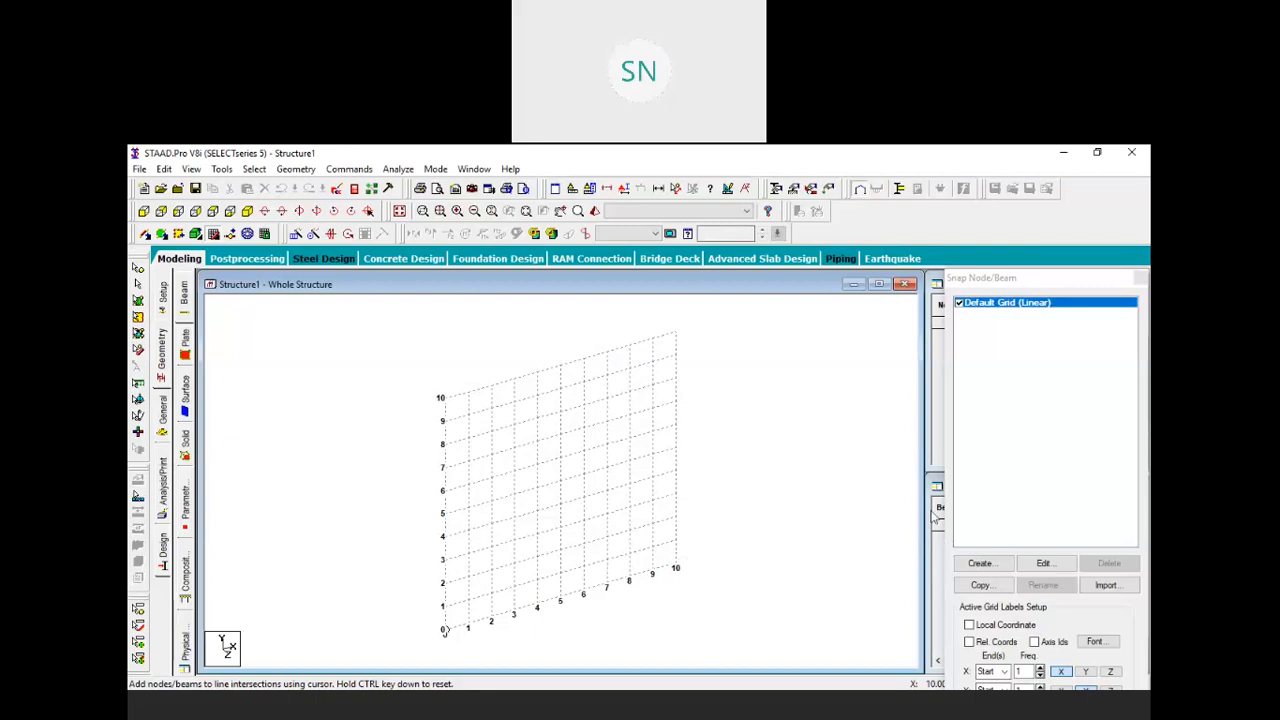
Extend the default linear X-Y grid to 15 construction lines along X on its right side
left_click(1006, 285)
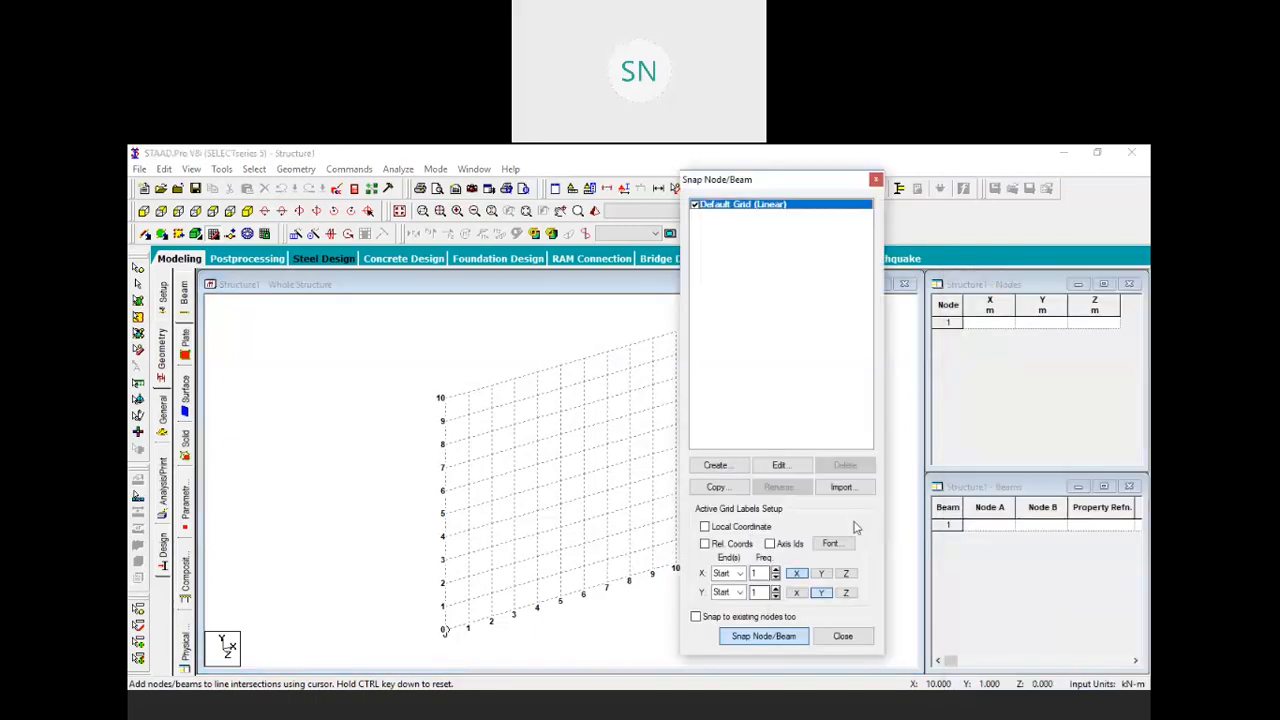
left_click(779, 465)
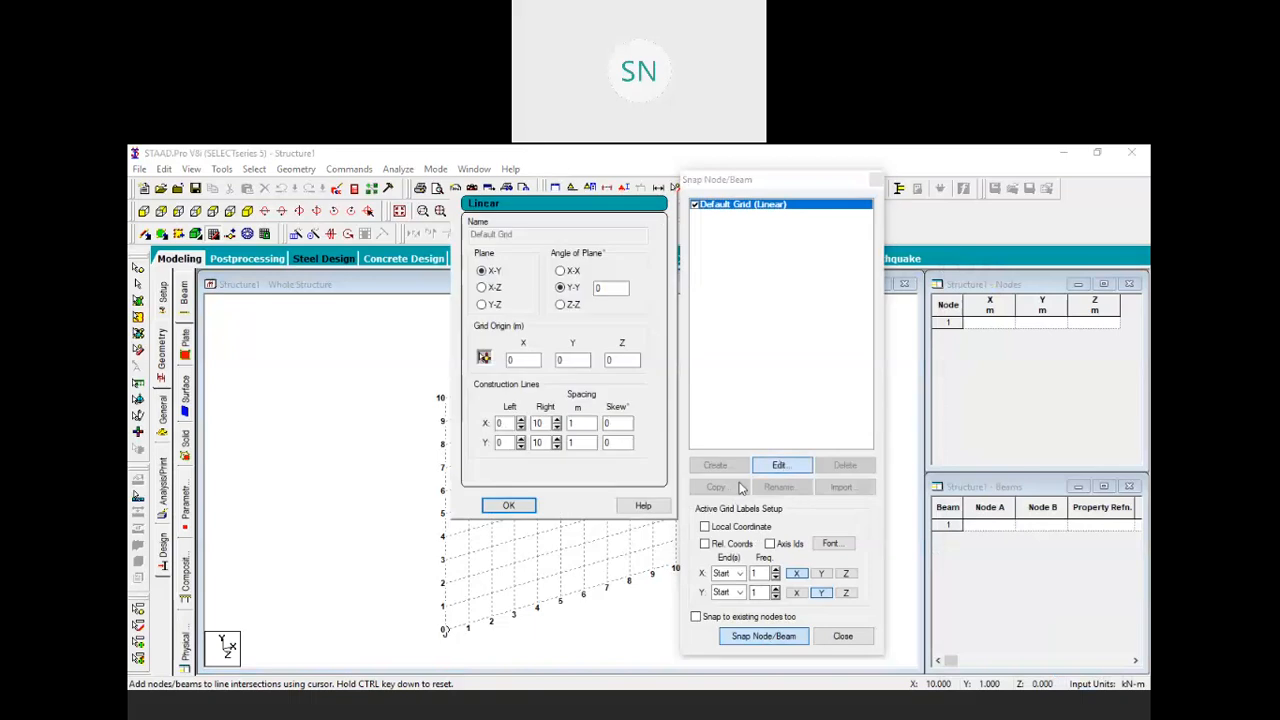
left_click(557, 419)
left_click(557, 419)
left_click(557, 419)
left_click(557, 419)
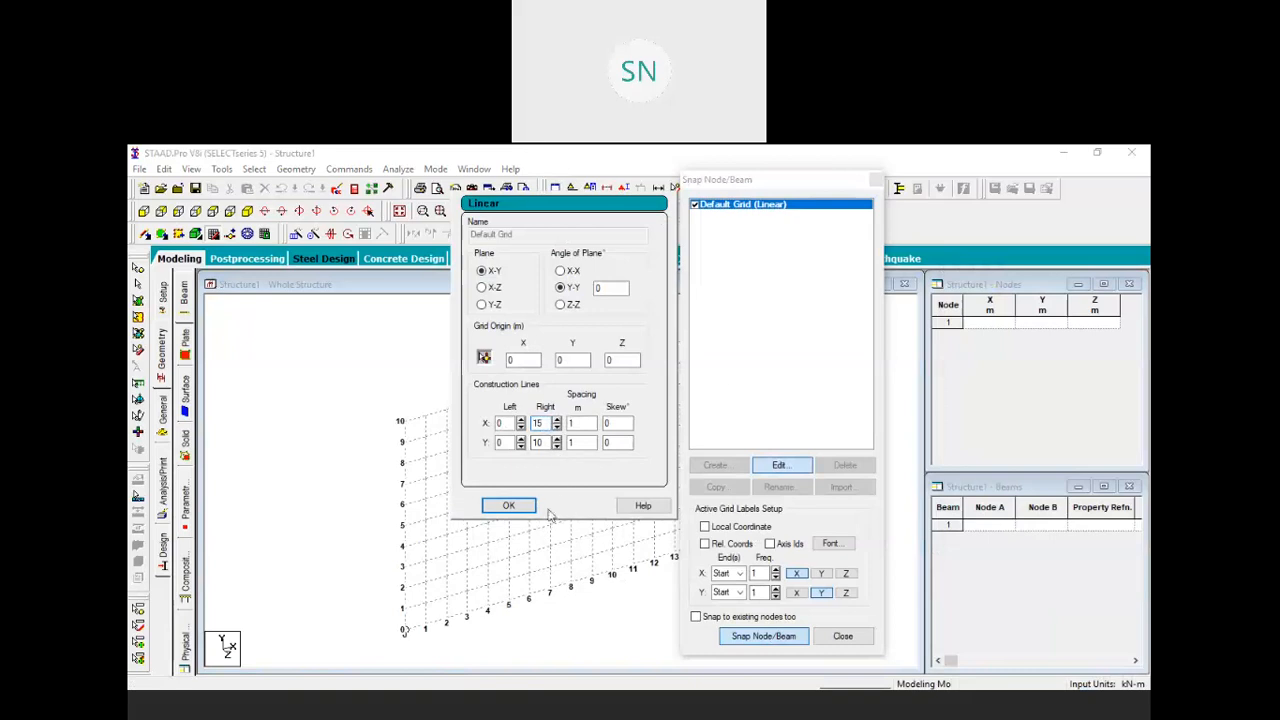
left_click(509, 506)
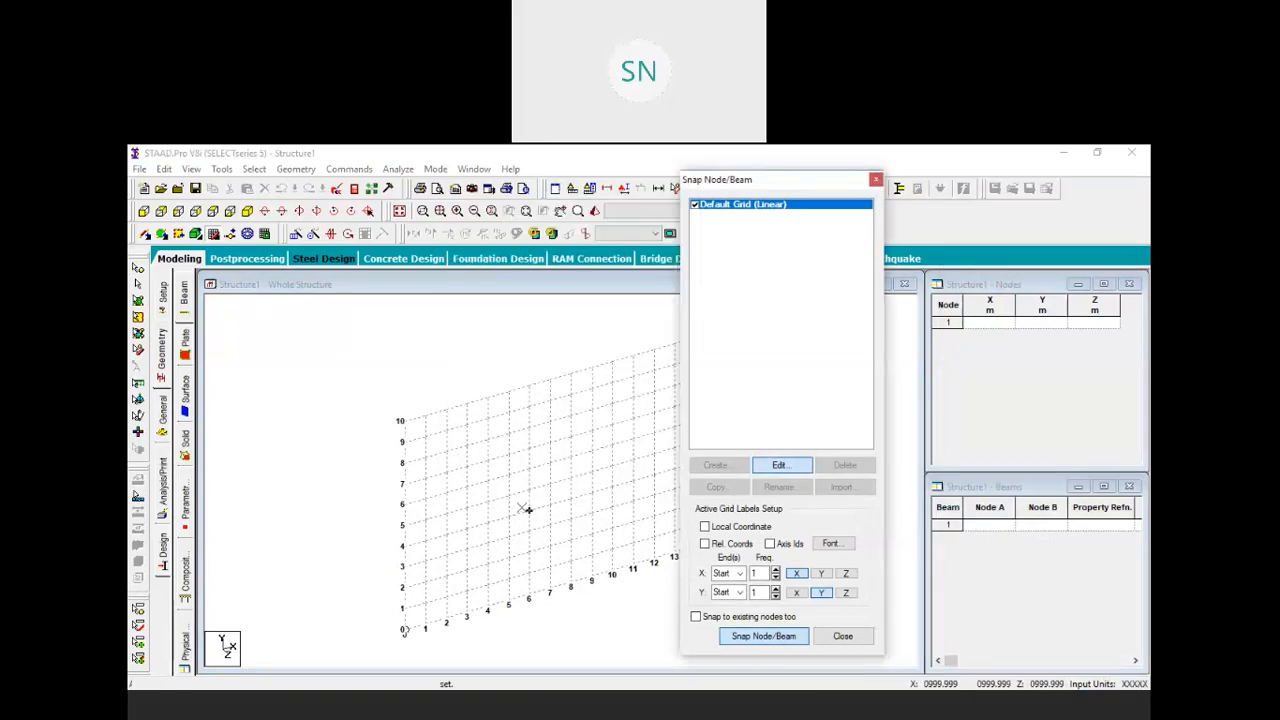
left_click_drag(733, 183, 901, 200)
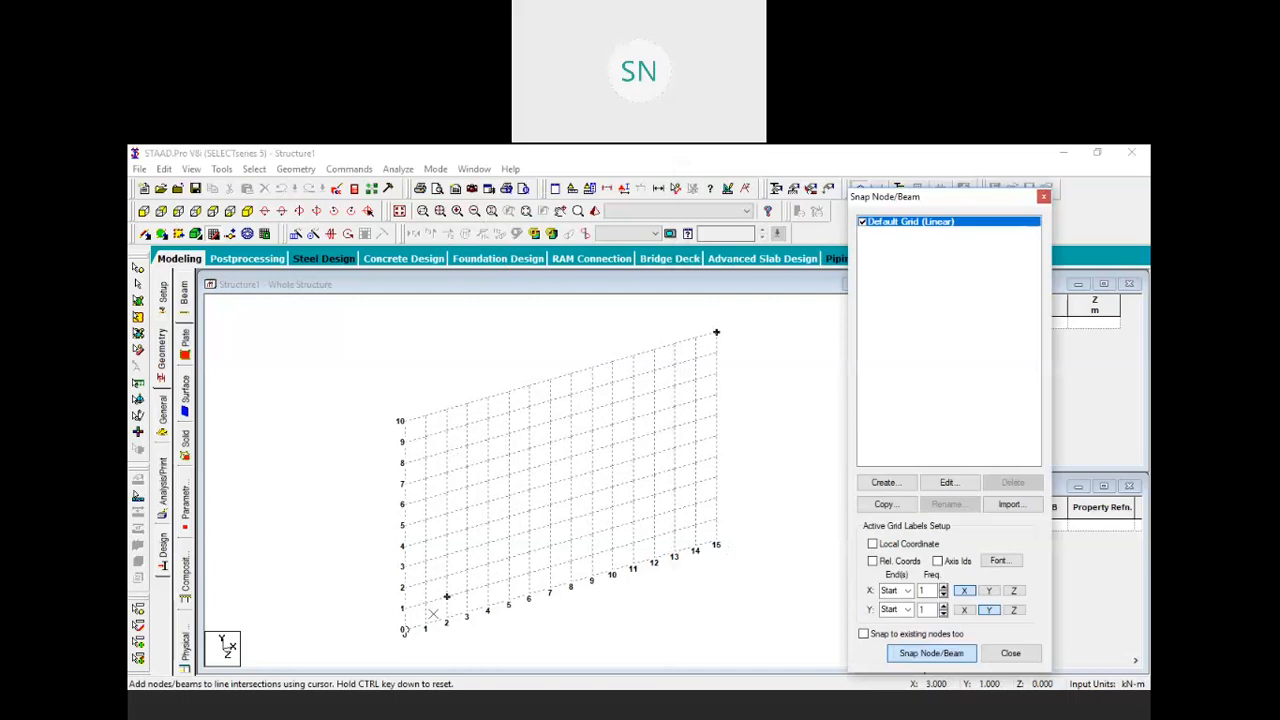
Draw the first bay on the grid: a column from (0,0) to (0,3), a beam to (3,3) and a column down to (3,0)
left_click(405, 630)
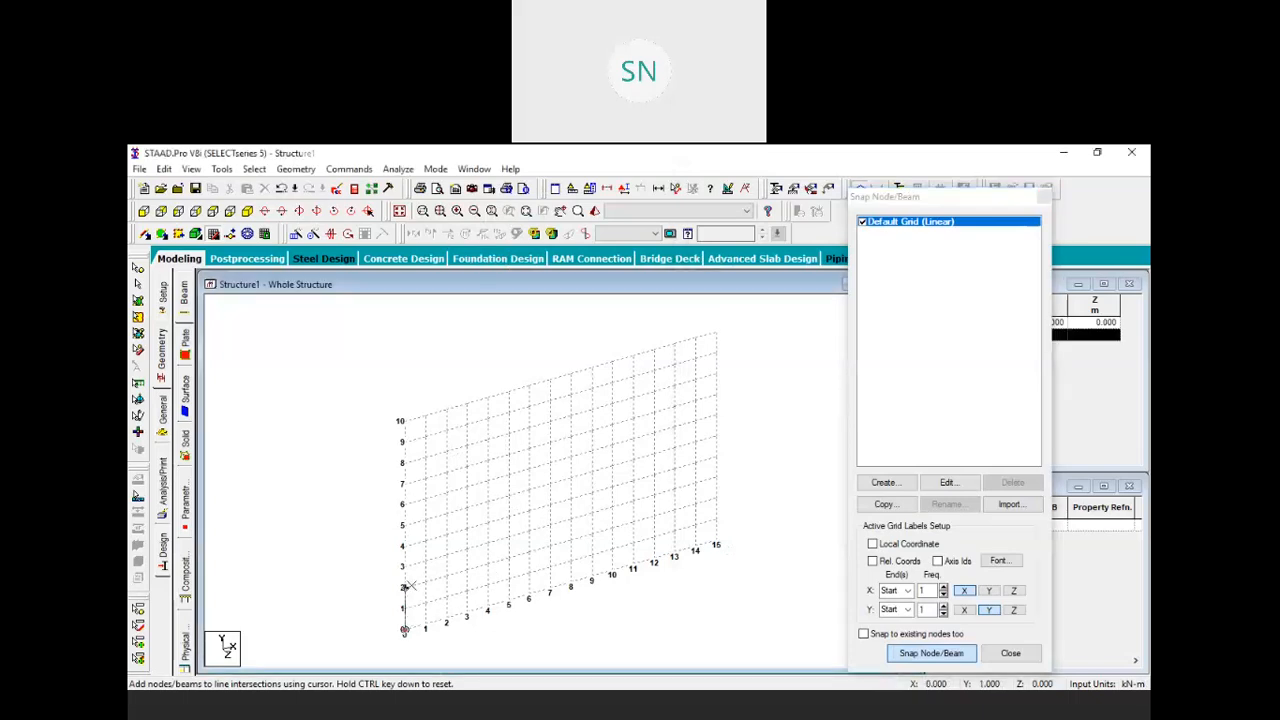
left_click(404, 567)
left_click(467, 550)
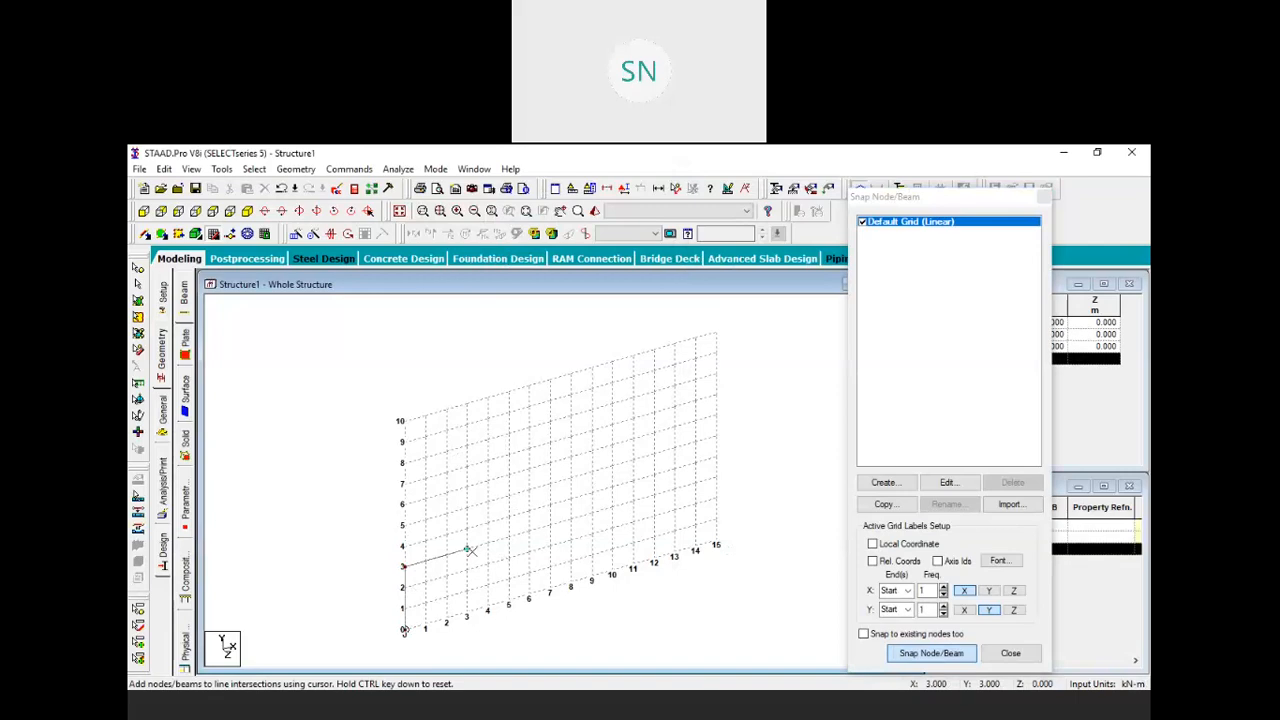
left_click(467, 612)
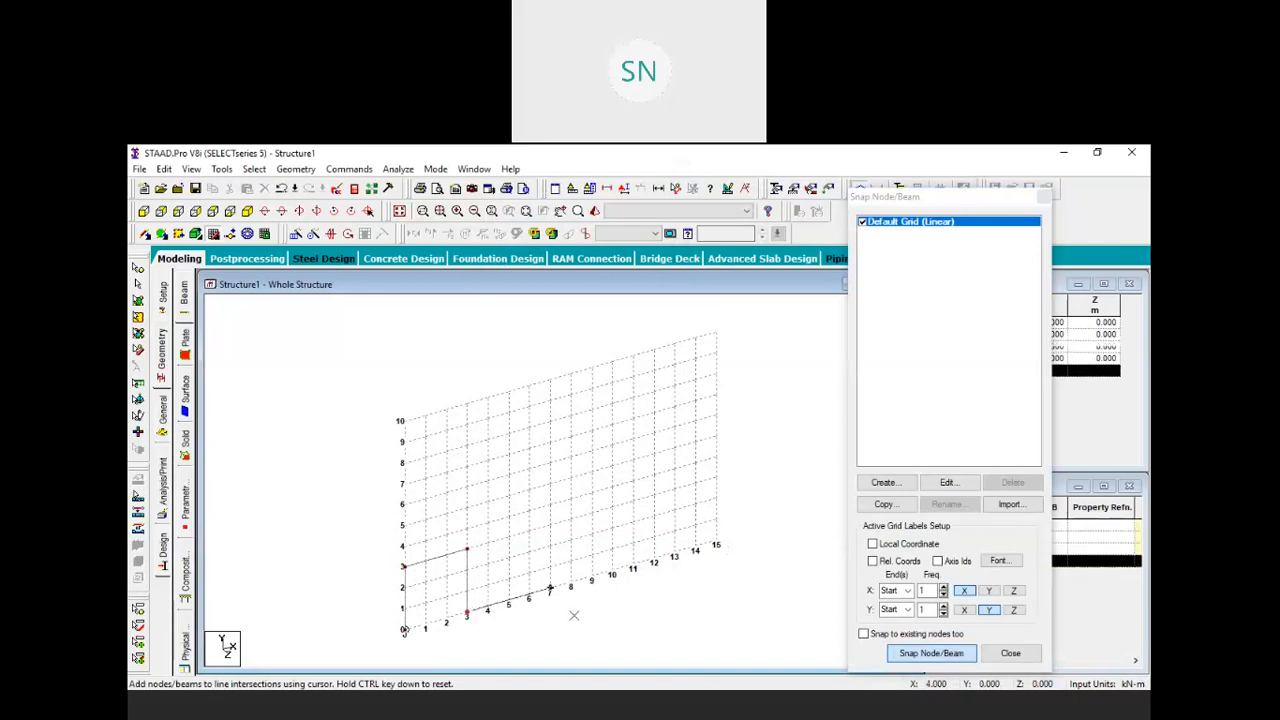
Add the second bay with a beam from (3,3) to (7,3) and a column down to (7,0)
left_click(889, 655)
left_click(467, 549)
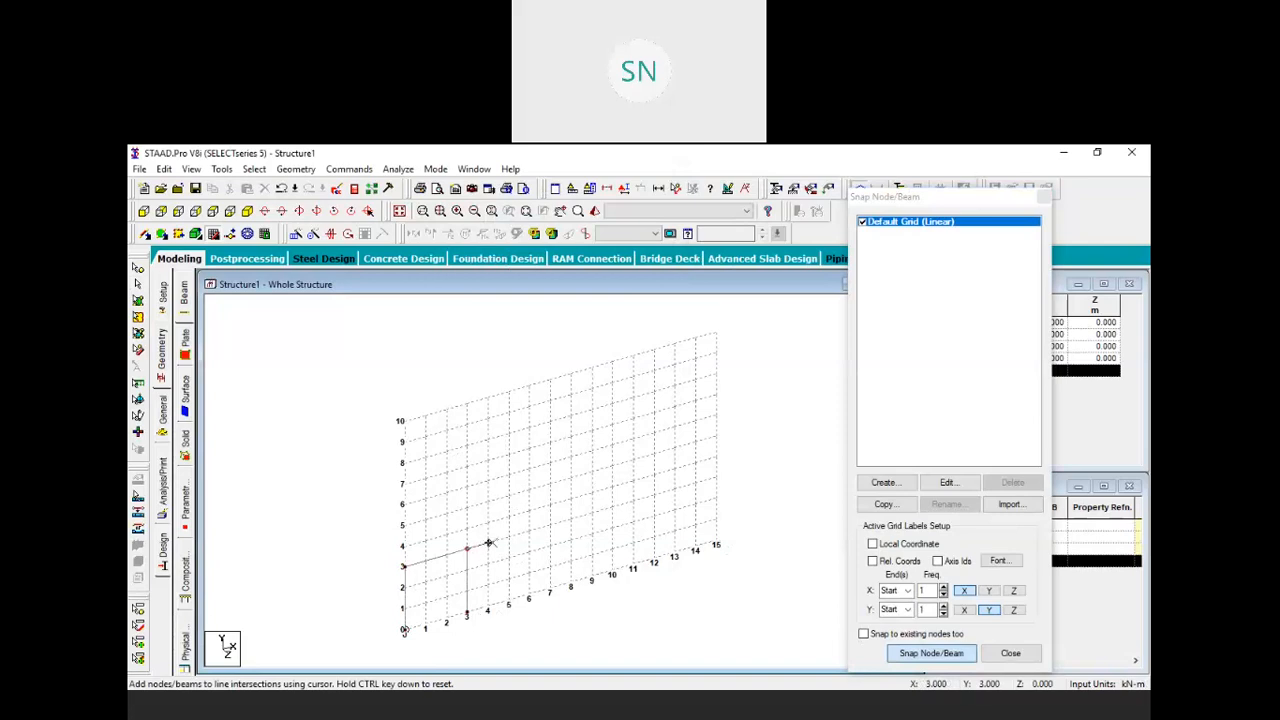
left_click(549, 525)
left_click(552, 589)
key("Escape")
Add the third bay with a beam from (7,3) to (12,3) and a column down to (12,0), and finish node and beam placement
left_click(891, 657)
left_click(551, 524)
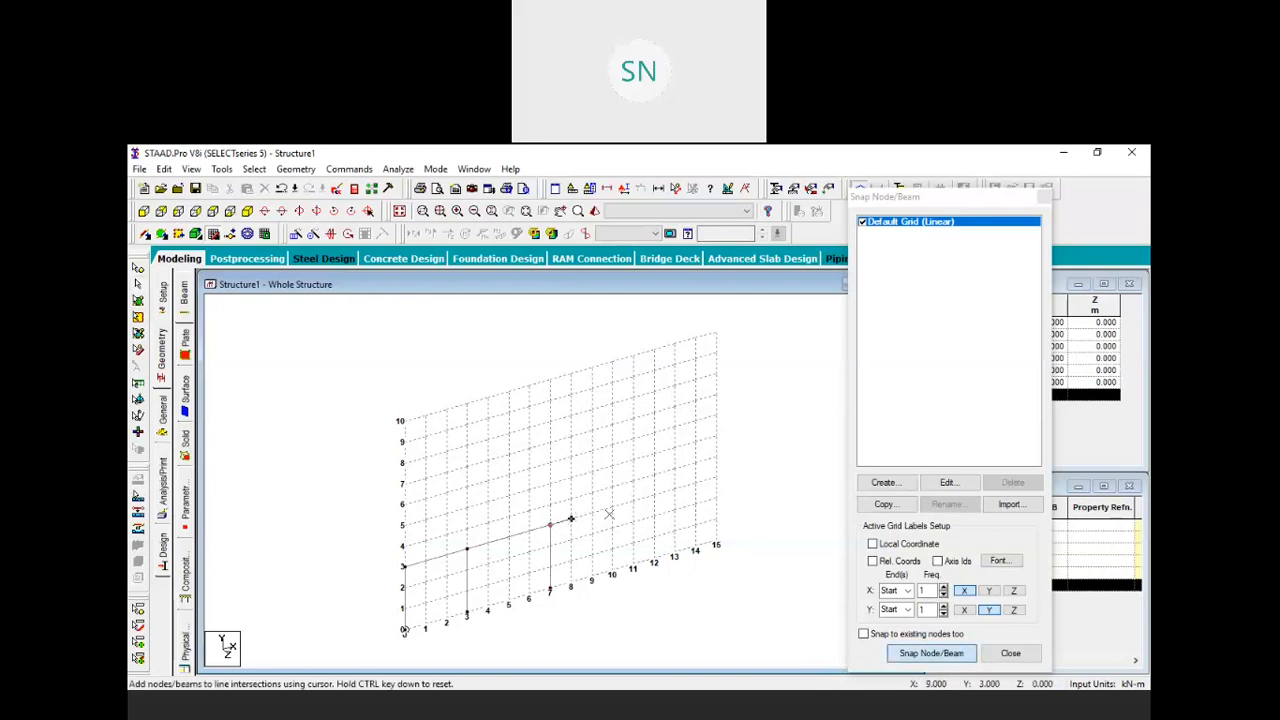
left_click(653, 495)
left_click(654, 557)
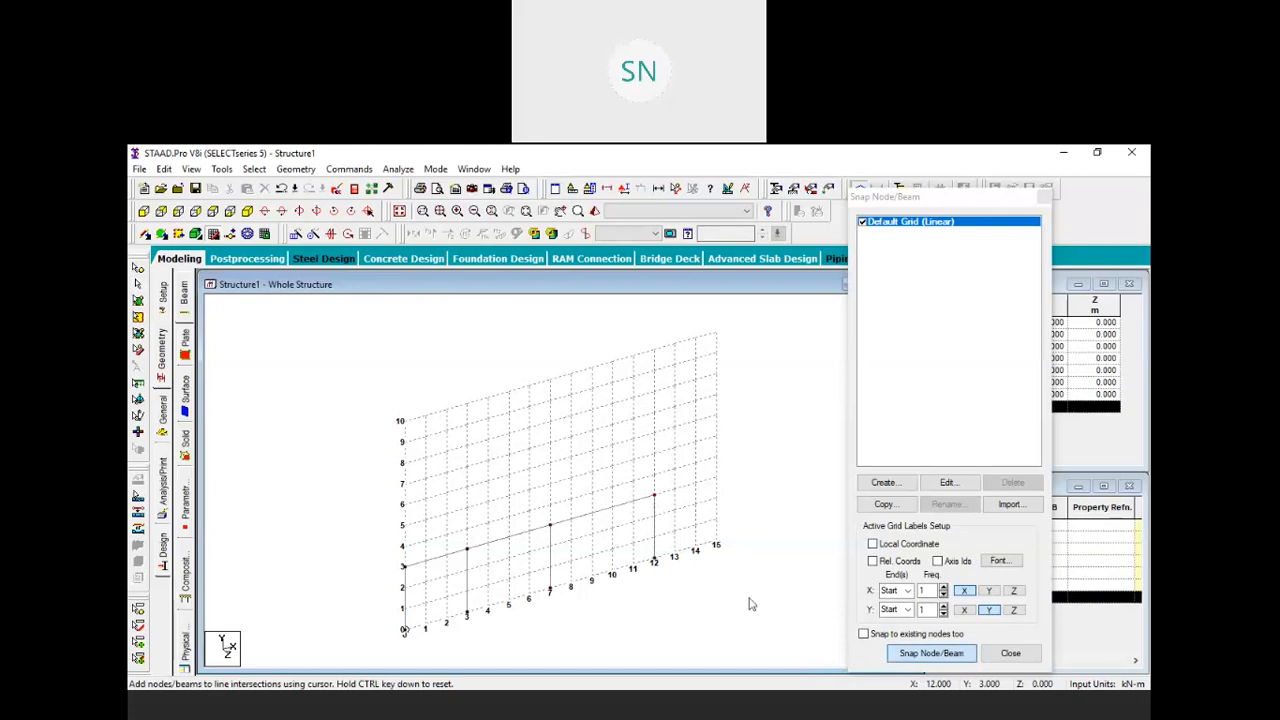
left_click(898, 652)
left_click(1045, 198)
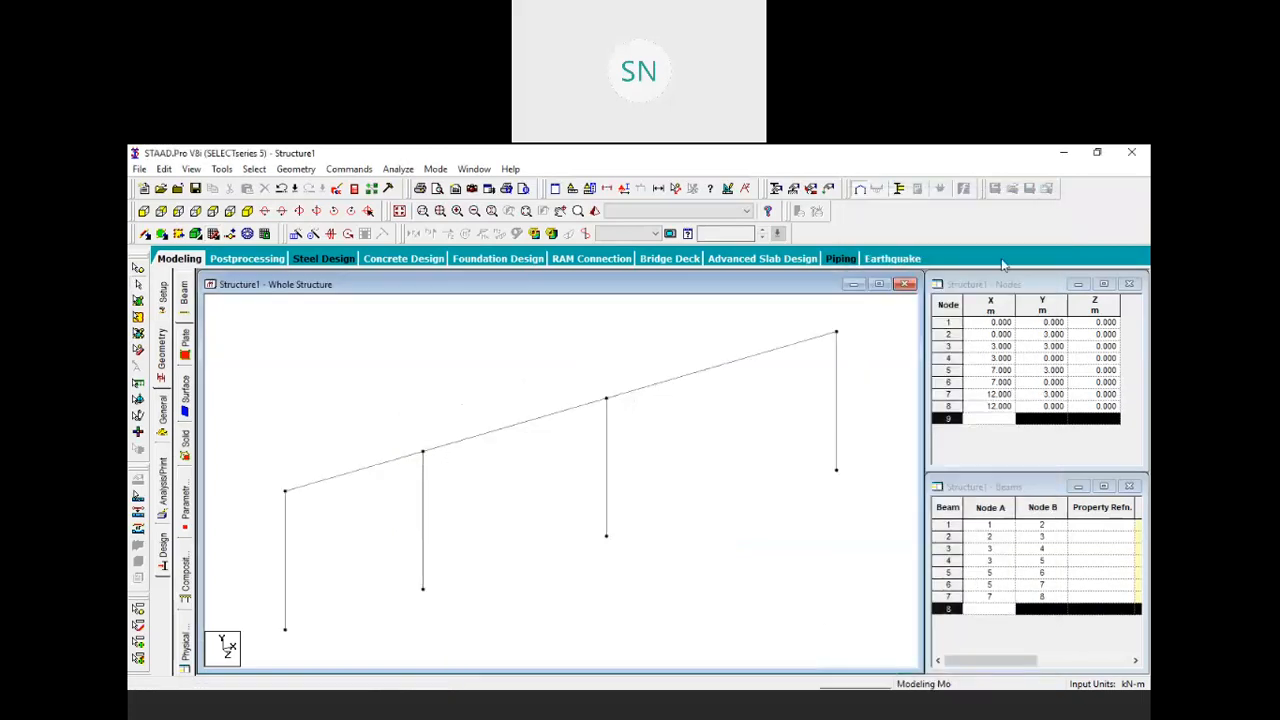
Repeat the whole one-storey frame in the global Y direction with Translational Repeat, using 4 steps at 3 m spacing
scroll(471, 480, "down", 2)
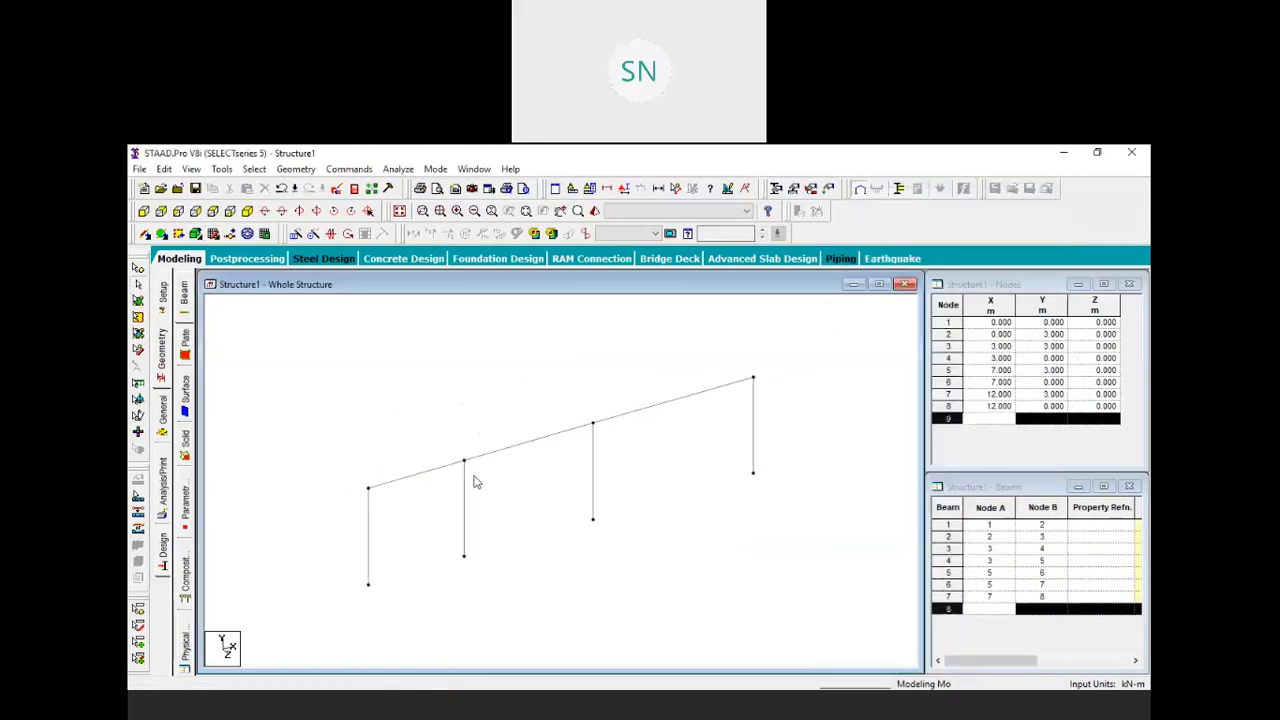
scroll(580, 586, "down", 1)
scroll(568, 532, "down", 1)
middle_click_drag(693, 552, 663, 543)
left_click(647, 508)
left_click_drag(647, 508, 379, 615)
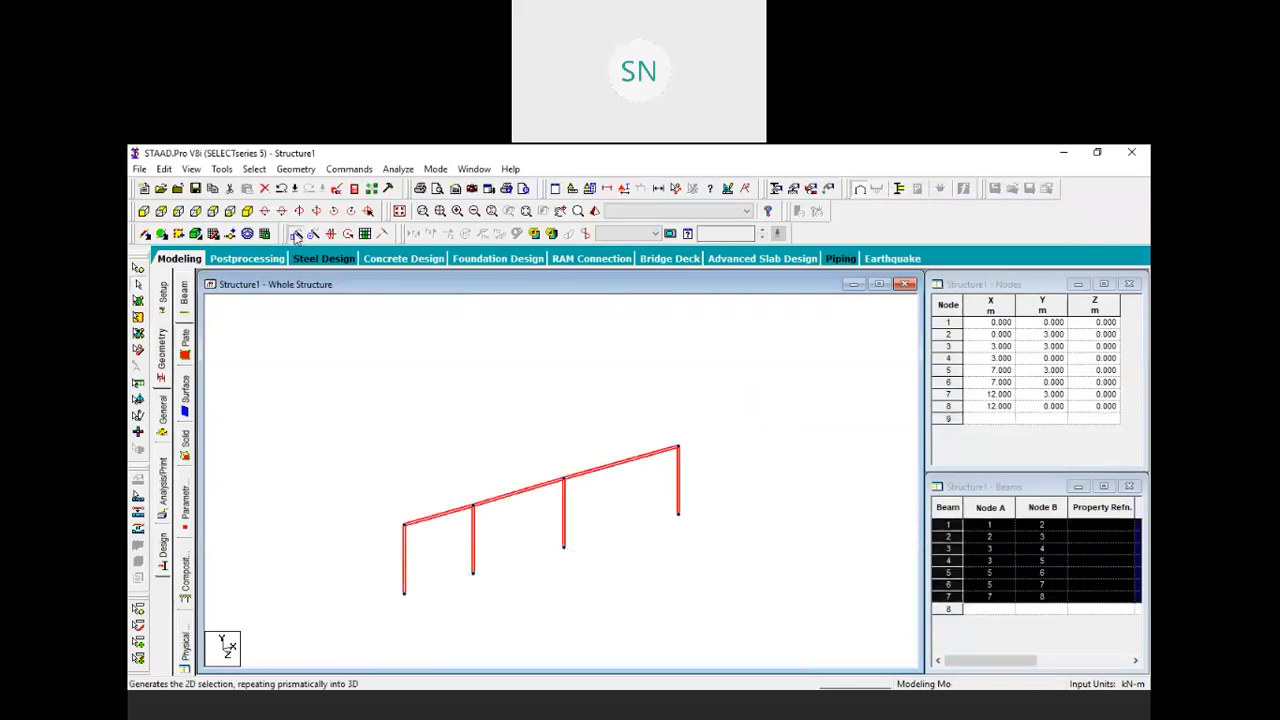
left_click(296, 235)
left_click(485, 492)
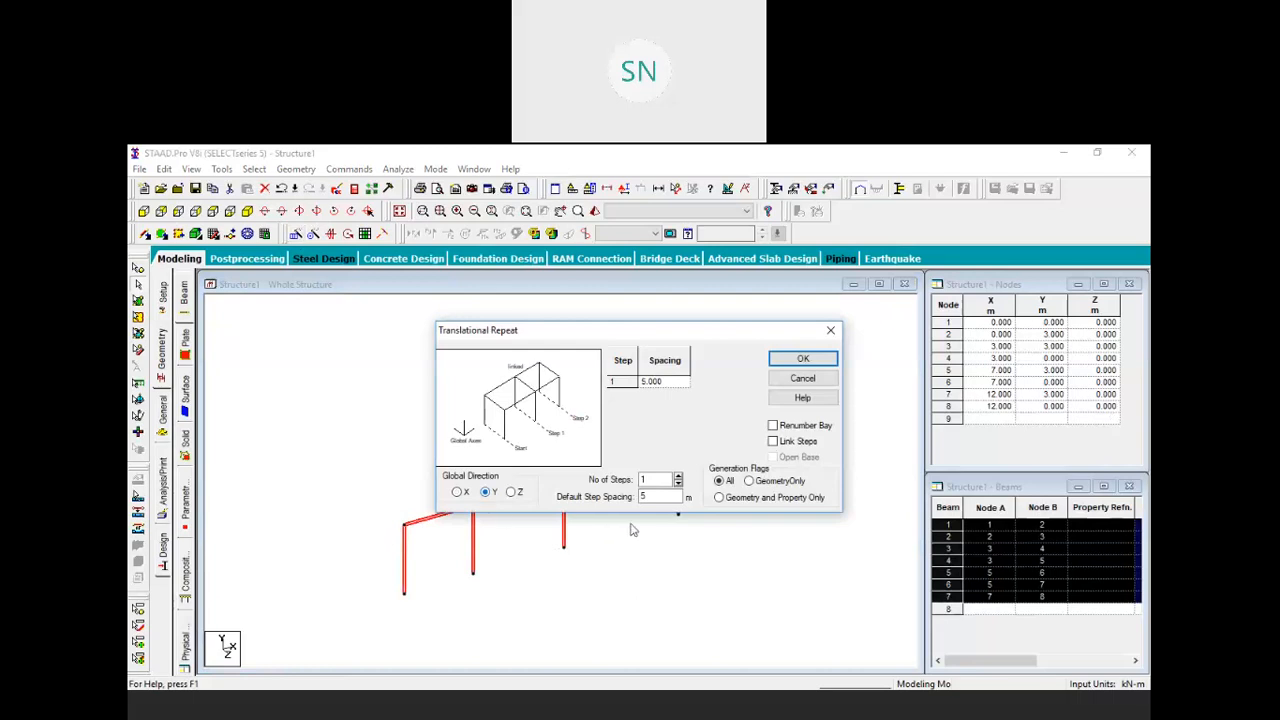
left_click_drag(658, 502, 621, 499)
type("3")
left_click(677, 477)
left_click(677, 477)
left_click(677, 477)
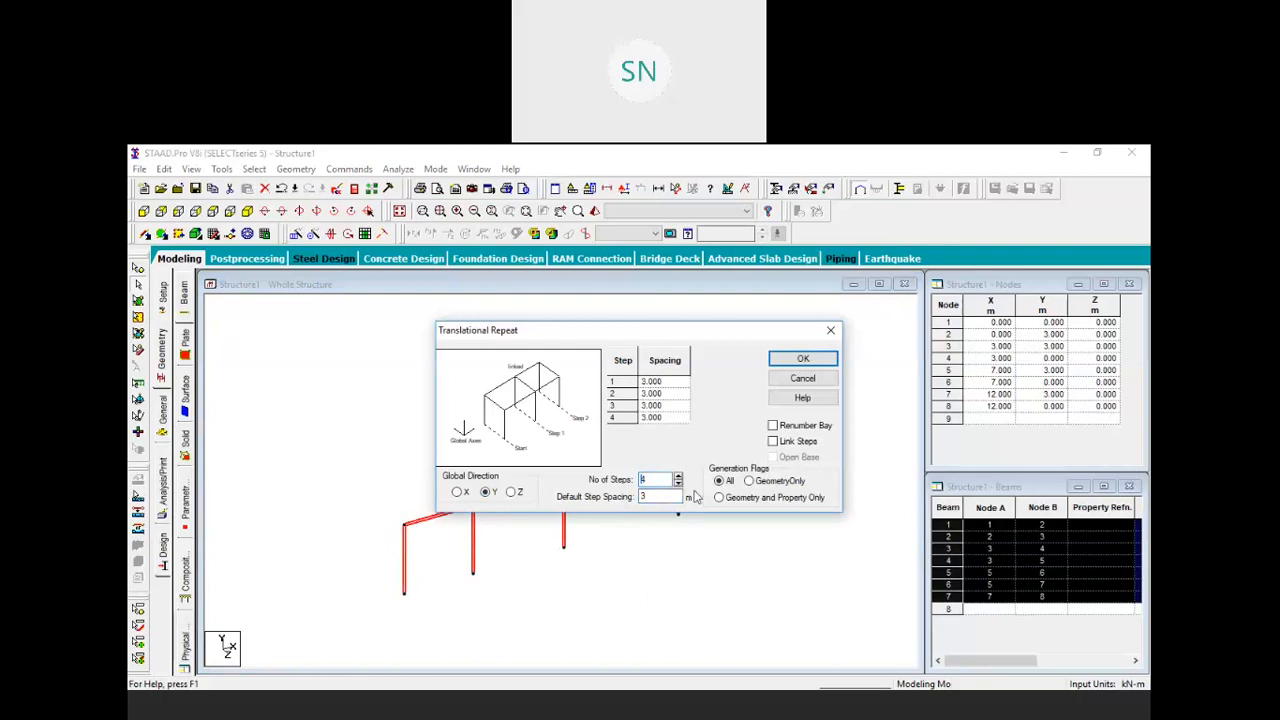
left_click(803, 358)
Delete all beams of the multi-storey frame together with their orphaned nodes
scroll(511, 571, "up", 2)
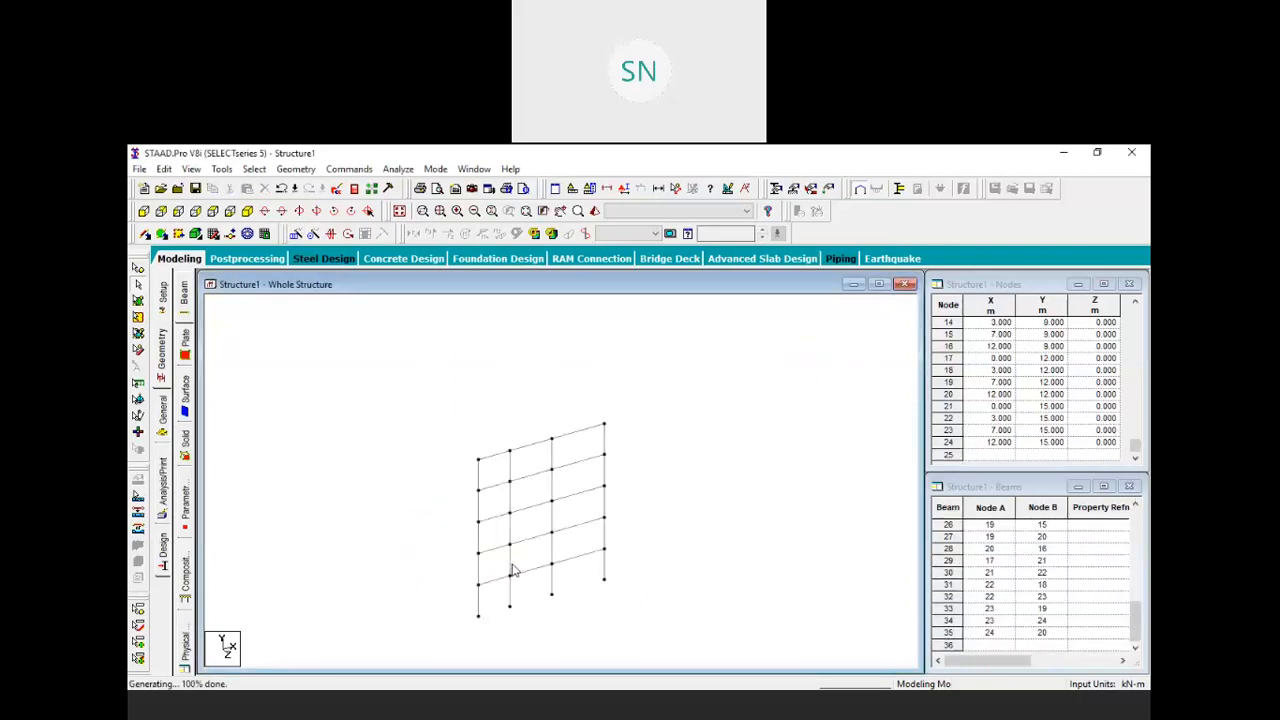
scroll(575, 577, "up", 1)
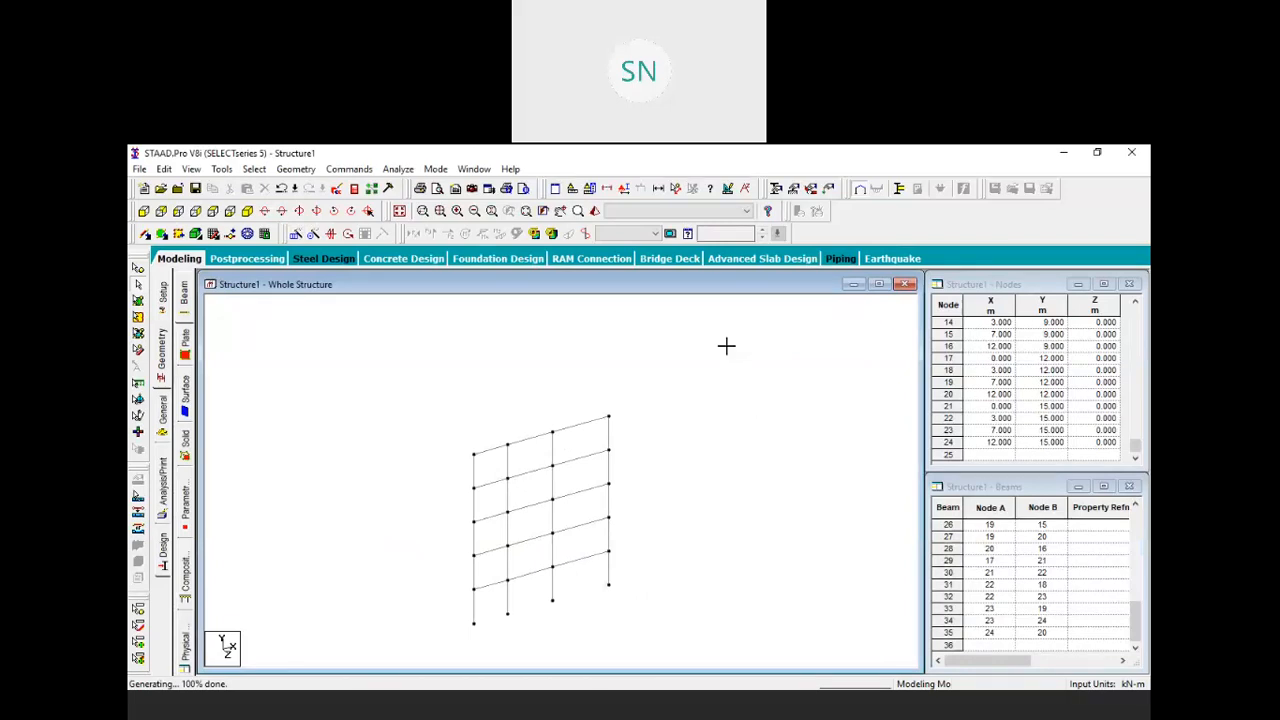
left_click_drag(726, 346, 447, 649)
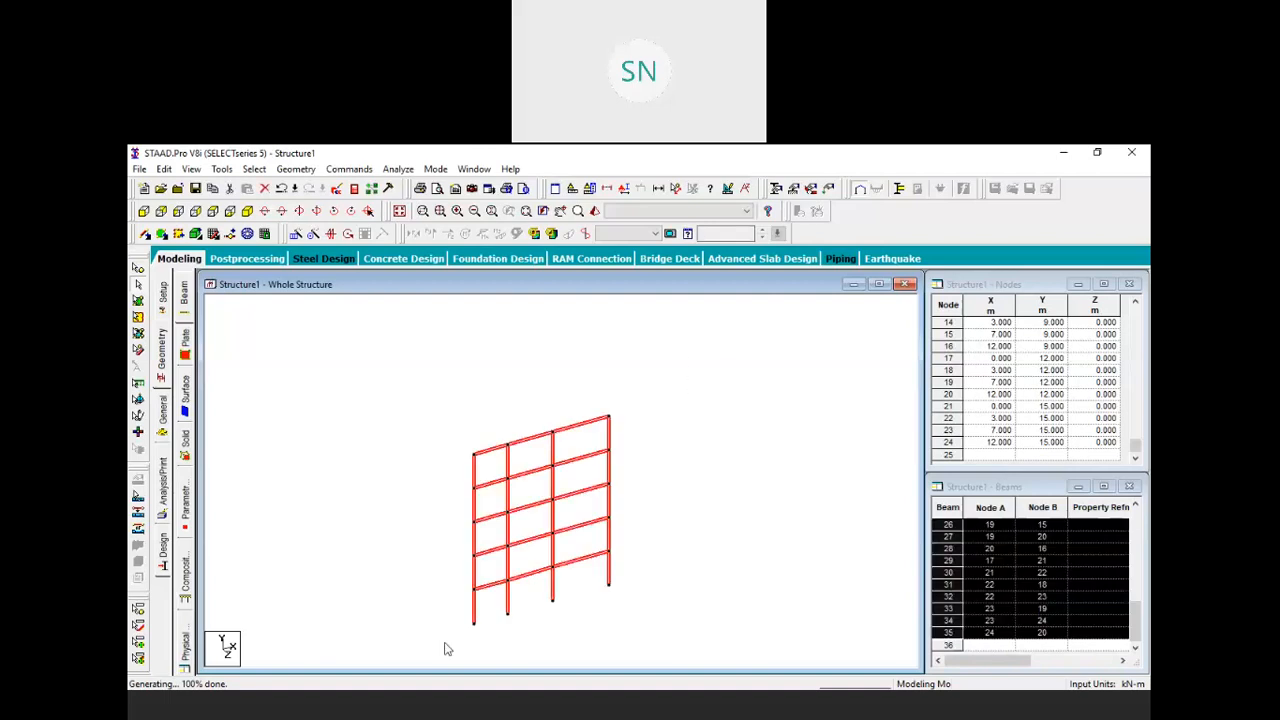
key("Delete")
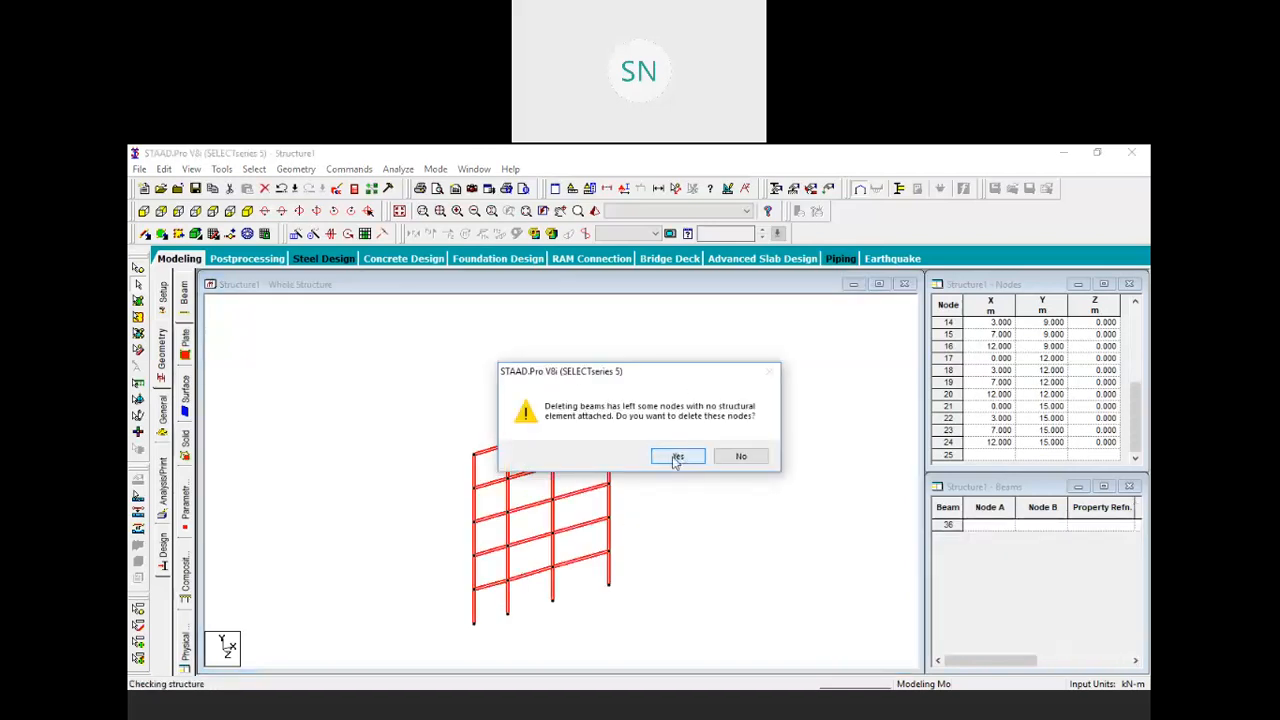
left_click(677, 457)
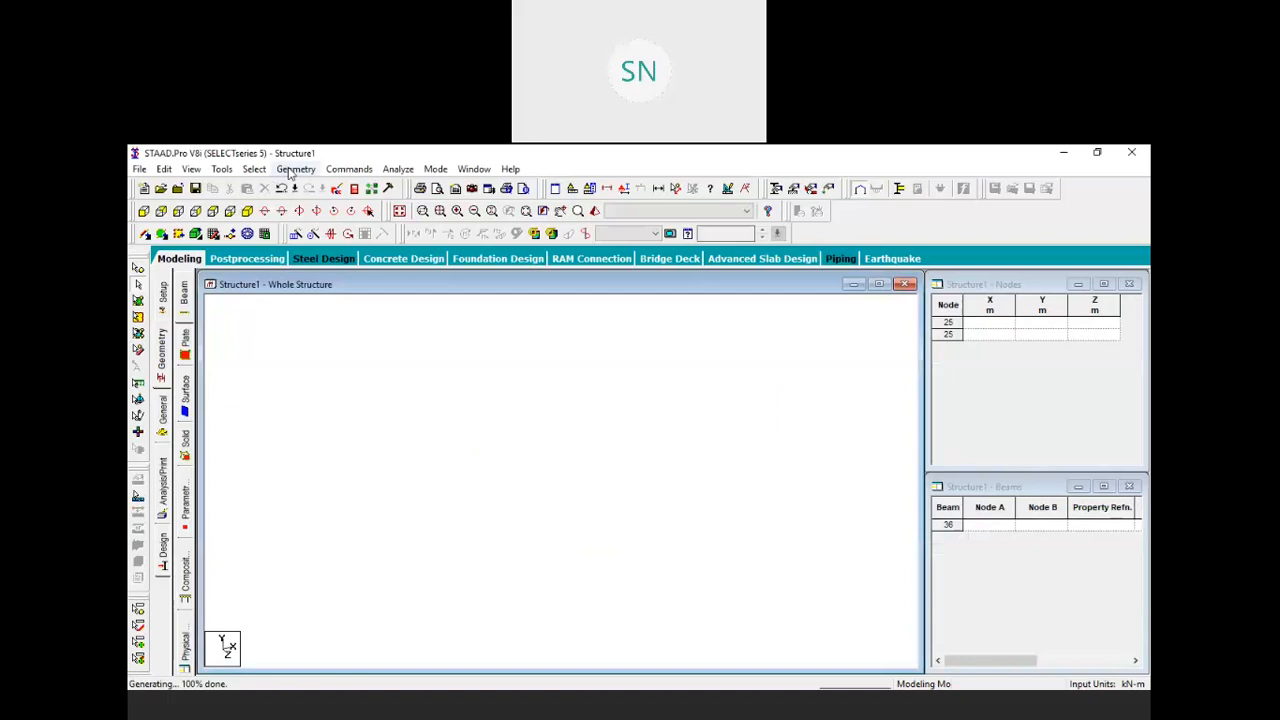
Run the Structure Wizard and add a Bay Frame from the Frame Models prototypes
left_click(295, 169)
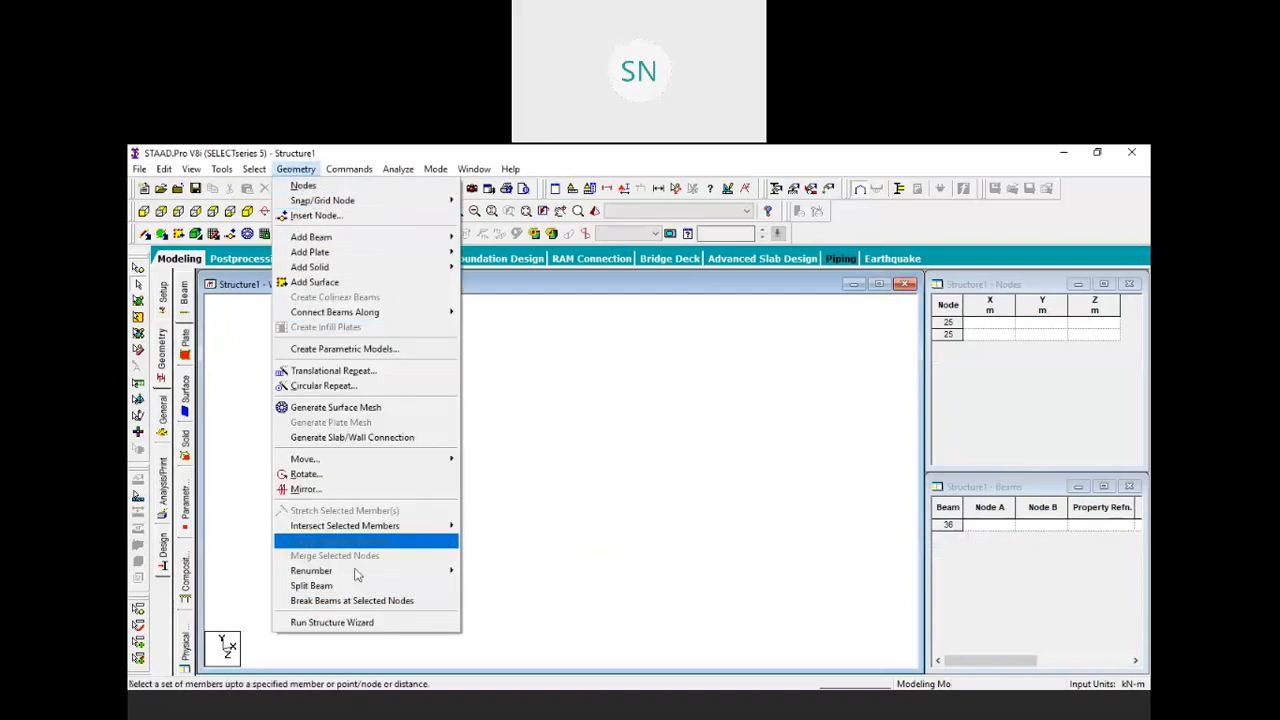
left_click(370, 622)
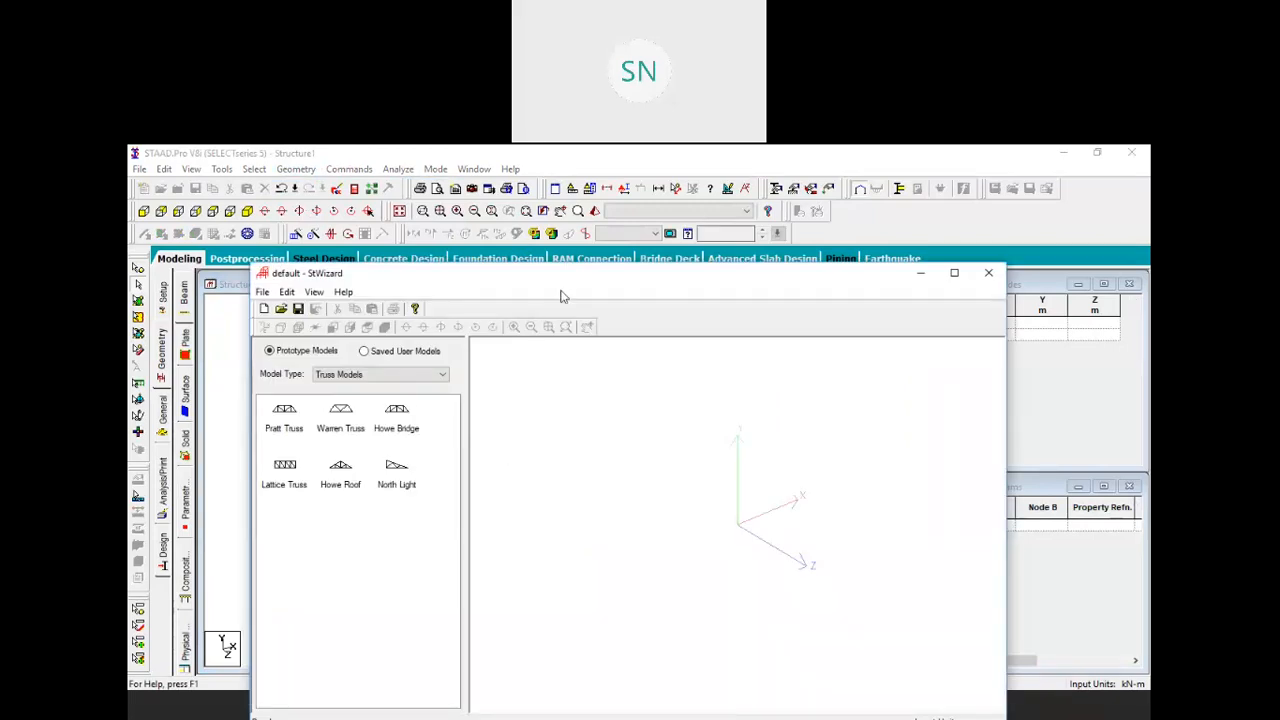
left_click(405, 303)
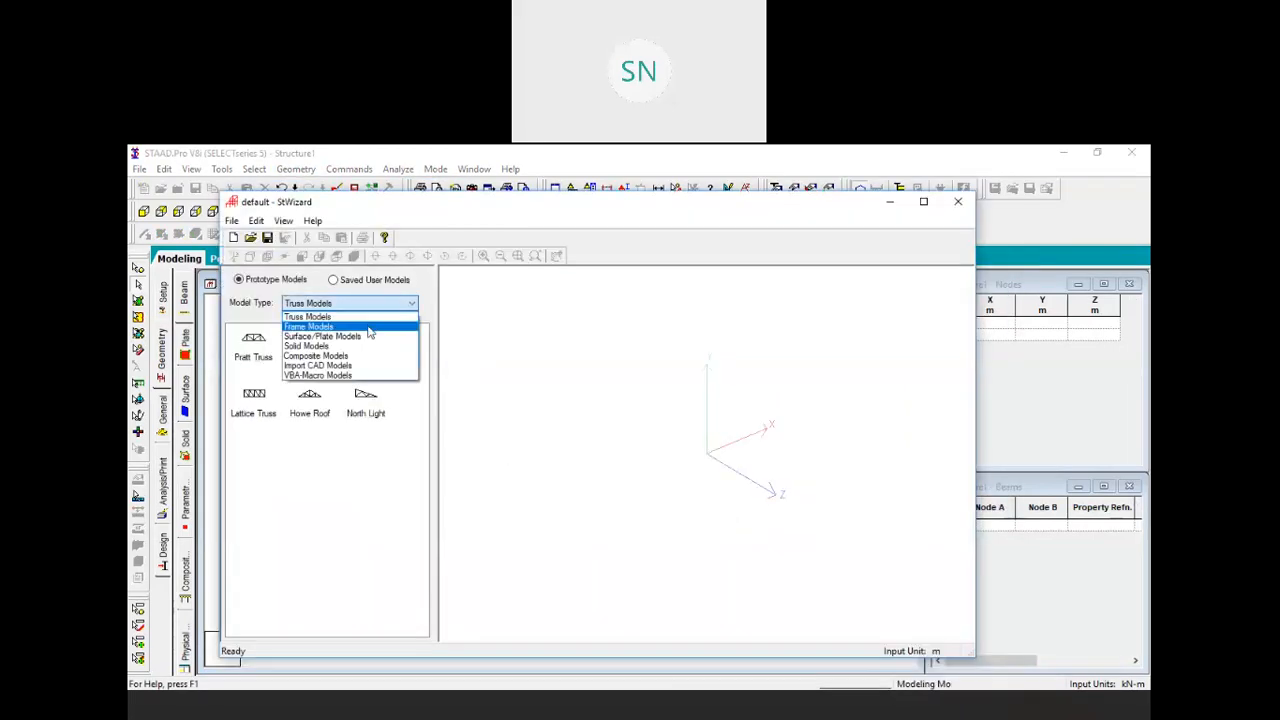
left_click(361, 330)
left_click_drag(262, 350, 760, 368)
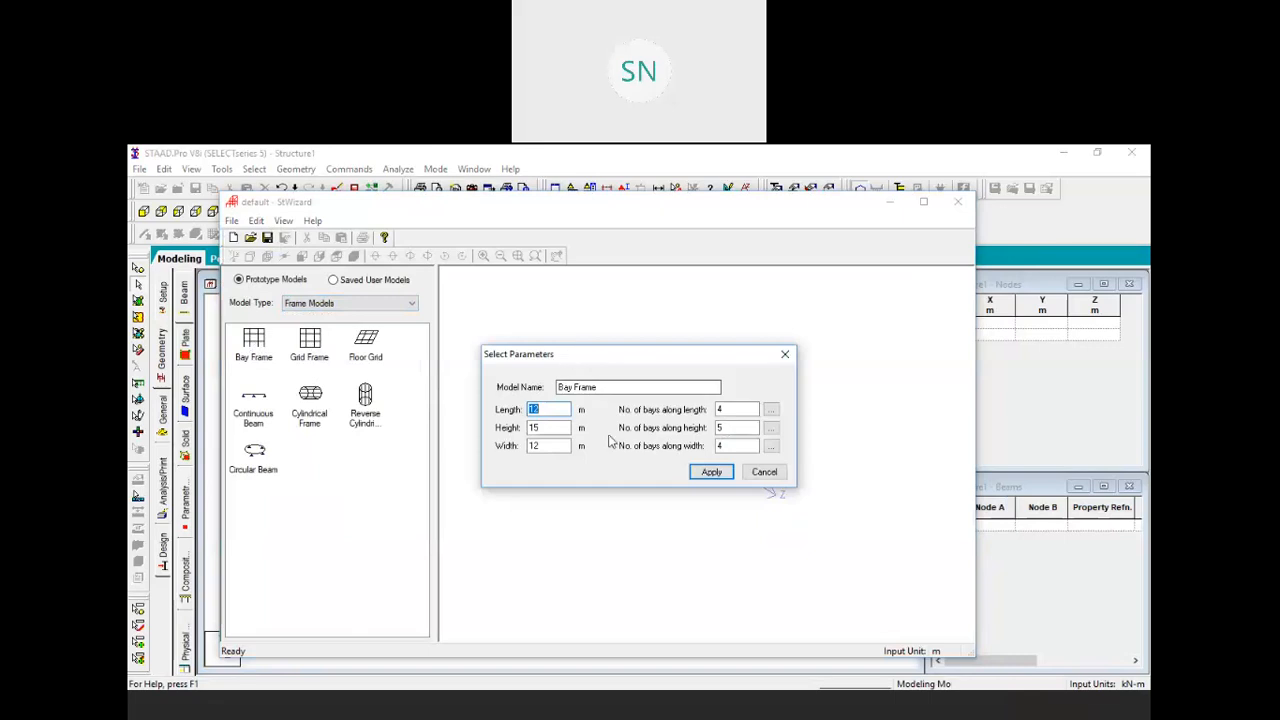
Set the bay frame's overall size to length 12 m, height 15 m and width 0 m
left_click_drag(565, 352, 391, 316)
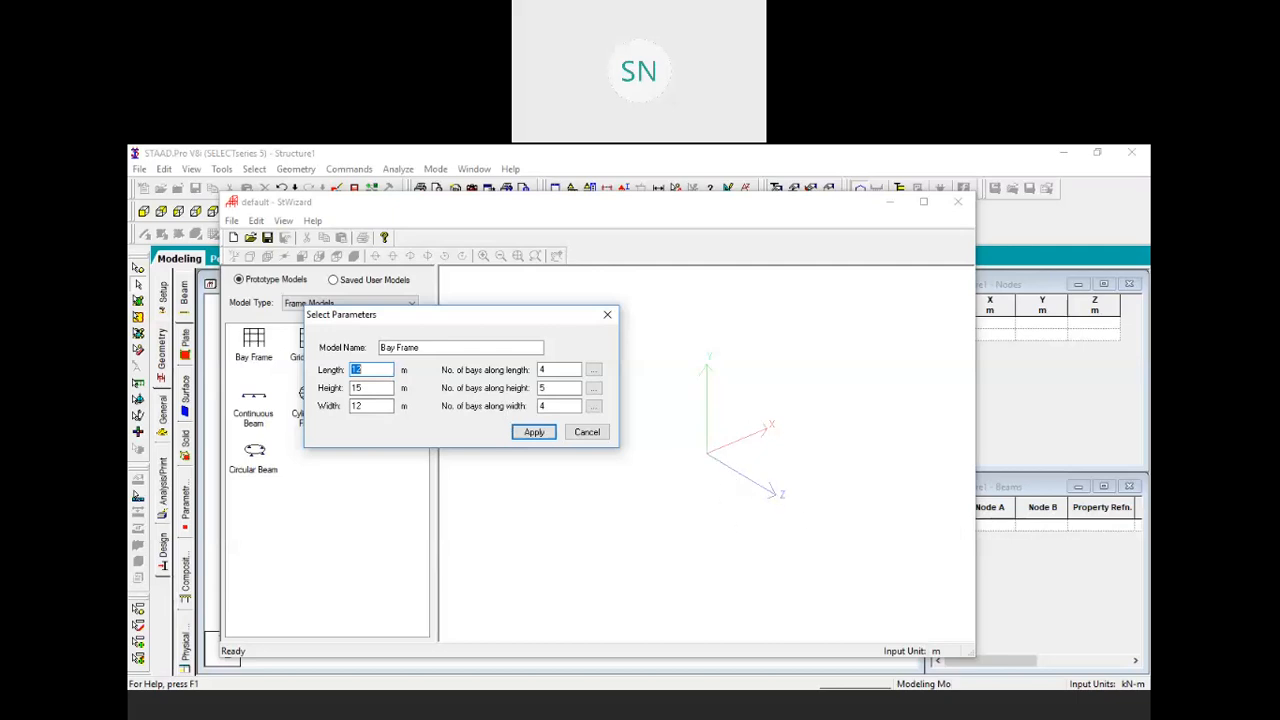
double_click(384, 405)
type("0")
double_click(371, 369)
double_click(382, 370)
double_click(372, 388)
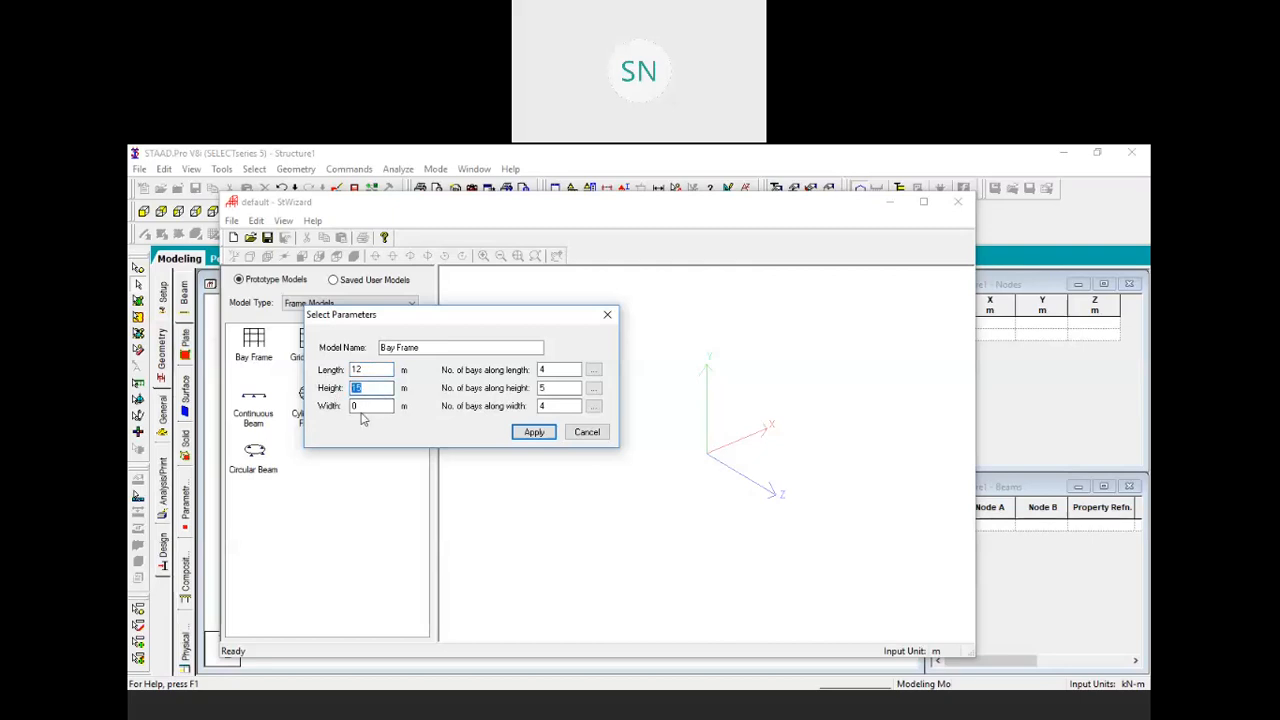
type("15")
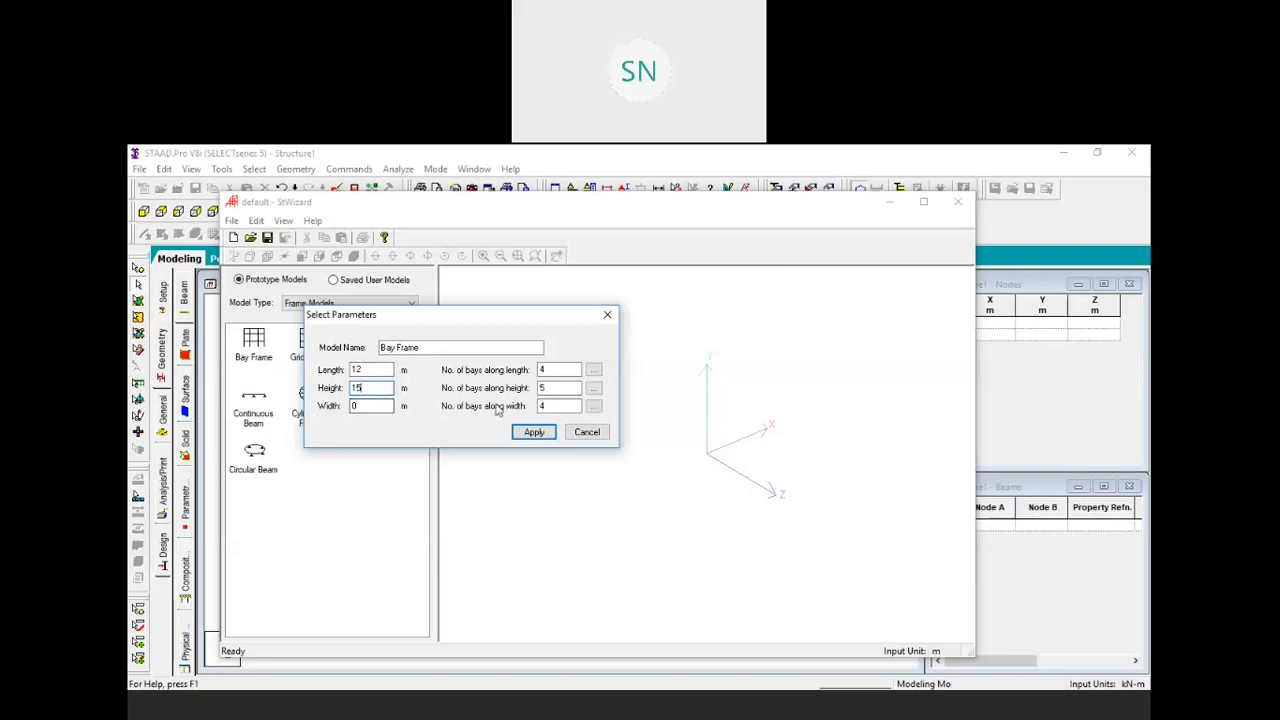
Set the bay frame to 3 bays along the length and 0 bays along the width
key("Tab")
key("Tab")
key("Tab")
key("Tab")
double_click(557, 369)
type("3")
key("Tab")
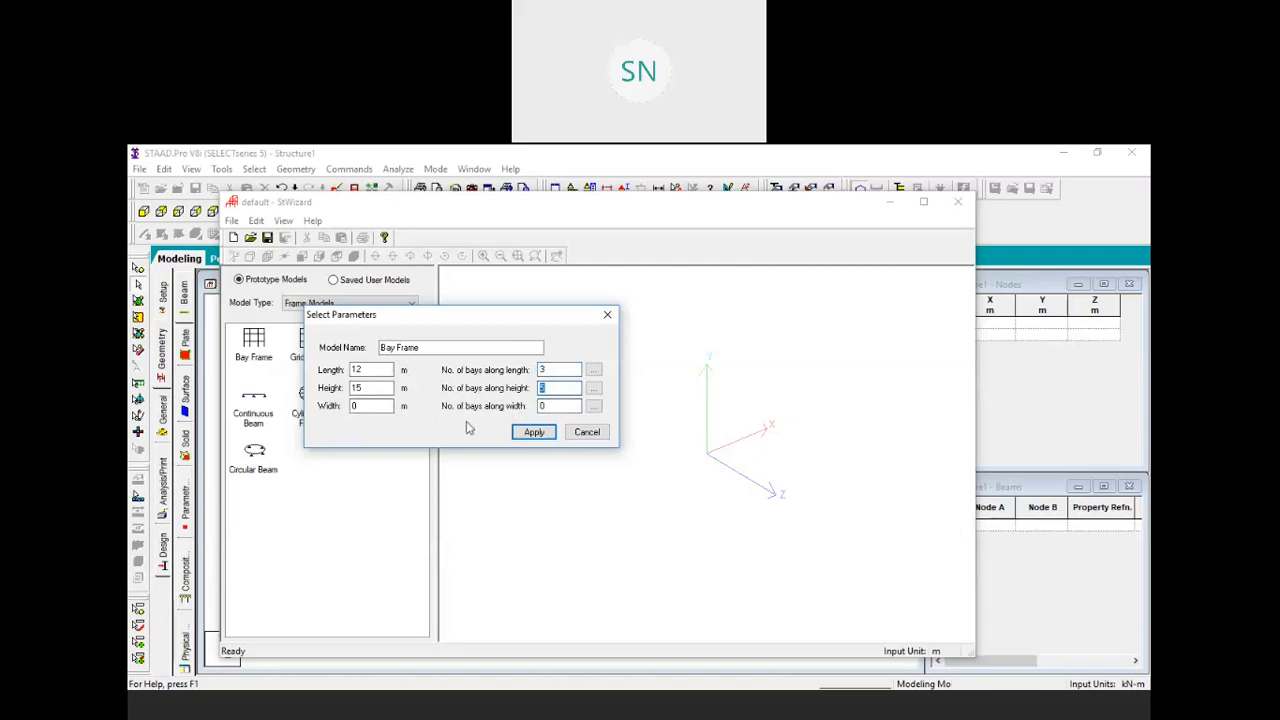
Set the individual bay lengths along the length to 3 m for bay 1 and 5 m for bay 3, leaving bay 2 at 4 m
left_click(595, 371)
left_click_drag(597, 331, 577, 266)
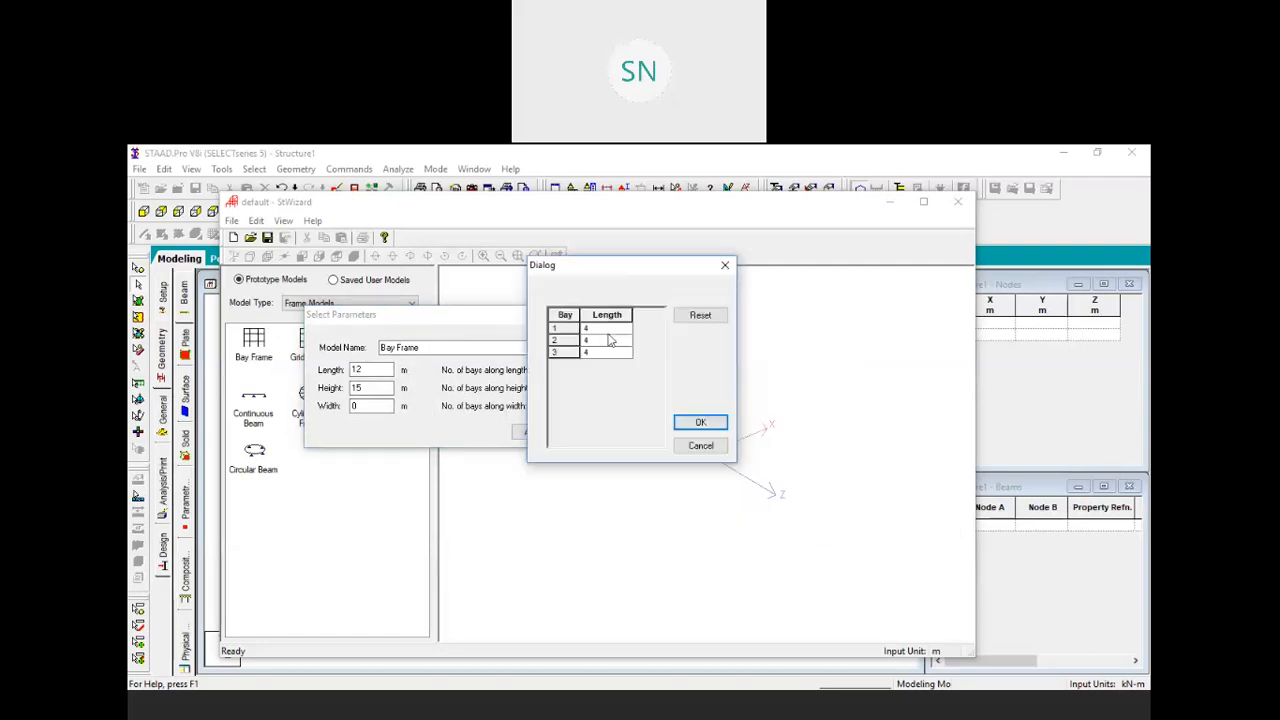
left_click(607, 331)
type("3")
left_click(602, 355)
type("5")
left_click(700, 423)
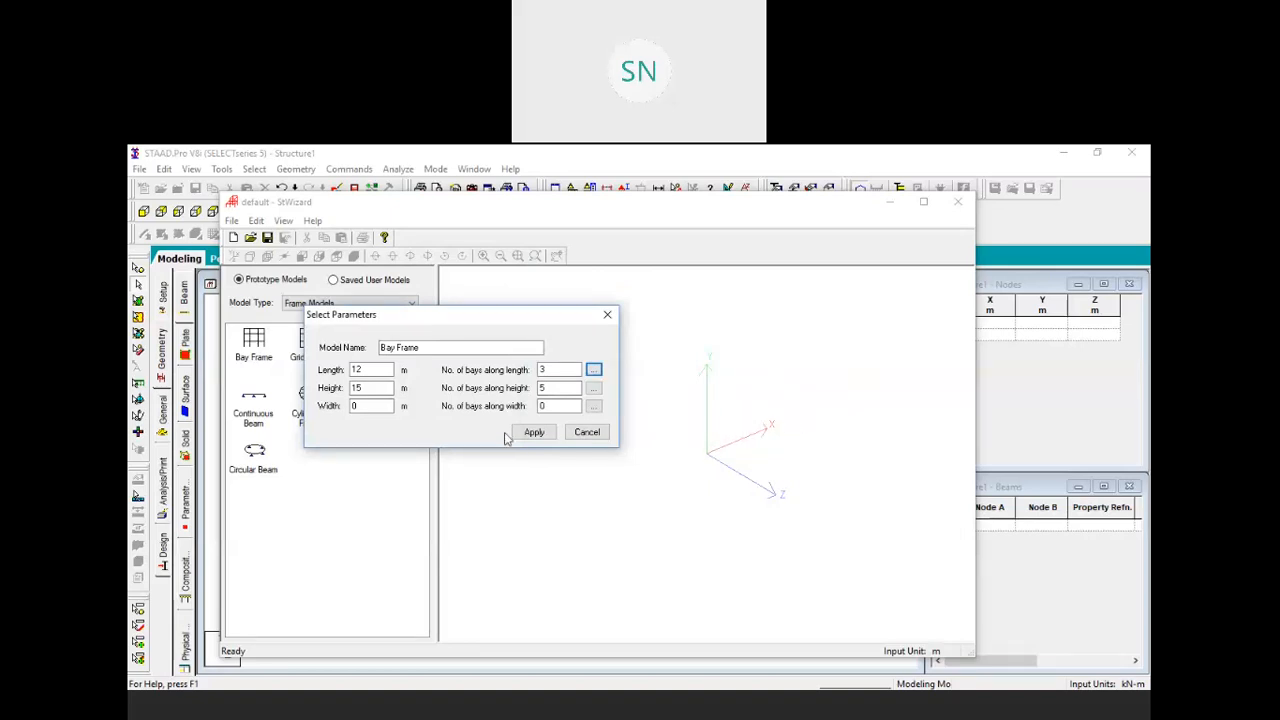
Accept the equal 3 m bays along the height and apply the bay frame parameters
left_click(595, 389)
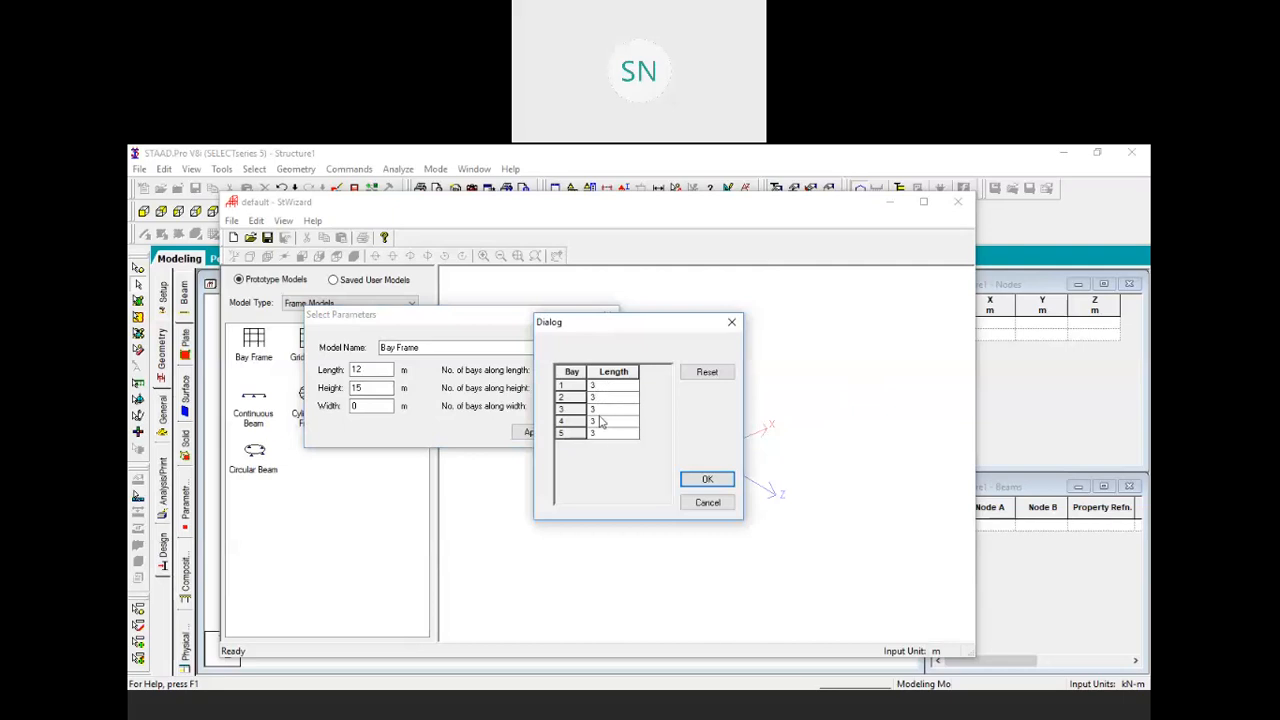
left_click(706, 480)
left_click(533, 432)
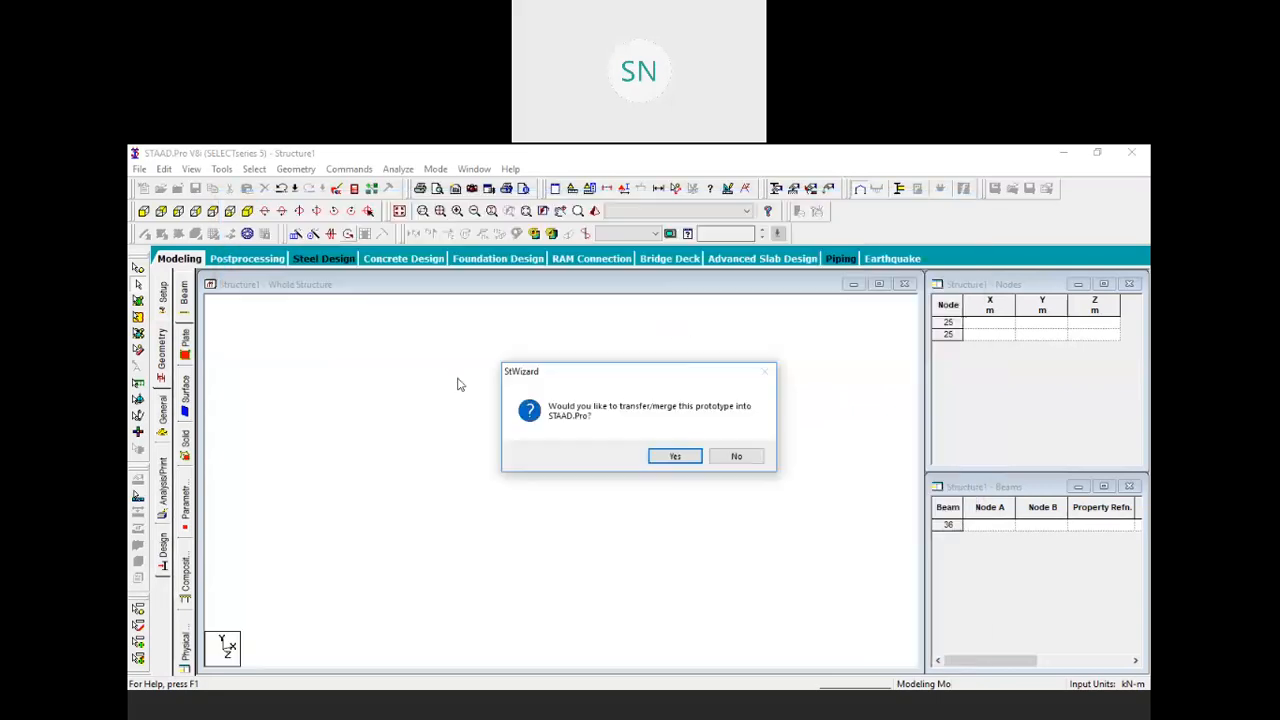
Merge the prototype frame into the STAAD.Pro model with X, Y and Z offsets of 0 m
left_click(669, 454)
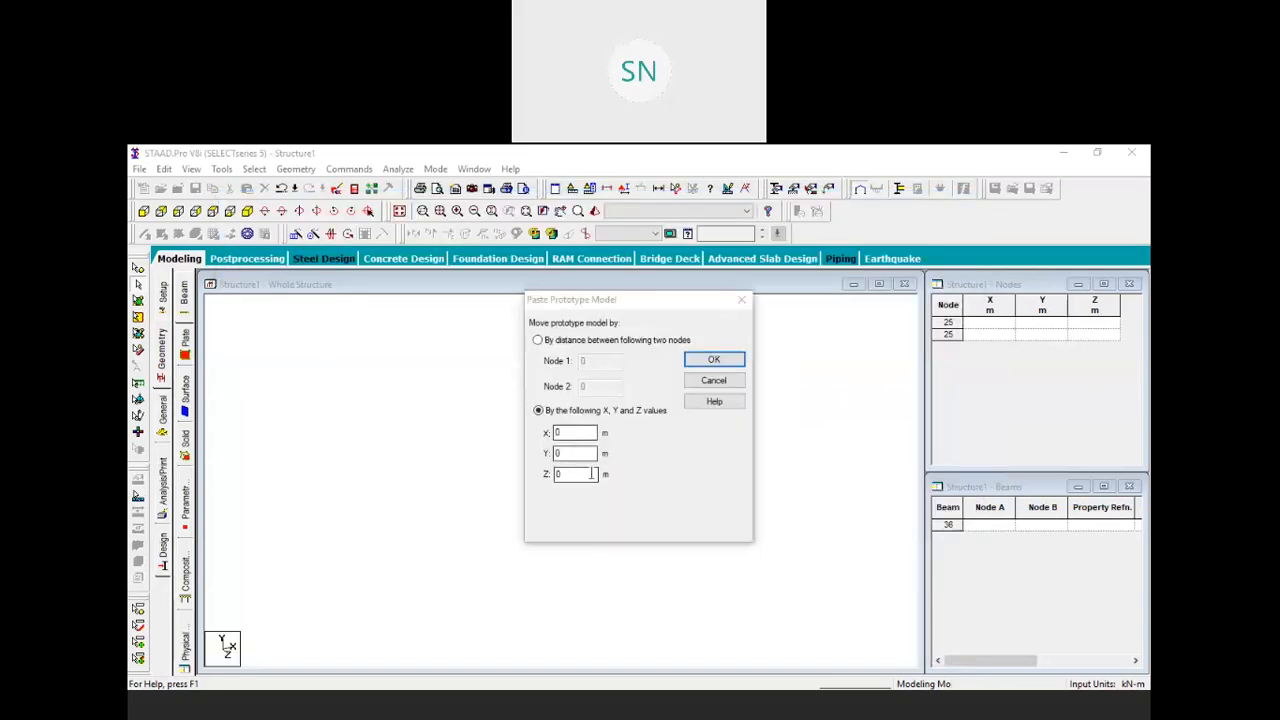
left_click(705, 362)
left_click_drag(658, 532, 640, 489)
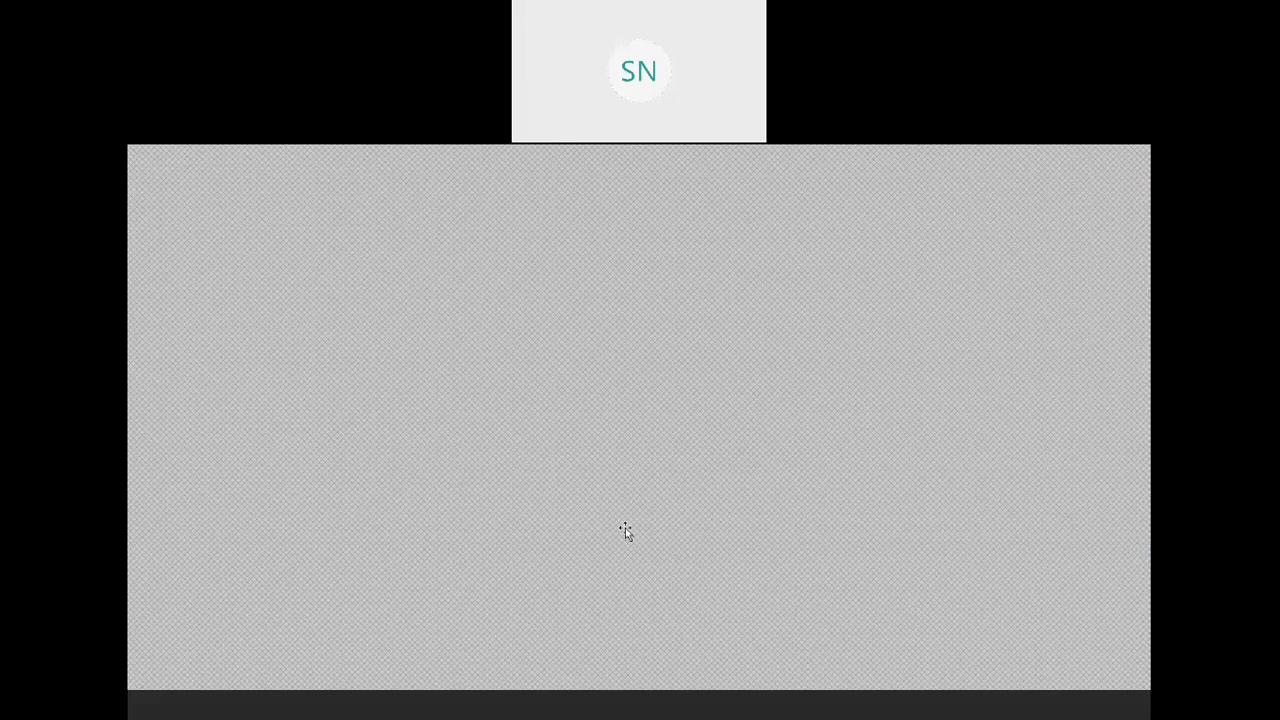
Switch to the Word assignment and examine the Problem 3 frame drawing for beam and column sizes, supports and loads
scroll(805, 620, "up", 3, "ctrl")
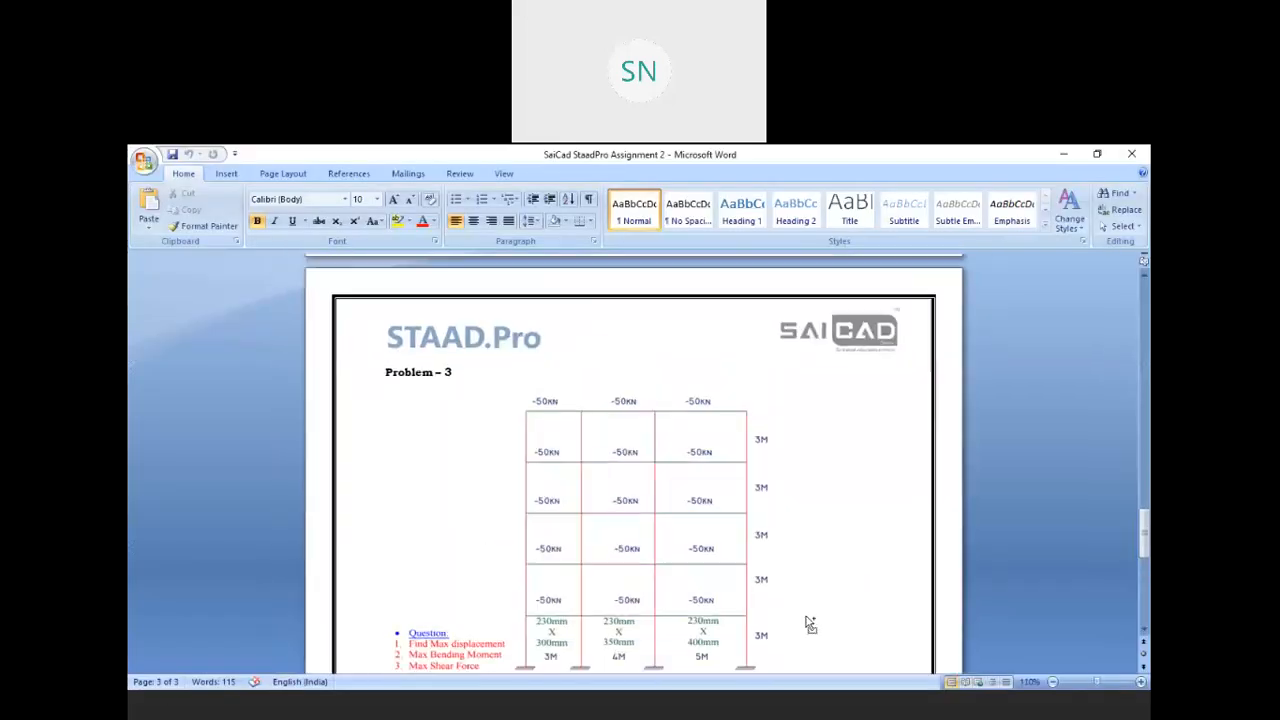
scroll(779, 533, "down", 1)
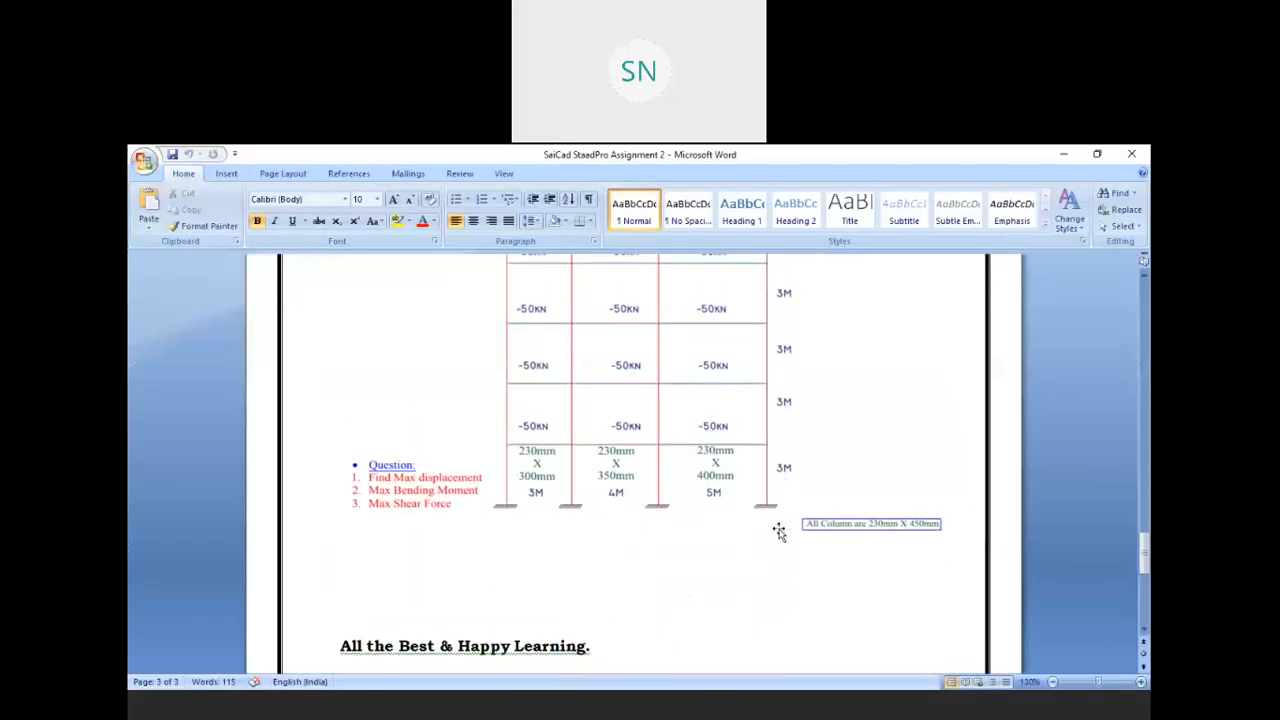
scroll(802, 547, "down", 2)
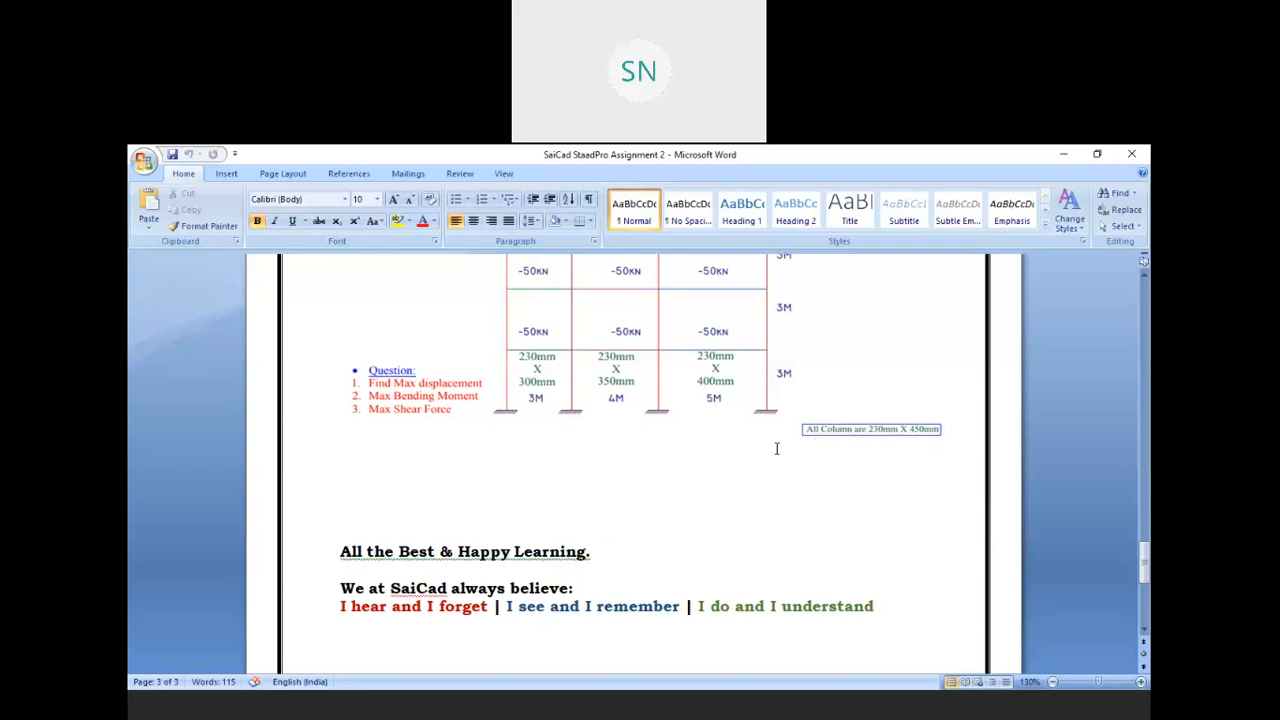
scroll(766, 449, "up", 5)
scroll(766, 449, "down", 2)
scroll(766, 449, "down", 4)
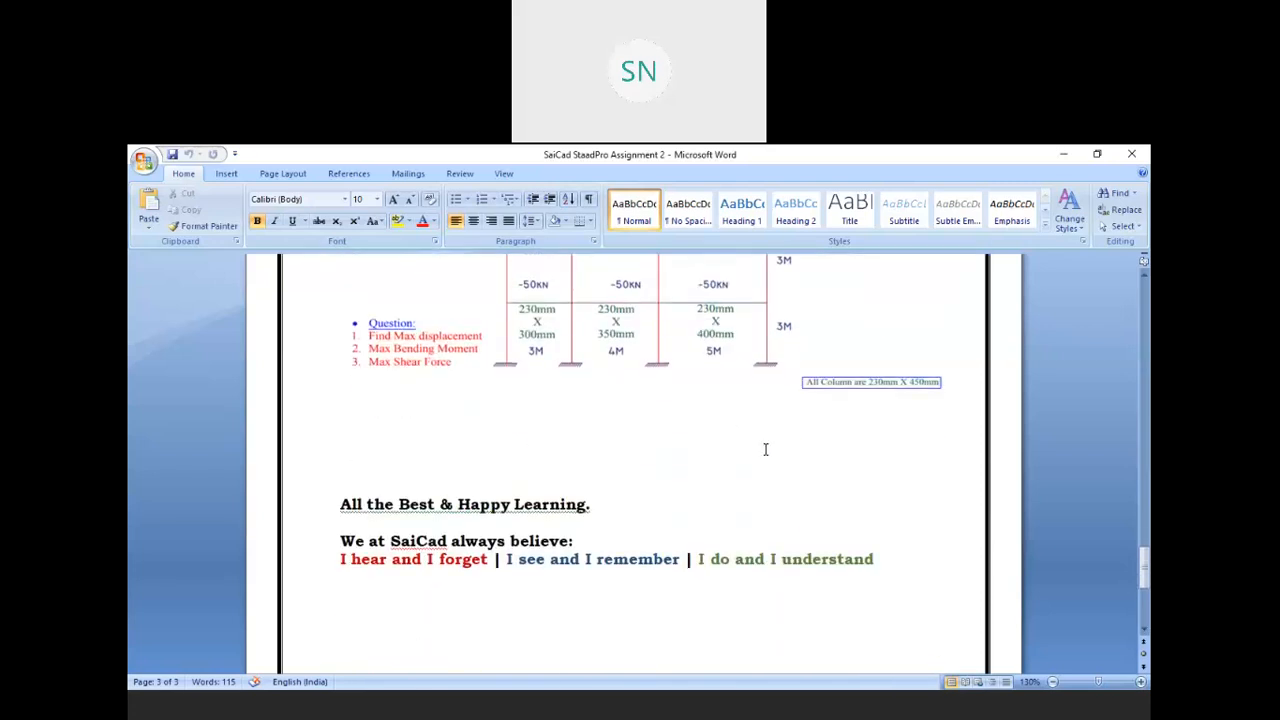
scroll(814, 416, "up", 2)
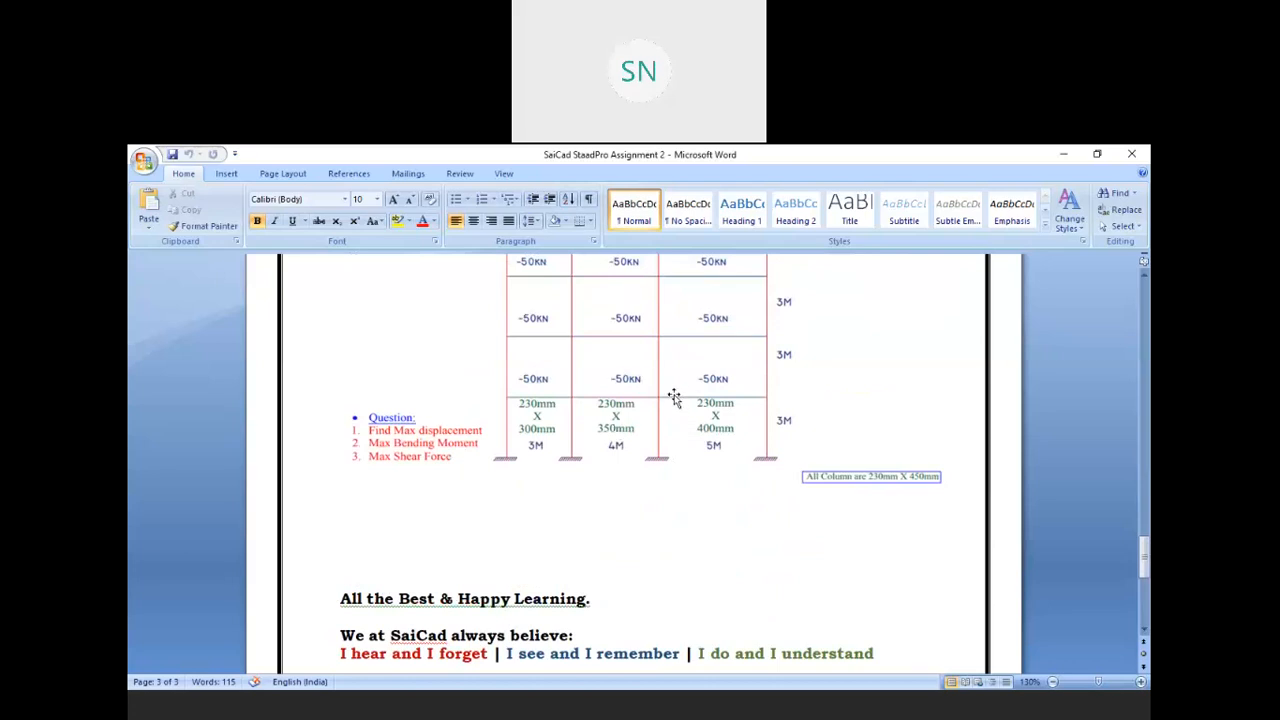
scroll(697, 437, "up", 3)
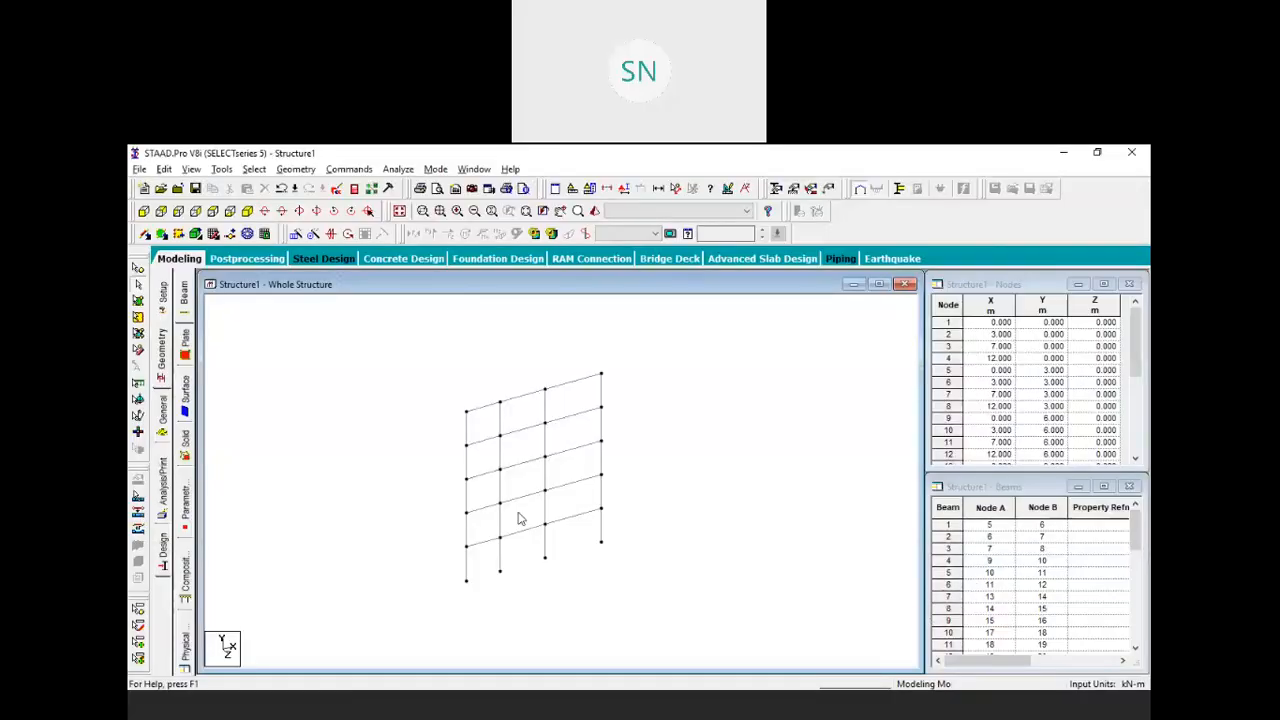
Define a rectangular concrete section with YD 0.45 m and ZD 0.23 m and add it to the section properties
left_click(162, 412)
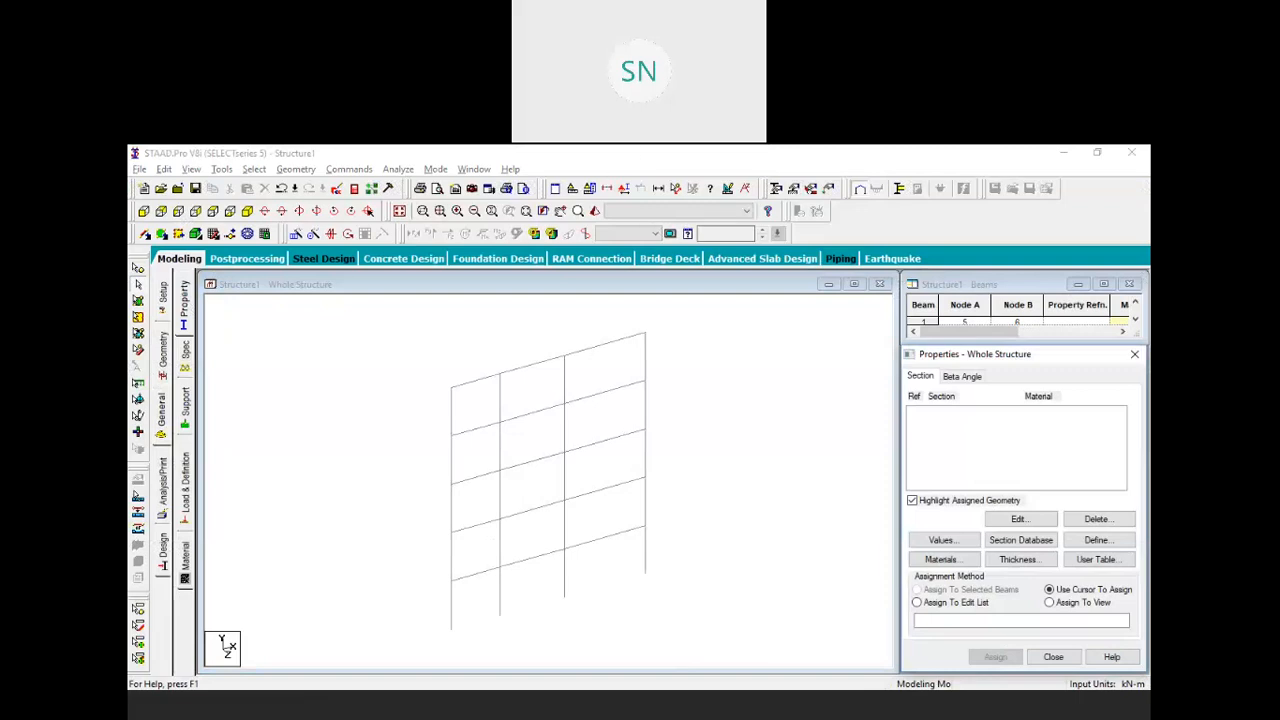
left_click(1097, 540)
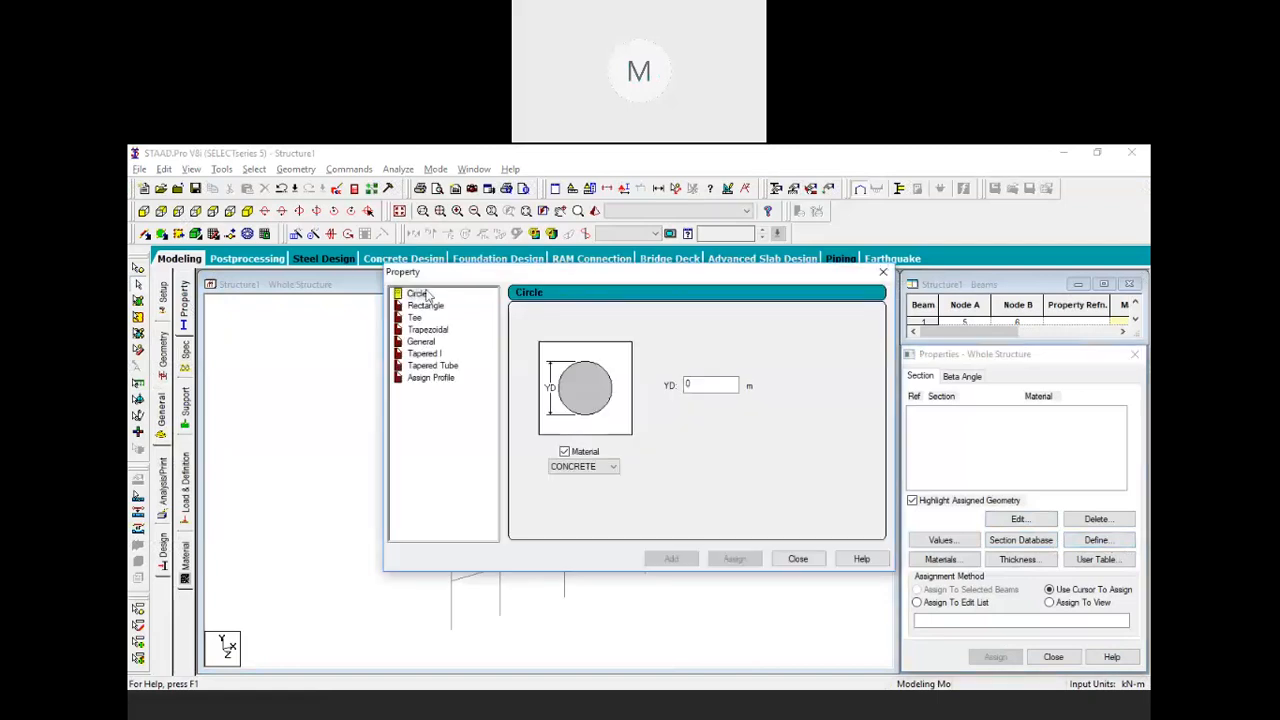
left_click(432, 305)
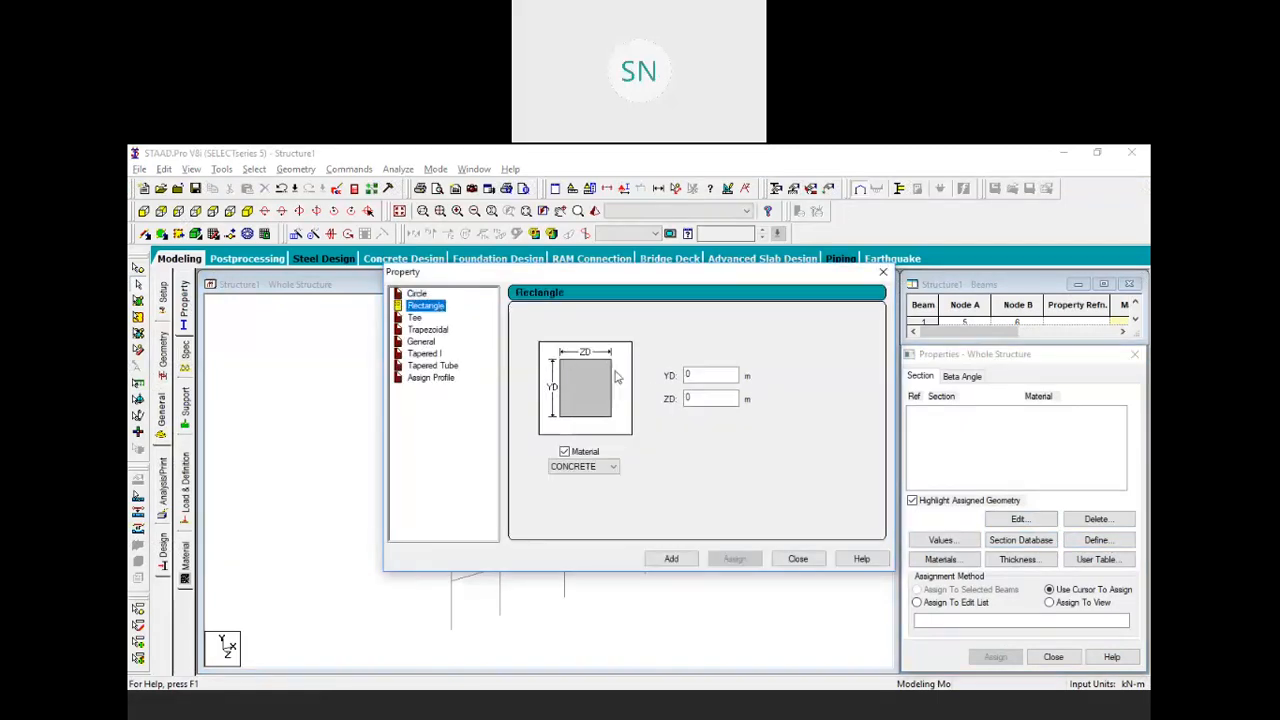
left_click(702, 398)
type(".23")
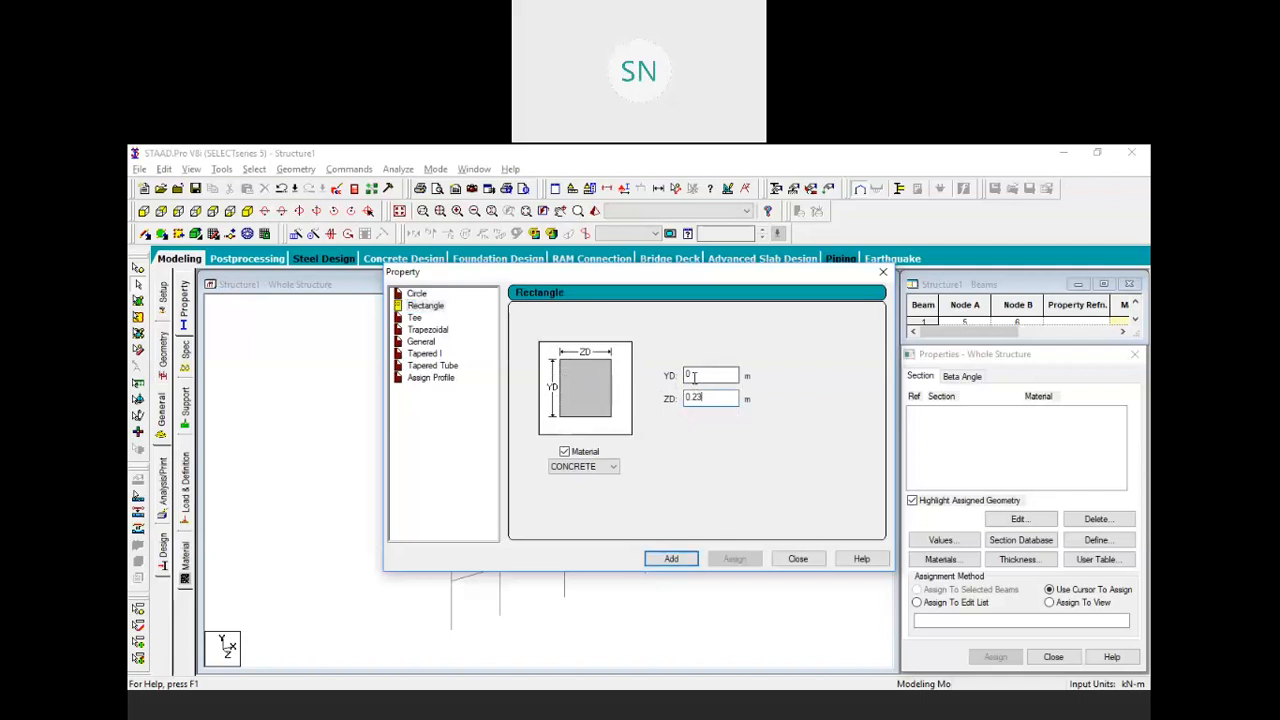
left_click(697, 374)
key("alt+Tab")
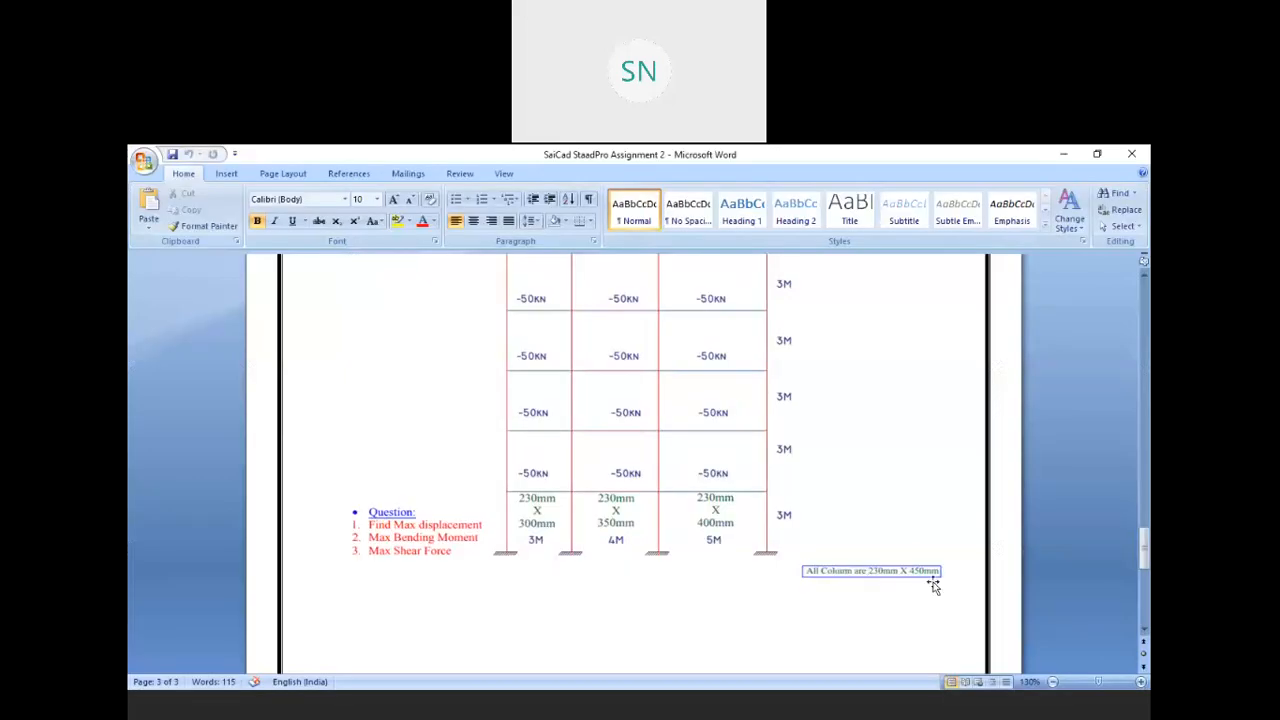
key("alt+Tab")
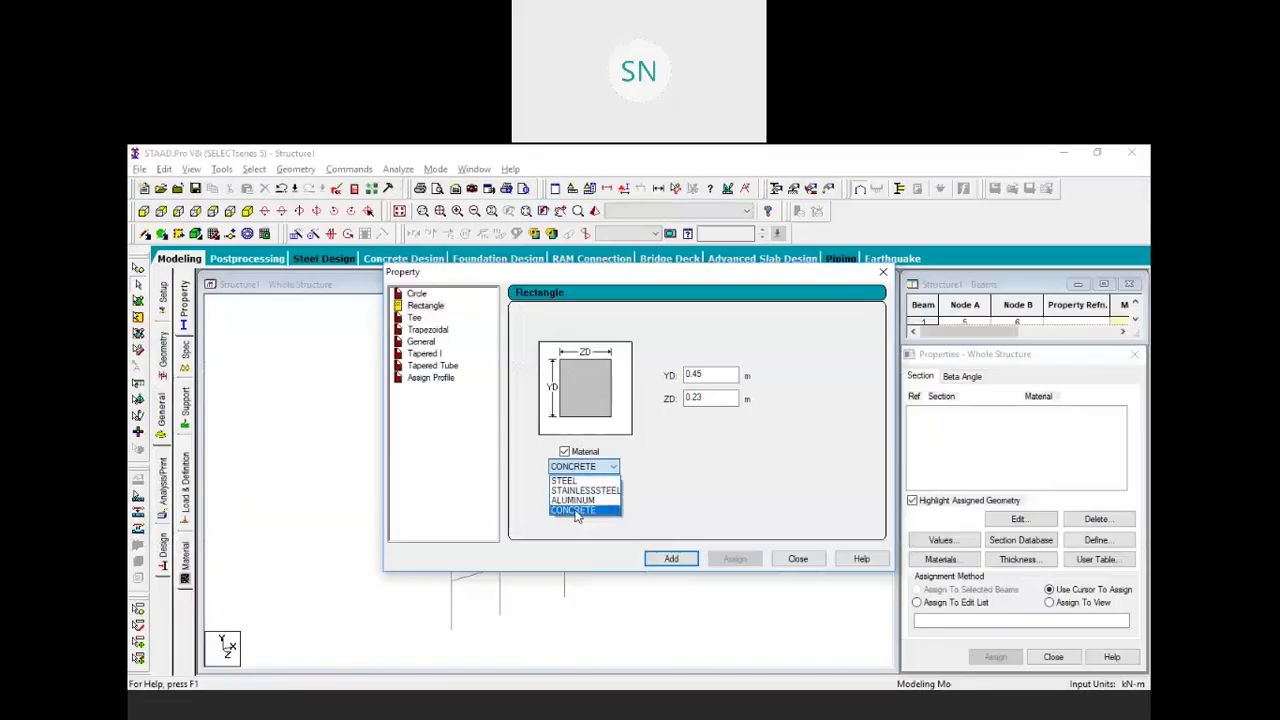
left_click(577, 511)
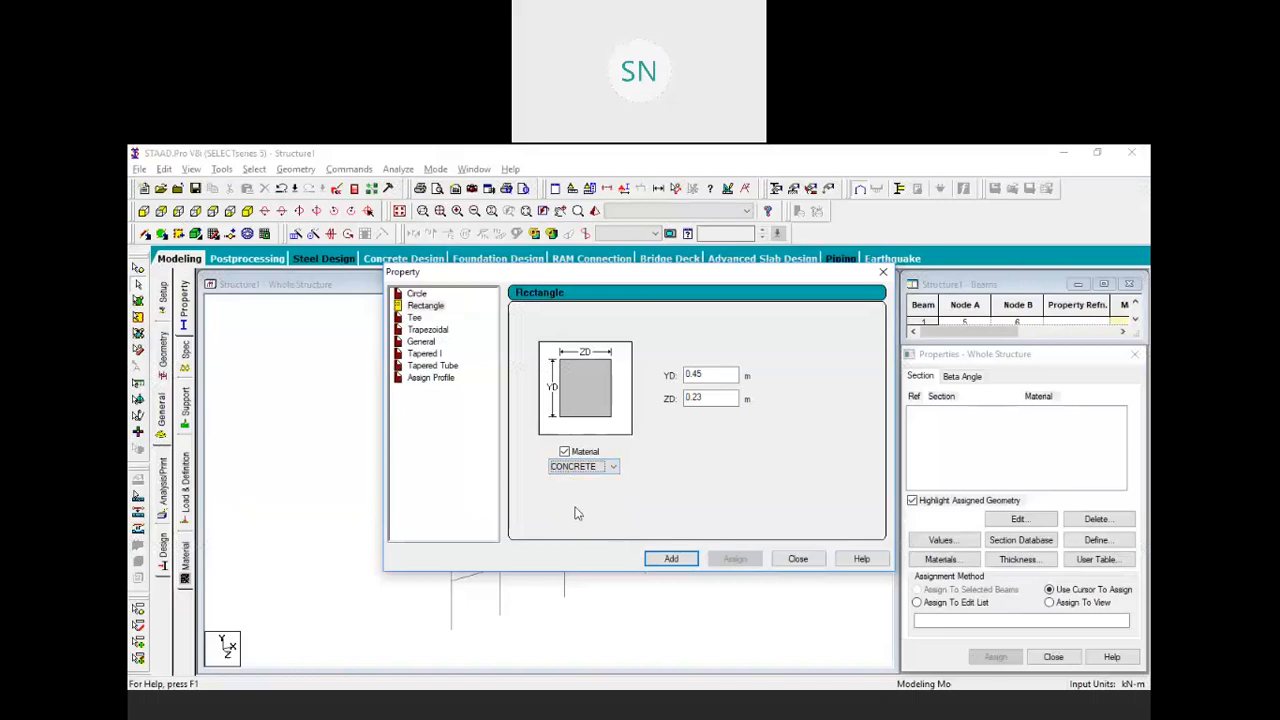
left_click(680, 560)
left_click(798, 559)
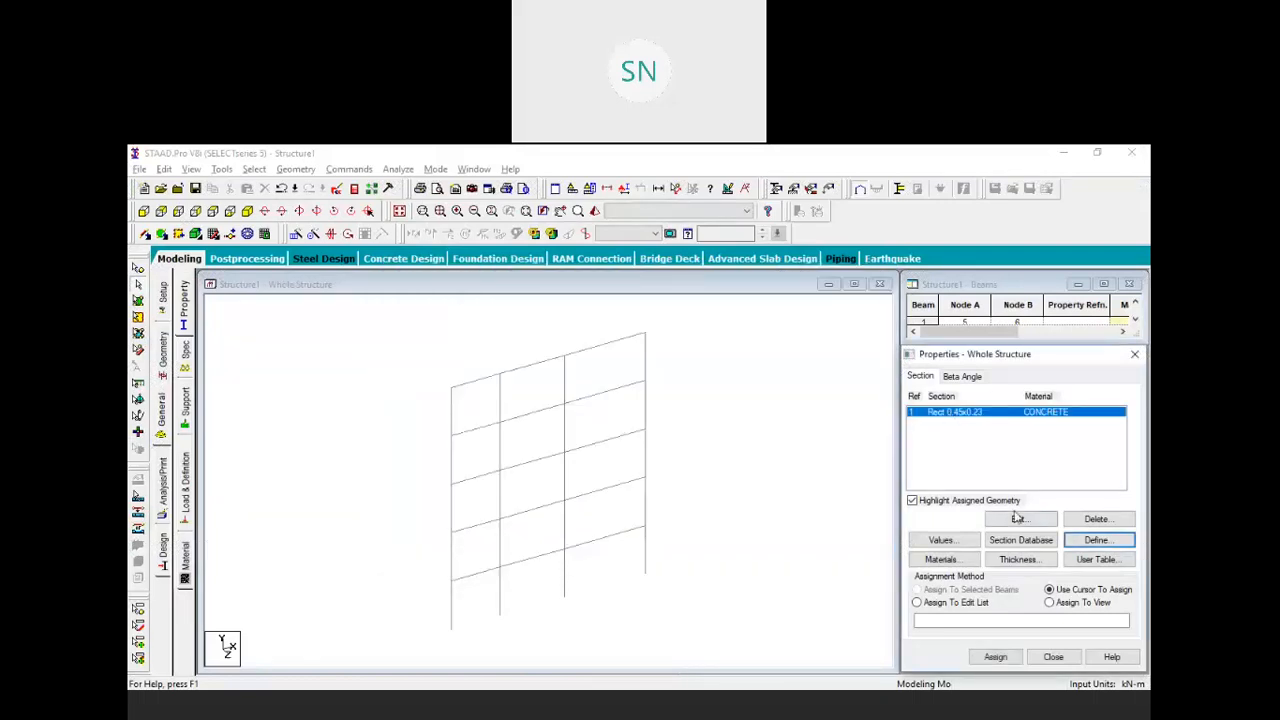
Assign the 0.45 x 0.23 m rectangular section to all members in the view, then clear the member selection
left_click(1049, 603)
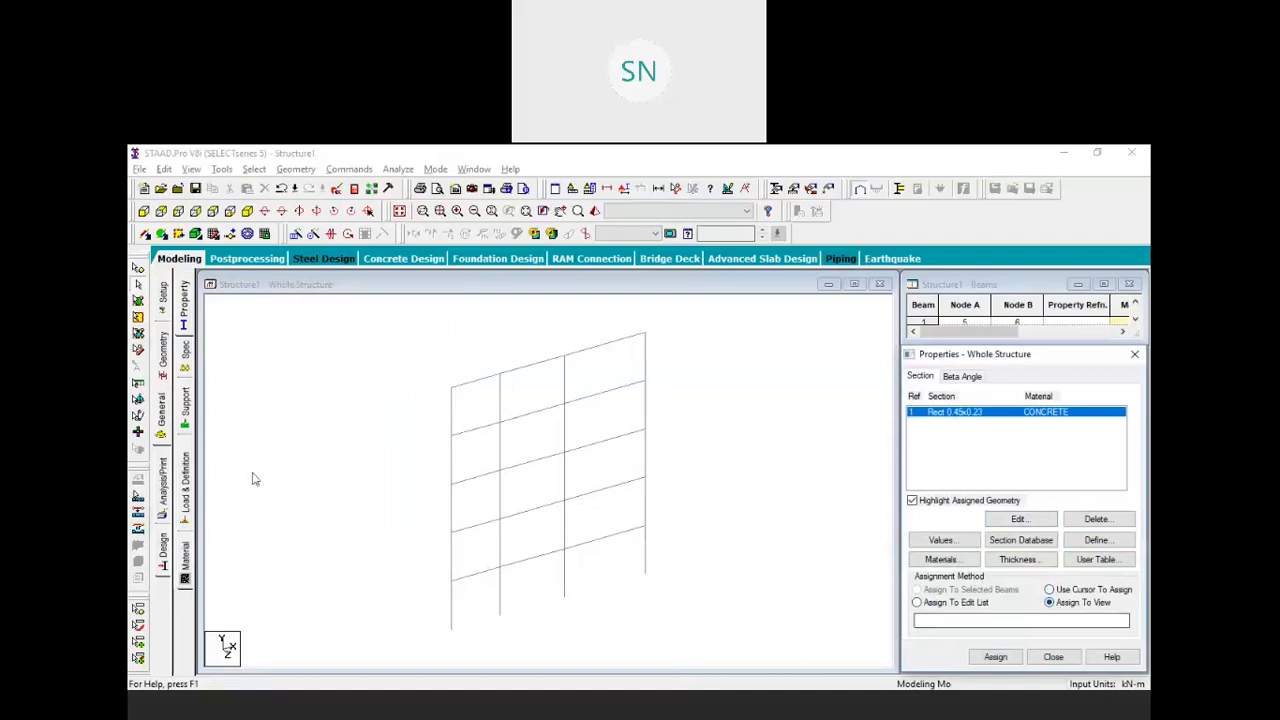
left_click(312, 521)
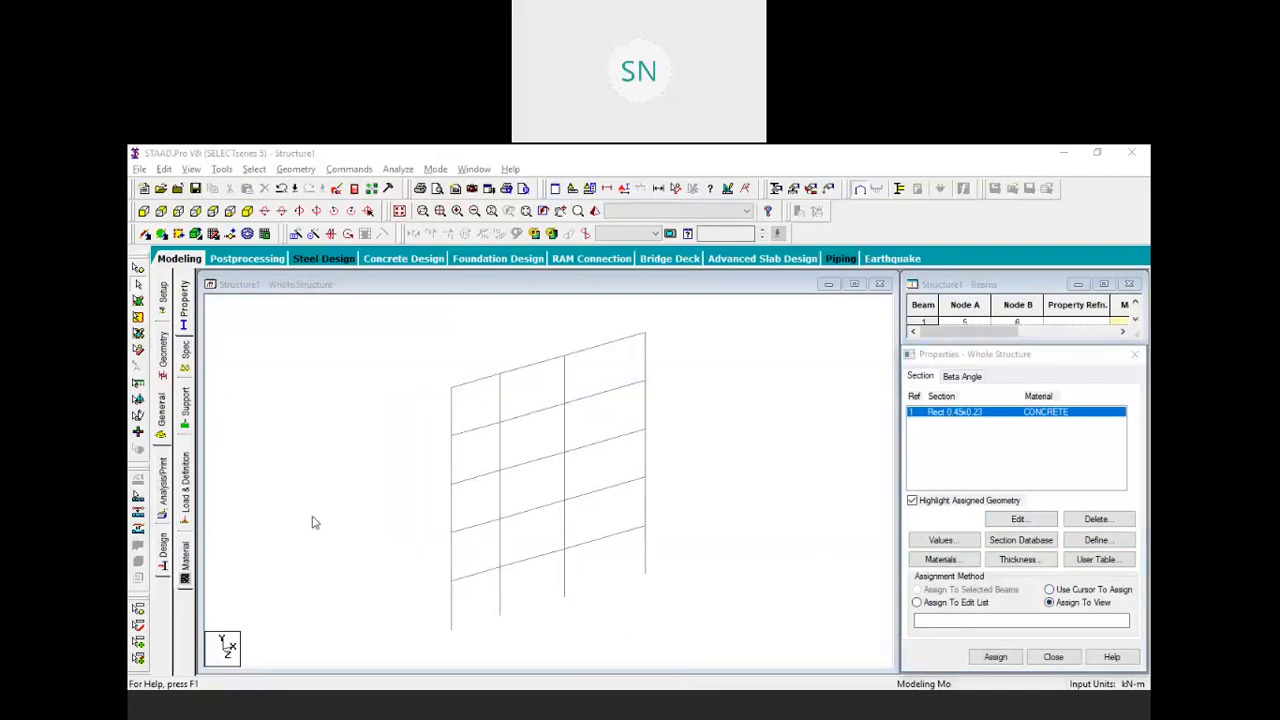
left_click(995, 656)
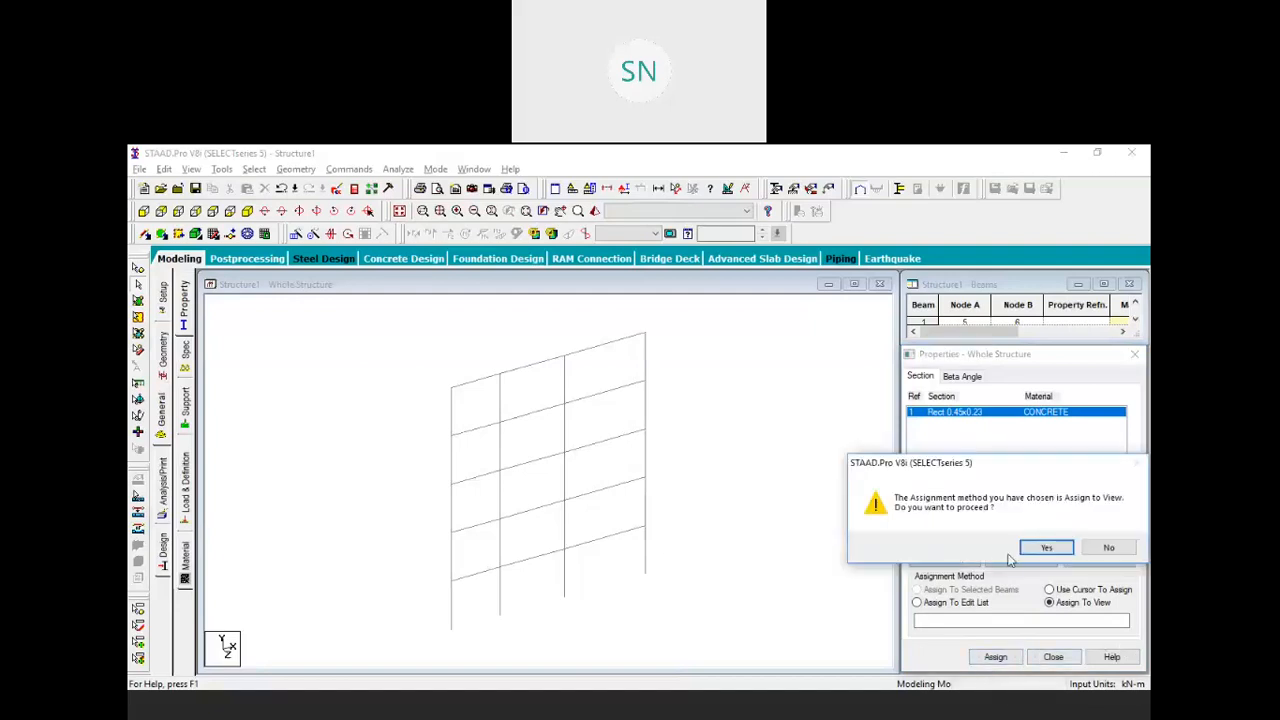
left_click(1044, 549)
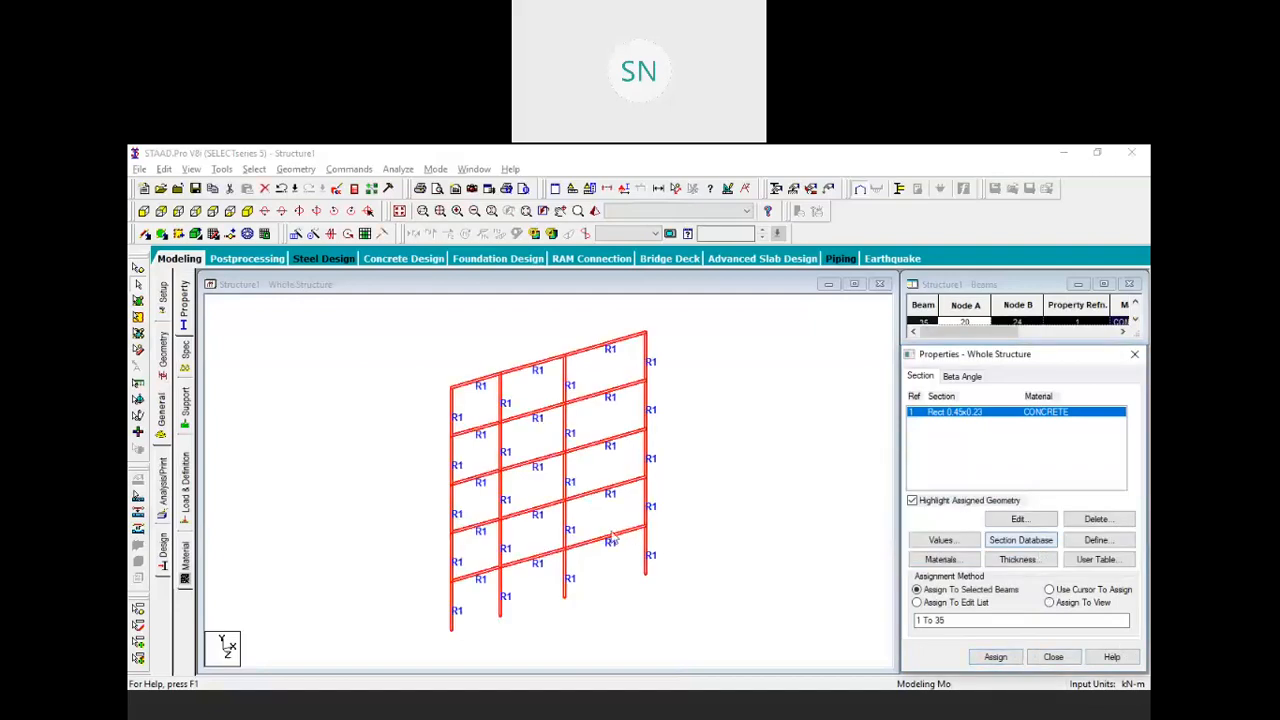
left_click(668, 376)
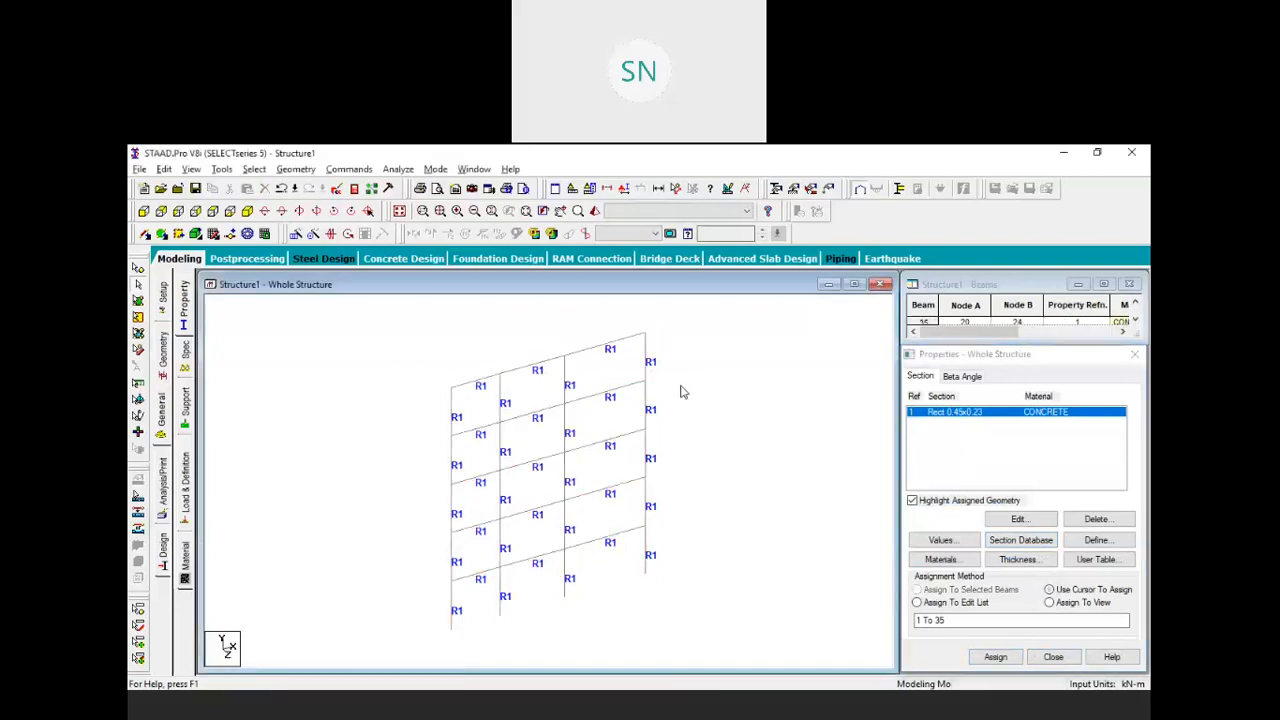
Inspect the frame in a rotated 3D rendered view and close the rendering
right_click(679, 388)
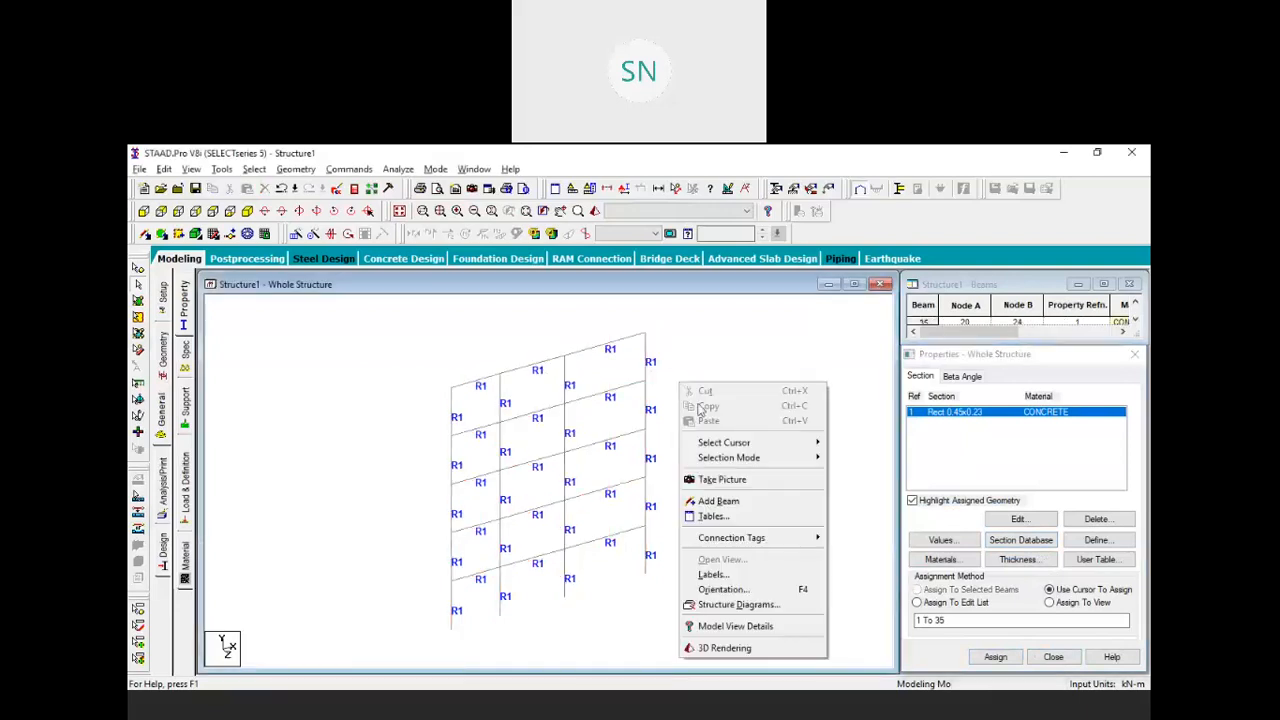
left_click(738, 648)
left_click_drag(750, 530, 634, 458)
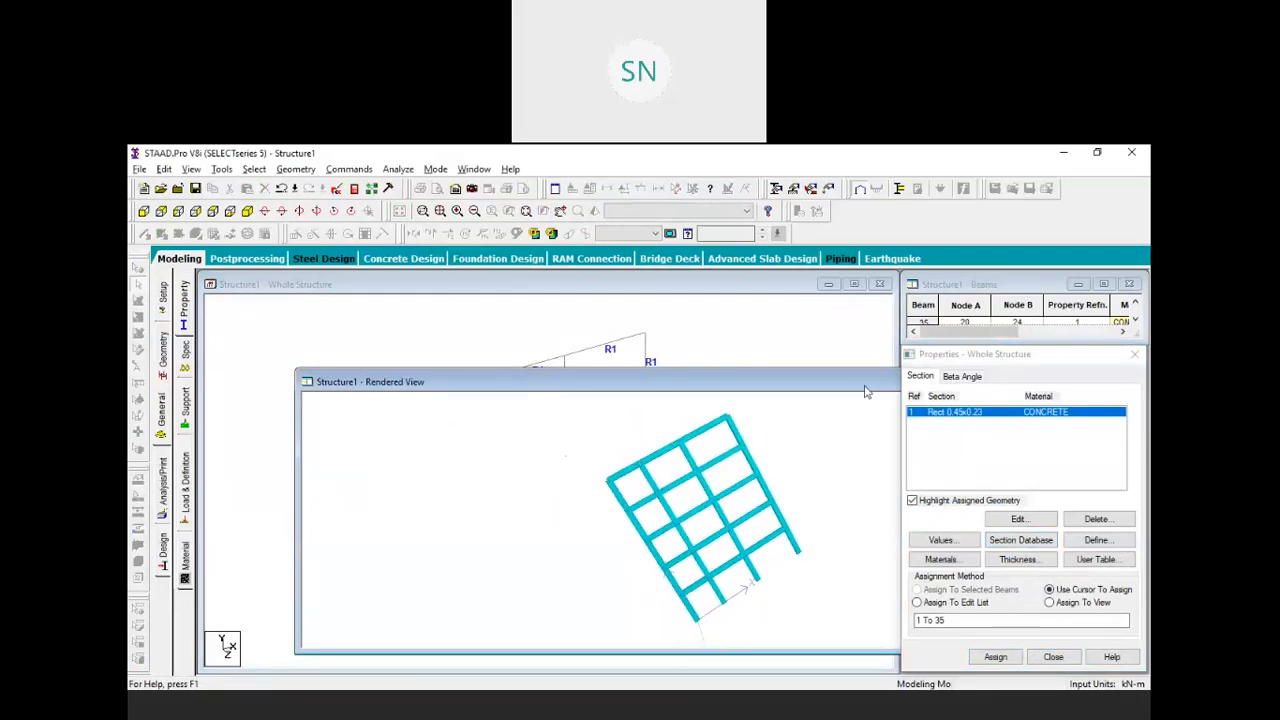
left_click_drag(801, 337, 764, 315)
left_click(1011, 310)
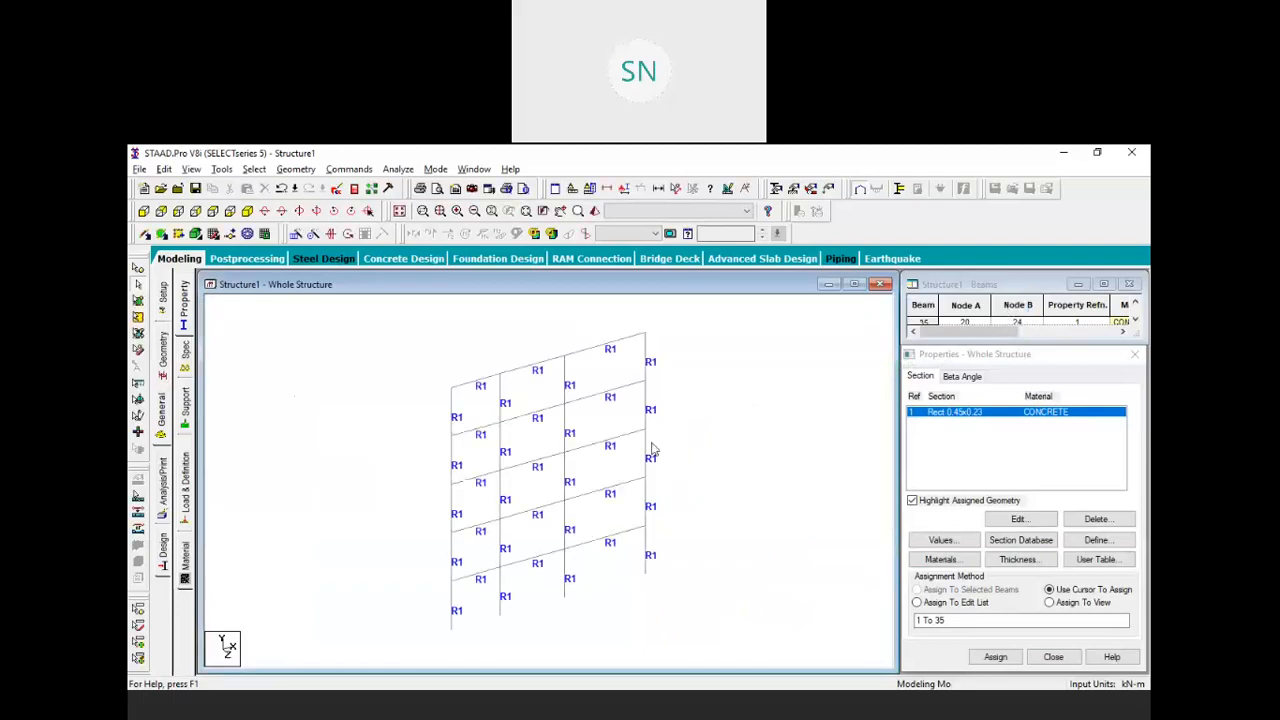
Create a fixed support and select it in the supports list for assignment
middle_click_drag(653, 450, 674, 451)
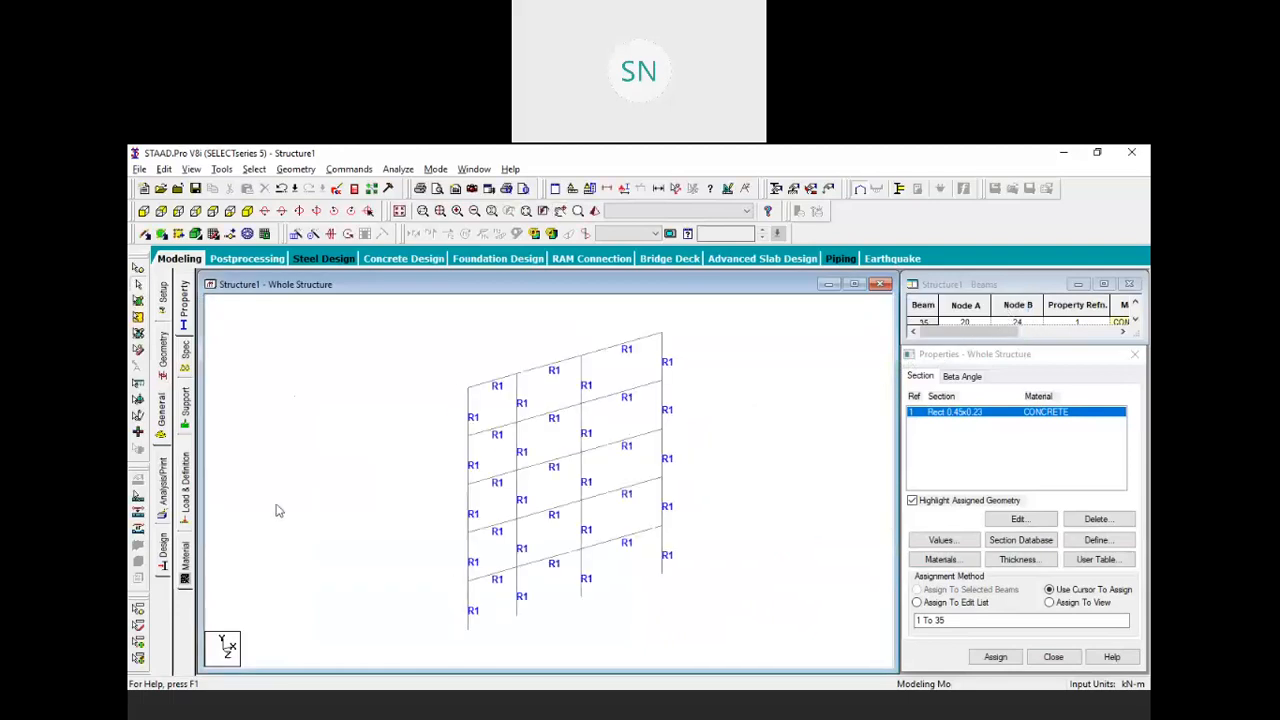
left_click(186, 410)
left_click(1036, 548)
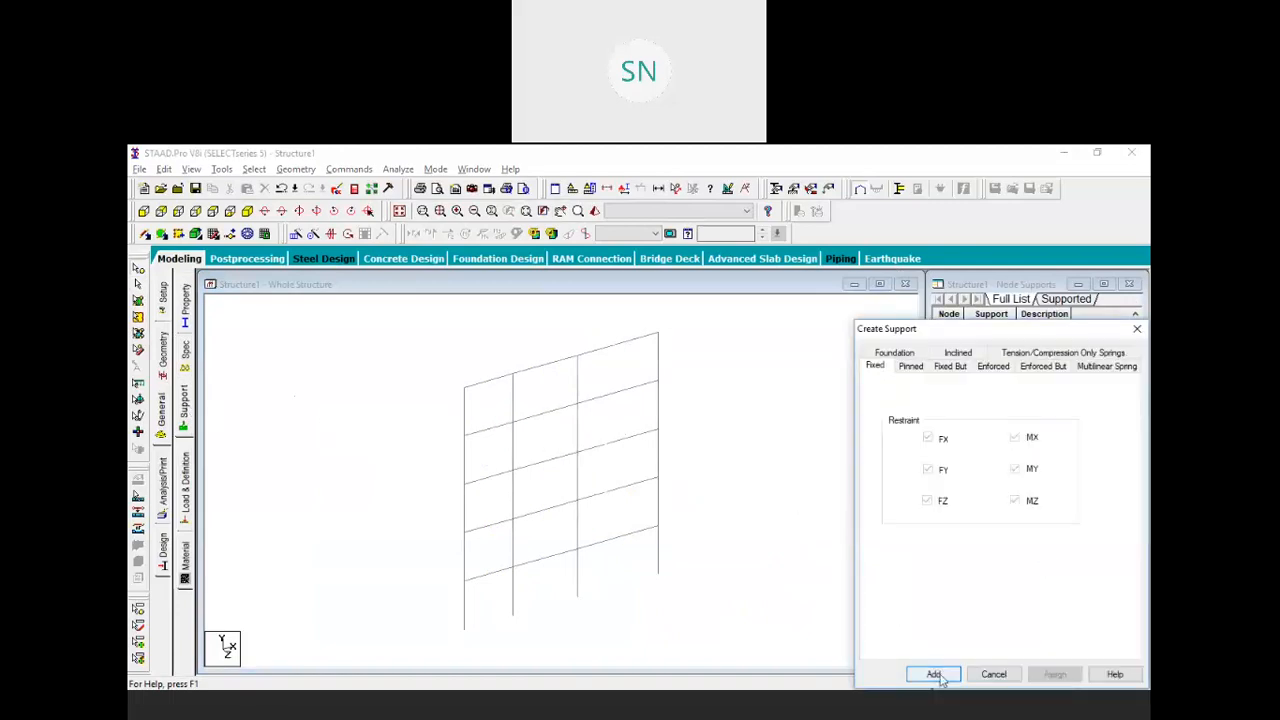
left_click(938, 677)
left_click(985, 455)
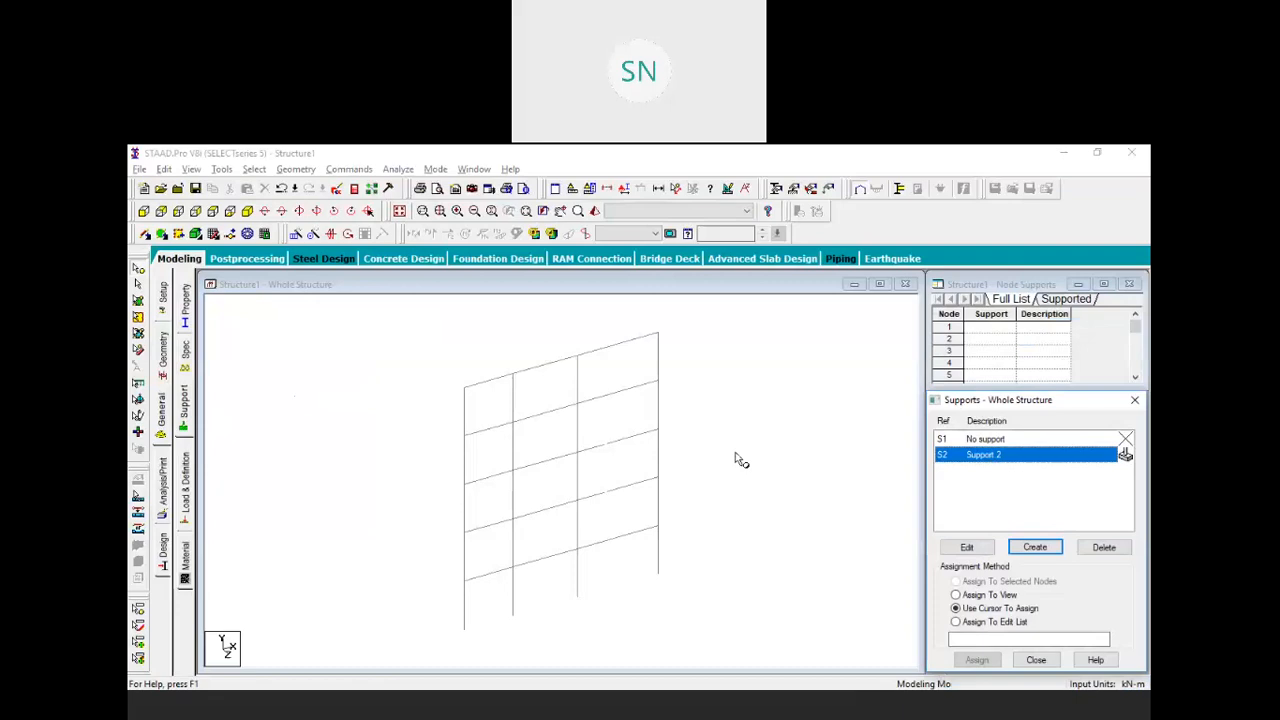
Assign the fixed support to the four column base nodes, selecting them together in the front view
left_click(145, 212)
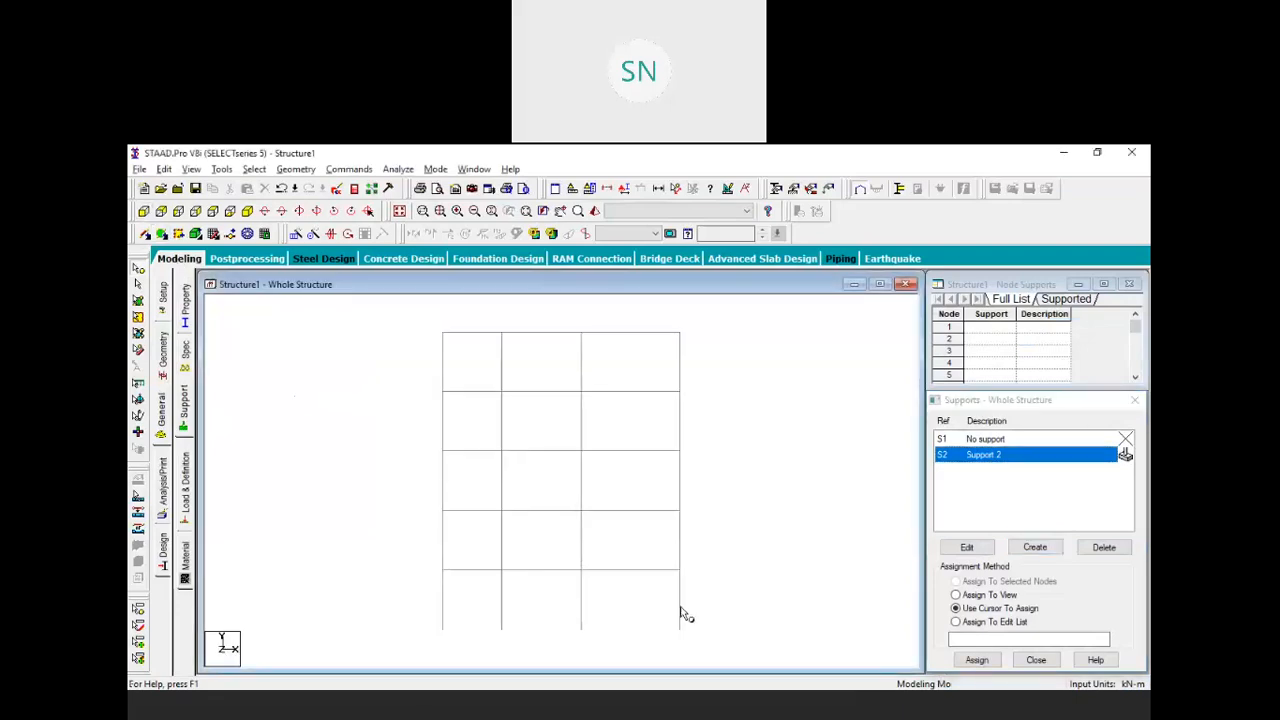
left_click_drag(710, 643, 420, 605)
left_click(980, 660)
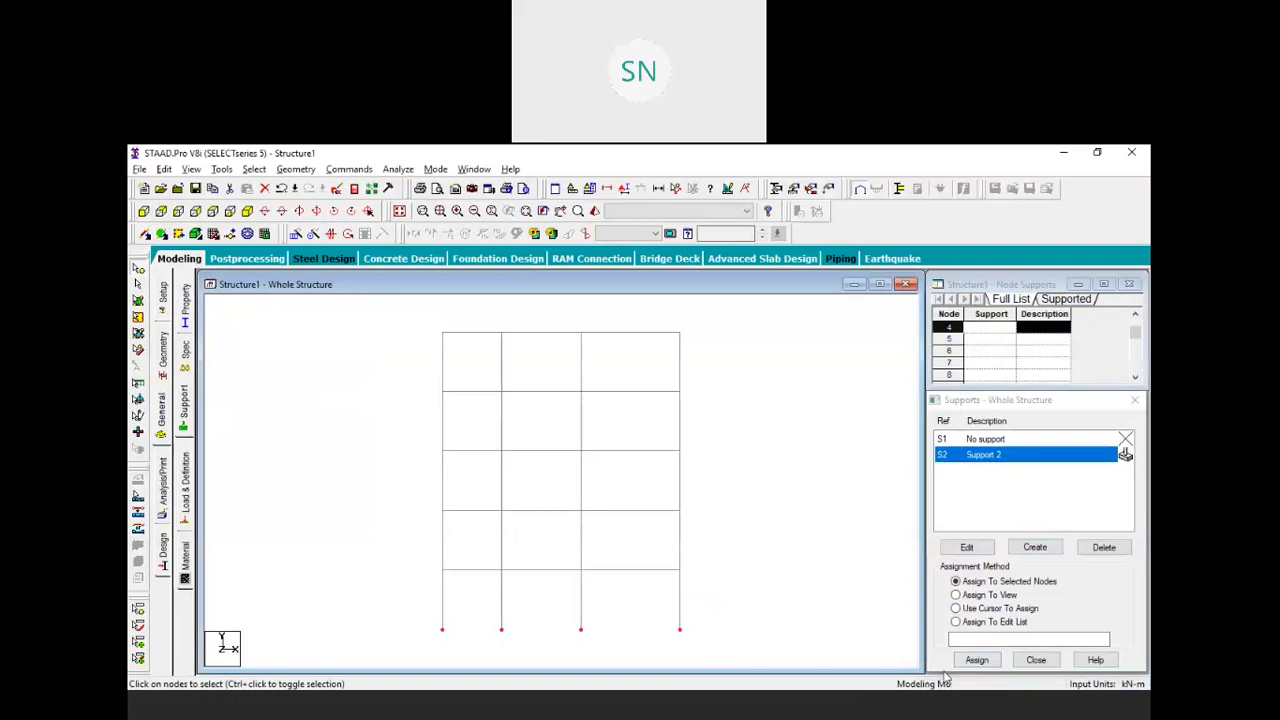
left_click(980, 660)
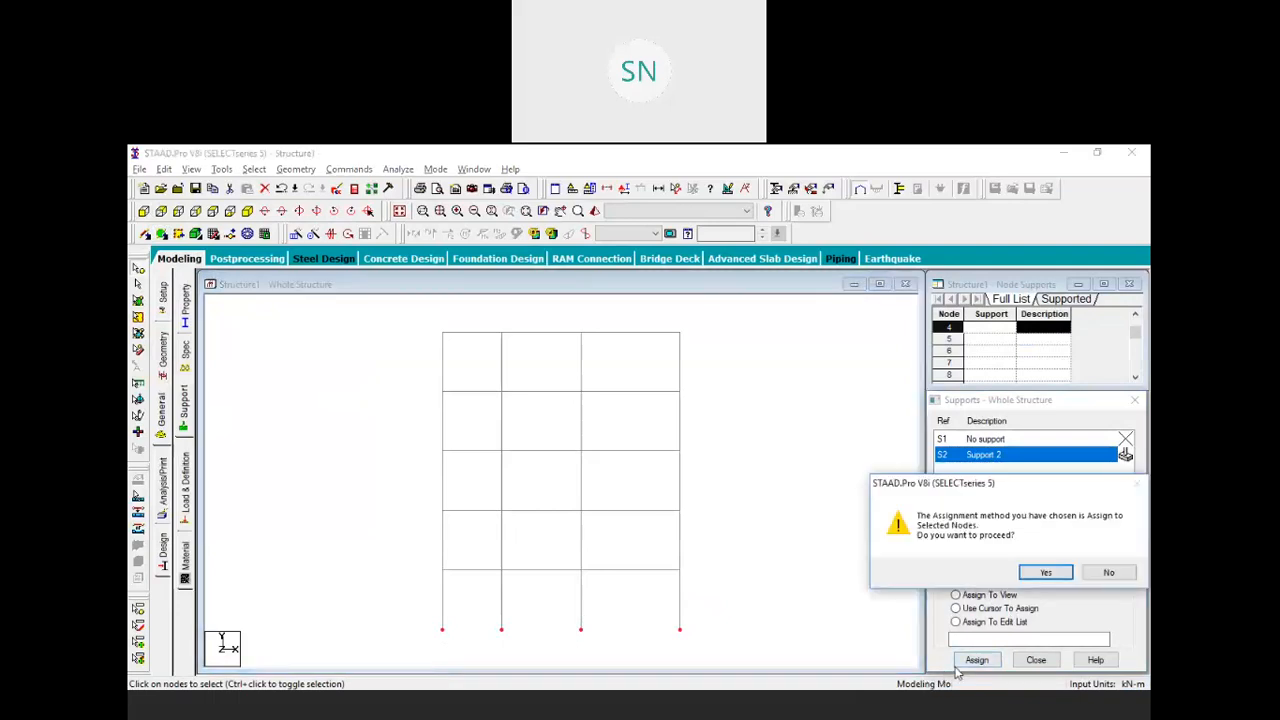
left_click(1043, 574)
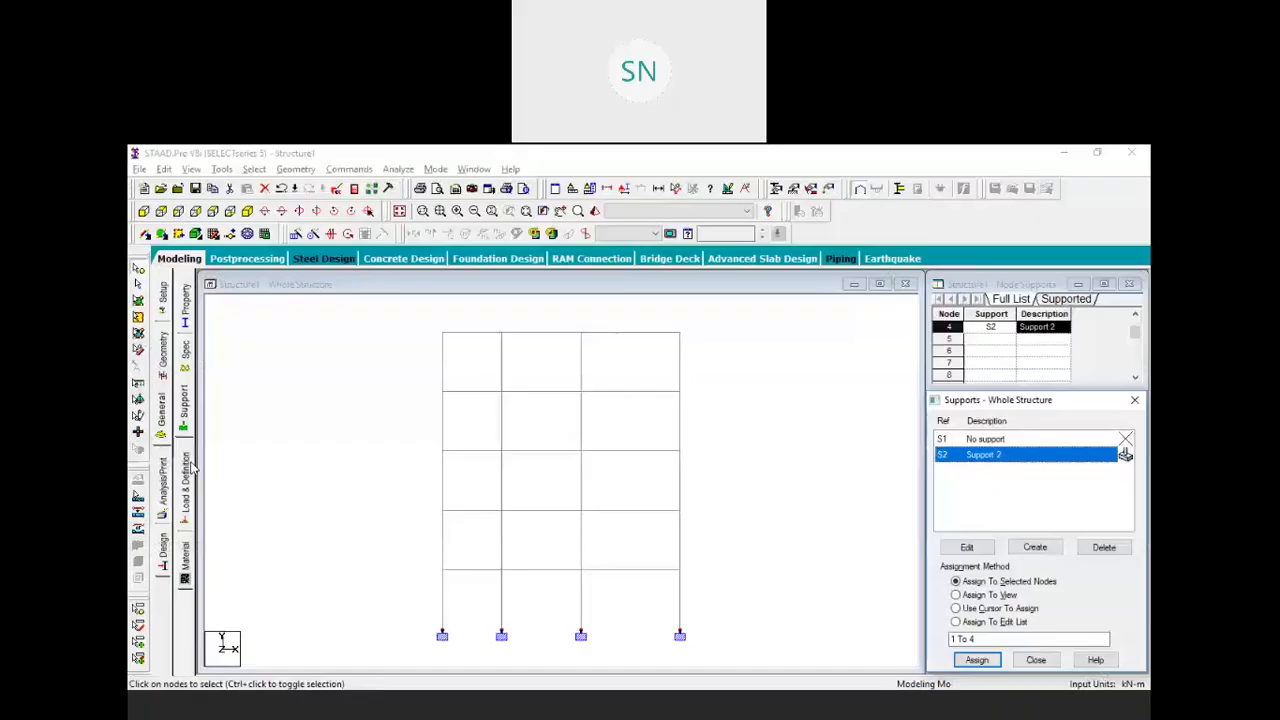
Add primary load case 1 titled LOAD CASE 1 with loading type None, and select it in the load case list
left_click(186, 470)
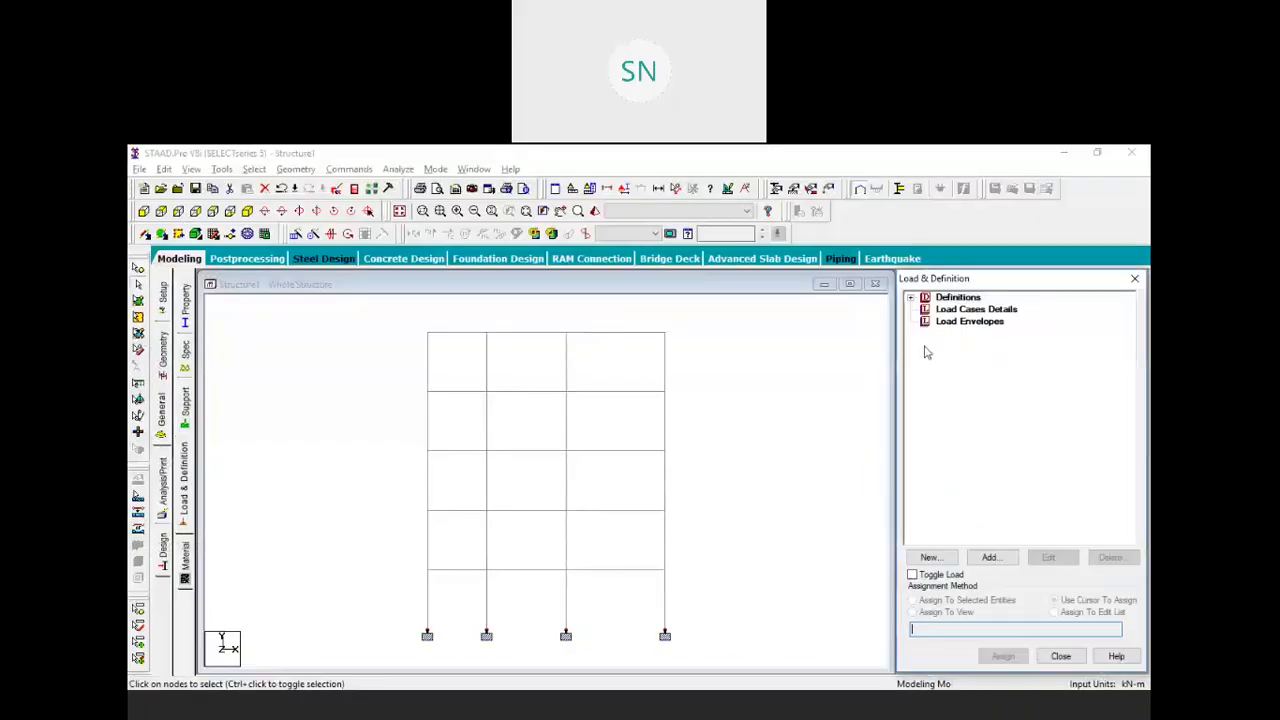
left_click(978, 311)
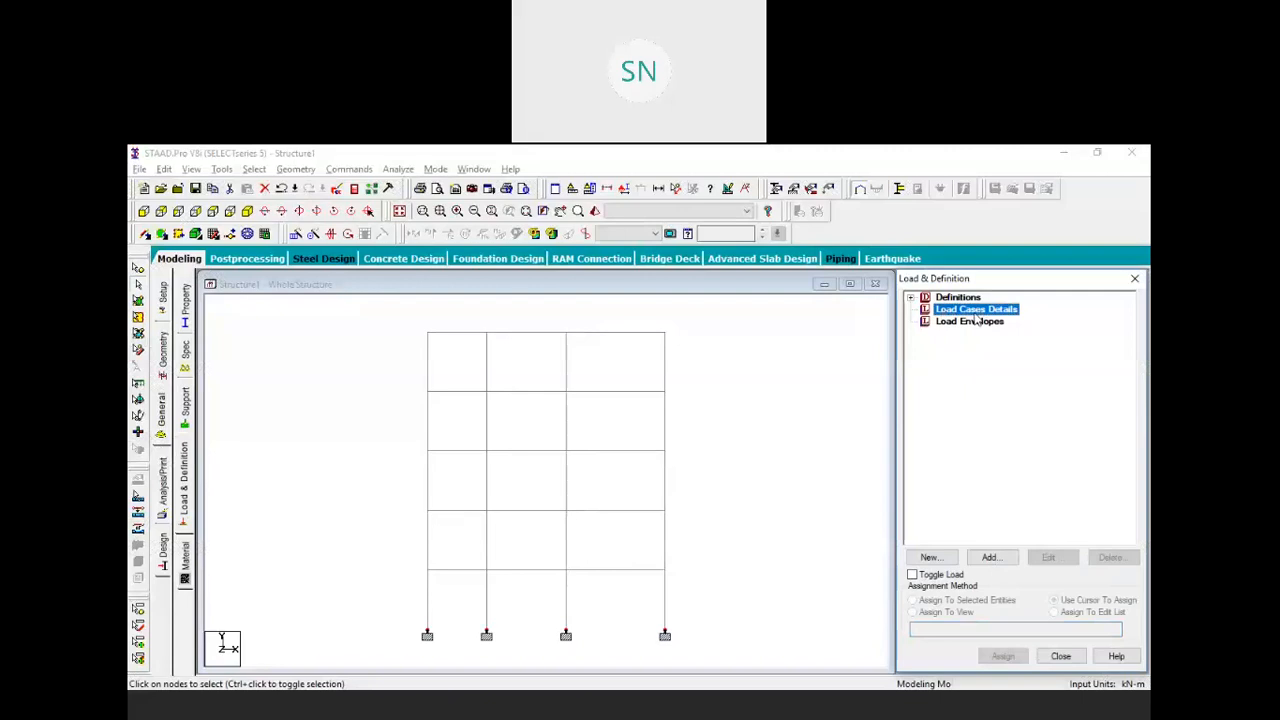
left_click(990, 558)
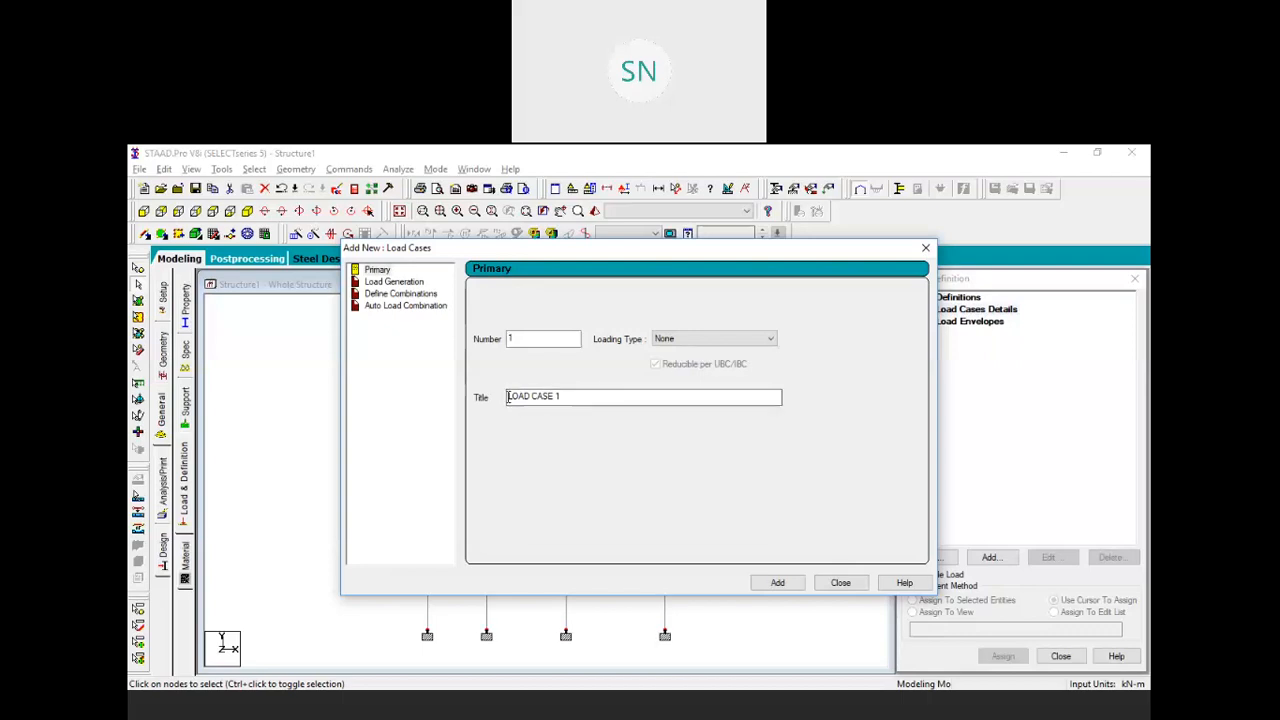
left_click(777, 583)
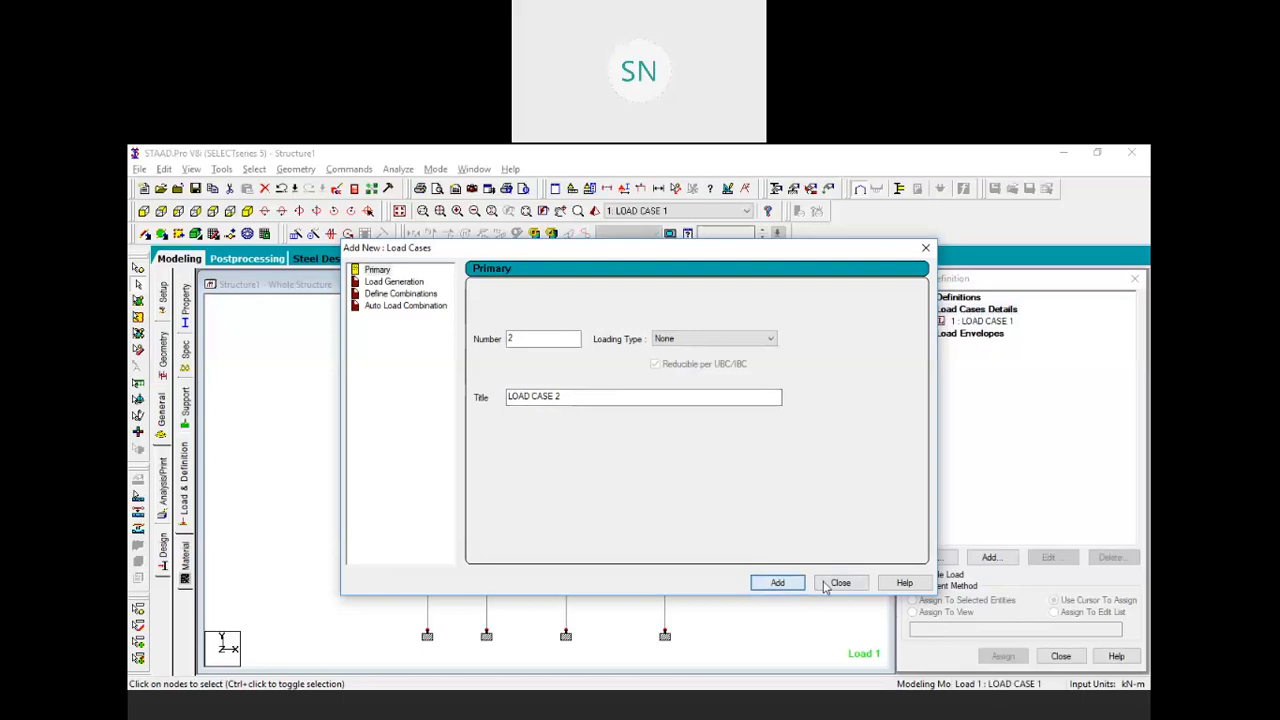
left_click(839, 583)
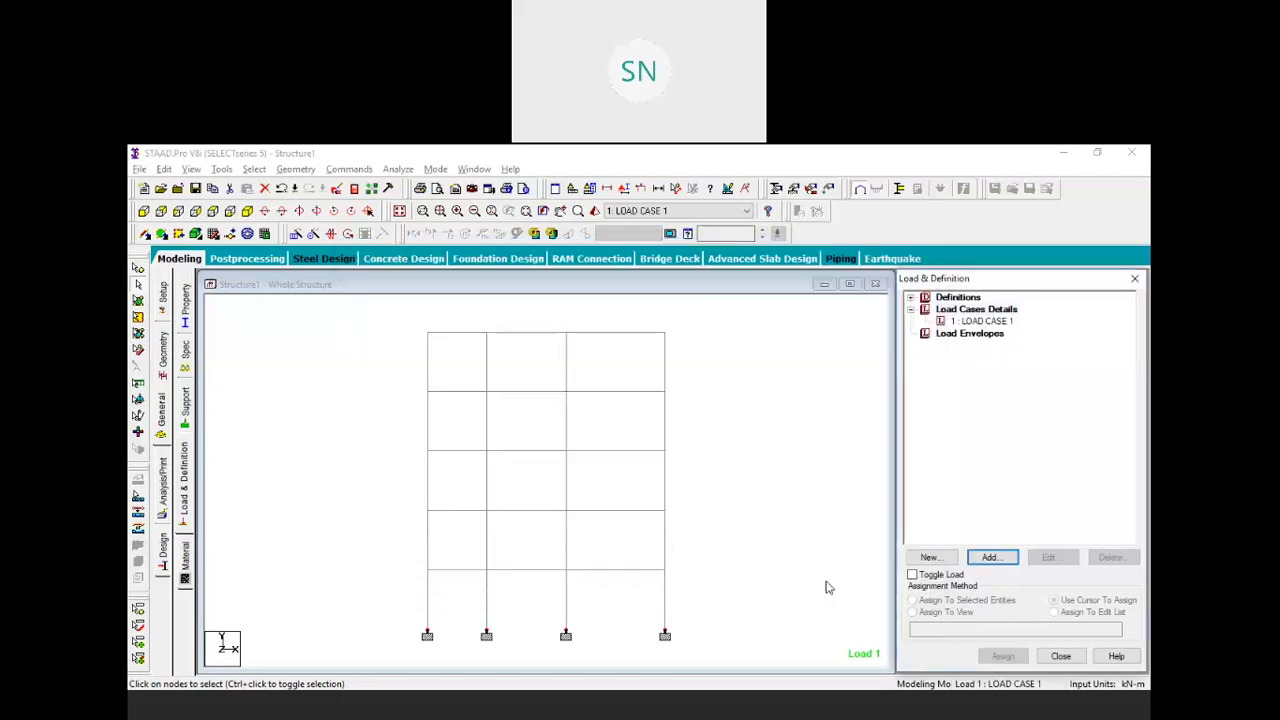
left_click(976, 322)
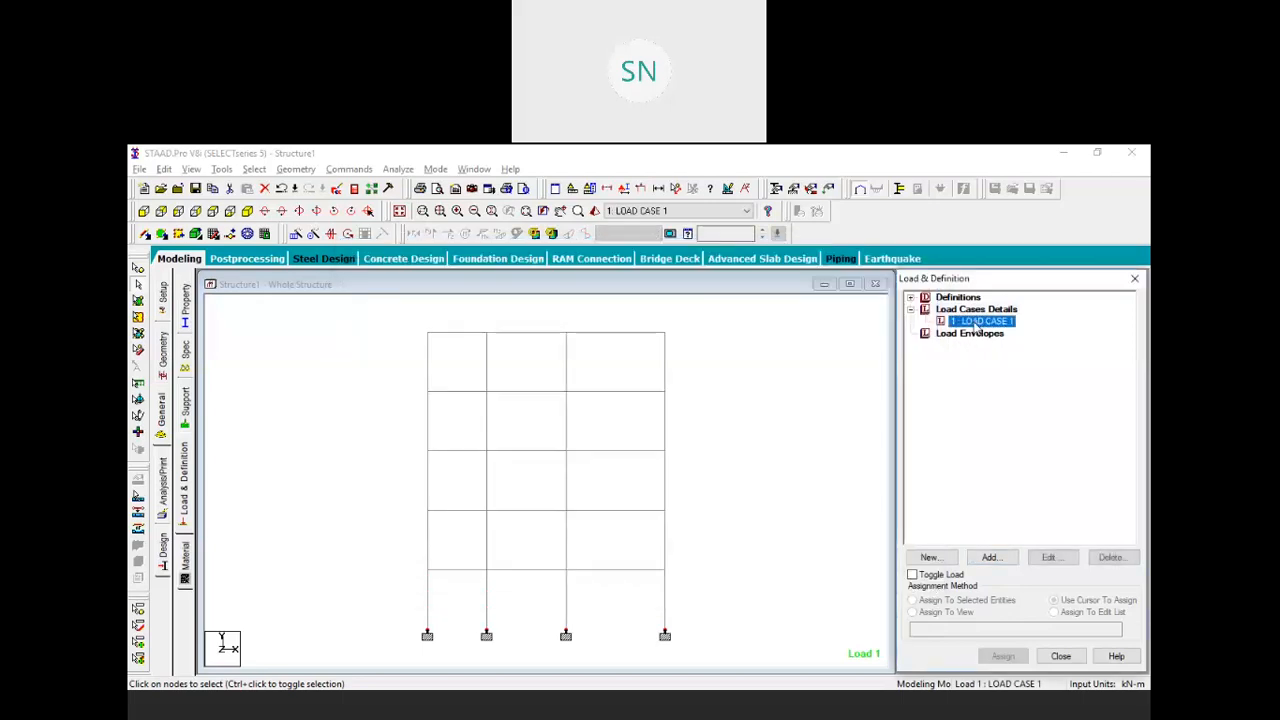
Add a uniform member force of -50 kN/m in the GY direction to load case 1
left_click(990, 558)
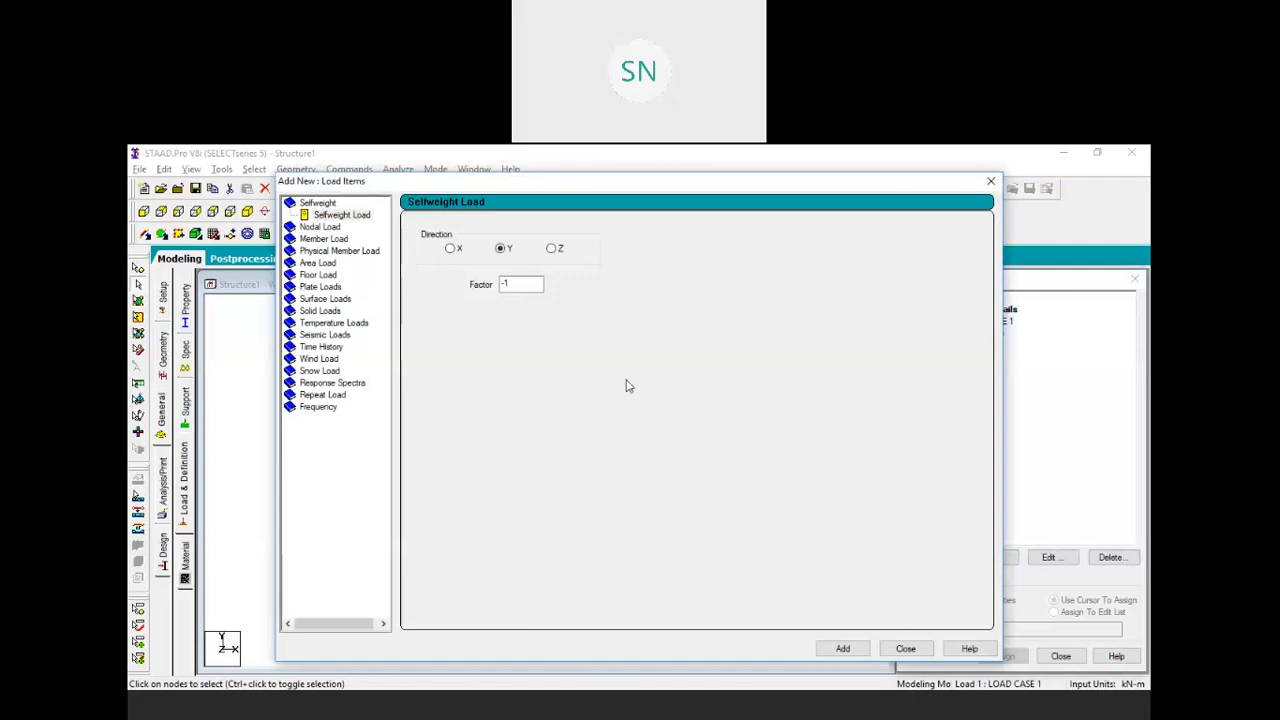
left_click(313, 239)
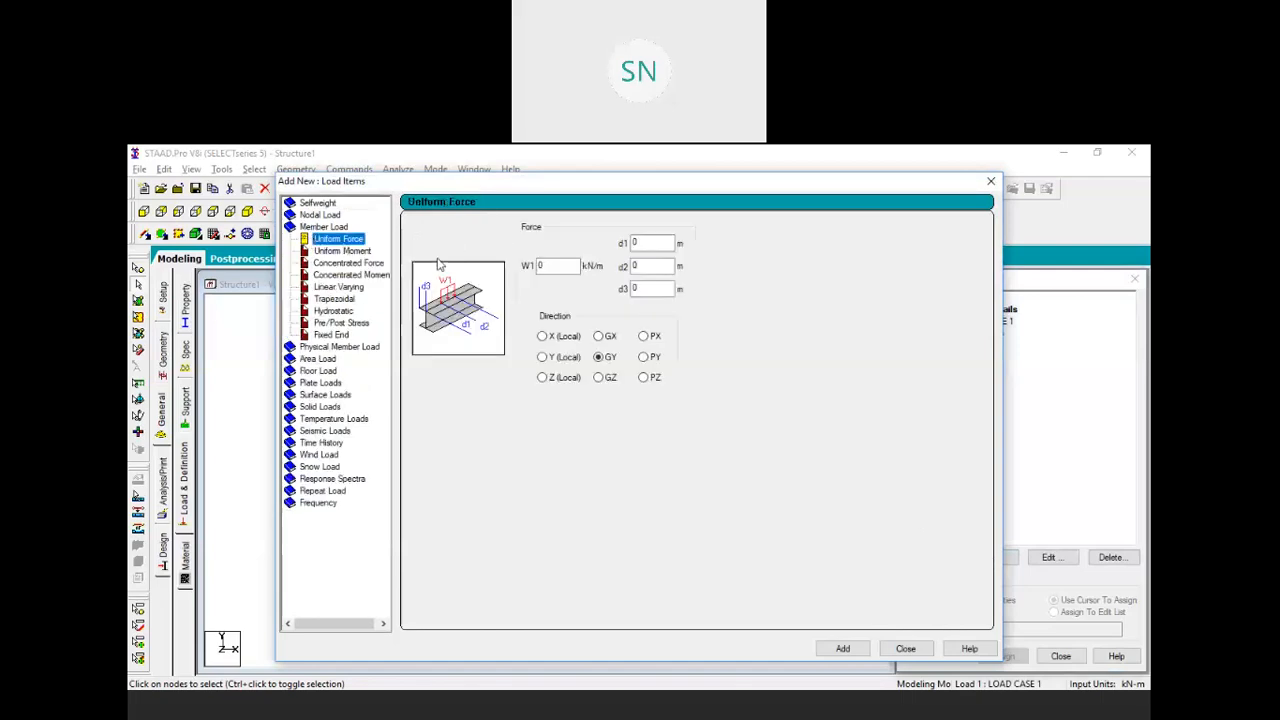
left_click(538, 268)
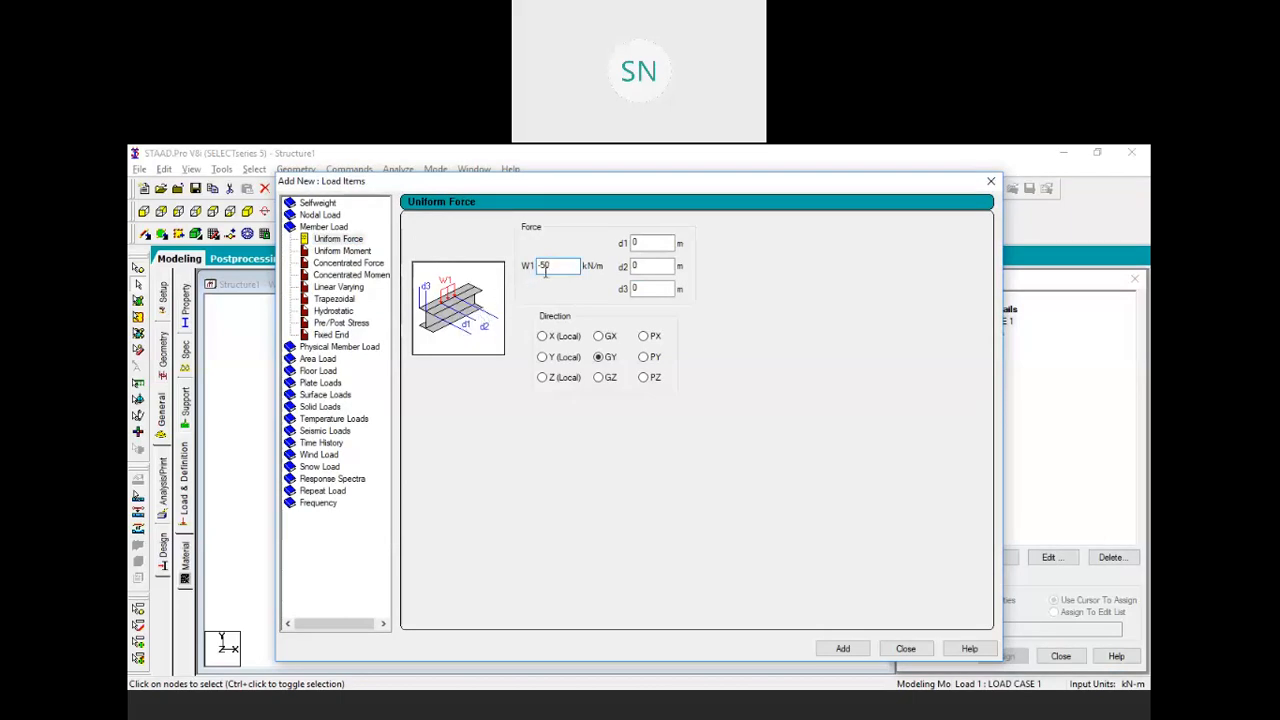
left_click(655, 245)
left_click(652, 265)
left_click(842, 648)
left_click(904, 648)
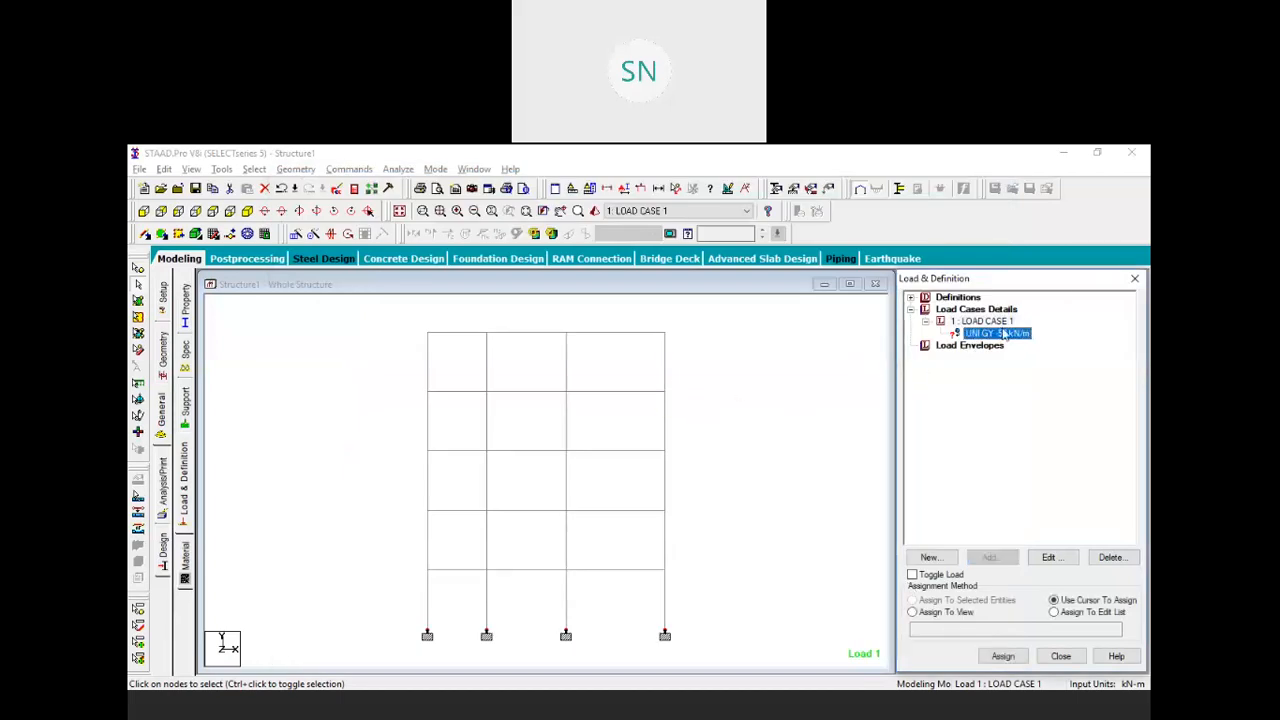
left_click(617, 334)
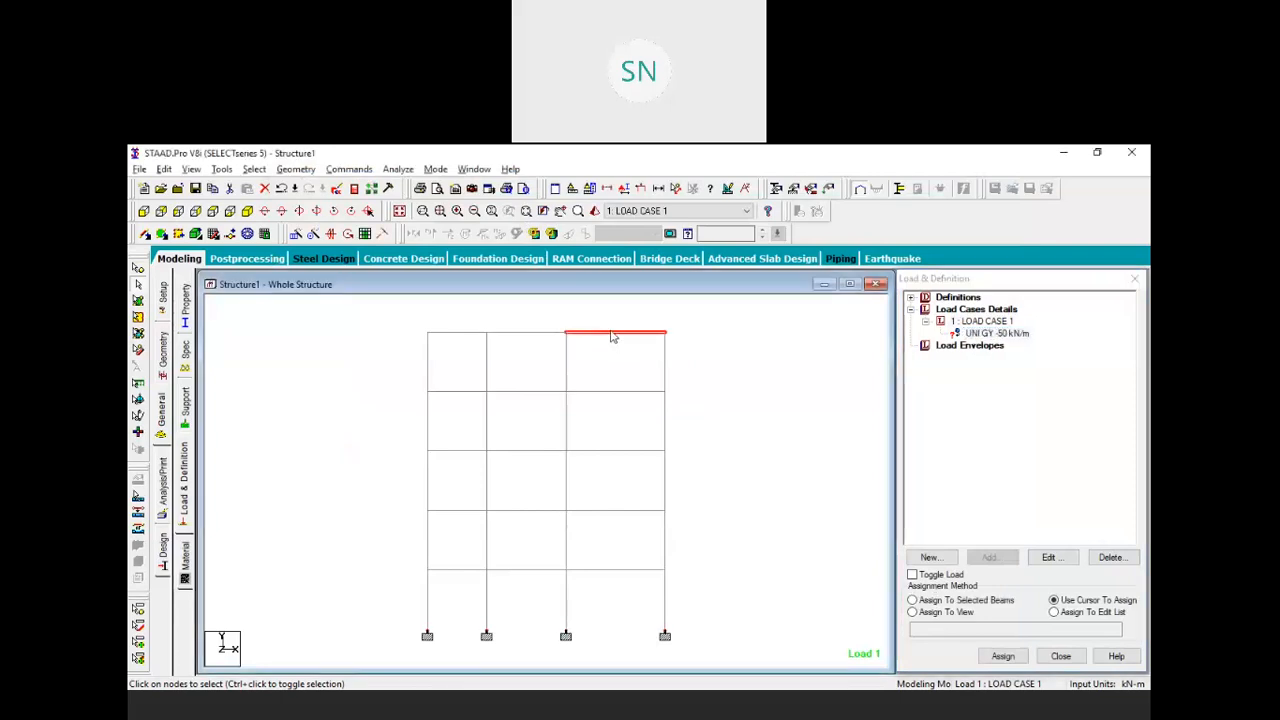
left_click(532, 333)
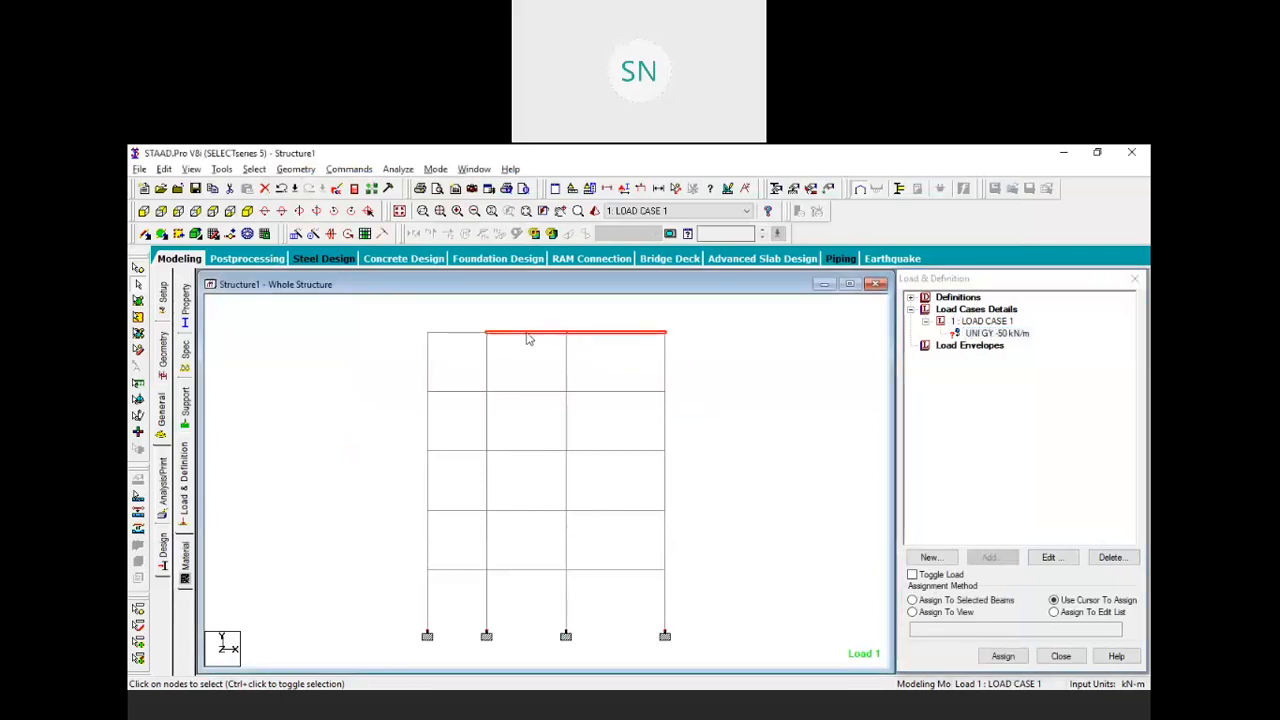
left_click(458, 335)
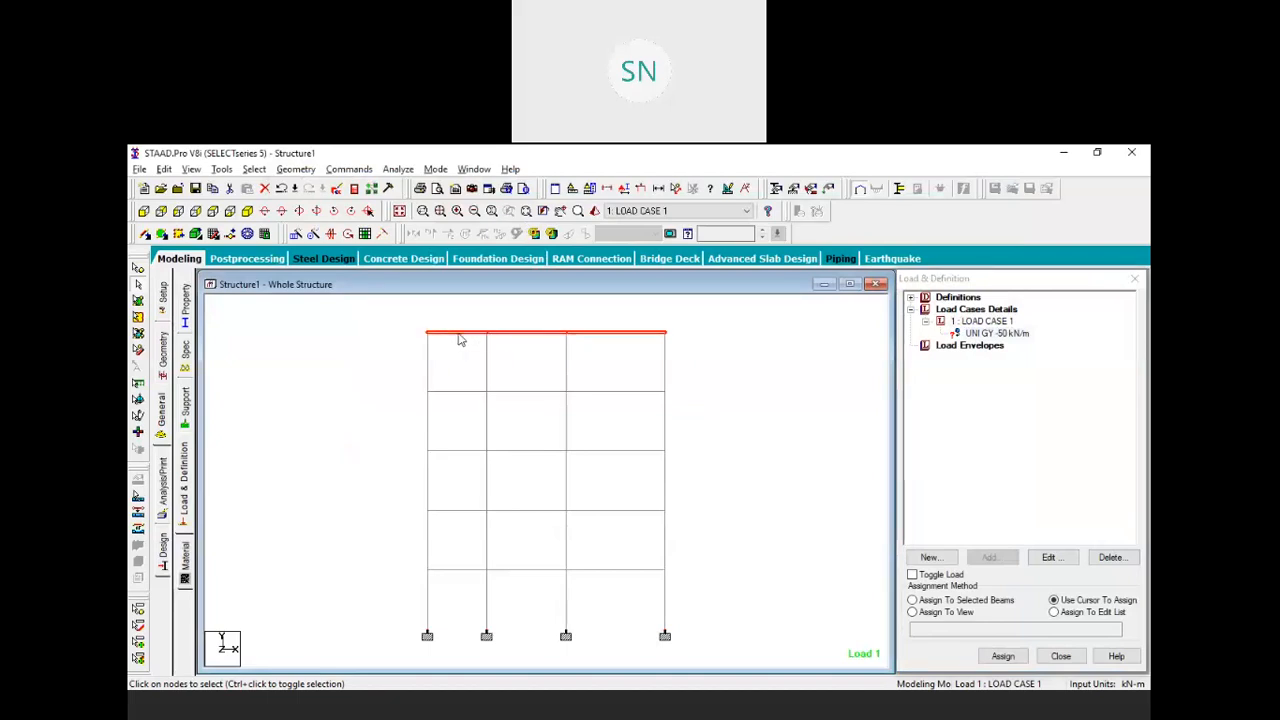
left_click(369, 361)
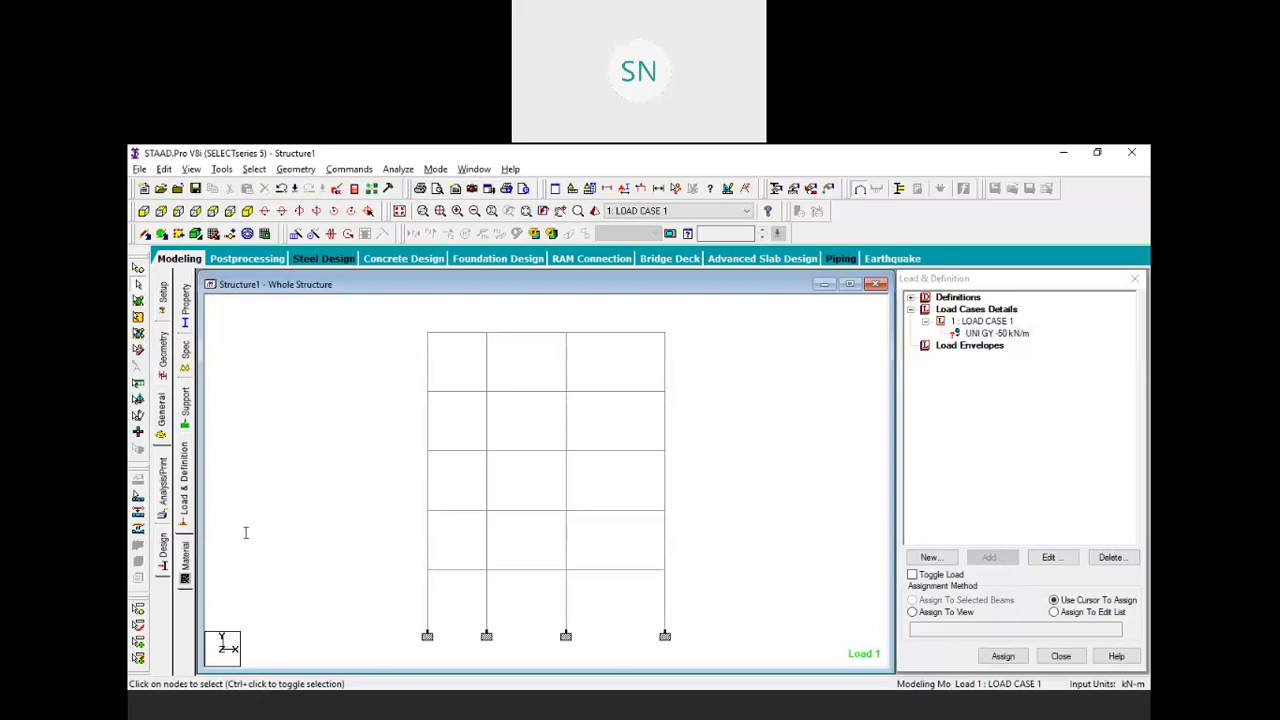
left_click(299, 513)
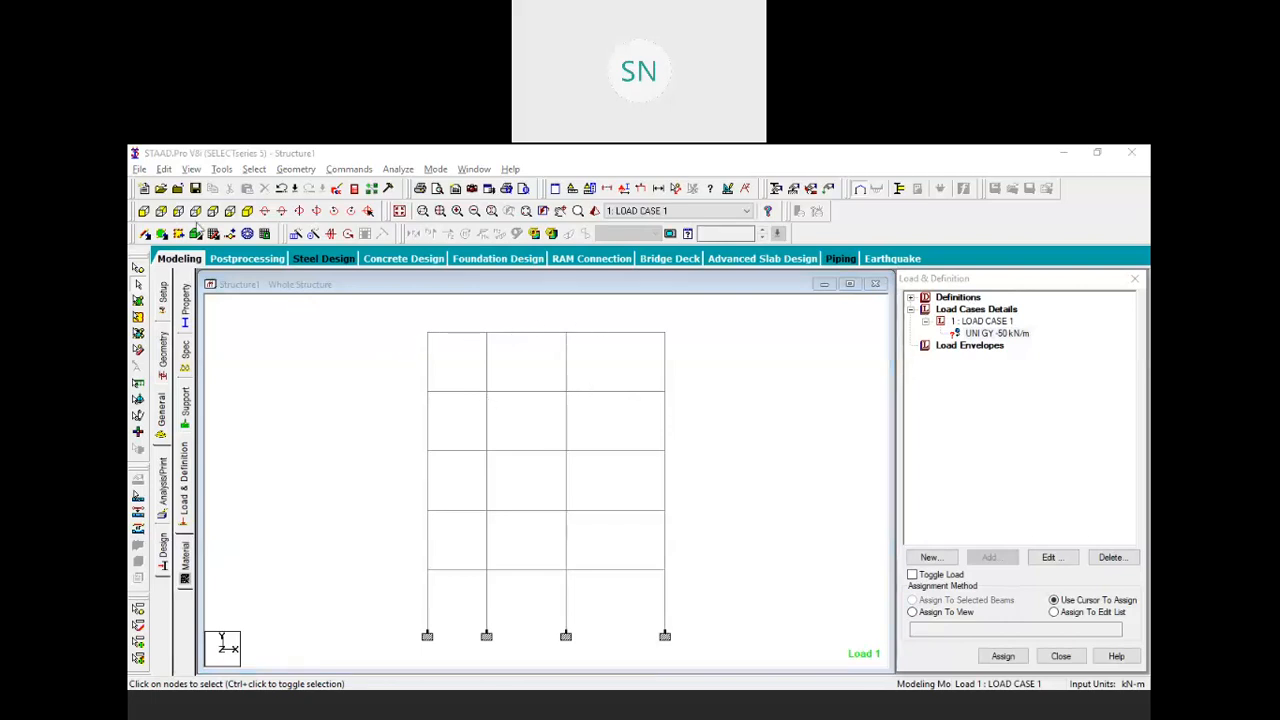
Select all beams parallel to X and assign the -50 kN/m uniform load to the selected beams
left_click(254, 170)
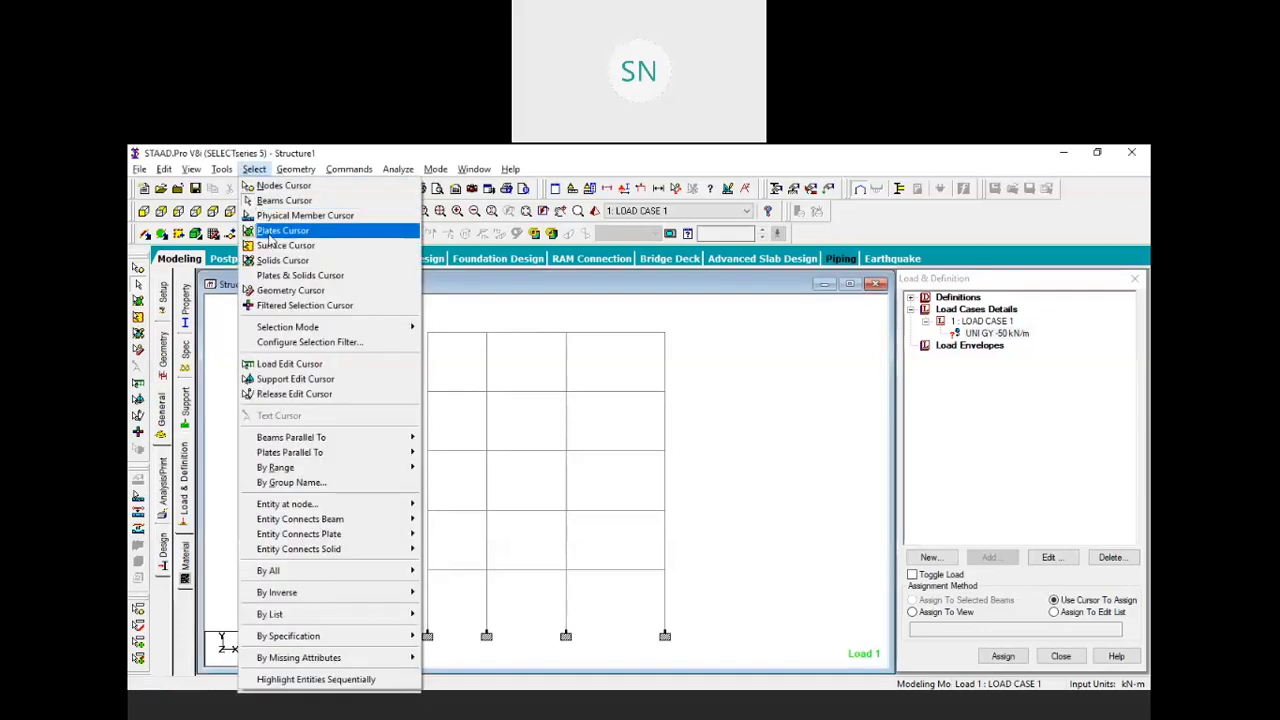
mouse_move(305, 440)
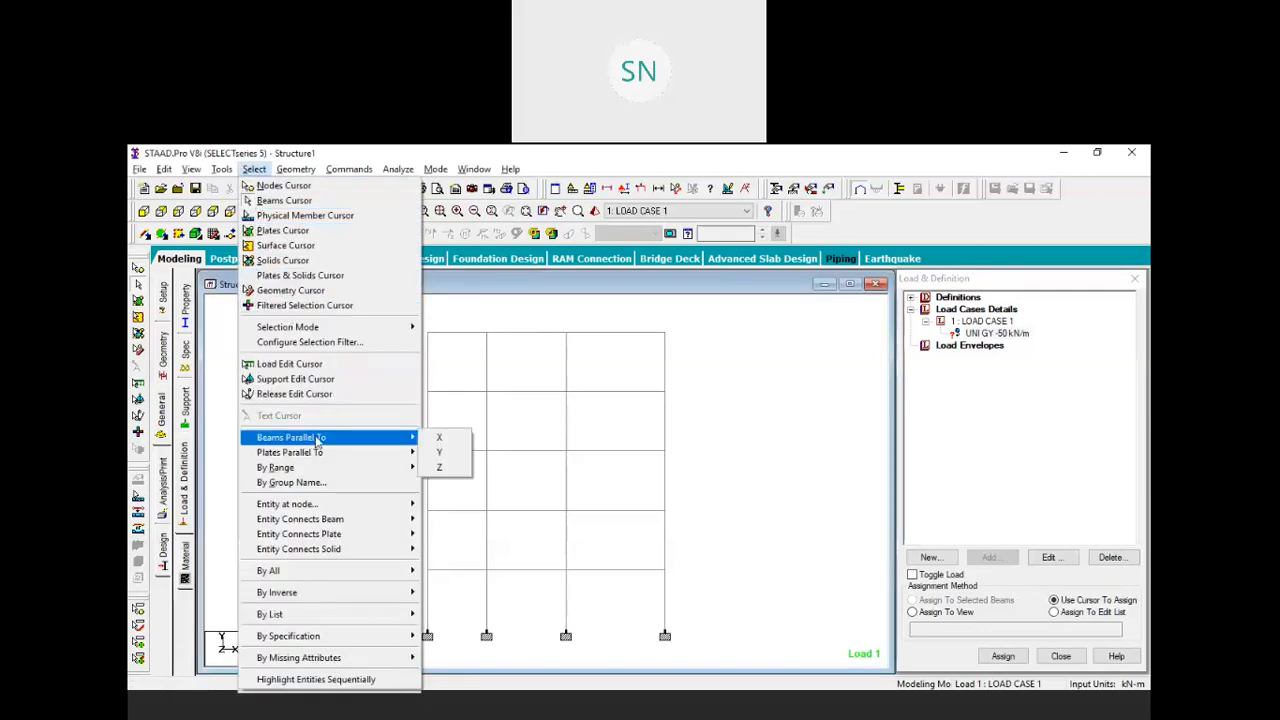
left_click(436, 440)
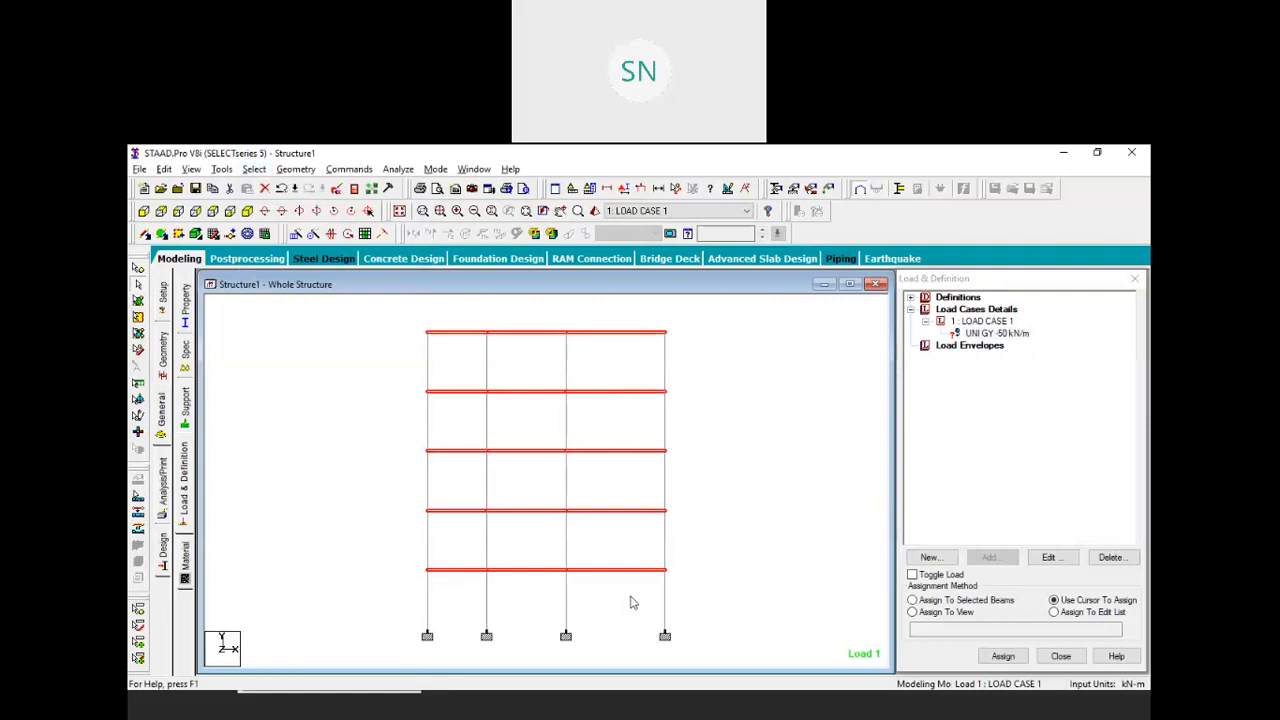
left_click(933, 602)
left_click(933, 602)
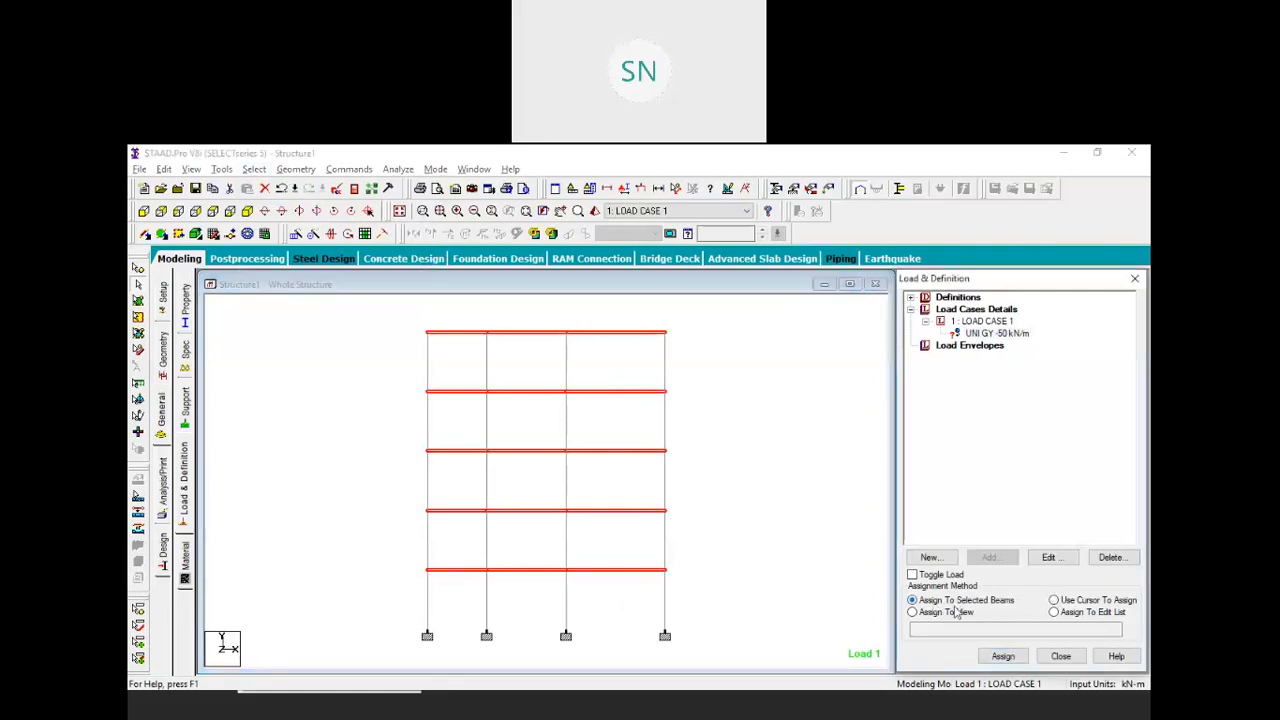
left_click(1003, 657)
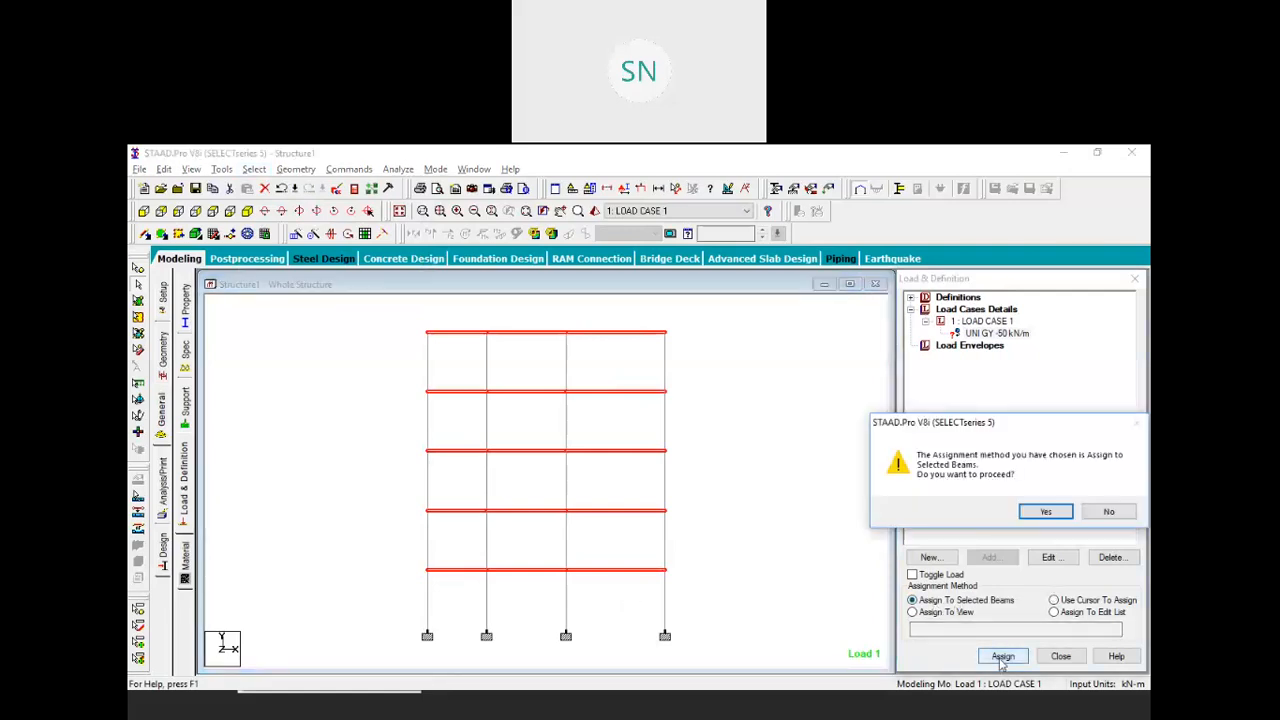
left_click(1044, 512)
Inspect the uniform loads on the floor beams of the whole frame, using the Loads display toggle
mouse_move(709, 463)
middle_mouse_down()
mouse_move(744, 513)
mouse_move(740, 543)
mouse_move(720, 551)
middle_mouse_up()
scroll(667, 441, "down", 3)
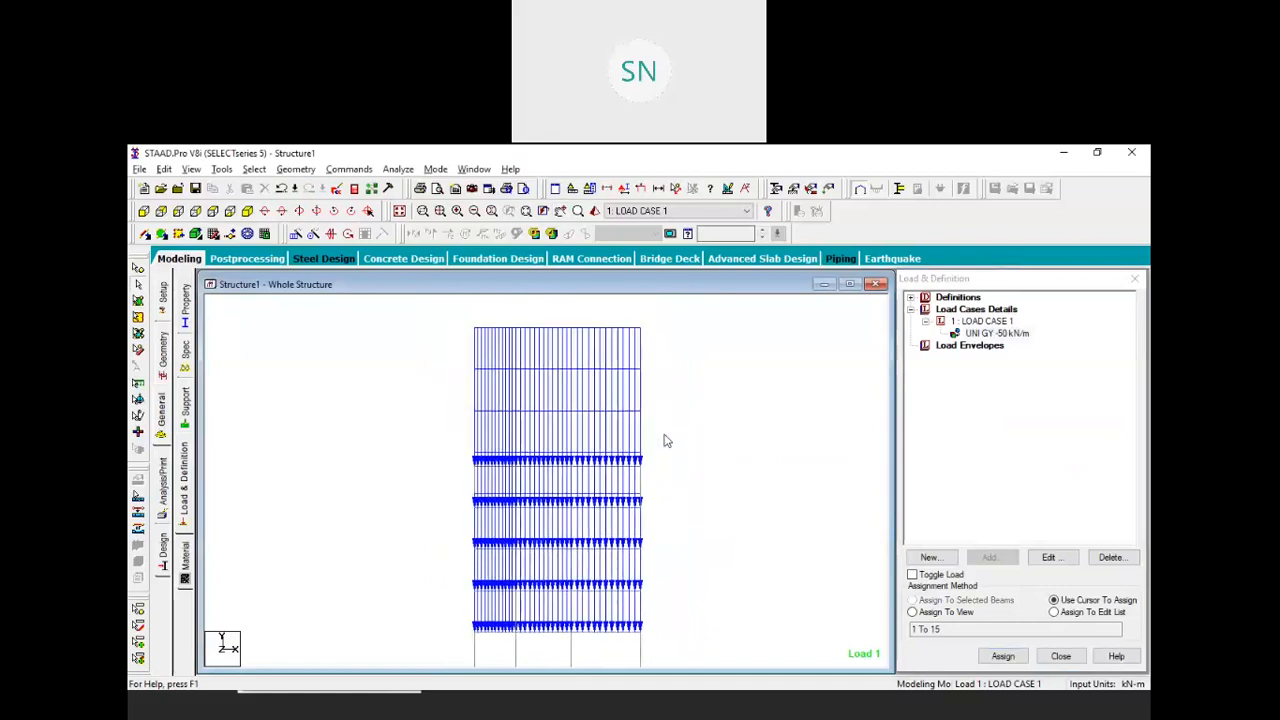
middle_click_drag(695, 490, 701, 436)
middle_click_drag(671, 389, 676, 428)
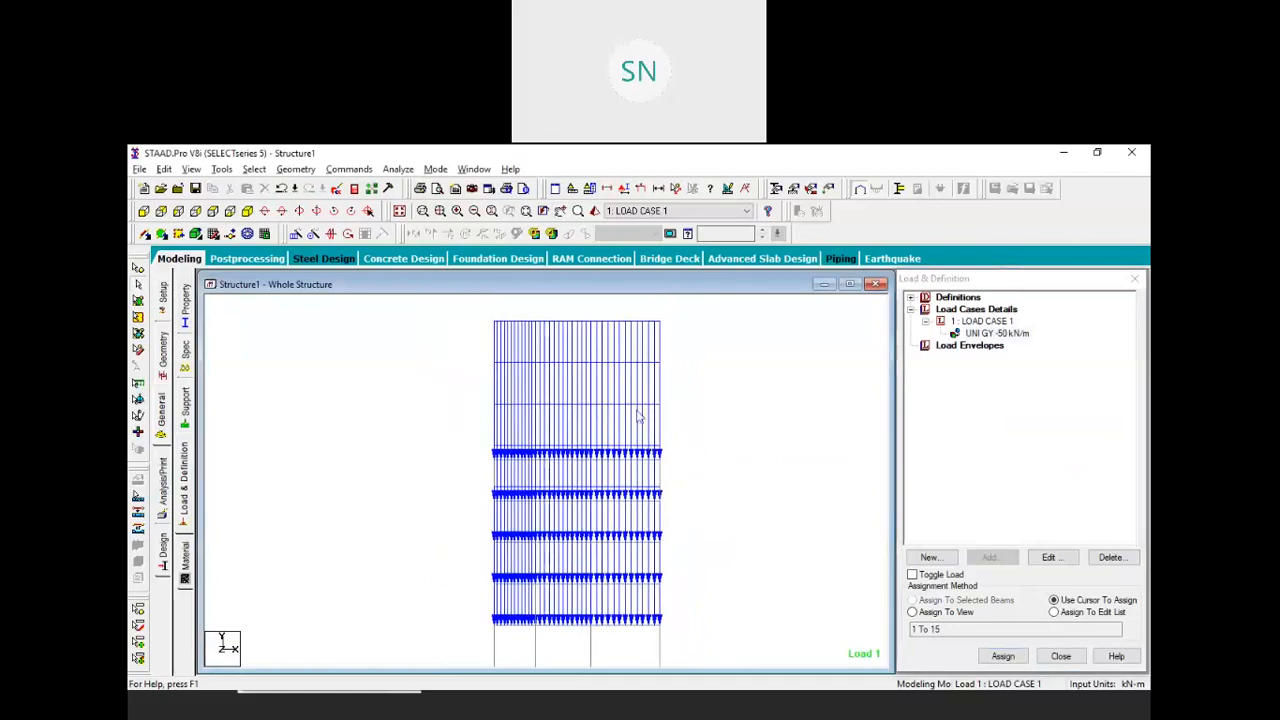
middle_click_drag(826, 504, 778, 498)
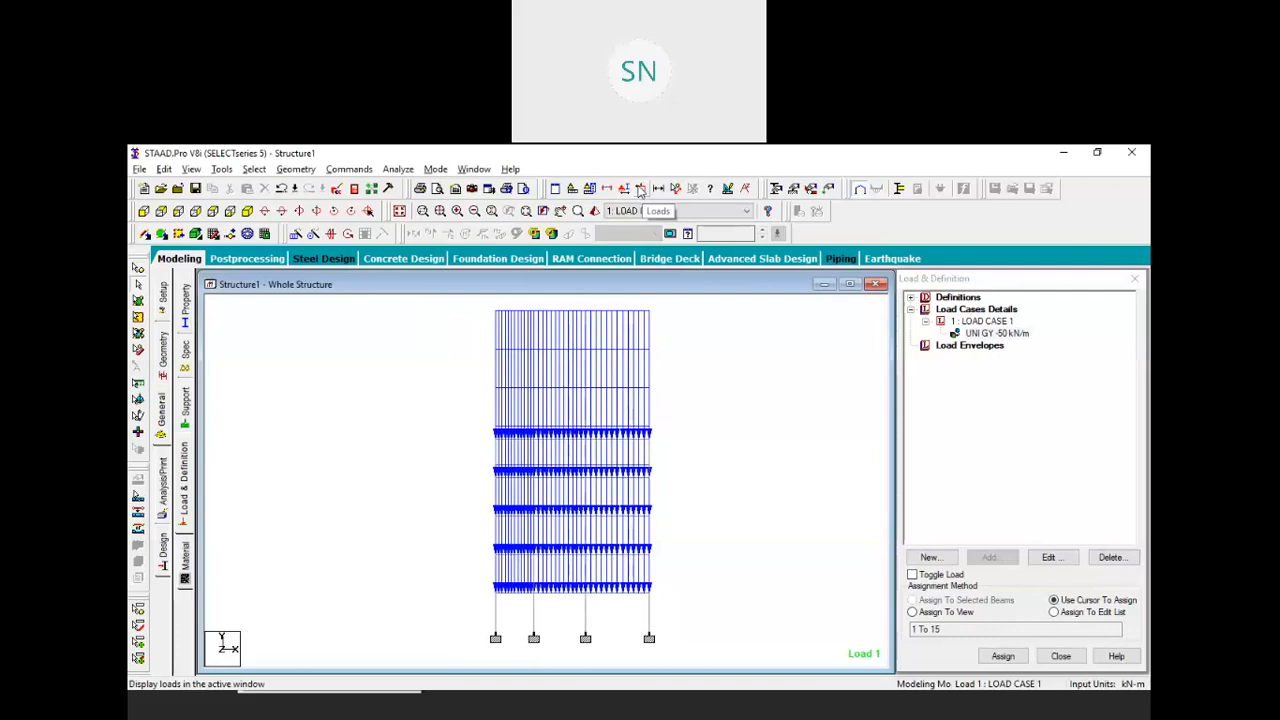
left_click(643, 189)
scroll(585, 522, "up", 2)
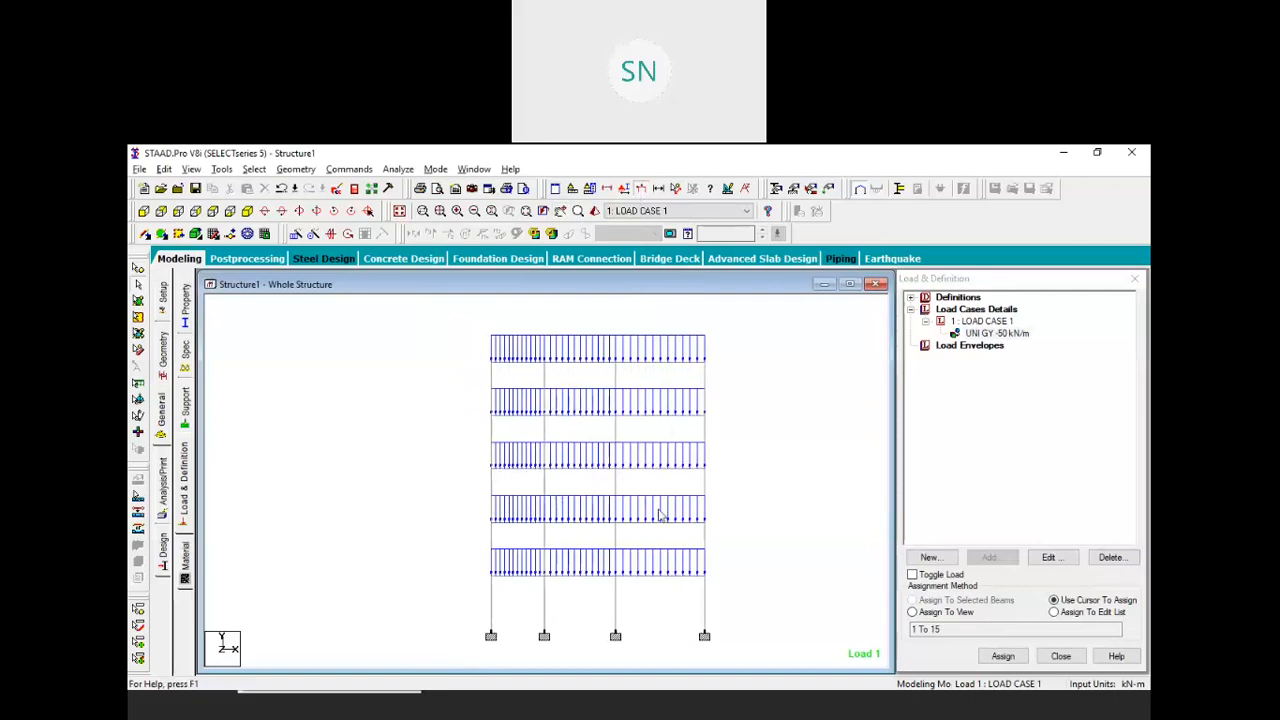
middle_click_drag(602, 514, 608, 515)
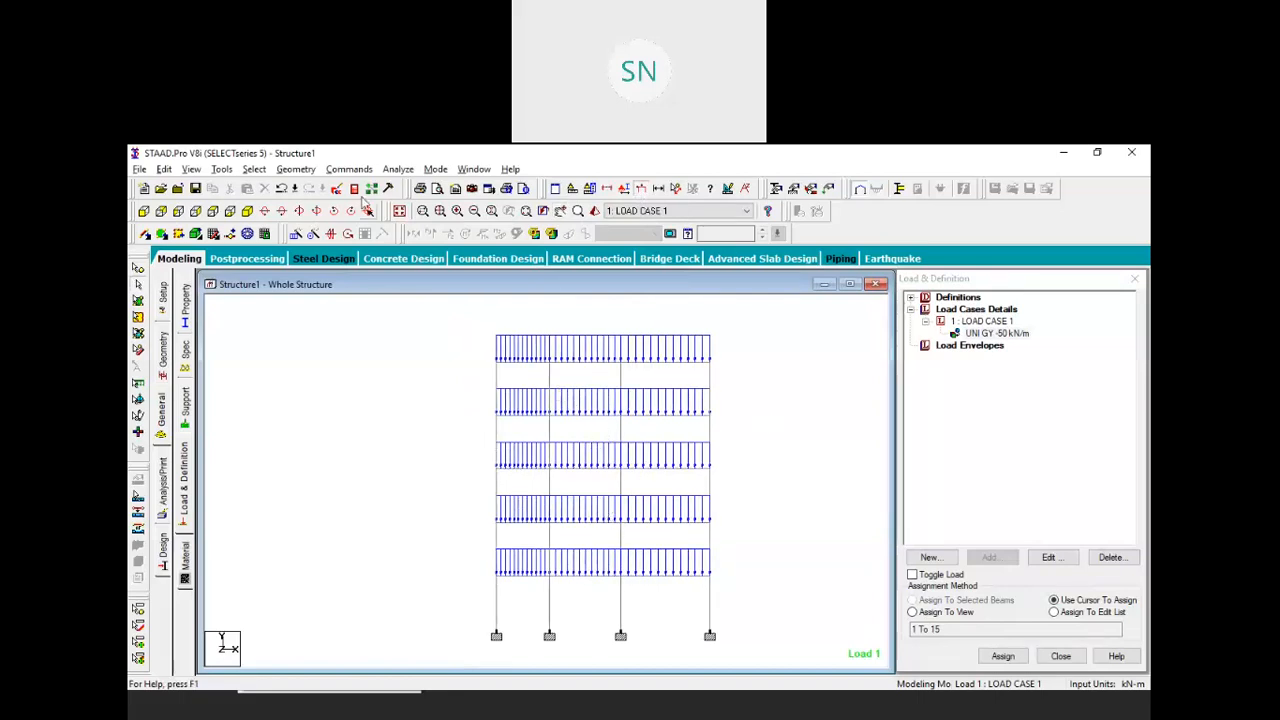
Add a Perform Analysis command to the model
left_click(349, 169)
mouse_move(442, 420)
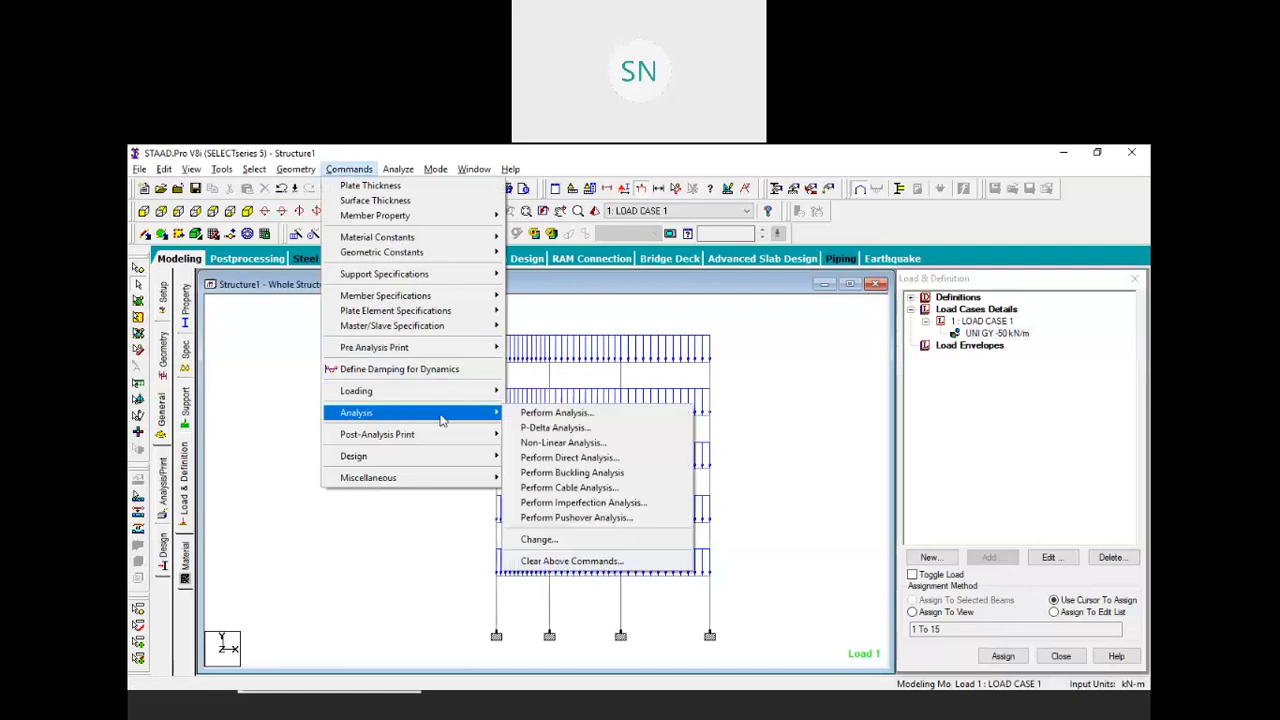
left_click(552, 412)
left_click(585, 511)
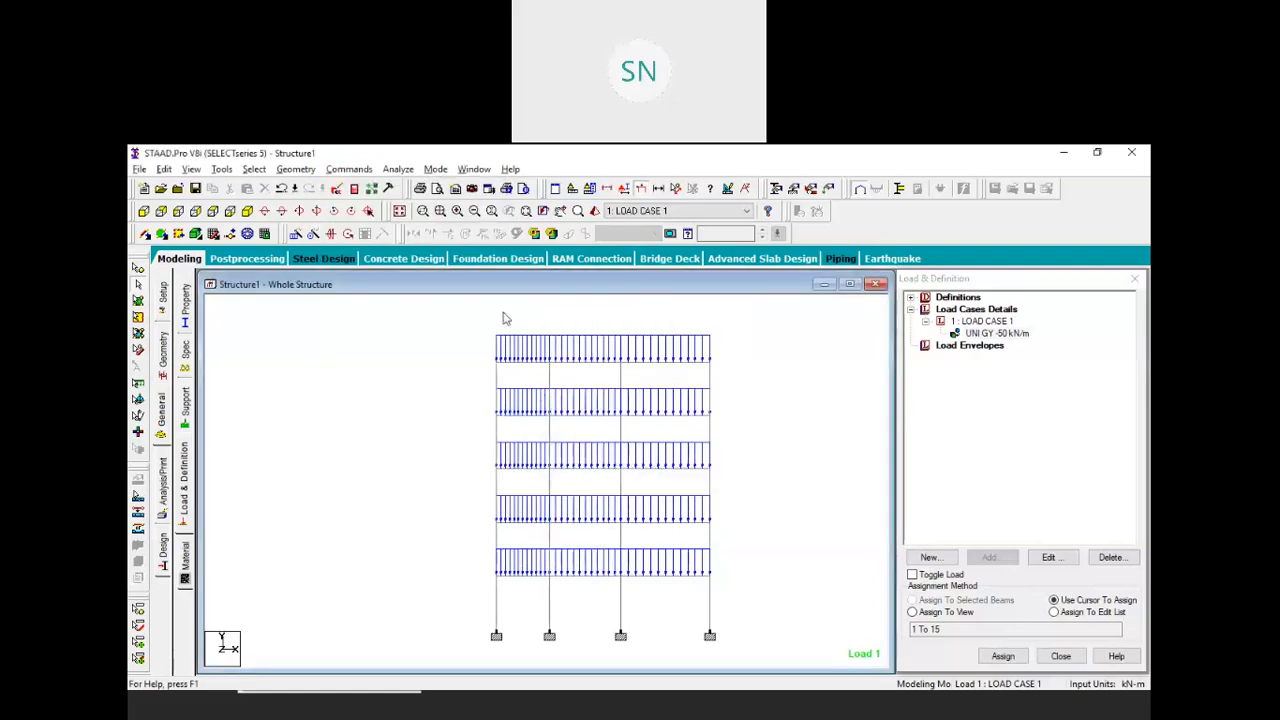
Save the structure, run the analysis and go to post-processing mode with the results of load case 1
left_click(398, 169)
left_click(440, 186)
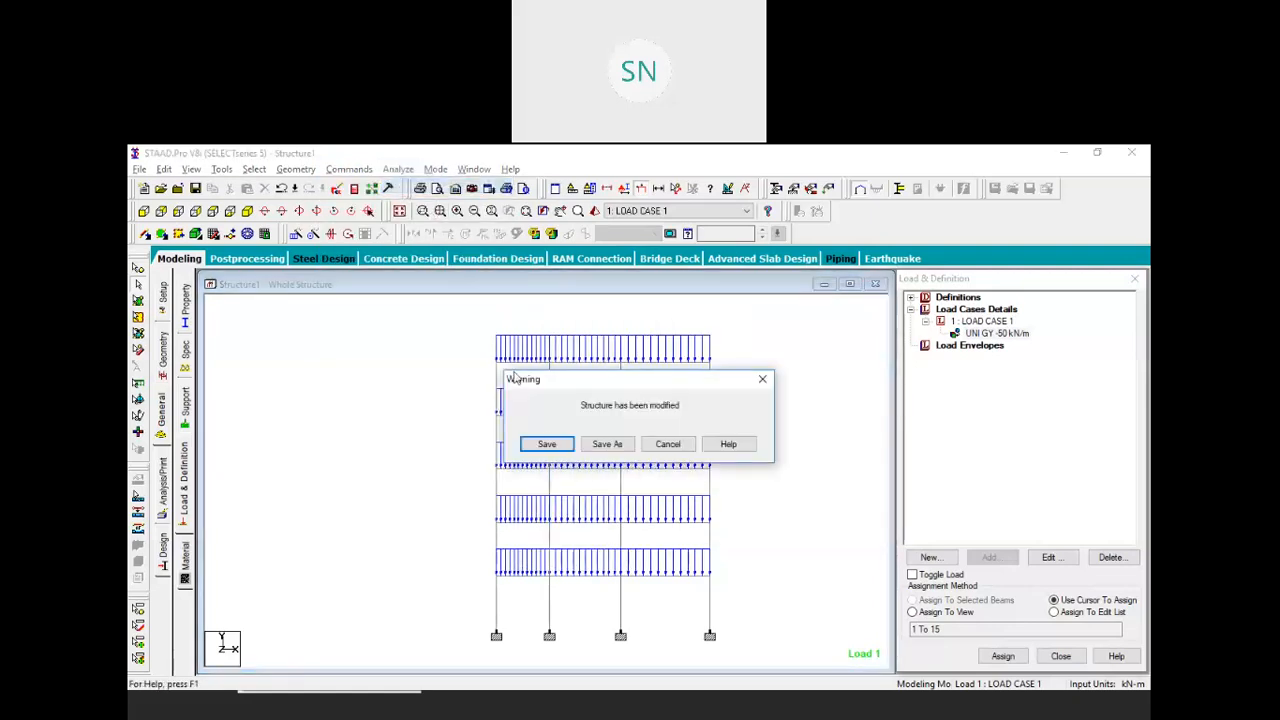
left_click(553, 446)
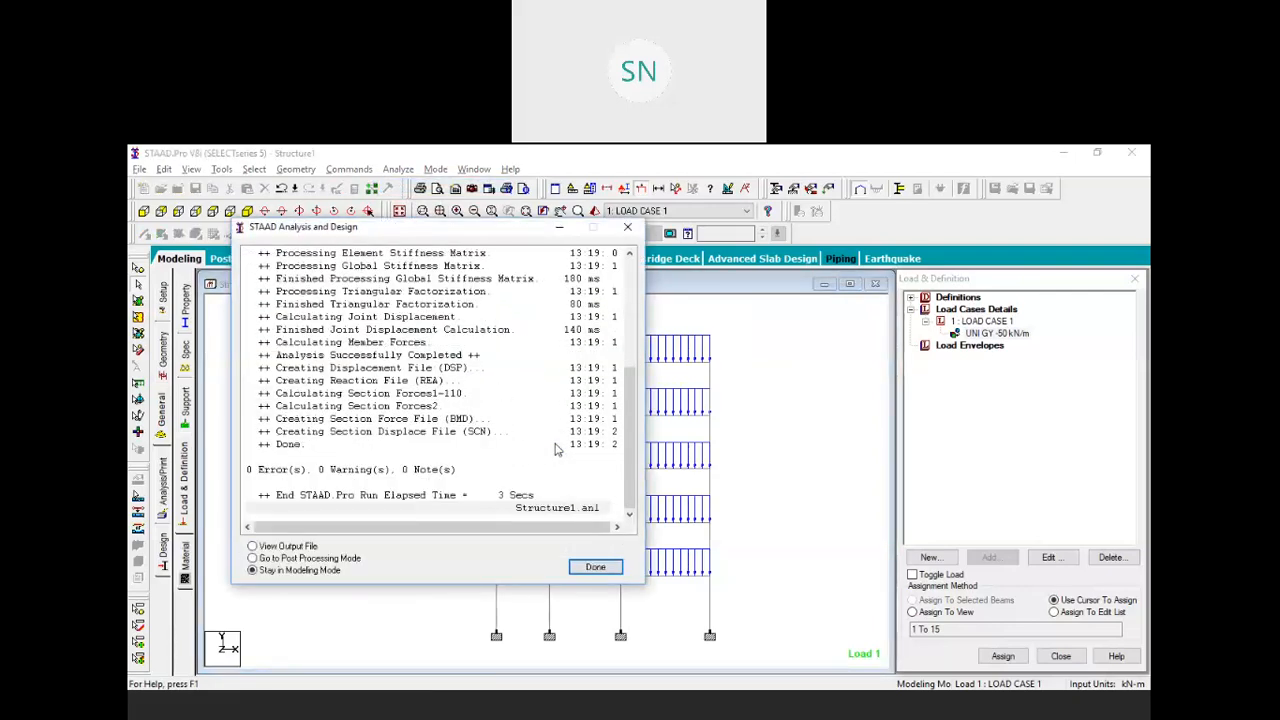
left_click(288, 558)
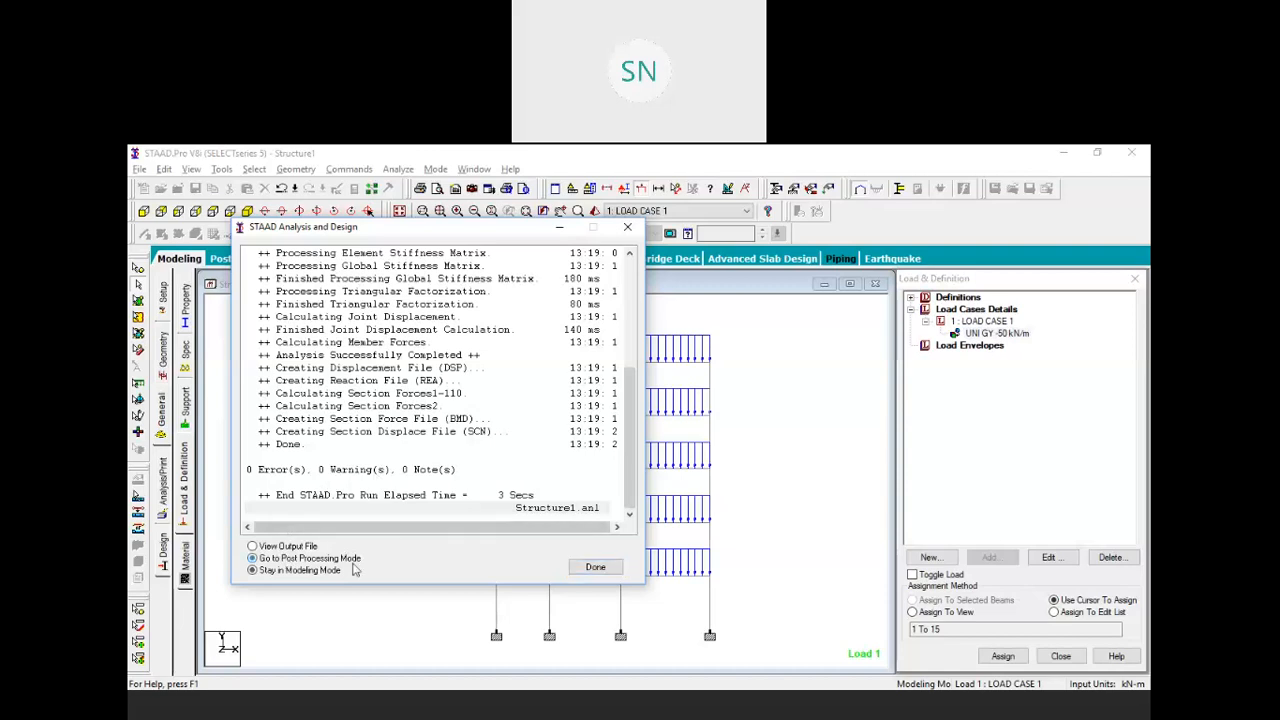
left_click(595, 567)
left_click(662, 540)
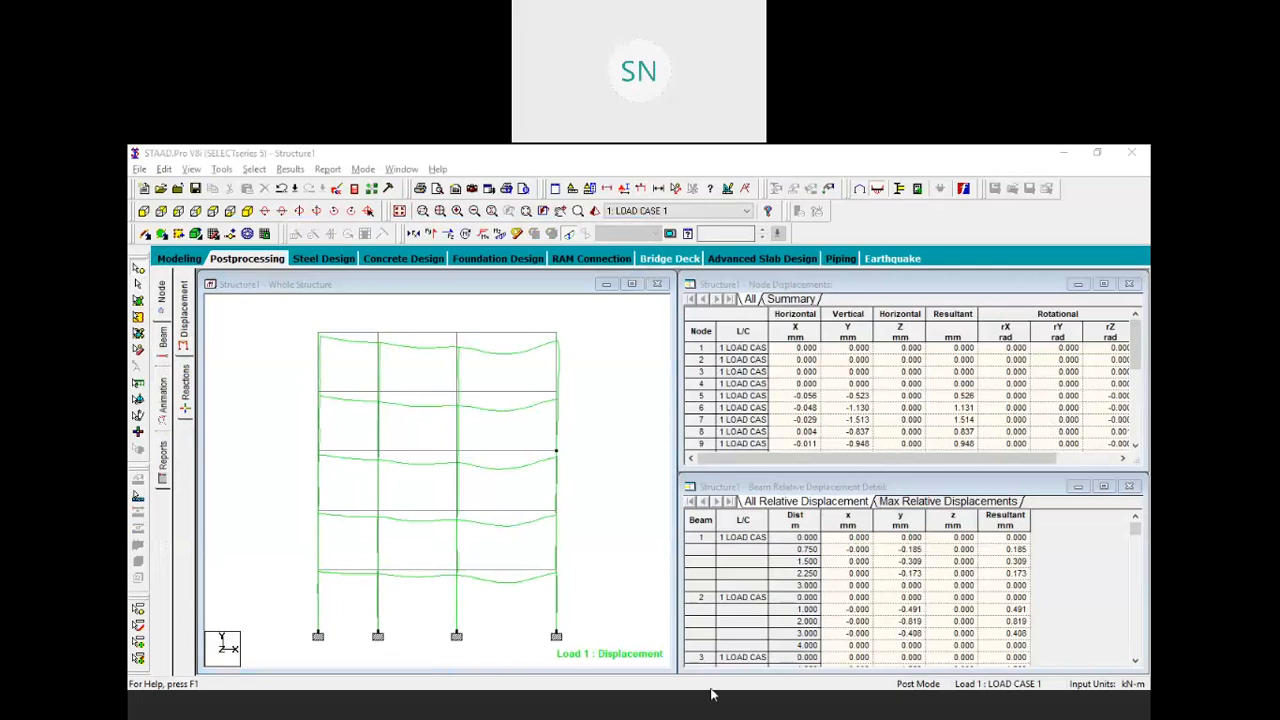
Switch to the Word assignment and read the Problem 3 questions below the frame diagram
left_click(751, 603)
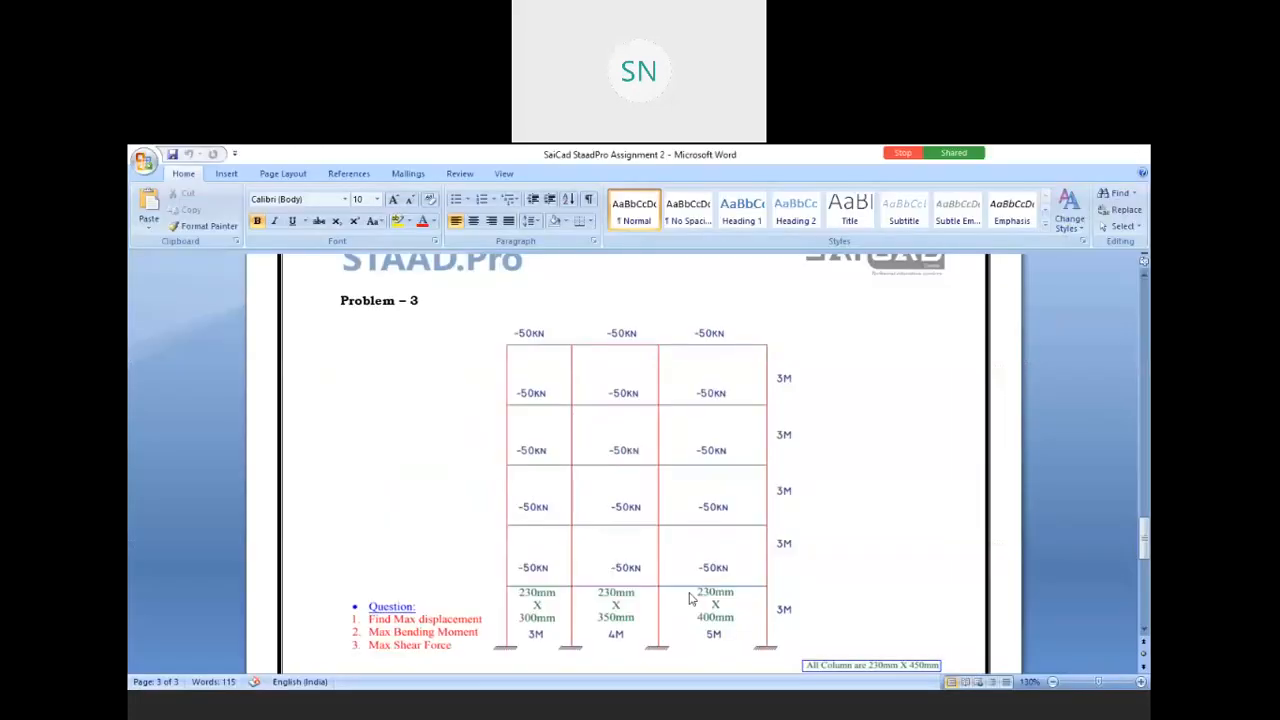
scroll(391, 531, "down", 2)
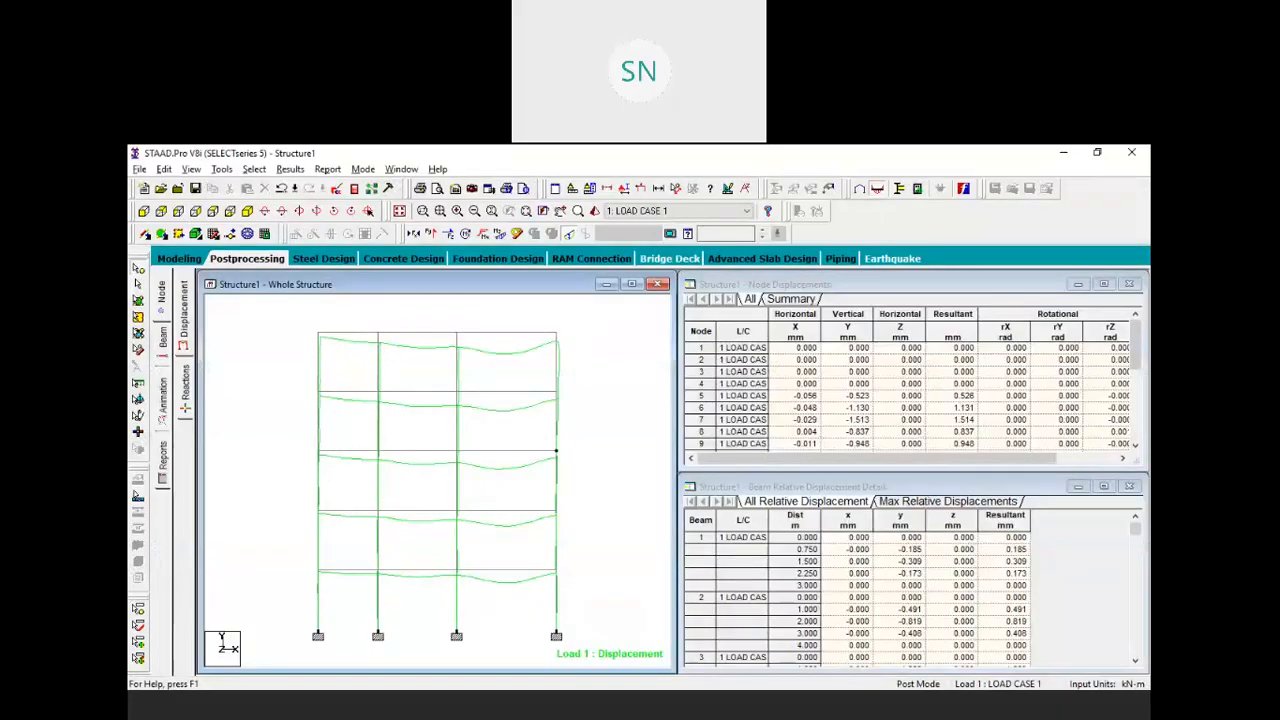
Back in STAAD.Pro, view the frame's Bending Z, Shear Y and Axial Force diagrams one after another
left_click(163, 343)
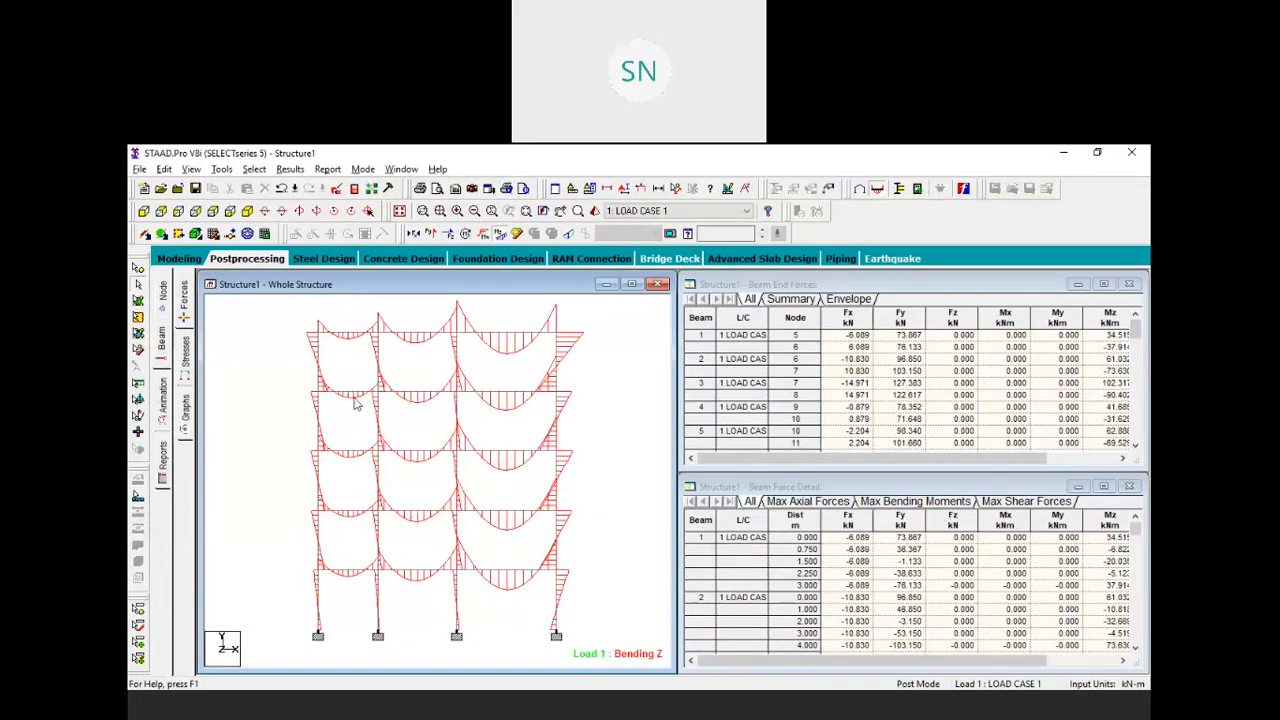
left_click(499, 235)
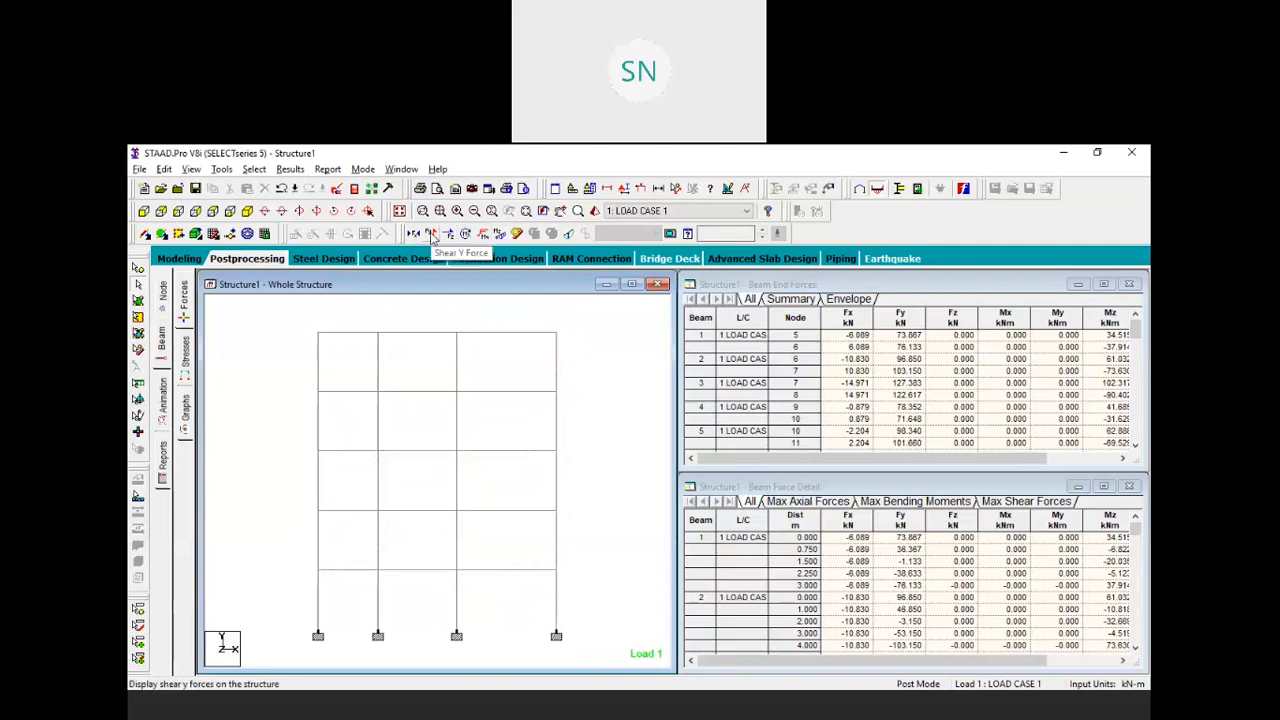
left_click(432, 234)
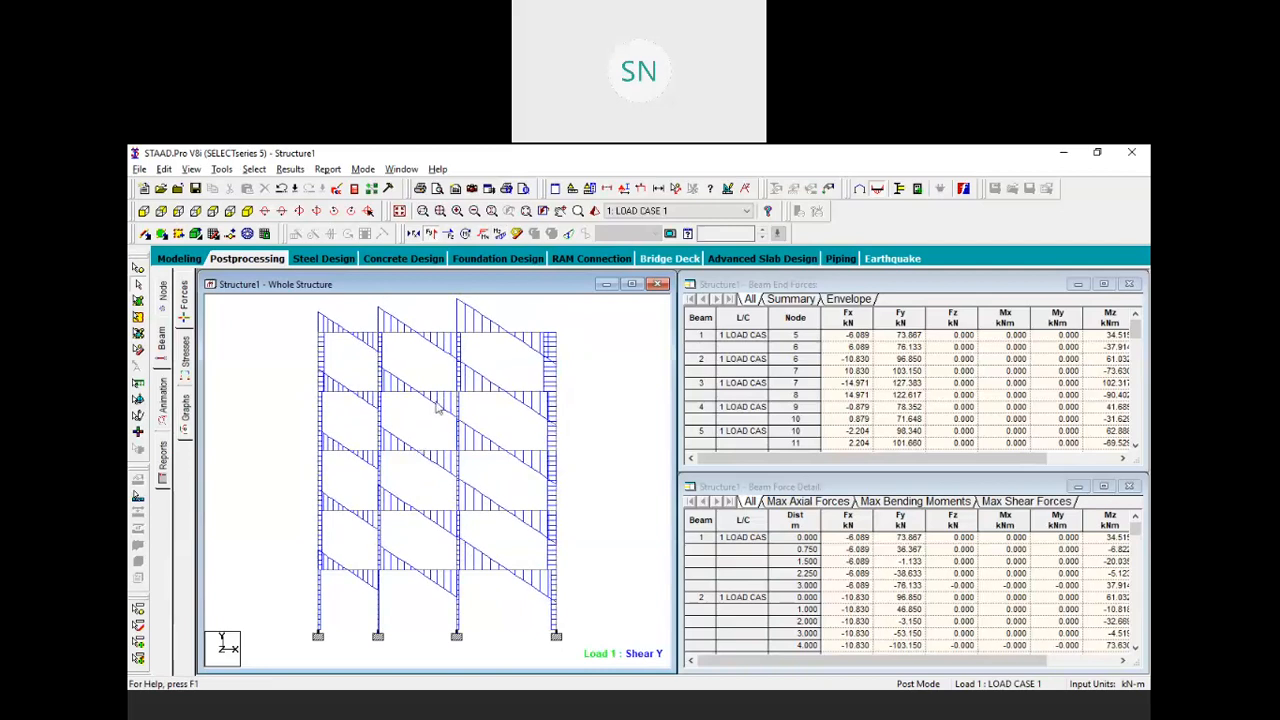
left_click(430, 236)
left_click(415, 234)
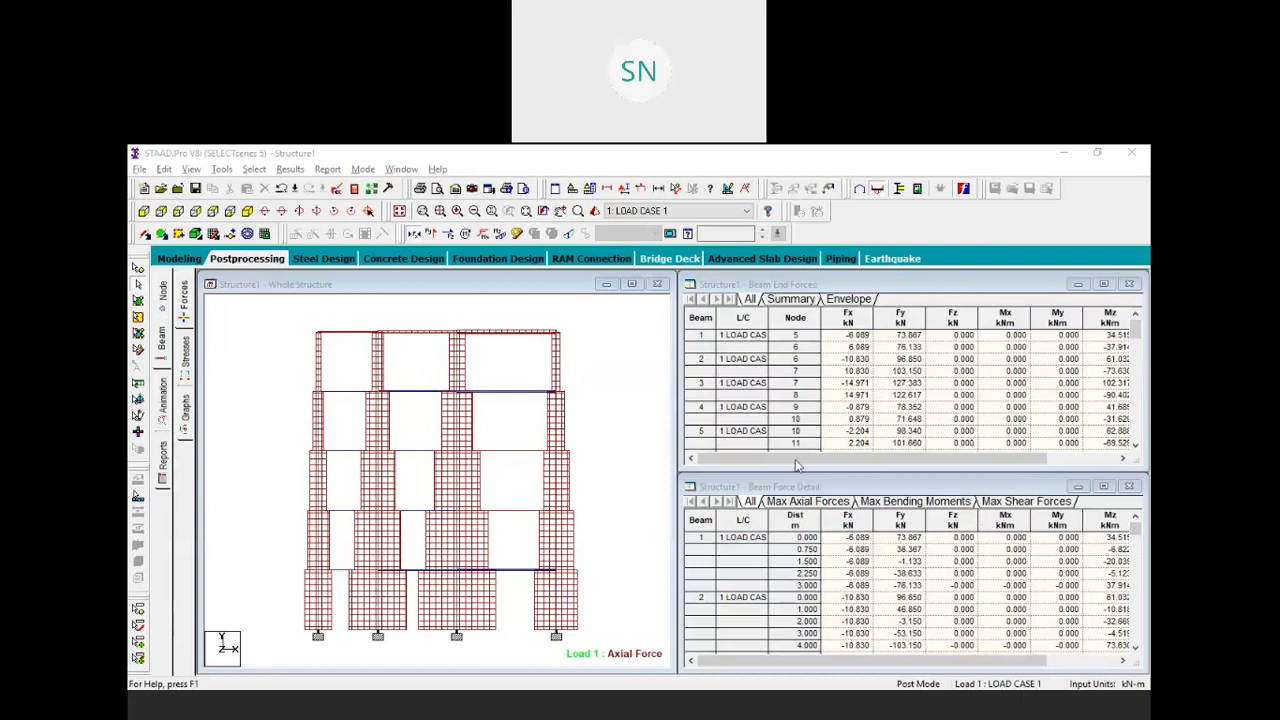
Display the Shear Y diagram on the frame and turn off the Axial Force diagram
left_click(290, 169)
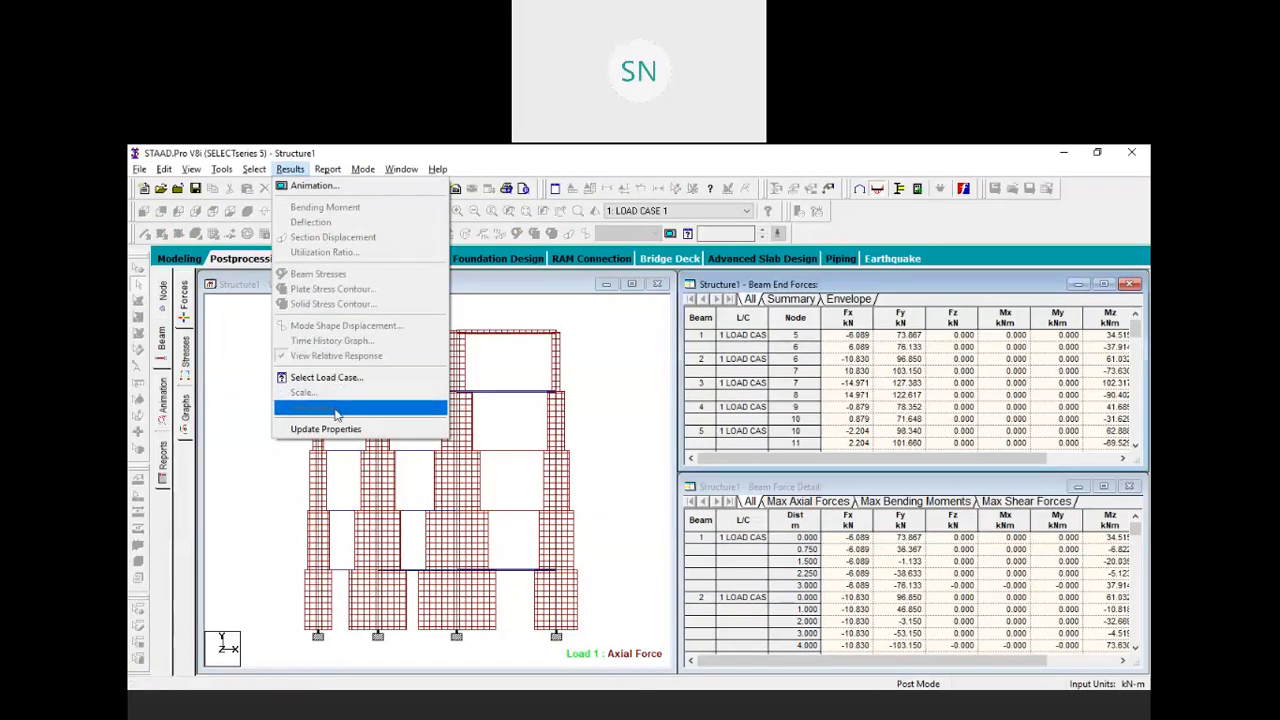
left_click(255, 414)
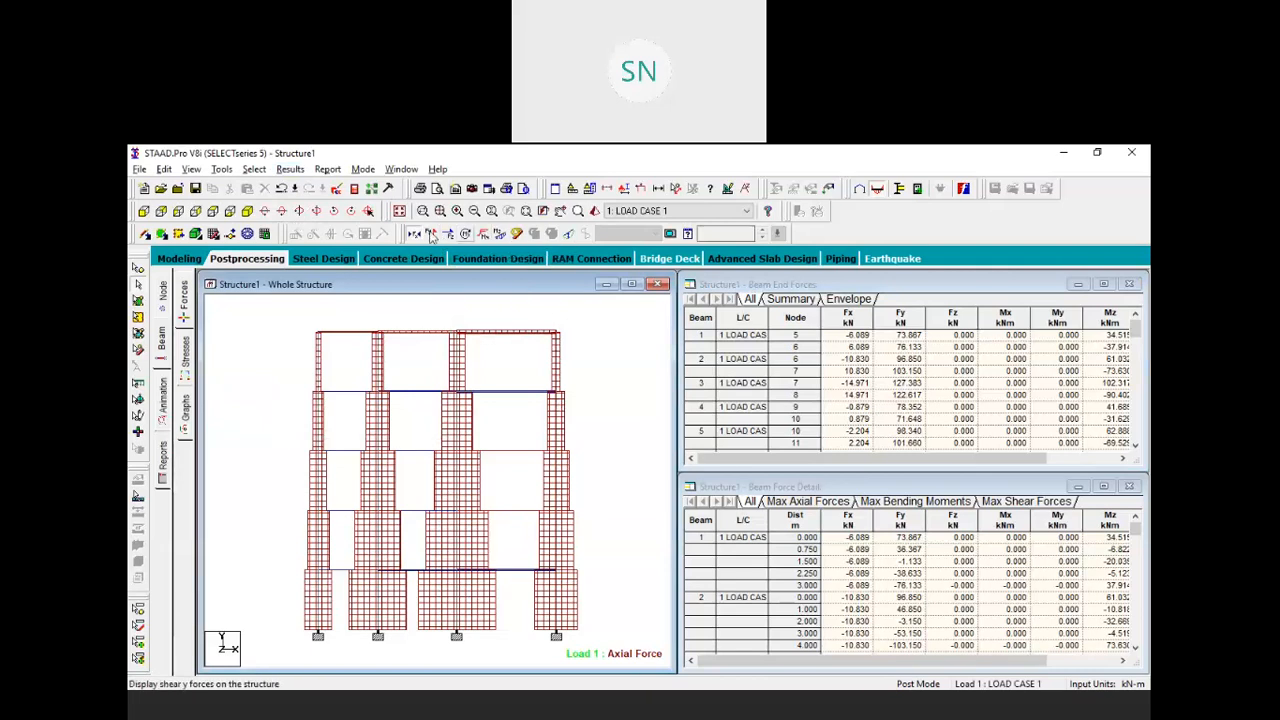
left_click(432, 235)
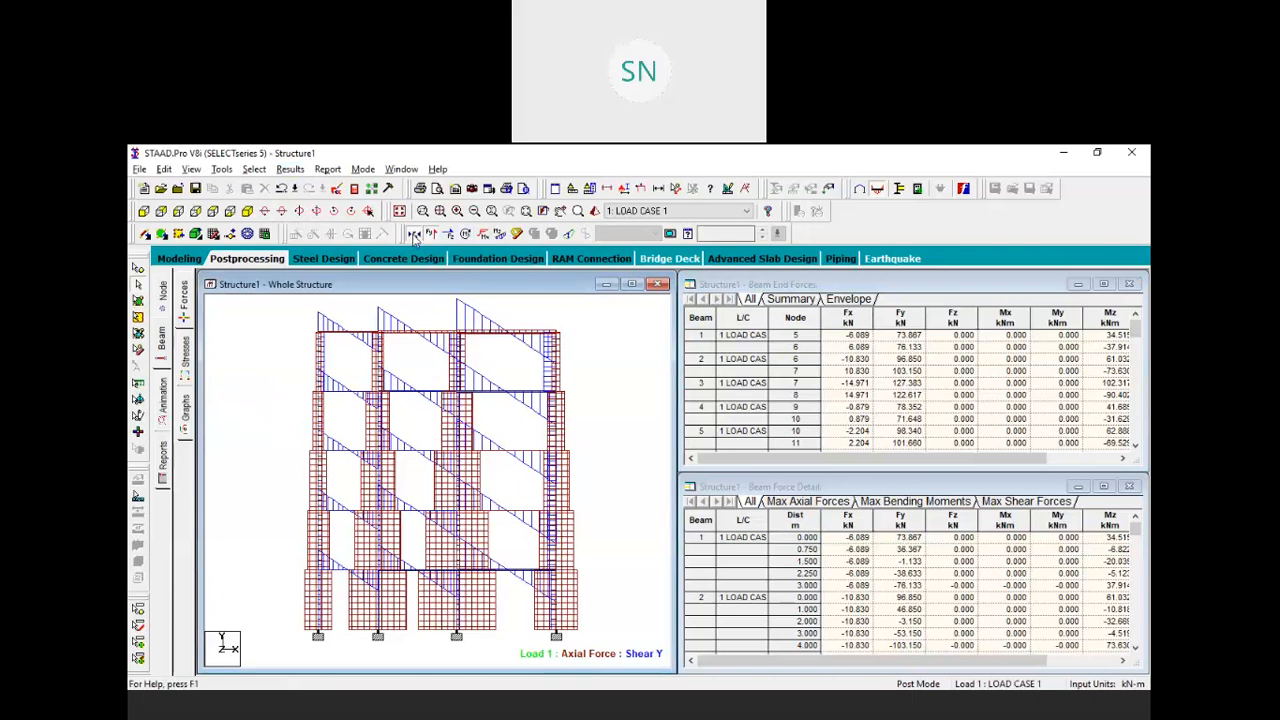
left_click(414, 234)
Annotate all beams of the frame with their maximum shear values and move the annotation settings clear of the diagram
left_click(290, 169)
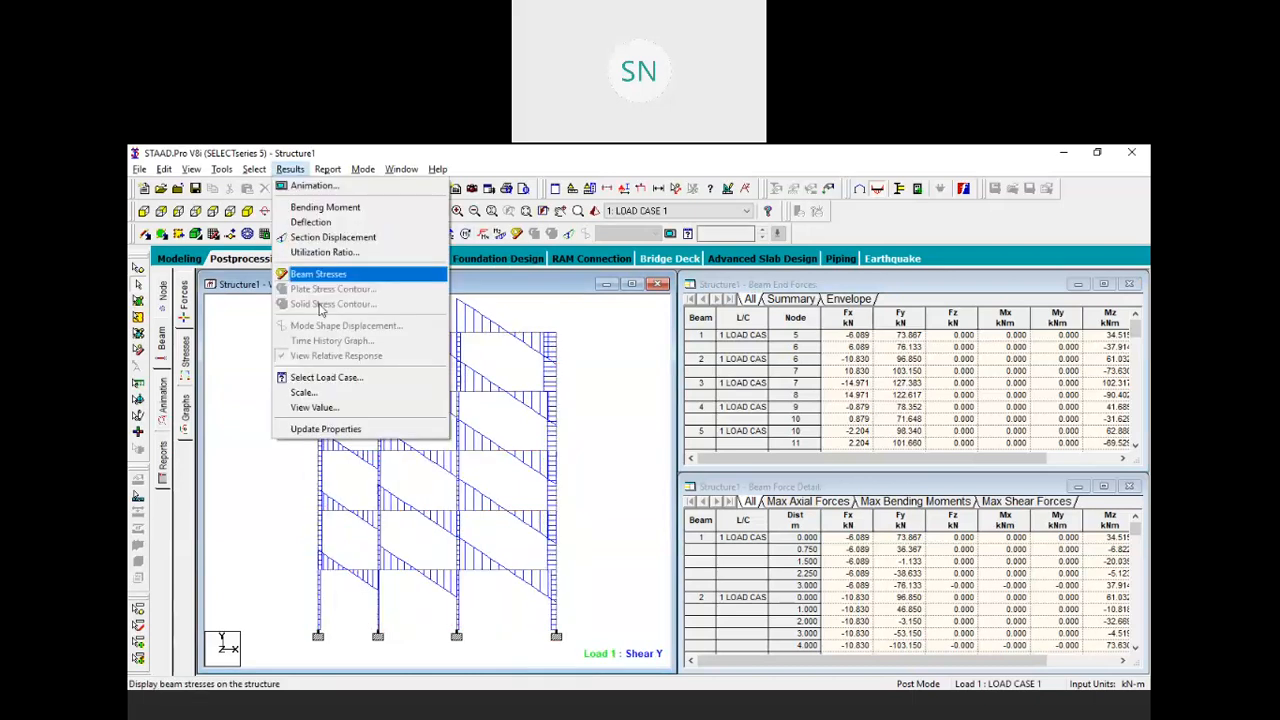
left_click(314, 407)
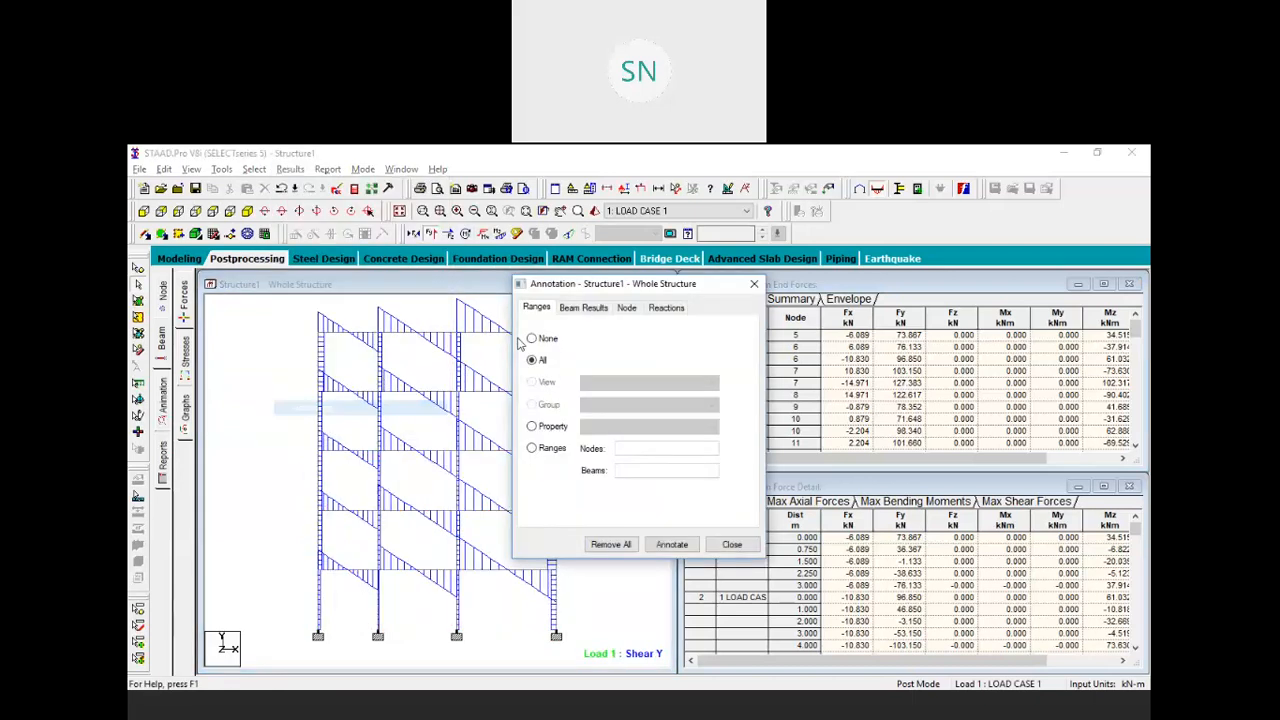
left_click(583, 307)
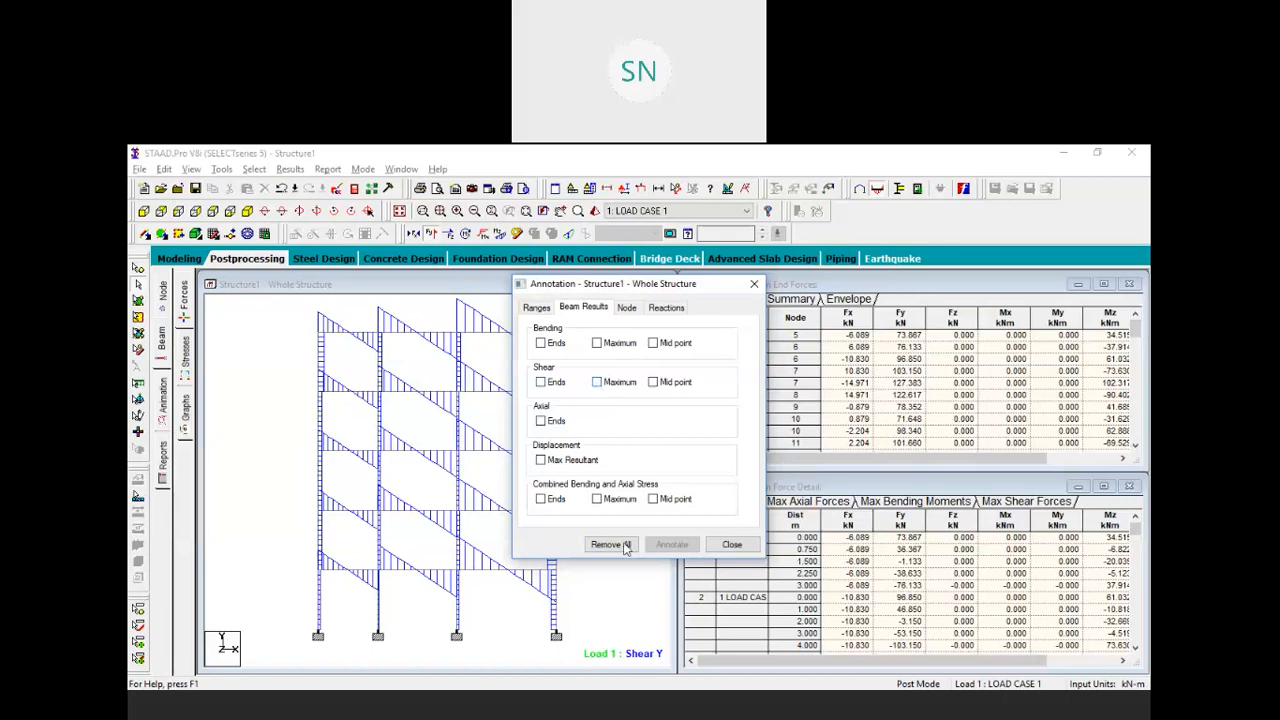
left_click(597, 382)
left_click(671, 545)
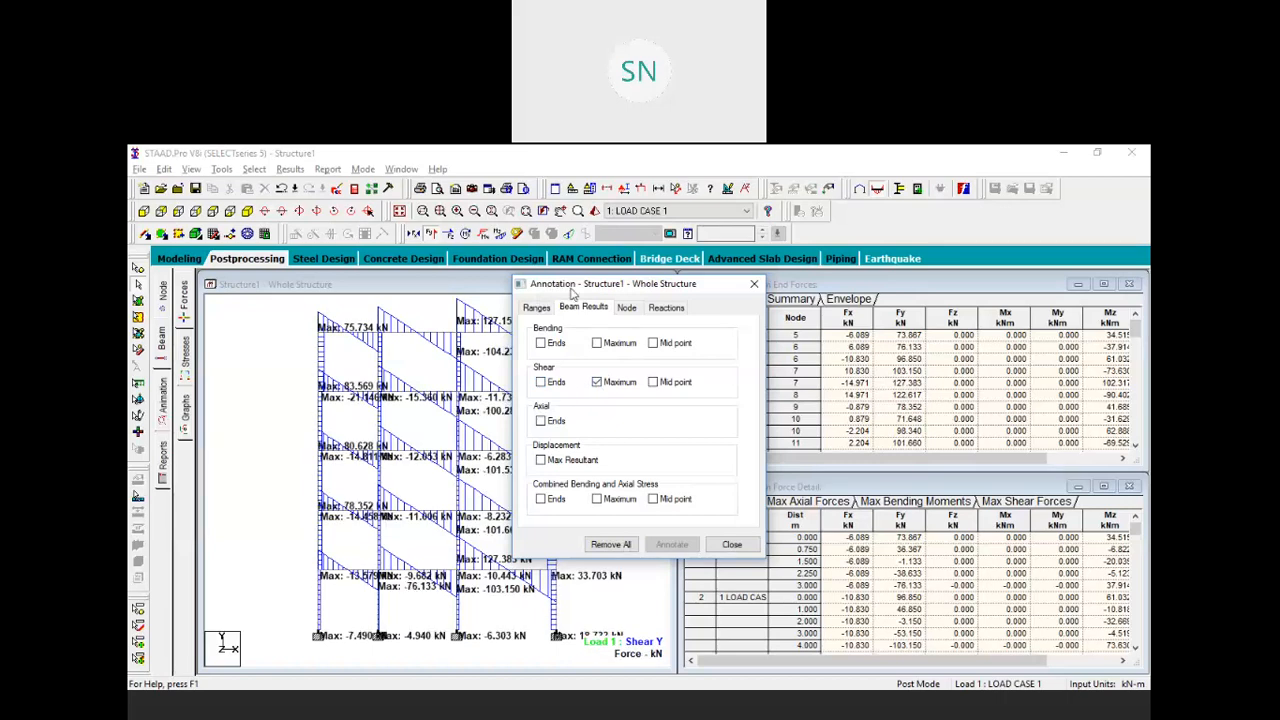
left_click_drag(753, 280, 934, 264)
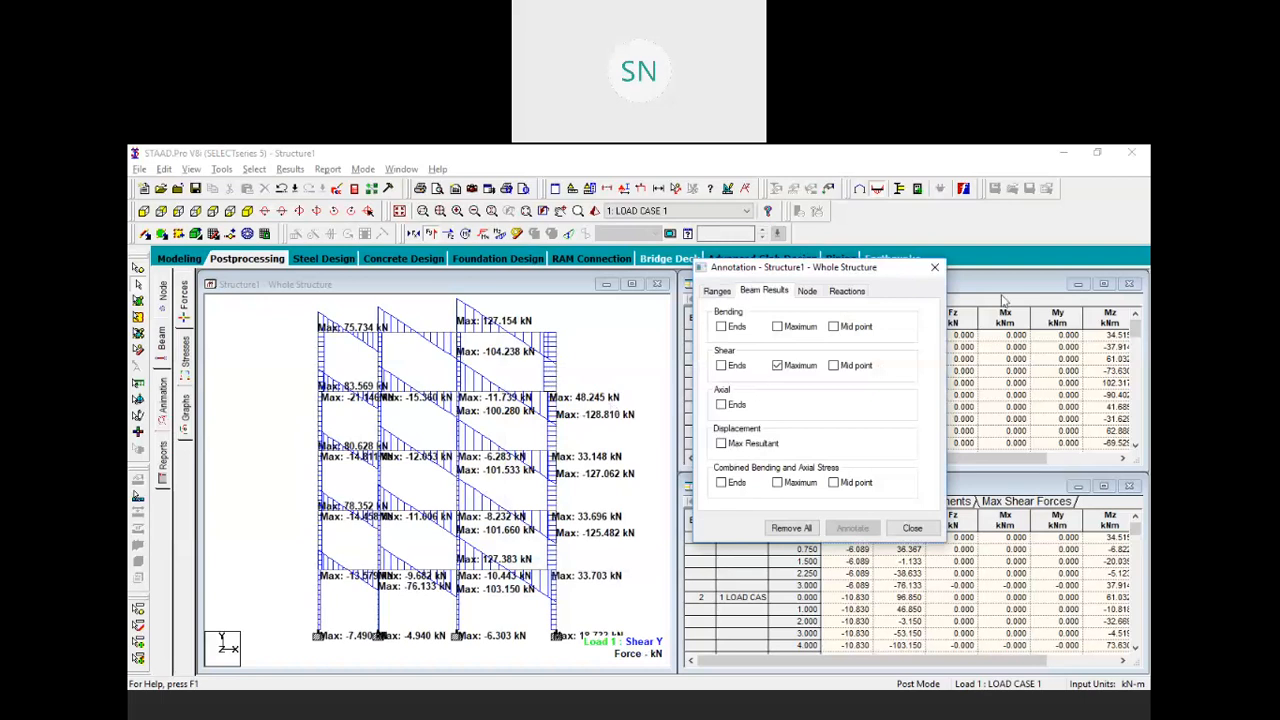
Replace the Shear Y diagram with Axial Force and annotate only the axial end values on the members
left_click(429, 233)
left_click(415, 234)
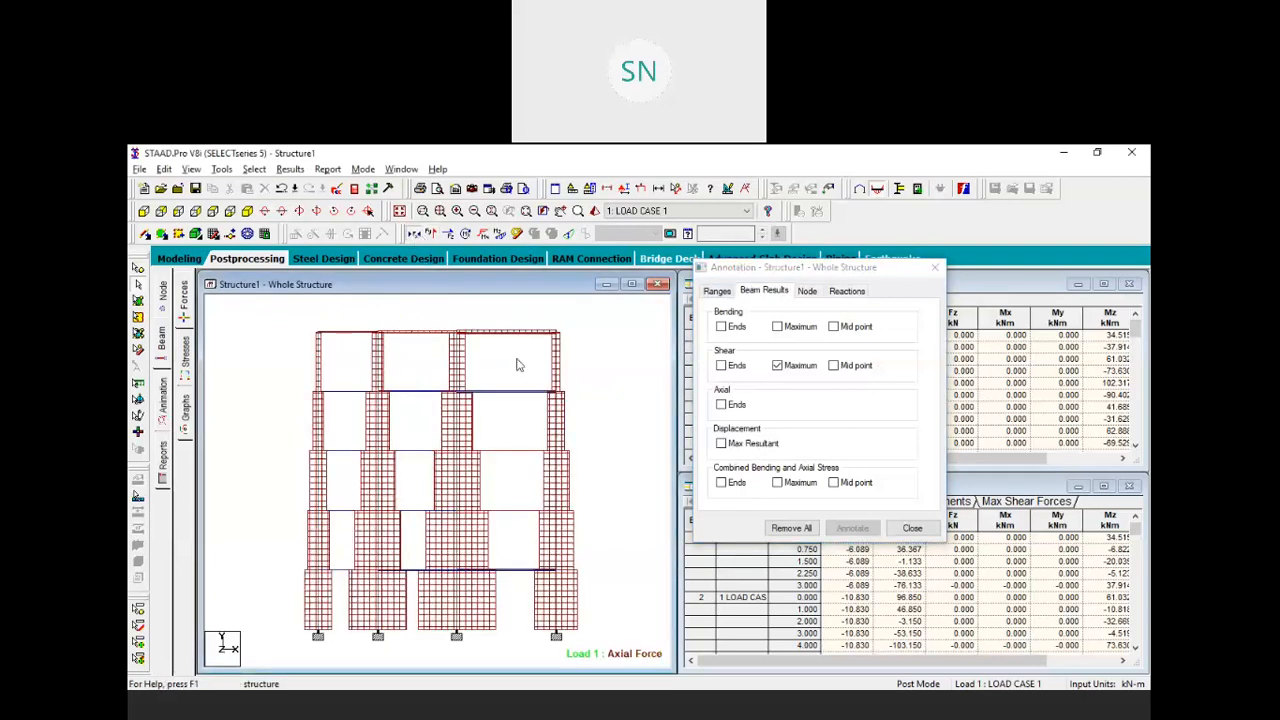
left_click(740, 270)
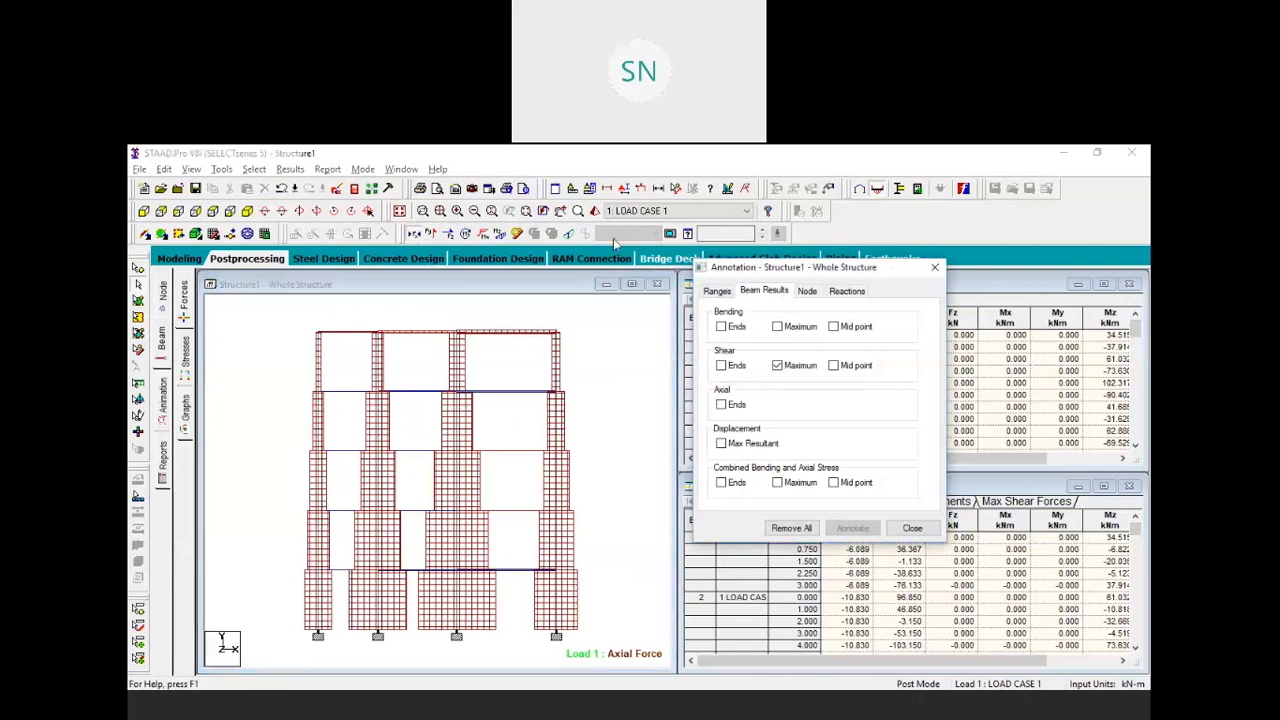
left_click_drag(603, 265, 616, 241)
left_click(598, 376)
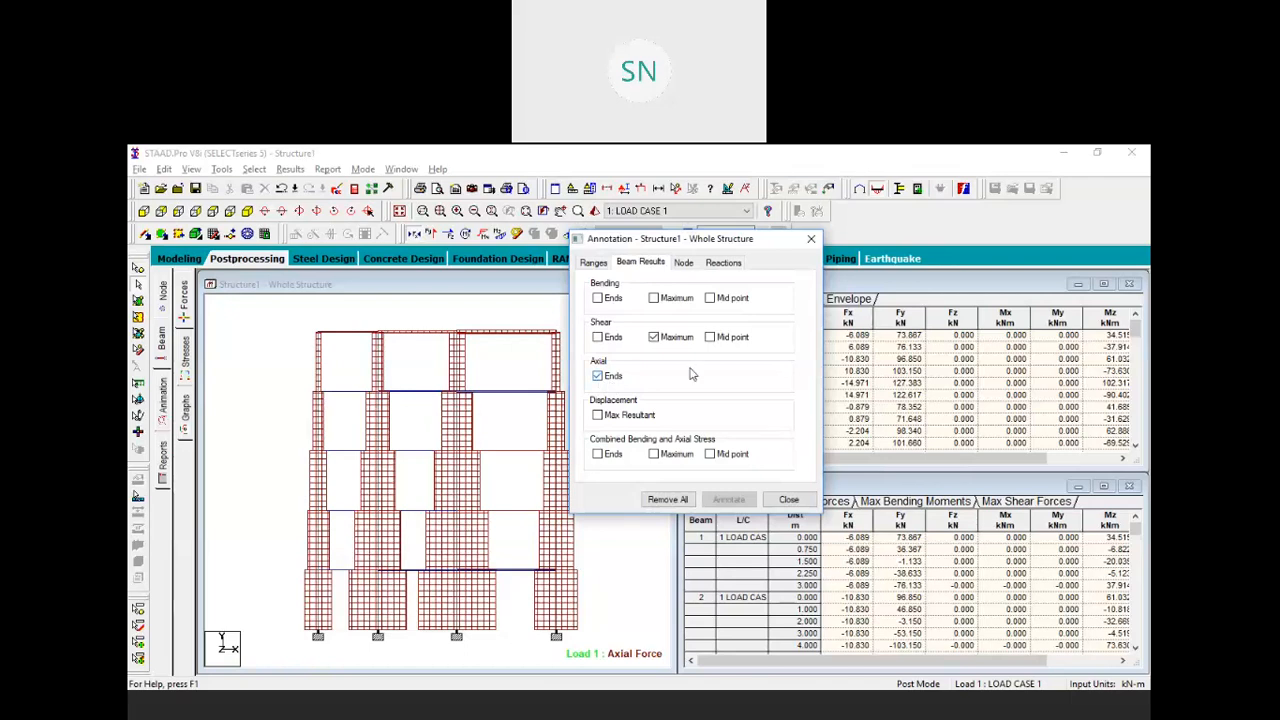
left_click(728, 499)
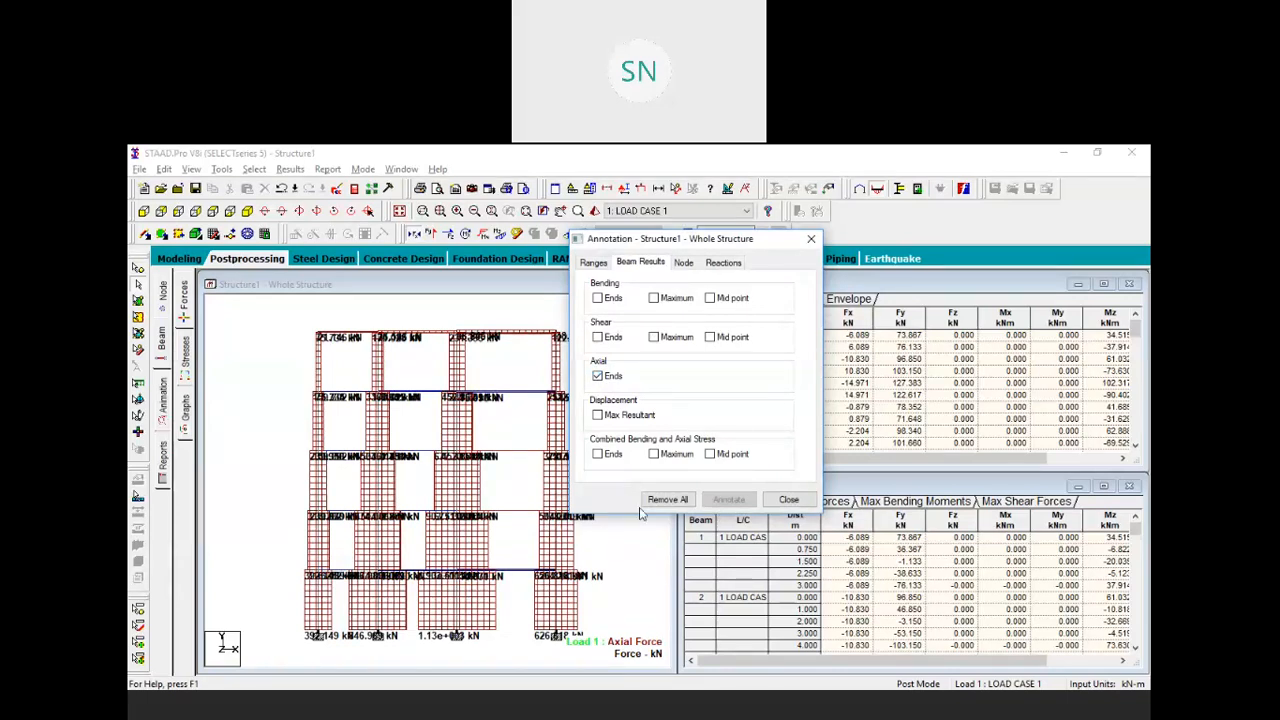
left_click(810, 241)
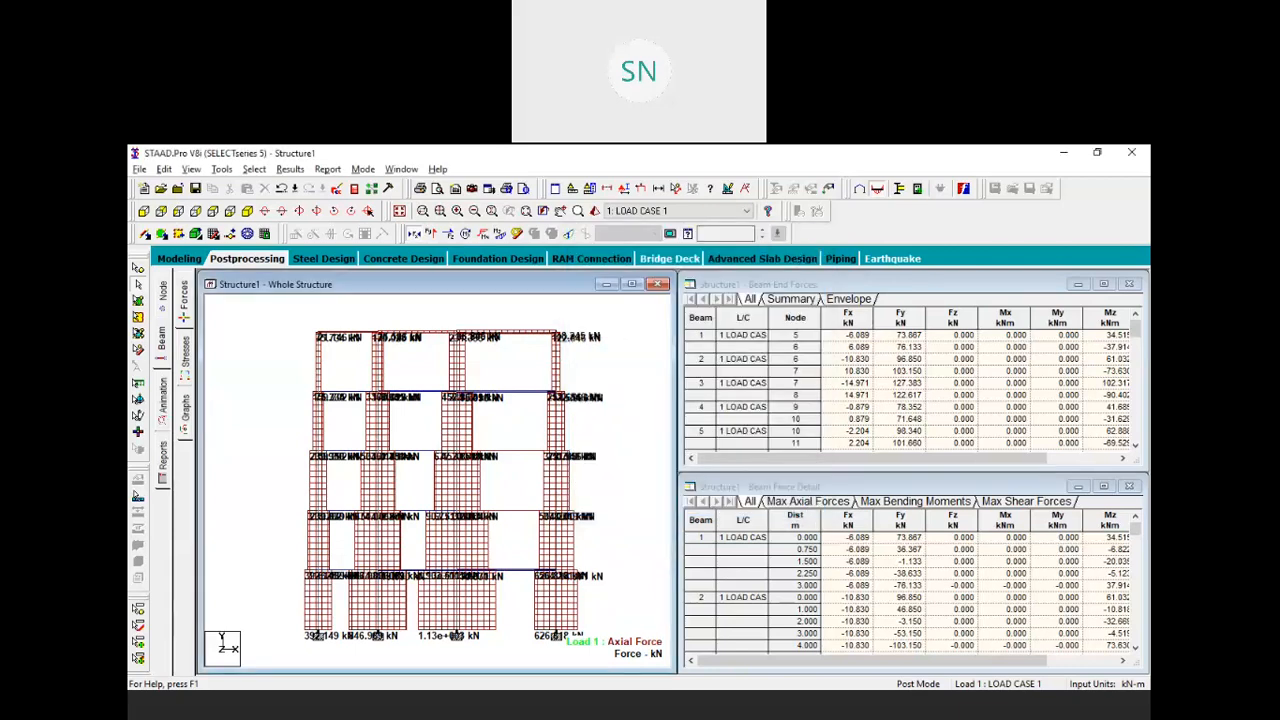
Switch to the Word assignment and go back through the problems to its cover page
left_click(698, 705)
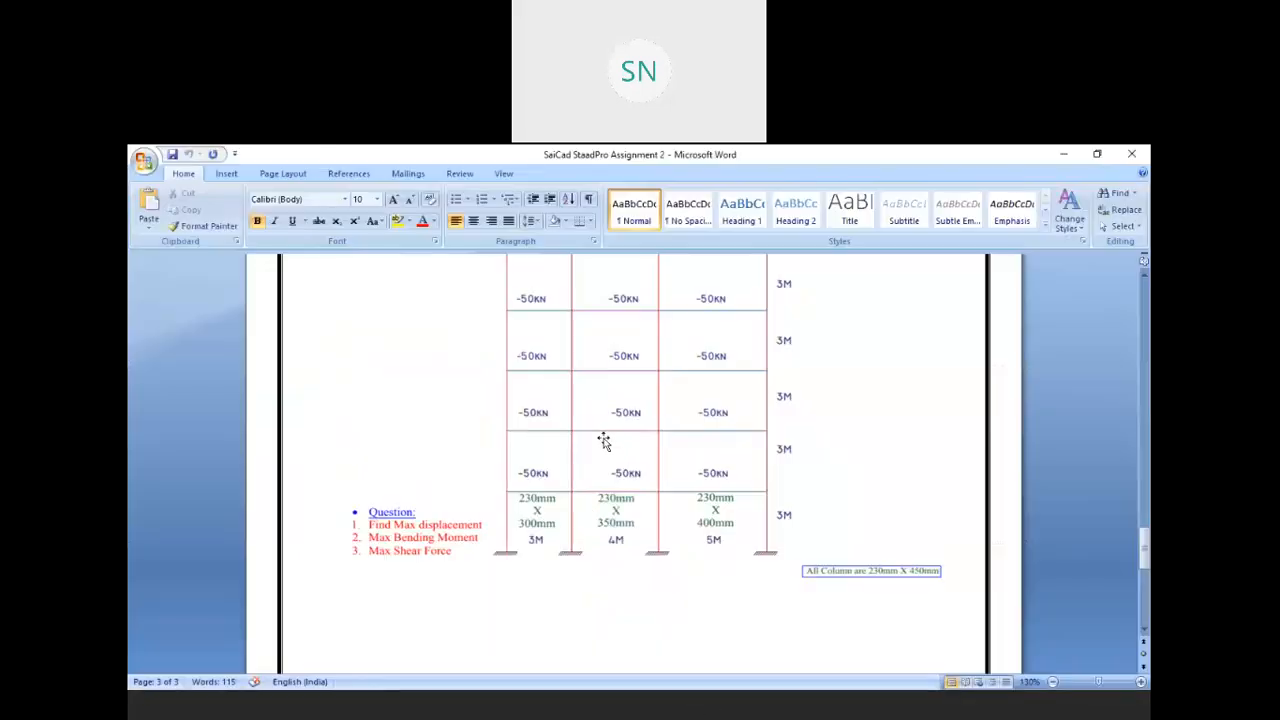
scroll(611, 433, "up", 15)
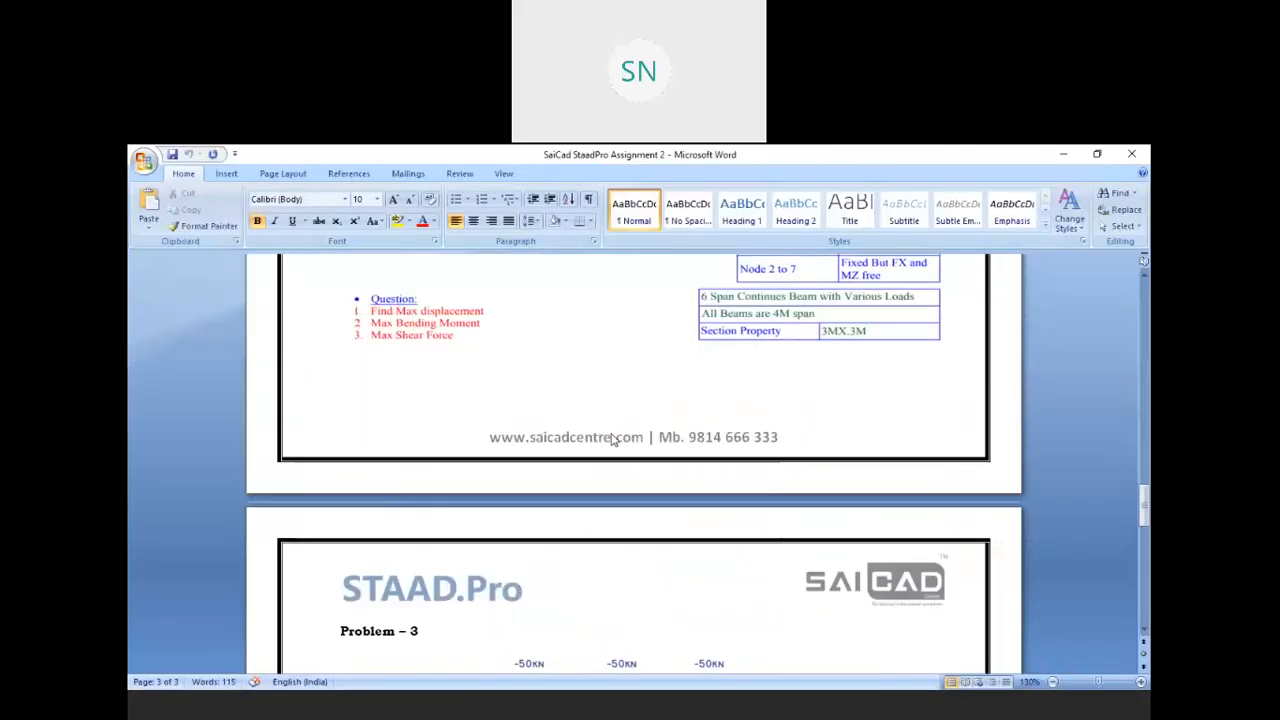
scroll(611, 433, "up", 15)
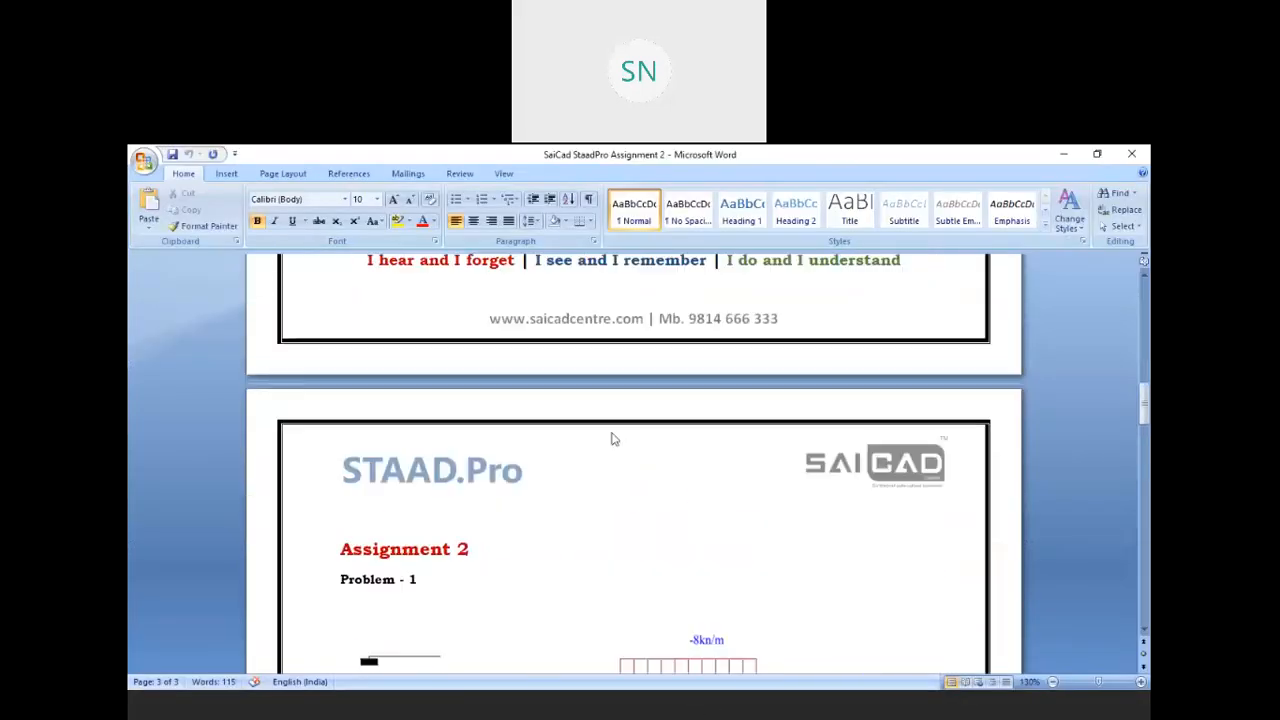
scroll(611, 433, "up", 5)
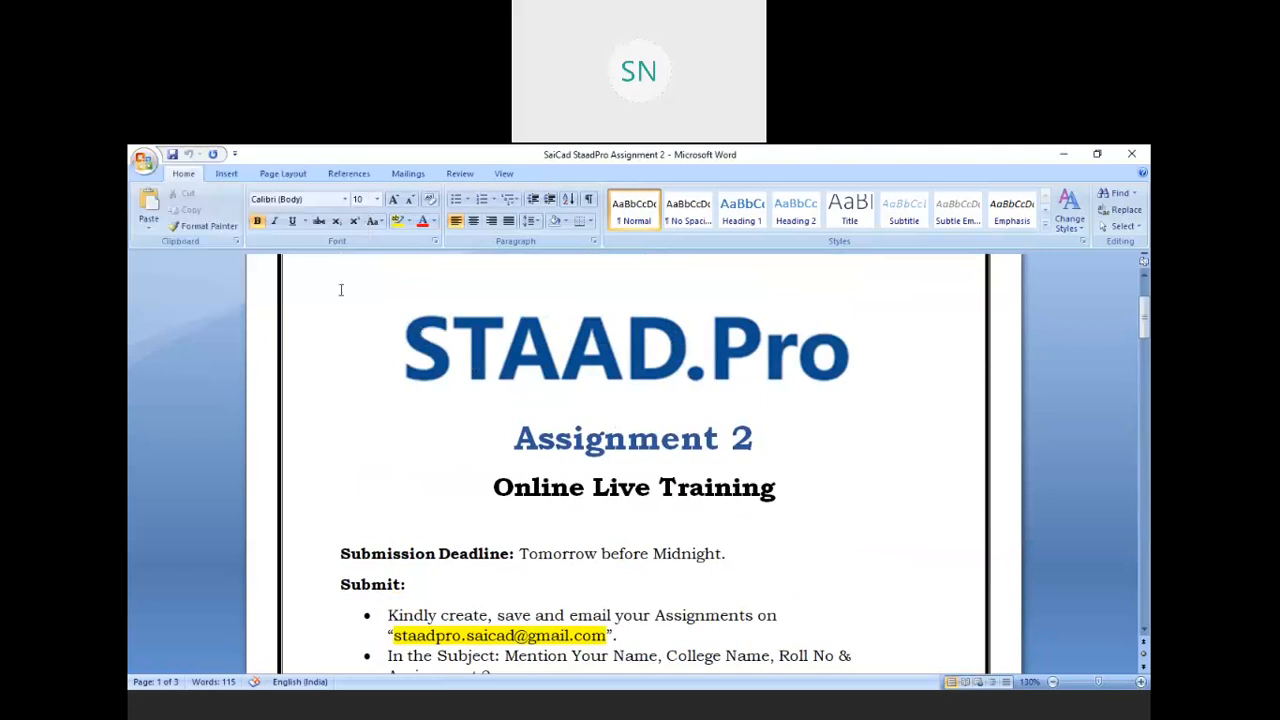
Start opening another Word document and browse to This PC
left_click(143, 160)
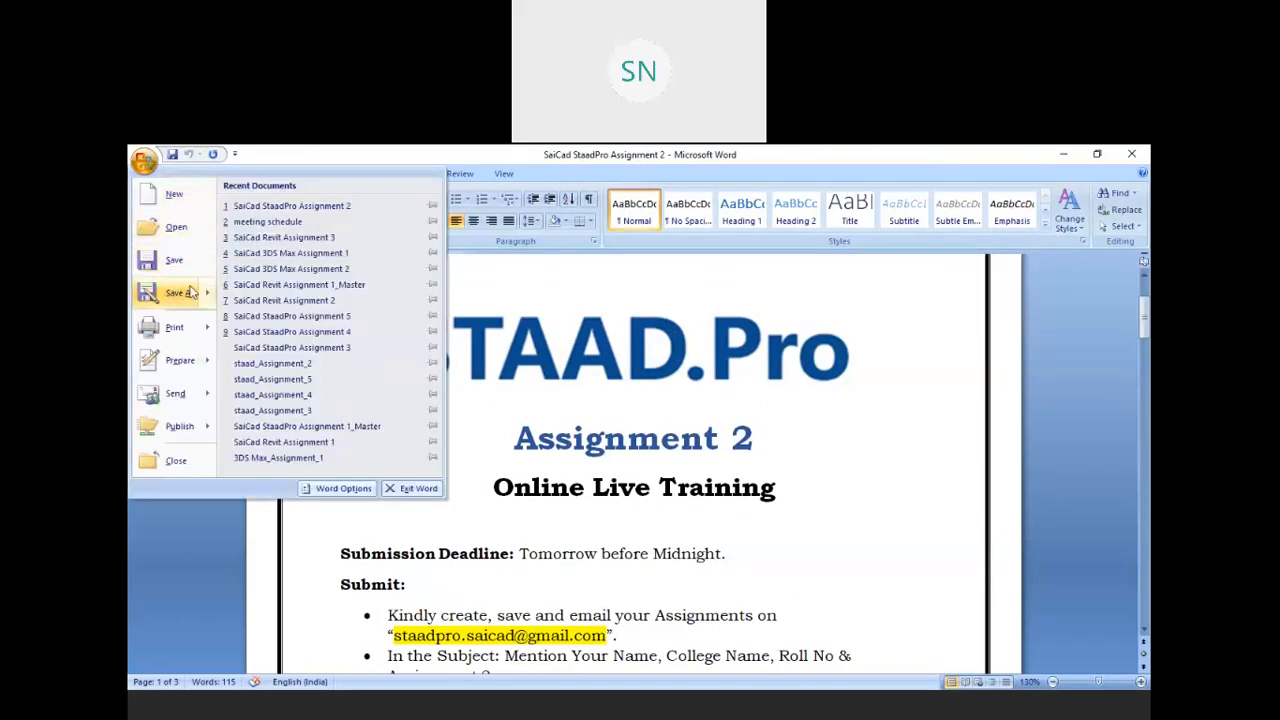
mouse_move(186, 292)
left_click(176, 227)
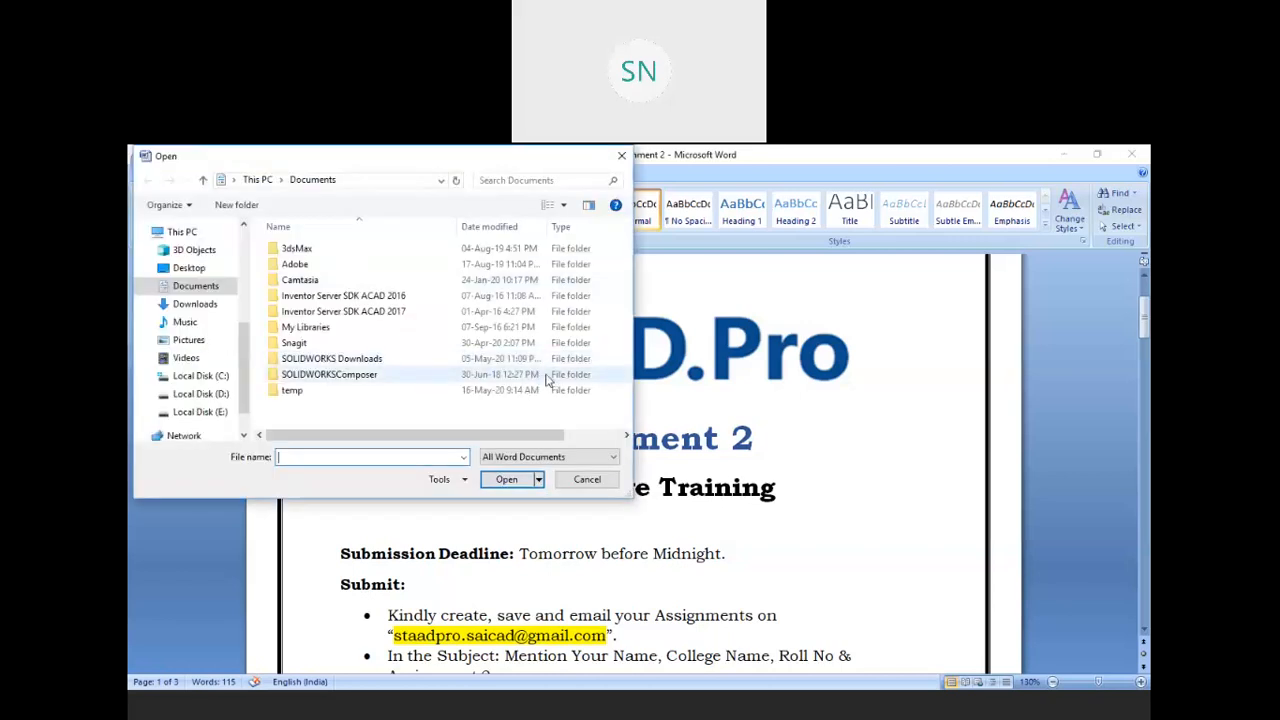
left_click(257, 179)
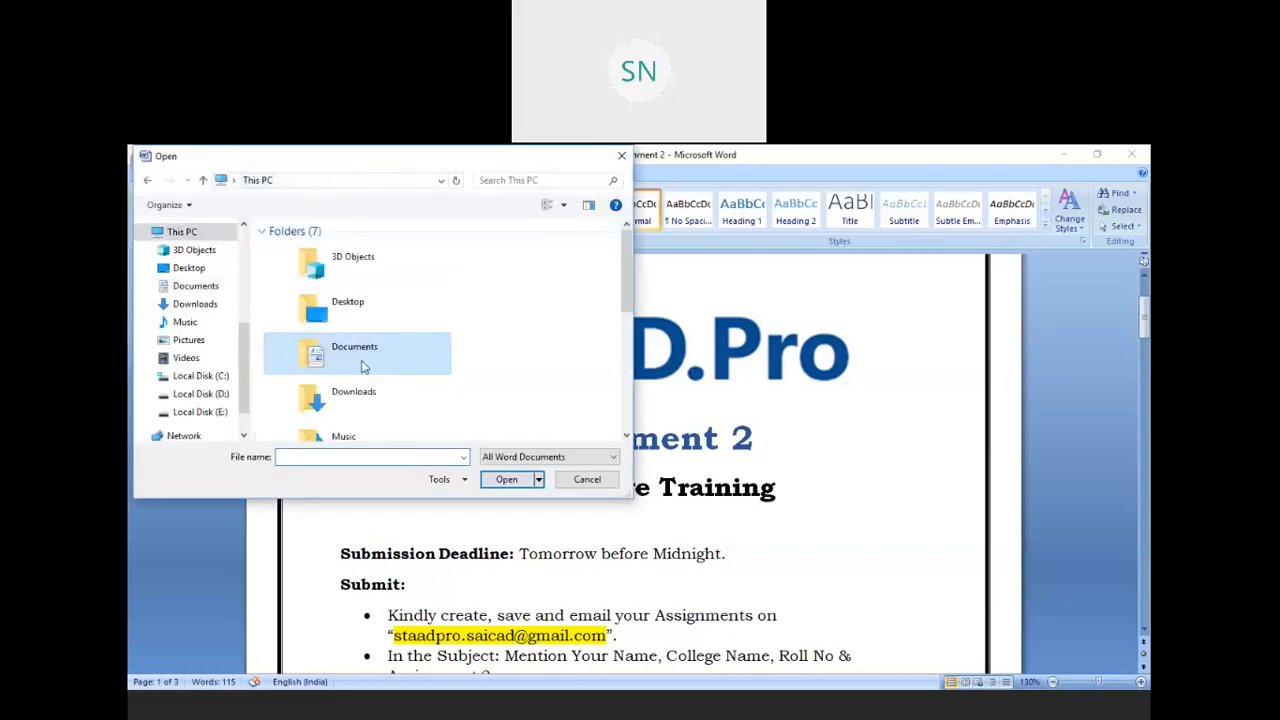
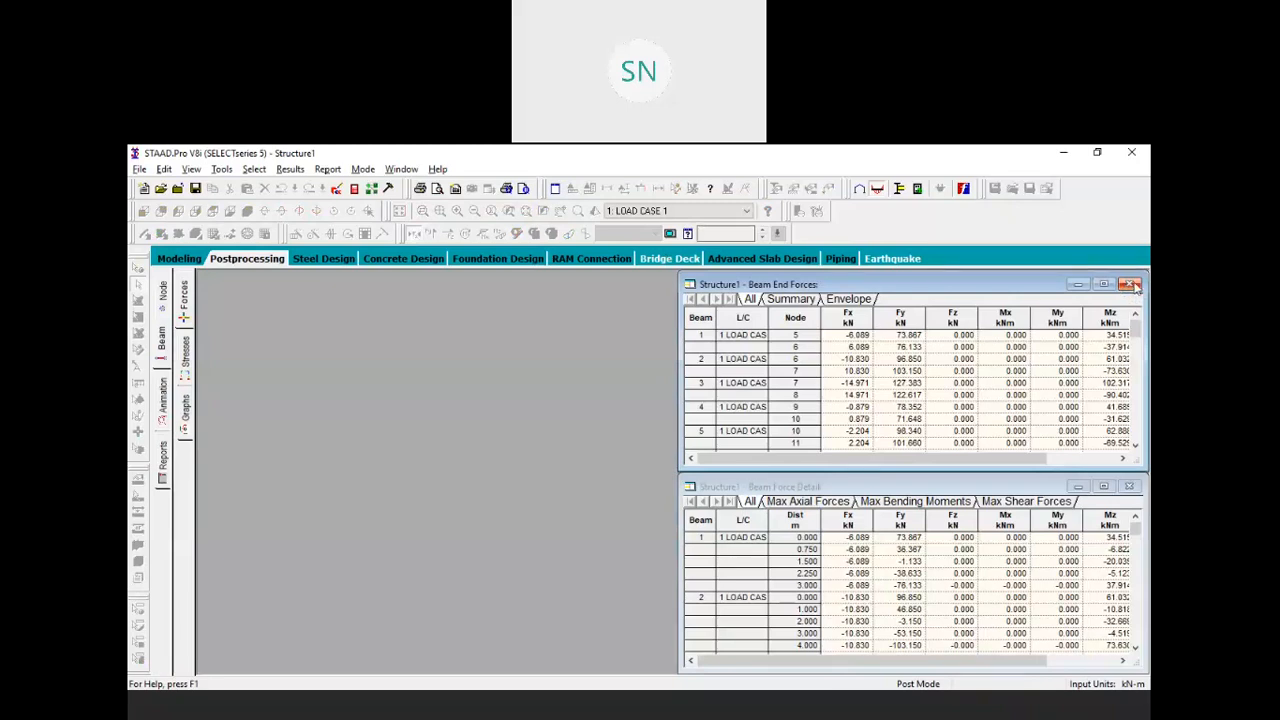
In STAAD.Pro, close the Beam End Forces and Beam Force Detail tables to leave the current structure
left_click(1130, 285)
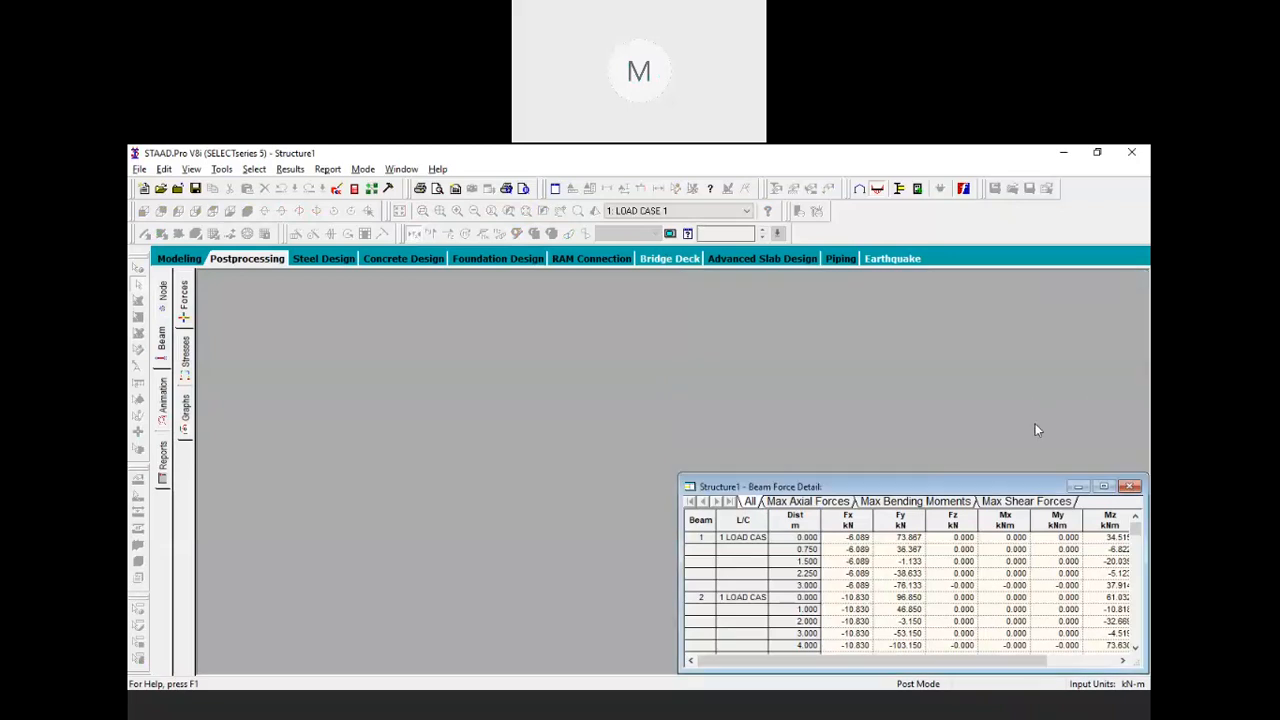
left_click(945, 405)
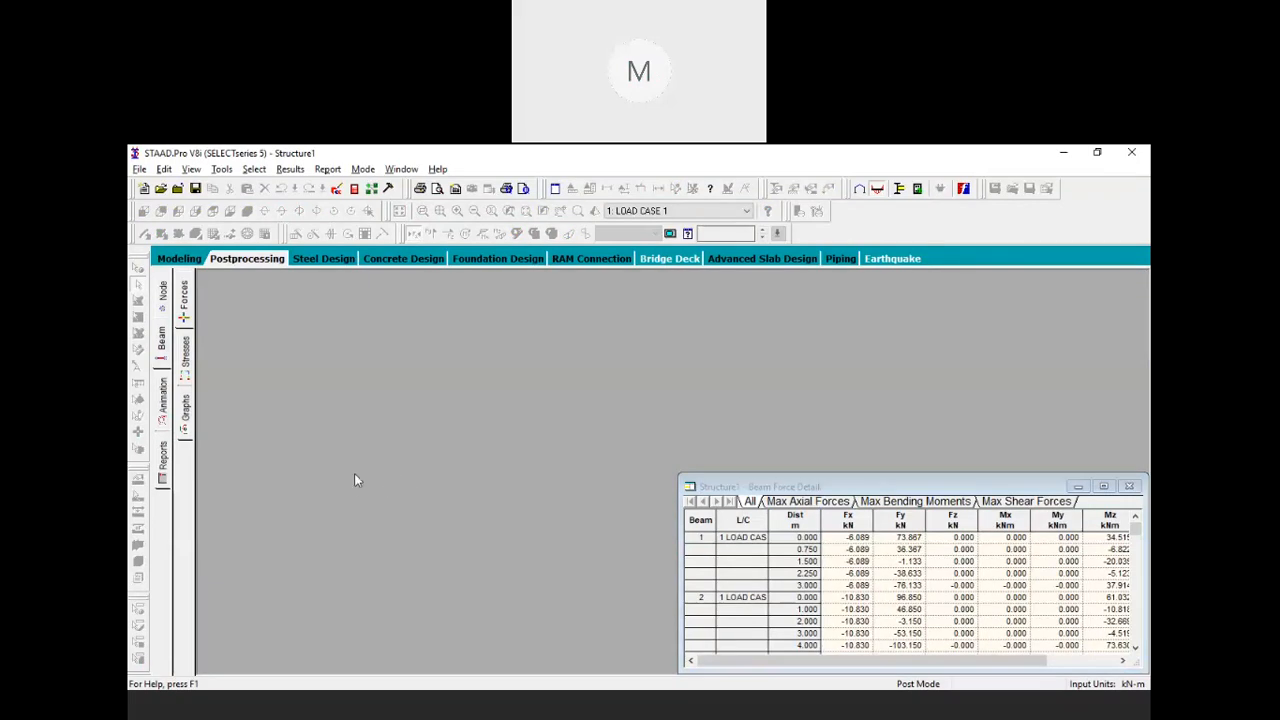
left_click(1129, 486)
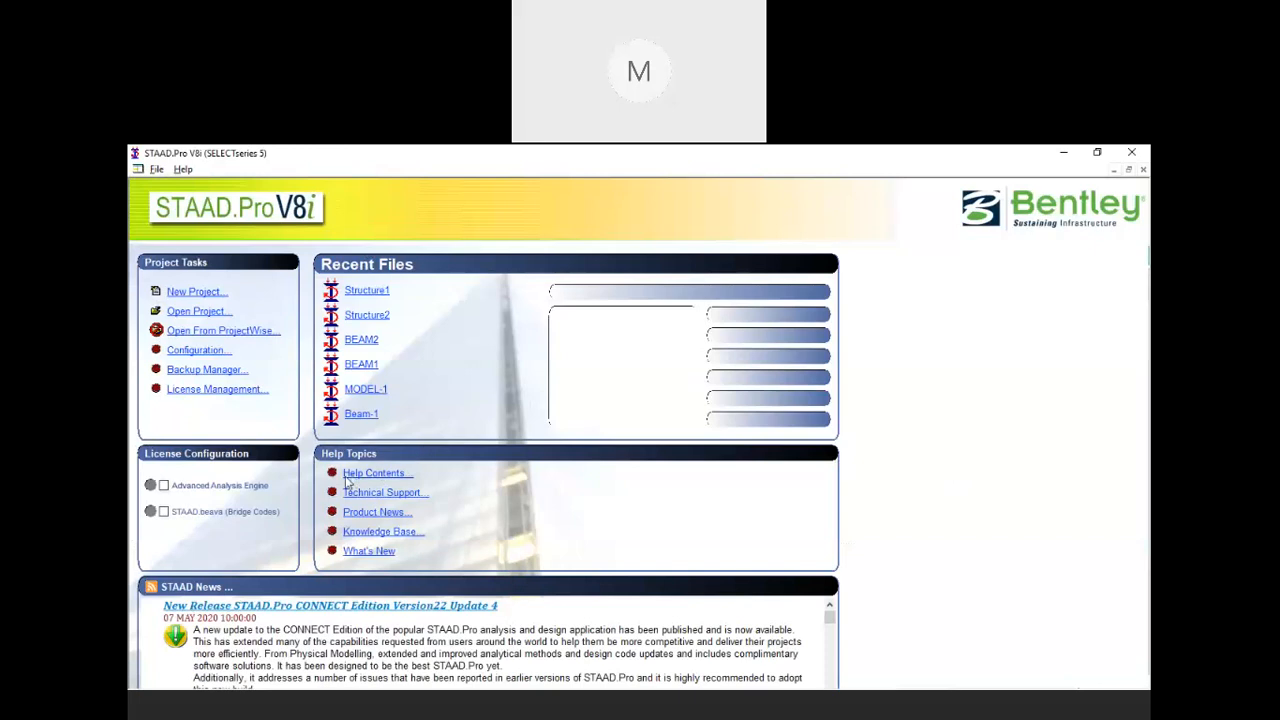
left_click(1070, 499)
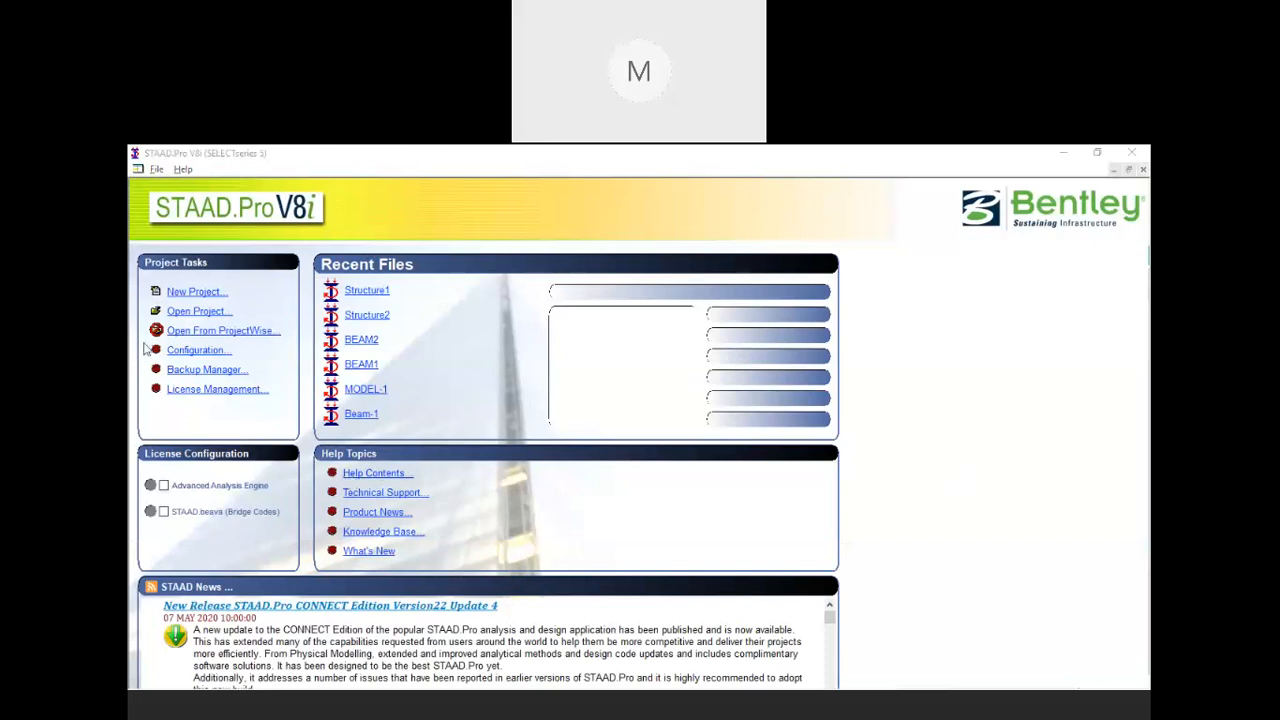
Create a new Space structure named Structure2 in metres and kilonewtons, overwriting the existing file, and dismiss the snap grid
left_click(207, 297)
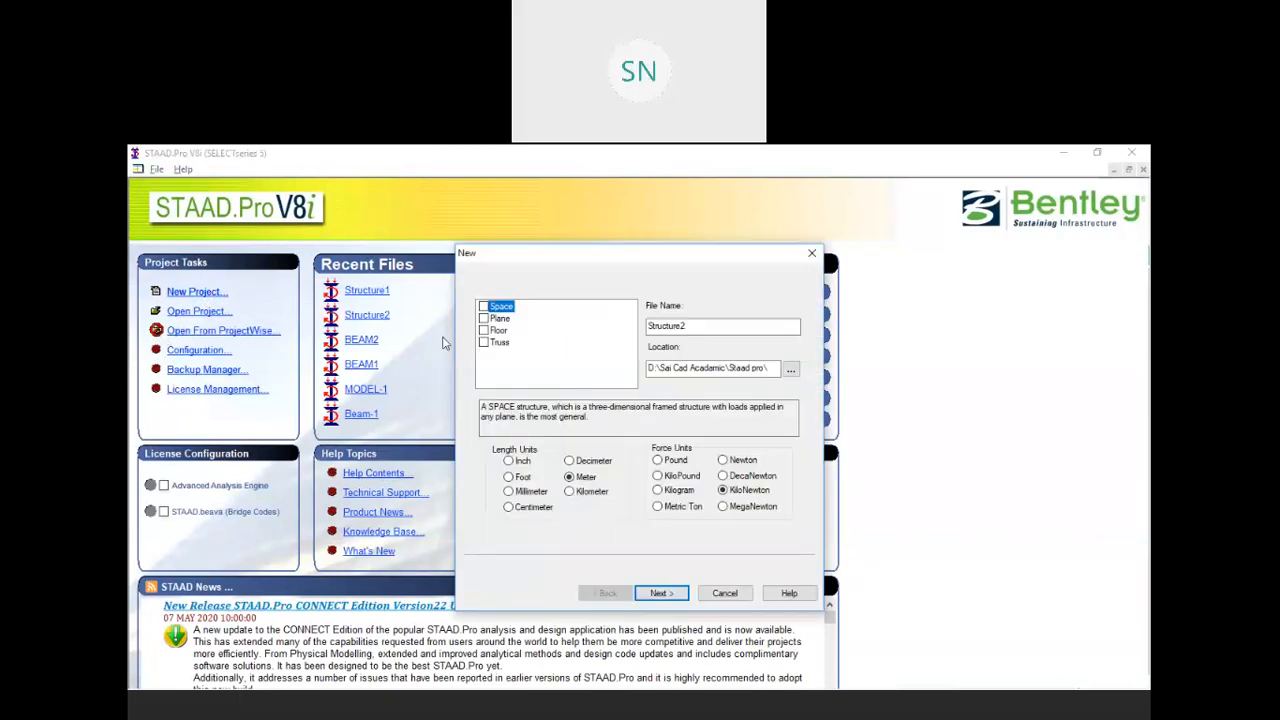
left_click(500, 317)
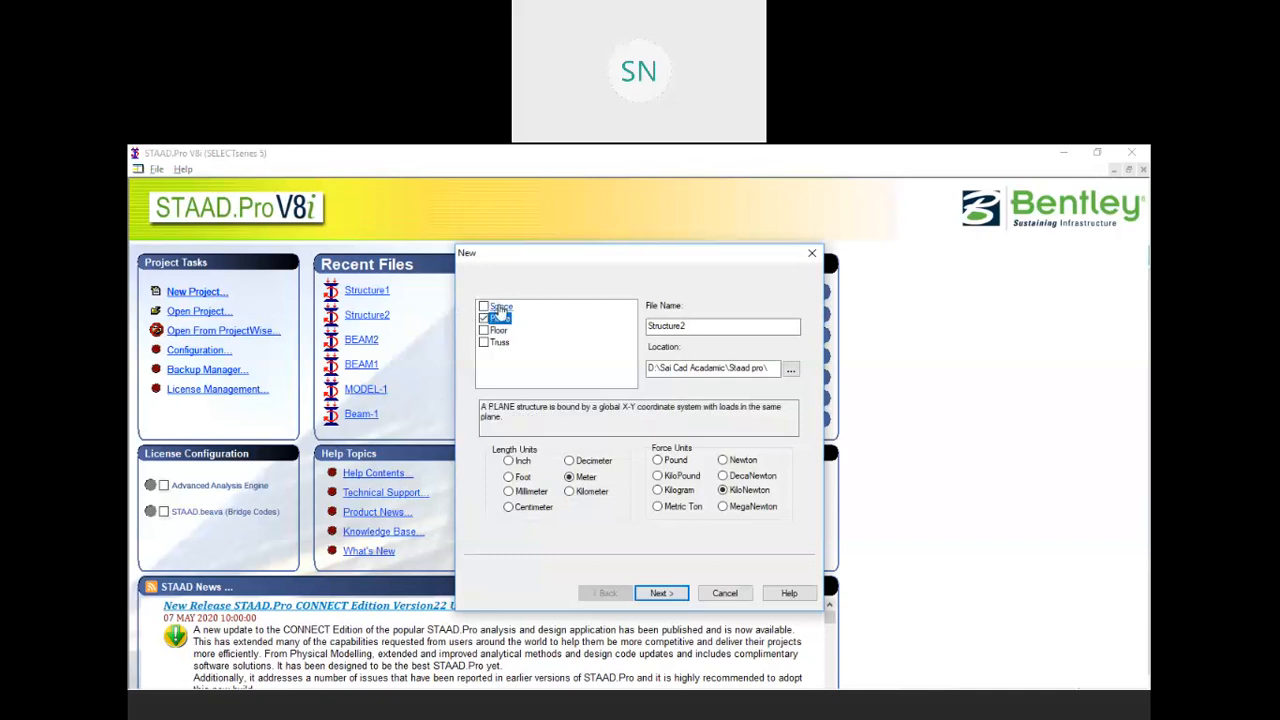
left_click(500, 308)
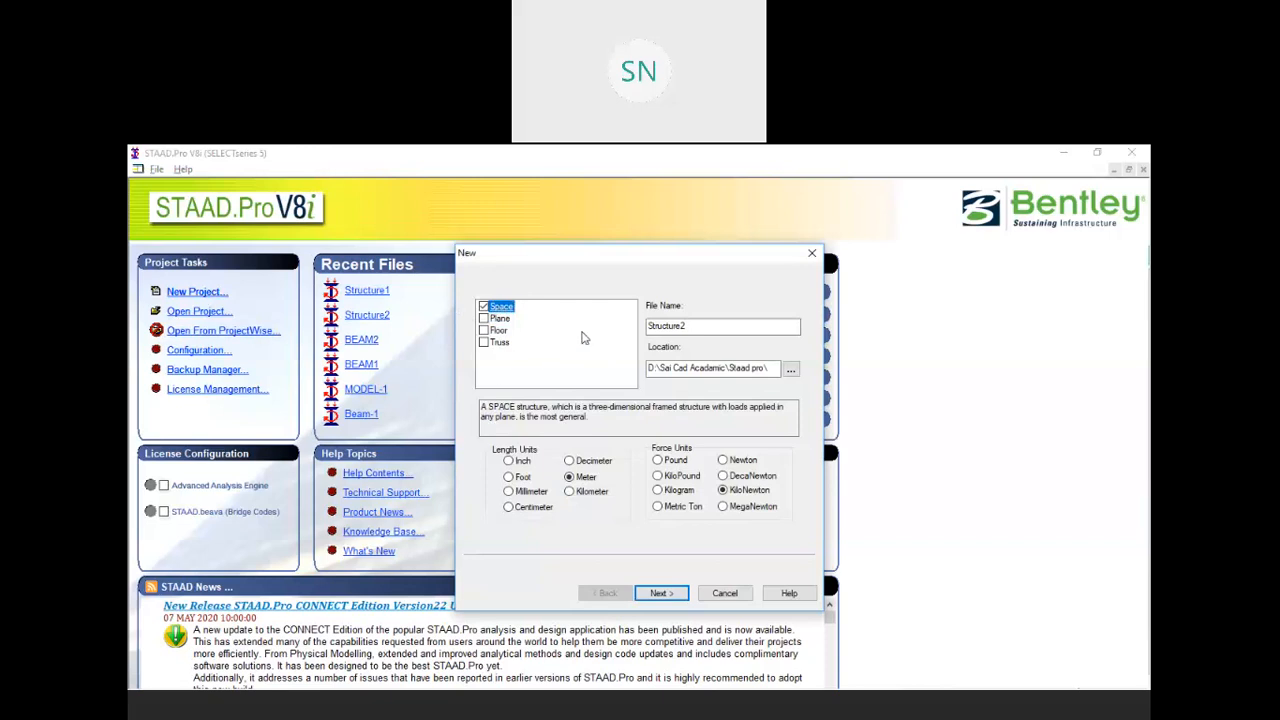
left_click(660, 593)
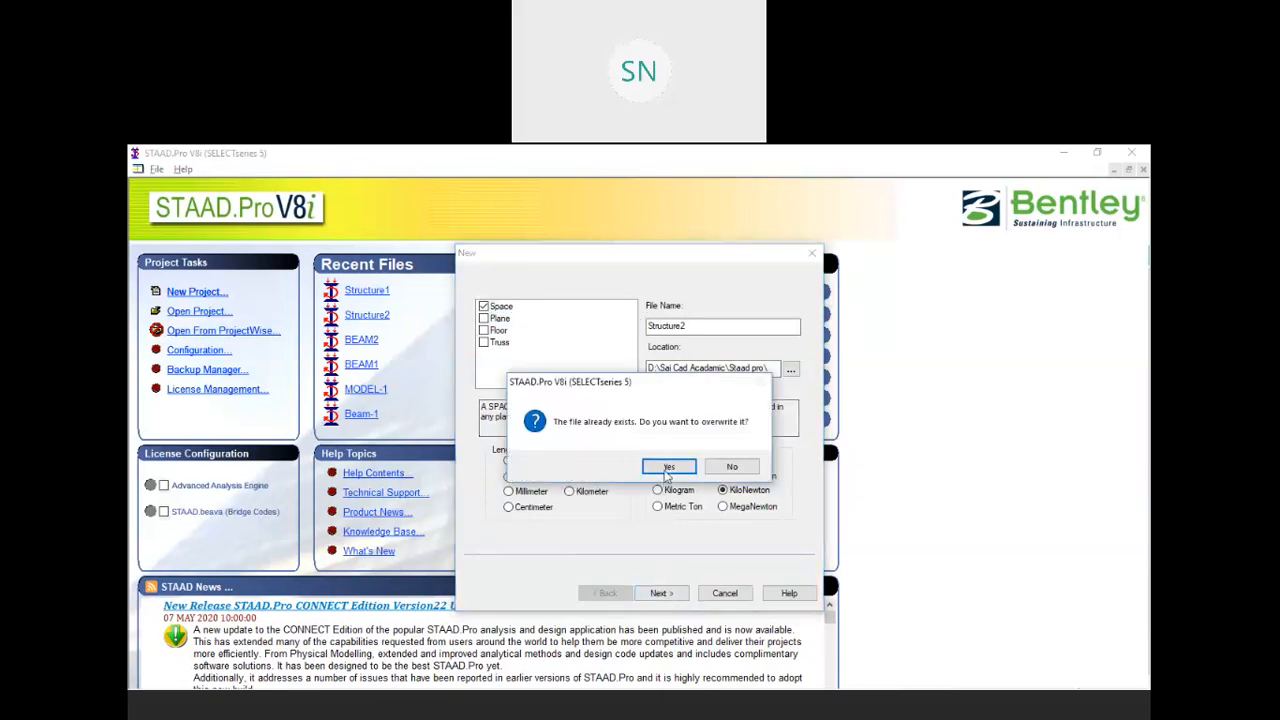
left_click(667, 469)
left_click(662, 592)
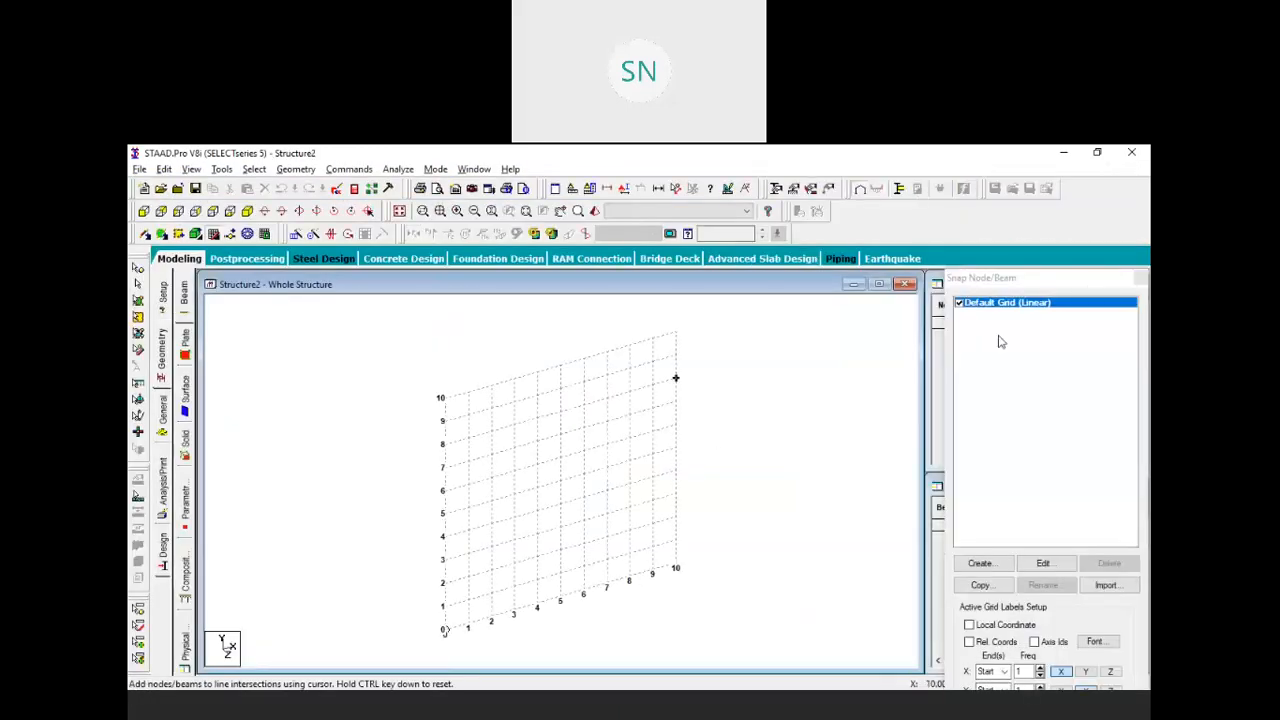
left_click(1139, 281)
Run the Structure Wizard and start a Bay Frame from the Frame Models
left_click(295, 169)
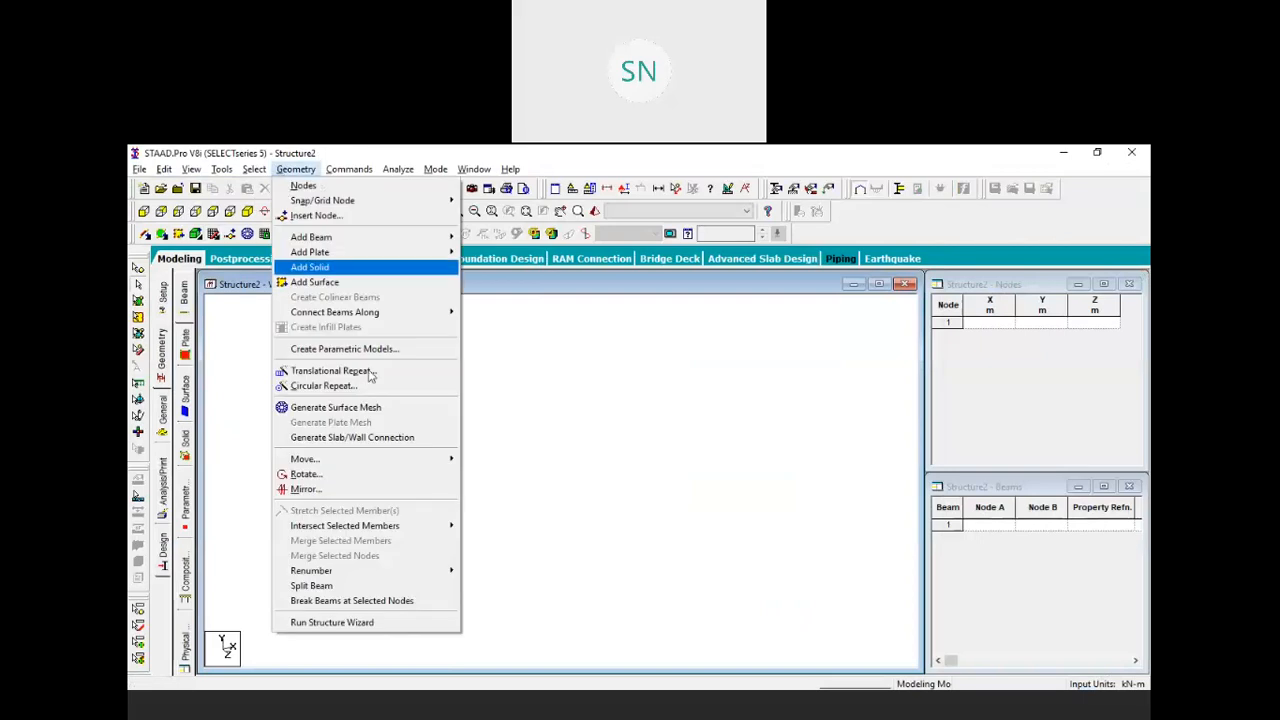
left_click(357, 623)
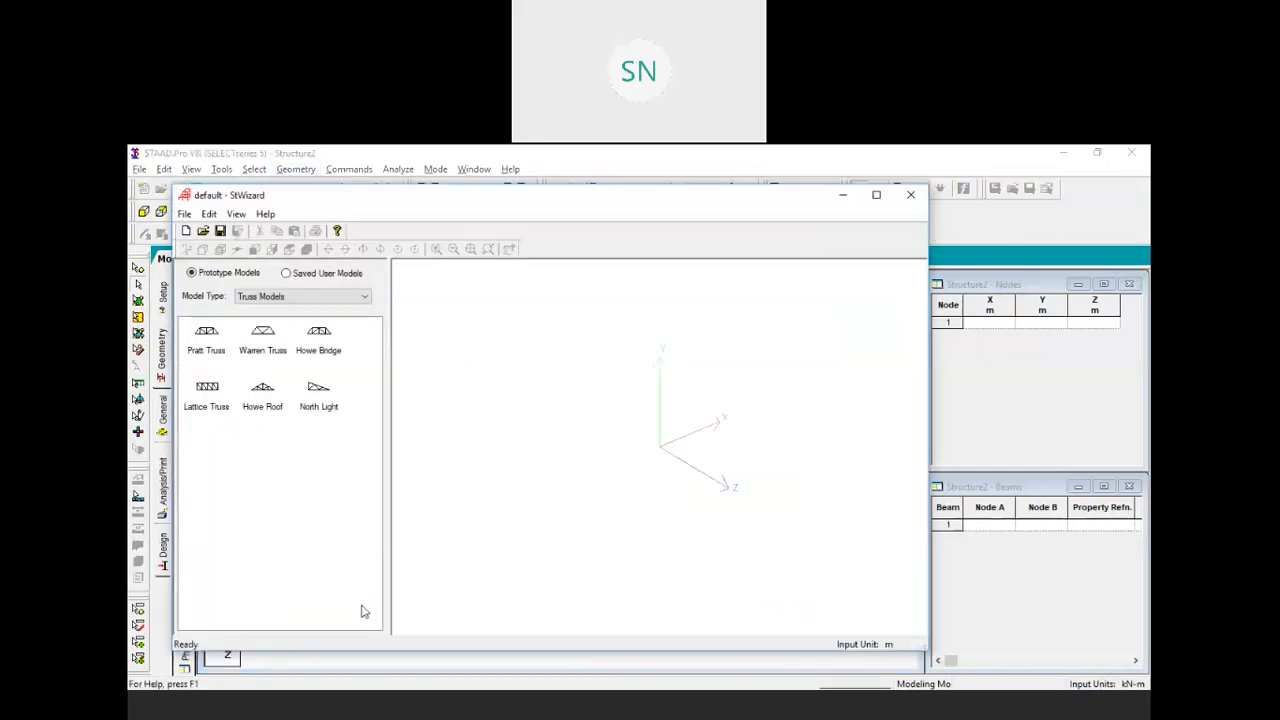
left_click(287, 298)
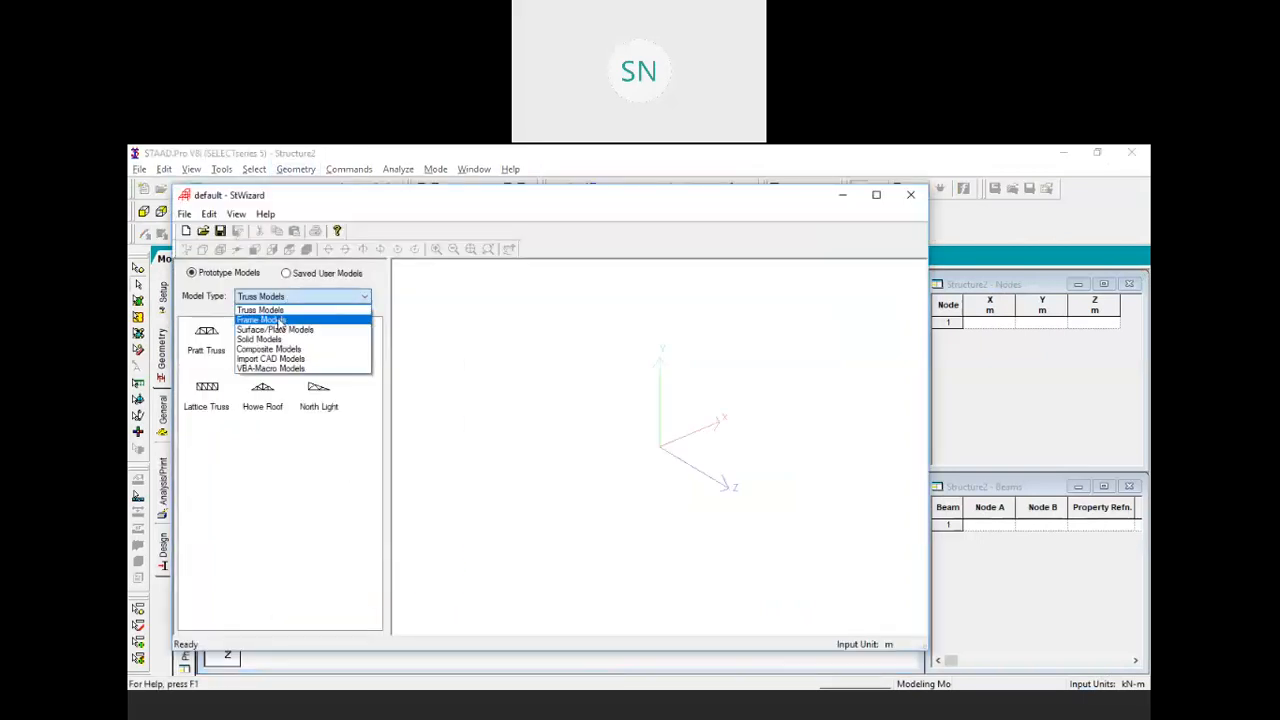
left_click(275, 320)
mouse_move(200, 338)
left_mouse_down()
mouse_move(287, 382)
mouse_move(486, 420)
mouse_move(687, 407)
left_mouse_up()
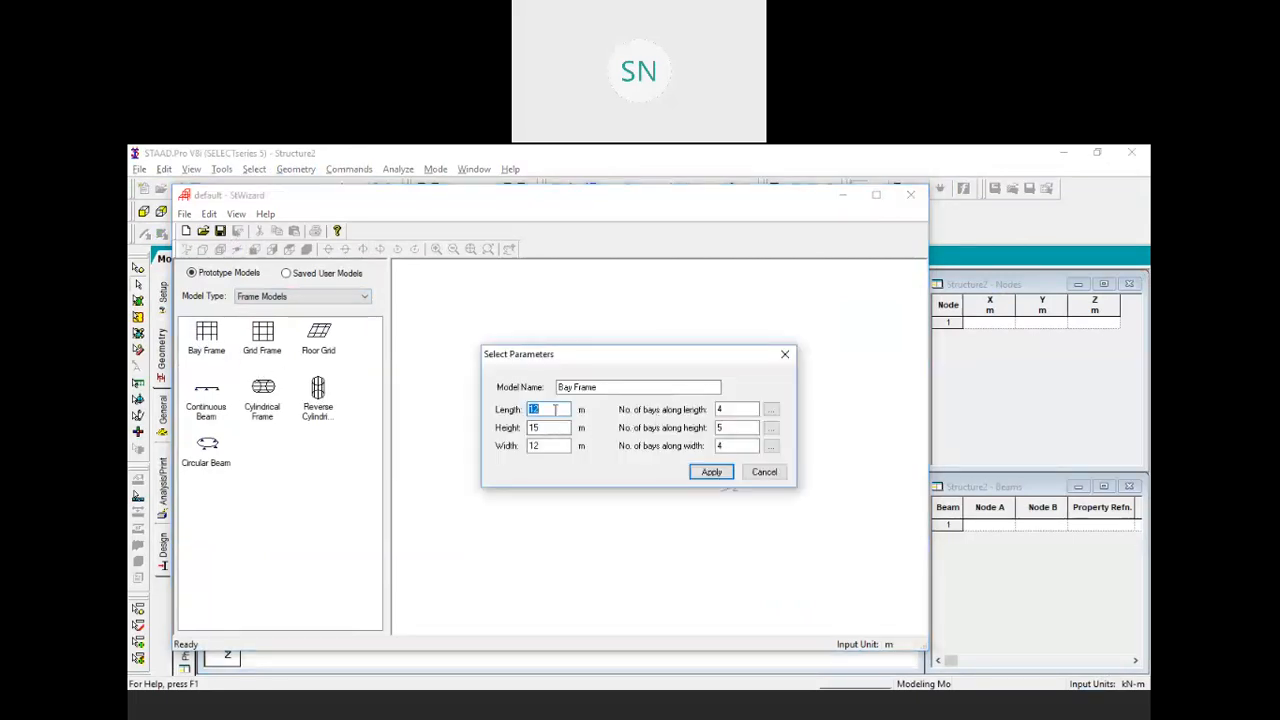
Set the bay frame to length 9 m, height 3 m, width 10 m, with 2, 1 and 3 bays along them respectively
type("9")
left_click_drag(558, 427, 524, 428)
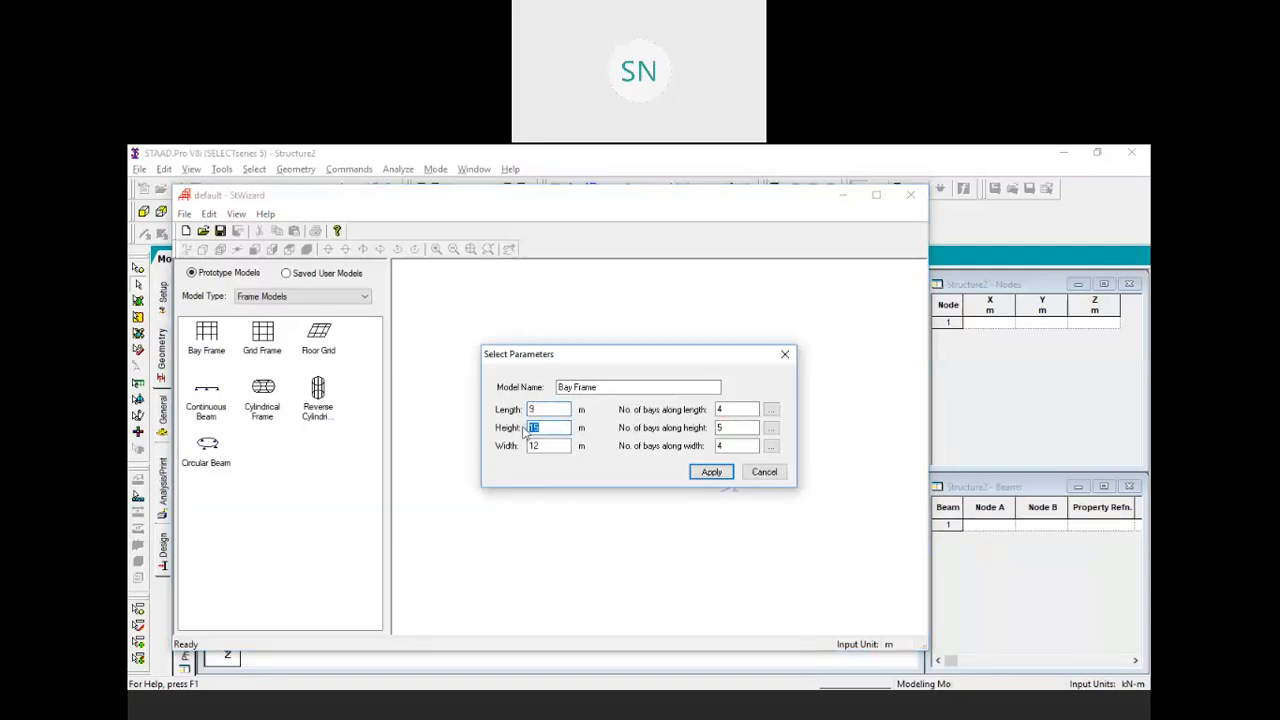
type("3")
left_click_drag(536, 445, 516, 449)
type("10")
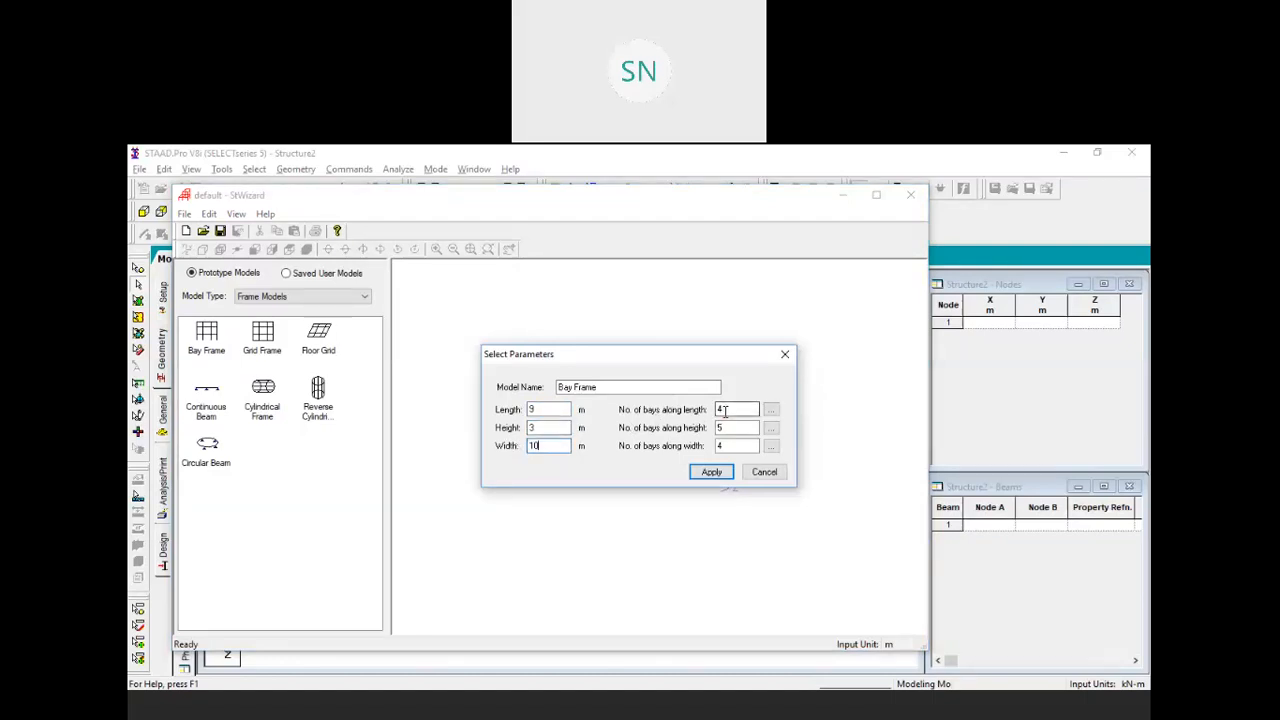
left_click_drag(720, 409, 696, 414)
type("2")
left_click_drag(745, 427, 684, 455)
type("1")
Set the two bays along the frame's length to 5 m and 4 m
left_click(770, 411)
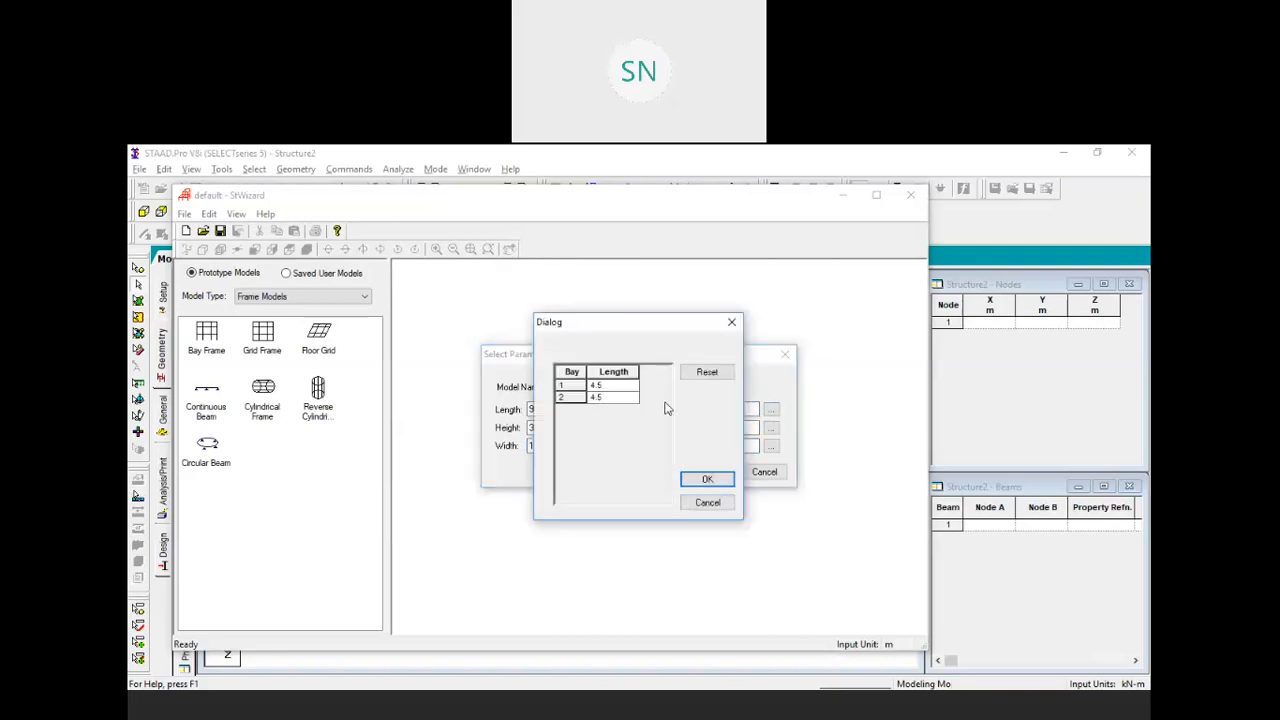
type("5")
left_click(625, 399)
left_click(707, 479)
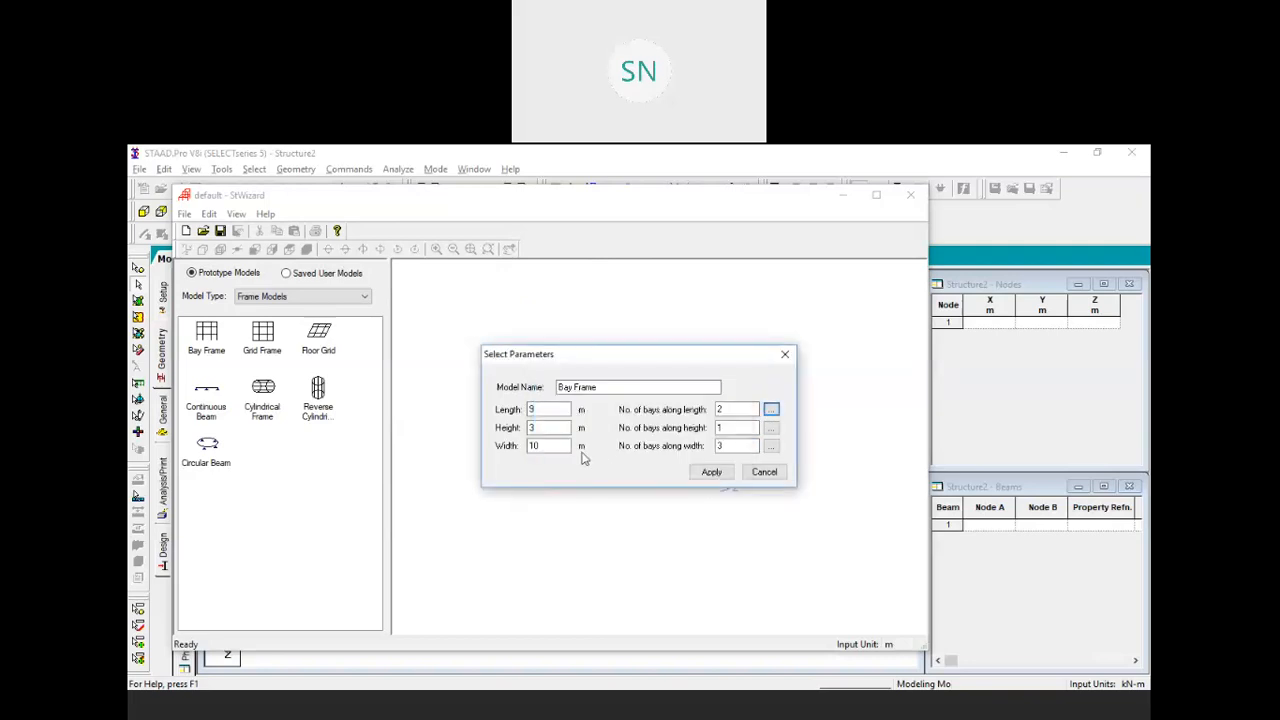
Set the three bays along the frame's width to 3.5 m, 5 m and 1.5 m
left_click(706, 444)
left_click(771, 446)
left_click(615, 385)
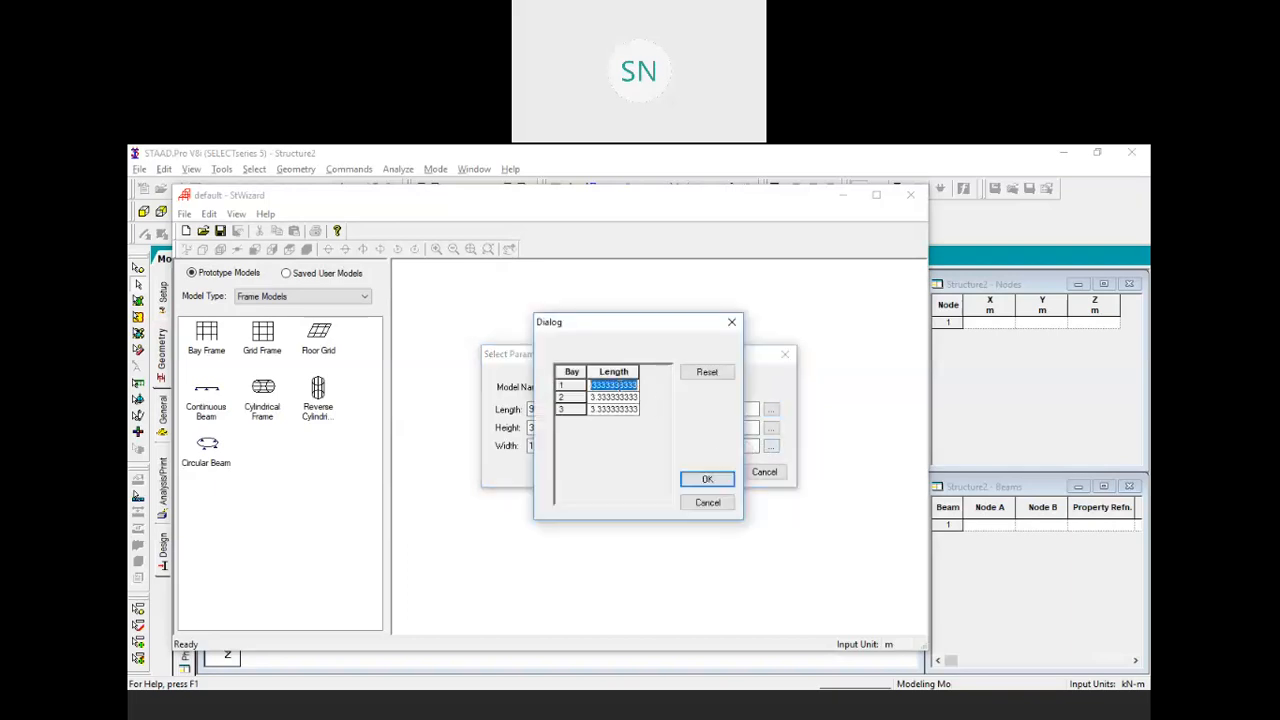
type("3.5")
left_click(621, 399)
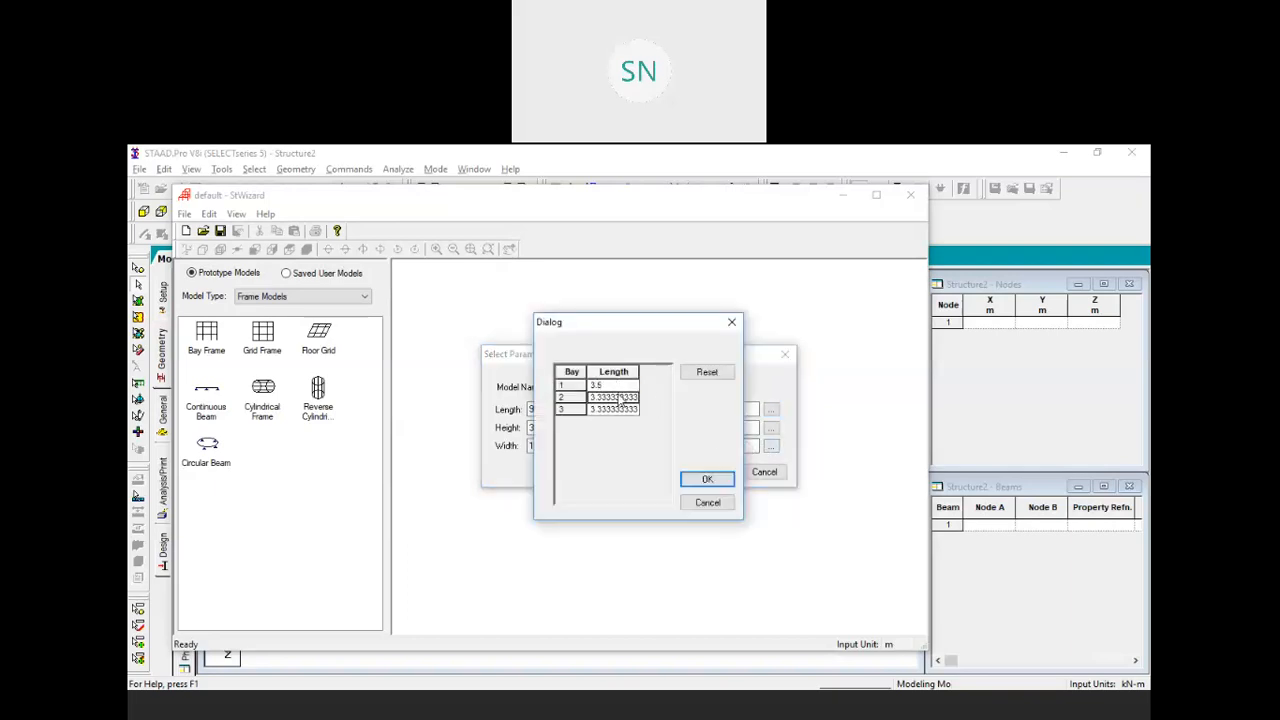
left_click(618, 397)
type("5")
left_click(621, 410)
left_click(621, 411)
type("1")
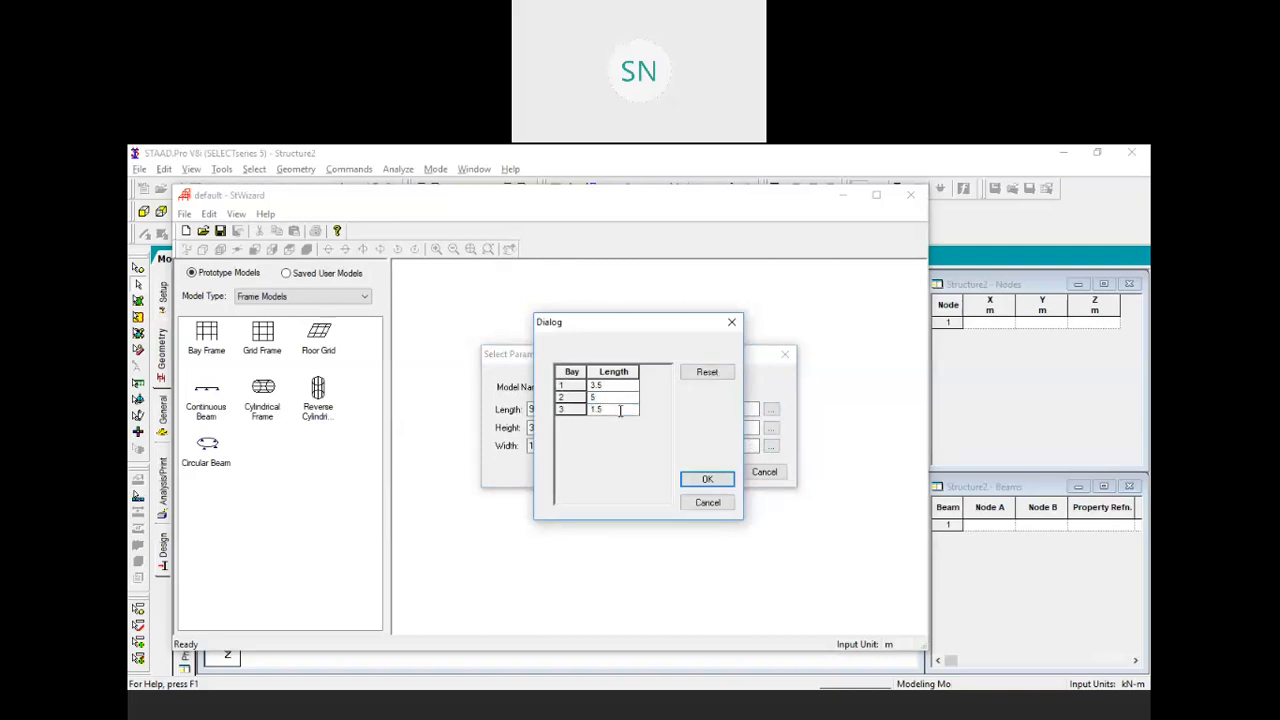
left_click(705, 479)
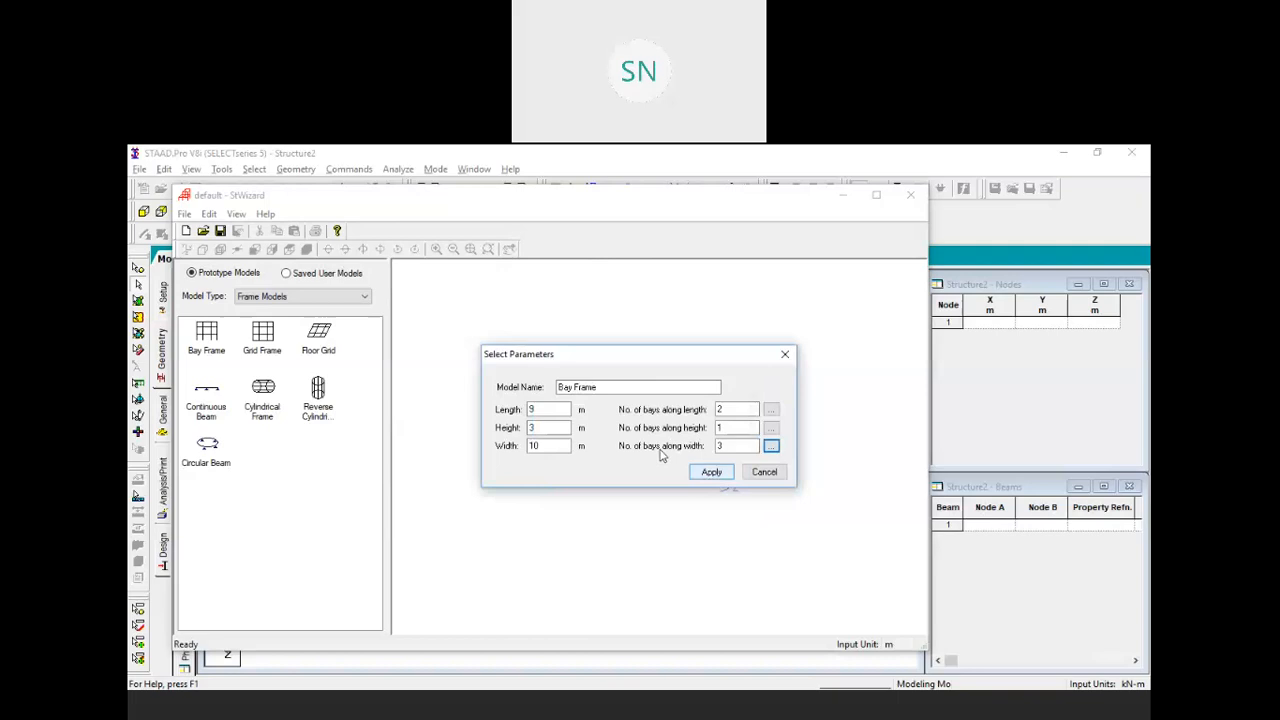
Generate the bay frame and transfer it into the STAAD.Pro model at X, Y and Z offsets of 0
left_click(536, 429)
left_click(733, 429)
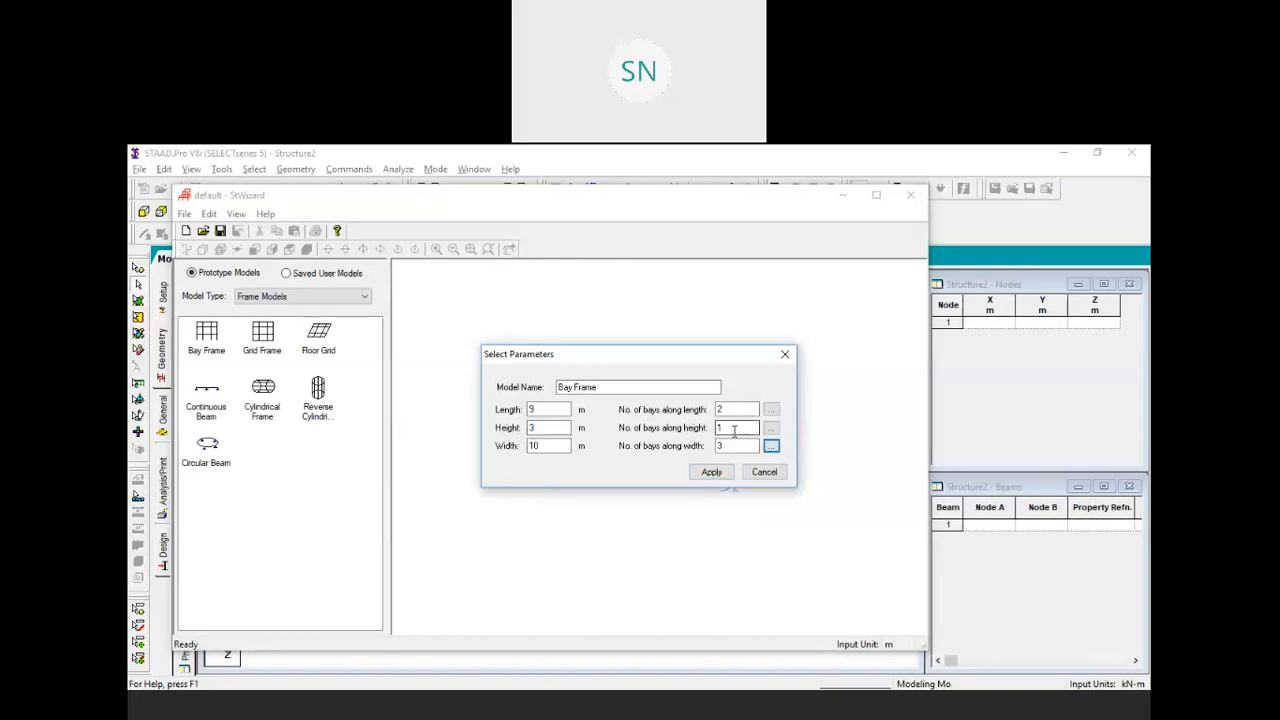
left_click(708, 474)
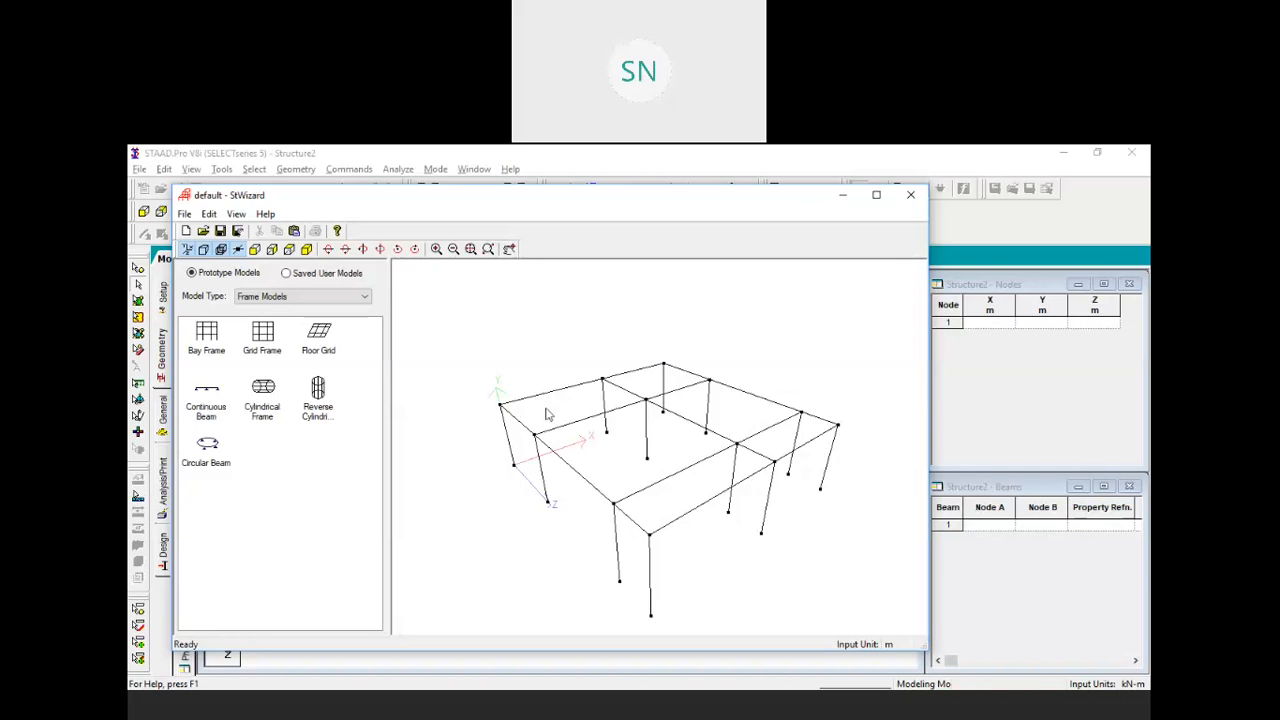
left_click(296, 231)
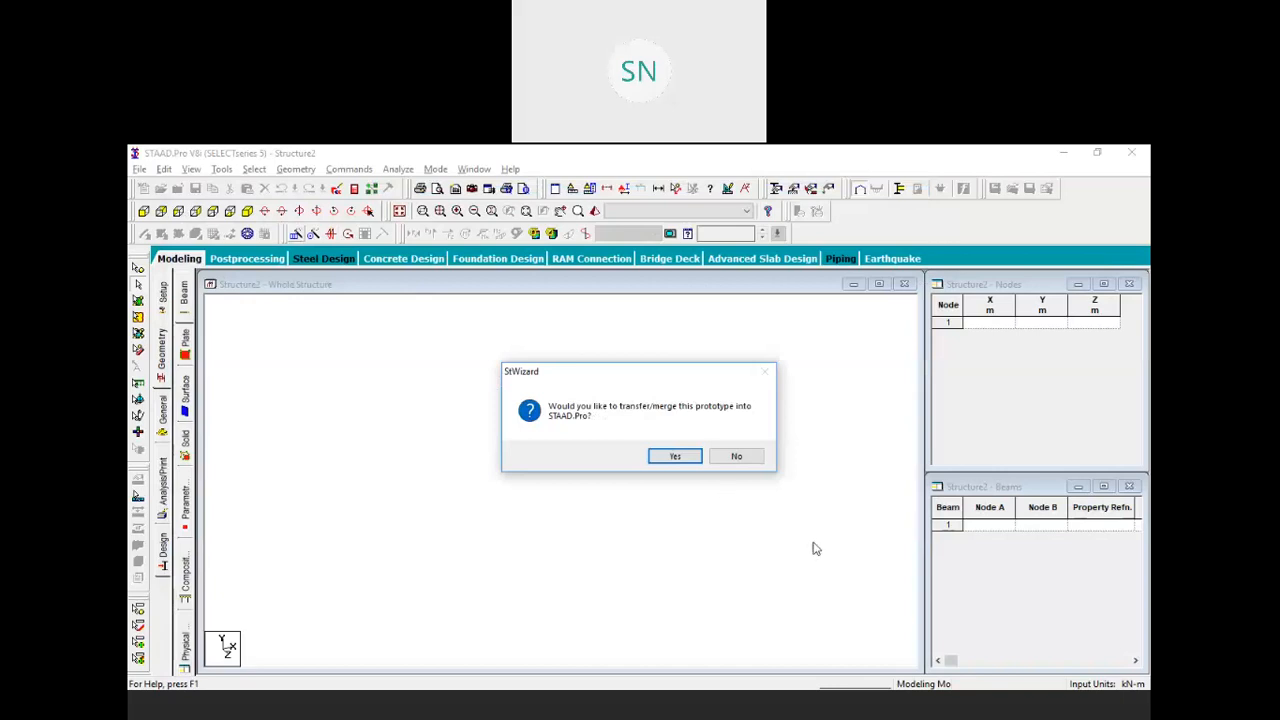
left_click(675, 457)
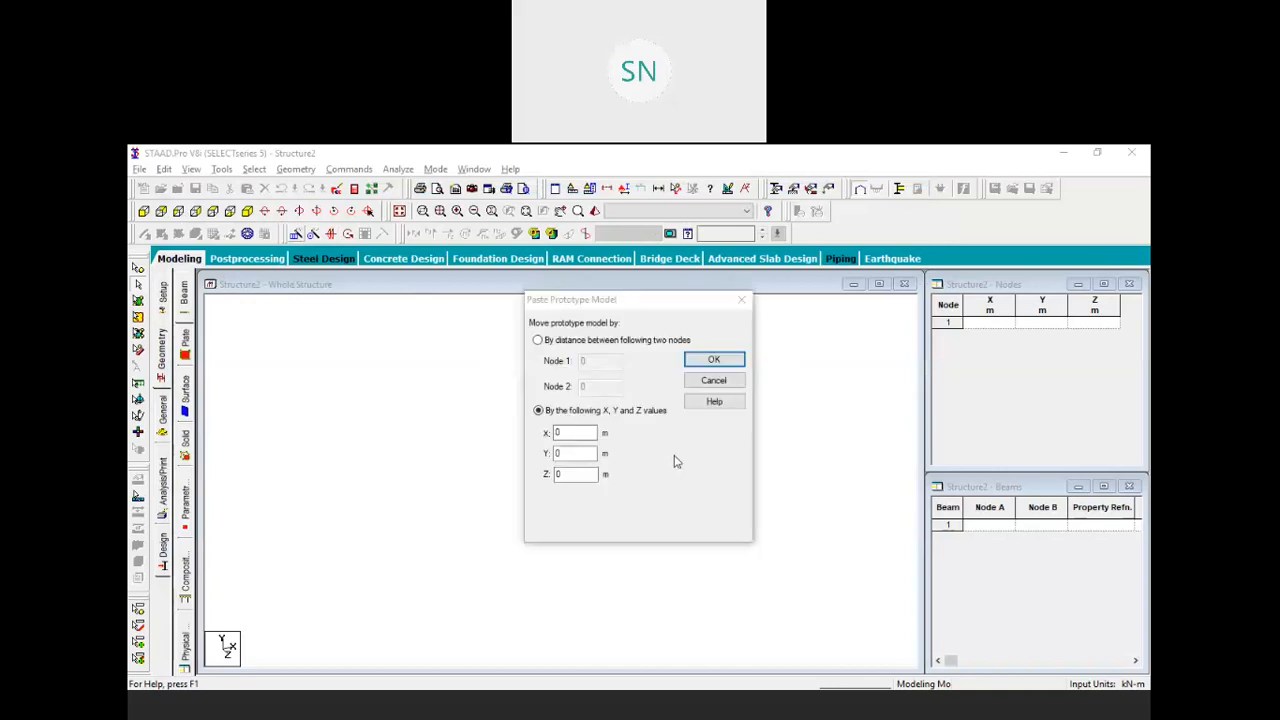
left_click(705, 360)
Delete the four beams and two columns forming the front-left corner of the frame, plus the two remaining front-row columns
left_click(480, 516)
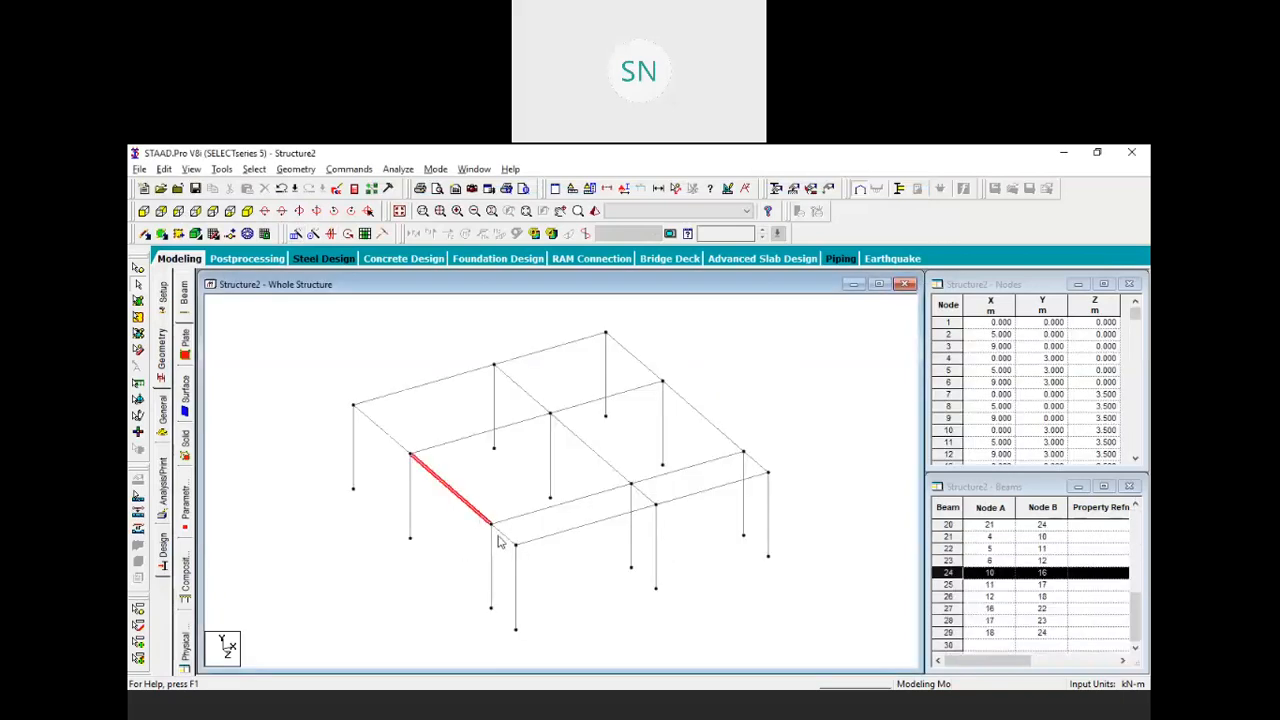
left_click(516, 566, "ctrl")
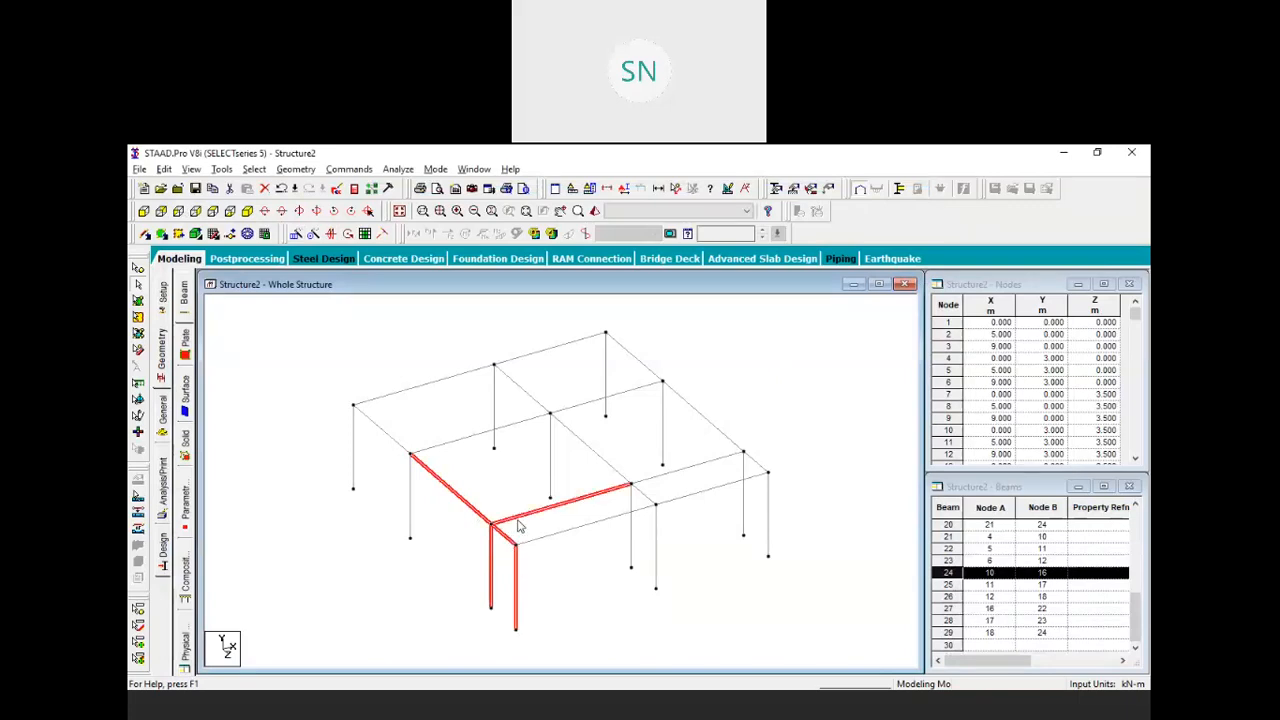
left_click(521, 516, "ctrl")
left_click(546, 536, "ctrl")
left_click(656, 560, "ctrl")
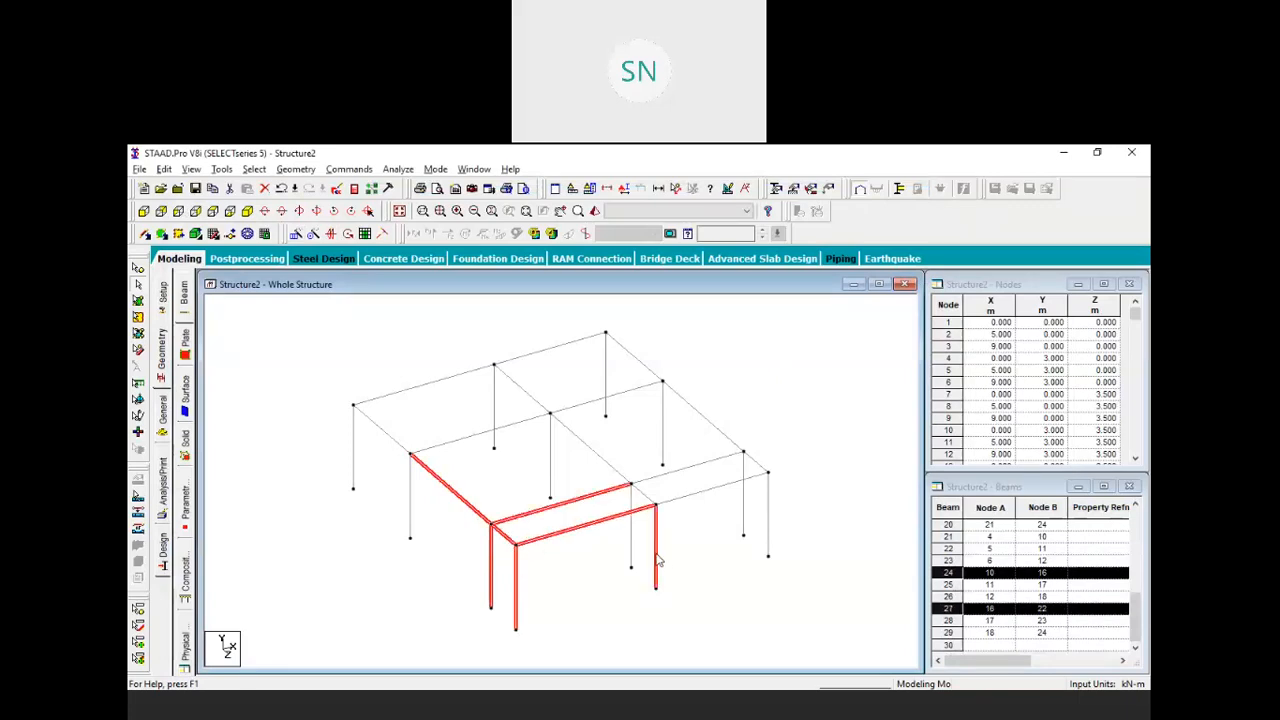
left_click(768, 516, "ctrl")
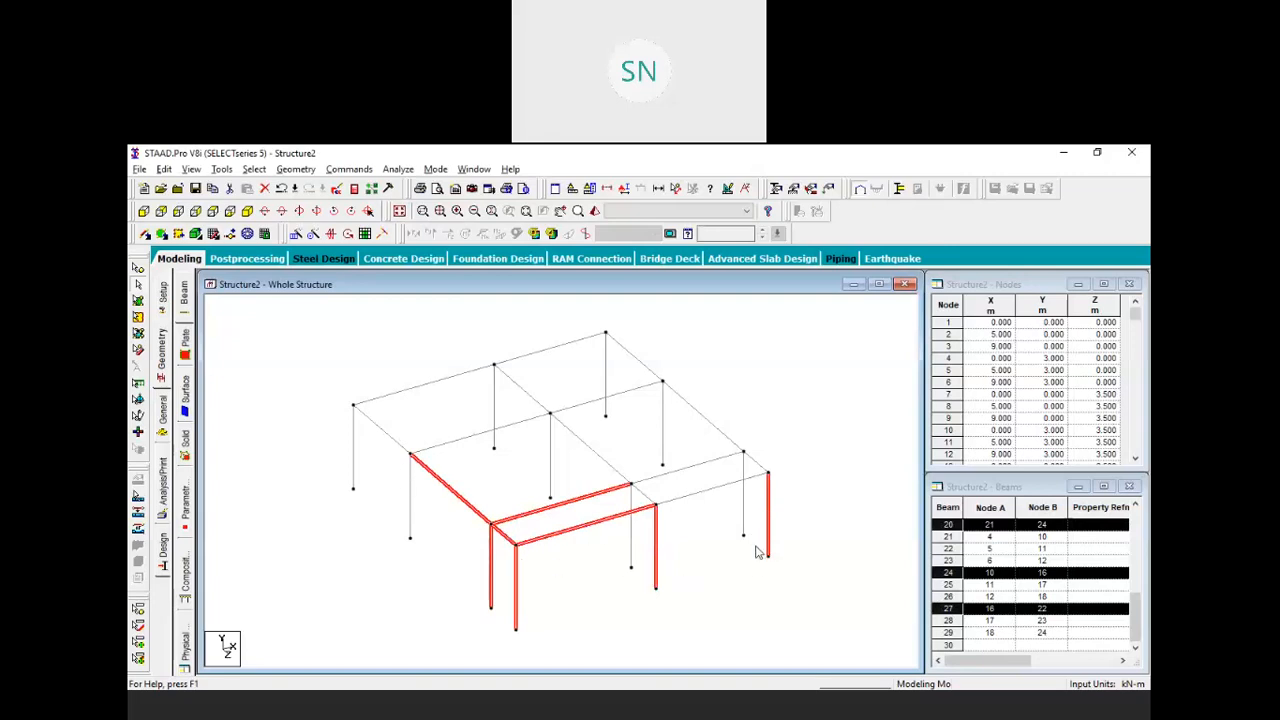
key("Delete")
left_click(688, 458)
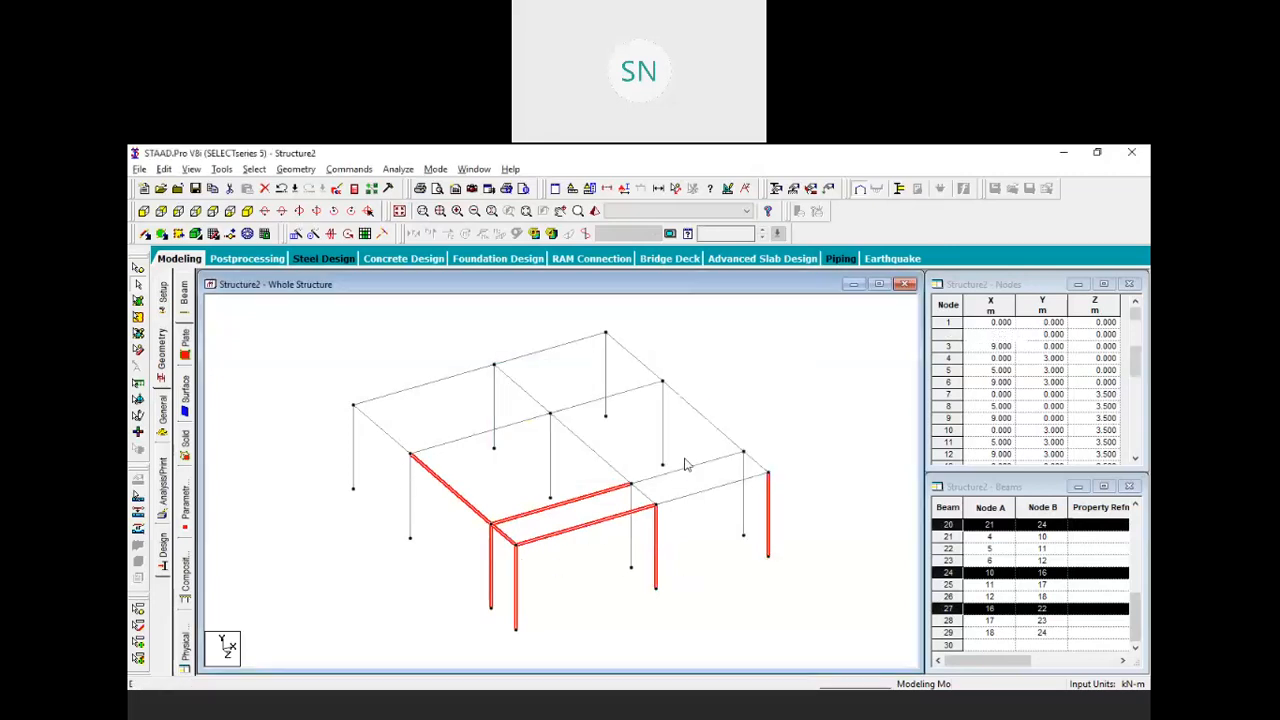
left_click(680, 457)
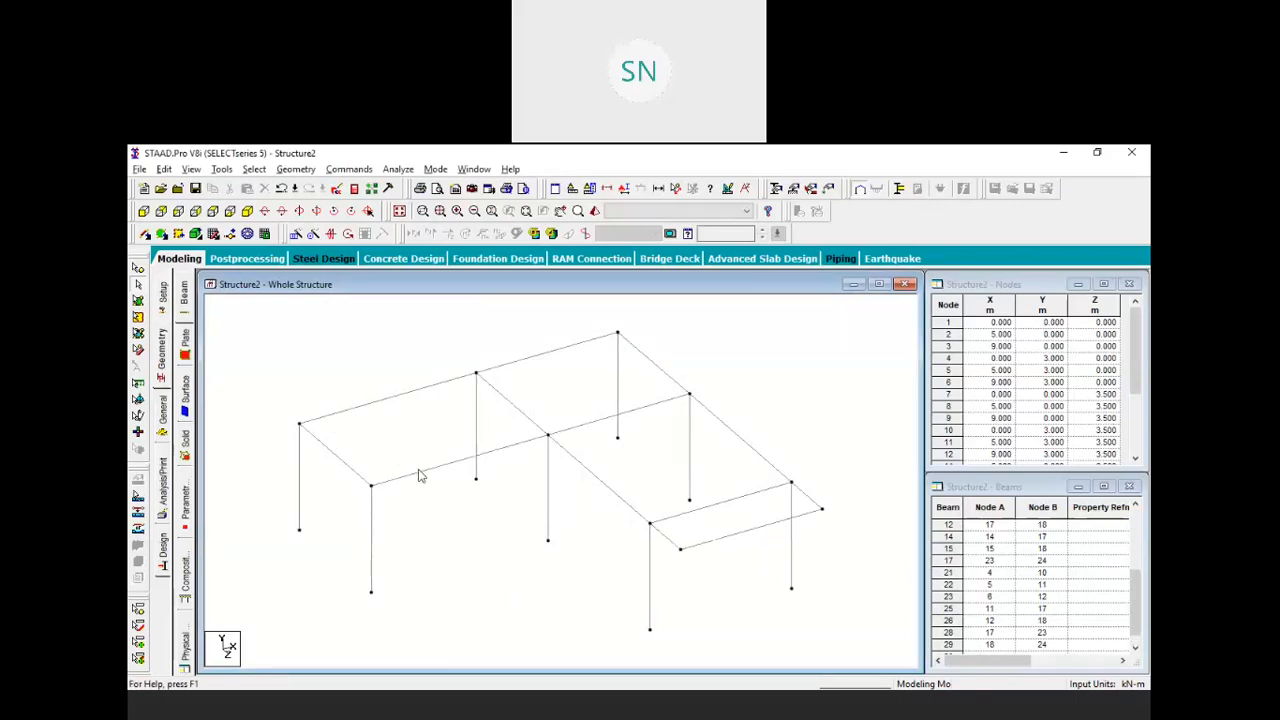
Copy the 3.5 m roof beam at the frame's X = 0 edge and paste it offset 1.5 m in X
left_click(335, 457)
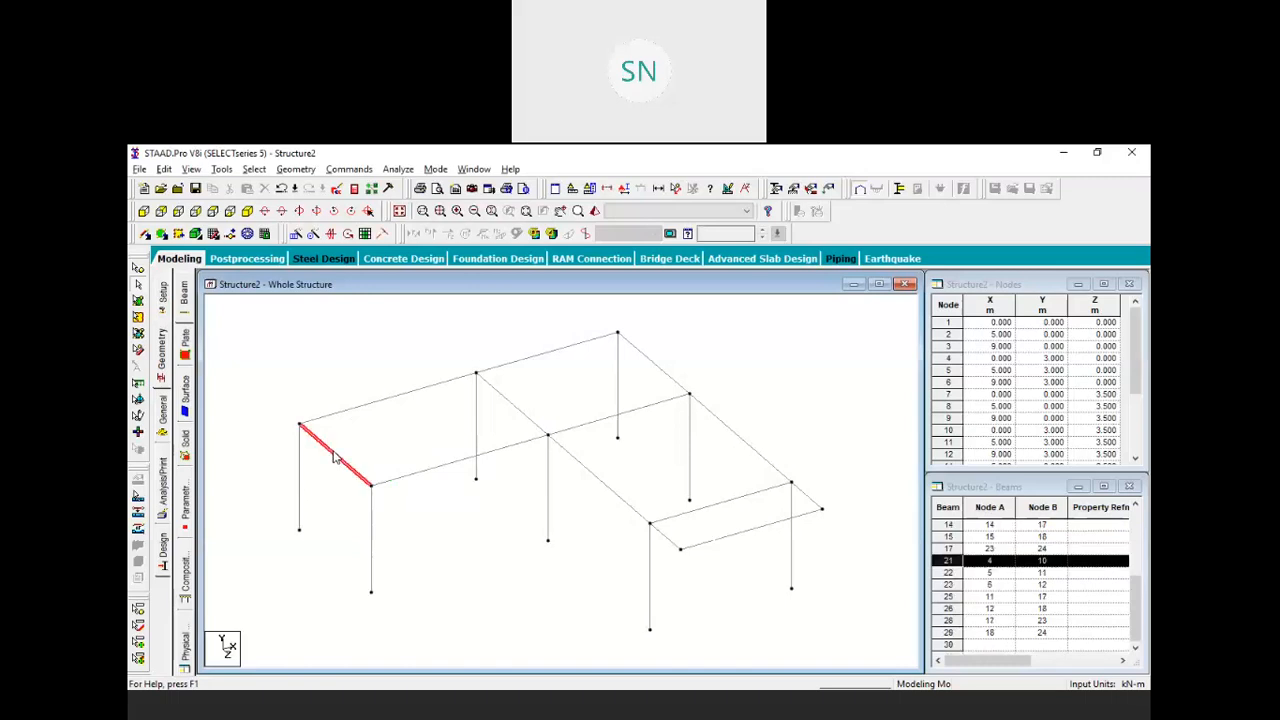
right_click(352, 446)
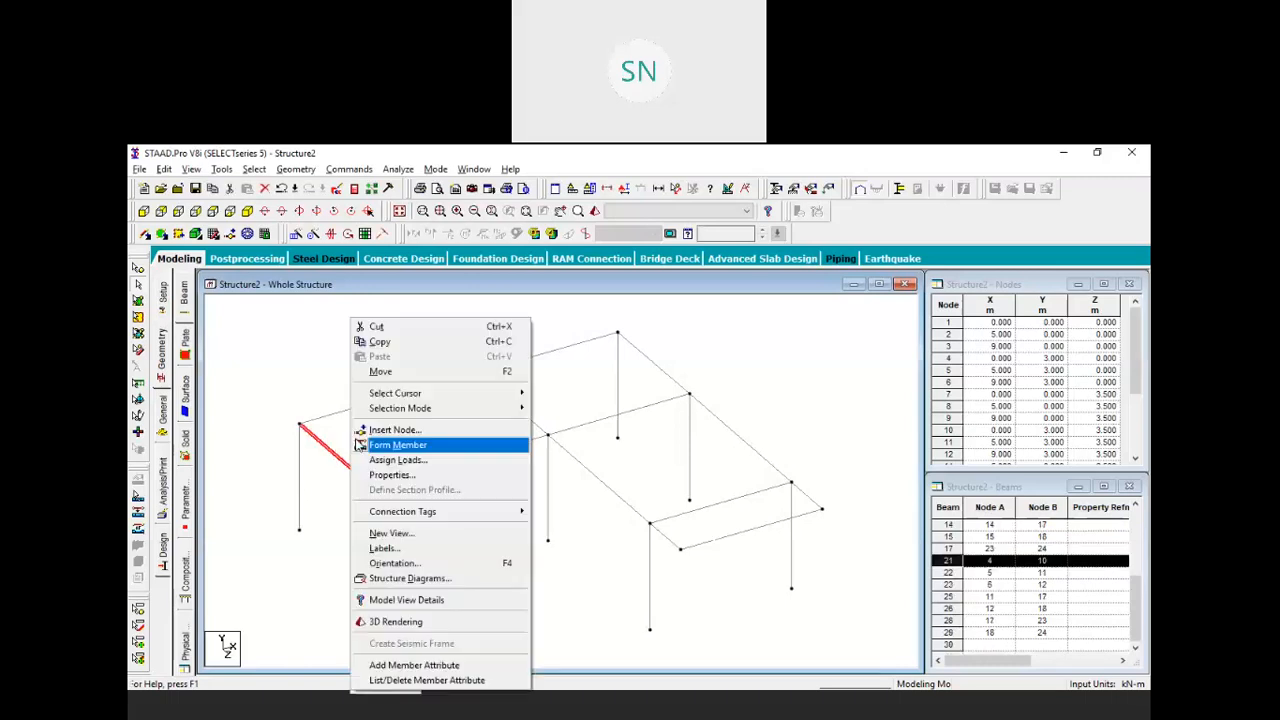
left_click(398, 342)
right_click(366, 331)
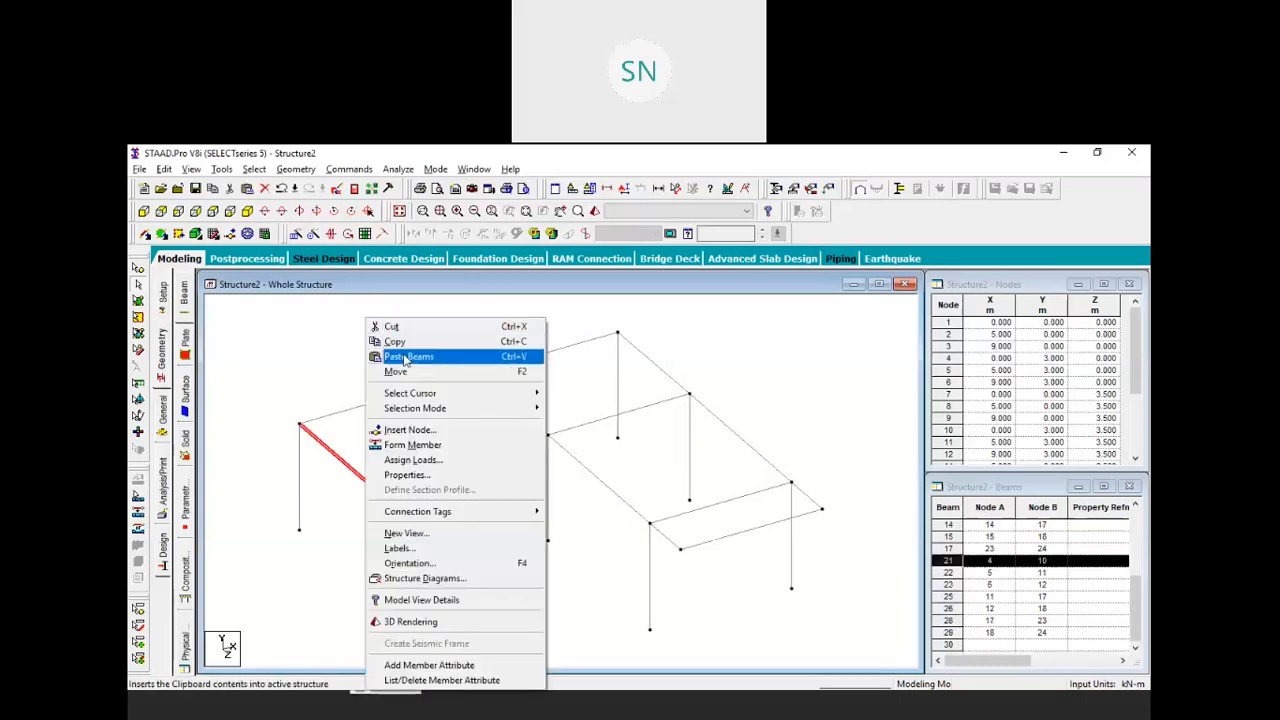
left_click(405, 357)
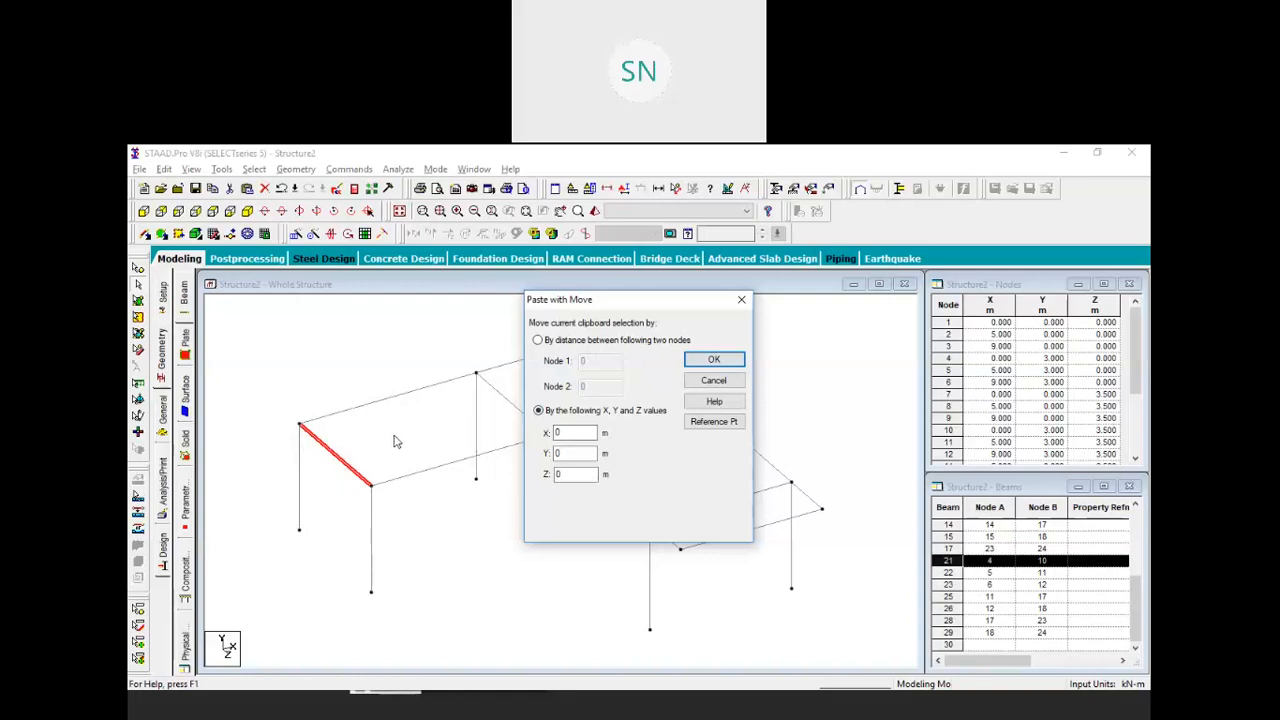
double_click(566, 432)
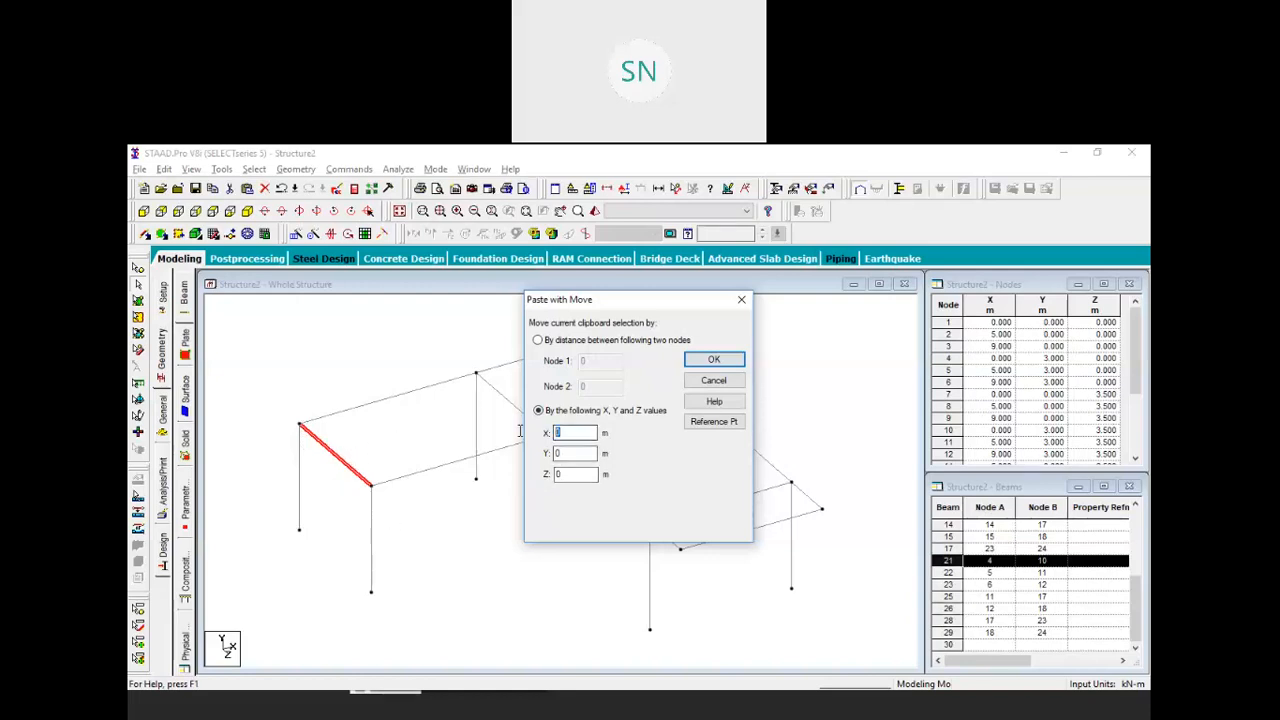
type("1.5")
left_click(701, 362)
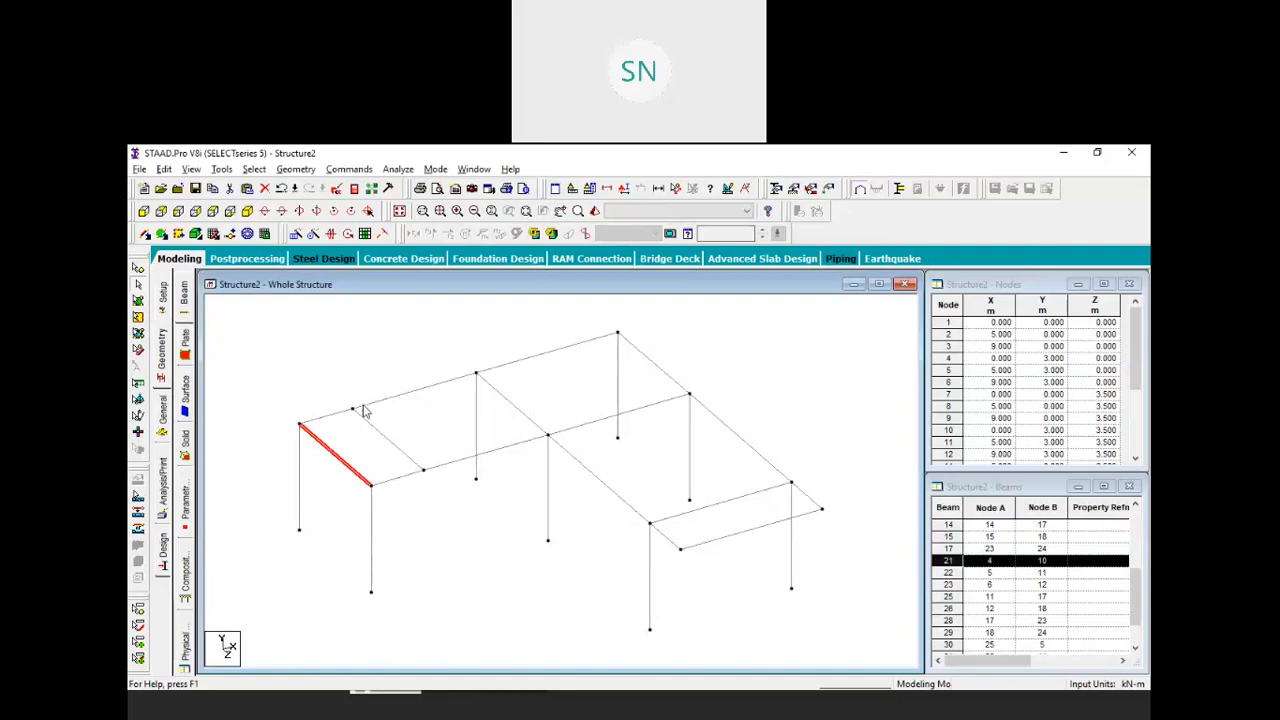
scroll(500, 466, "down", 1)
scroll(594, 569, "down", 3)
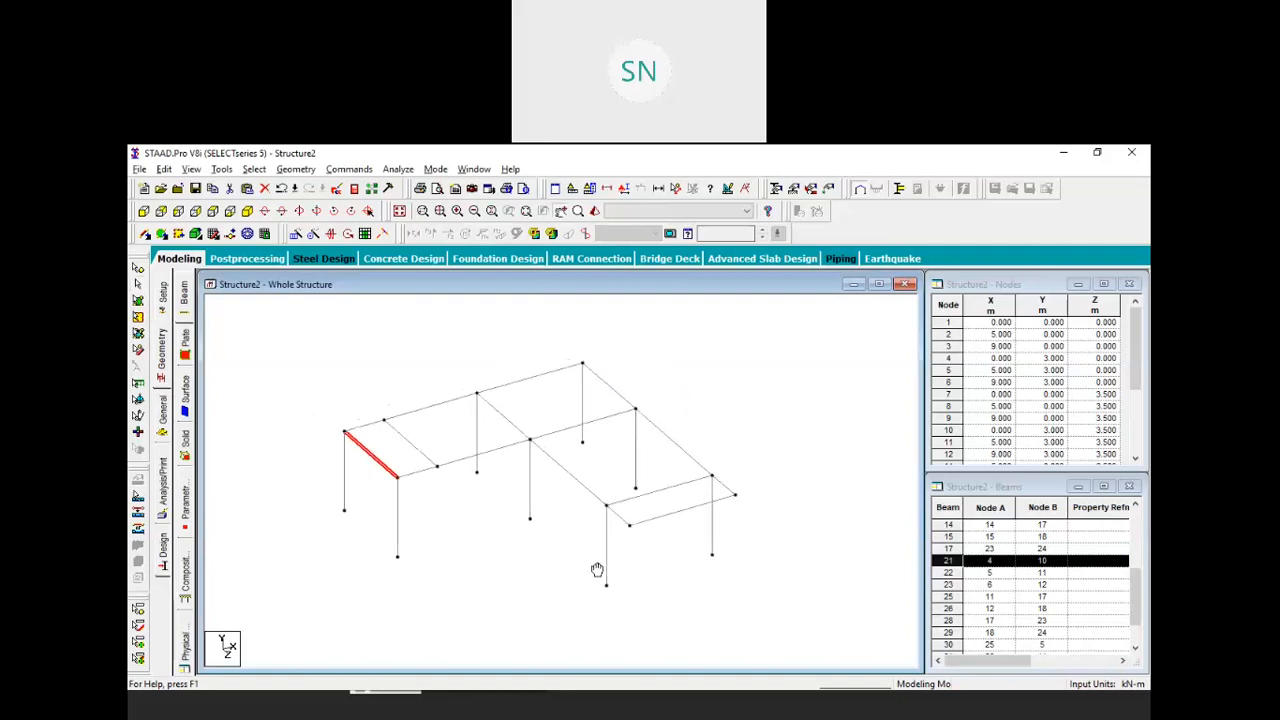
scroll(588, 570, "down", 1)
left_click(588, 570)
scroll(640, 577, "down", 1)
left_click(1010, 487)
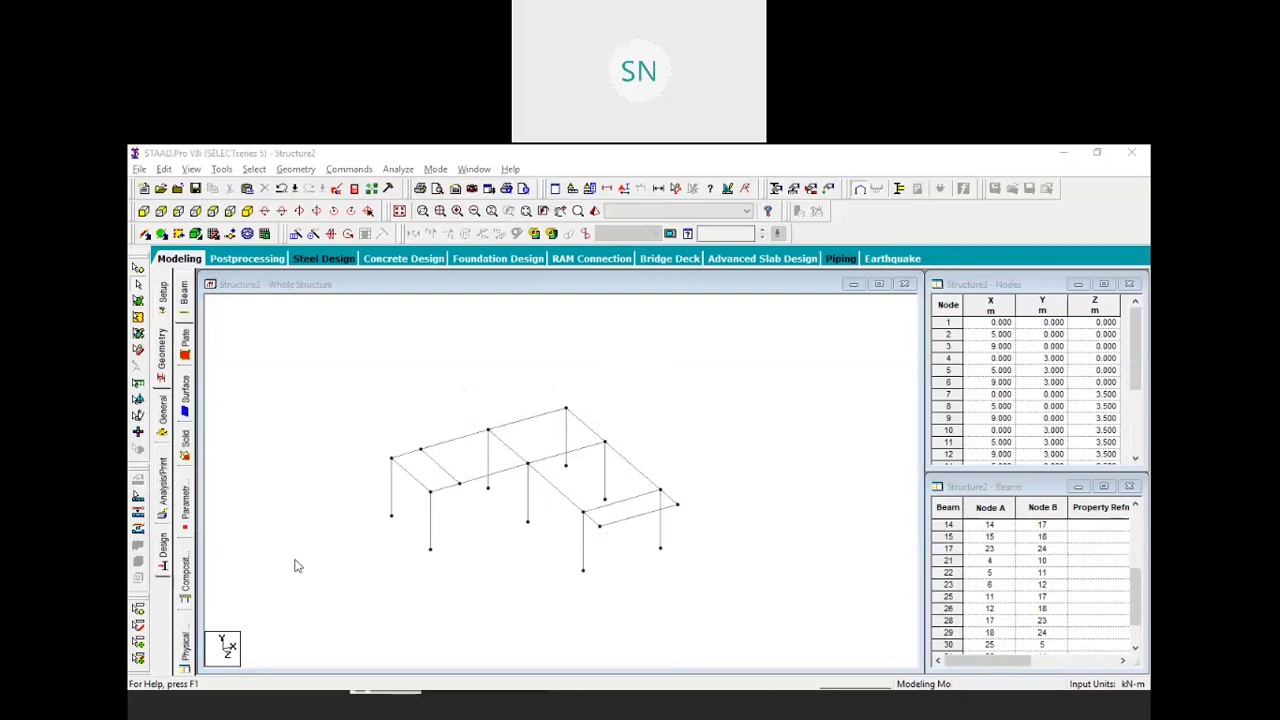
left_click(496, 545)
scroll(506, 523, "up", 3)
middle_click_drag(569, 496, 576, 507)
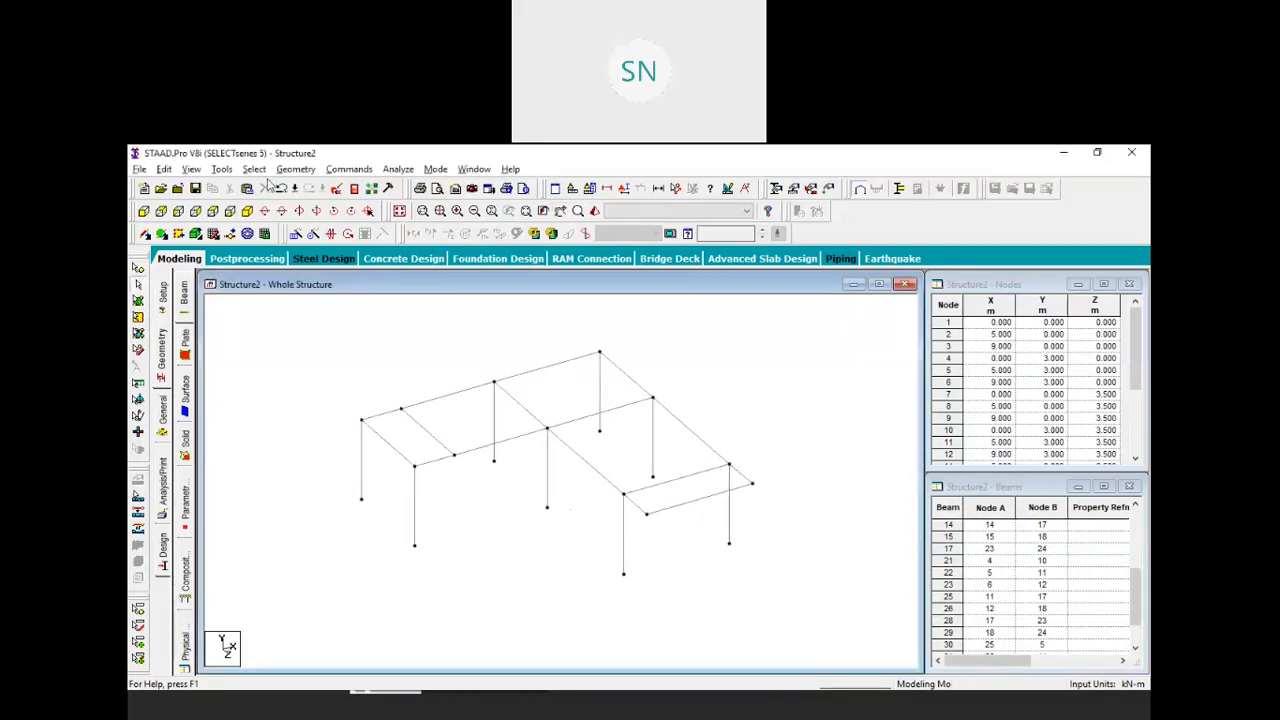
Try to renumber the structure's nodes, agreeing to proceed with the irreversible operation
left_click(289, 172)
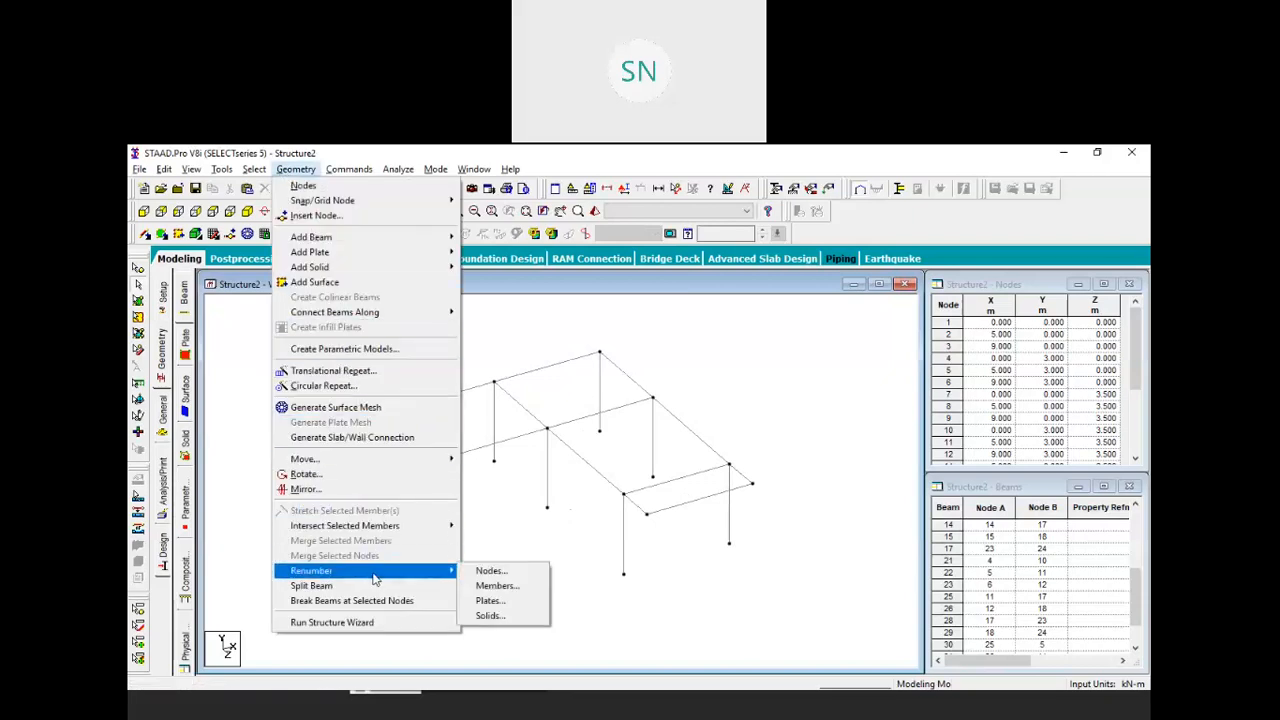
mouse_move(452, 572)
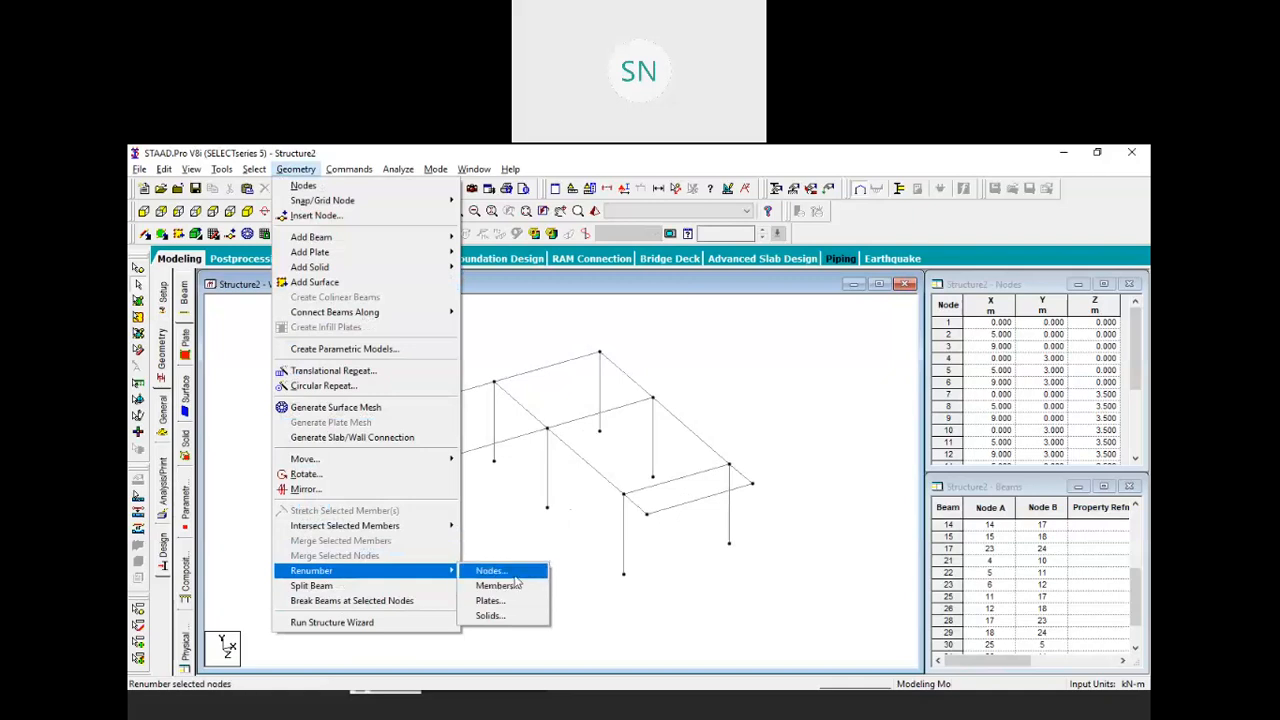
left_click(515, 575)
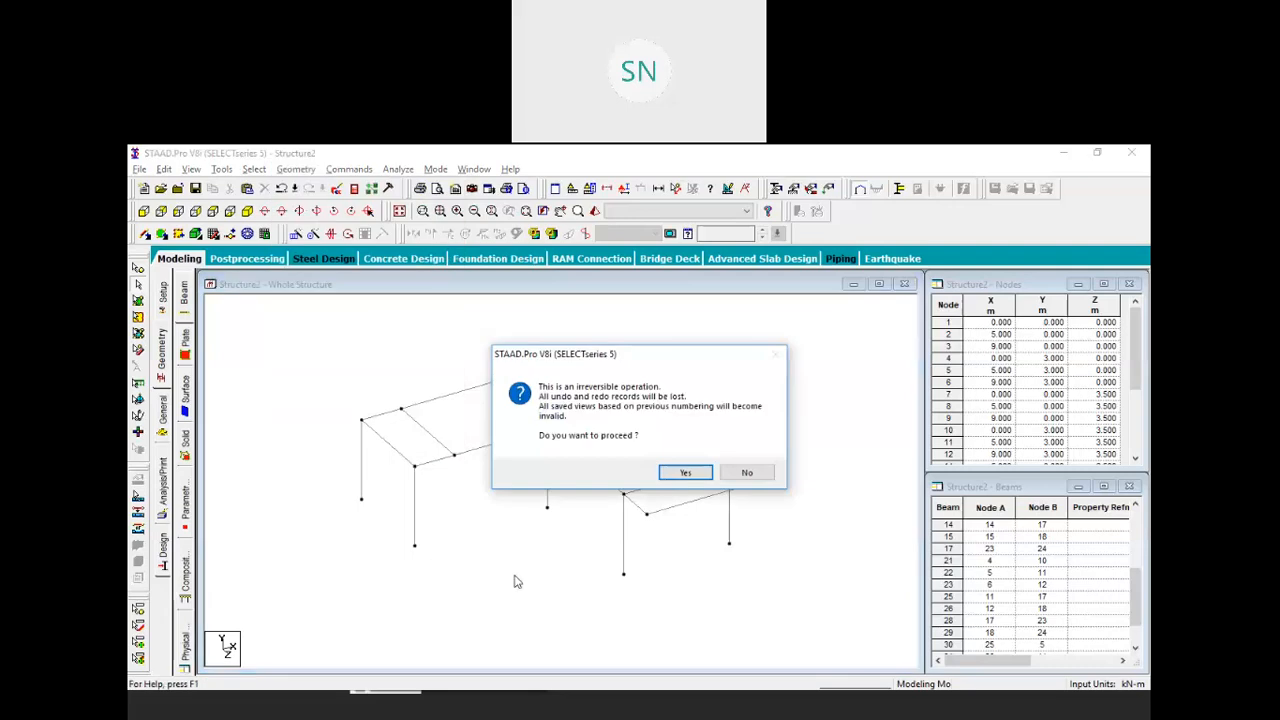
left_click(686, 472)
left_click(745, 455)
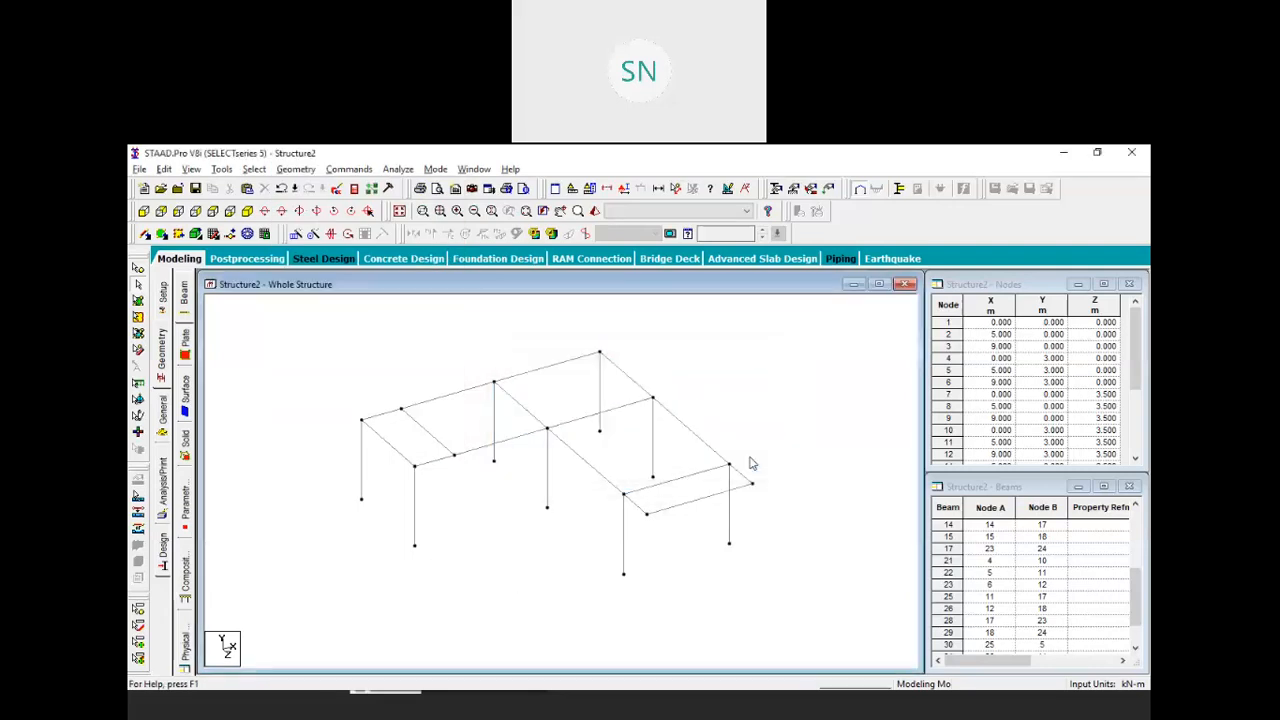
Renumber all of the frame's nodes starting from 1, sorted by joint number in ascending order
left_click(138, 269)
left_click_drag(867, 304, 322, 588)
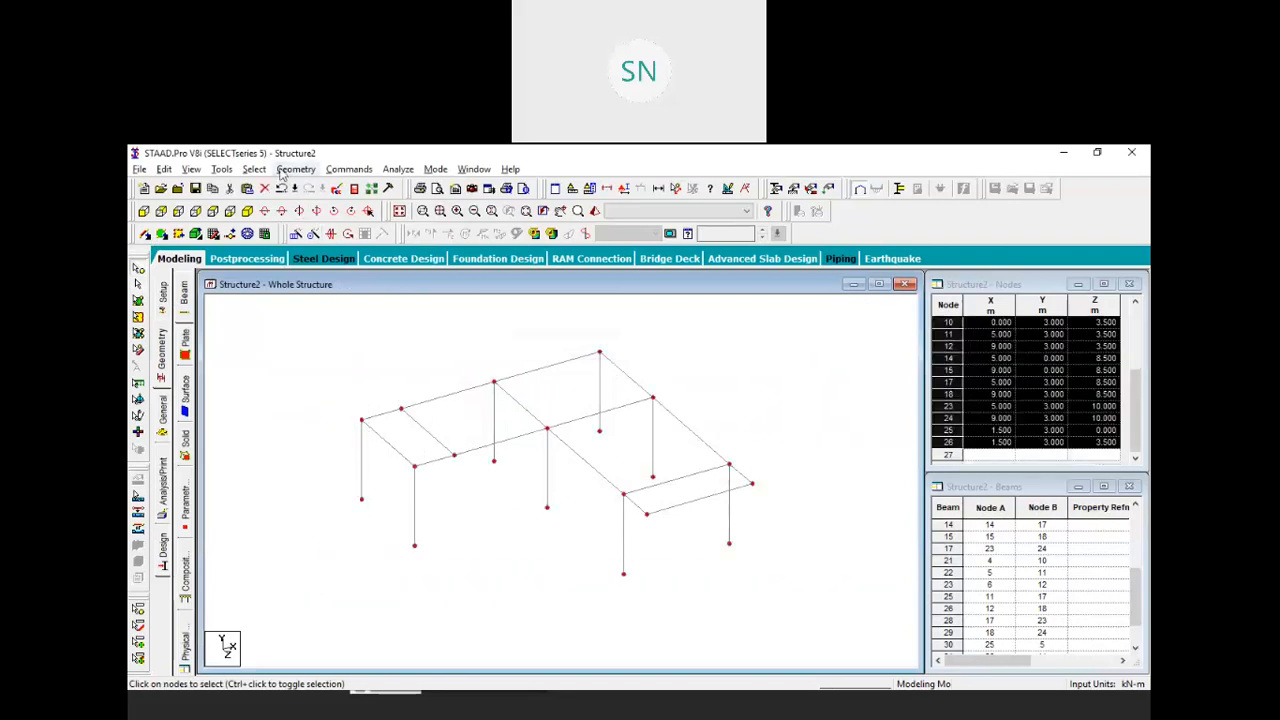
left_click(295, 169)
mouse_move(400, 578)
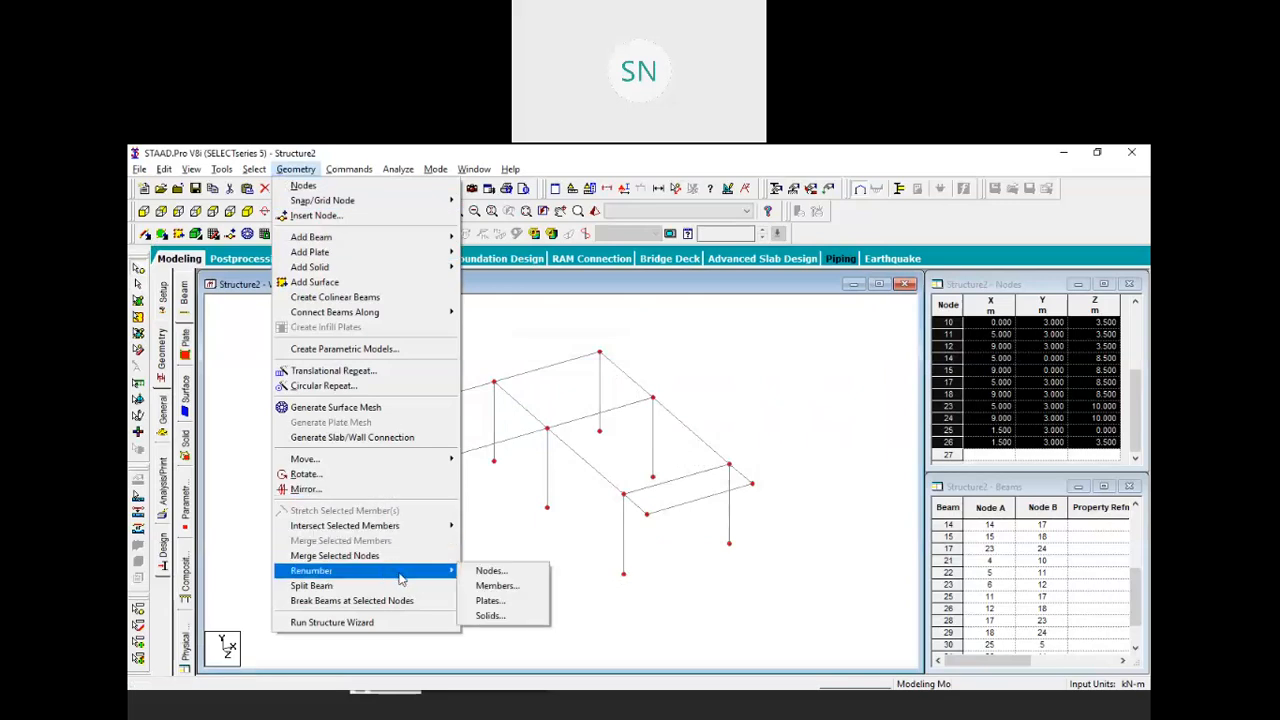
left_click(487, 571)
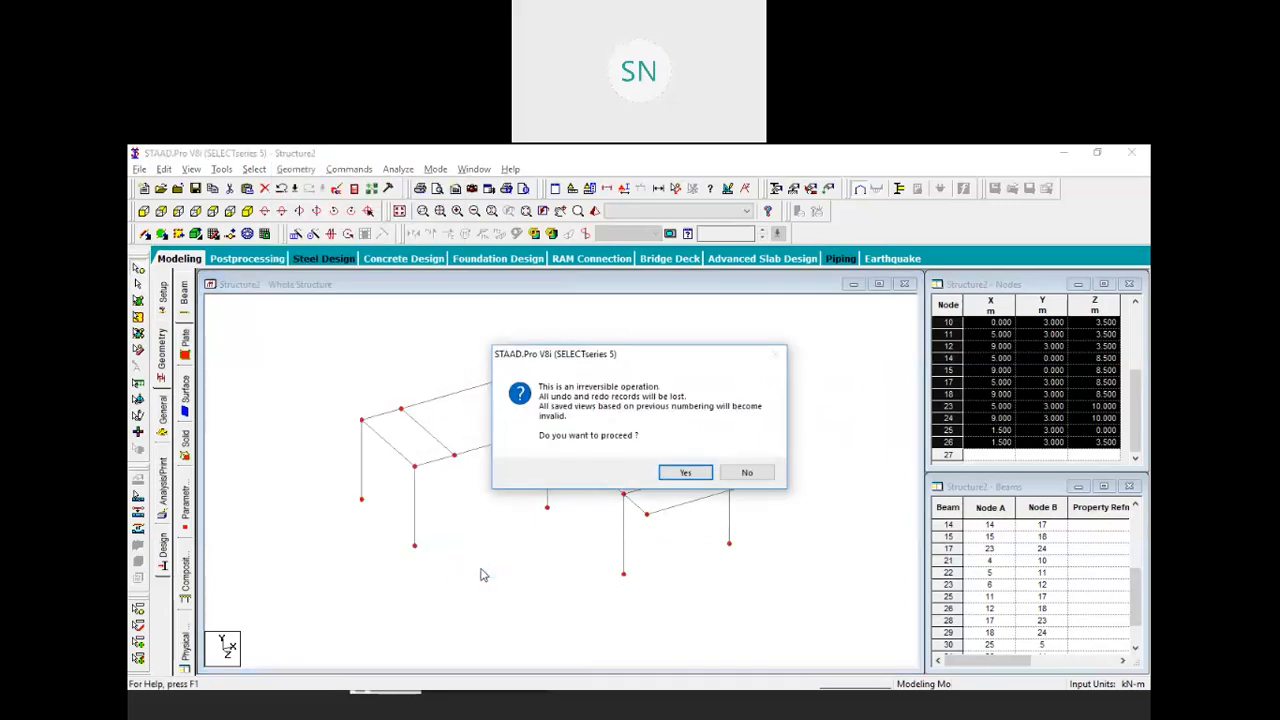
left_click(685, 473)
left_click(488, 404)
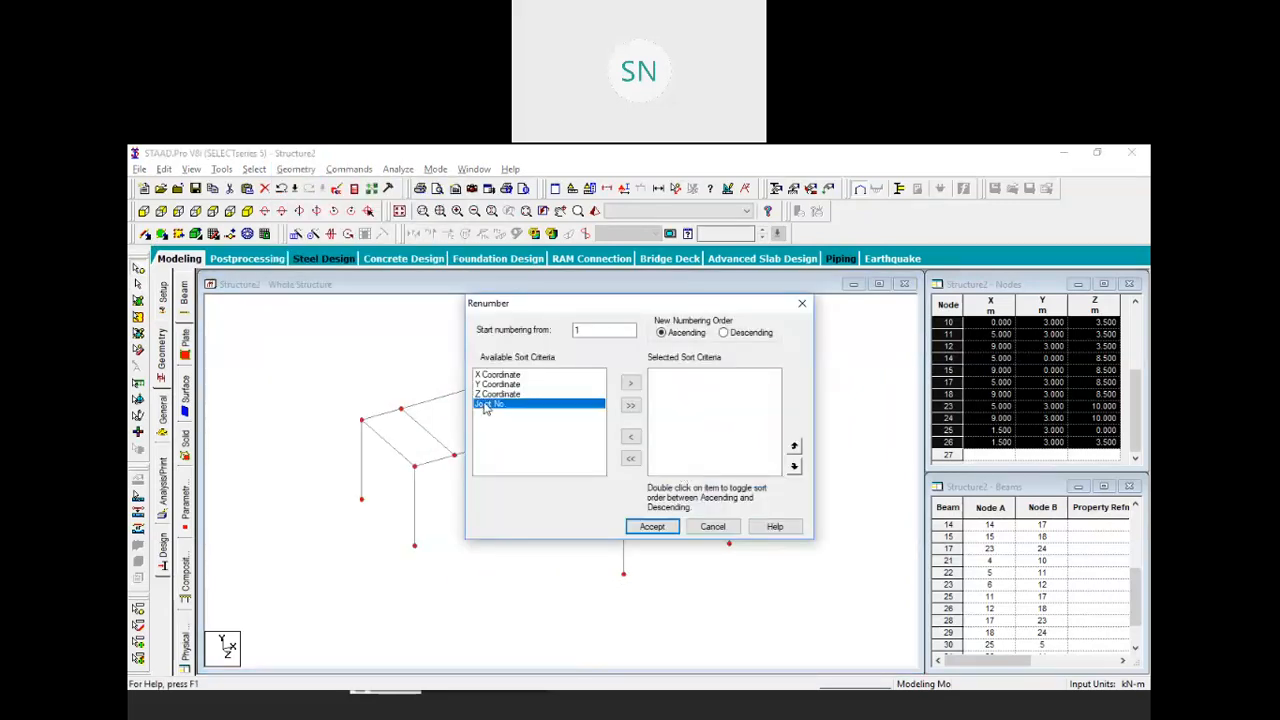
left_click(631, 384)
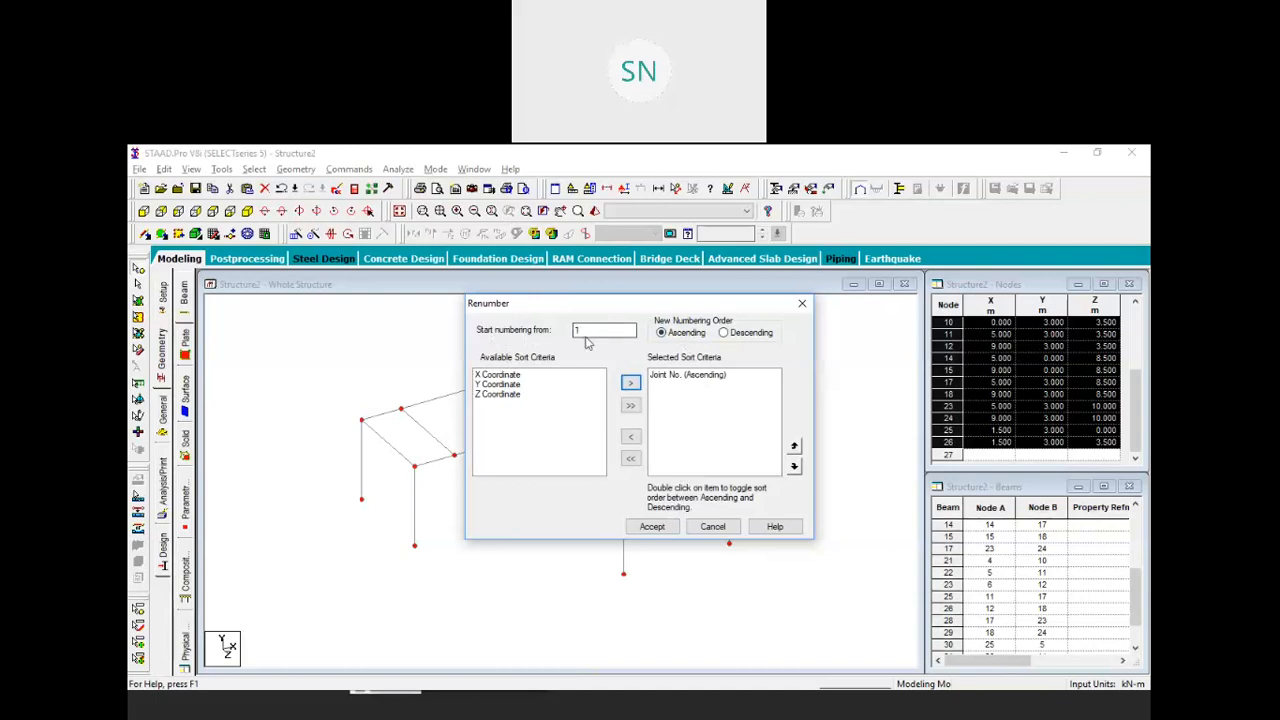
left_click(655, 527)
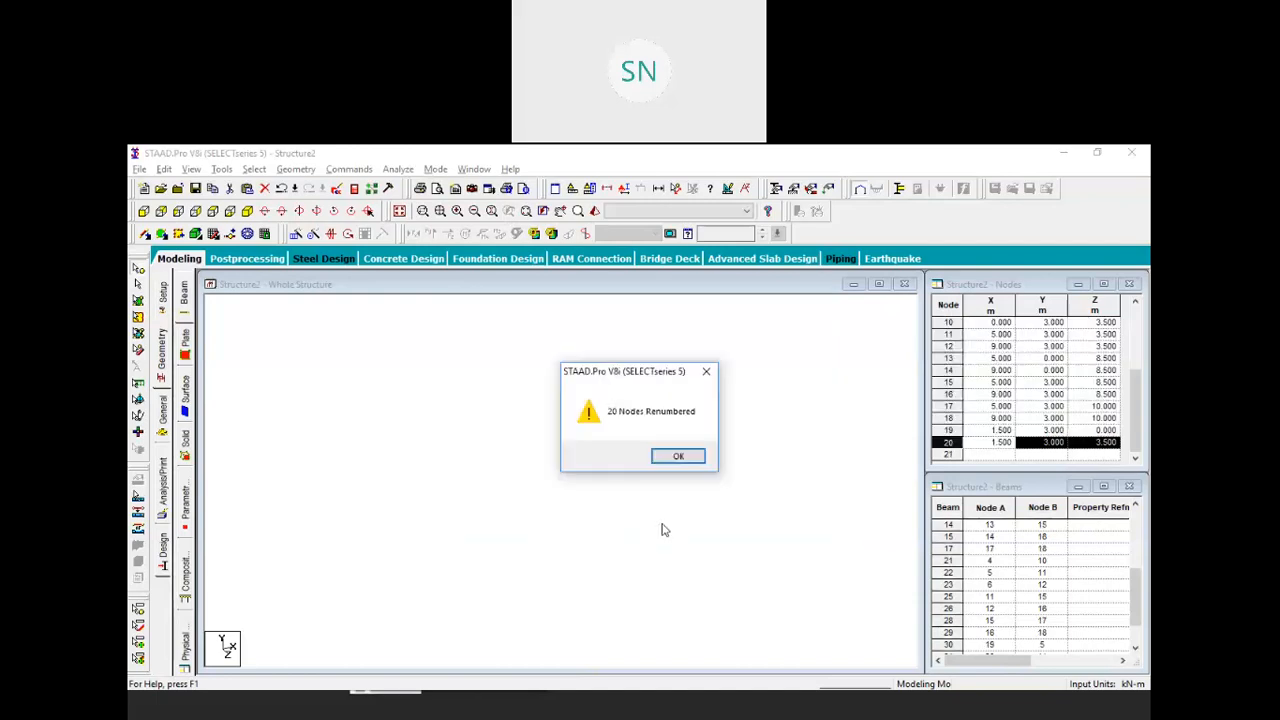
left_click(684, 457)
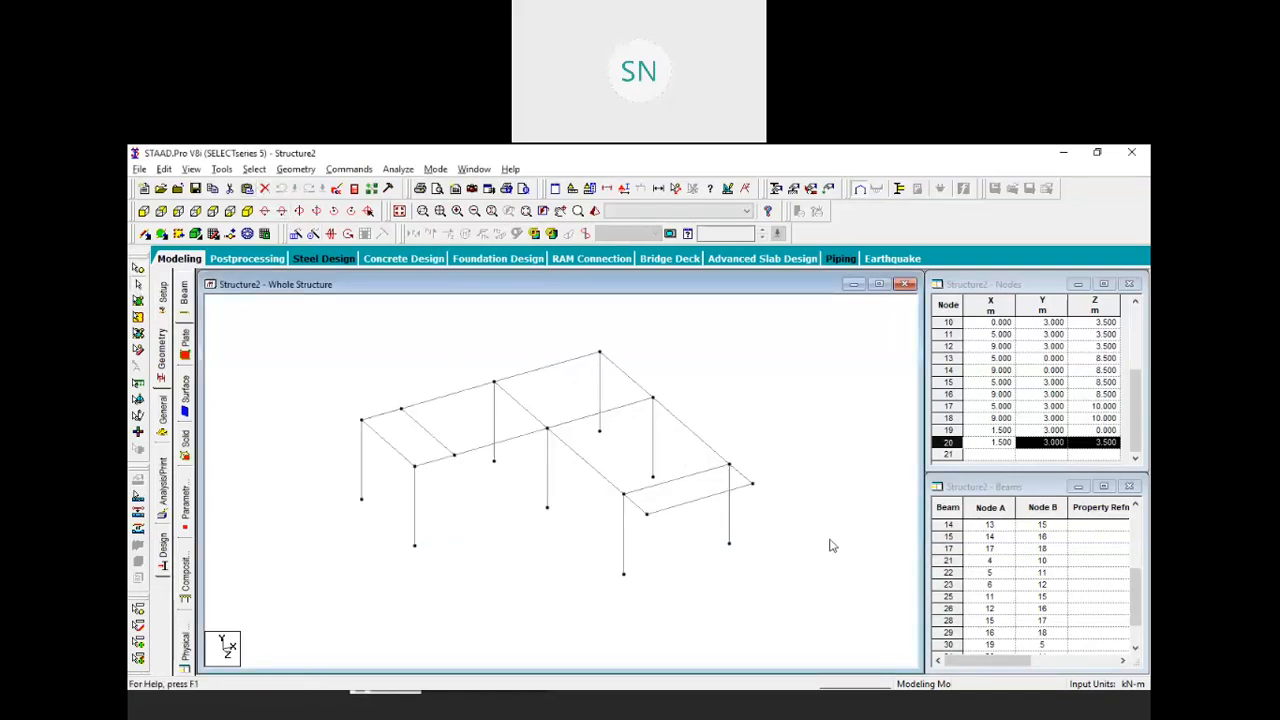
Renumber all of the frame's members starting from 1, sorted by member number in ascending order
left_click_drag(816, 611, 266, 326)
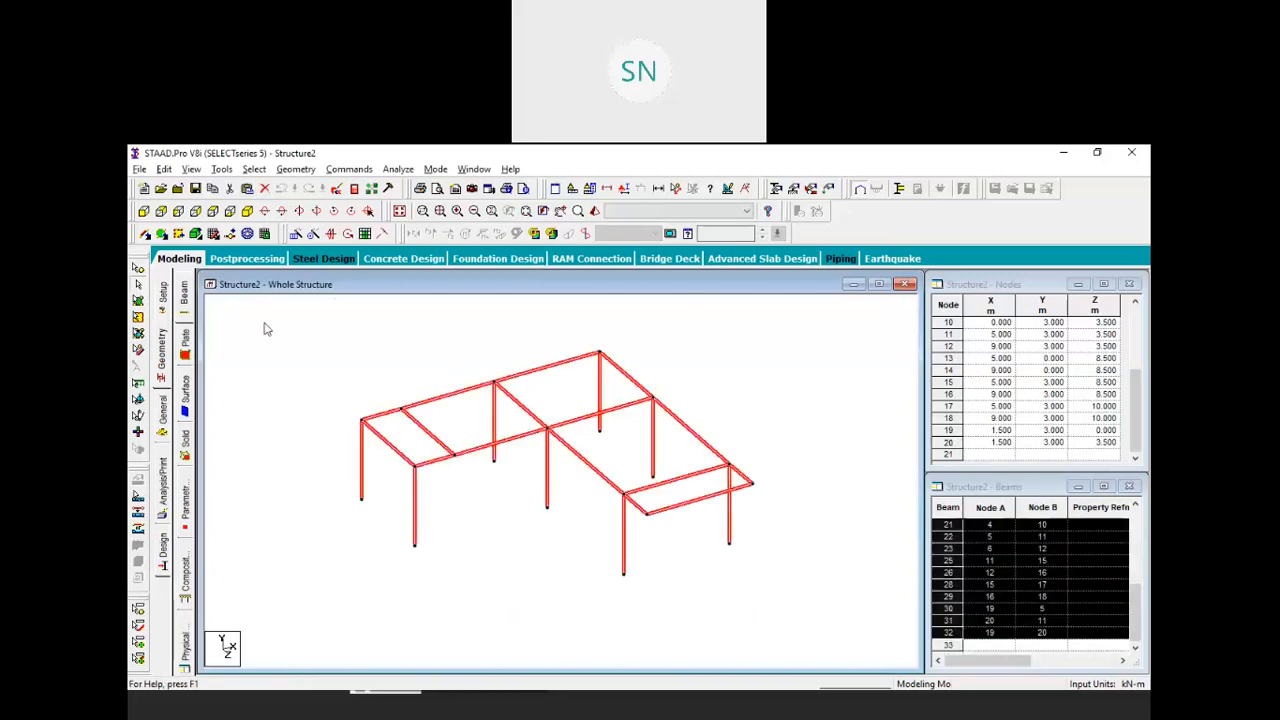
left_click(296, 170)
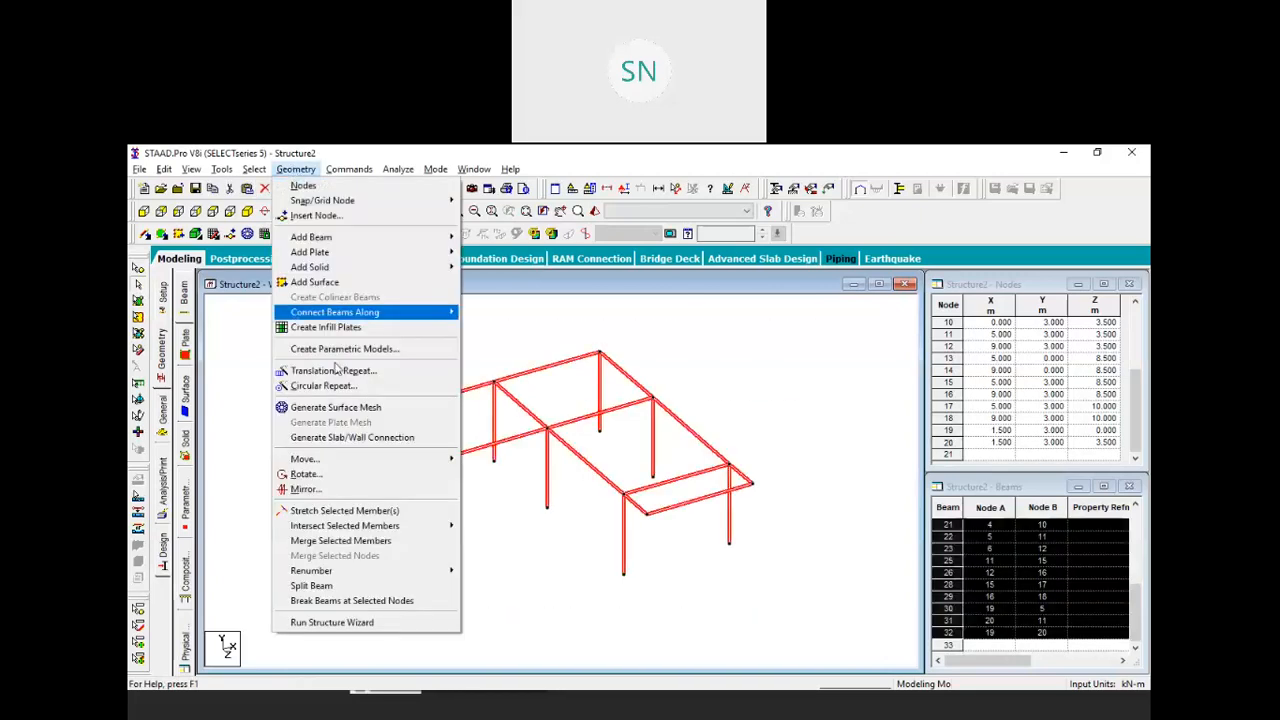
mouse_move(410, 573)
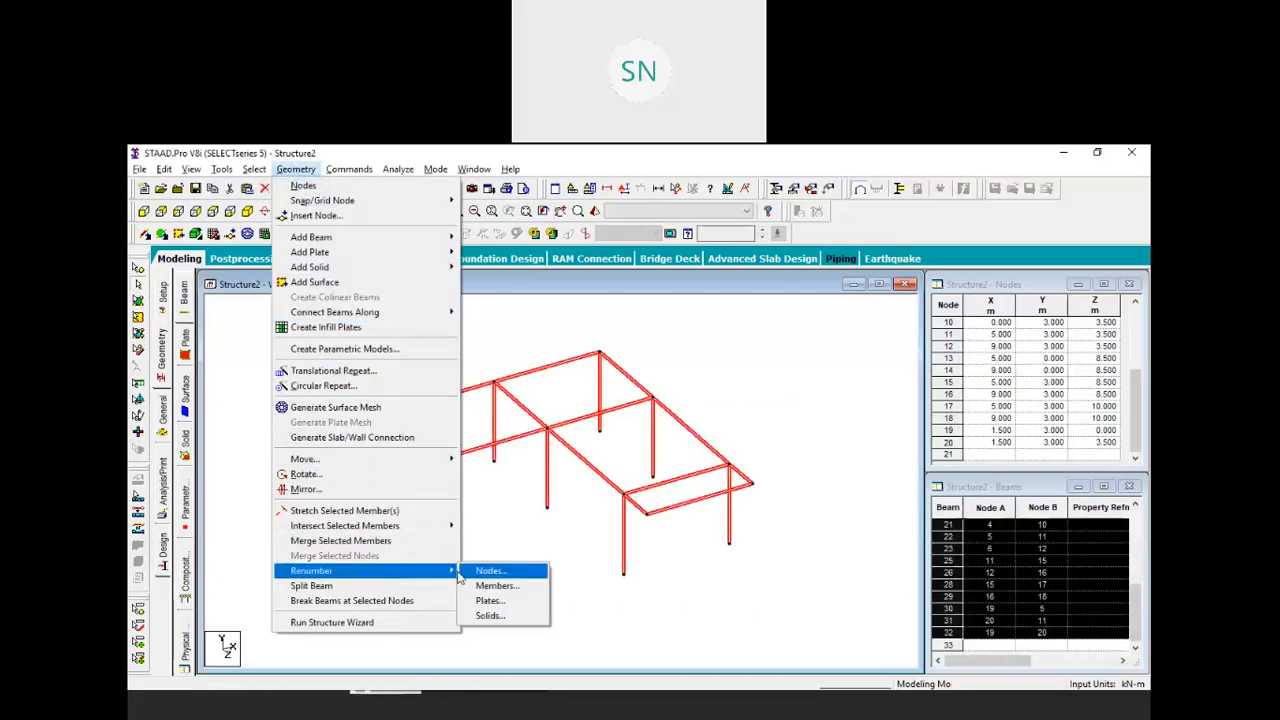
left_click(502, 588)
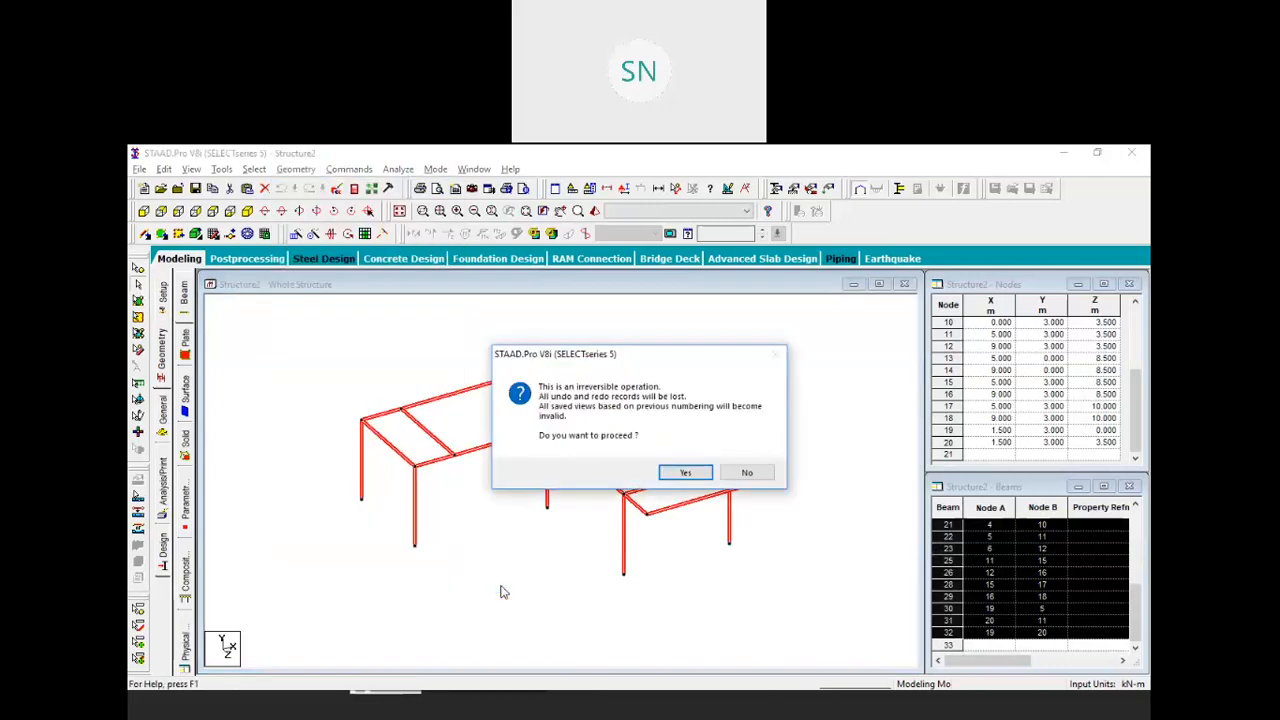
left_click(690, 474)
left_click(490, 404)
left_click(630, 383)
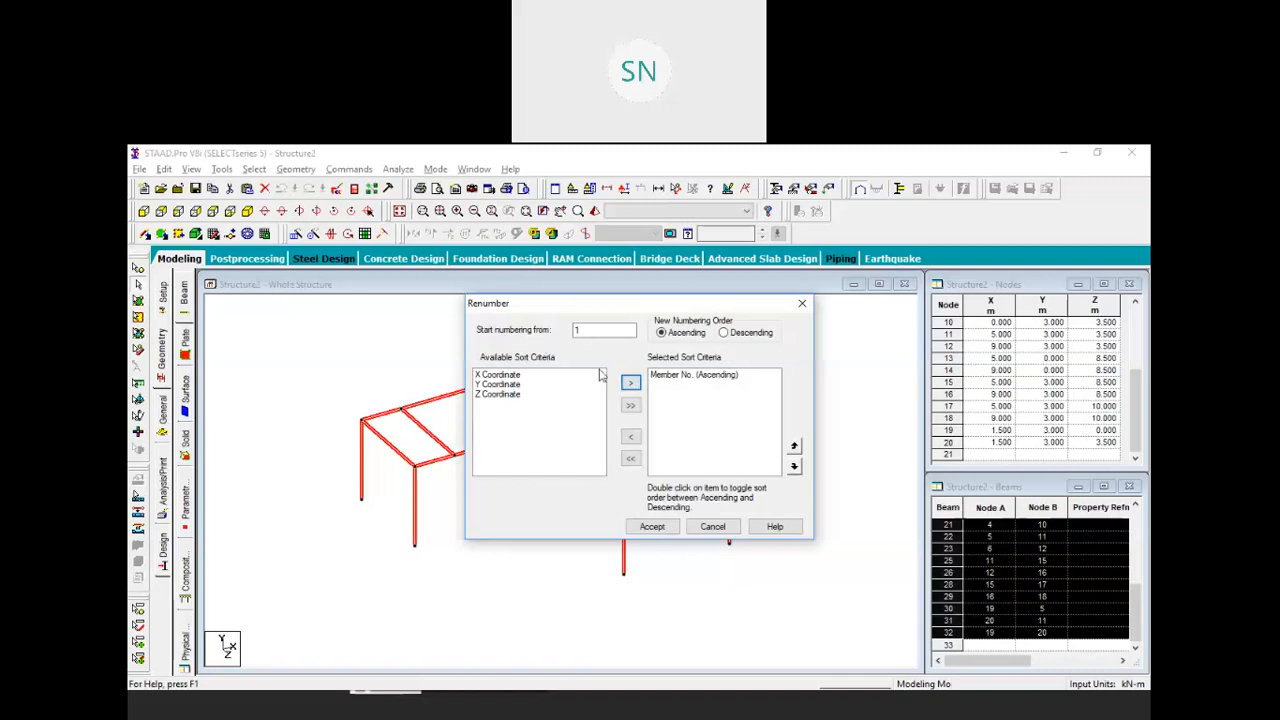
left_click(652, 527)
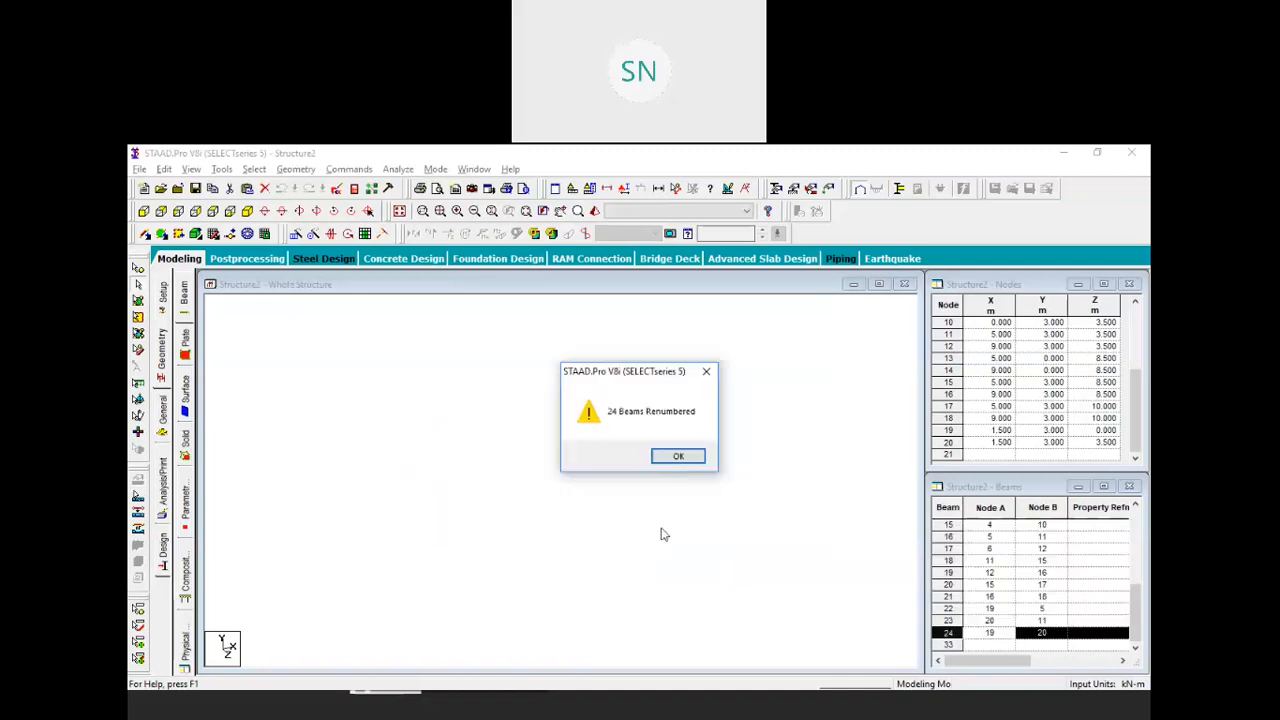
left_click(670, 460)
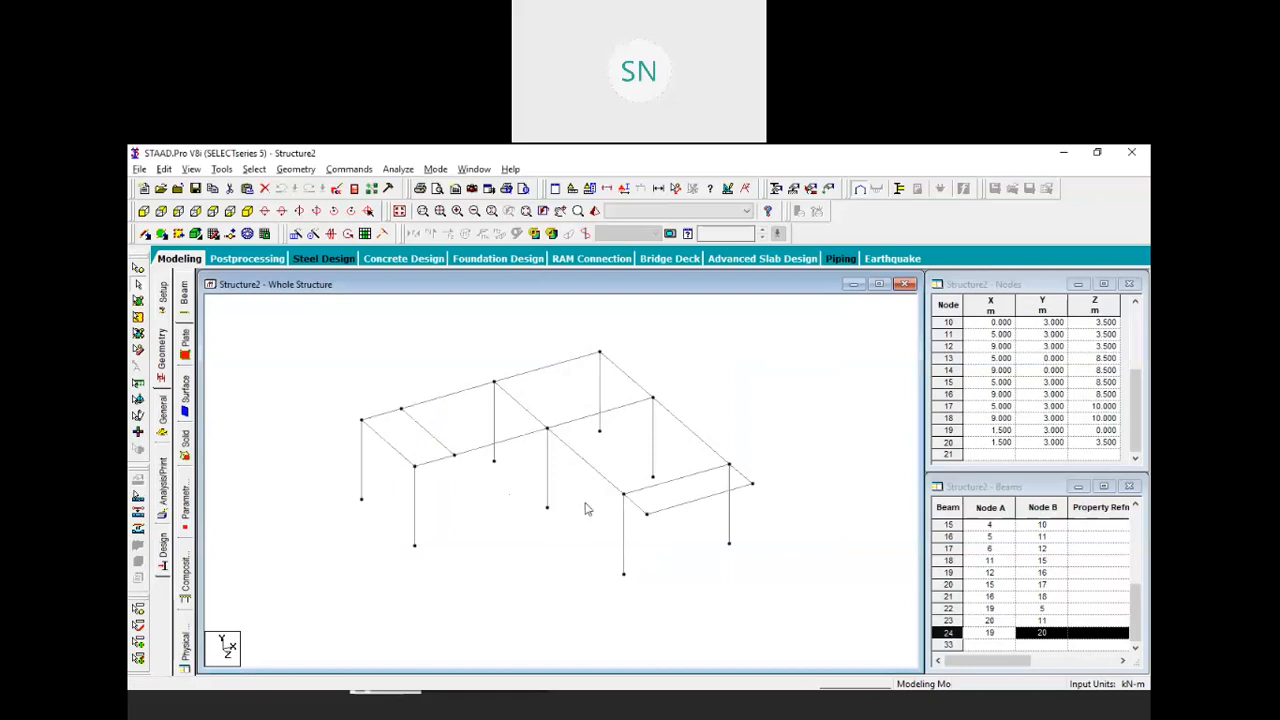
Repeat the whole frame upward with Translational Repeat along global Y, using 3 steps at a 3 m spacing, and clear the selection
scroll(520, 530, "down", 3)
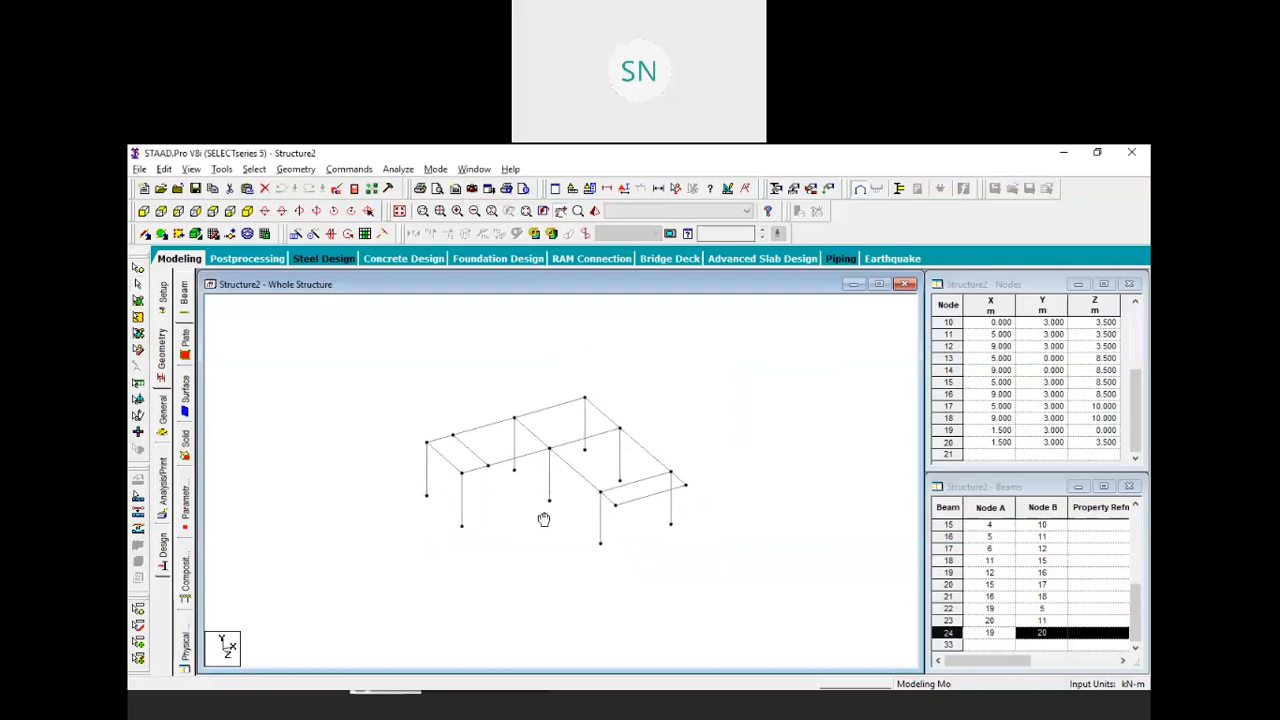
middle_click_drag(531, 512, 537, 538)
scroll(536, 535, "down", 3)
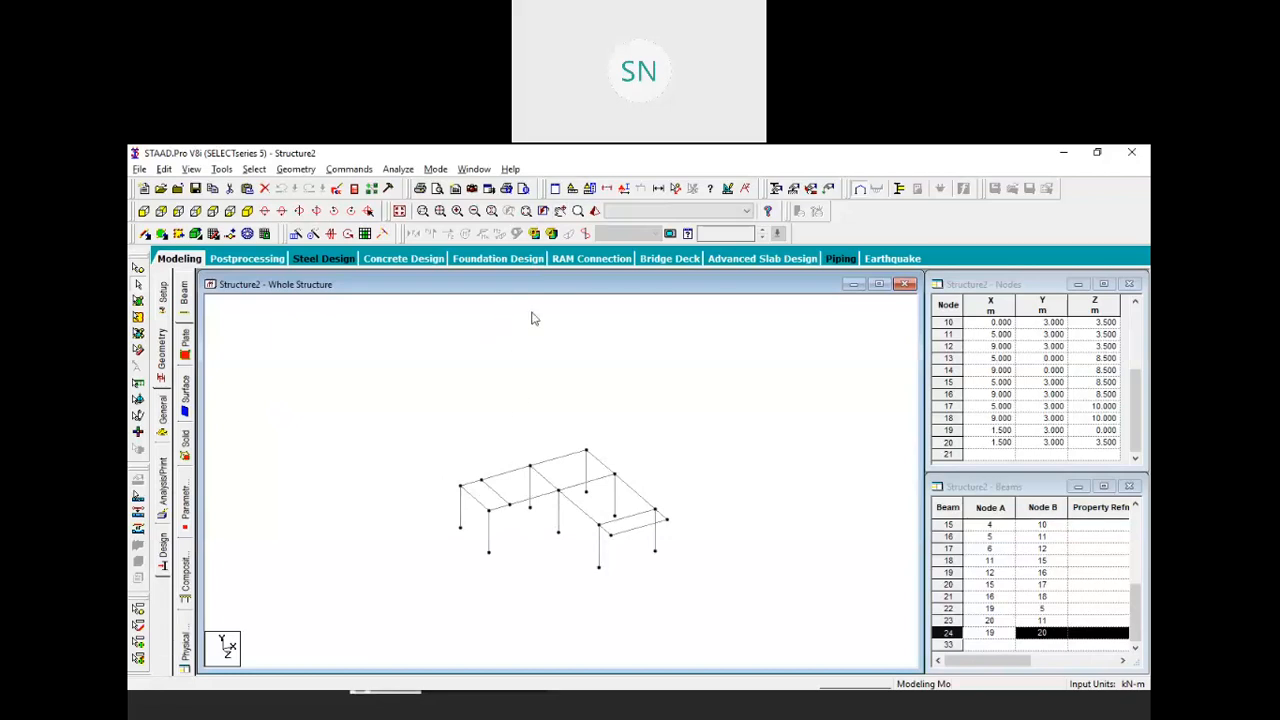
left_click_drag(724, 603, 443, 397)
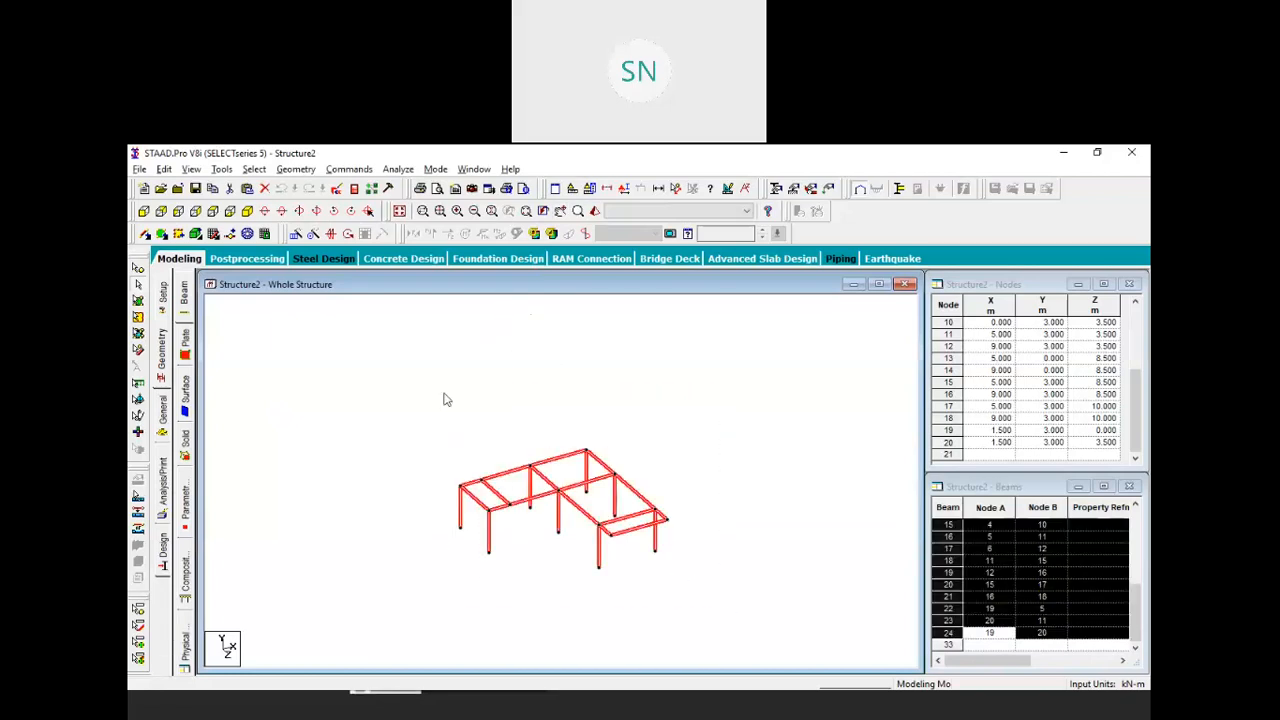
left_click(295, 233)
left_click(486, 492)
left_click(678, 477)
left_click(678, 476)
left_click_drag(655, 497, 628, 495)
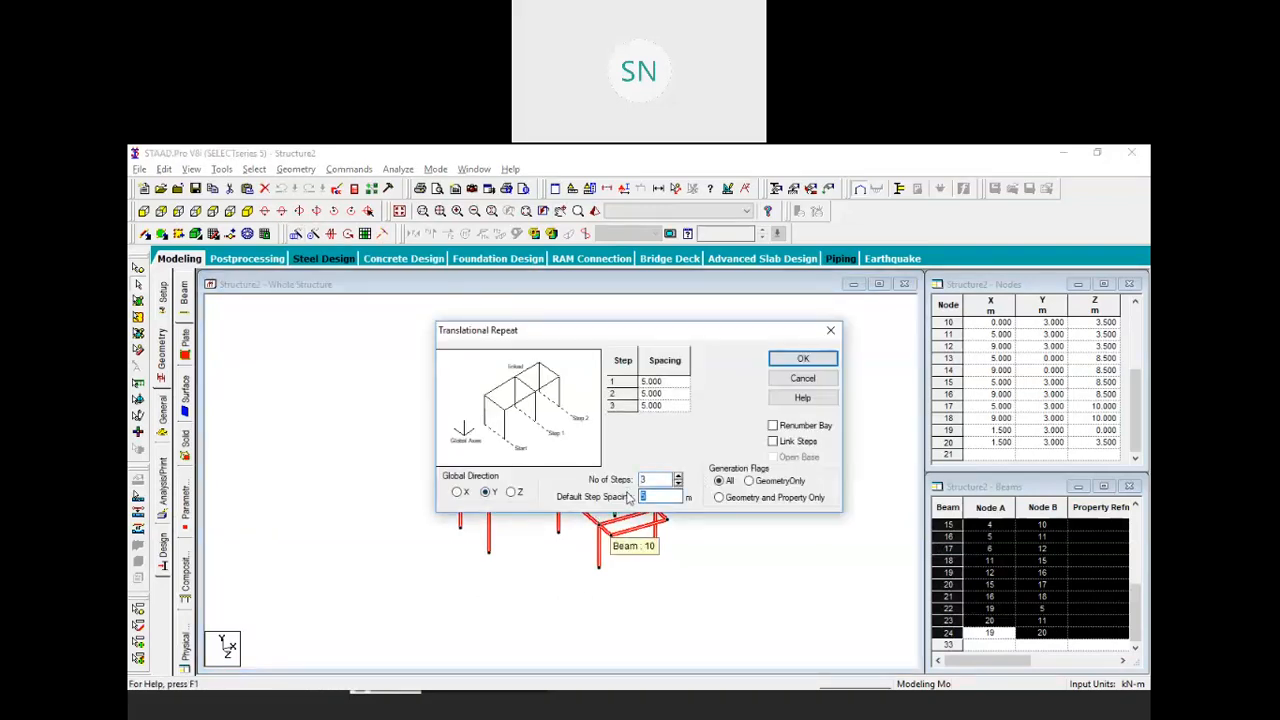
type("3")
left_click_drag(632, 333, 614, 258)
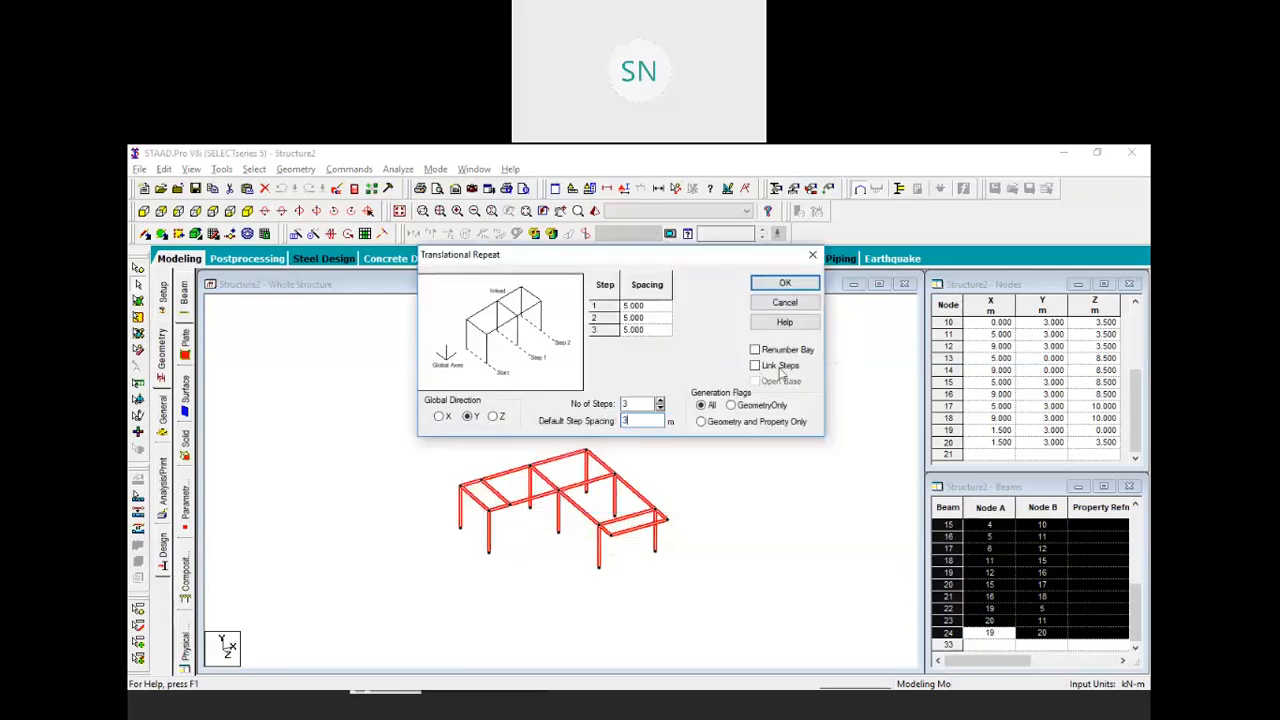
left_click(783, 285)
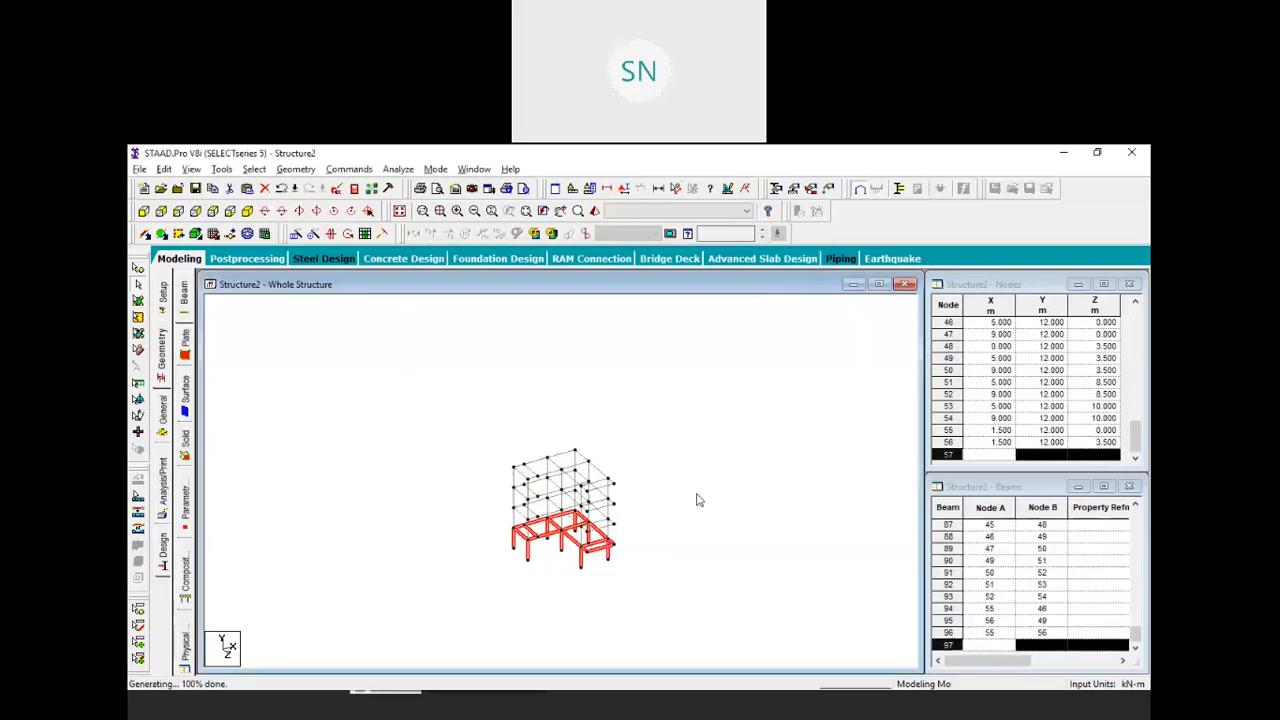
left_click(637, 533)
scroll(547, 563, "up", 2)
scroll(579, 581, "up", 2)
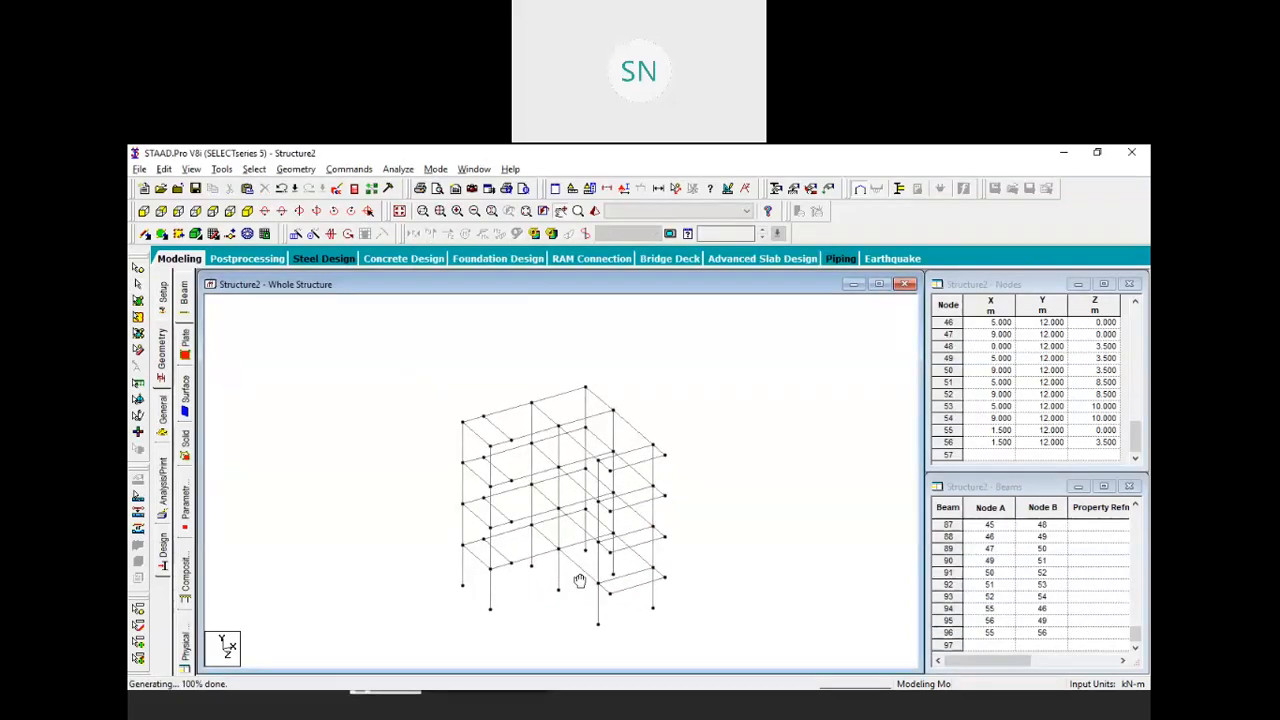
scroll(579, 581, "up", 1)
scroll(564, 560, "up", 1)
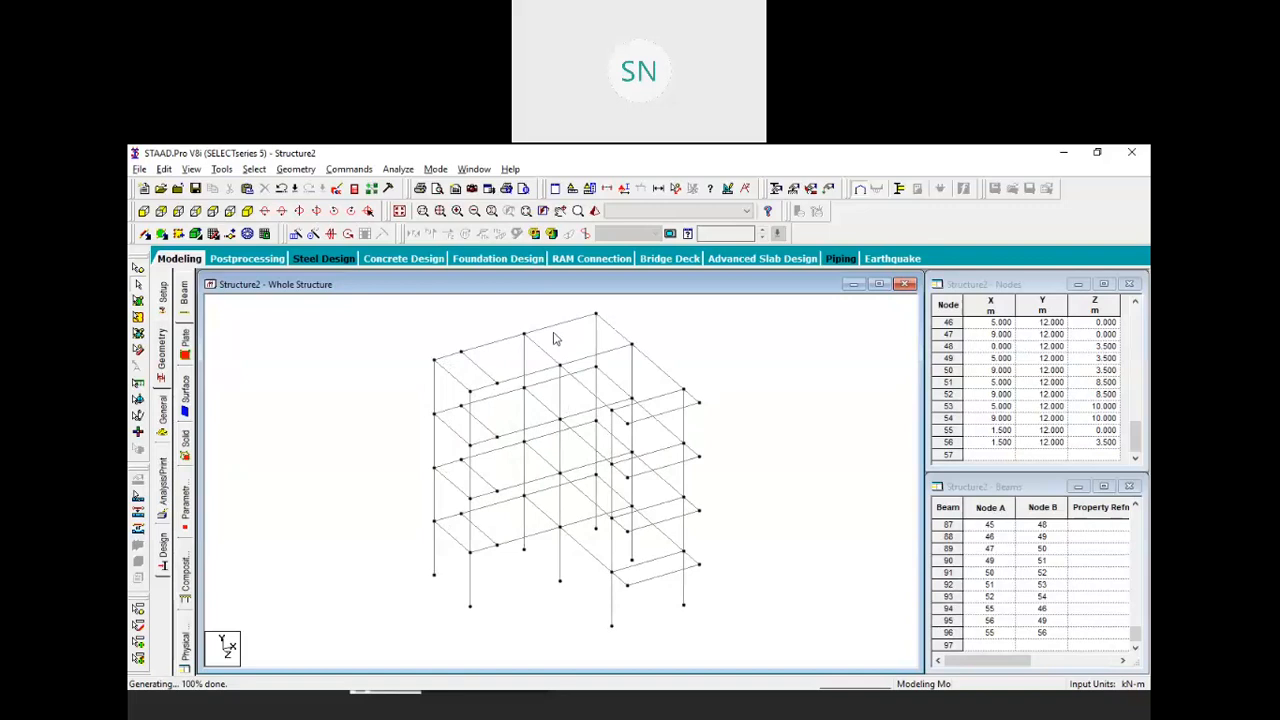
key("super+shift+s")
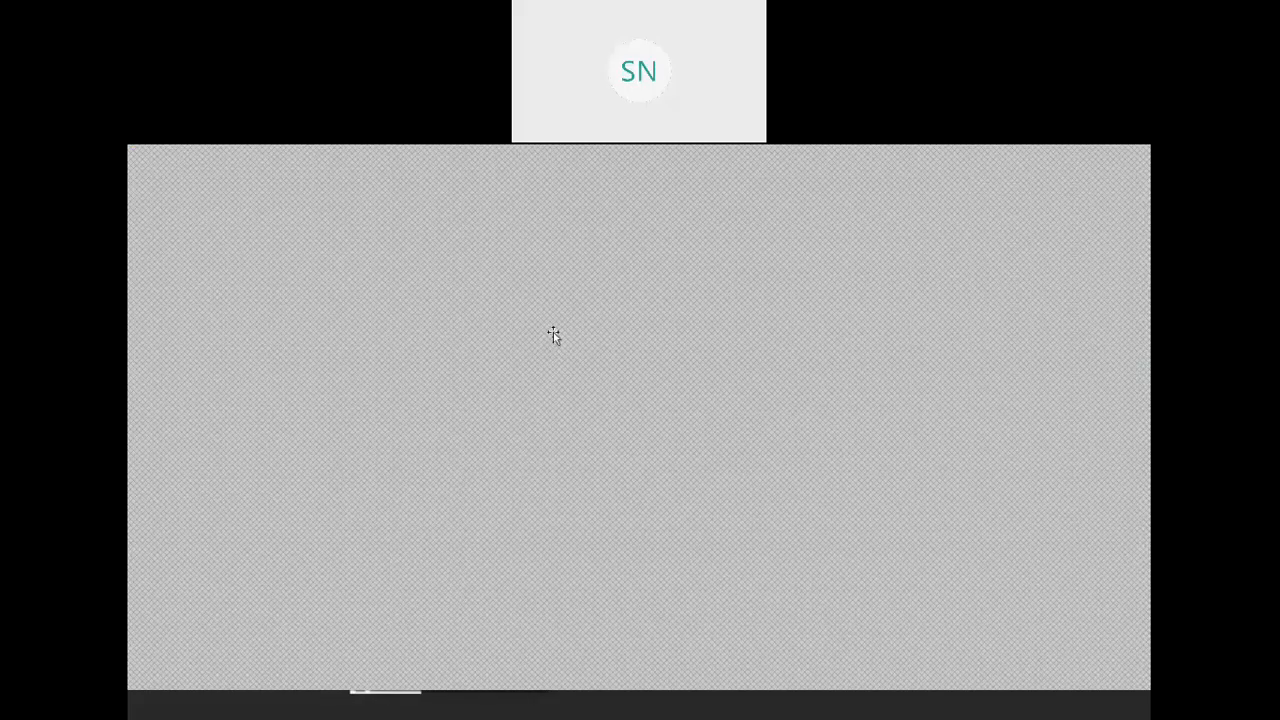
key("alt+Tab")
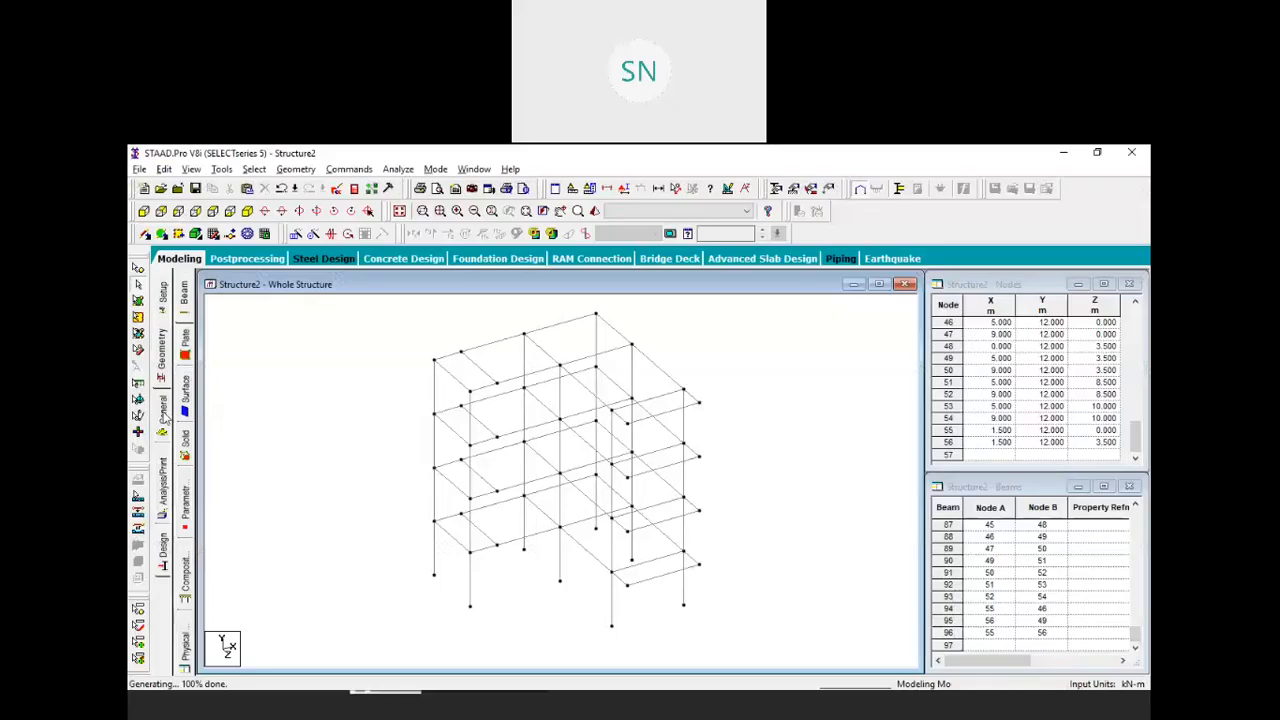
Define a rectangular concrete section property with YD 0.35 m and ZD 0.25 m
left_click(162, 411)
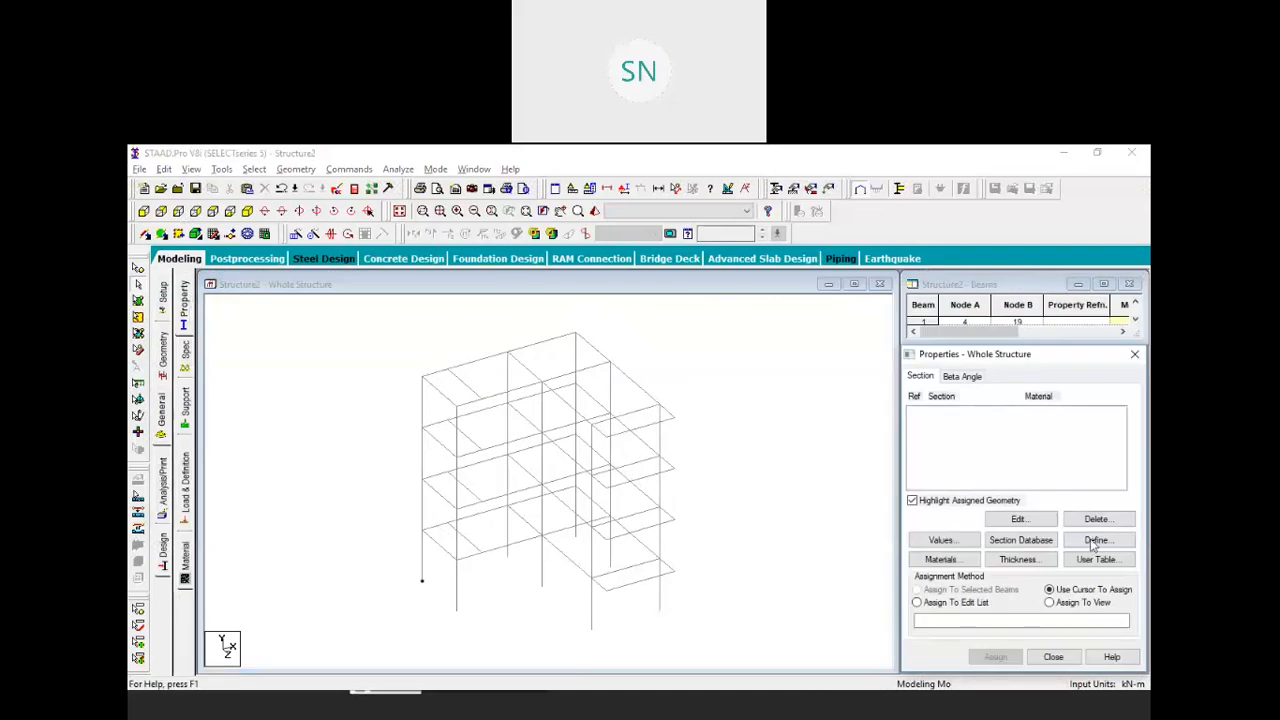
left_click(1095, 540)
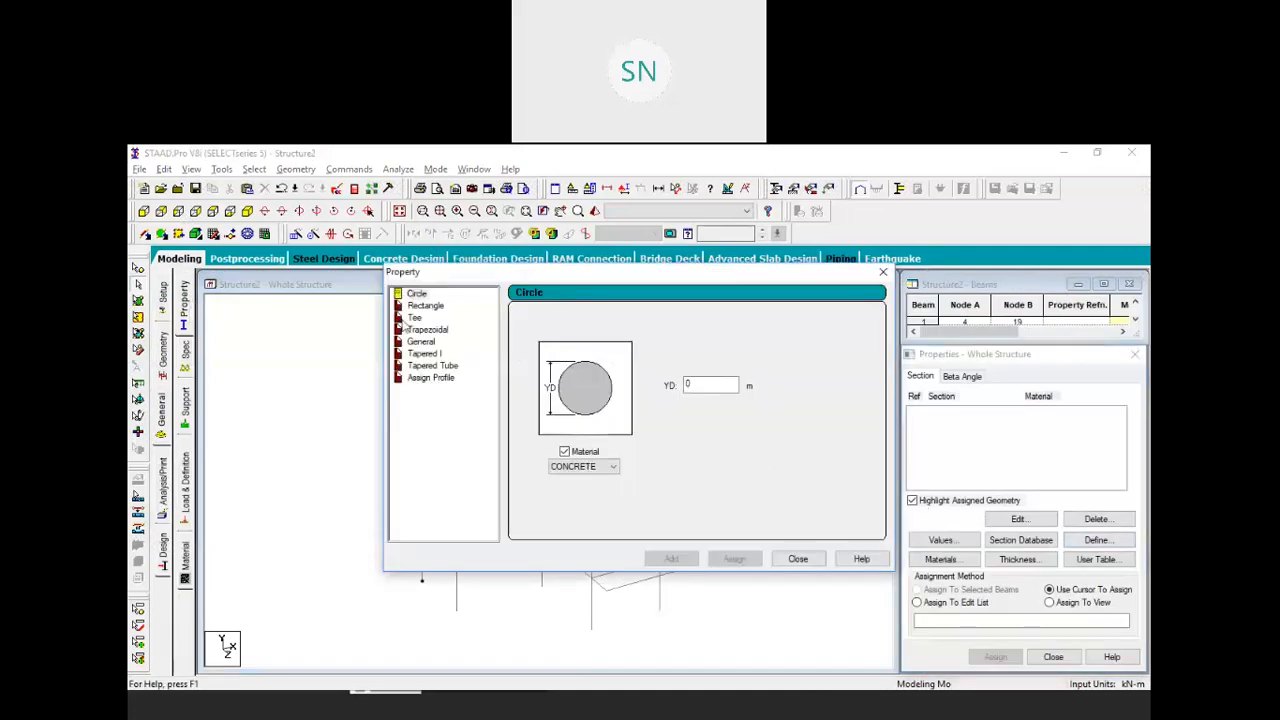
left_click(425, 305)
left_click(720, 376)
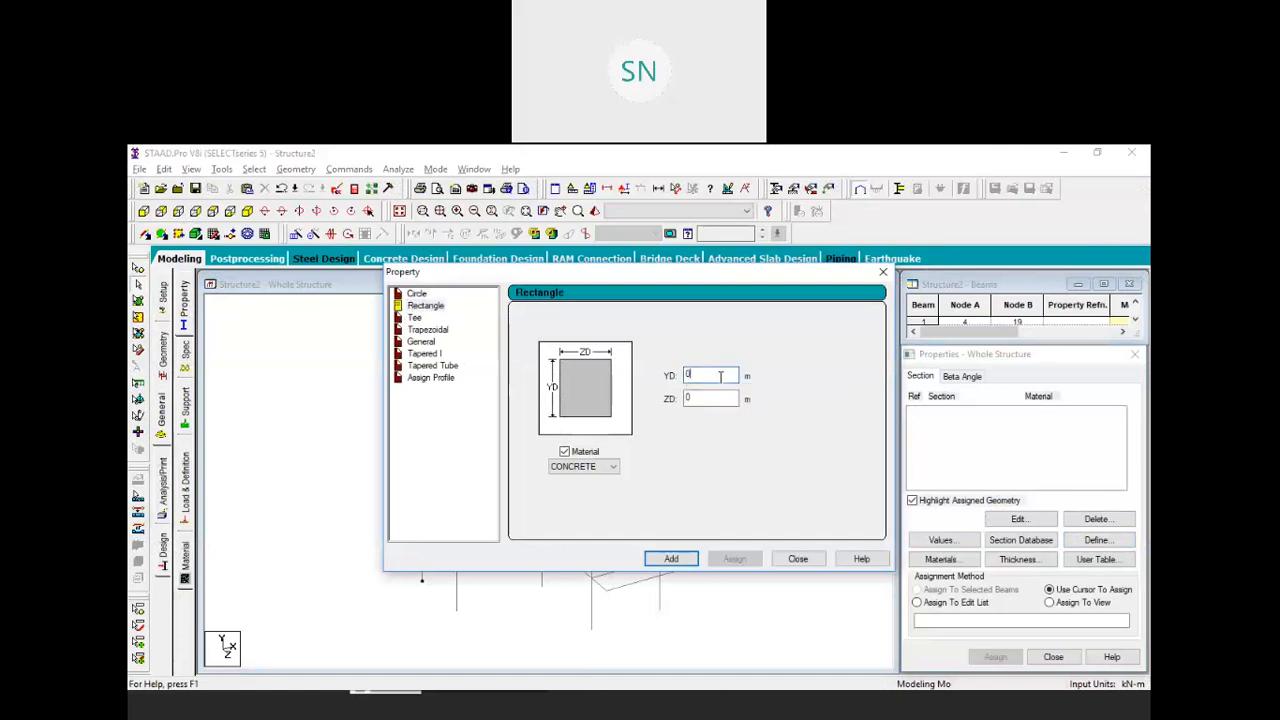
type(".35")
left_click(704, 398)
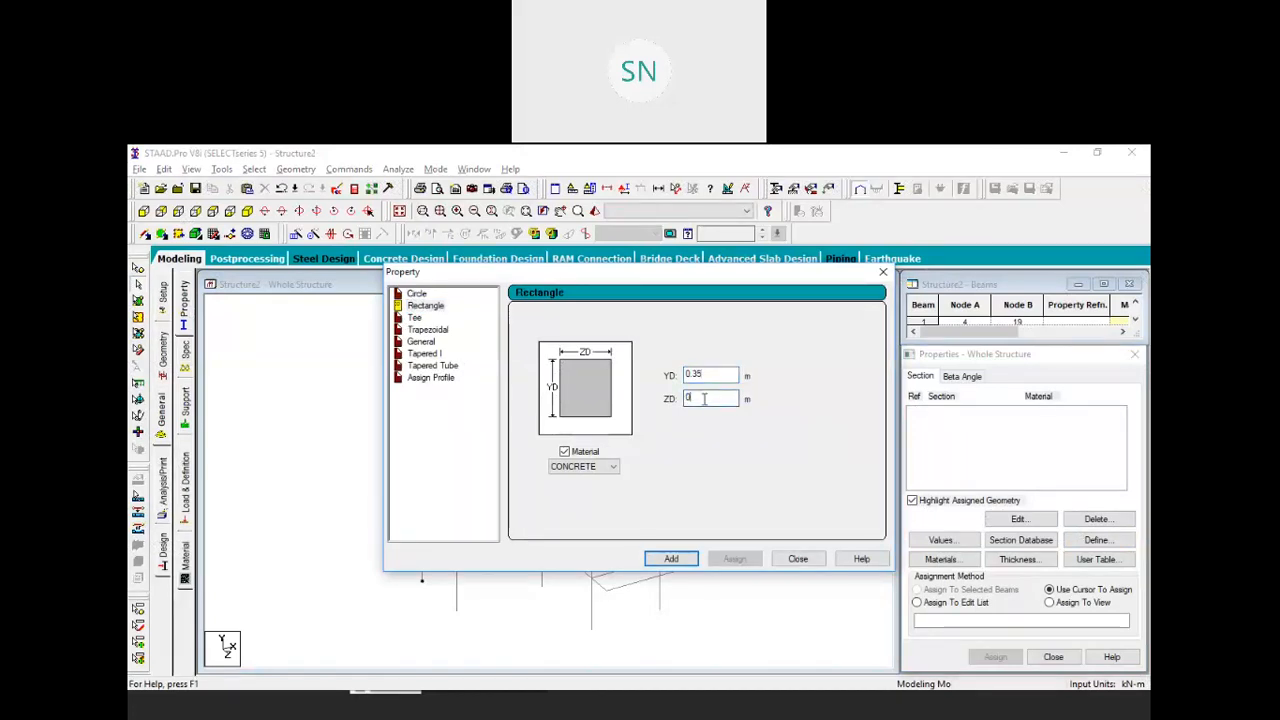
type(".2")
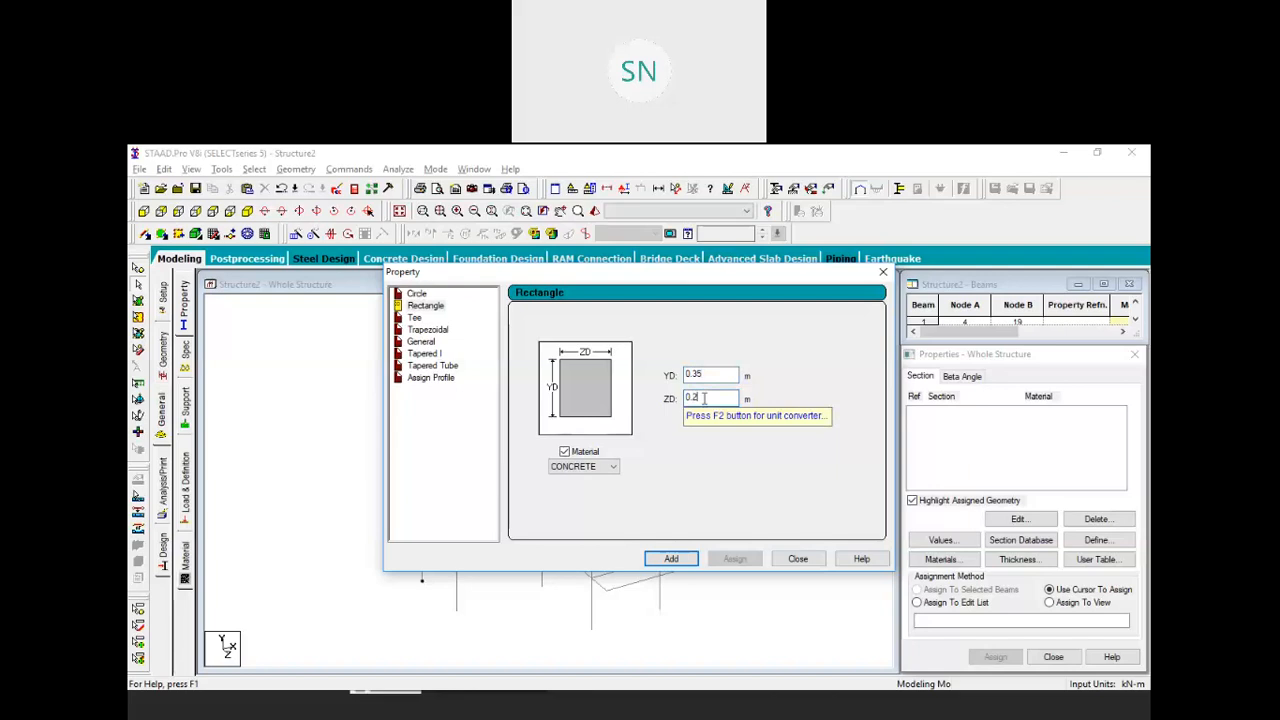
left_click(614, 468)
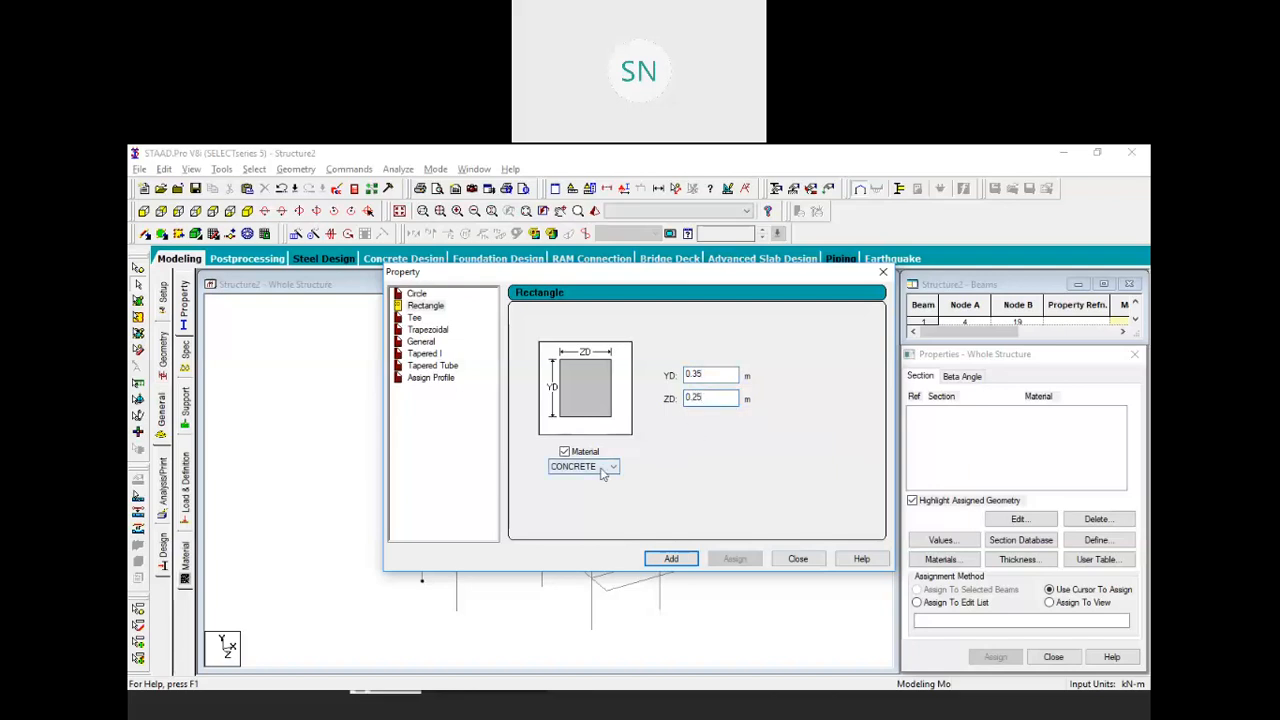
left_click(670, 557)
left_click(792, 558)
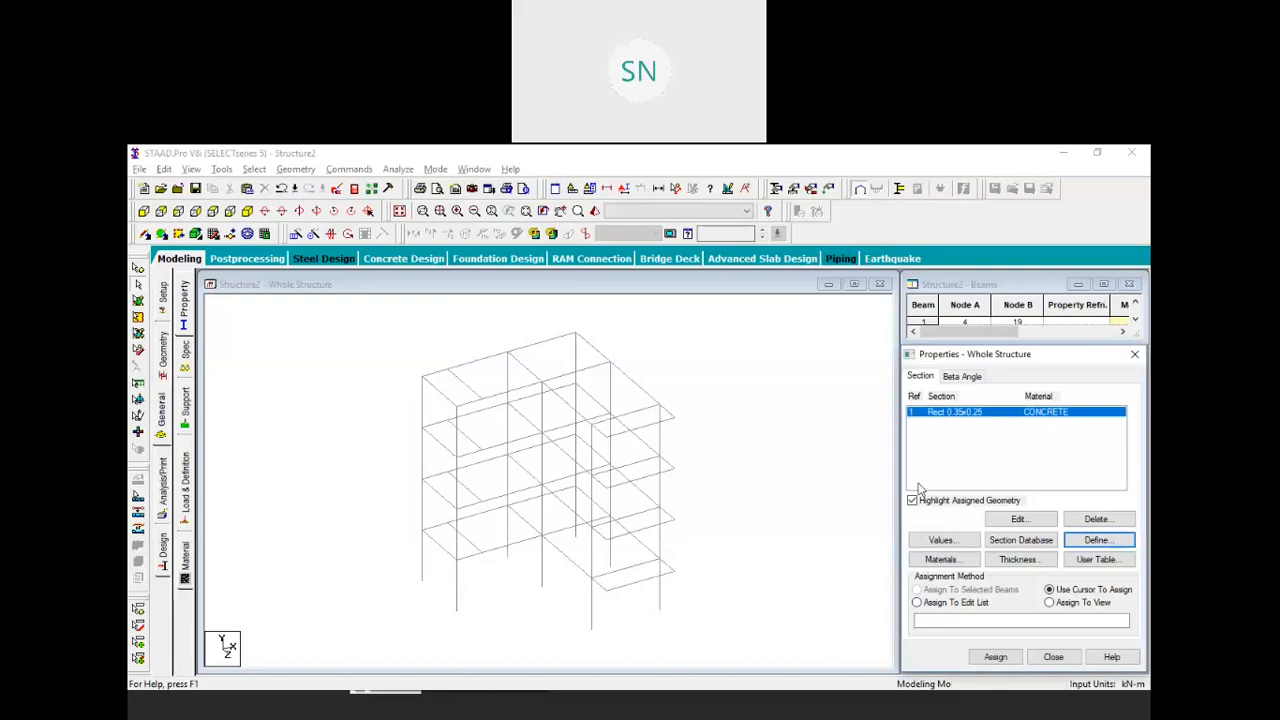
Assign the Rect 0.35x0.25 section to every member in the view, agreeing to proceed
left_click(1050, 603)
left_click(995, 656)
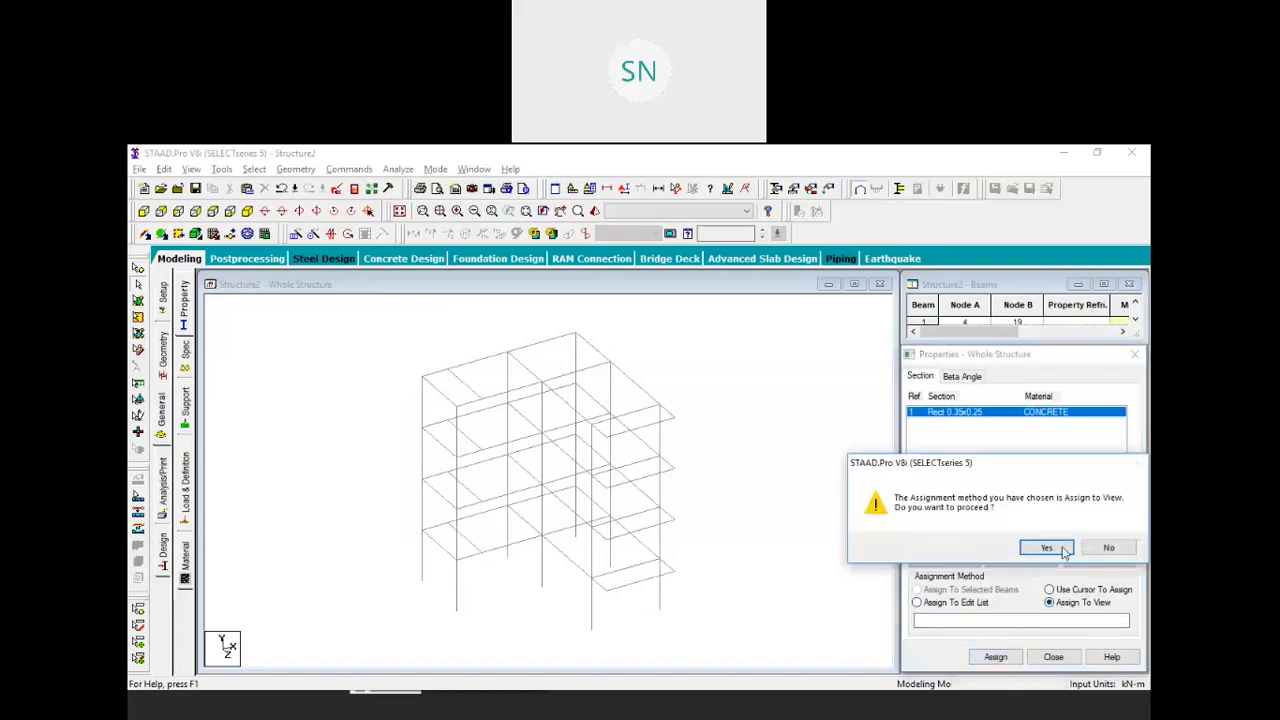
left_click(1046, 548)
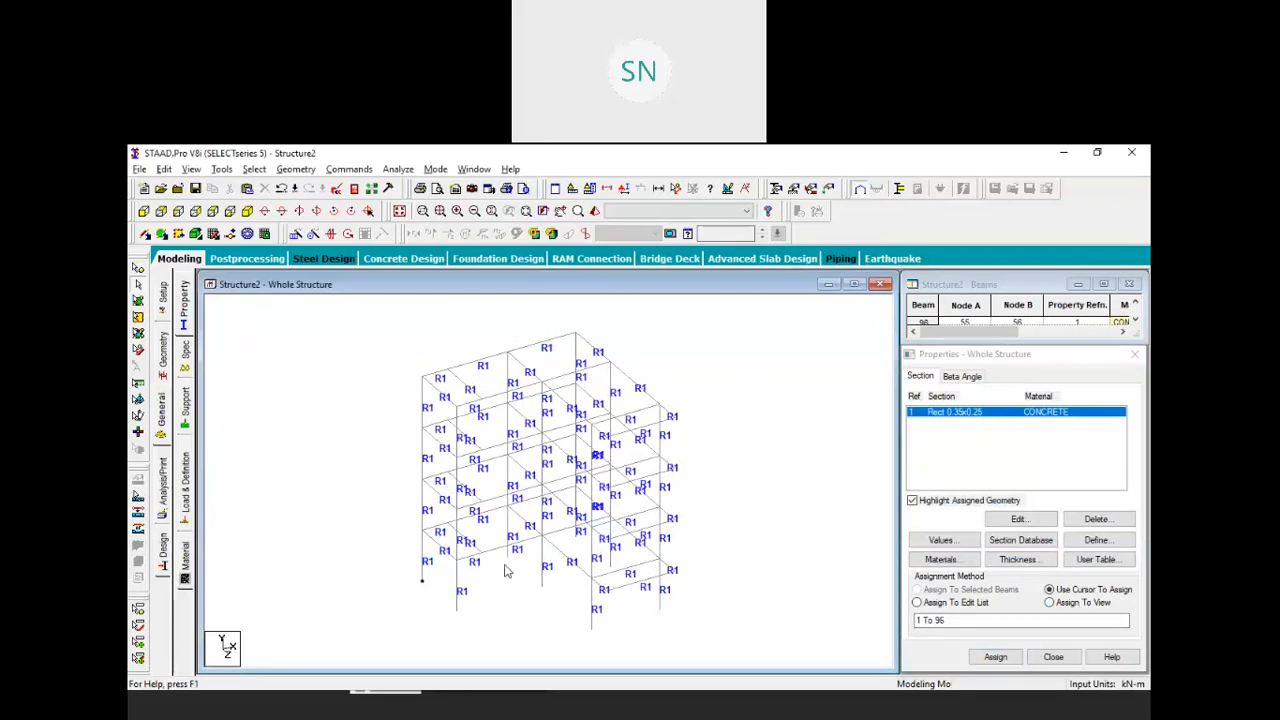
middle_click_drag(513, 566, 526, 568)
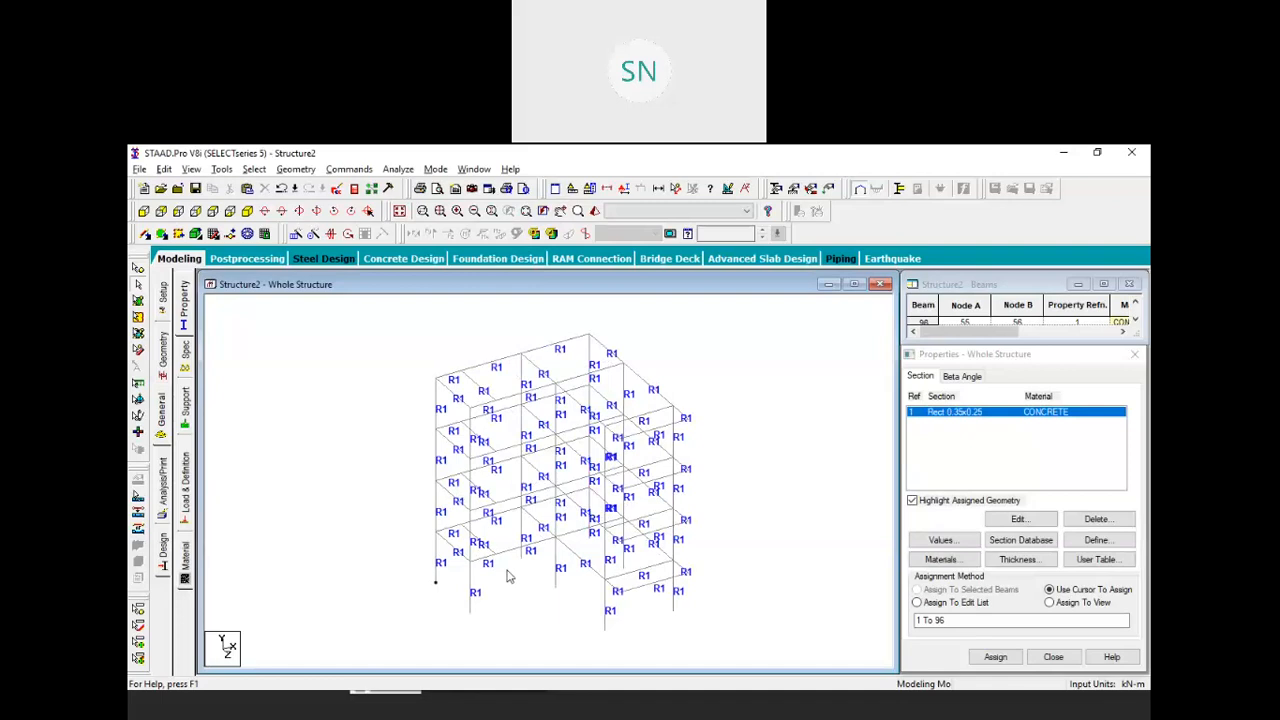
Select all beams parallel to Y and display only these columns as a new view in the active window
key("alt+Tab")
left_click(255, 169)
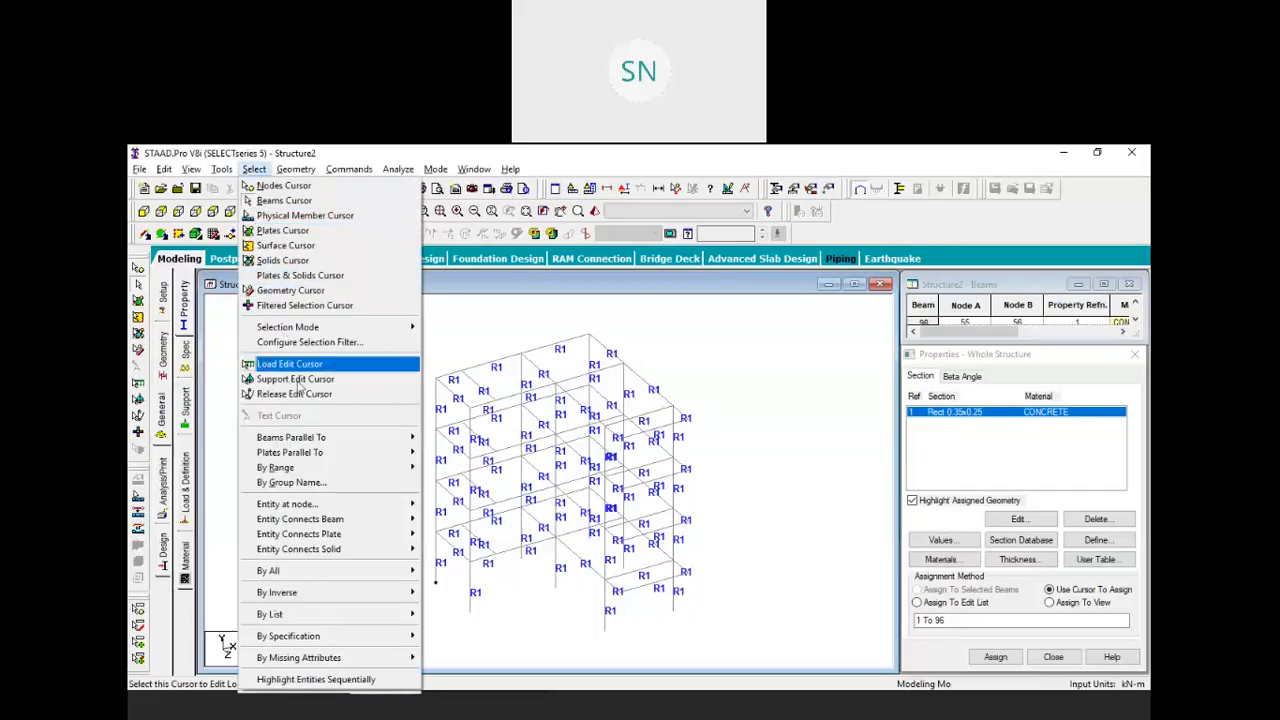
mouse_move(344, 441)
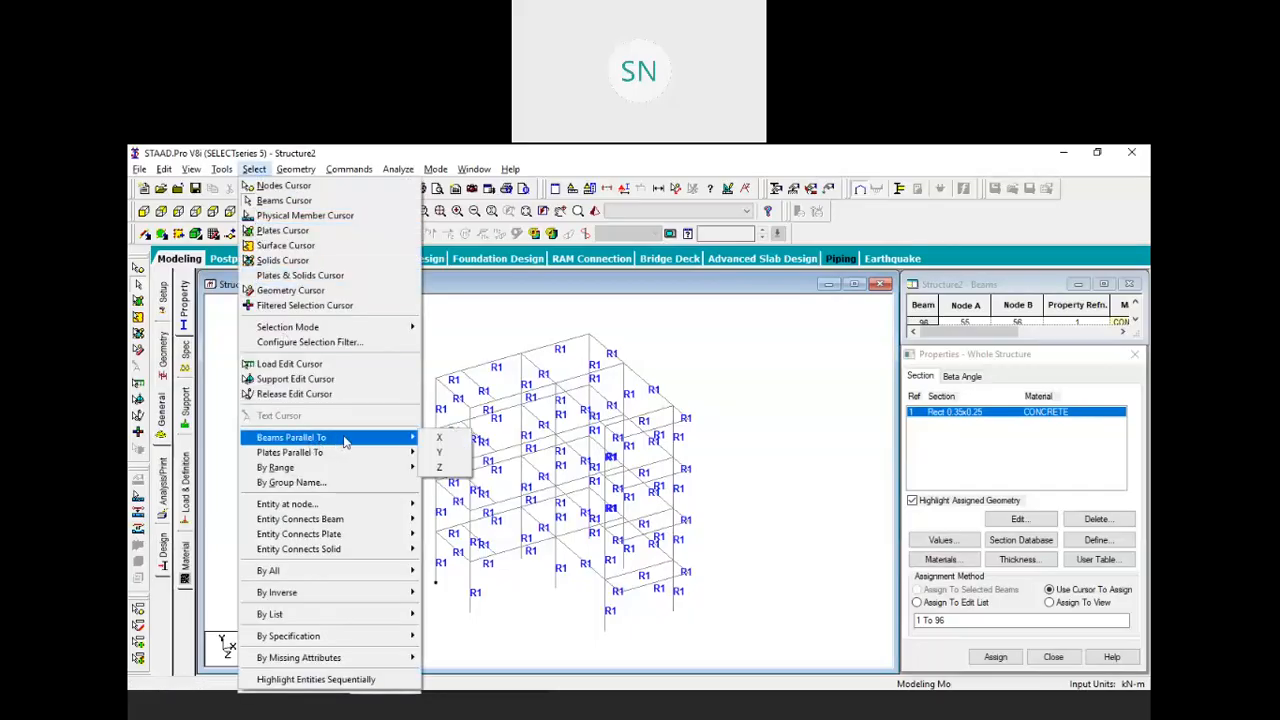
left_click(441, 456)
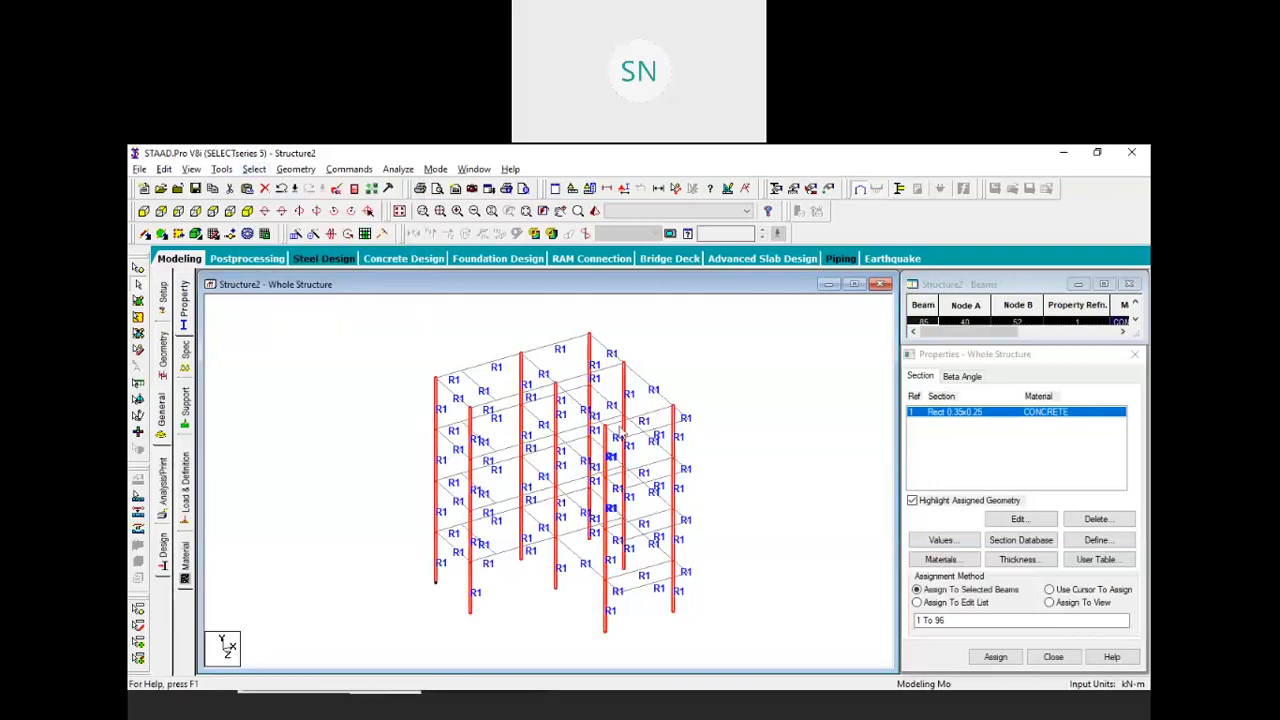
right_click(680, 338)
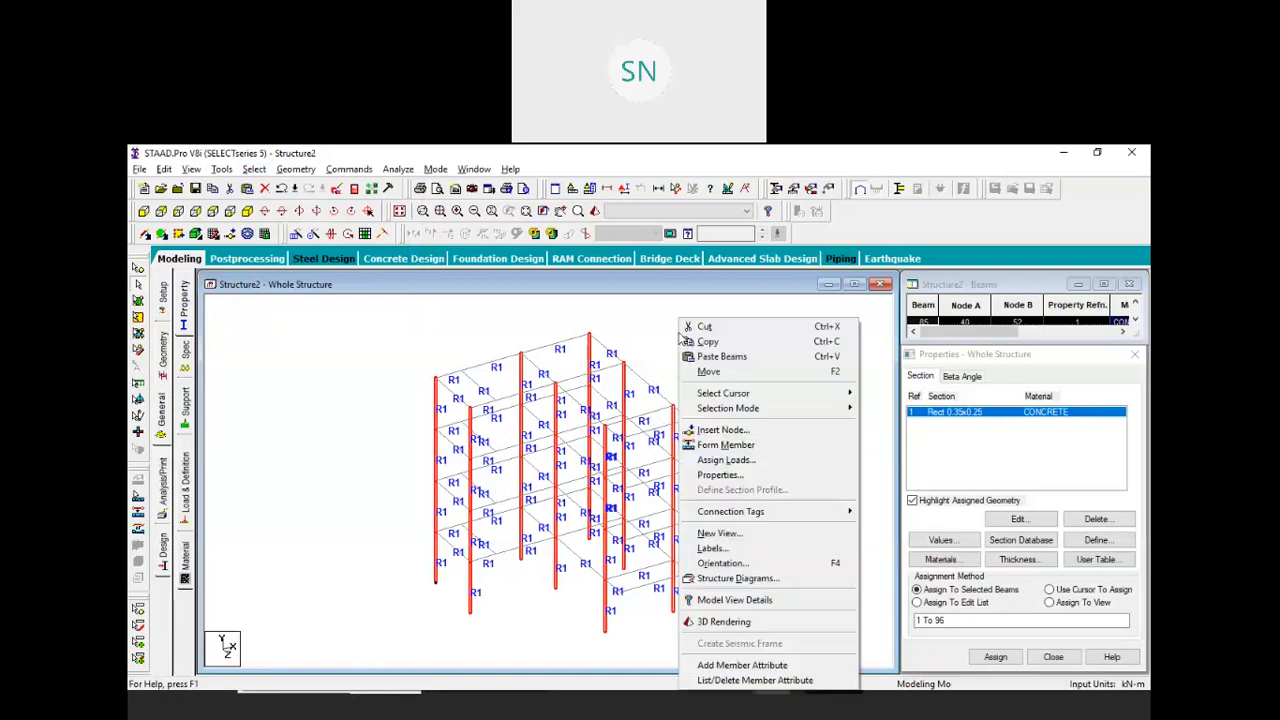
left_click(727, 540)
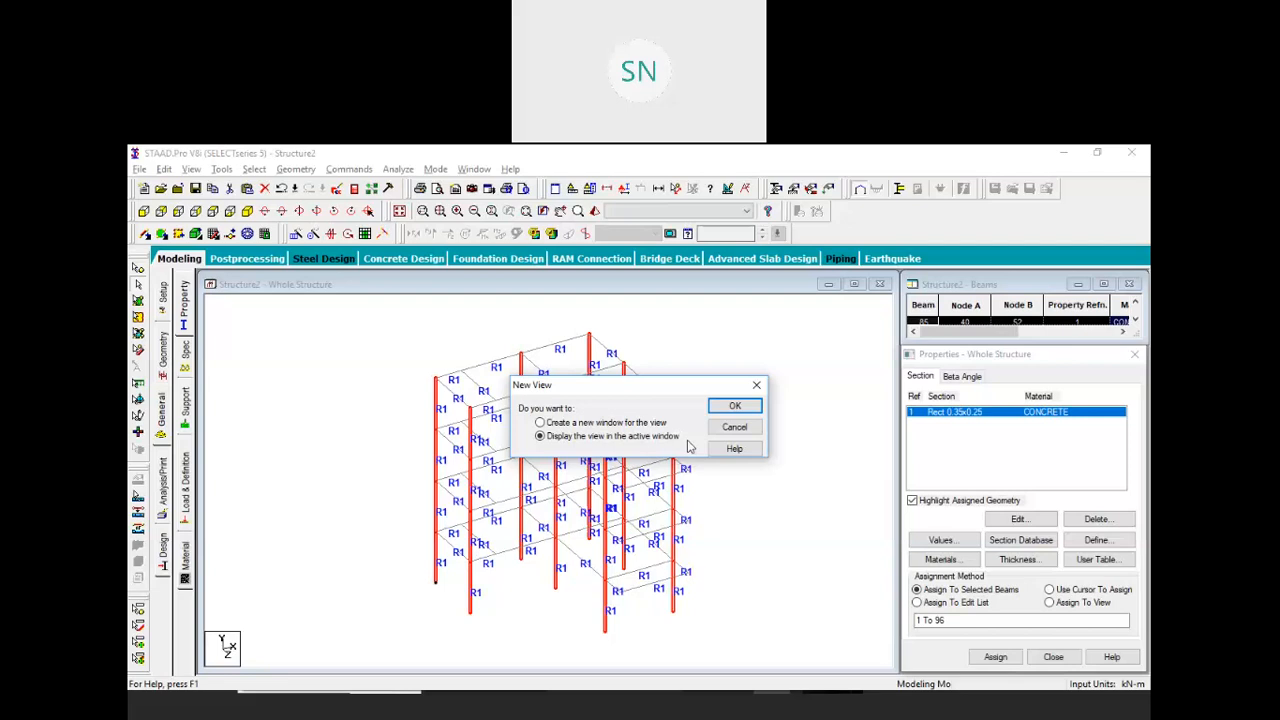
left_click(742, 408)
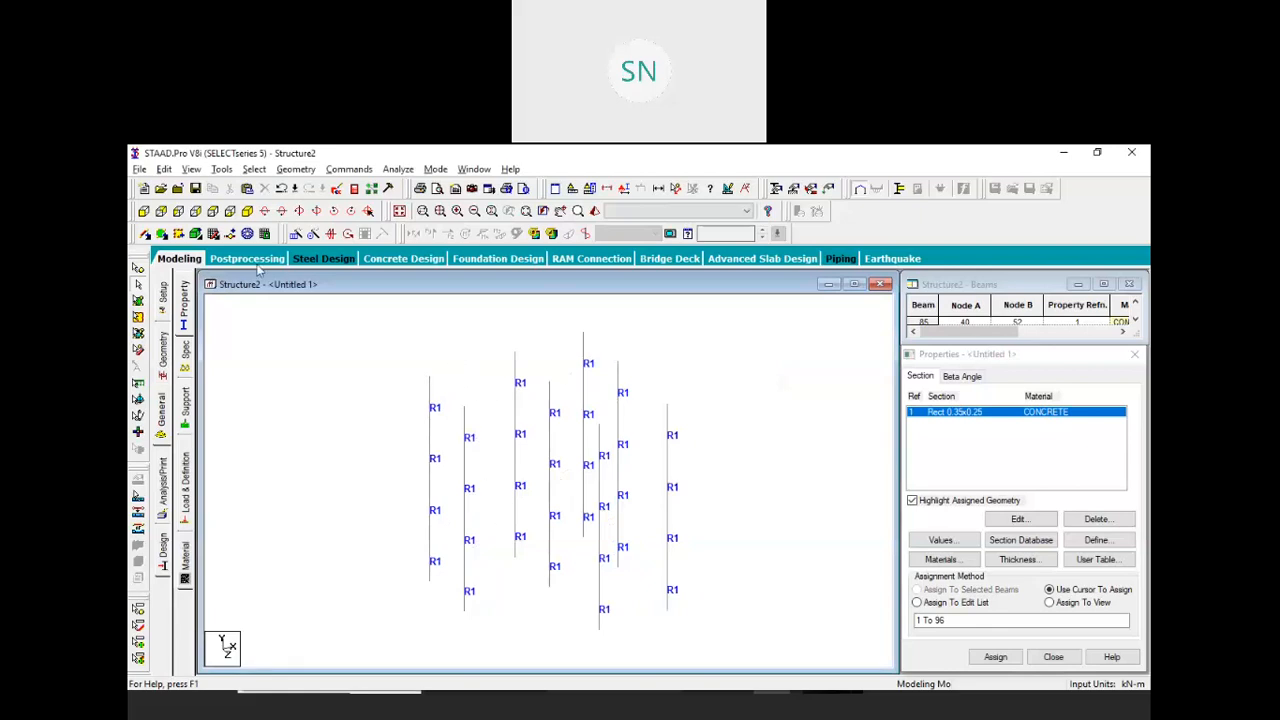
View the columns in plan from above and display their 3D sections as Full Sections
left_click(213, 211)
scroll(530, 428, "down", 1)
right_click(476, 331)
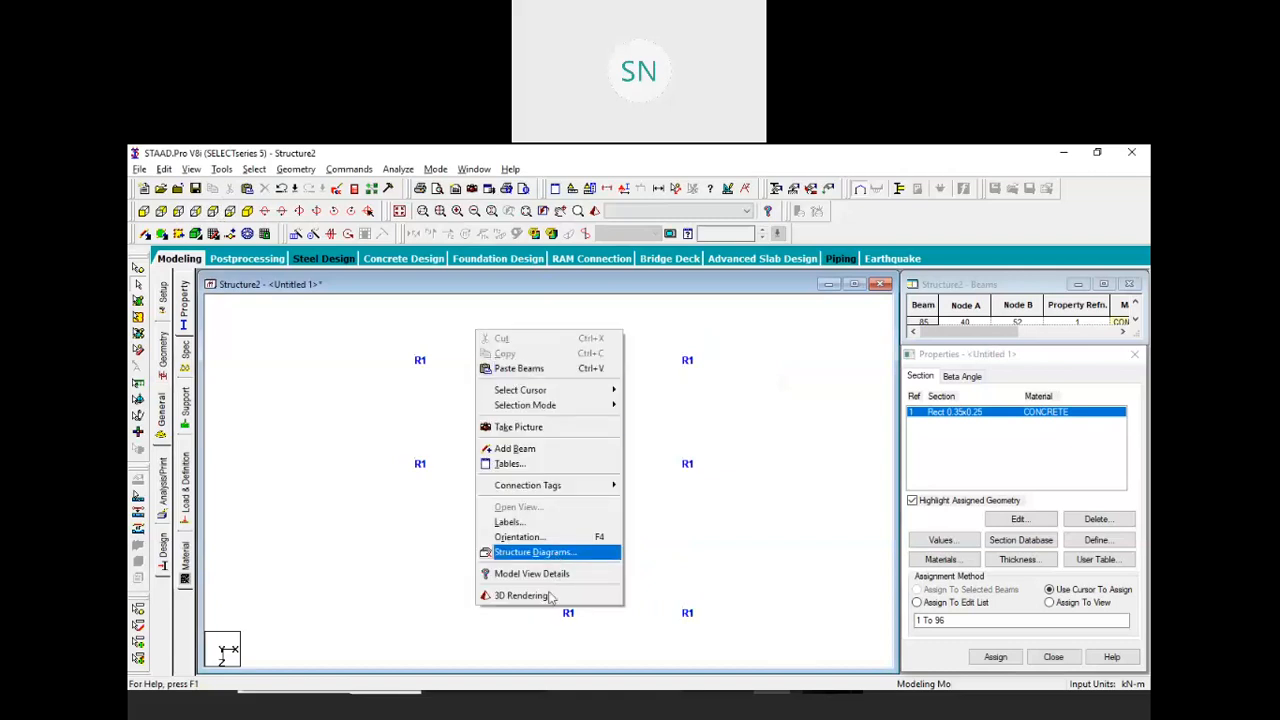
left_click(580, 557)
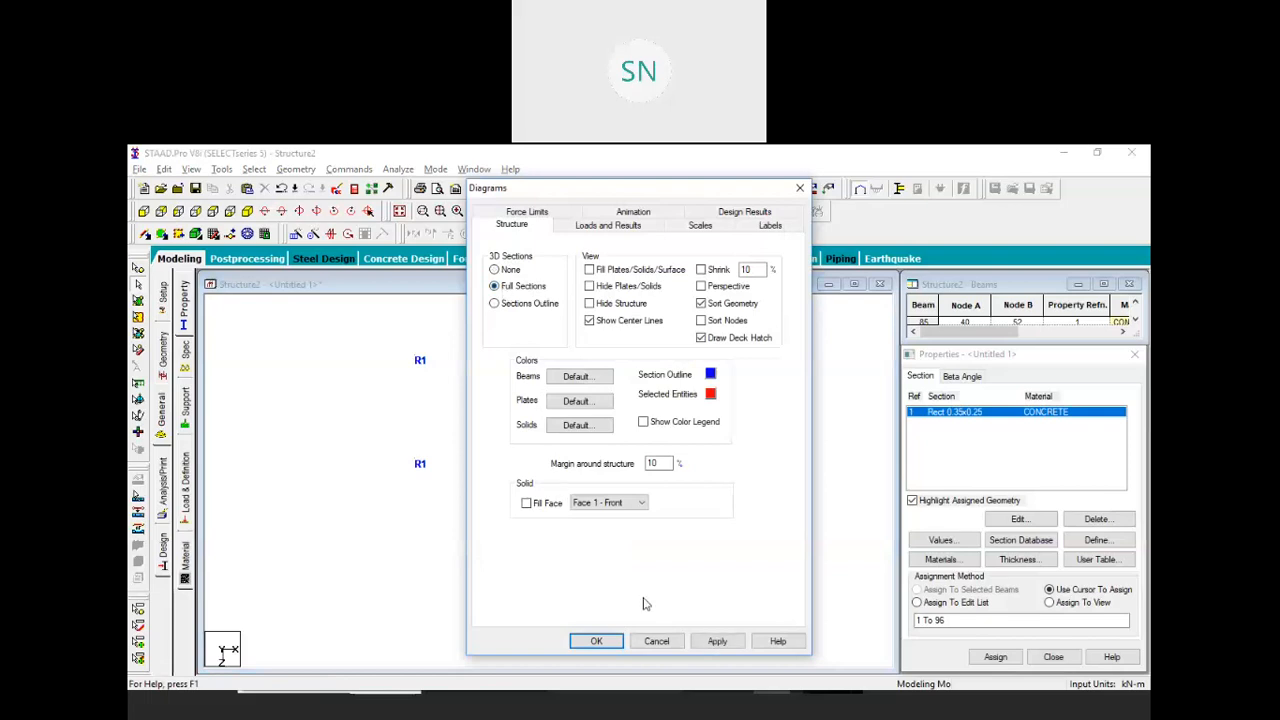
left_click(596, 641)
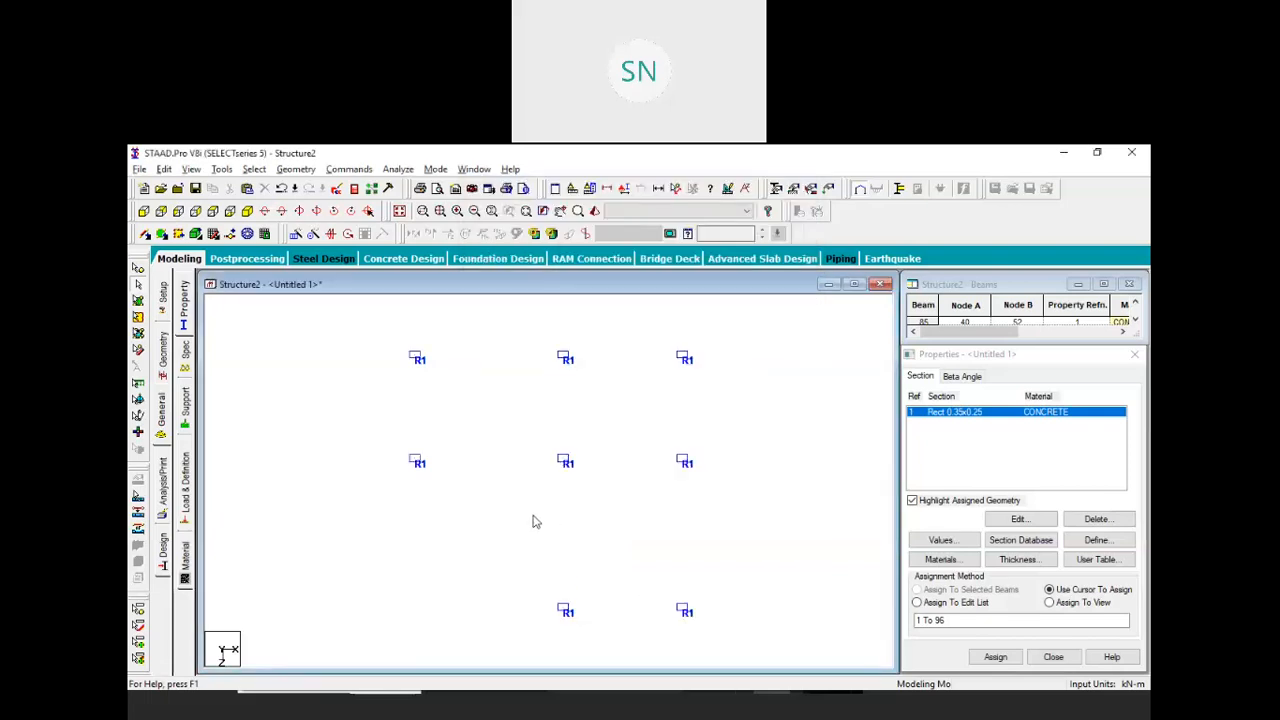
Examine the orientation of the rectangular column sections in the plan view
scroll(540, 518, "up", 1)
scroll(393, 348, "up", 2)
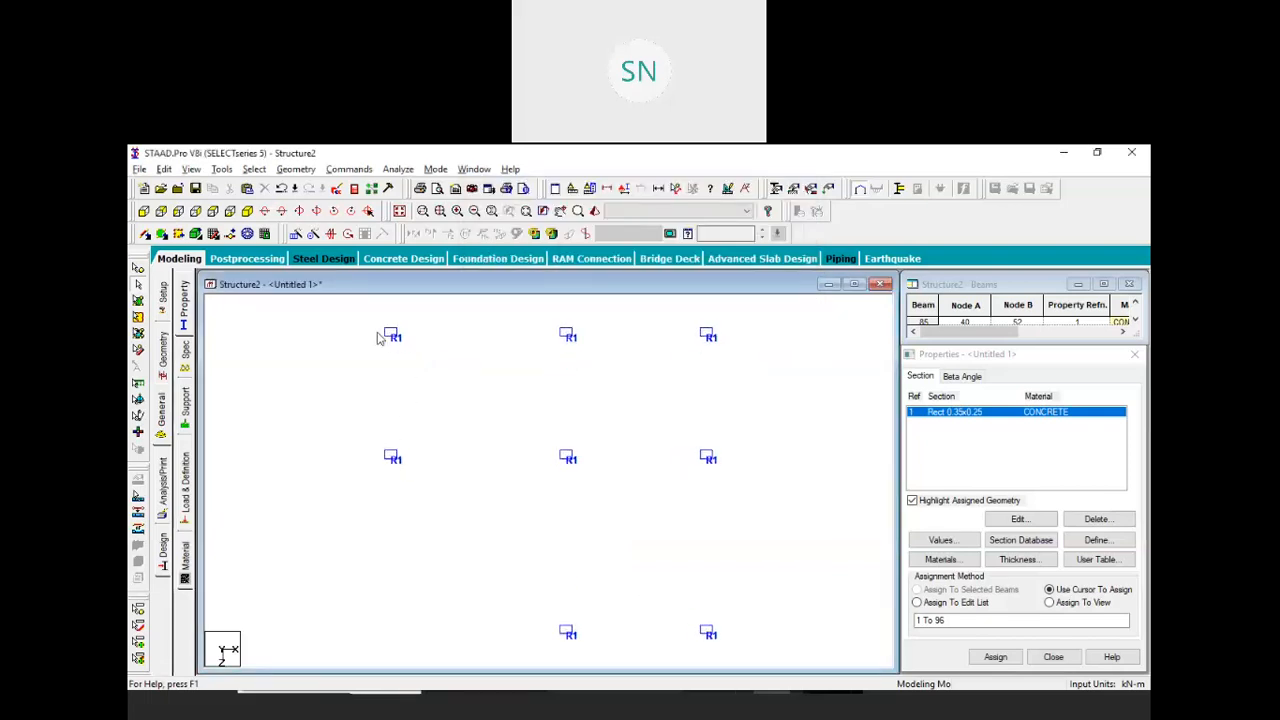
scroll(394, 353, "up", 2)
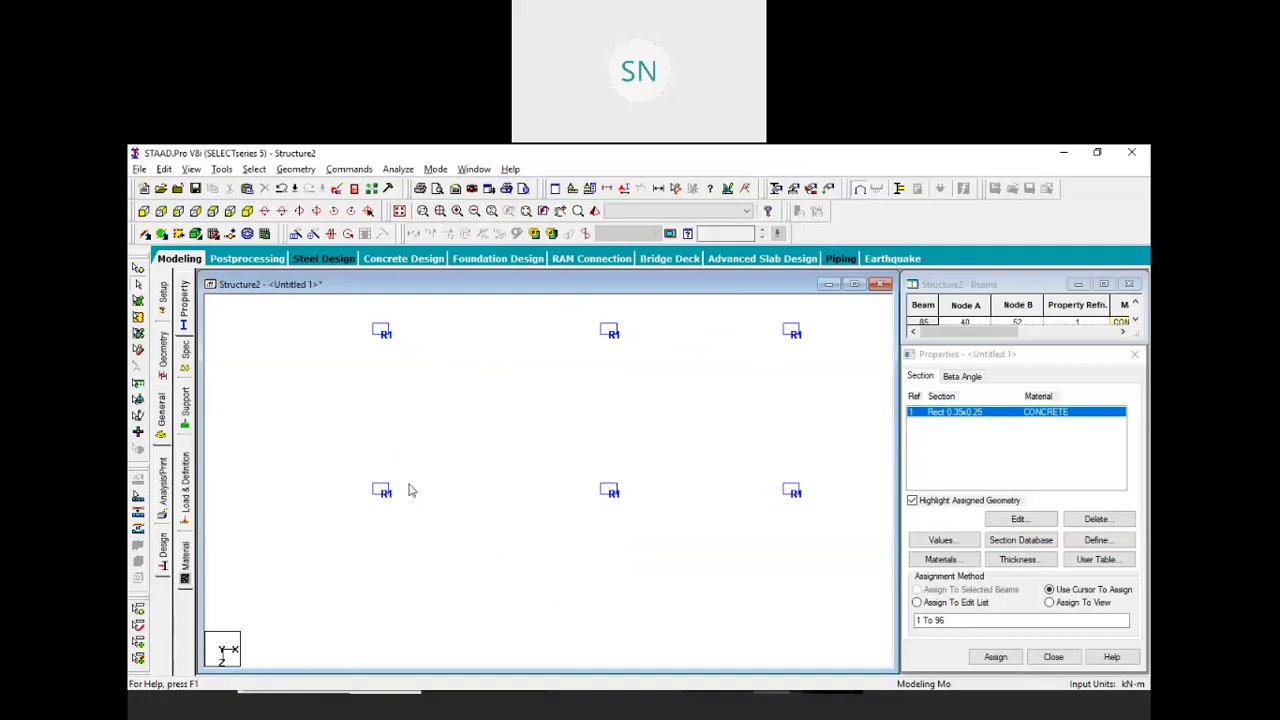
scroll(495, 410, "down", 1)
middle_click_drag(608, 491, 563, 400)
scroll(563, 400, "down", 1)
scroll(640, 466, "down", 1)
middle_click_drag(629, 466, 639, 499)
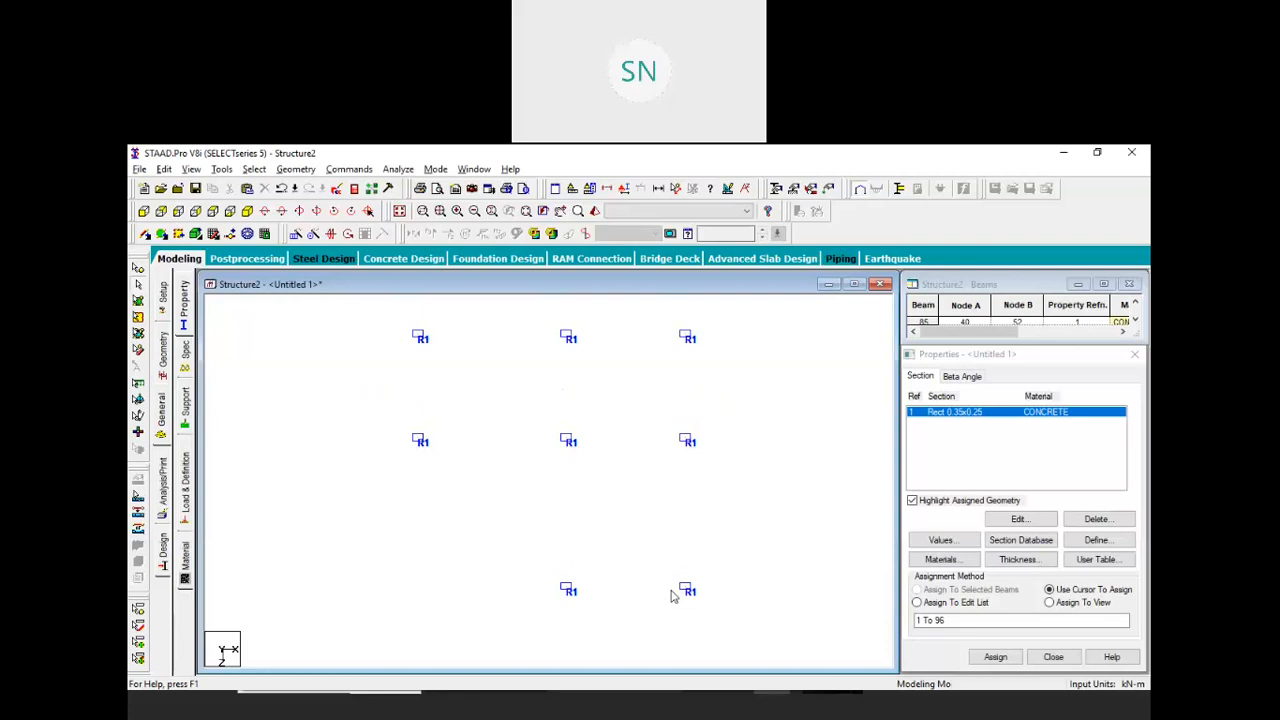
middle_click_drag(637, 534, 643, 536)
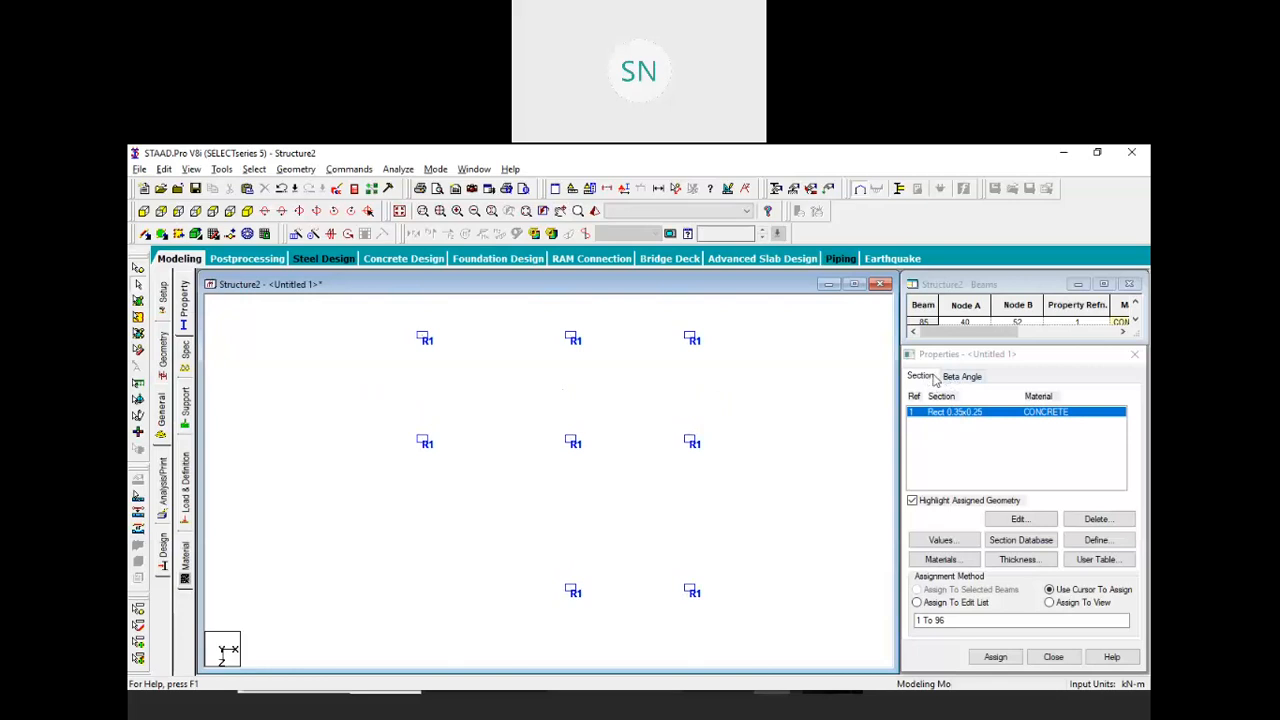
Create a beta angle of 90 degrees for rotating column sections
left_click(962, 377)
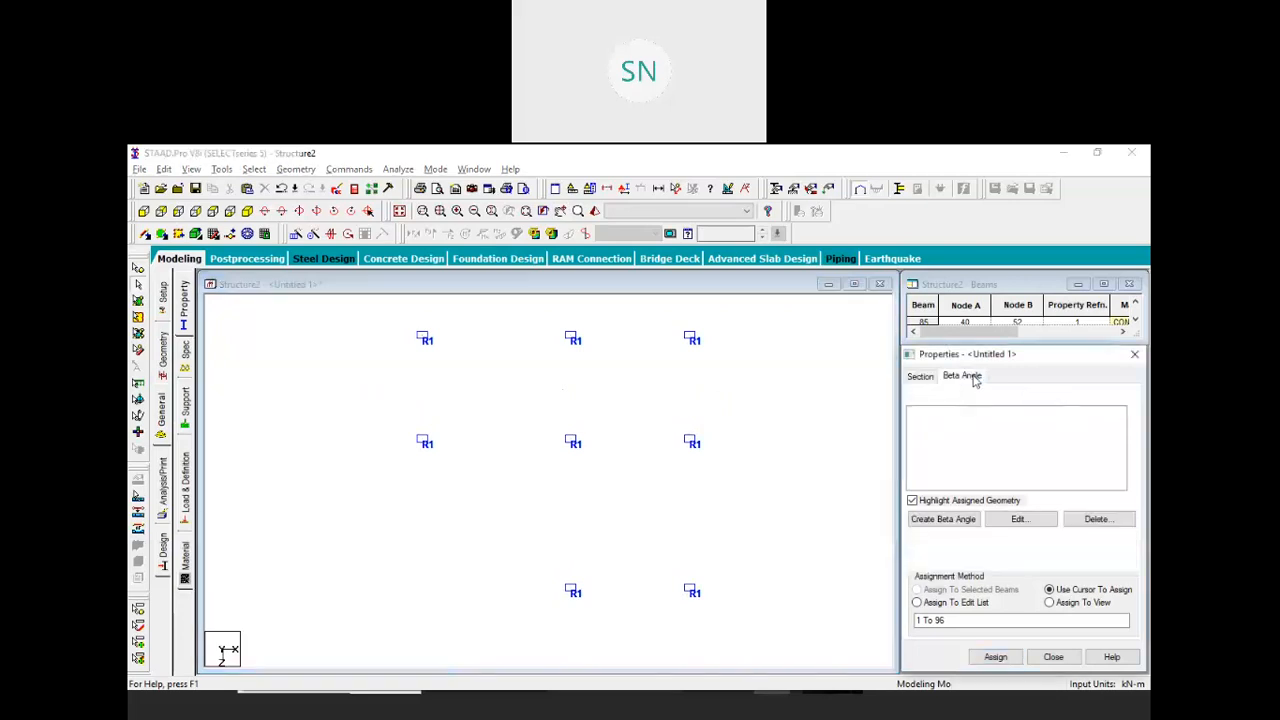
left_click(922, 377)
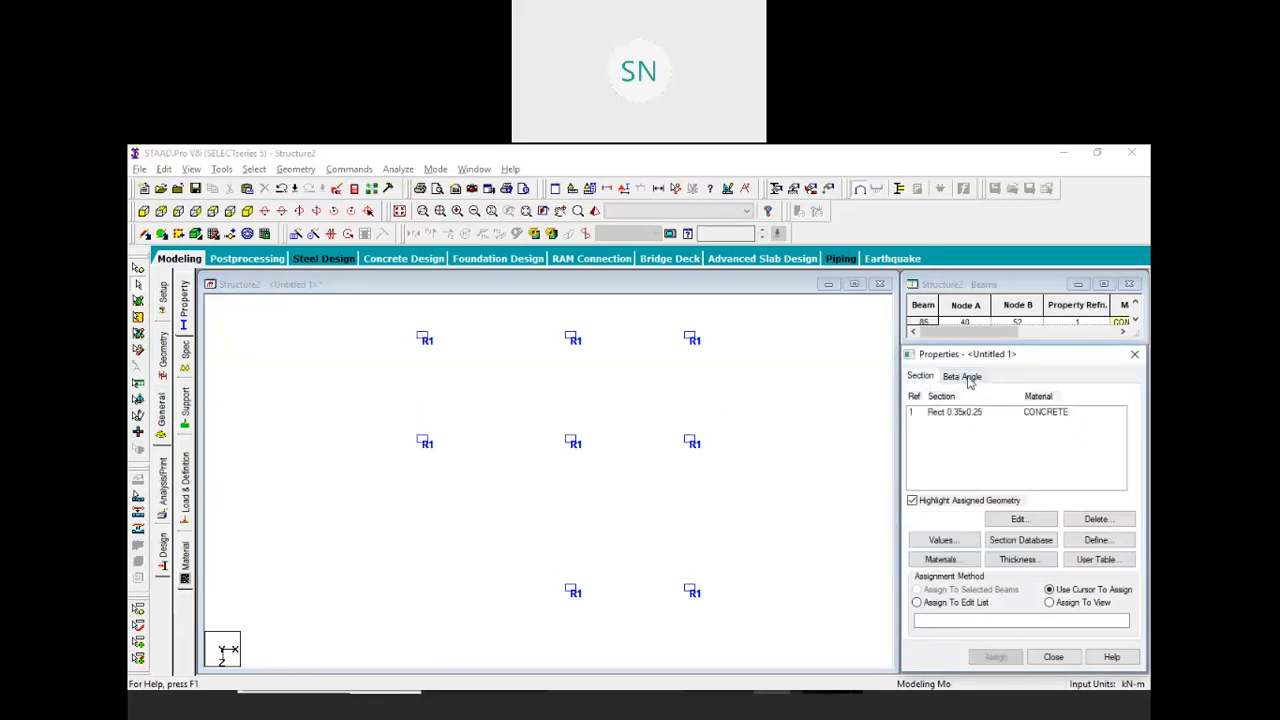
left_click(962, 378)
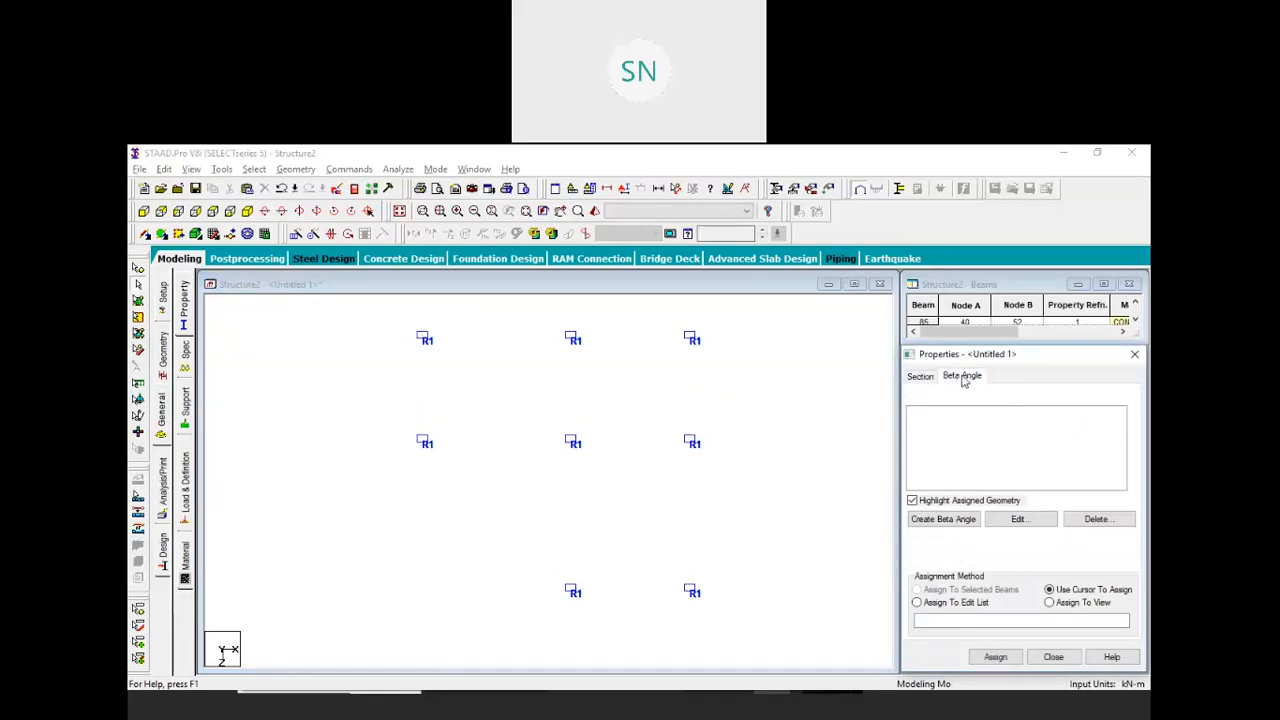
left_click(943, 519)
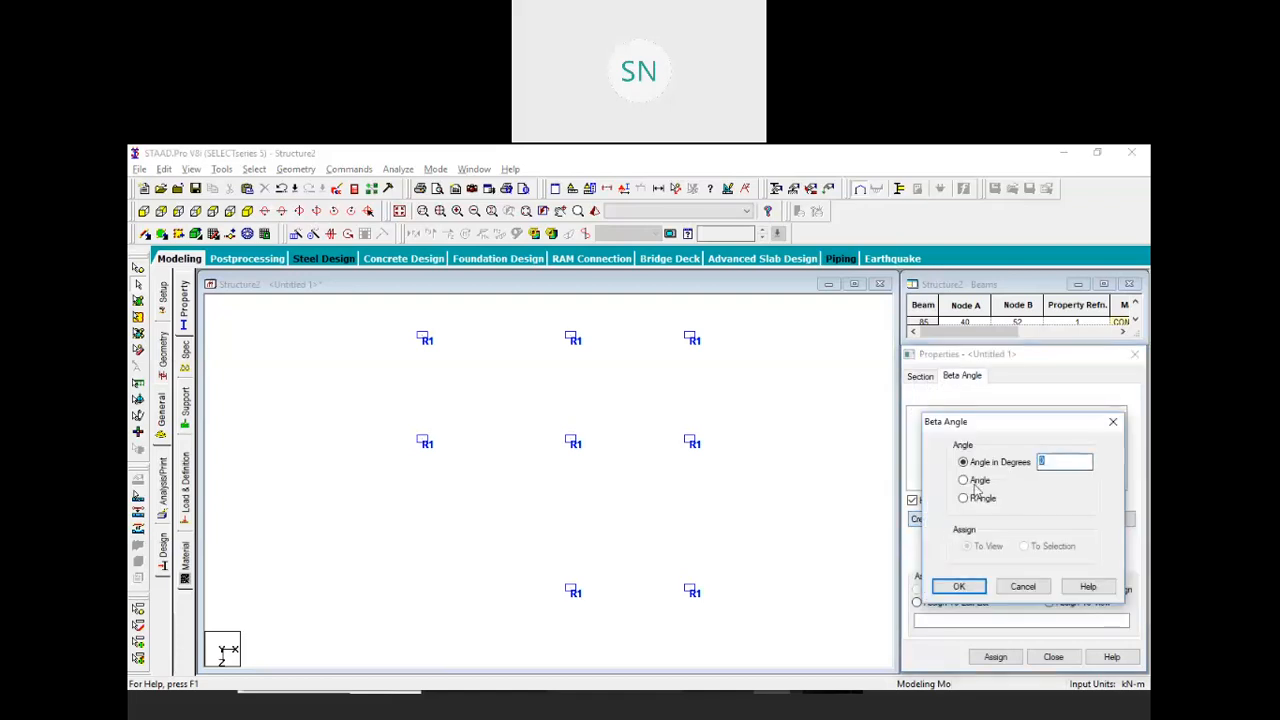
left_click(958, 584)
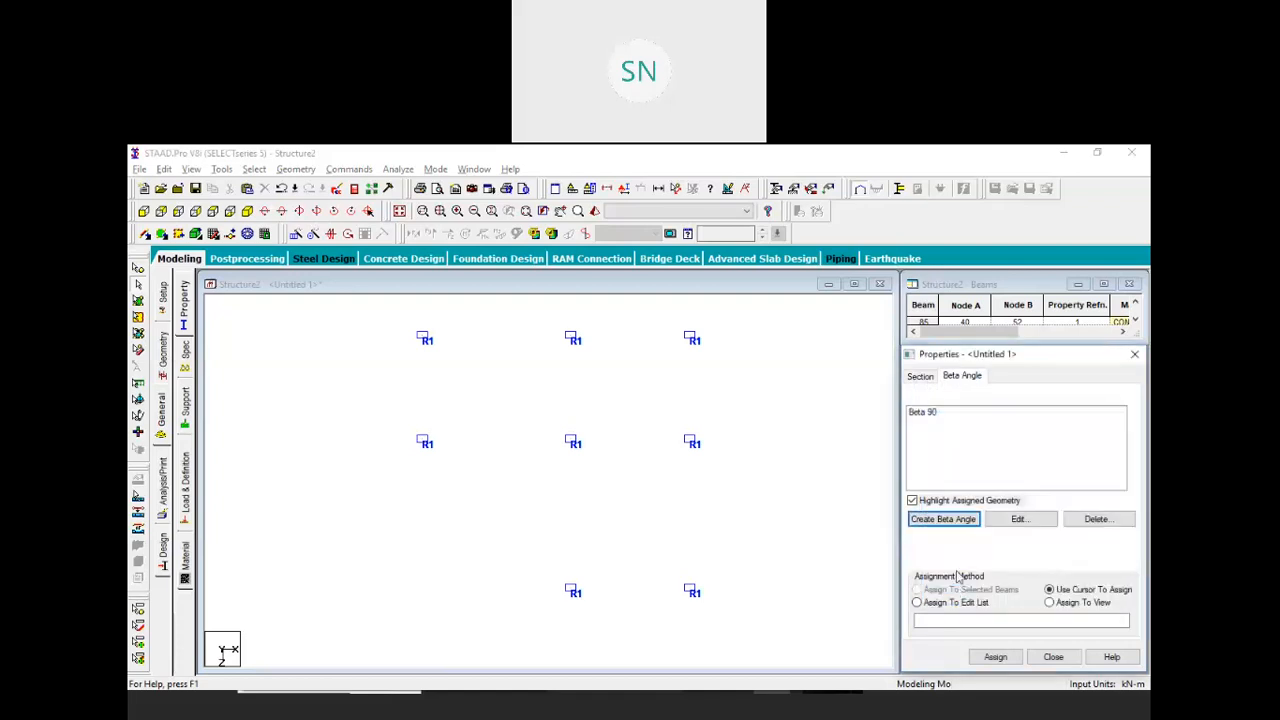
Assign Beta 90 to the middle and right-hand columns of the two lower rows in plan, confirm, and check their rotated sections
left_click(926, 413)
left_click_drag(531, 403, 736, 622)
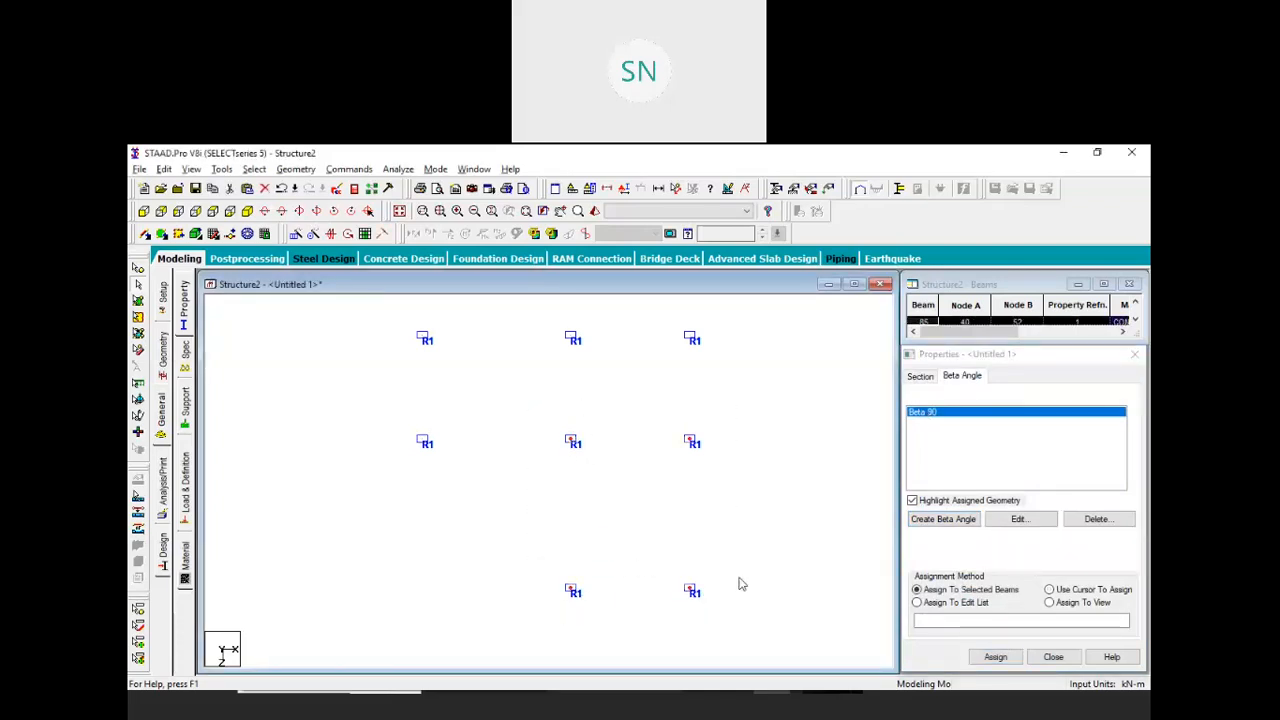
left_click(996, 657)
left_click(1044, 547)
scroll(585, 458, "up", 5)
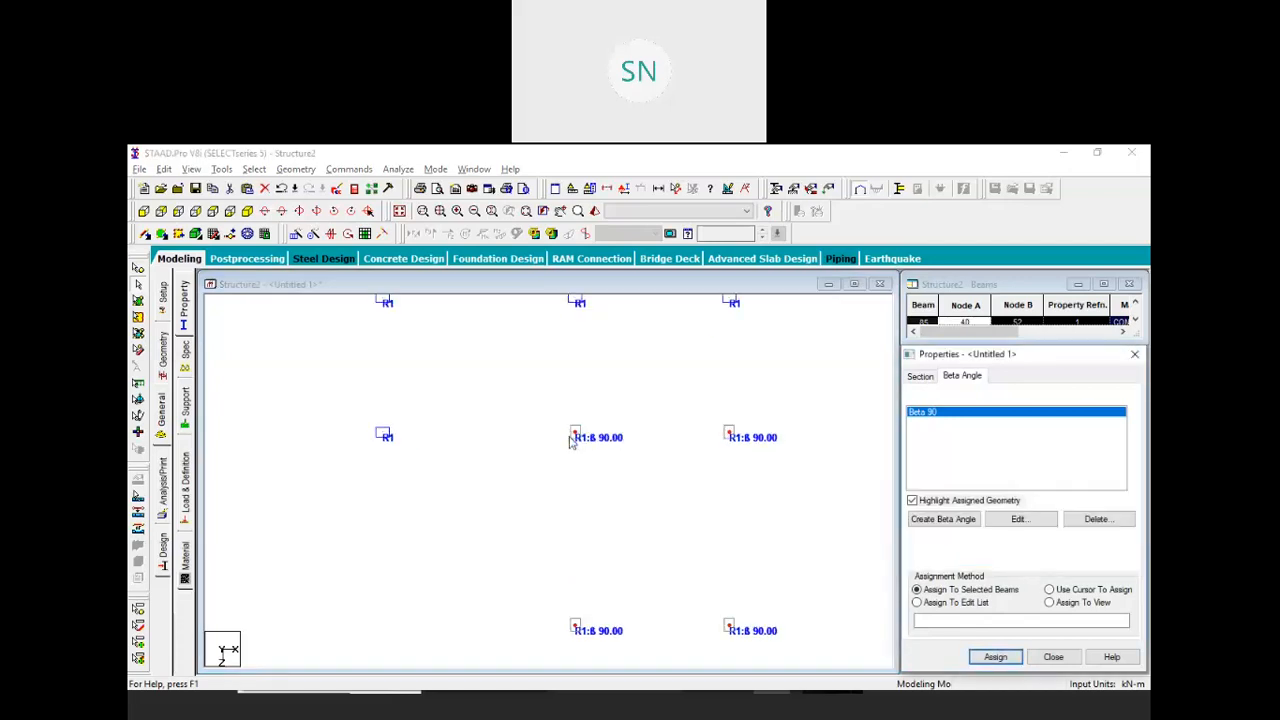
middle_click_drag(613, 519, 595, 448)
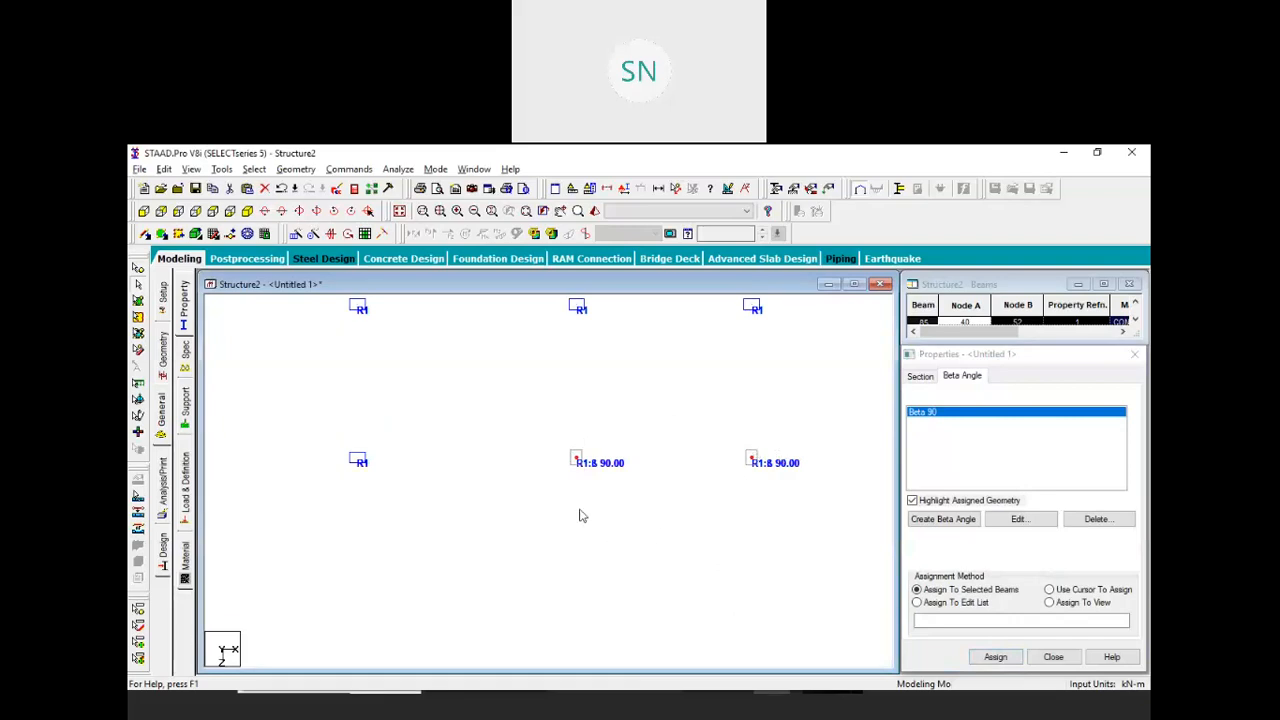
scroll(580, 520, "down", 4)
scroll(625, 530, "down", 2)
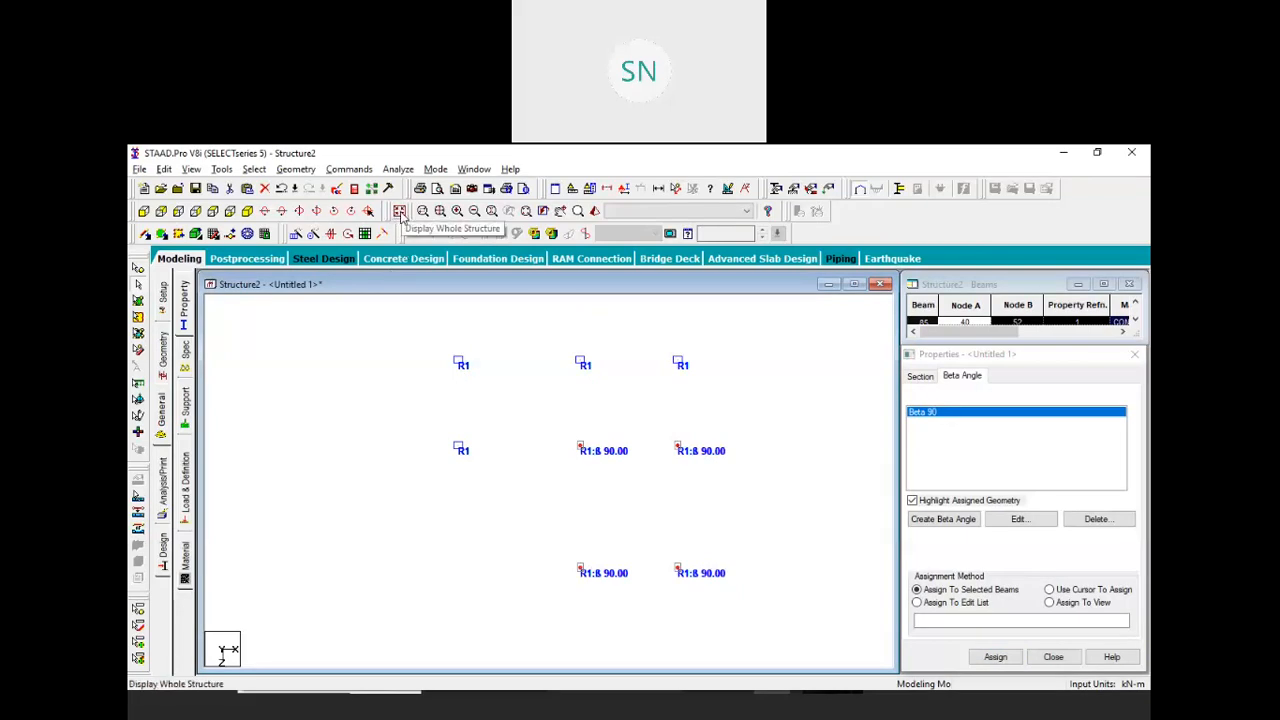
Display the whole structure again and set the 3D sections display to None
right_click(506, 340)
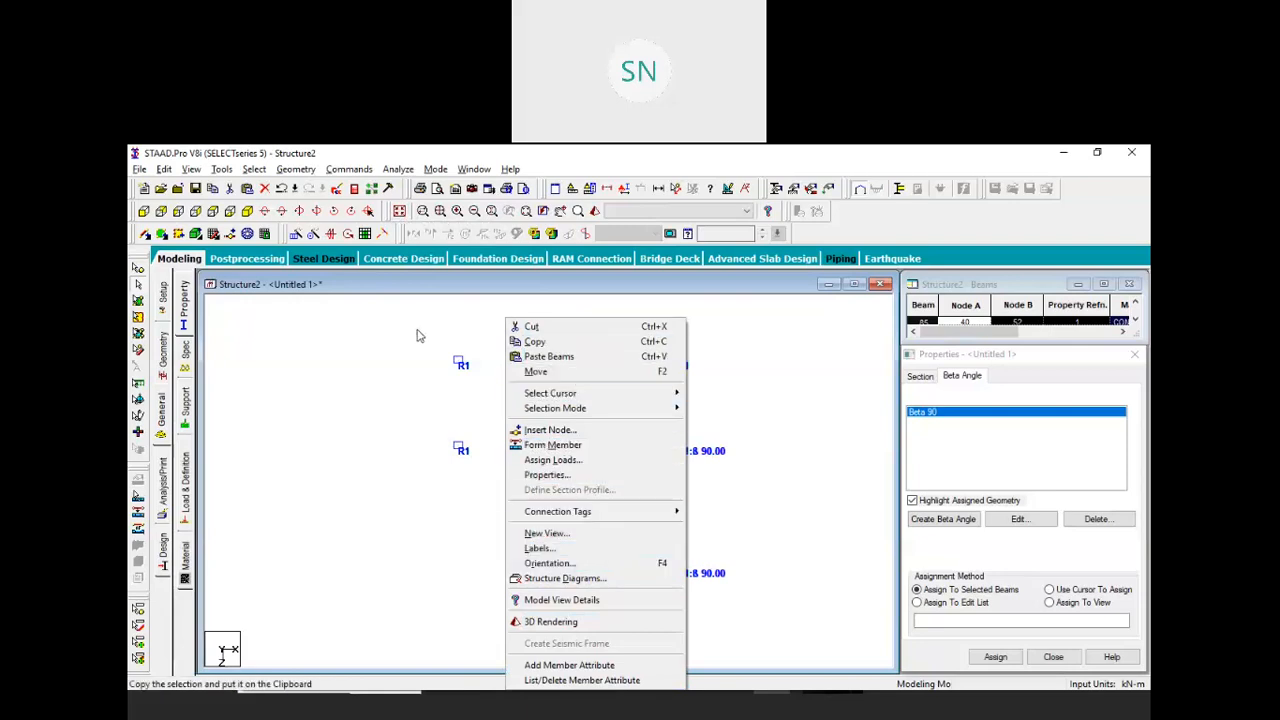
left_click(417, 332)
left_click(400, 211)
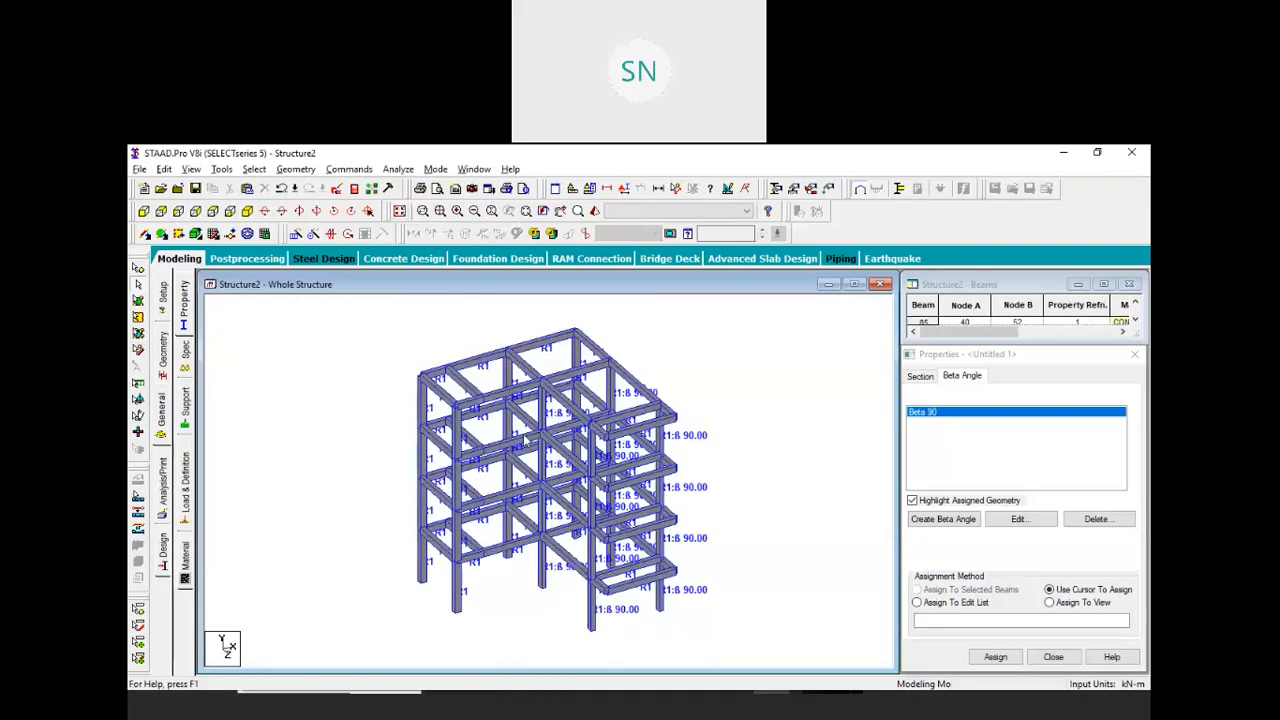
right_click(683, 343)
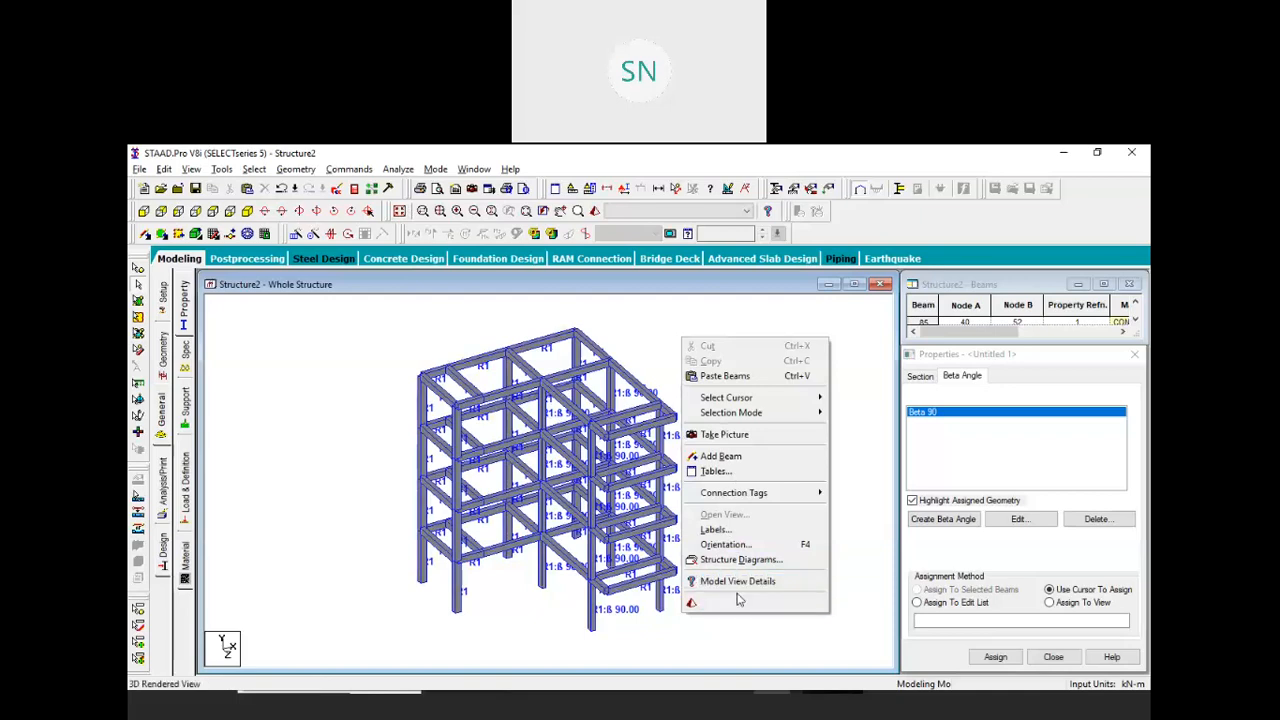
left_click(740, 559)
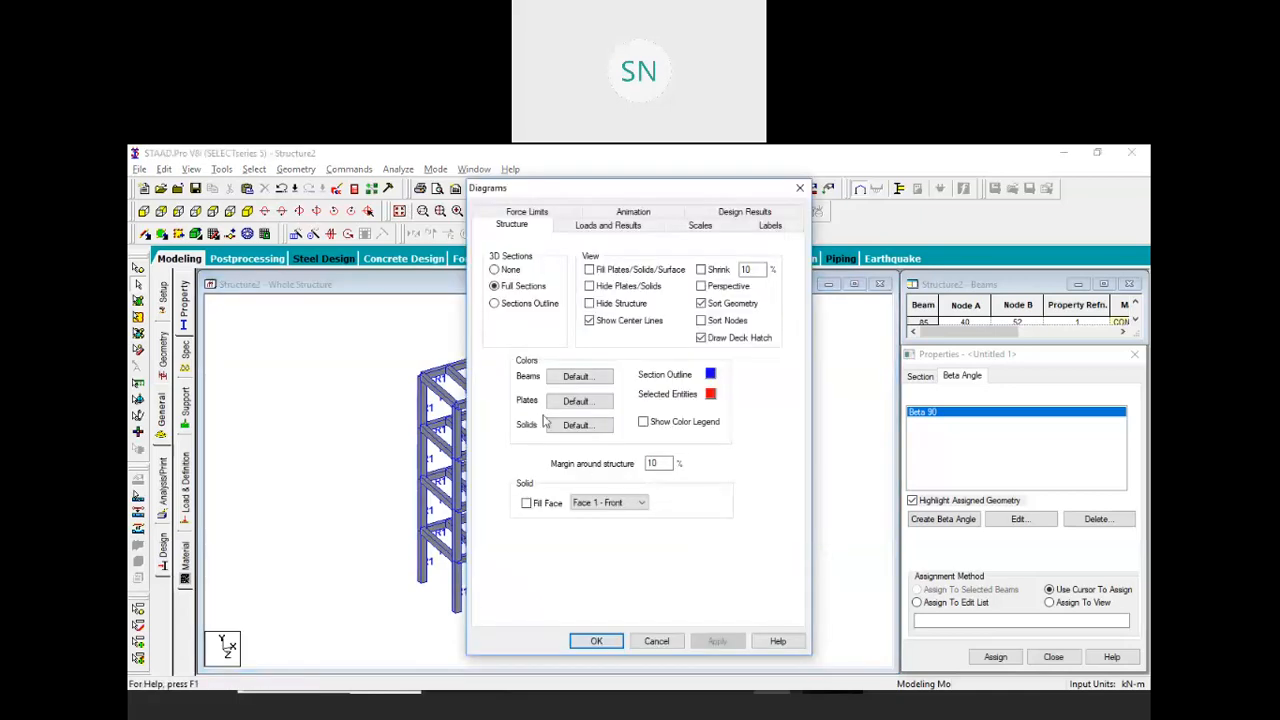
left_click(496, 270)
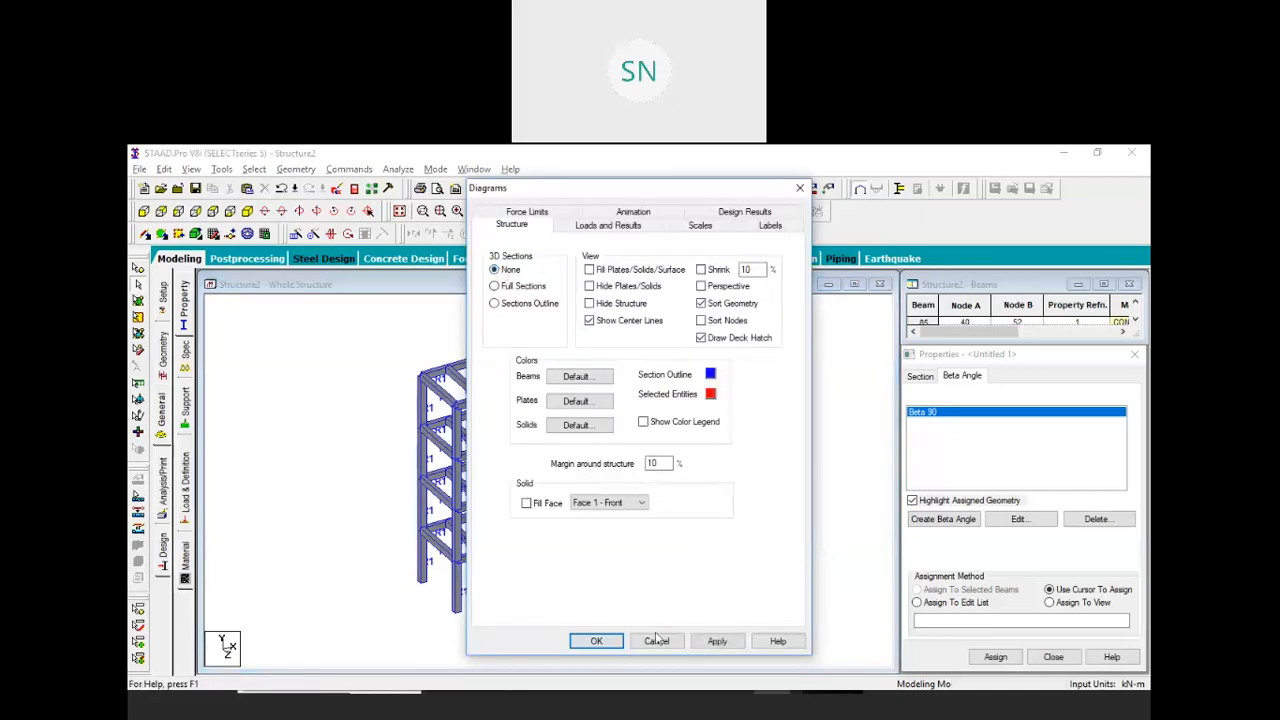
left_click(717, 641)
left_click(597, 641)
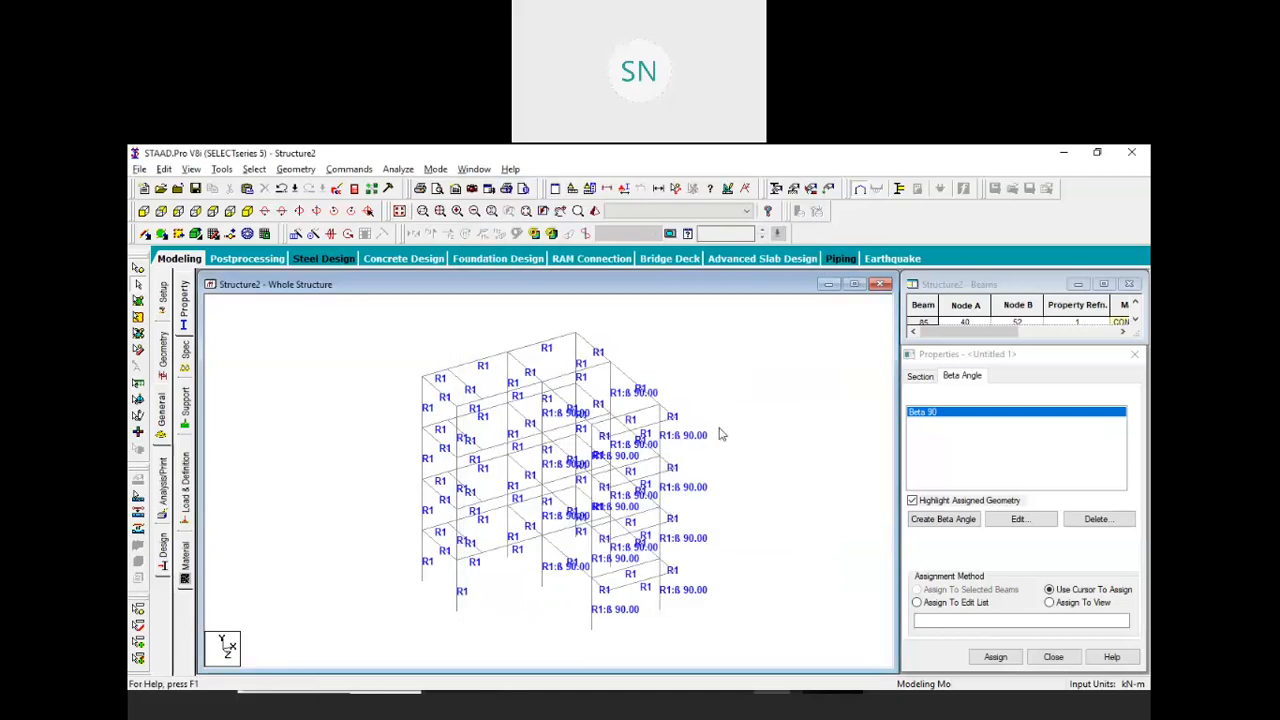
scroll(714, 444, "down", 1)
middle_click_drag(719, 527, 734, 500)
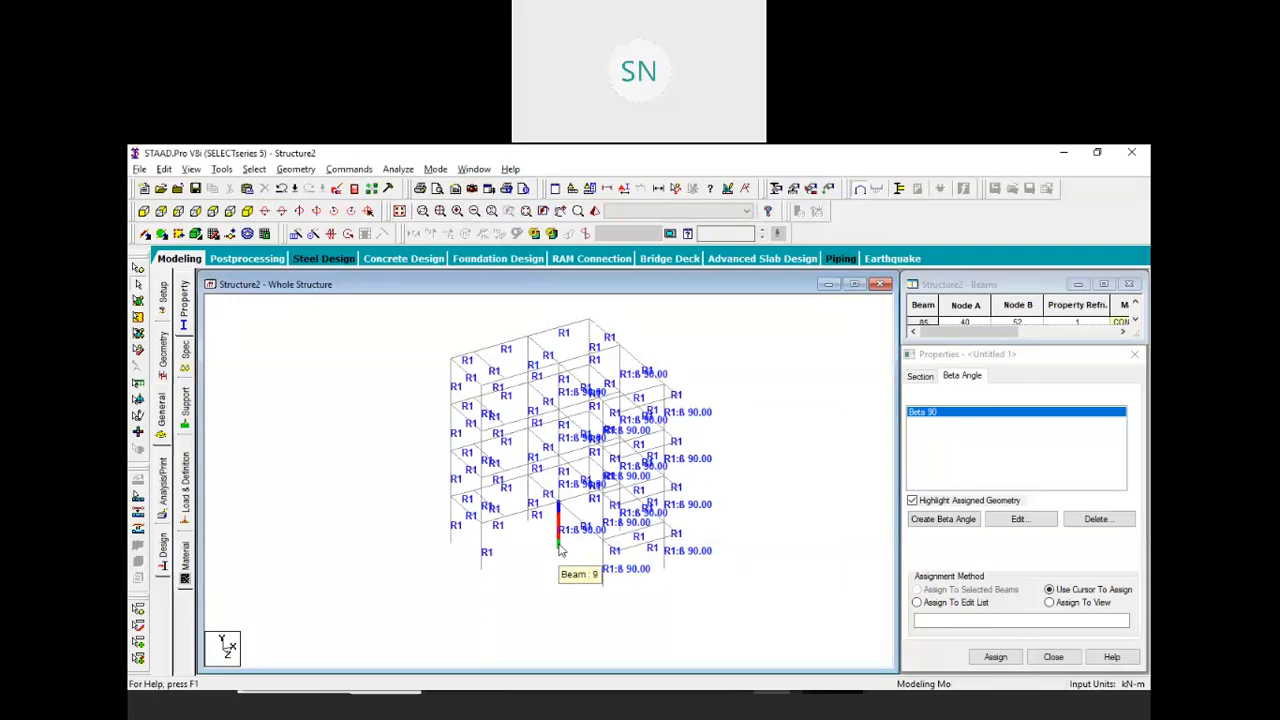
left_click(920, 376)
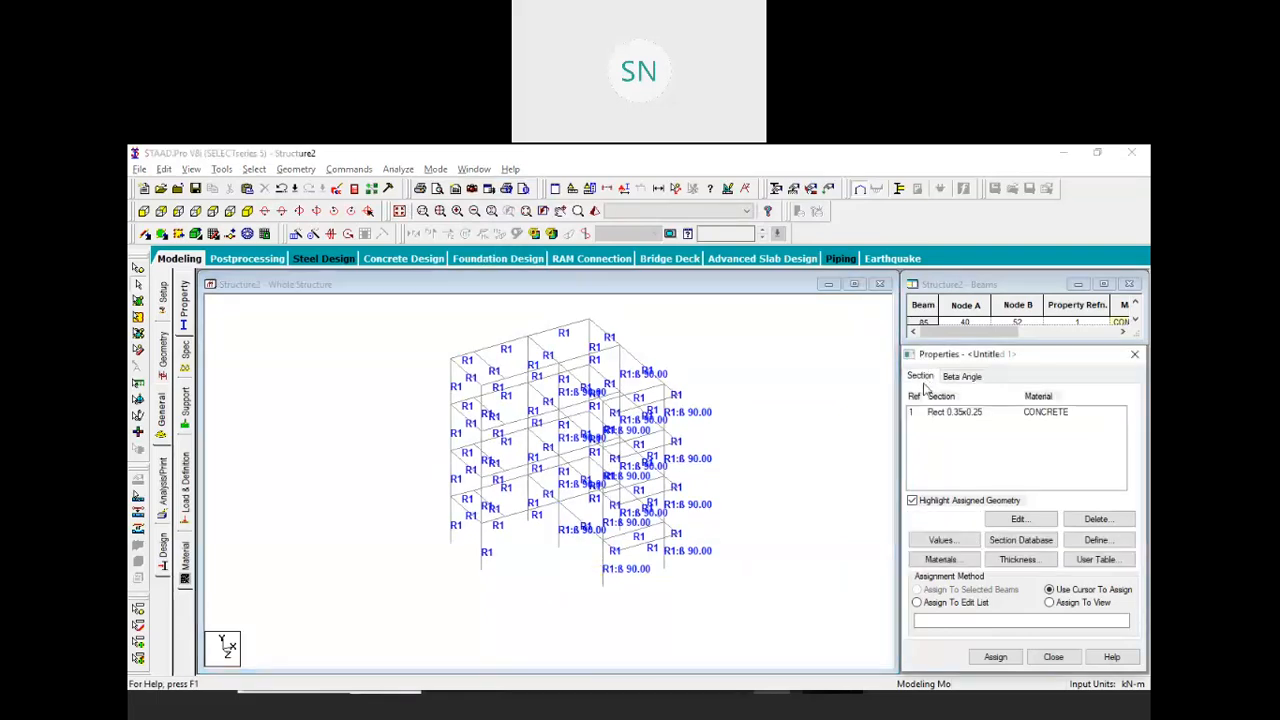
left_click(699, 566)
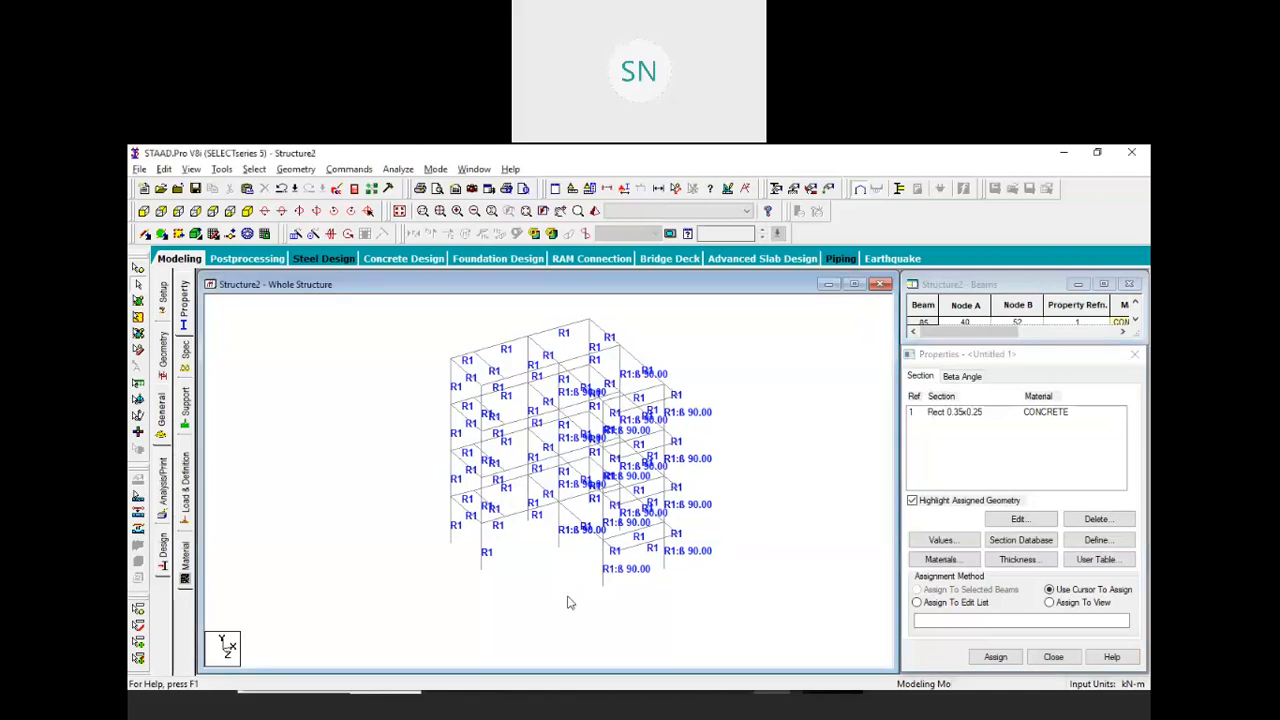
Create a fixed support definition for the structure
left_click(185, 405)
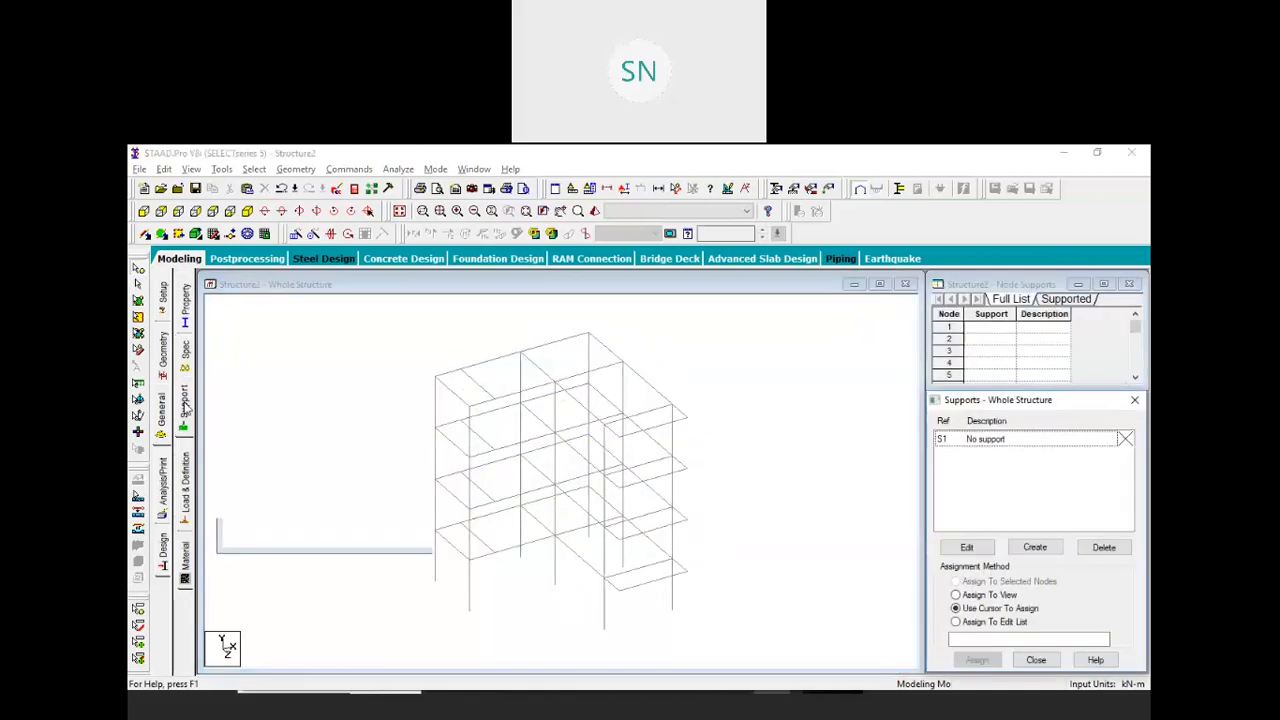
left_click(1034, 547)
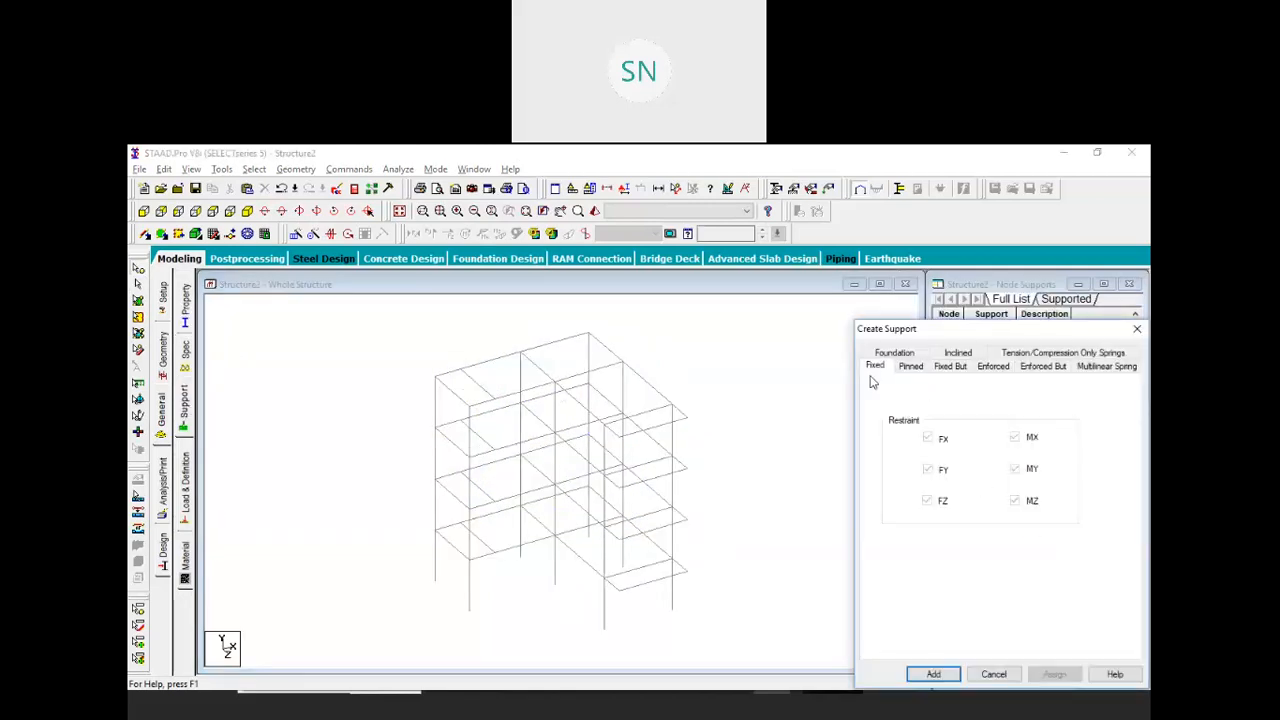
left_click(935, 675)
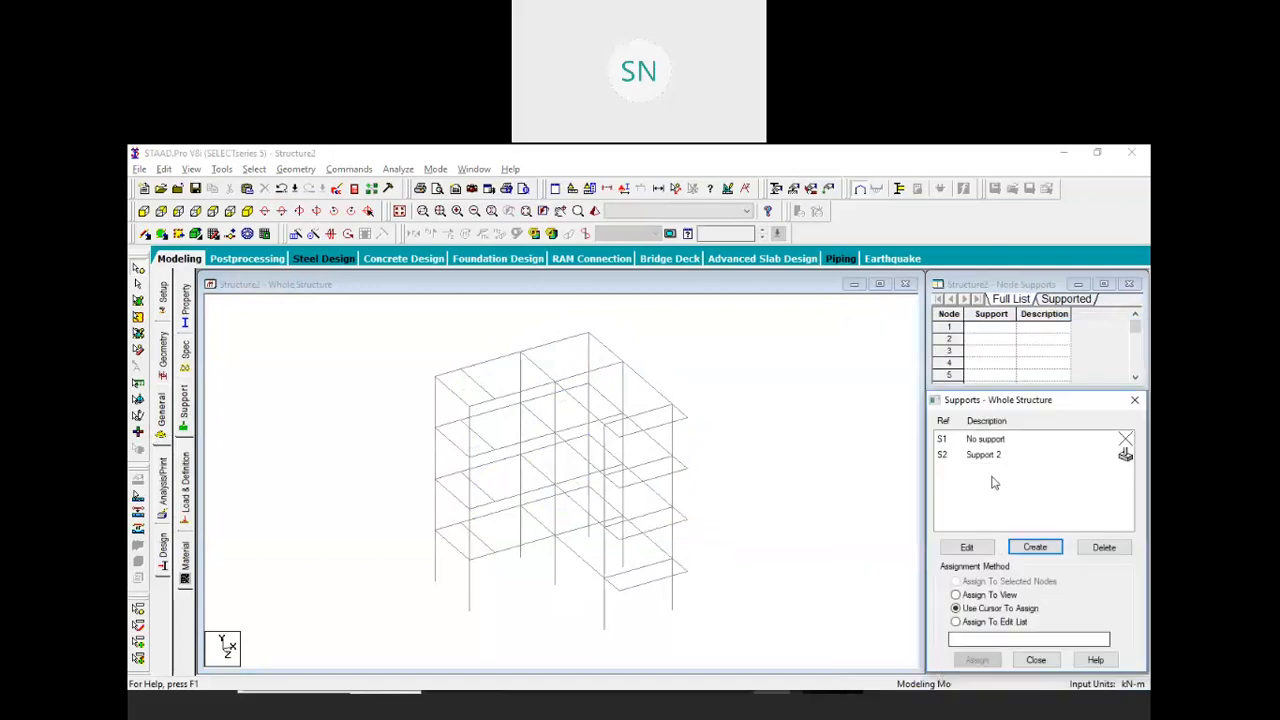
Assign the fixed support to all column base nodes, return to the isometric view, and open the load definitions
left_click(986, 455)
left_click(160, 212)
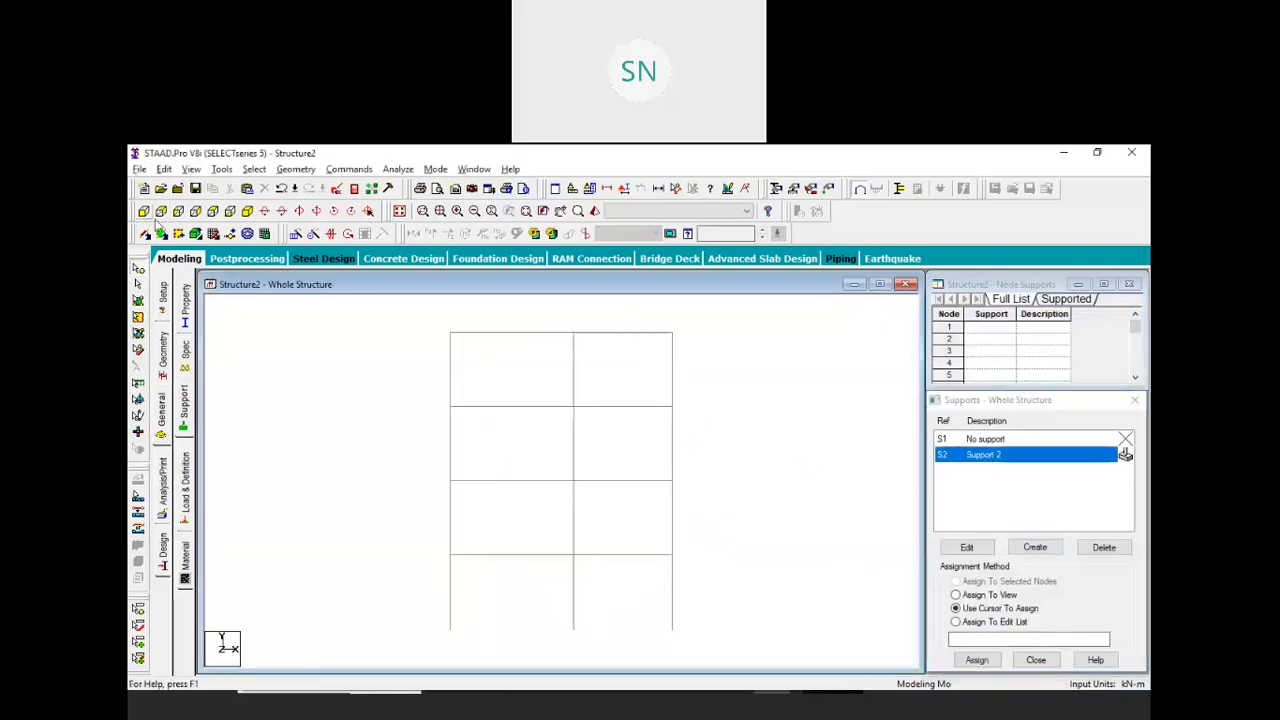
middle_click_drag(600, 514, 623, 471)
left_click_drag(449, 557, 723, 606)
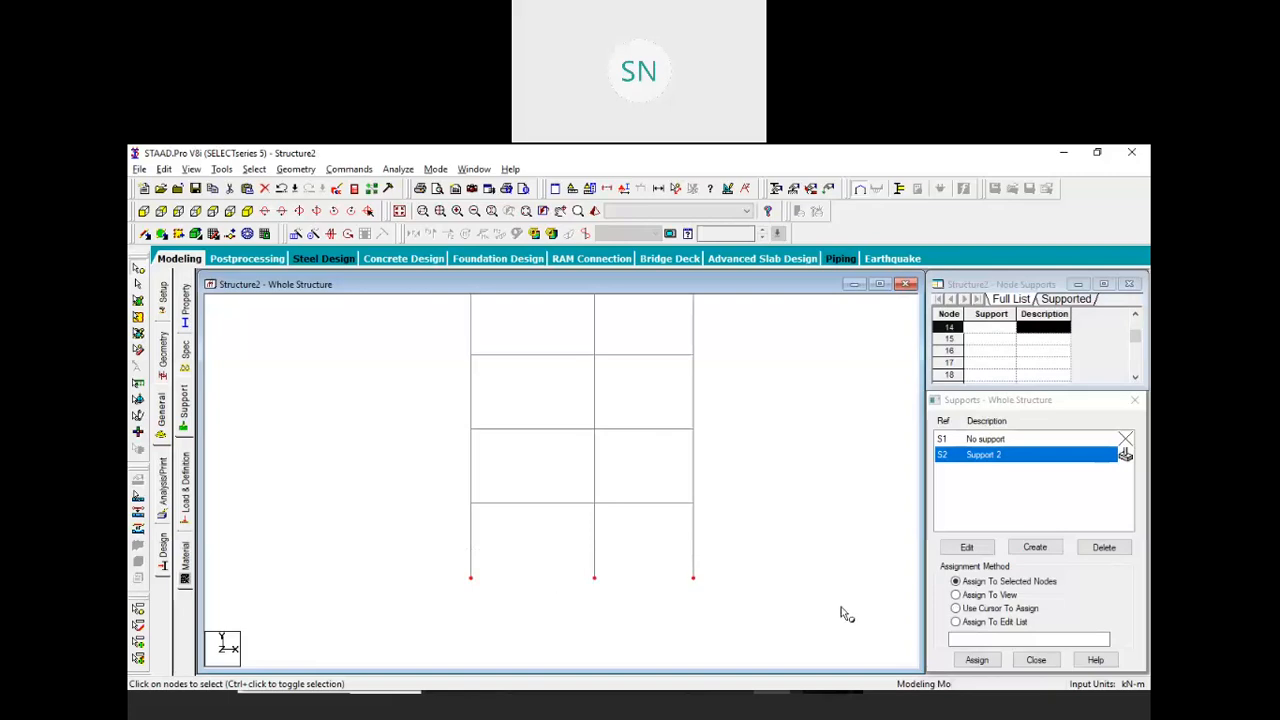
left_click(977, 660)
left_click(1044, 572)
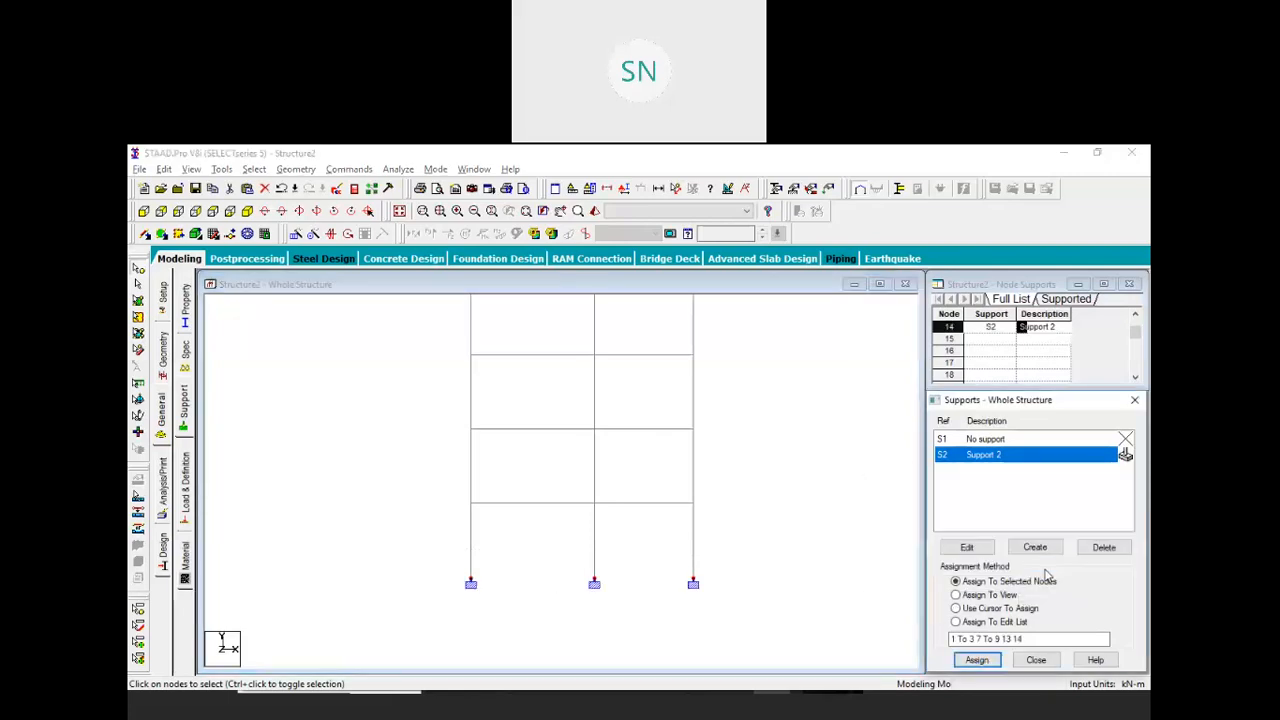
left_click(259, 212)
left_click(605, 484)
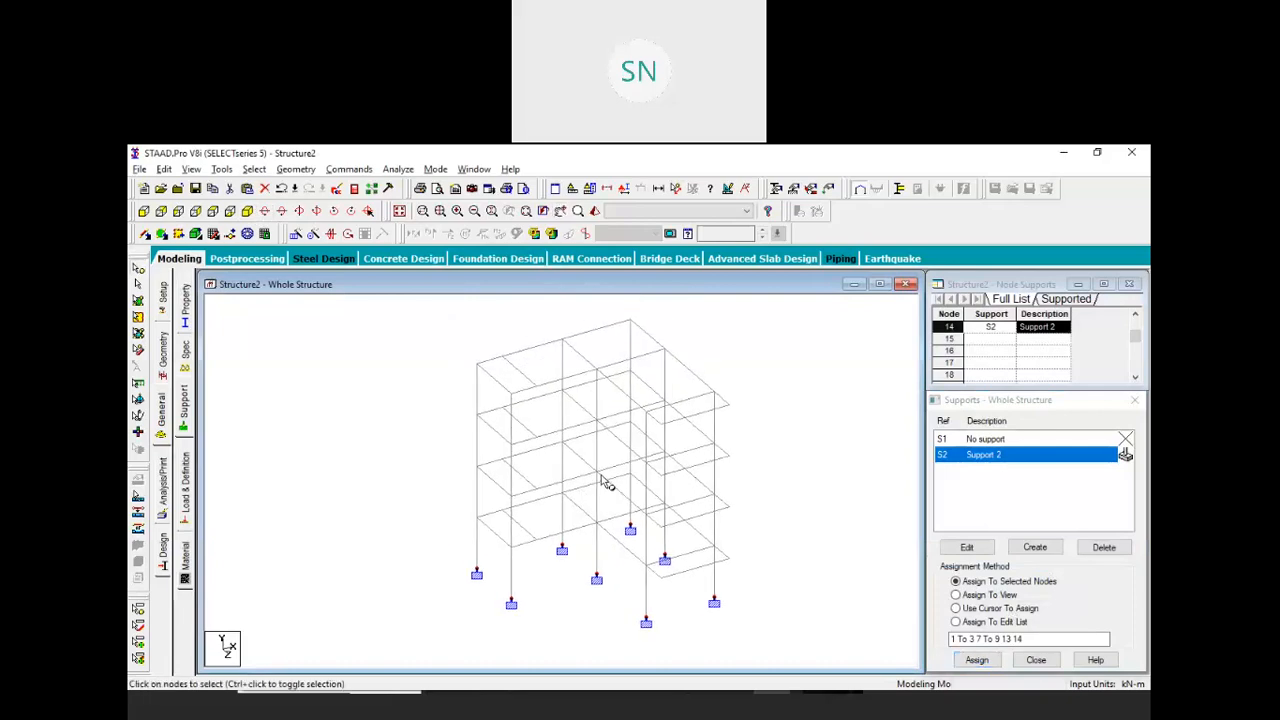
left_click(186, 478)
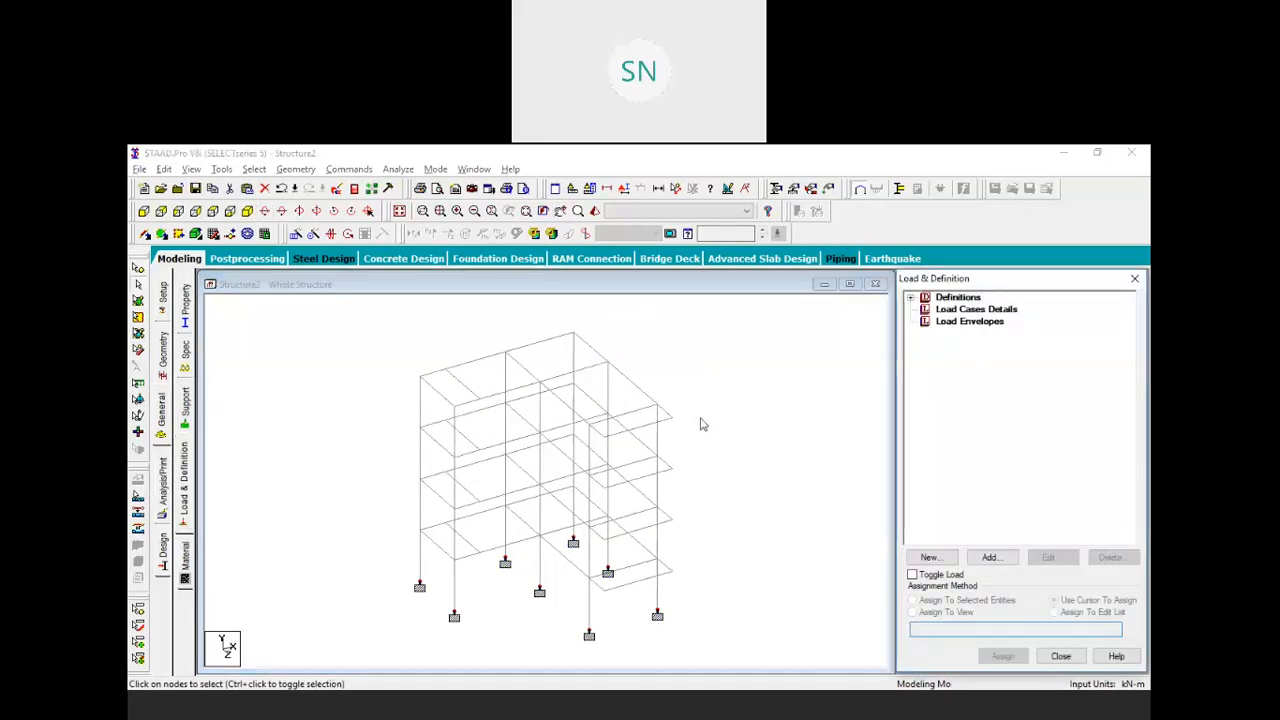
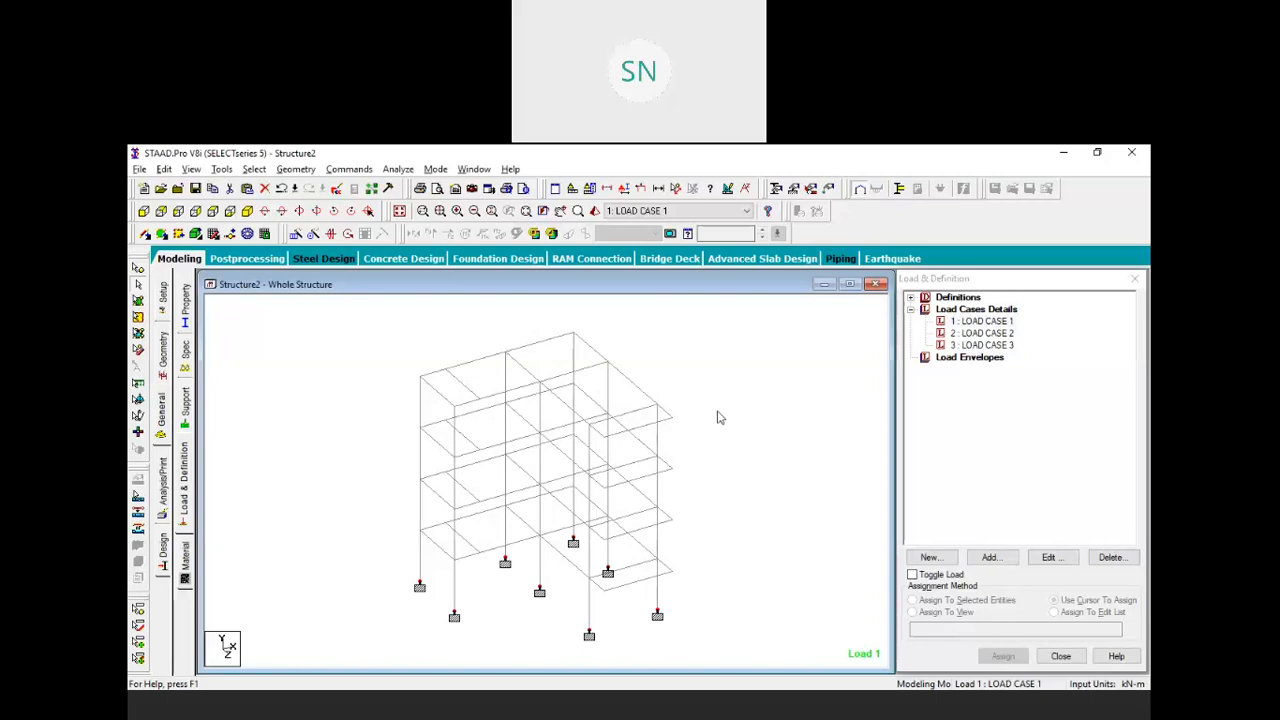
left_click(877, 170)
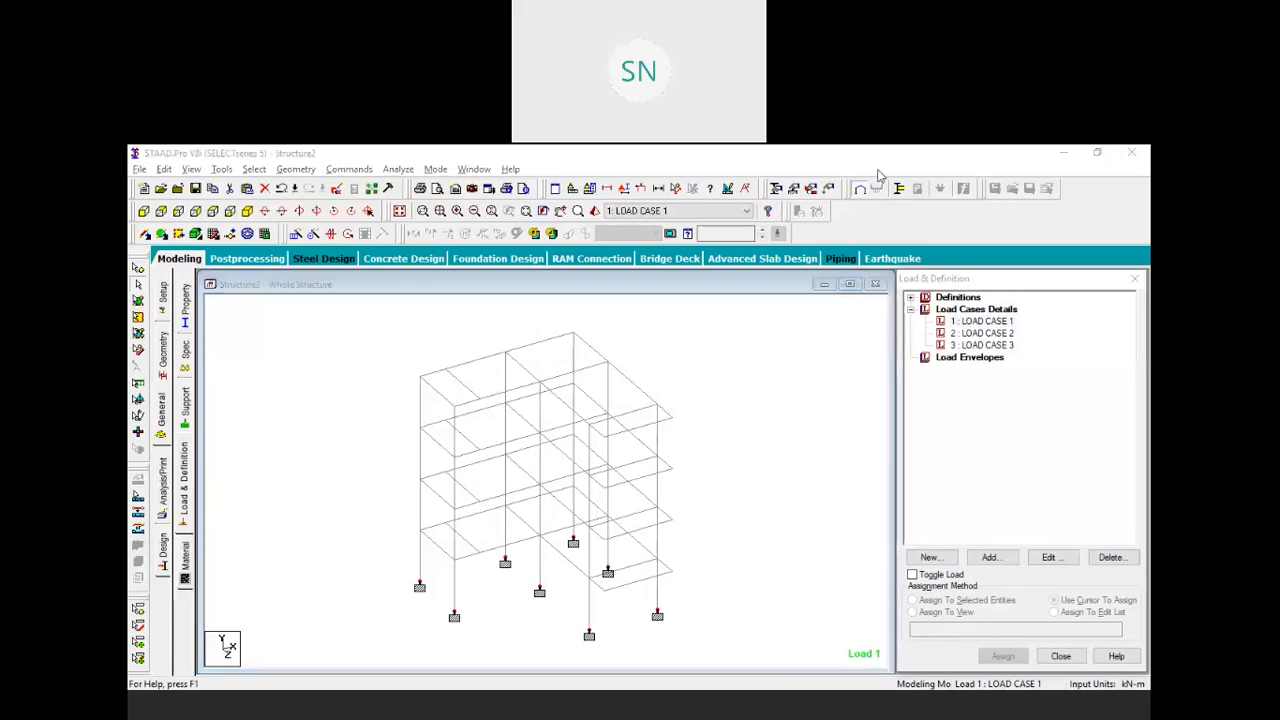
left_click_drag(415, 338, 460, 352)
mouse_move(560, 326)
left_mouse_down()
mouse_move(587, 328)
mouse_move(590, 350)
left_mouse_up()
mouse_move(684, 298)
left_mouse_down()
mouse_move(679, 320)
mouse_move(700, 343)
mouse_move(670, 398)
left_mouse_up()
mouse_move(746, 320)
left_mouse_down()
mouse_move(784, 350)
mouse_move(748, 354)
left_mouse_up()
mouse_move(792, 296)
left_mouse_down()
mouse_move(835, 350)
mouse_move(870, 248)
left_mouse_up()
left_click_drag(772, 252, 796, 292)
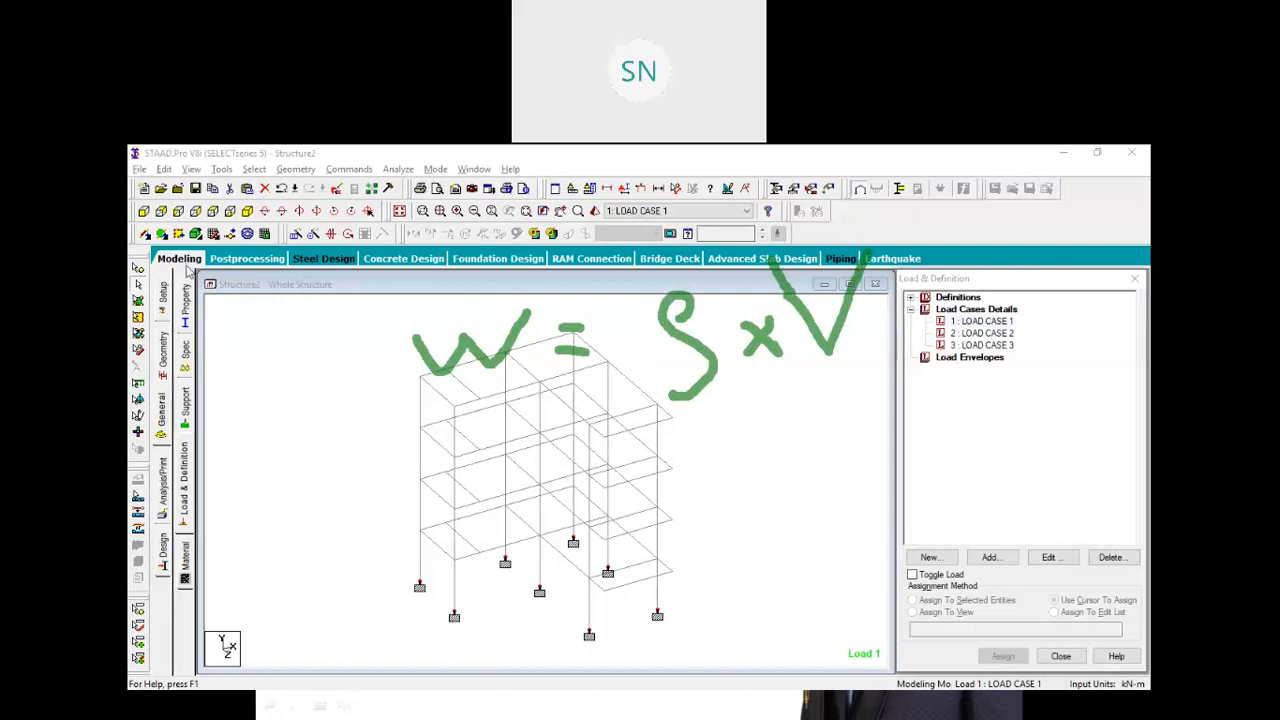
key("Escape")
Examine the beams, columns and base supports of the whole frame in the isometric view
scroll(482, 409, "up", 2)
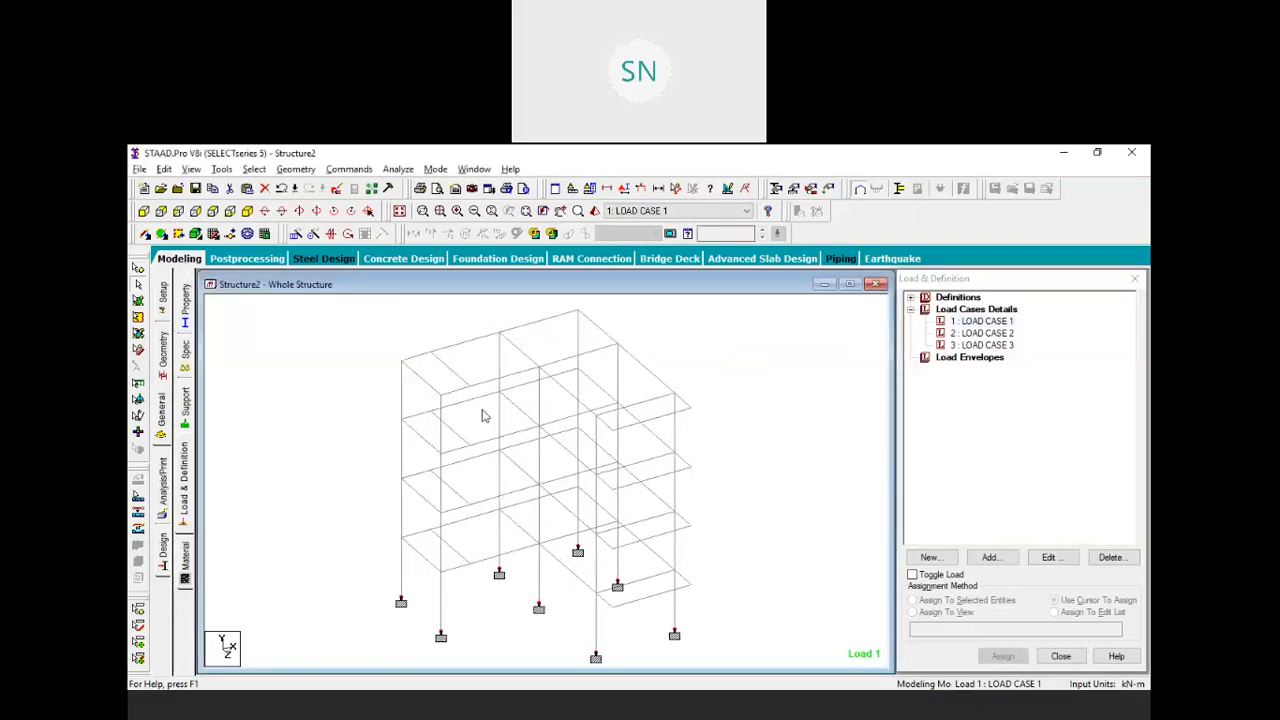
scroll(484, 416, "up", 1)
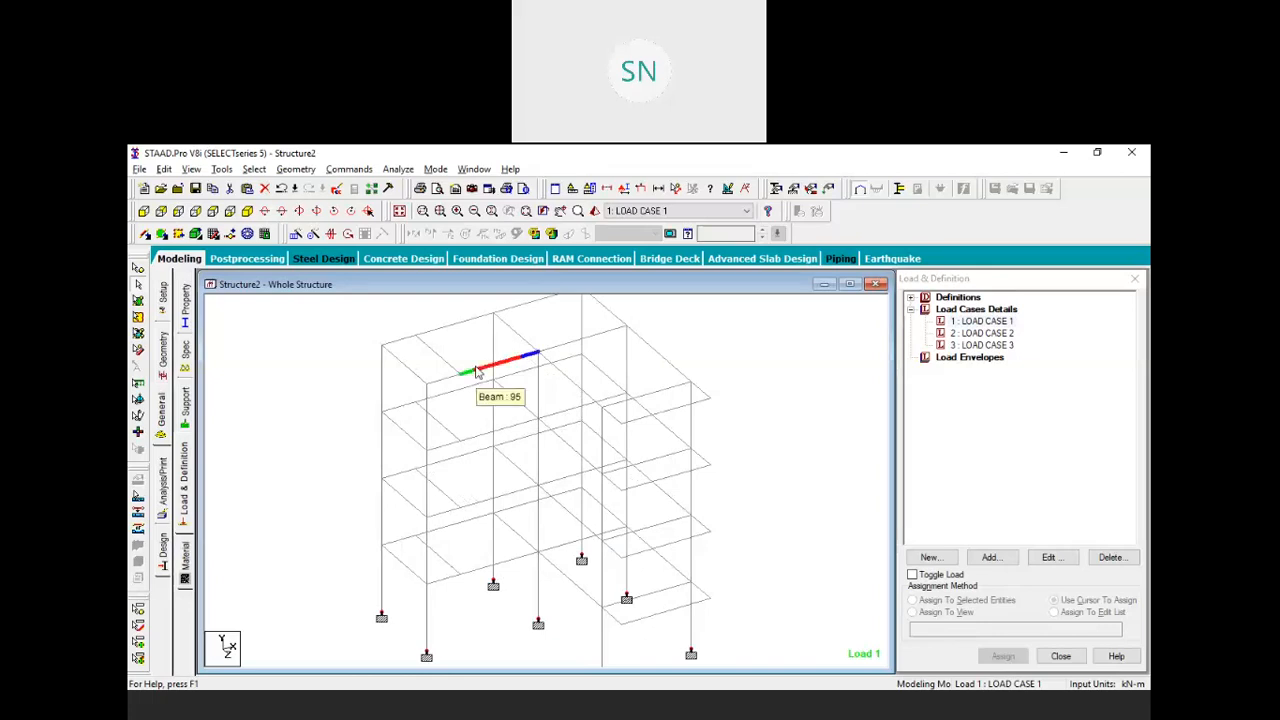
scroll(524, 378, "down", 1)
scroll(526, 374, "down", 1)
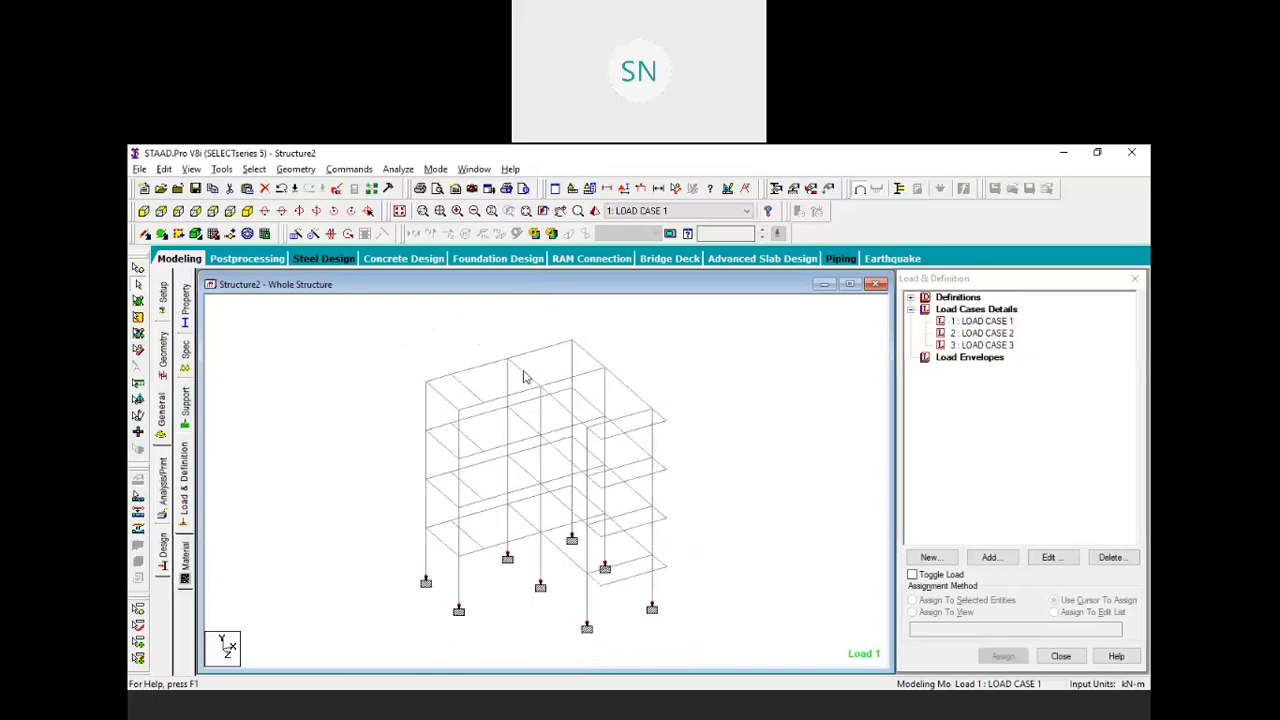
scroll(503, 433, "up", 1)
middle_click_drag(476, 431, 496, 442)
scroll(564, 378, "down", 3)
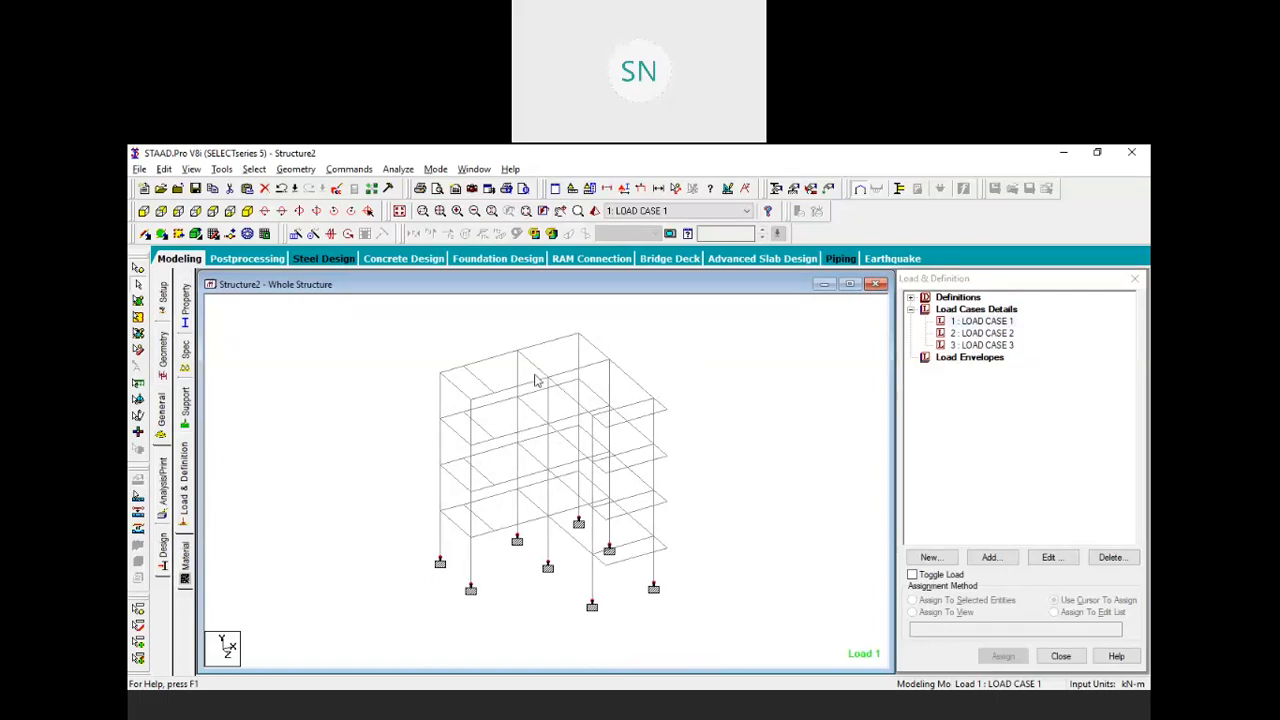
middle_click_drag(531, 414, 545, 414)
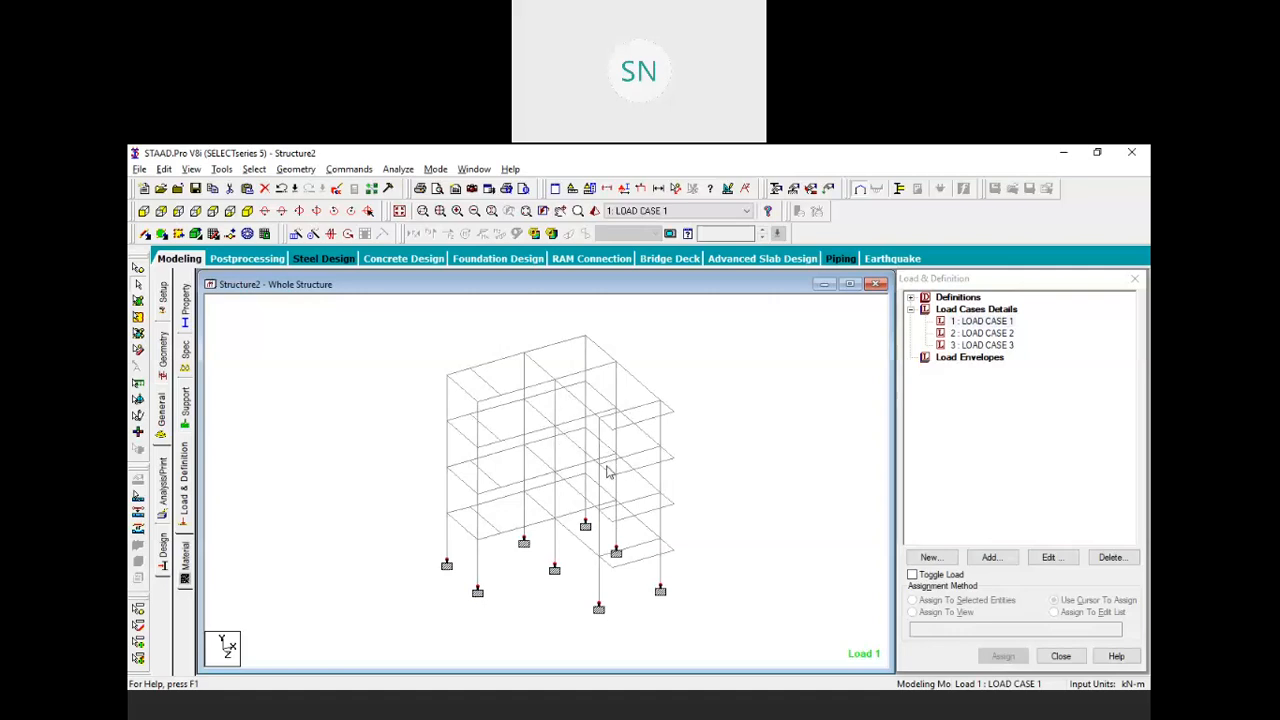
scroll(607, 471, "up", 2)
middle_click_drag(589, 412, 601, 427)
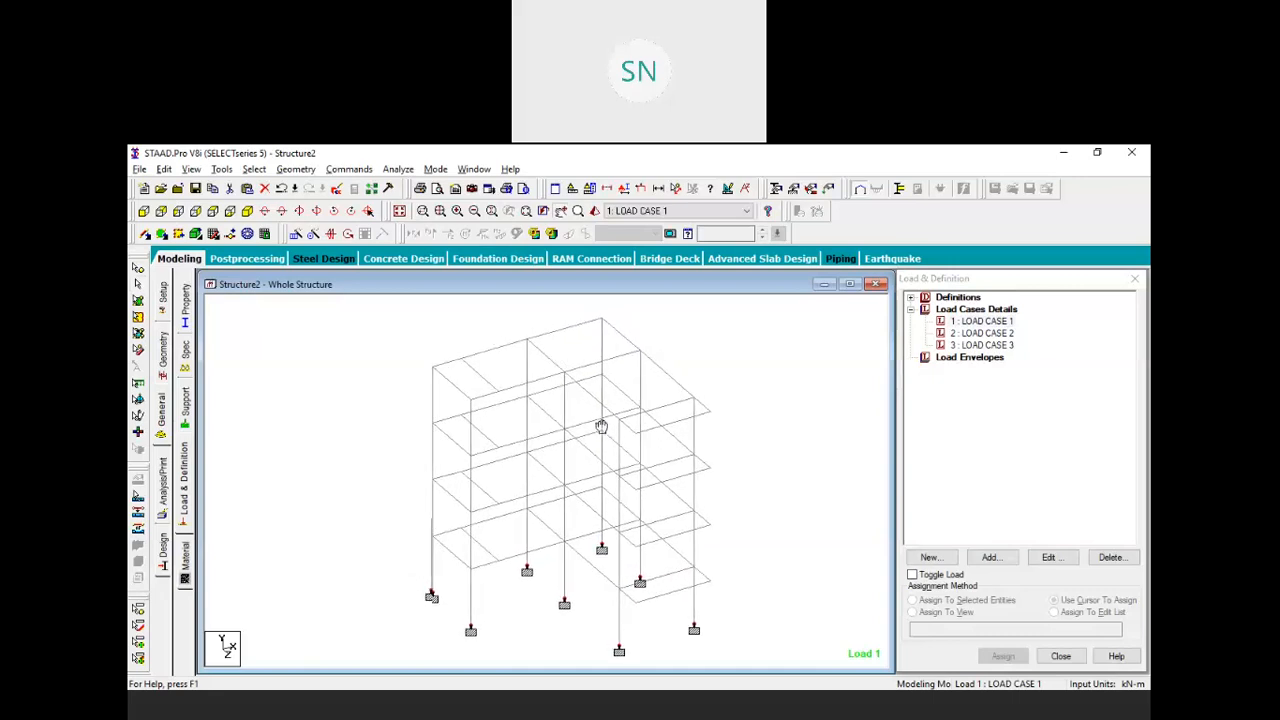
scroll(585, 420, "down", 2)
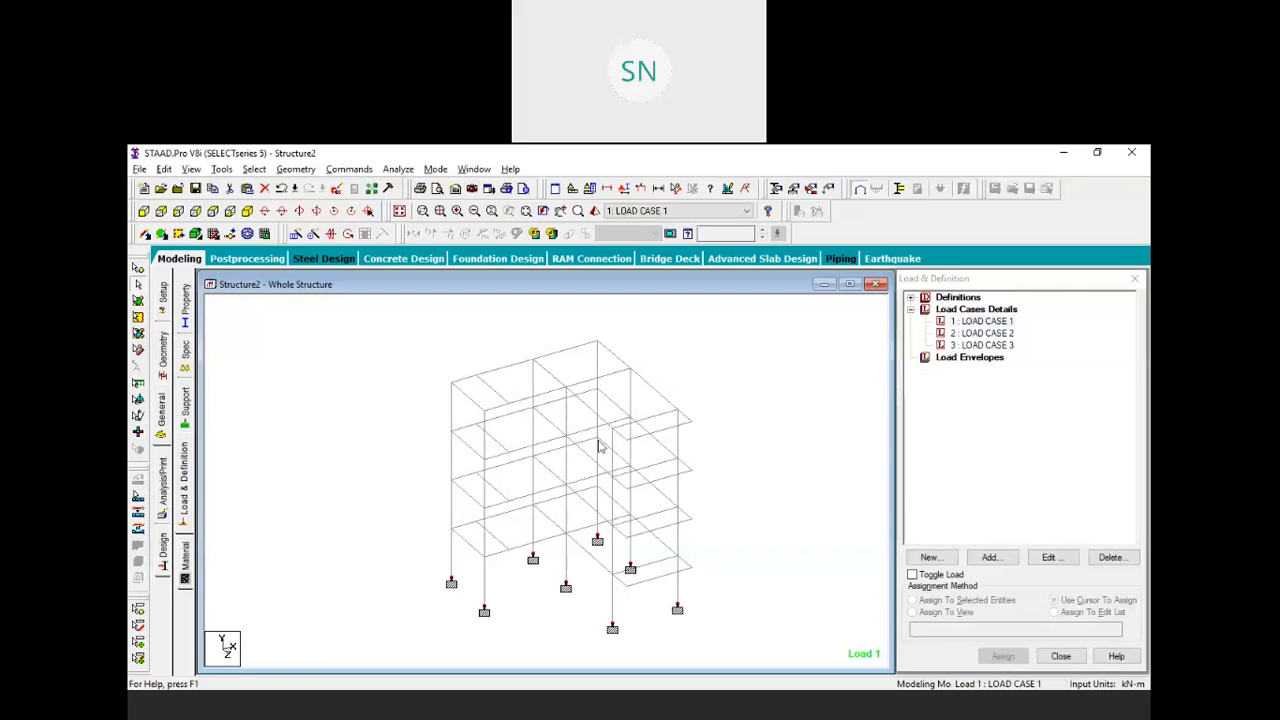
middle_click_drag(670, 472, 680, 476)
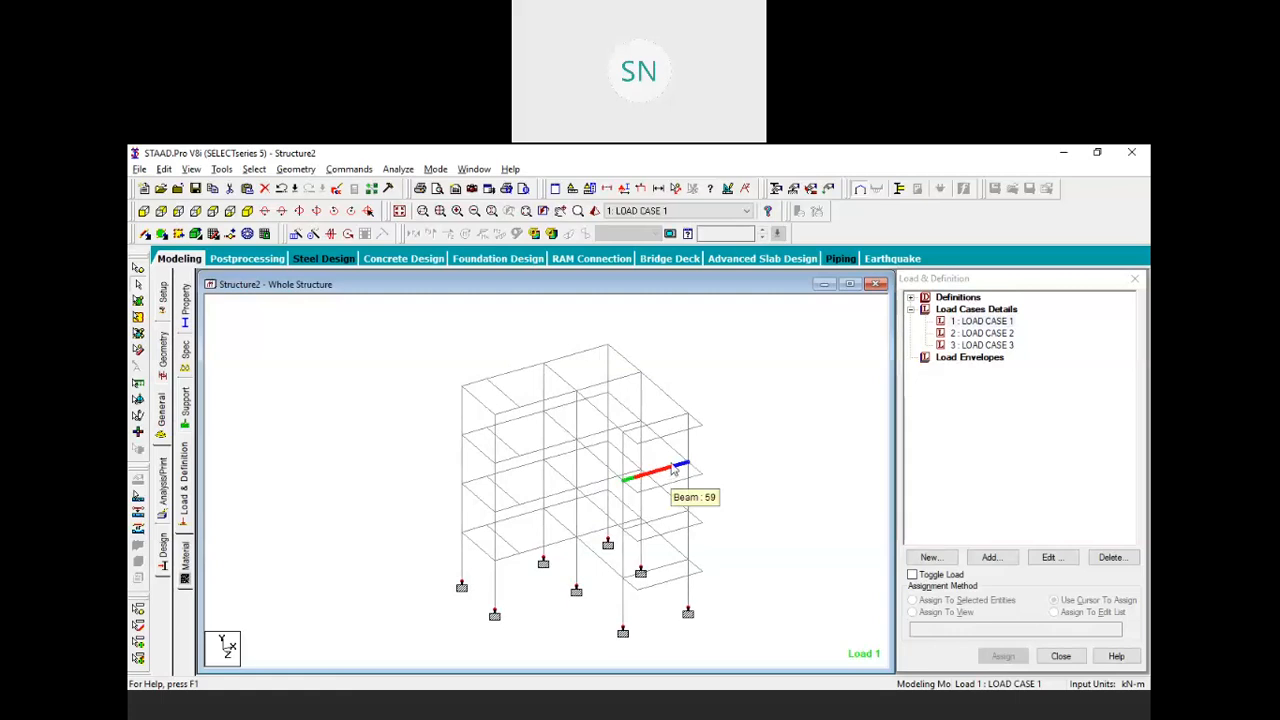
middle_click_drag(729, 466, 716, 459)
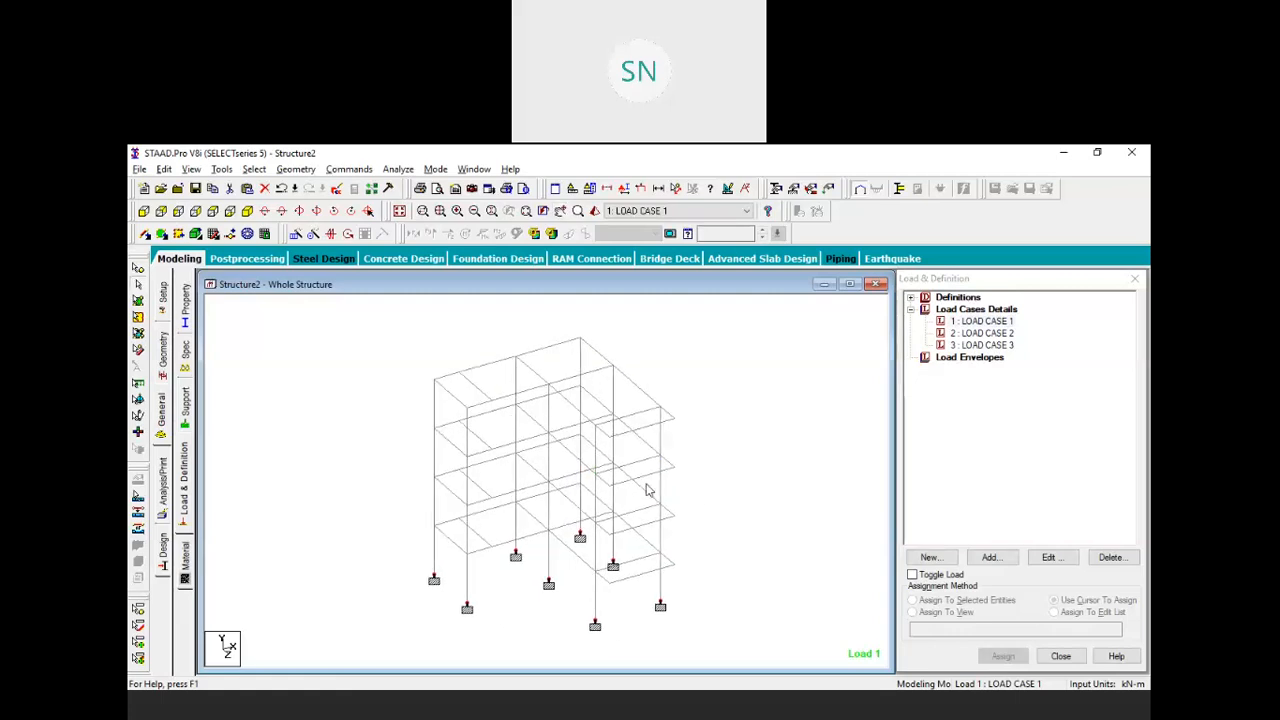
Add a selfweight load in the Y direction with factor -1 to LOAD CASE 1
left_click(977, 322)
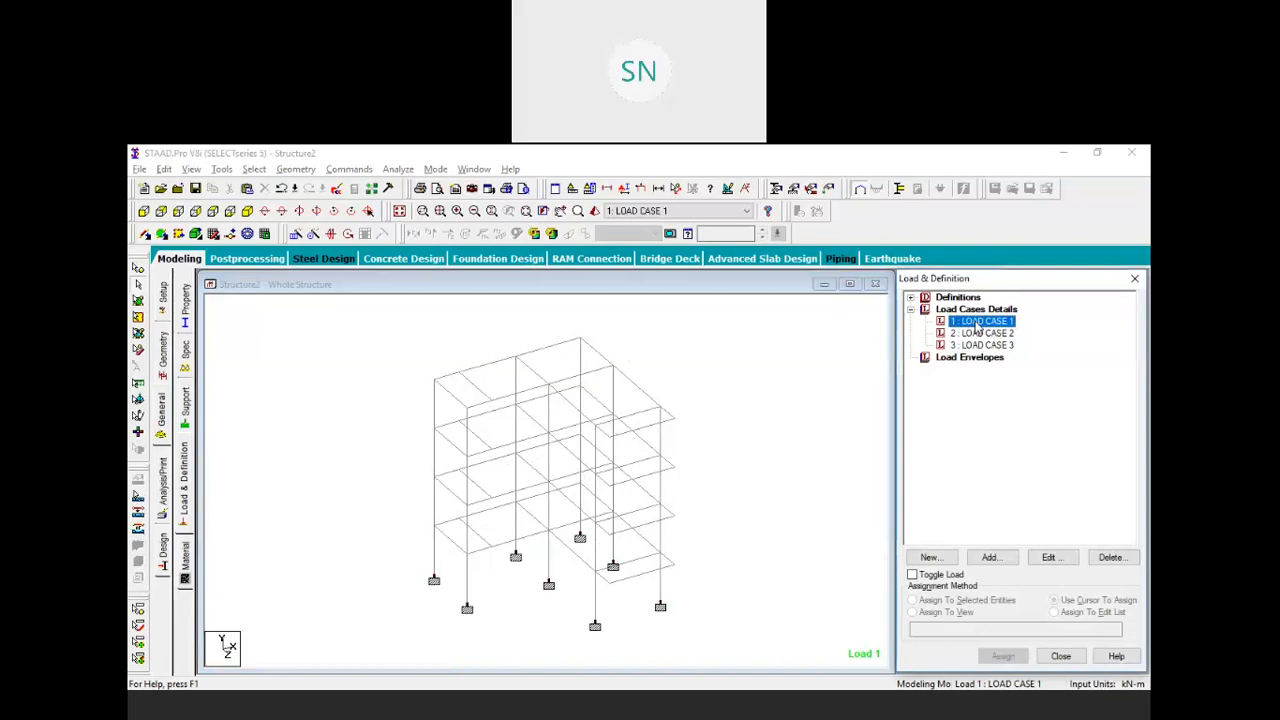
left_click(993, 561)
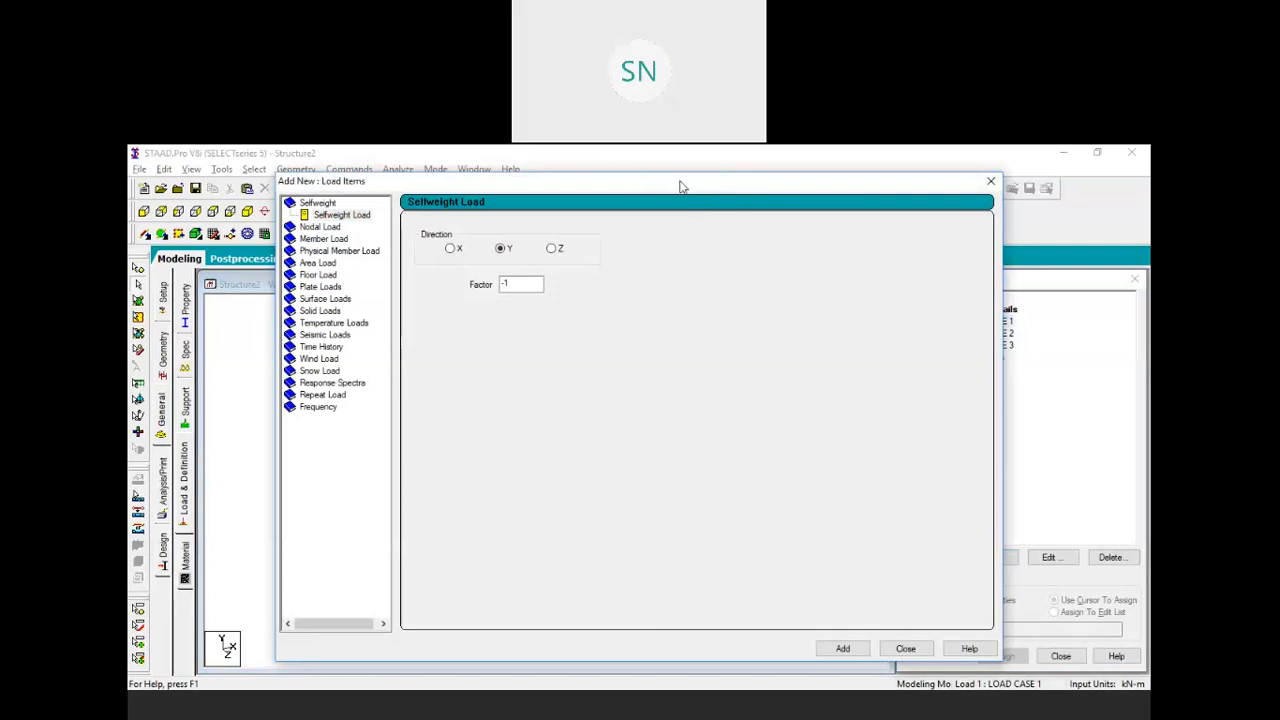
left_click_drag(683, 185, 721, 183)
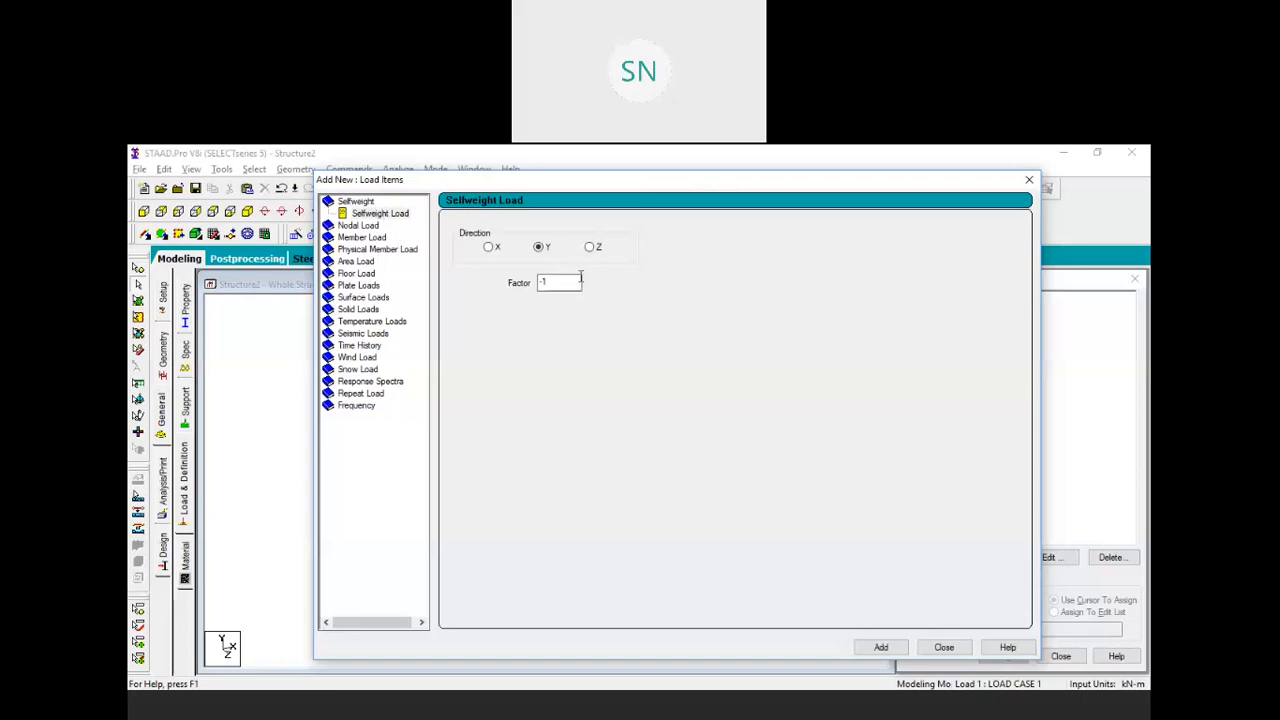
left_click_drag(559, 282, 542, 282)
left_click(903, 648)
left_click(943, 648)
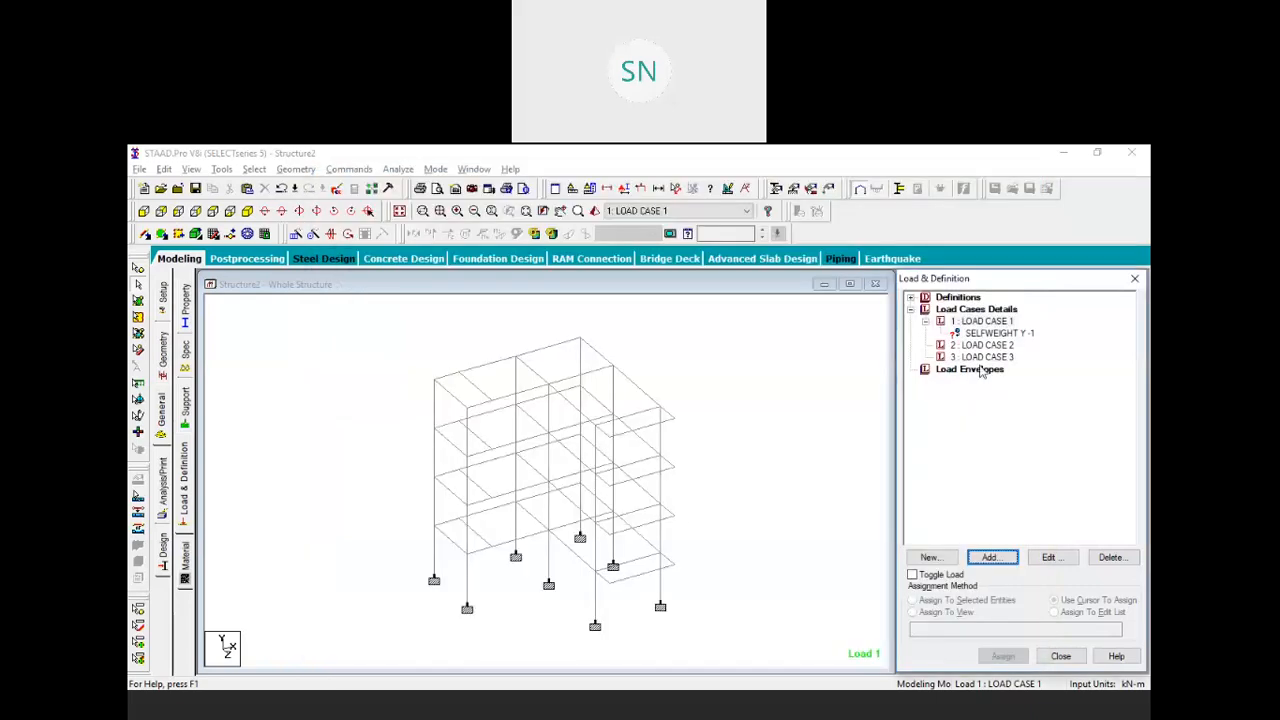
Assign the Y -1 selfweight load to all members in view and clear the member highlighting
left_click(986, 336)
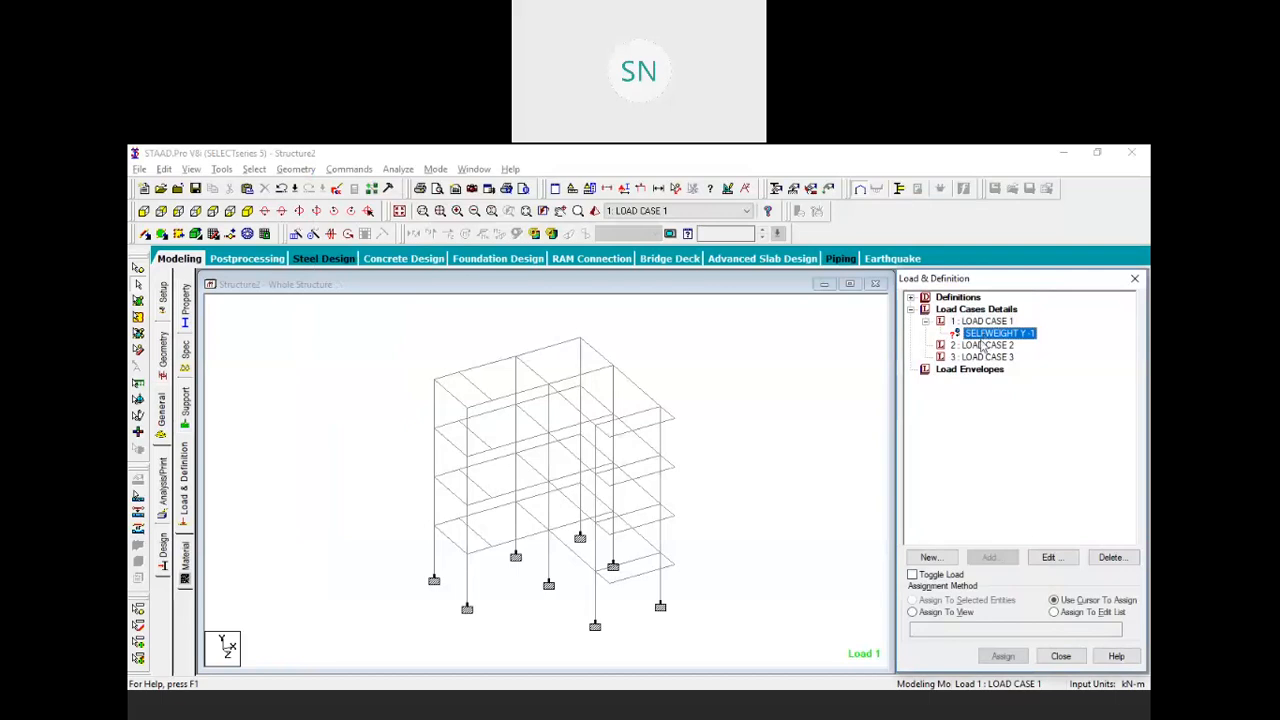
left_click(912, 611)
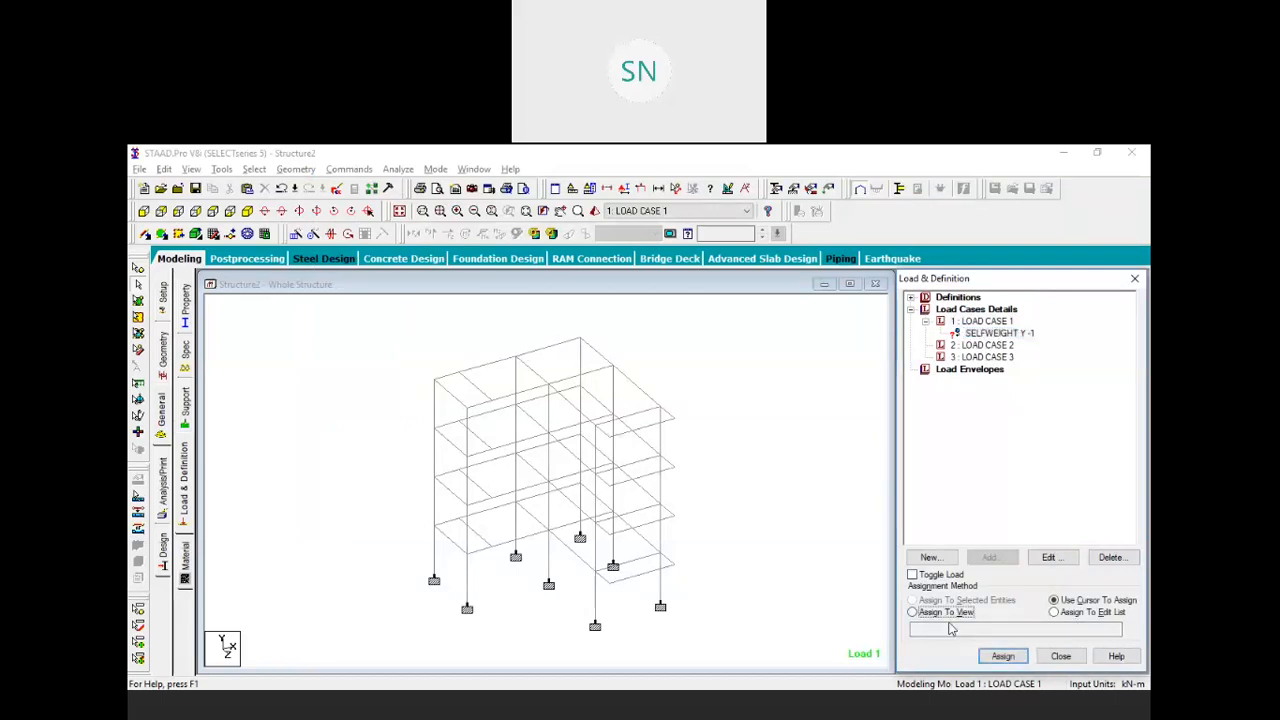
left_click(1003, 656)
left_click(1045, 510)
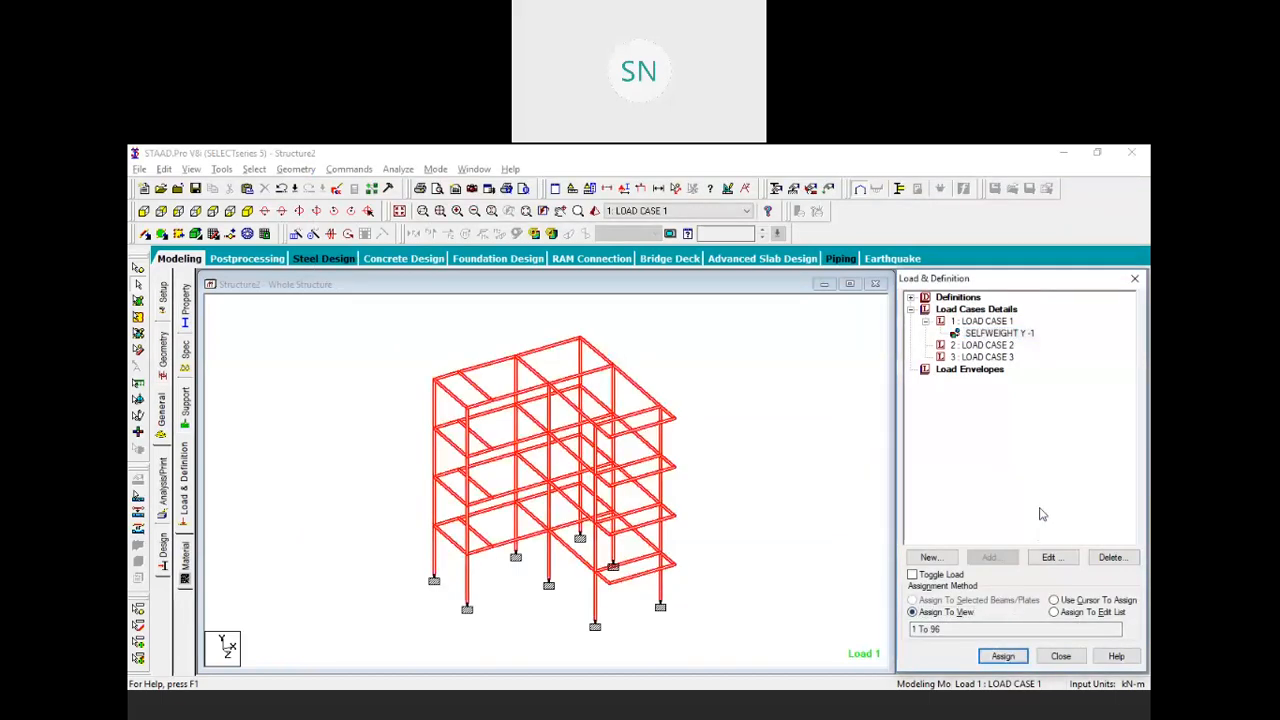
left_click(790, 467)
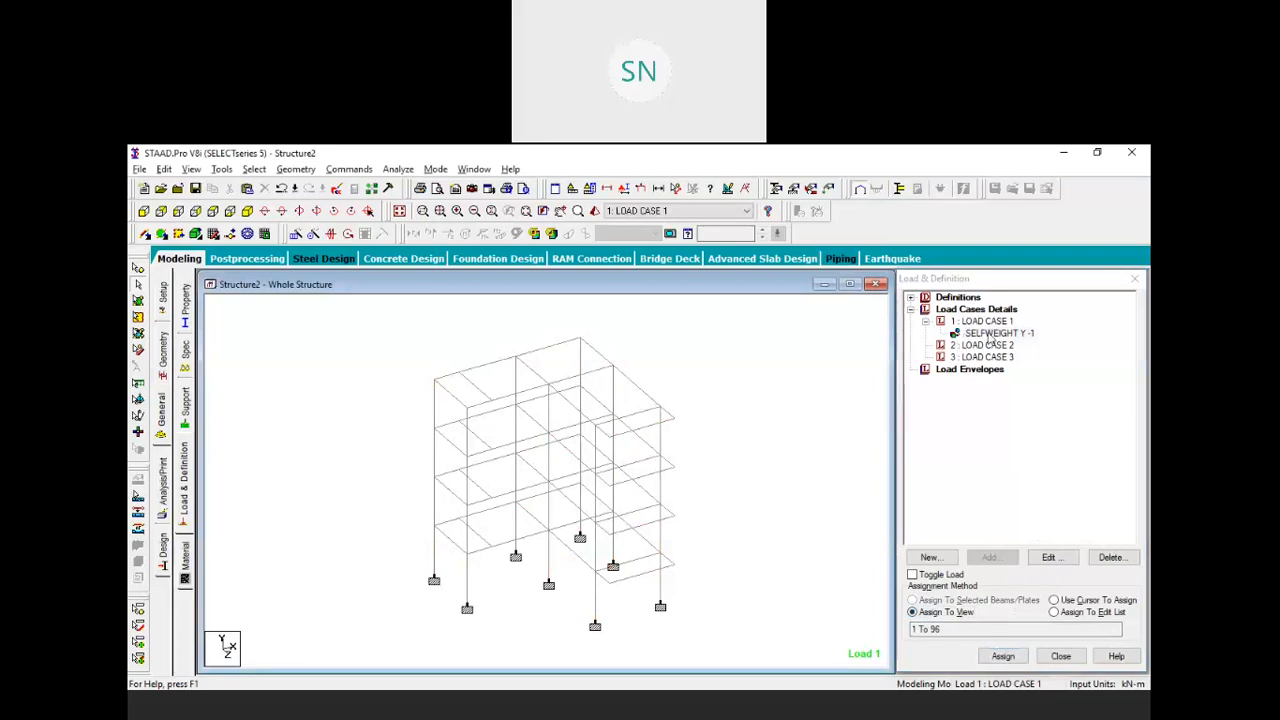
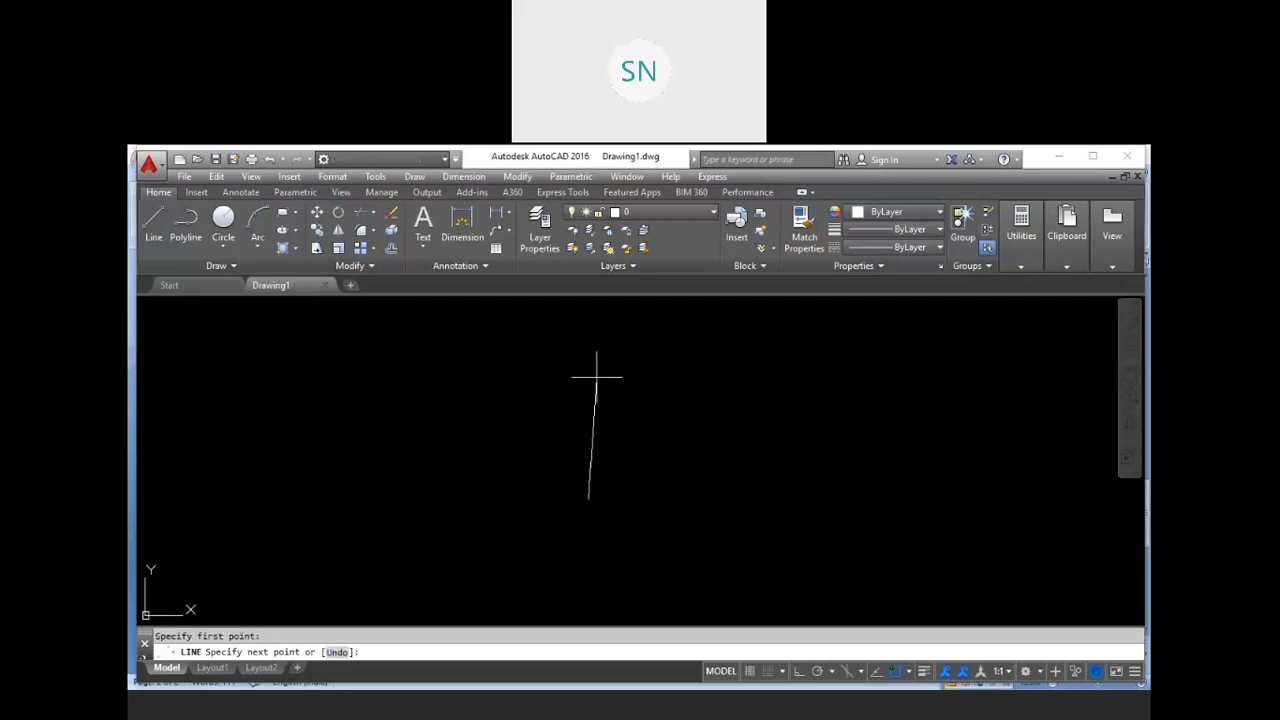
In AutoCAD, turn on Ortho mode and delete the trial vertical line from the drawing
key("F8")
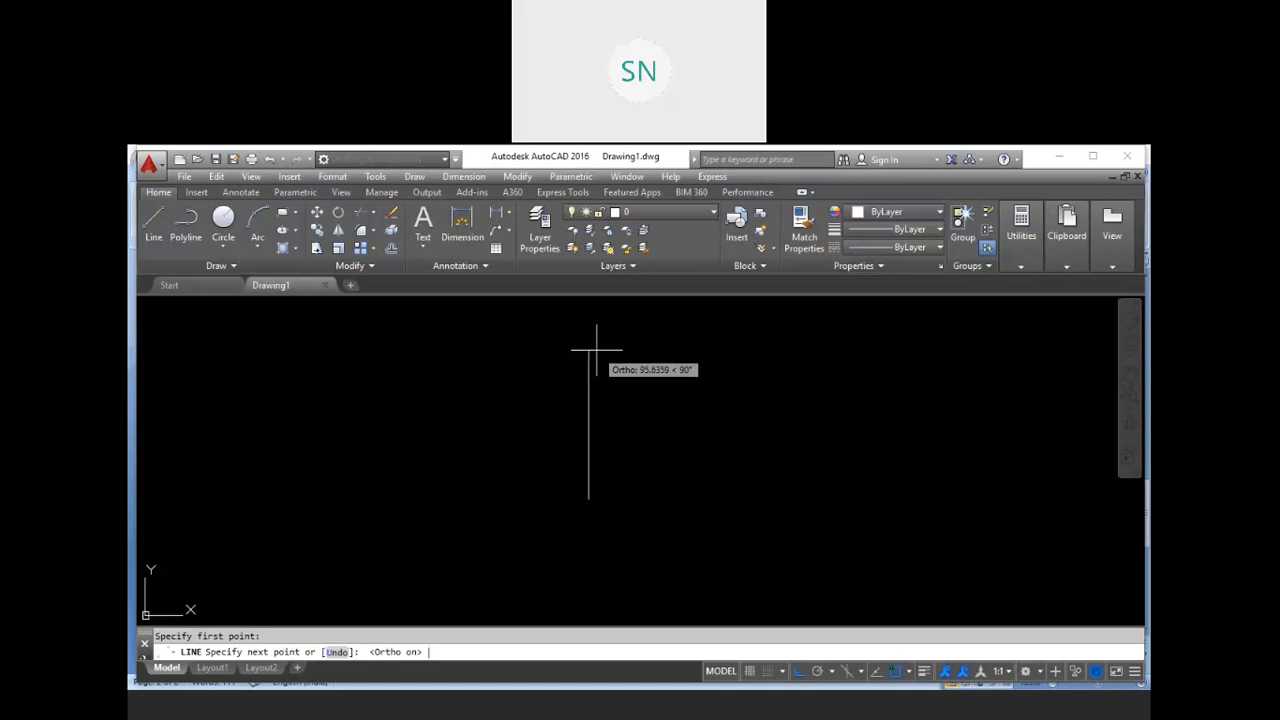
left_click(596, 367)
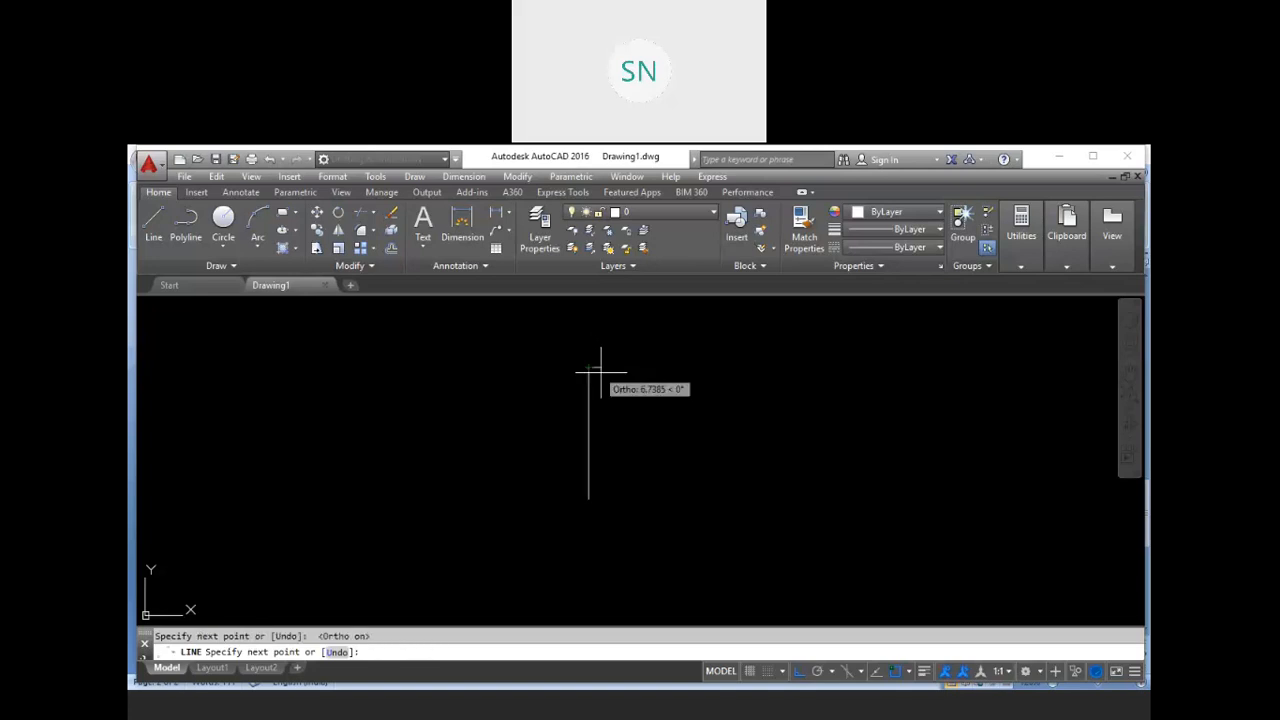
key("Escape")
left_click(654, 449)
left_click(538, 385)
key("Delete")
key("Escape")
right_click(586, 398)
key("Escape")
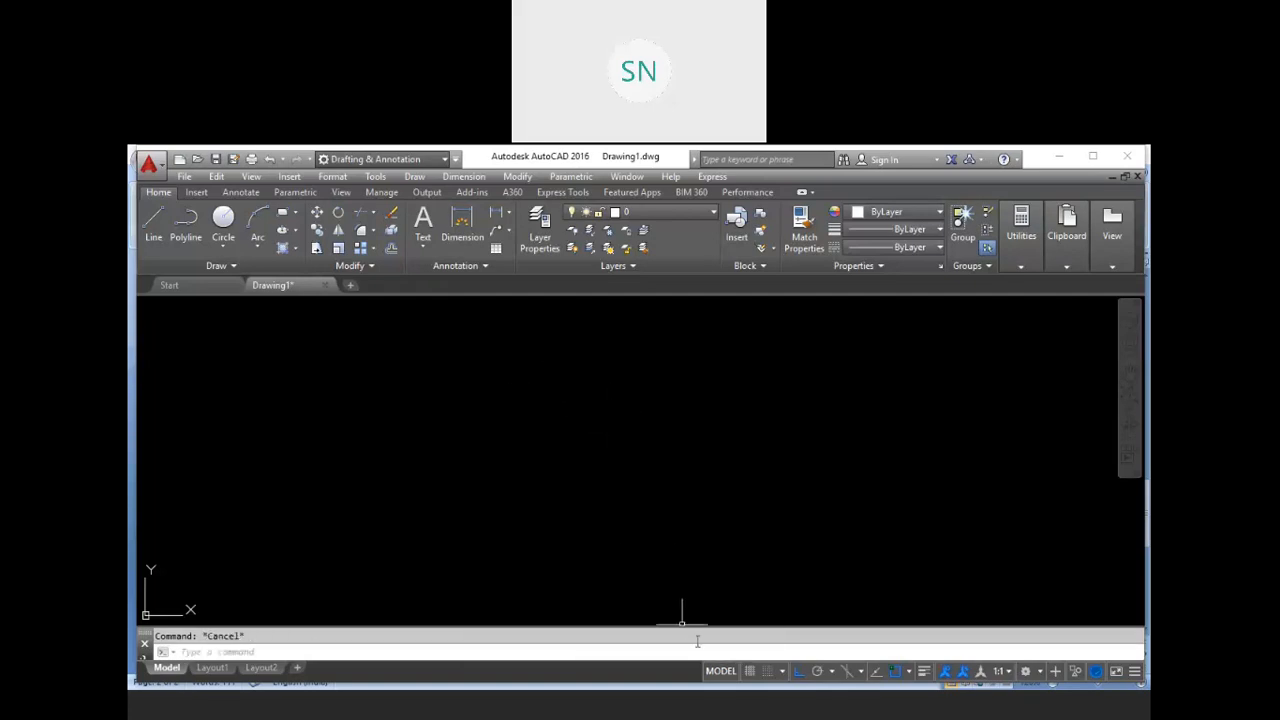
Set the drafting snap type to Isometric snap
left_click(783, 672)
left_click(788, 651)
left_click(615, 476)
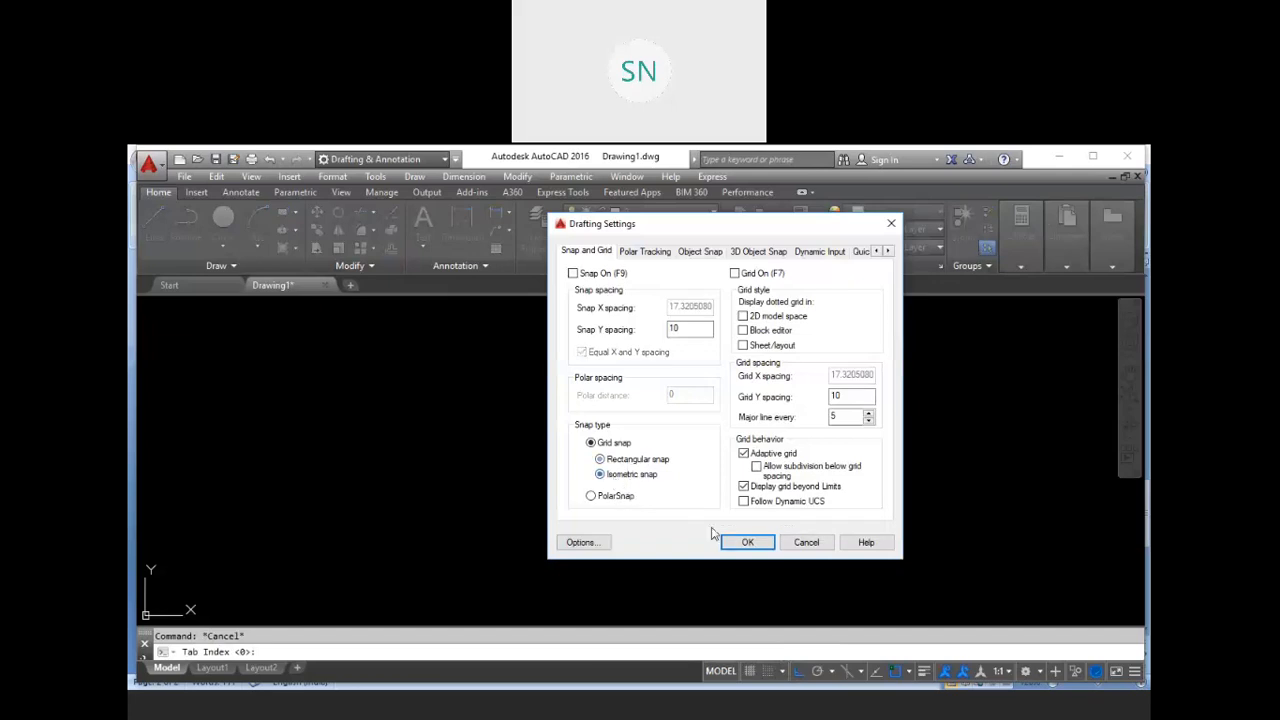
left_click(748, 542)
Draw a vertical line 3 units long upward in the middle of the drawing area
type("l")
key("Return")
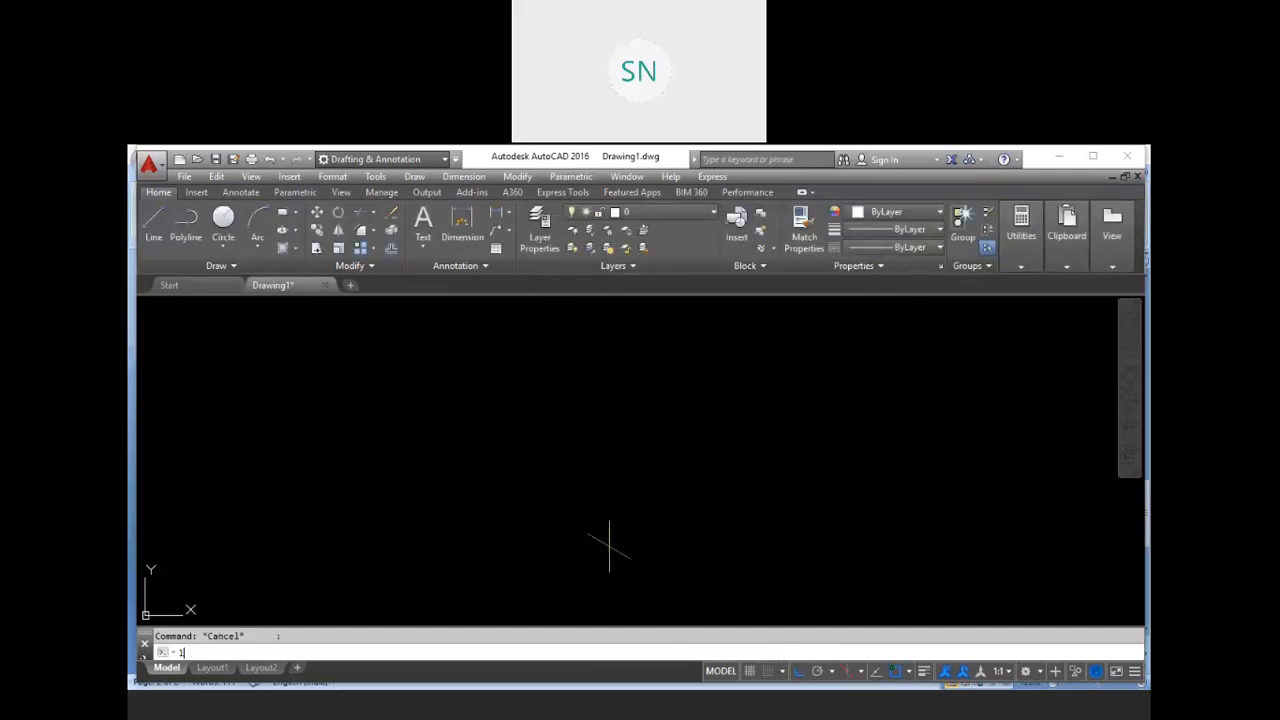
left_click(609, 545)
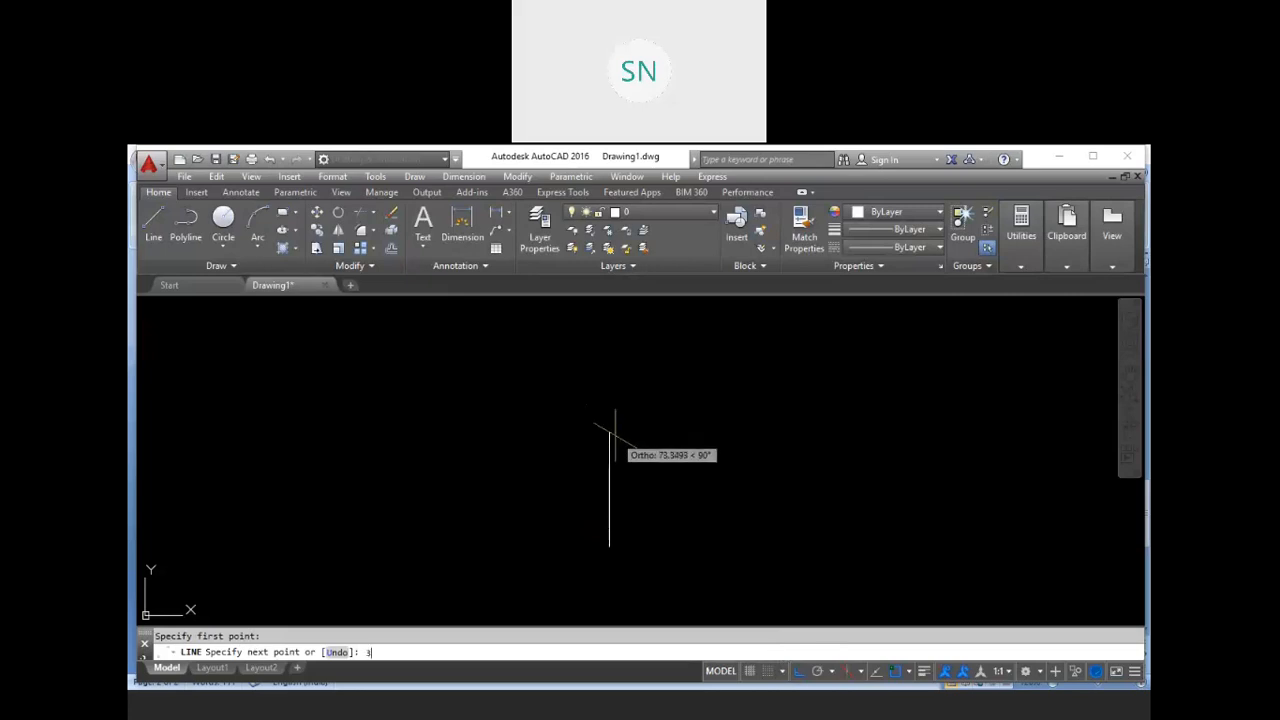
type("3")
key("Return")
Draw the column's top face in the top isoplane as a 0.23 by 0.45 parallelogram starting at the vertical line's upper end
scroll(620, 557, "up", 8)
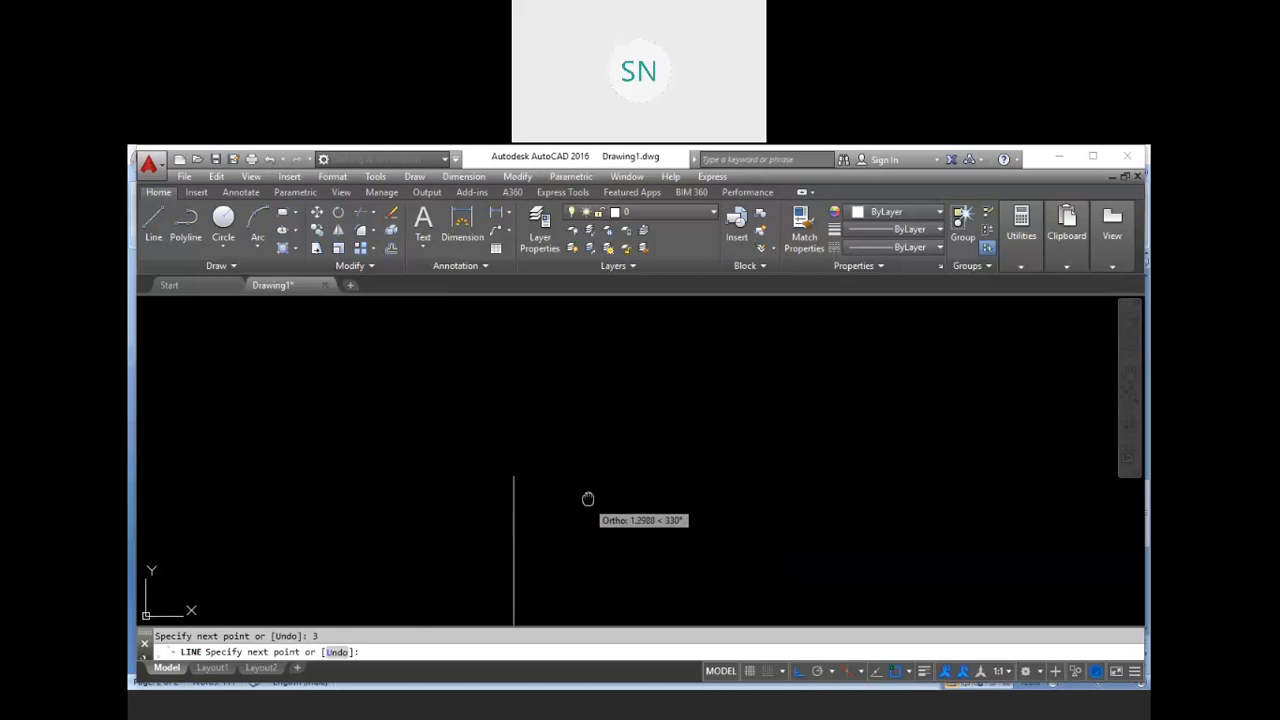
middle_click_drag(588, 499, 644, 432)
key("F5")
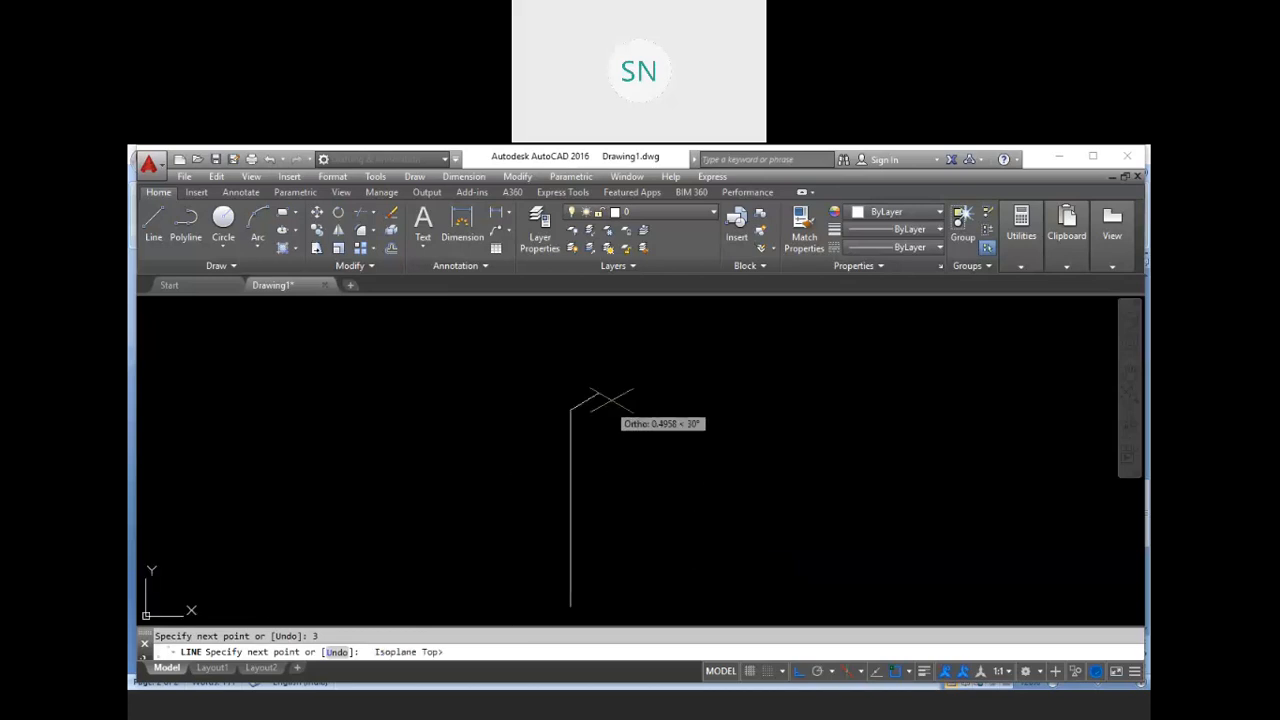
scroll(636, 381, "down", 2)
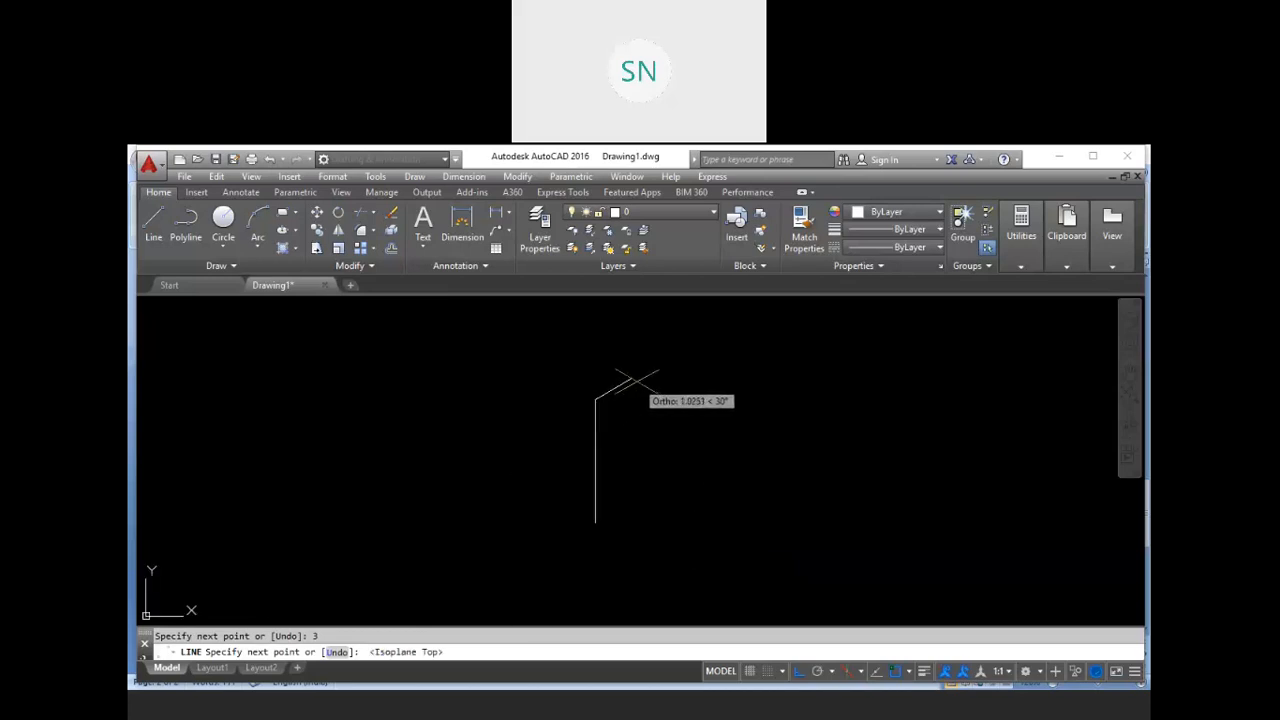
type("0.23")
key("Return")
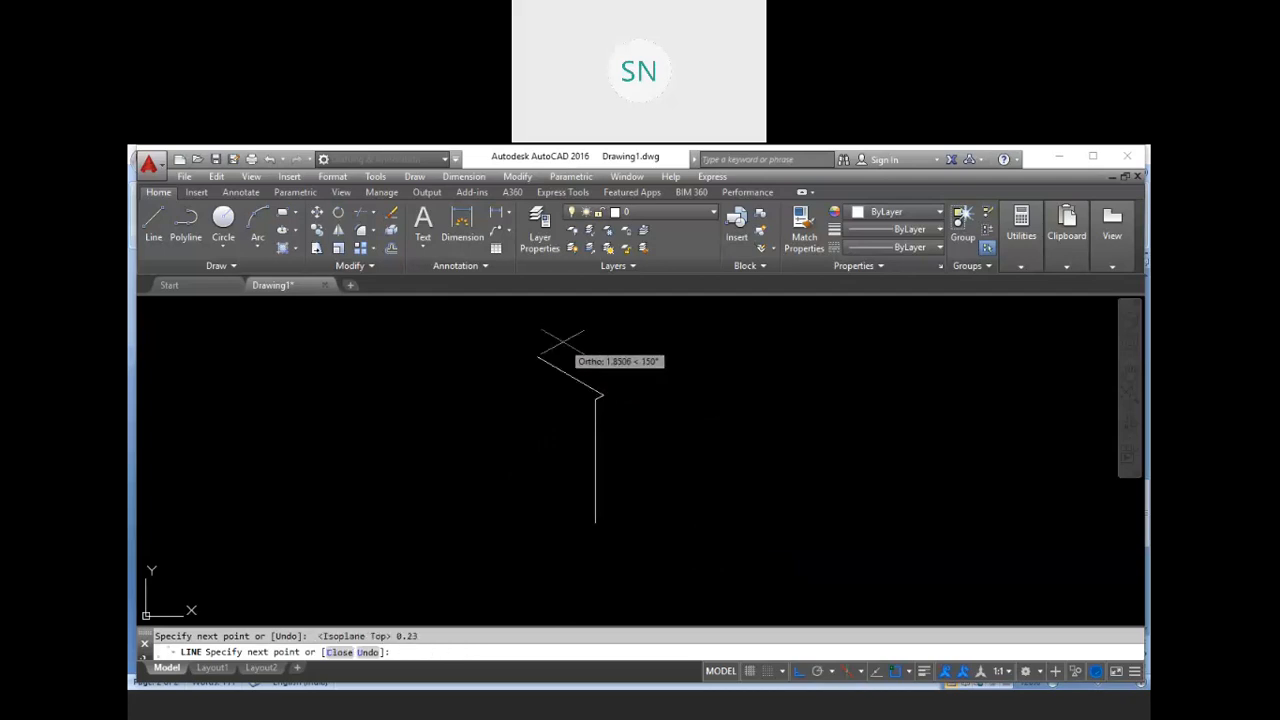
type(".45")
key("Return")
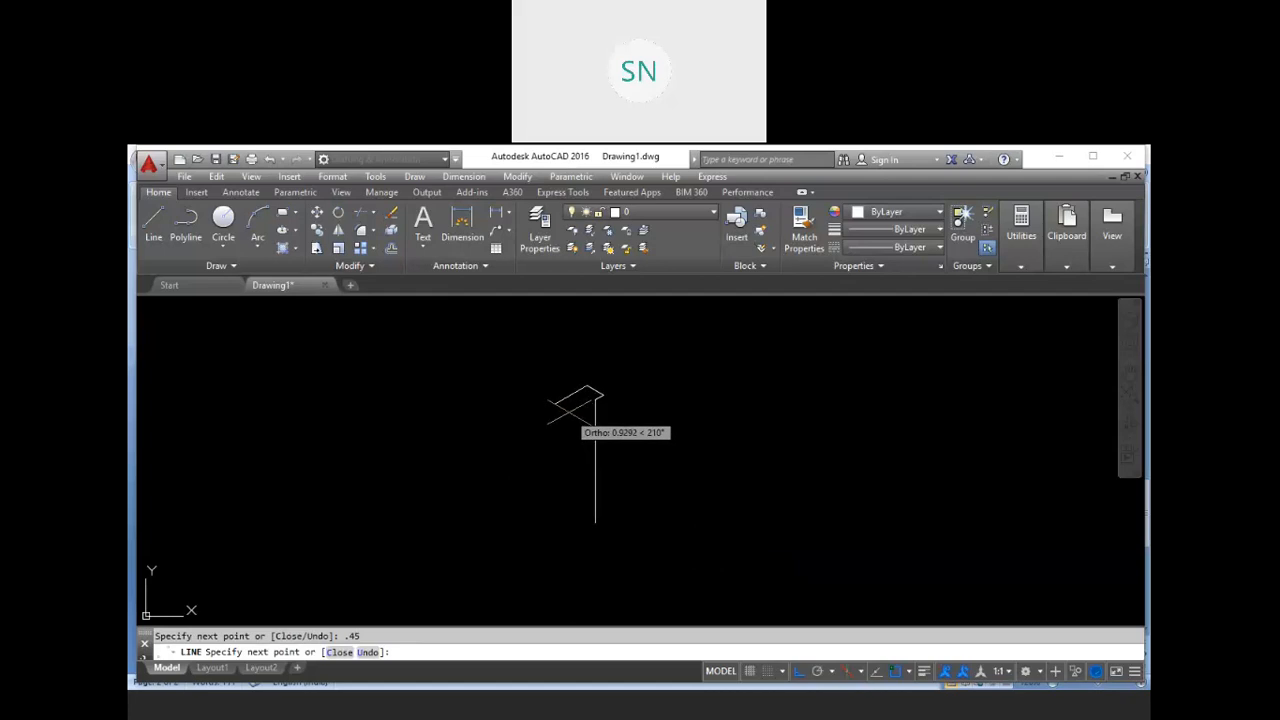
type(".23")
key("Return")
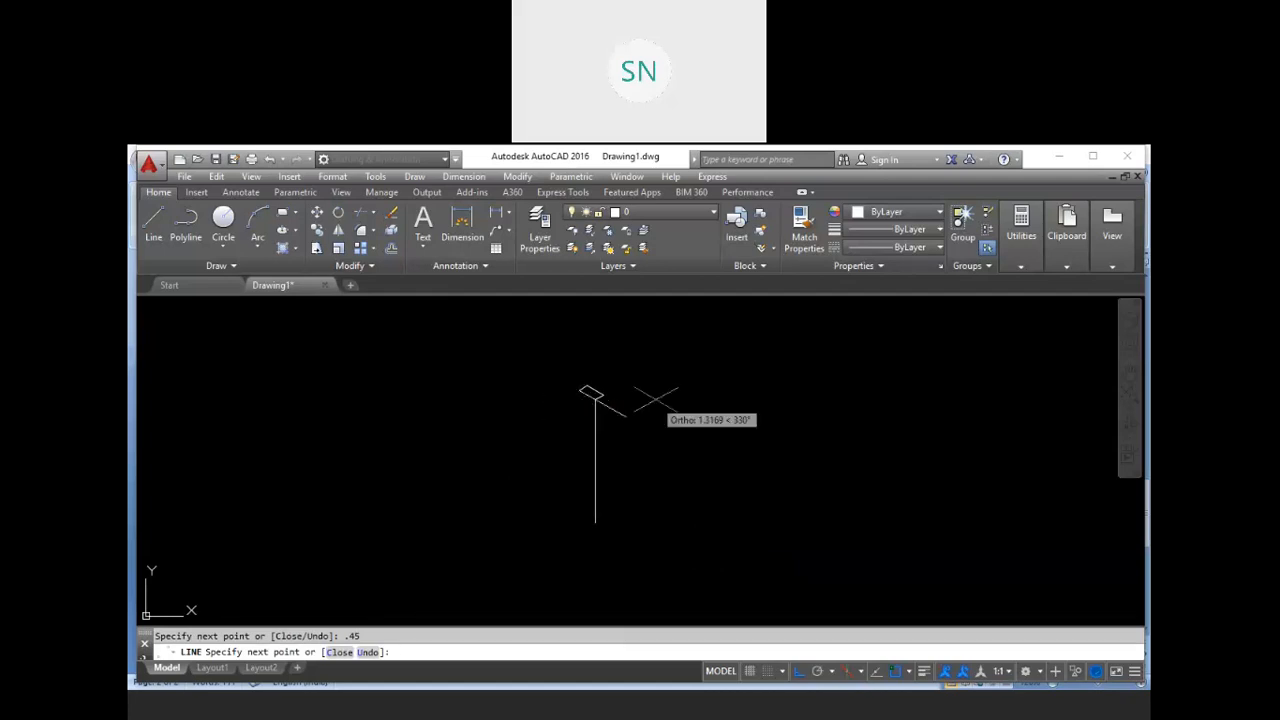
key("Escape")
Copy the vertical column edge from its upper end to the left corner of the top face
scroll(593, 412, "up", 2)
type("co")
key("Return")
left_click(635, 460)
left_click(571, 432)
key("Return")
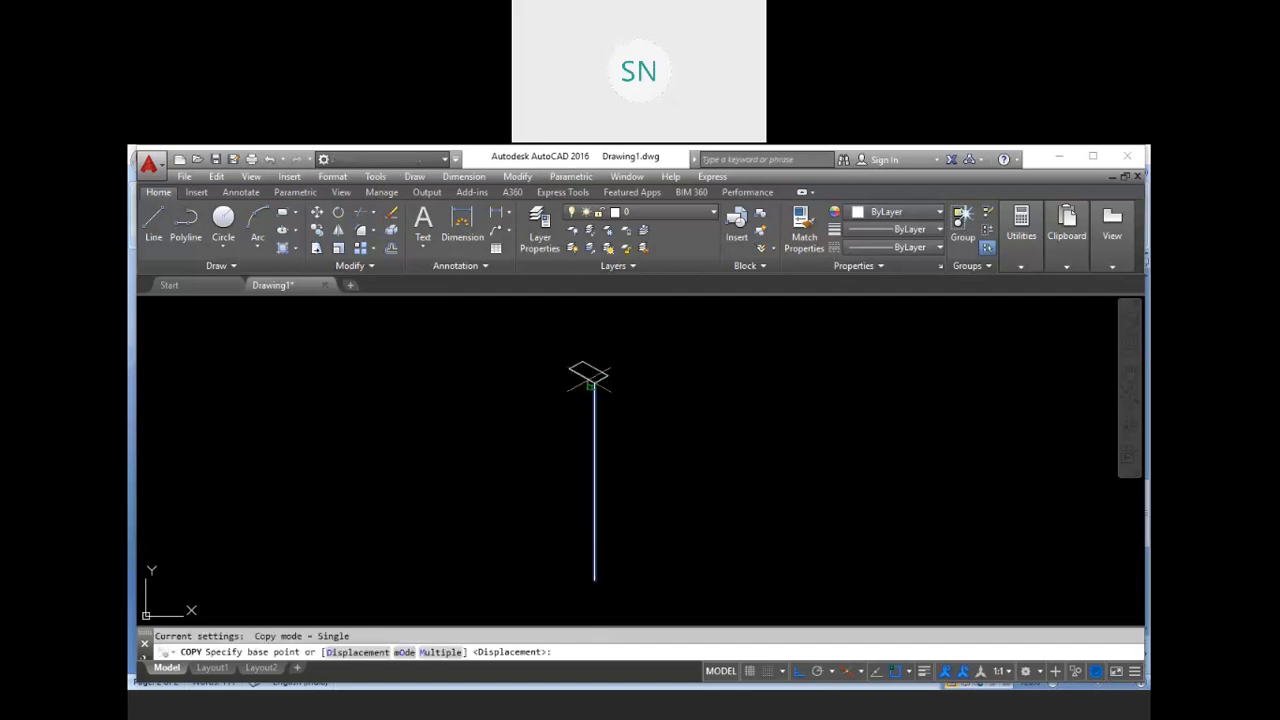
left_click(594, 383)
left_click(569, 372)
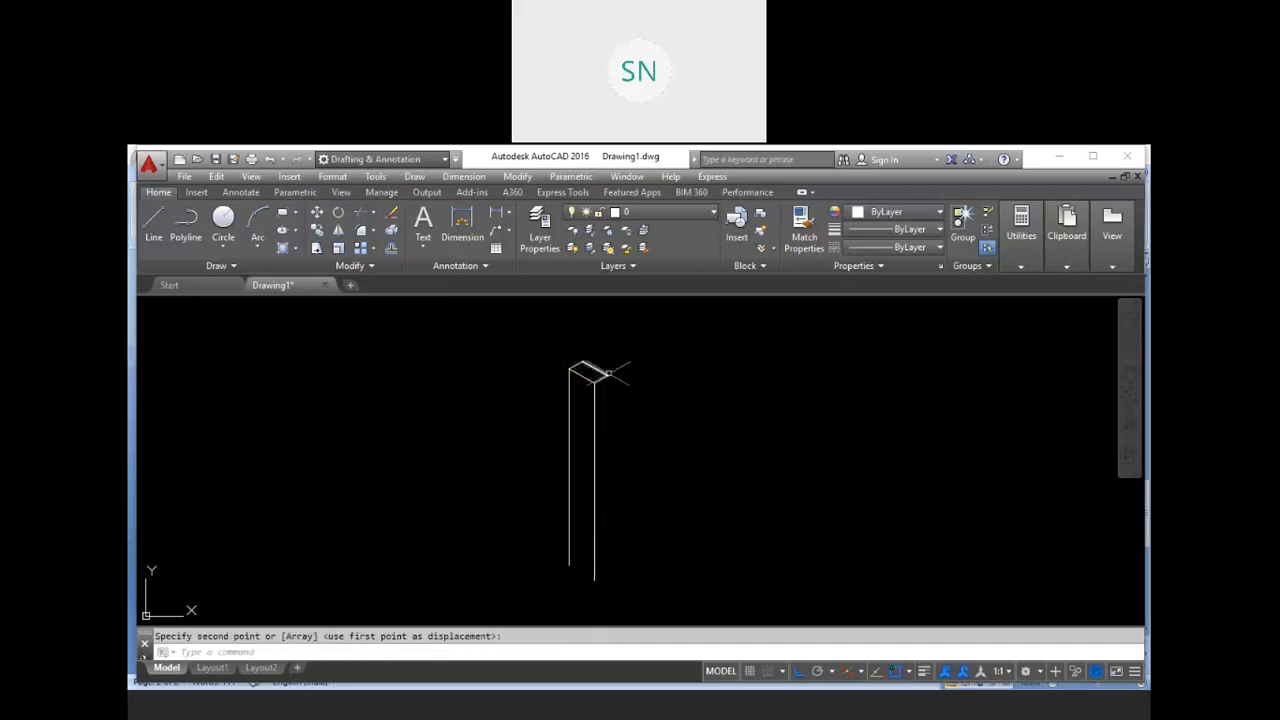
Copy the front vertical column edge from its upper end to the right corner of the top face
key("Return")
left_click(623, 431)
left_click(574, 410)
key("Return")
left_click(595, 383)
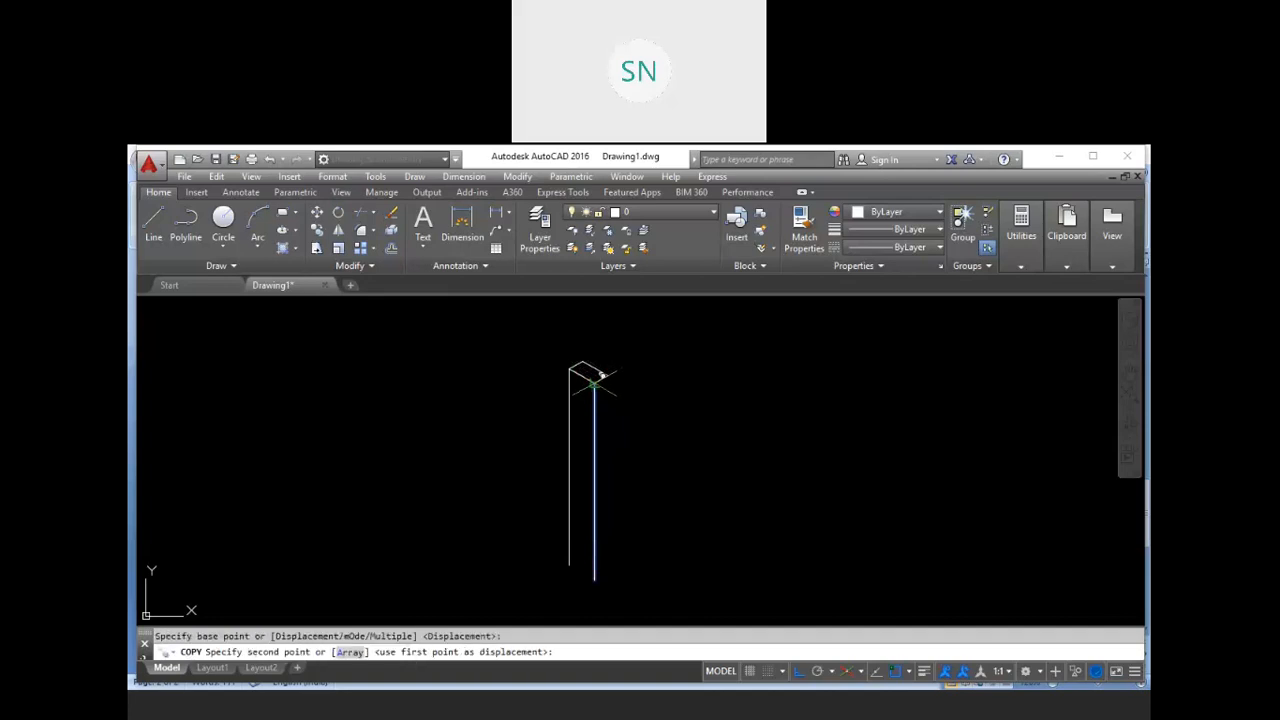
left_click(607, 376)
key("Escape")
Draw a long beam edge from the front corner of the column's top face, sloping down to the right along the isometric axis
scroll(635, 395, "up", 2)
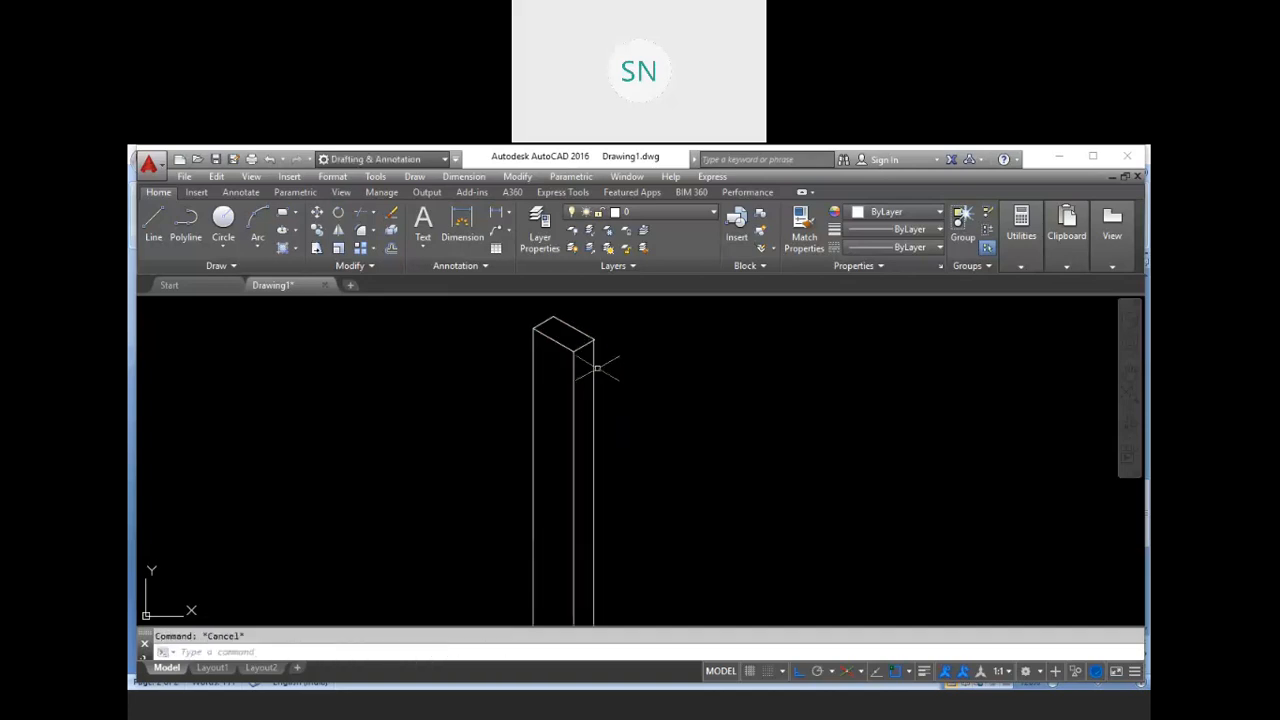
type("l")
key("Return")
left_click(594, 343)
scroll(596, 370, "down", 3)
left_click(709, 424)
key("Return")
Draw a second beam edge from the right corner of the column's top face at 330°, parallel to the first and of similar length
key("Return")
scroll(640, 370, "up", 5)
left_click(537, 339)
scroll(565, 365, "down", 4)
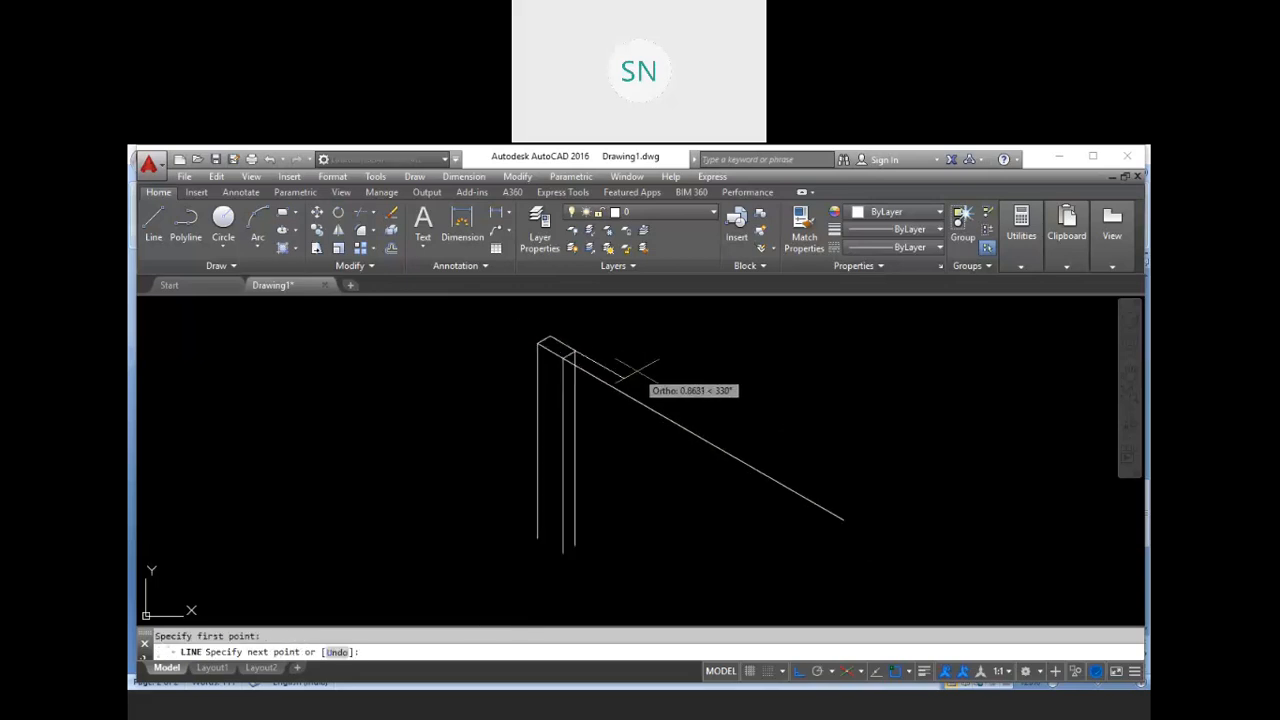
left_click(642, 432)
scroll(660, 410, "up", 5)
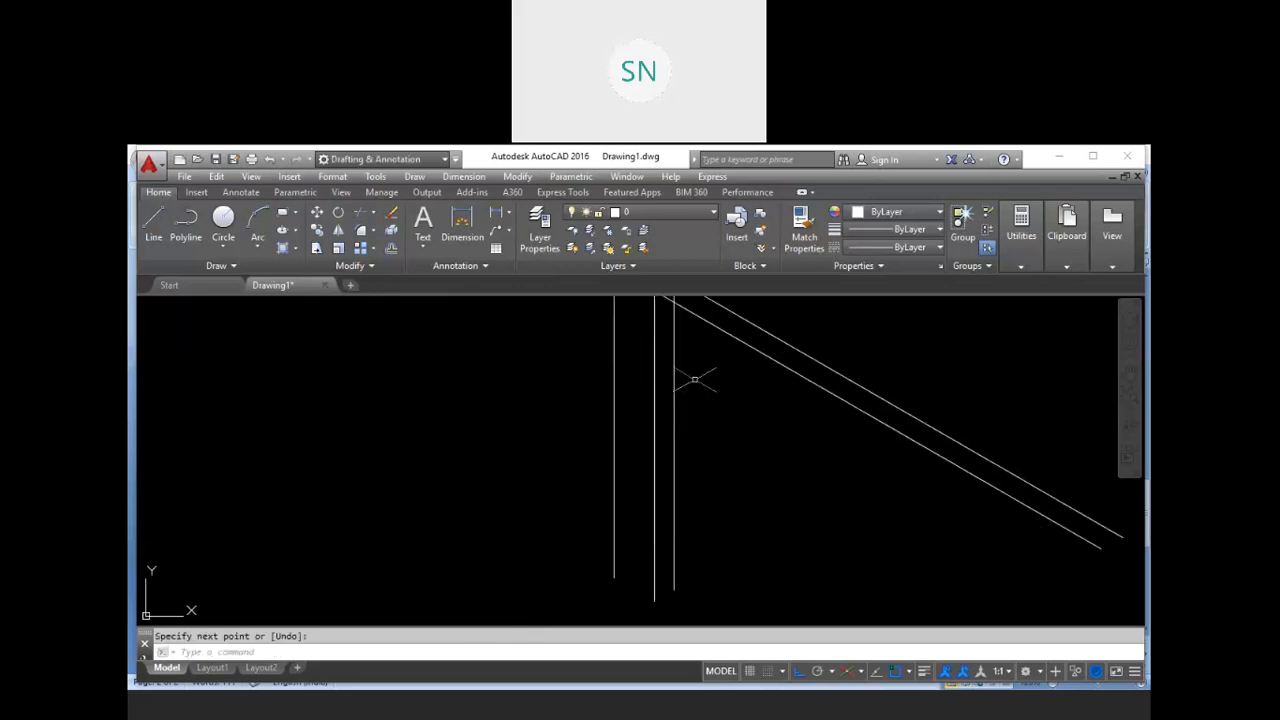
key("Return")
key("Escape")
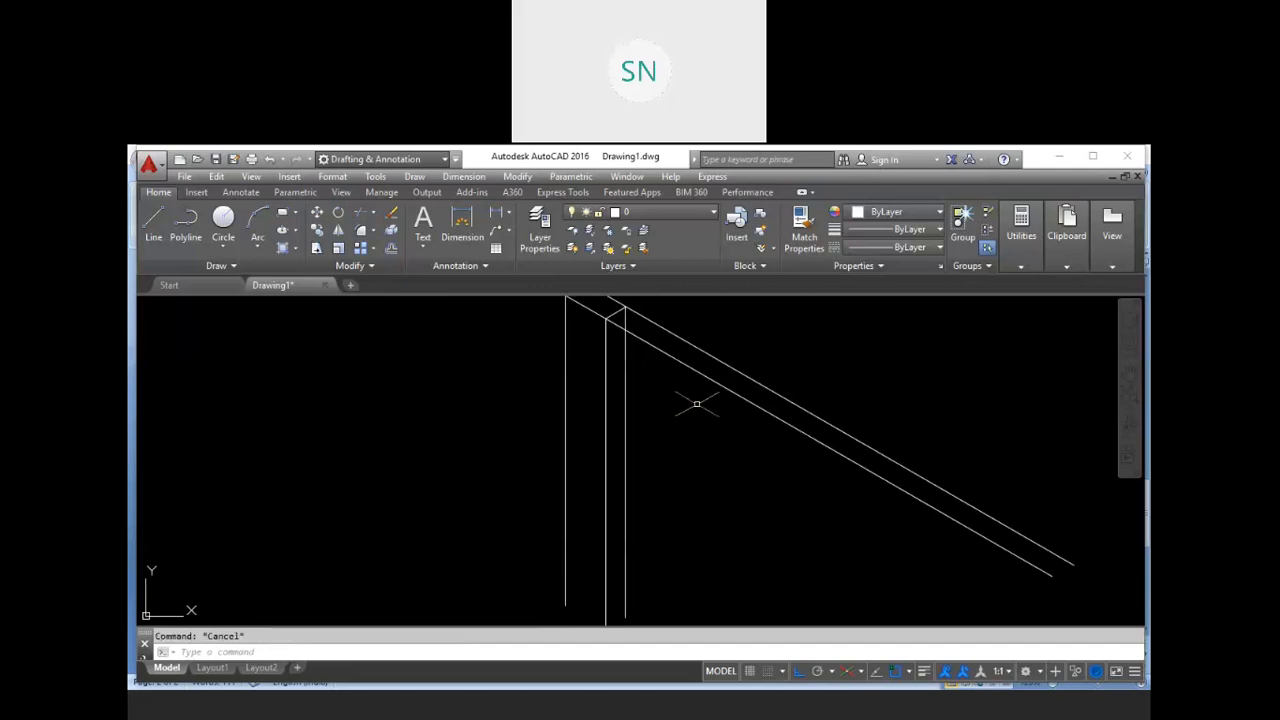
type("c")
key("Return")
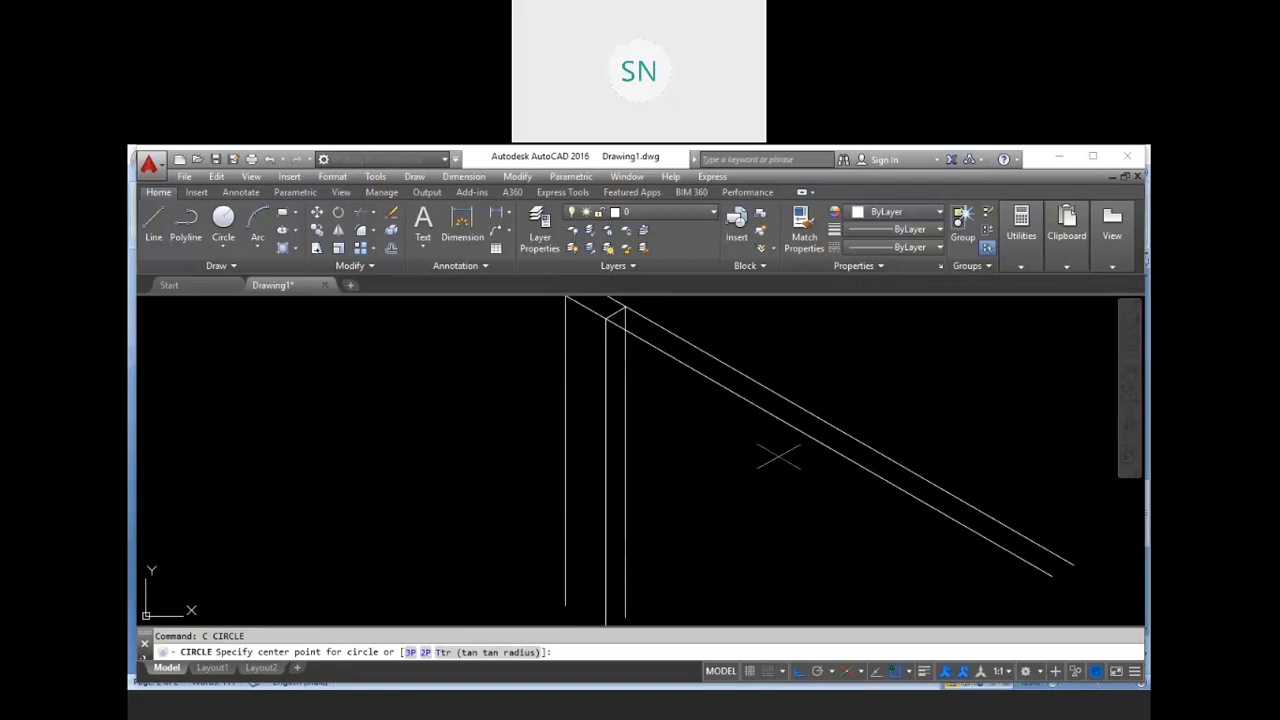
key("Escape")
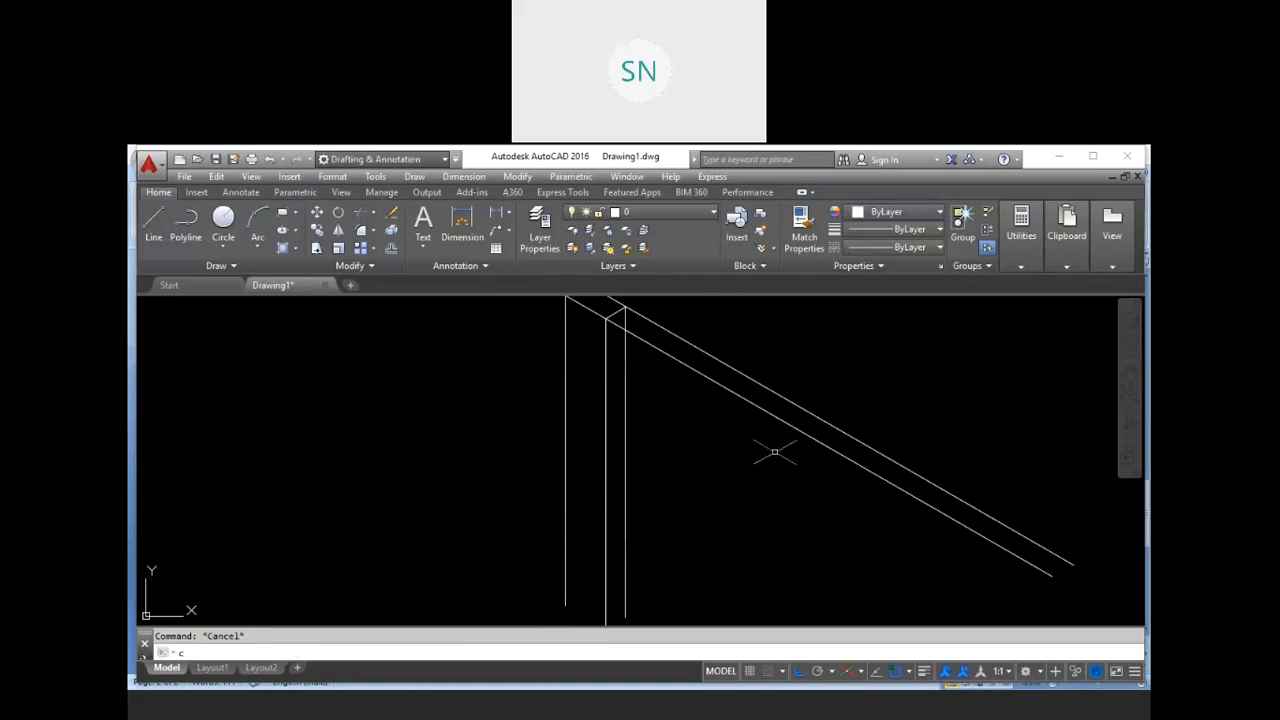
Copy the front beam edge straight down by 0.3 in the right isoplane
type("co")
key("Return")
left_click(780, 437)
left_click(750, 405)
key("Return")
left_click(729, 443)
key("F5")
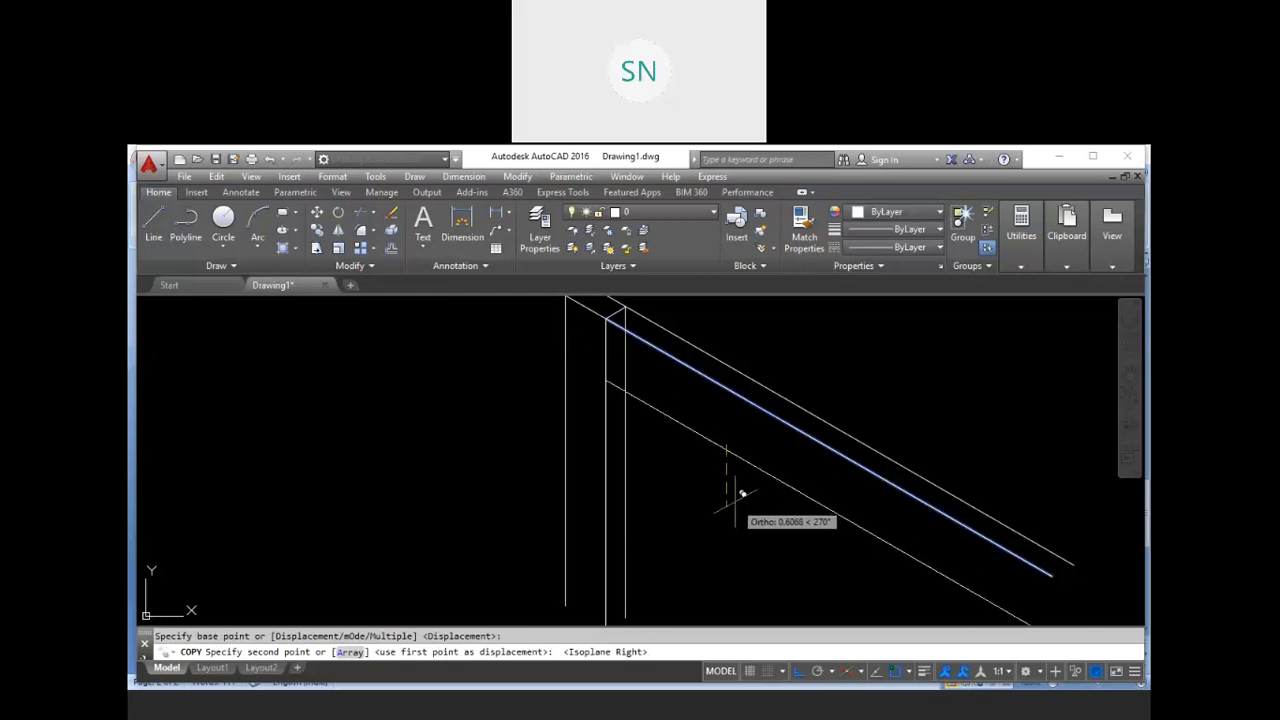
type("0.3")
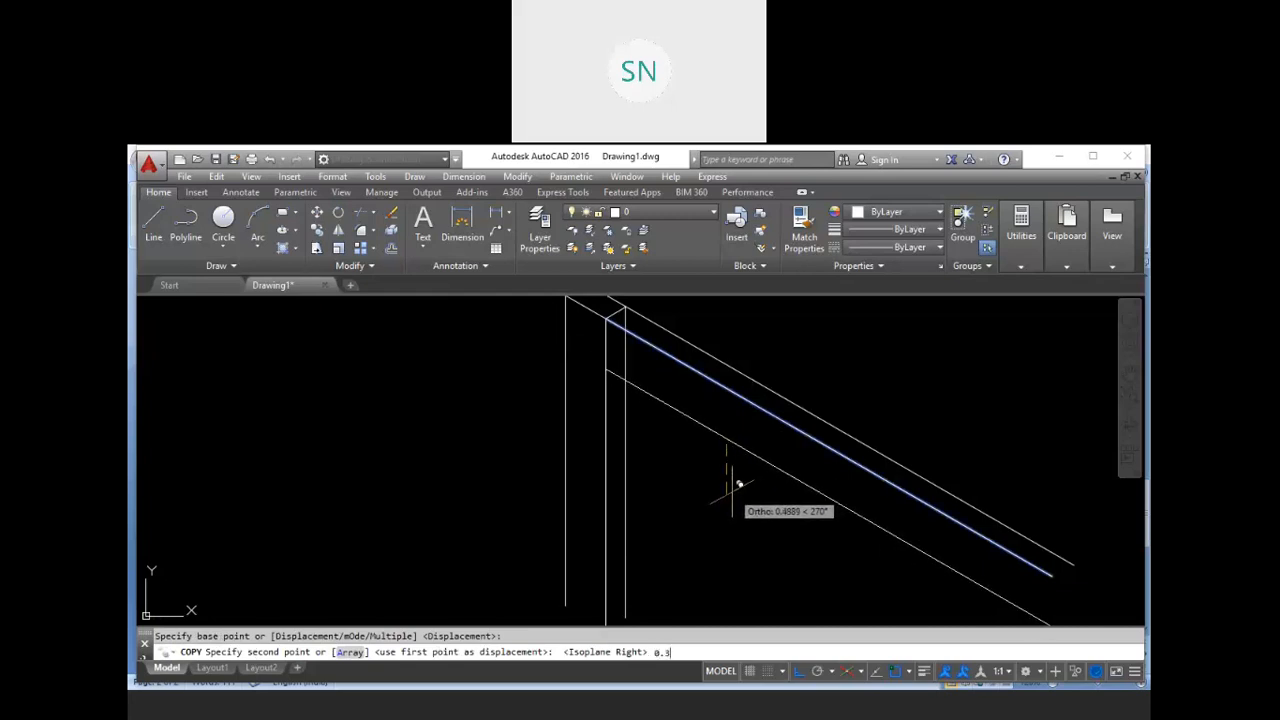
Copy the beam's front edge line straight down by 0.3, and close the beam's far end with lines joining the three edge endpoints
key("Return")
key("Escape")
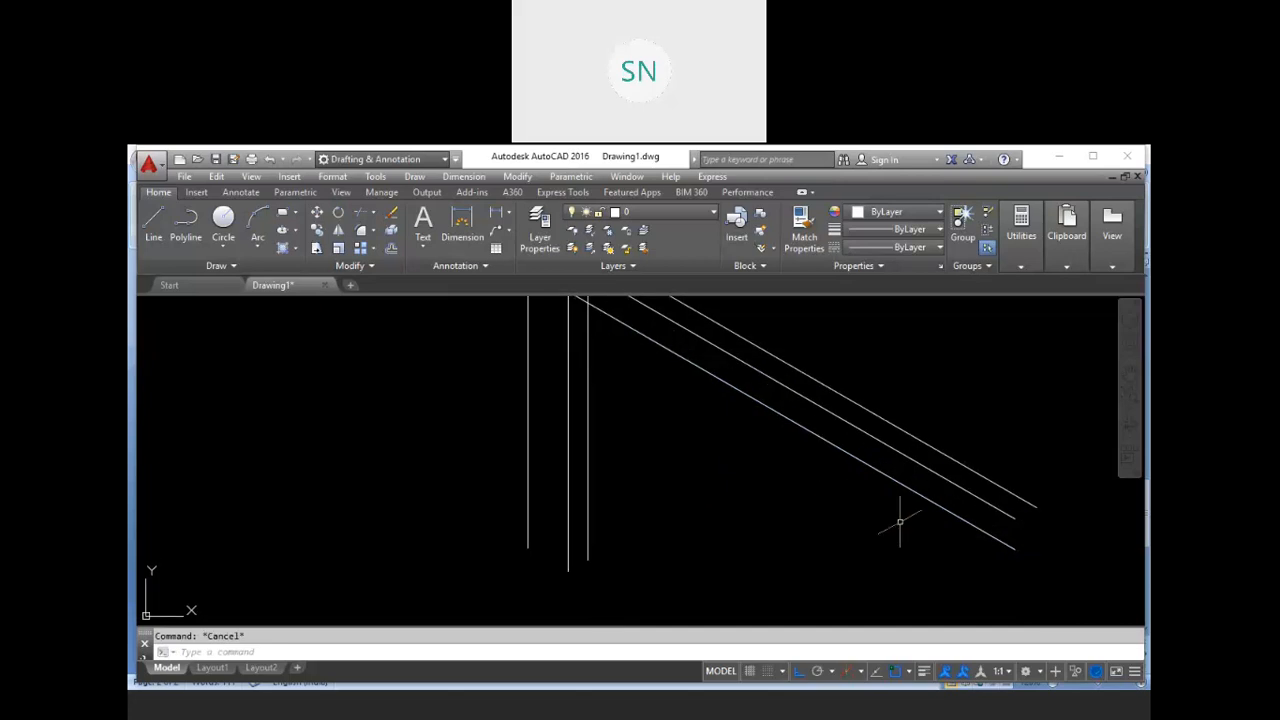
key("Return")
left_click(1013, 547)
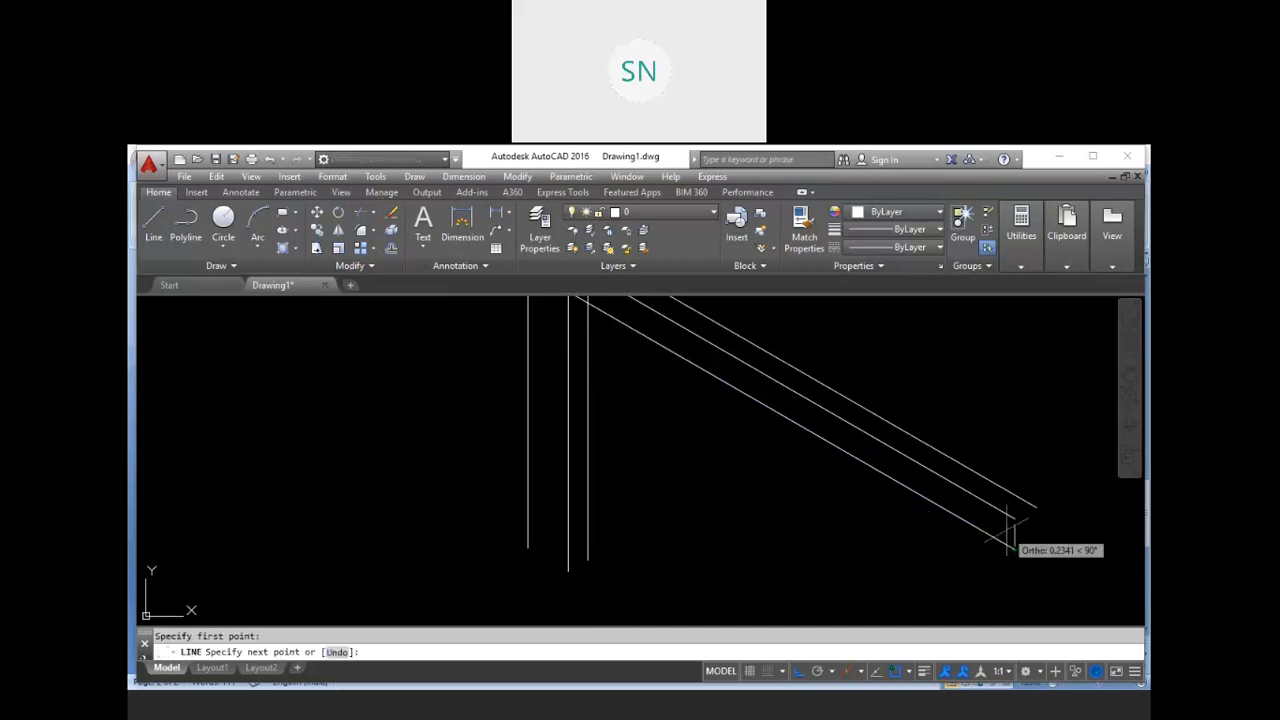
left_click(1037, 508)
key("Return")
middle_click_drag(730, 471, 847, 526)
scroll(735, 425, "up", 3)
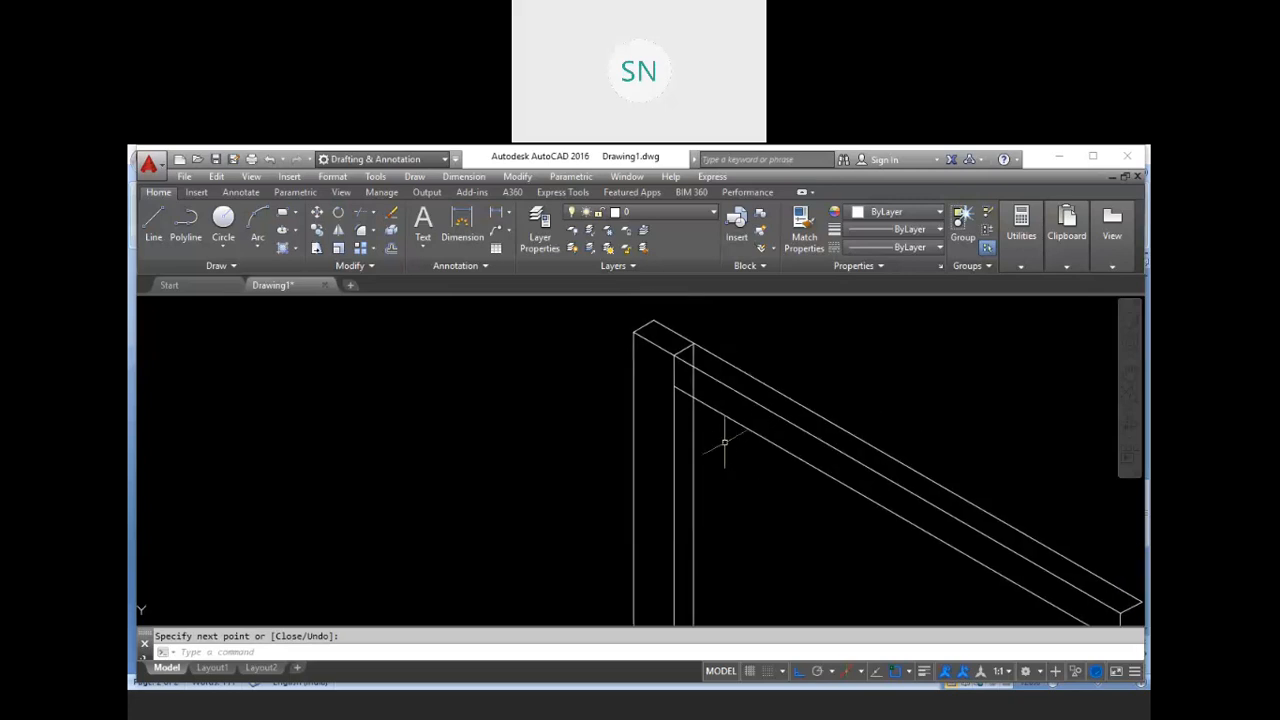
key("Escape")
Draw a lower edge line at 330° from the column's outer bottom corner, switching to the left isoplane
scroll(725, 420, "down", 3)
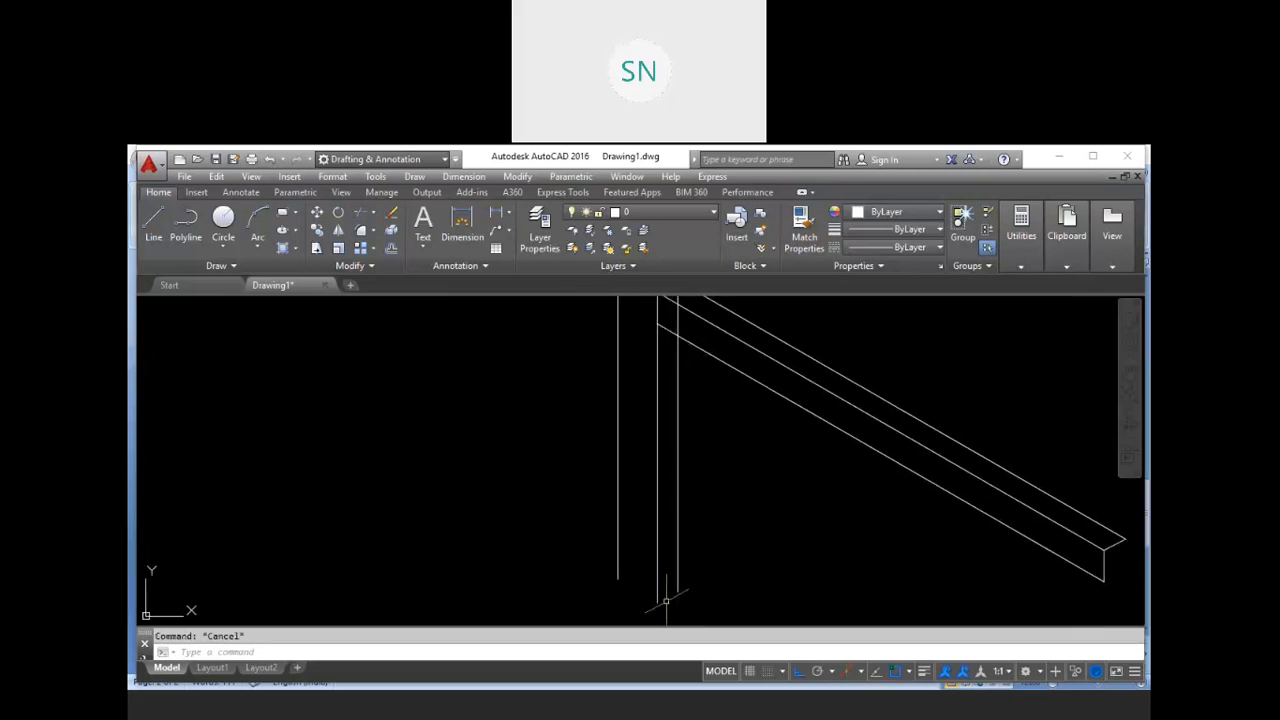
scroll(709, 505, "down", 2)
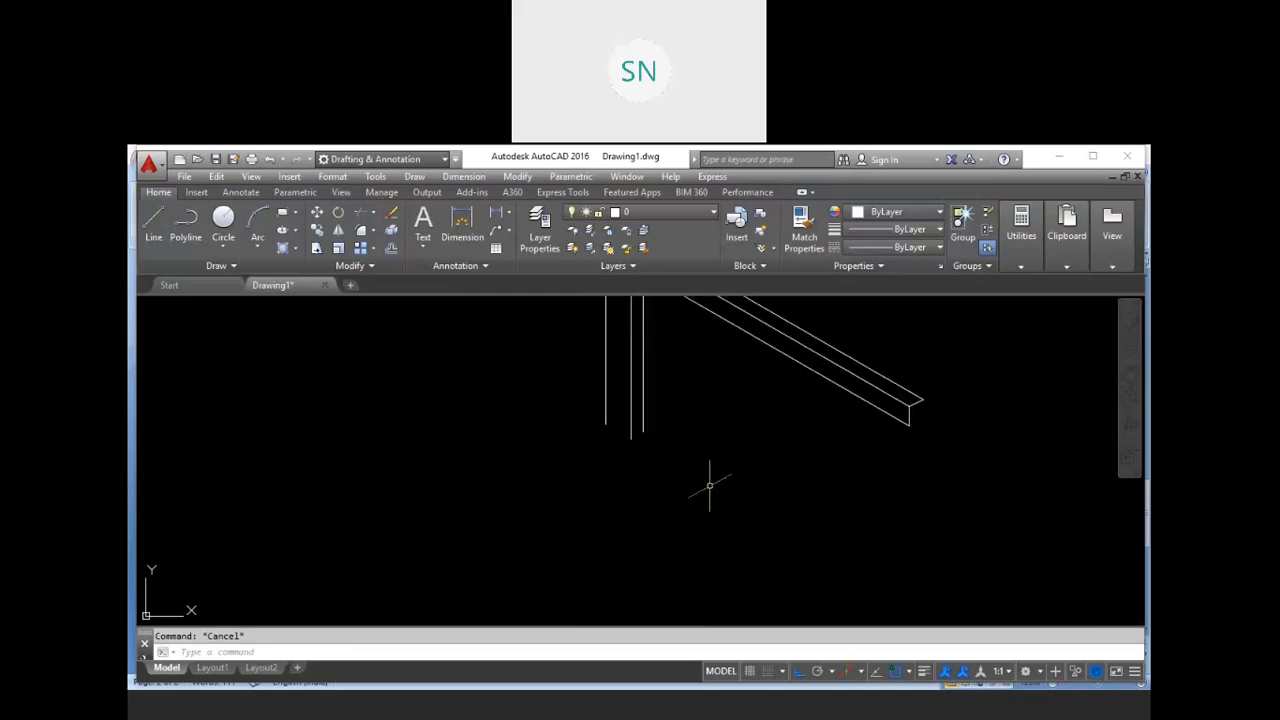
type("l")
key("Return")
left_click(606, 428)
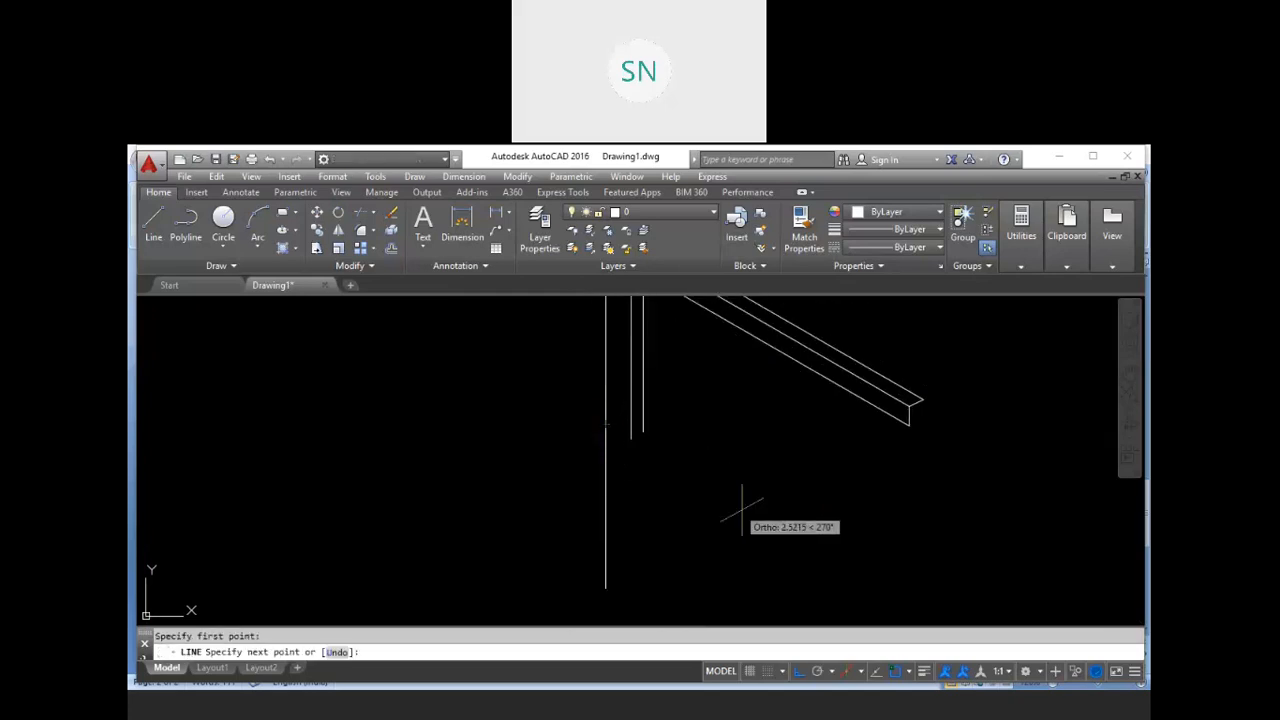
key("F5")
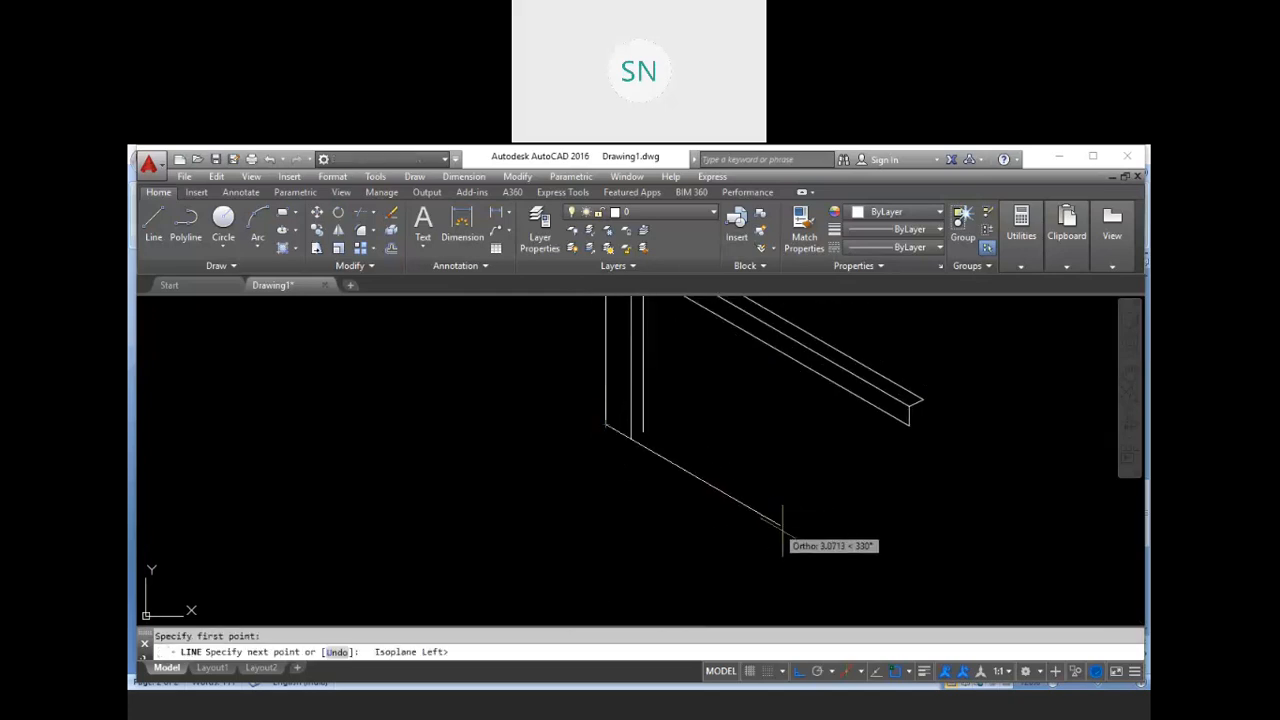
key("Return")
Draw a second lower edge line parallel to the first from the rear column edge, and join the column's bottom corners with a short line
key("Return")
left_click(643, 432)
left_click(834, 500)
scroll(668, 434, "up", 3)
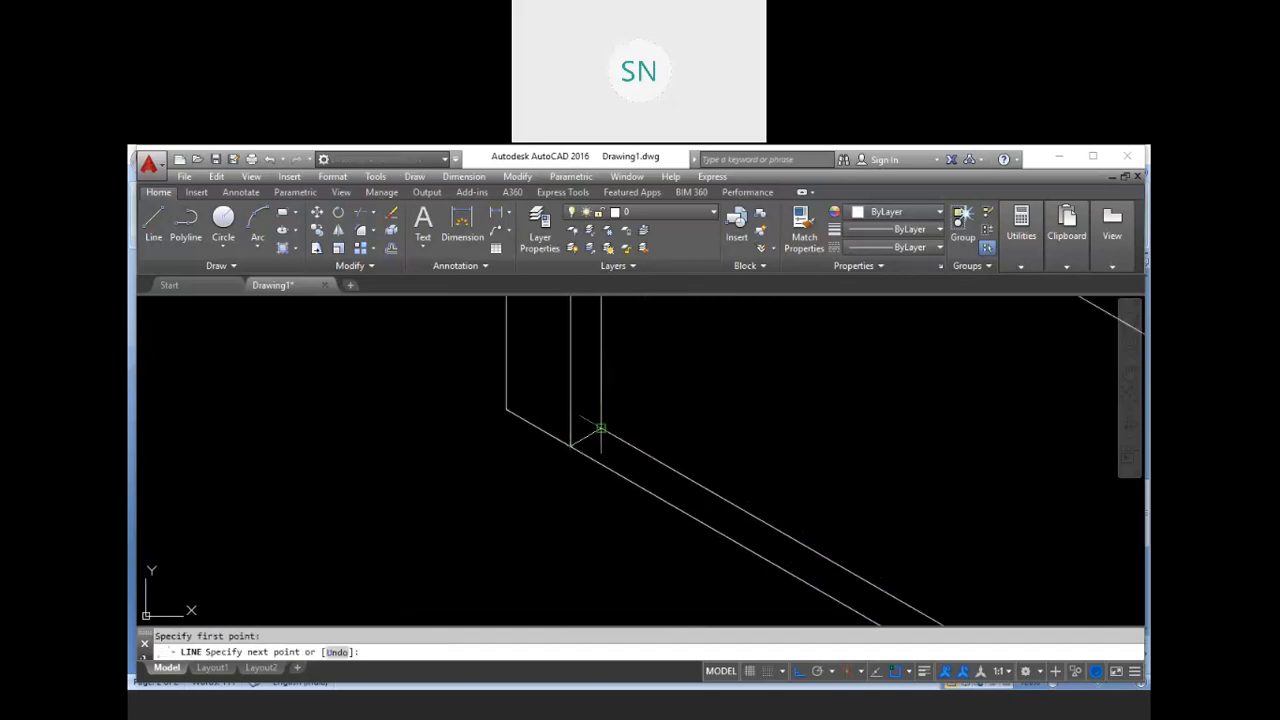
key("Return")
Trim the part of the column's rear vertical line that crosses the beam's faces at the upper joint
scroll(662, 503, "down", 2)
middle_click_drag(734, 406, 689, 490)
scroll(620, 418, "up", 1)
scroll(651, 409, "down", 3)
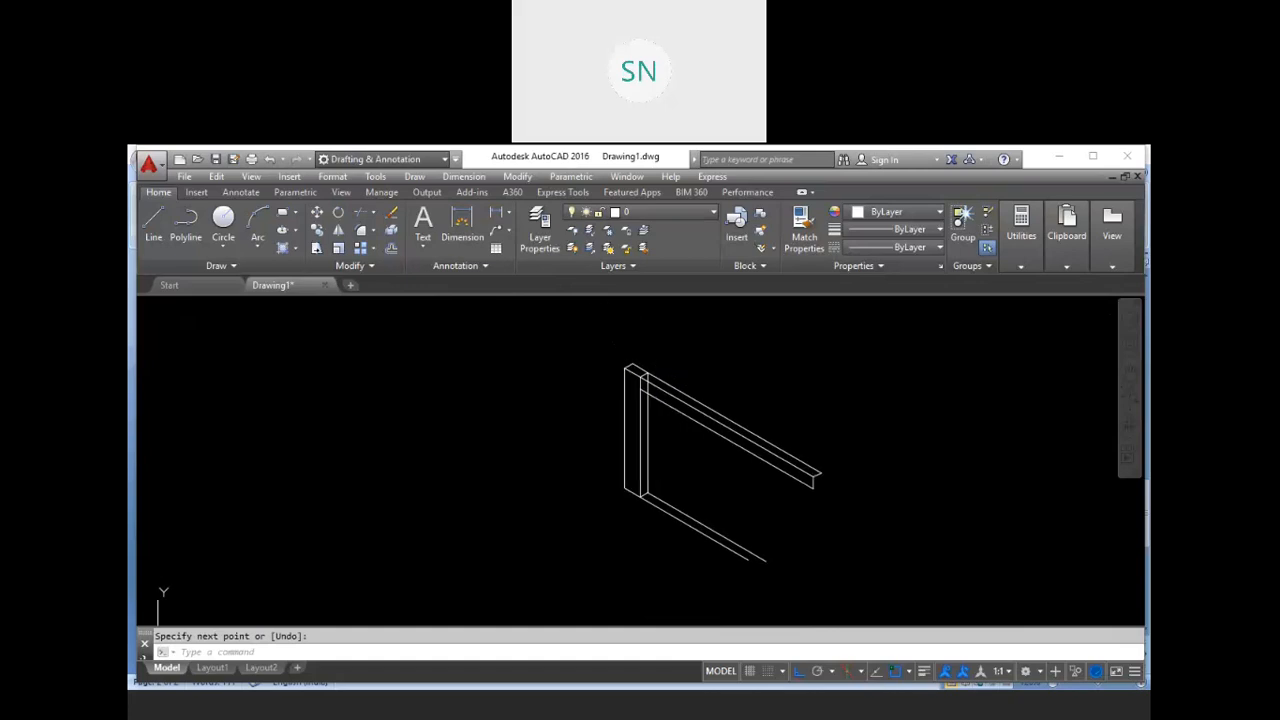
scroll(652, 386, "up", 3)
key("Escape")
type("tr")
key("Return")
key("Return")
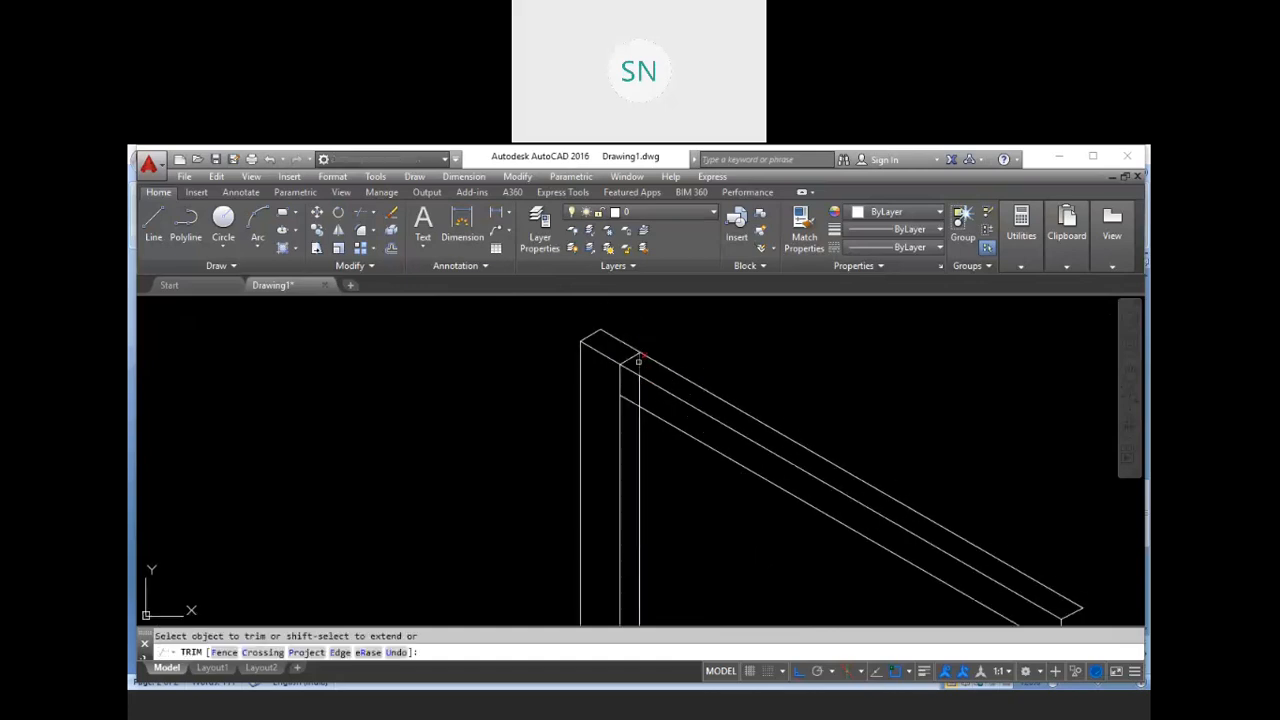
scroll(660, 408, "down", 3)
key("Escape")
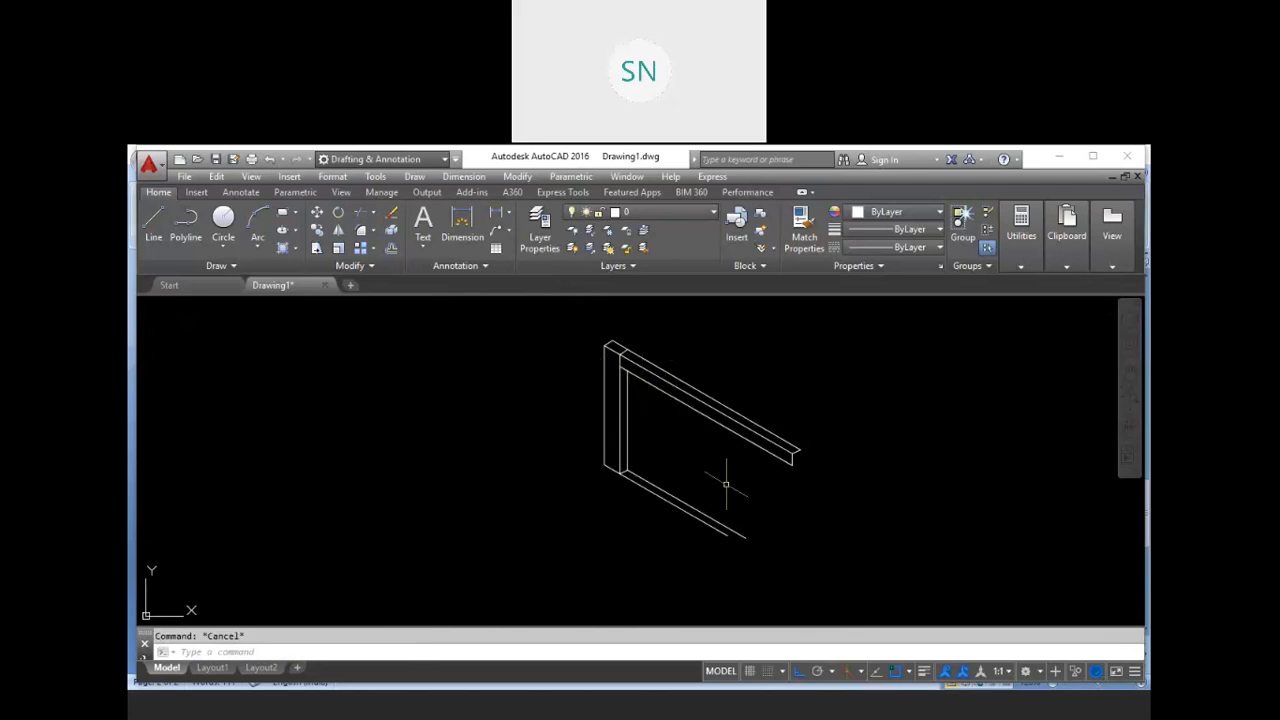
scroll(654, 449, "up", 5)
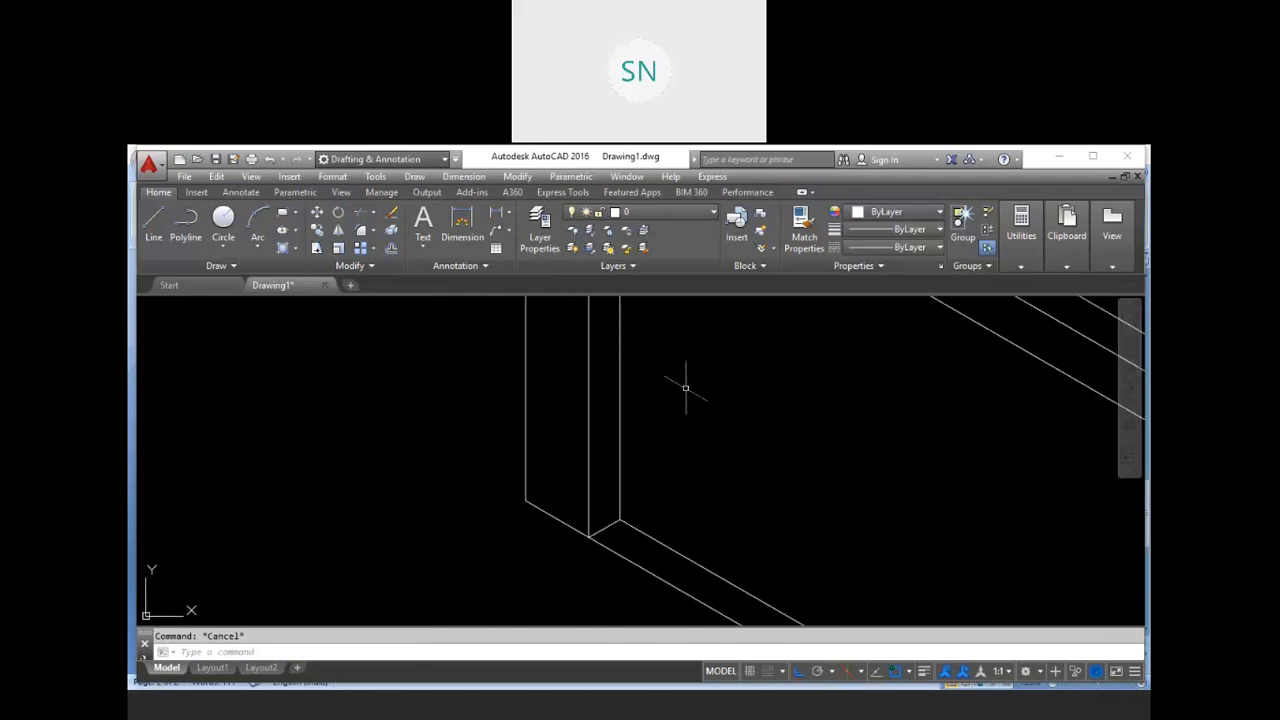
scroll(616, 519, "down", 3)
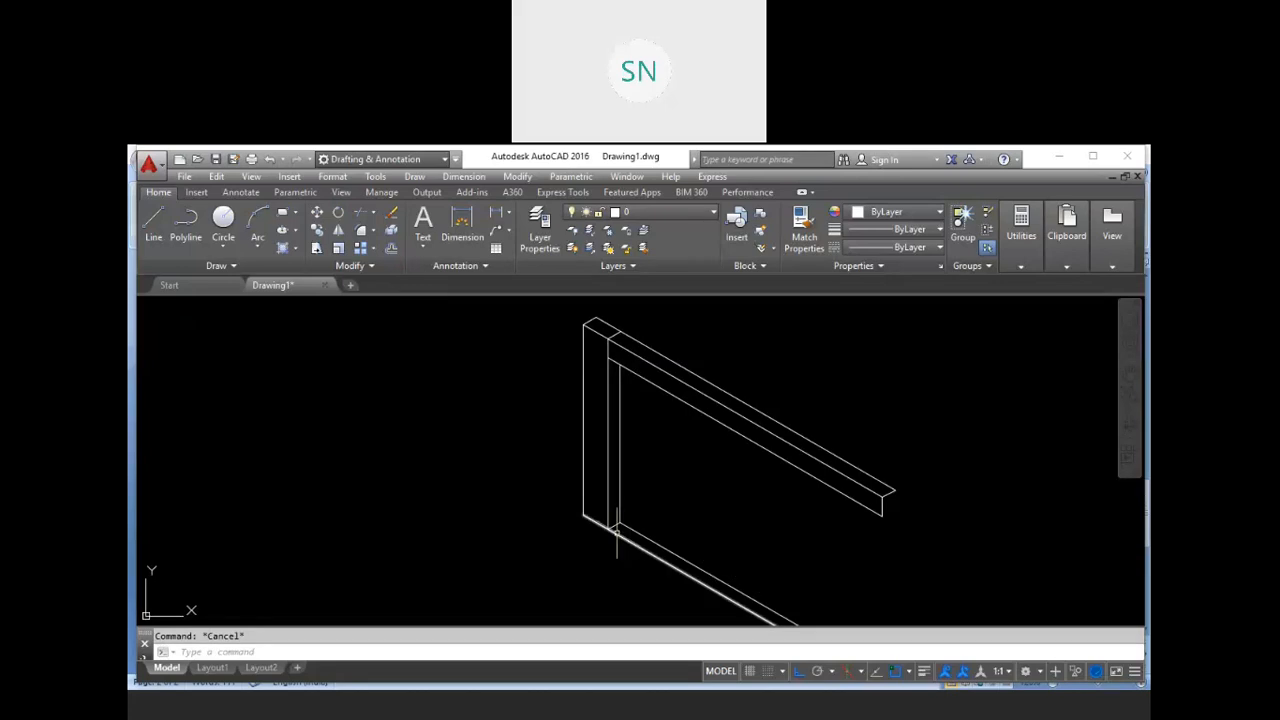
middle_click_drag(646, 503, 600, 401)
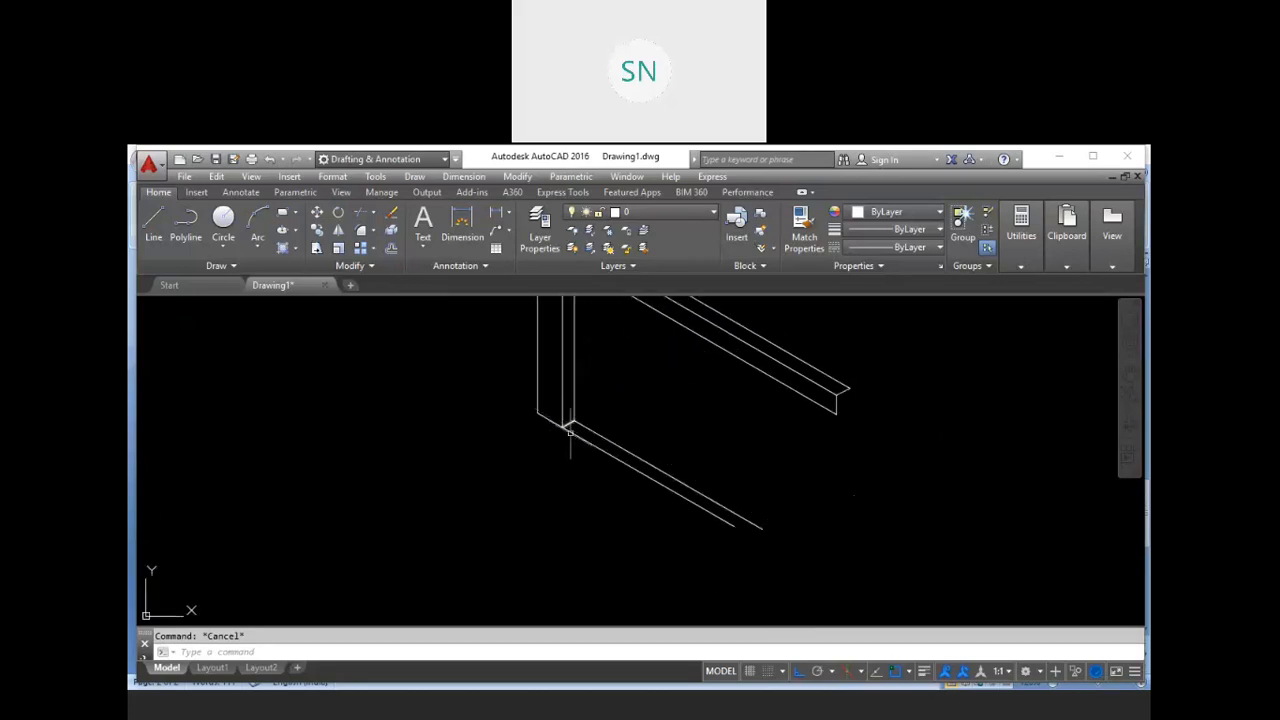
mouse_move(729, 524)
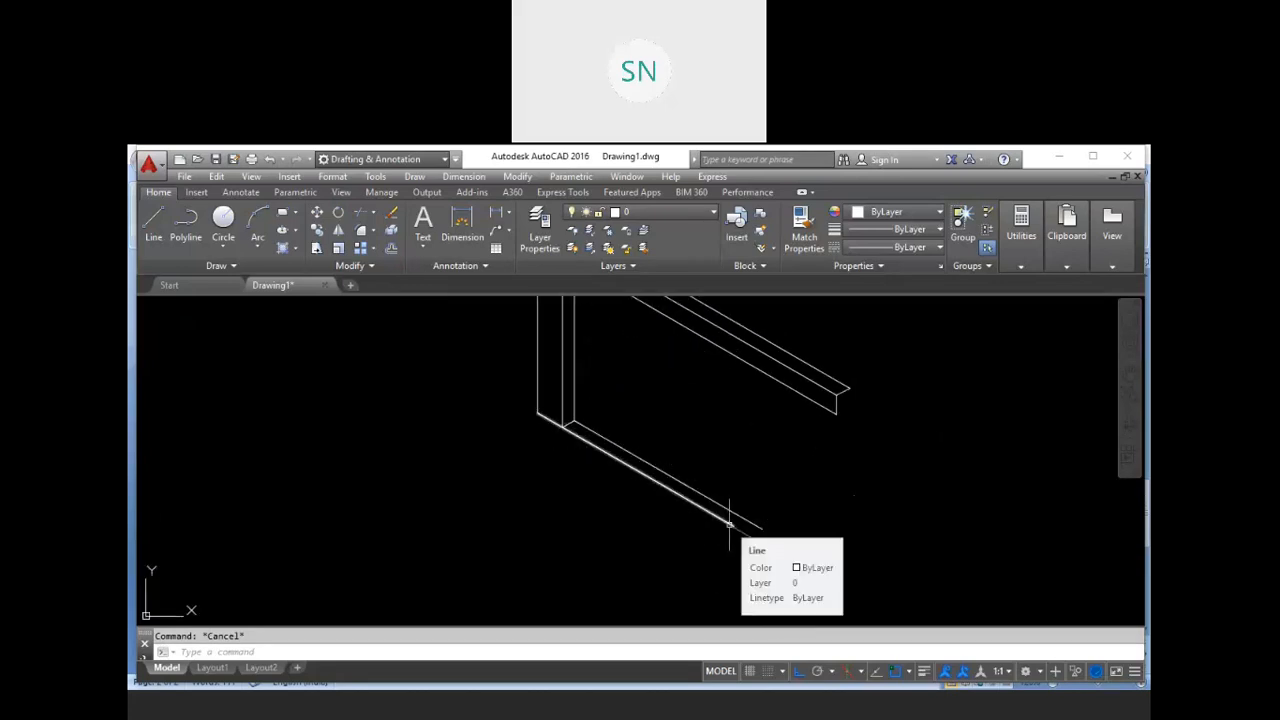
middle_click_drag(700, 423, 728, 443)
middle_click_drag(691, 386, 690, 438)
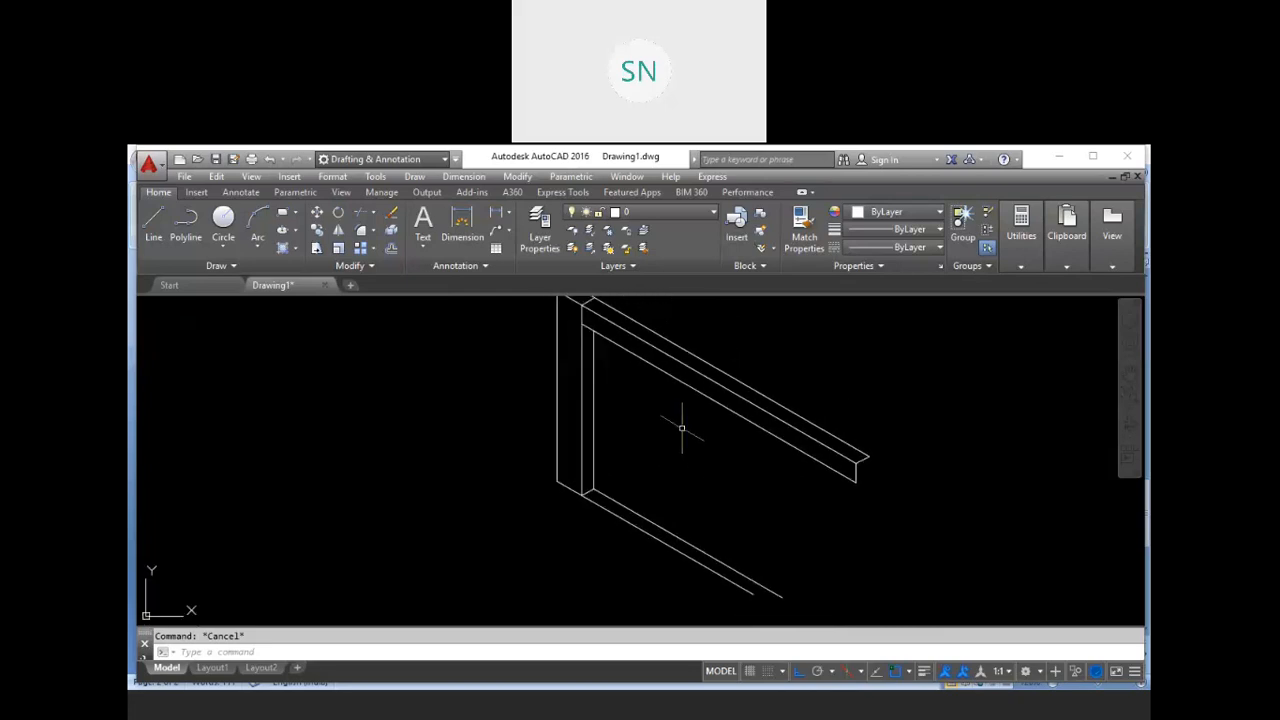
middle_click_drag(703, 458, 717, 466)
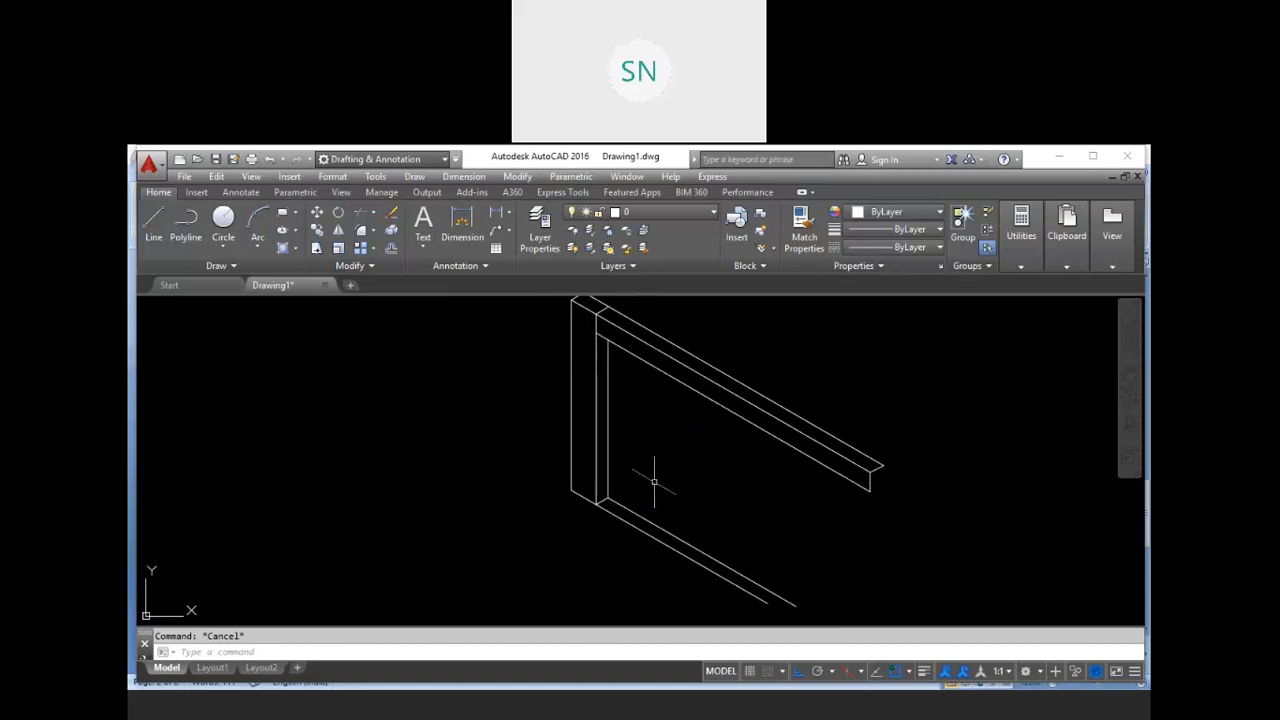
Add the single-line text "w = q * V" beside the frame with height 2.5 and rotation 0
type("text")
key("Return")
middle_click_drag(769, 520, 827, 477)
left_click(476, 357)
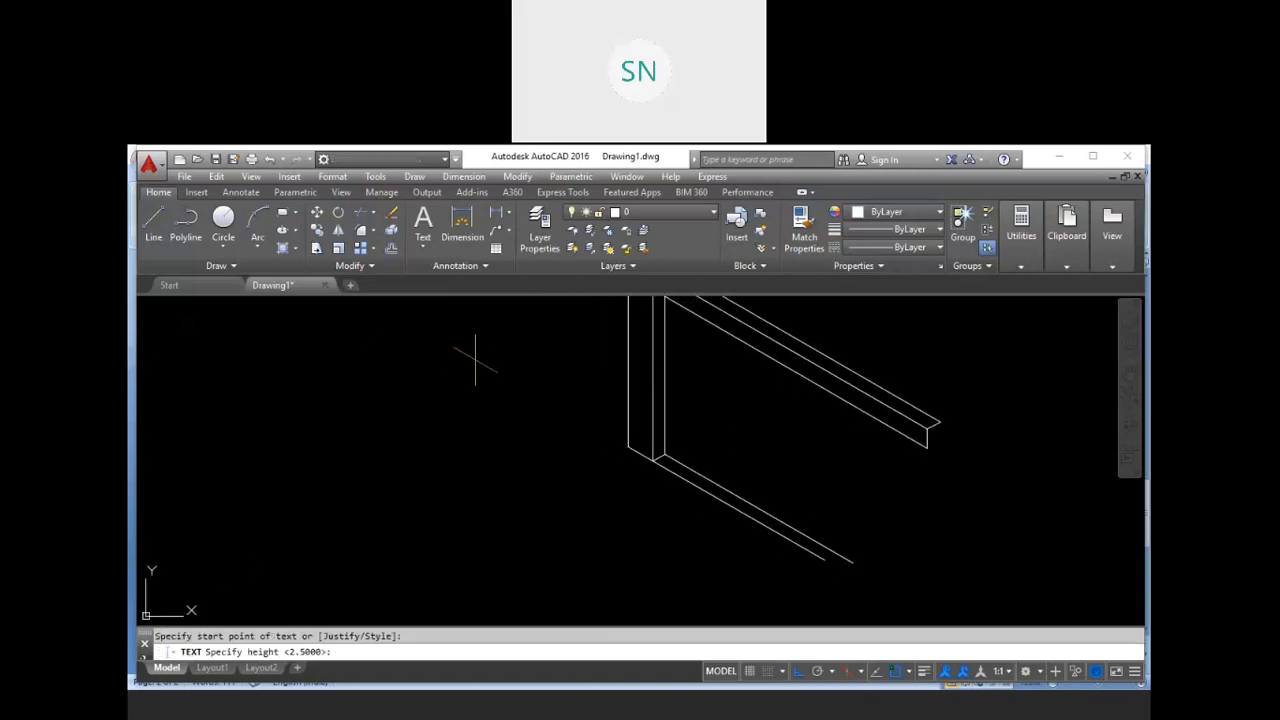
key("Return")
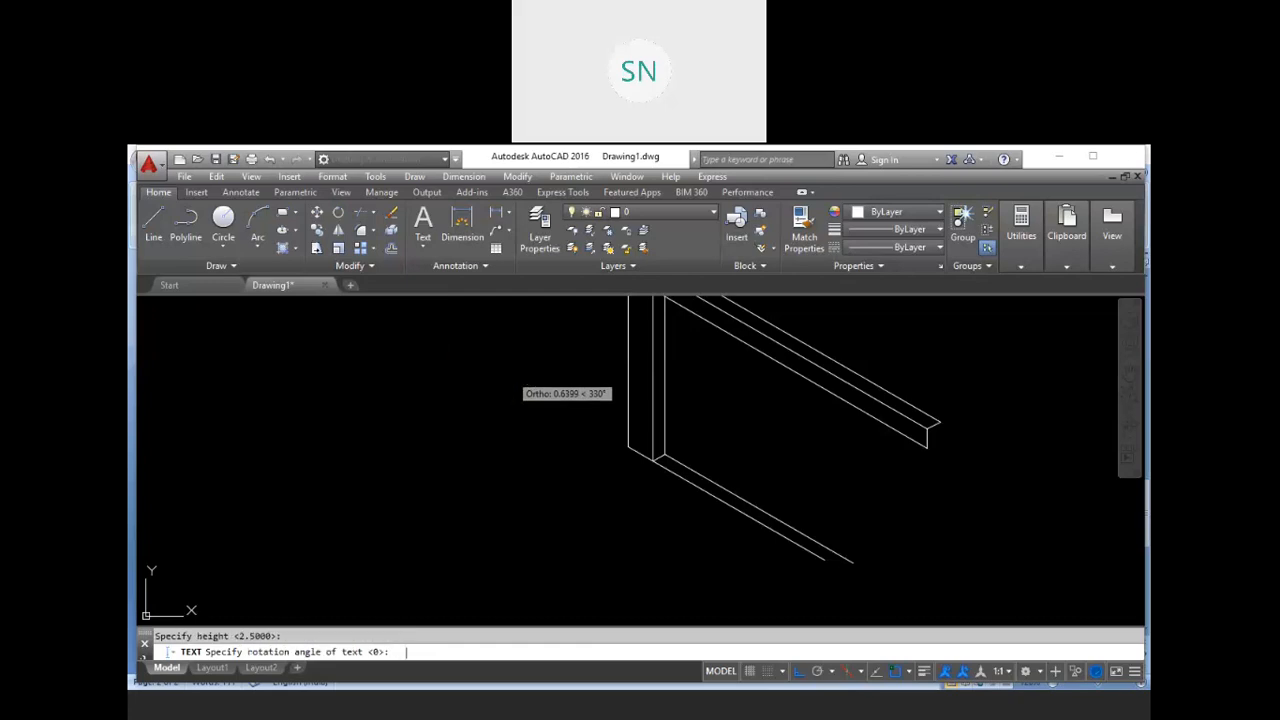
scroll(512, 378, "down", 3)
scroll(515, 370, "down", 3)
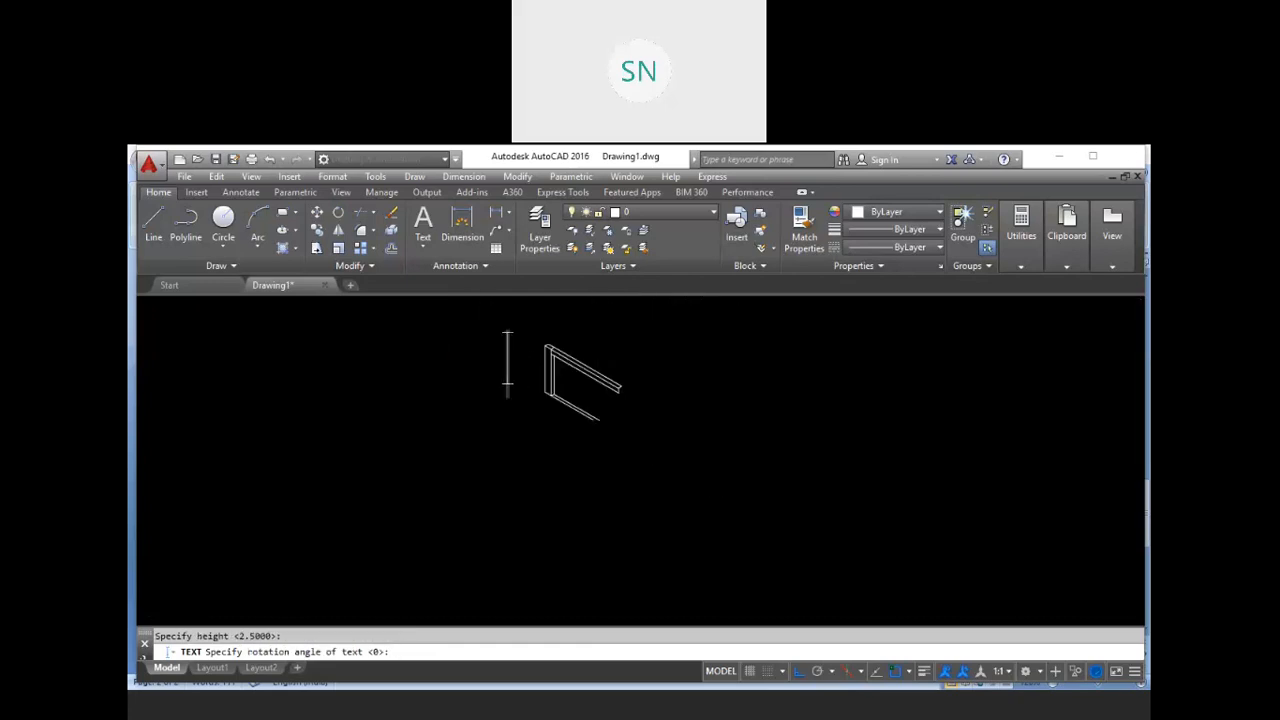
key("Return")
type("W = ")
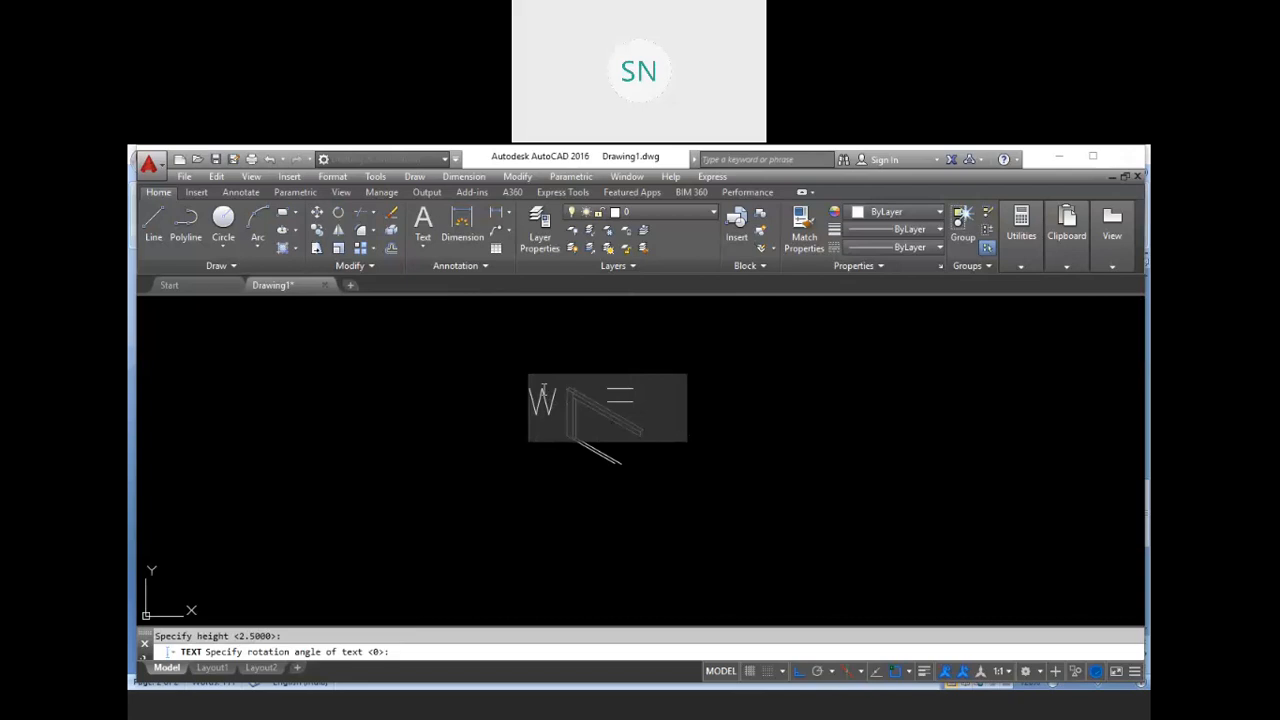
type("q ")
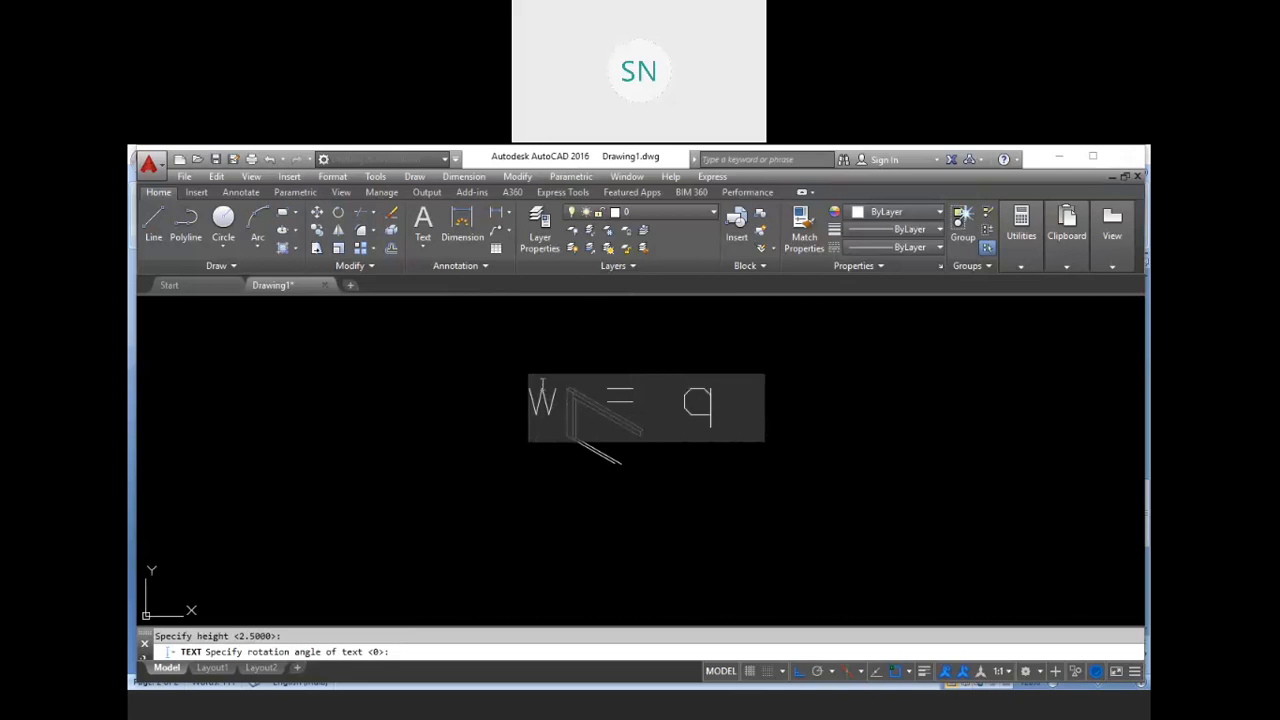
type("* V")
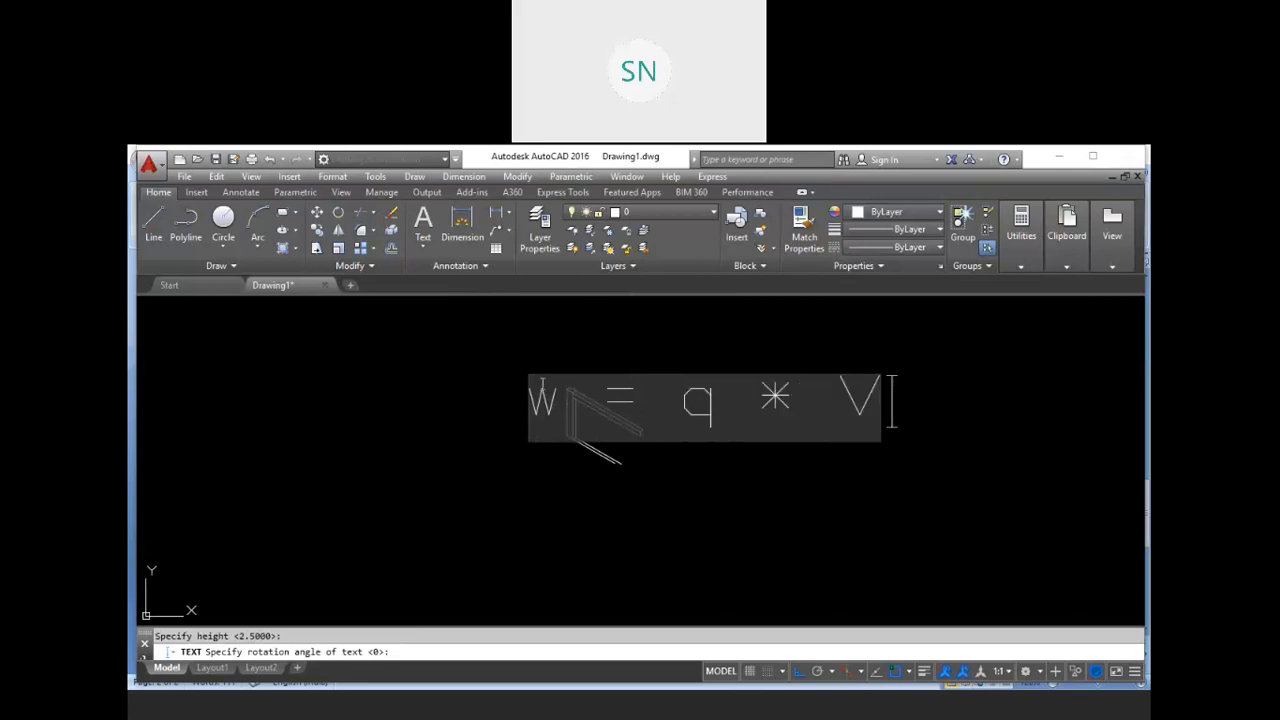
left_click(666, 488)
key("Escape")
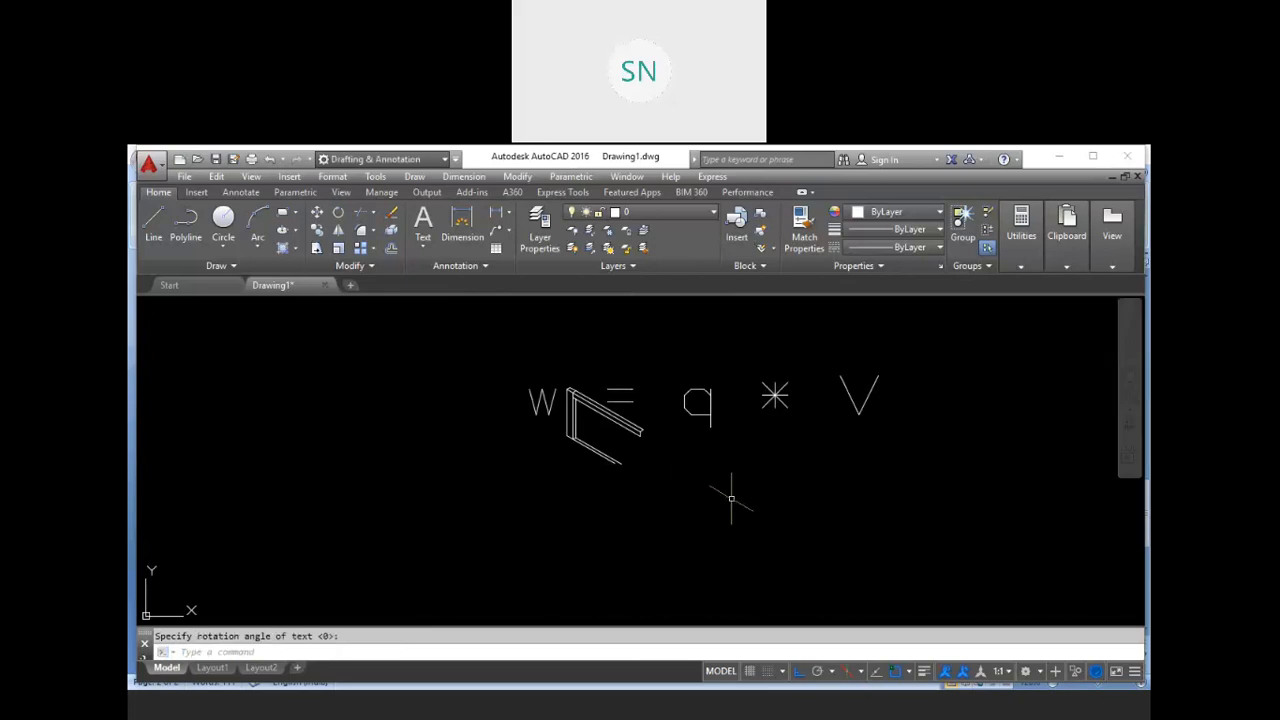
Move the formula text off the frame to the empty area above it
type("m")
key("Return")
left_click(809, 485)
left_click(691, 348)
key("Return")
left_click(728, 491)
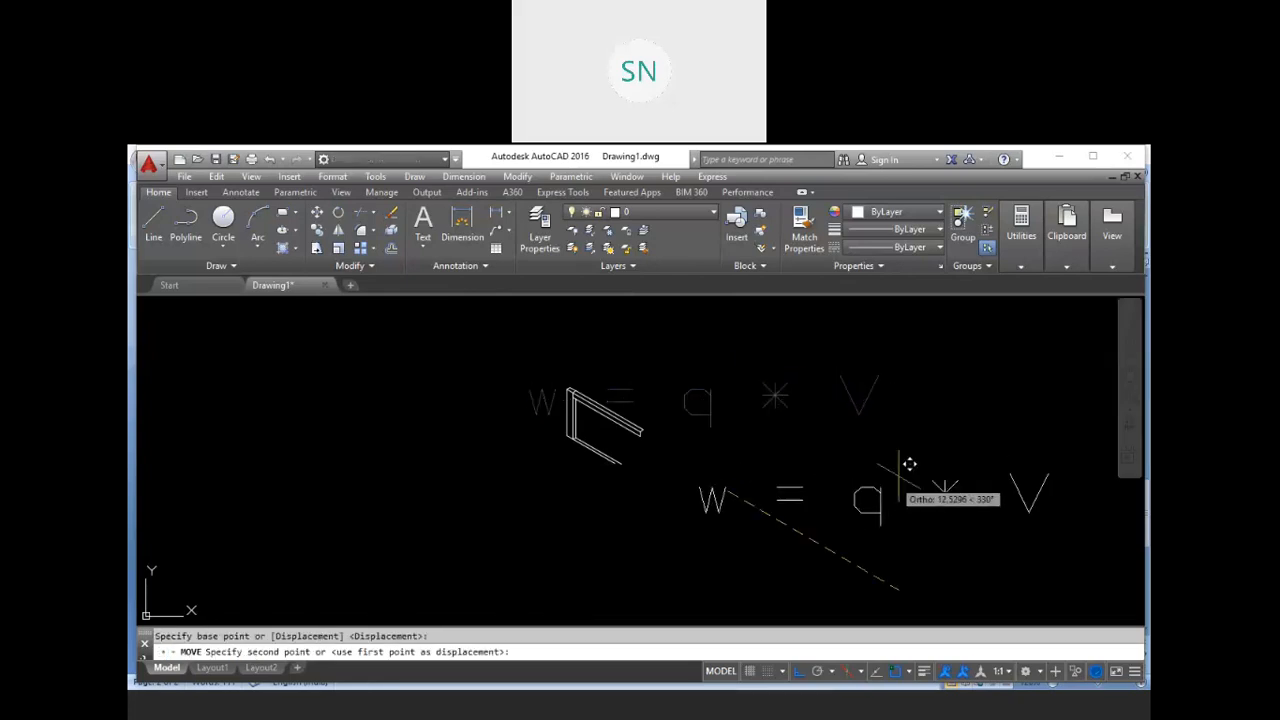
left_click(828, 348)
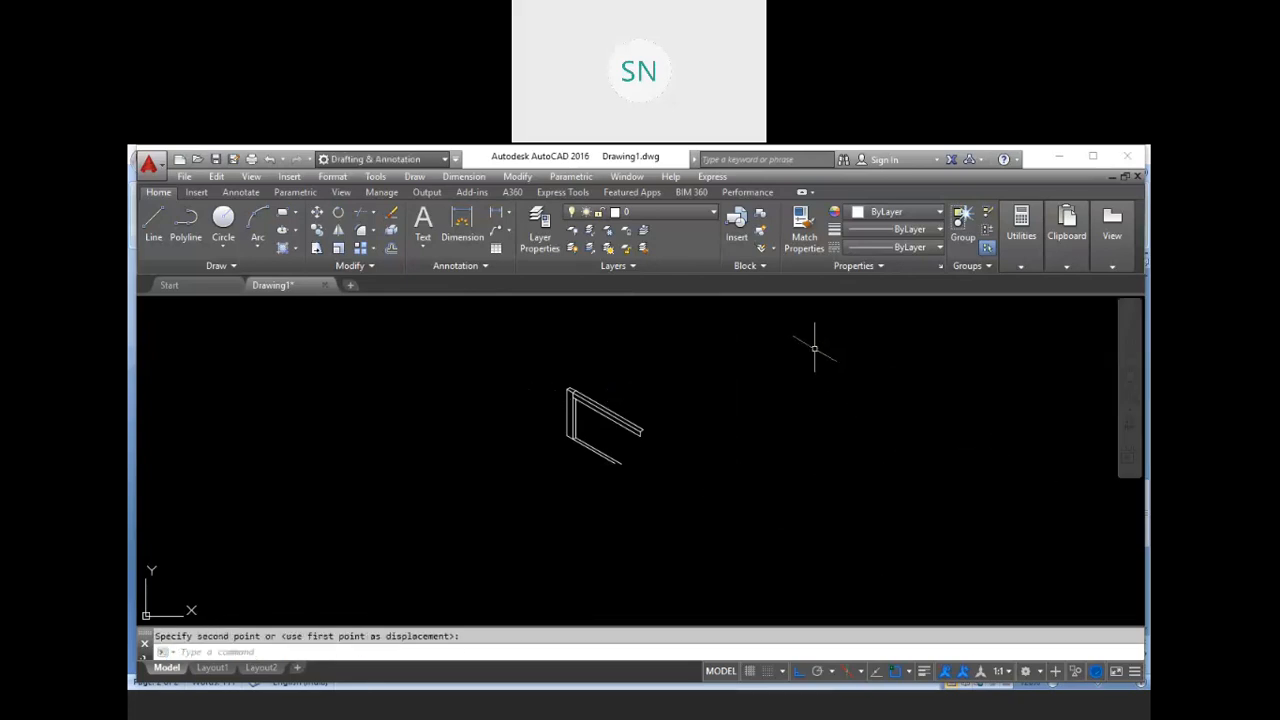
middle_click_drag(820, 346, 820, 486)
scroll(812, 476, "down", 2)
scroll(795, 418, "up", 2)
key("Escape")
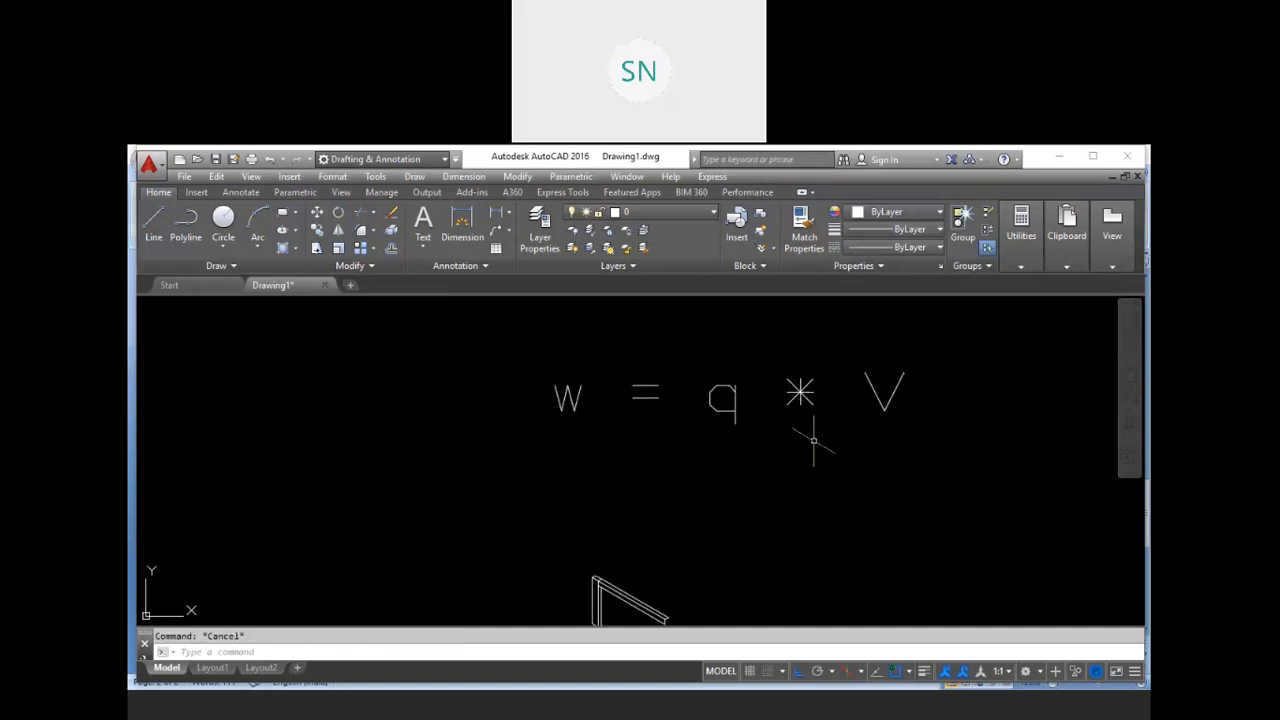
Copy the formula text directly below the original as a second line
type("co")
key("space")
left_click(822, 440)
left_click(790, 388)
key("space")
left_click(806, 476)
left_click(807, 532)
key("Escape")
Replace the V in the copied formula so that it reads "w = q * L * W *H"
double_click(797, 450)
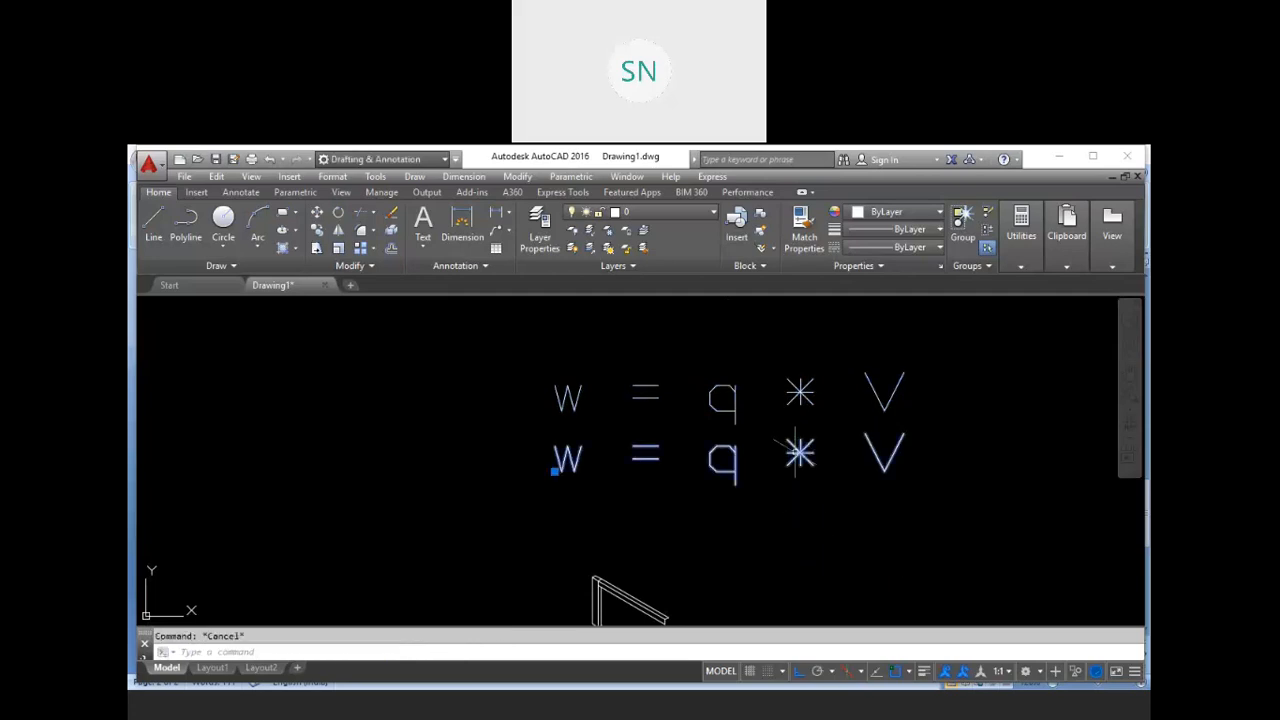
left_click_drag(865, 461, 927, 456)
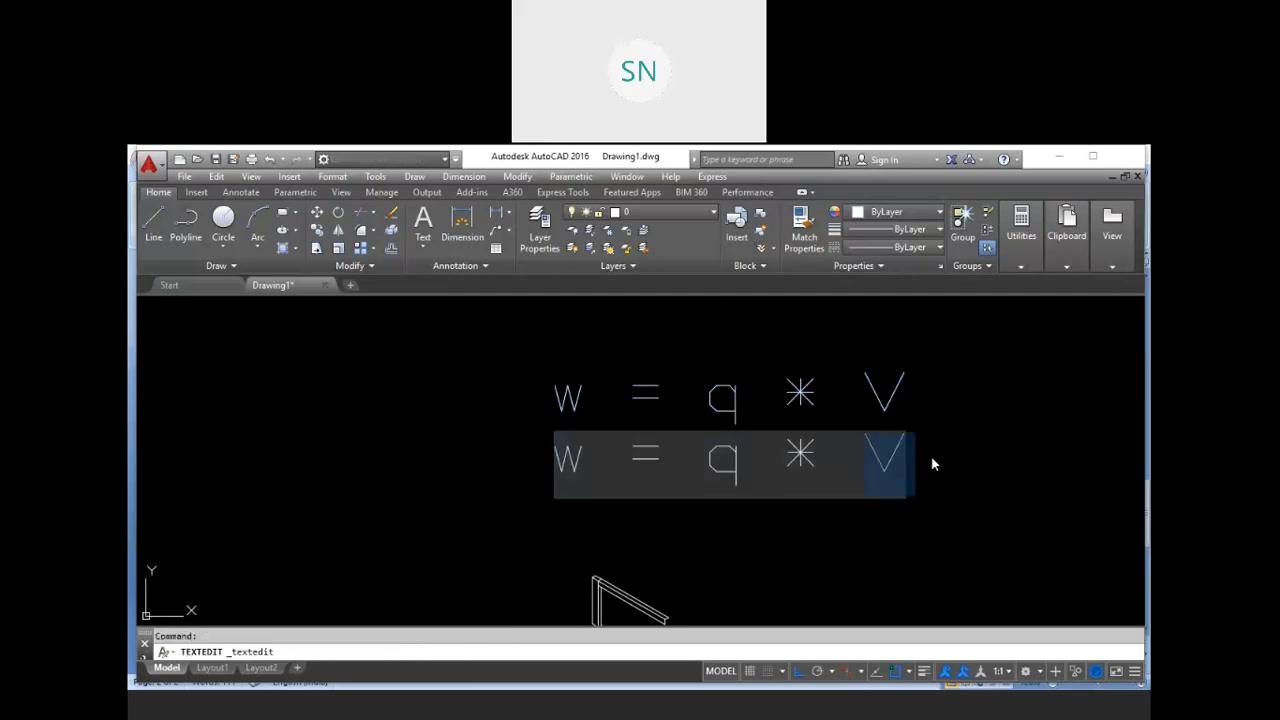
type("L")
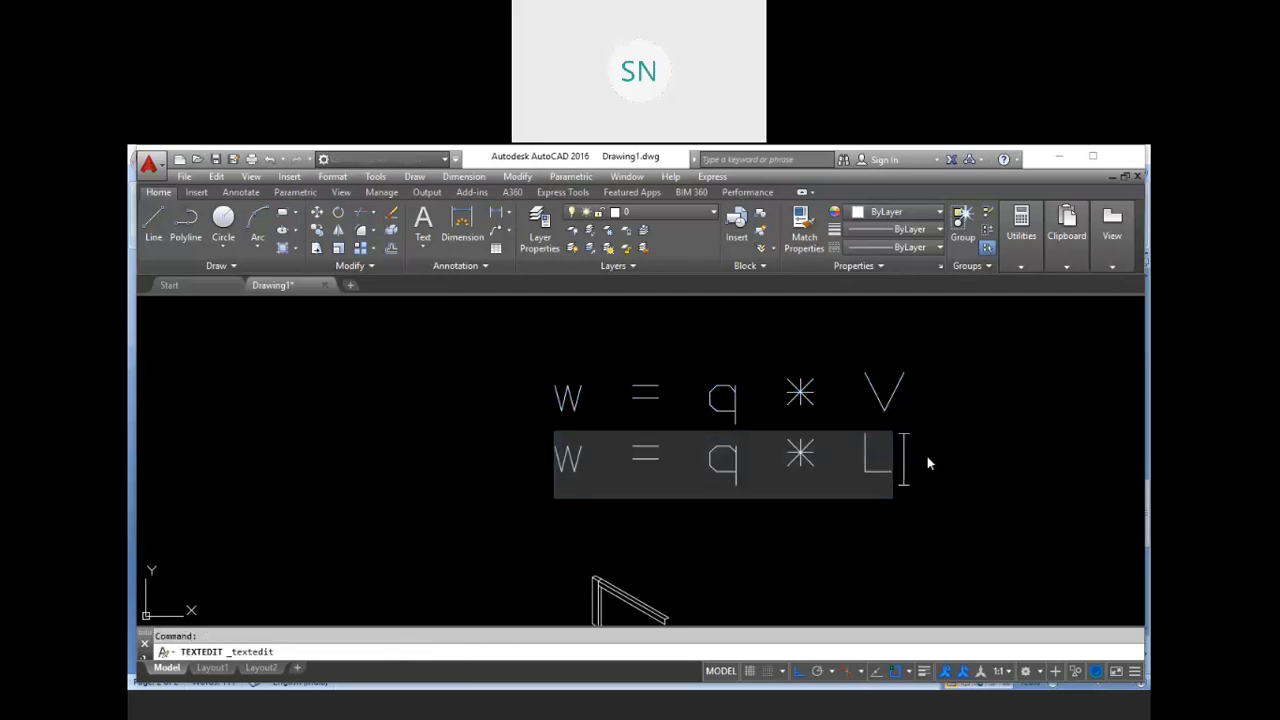
type(" *")
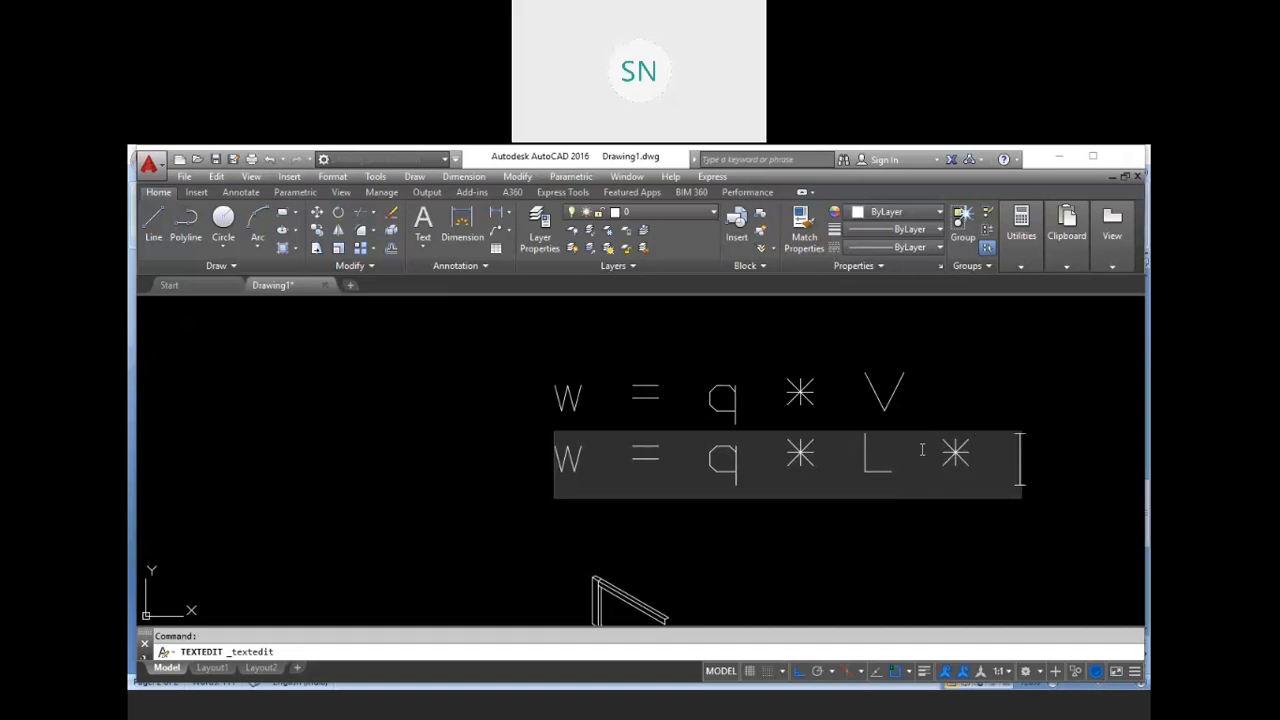
type(" W")
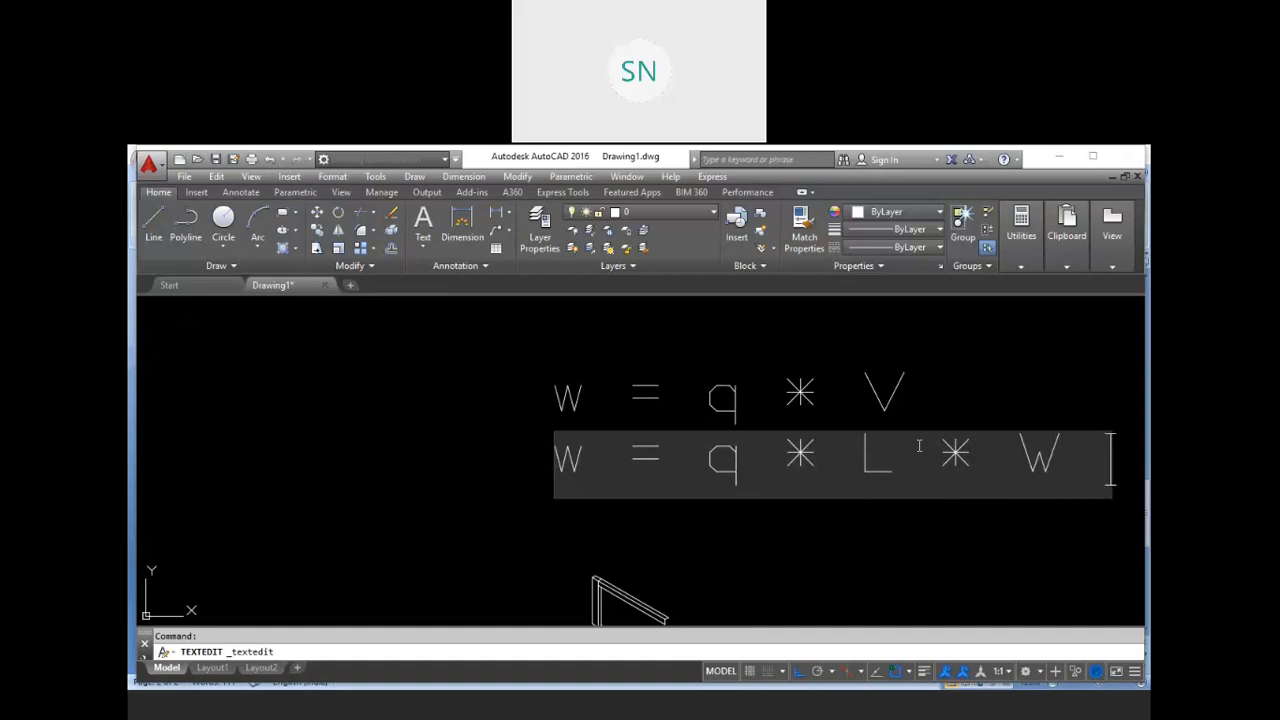
type(" *")
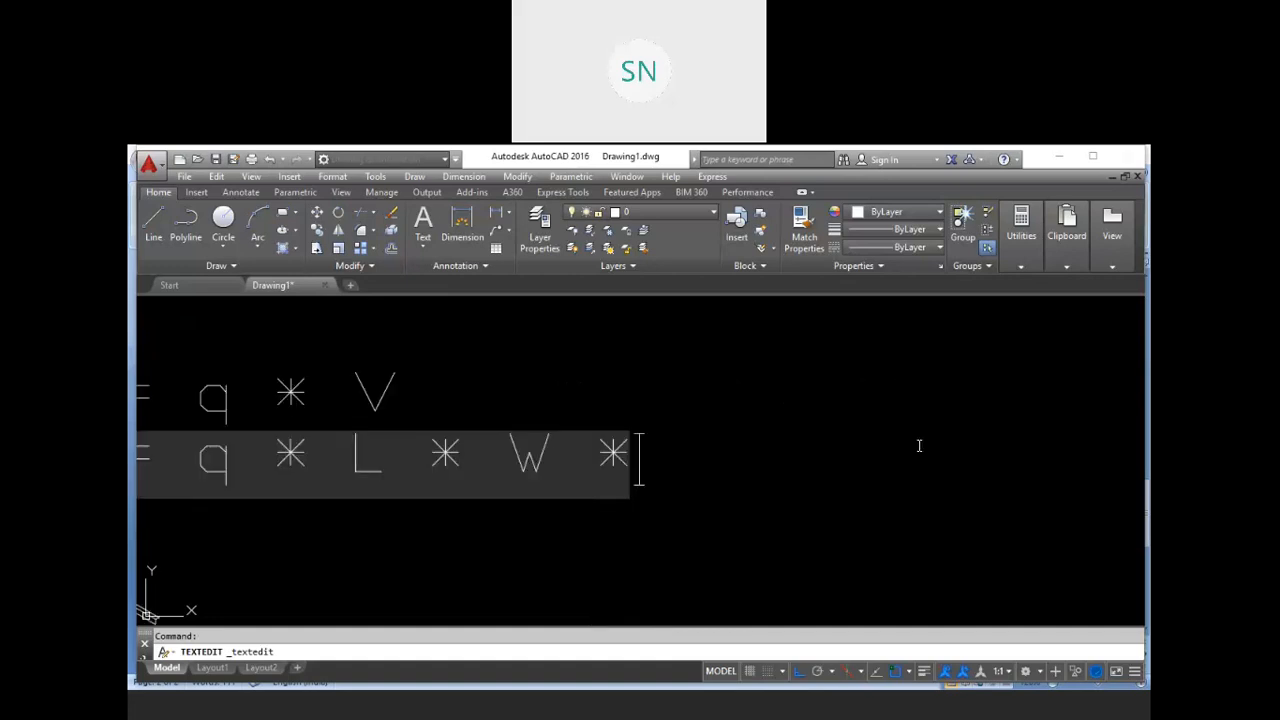
type("H")
left_click(842, 470)
scroll(797, 451, "down", 4)
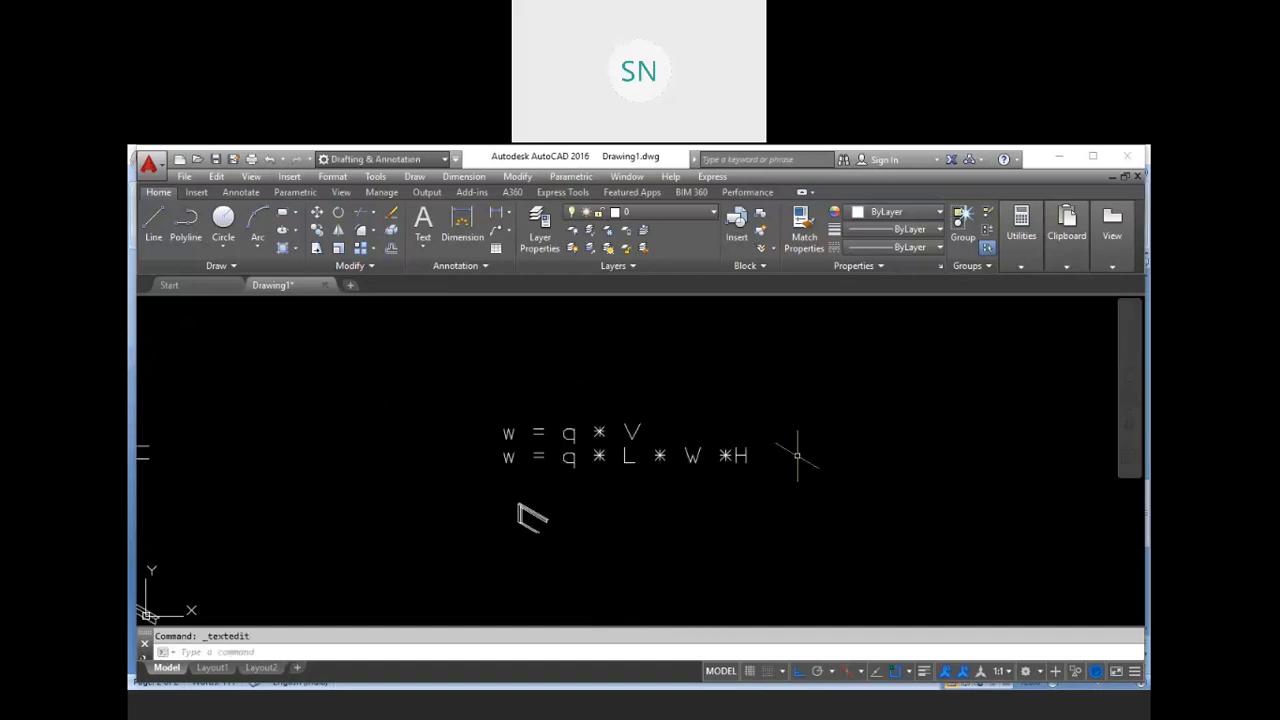
scroll(640, 480, "up", 2)
scroll(627, 468, "up", 2)
scroll(677, 451, "down", 2)
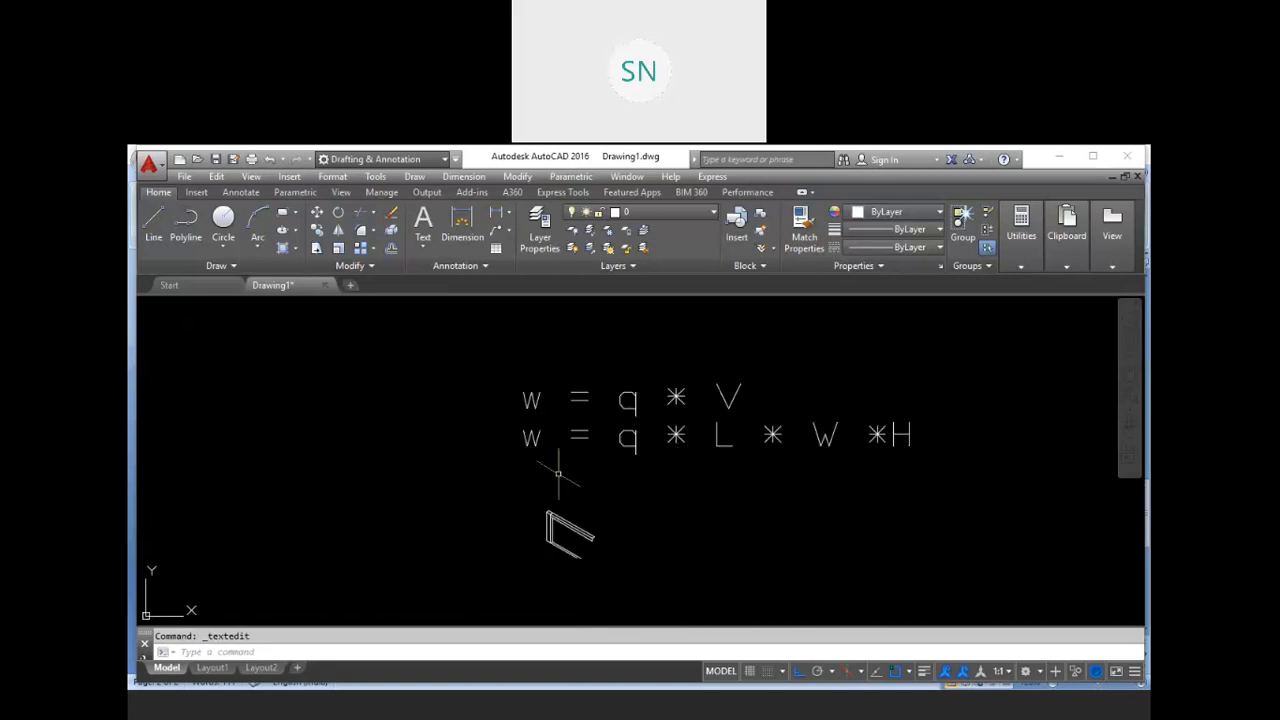
Copy both formula lines to the empty area directly to their right, with ortho turned off
middle_click_drag(871, 457, 846, 471)
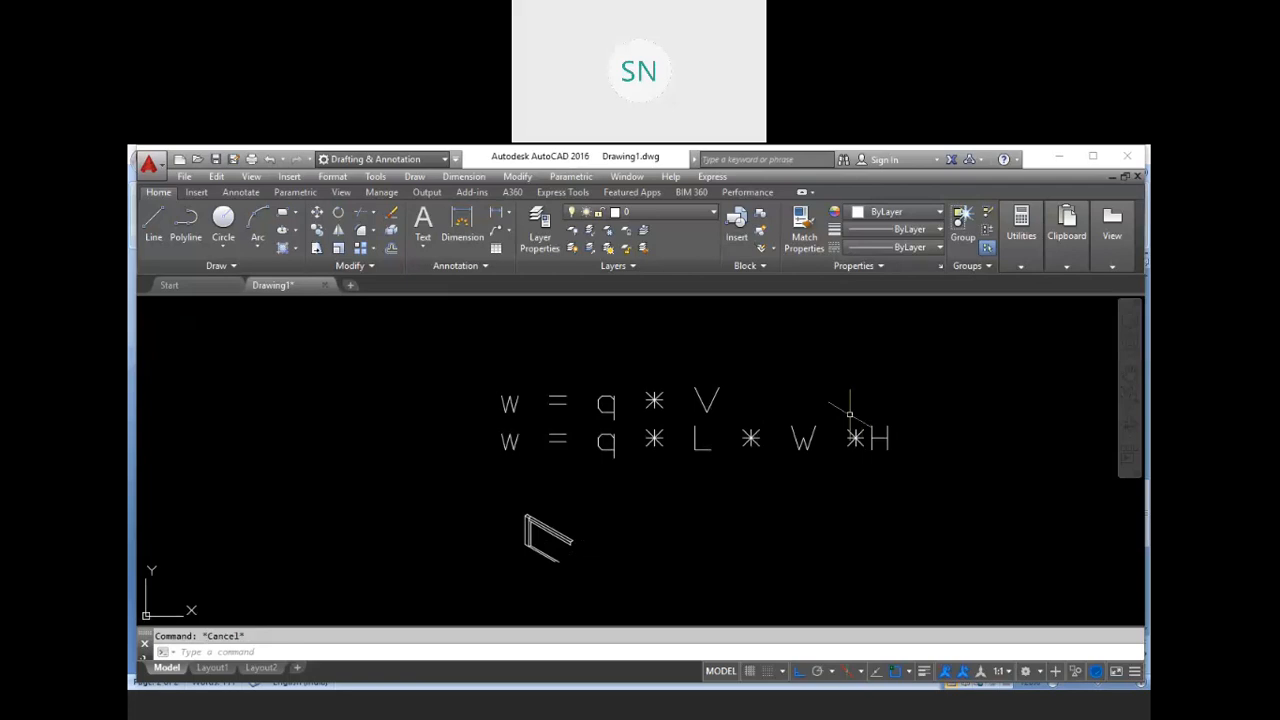
type("co")
key("Return")
left_click(786, 523)
left_click(700, 457)
key("Return")
left_click(700, 480)
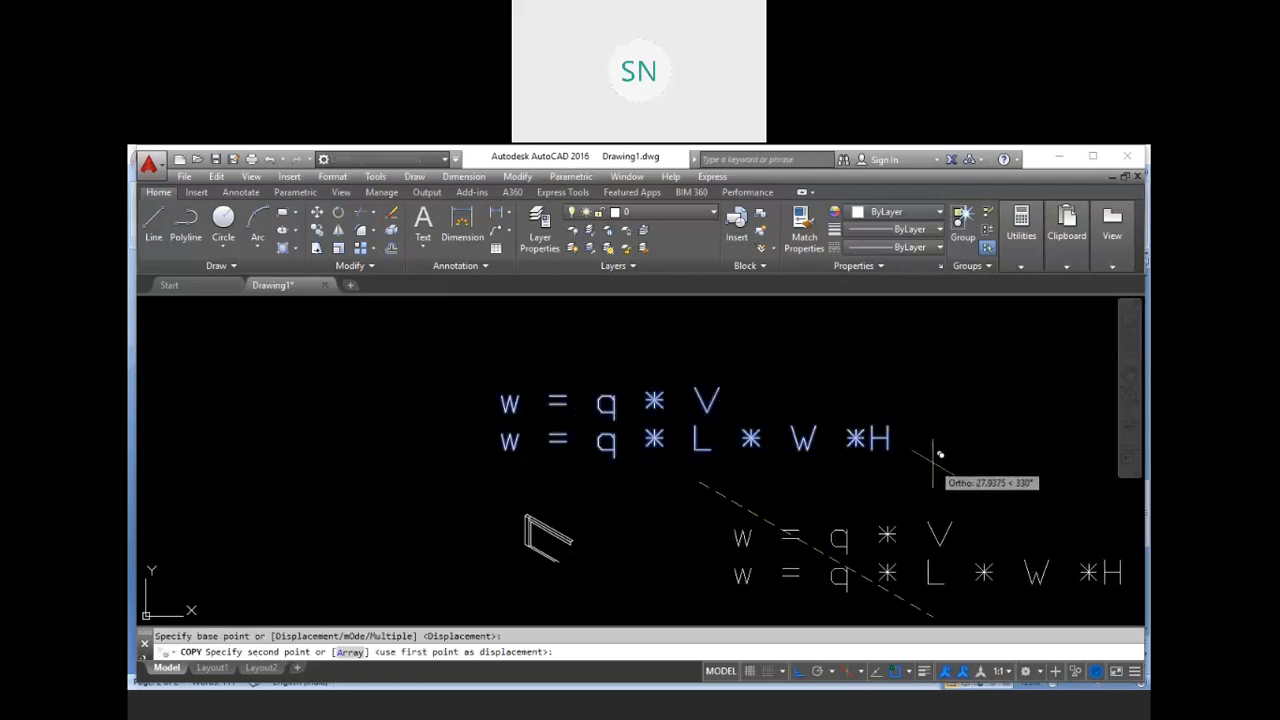
key("F8")
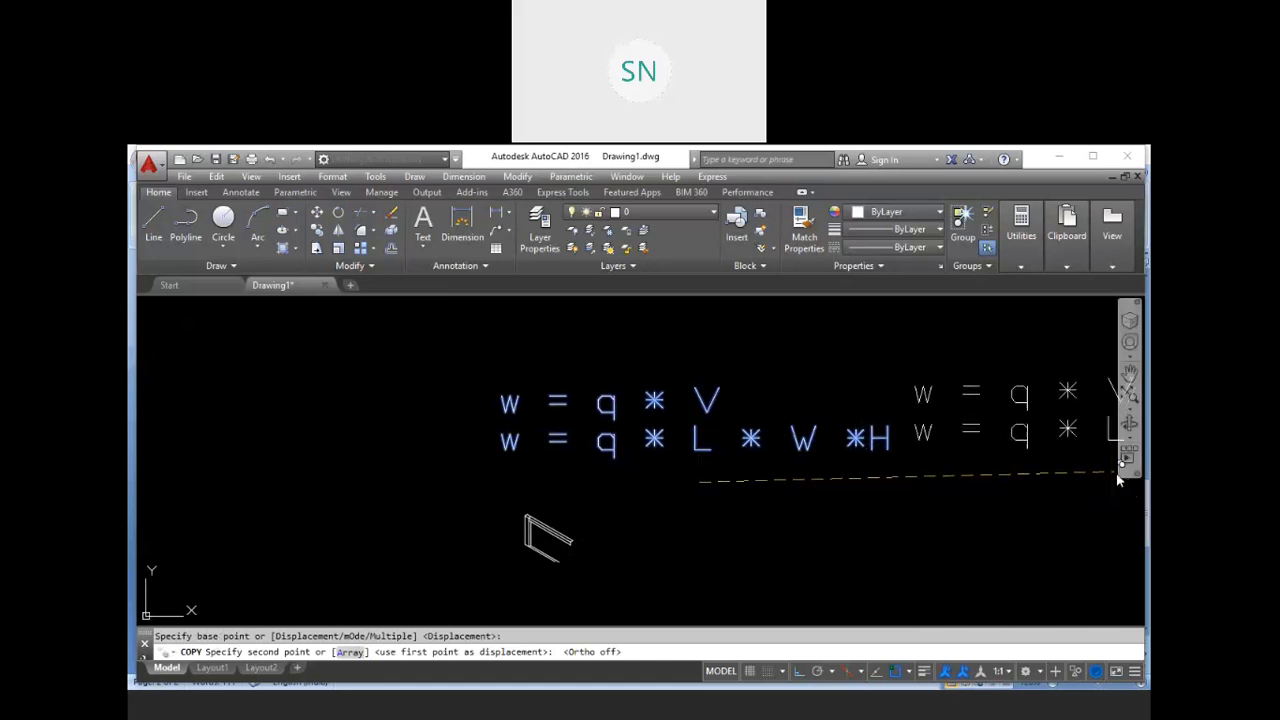
left_click(1100, 478)
middle_click_drag(1100, 478, 915, 476)
key("Escape")
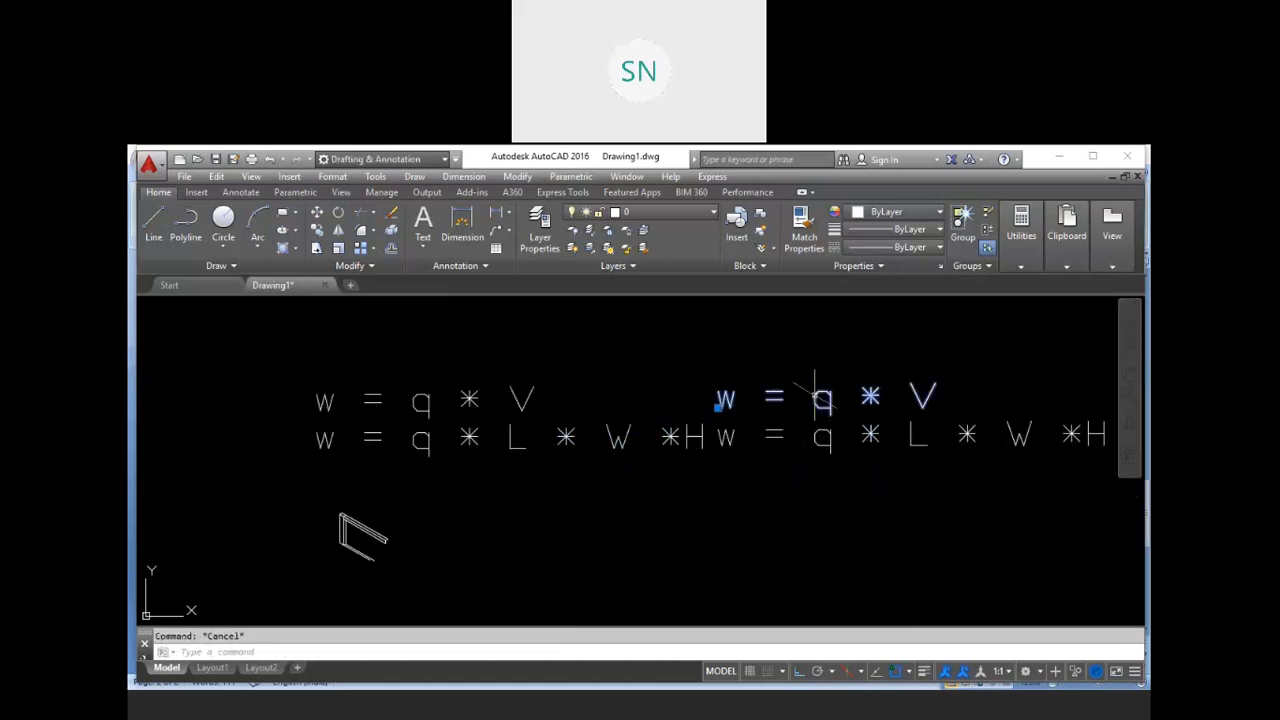
Replace the text of both copied formulas with the unit "kn"
double_click(822, 400)
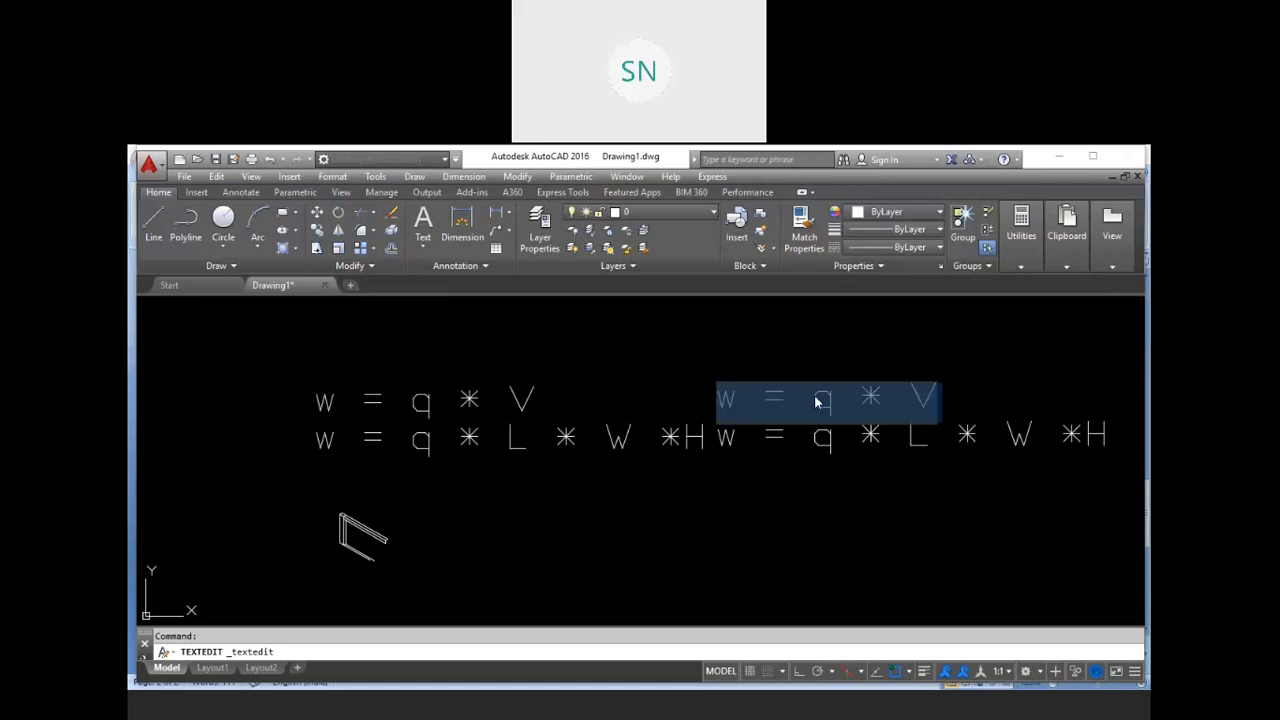
type("kn")
left_click(837, 471)
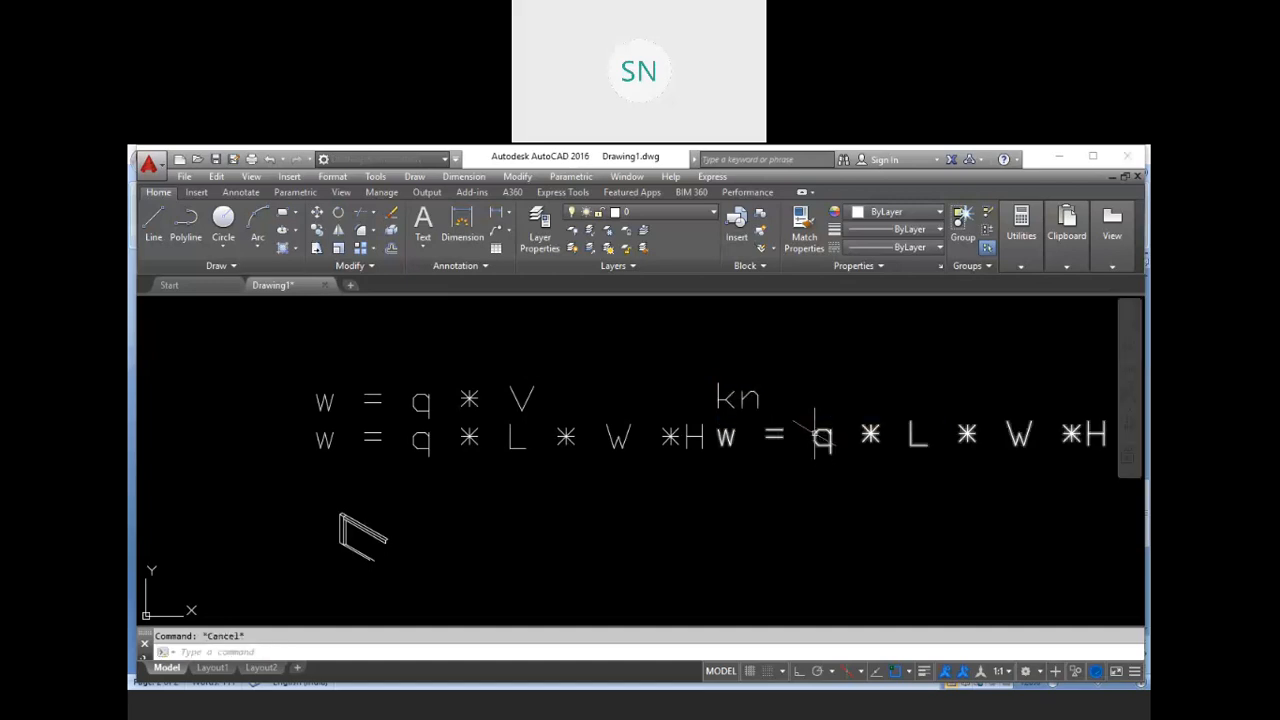
double_click(820, 436)
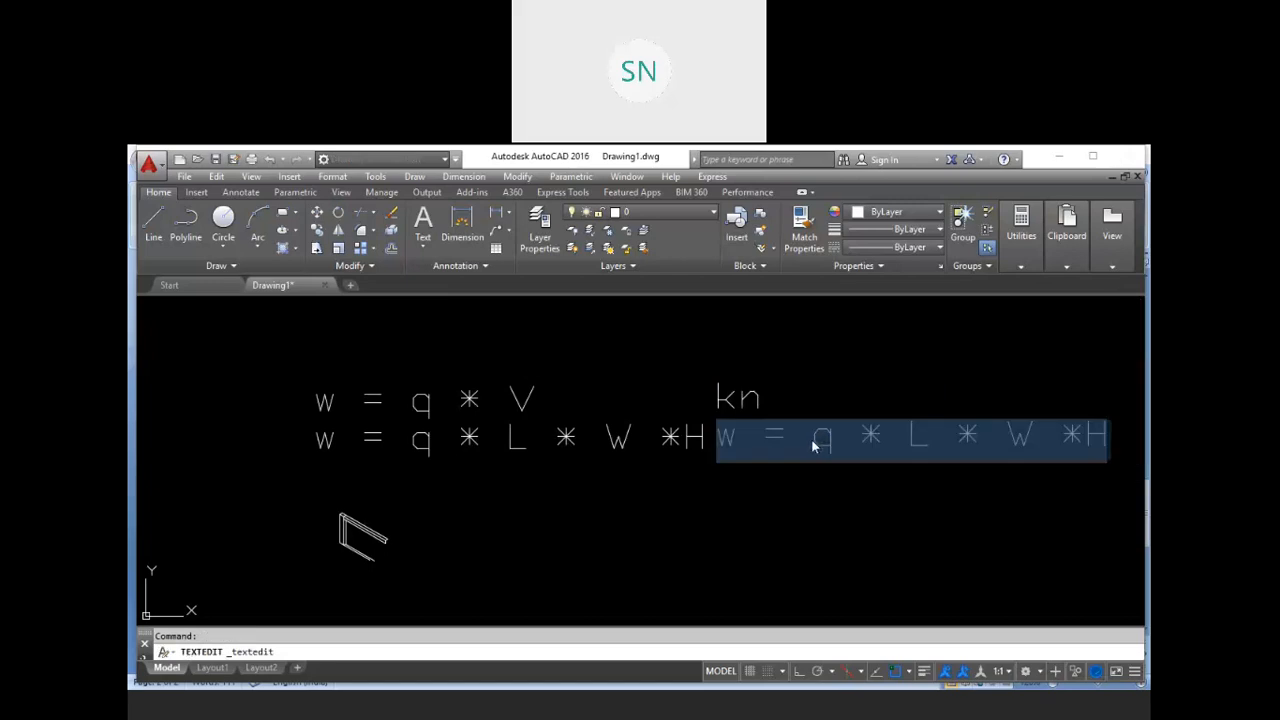
type("kn")
left_click(770, 508)
Copy the L * W *H formula together with its kn unit directly below as a third line
mouse_move(766, 509)
middle_mouse_down()
mouse_move(788, 528)
mouse_move(775, 526)
mouse_move(882, 507)
middle_mouse_up()
middle_click_drag(713, 525, 738, 497)
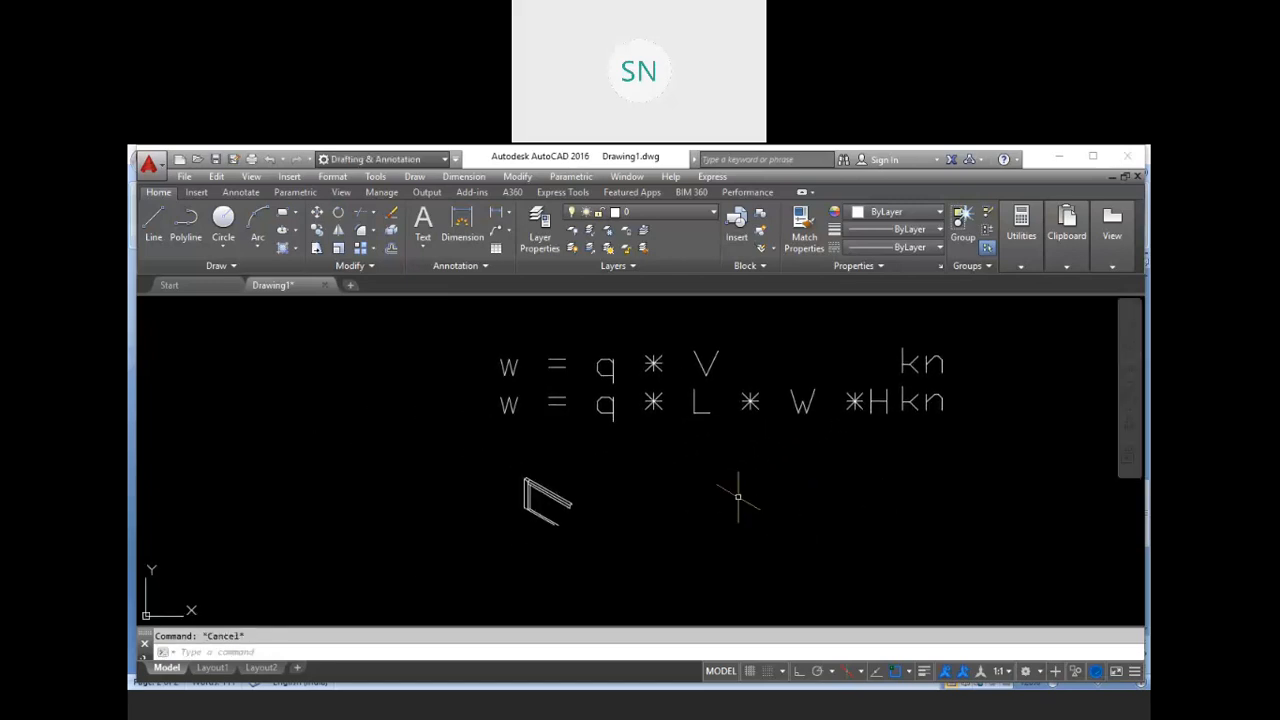
type("co")
key("Return")
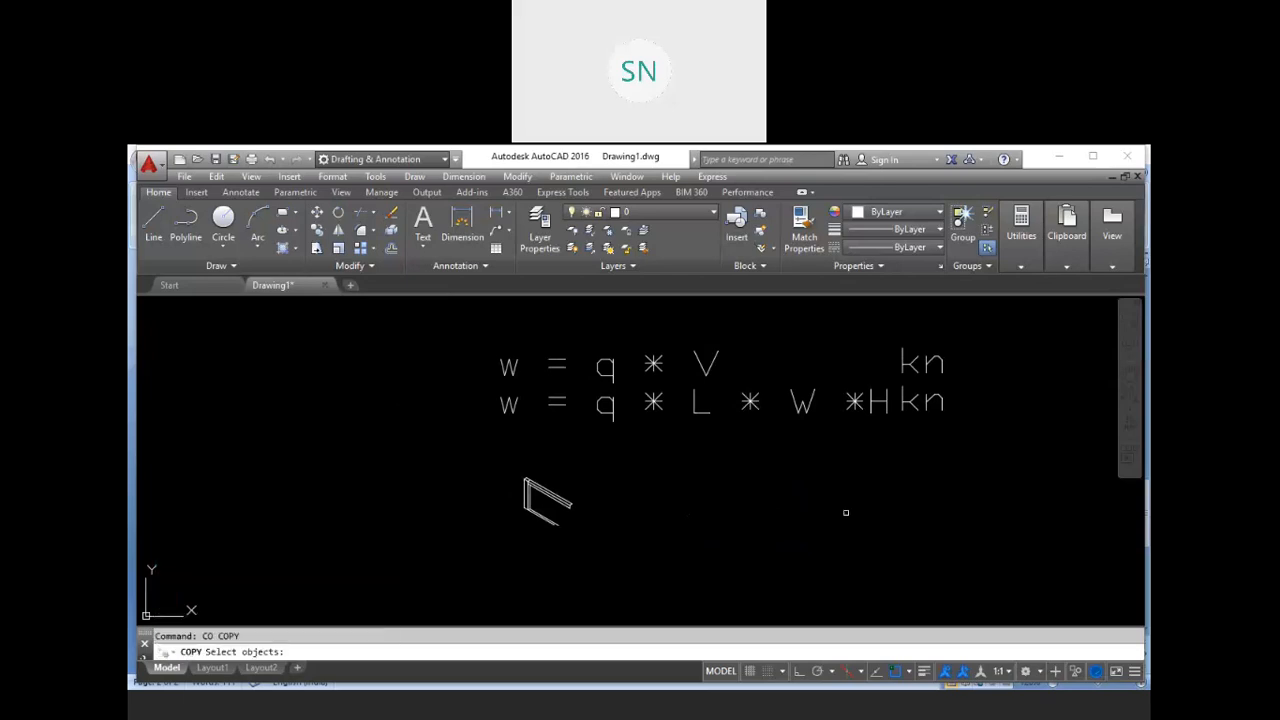
left_click(903, 486)
left_click(758, 372)
key("Return")
left_click(764, 457)
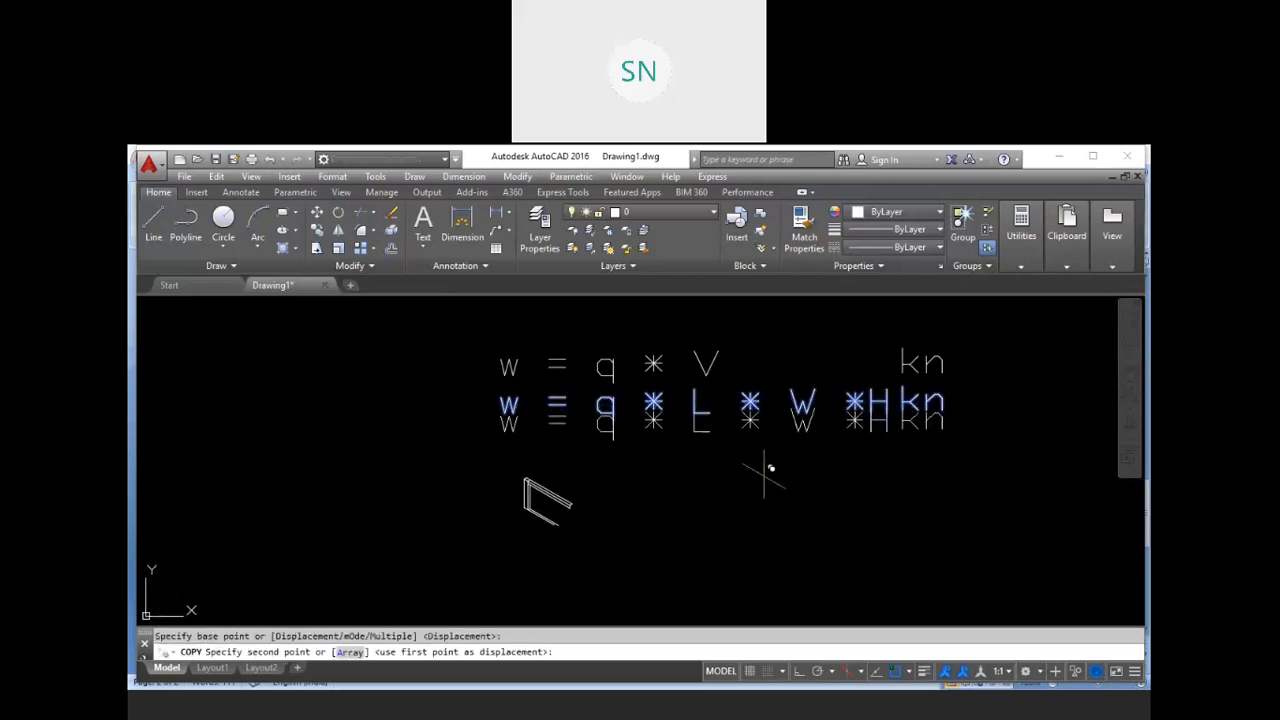
left_click(766, 495)
key("Escape")
Replace the L in the third formula line with 1
scroll(760, 490, "up", 4)
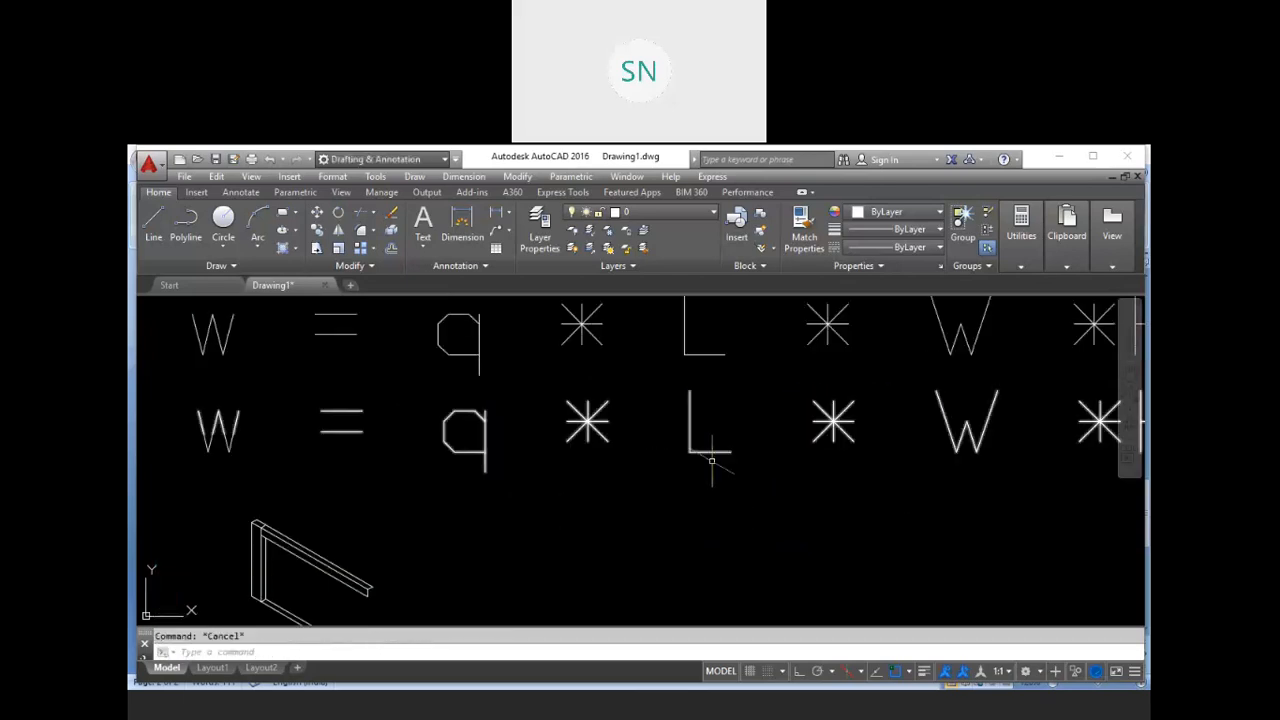
scroll(757, 457, "down", 2)
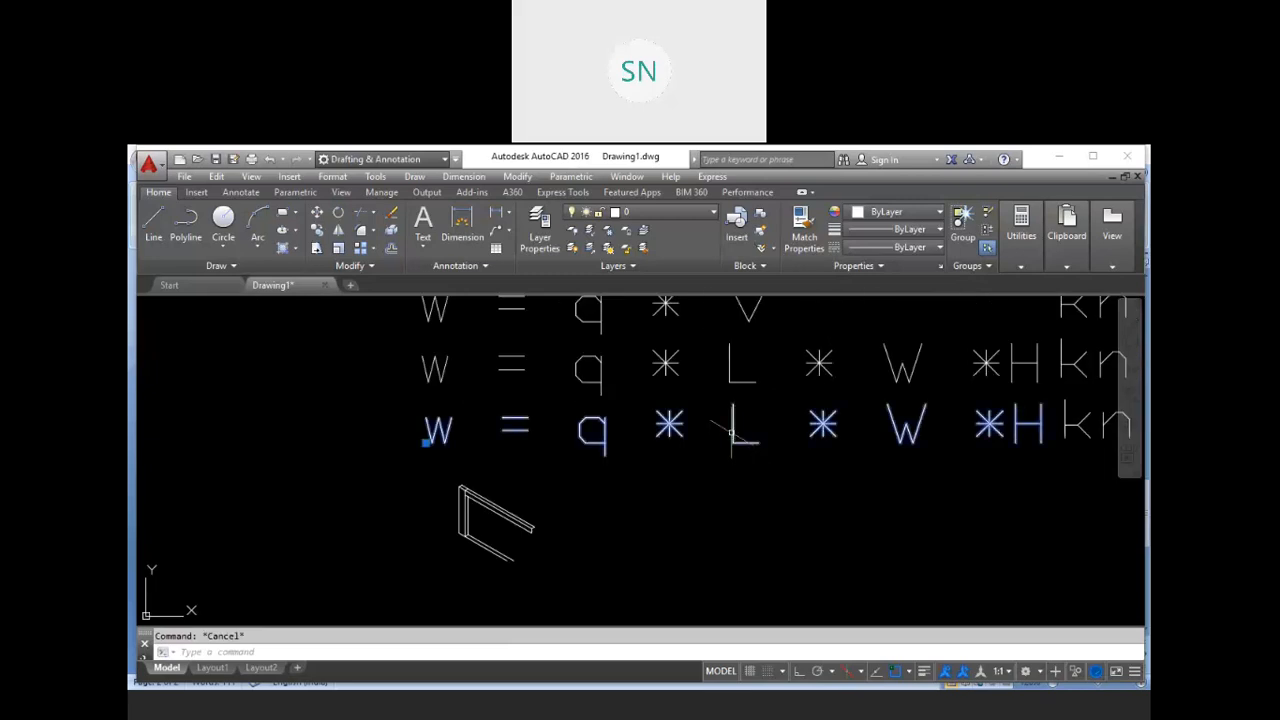
double_click(733, 432)
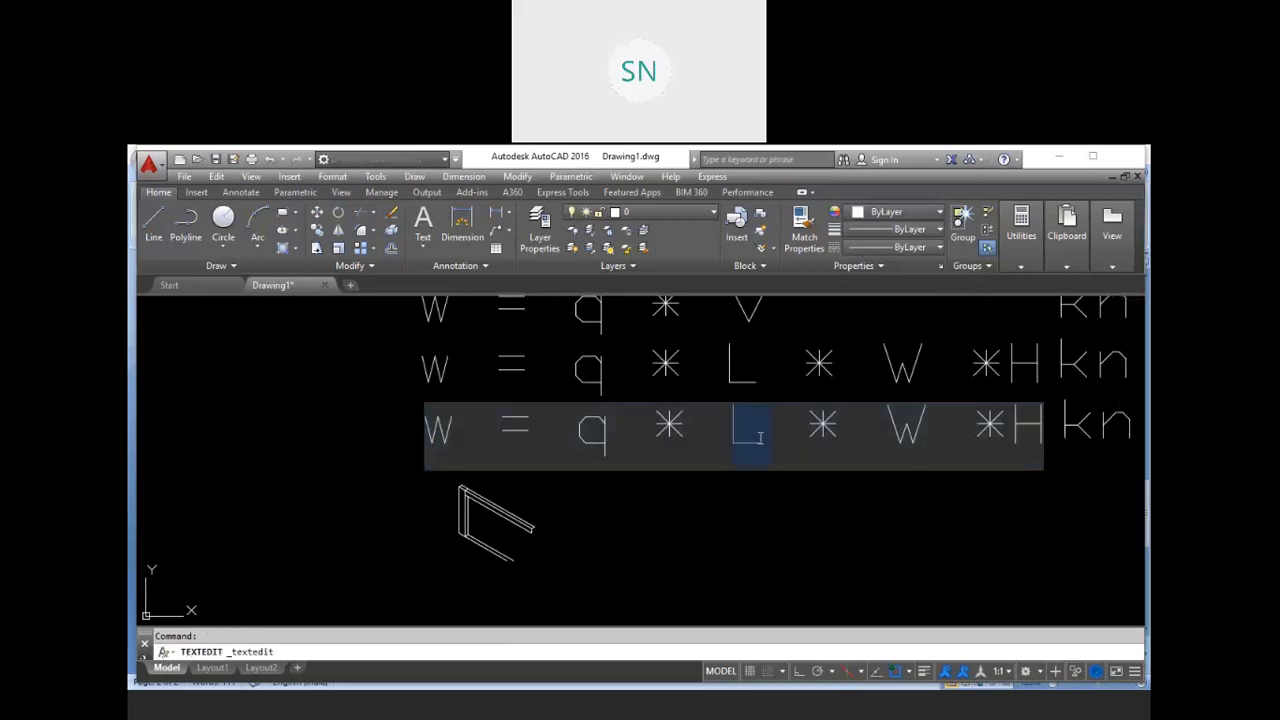
type("1")
left_click(763, 515)
Extend the unit of the third formula line to "kn/m"
middle_click_drag(878, 507, 749, 499)
middle_click_drag(895, 458, 771, 486)
left_click(827, 445)
double_click(850, 454)
left_click(874, 447)
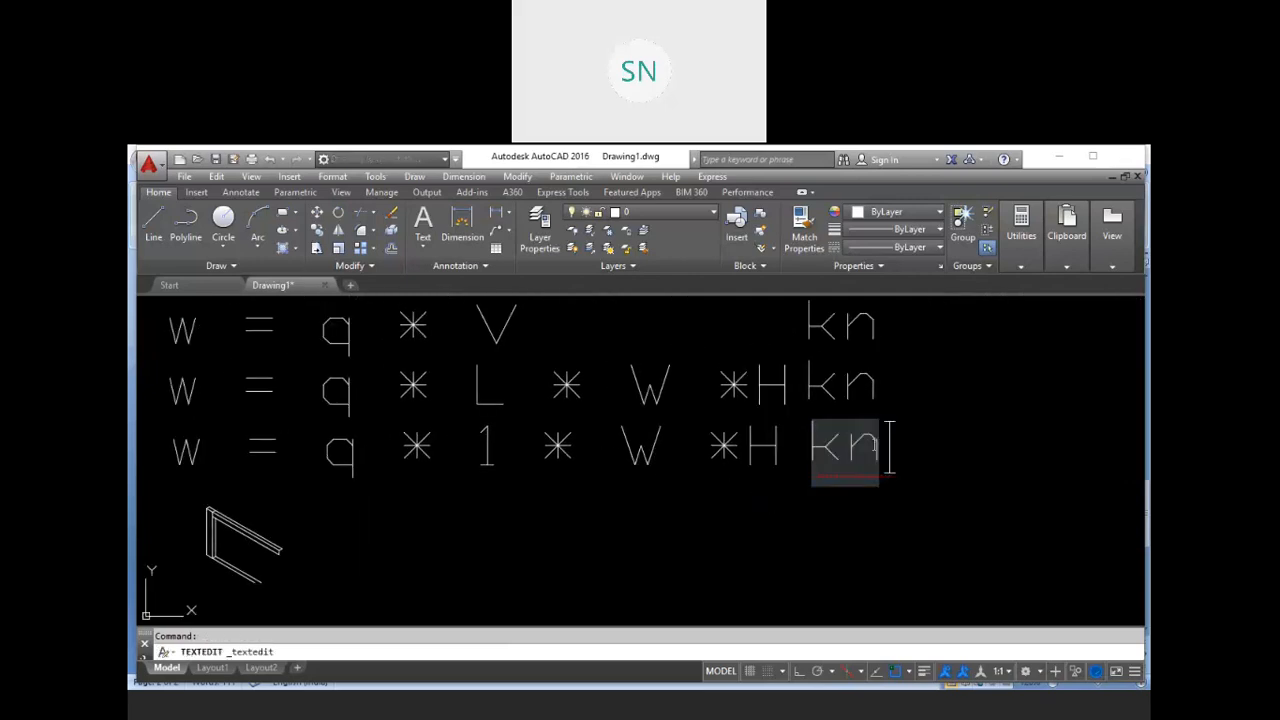
type("/m")
left_click(852, 527)
key("Escape")
Move the kn/m unit text further right, leaving a gap after the third formula
type("m")
key("Return")
left_click(916, 510)
left_click(848, 436)
key("Return")
left_click(841, 494)
left_click(921, 480)
key("Escape")
Examine the W and H terms of the third formula and the column height between the frame's lower and upper beams
scroll(921, 480, "down", 2)
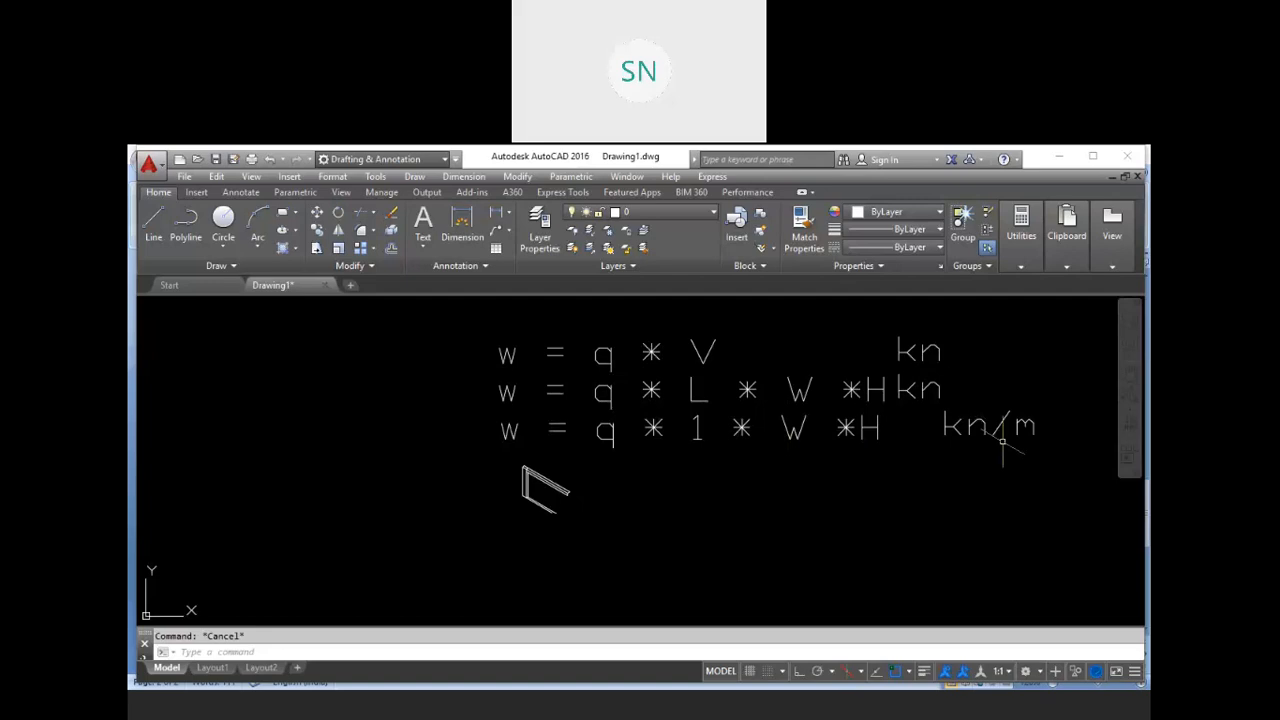
scroll(760, 480, "up", 3)
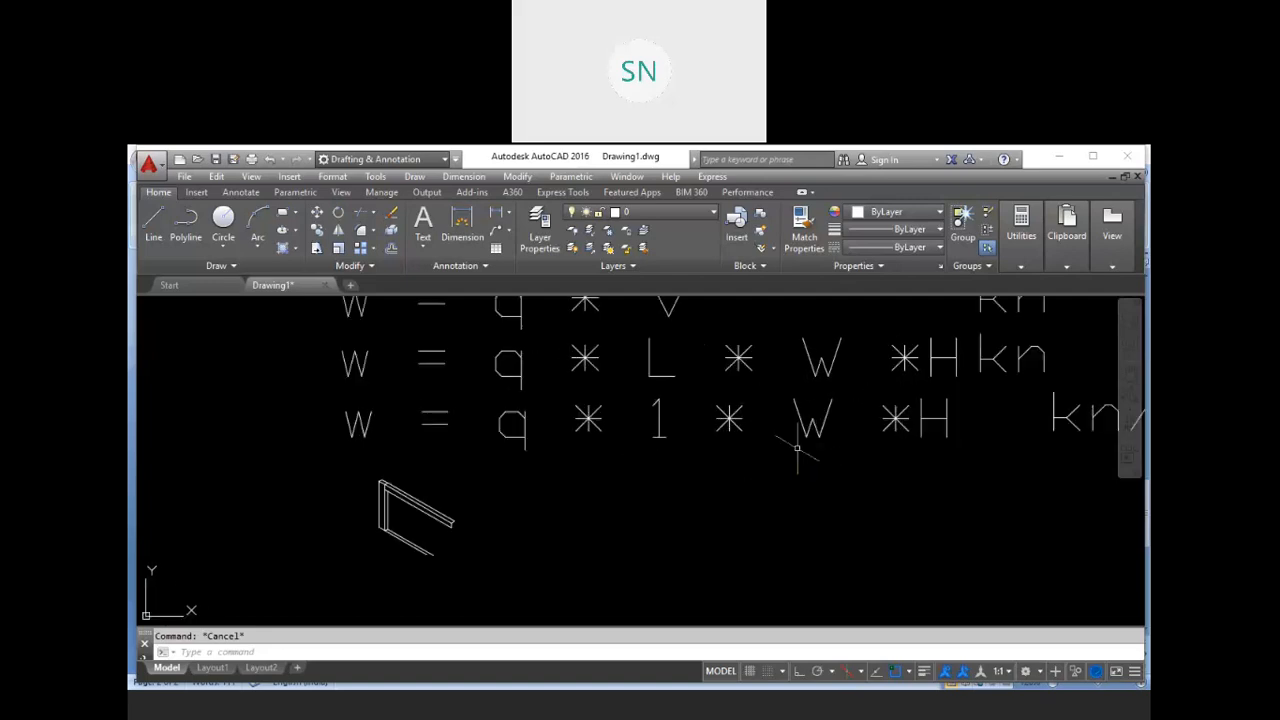
scroll(806, 440, "down", 2)
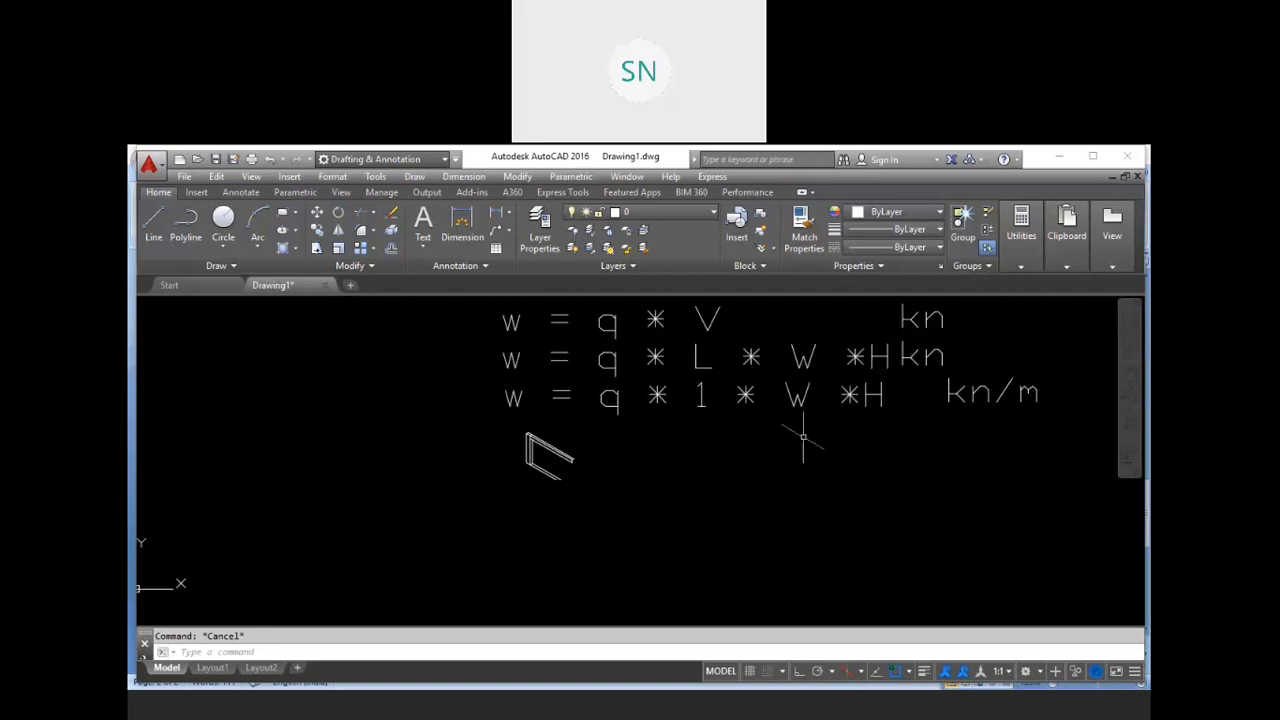
scroll(790, 430, "up", 2)
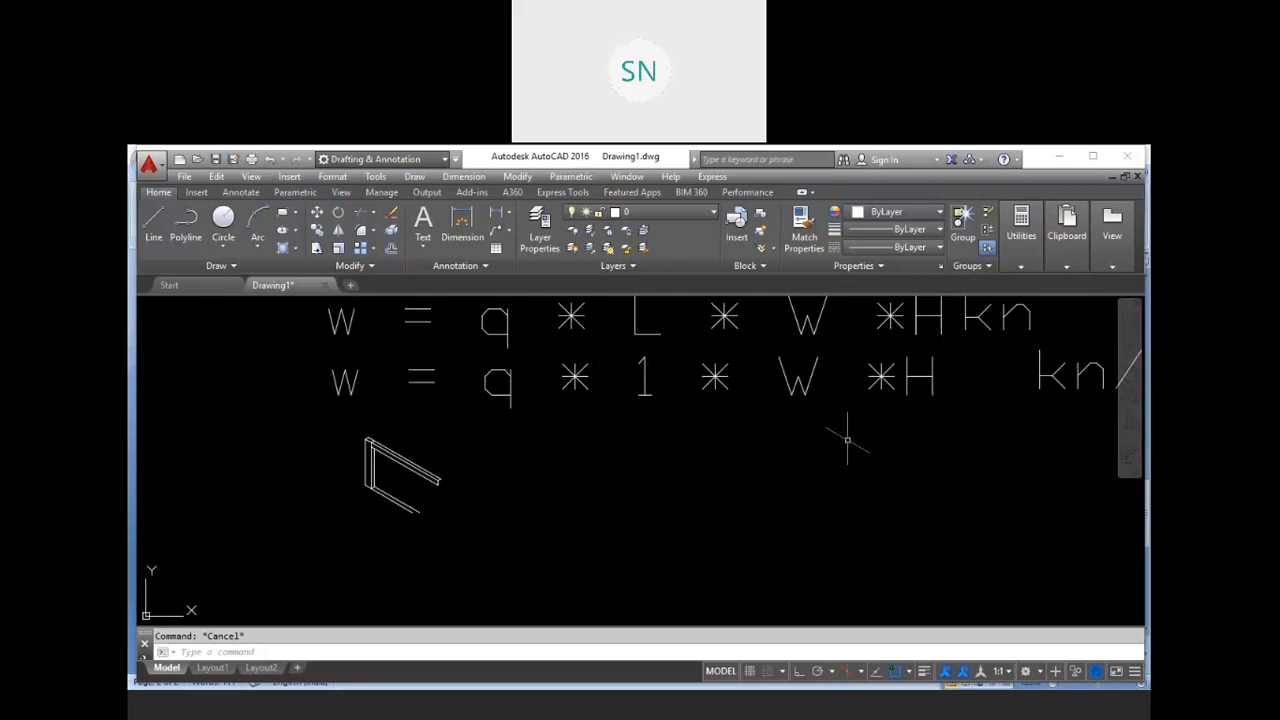
scroll(848, 440, "down", 2)
scroll(904, 418, "up", 2)
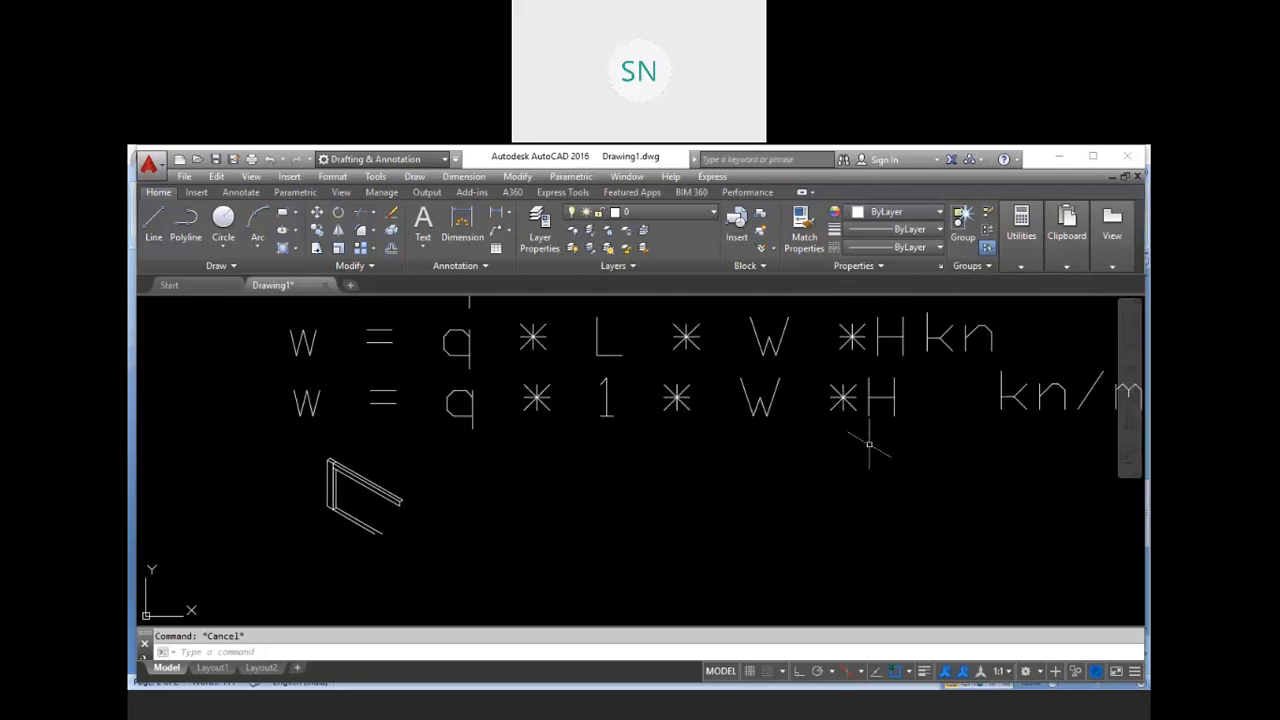
scroll(830, 430, "down", 2)
scroll(650, 455, "up", 5)
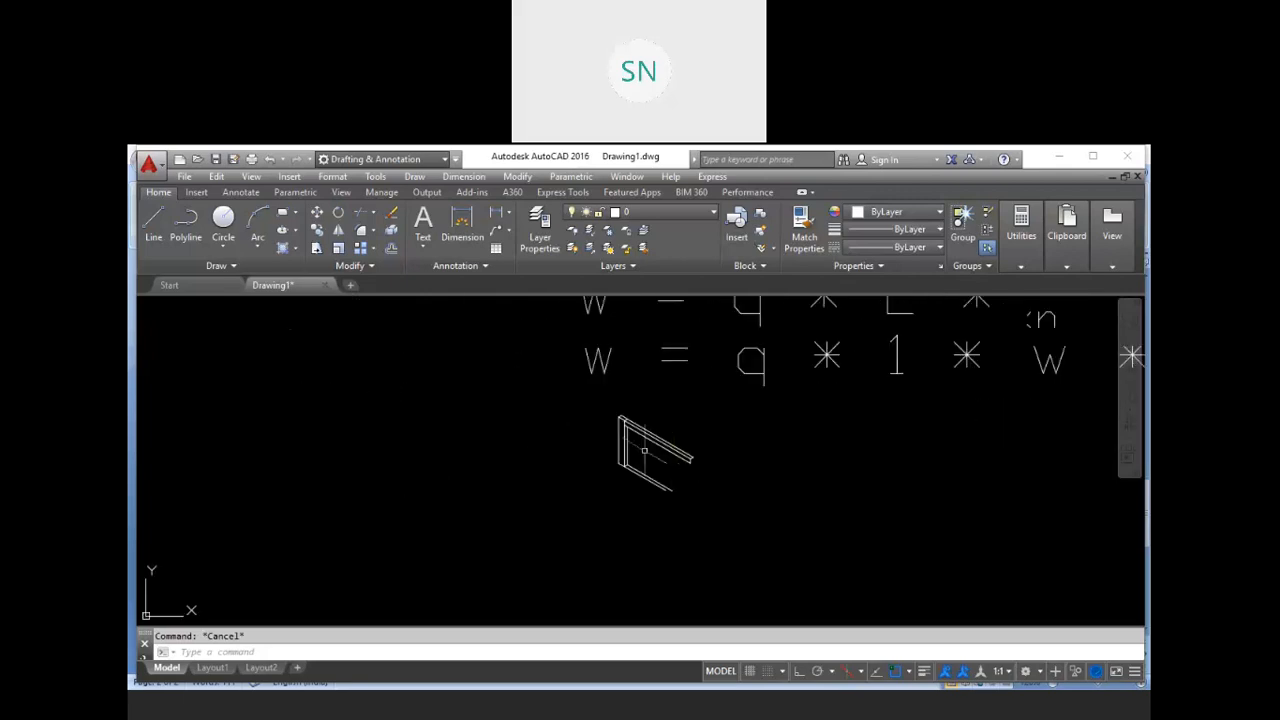
scroll(640, 448, "up", 3)
scroll(662, 451, "down", 2)
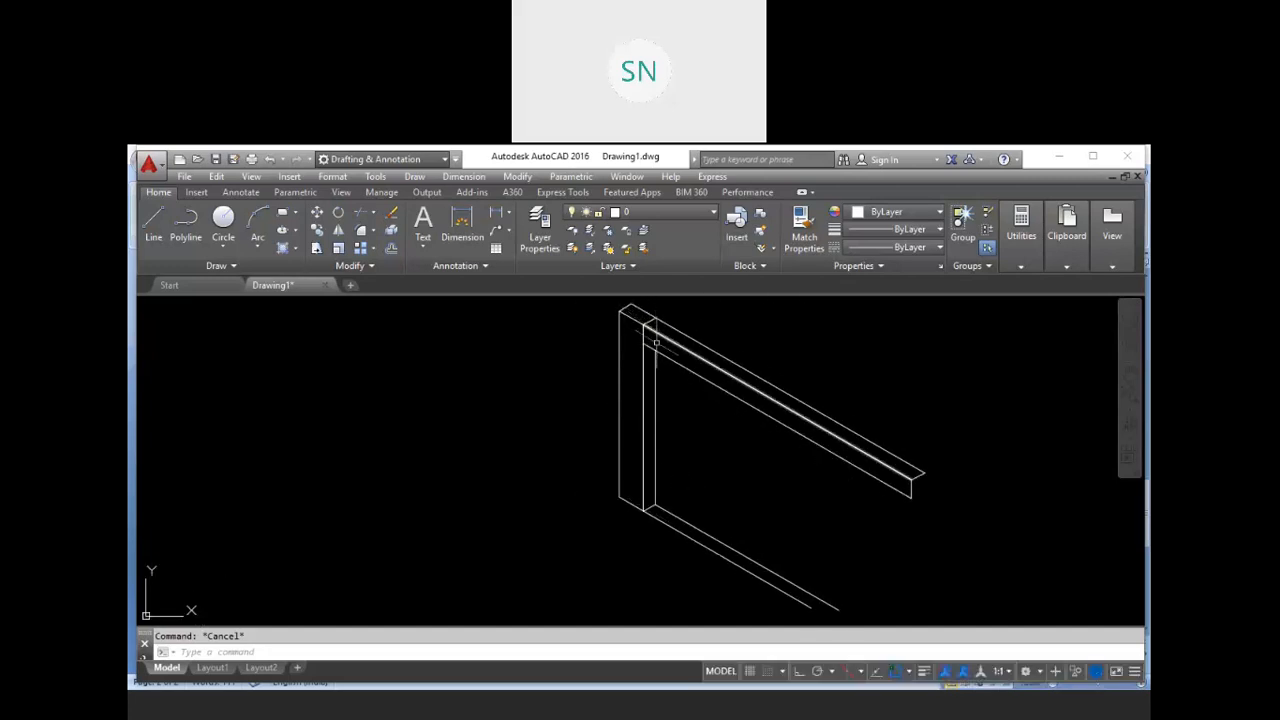
scroll(657, 345, "up", 4)
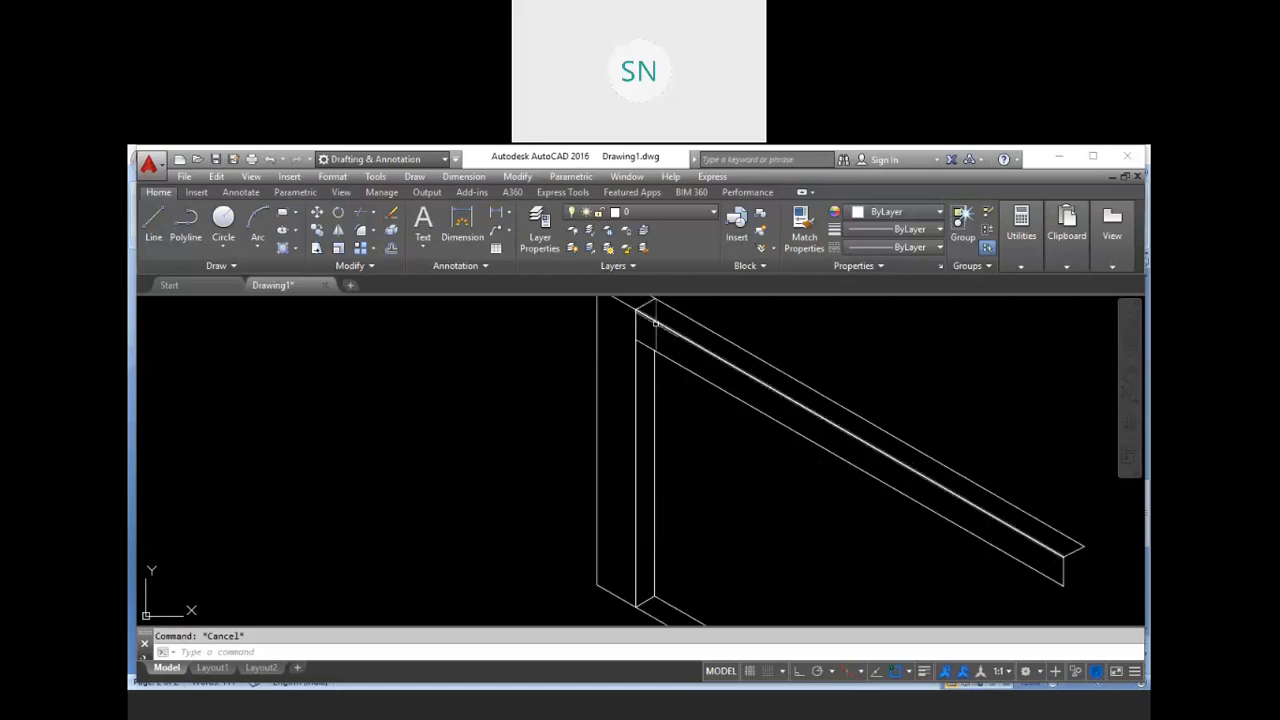
scroll(677, 405, "down", 2)
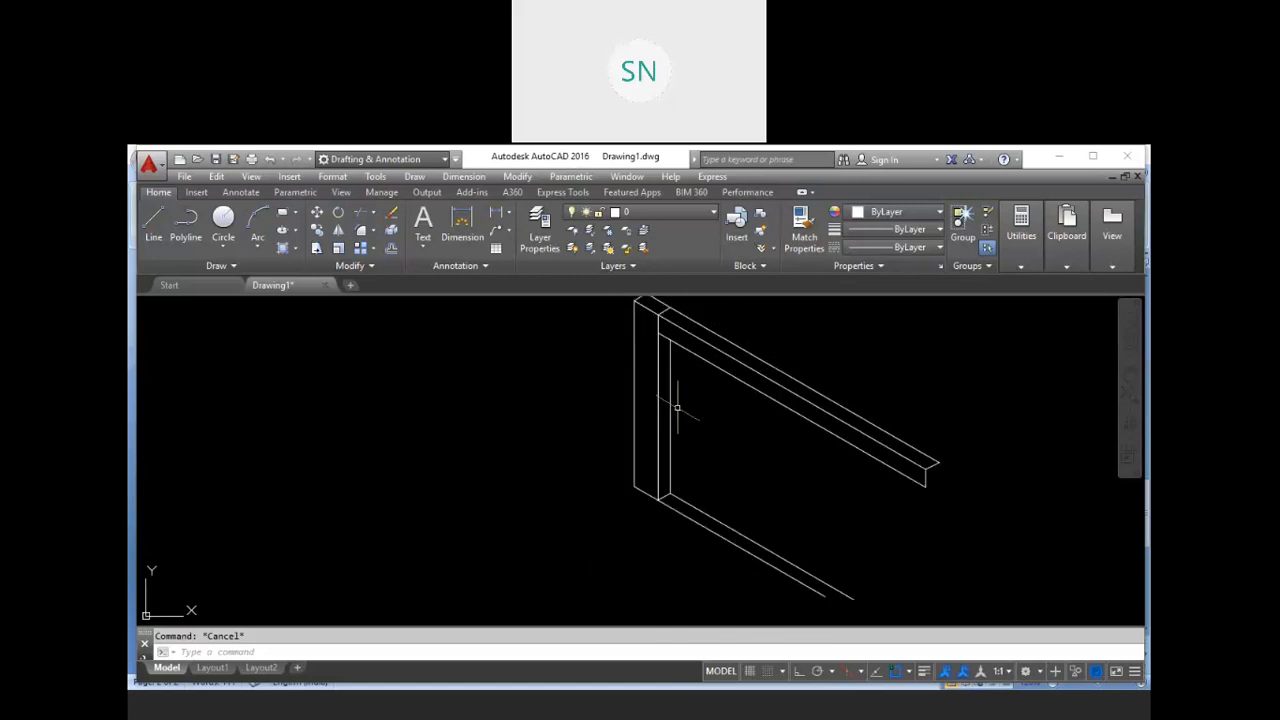
middle_click_drag(663, 506, 668, 516)
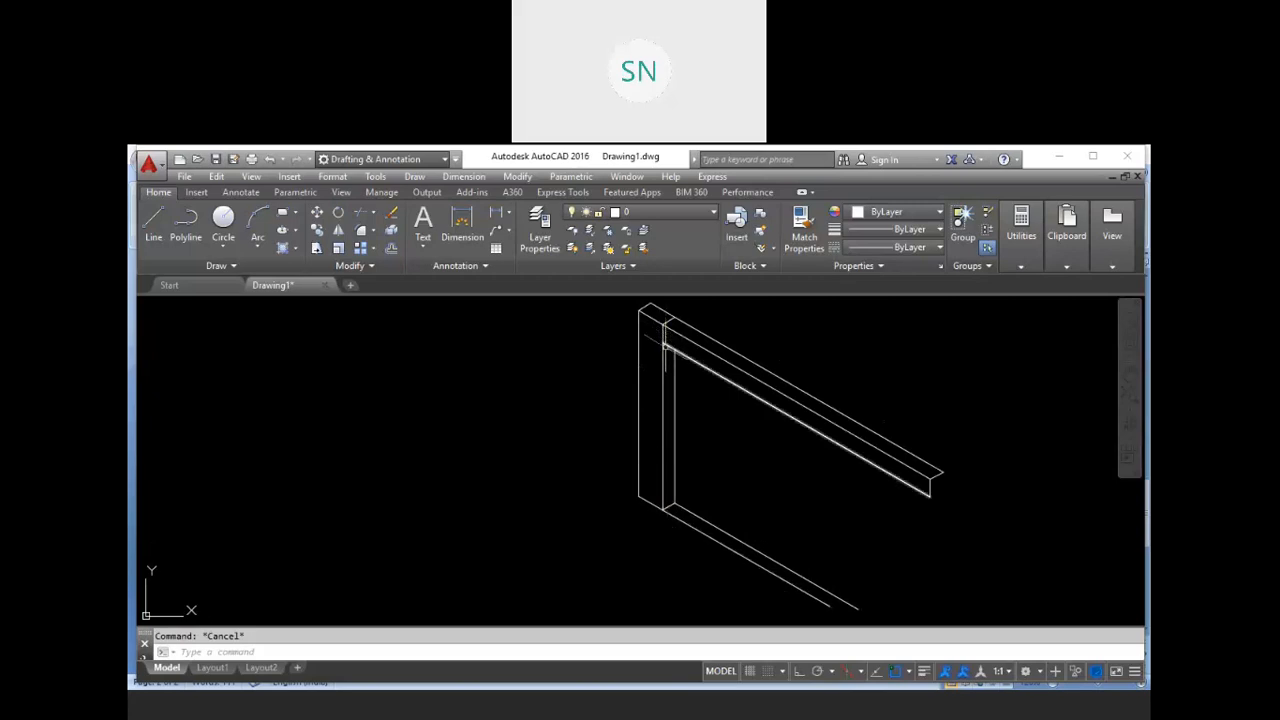
scroll(680, 465, "up", 3)
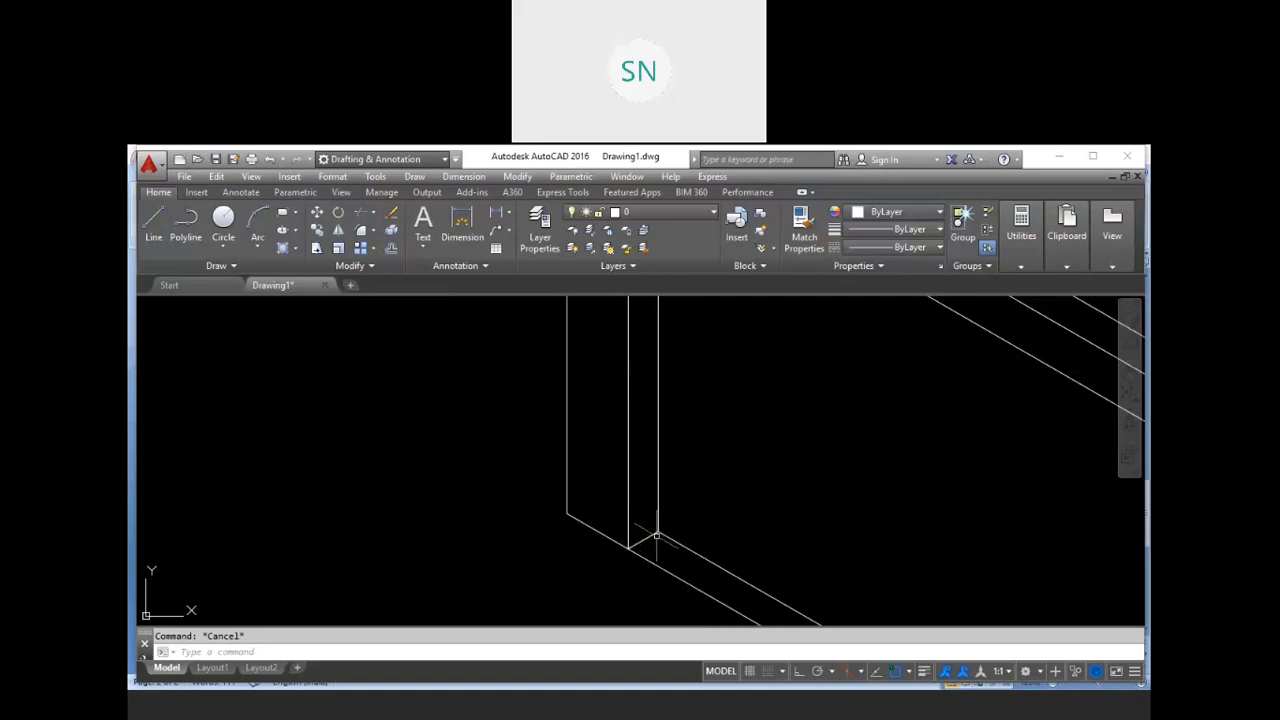
scroll(651, 539, "down", 2)
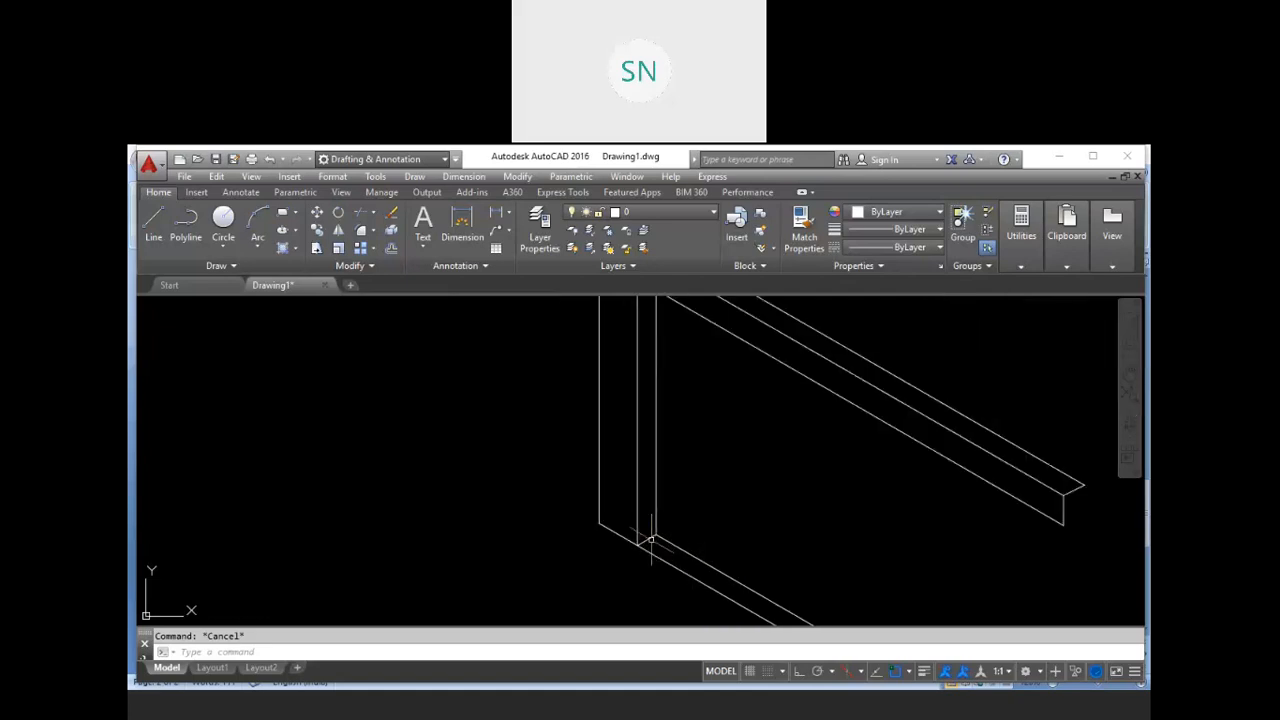
middle_click_drag(878, 487, 756, 514)
scroll(756, 514, "down", 2)
middle_click_drag(827, 466, 671, 496)
middle_click_drag(920, 478, 677, 471)
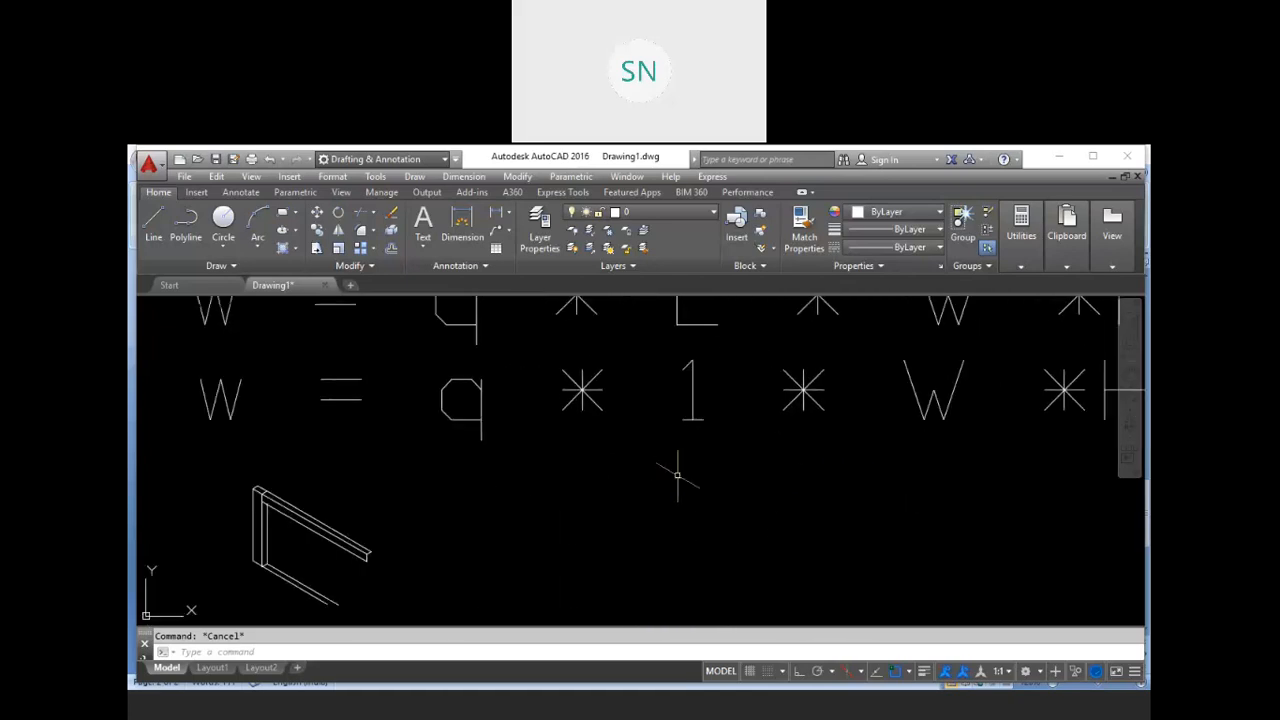
scroll(690, 478, "down", 2)
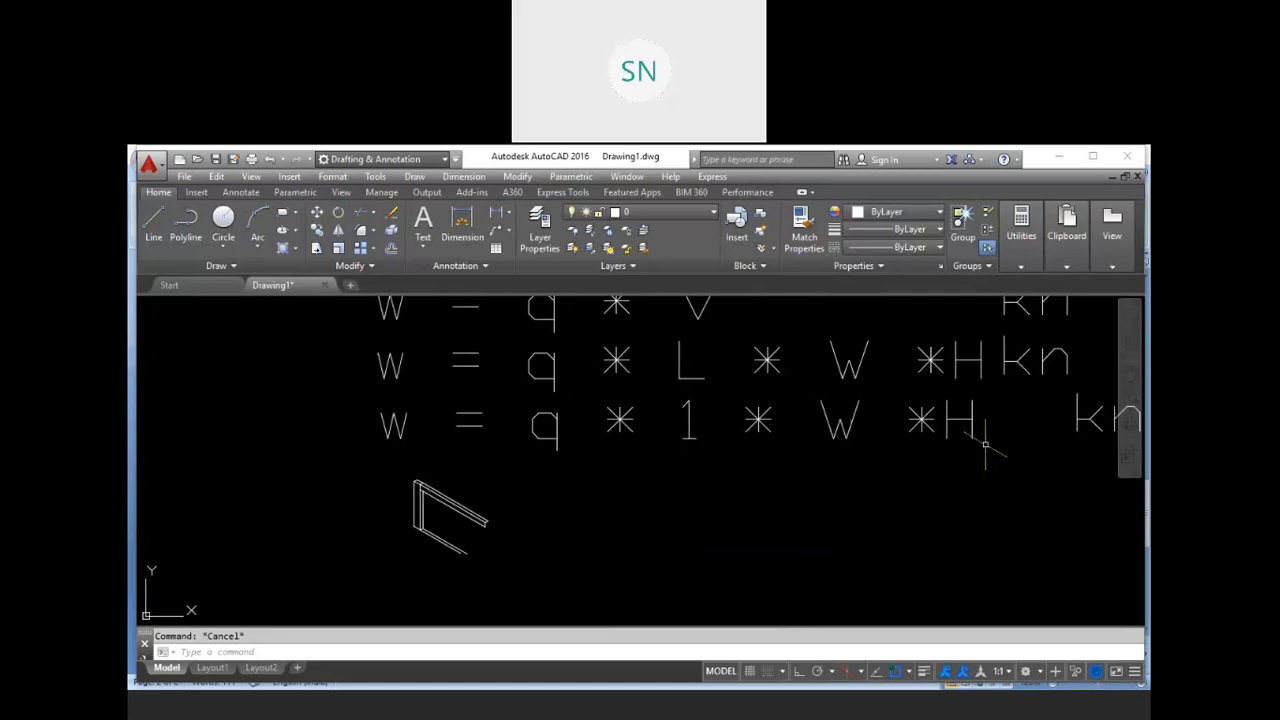
middle_click_drag(717, 443, 749, 451)
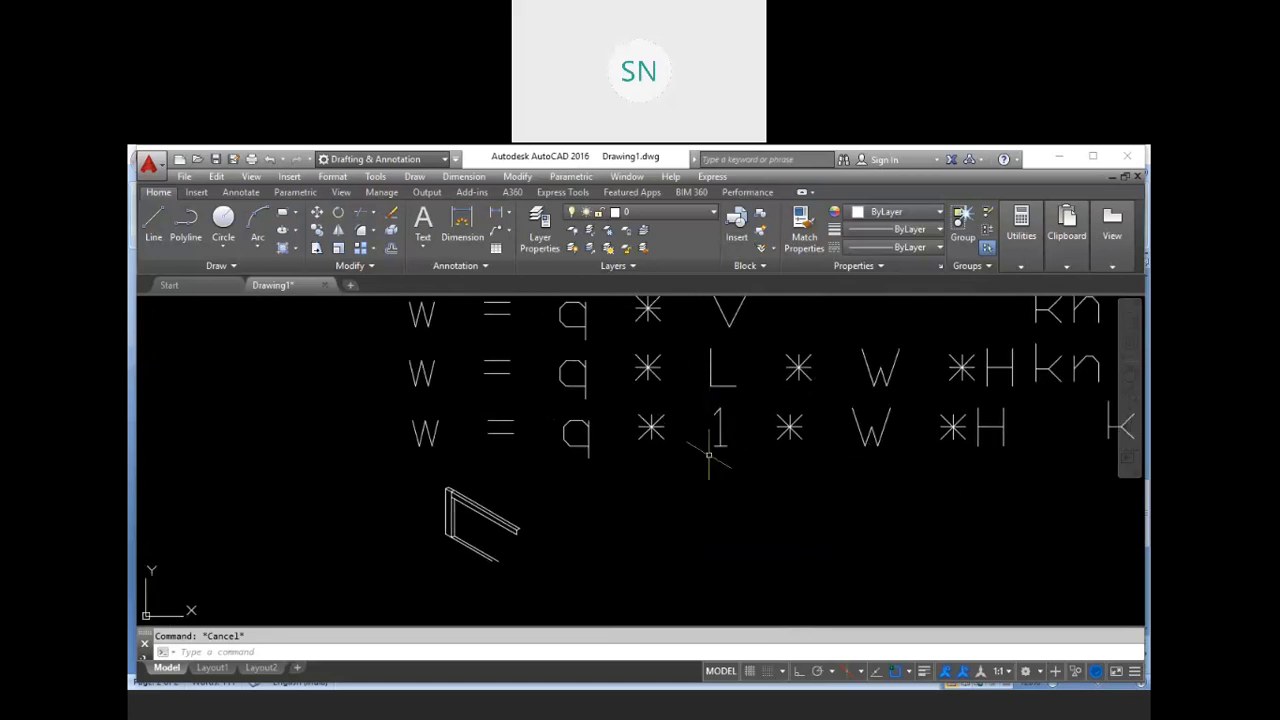
Move the isometric frame straight down to leave room for another line below the formulas
scroll(690, 456, "down", 3)
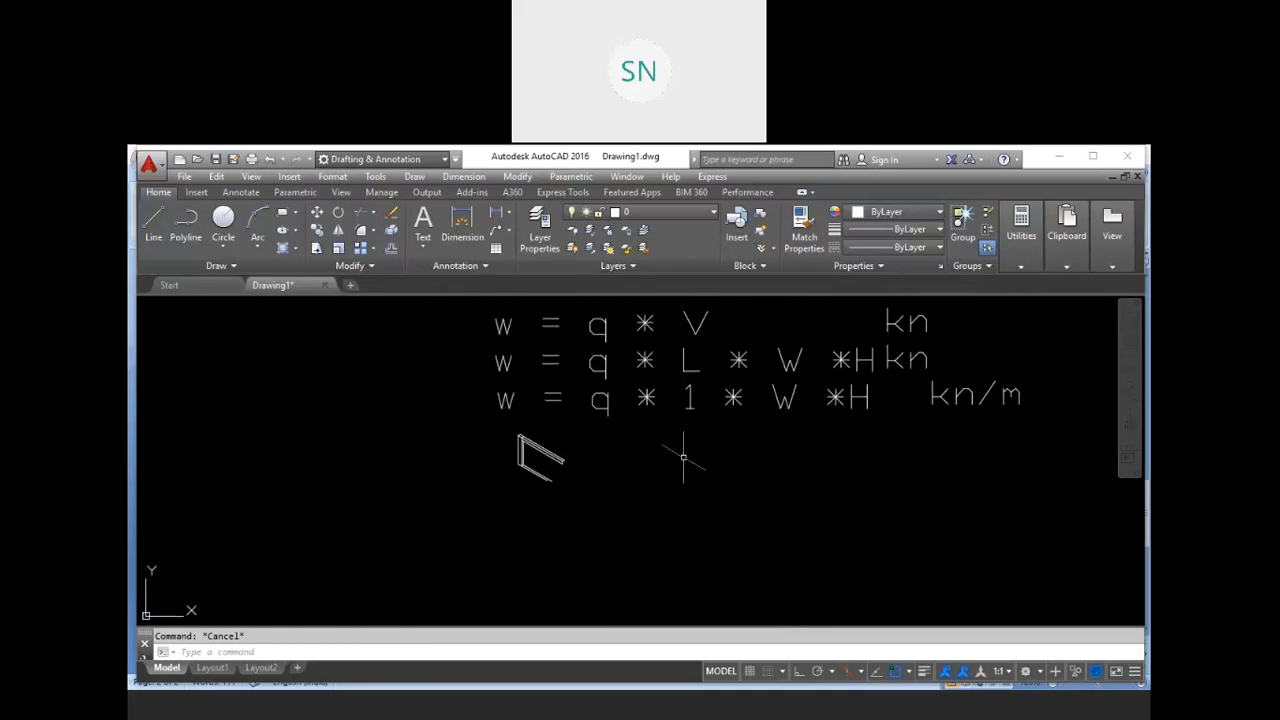
type("m")
key("Return")
left_click(660, 543)
left_click(501, 432)
key("Return")
left_click(608, 544)
left_click(608, 597)
key("Escape")
Copy the third formula and its kn/m unit directly below as a fourth line
type("co")
key("Return")
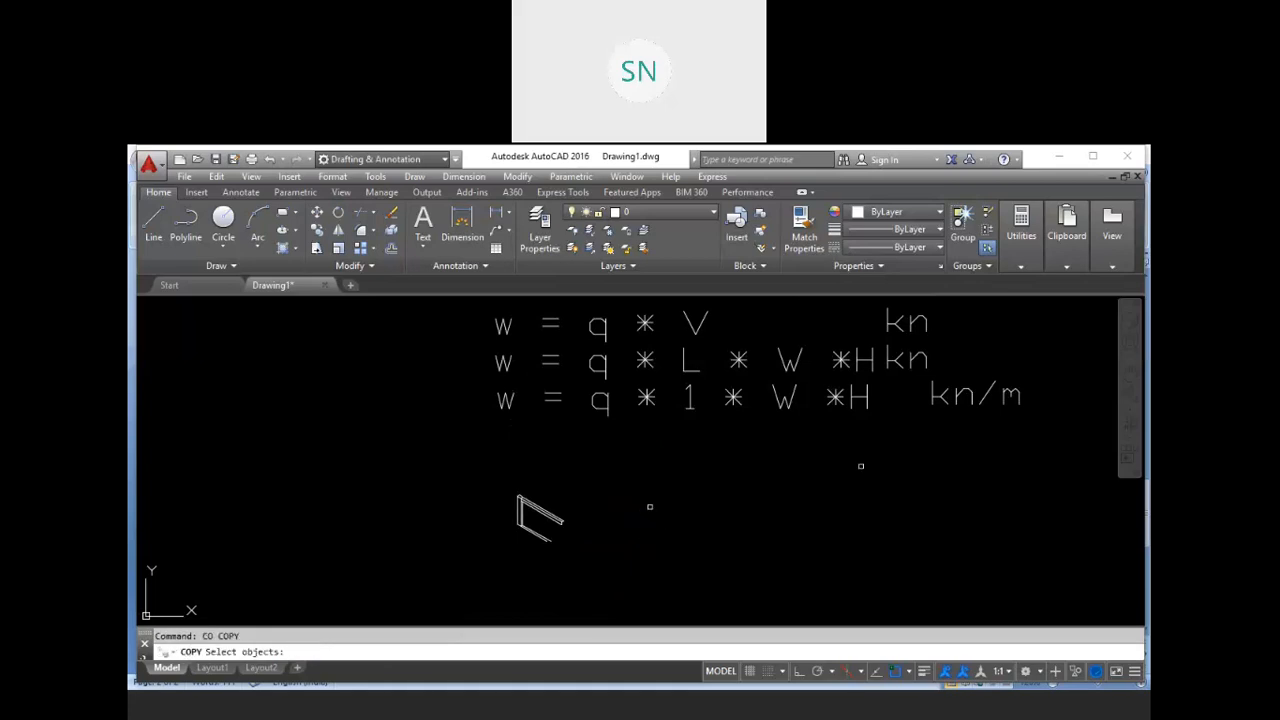
left_click(987, 440)
left_click(777, 391)
key("Return")
left_click(798, 466)
left_click(796, 504)
key("Escape")
Replace the fourth line's terms with numeric values so it reads w = 20 * 1 *0.23*2.7
double_click(598, 445)
type("20 * 1 * W *H")
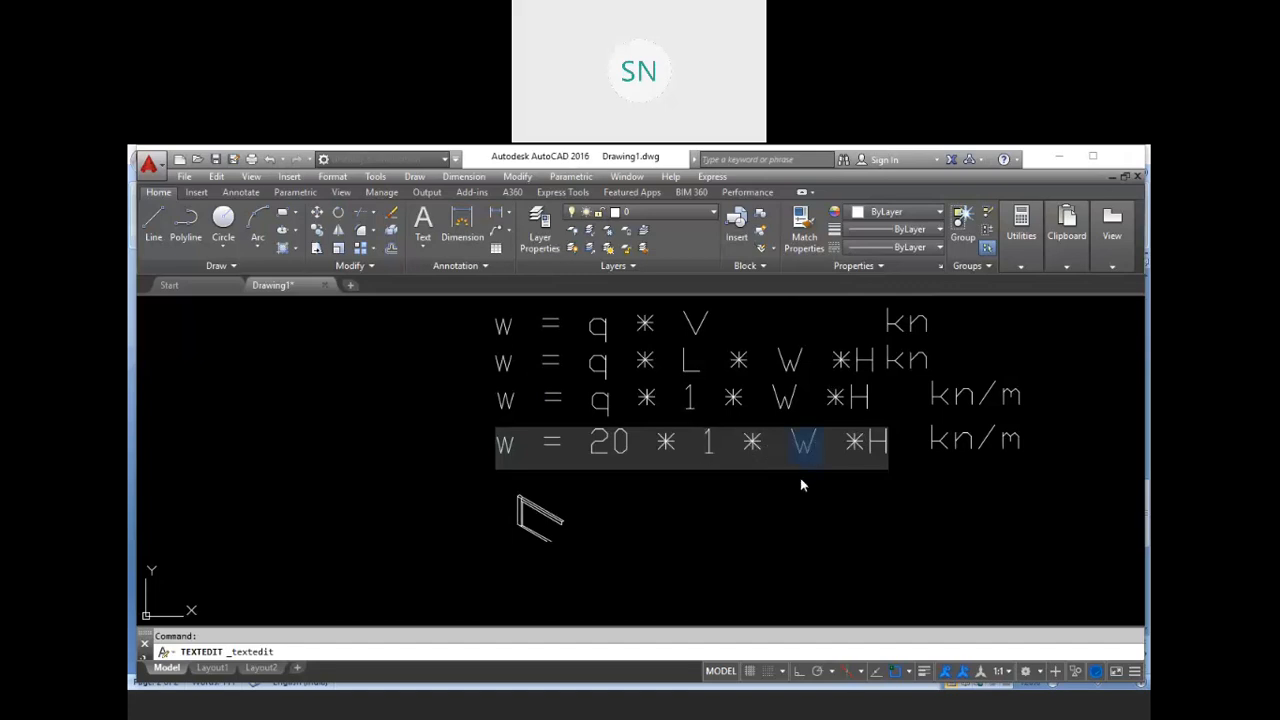
type("0.2")
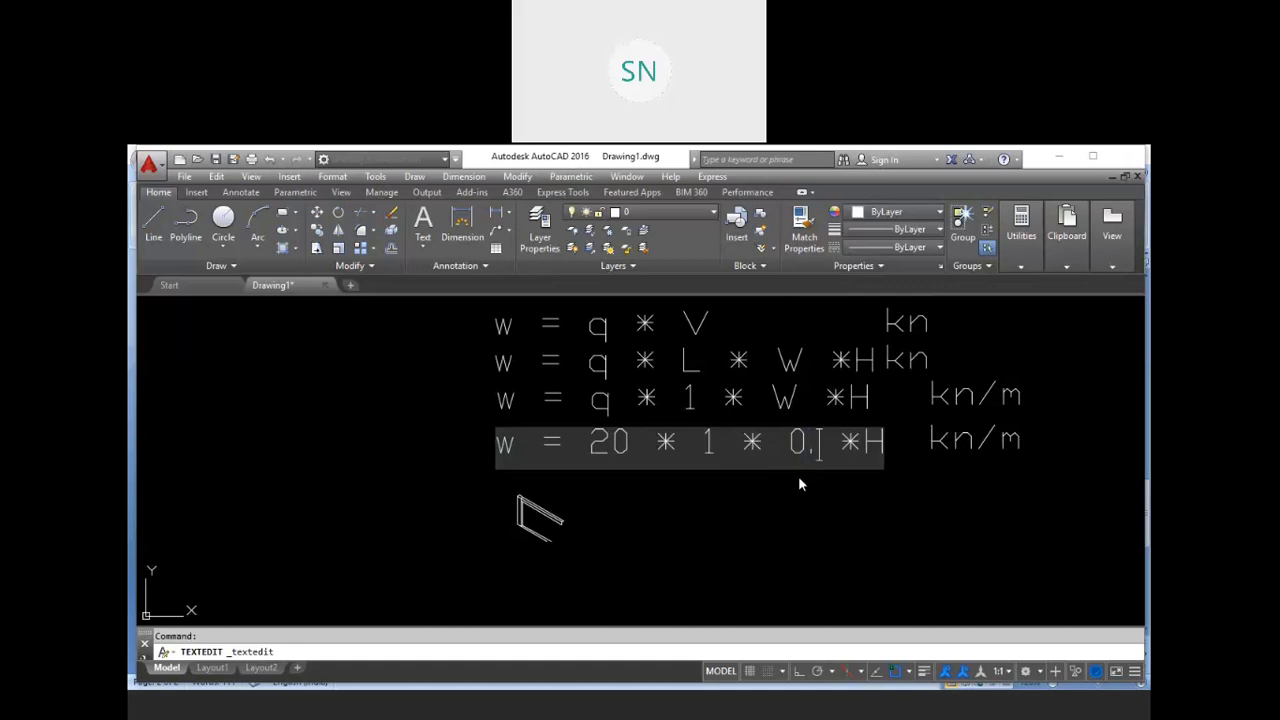
type("3")
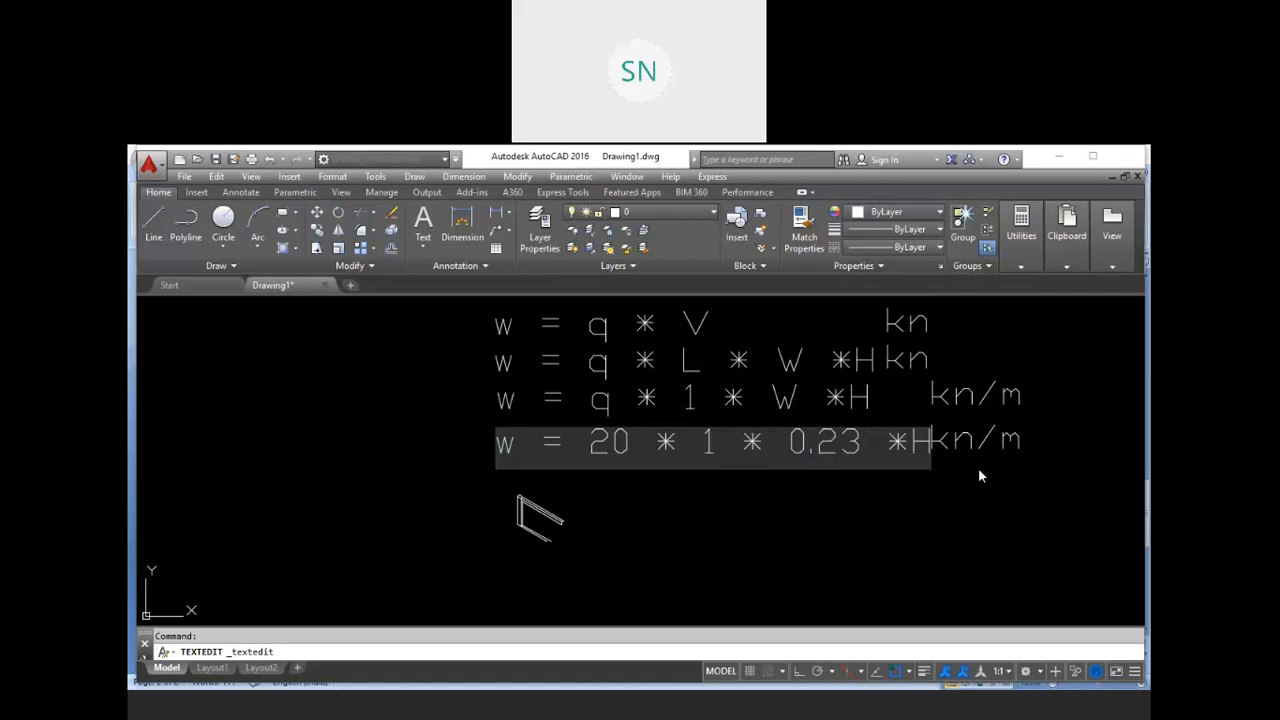
key("Delete")
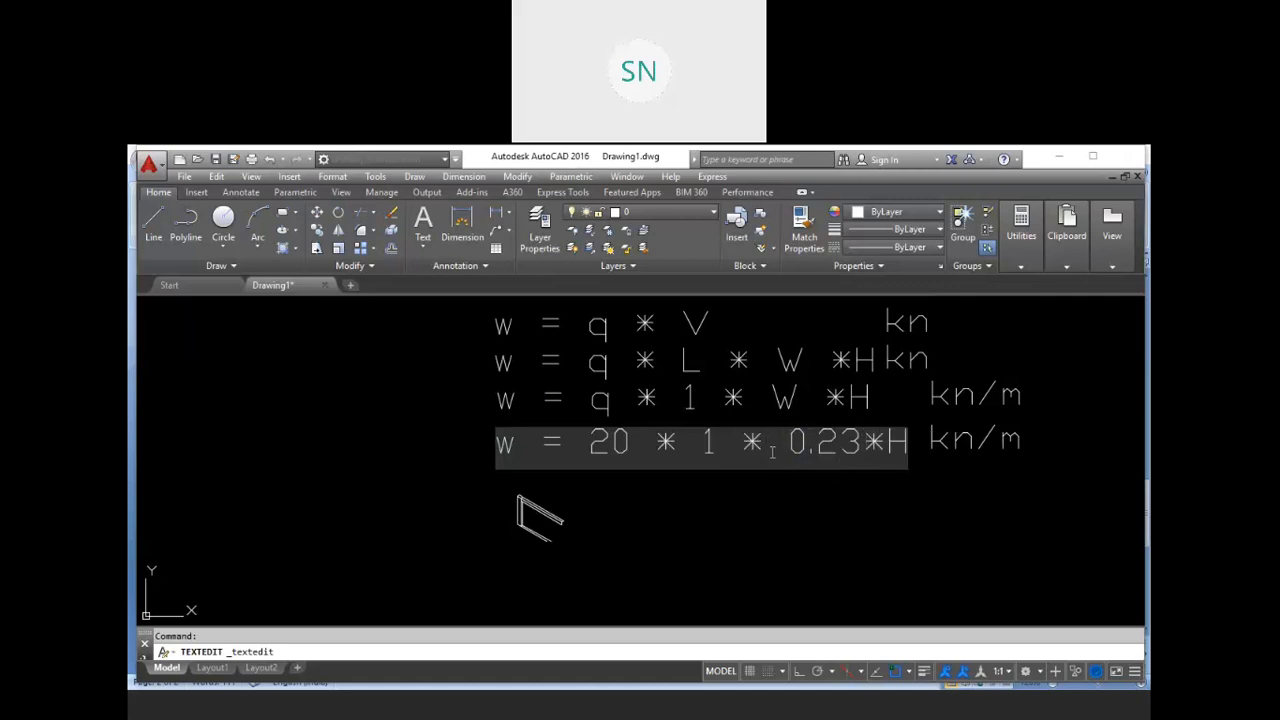
key("Delete")
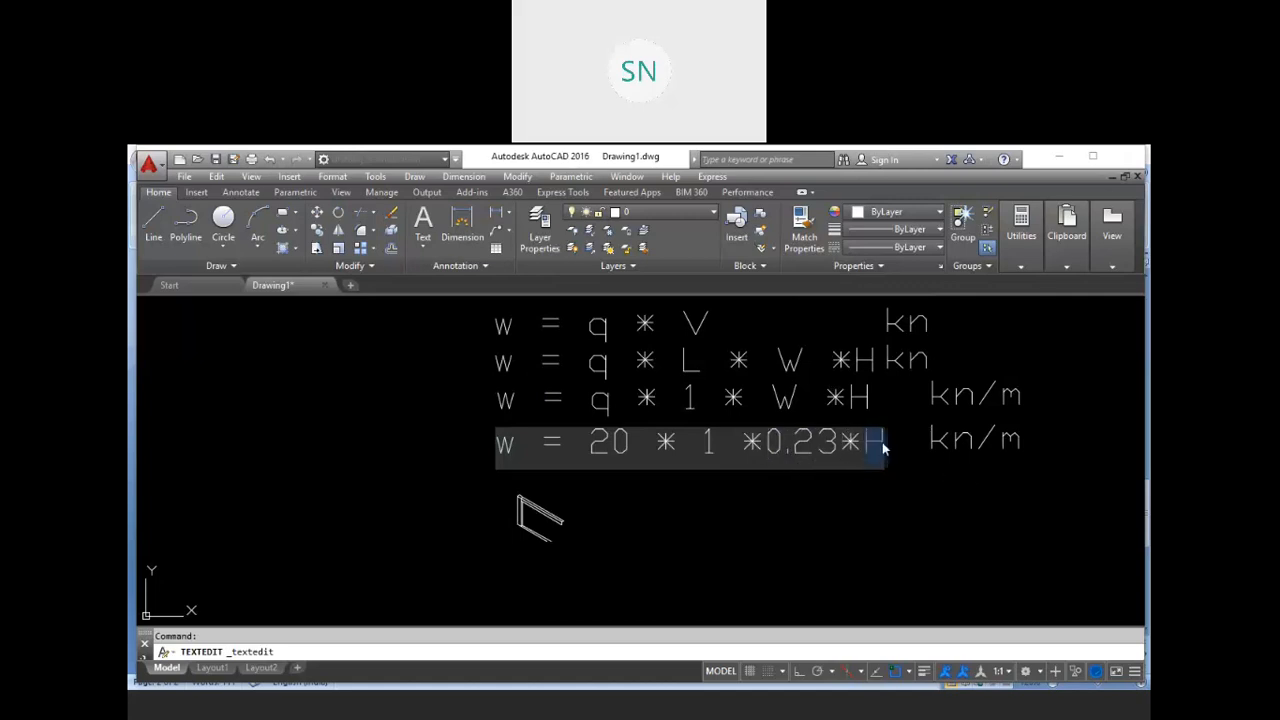
type(".7")
left_click(868, 489)
middle_click_drag(877, 515, 859, 511)
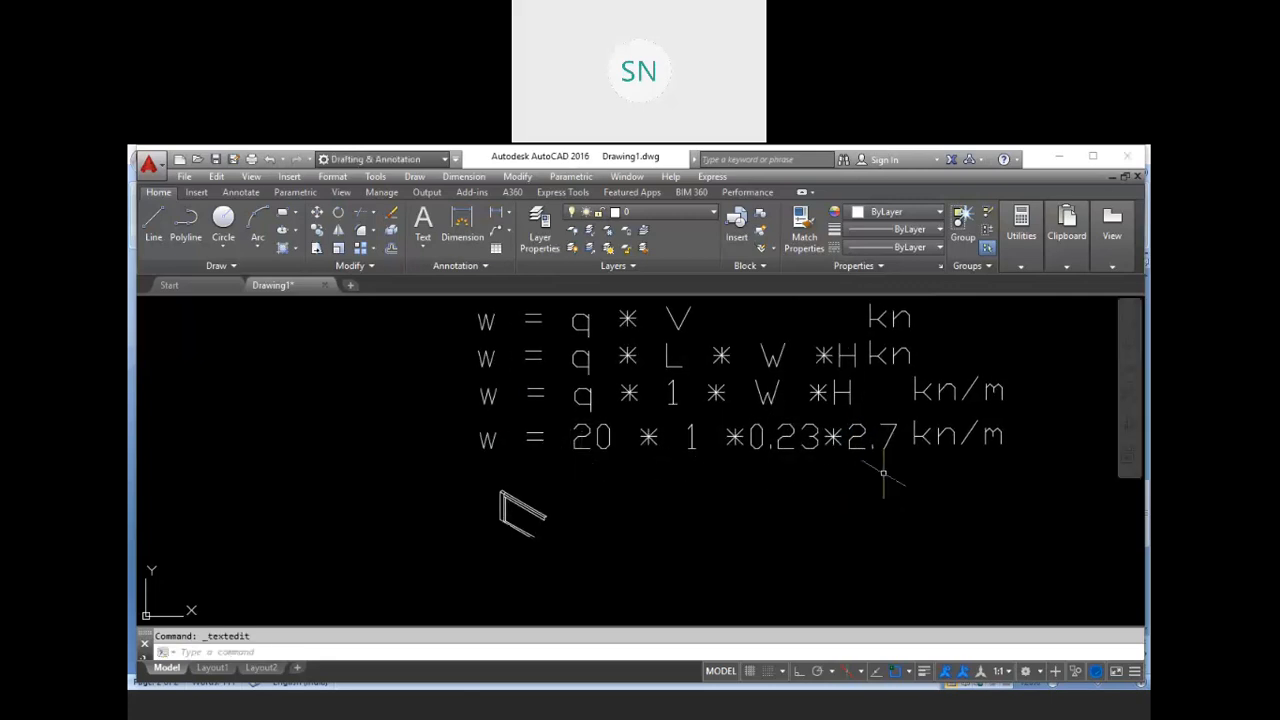
Draw a rectangle around all four formula lines and their units, leaving the isometric frame outside
middle_click_drag(875, 487, 843, 465)
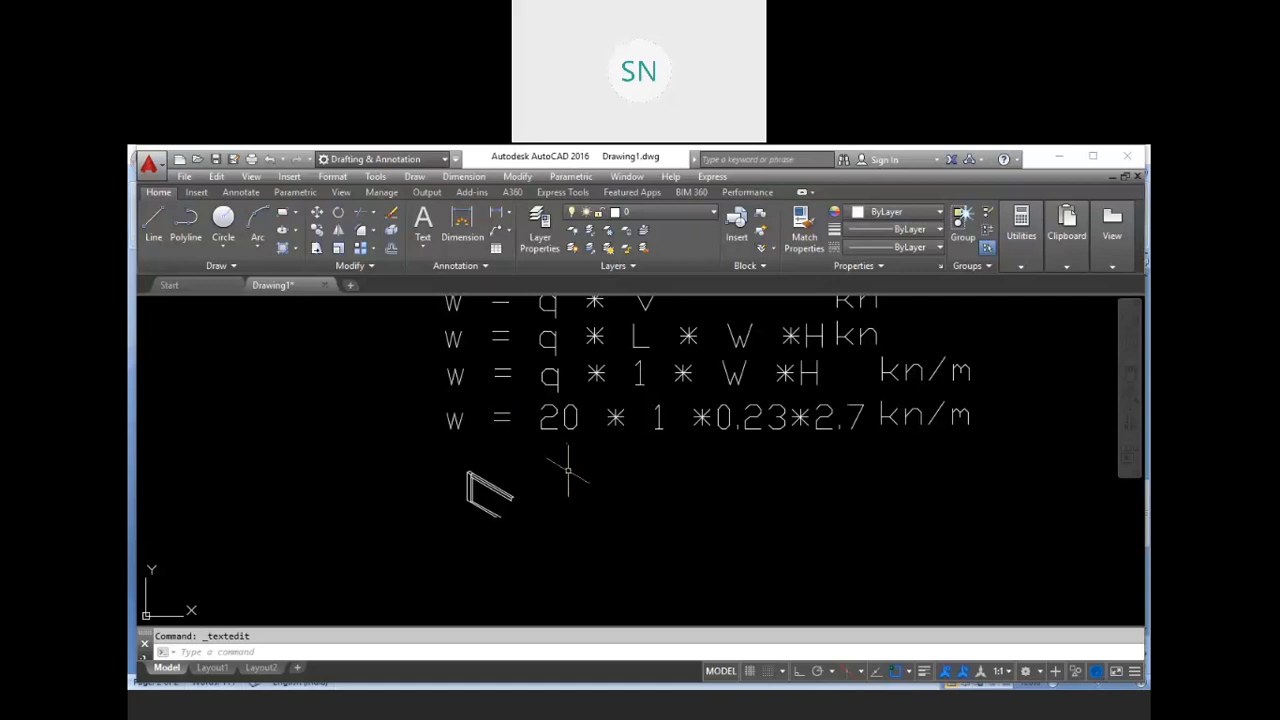
middle_click_drag(634, 486, 675, 498)
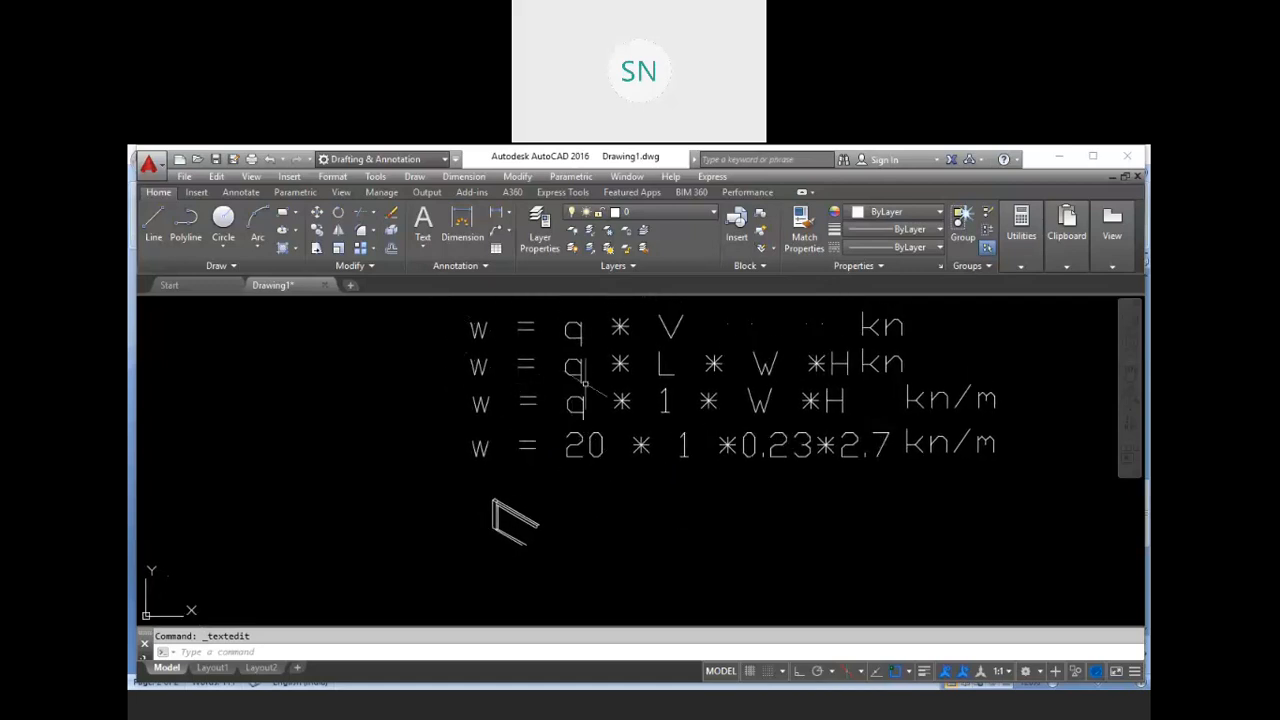
middle_click_drag(660, 424, 660, 432)
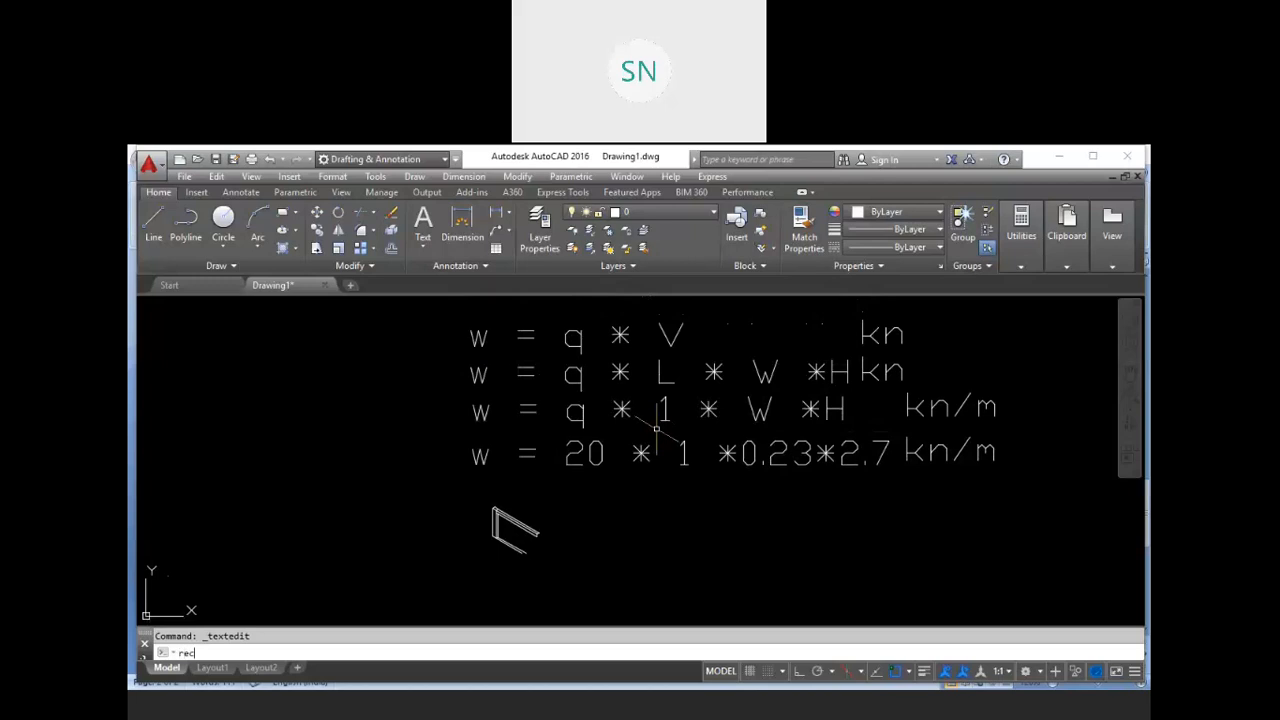
type("rec")
key("Return")
left_click(443, 304)
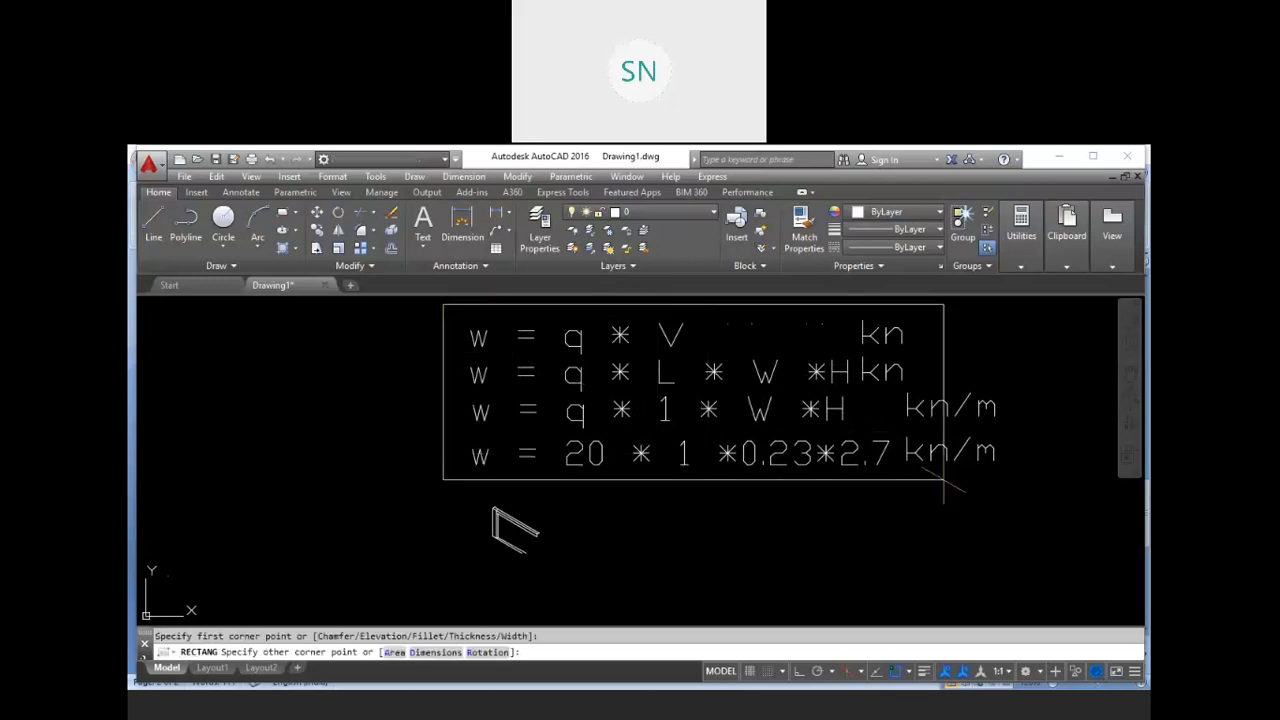
left_click(1035, 485)
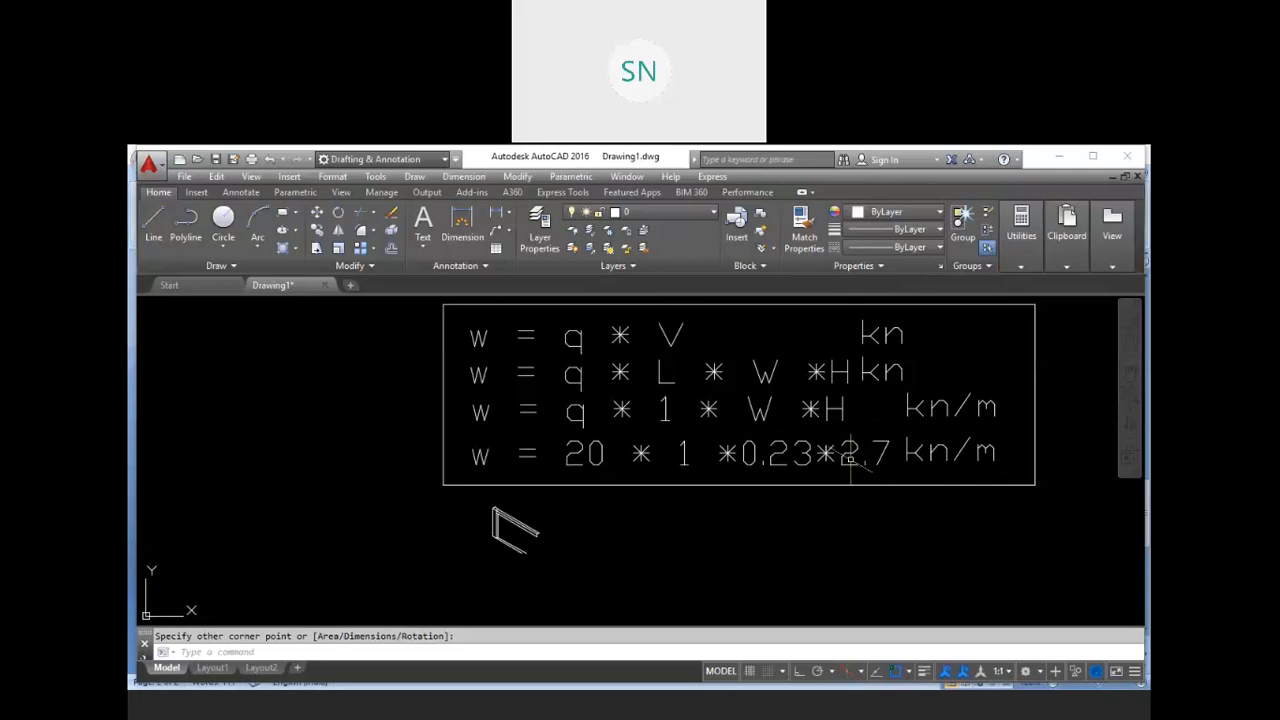
Examine the numeric values and kn/m unit of the fourth line against the symbolic formula above it
middle_click_drag(829, 523, 829, 506)
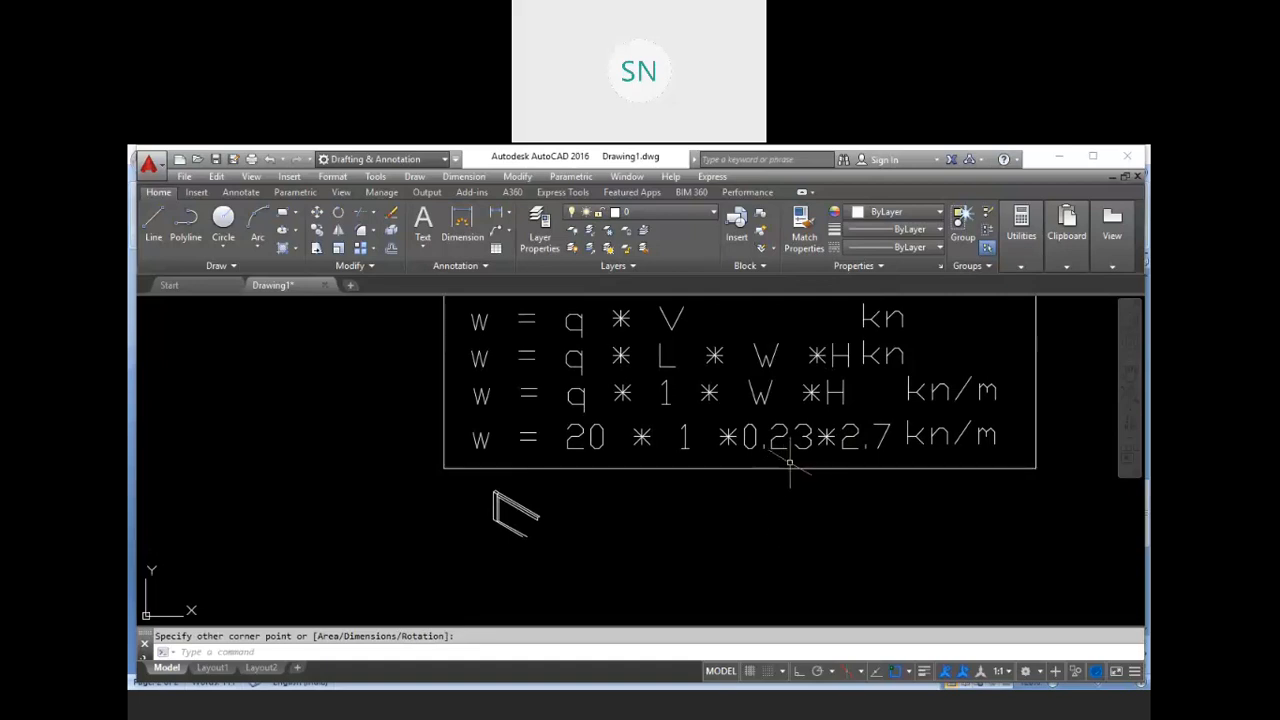
scroll(580, 457, "up", 2)
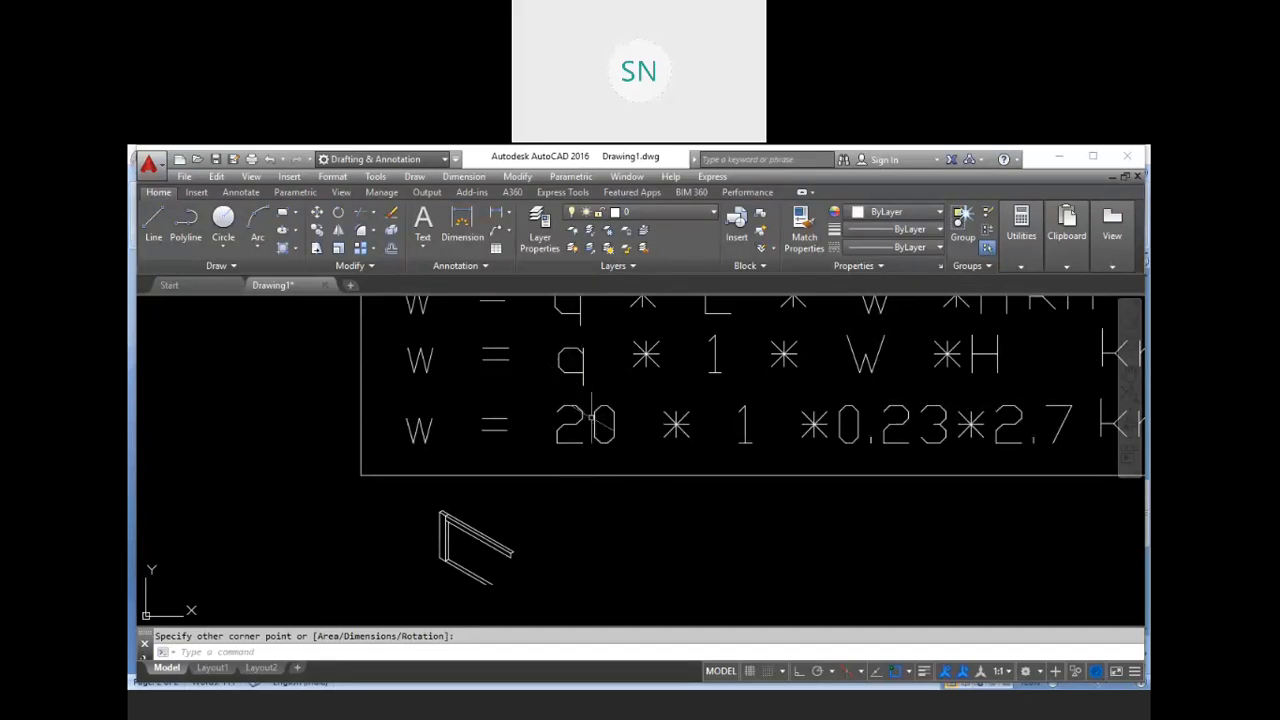
mouse_move(852, 514)
middle_mouse_down()
mouse_move(737, 509)
mouse_move(772, 516)
mouse_move(691, 481)
middle_mouse_up()
scroll(810, 483, "down", 2)
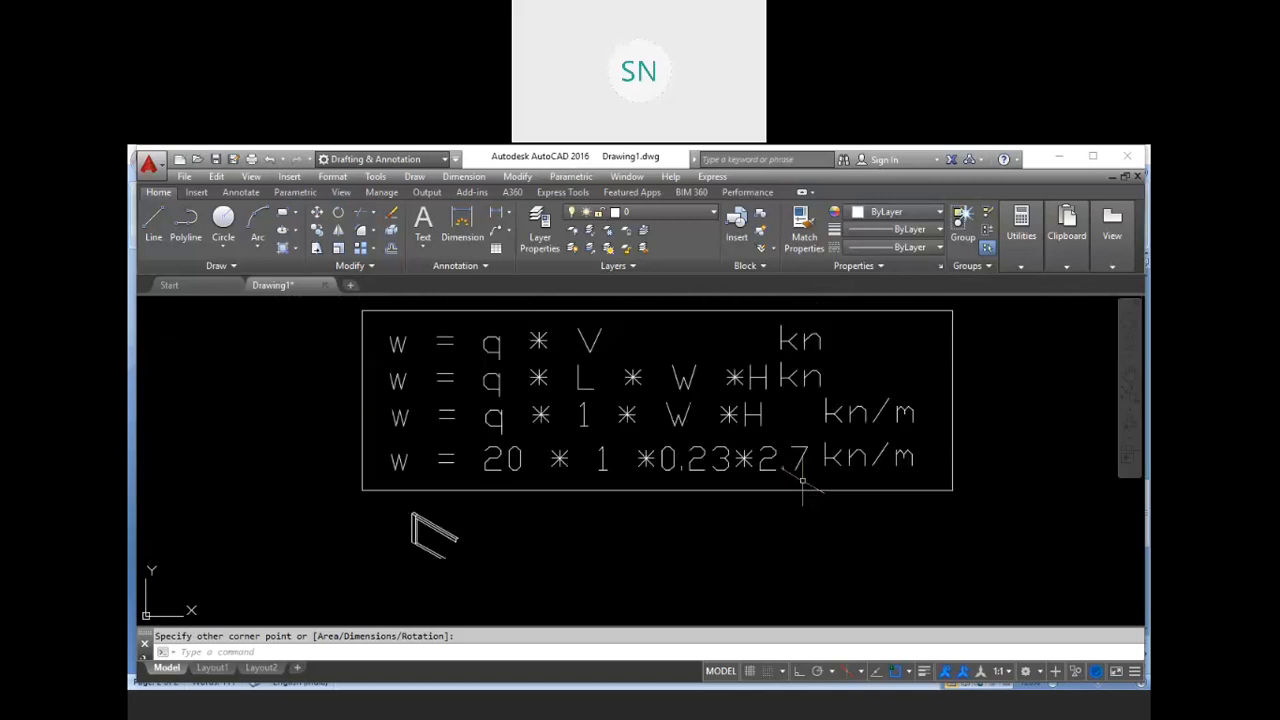
scroll(914, 457, "up", 2)
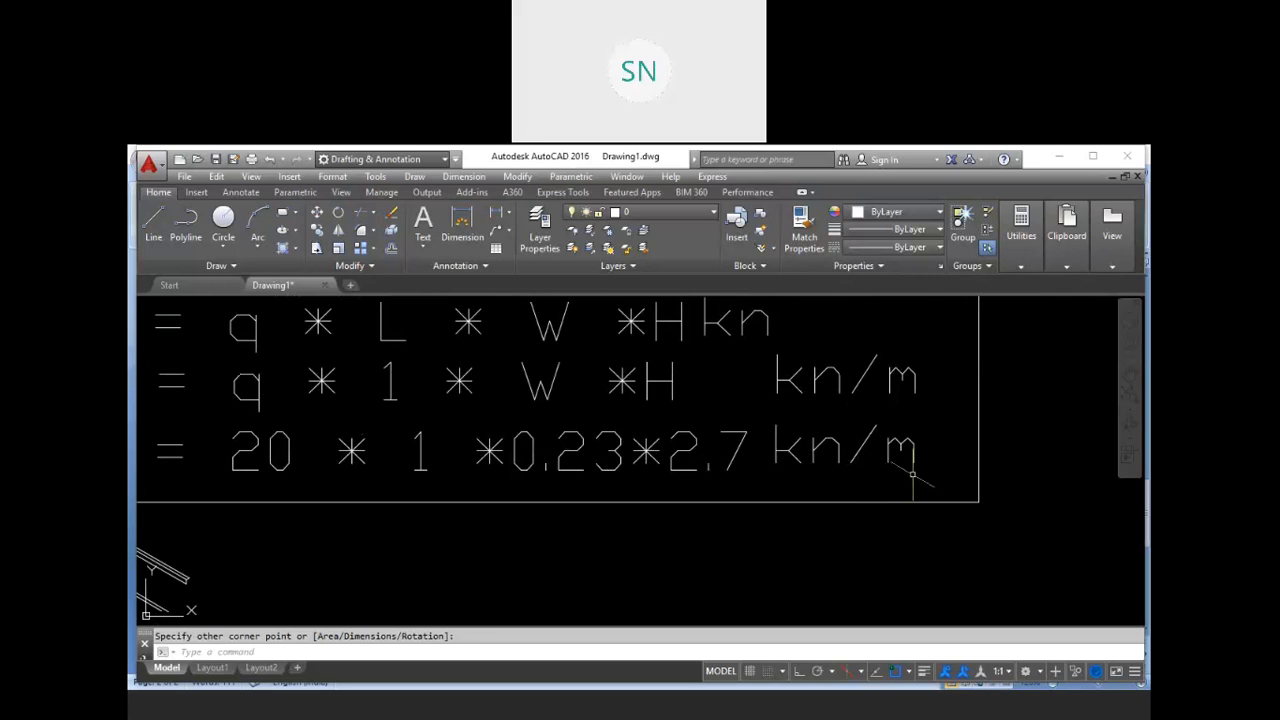
scroll(586, 514, "down", 3)
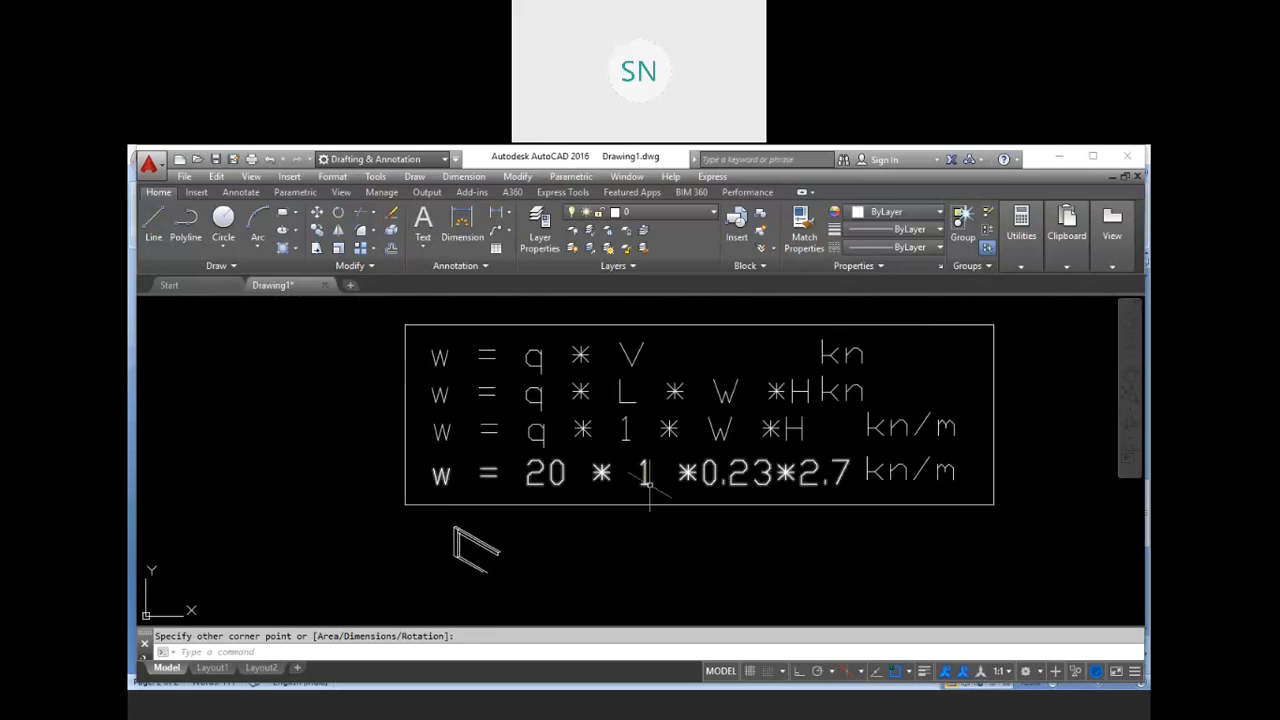
scroll(625, 470, "up", 5)
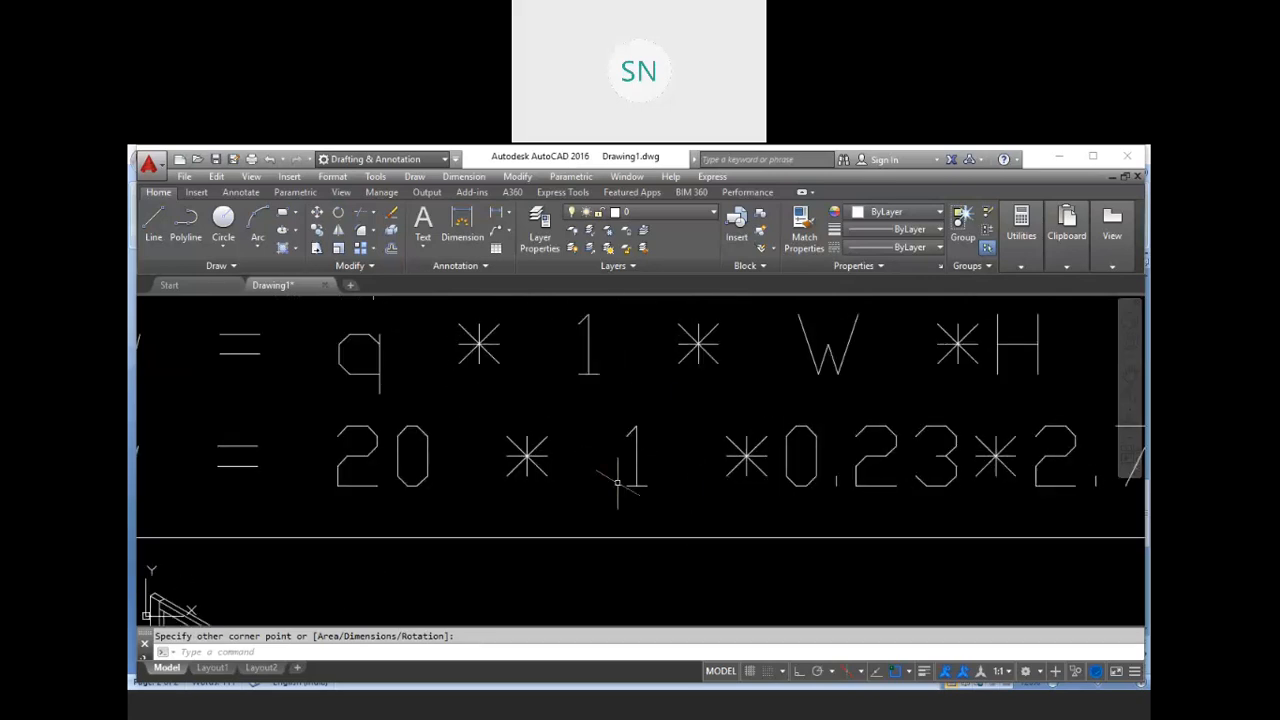
scroll(614, 486, "down", 4)
scroll(940, 470, "up", 4)
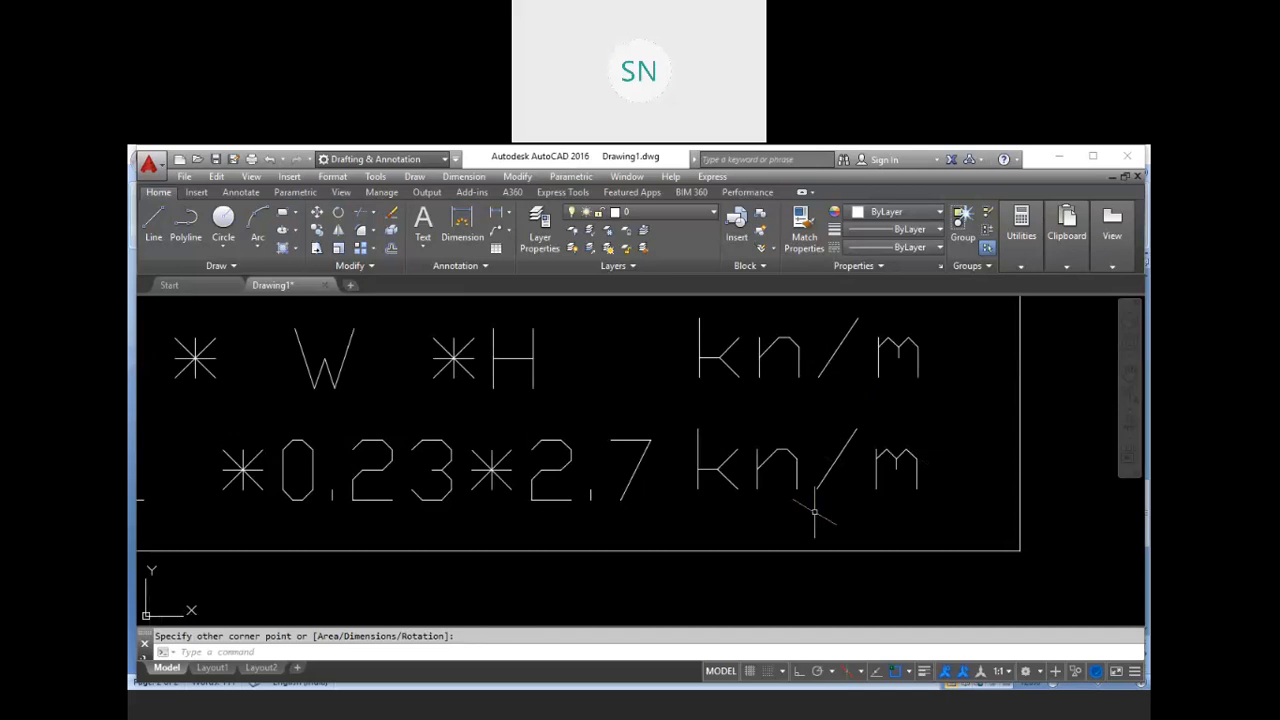
scroll(915, 487, "down", 6)
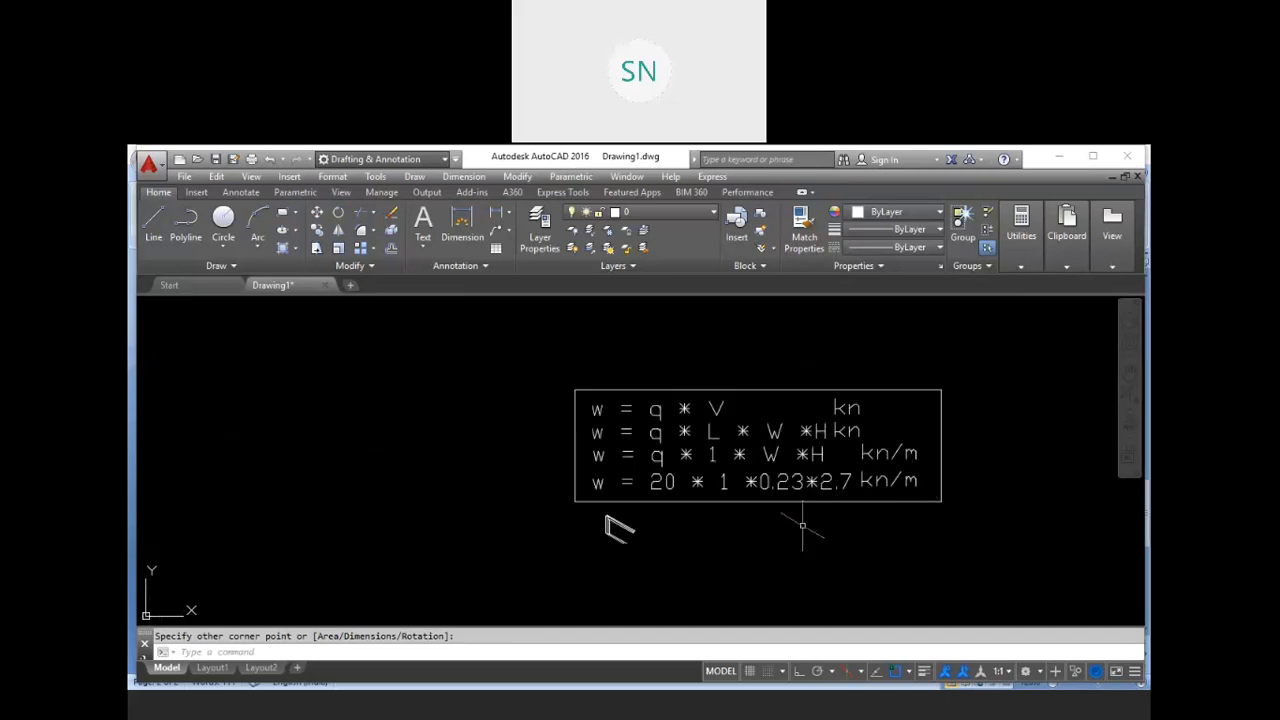
scroll(826, 523, "up", 3)
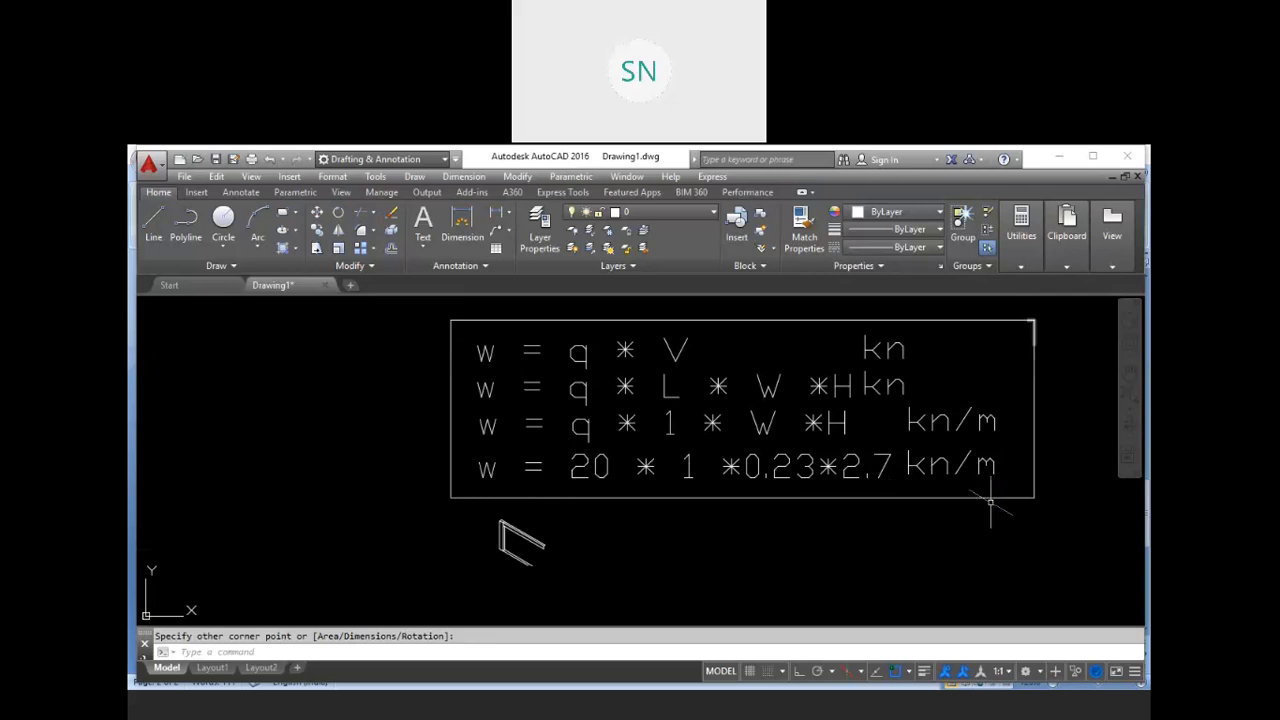
Switch to the Structure2 model in STAAD.Pro and let Auto Save store the file
key("alt+Tab")
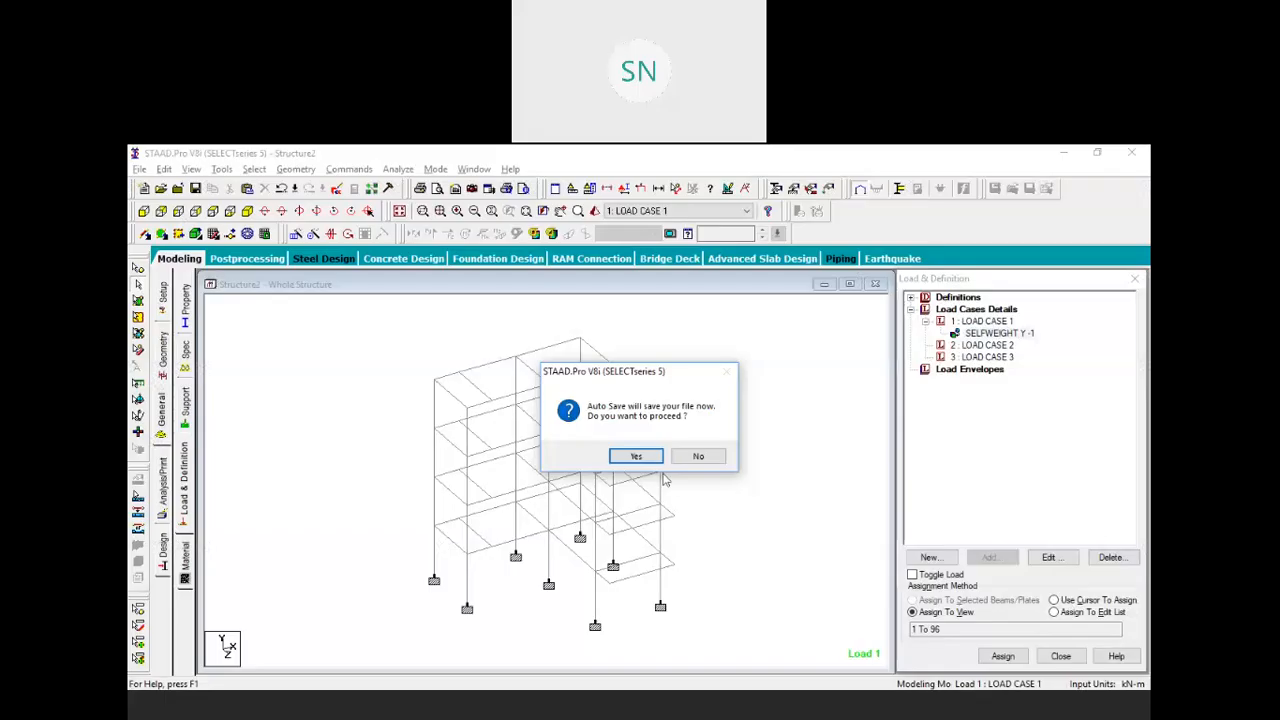
left_click(640, 458)
left_click(562, 443)
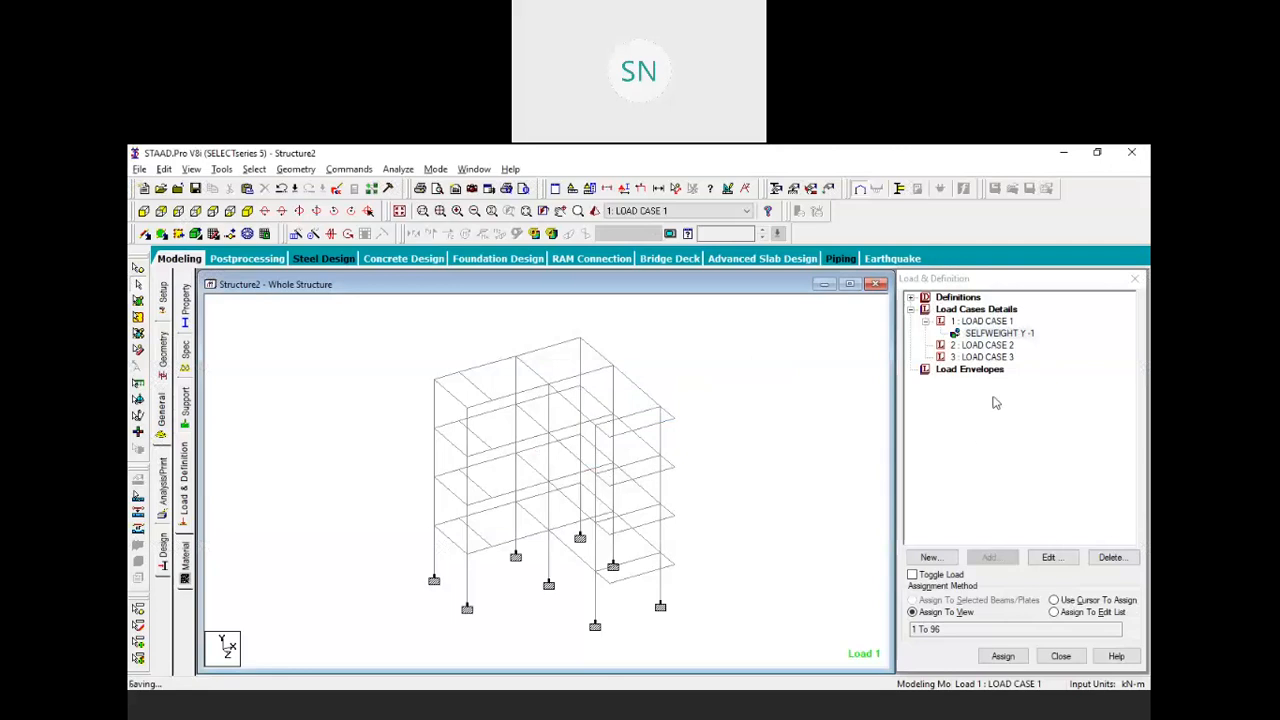
Add a uniform member force of -12.5 kN/m in the GY direction to LOAD CASE 2
left_click(984, 347)
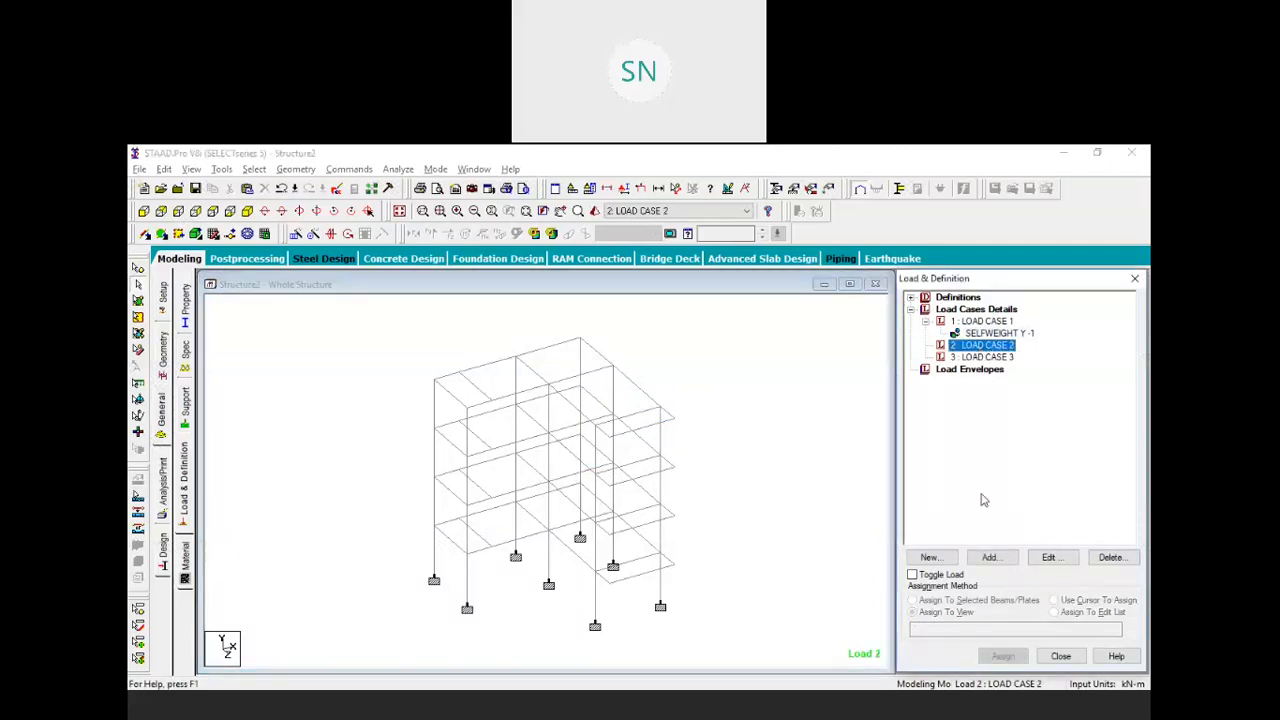
left_click(989, 557)
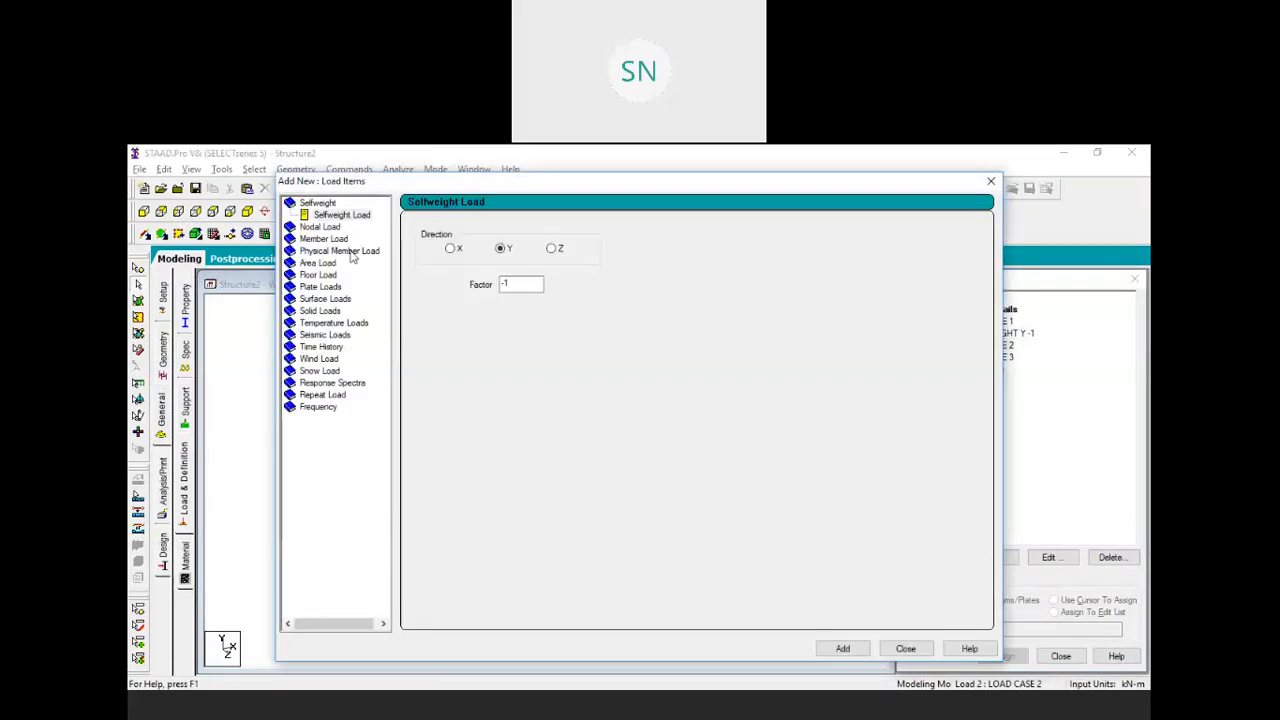
left_click(318, 240)
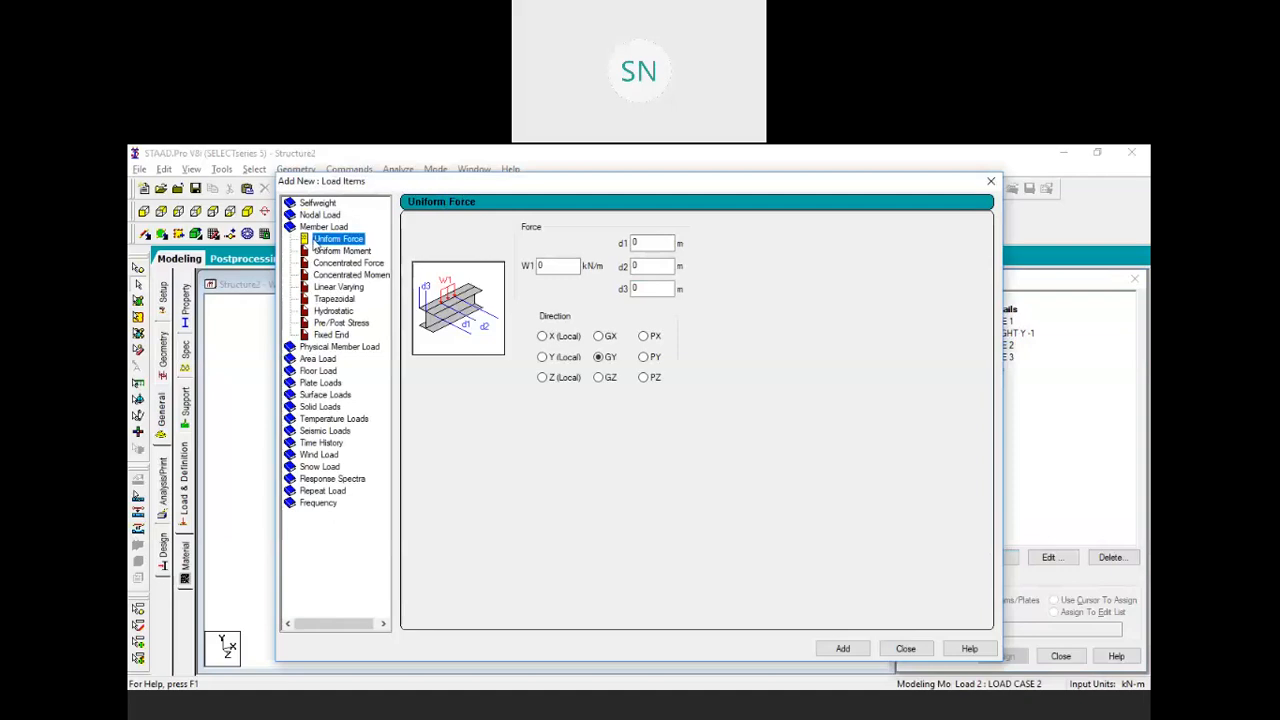
key("Tab")
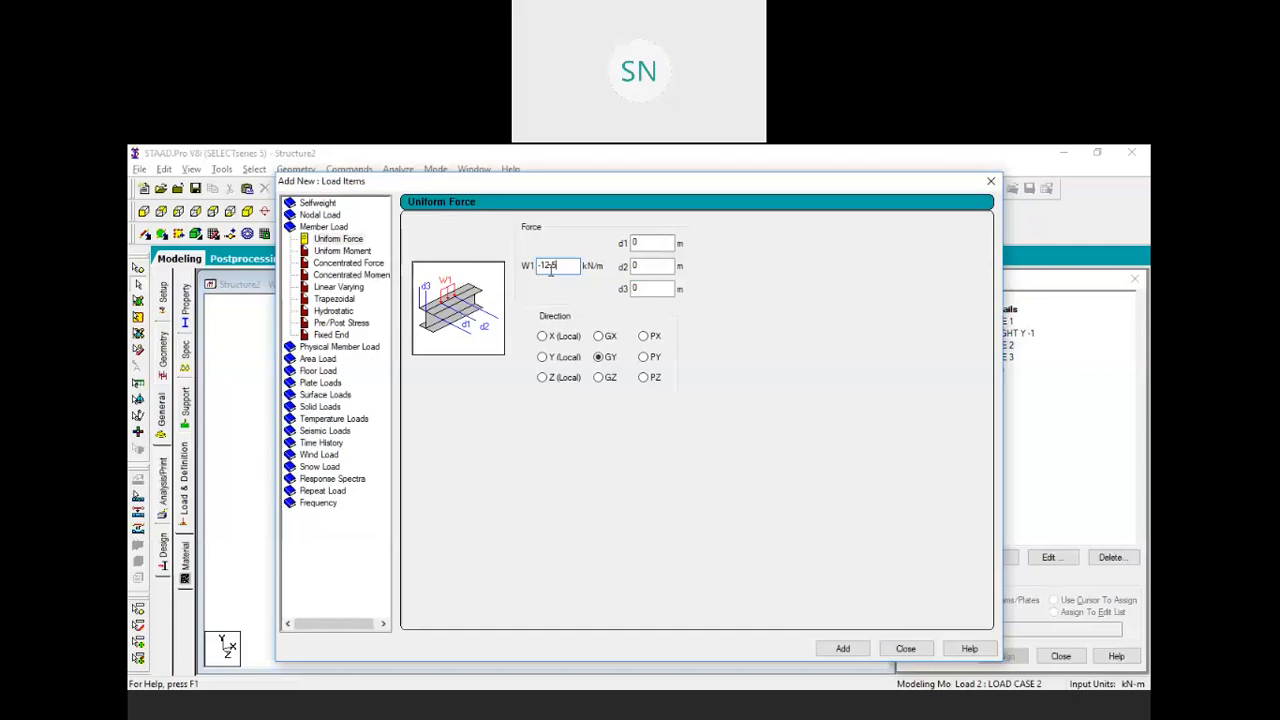
left_click(843, 648)
left_click(905, 648)
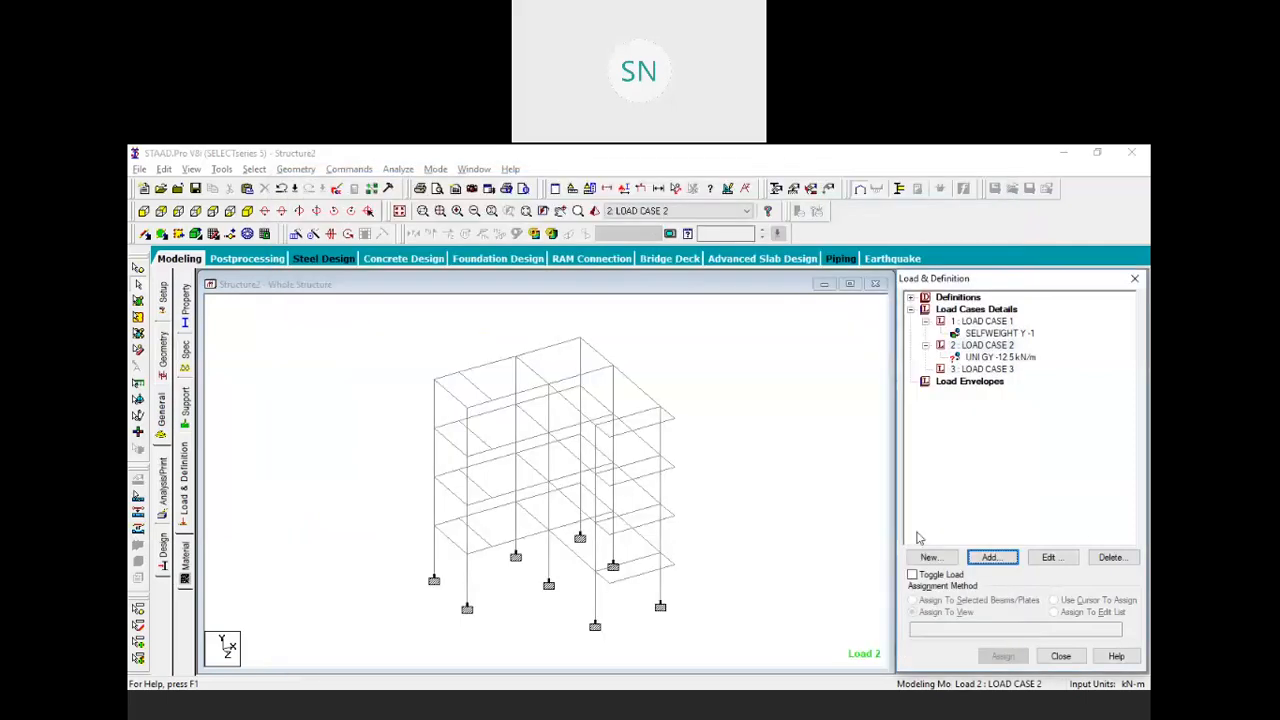
Choose the UNI GY -12.5 kN/m load and select all beams parallel to X and Z
left_click(990, 357)
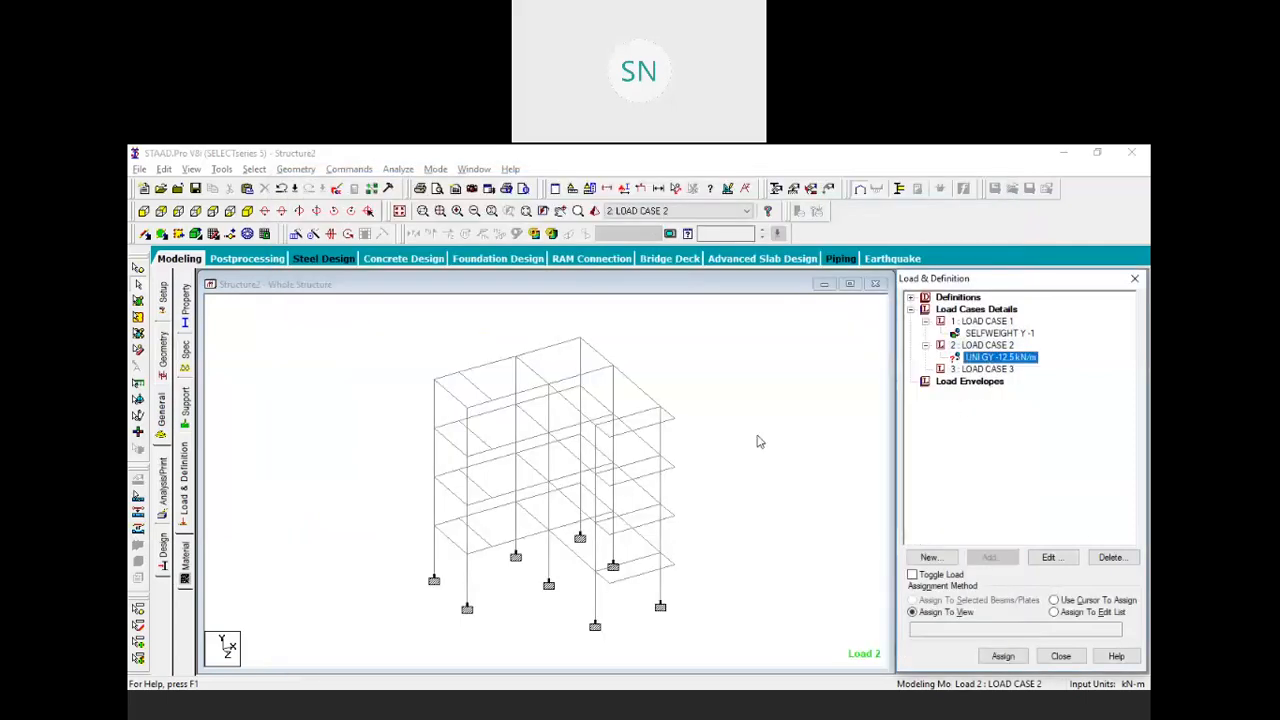
left_click(254, 169)
mouse_move(350, 440)
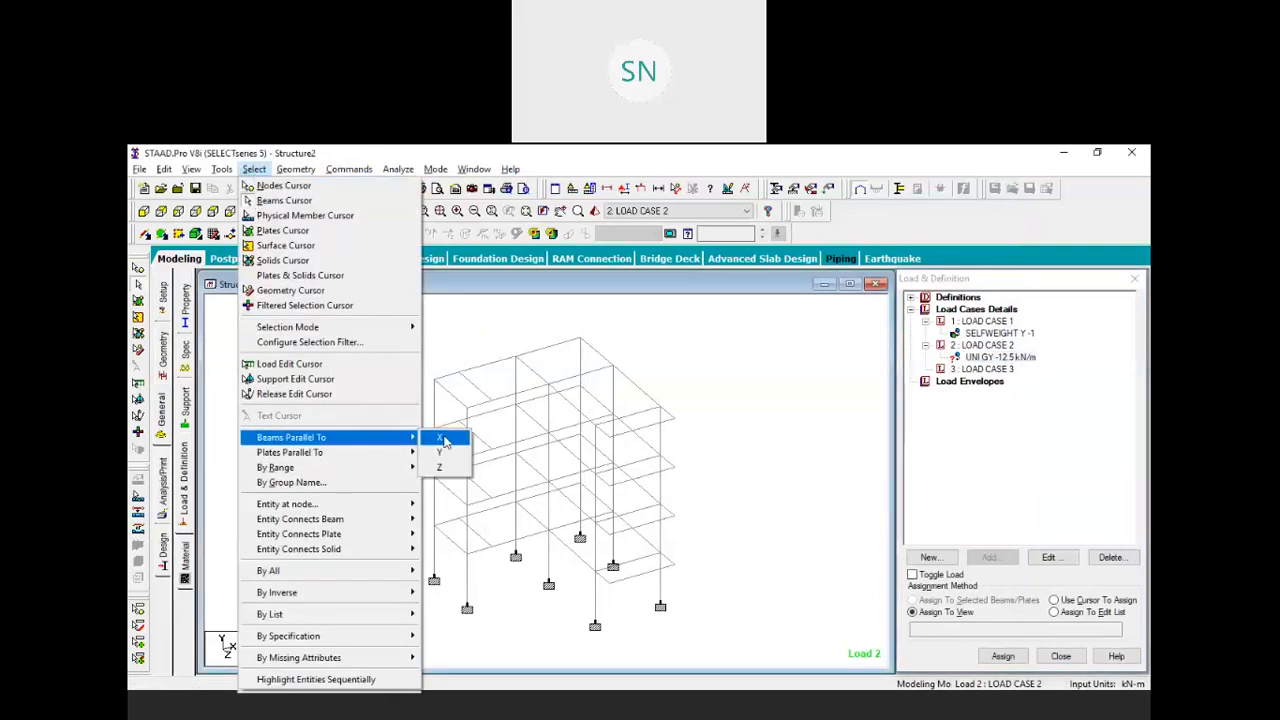
left_click(445, 441)
left_click(254, 169)
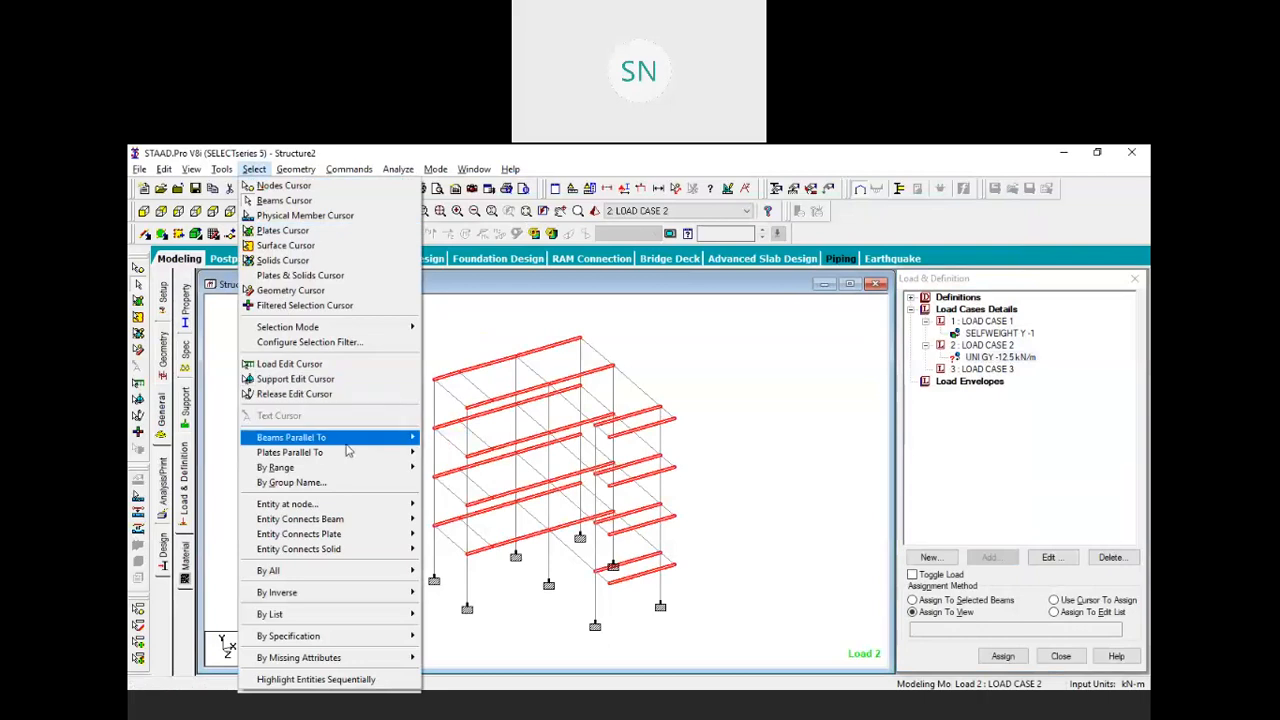
mouse_move(393, 441)
left_click(439, 467)
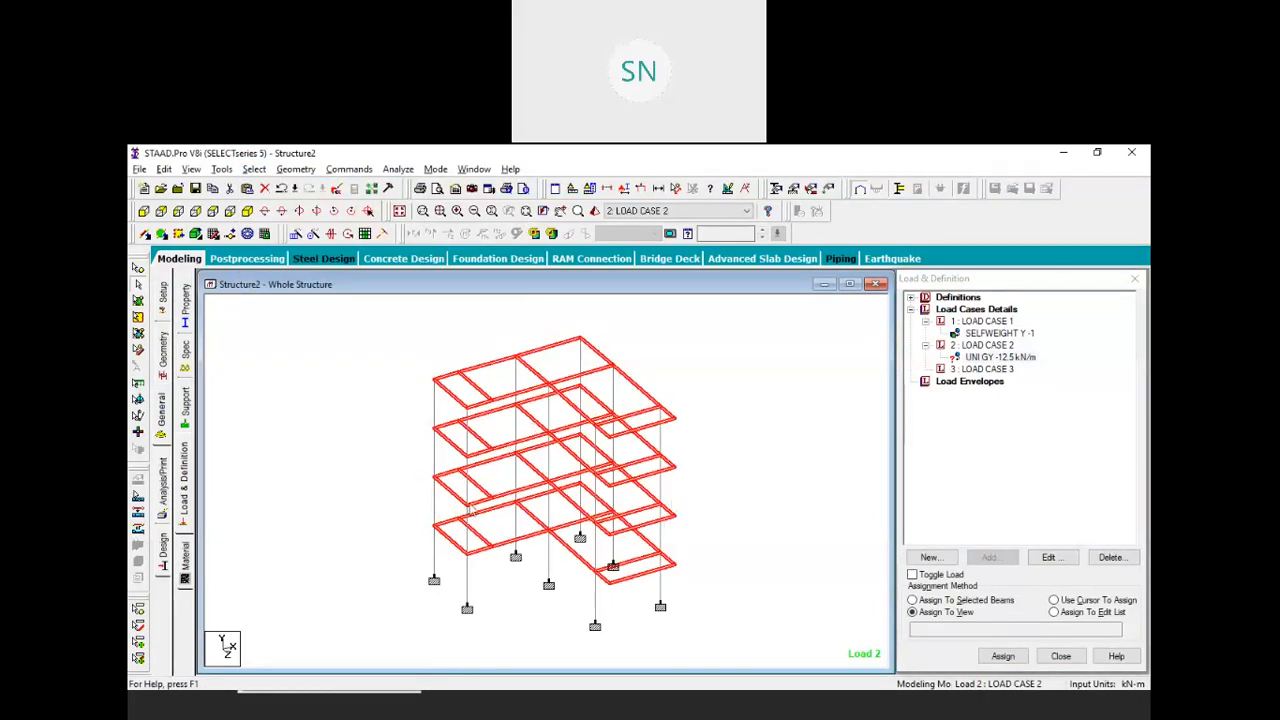
Assign the UNI GY -12.5 kN/m load to the selected beams and clear the beam selection
left_click(913, 600)
left_click(1003, 656)
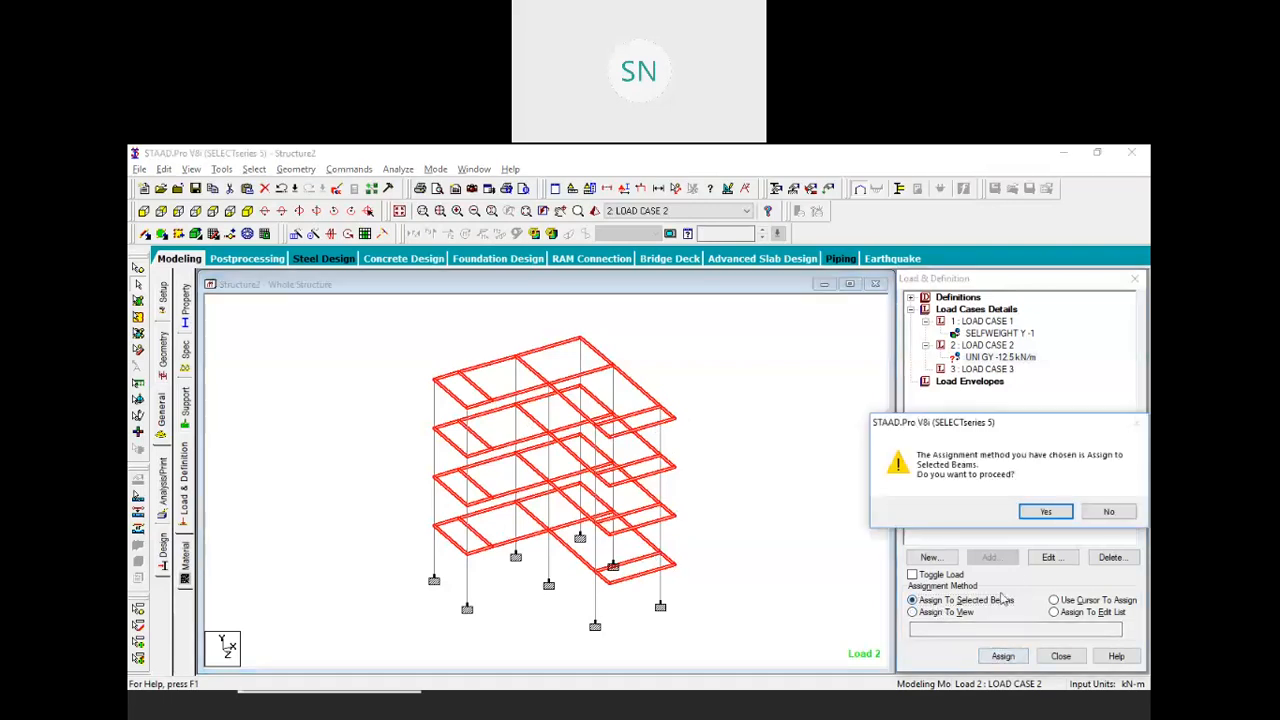
left_click(1046, 512)
left_click(726, 378)
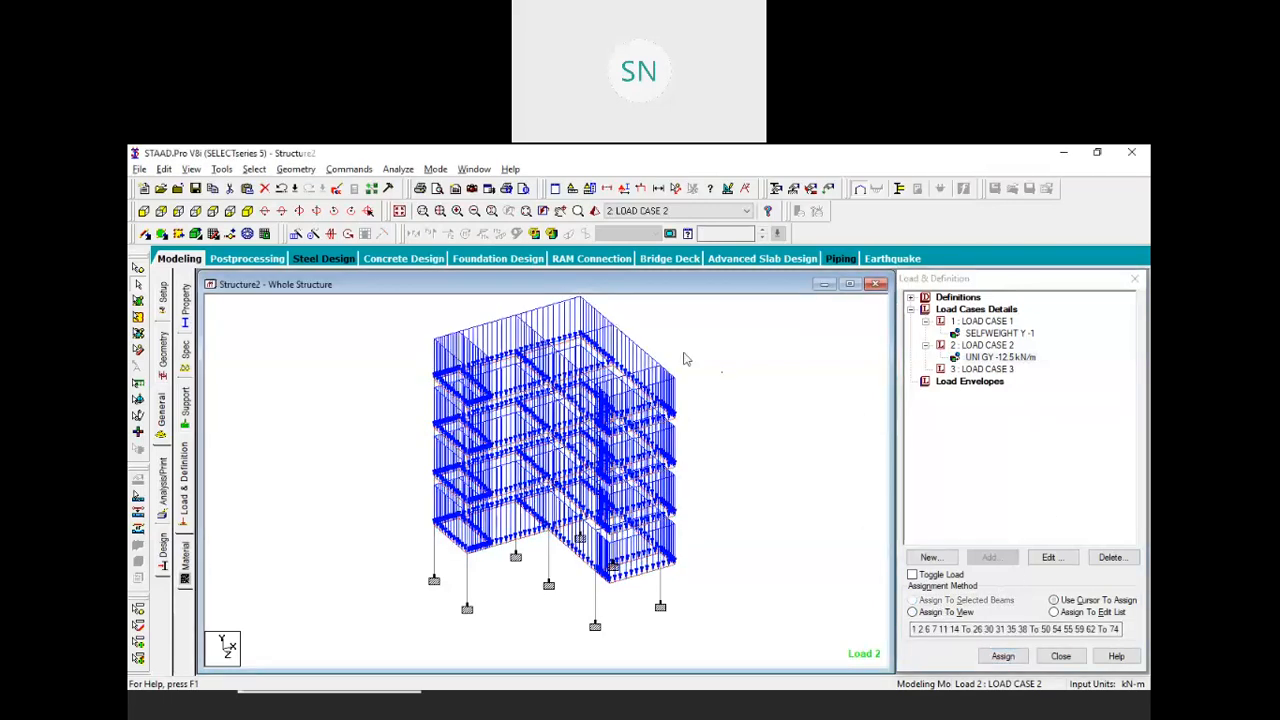
Reduce the display size of the load arrows and inspect the uniform load on the floor beams
left_click(642, 190)
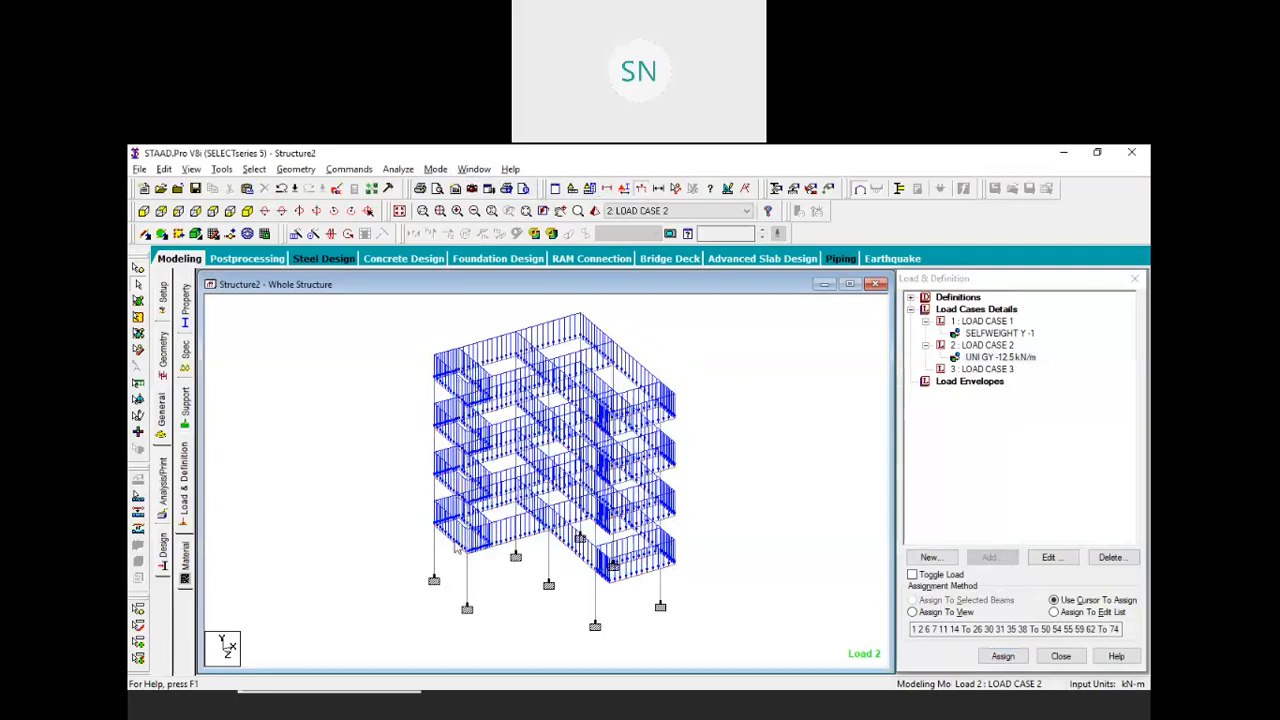
scroll(457, 548, "up", 4)
scroll(599, 535, "down", 4)
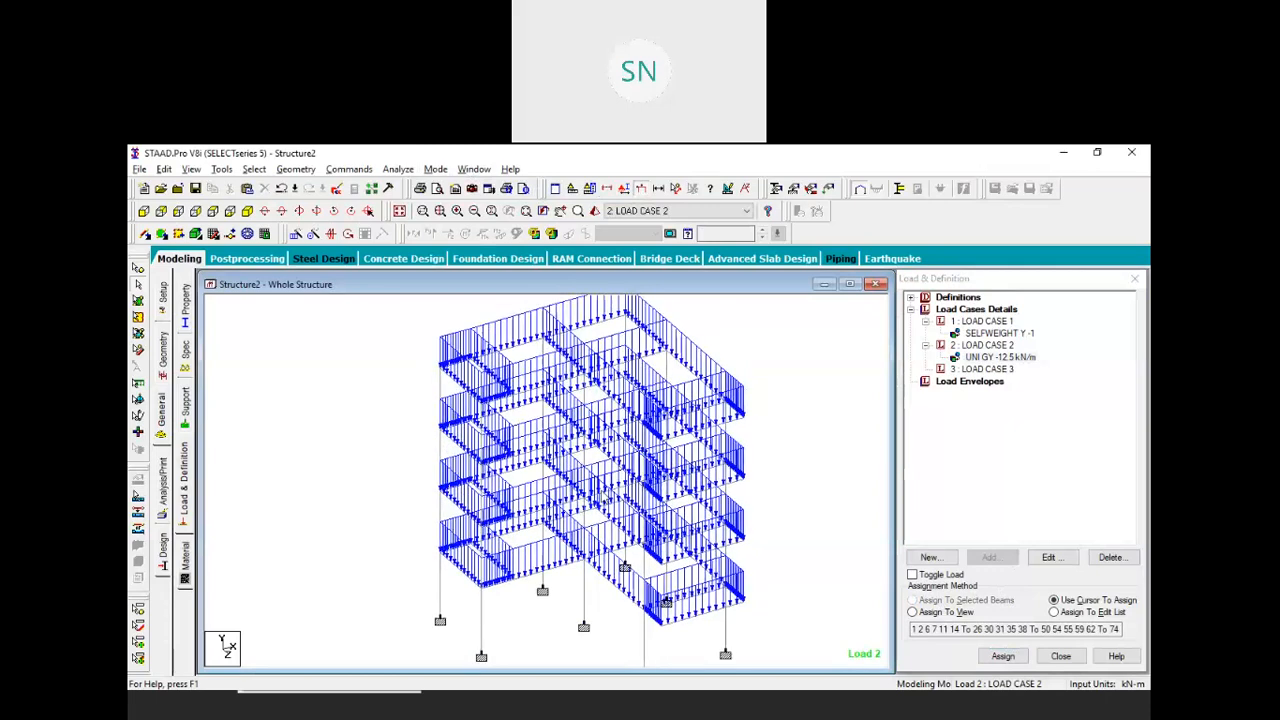
middle_click_drag(598, 533, 596, 505)
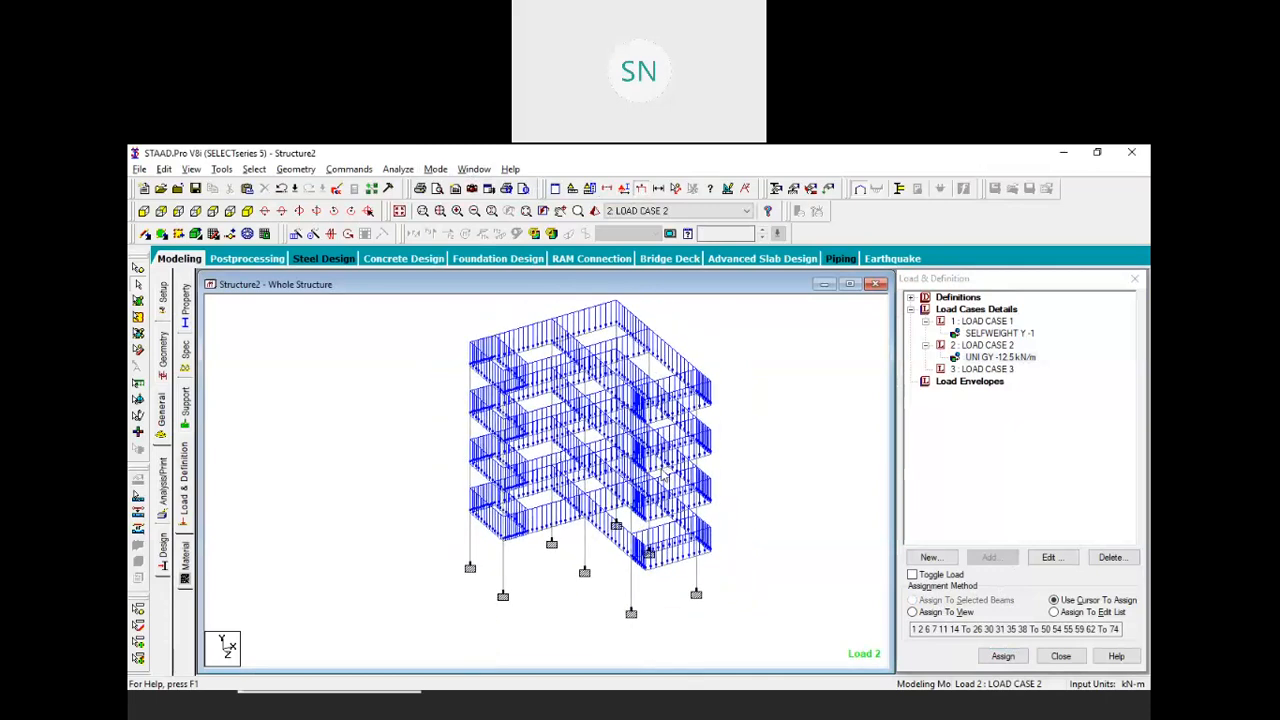
middle_click_drag(732, 489, 741, 496)
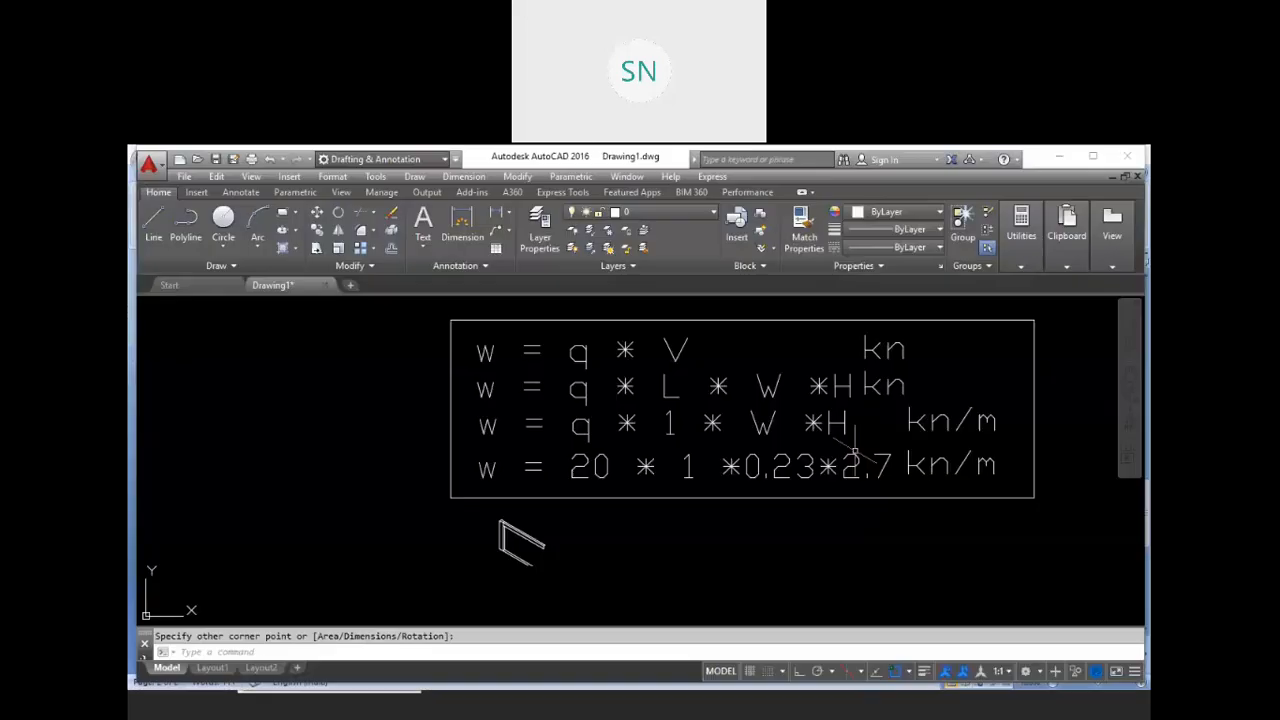
Switch to the AutoCAD drawing and draw three isometric slab edges with Ortho on, starting from the wall's base corner
scroll(504, 561, "up", 4)
middle_click_drag(504, 561, 694, 489)
scroll(690, 486, "up", 6)
key("Escape")
type("l")
key("Return")
left_click(729, 428)
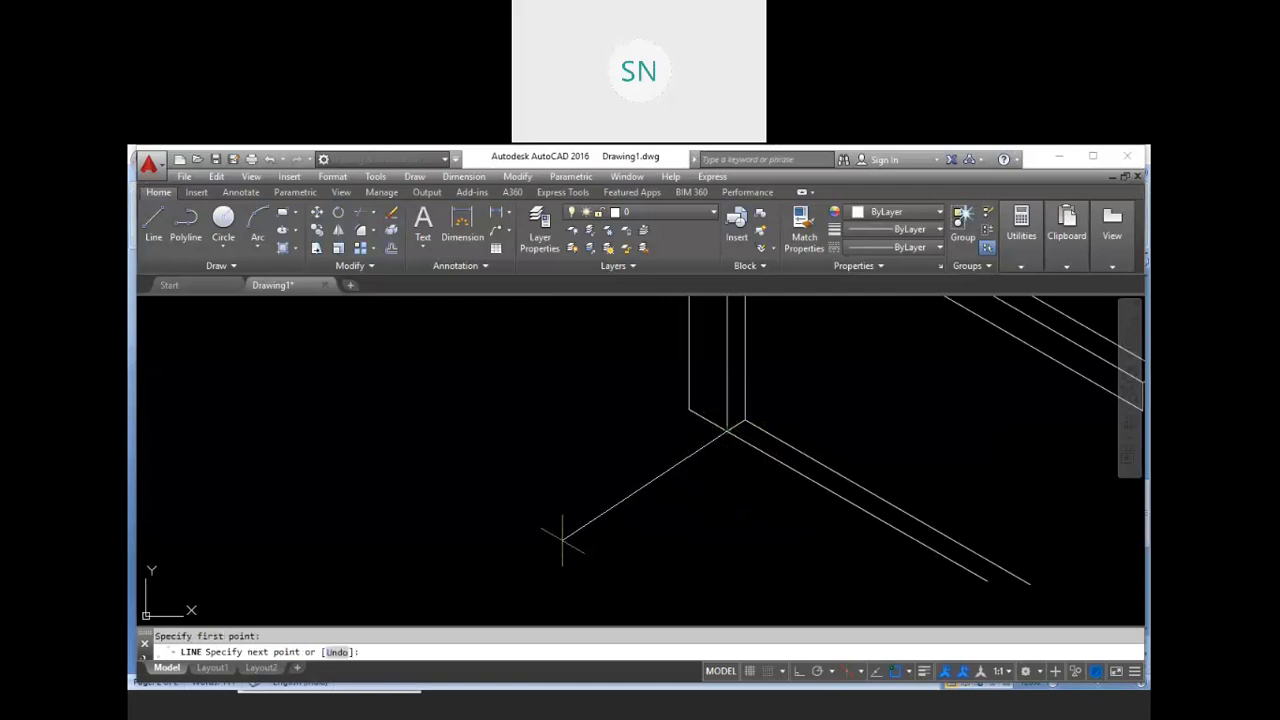
key("F8")
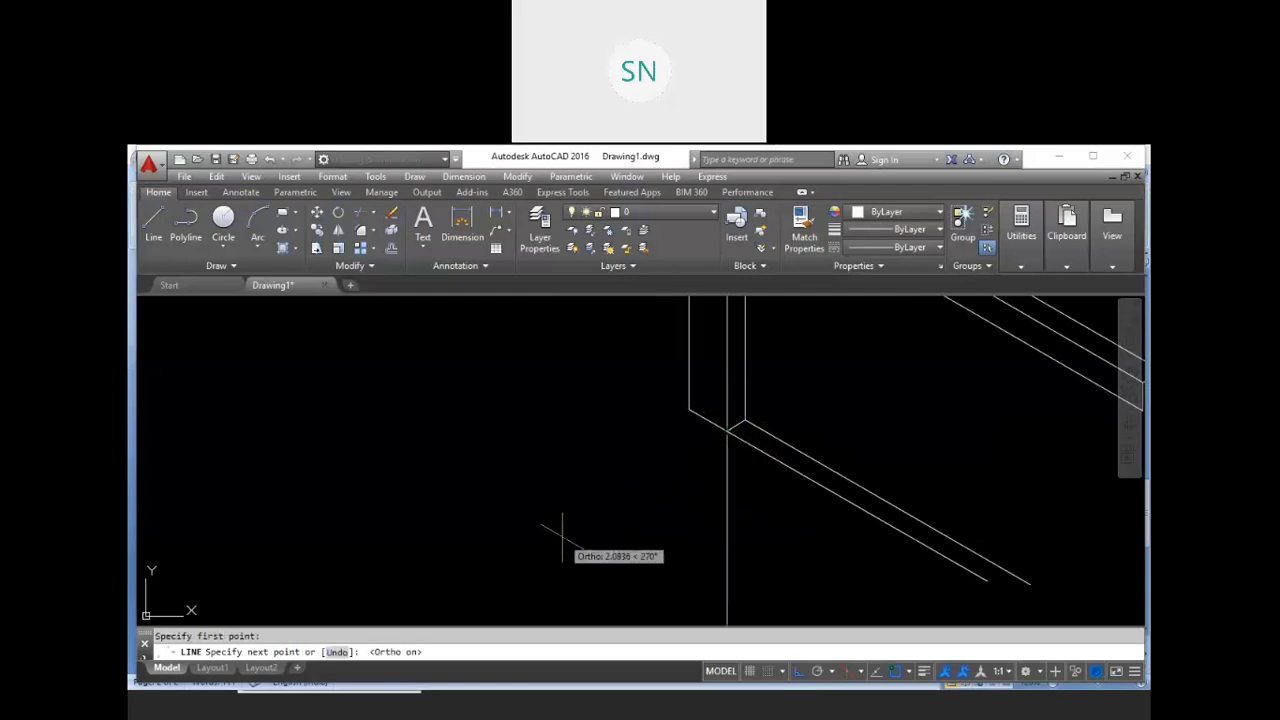
key("F5")
left_click(500, 560)
middle_click_drag(614, 600, 562, 508)
left_click(699, 607)
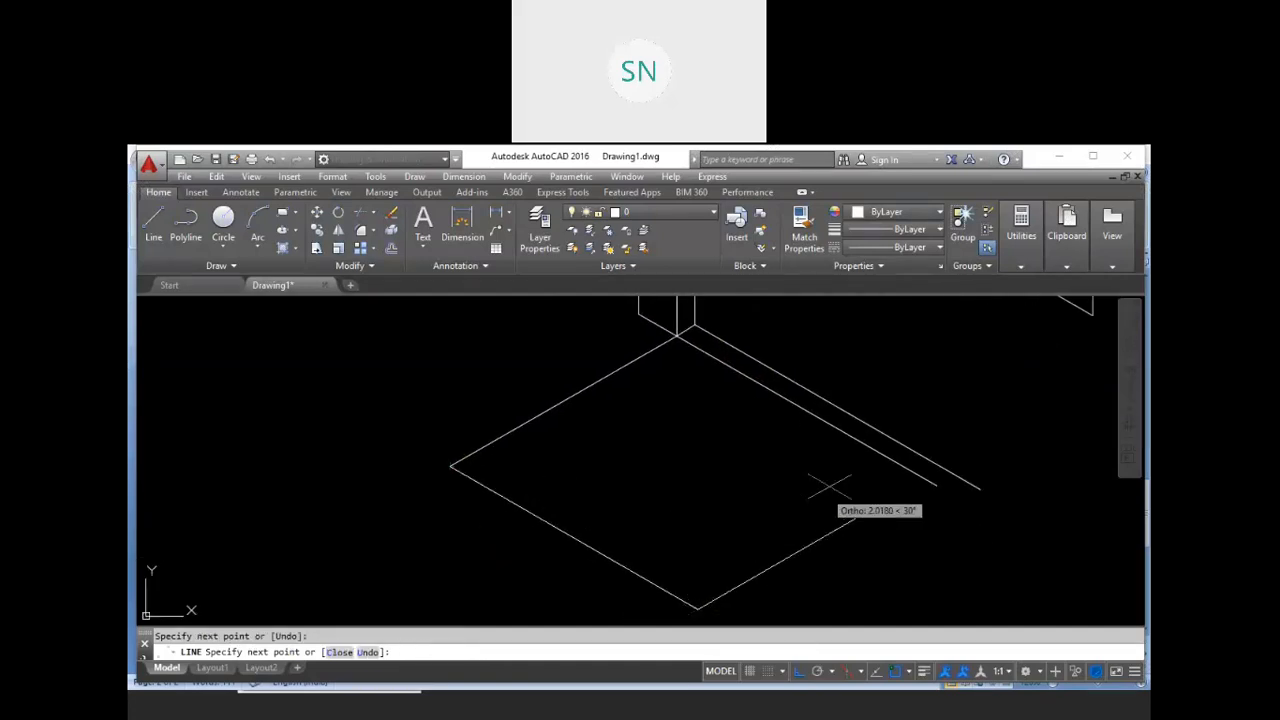
key("Escape")
Trim the overshooting end of the third slab edge at the wall's base line
type("tr")
key("Return")
key("Return")
left_click(935, 470)
middle_click_drag(862, 504, 860, 506)
scroll(860, 506, "down", 2)
middle_click_drag(791, 536, 835, 493)
key("Escape")
key("Escape")
Copy the slab's two front edges straight down by 0.125 to give the slab its thickness
type("co")
key("Return")
left_click(846, 526)
left_click(737, 491)
key("Return")
left_click(766, 530)
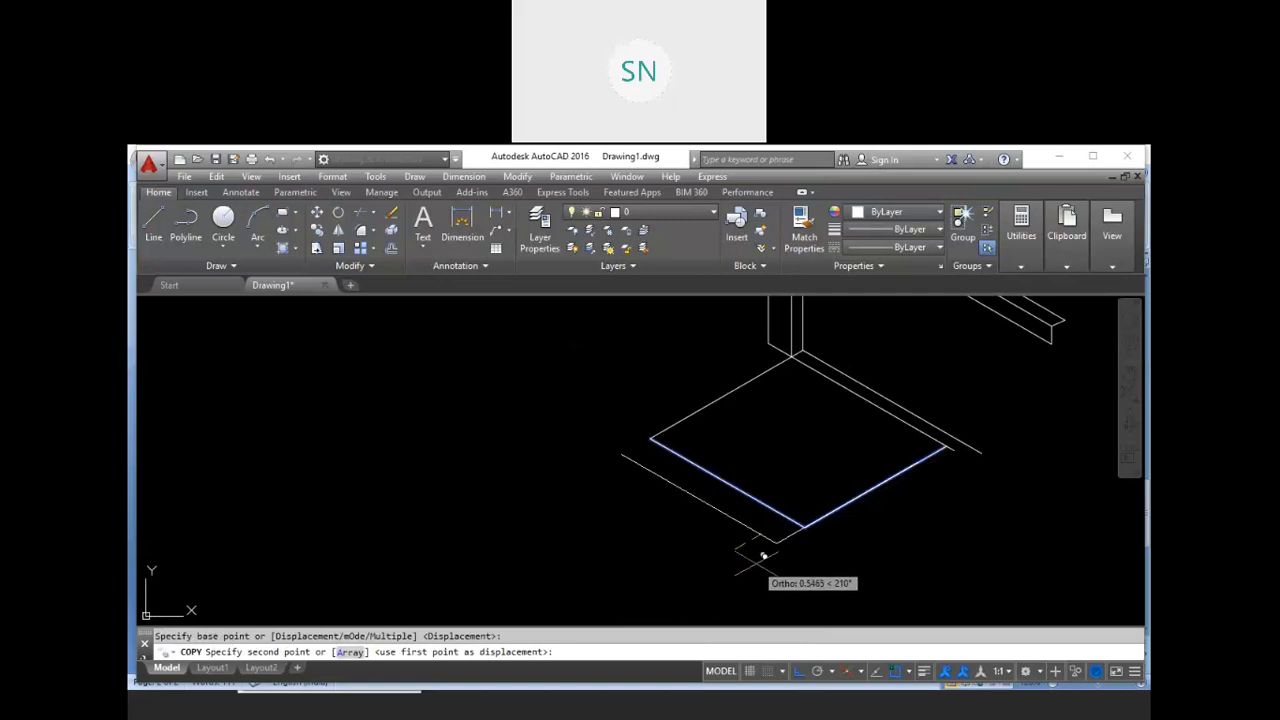
key("F5")
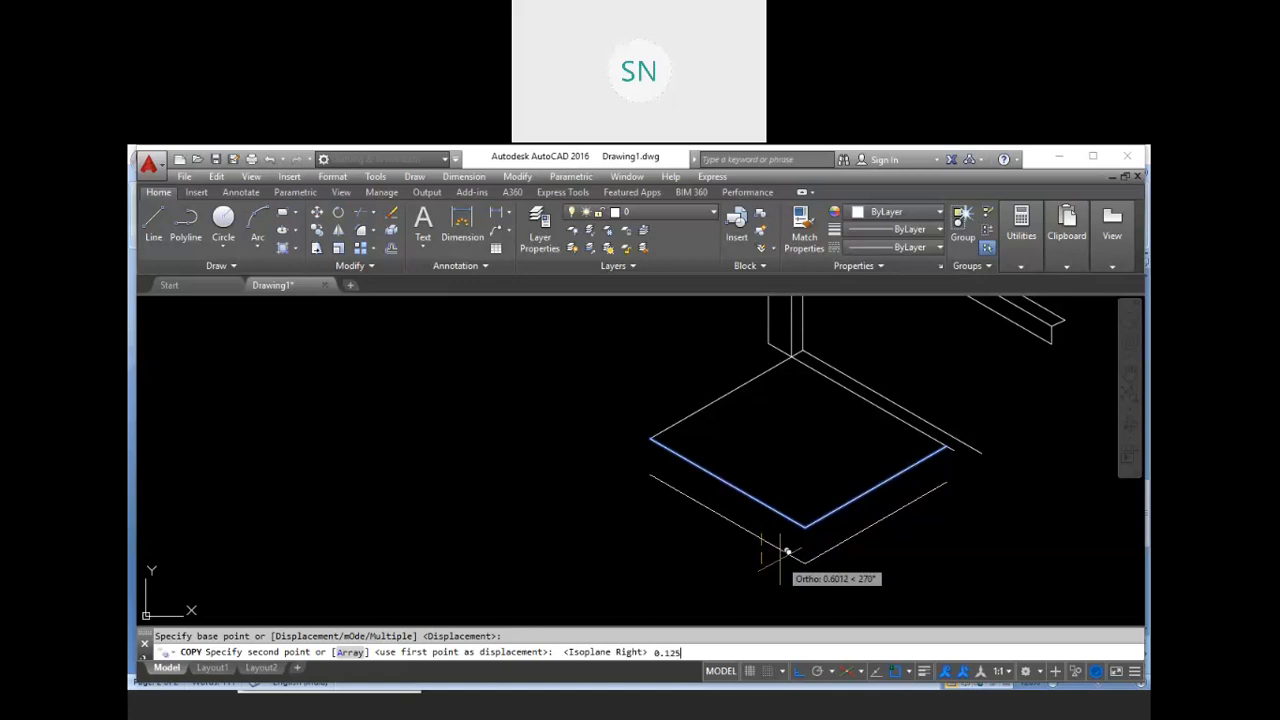
key("Return")
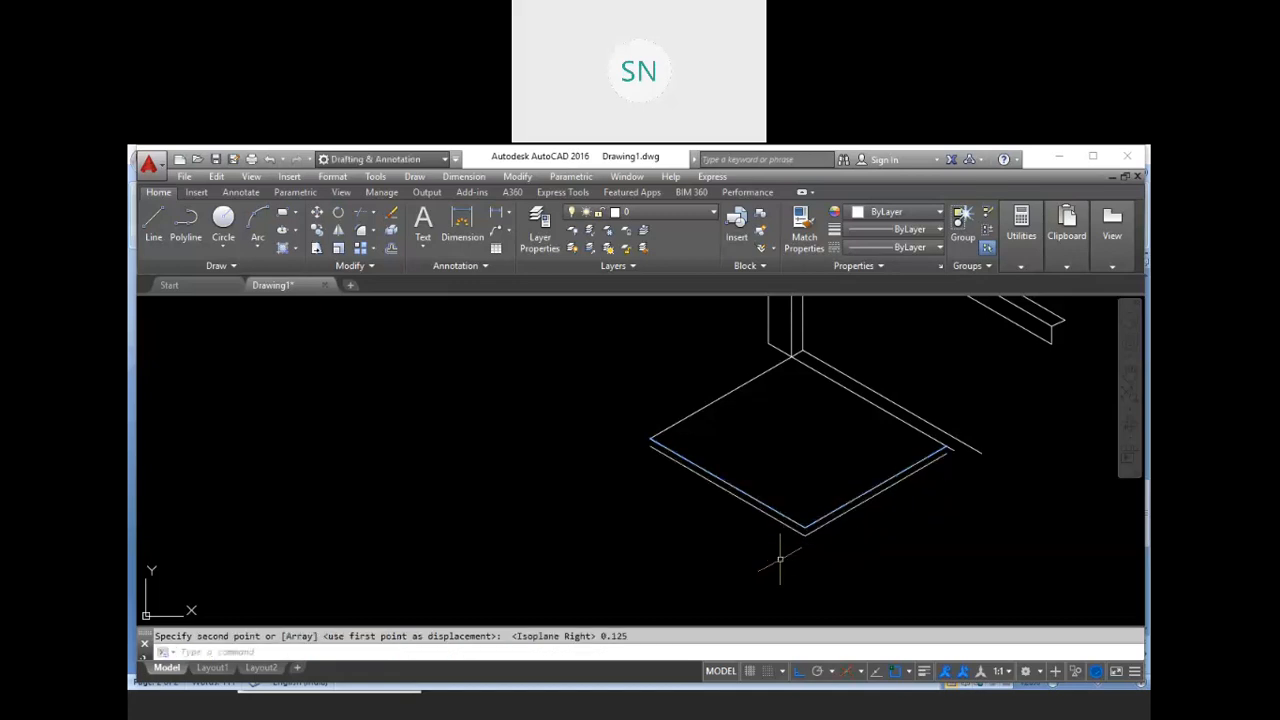
Draw a short vertical line joining the upper and lower slab edges at the left corner
scroll(675, 447, "up", 4)
key("Escape")
type("l")
key("Return")
left_click(610, 425)
left_click(610, 444)
key("Return")
Close the slab thickness at the front corner with a vertical line between the two corner points
scroll(645, 516, "down", 2)
middle_click_drag(645, 516, 543, 444)
scroll(818, 555, "up", 4)
type("l")
key("Return")
left_click(669, 476)
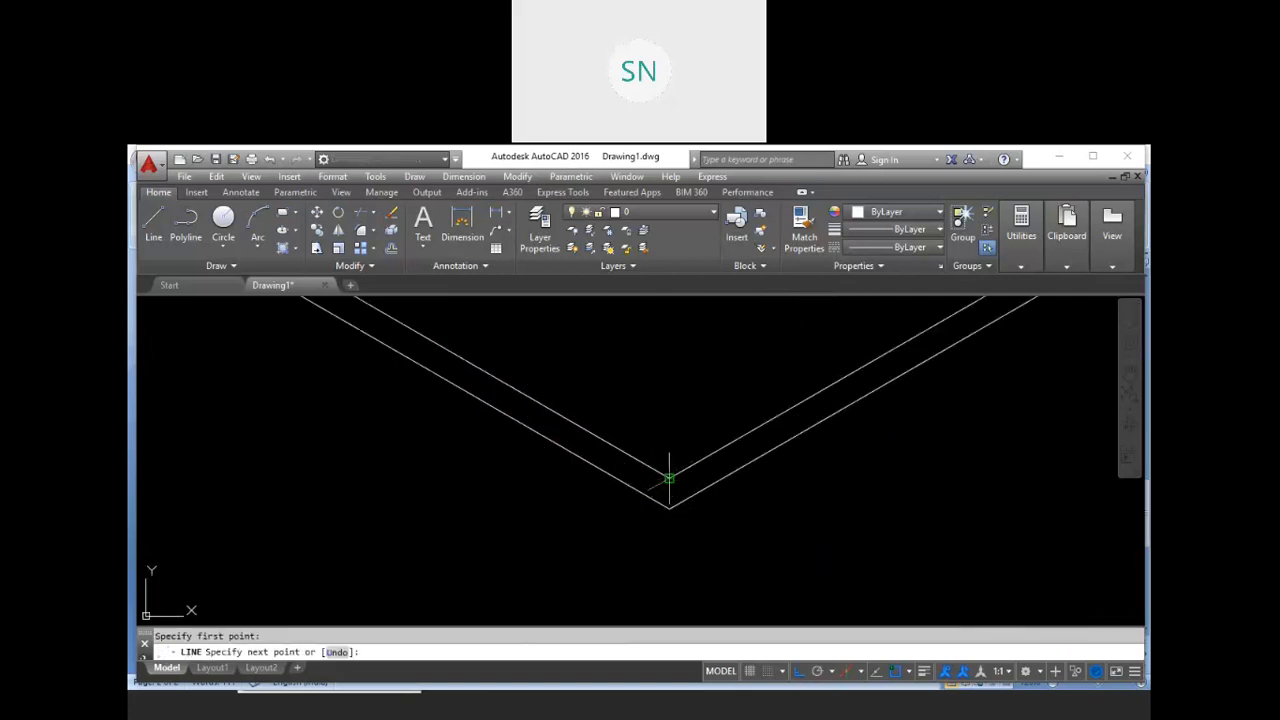
left_click(669, 508)
key("Return")
Draw the vertical thickness line at the slab's right corner, next to the wall base
scroll(857, 528, "down", 4)
scroll(886, 375, "up", 5)
type("l")
key("Return")
left_click(894, 362)
left_click(894, 386)
key("Return")
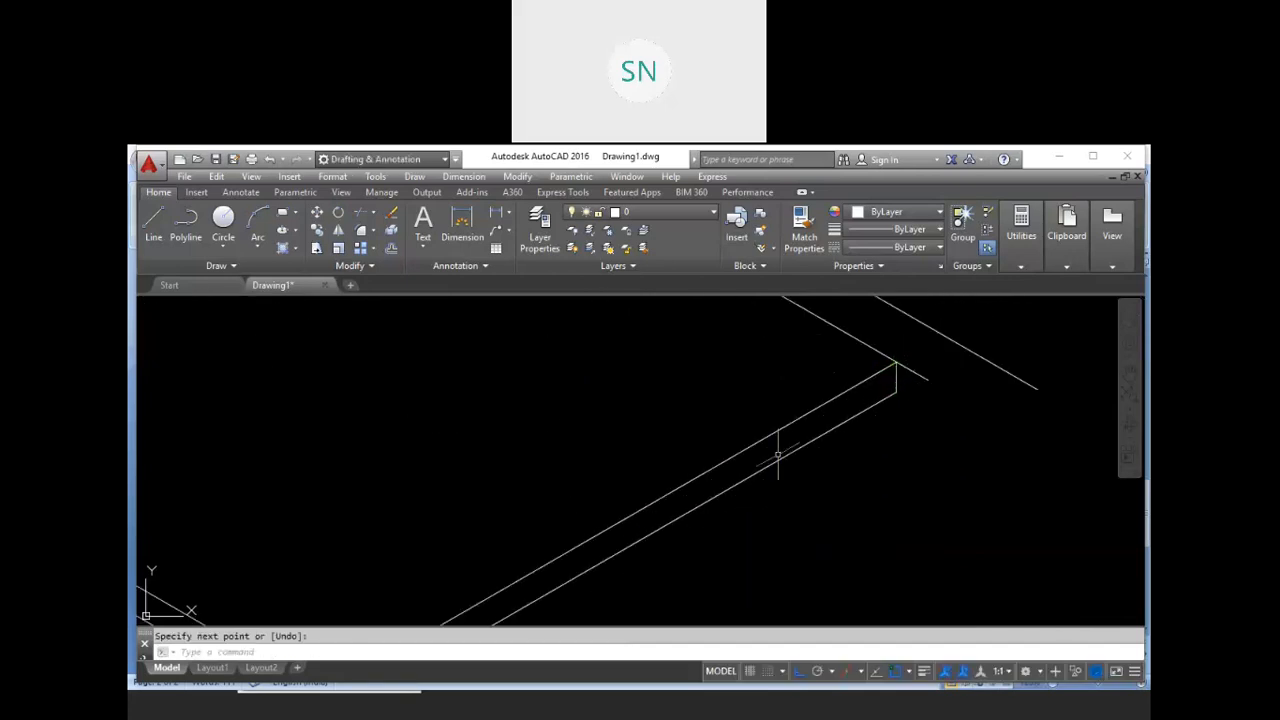
Examine the finished slab outline, its corners and thickness, and its place below the formula box
scroll(820, 447, "down", 3)
scroll(886, 443, "up", 3)
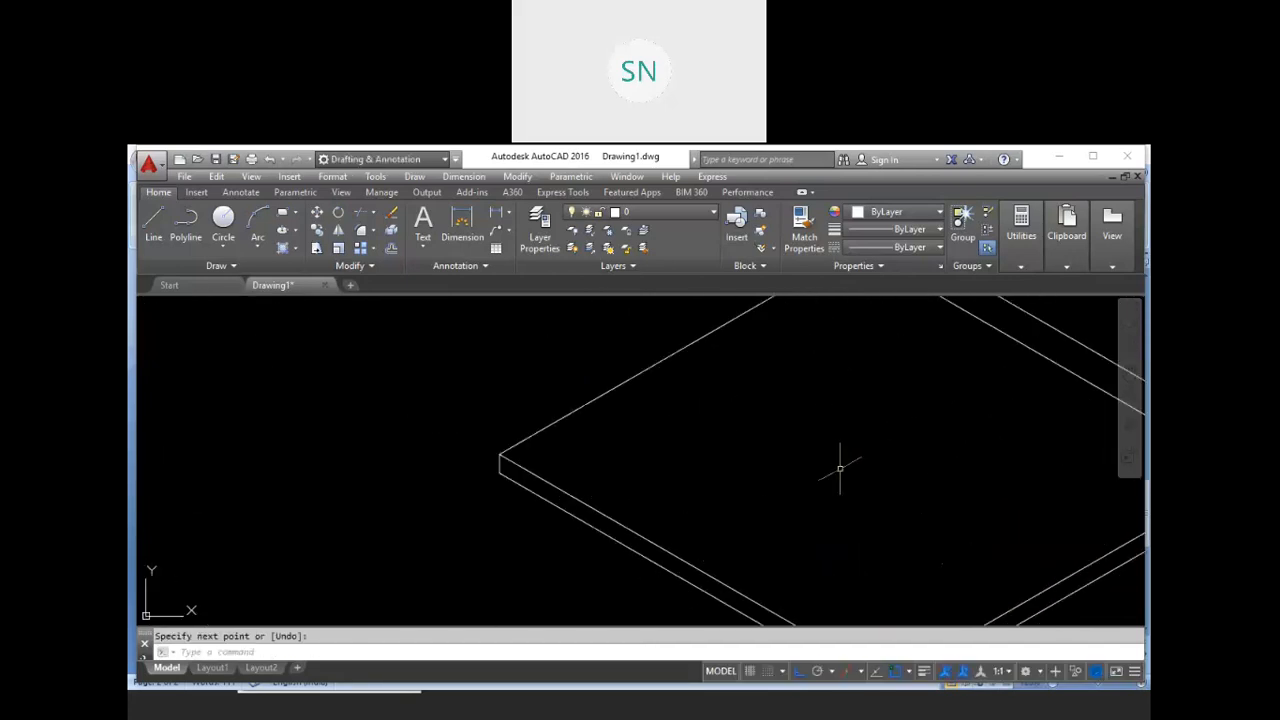
scroll(855, 461, "down", 3)
middle_click_drag(898, 467, 802, 490)
scroll(714, 451, "up", 2)
scroll(737, 451, "down", 6)
scroll(854, 459, "down", 6)
middle_click_drag(893, 454, 758, 475)
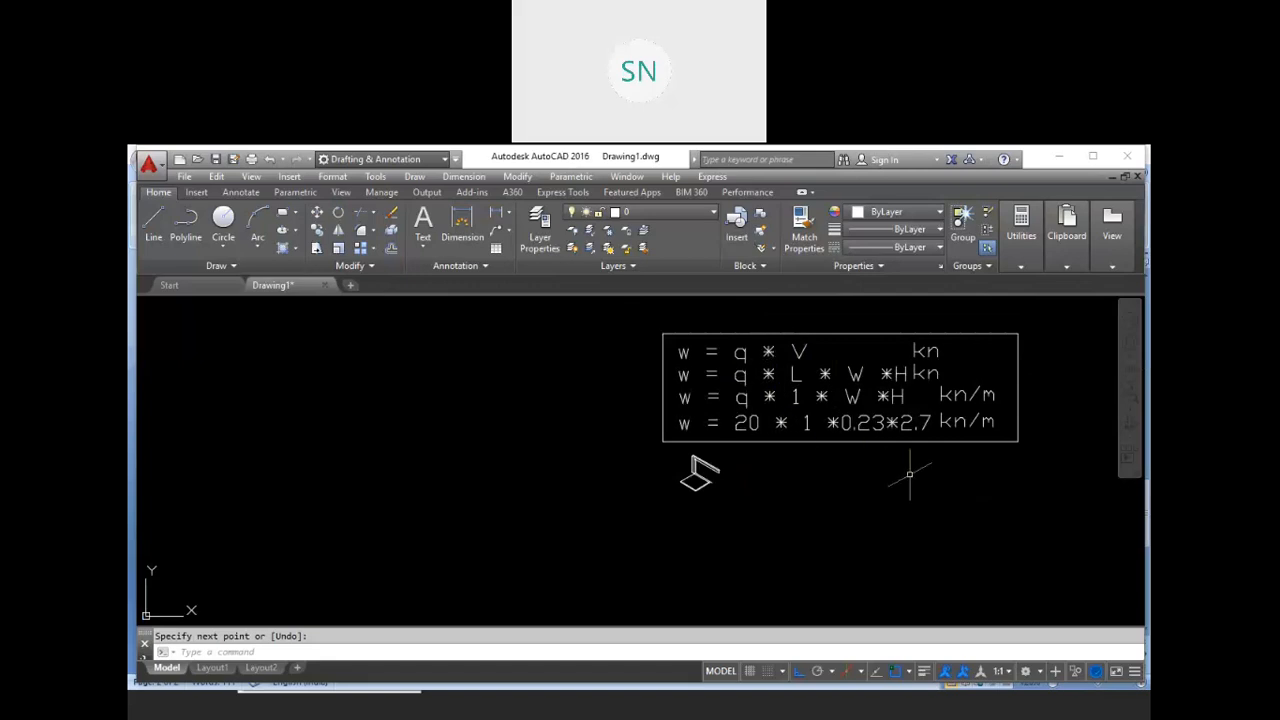
key("Escape")
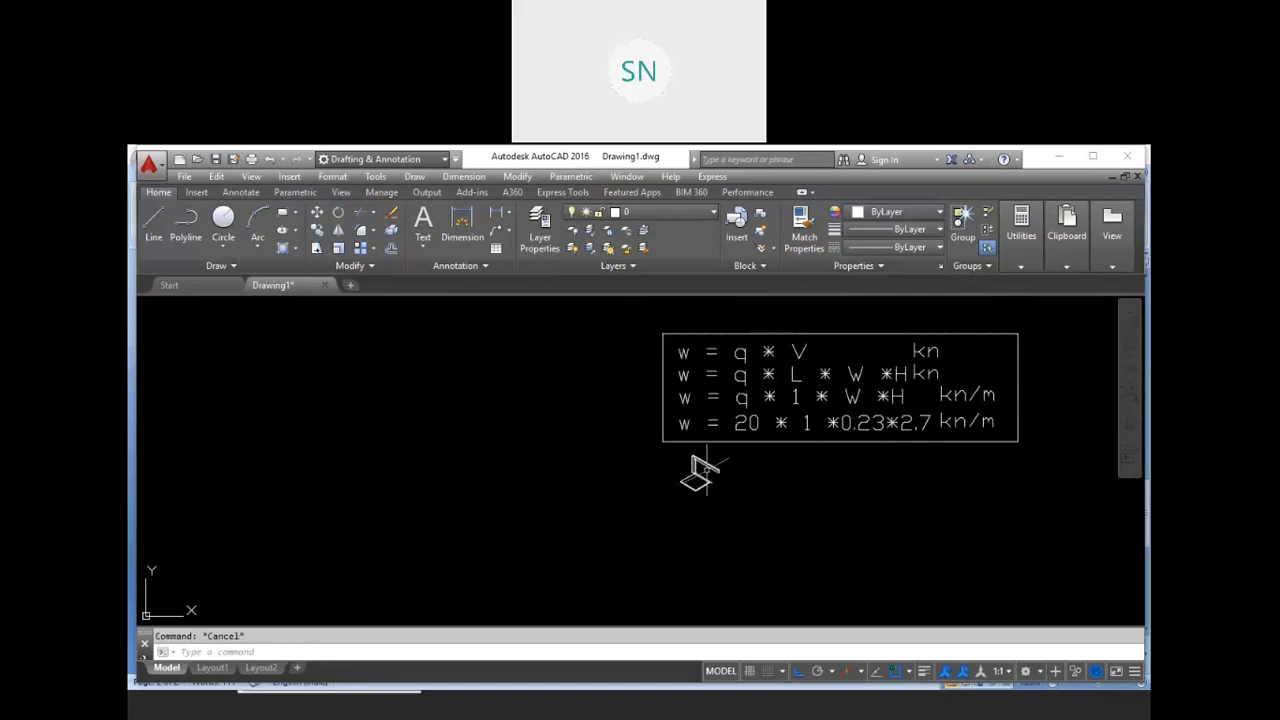
scroll(685, 497, "up", 8)
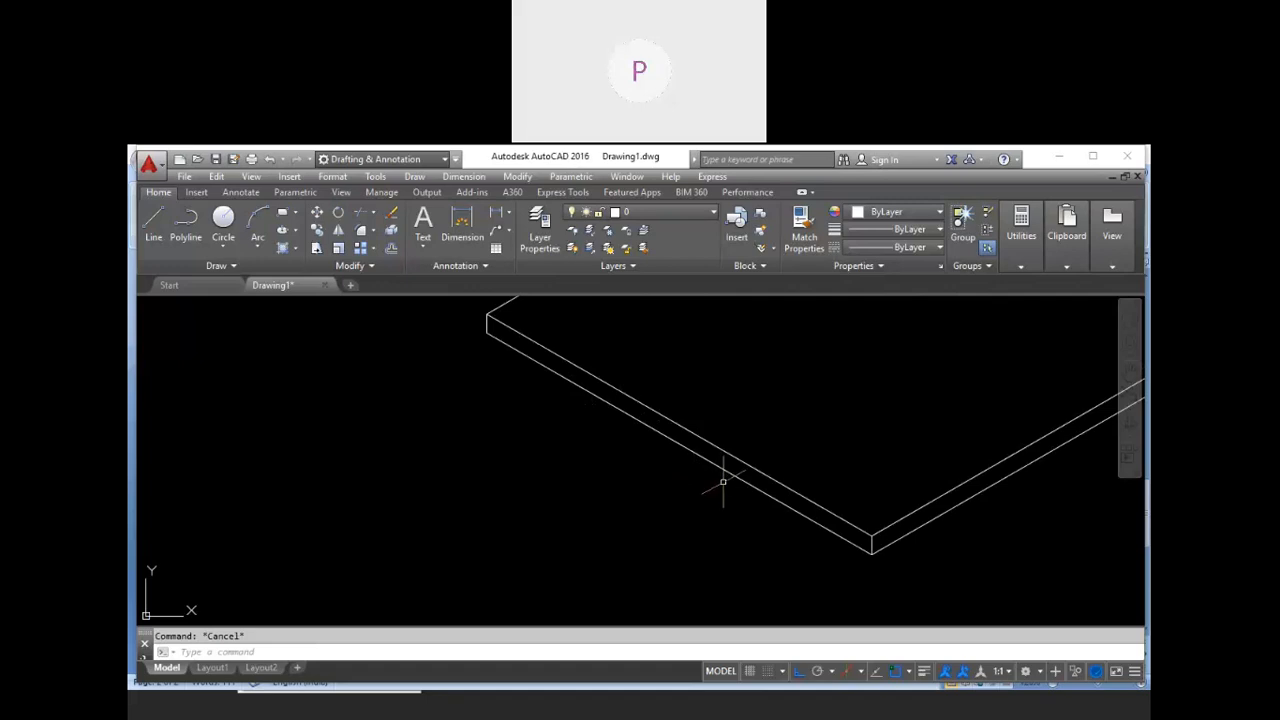
scroll(730, 480, "down", 5)
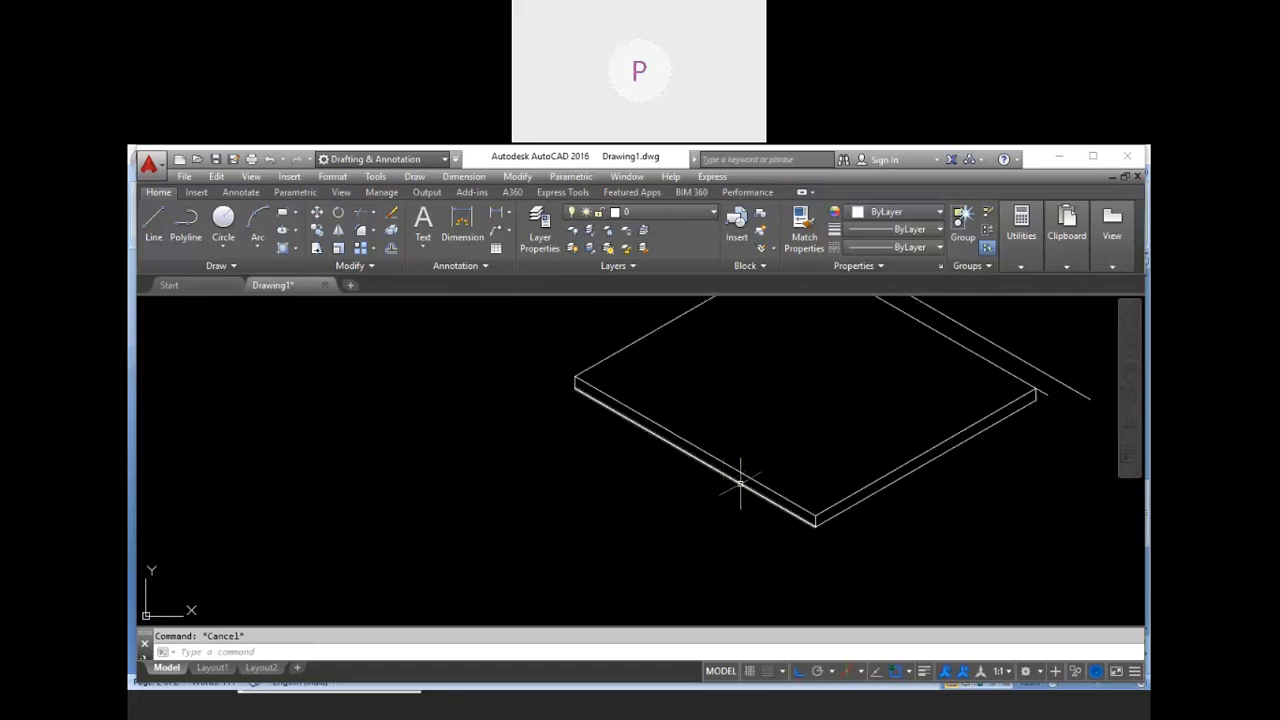
scroll(808, 449, "up", 3)
scroll(543, 434, "up", 2)
scroll(671, 414, "down", 6)
scroll(838, 420, "down", 4)
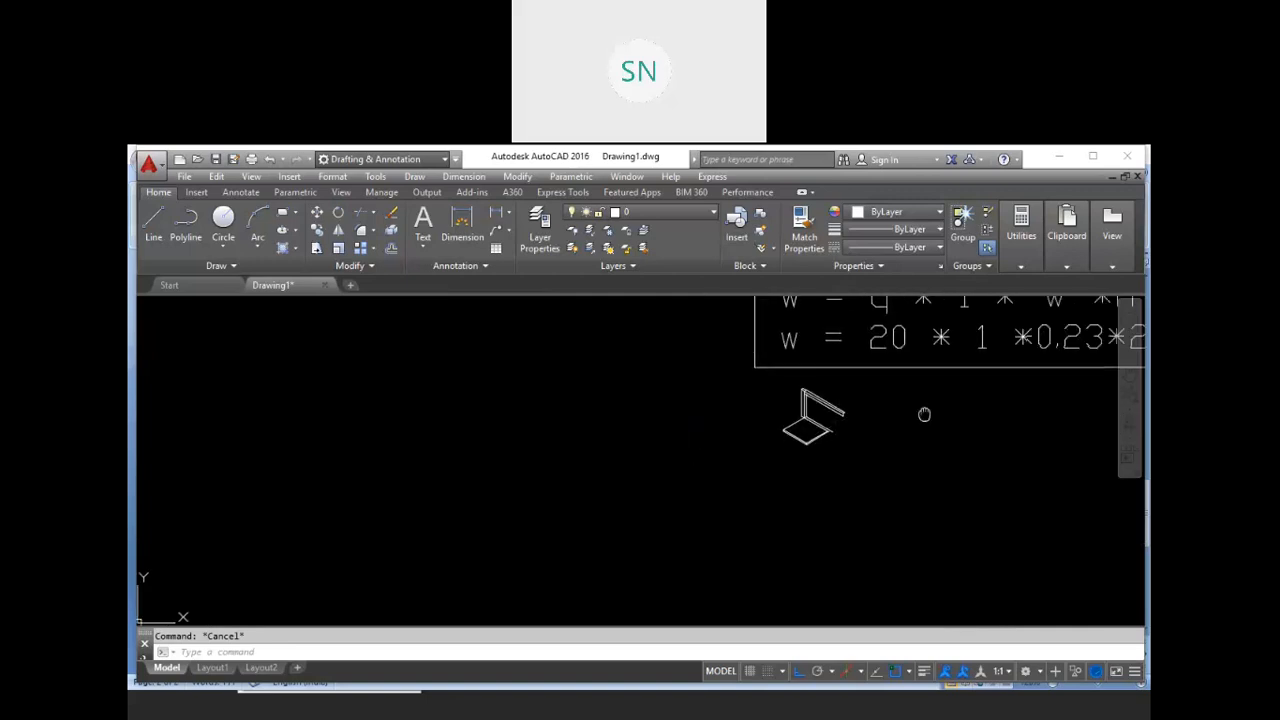
Copy the kn/m text of the numeric formula row to the empty area left of the slab sketch
middle_click_drag(852, 480, 757, 478)
middle_click_drag(920, 480, 871, 489)
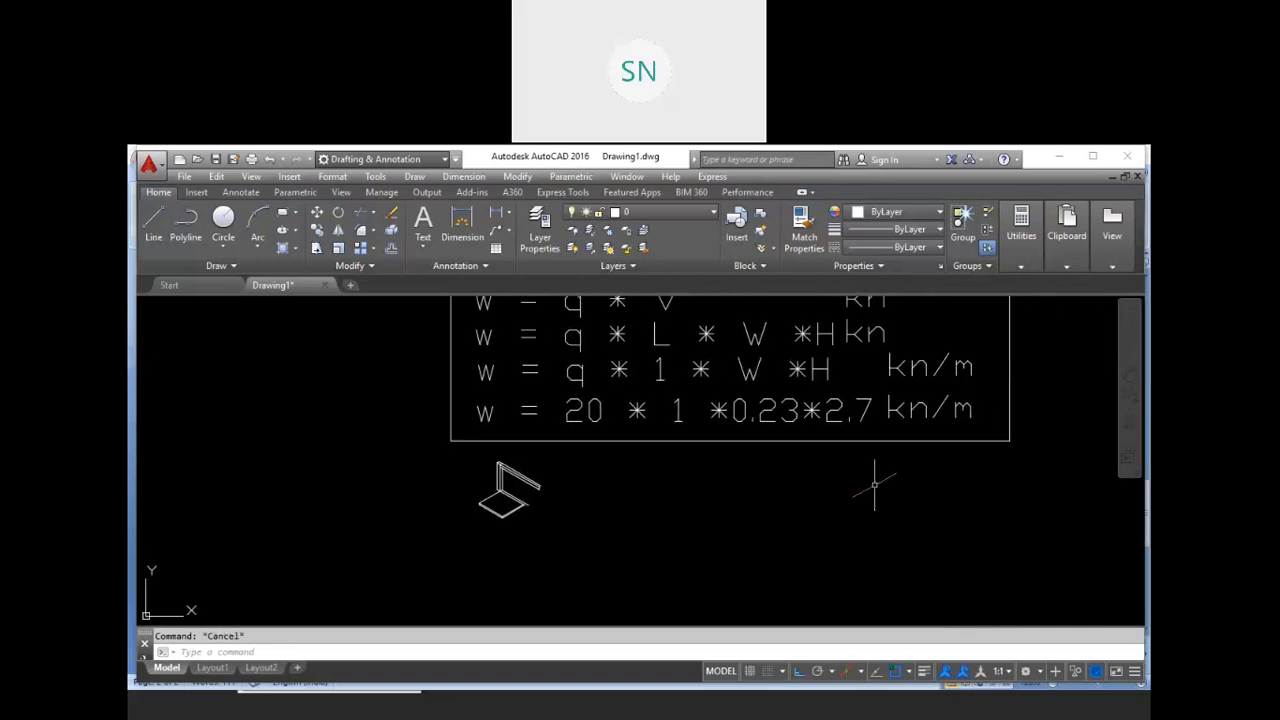
type("co")
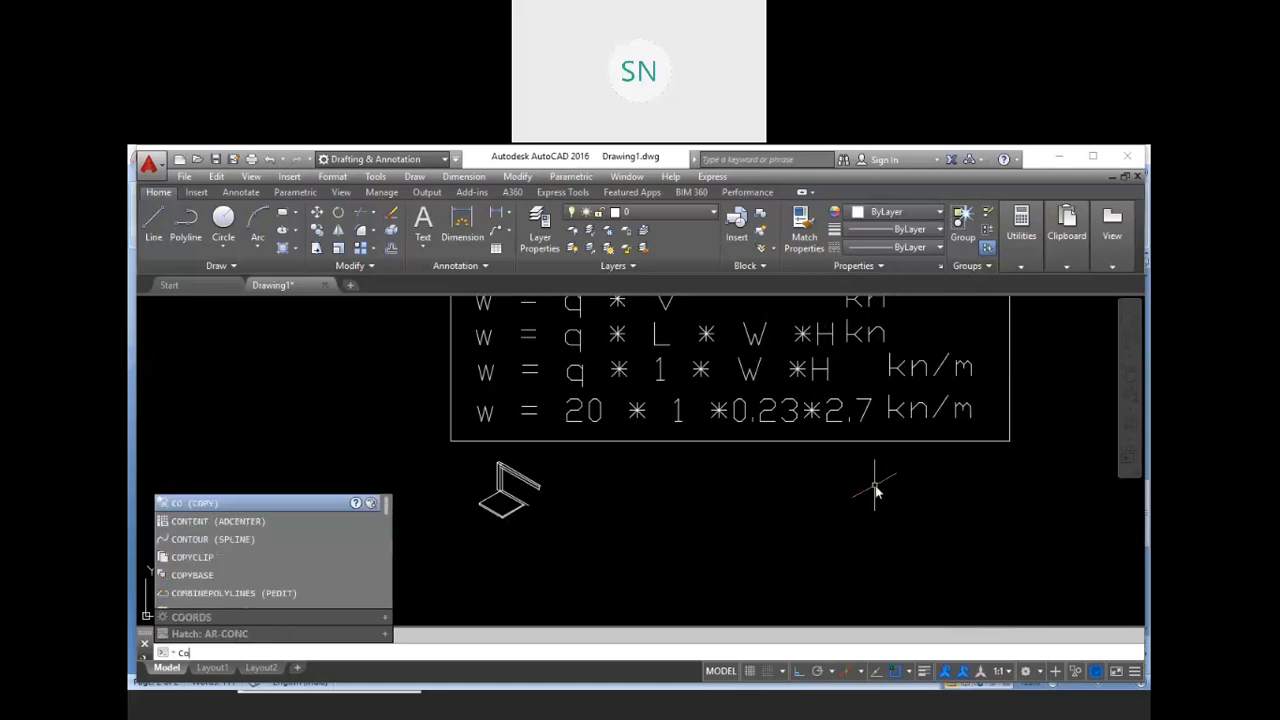
key("Return")
left_click(930, 408)
key("Return")
left_click(874, 468)
middle_click_drag(743, 558, 1040, 510)
left_click(684, 516)
key("Escape")
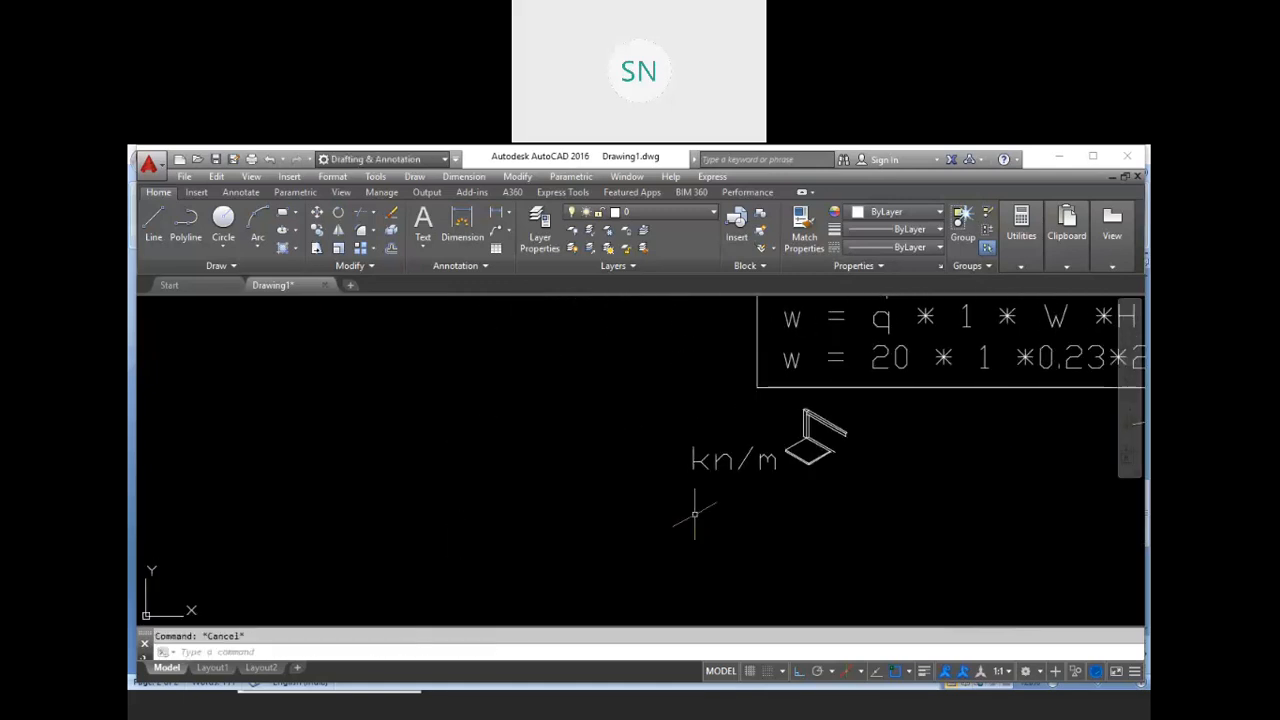
Scale the copied kn/m text down to suit the size of the slab sketch
type("sc")
key("Return")
left_click(745, 490)
left_click(677, 451)
key("Return")
left_click(707, 468)
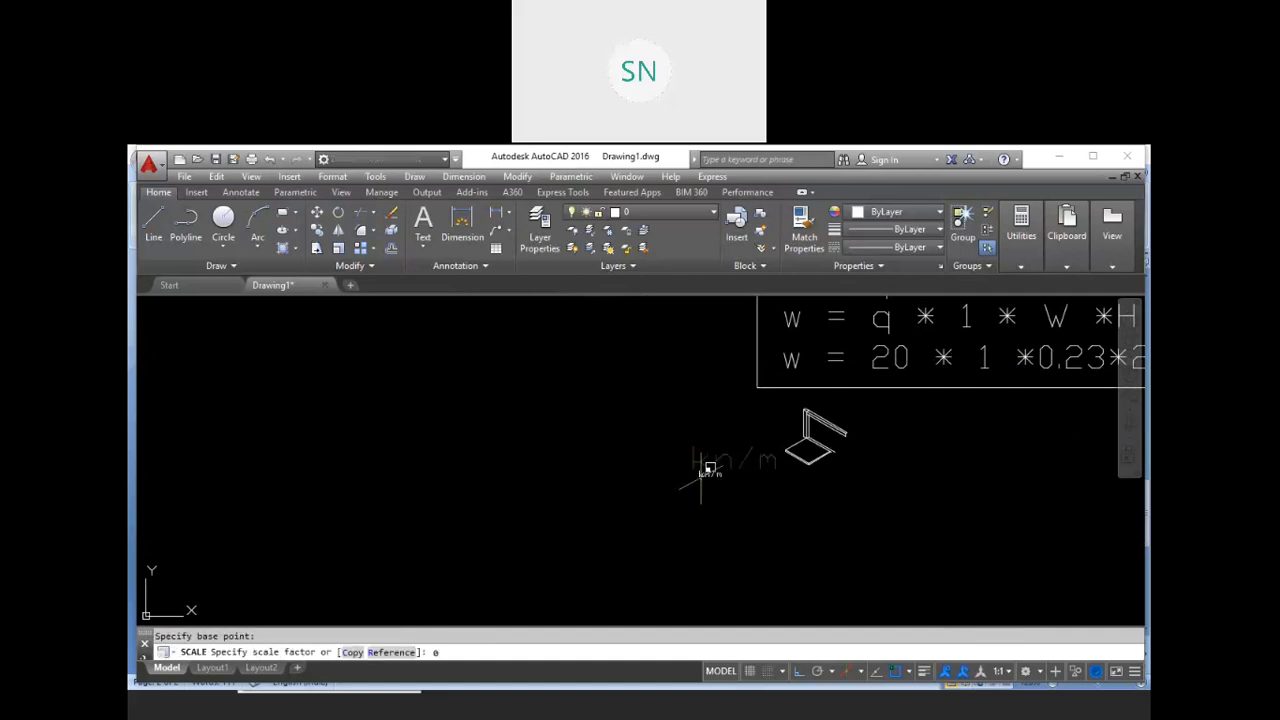
key("Escape")
Move the reduced kn/m text close to the slab's left corner
type("m")
key("Return")
left_click(737, 513)
left_click(674, 466)
key("Return")
left_click(712, 520)
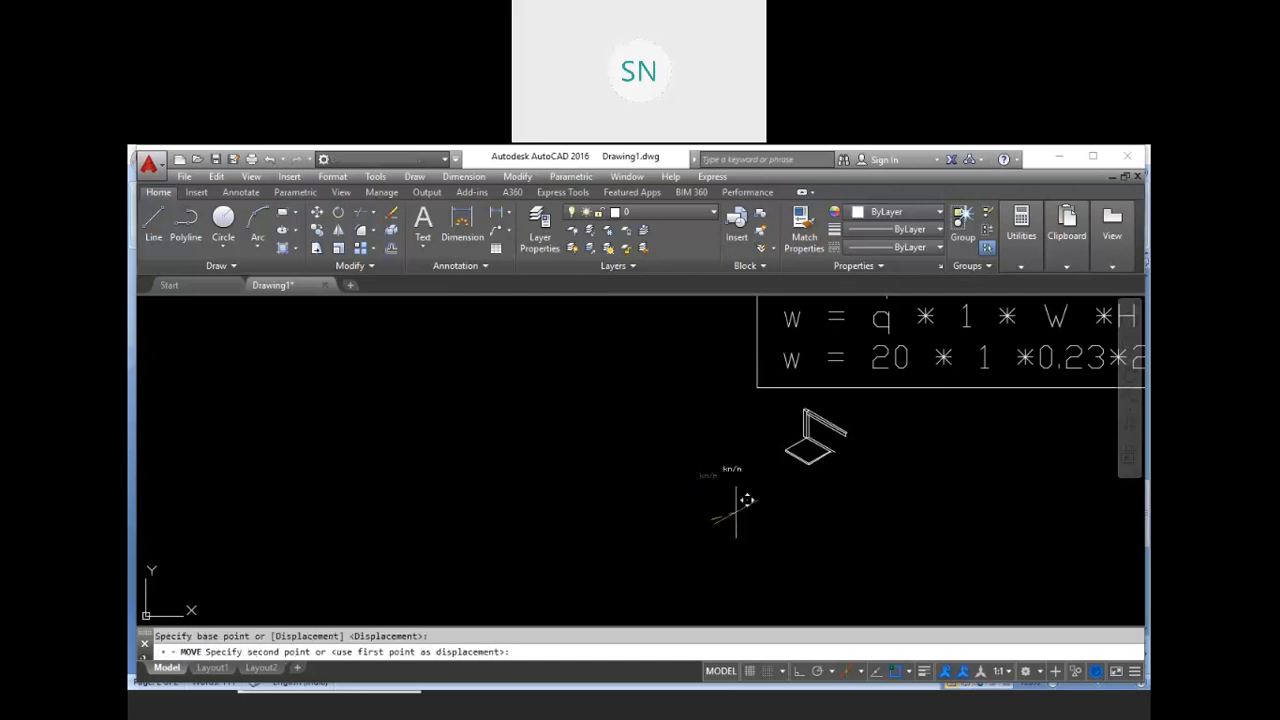
left_click(777, 495)
scroll(776, 467, "up", 6)
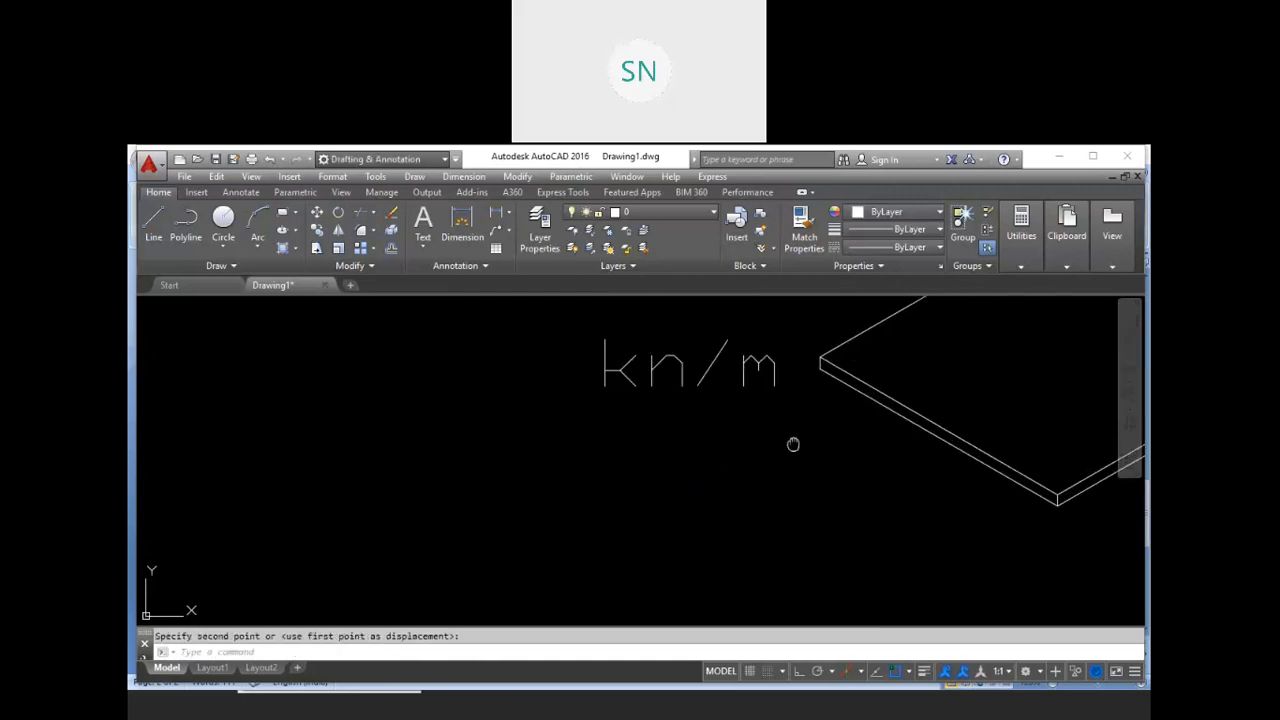
Change the moved text to 0.15 and copy it above the slab's back-left edge
key("Escape")
double_click(635, 492)
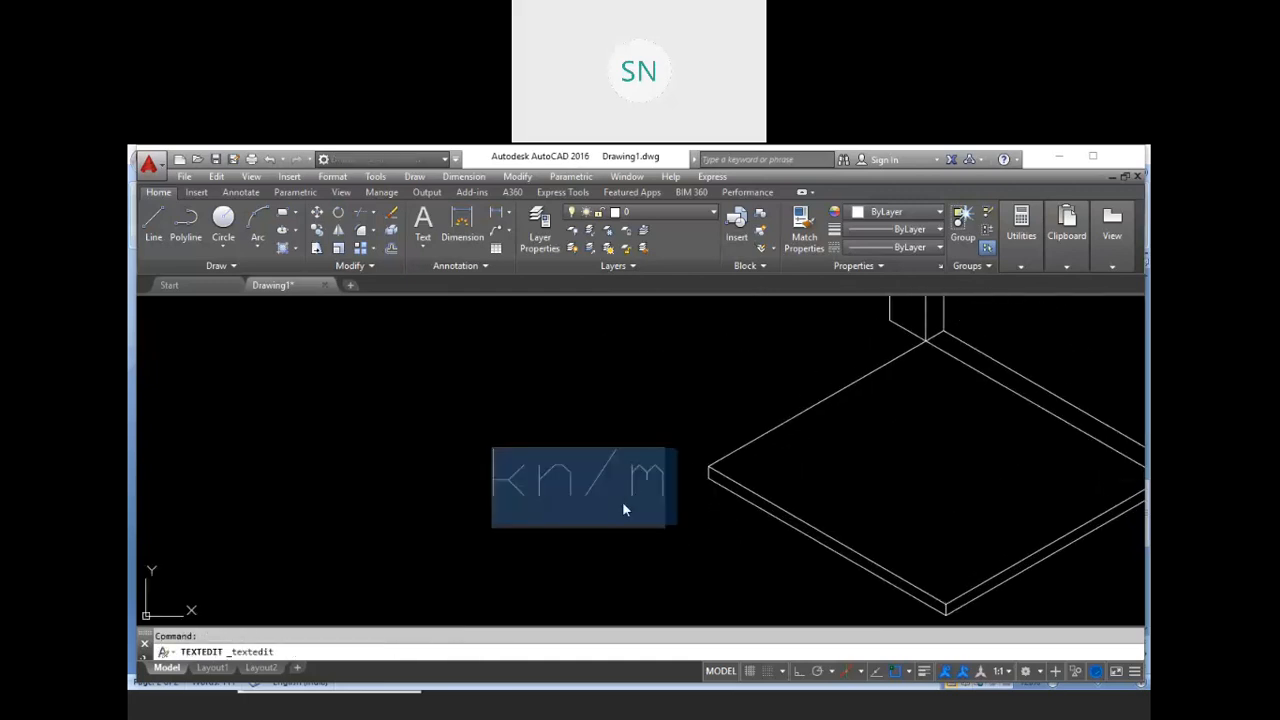
type("0.15")
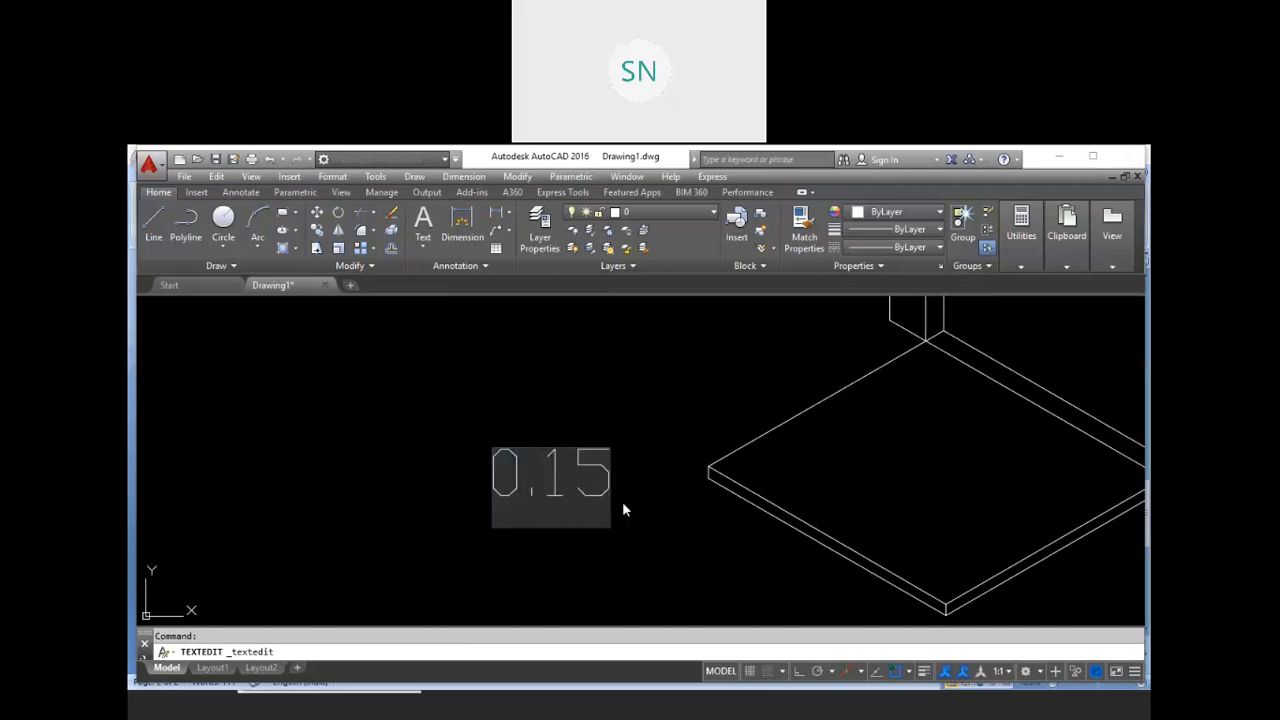
key("Return")
middle_click_drag(675, 568, 646, 582)
type("co")
key("Return")
left_click(610, 543)
left_click(521, 491)
key("Return")
left_click(573, 564)
left_click(772, 455)
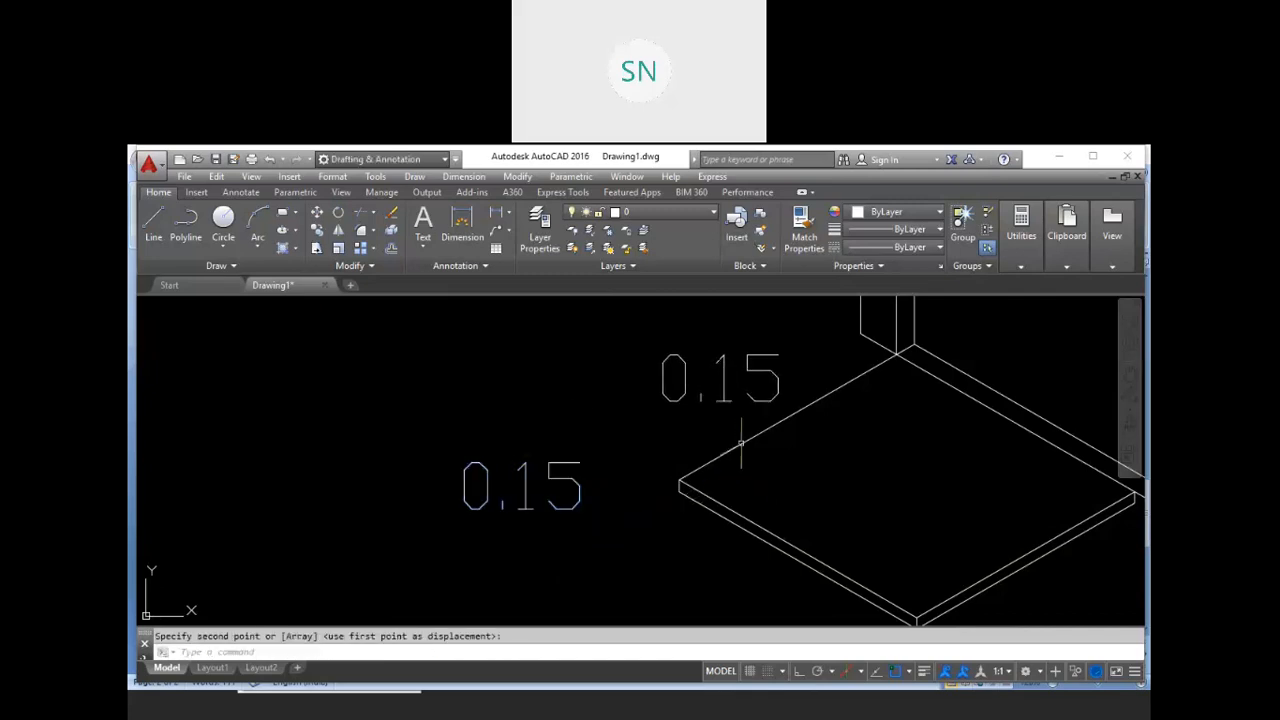
Place another copy of the 0.15 text on the slab near its front-left edge
key("Return")
left_click(705, 432)
left_click(653, 392)
key("Return")
left_click(626, 426)
left_click(747, 560)
key("Escape")
Change the text above the back-left edge to L=? and the text on the slab to W=?
double_click(723, 369)
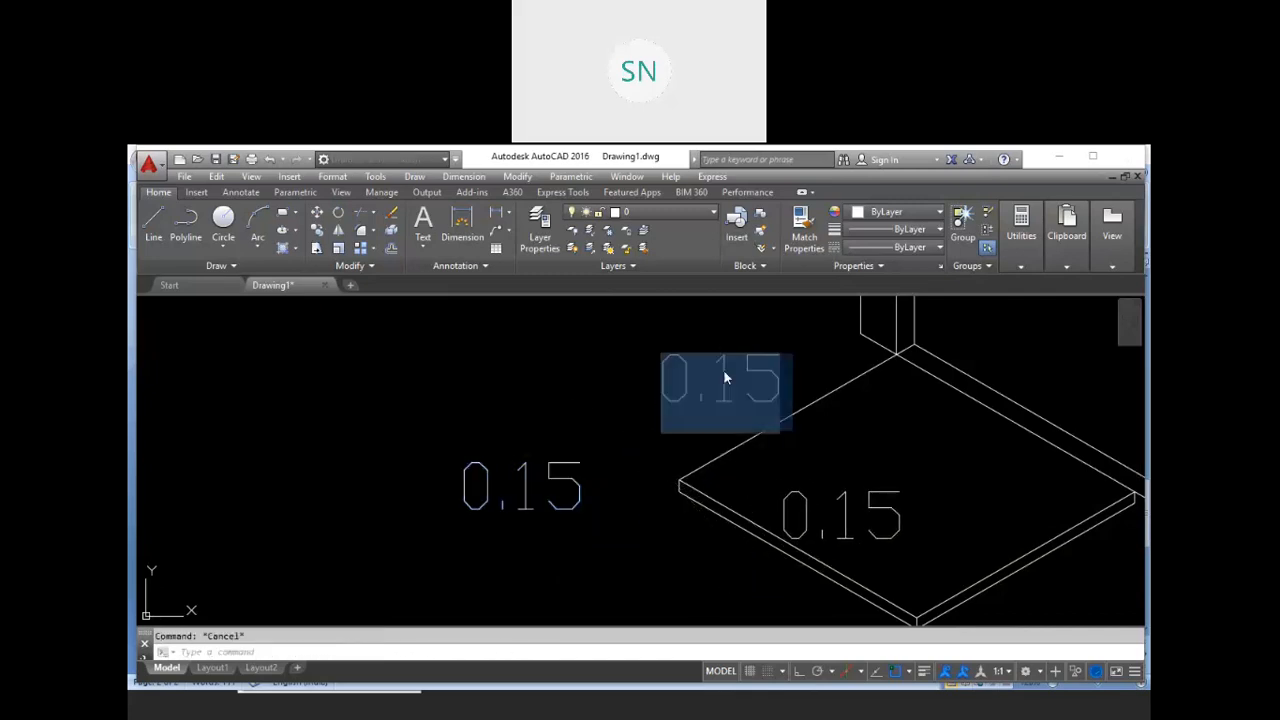
key("BackSpace")
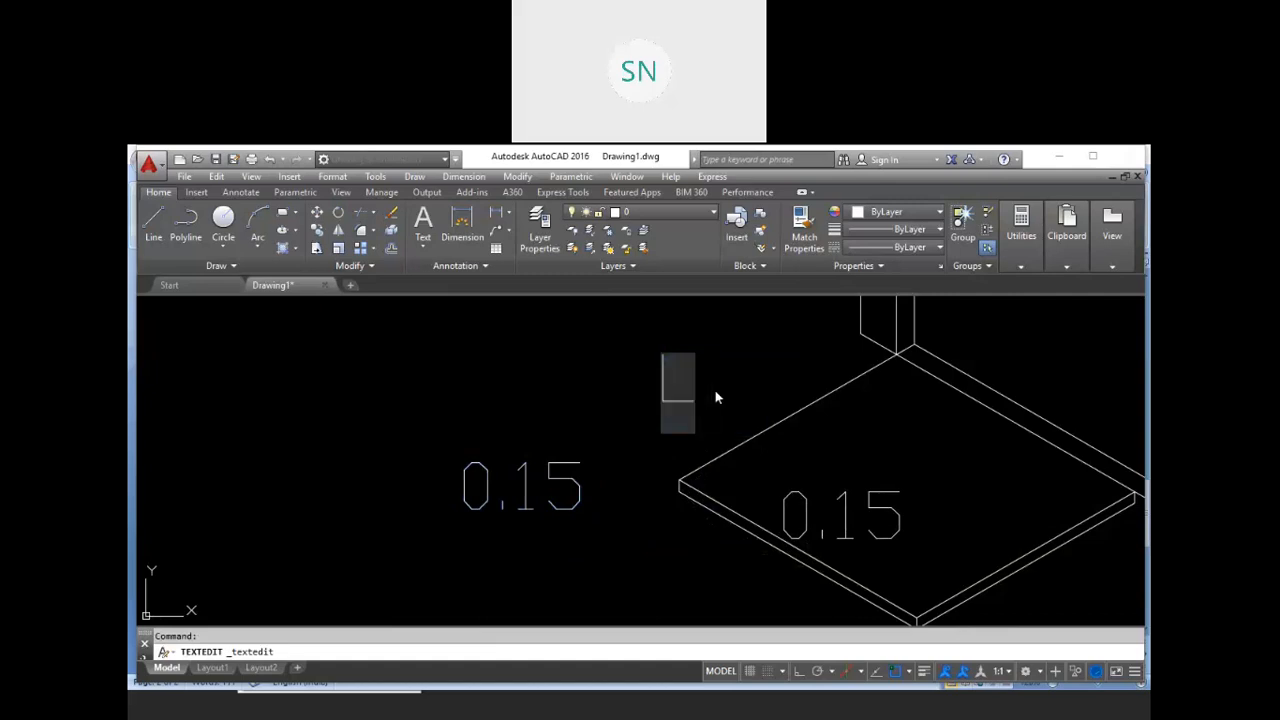
type("L=?")
left_click(678, 447)
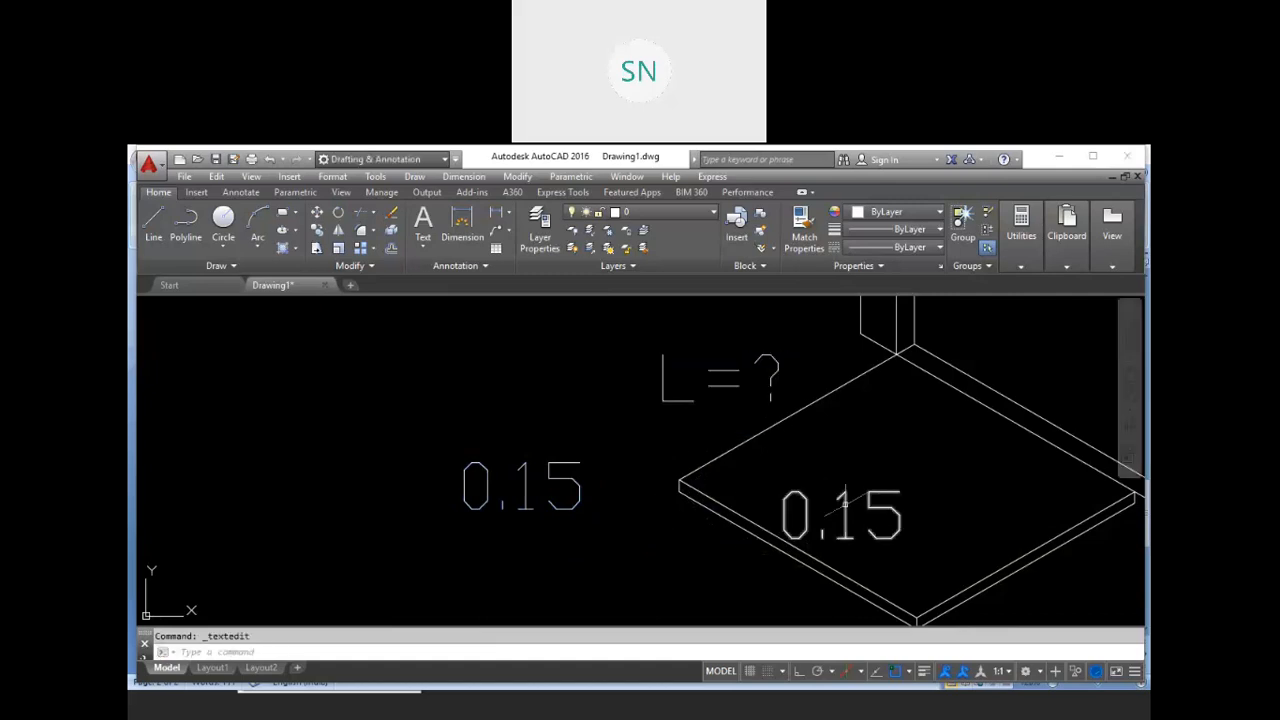
left_click(834, 536)
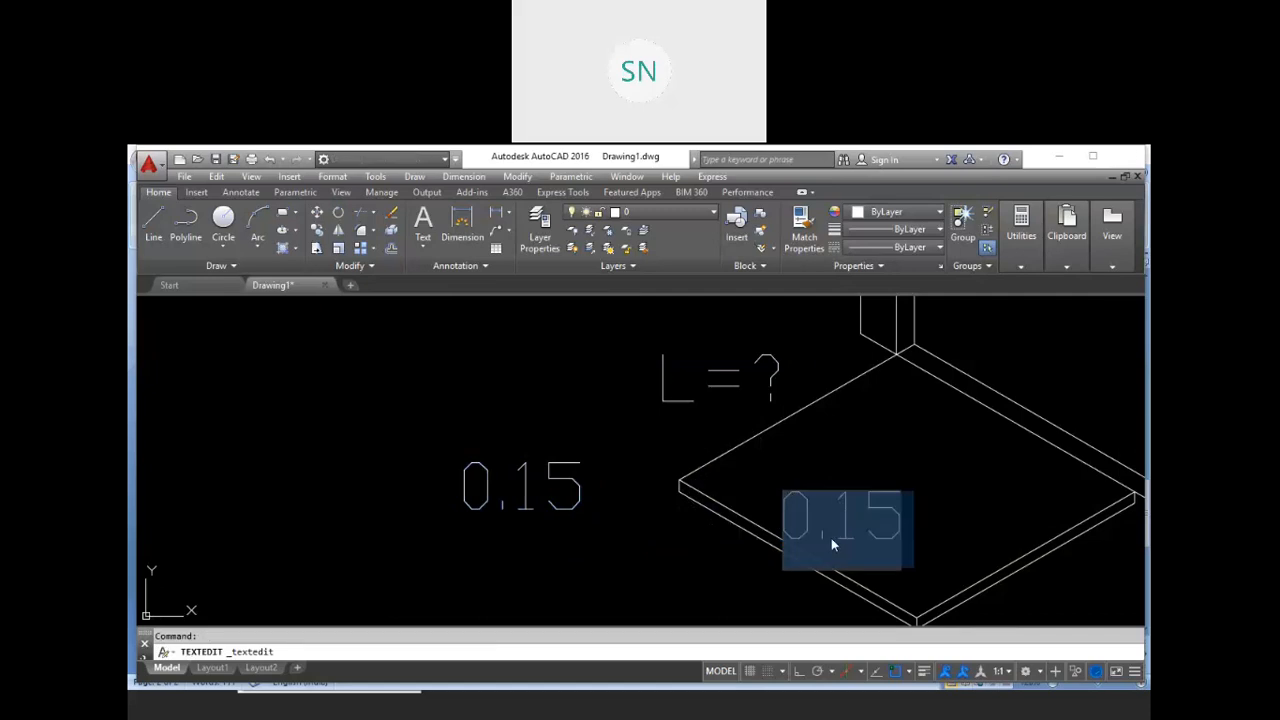
type("W=?")
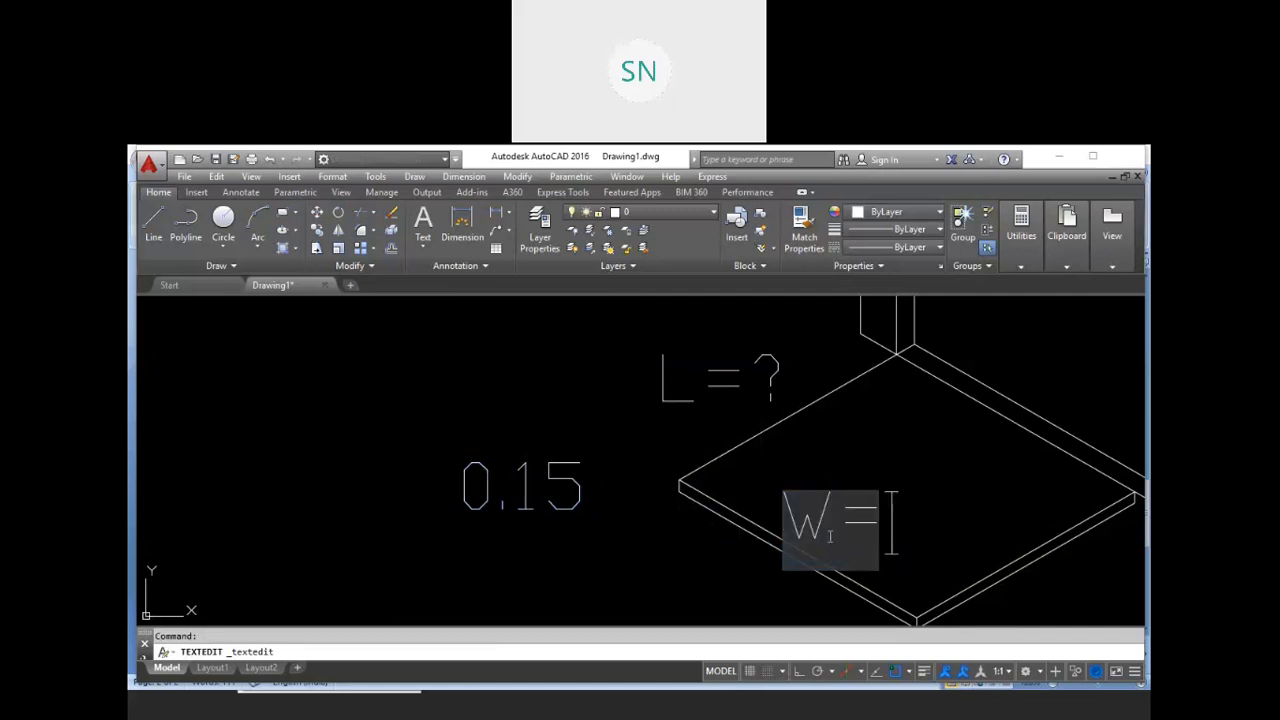
left_click(751, 573)
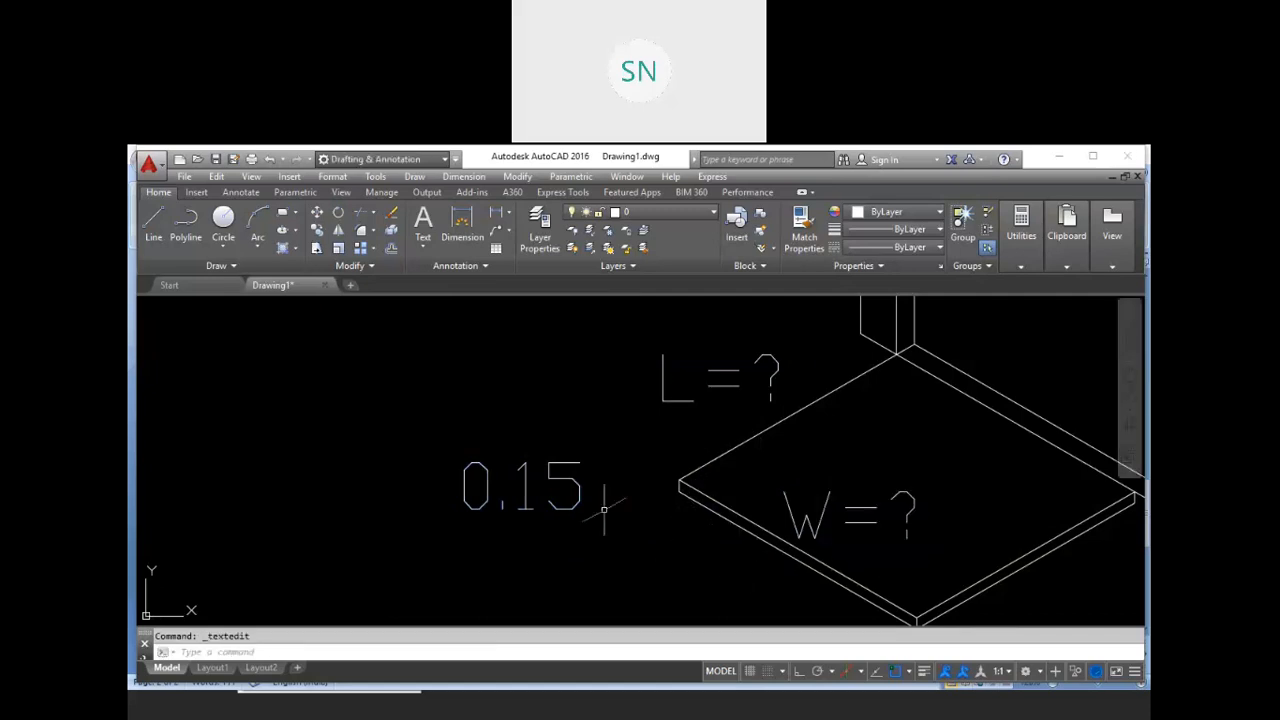
Change the 0.15 text beside the slab's left corner to t=0.15
left_click(526, 487)
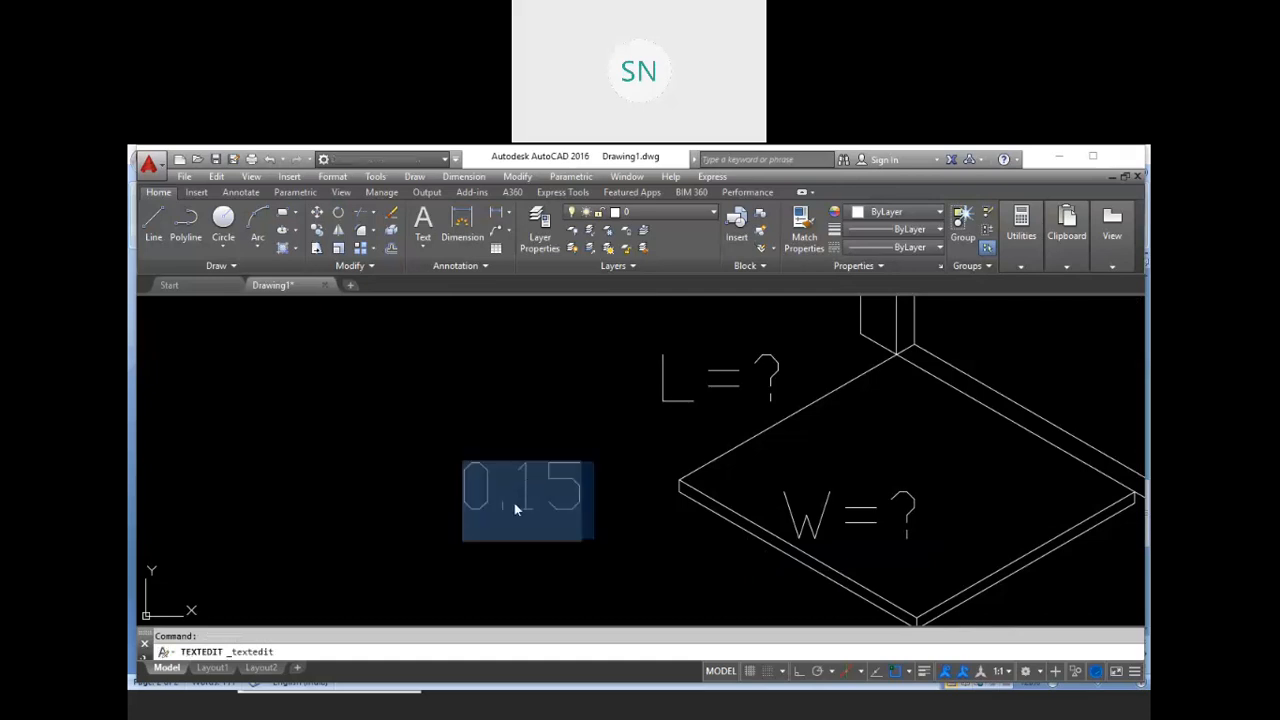
key("BackSpace")
type("t")
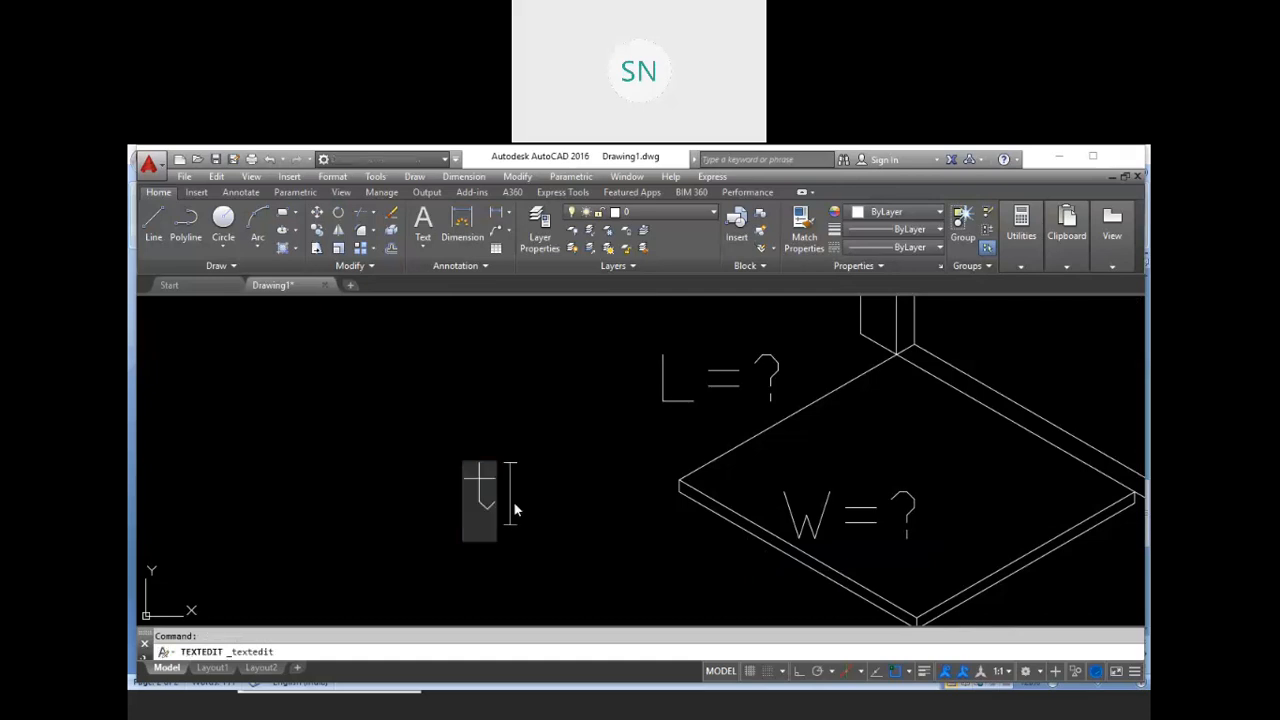
type("=")
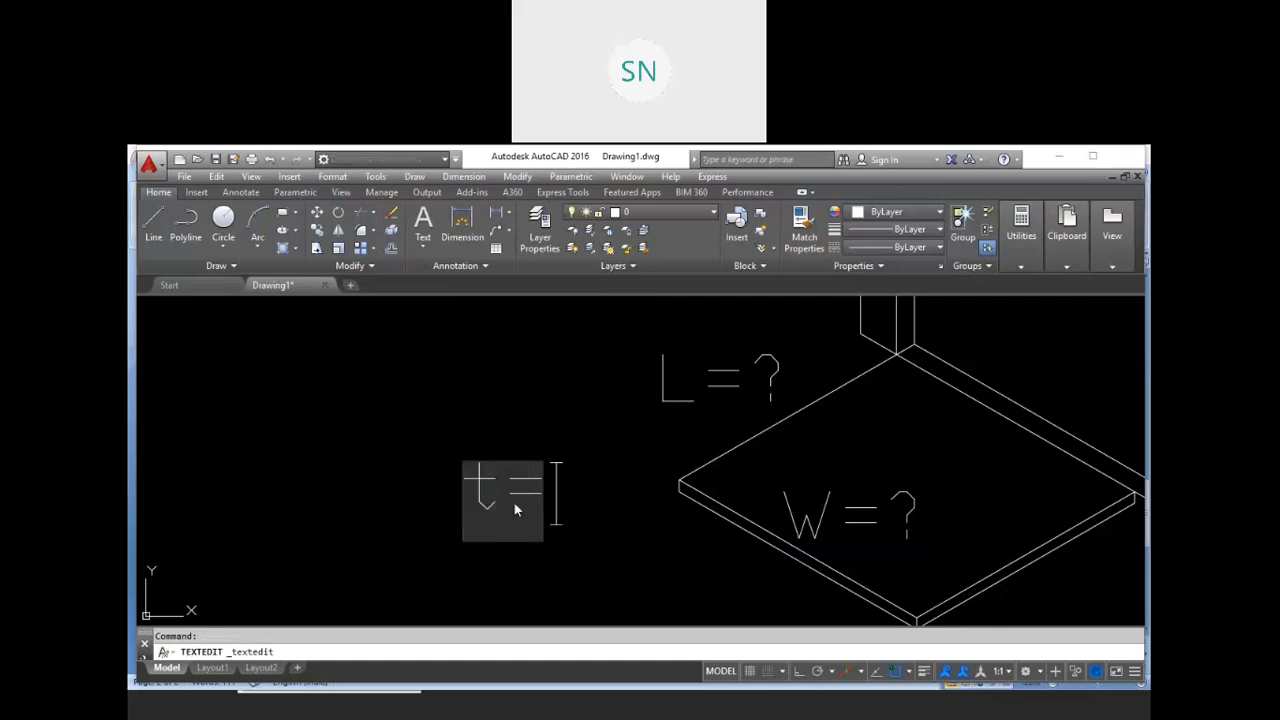
type("0.1")
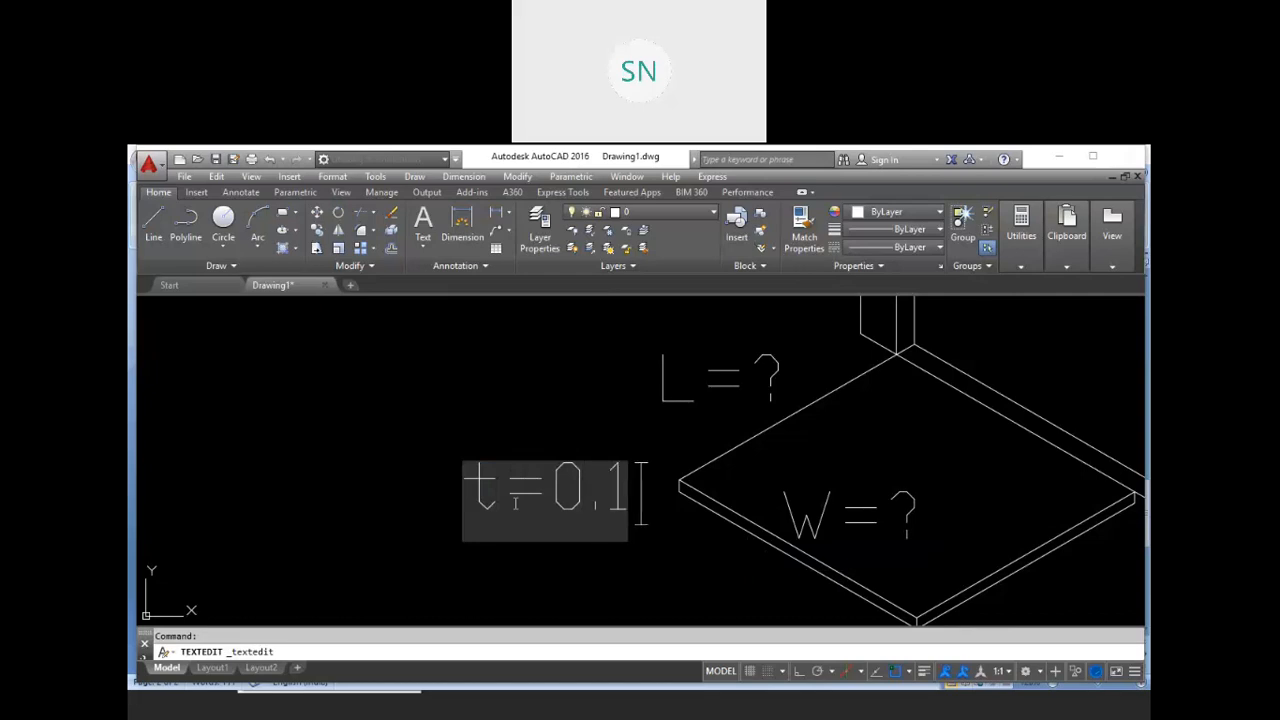
type("5")
left_click(569, 571)
Copy the boxed wall load formulas to the empty area below and left of the original, beside the slab sketch
scroll(690, 515, "down", 2)
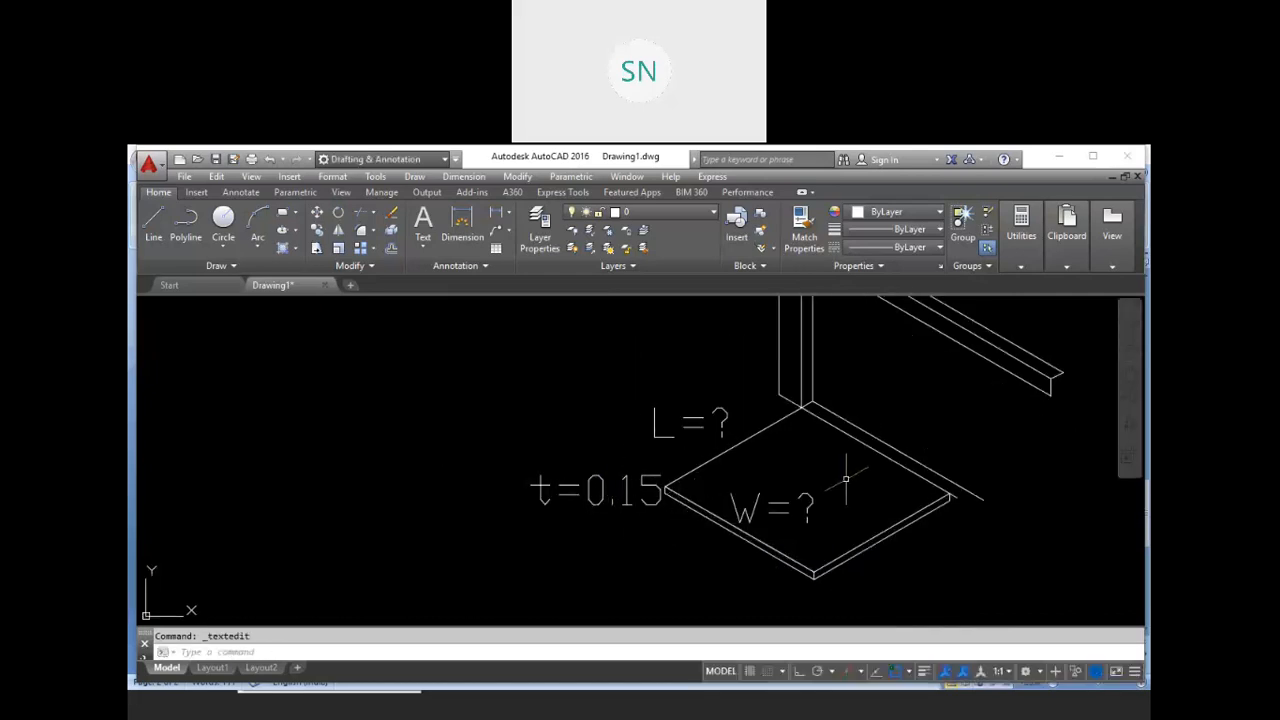
scroll(849, 470, "down", 4)
scroll(829, 503, "down", 2)
scroll(825, 495, "up", 2)
scroll(810, 488, "down", 3)
middle_click_drag(938, 450, 806, 487)
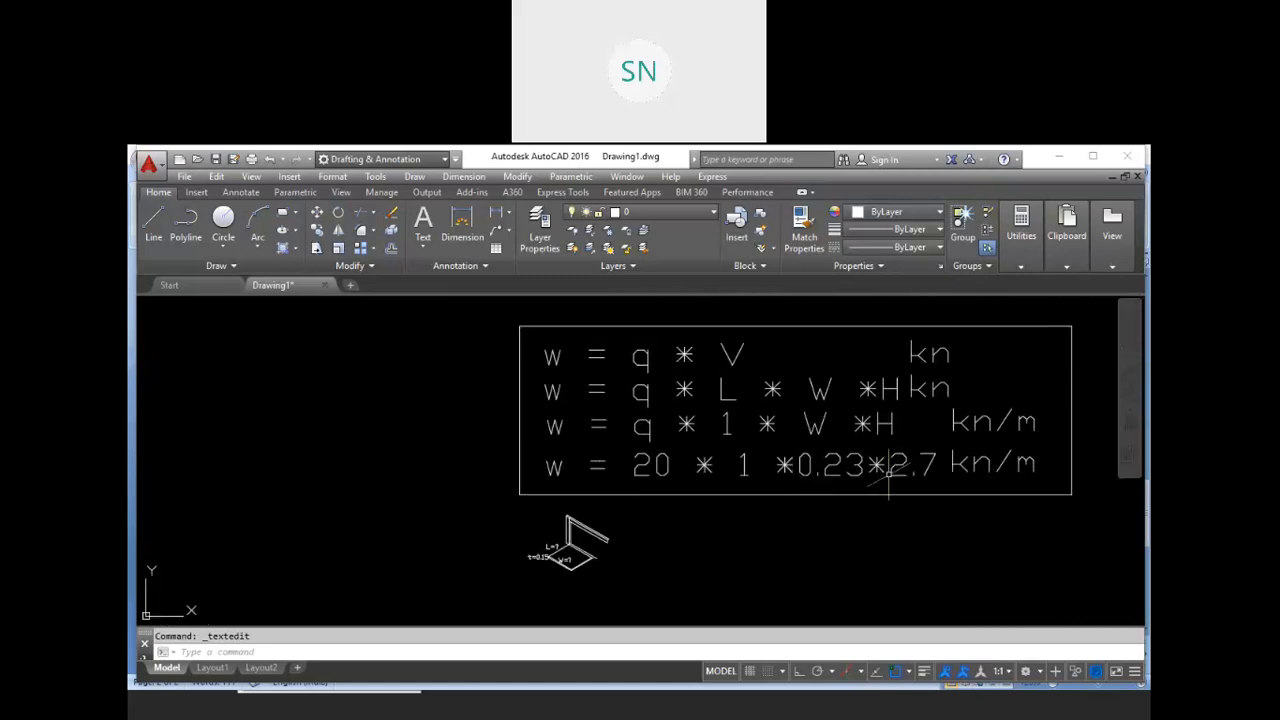
type("co")
key("Return")
scroll(937, 492, "down", 3)
left_click(994, 517)
left_click(837, 407)
key("Return")
left_click(883, 512)
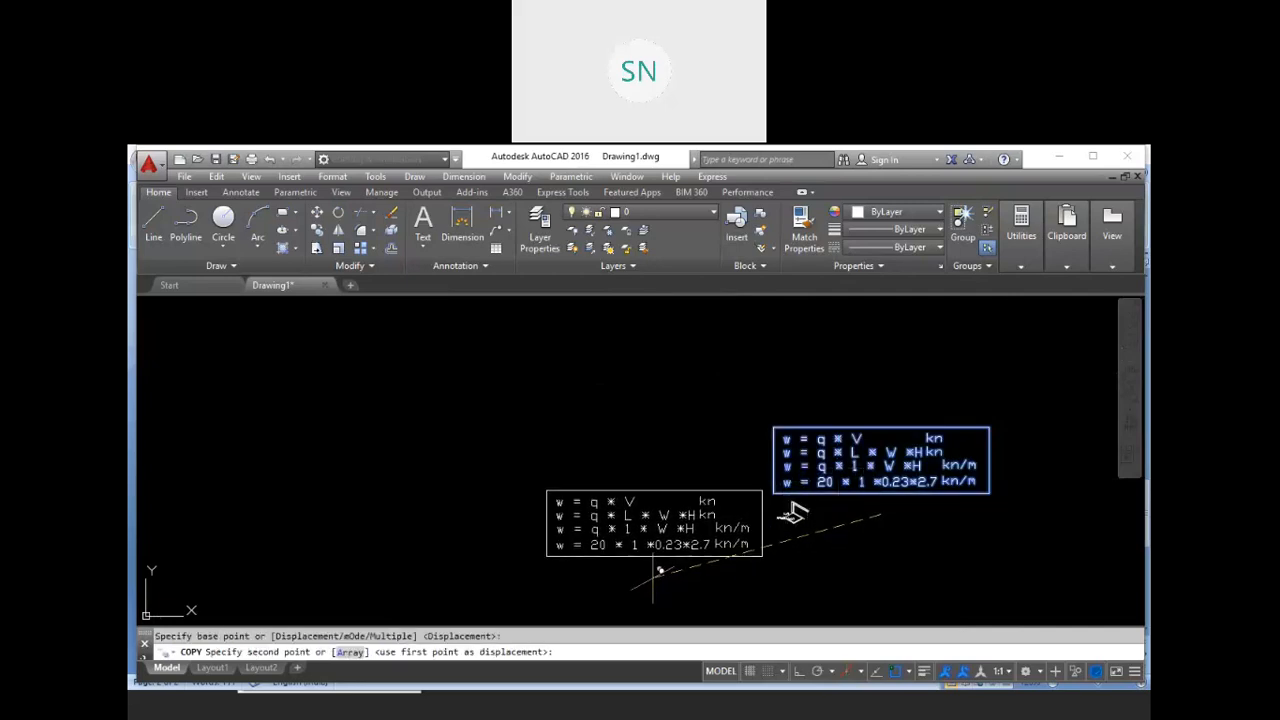
left_click(668, 584)
key("Escape")
Scale the copied formula box by a factor of 0.2, using a base point at the slab sketch
type("sc")
key("Return")
left_click(740, 600)
left_click(545, 463)
key("Return")
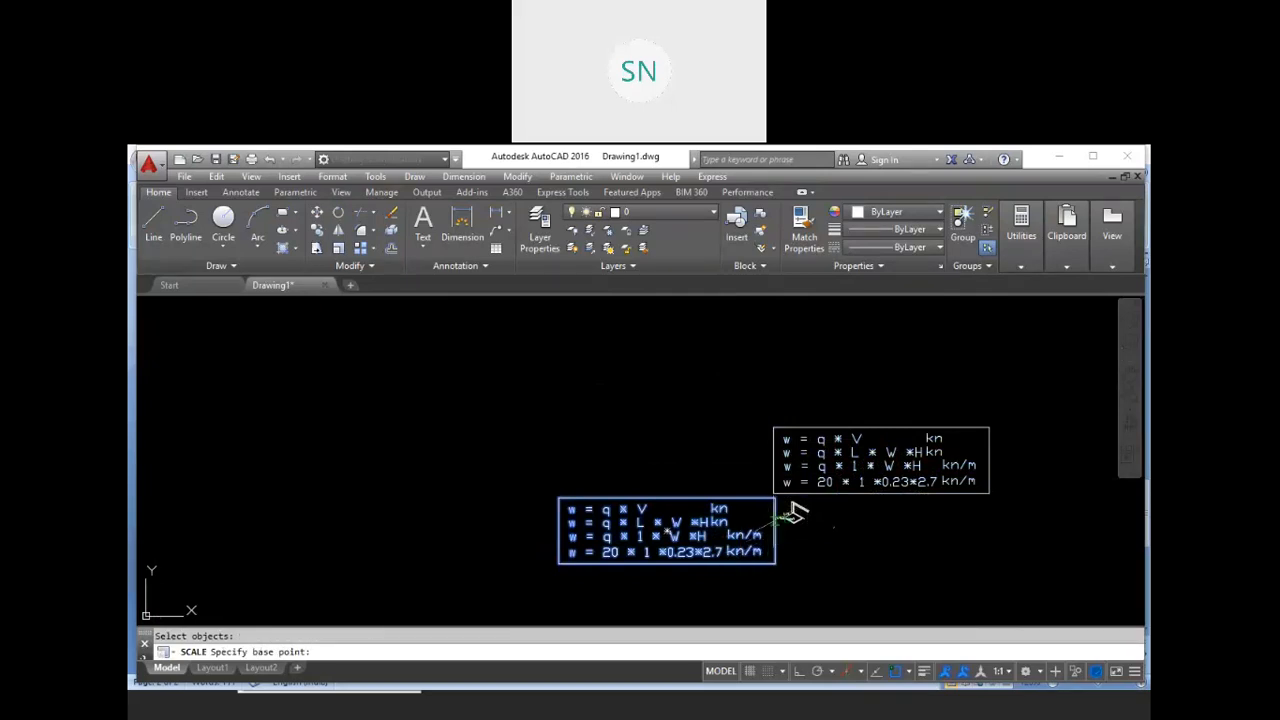
left_click(791, 513)
type("0.2")
key("Return")
scroll(795, 510, "up", 4)
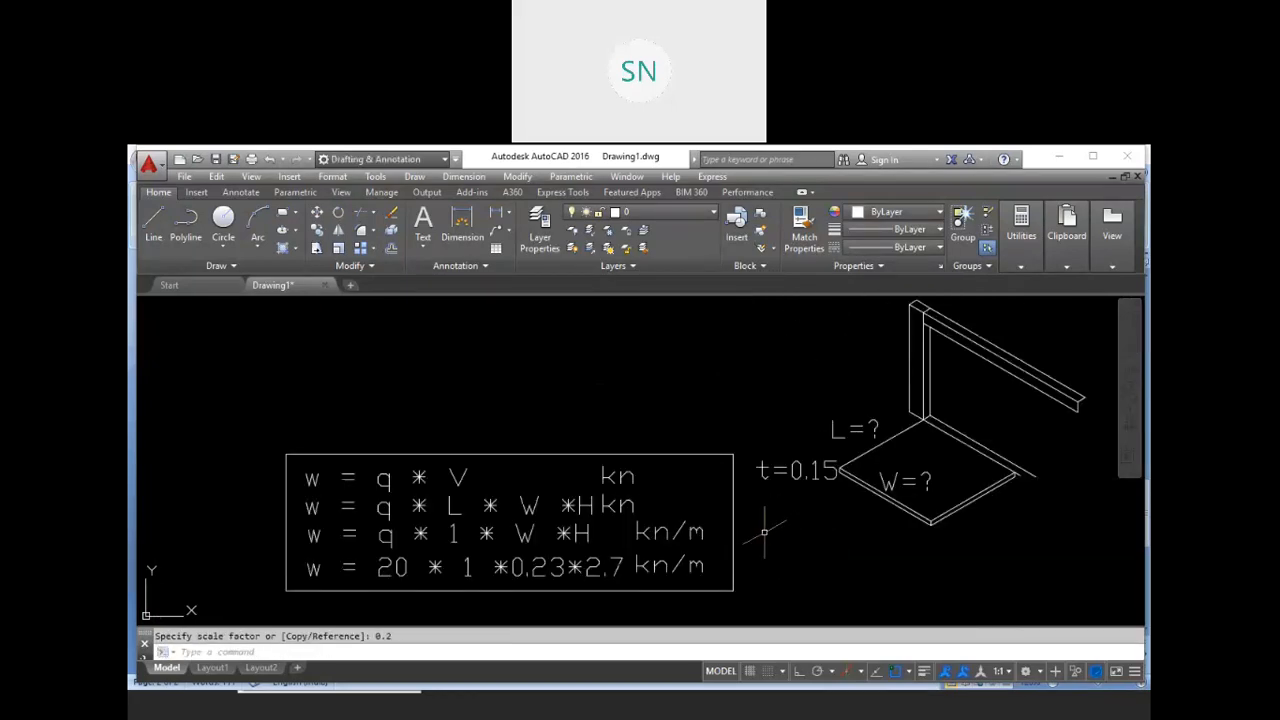
mouse_move(868, 504)
middle_mouse_down()
mouse_move(911, 508)
mouse_move(895, 502)
middle_mouse_up()
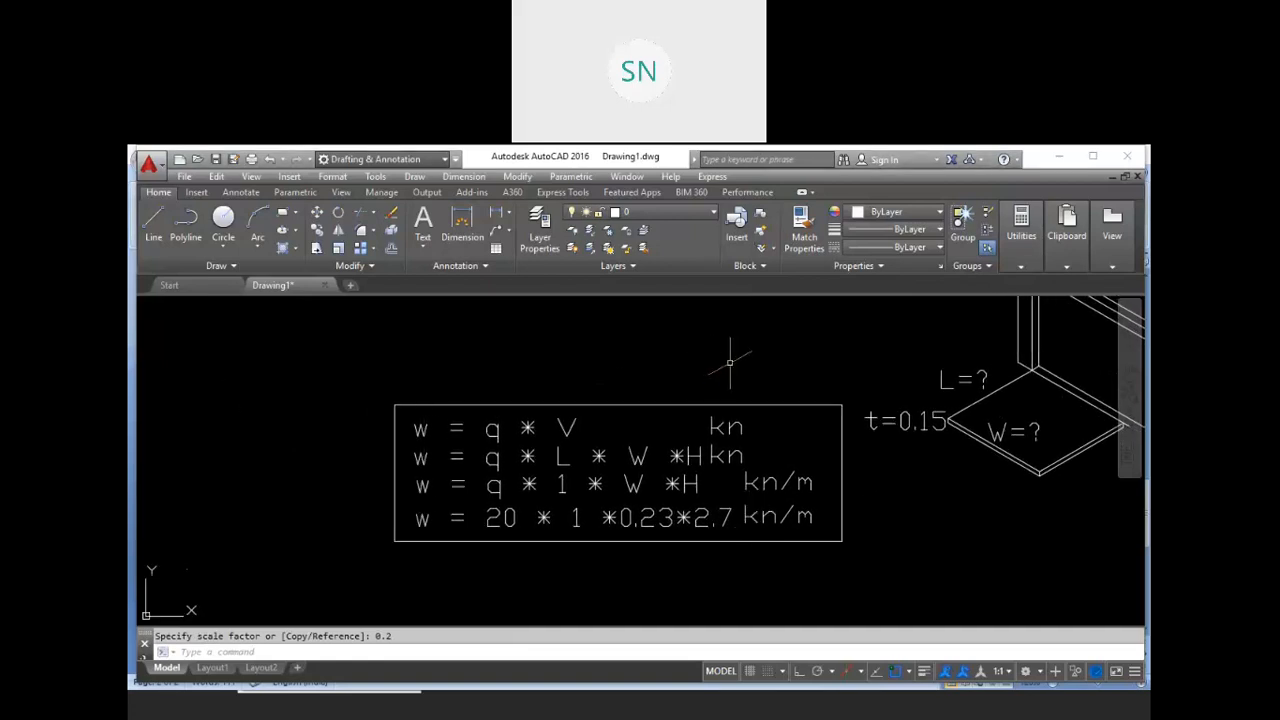
middle_click_drag(731, 357, 703, 357)
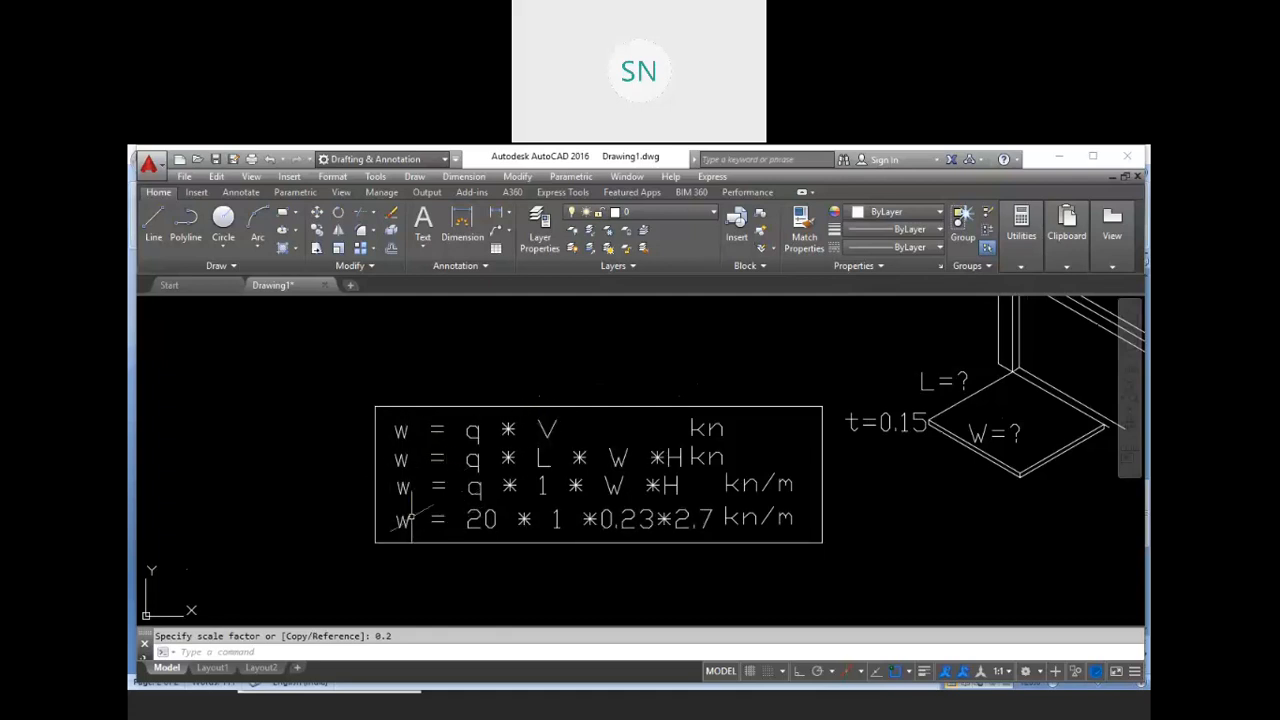
In the last formula of the small box, set the density to 25 and replace the 0.23 width with 1
double_click(478, 518)
left_click(496, 520)
key("BackSpace")
type("5")
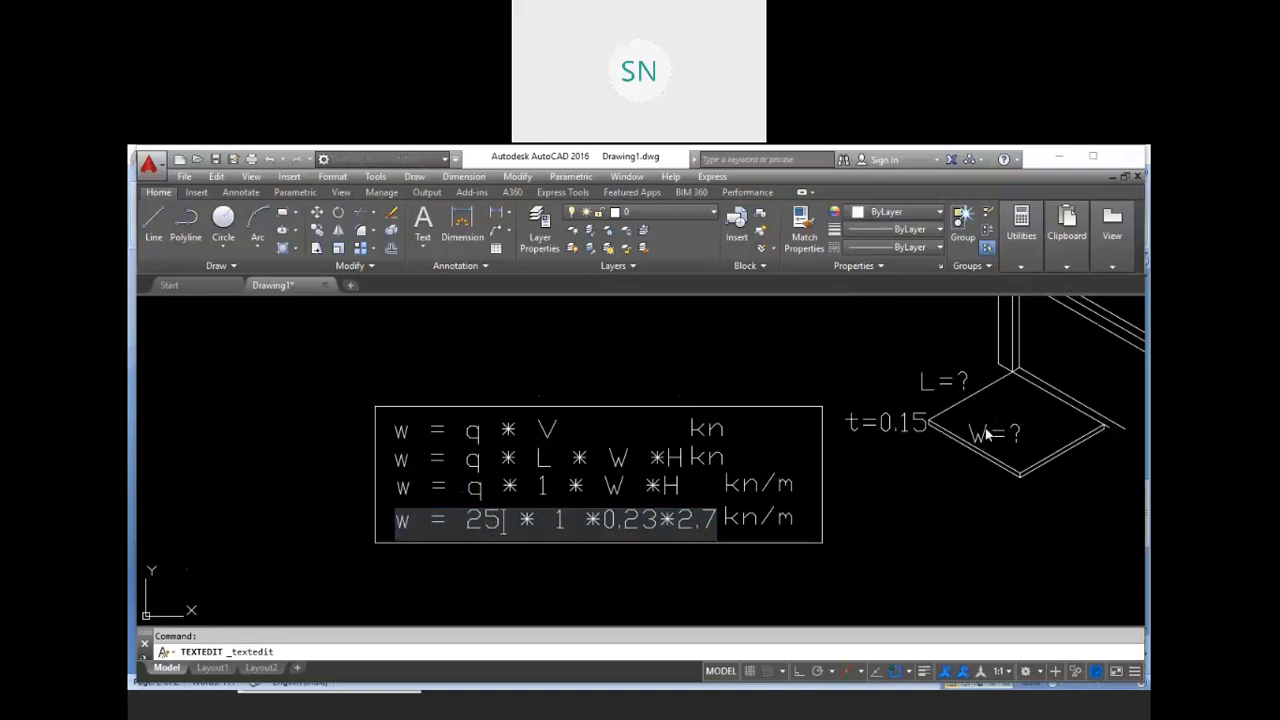
left_click_drag(603, 519, 647, 519)
type("1")
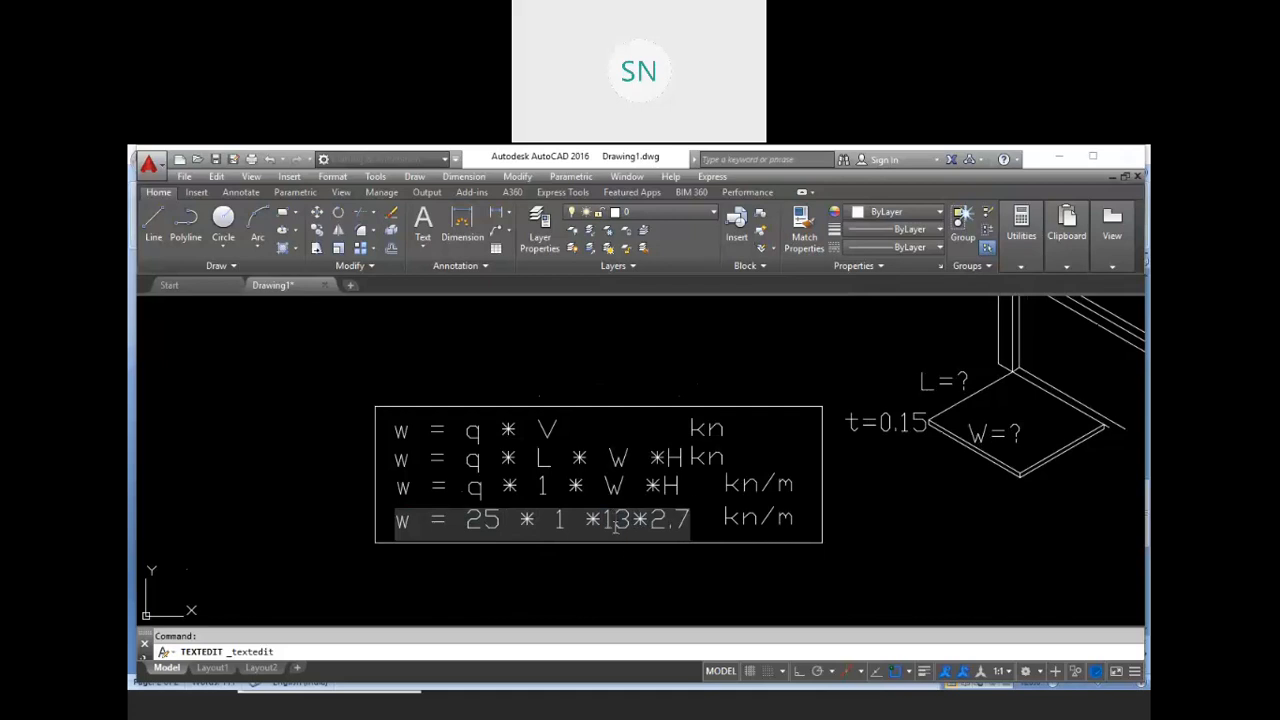
key("Delete")
left_click(603, 522)
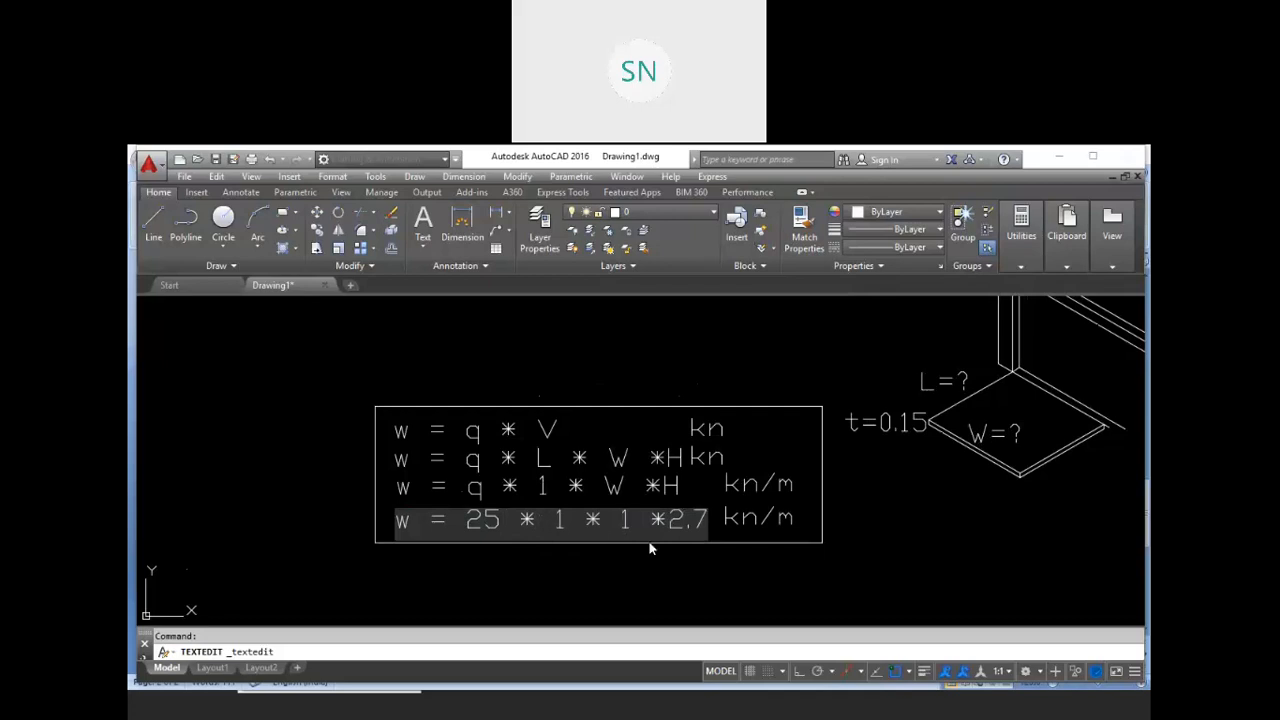
Change the unit of the last formula in the small box to kn/m2
left_click(804, 515)
left_click(801, 517)
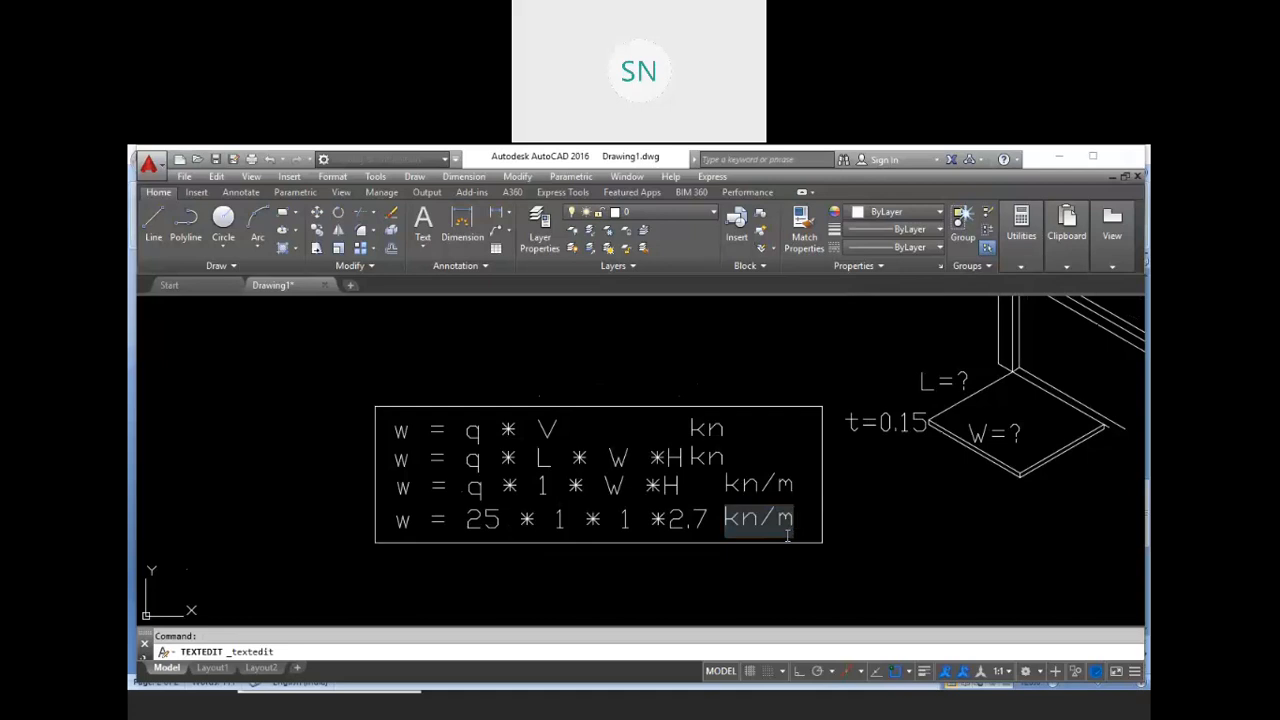
type("2")
left_click(757, 570)
Replace the height H with the thickness t in the third formula of the small box
middle_click_drag(954, 471, 911, 531)
scroll(957, 440, "up", 4)
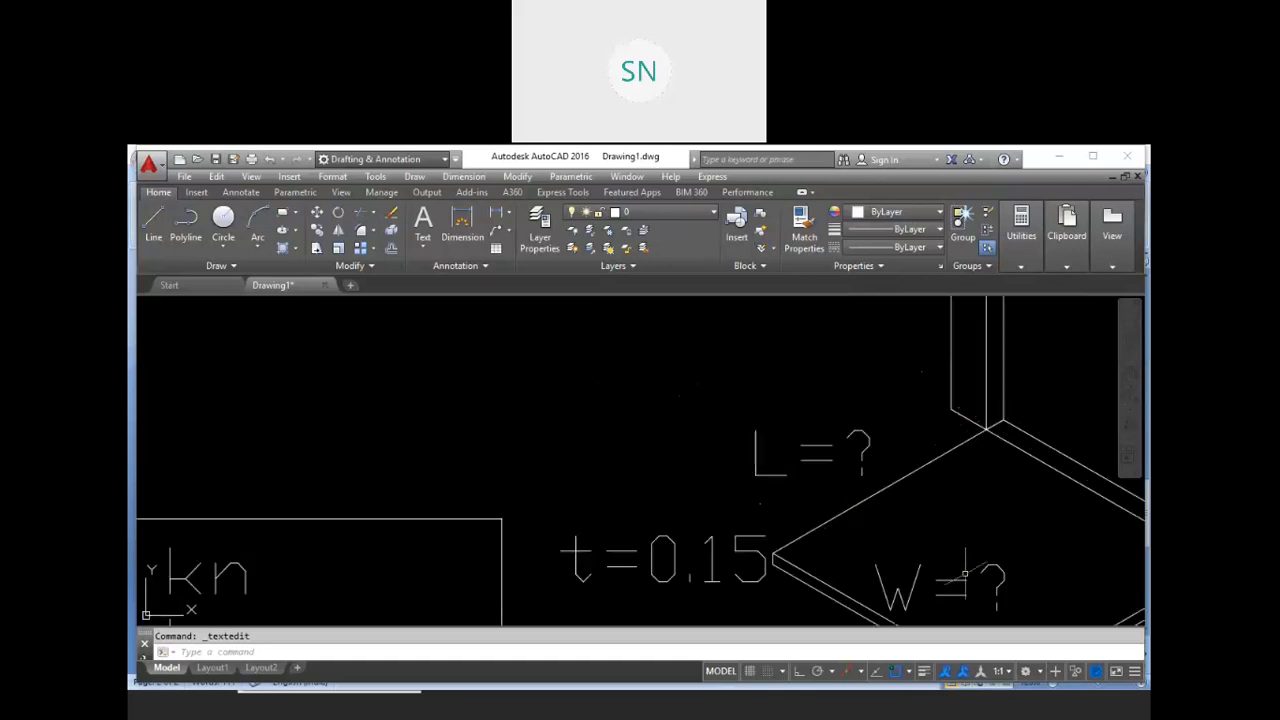
scroll(891, 517, "down", 4)
scroll(760, 515, "up", 3)
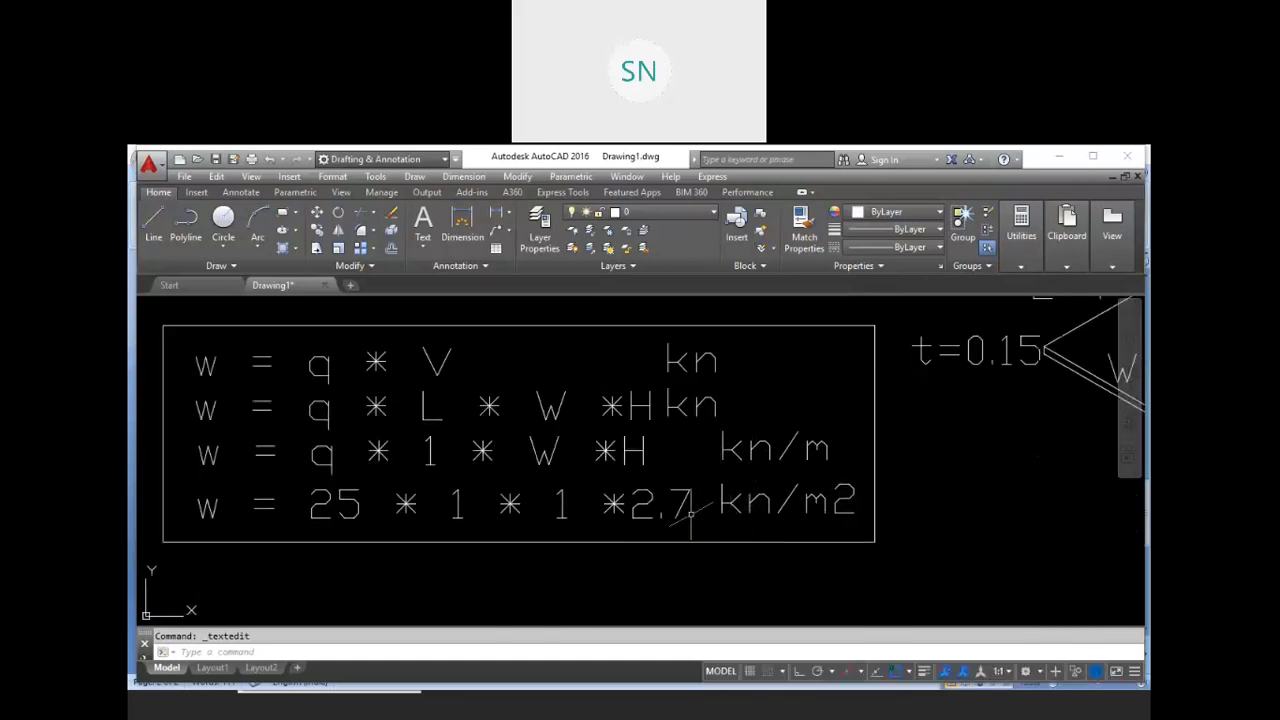
scroll(690, 510, "down", 3)
scroll(714, 534, "up", 3)
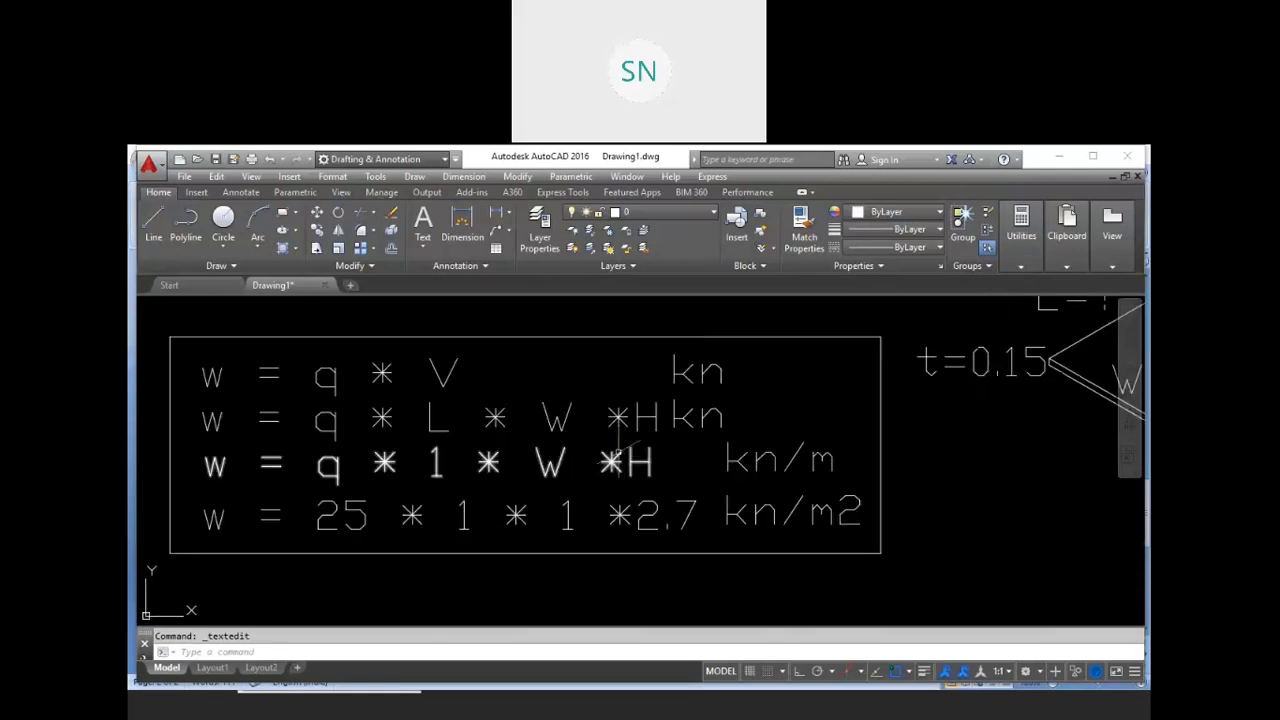
double_click(636, 459)
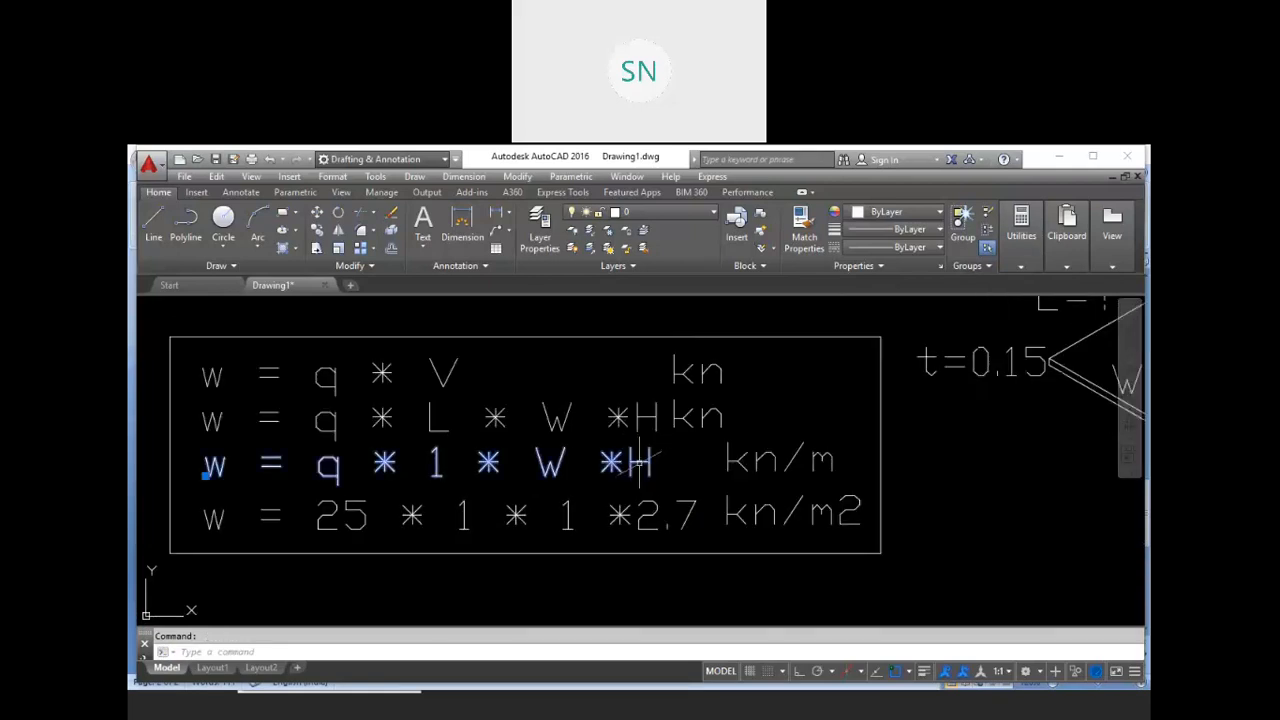
left_click_drag(632, 466, 659, 466)
type("t")
key("Return")
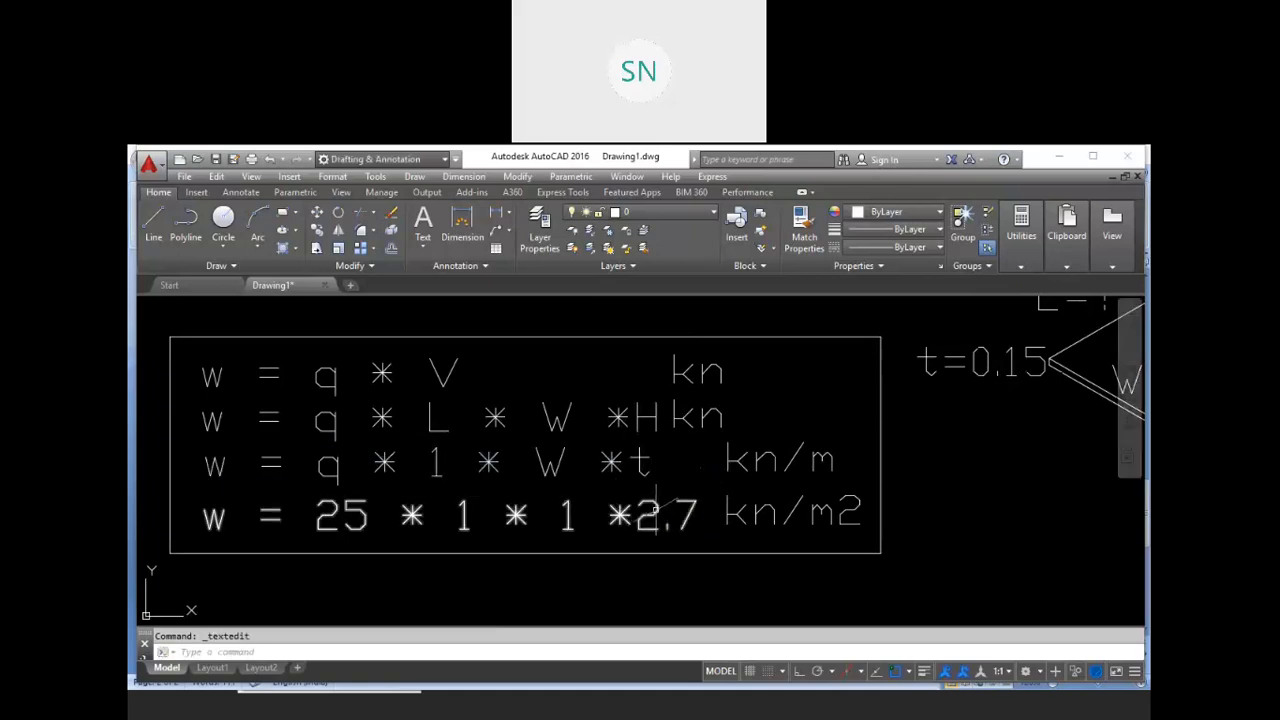
Replace the 2.7 factor in the last slab formula with 0.15
left_click(657, 517)
left_click_drag(649, 519, 703, 519)
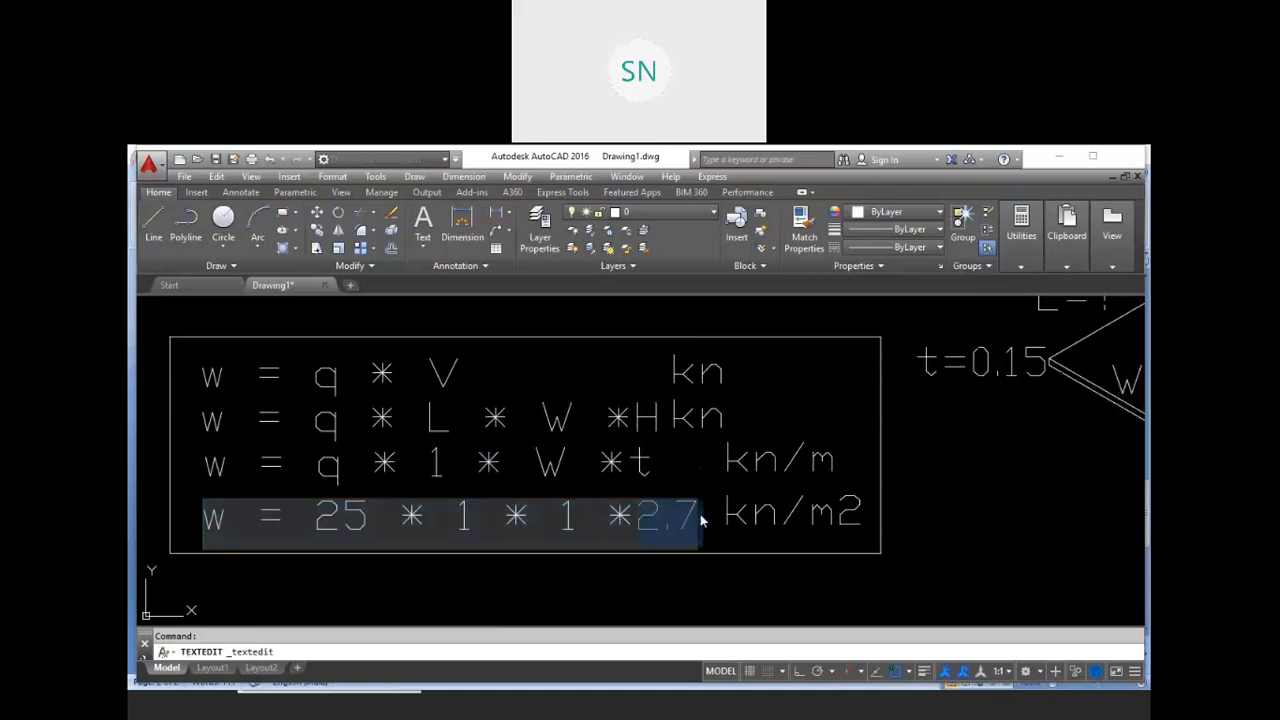
key("BackSpace")
type(".15")
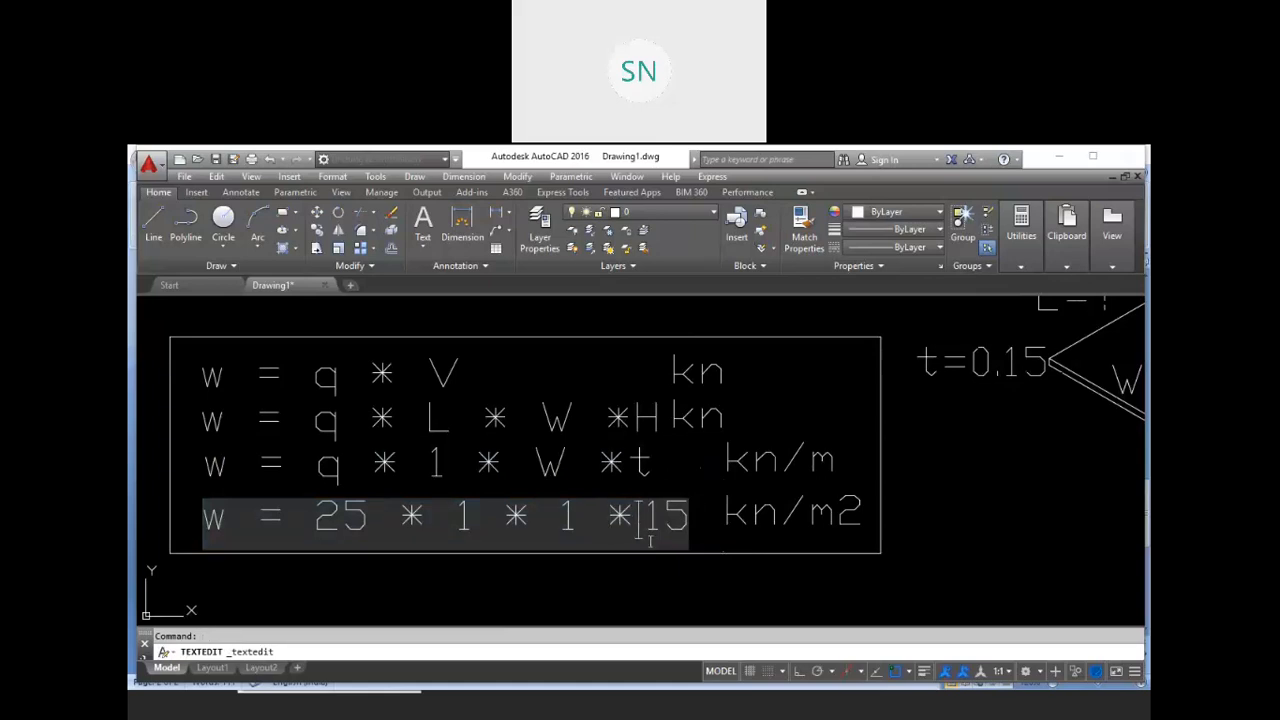
type("0")
left_click(661, 560)
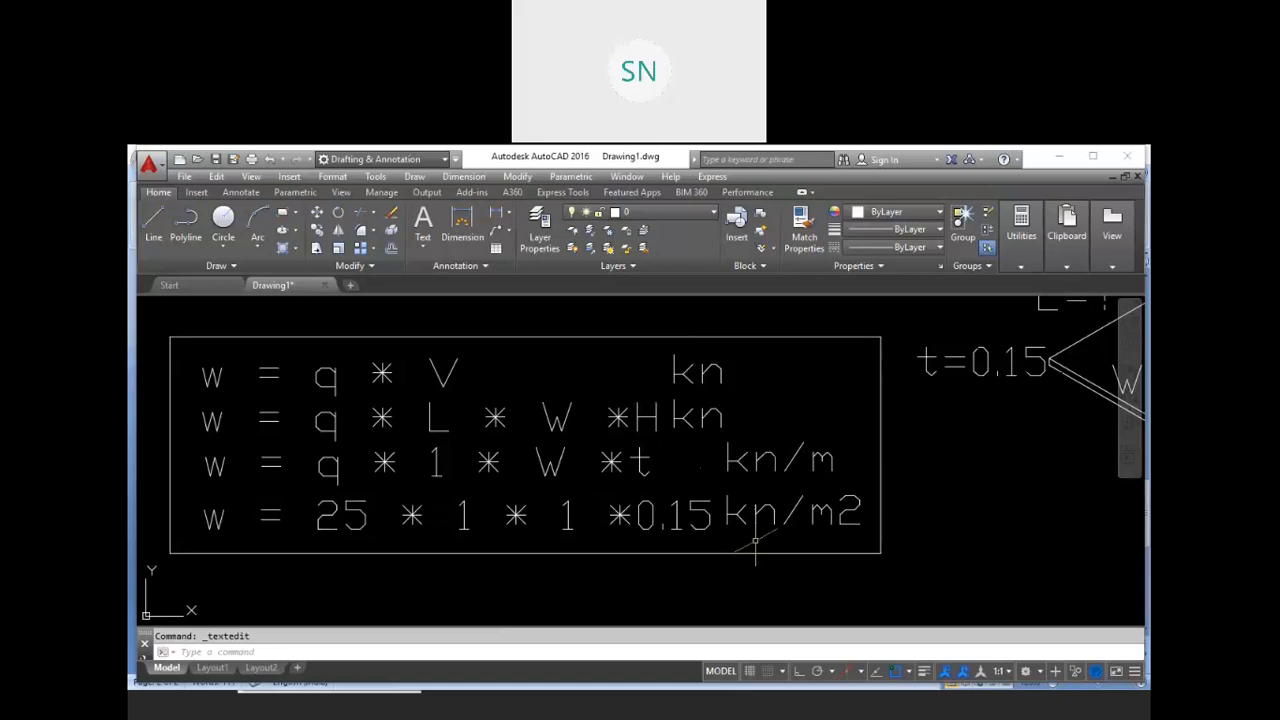
Copy the w = 25 * 1 * 1 *0.15 formula to just below the box
scroll(756, 542, "down", 4)
scroll(688, 565, "up", 2)
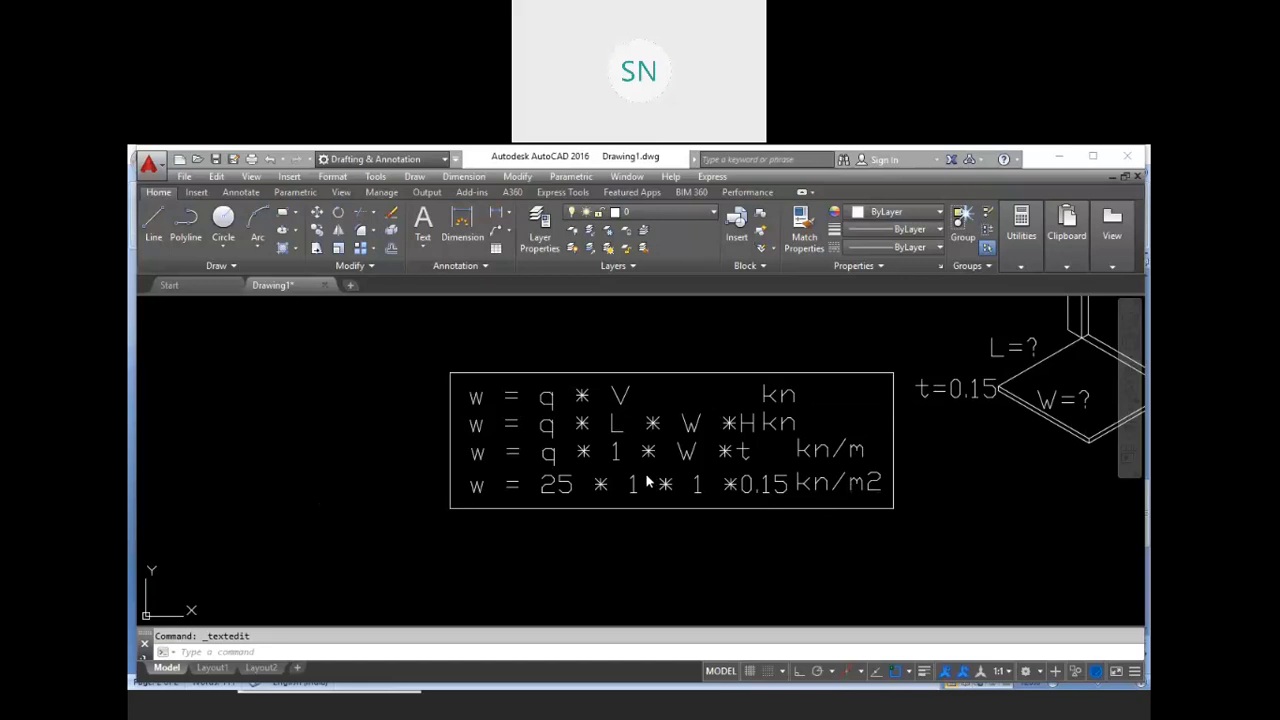
type("CO")
key("Return")
left_click(681, 534)
key("Return")
left_click(633, 525)
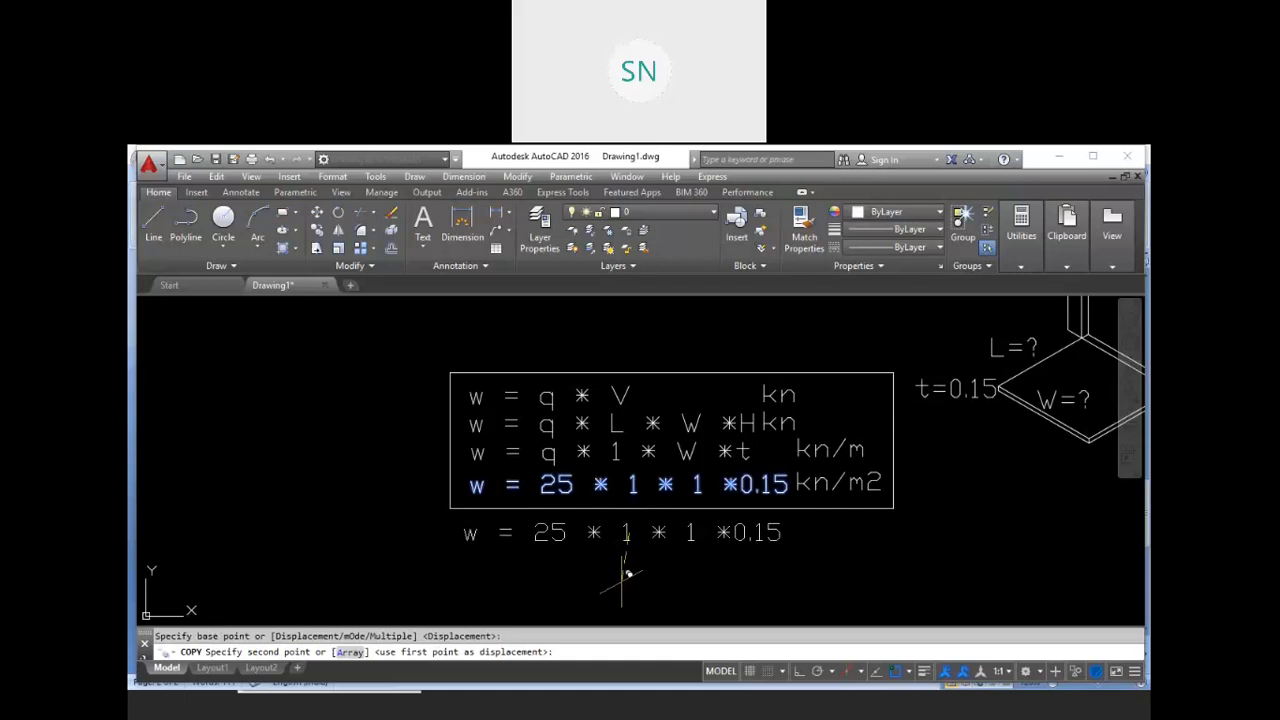
left_click(625, 580)
key("Escape")
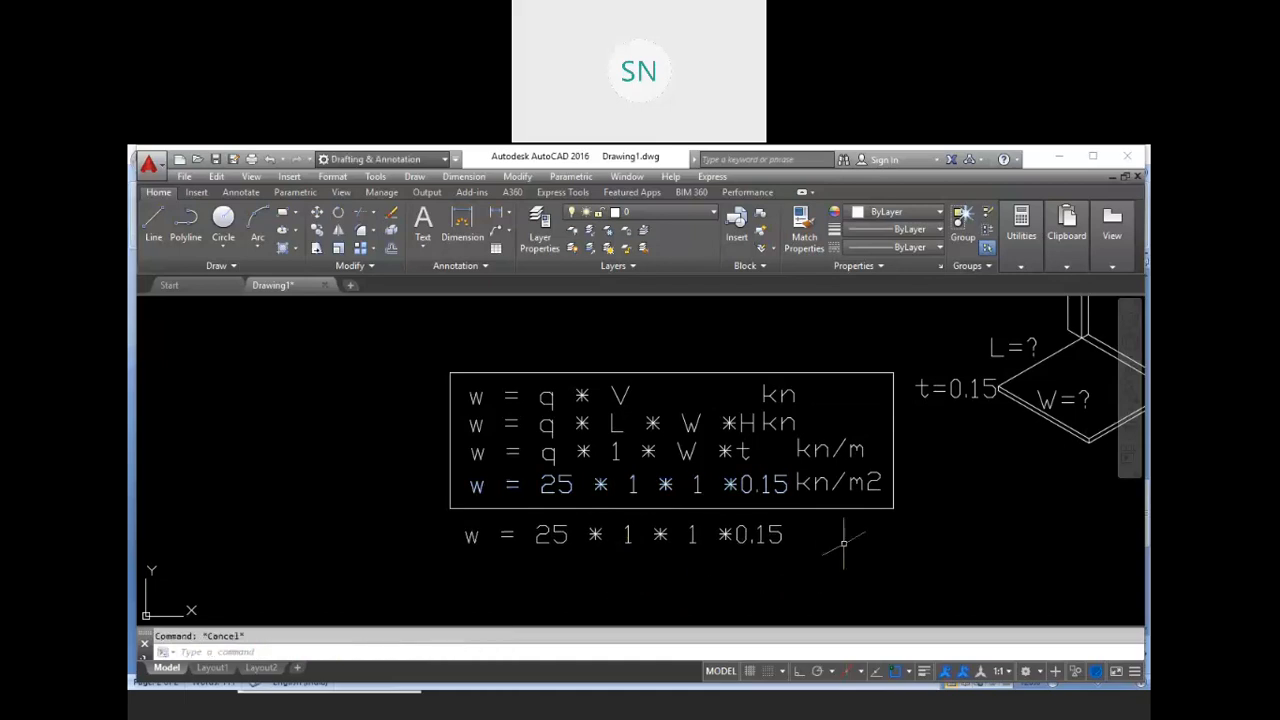
Copy the kn/m2 unit text down beside the formula below the box
type("co")
key("Return")
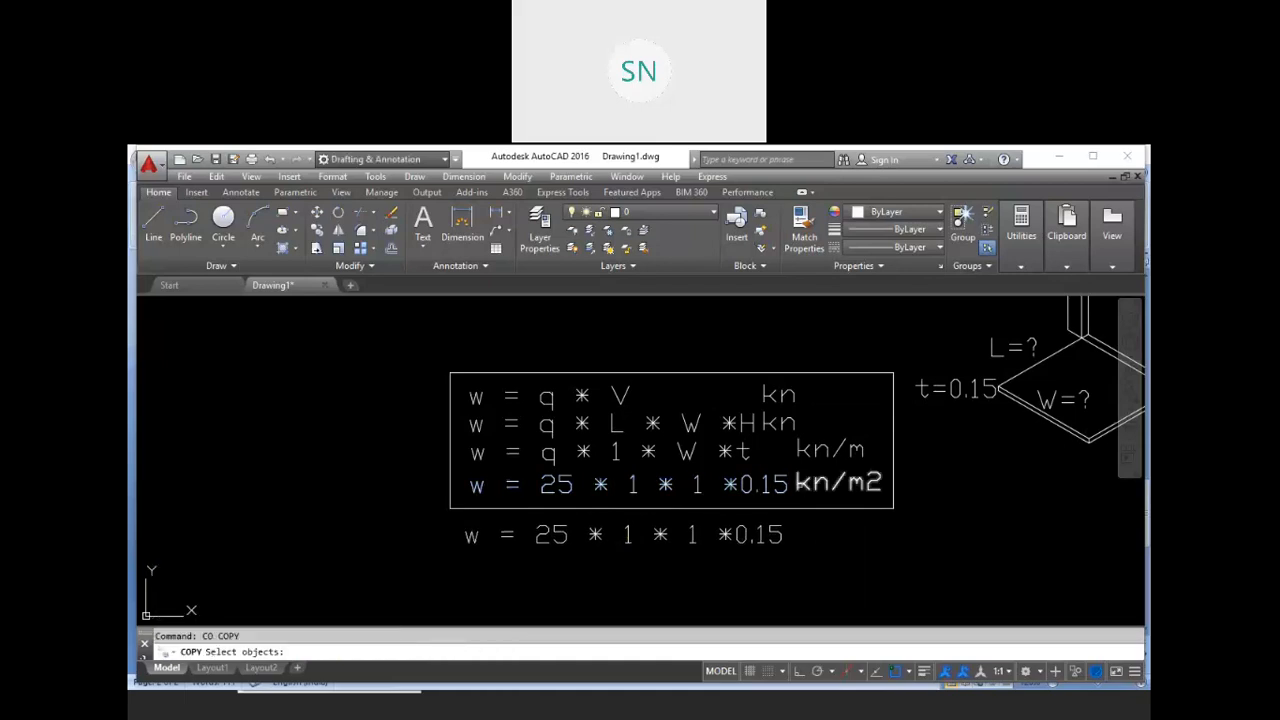
left_click(838, 483)
key("Return")
left_click(838, 549)
left_click(836, 599)
key("Escape")
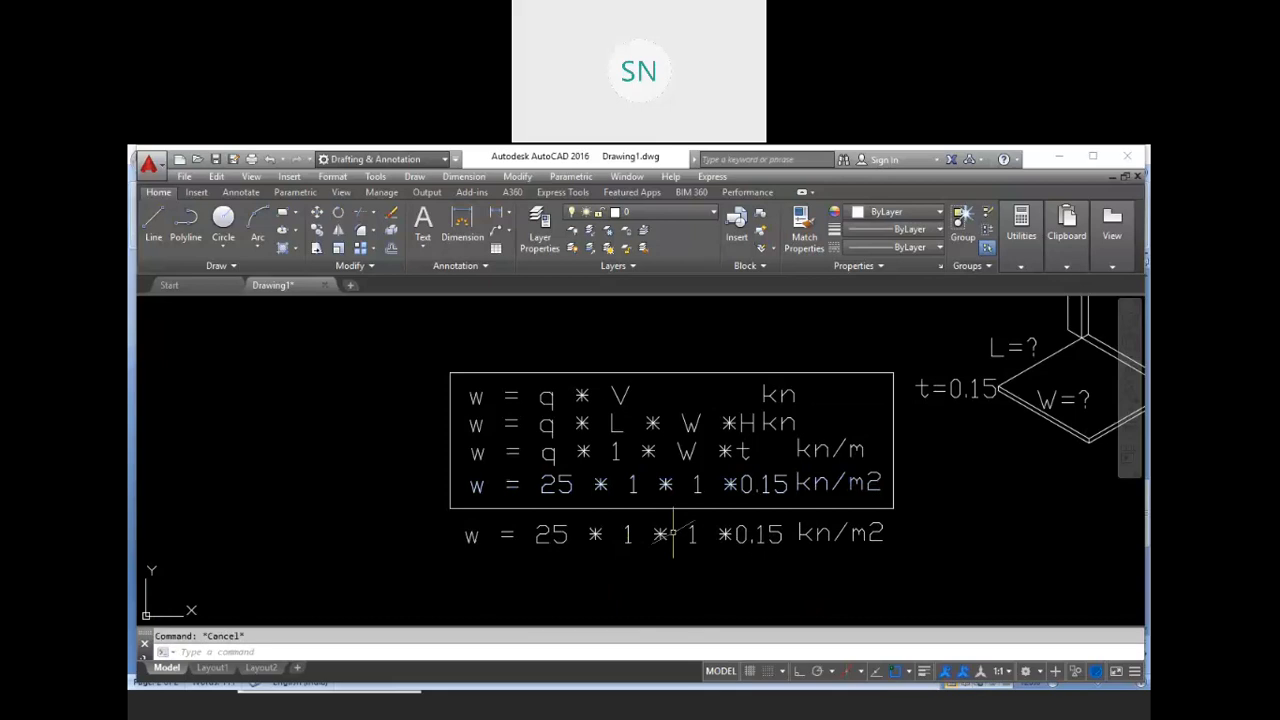
Change the formula below the box to the slab load result w = 3.75
double_click(591, 540)
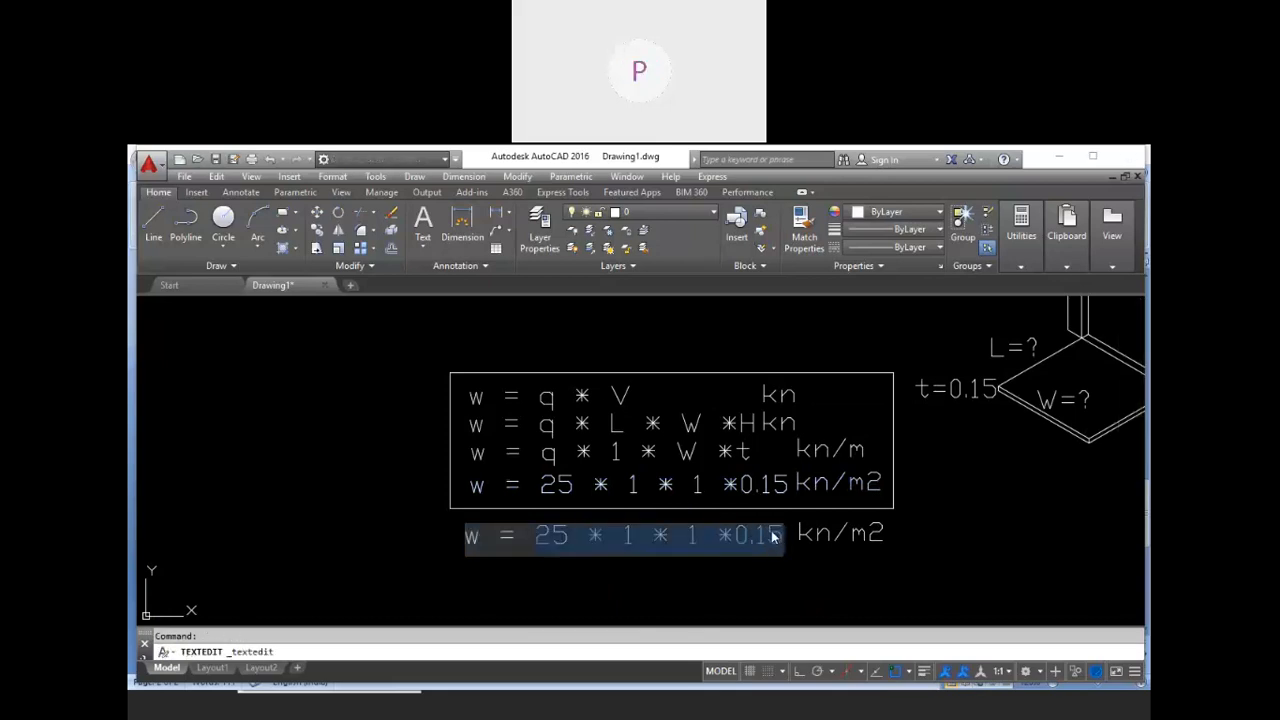
type("3.75")
left_click(667, 566)
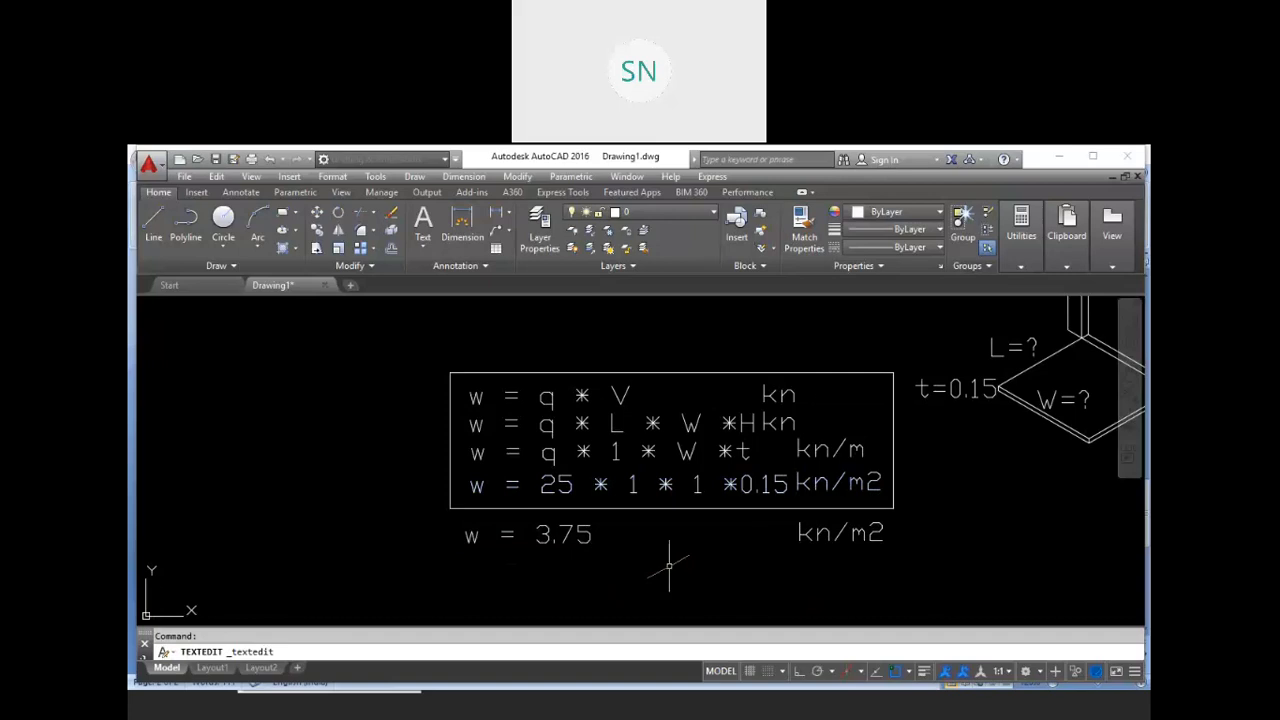
key("Escape")
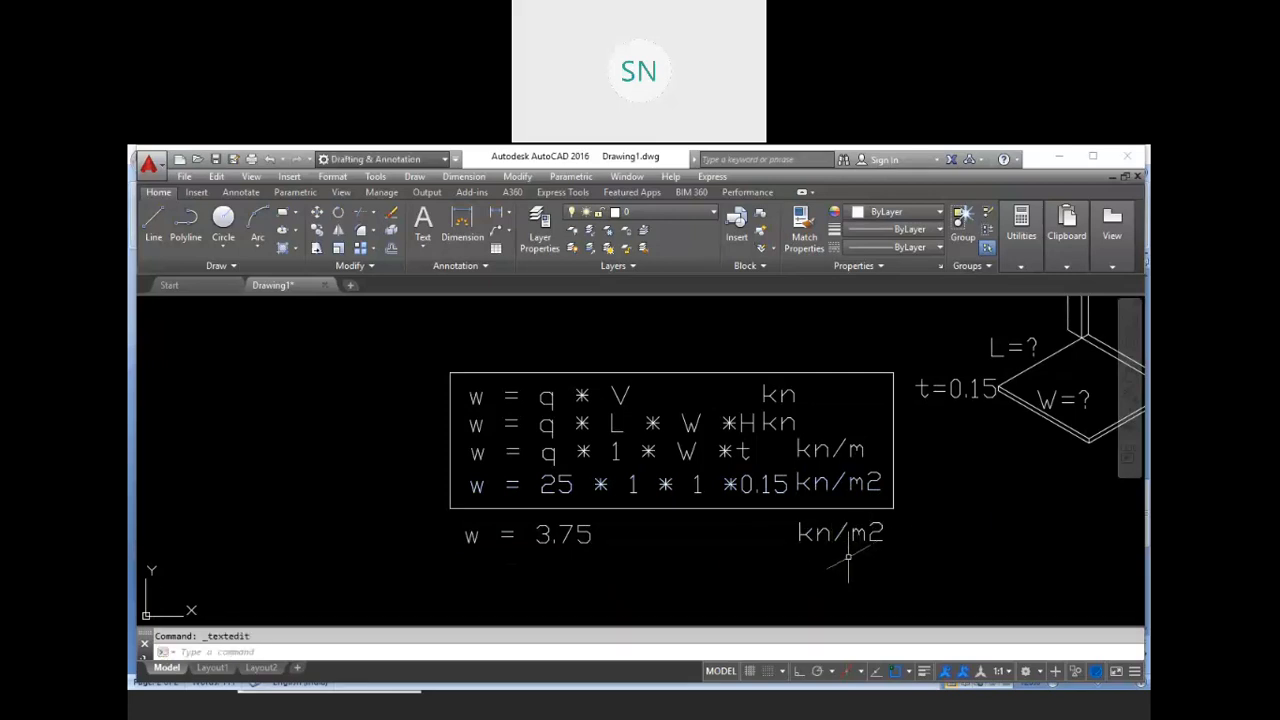
Compare the large wall load formula box with the slab load formulas and the result below them
scroll(823, 551, "down", 3)
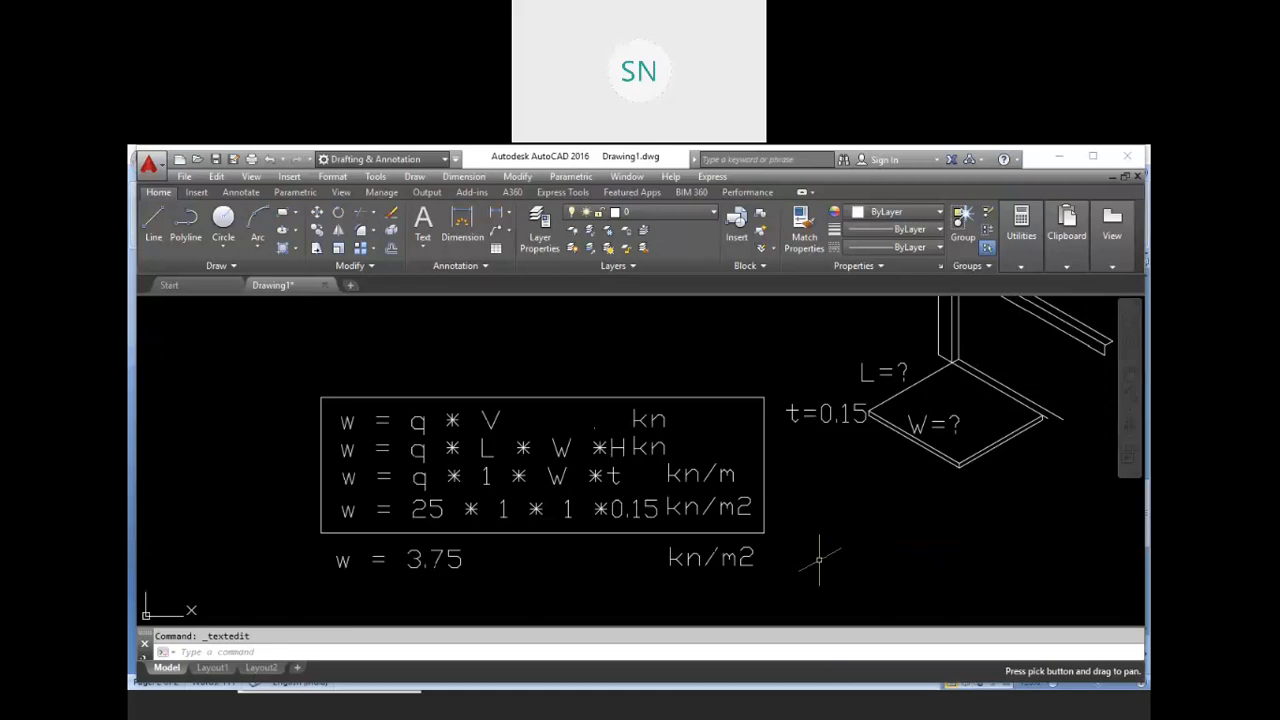
middle_click_drag(949, 496, 717, 537)
scroll(717, 537, "down", 2)
middle_click_drag(910, 540, 883, 542)
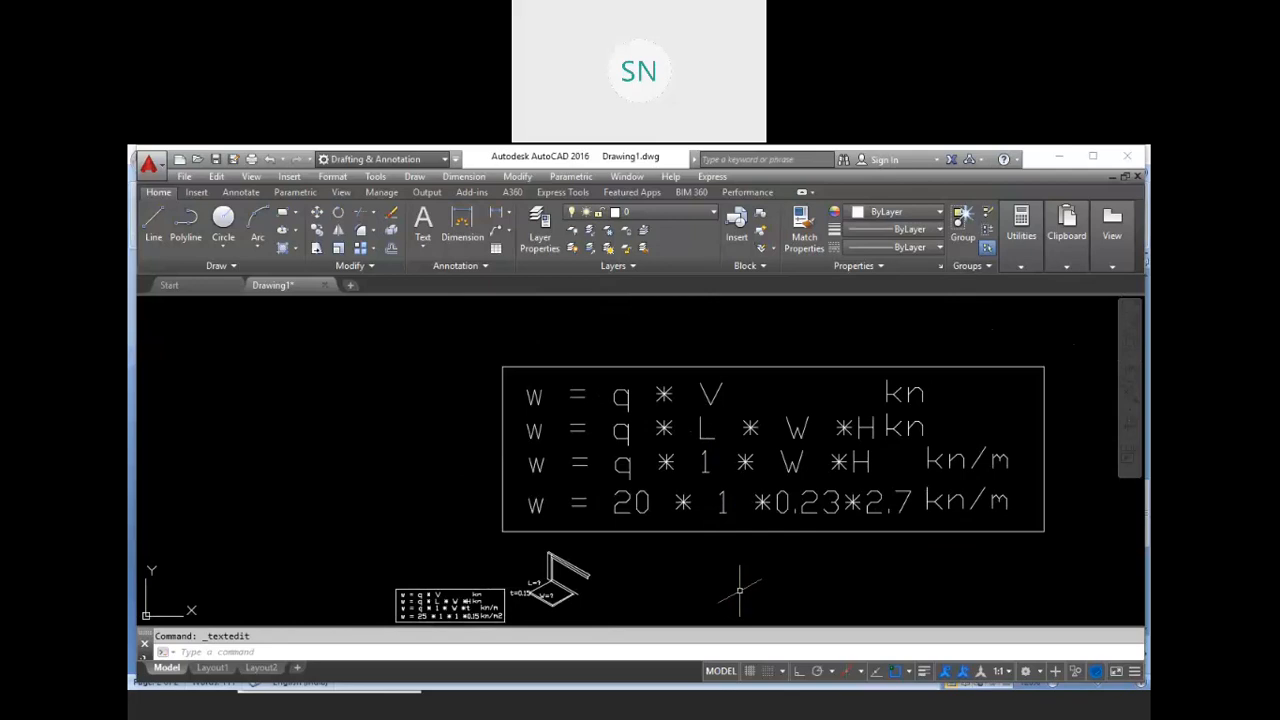
middle_click_drag(743, 586, 891, 449)
scroll(588, 510, "up", 5)
middle_click_drag(626, 517, 652, 531)
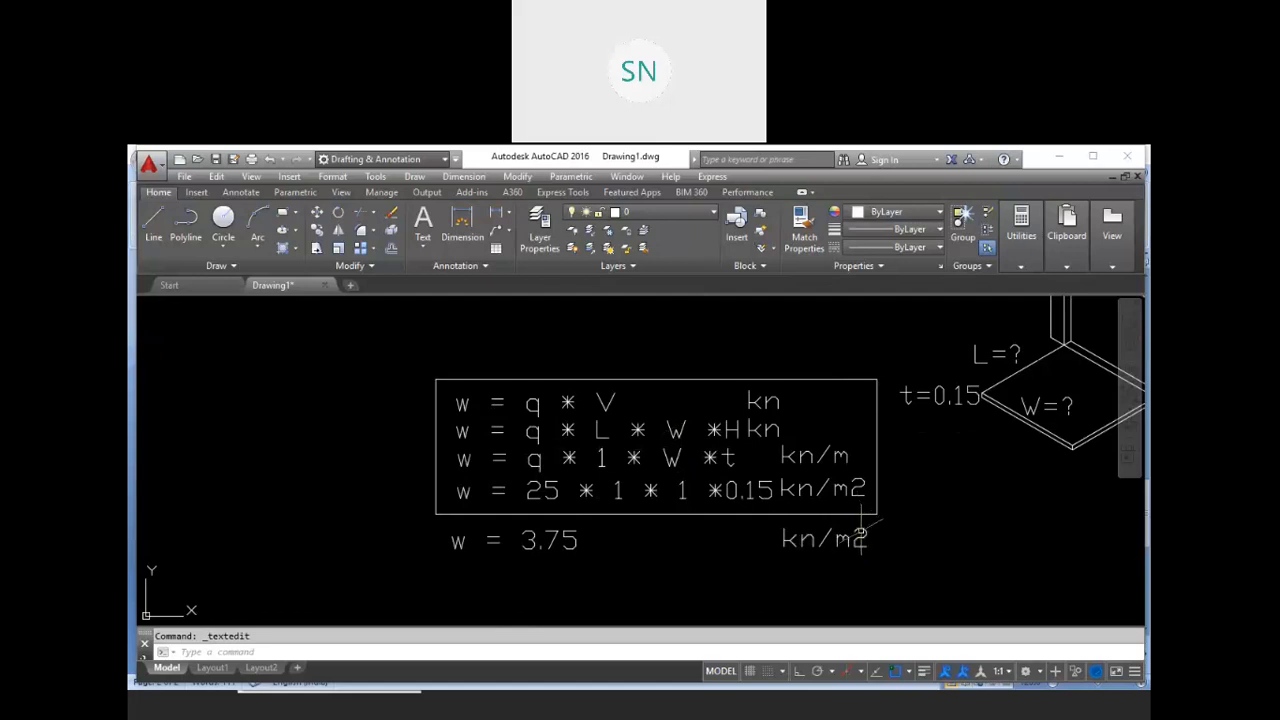
middle_click_drag(633, 590, 657, 563)
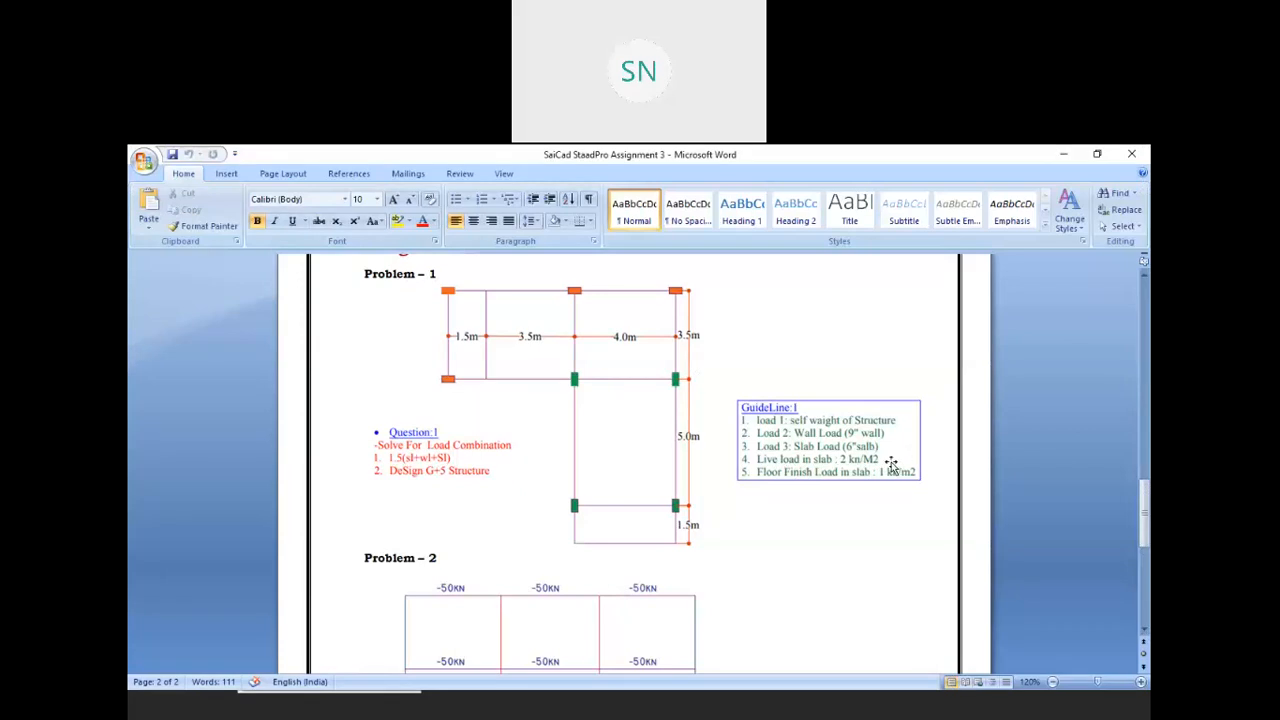
Switch to AutoCAD and extend the slab load result below the box to w = 3.75 + 2
key("alt+Tab")
middle_click_drag(599, 516, 637, 486)
key("Escape")
double_click(626, 483)
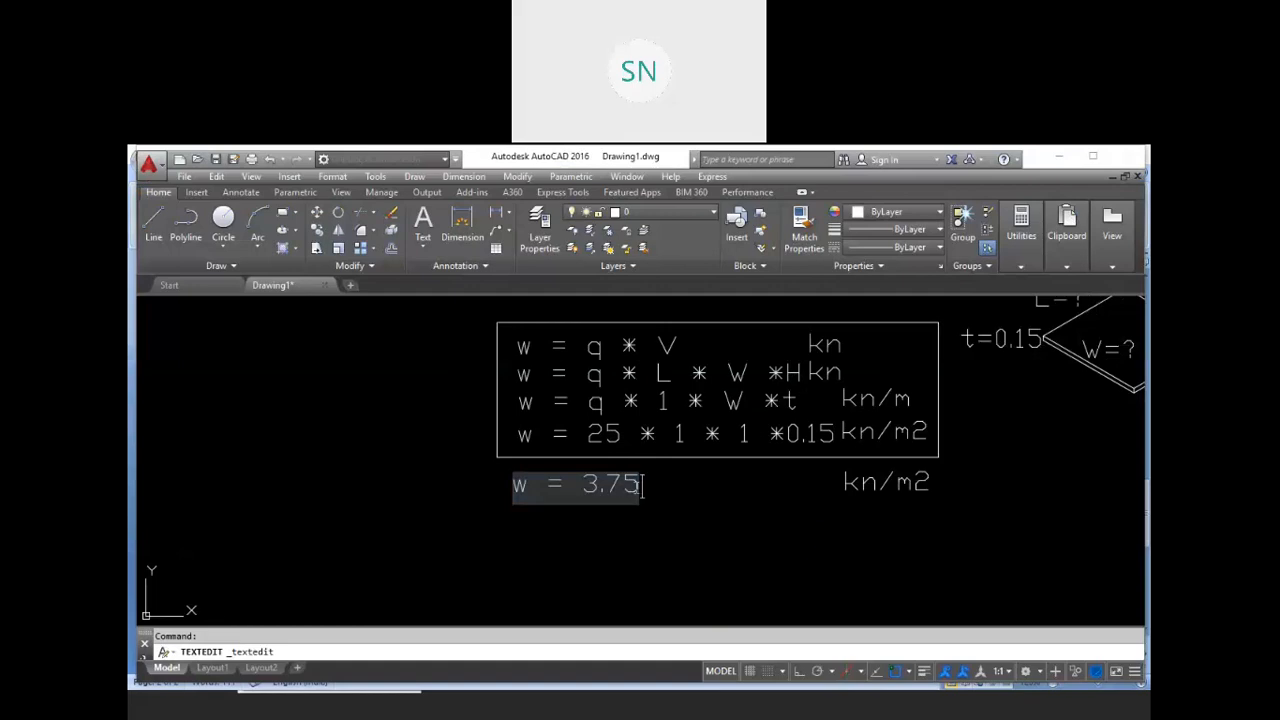
type("+ 2")
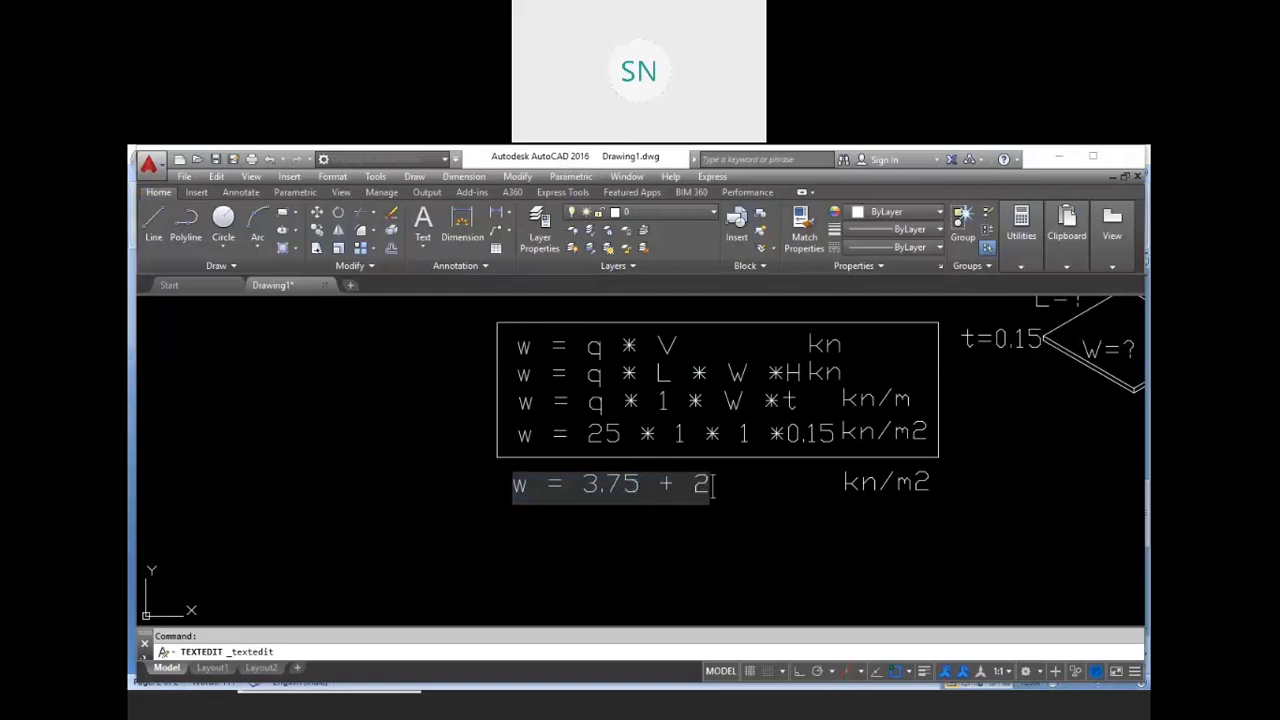
left_click(692, 531)
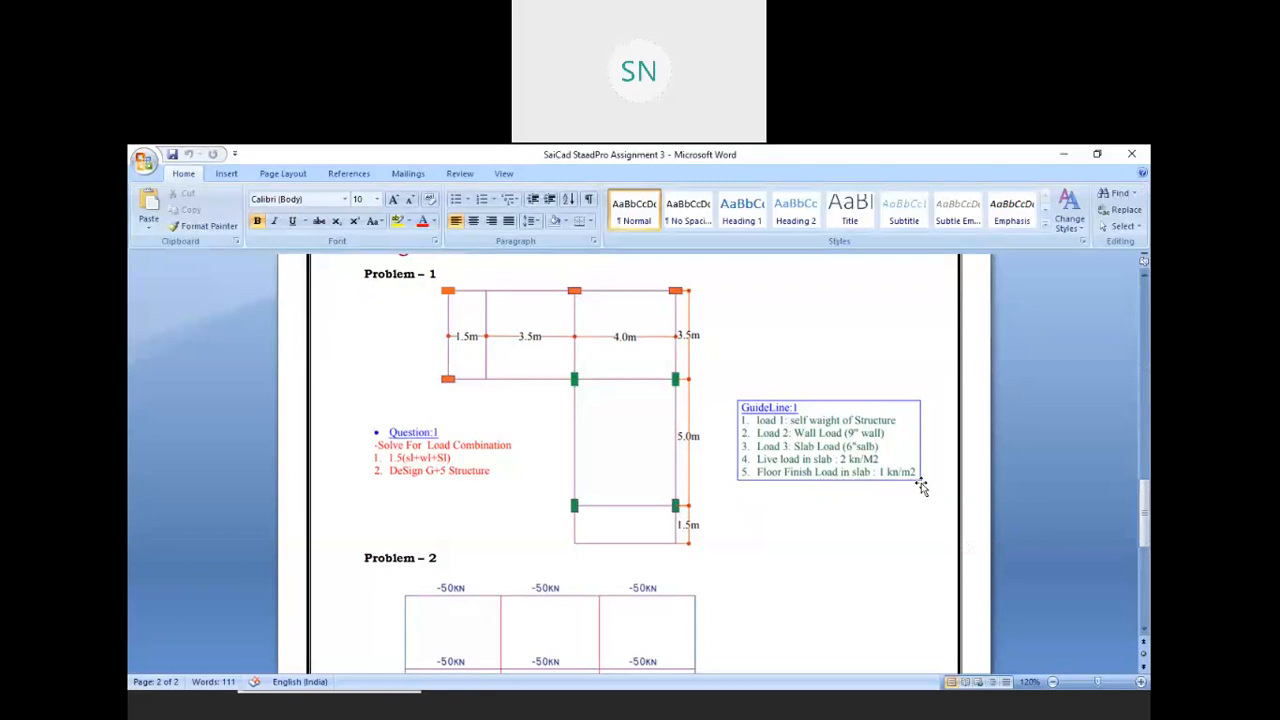
Add the floor finish load to the sum below the box, making it w = 3.75 + 2 + 1
key("alt+Tab")
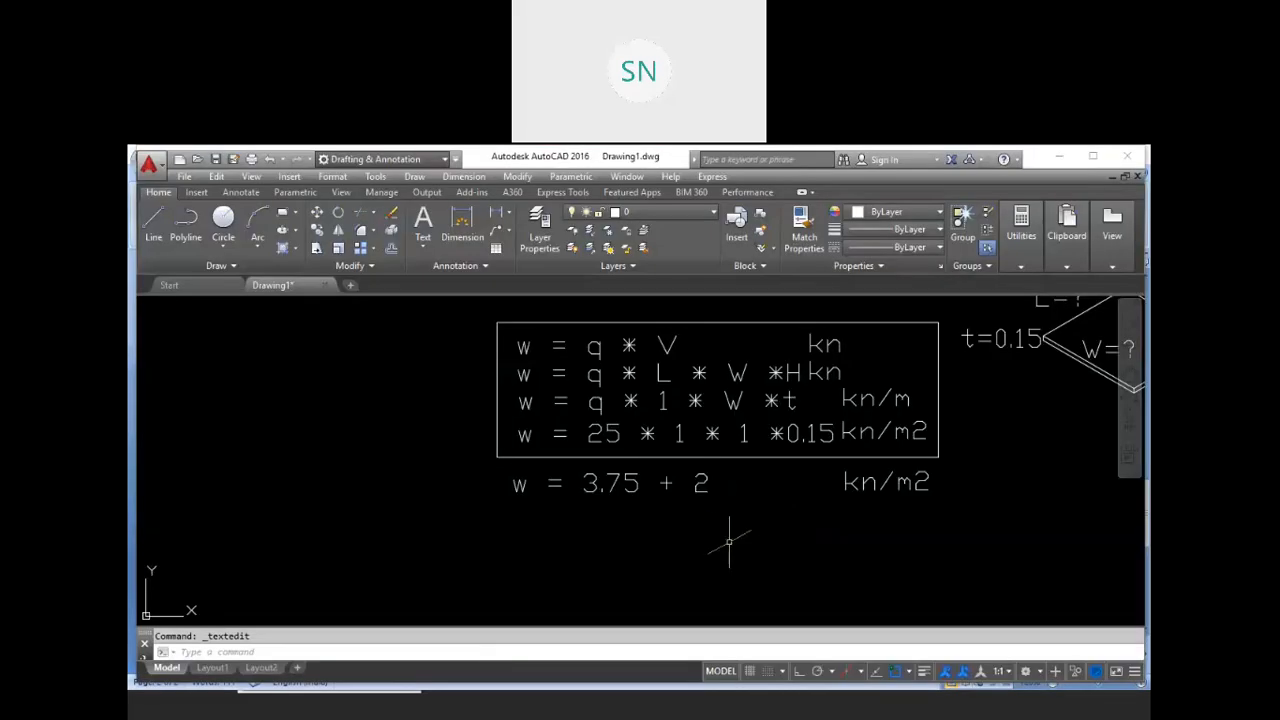
double_click(700, 487)
left_click(711, 486)
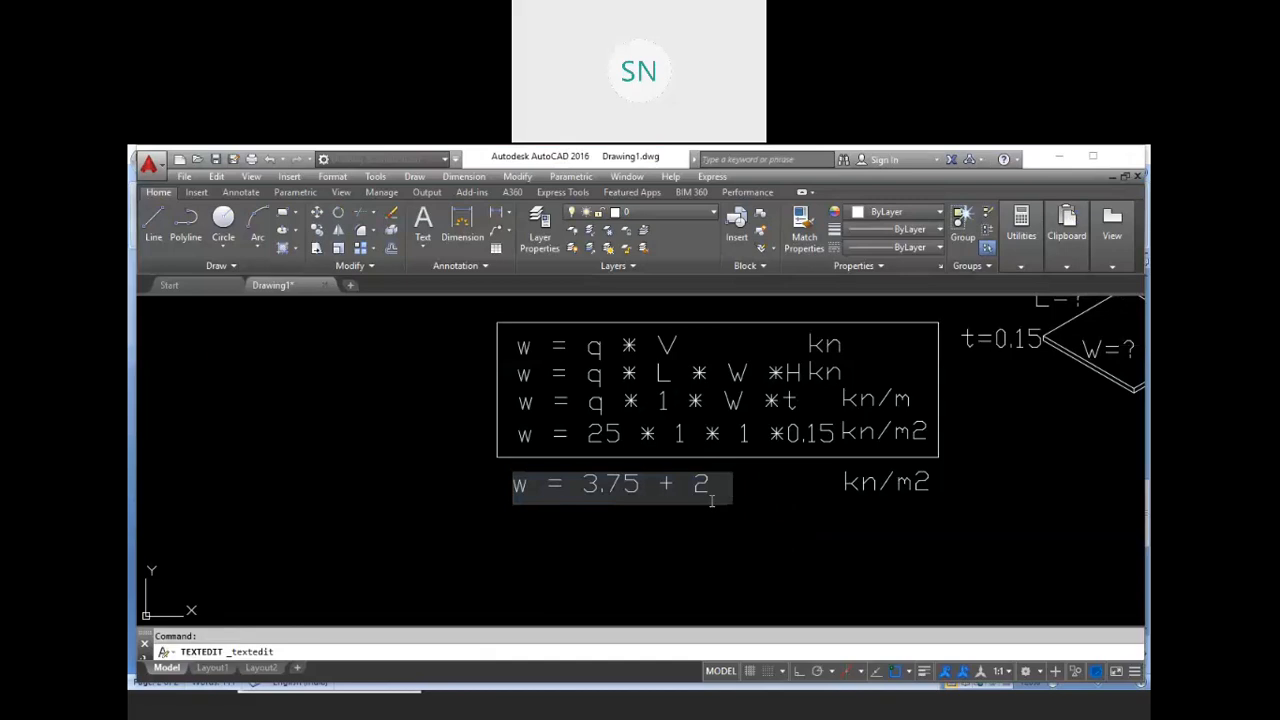
type("+ 1")
left_click(734, 529)
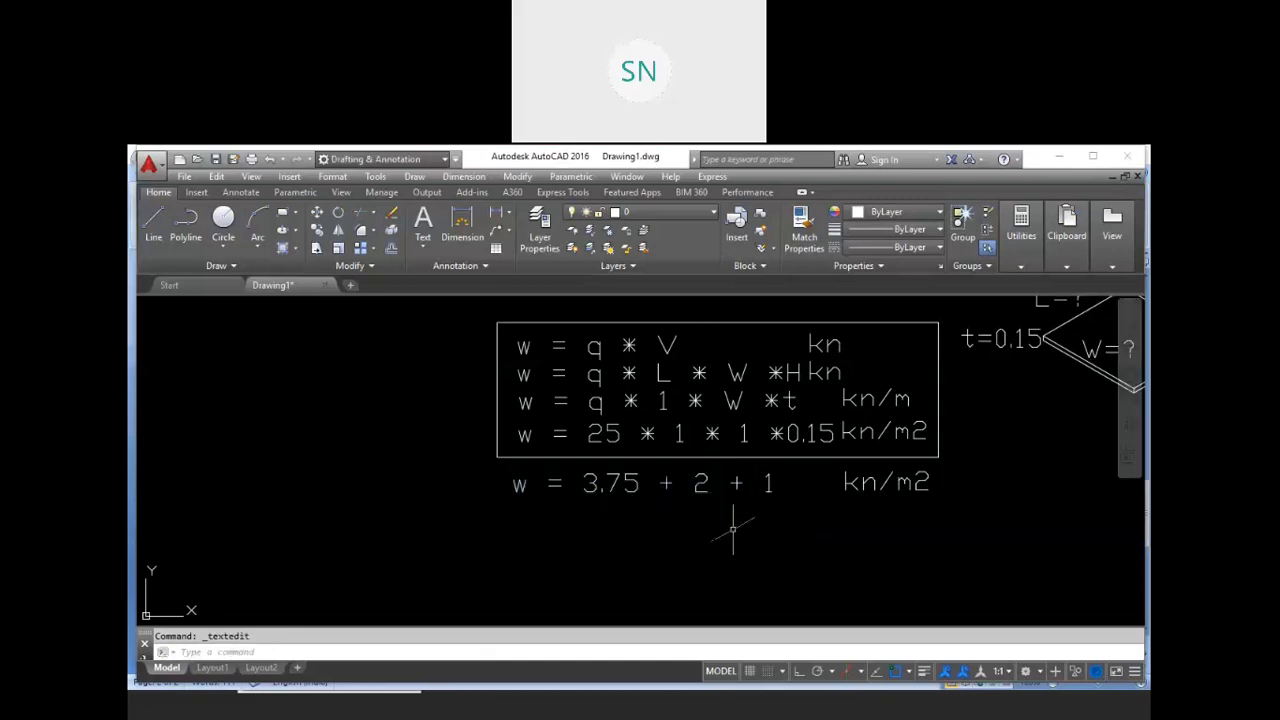
Copy the w = 3.75 + 2 + 1 formula and its kn/m2 unit straight down as a new line
type("co")
key("Return")
left_click(868, 516)
left_click(742, 466)
key("Return")
left_click(745, 522)
left_click(750, 563)
key("Escape")
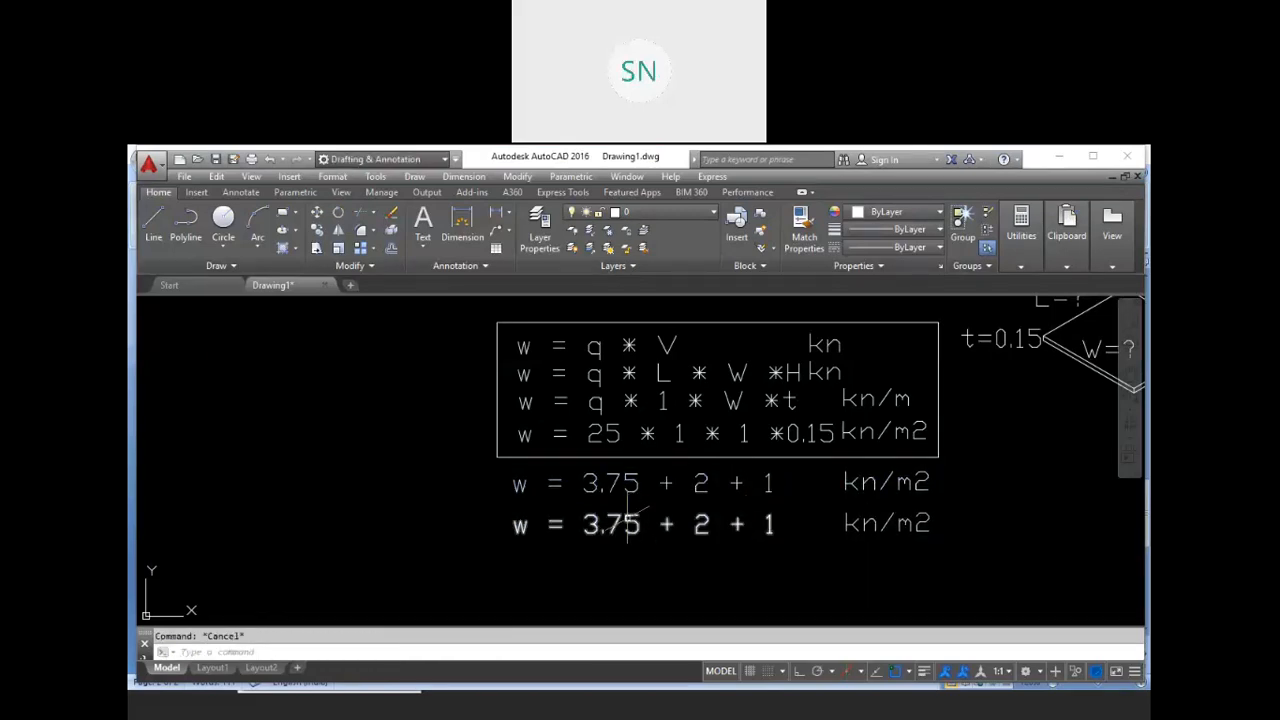
Change the copied bottom formula to the total slab load w = 6.75
double_click(605, 525)
left_click_drag(587, 525, 775, 528)
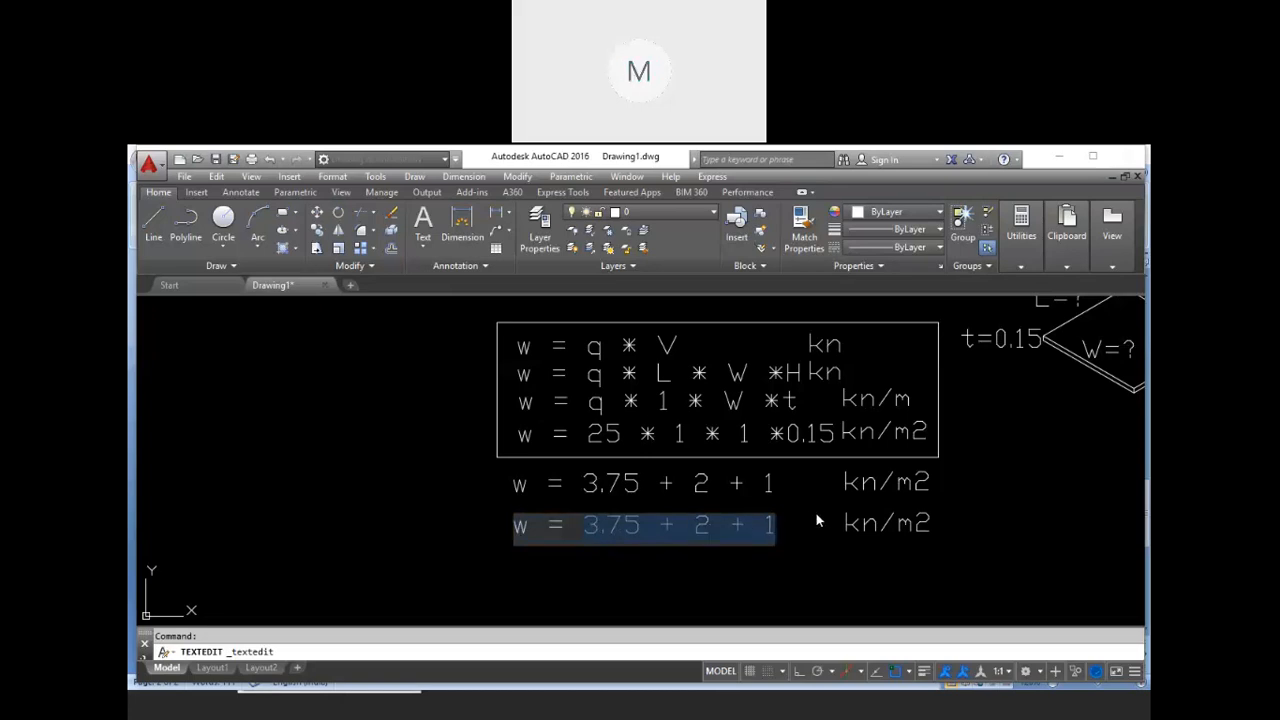
type("6.")
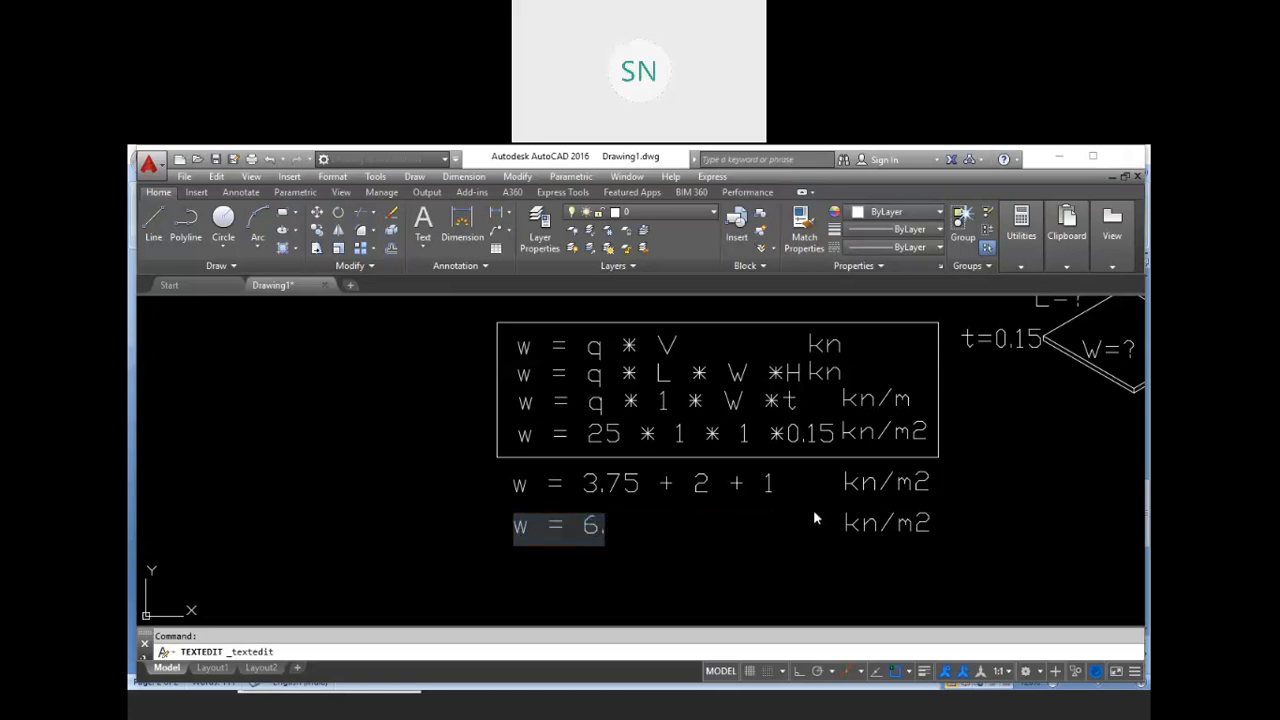
type("75")
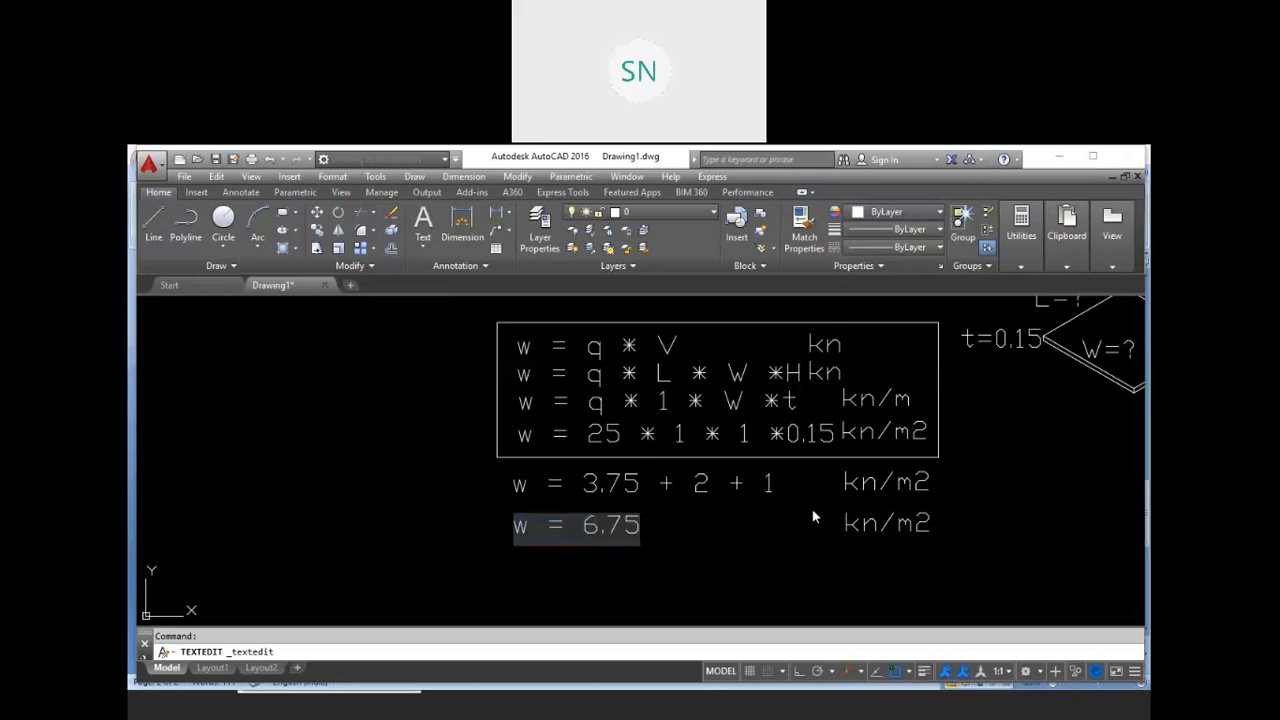
left_click(797, 558)
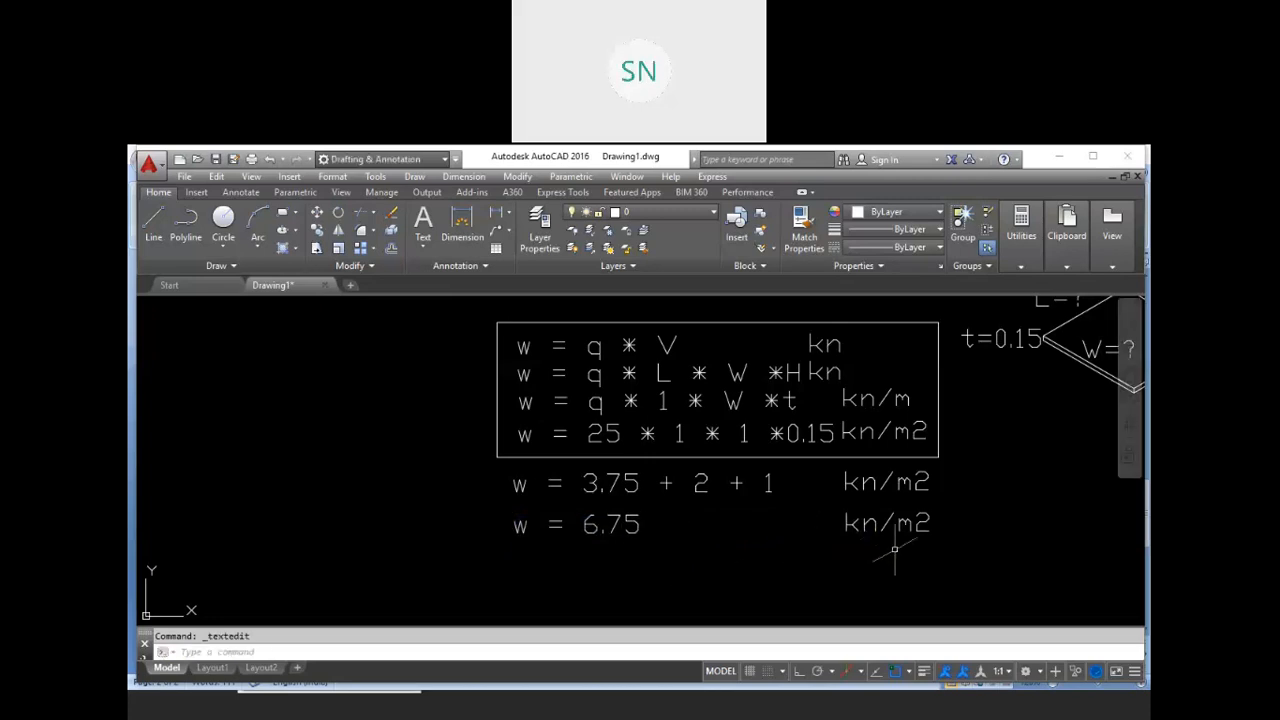
Examine the slab load formulas, their units and the total load beside the slab sketch
middle_click_drag(894, 551, 858, 545)
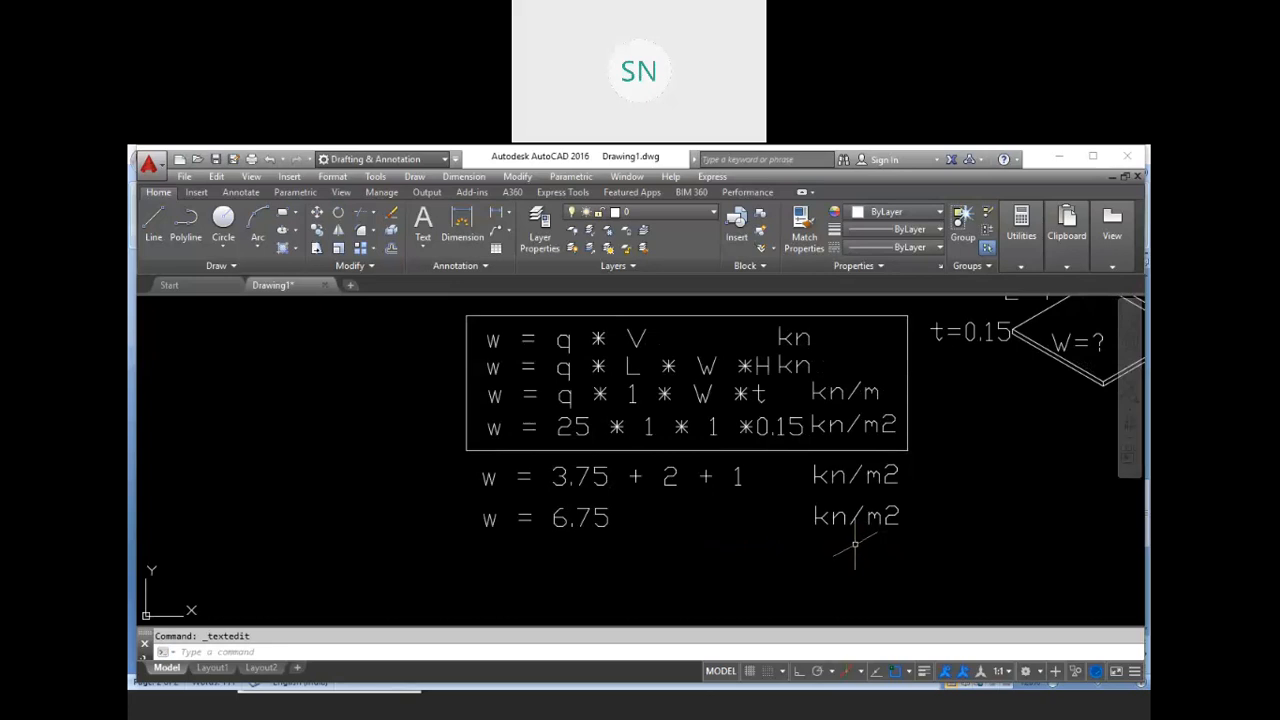
scroll(853, 545, "down", 4)
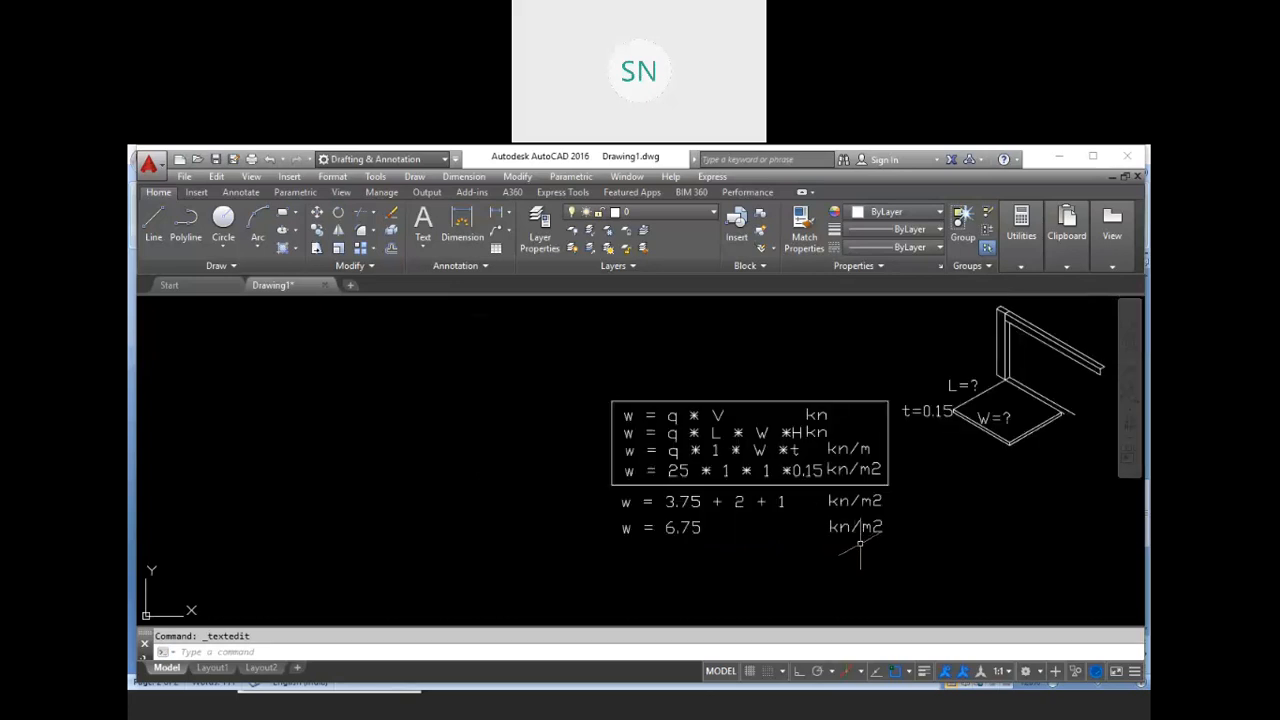
middle_click_drag(851, 543, 820, 537)
scroll(899, 451, "up", 4)
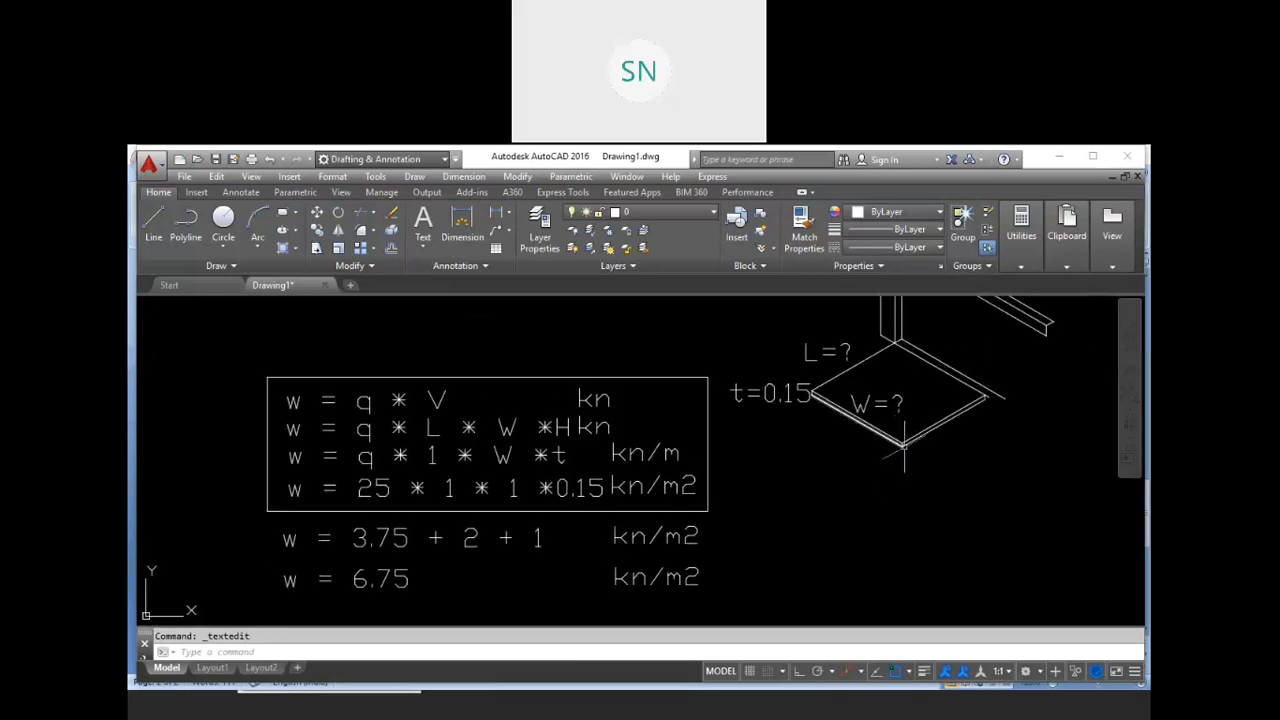
middle_click_drag(837, 523, 947, 515)
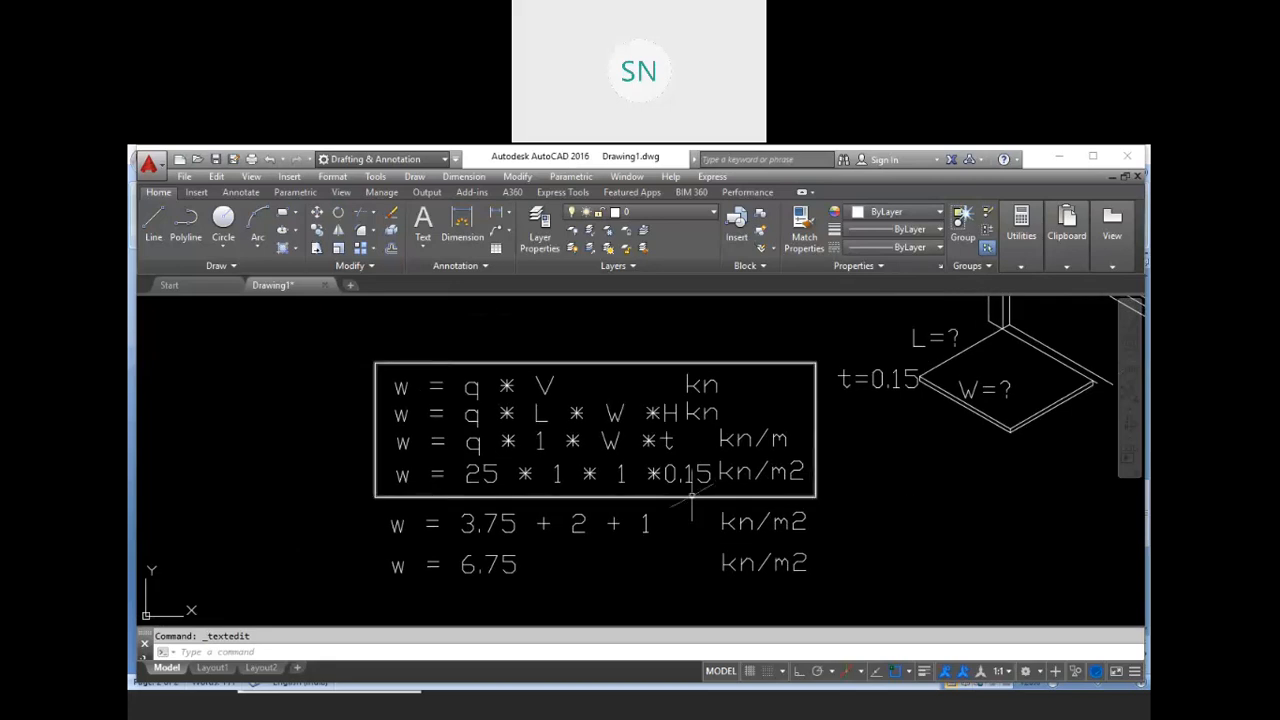
middle_click_drag(686, 558, 659, 557)
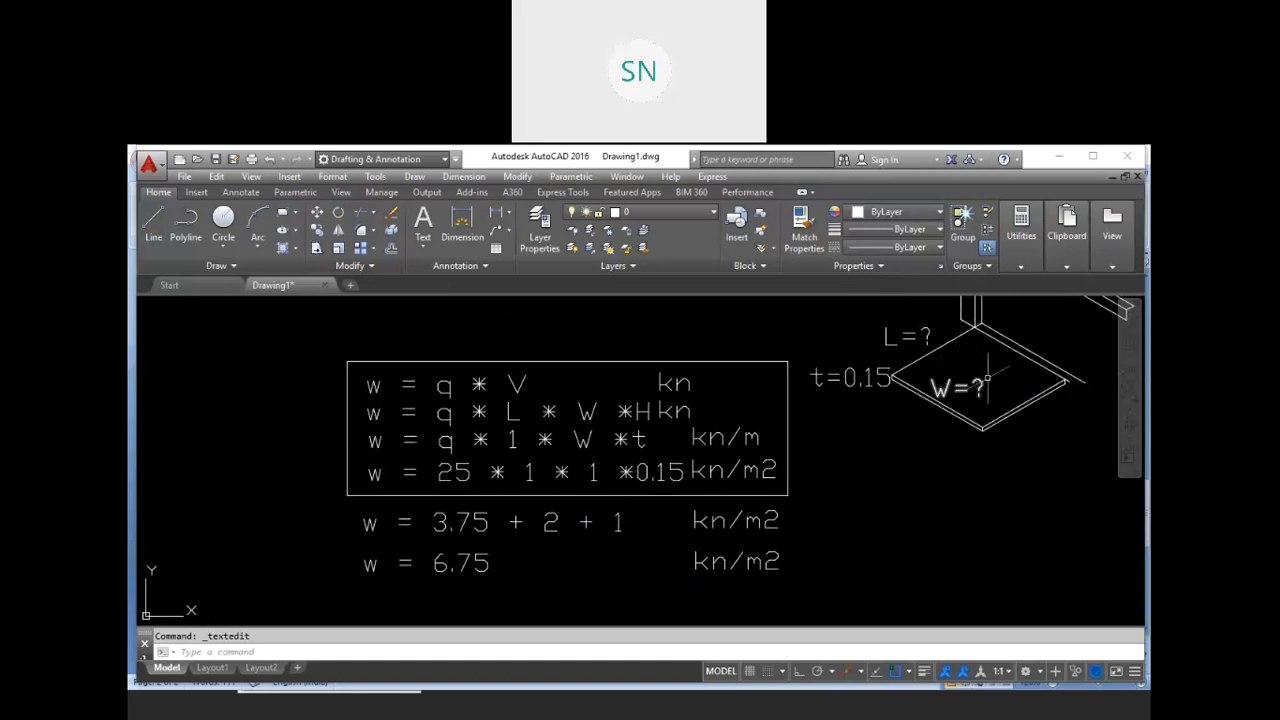
scroll(640, 538, "up", 2)
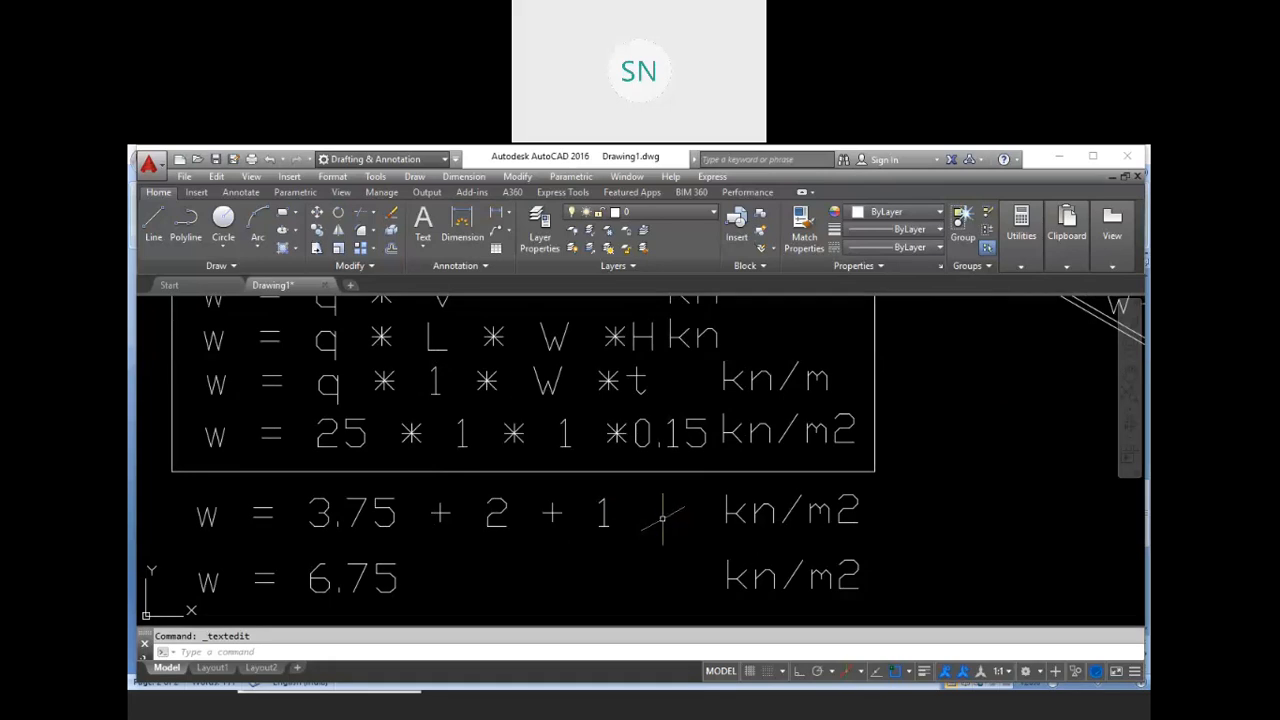
scroll(661, 519, "down", 4)
mouse_move(666, 546)
middle_mouse_down()
mouse_move(696, 550)
mouse_move(684, 552)
middle_mouse_up()
scroll(658, 552, "up", 3)
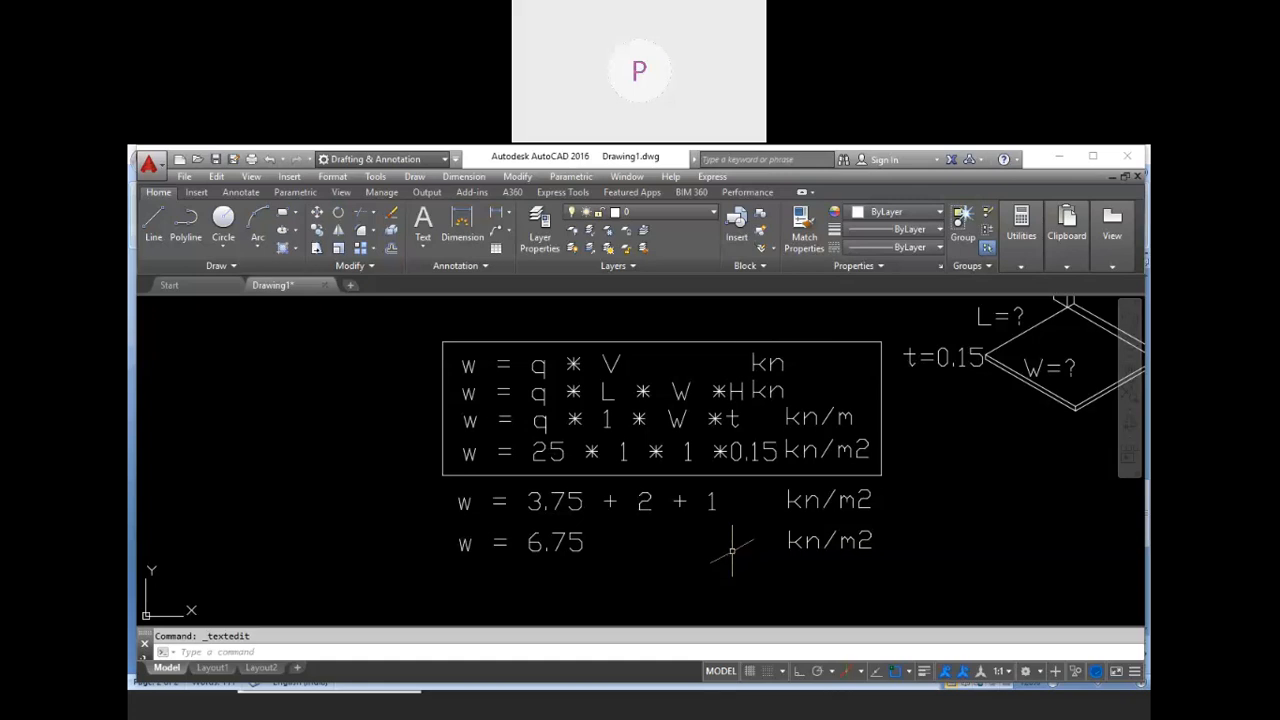
scroll(690, 532, "down", 2)
middle_click_drag(730, 540, 772, 563)
scroll(750, 390, "up", 2)
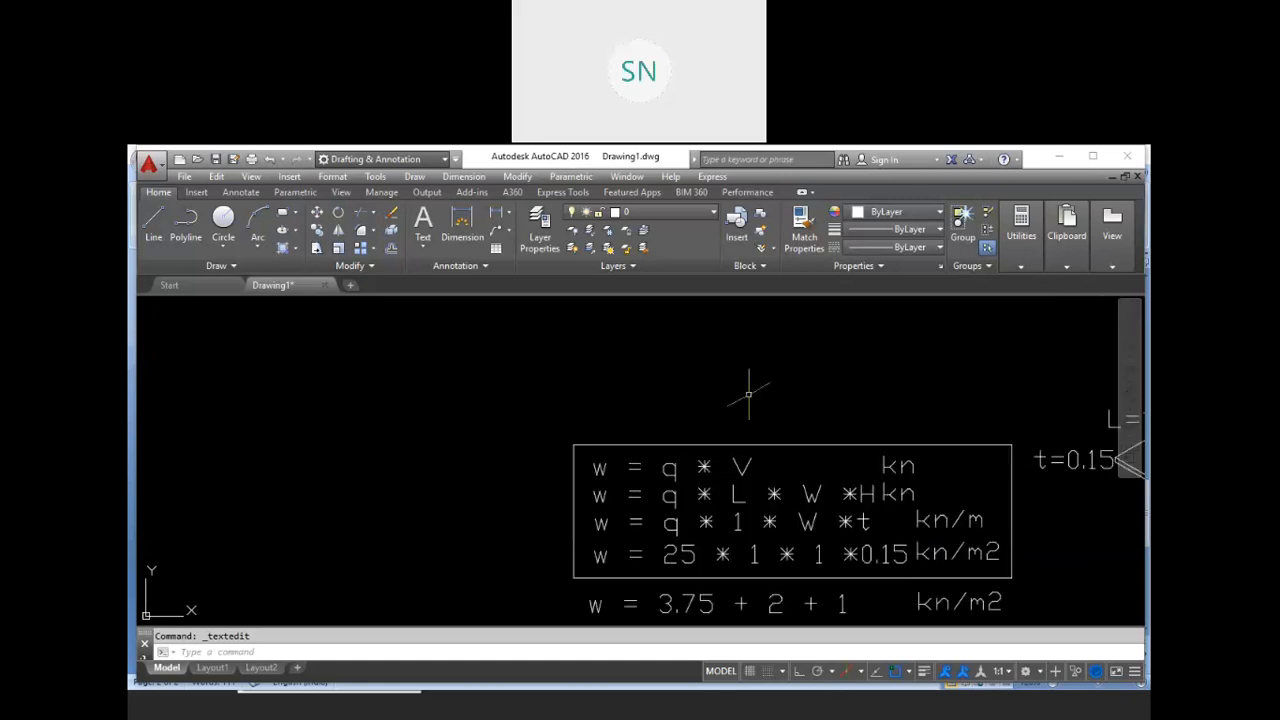
key("Escape")
mouse_move(793, 469)
middle_mouse_down()
mouse_move(799, 479)
mouse_move(786, 414)
mouse_move(772, 463)
middle_mouse_up()
middle_click_drag(806, 538, 823, 544)
mouse_move(670, 456)
middle_mouse_down()
mouse_move(699, 471)
mouse_move(723, 451)
middle_mouse_up()
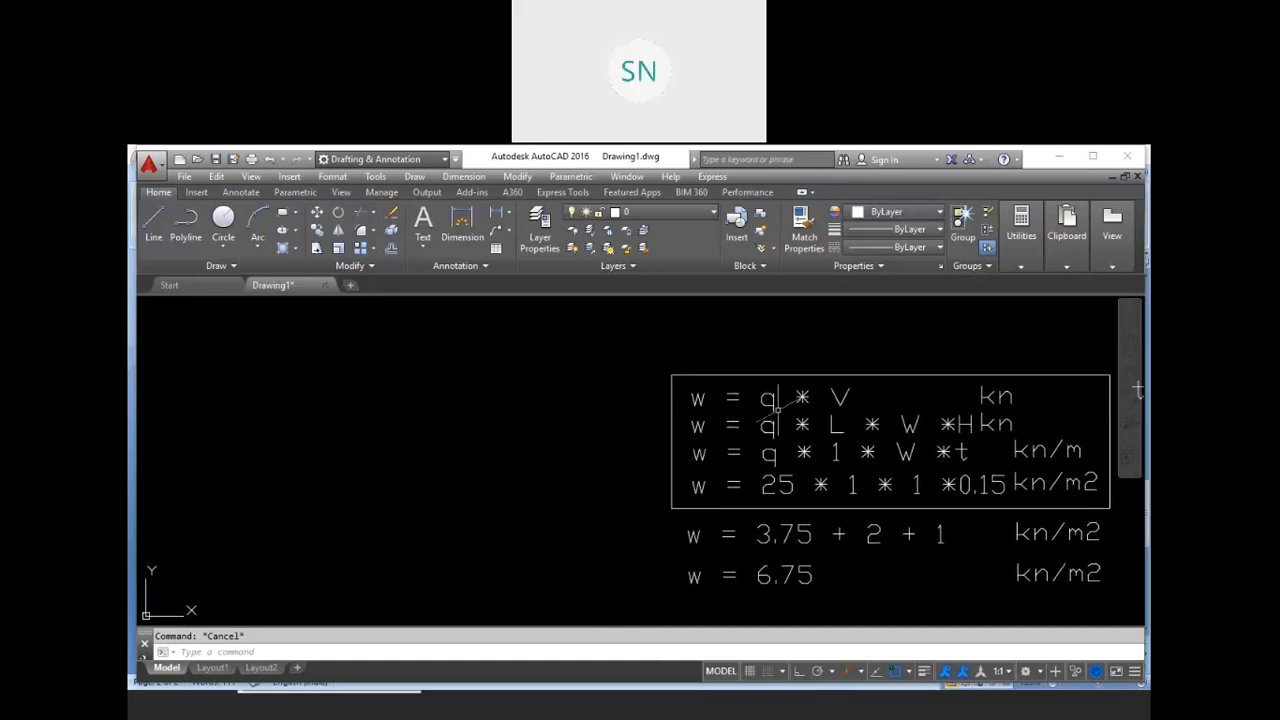
scroll(736, 412, "up", 4)
scroll(733, 412, "down", 4)
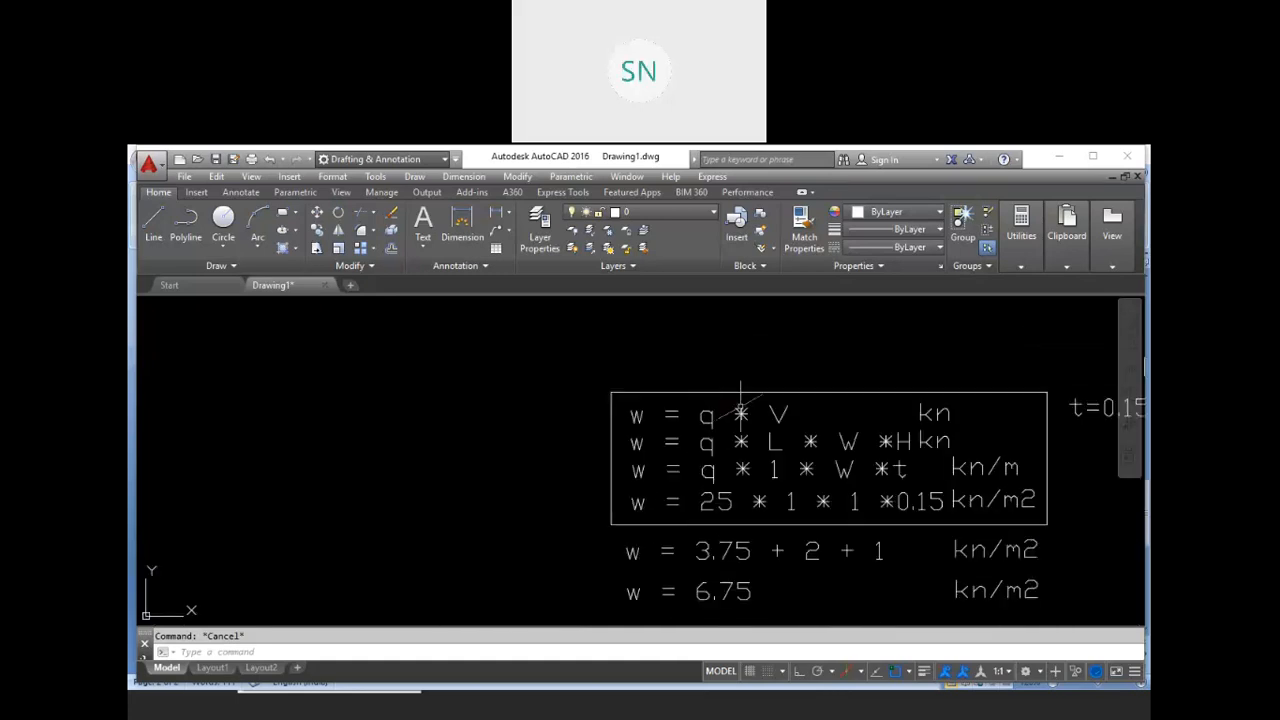
middle_click_drag(729, 406, 694, 420)
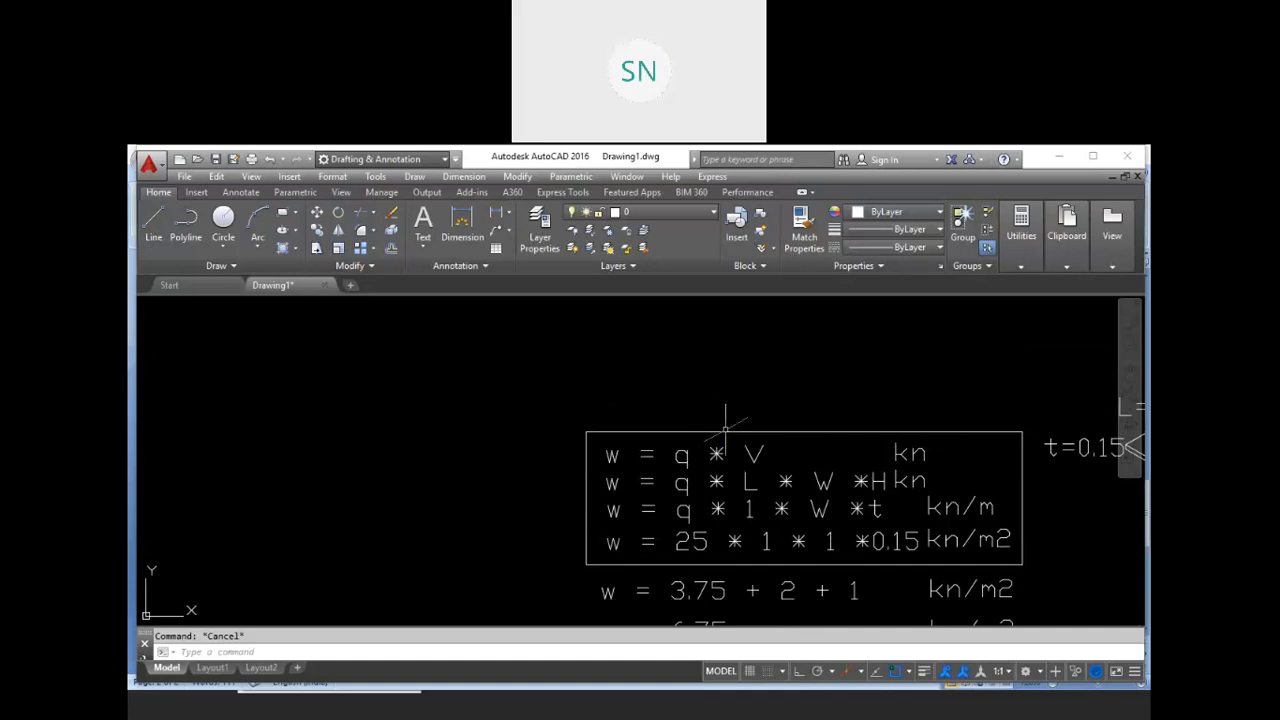
type("co")
key("Return")
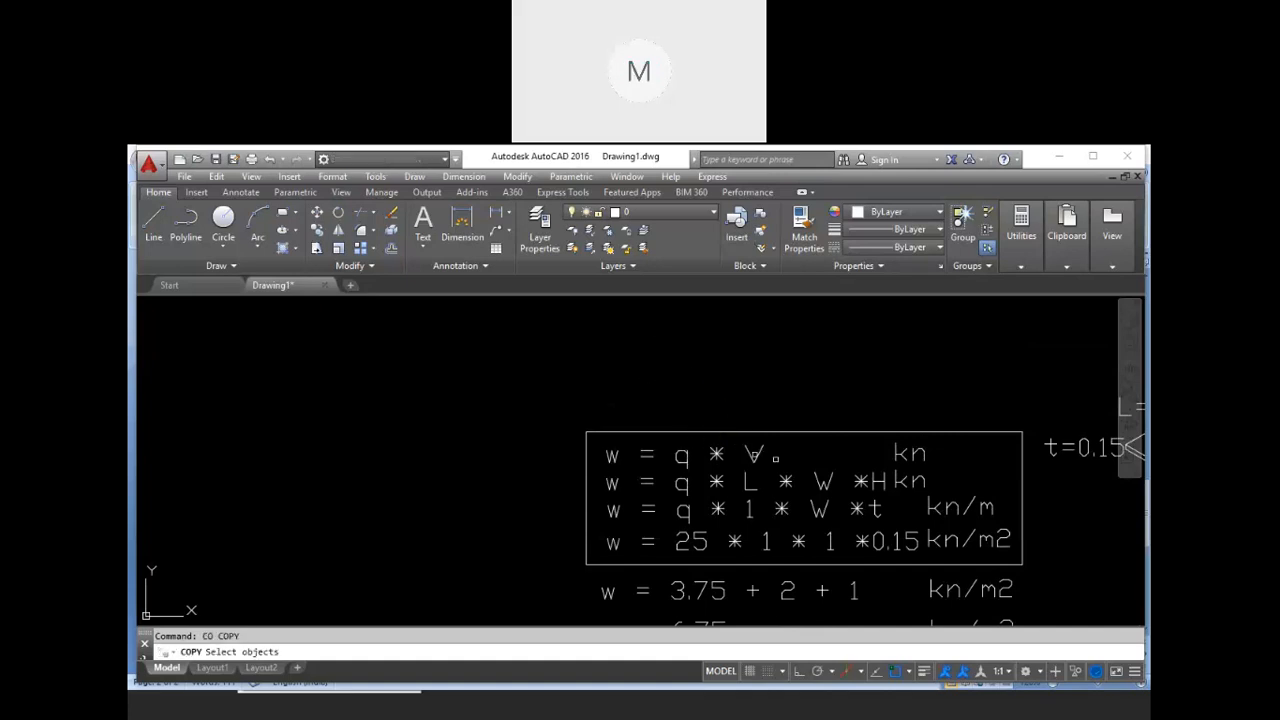
key("Escape")
Start a multiline text in the empty area left of the slab formula box with a text height of 0.5
middle_click_drag(654, 432, 813, 347)
key("Escape")
type("t")
key("Return")
left_click(464, 358)
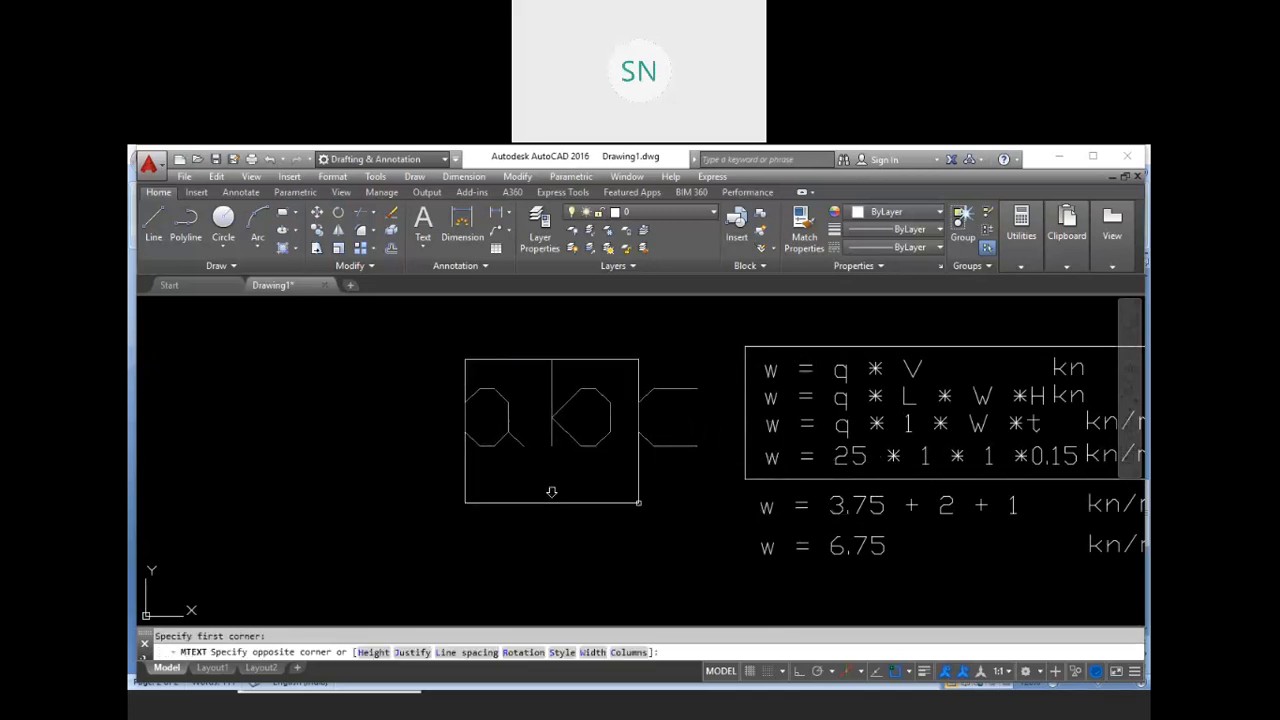
left_click(720, 576)
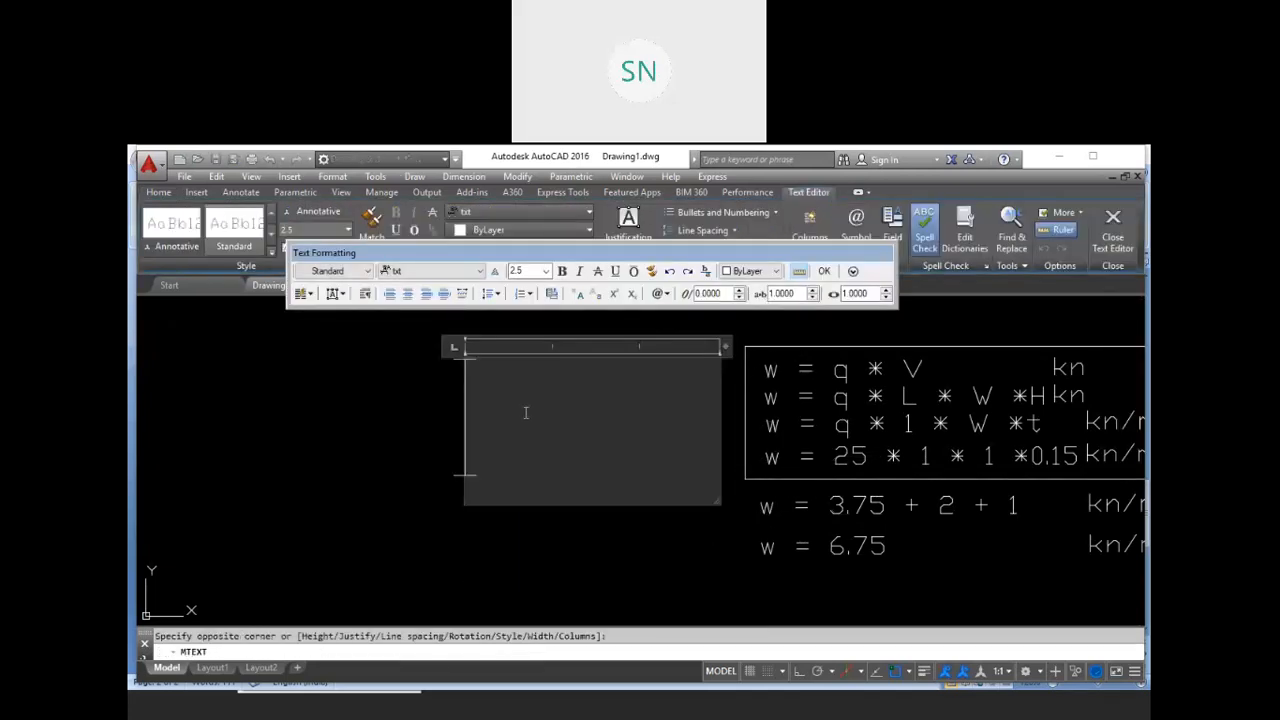
left_click_drag(530, 270, 426, 298)
type("0.5")
key("Return")
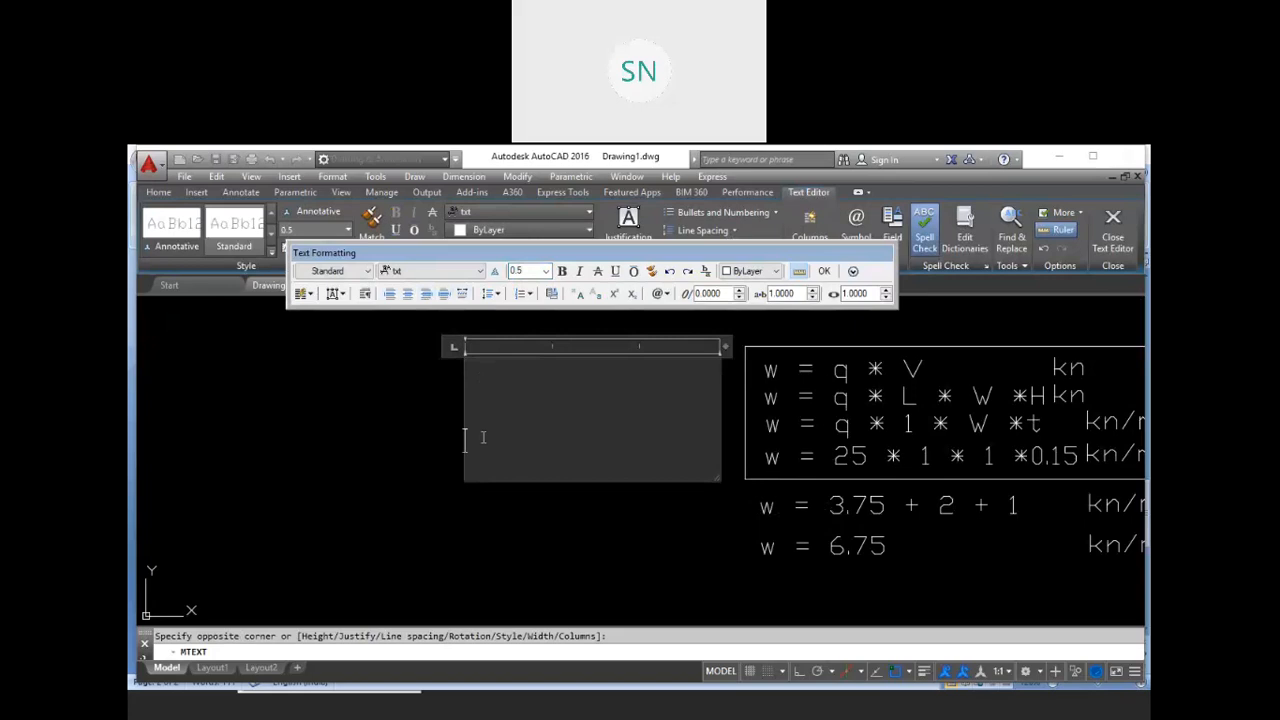
Write w = q * V with a second line = kn/m3, and stack kn/m3 as a fraction
type("w ")
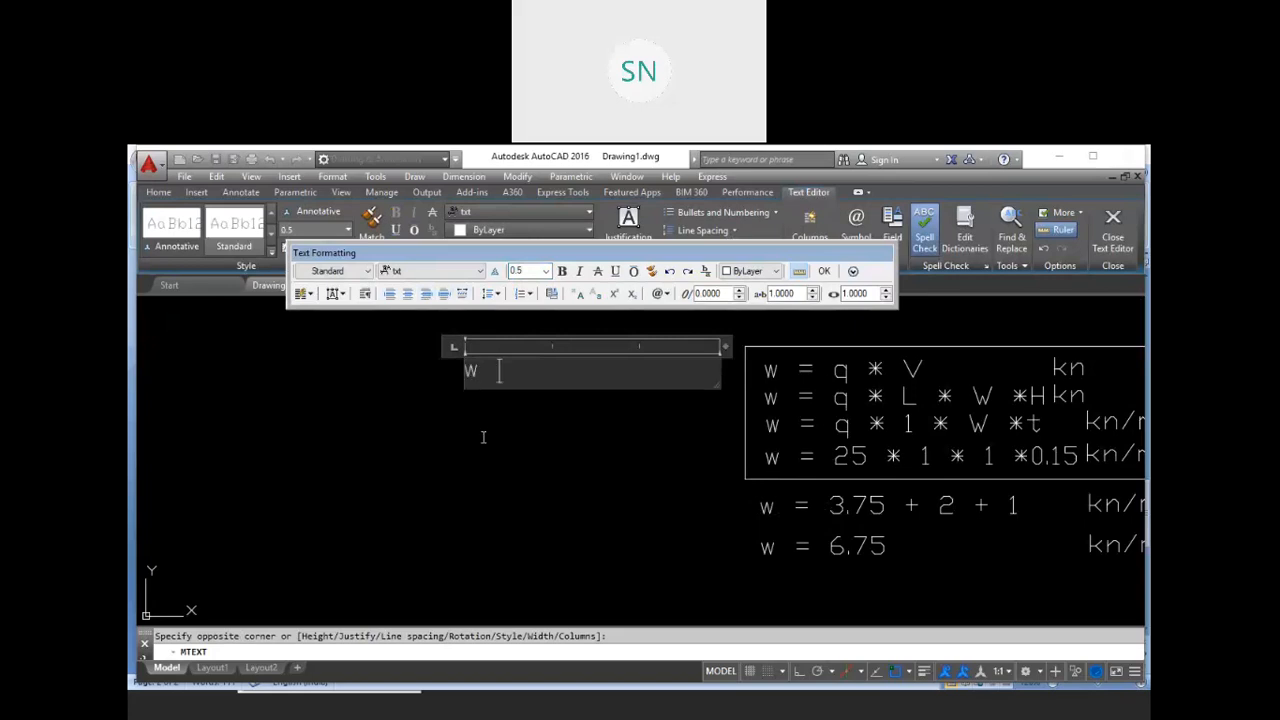
type("= q * V")
key("Return")
type("= ")
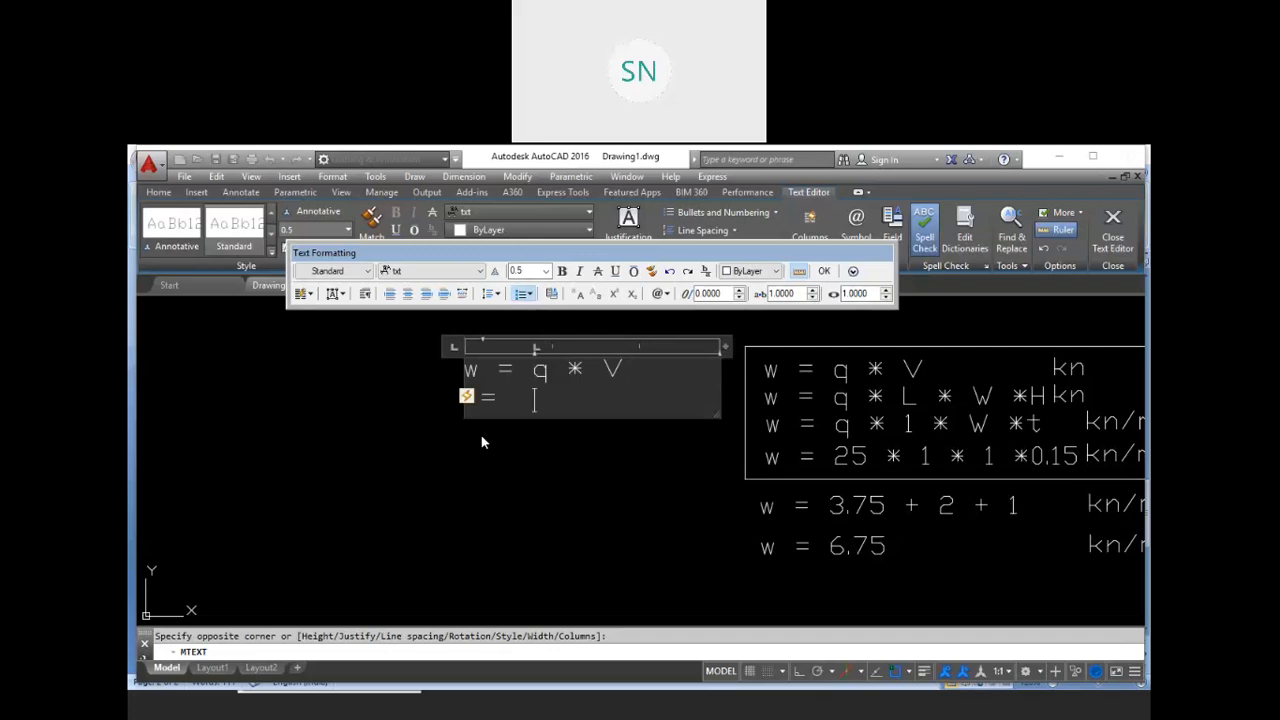
type("kn/m3")
left_click_drag(530, 398, 623, 385)
left_click(706, 270)
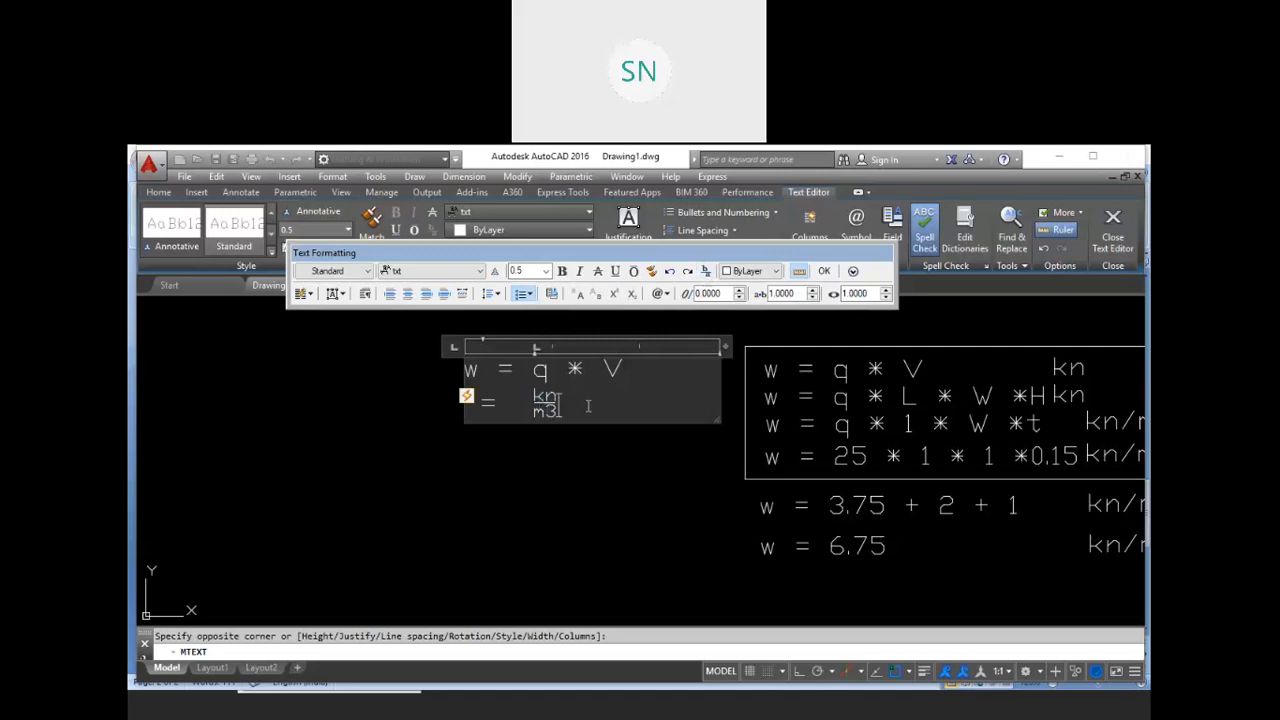
Complete the unit derivation with * m3 after the fraction and a third line = kn, and finish the text
type("* m3")
key("Return")
type("=  ")
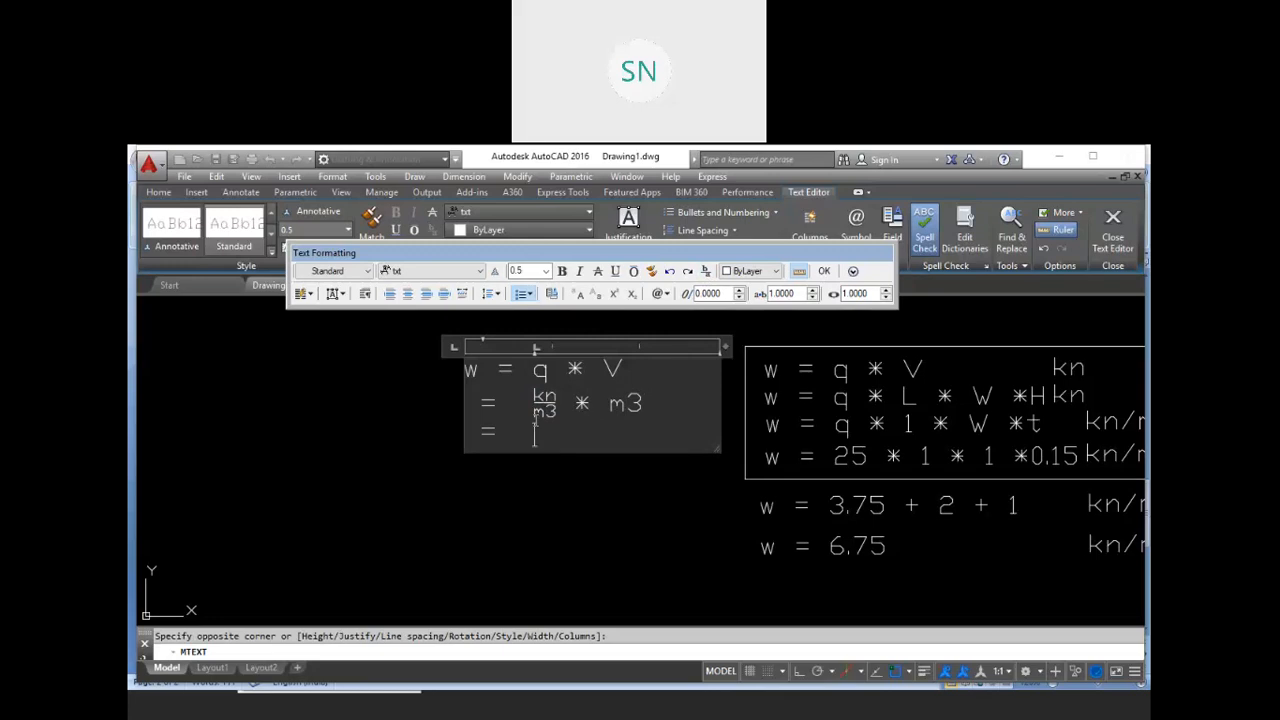
type("kn")
left_click(1040, 369)
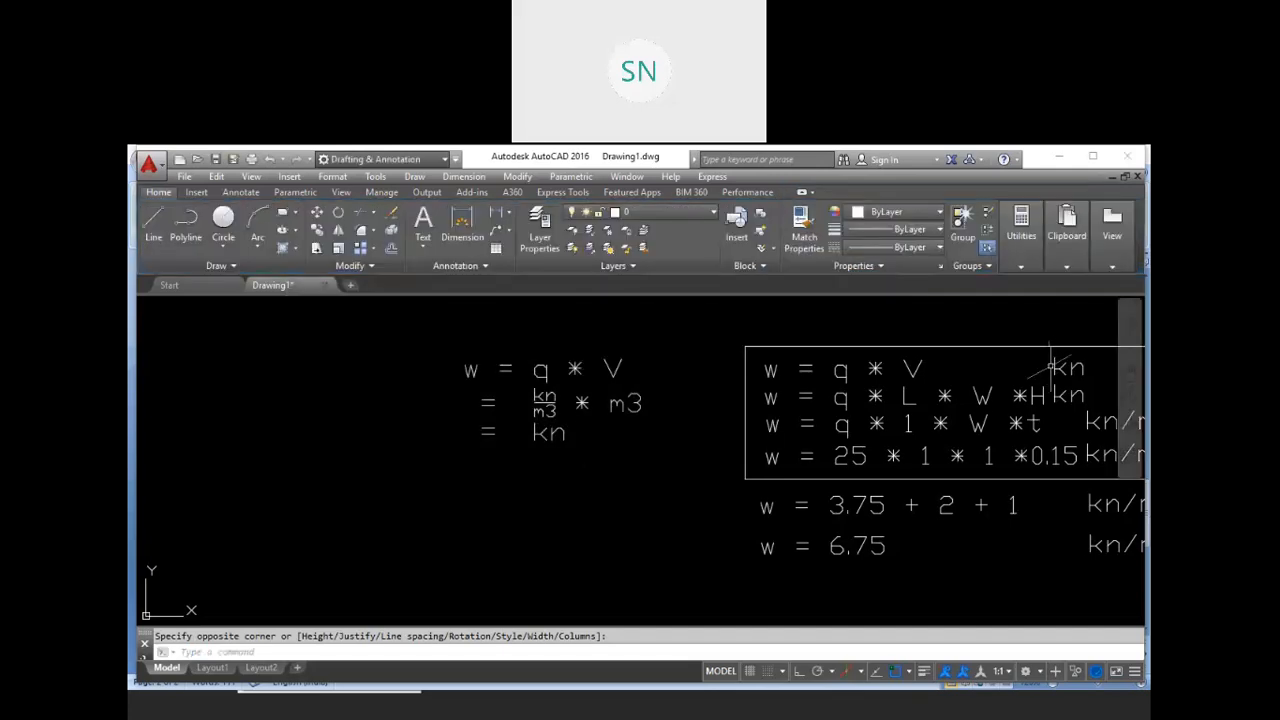
middle_click_drag(1051, 362, 985, 357)
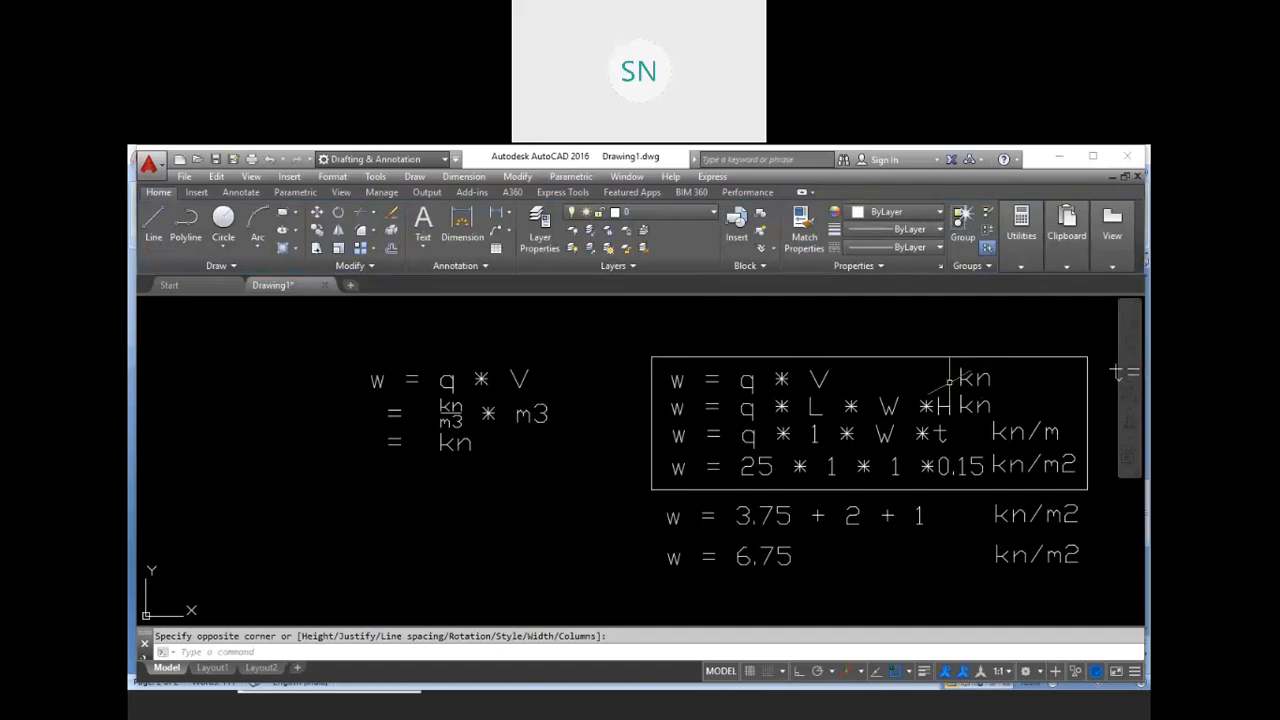
middle_click_drag(806, 405, 830, 405)
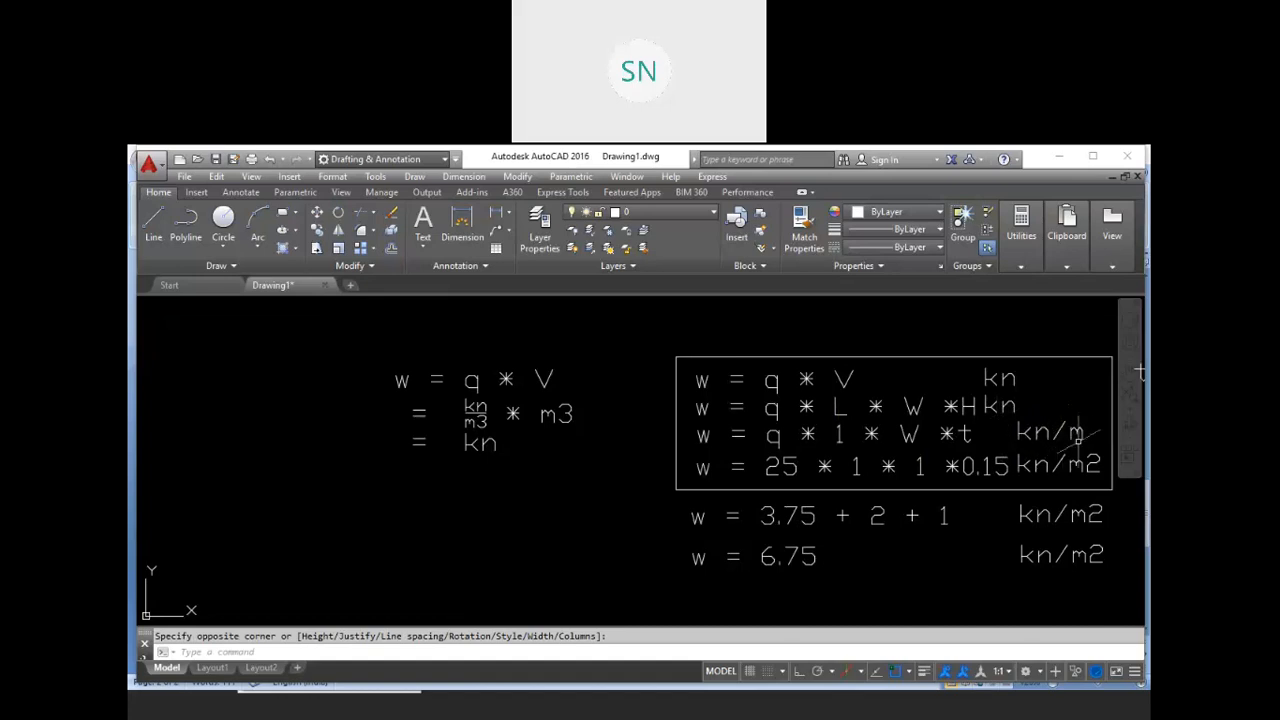
middle_click_drag(943, 489, 899, 449)
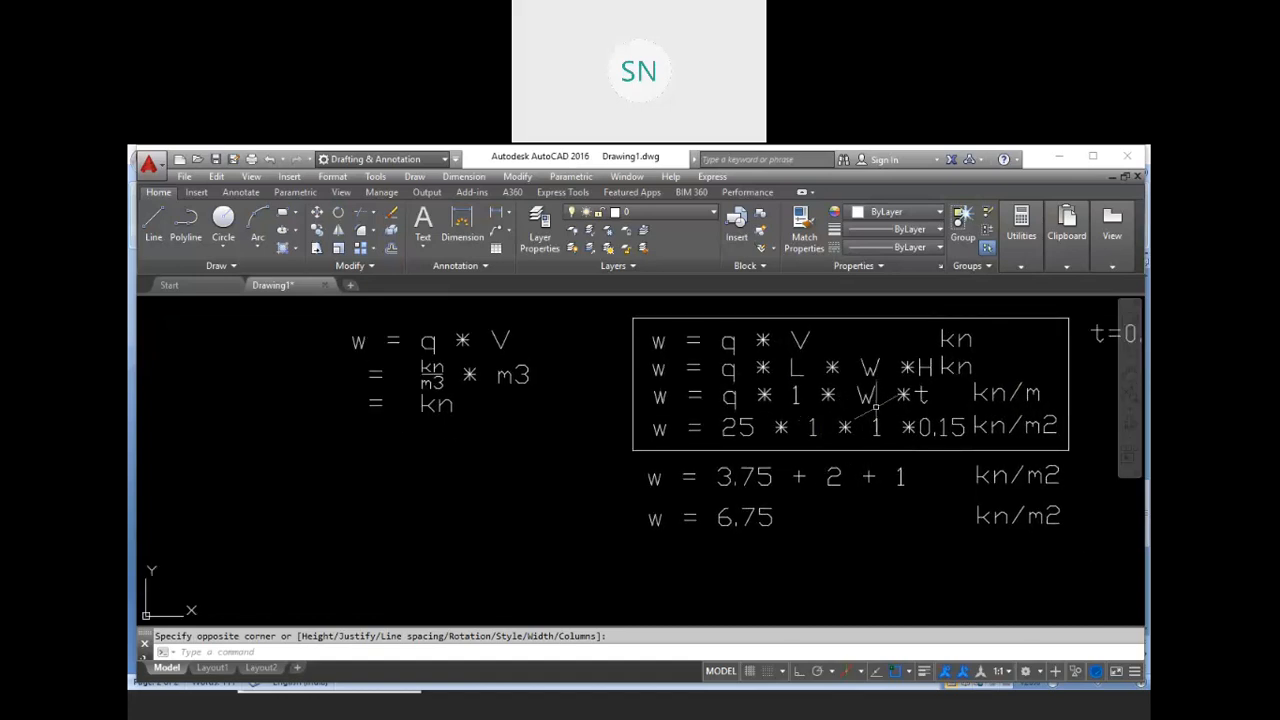
middle_click_drag(907, 430, 893, 432)
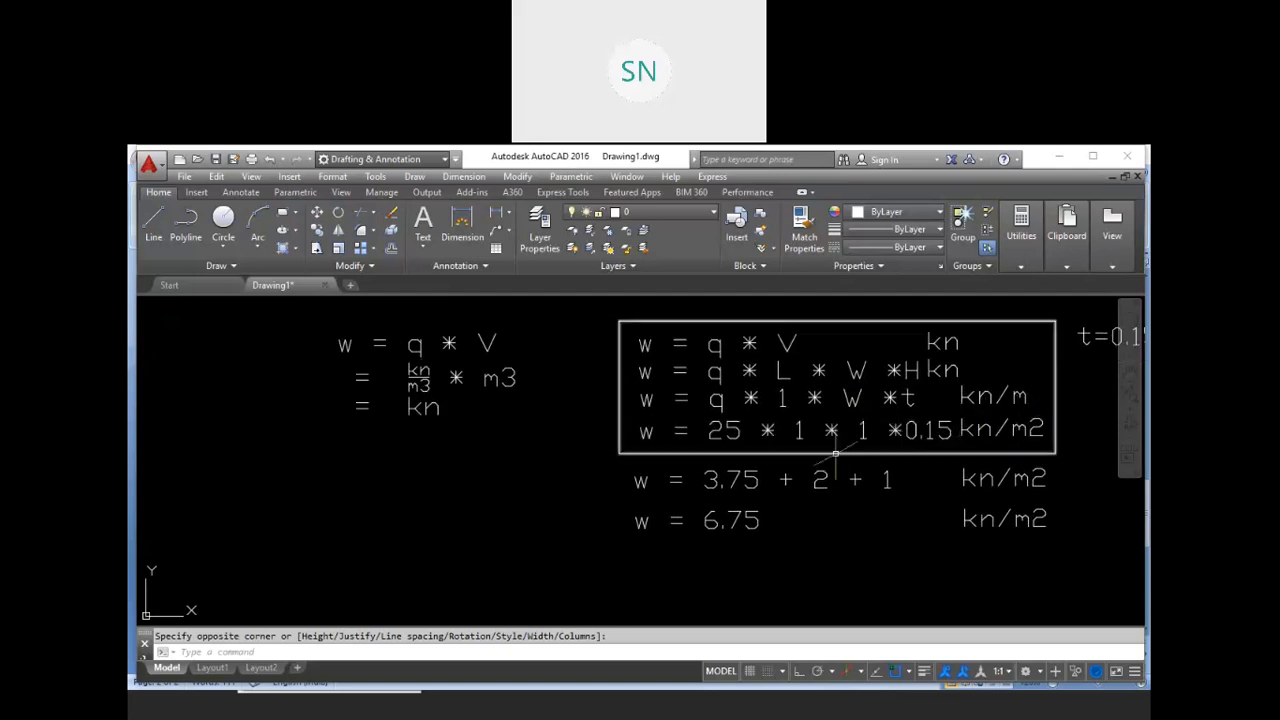
Examine the w = q * V unit derivation beside the boxed slab load formulas and the slab sketch
middle_click_drag(745, 447, 777, 467)
middle_click_drag(588, 490, 629, 500)
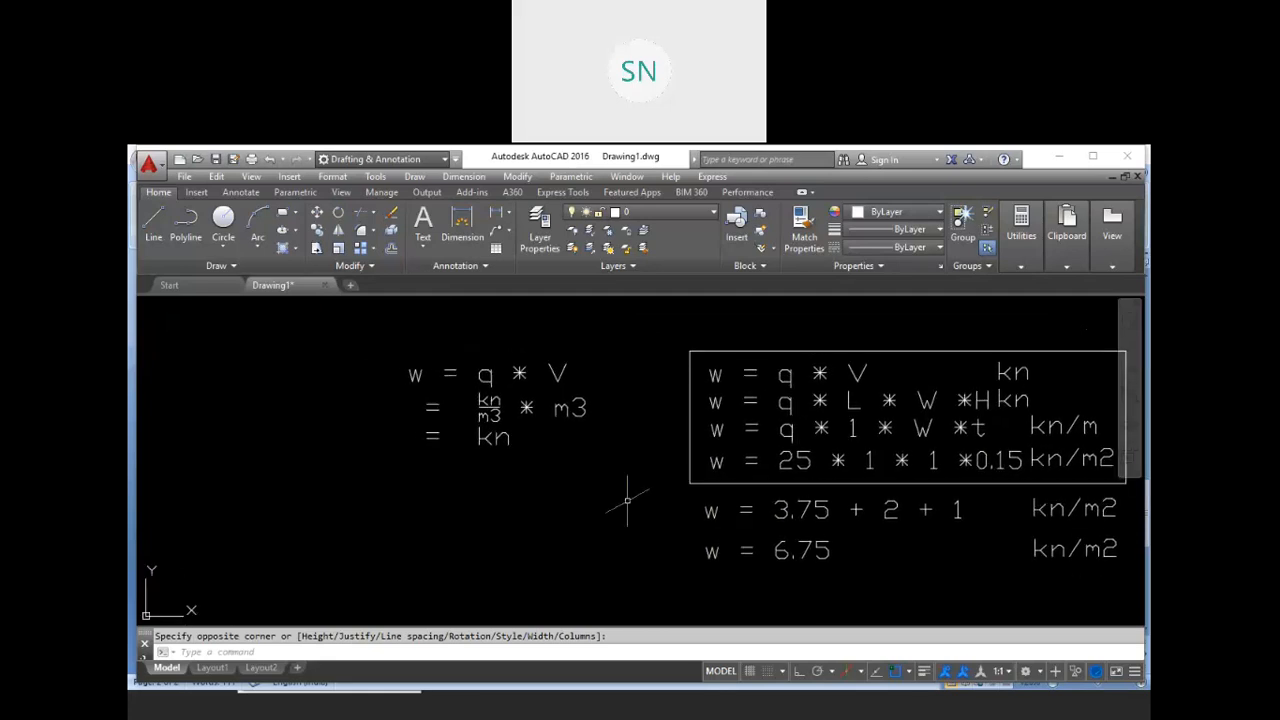
scroll(620, 495, "down", 2)
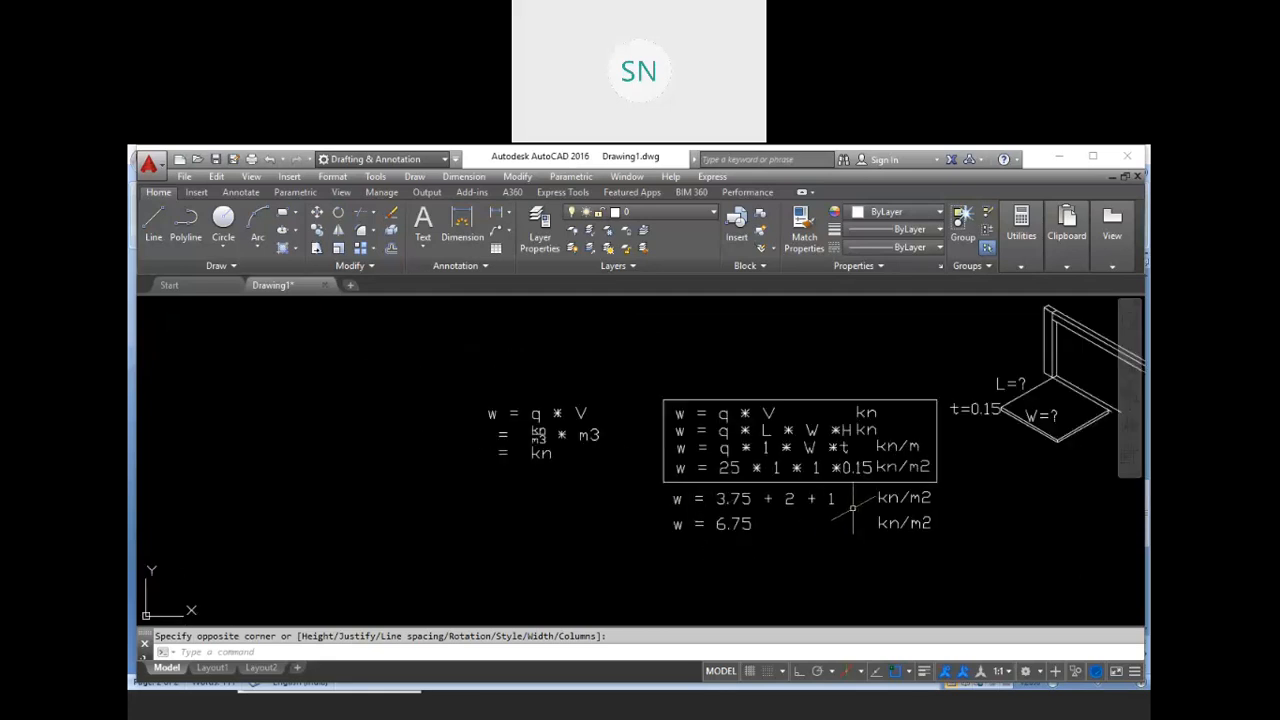
scroll(945, 513, "up", 2)
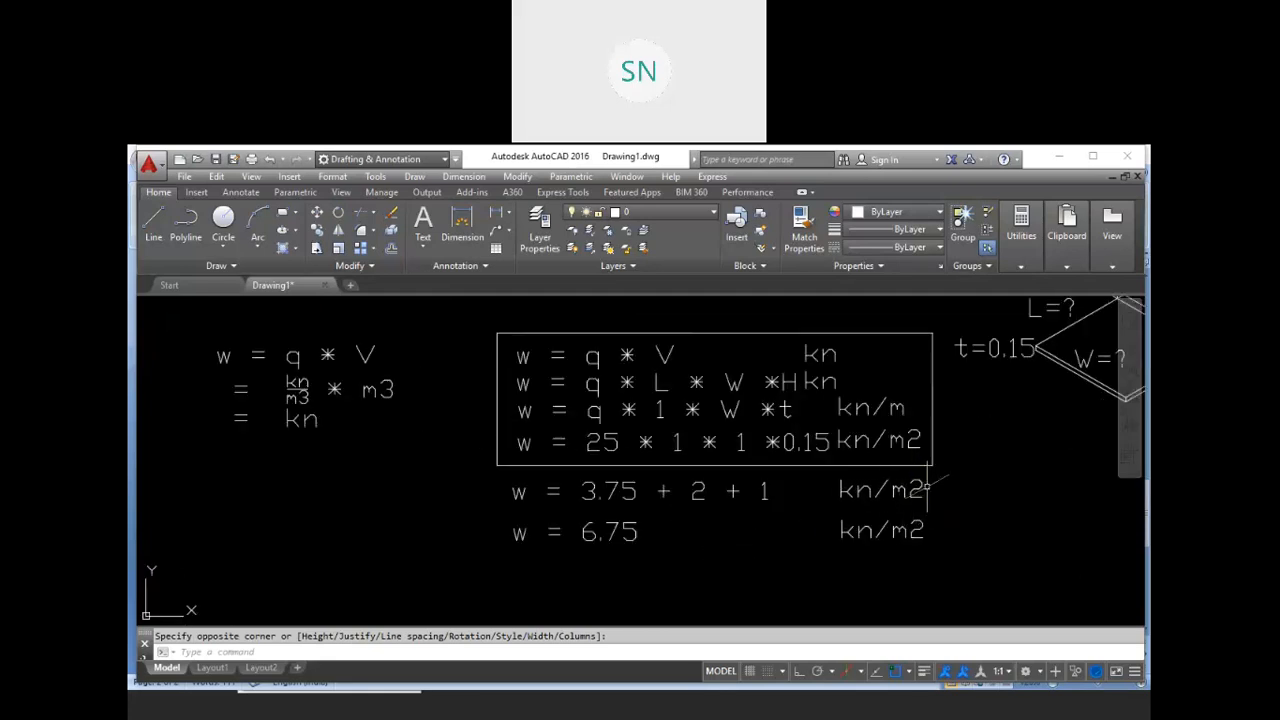
scroll(922, 481, "down", 2)
scroll(907, 457, "up", 2)
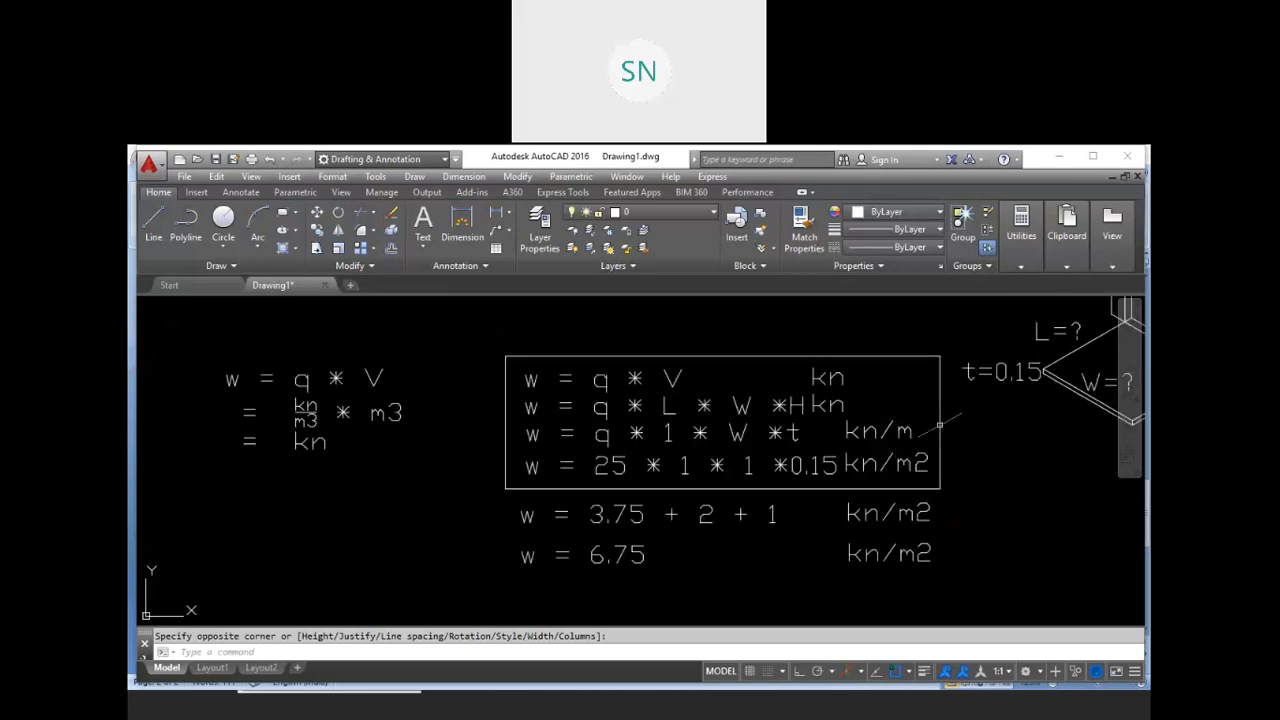
scroll(920, 430, "down", 2)
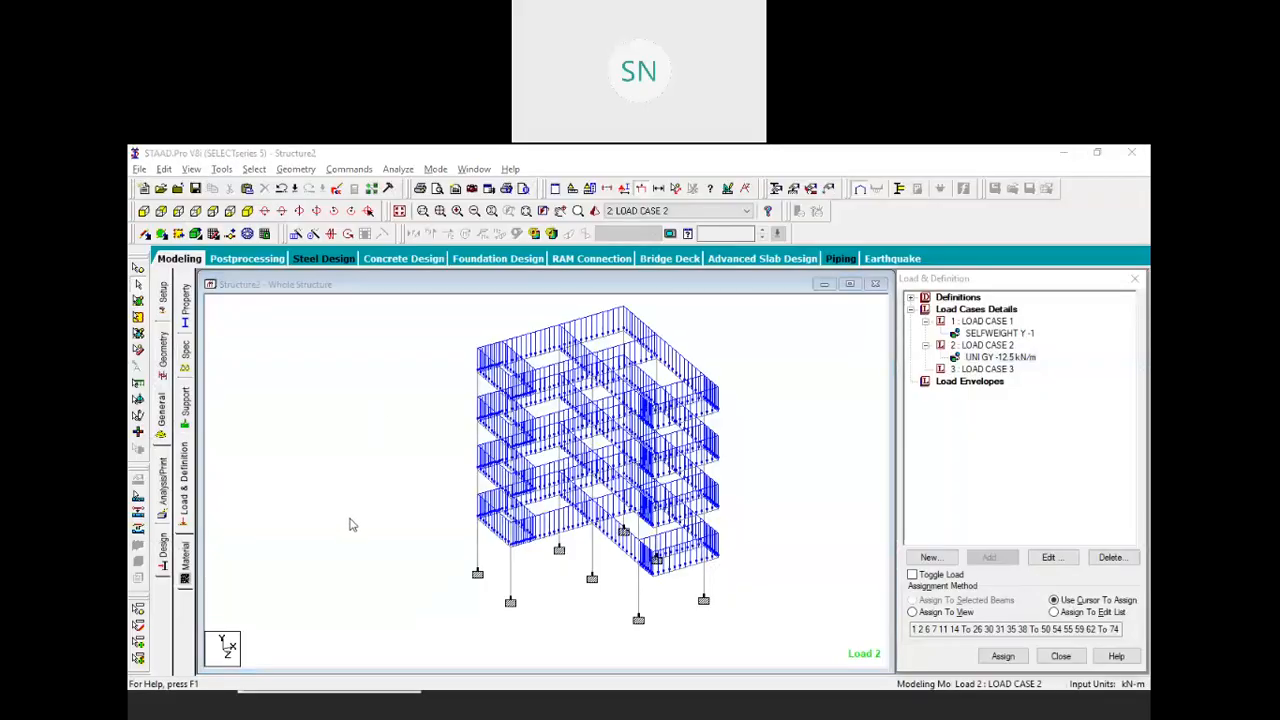
Switch to STAAD.Pro and save the modified structure
left_click(635, 457)
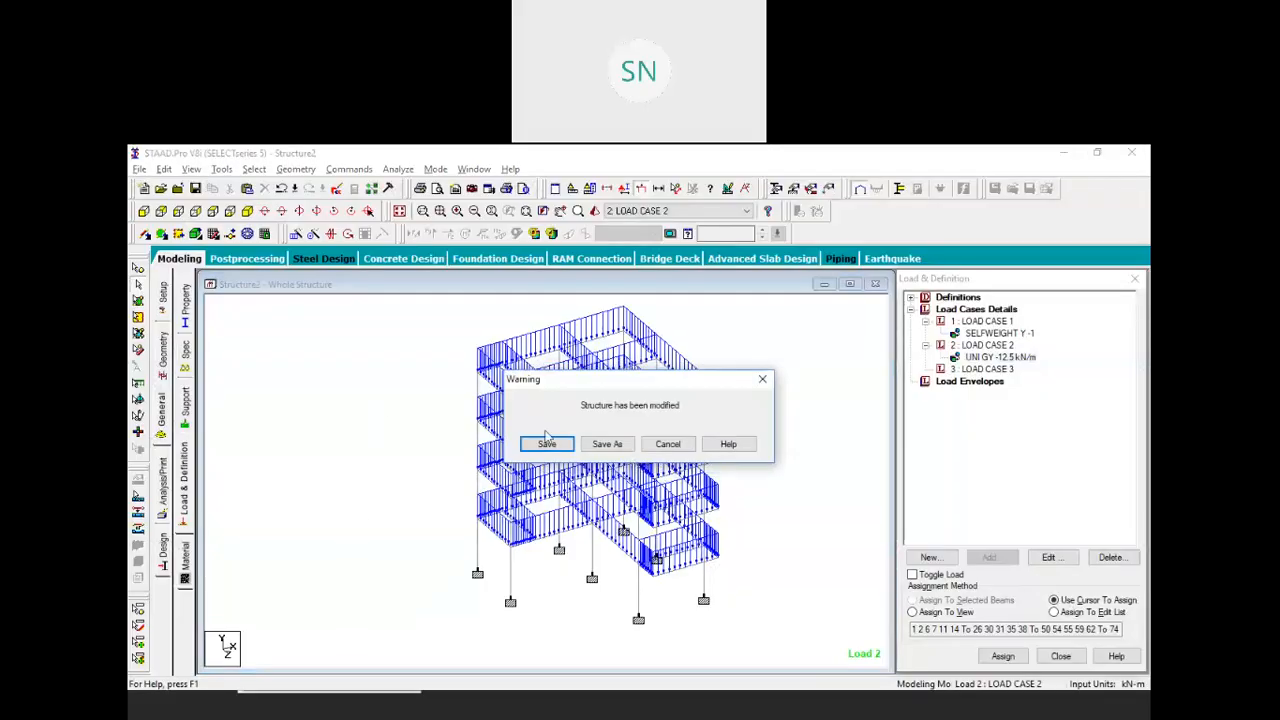
left_click(548, 442)
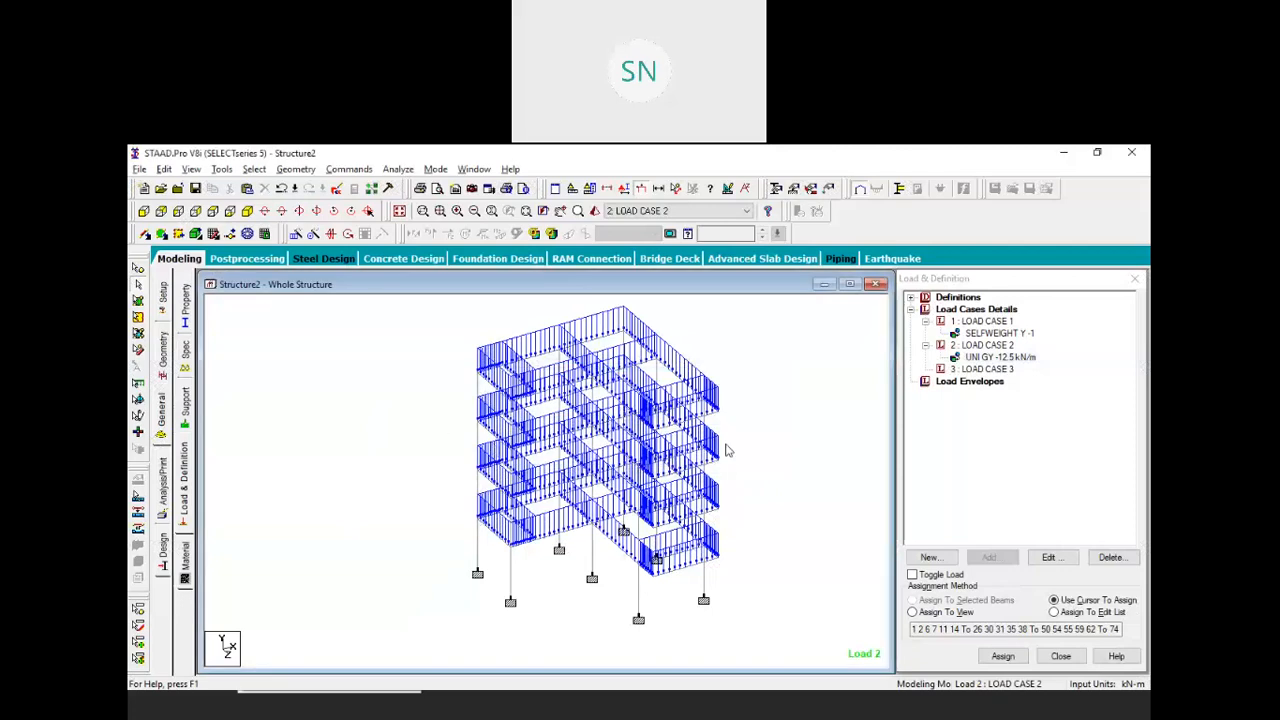
mouse_move(745, 460)
middle_mouse_down()
mouse_move(760, 476)
mouse_move(750, 468)
middle_mouse_up()
Start a floor load item in load case 3 with a pressure of -6.75 kN/m2
left_click(980, 369)
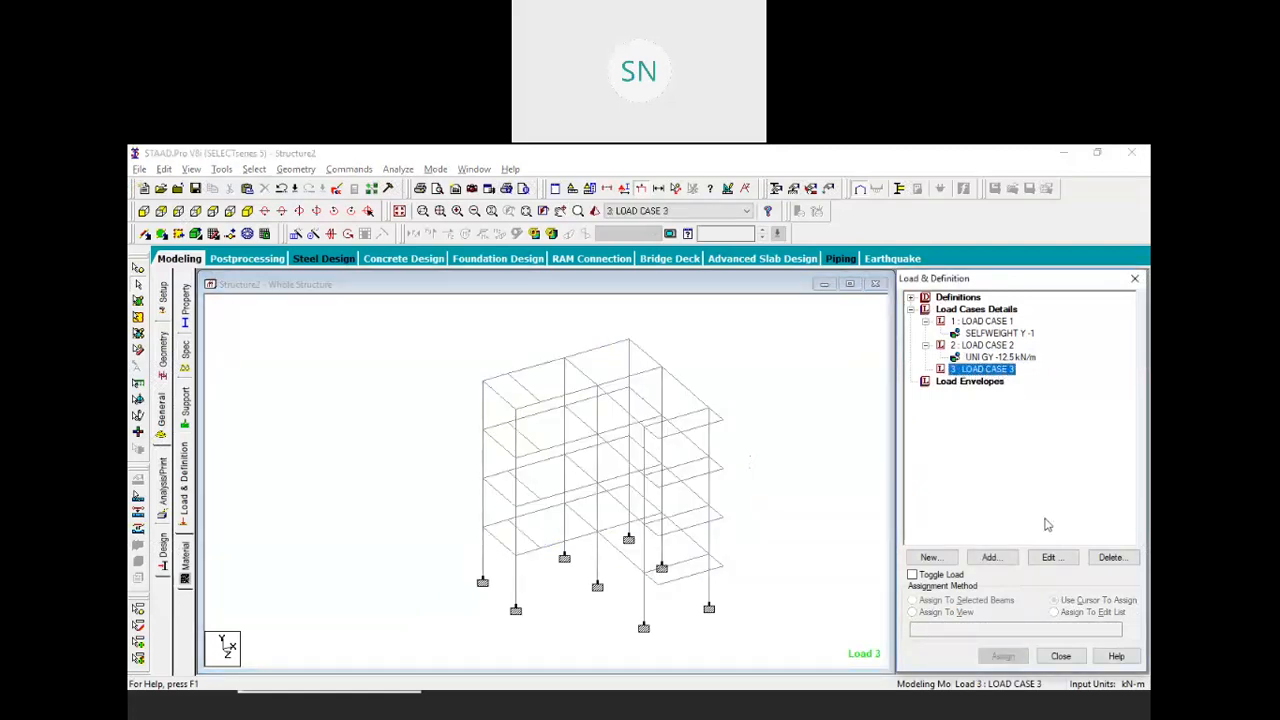
left_click(990, 557)
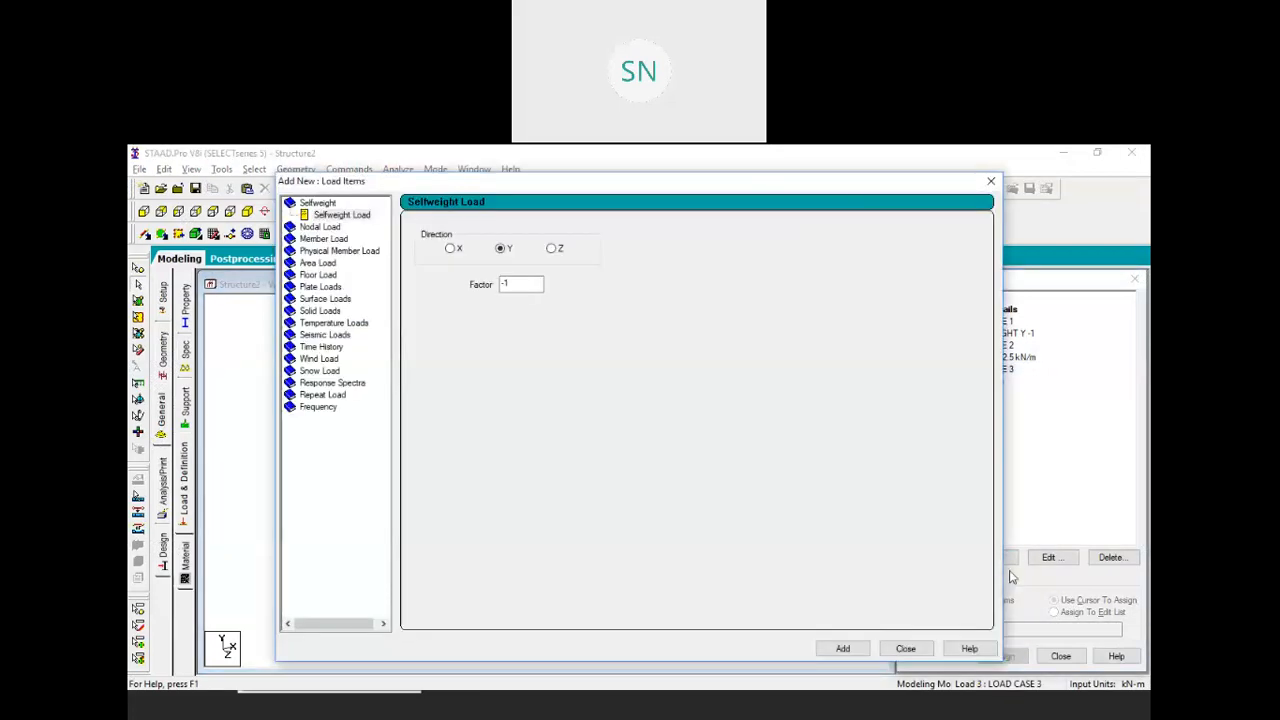
left_click(320, 276)
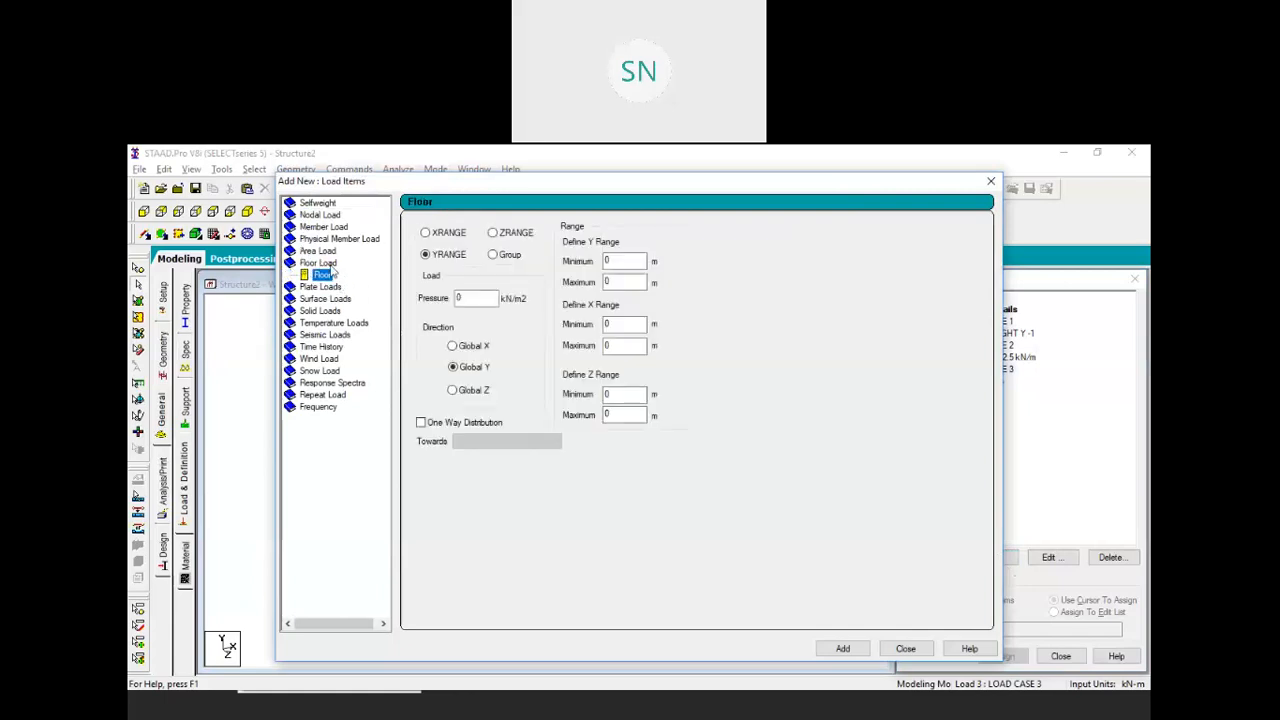
left_click(468, 302)
left_click_drag(492, 297, 410, 308)
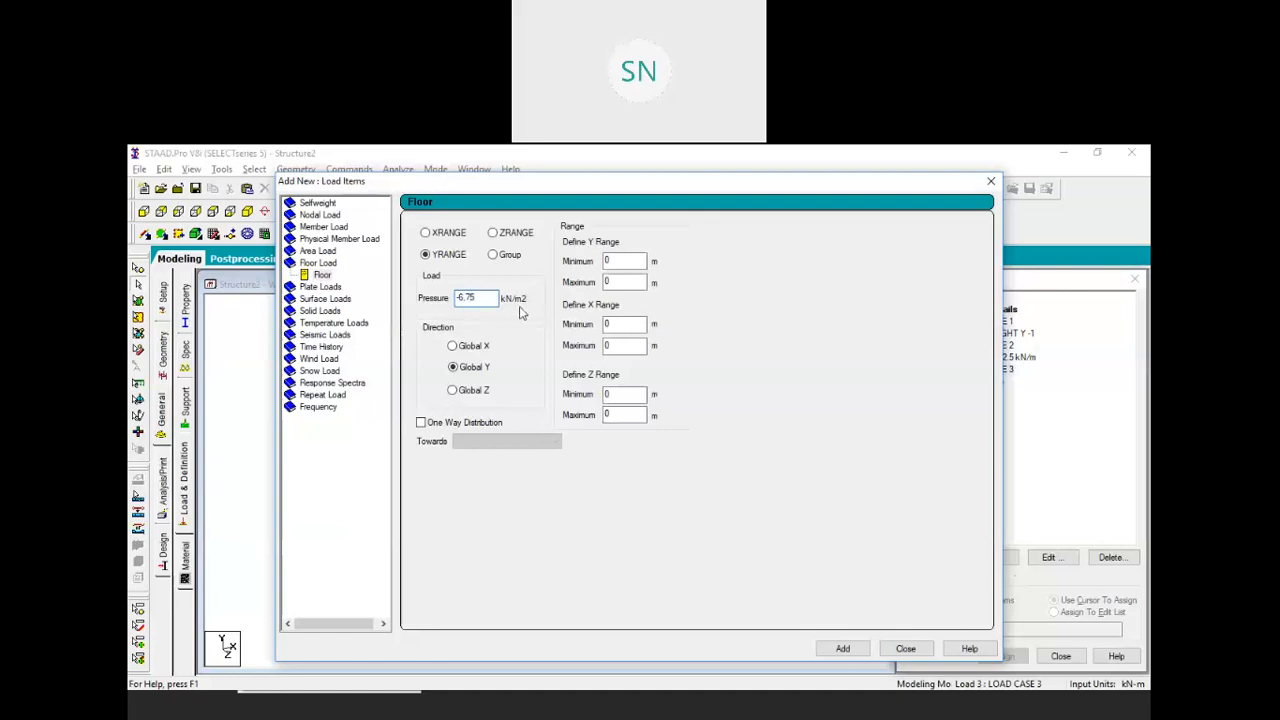
Set the floor load's Y range from 3 to 12 m and add it to load case 3 in the Global Y direction
double_click(615, 261)
type("3")
key("Tab")
type("12")
left_click_drag(624, 187, 906, 168)
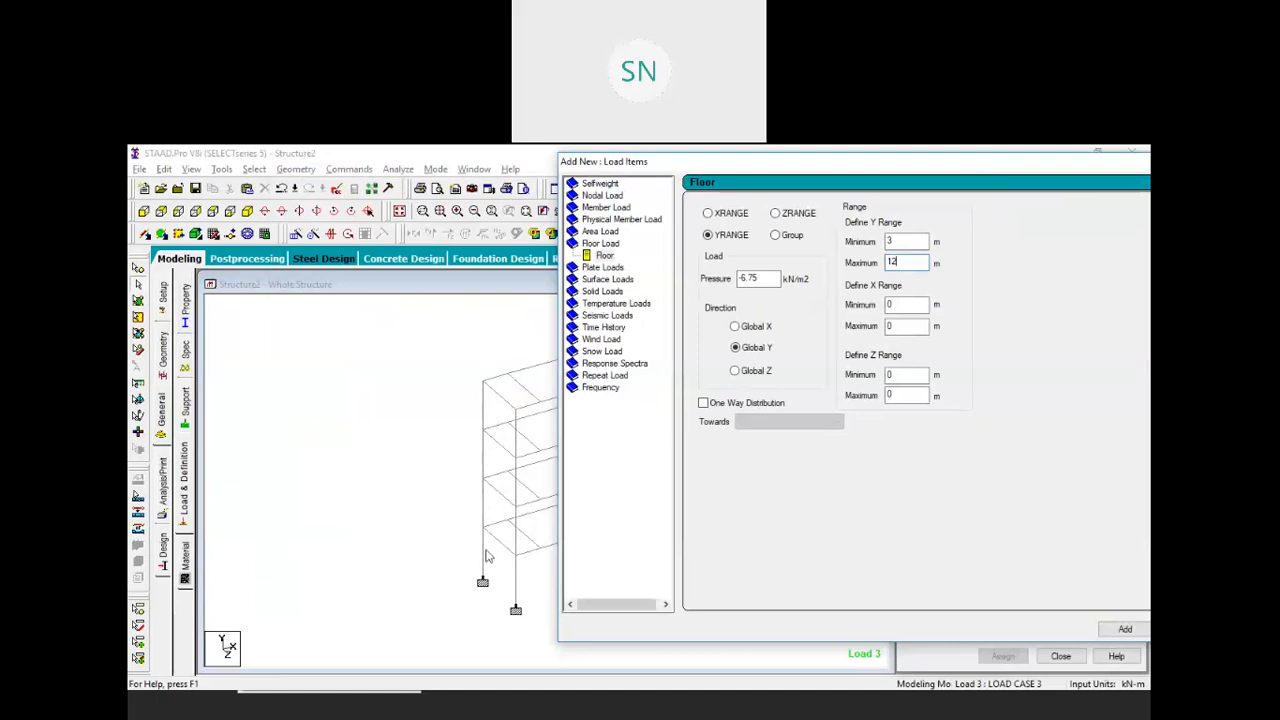
left_click_drag(824, 174, 472, 179)
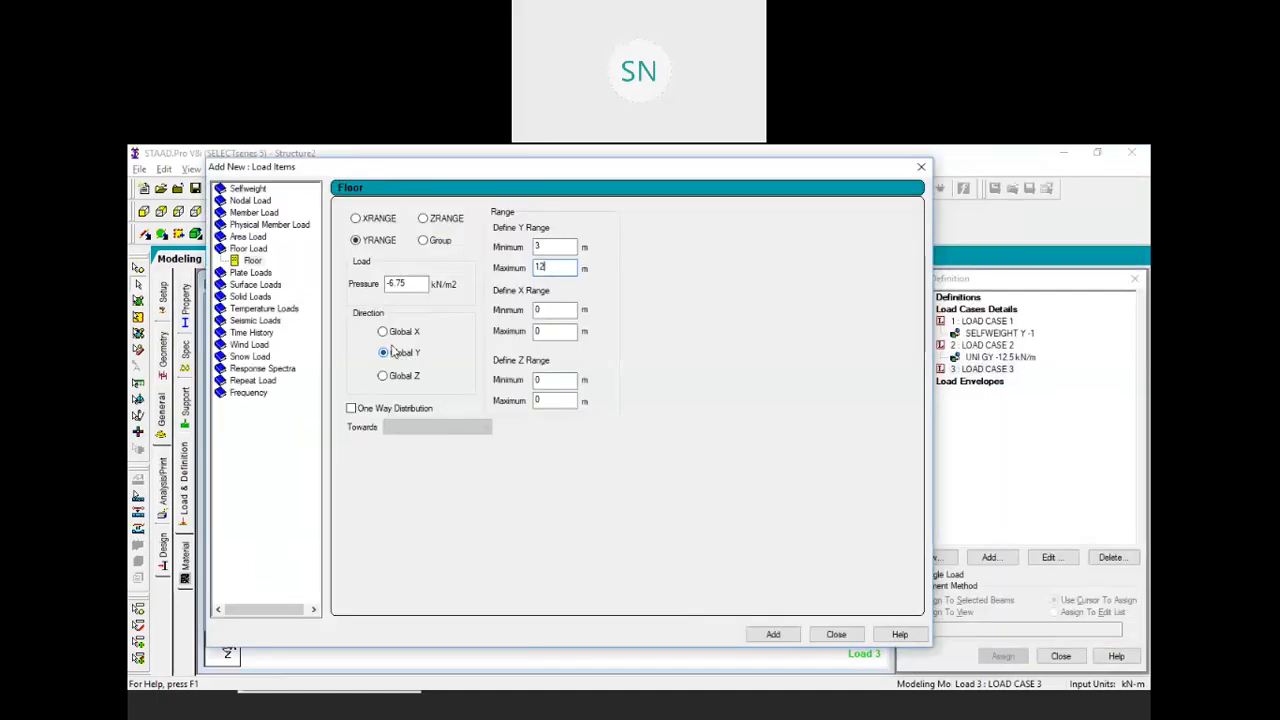
left_click(770, 634)
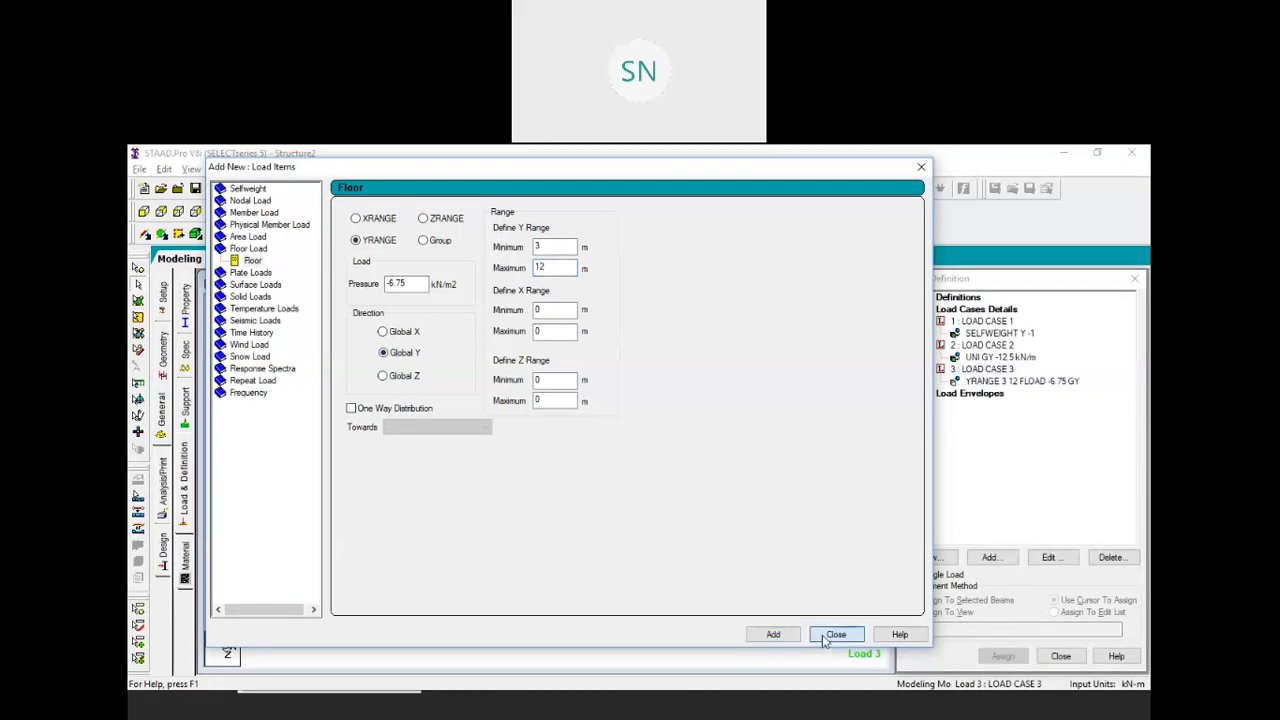
left_click(835, 634)
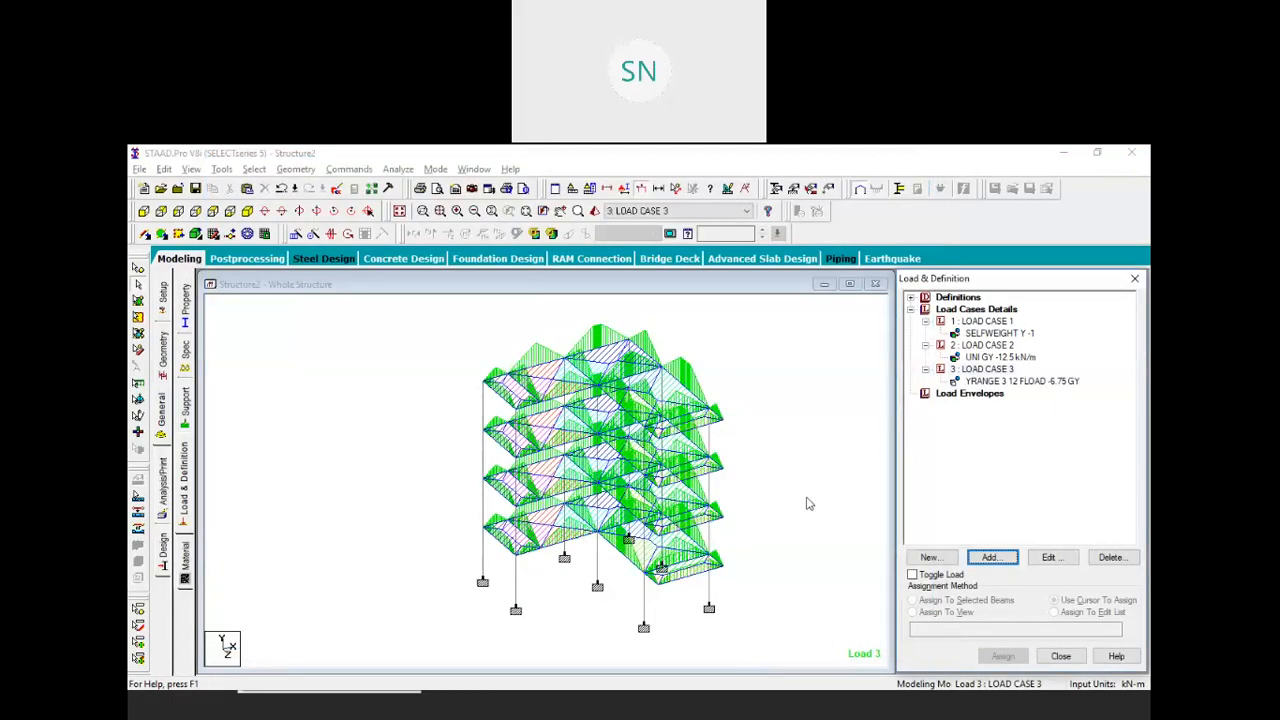
Examine how the floor load is distributed to the beams in the plan view of the whole structure
left_click(988, 384)
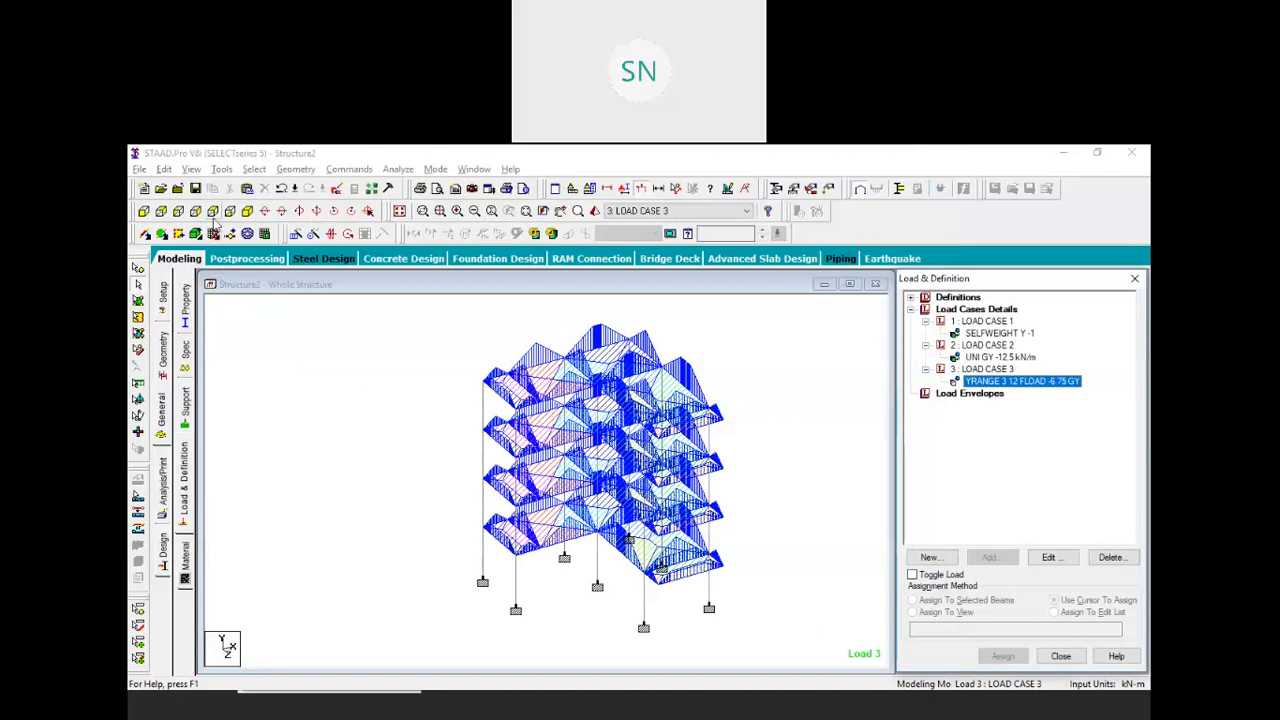
left_click(212, 212)
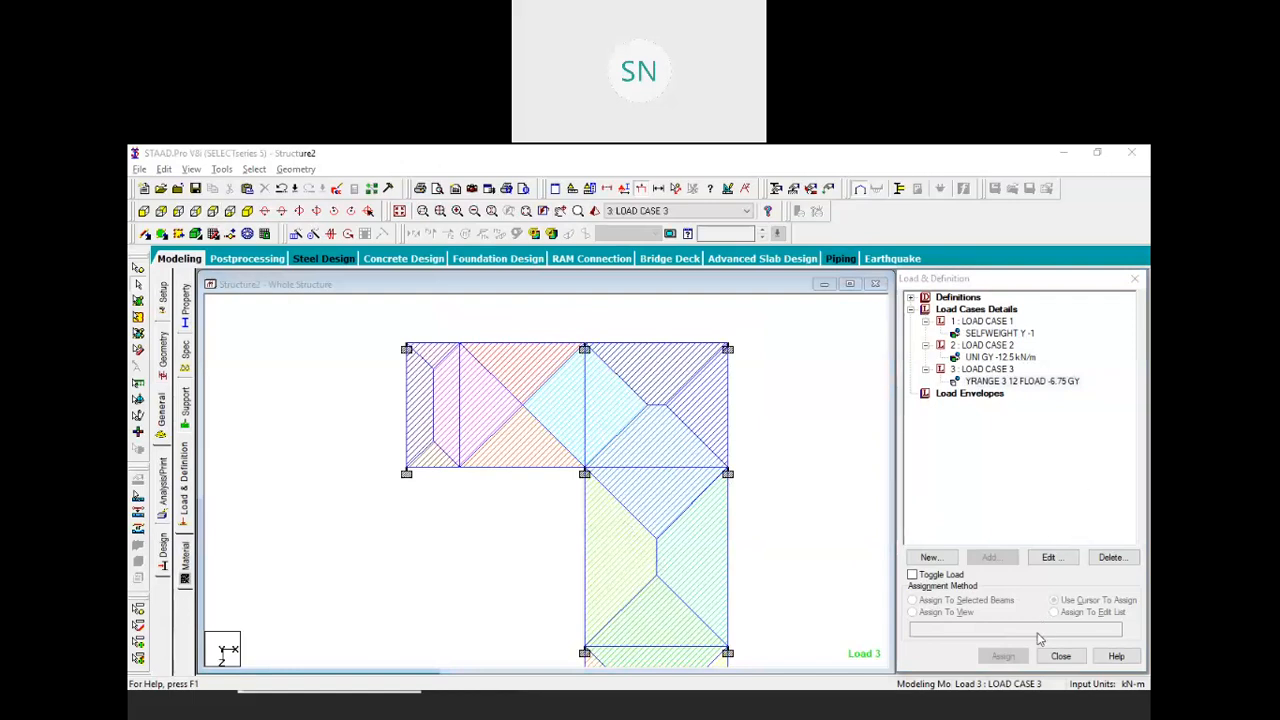
scroll(868, 566, "down", 1)
middle_click_drag(853, 563, 812, 506)
scroll(810, 504, "down", 1)
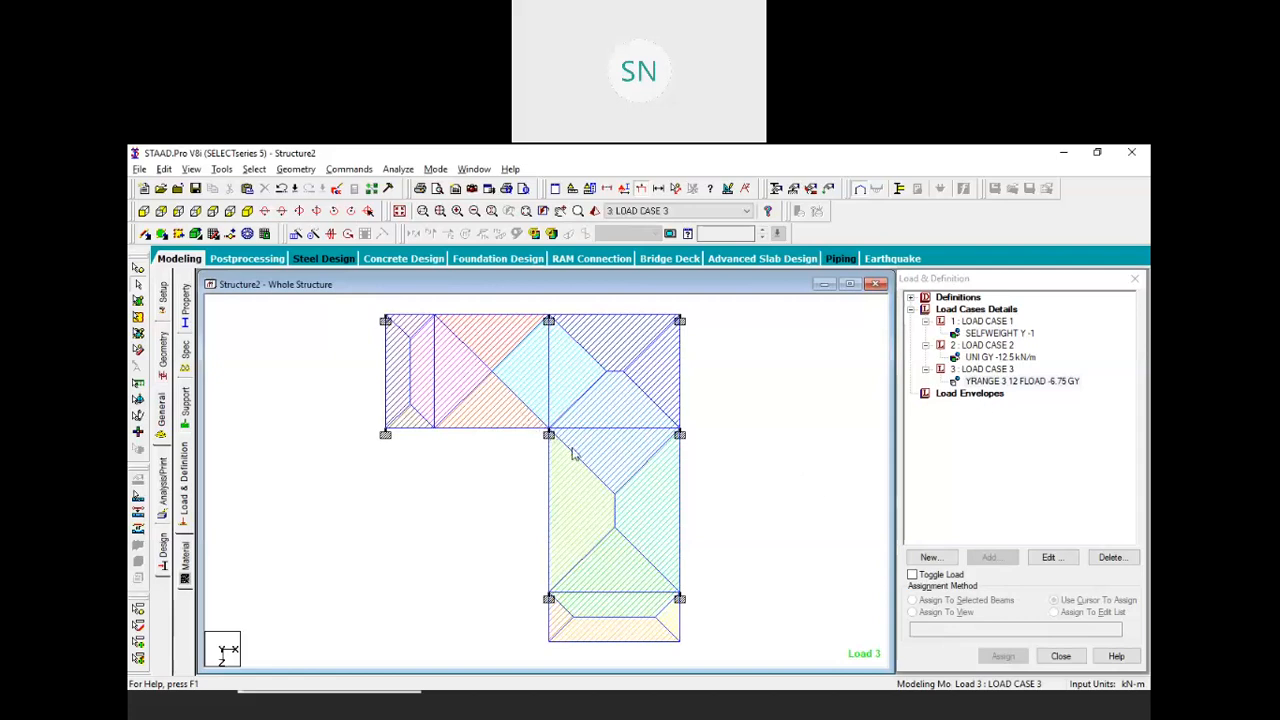
left_click(909, 638)
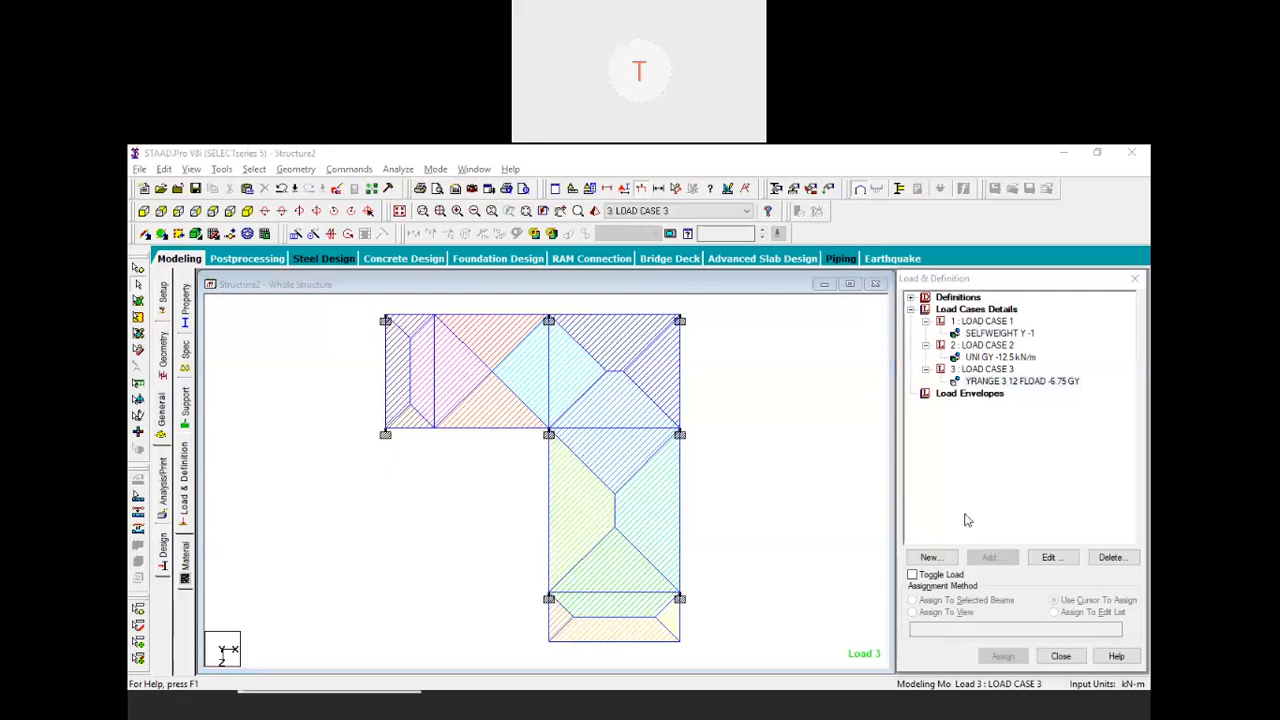
Delete the floor load from load case 3 and the uniform load from load case 2, and restore the isometric view
left_click(1008, 382)
left_click(997, 358)
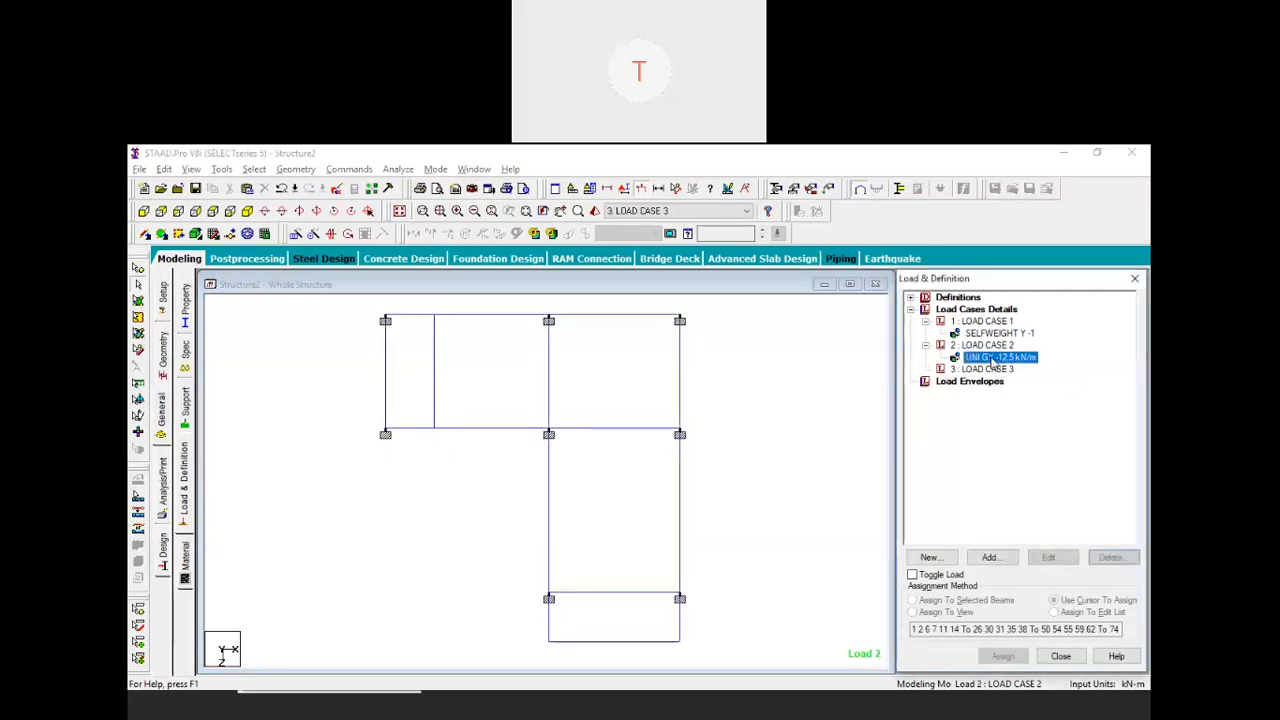
left_click(1110, 562)
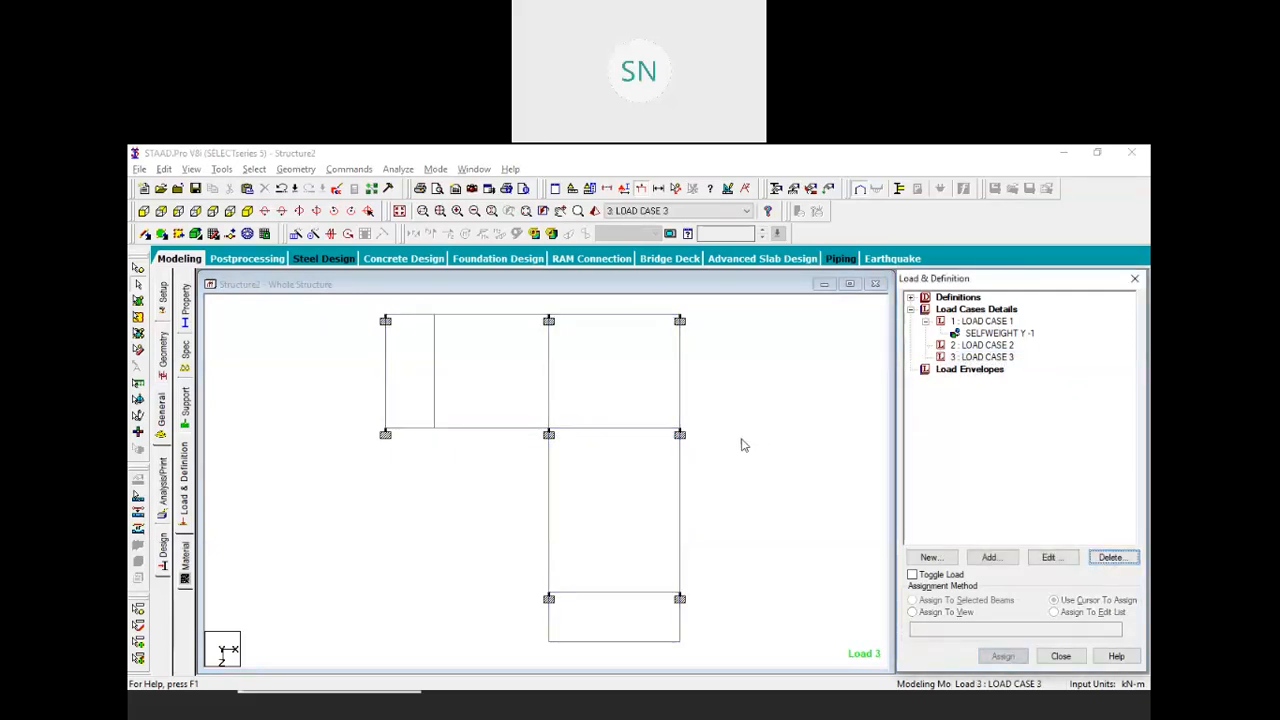
left_click(247, 212)
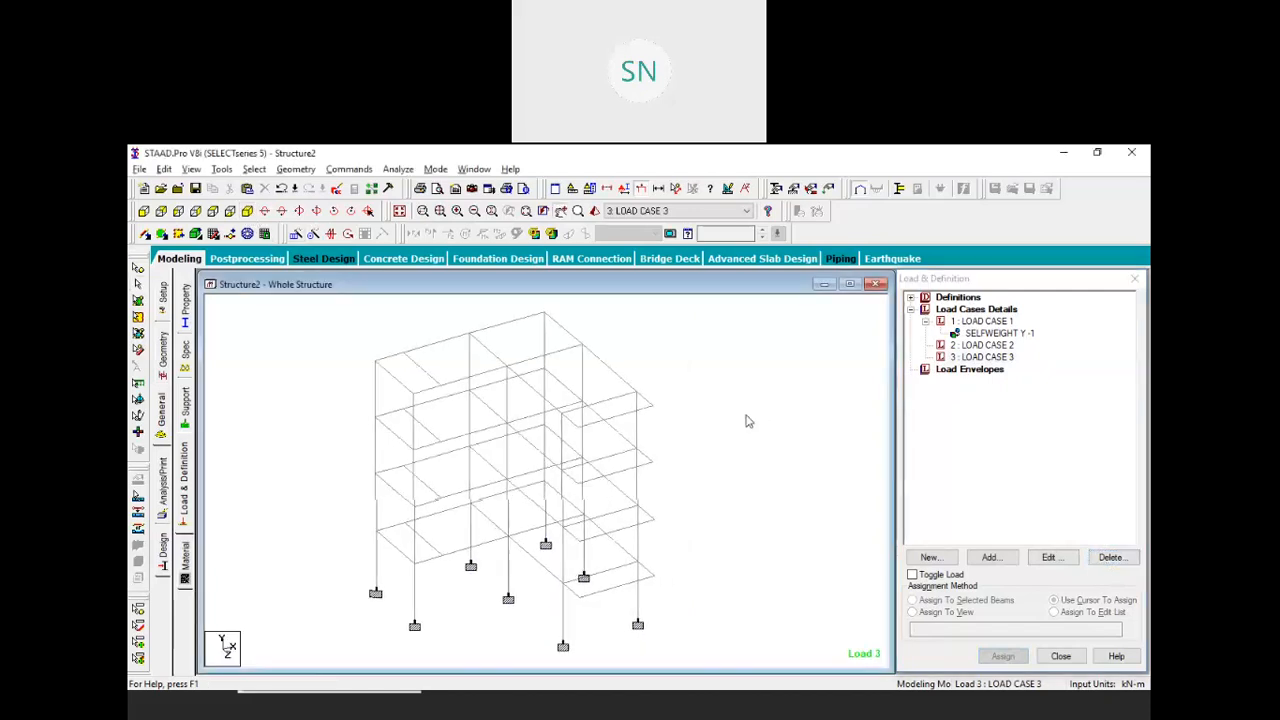
Add a uniform force member load of -12.5 kN/m in the GY direction to load case 2
left_click(990, 346)
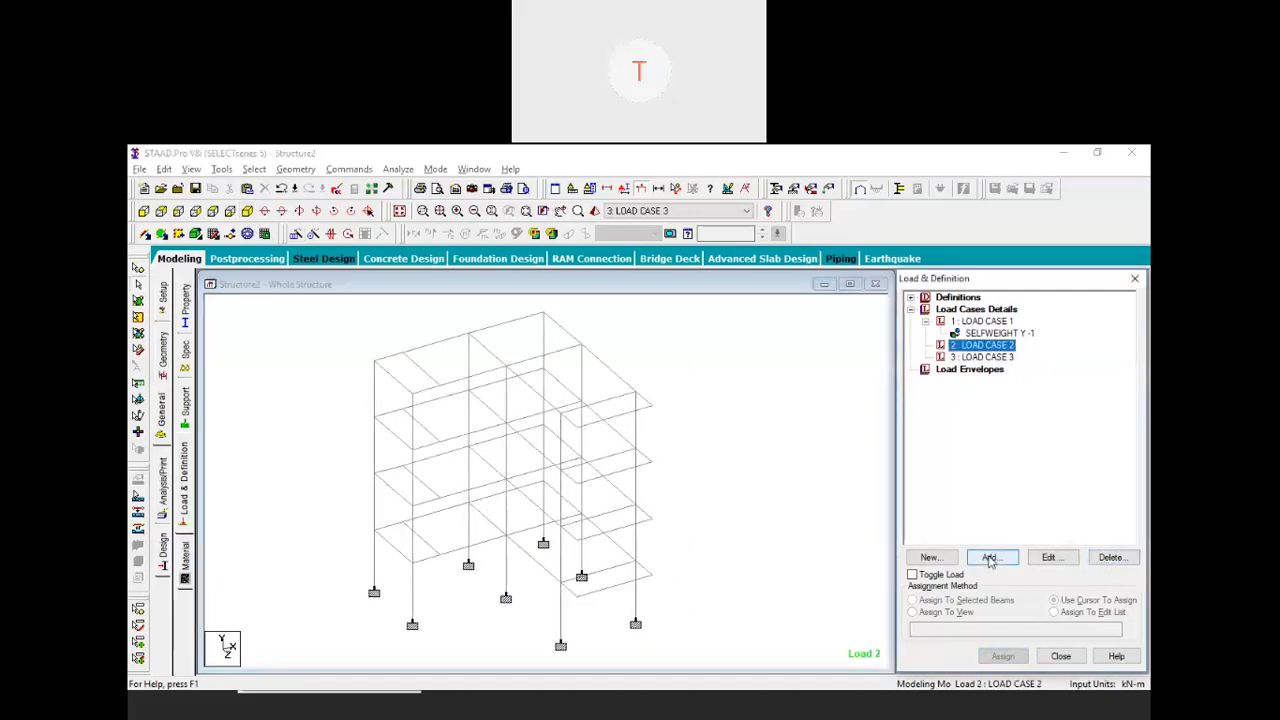
left_click(990, 558)
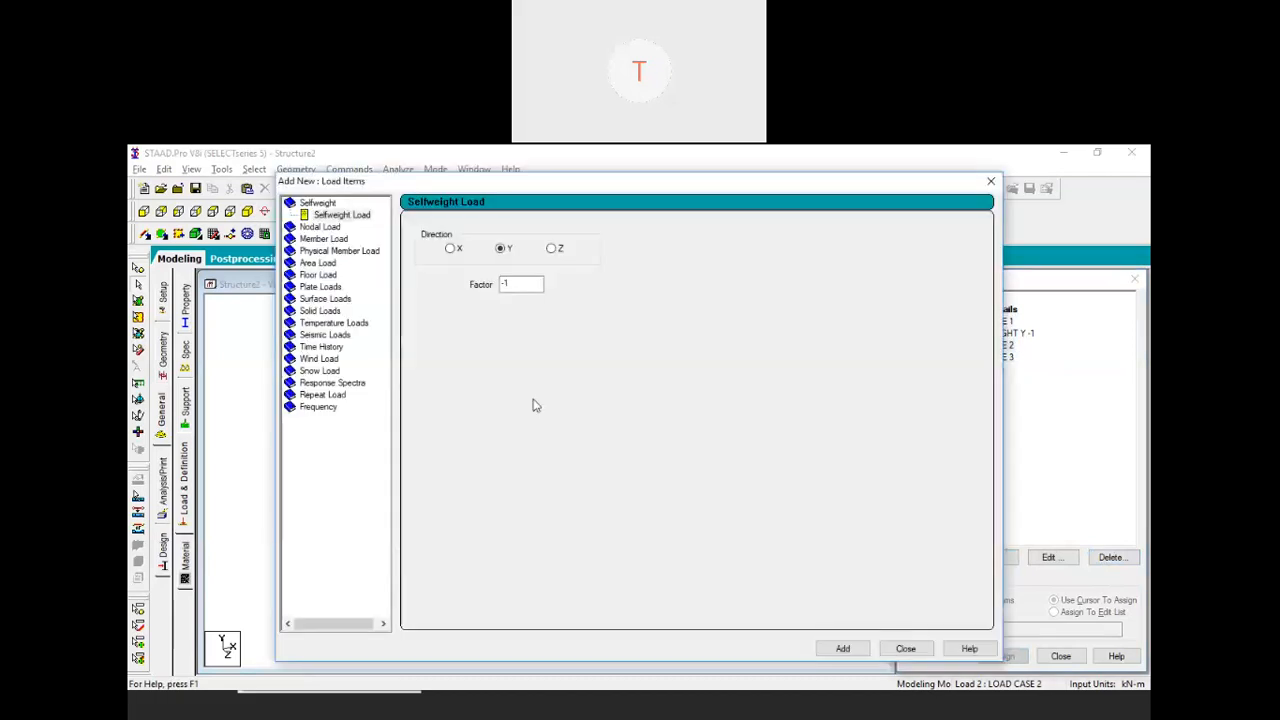
left_click(325, 241)
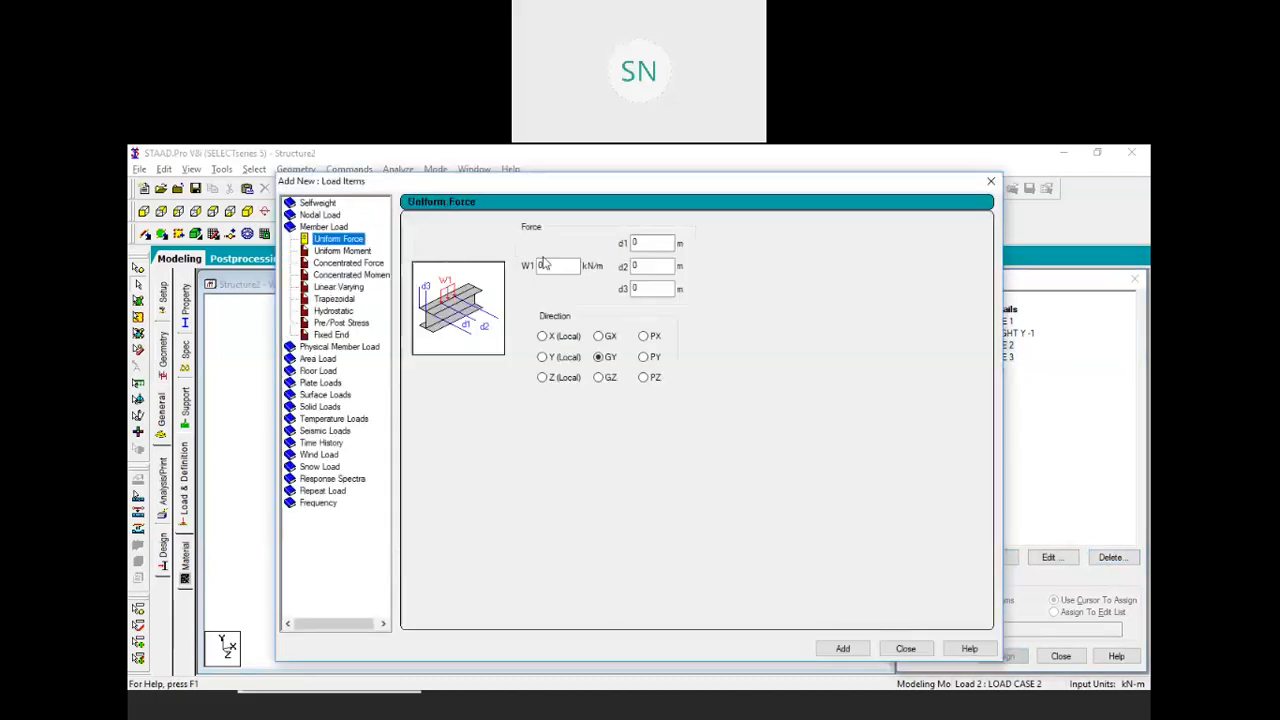
double_click(544, 264)
type("-12.5")
left_click(843, 649)
left_click(905, 649)
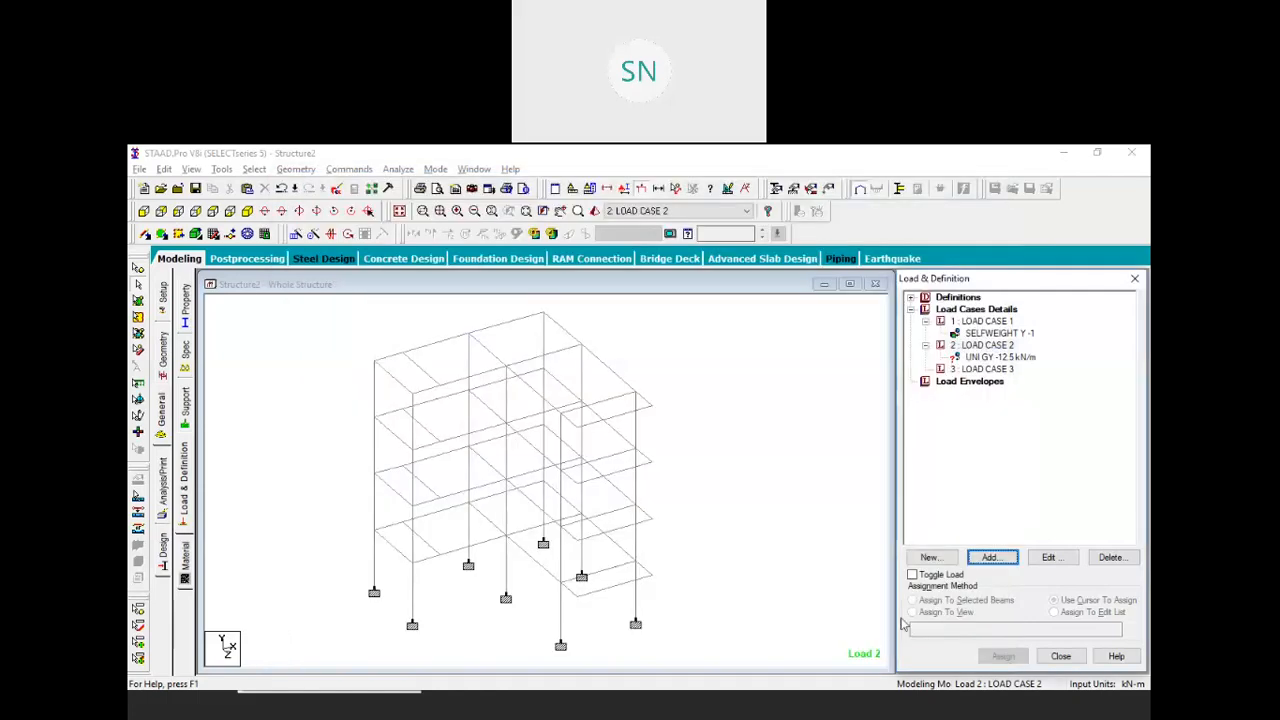
Select all beams parallel to X and Z for the uniform load in load case 2
left_click(988, 357)
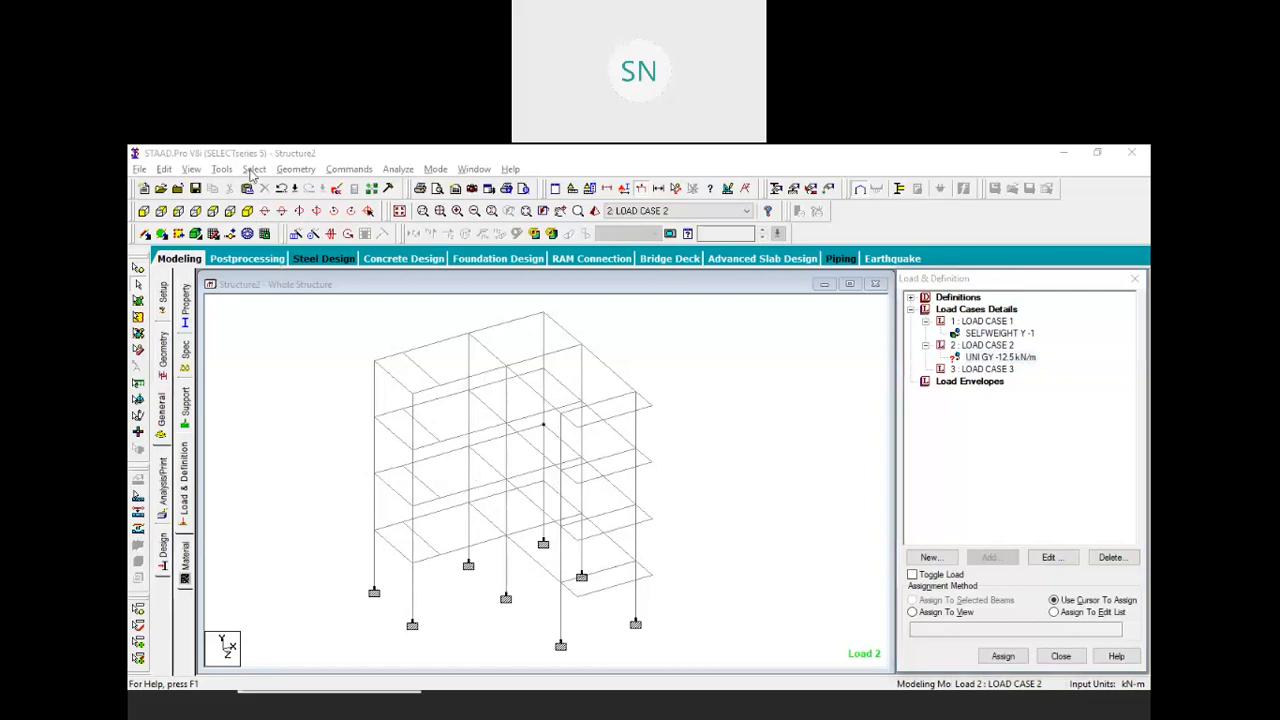
left_click(254, 170)
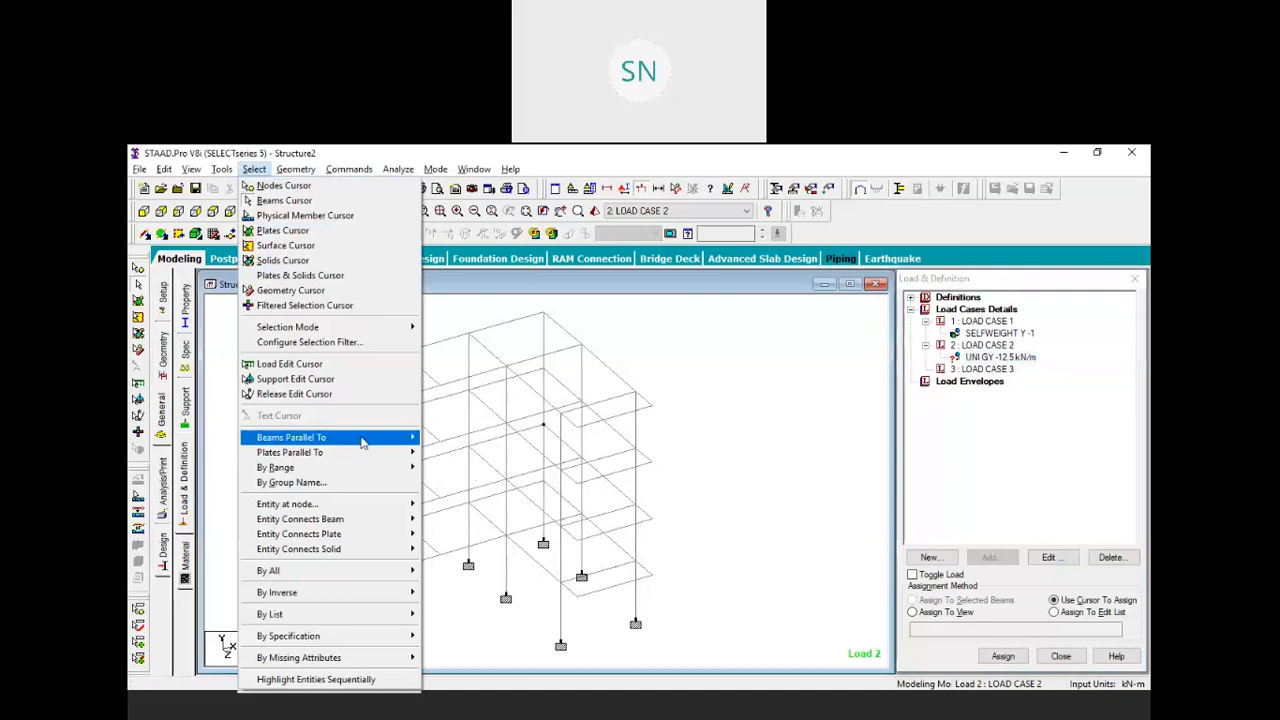
mouse_move(362, 442)
left_click(435, 440)
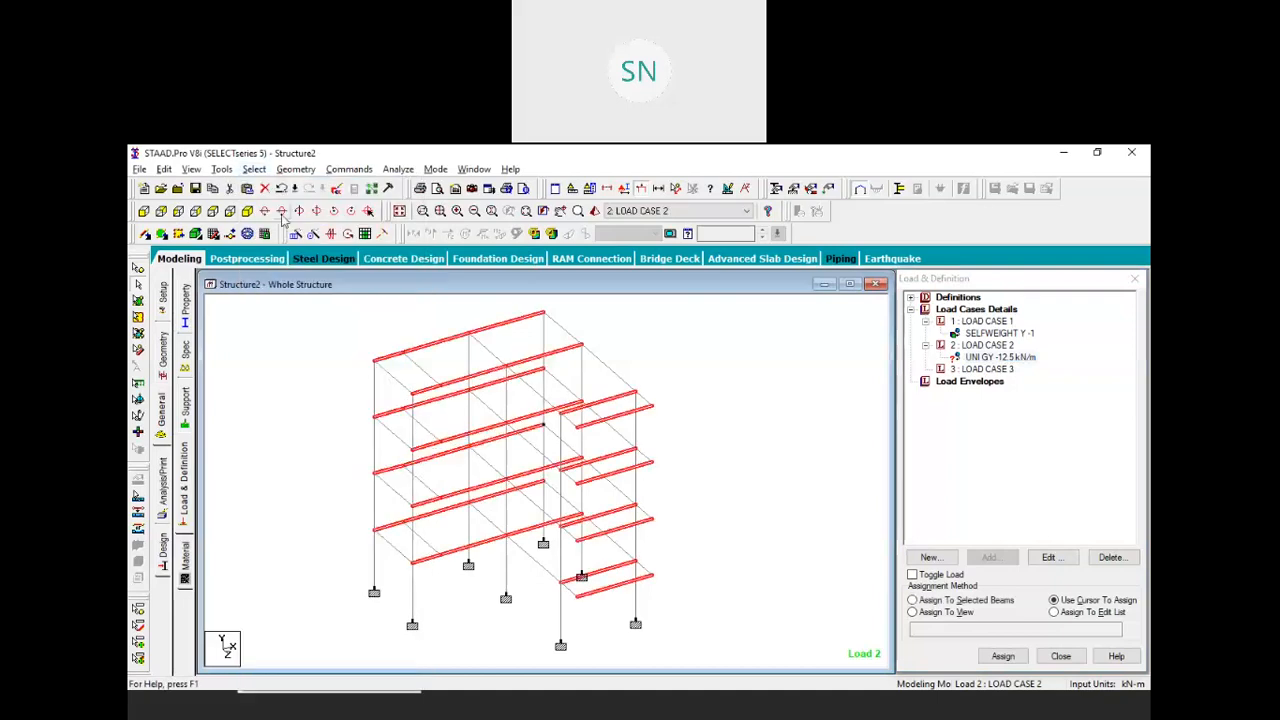
left_click(254, 169)
mouse_move(360, 440)
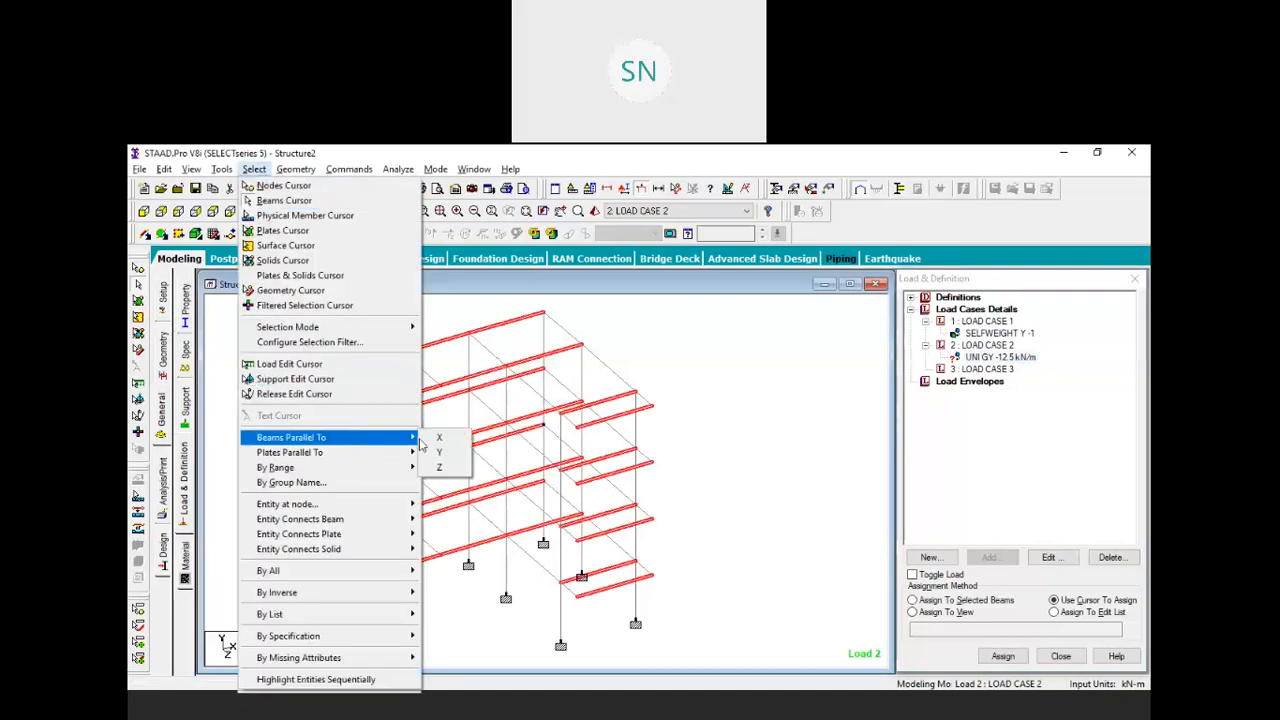
left_click(441, 468)
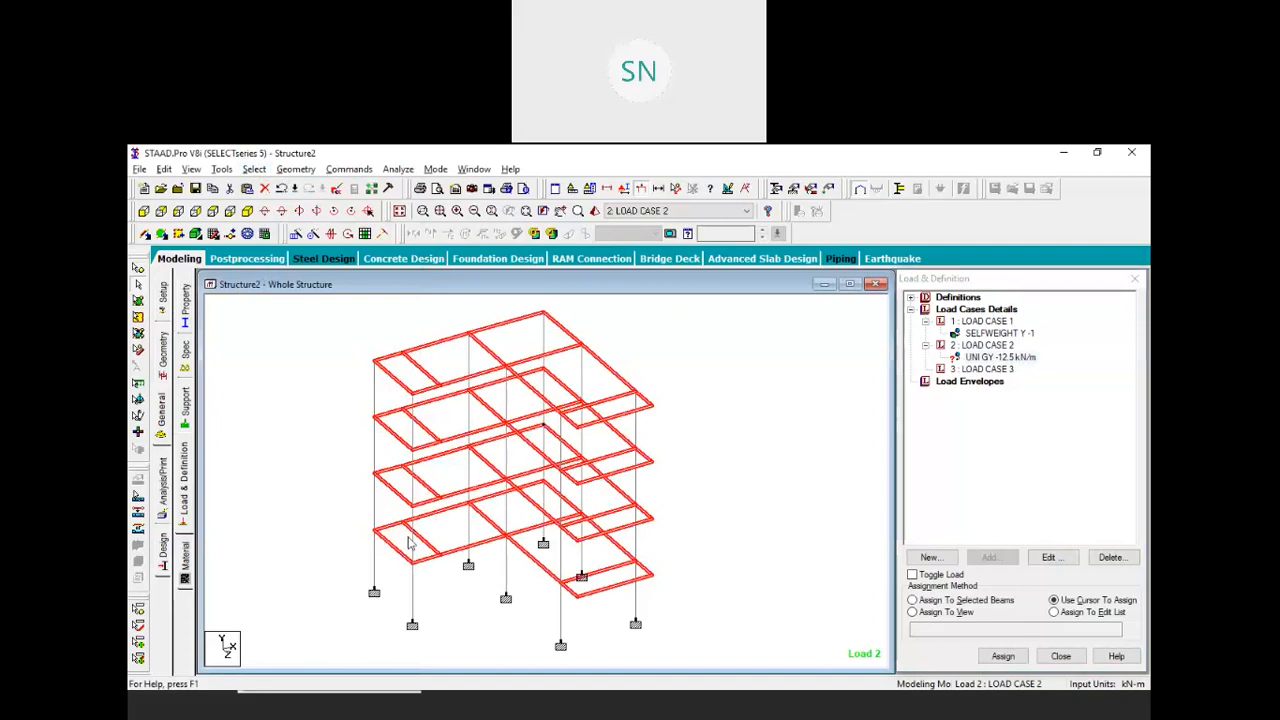
Assign the -12.5 kN/m uniform load to the selected beams and clear the beam selection
left_click(970, 357)
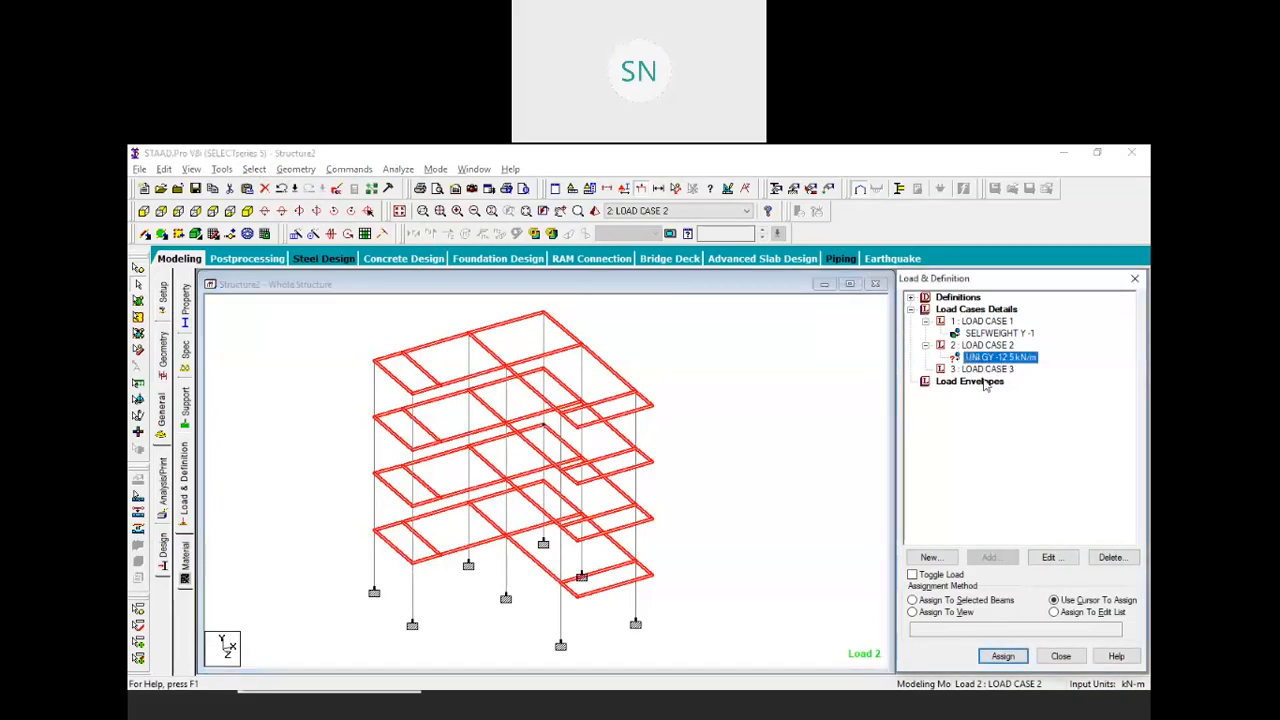
left_click(946, 601)
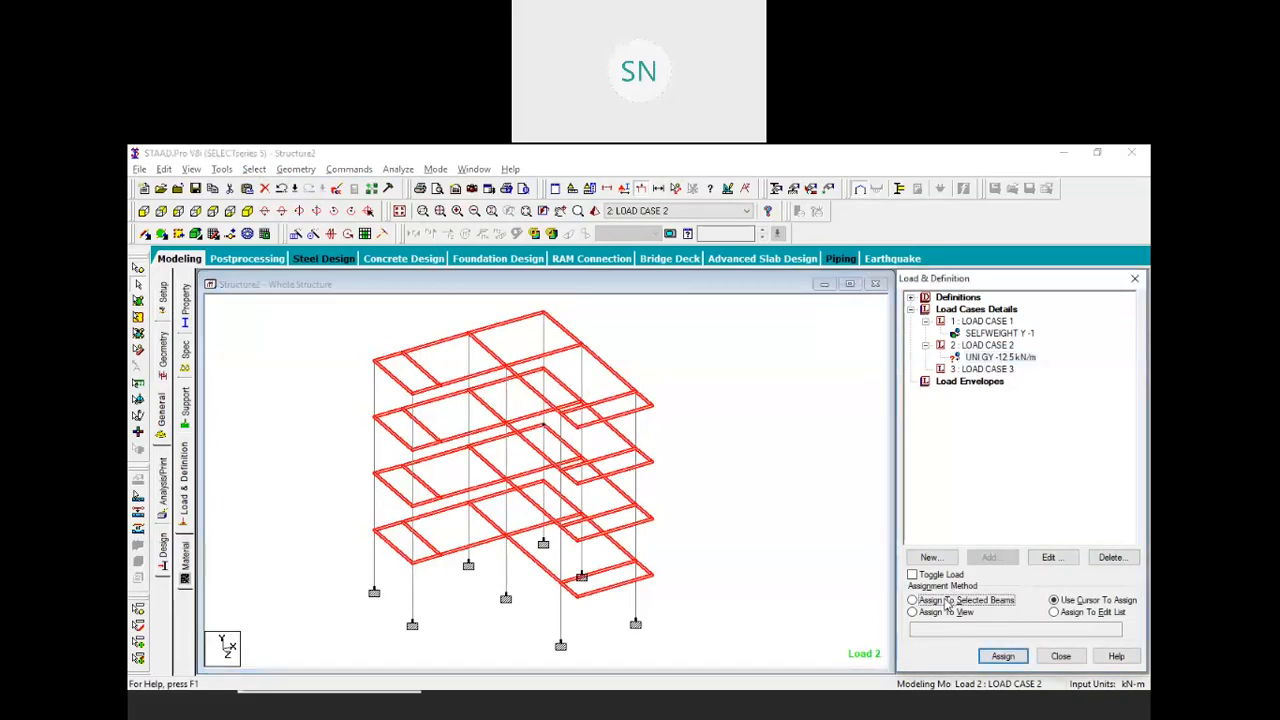
left_click(1003, 657)
left_click(1046, 513)
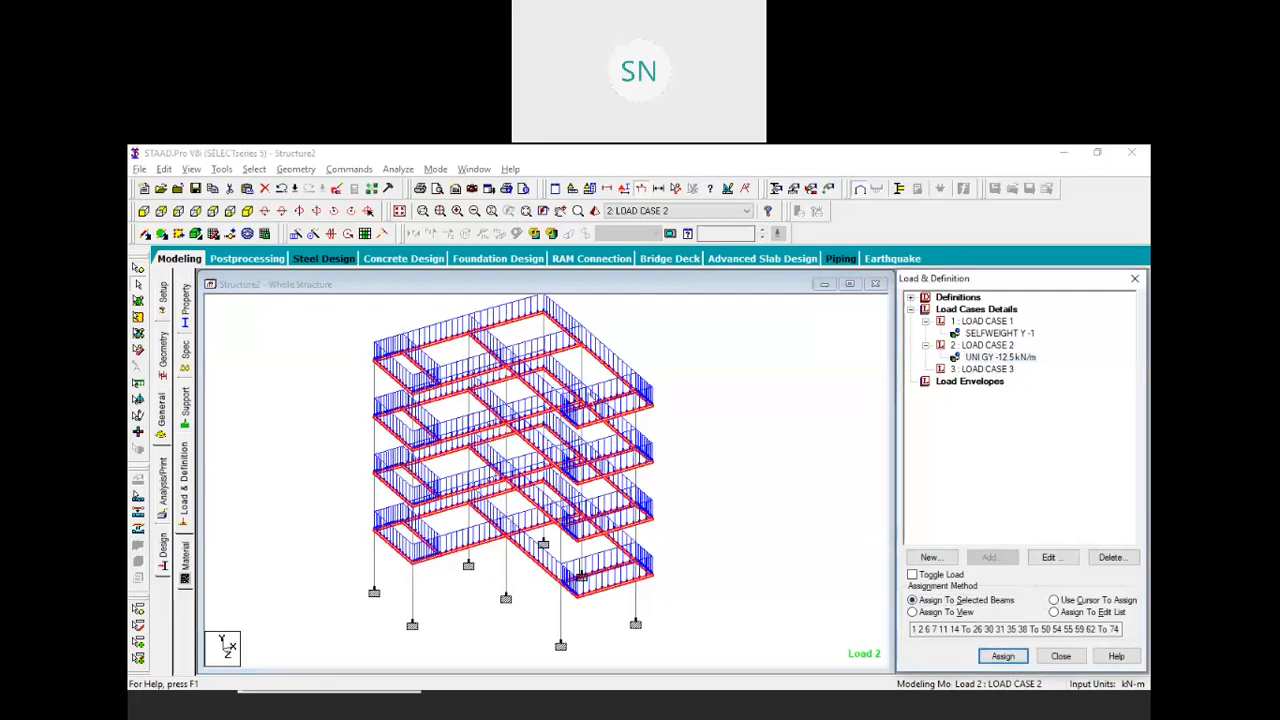
left_click(676, 424)
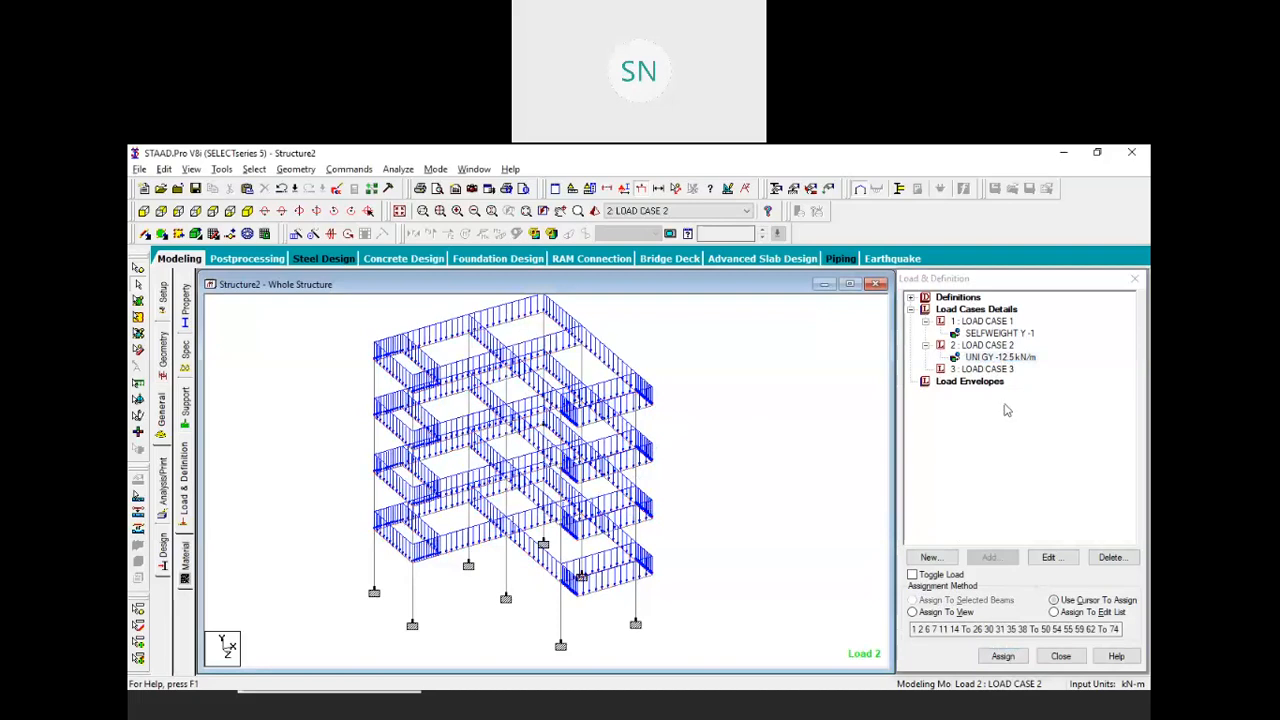
Add a floor load of -6.75 kN/m2 in Global Y over the Y range 3 to 12 m to load case 3 and display it
left_click(985, 370)
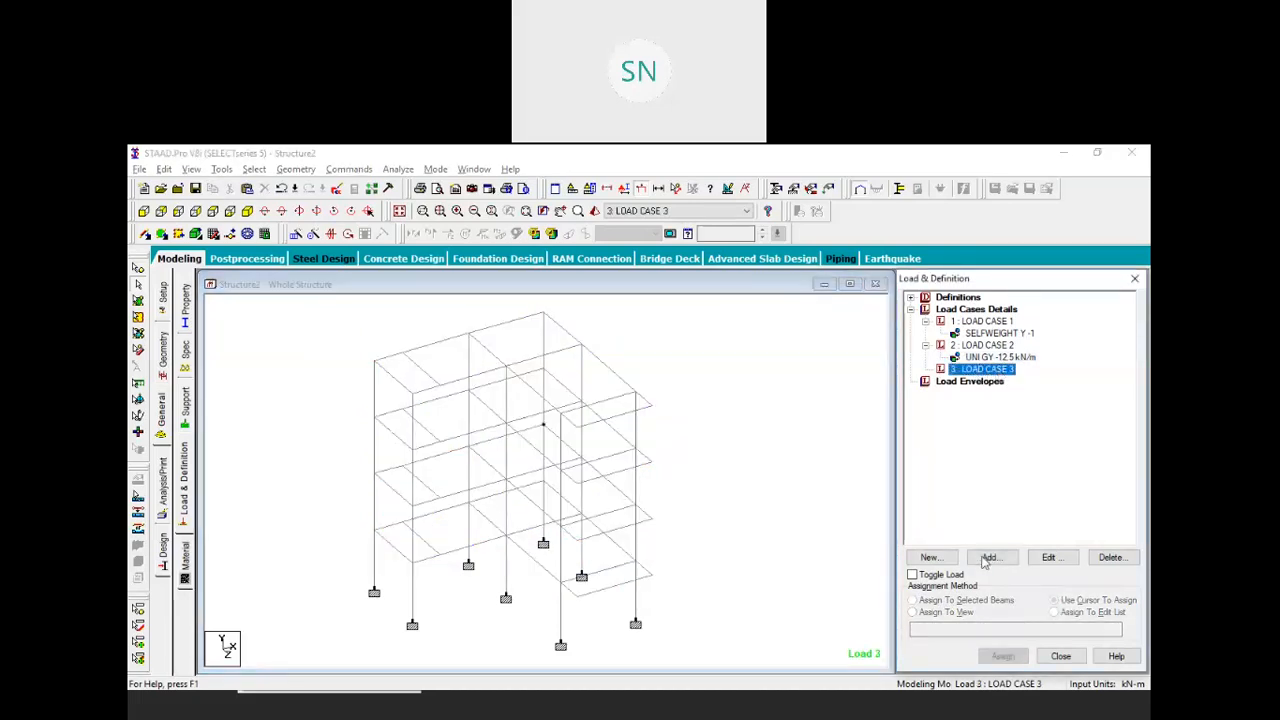
left_click(988, 558)
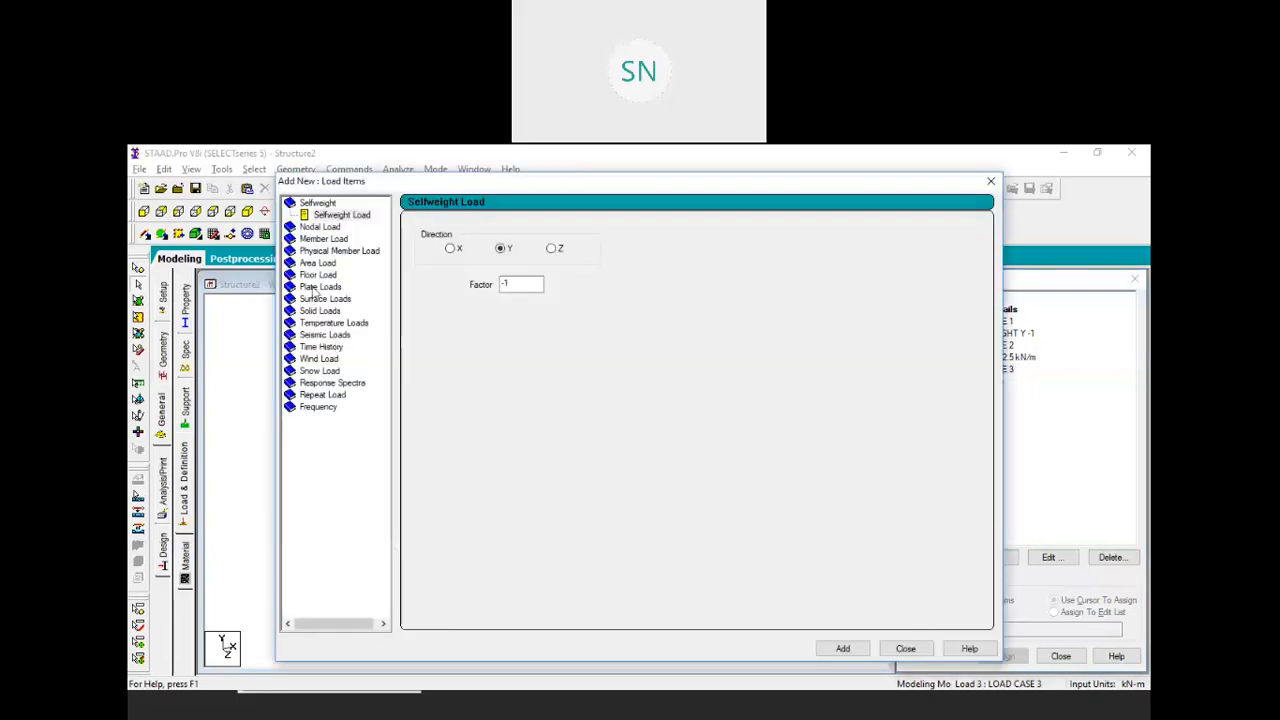
left_click(317, 274)
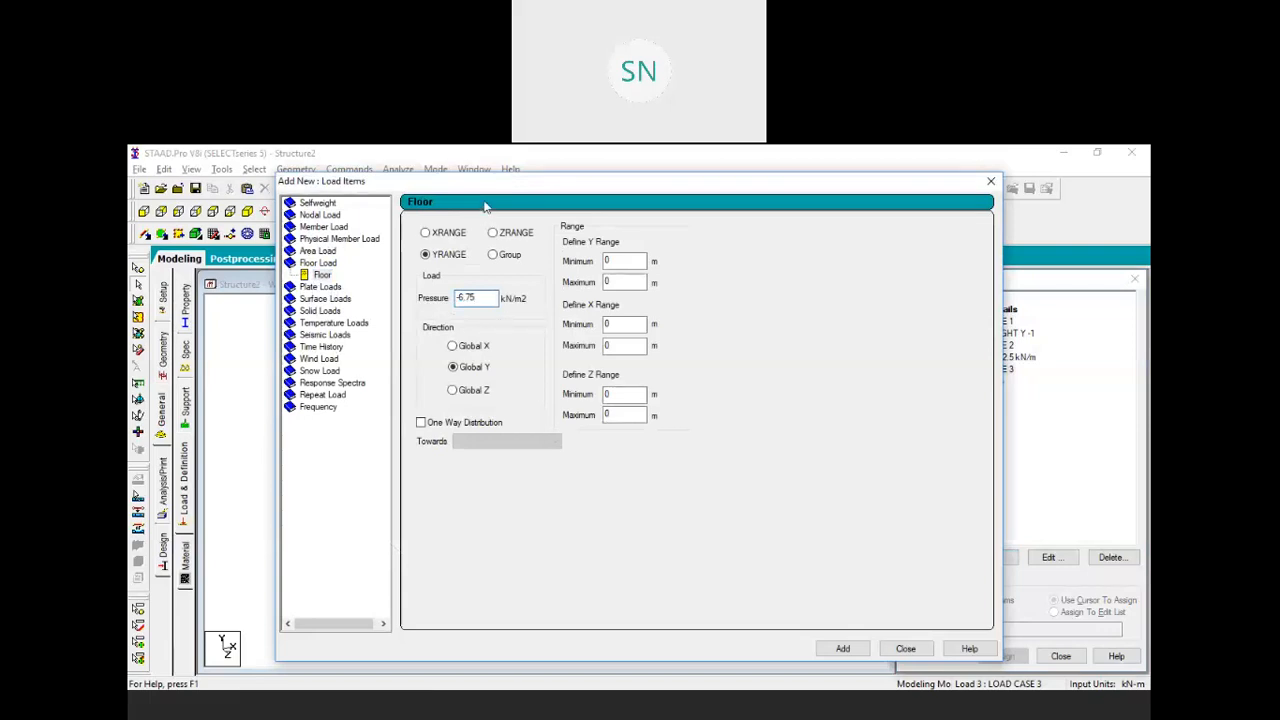
left_click_drag(740, 181, 1004, 203)
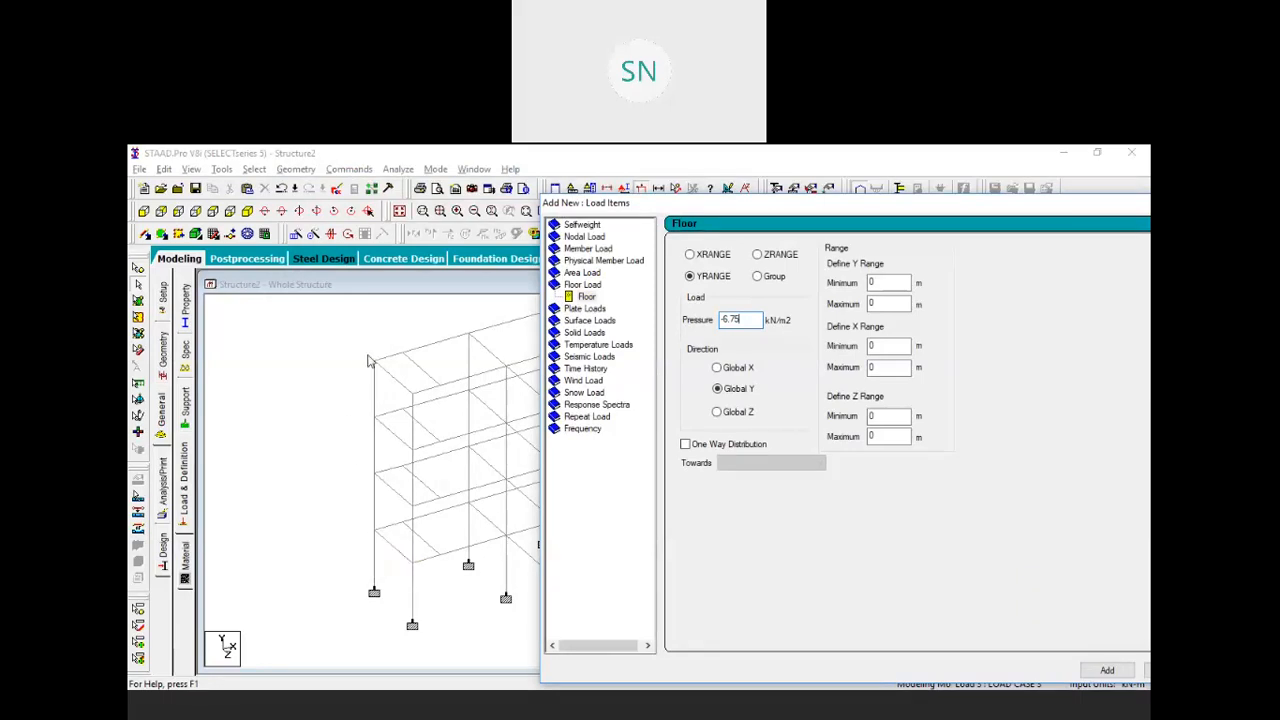
double_click(871, 285)
type("3")
key("Tab")
left_click_drag(658, 205, 351, 192)
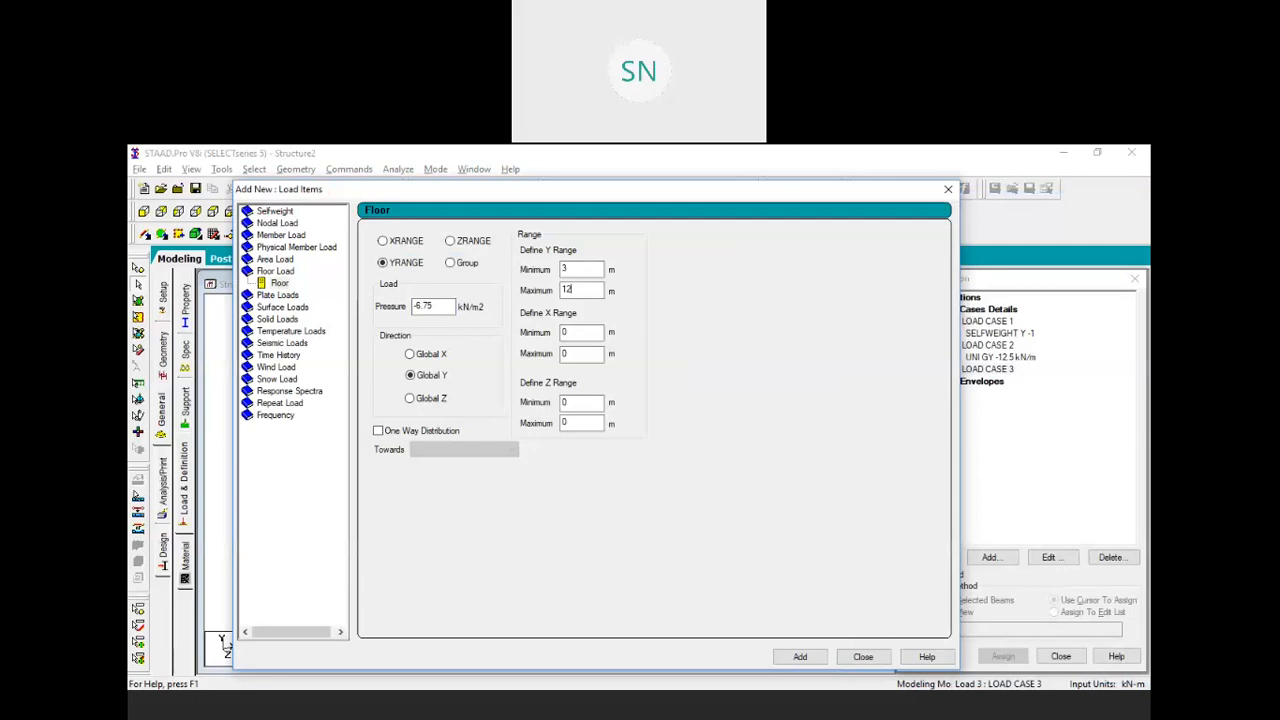
left_click(800, 657)
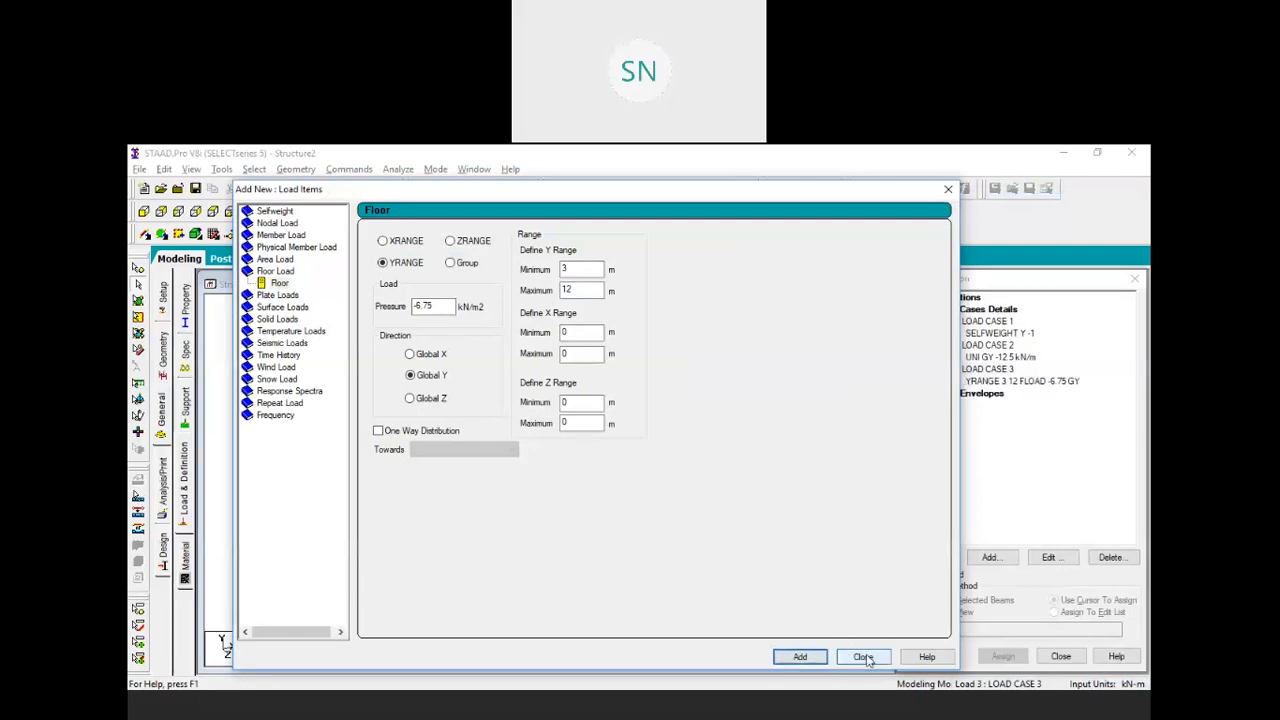
left_click(862, 657)
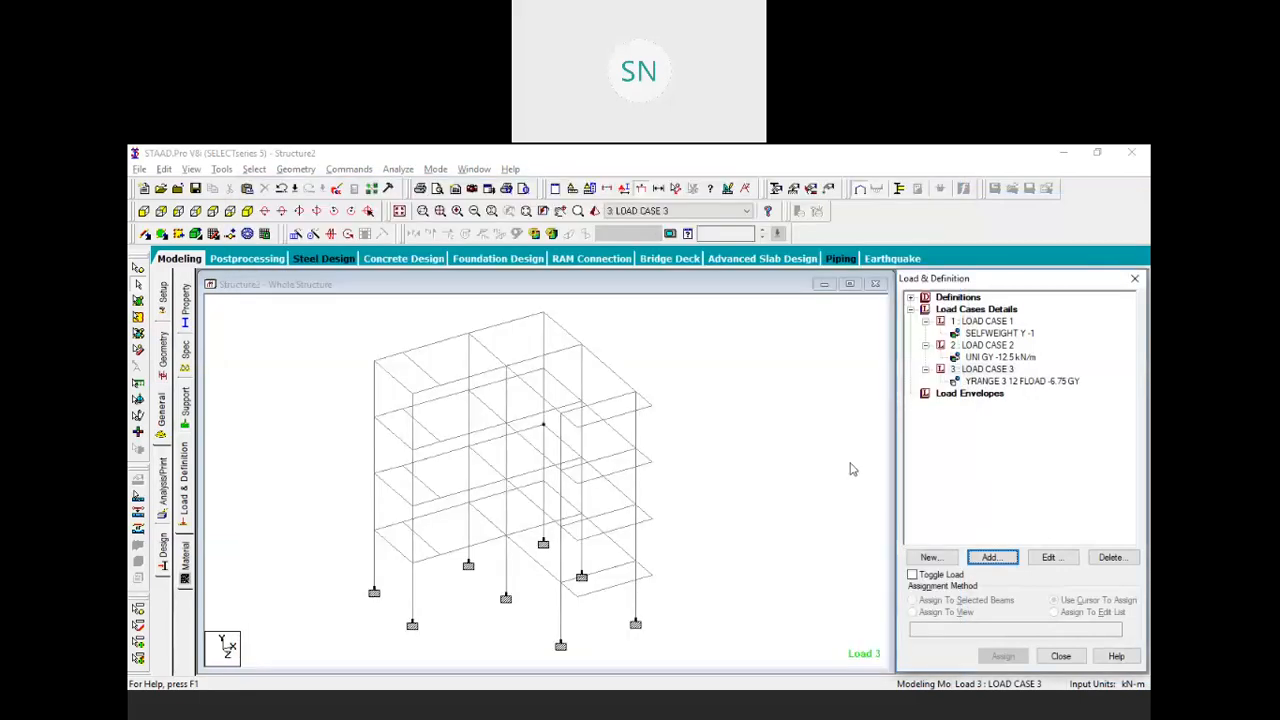
left_click(987, 381)
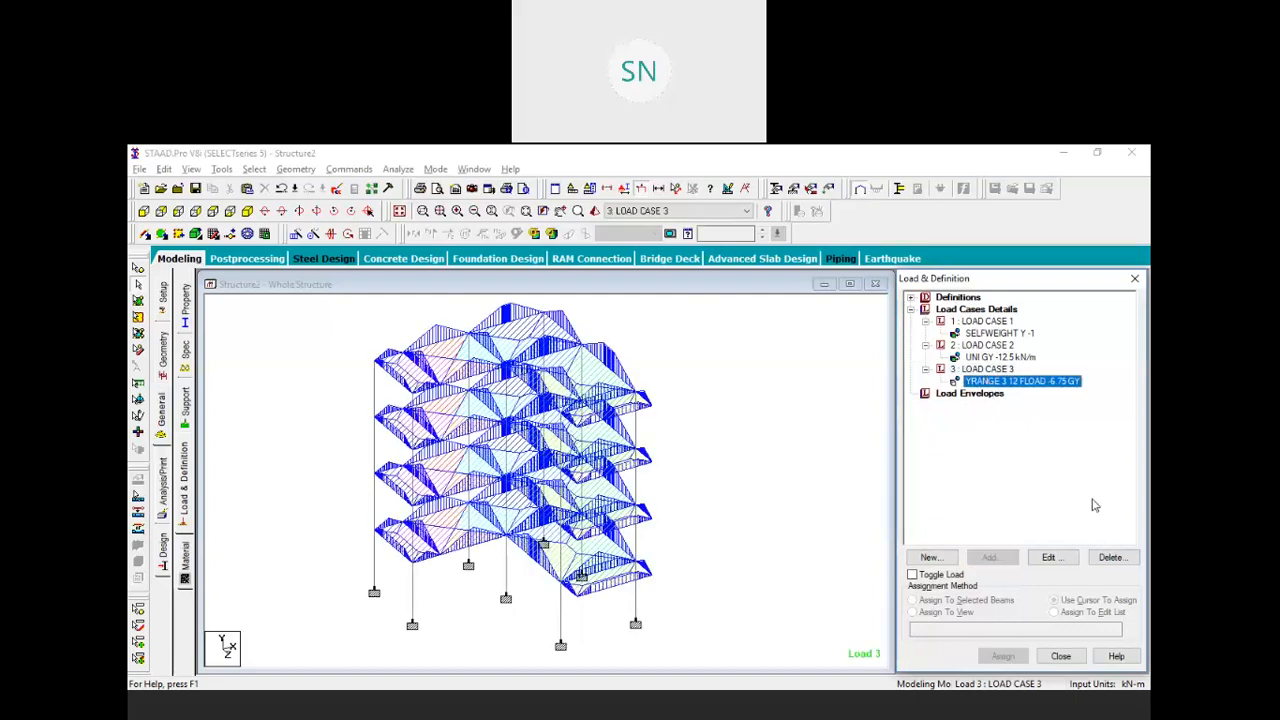
left_click(245, 572)
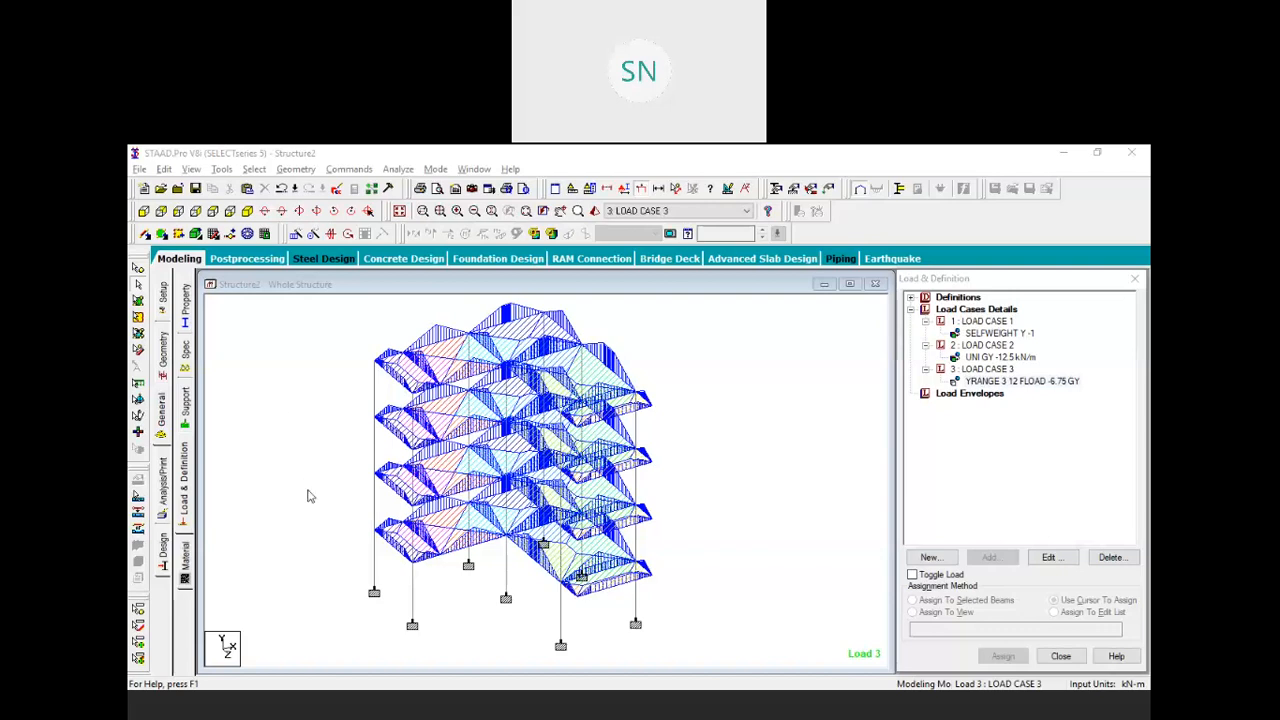
left_click(296, 382)
middle_click_drag(501, 431, 536, 444)
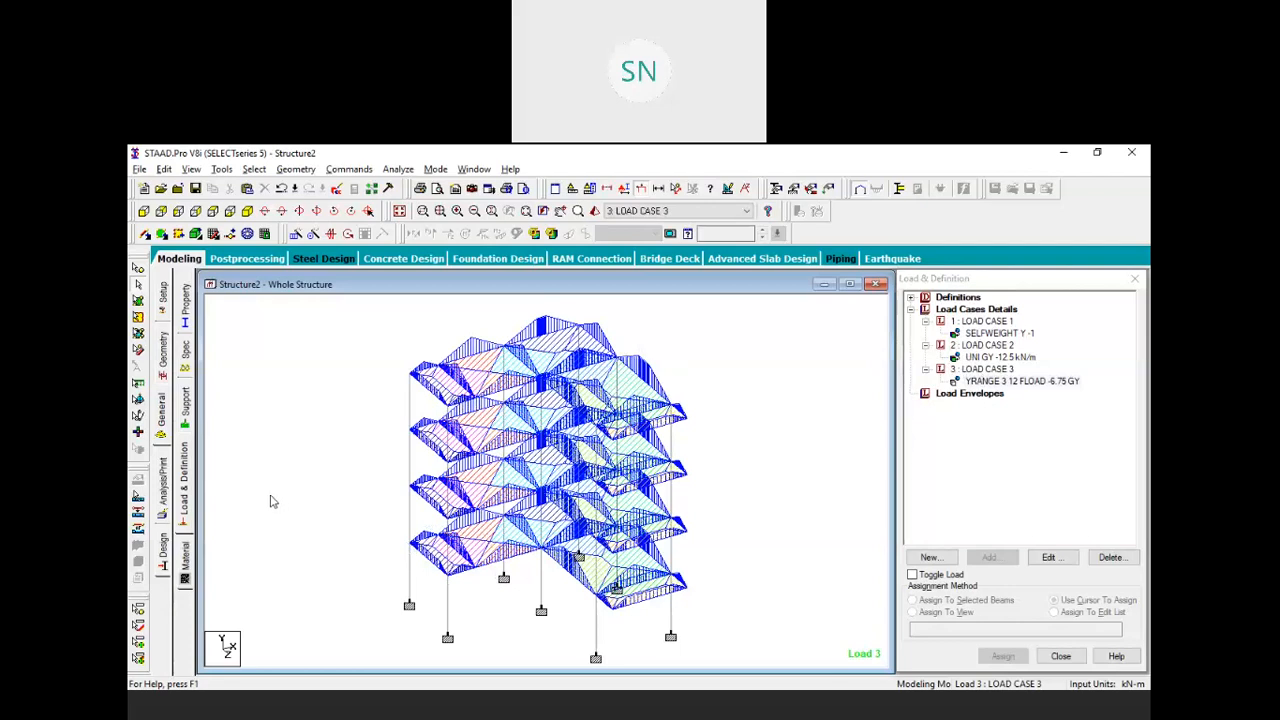
key("alt+Tab")
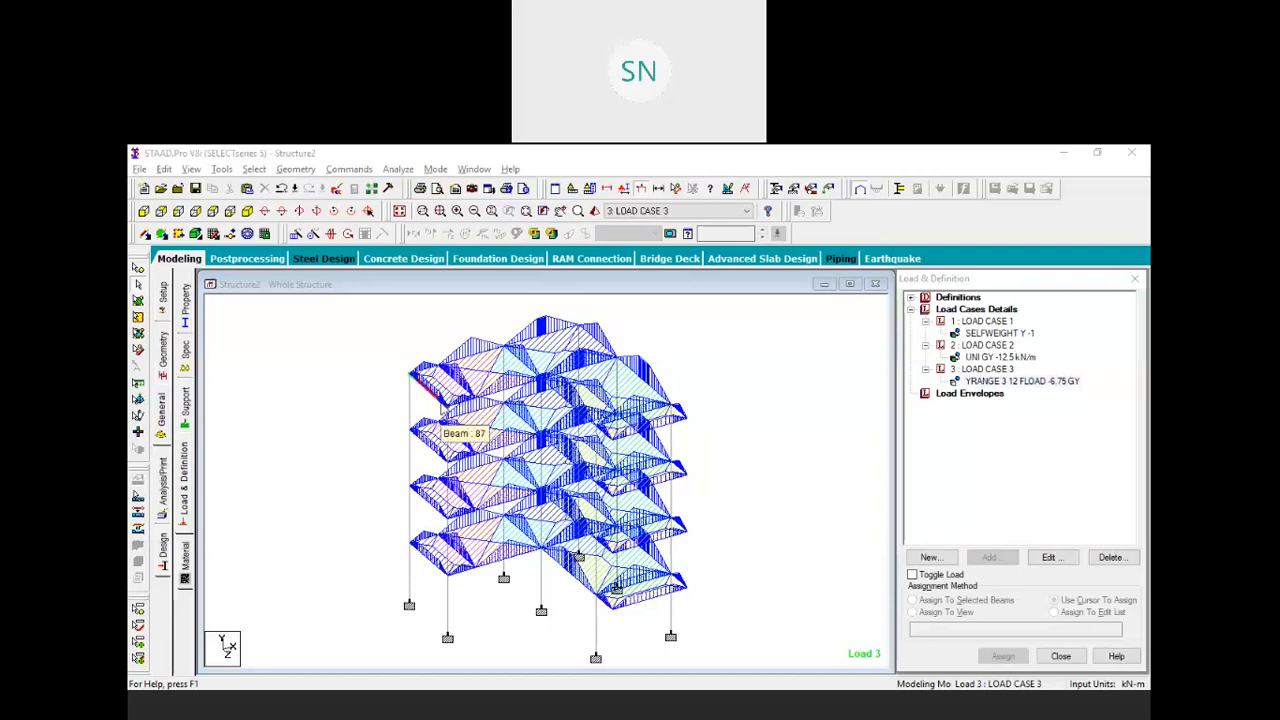
left_click(376, 405)
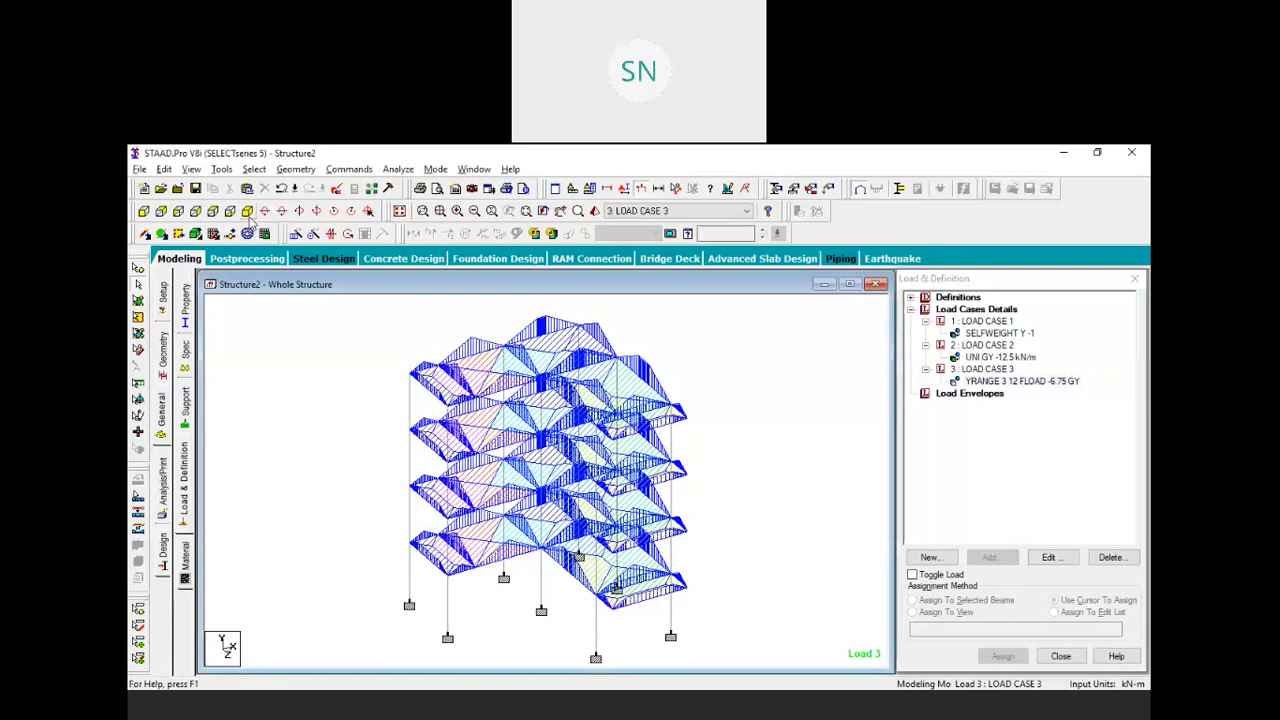
Examine how the floor load is divided among the beams of each slab panel in plan view
left_click(213, 212)
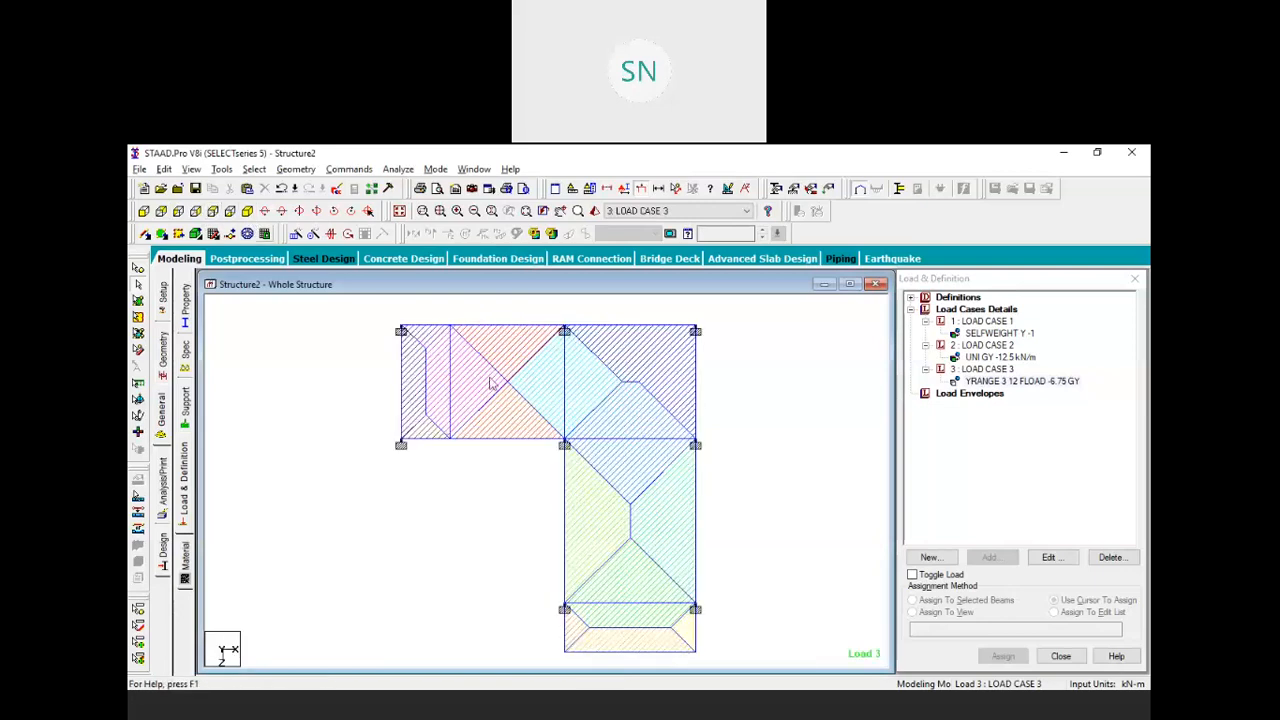
scroll(442, 345, "up", 1)
middle_click_drag(454, 353, 546, 414)
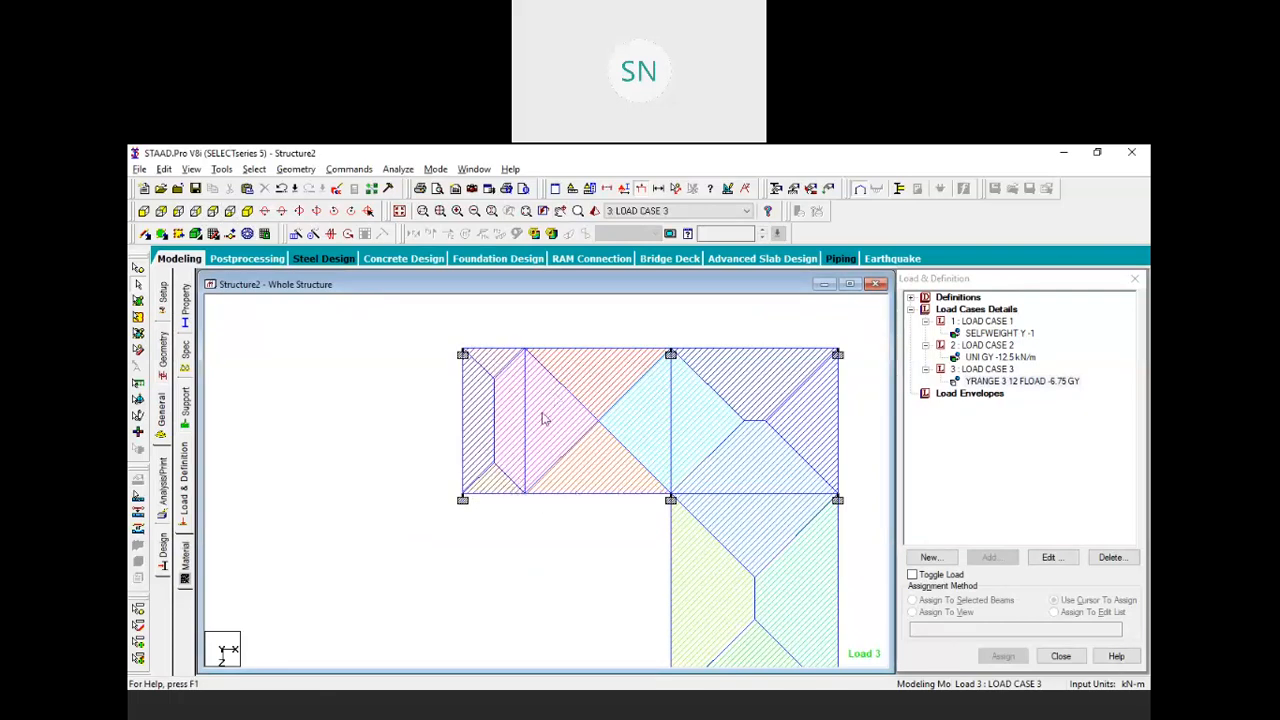
middle_click_drag(695, 486, 600, 481)
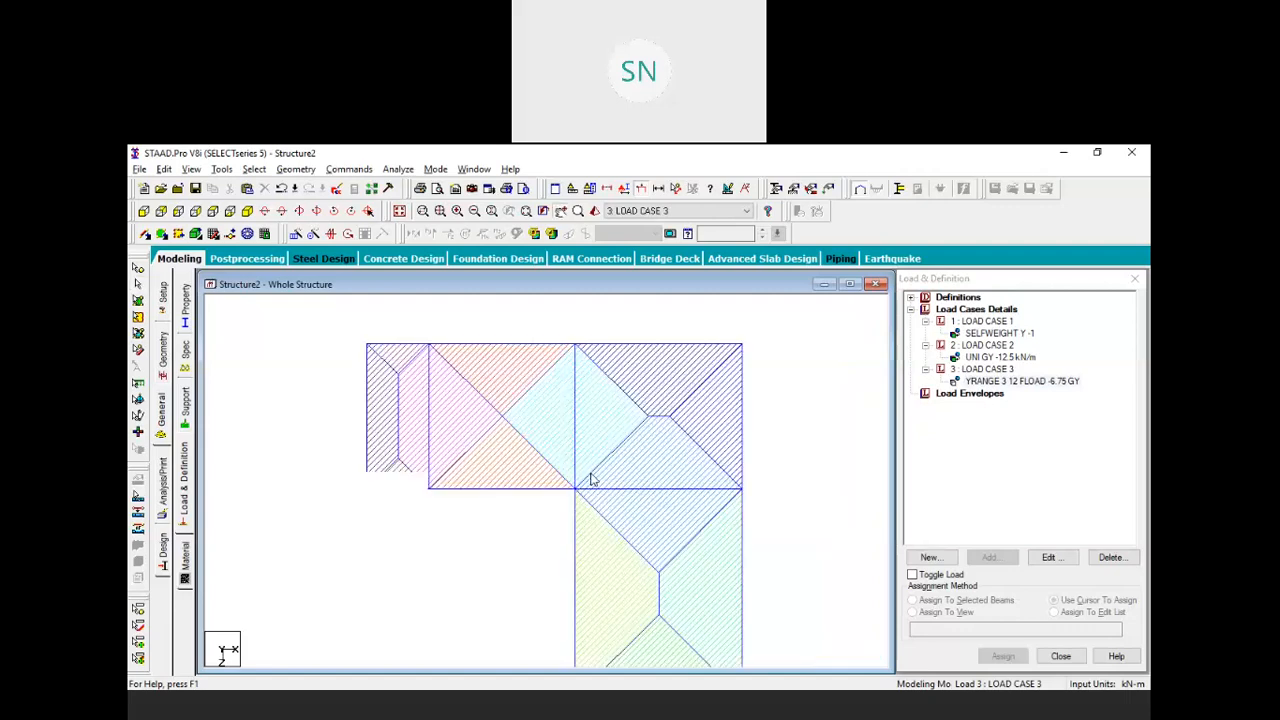
middle_click_drag(706, 442, 669, 371)
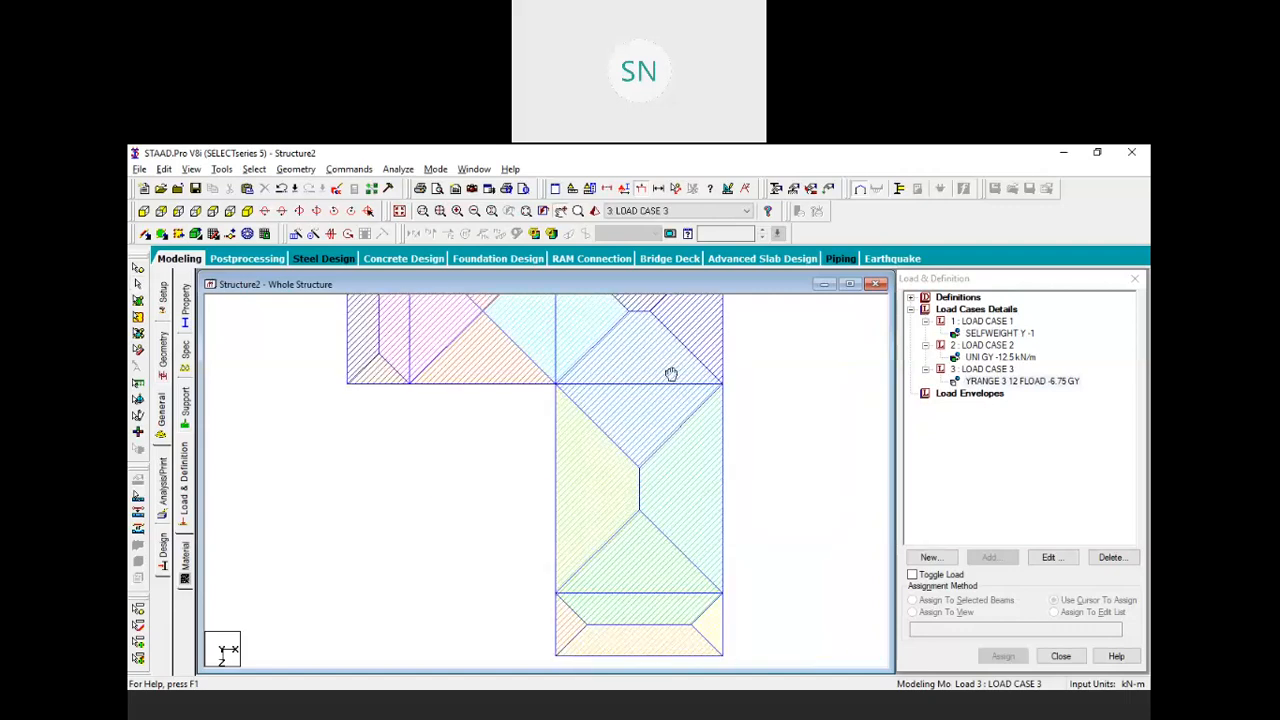
scroll(649, 587, "down", 1)
middle_click_drag(589, 546, 638, 609)
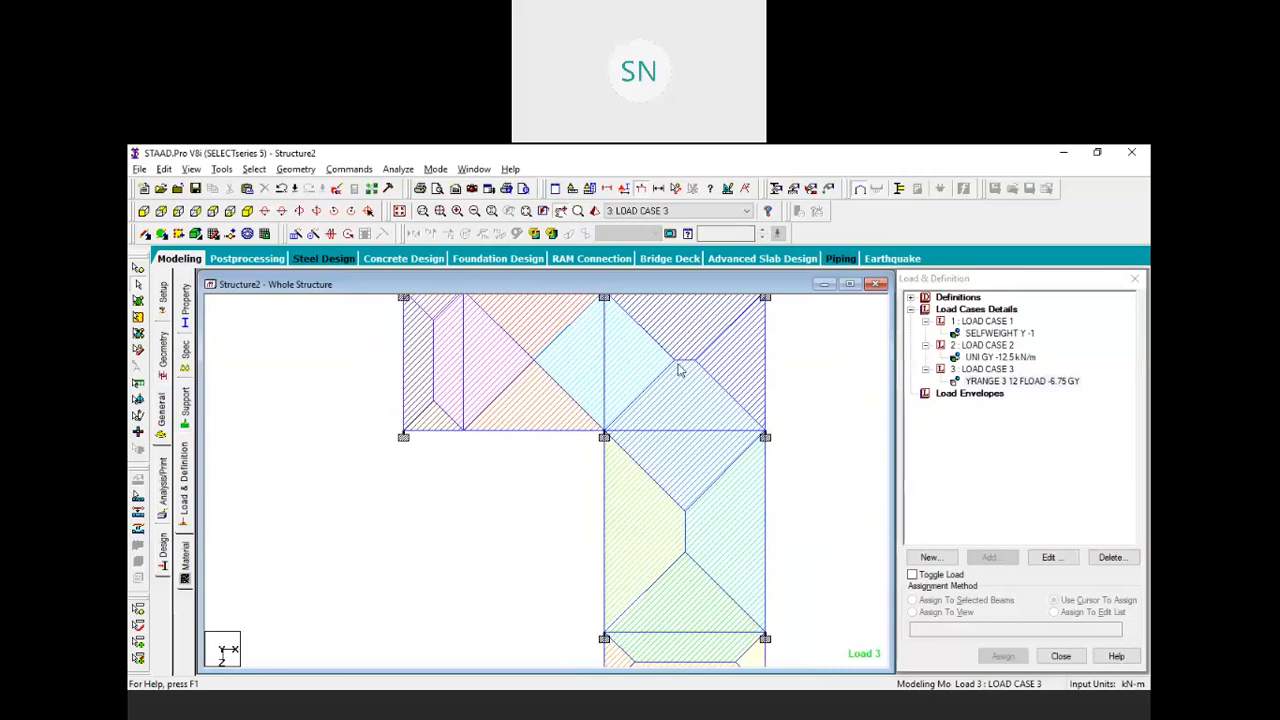
middle_click_drag(678, 365, 699, 385)
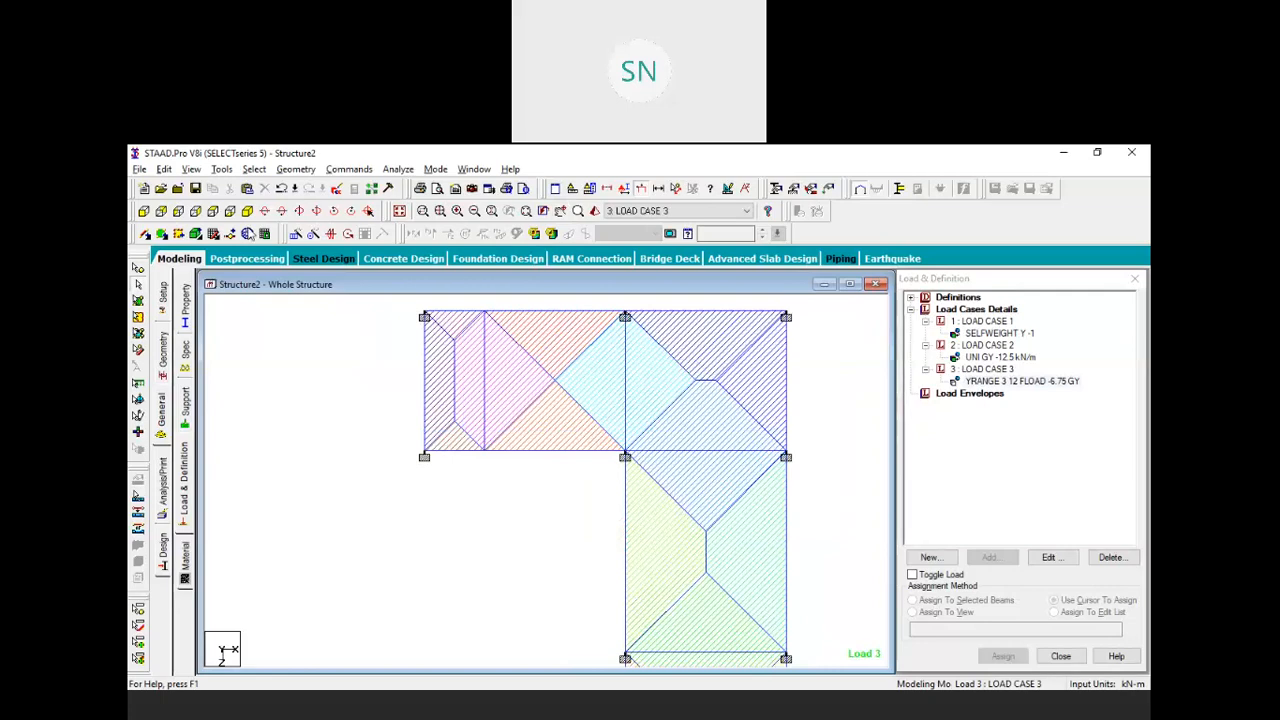
Examine the triangular and trapezoidal floor load diagrams on the top storey beams in isometric view
left_click(248, 233)
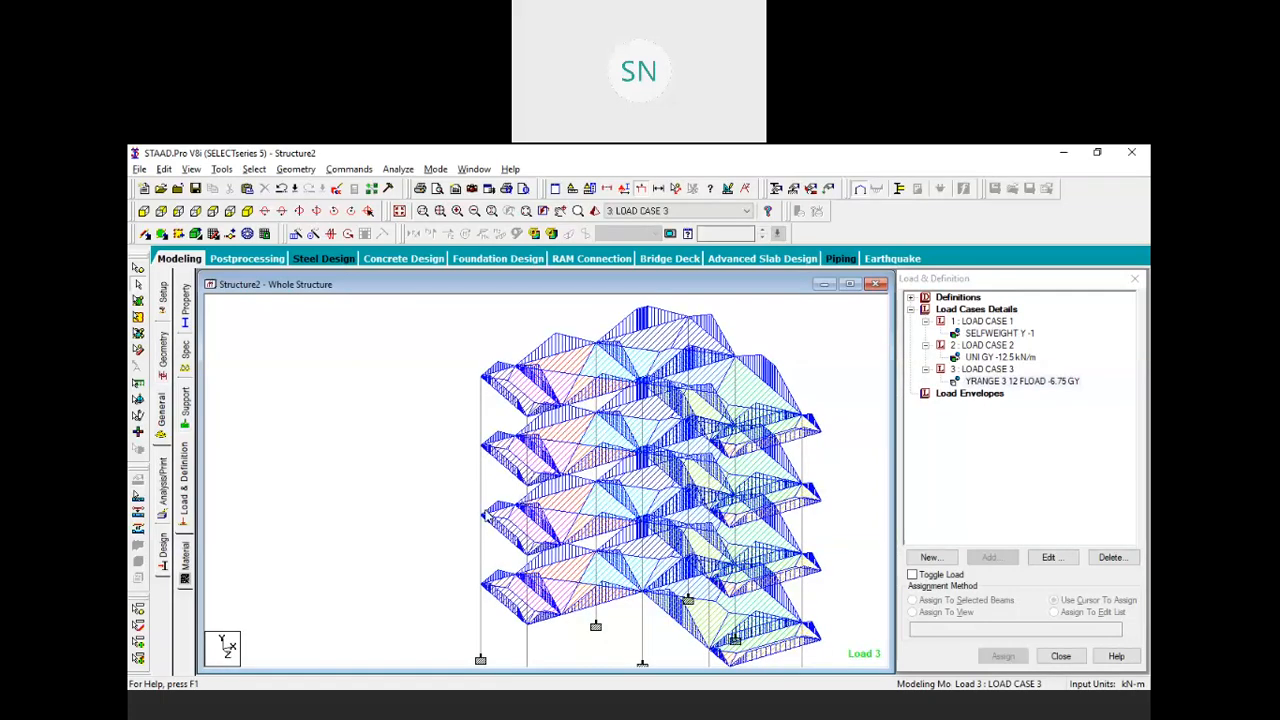
scroll(508, 437, "up", 1)
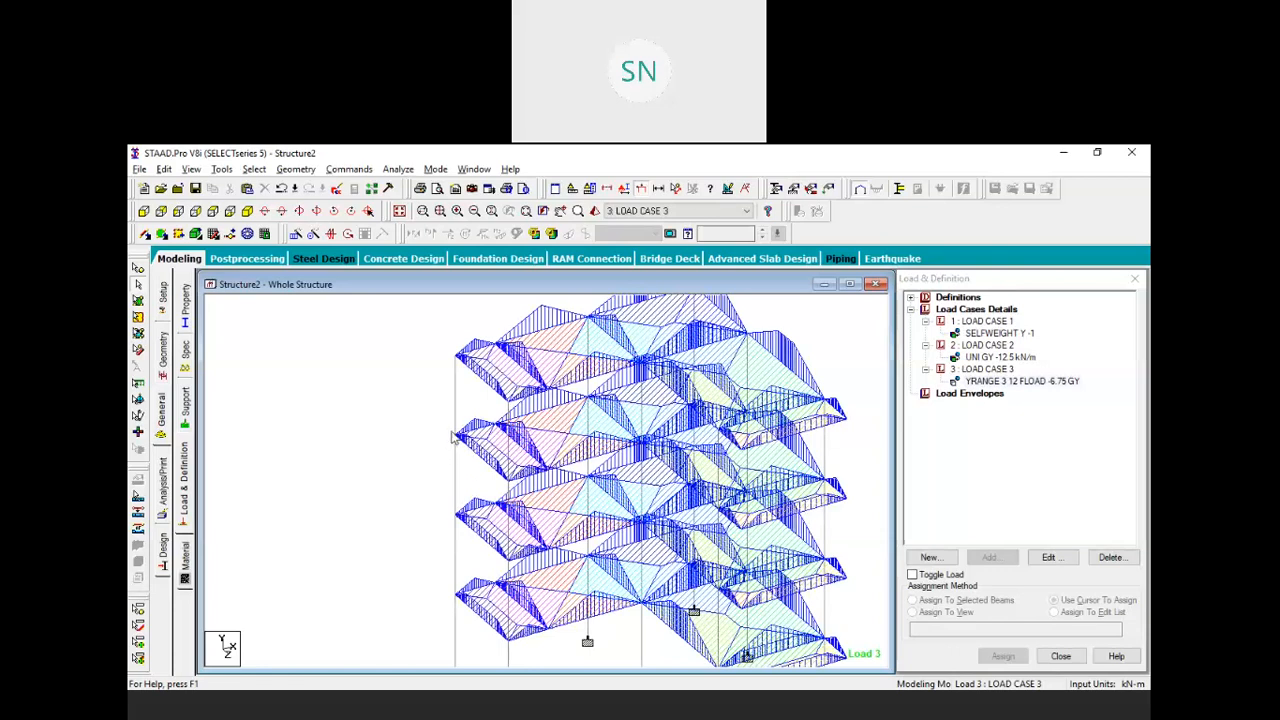
scroll(482, 416, "down", 1)
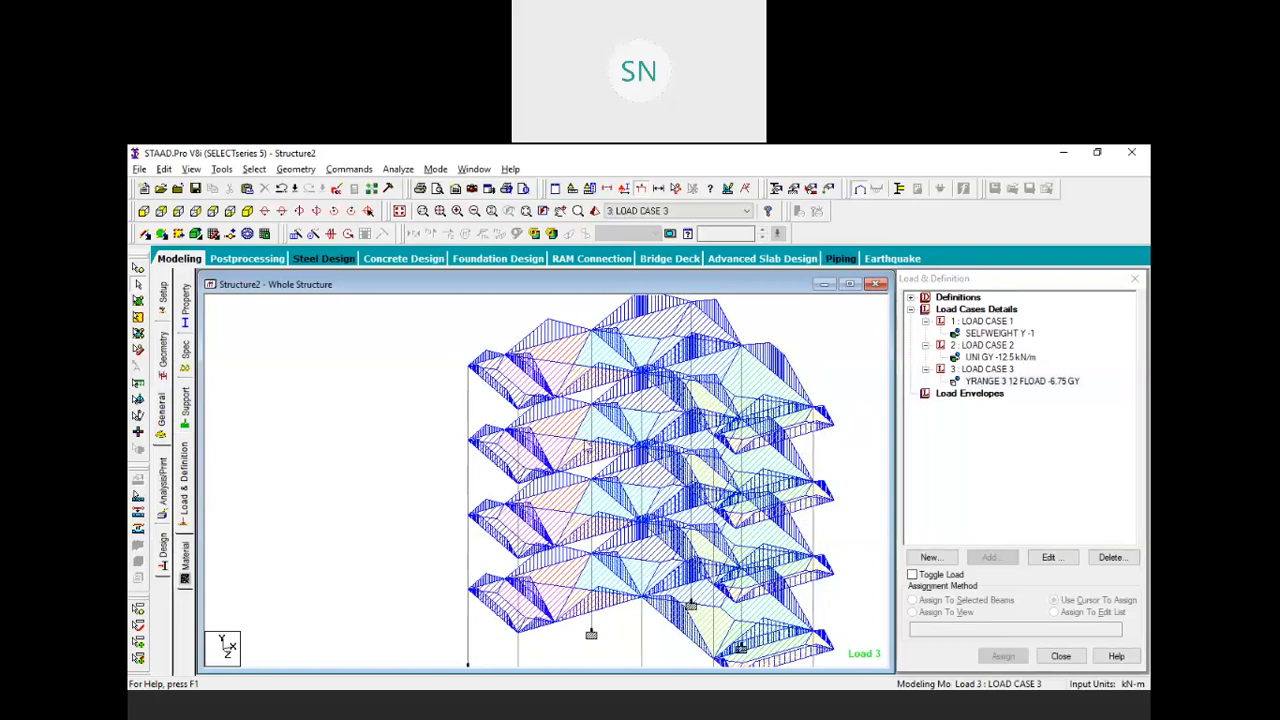
scroll(703, 362, "up", 1)
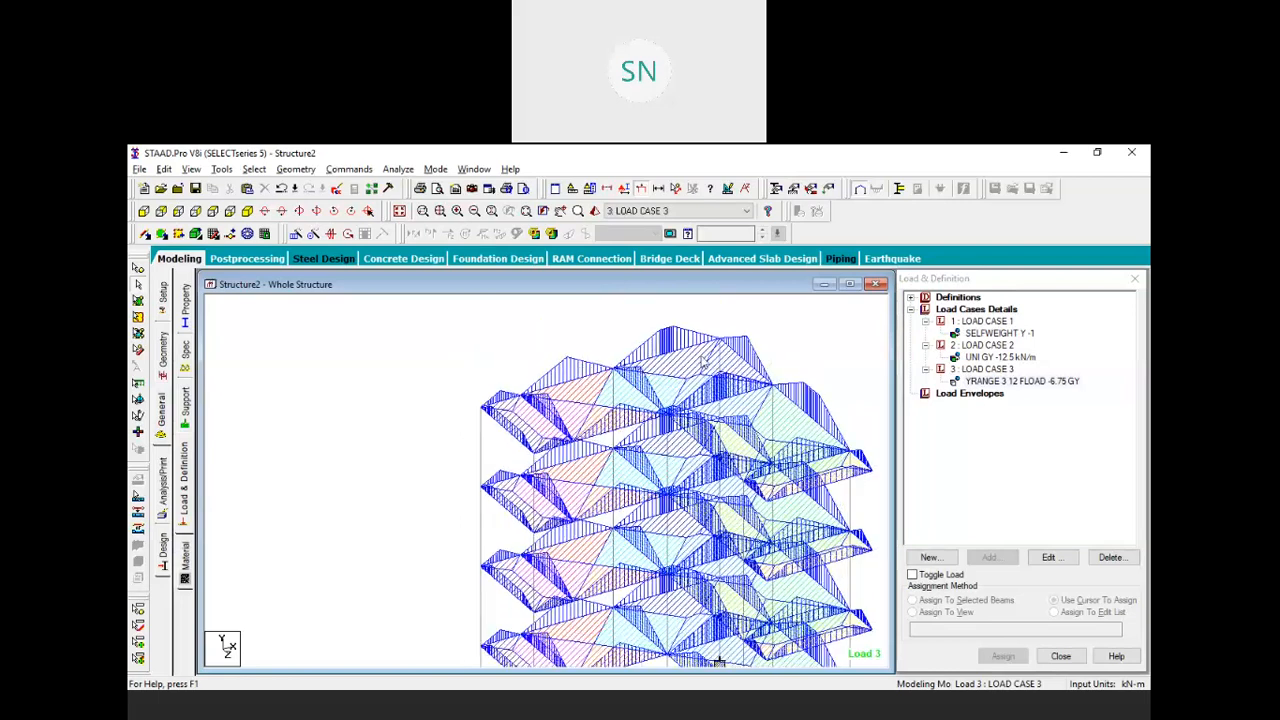
middle_click_drag(703, 362, 641, 472)
scroll(641, 472, "up", 5)
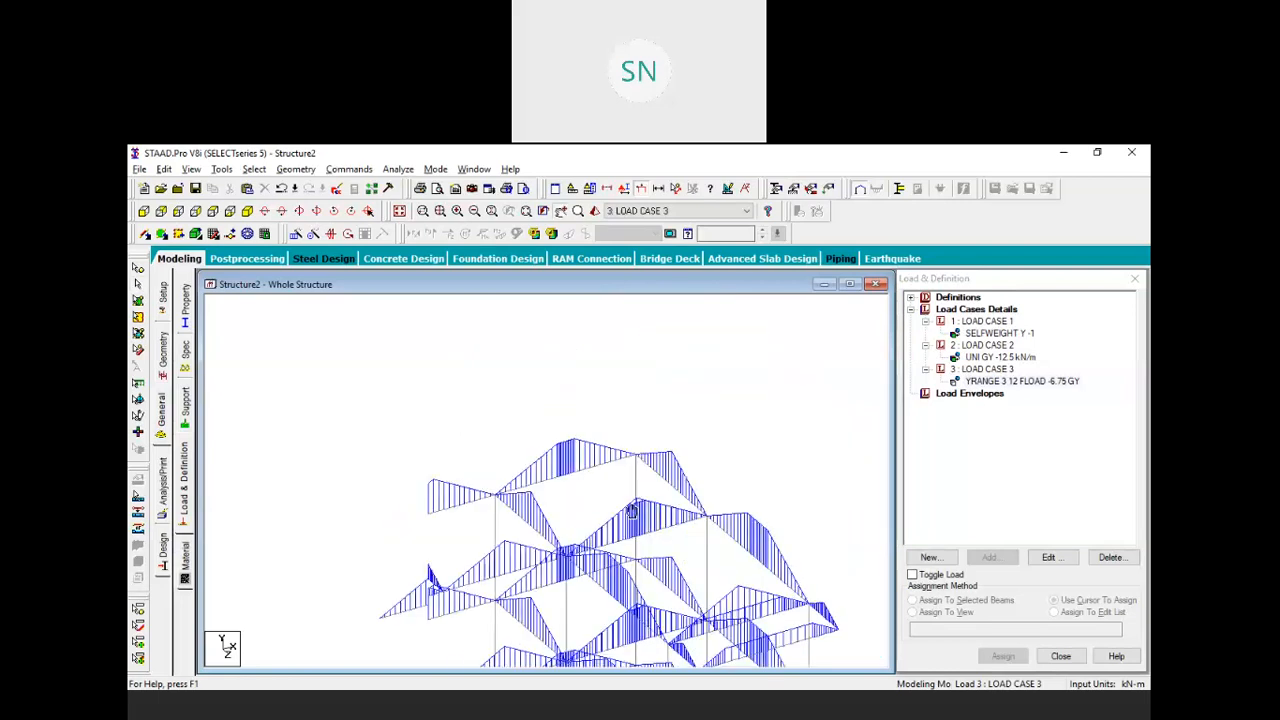
middle_click_drag(632, 481, 539, 528)
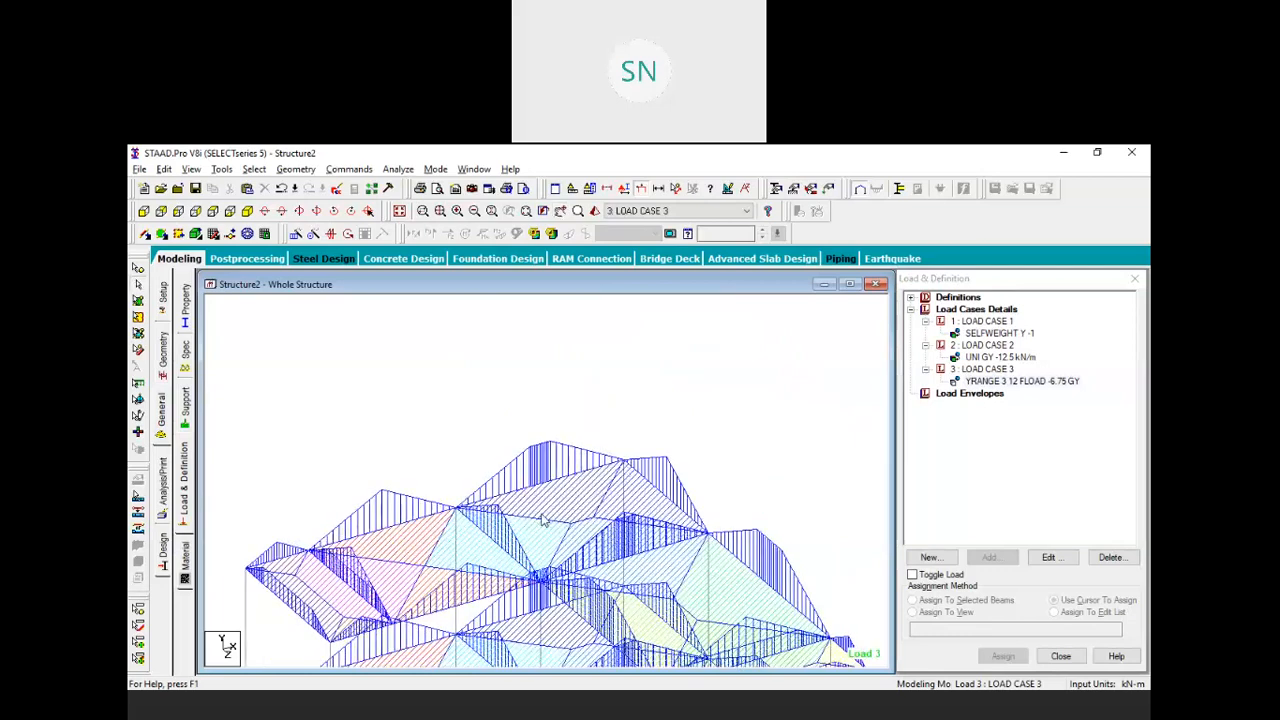
mouse_move(569, 528)
middle_mouse_down()
mouse_move(597, 507)
mouse_move(581, 514)
middle_mouse_up()
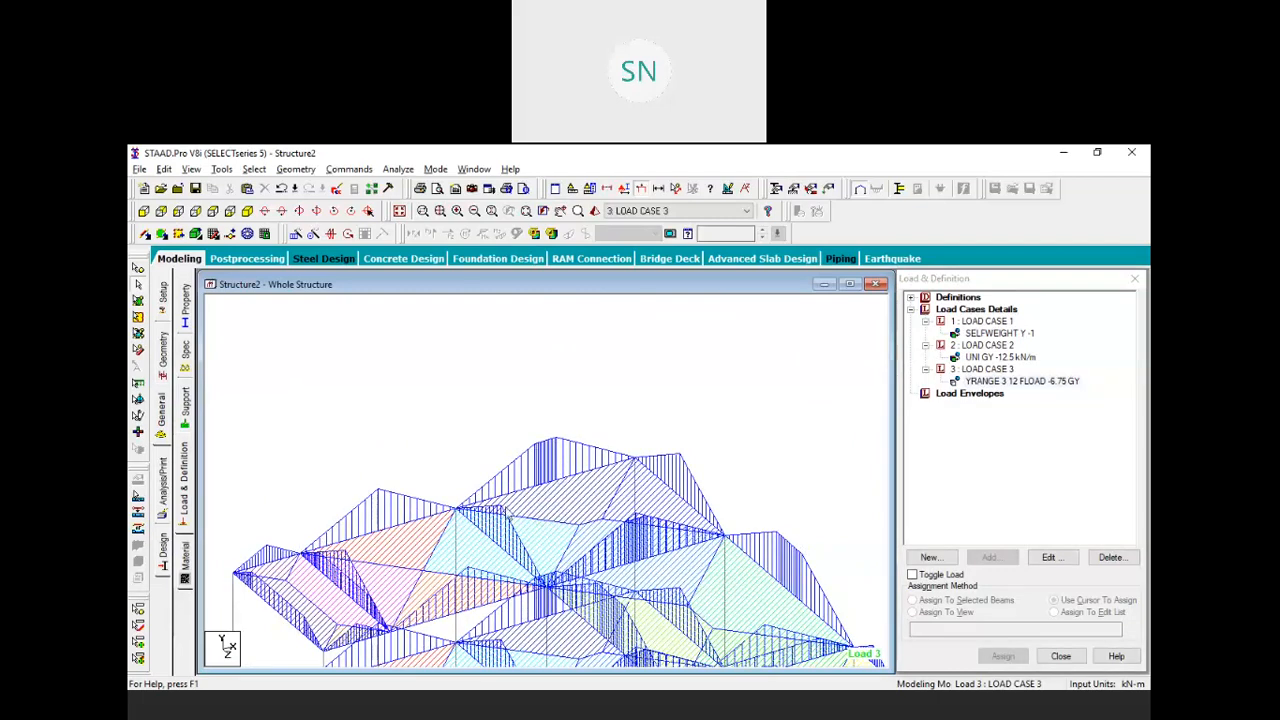
Compare a slab panel's load division in plan with the isometric load diagrams over the whole structure
left_click(213, 214)
middle_click_drag(589, 508, 482, 395)
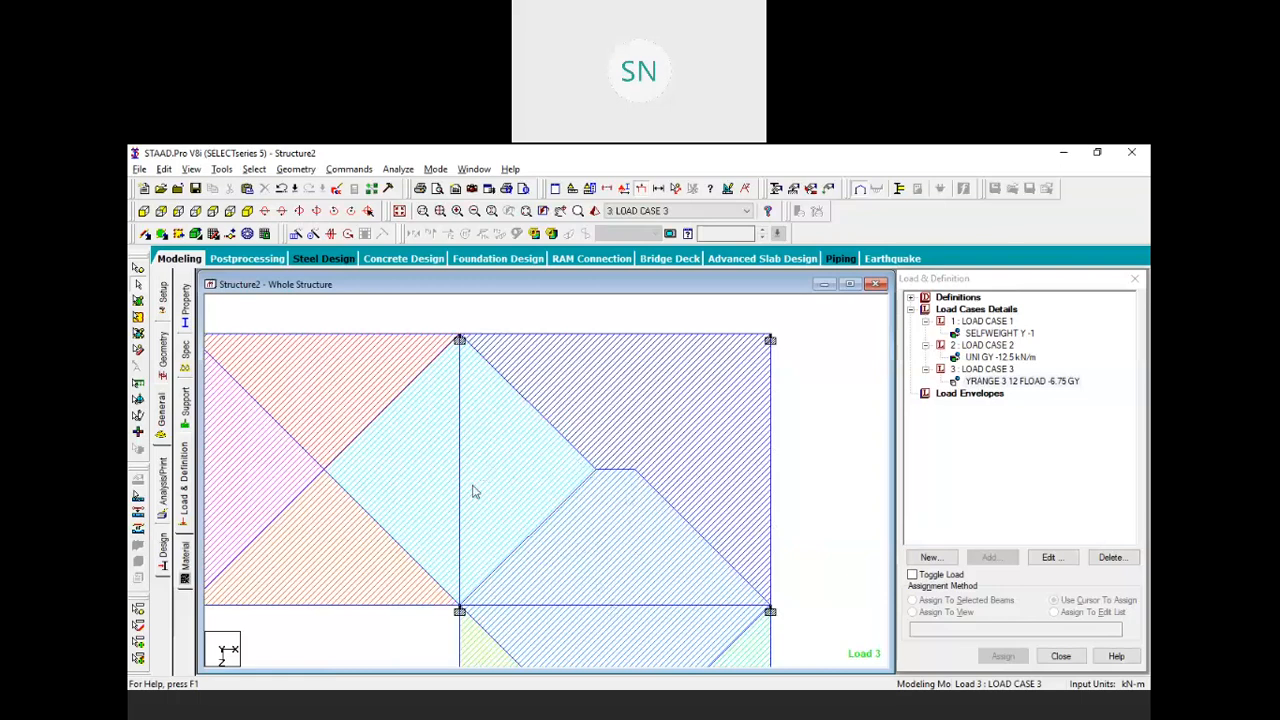
left_click(265, 233)
middle_click_drag(400, 352, 484, 394)
scroll(502, 421, "up", 1)
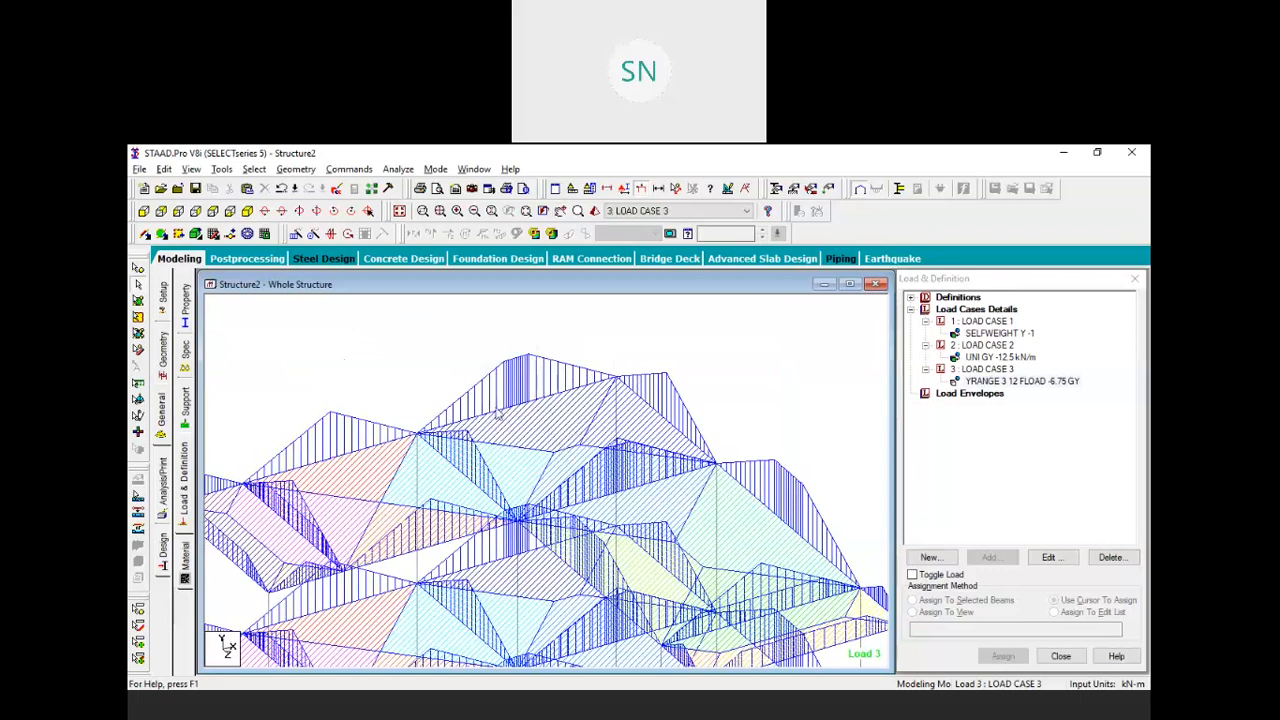
scroll(551, 383, "down", 3)
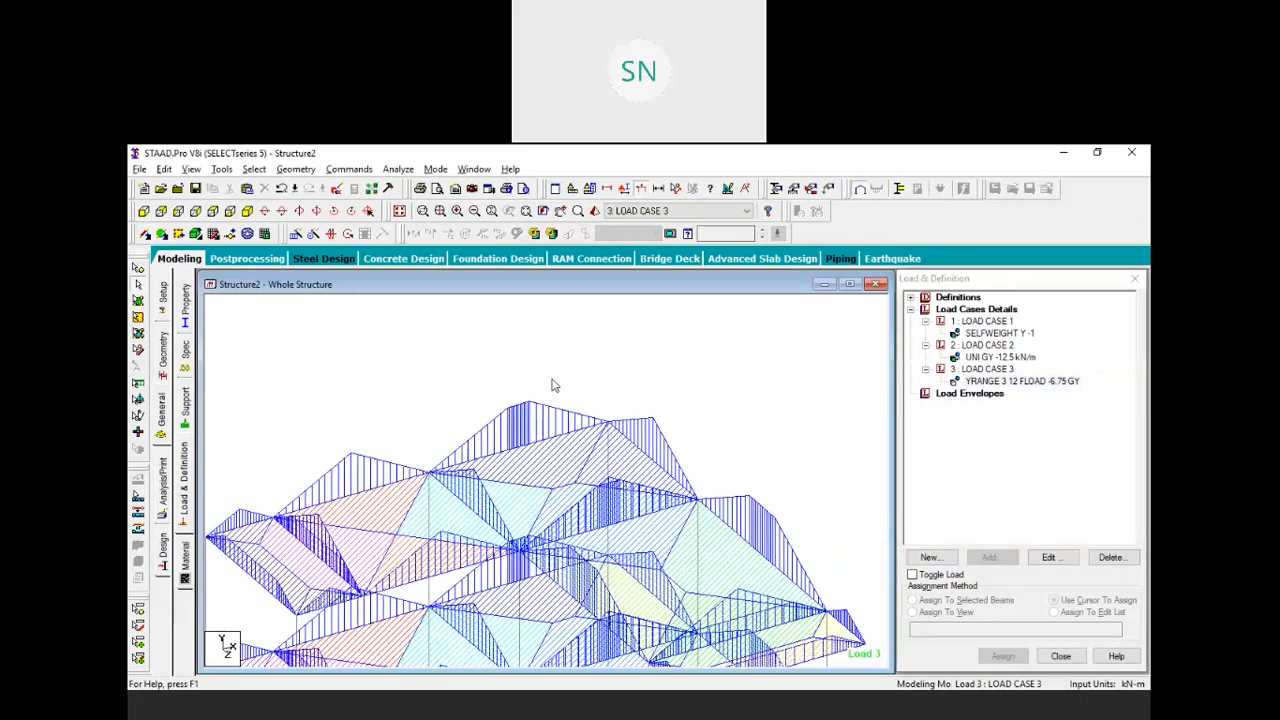
scroll(631, 421, "down", 2)
scroll(631, 421, "down", 2)
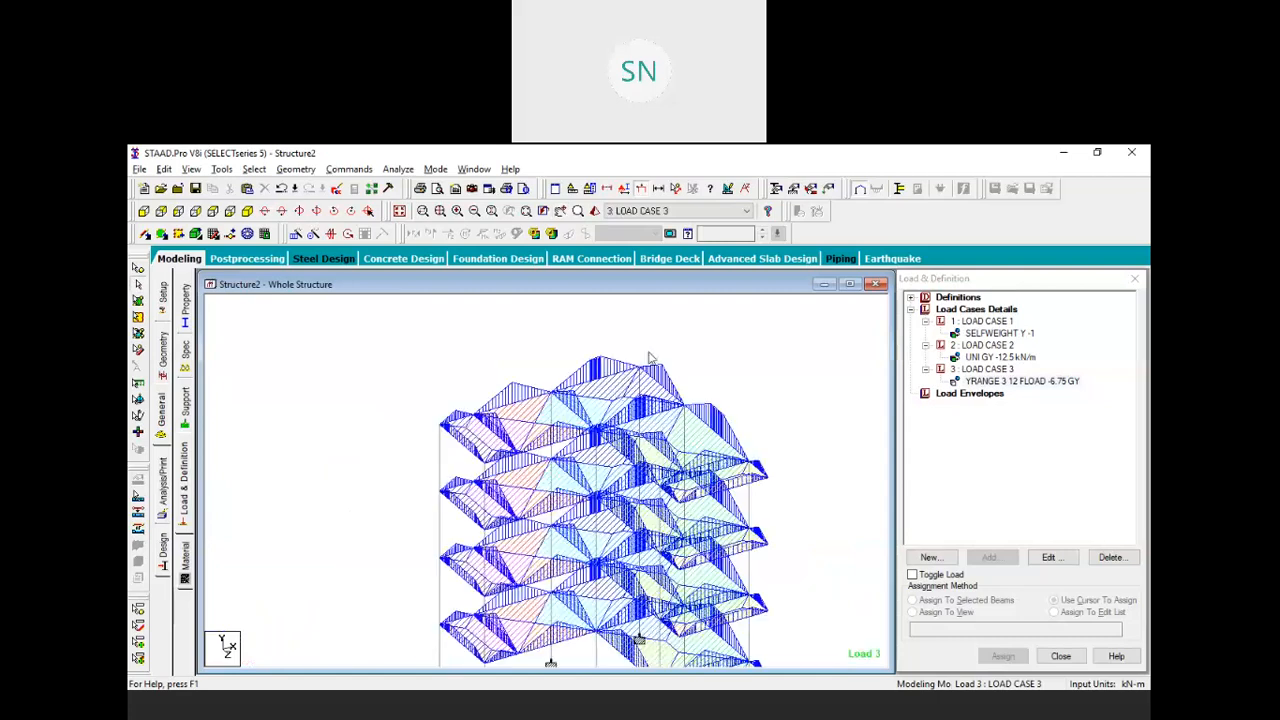
scroll(638, 640, "down", 1)
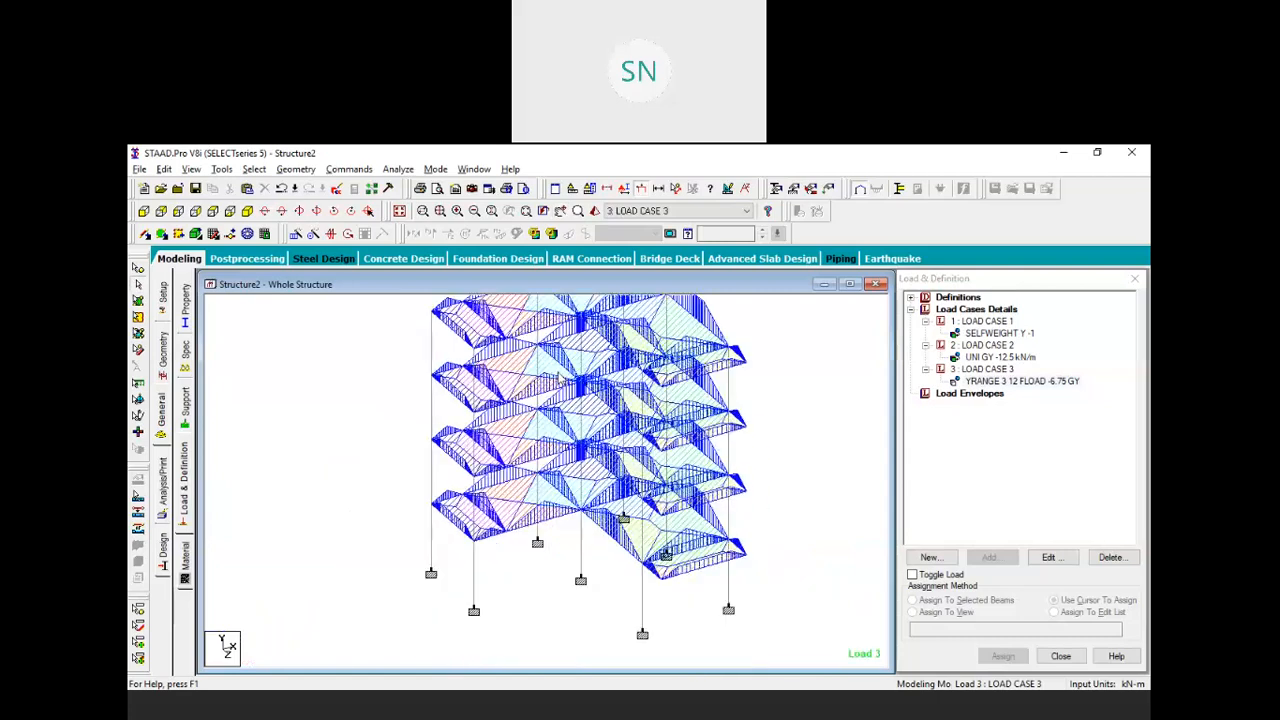
scroll(558, 378, "down", 2)
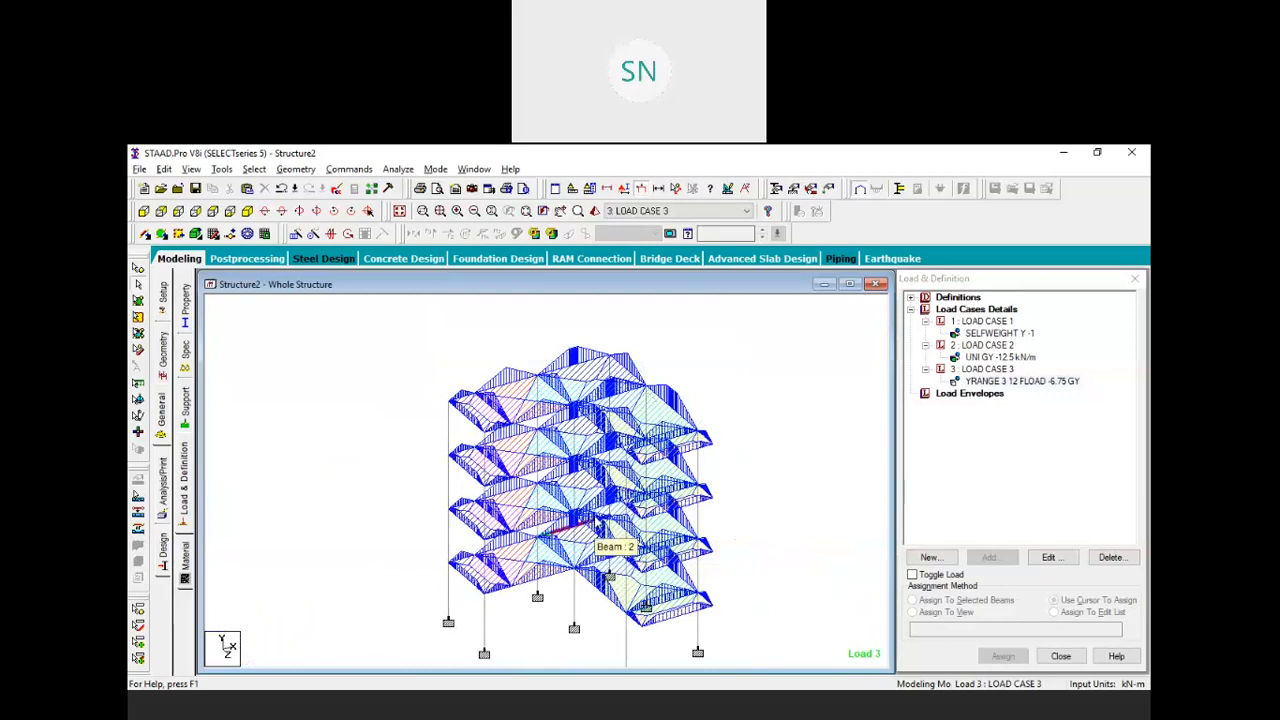
scroll(737, 437, "down", 1)
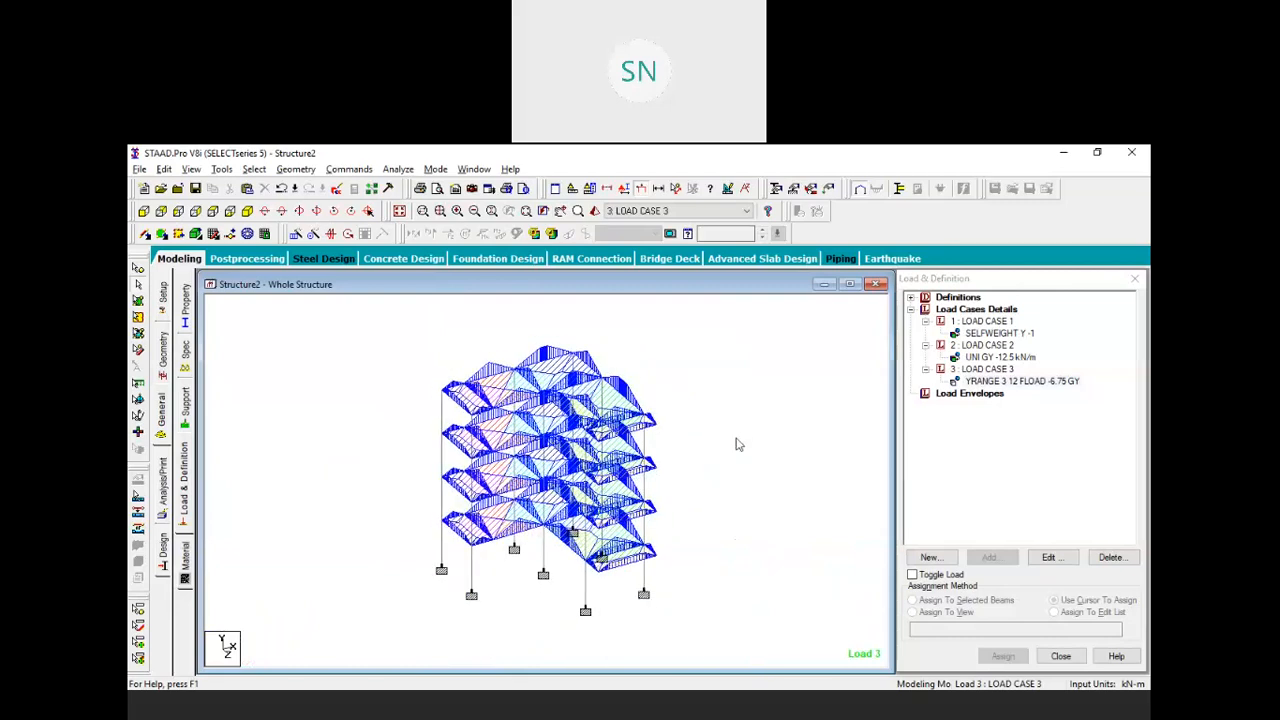
scroll(810, 536, "down", 1)
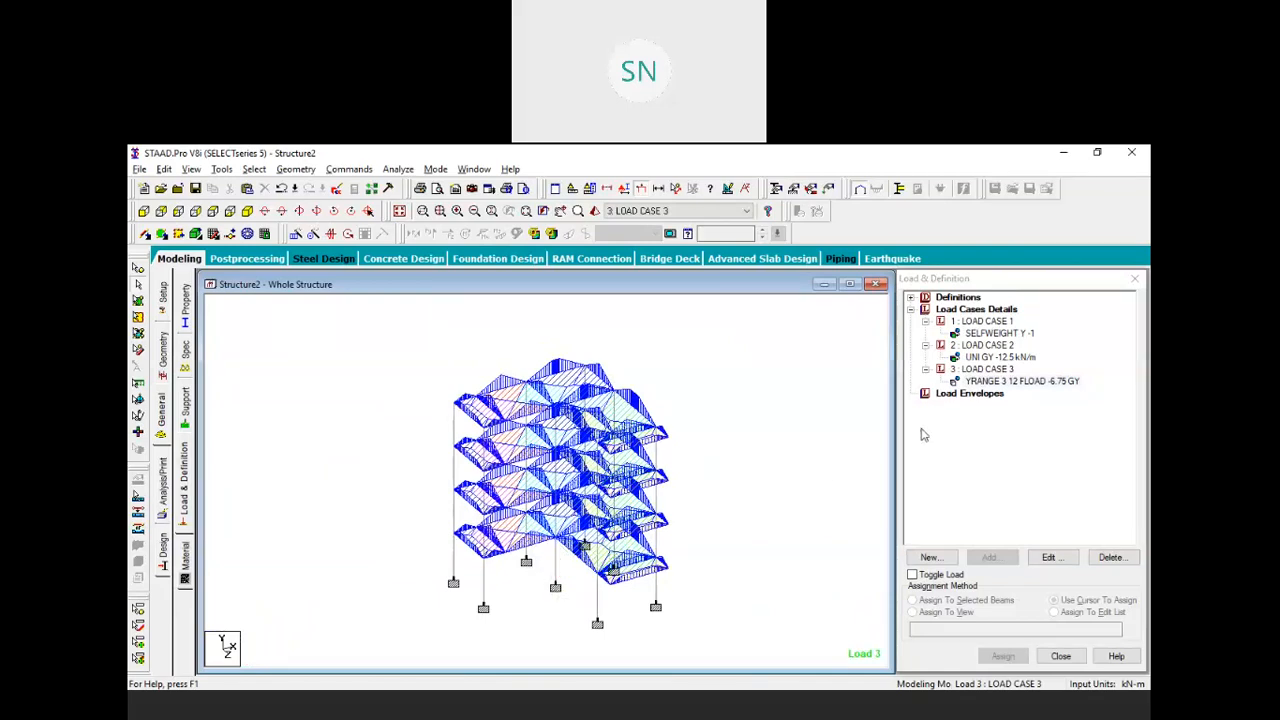
Select the floor load entry in load case 3, and switch to the Word assignment to read the Problem 1 load combination
left_click(996, 382)
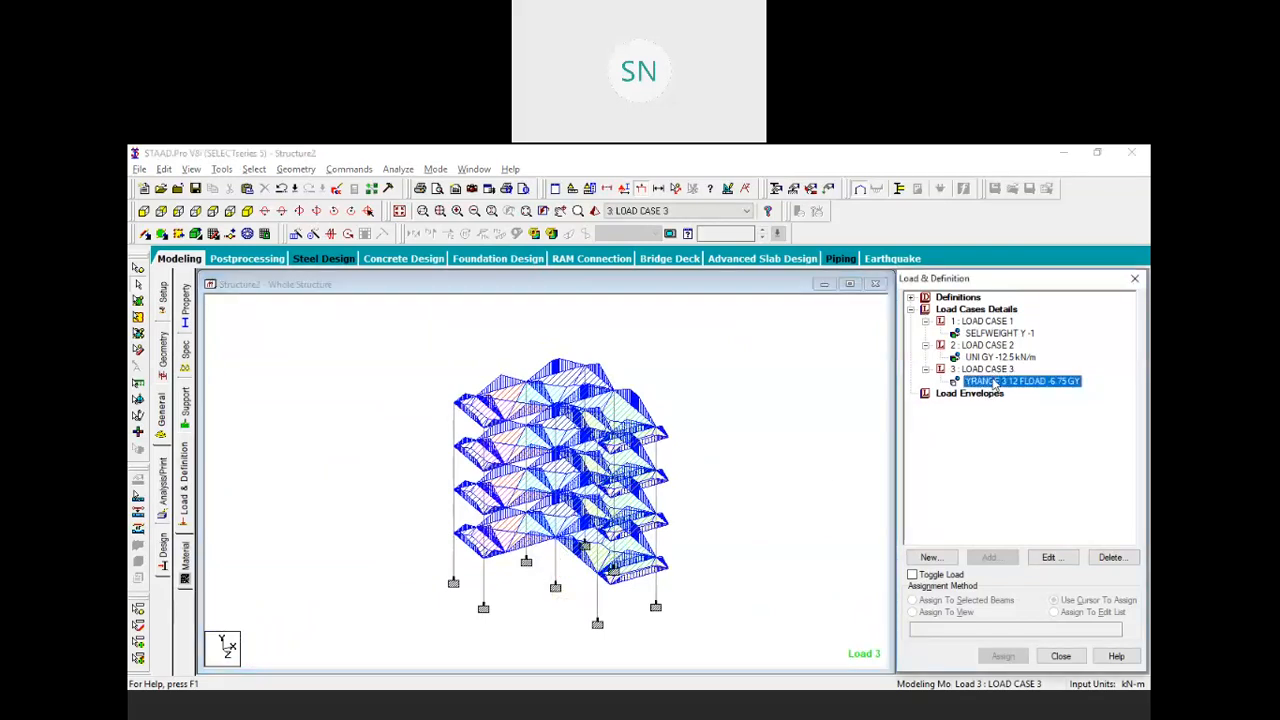
left_click(798, 459)
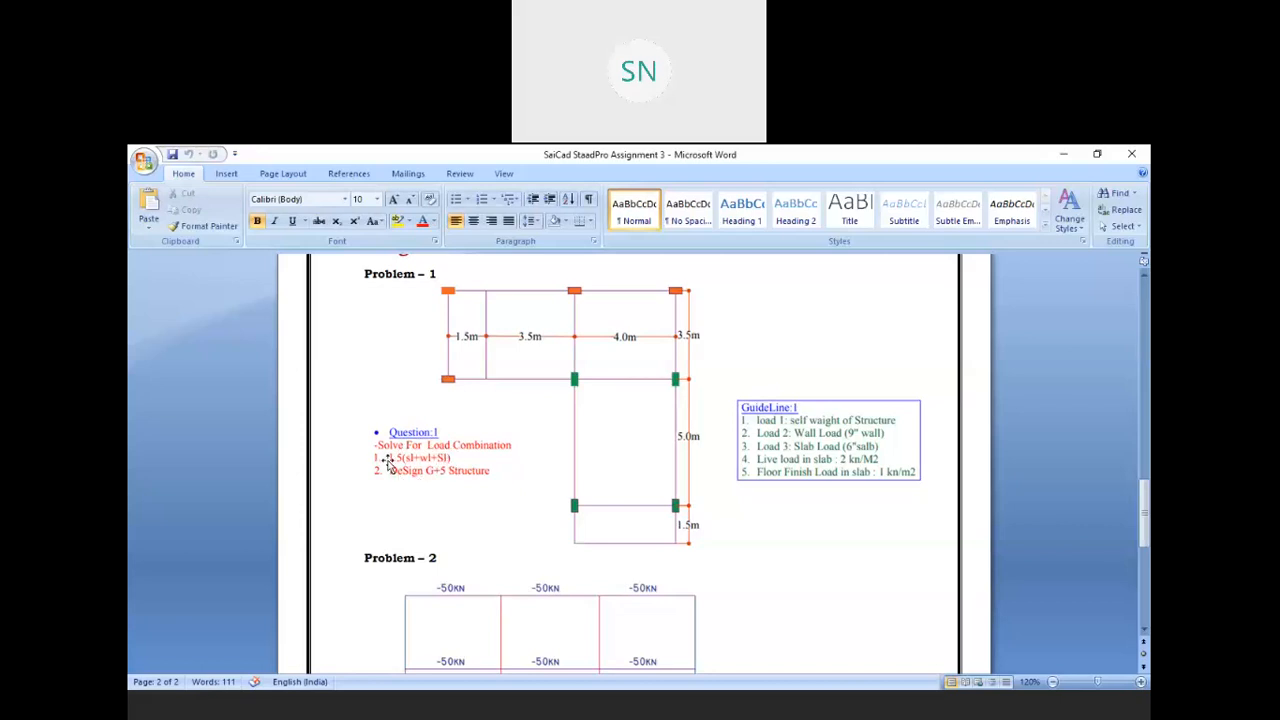
Switch back to STAAD.Pro and start defining a new load combination, load number 4, named 1.5(SW+WL+SL)
scroll(389, 462, "down", 1)
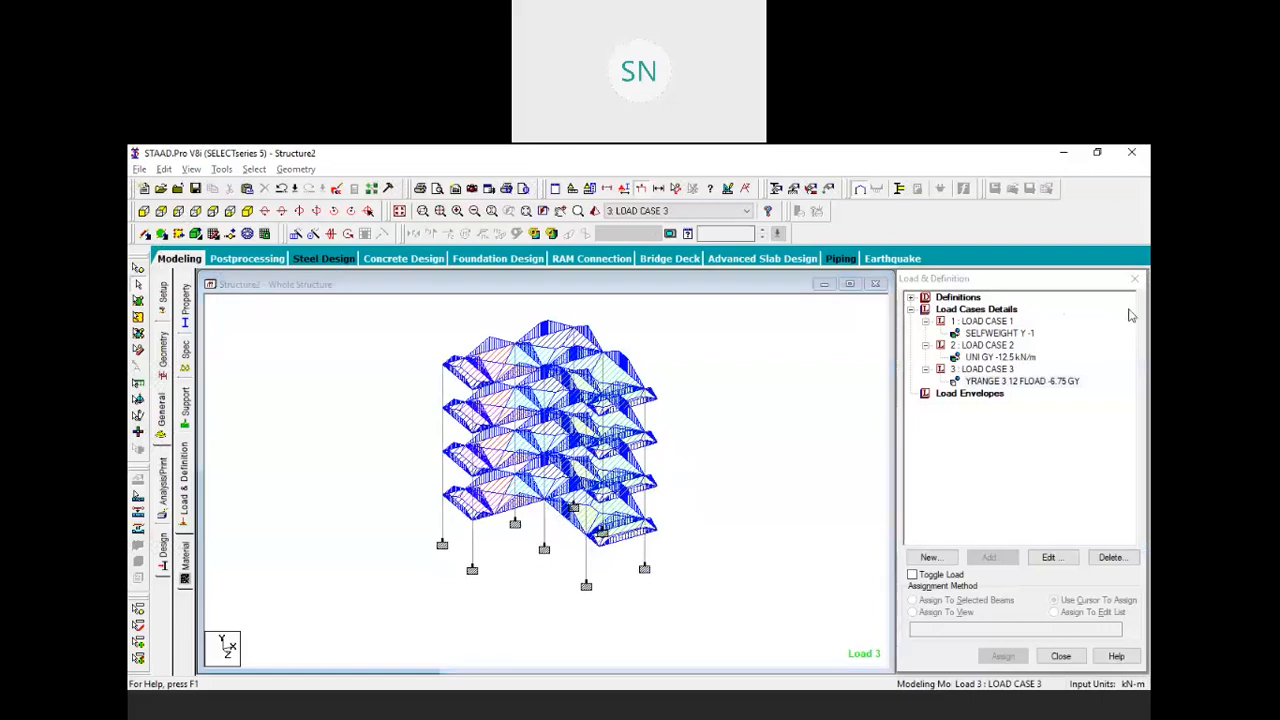
left_click(976, 311)
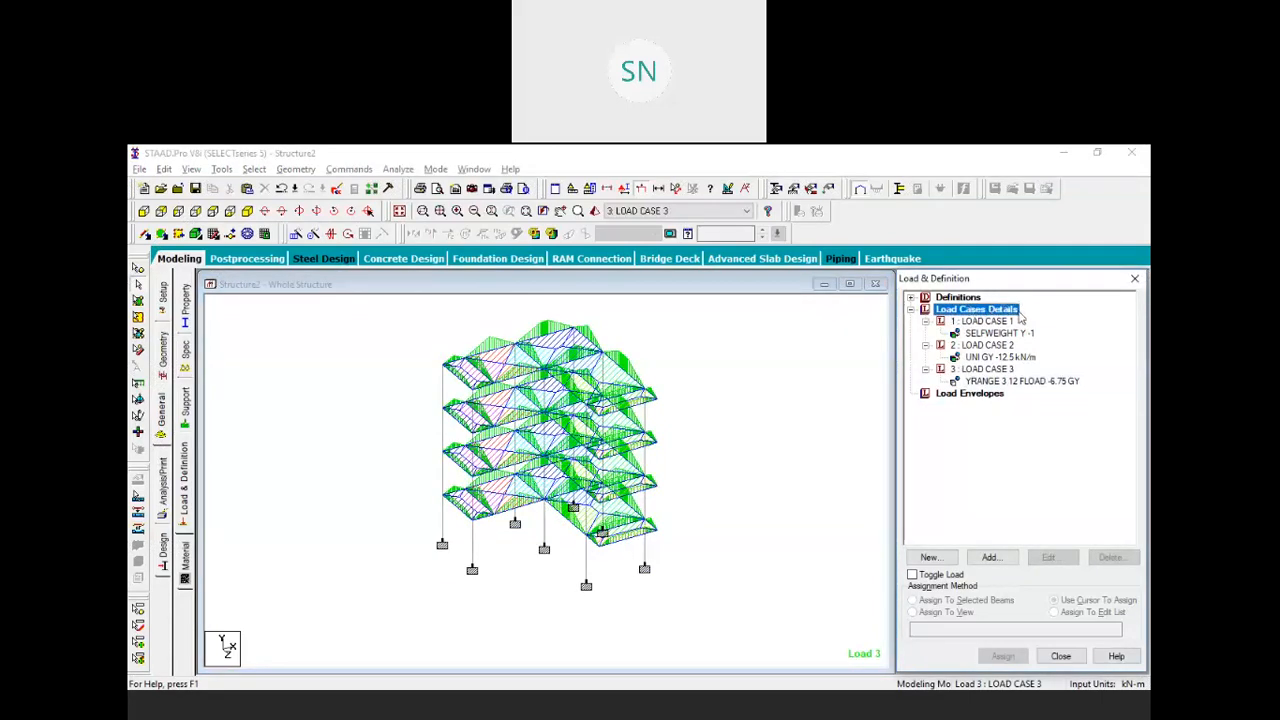
left_click(990, 558)
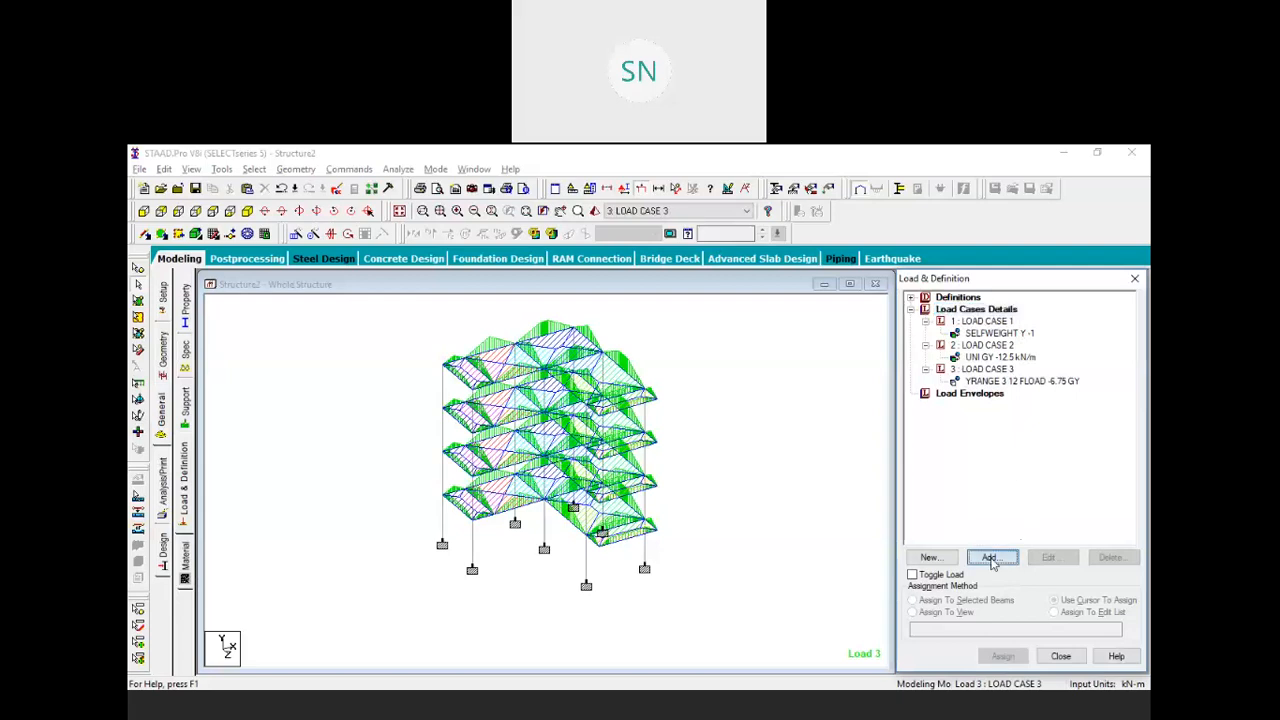
left_click_drag(654, 248, 620, 181)
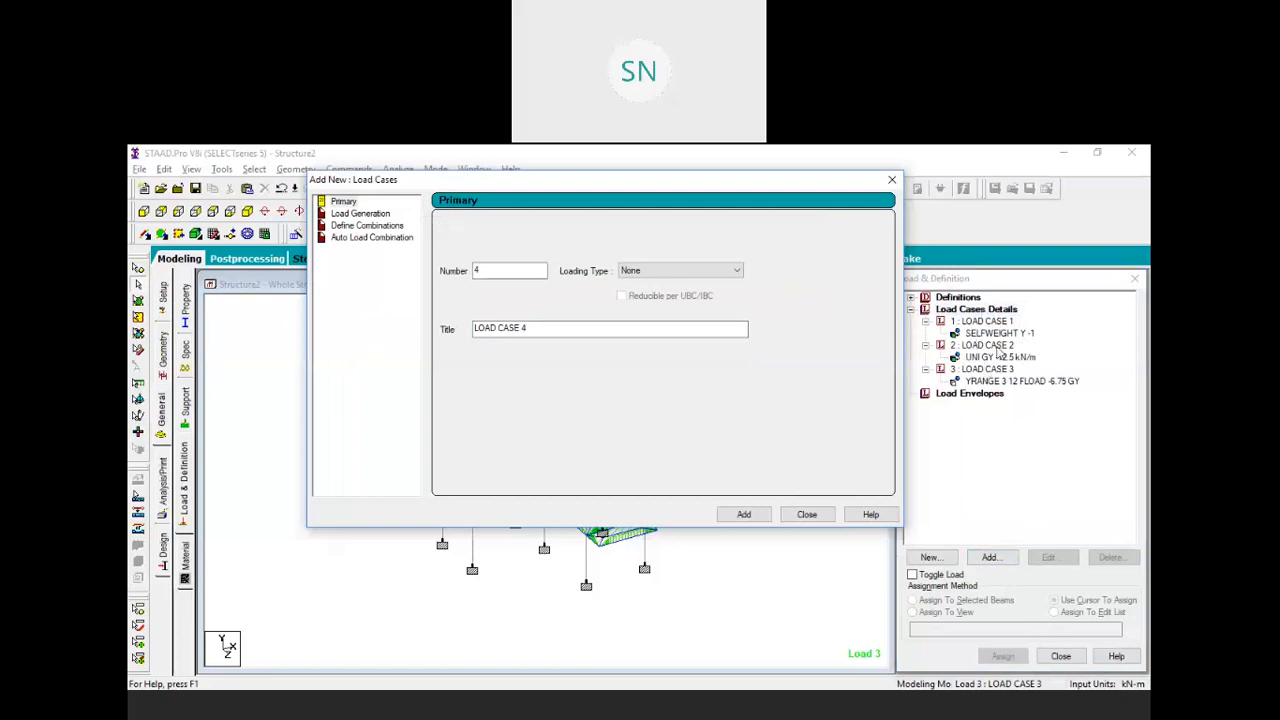
left_click(366, 228)
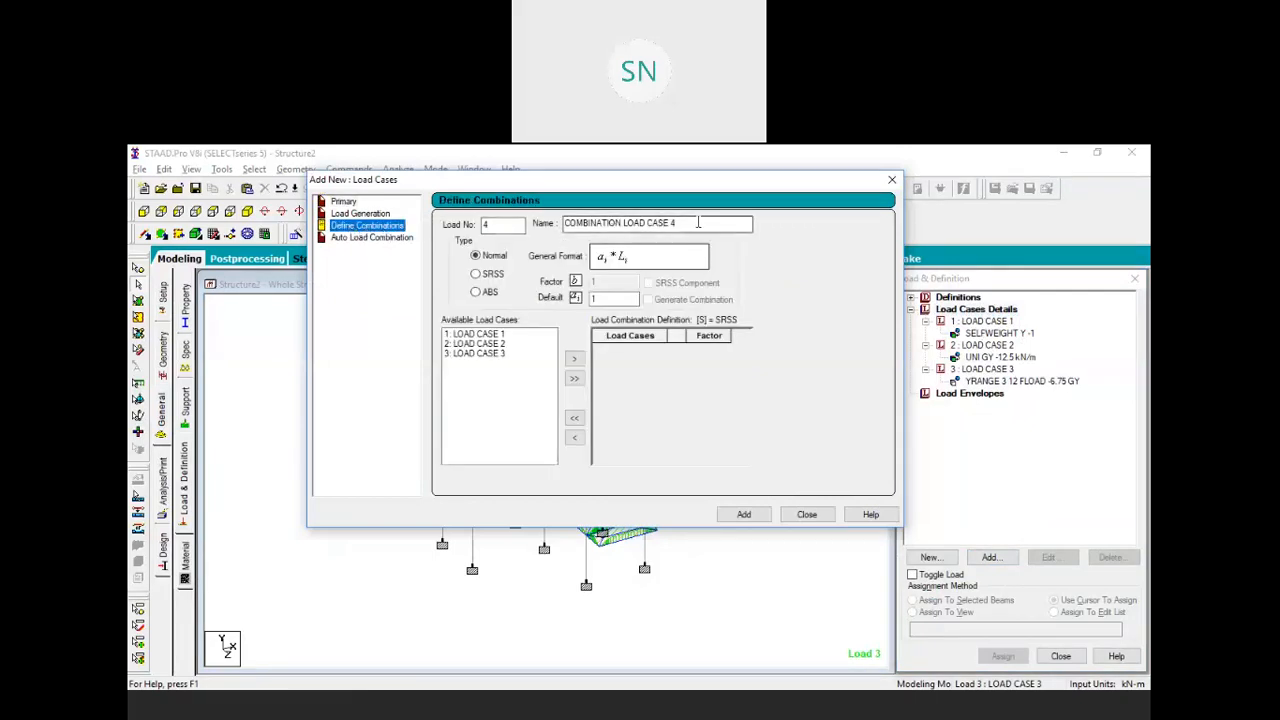
left_click_drag(692, 222, 507, 208)
type("1.5(SW+WL+")
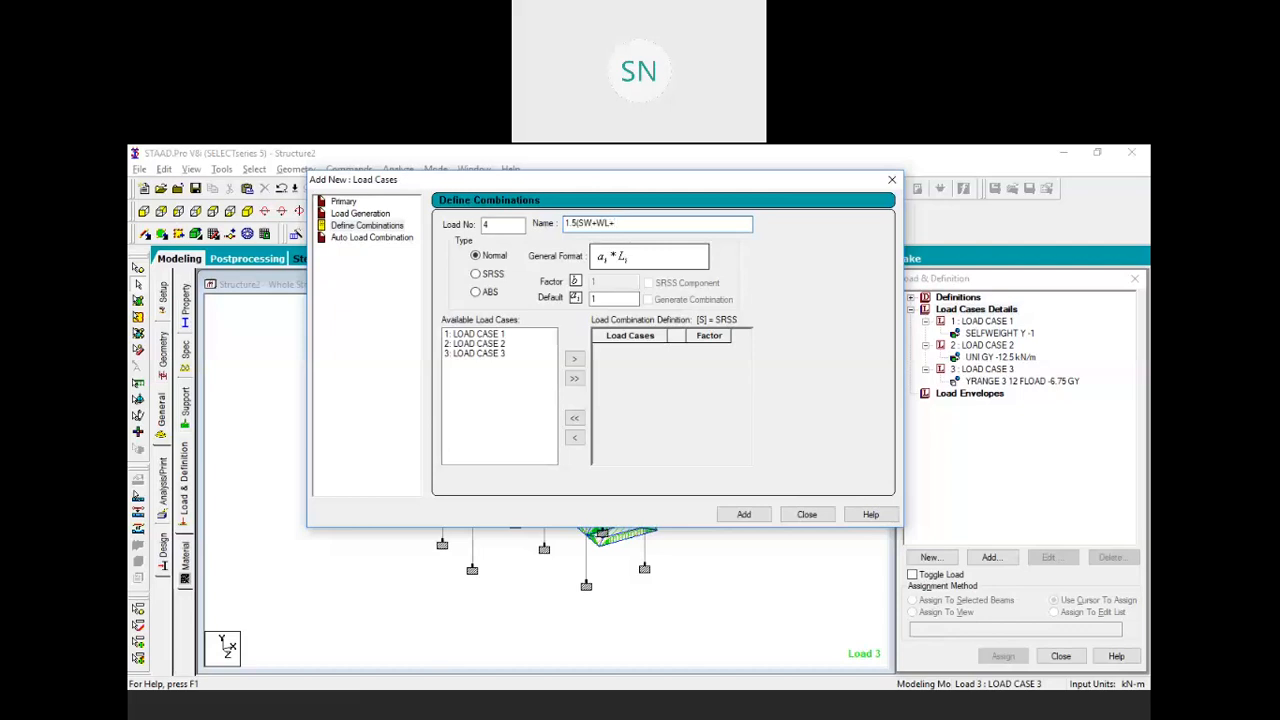
type(")")
Set the default combination factor to 1.5 and include load cases 1 and 2 in the combination definition
left_click(610, 298)
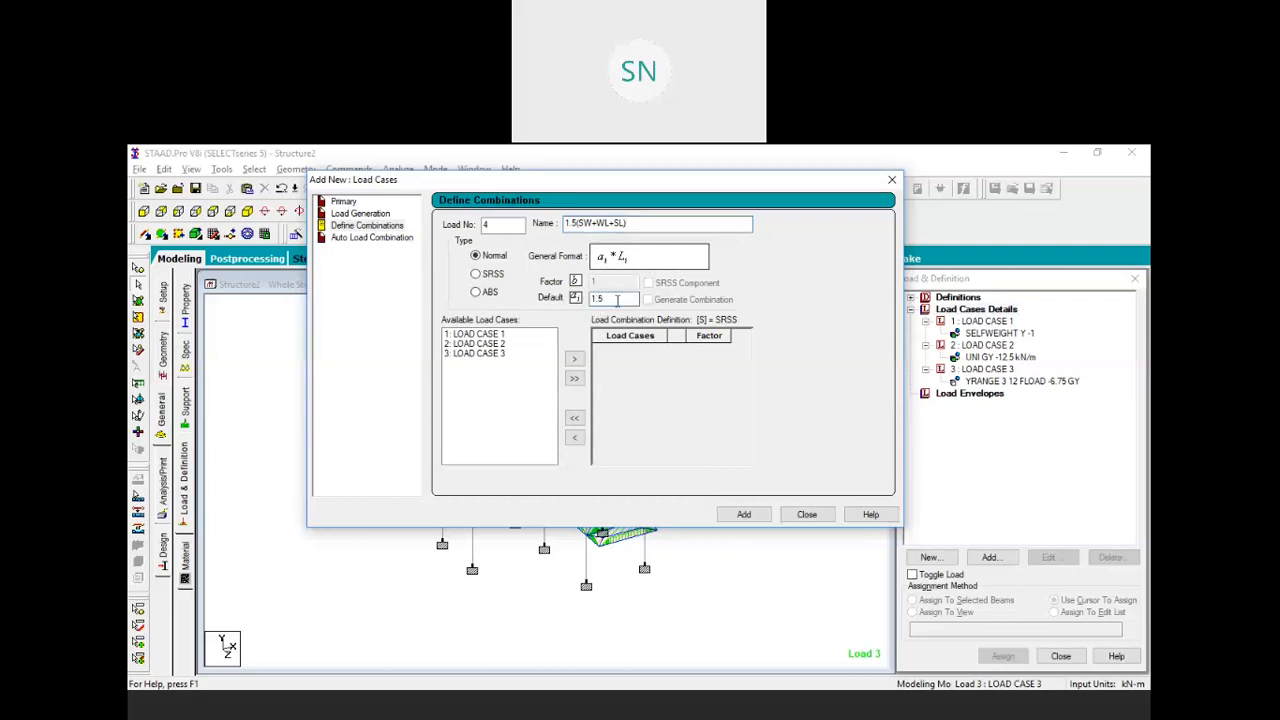
left_click(478, 334)
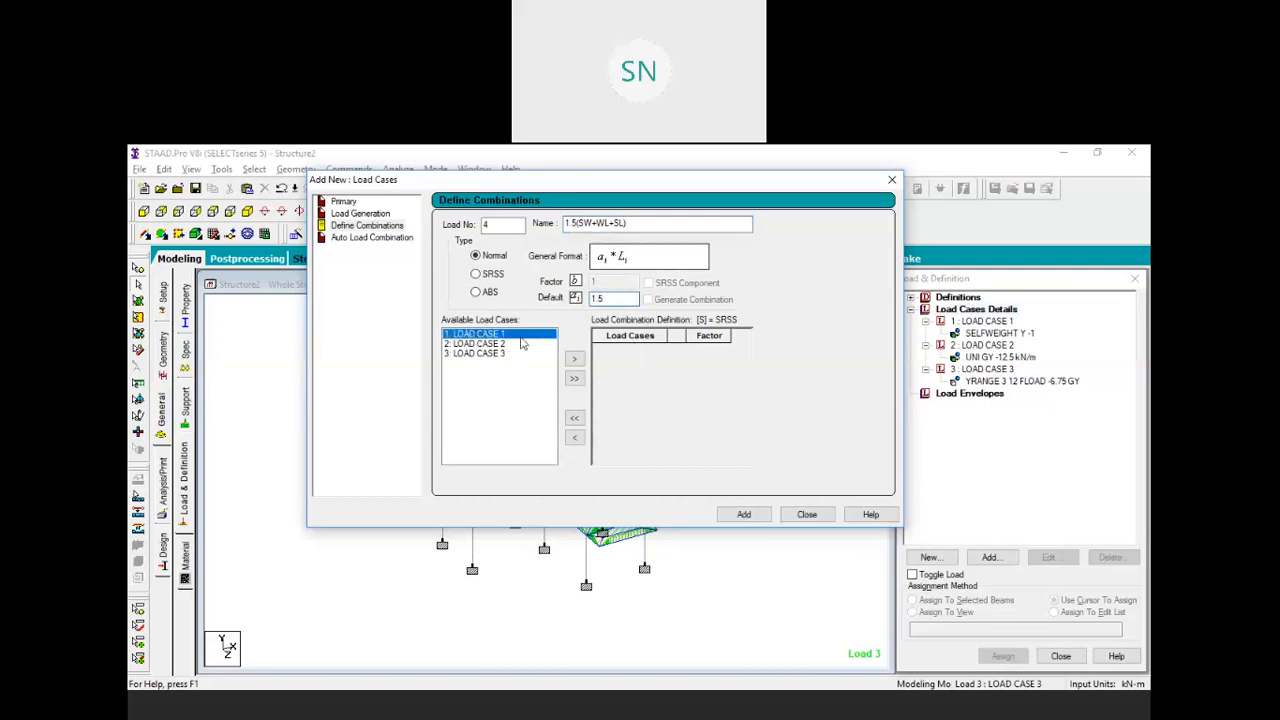
left_click(575, 360)
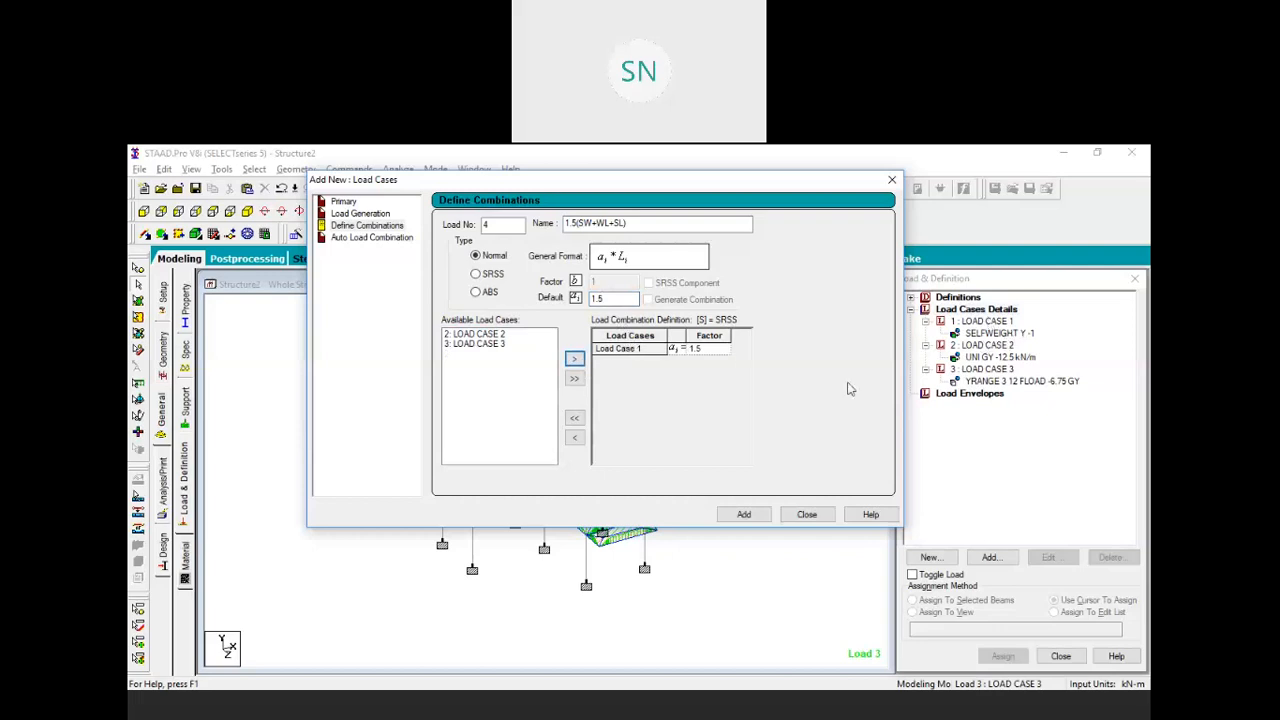
left_click(482, 334)
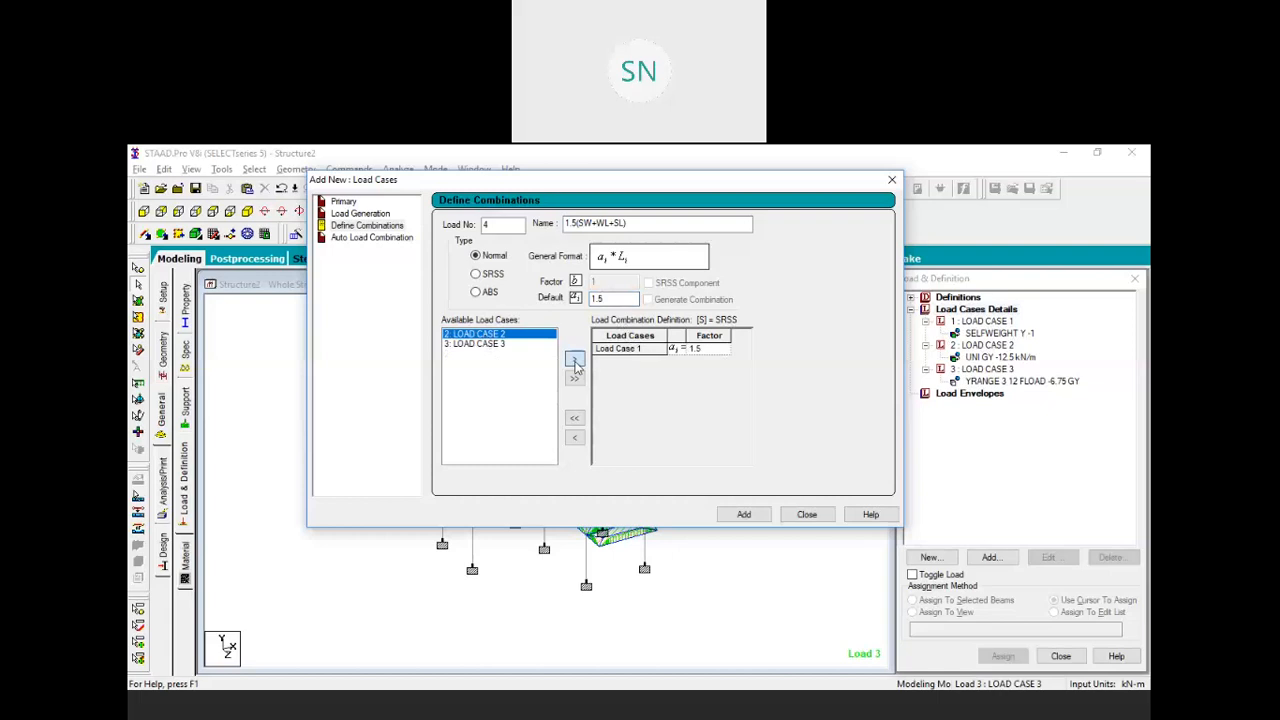
left_click(574, 358)
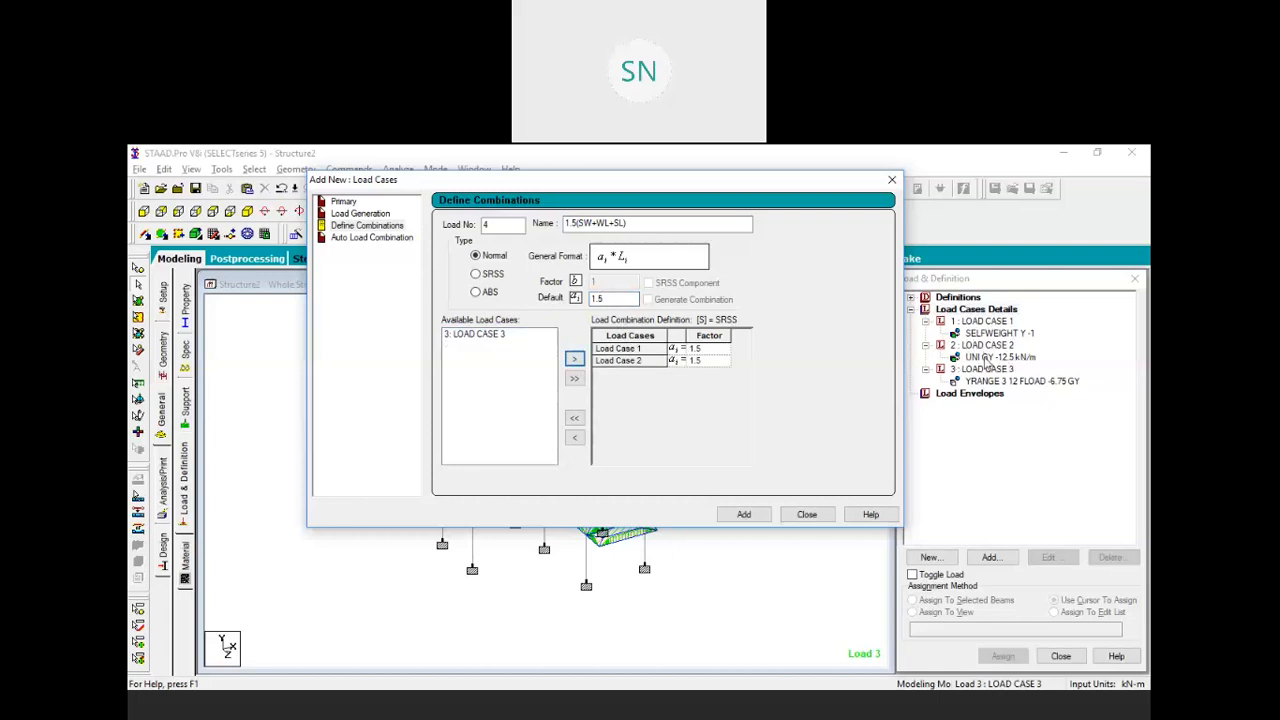
Include Load Case 3 with factor 1.5 in the 1.5(SW+WL+SL) combination and add the combination to the load cases
left_click(480, 336)
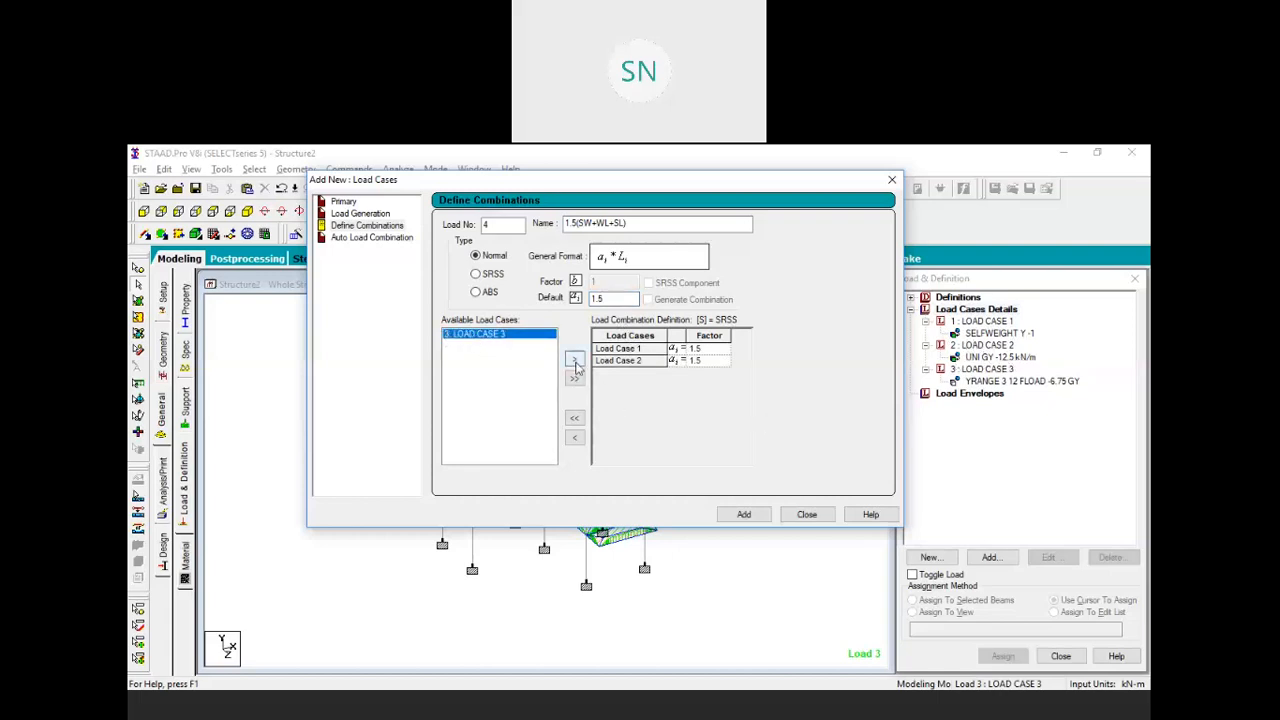
left_click(574, 358)
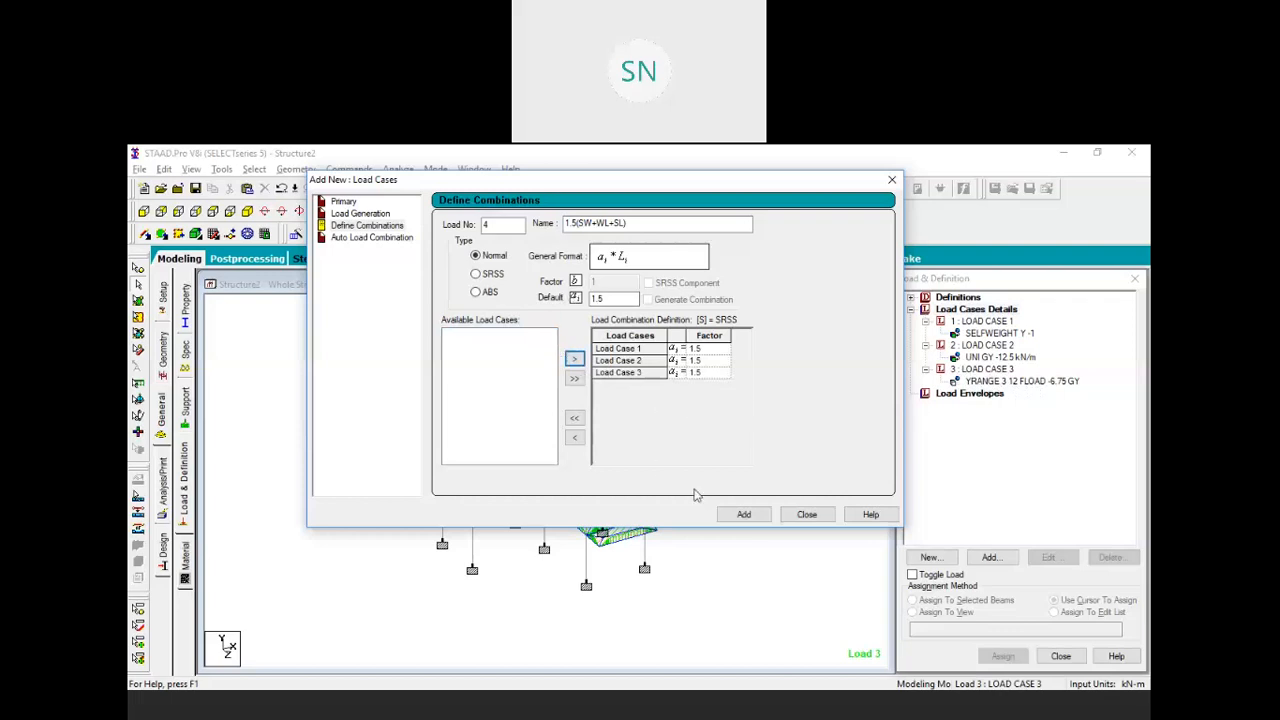
left_click(742, 516)
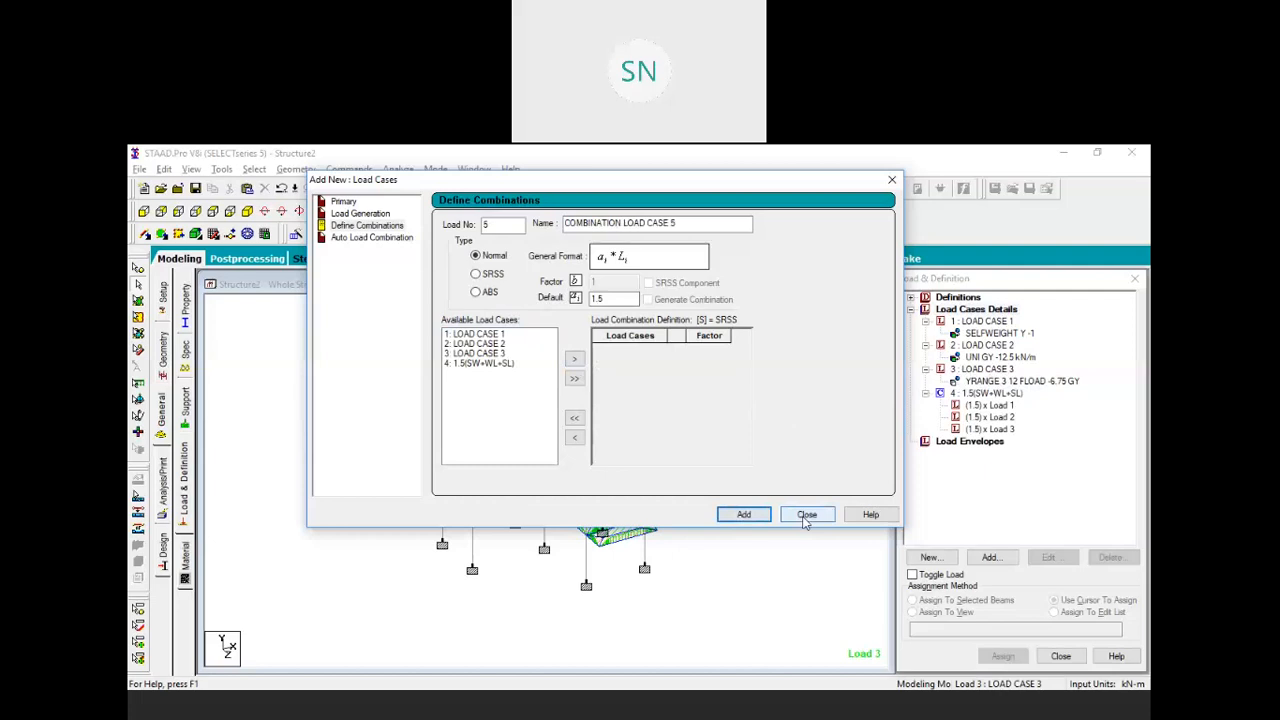
left_click(806, 515)
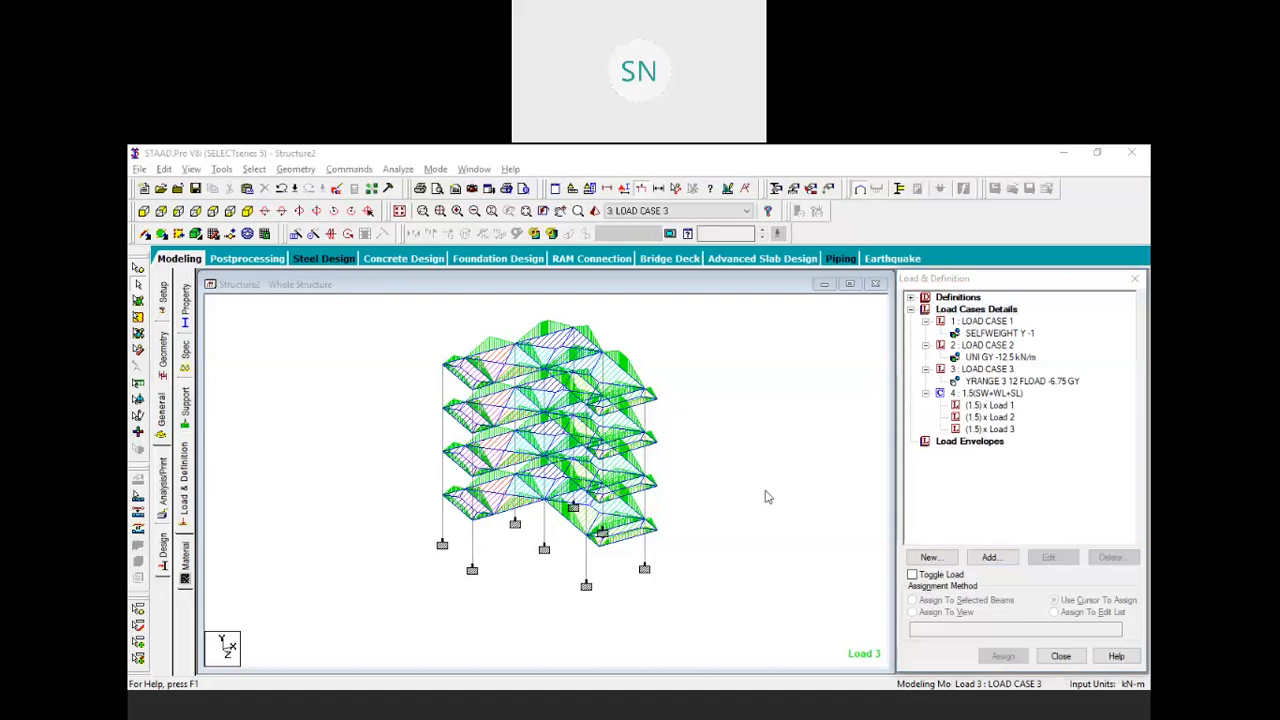
Examine the loads on the structure for Load Cases 1 to 3 and the 1.5(SW+WL+SL) combination
left_click(975, 323)
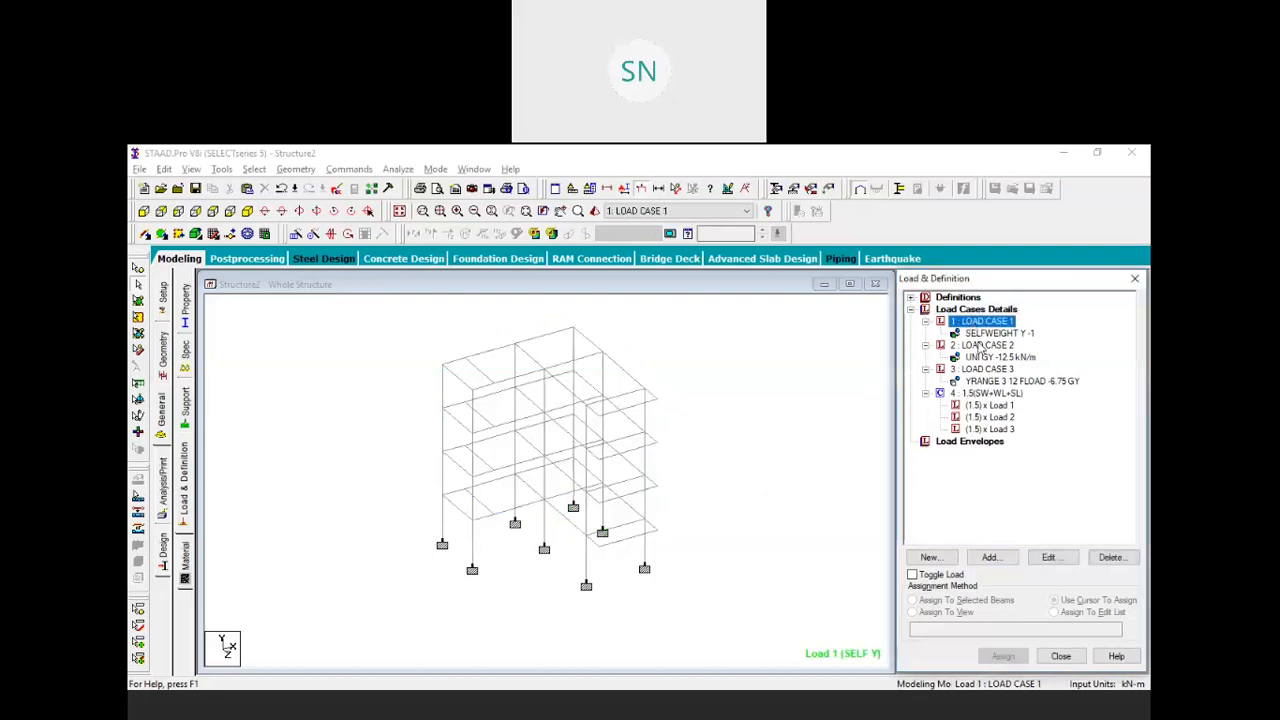
left_click(980, 346)
left_click(981, 369)
left_click(982, 394)
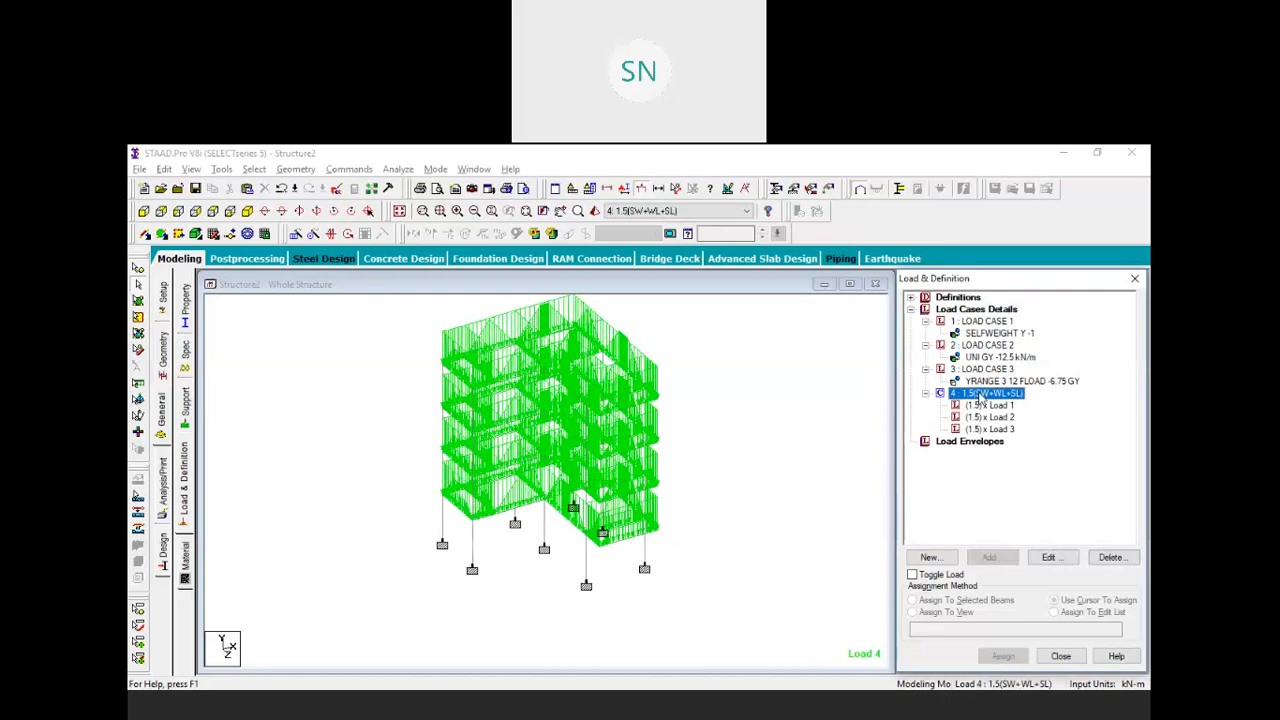
left_click(711, 444)
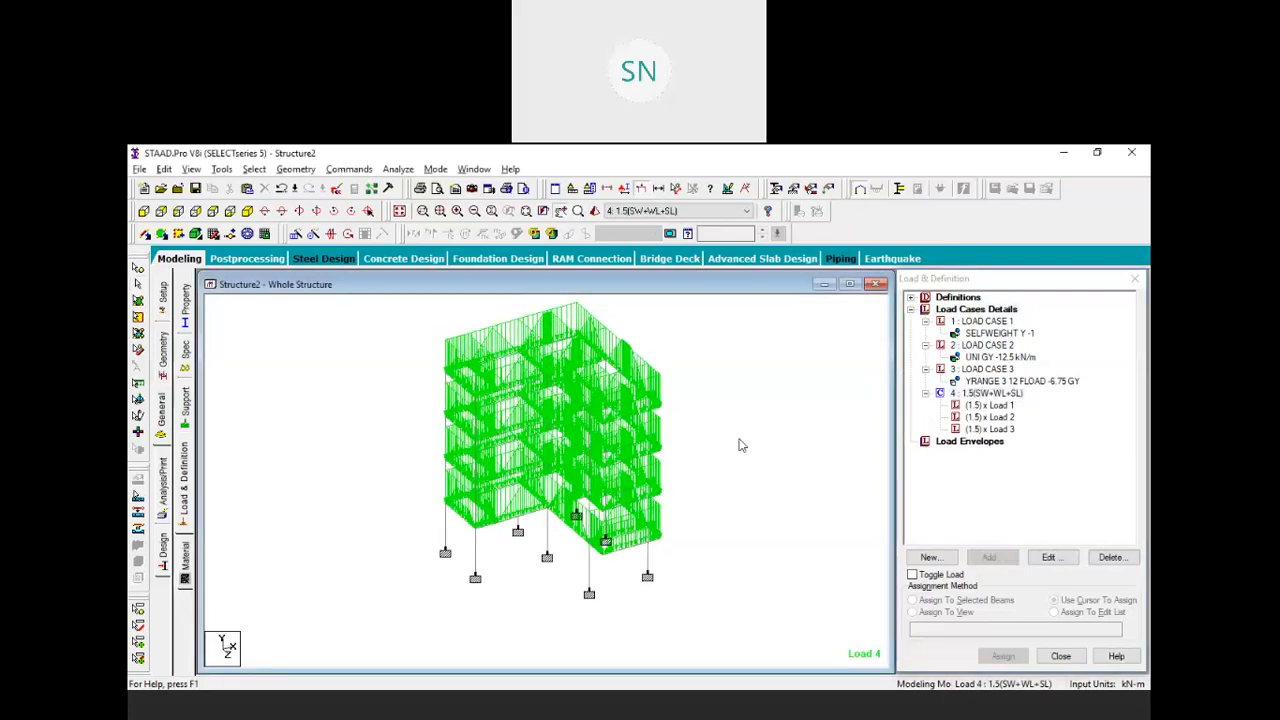
Add a Perform Analysis command with the No Print option
left_click(349, 169)
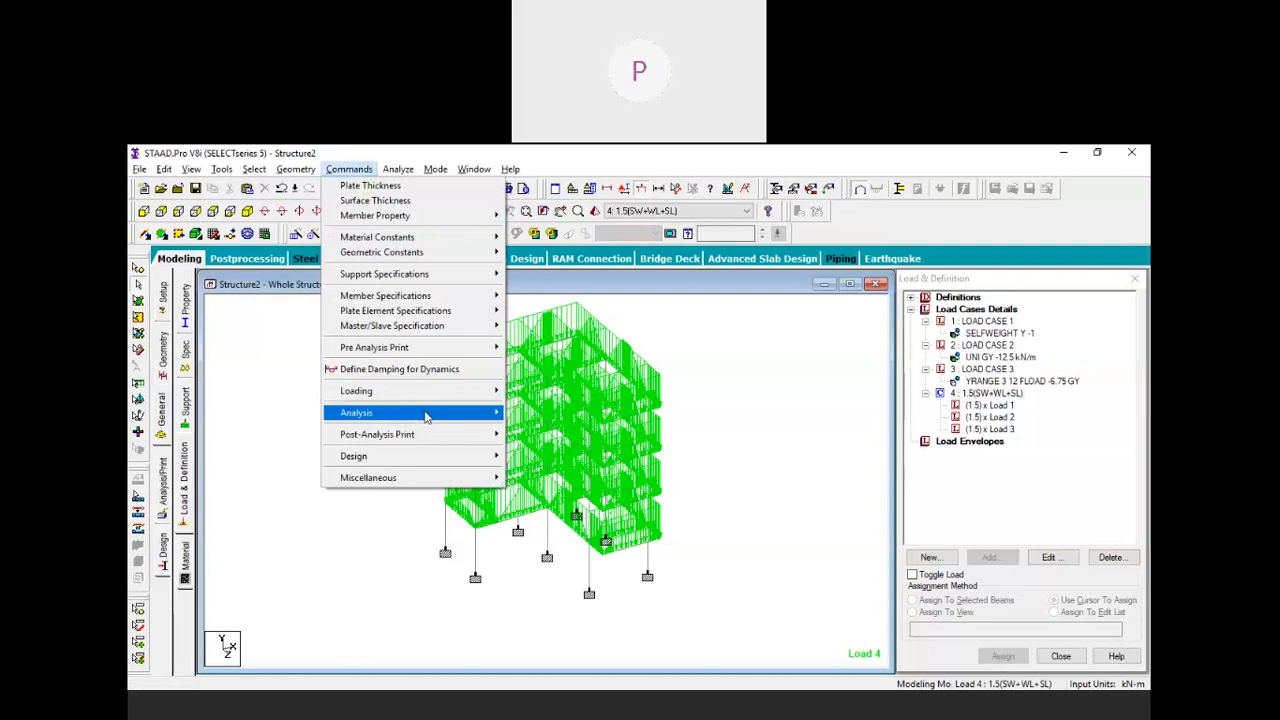
mouse_move(425, 414)
left_click(548, 413)
left_click(583, 507)
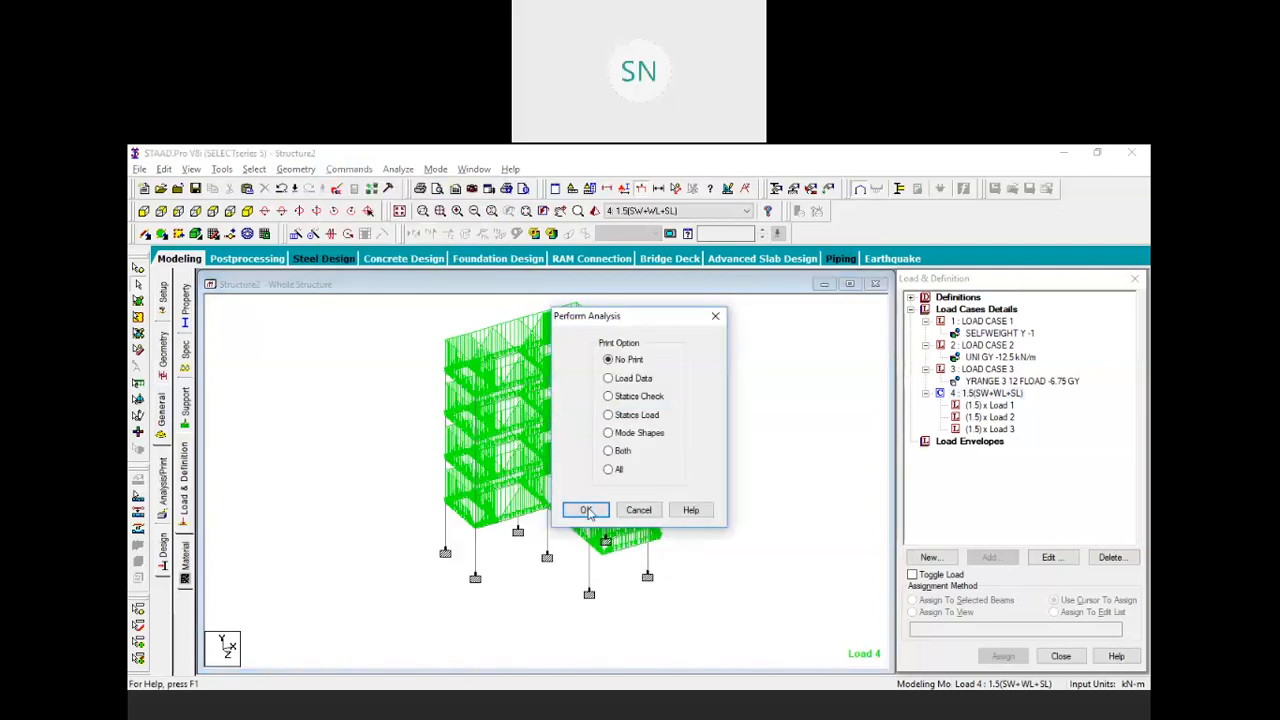
Run the analysis, saving the modified structure
left_click(400, 170)
left_click(405, 194)
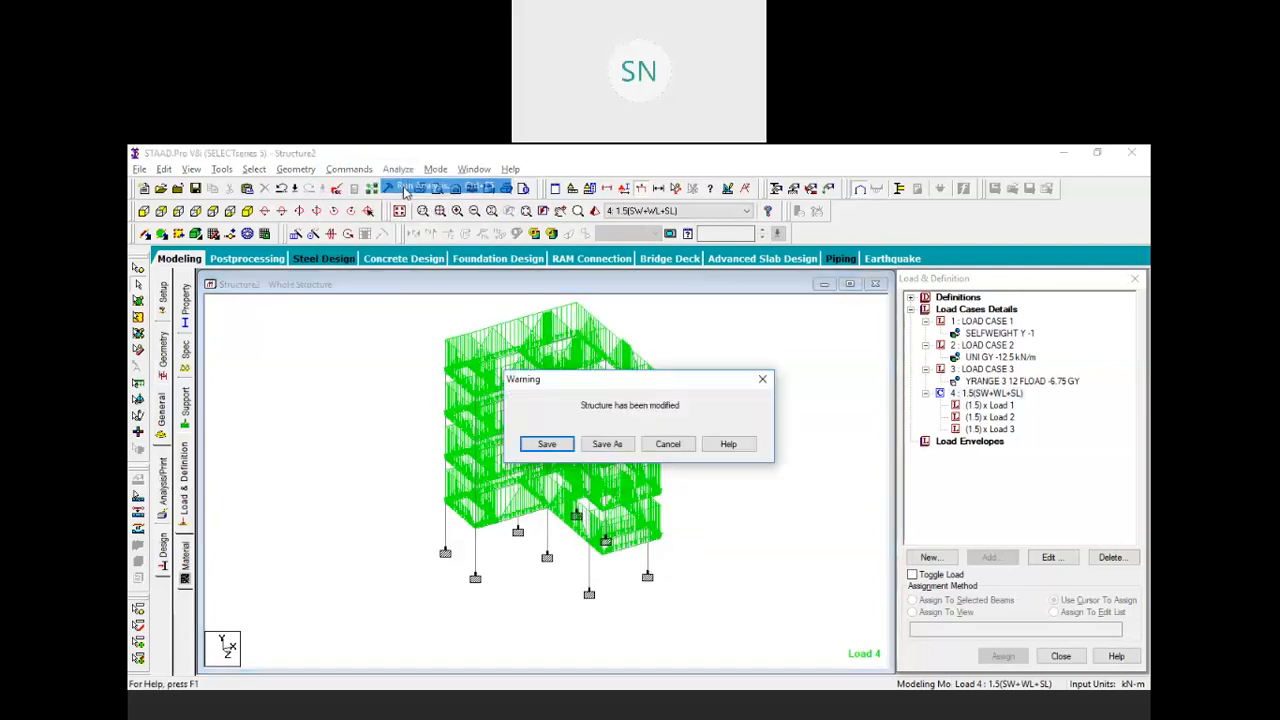
left_click(547, 443)
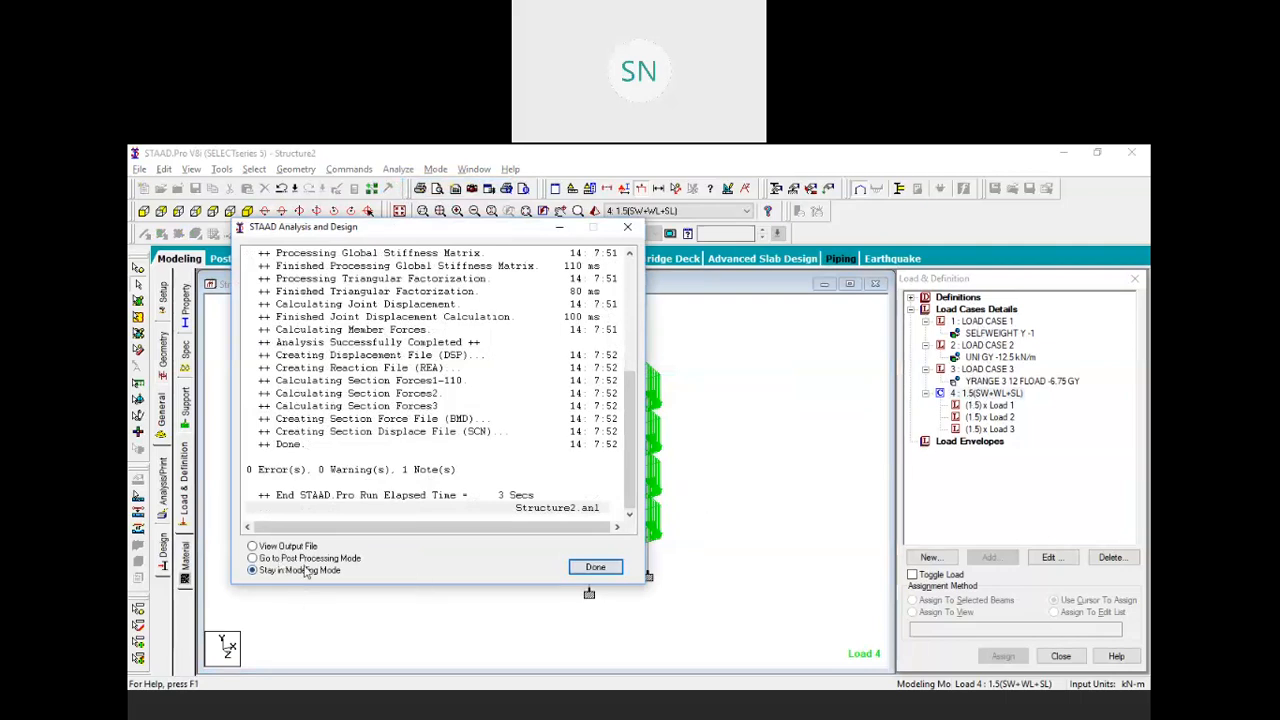
Finish the analysis run by going to Post Processing Mode with all four load cases selected for the results
left_click(303, 558)
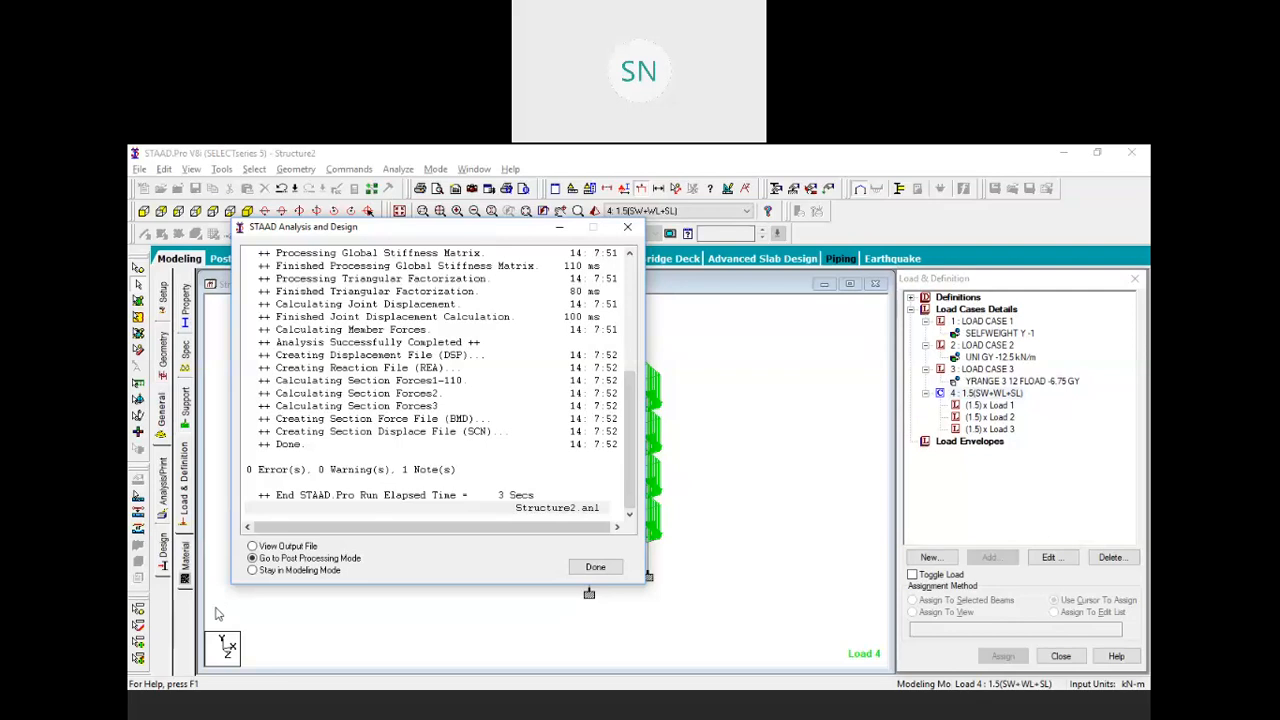
left_click(246, 622)
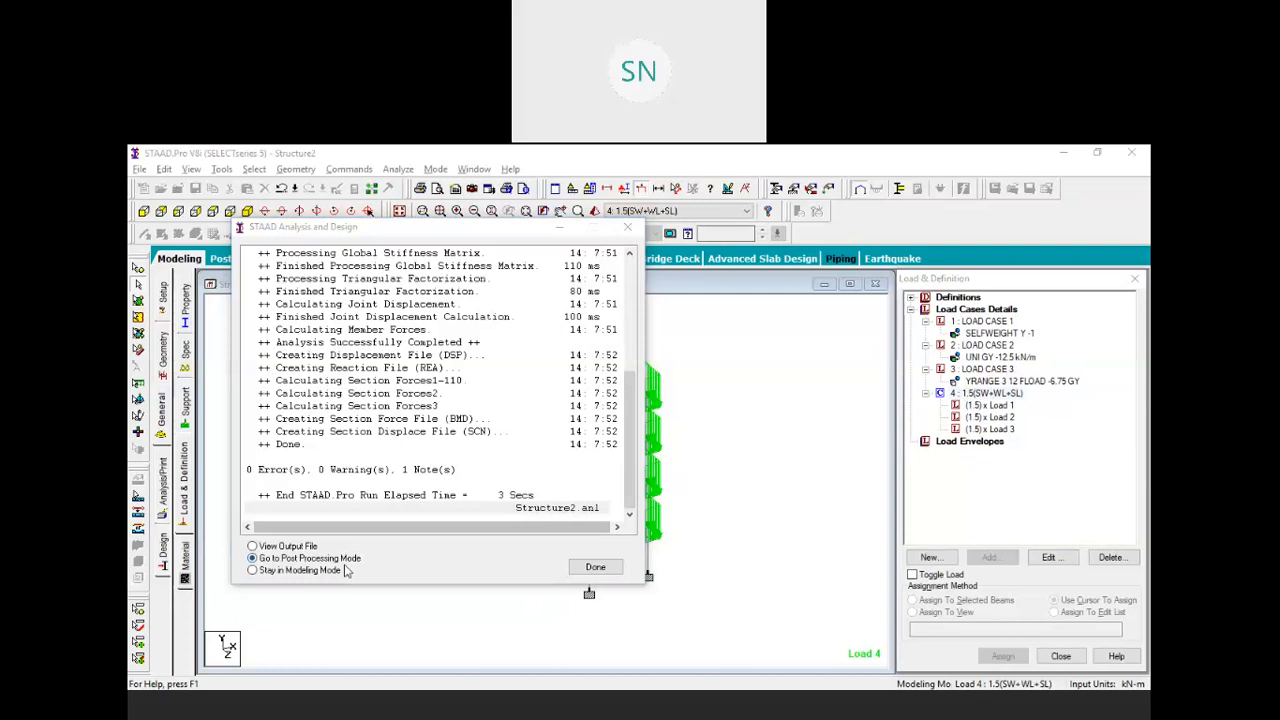
left_click(595, 567)
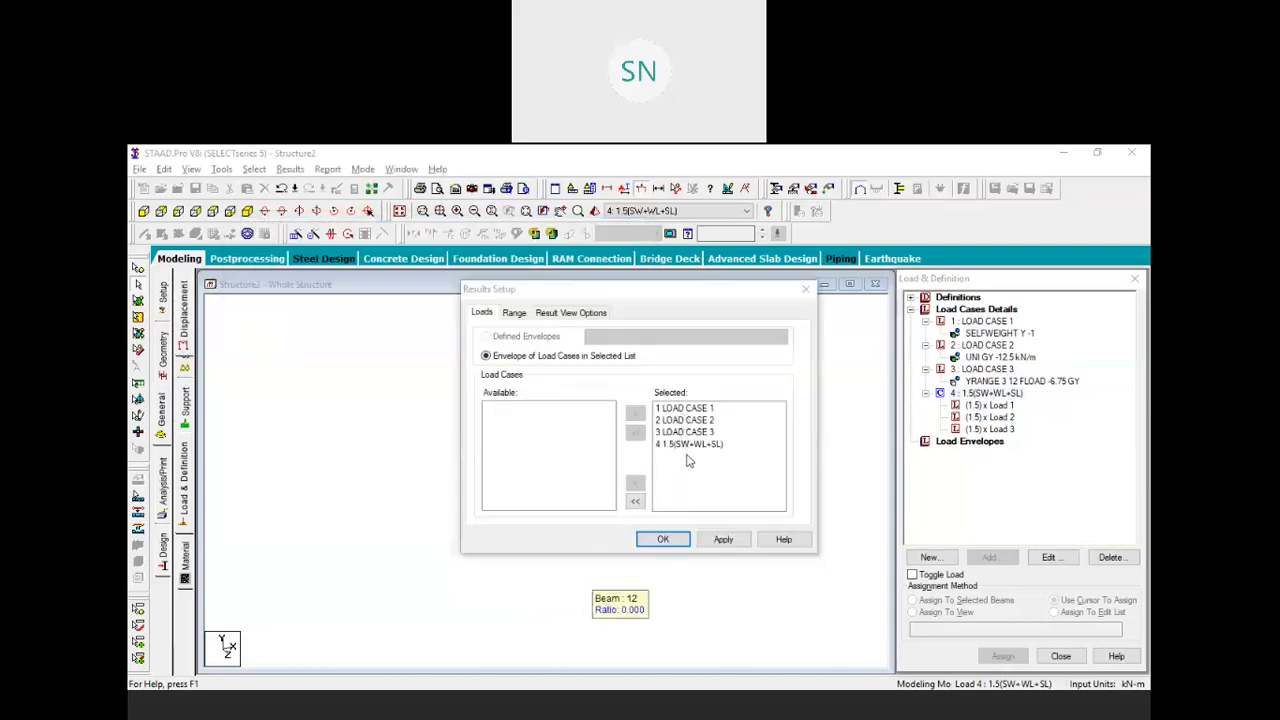
left_click(669, 543)
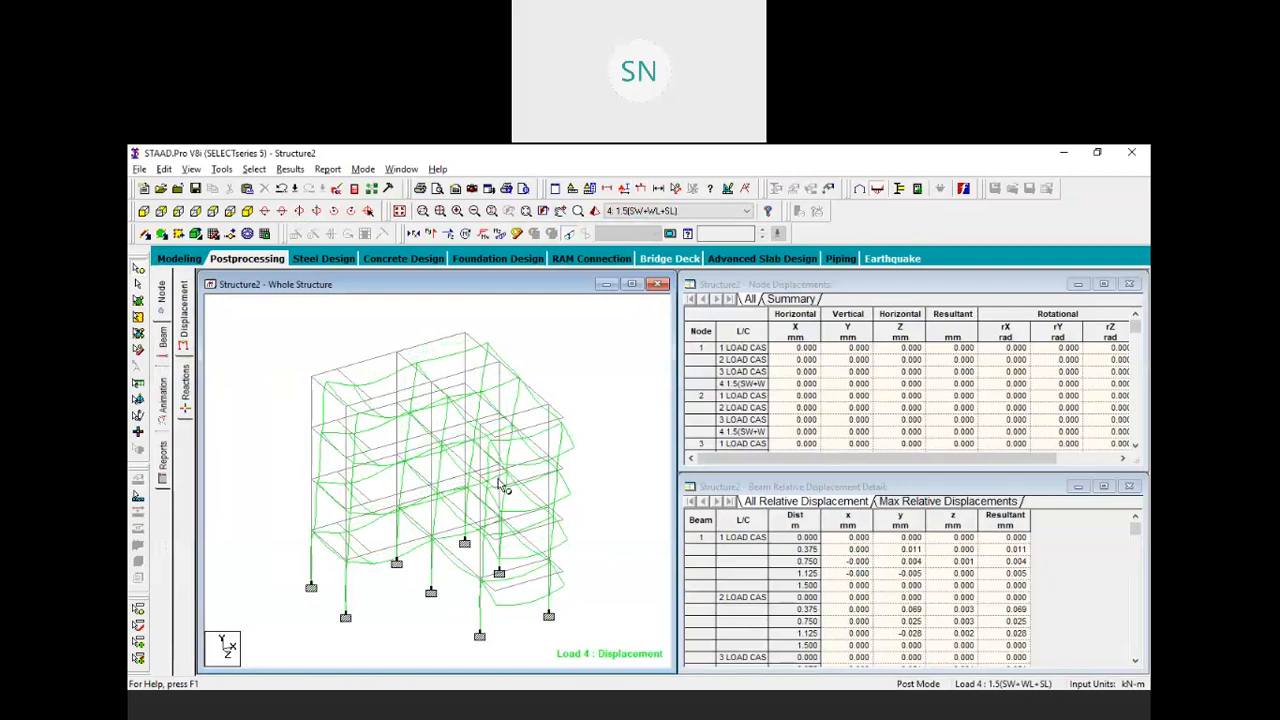
Display the deflected shape of the structure for Load Case 1 and Load Case 2
left_click(645, 212)
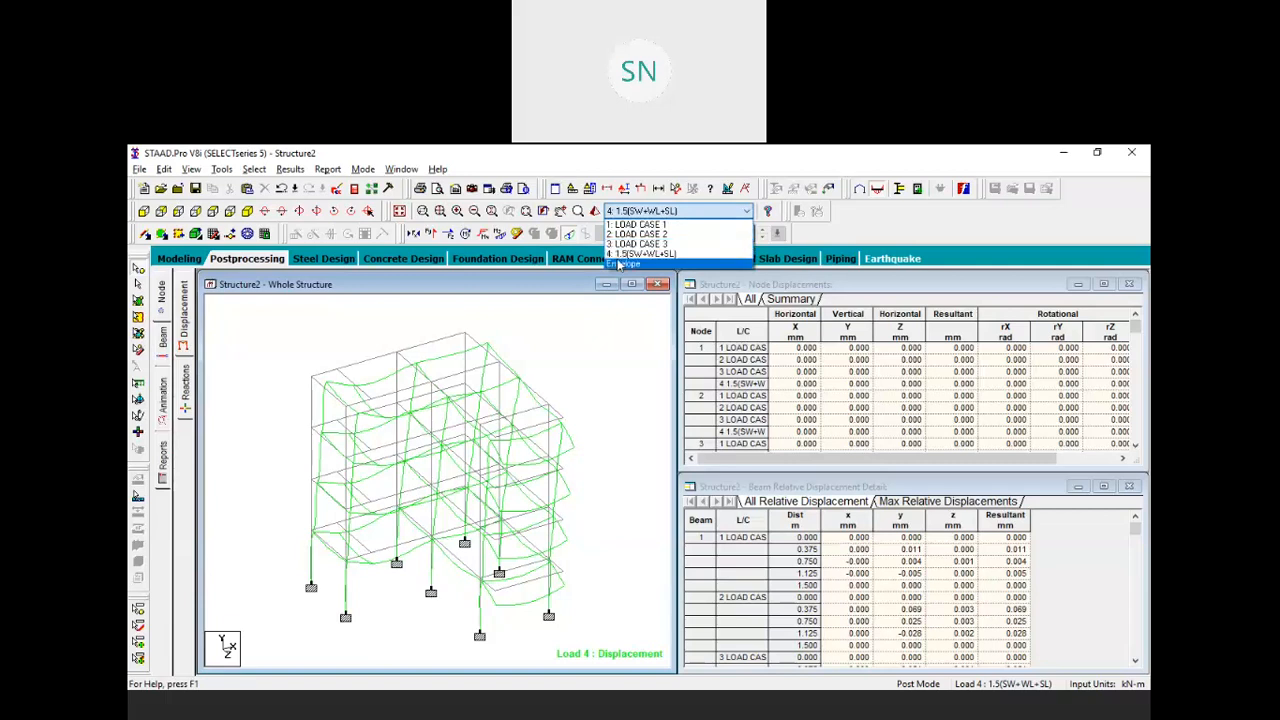
left_click(688, 259)
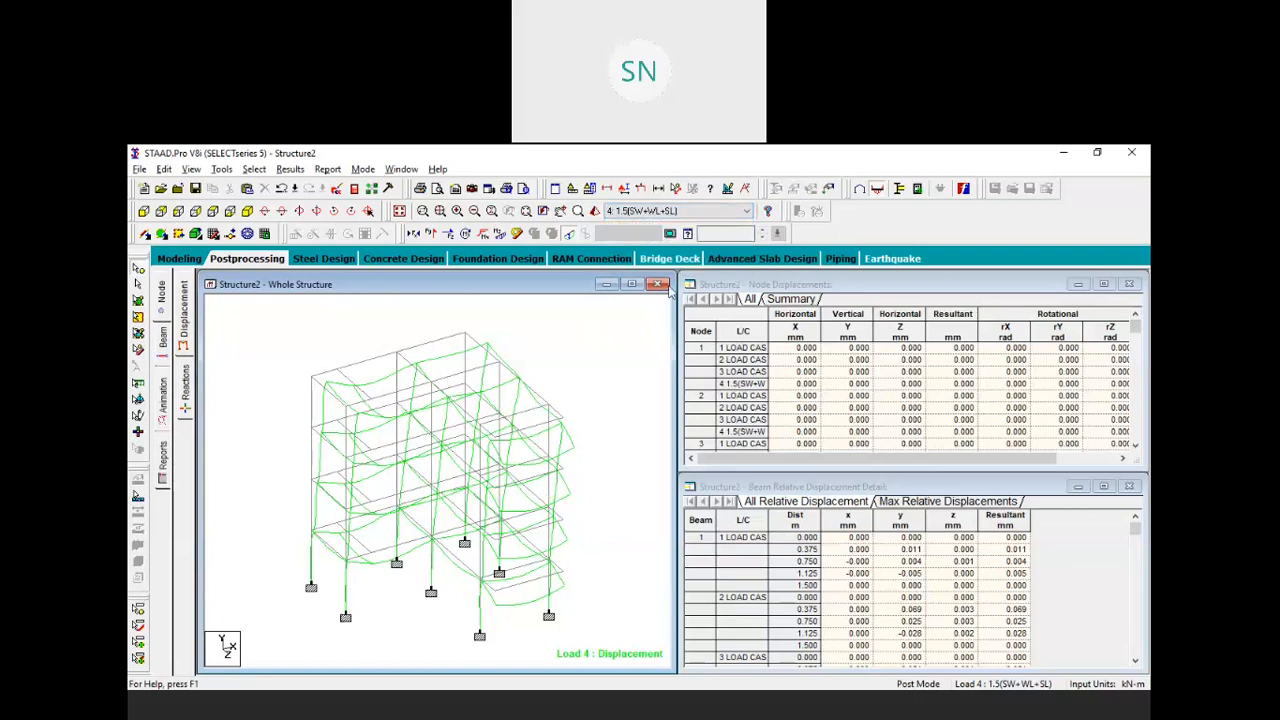
left_click(718, 216)
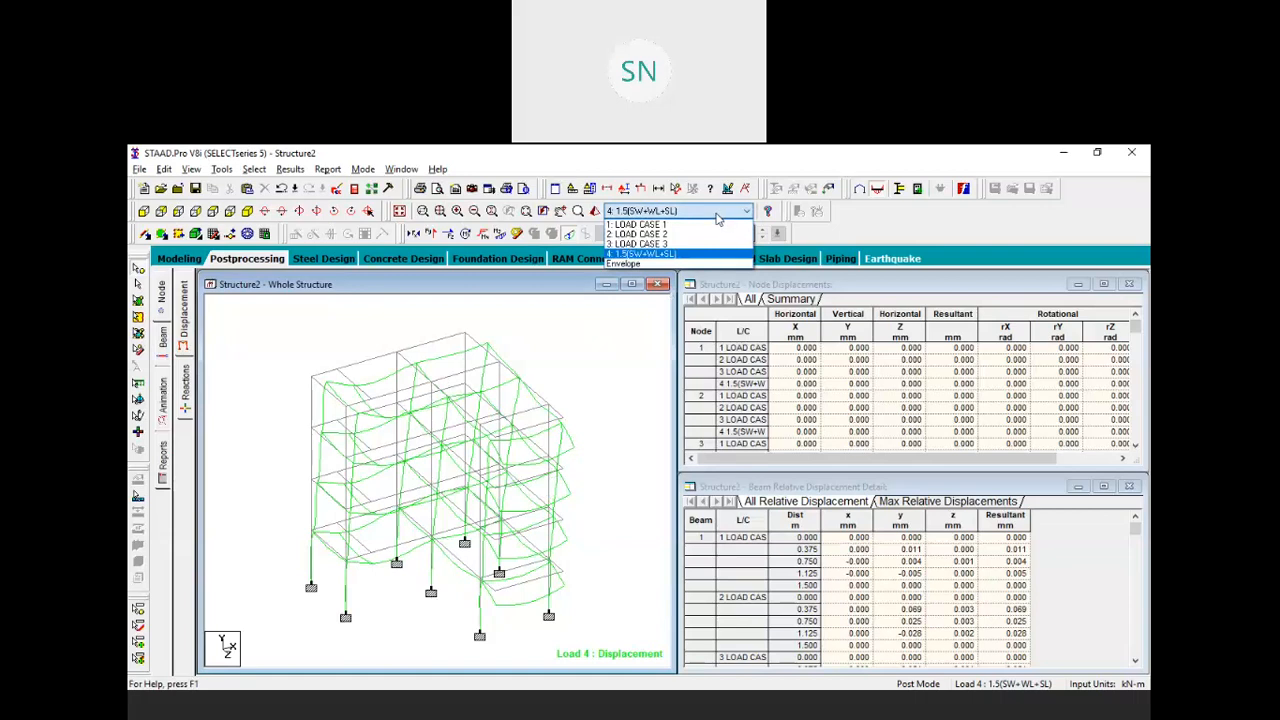
left_click(705, 224)
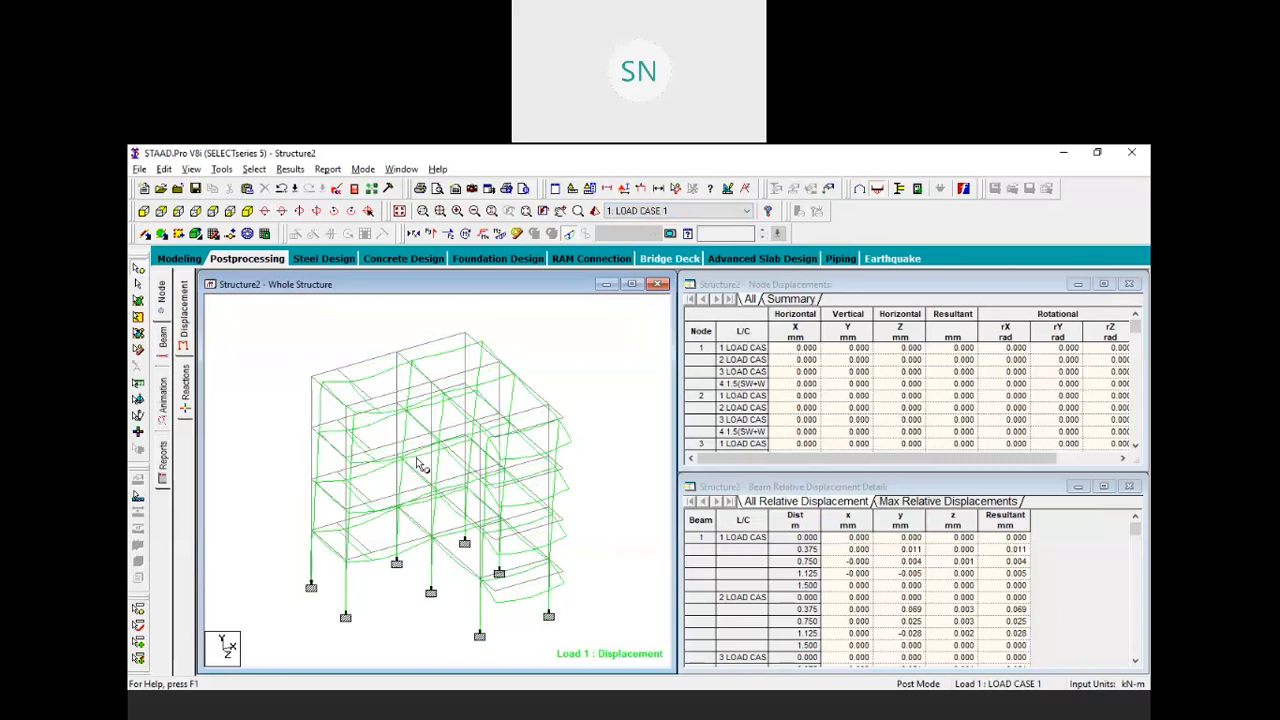
left_click(687, 213)
left_click(675, 234)
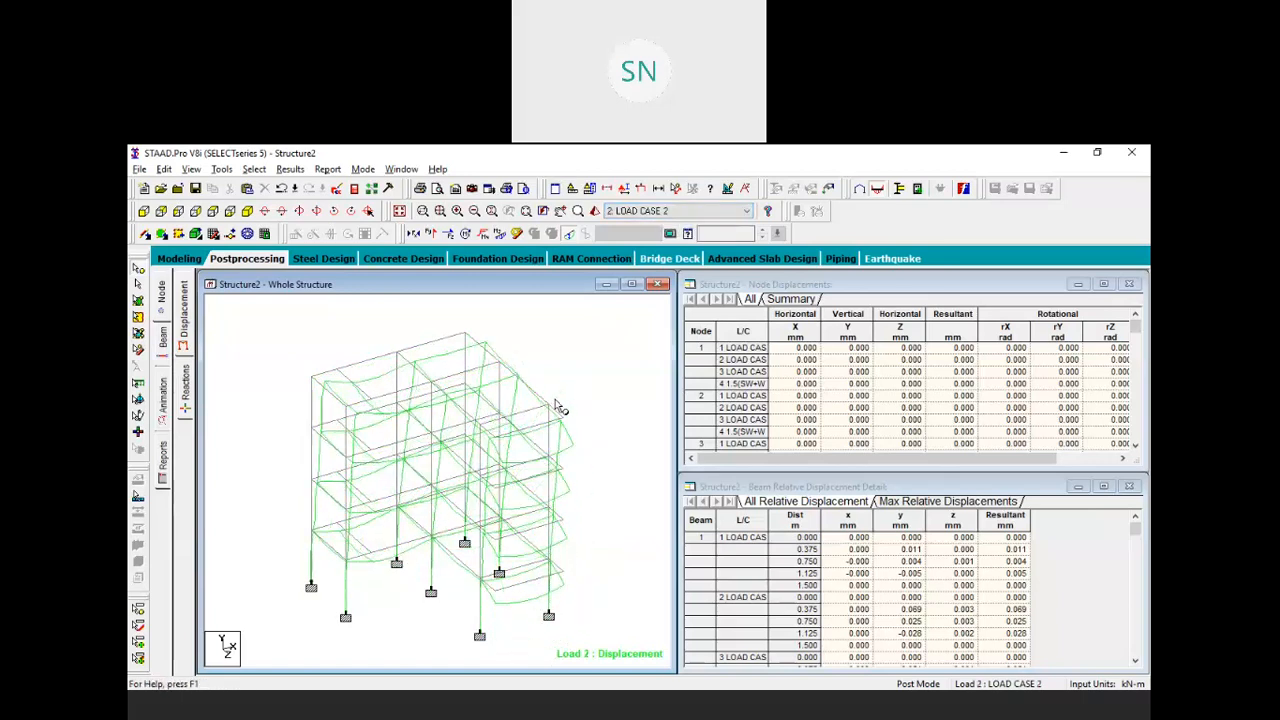
Compare the deflected shapes for Load Cases 1, 2 and 3, ending on the 1.5(SW+WL+SL) combination
left_click(681, 213)
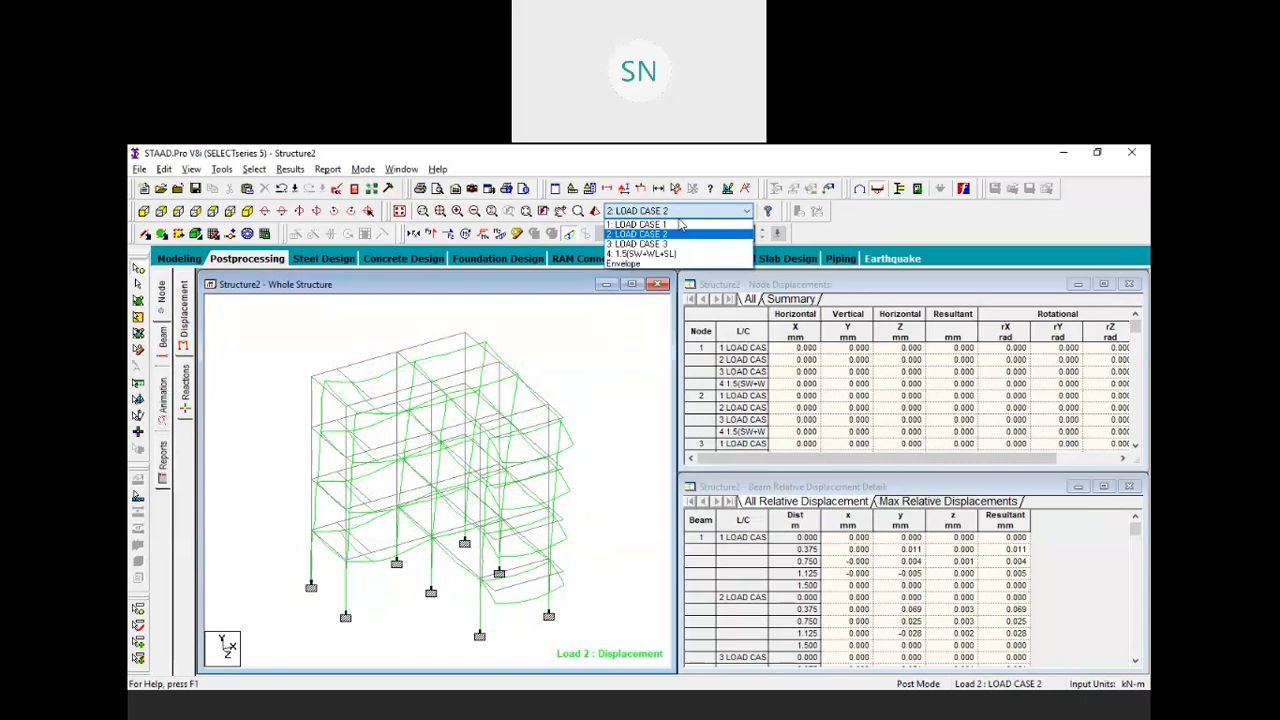
left_click(680, 225)
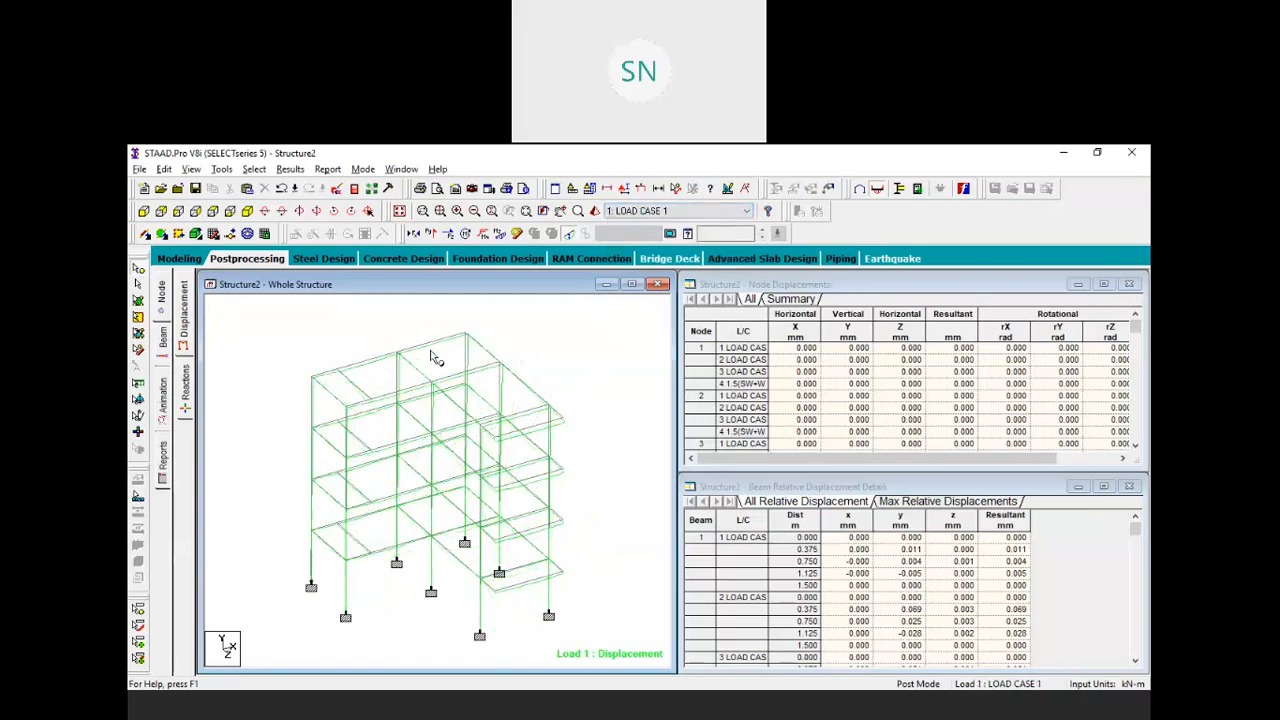
left_click(697, 213)
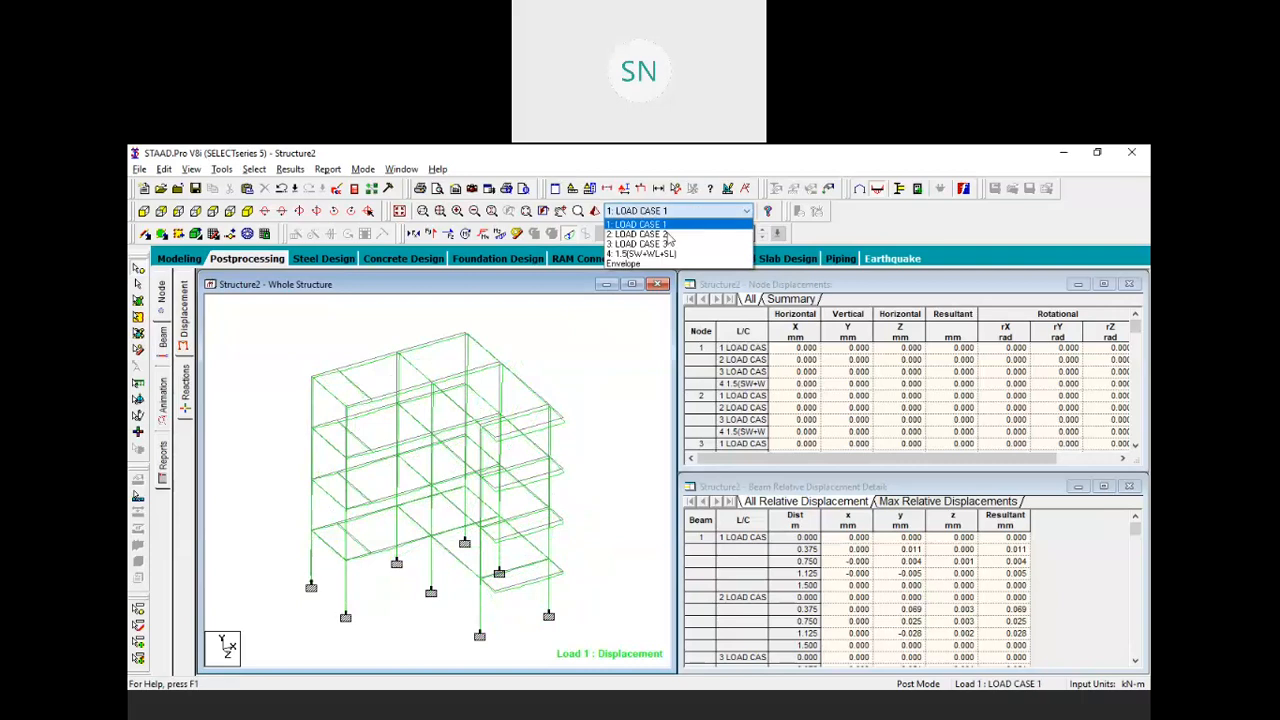
left_click(668, 234)
left_click(700, 211)
left_click(660, 244)
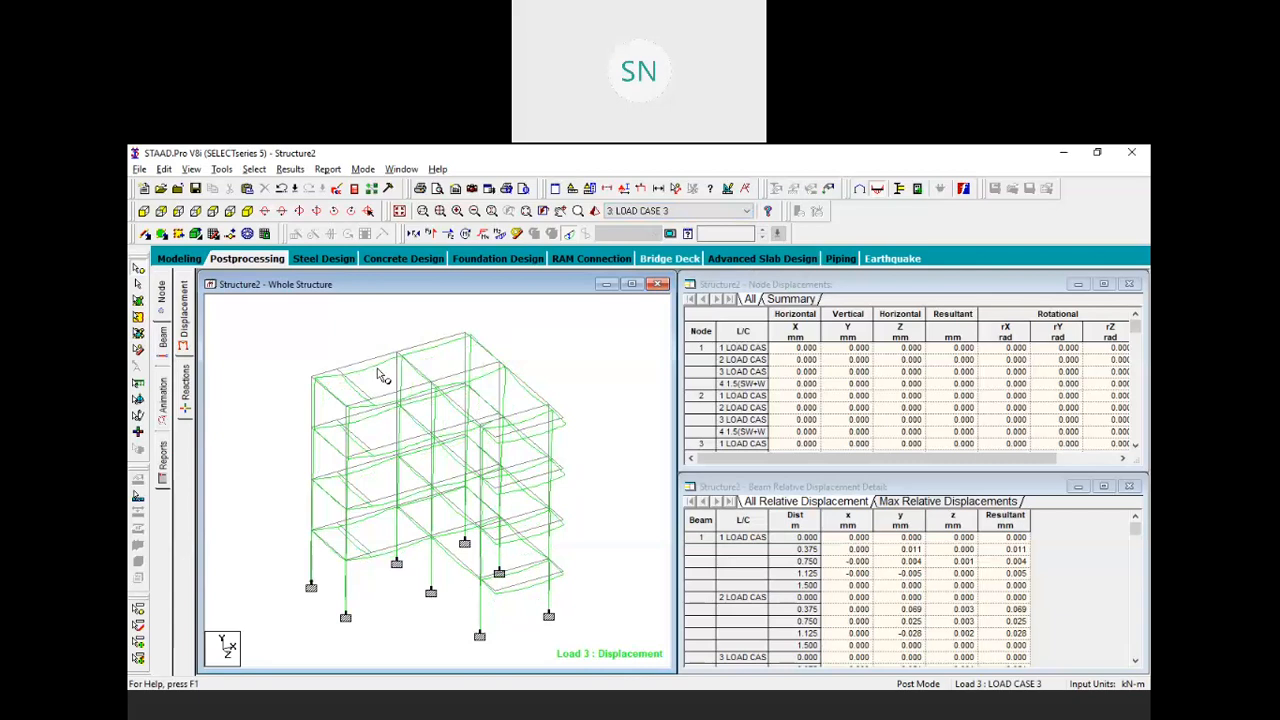
left_click(690, 211)
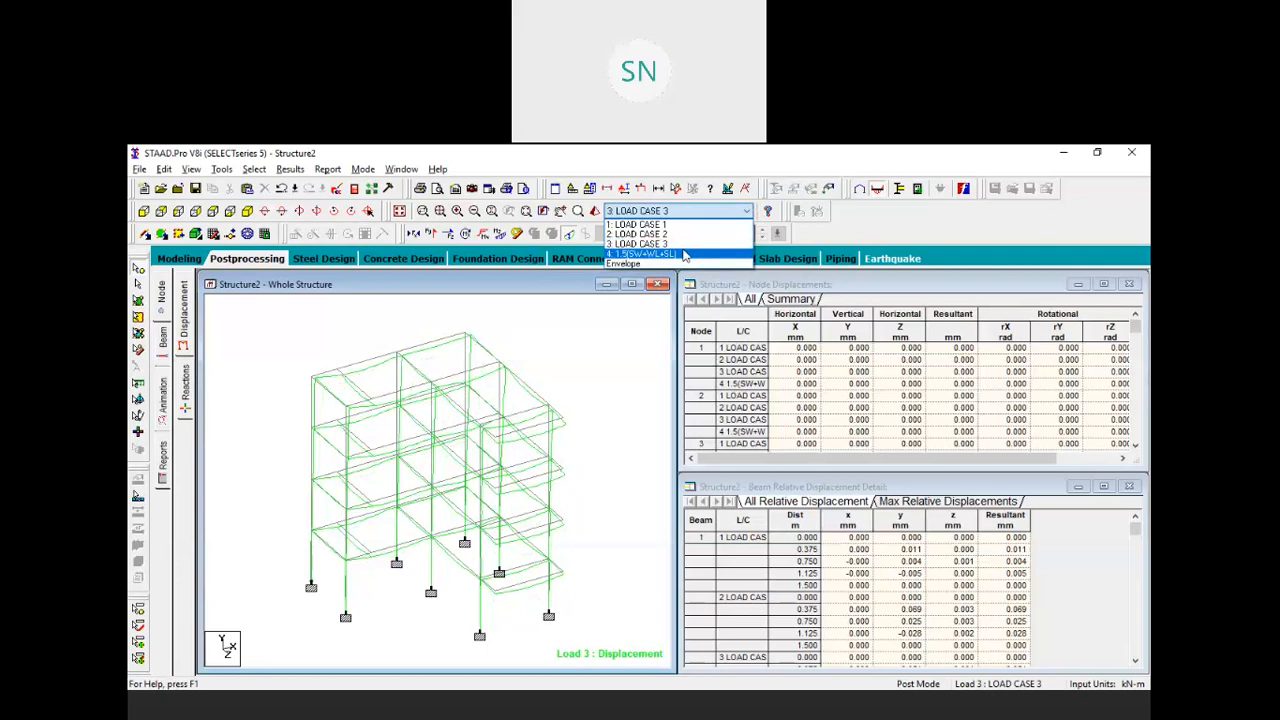
left_click(684, 255)
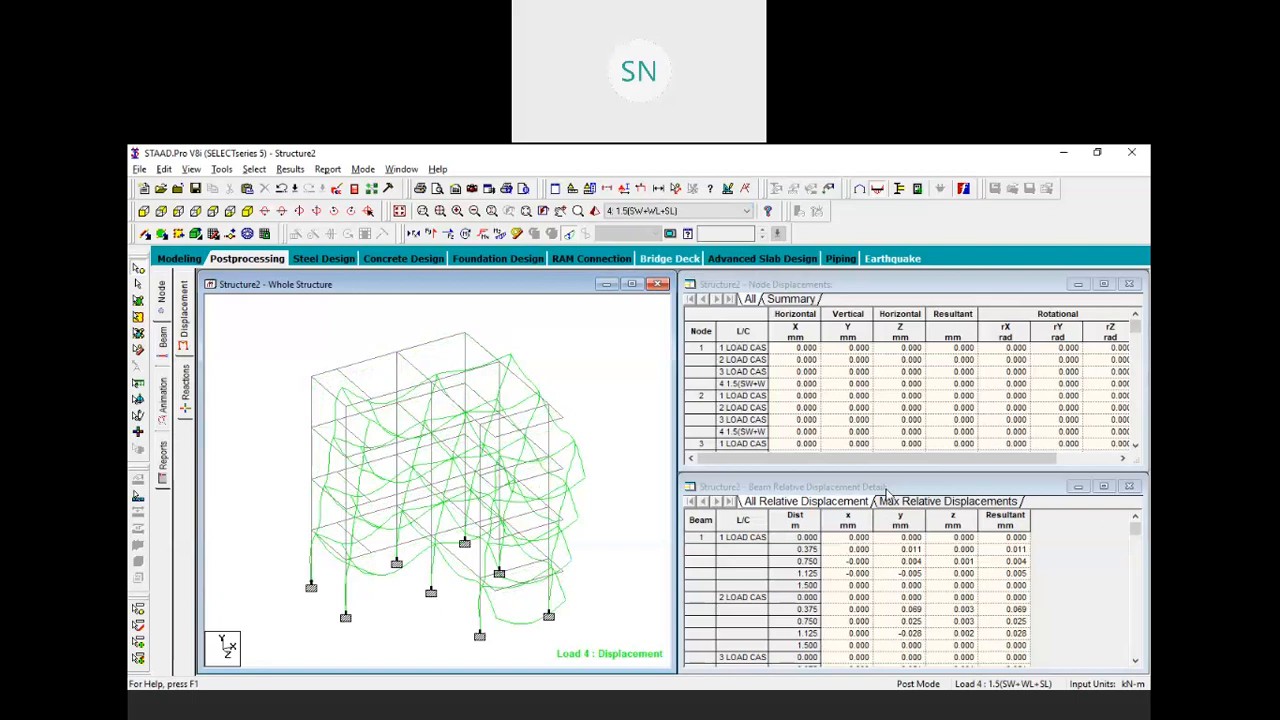
Enlarge the Beam Relative Displacement Detail table and examine the displacements of all beams down to the last row
left_click_drag(885, 493, 604, 277)
left_click_drag(601, 452, 620, 617)
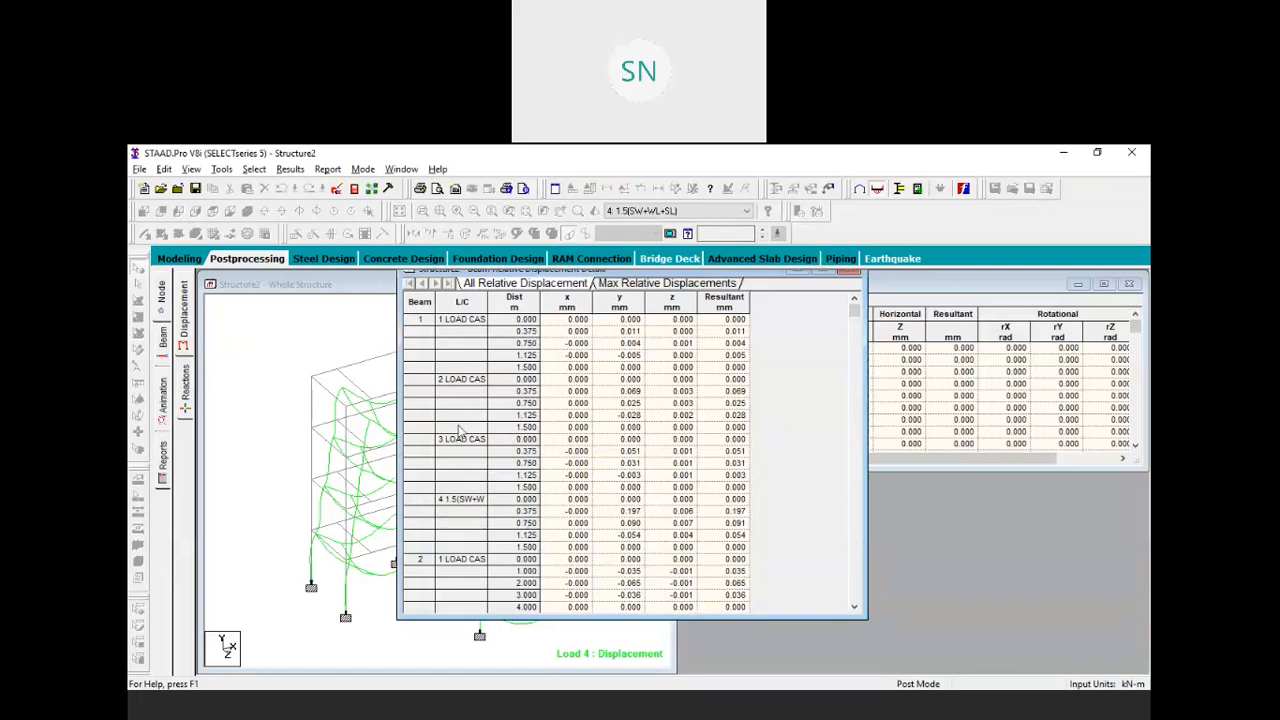
scroll(440, 385, "down", 4)
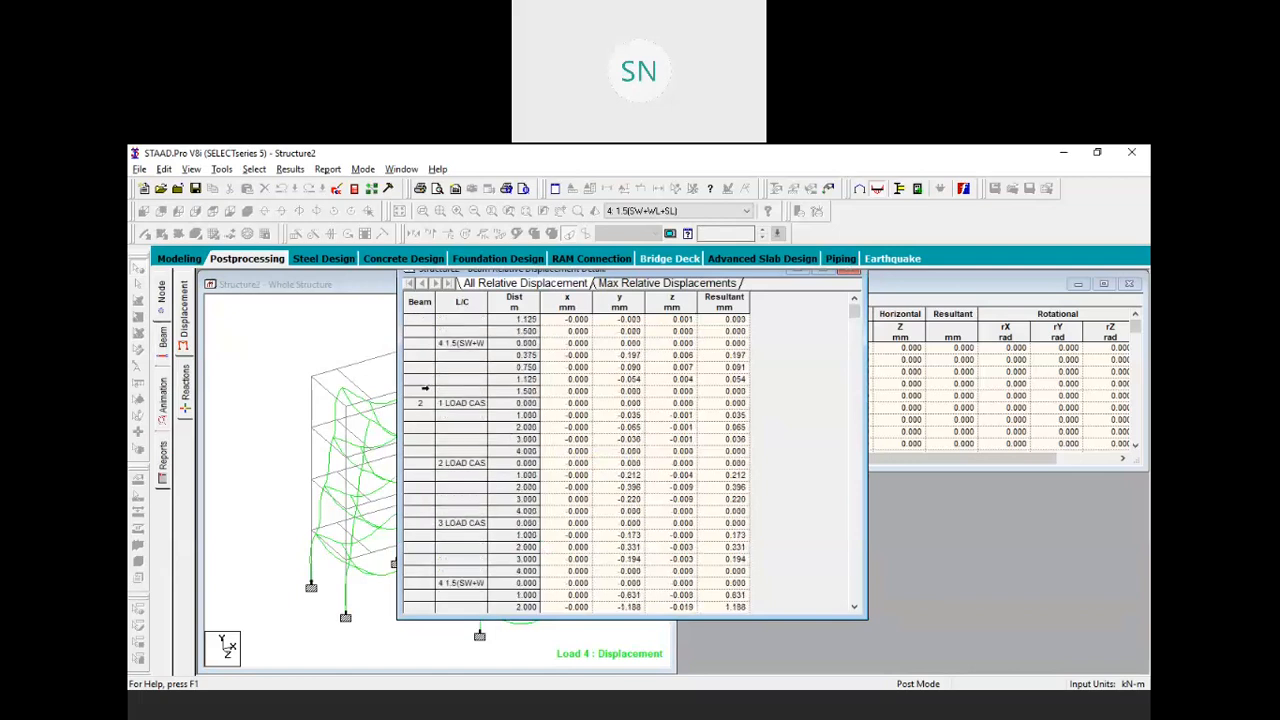
scroll(490, 440, "down", 8)
scroll(497, 396, "down", 1)
scroll(475, 466, "down", 2)
scroll(475, 466, "down", 2)
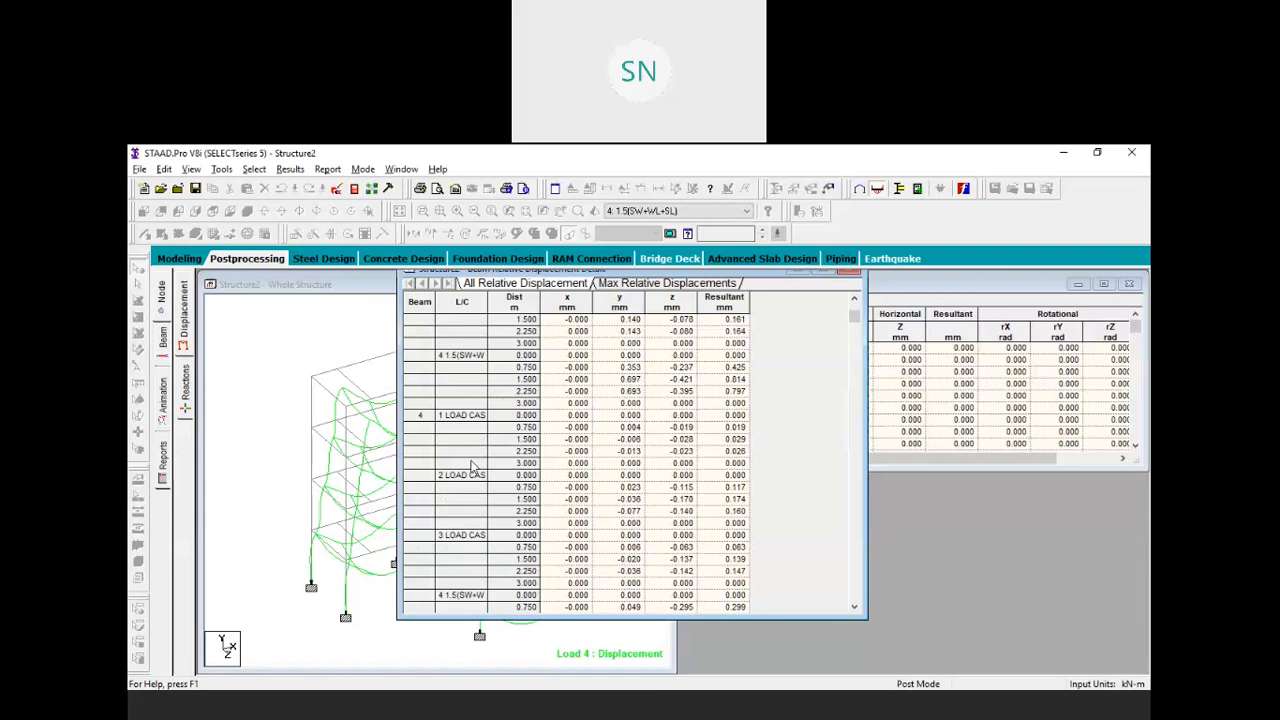
left_click_drag(855, 318, 870, 448)
left_click_drag(877, 514, 877, 608)
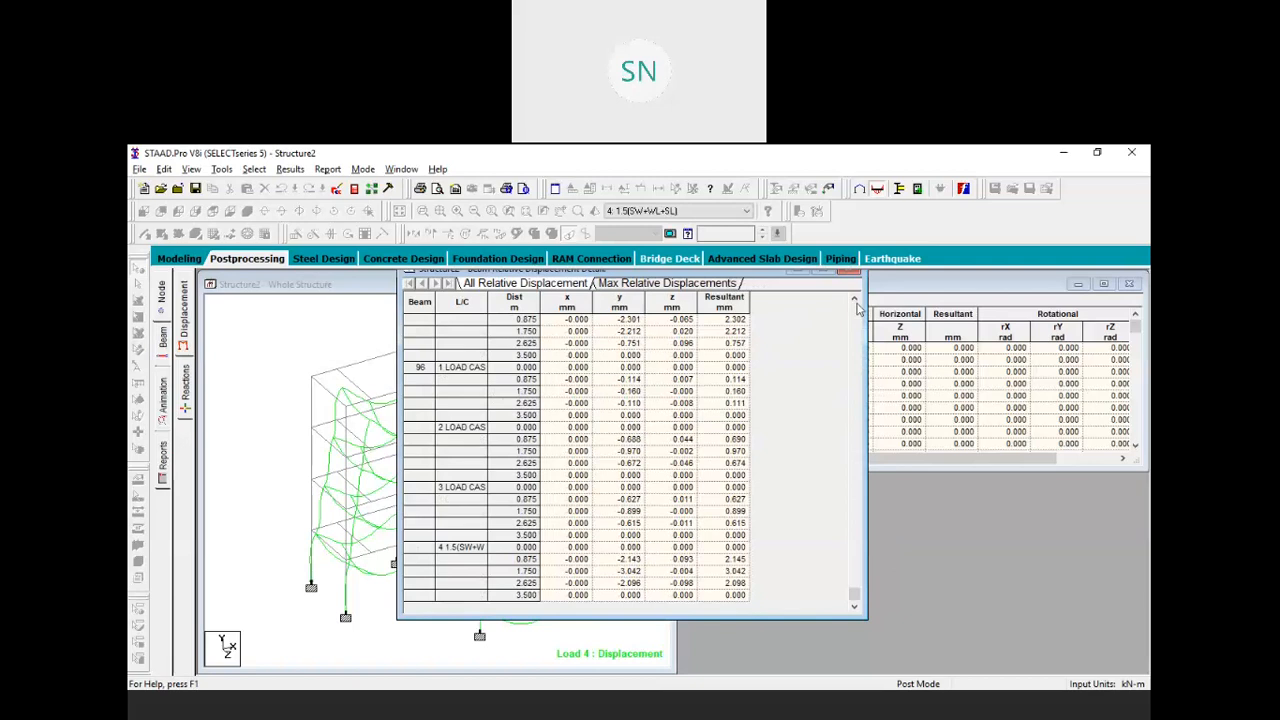
left_click_drag(852, 272, 886, 286)
left_click(884, 283)
Show the beam force results and enlarge the Beam Force Detail table over the structure view
left_click(167, 339)
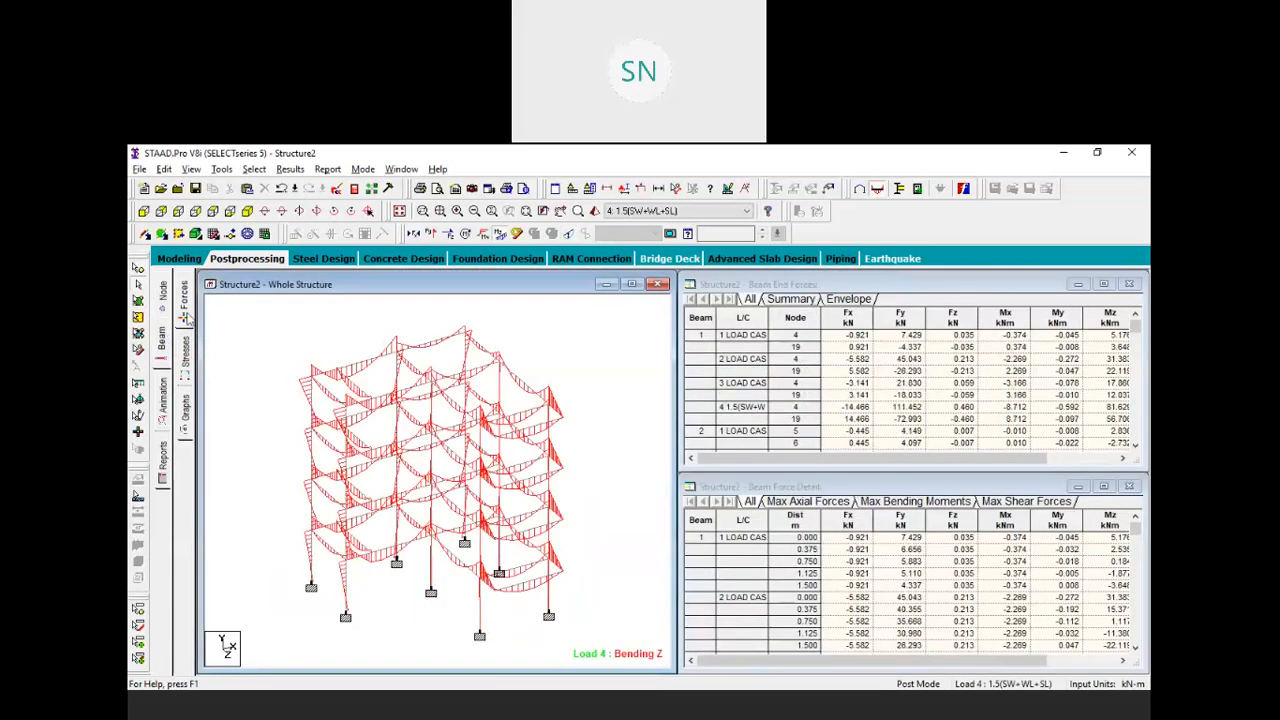
left_click(188, 294)
middle_click_drag(470, 494, 501, 458)
left_click_drag(885, 485, 577, 283)
left_click_drag(624, 469, 645, 648)
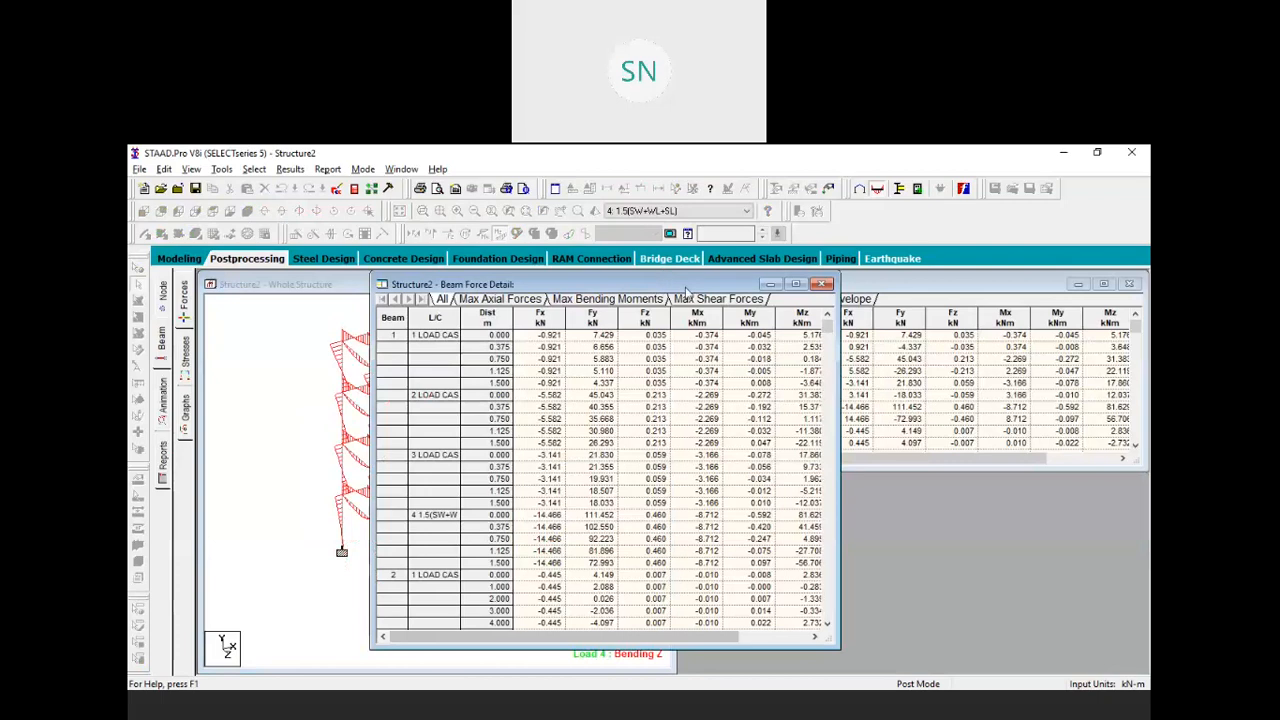
left_click_drag(673, 280, 701, 284)
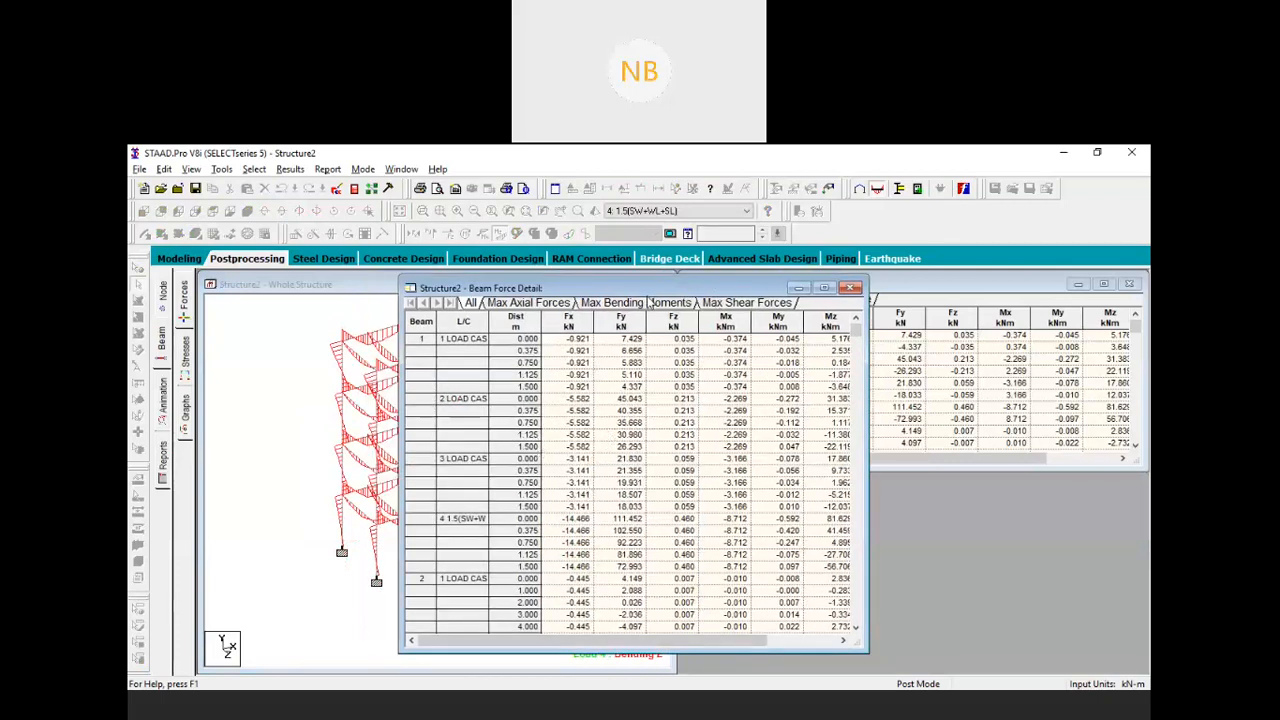
Examine the beams' maximum shear forces and maximum bending moments for each load case
left_click(650, 302)
left_click(771, 303)
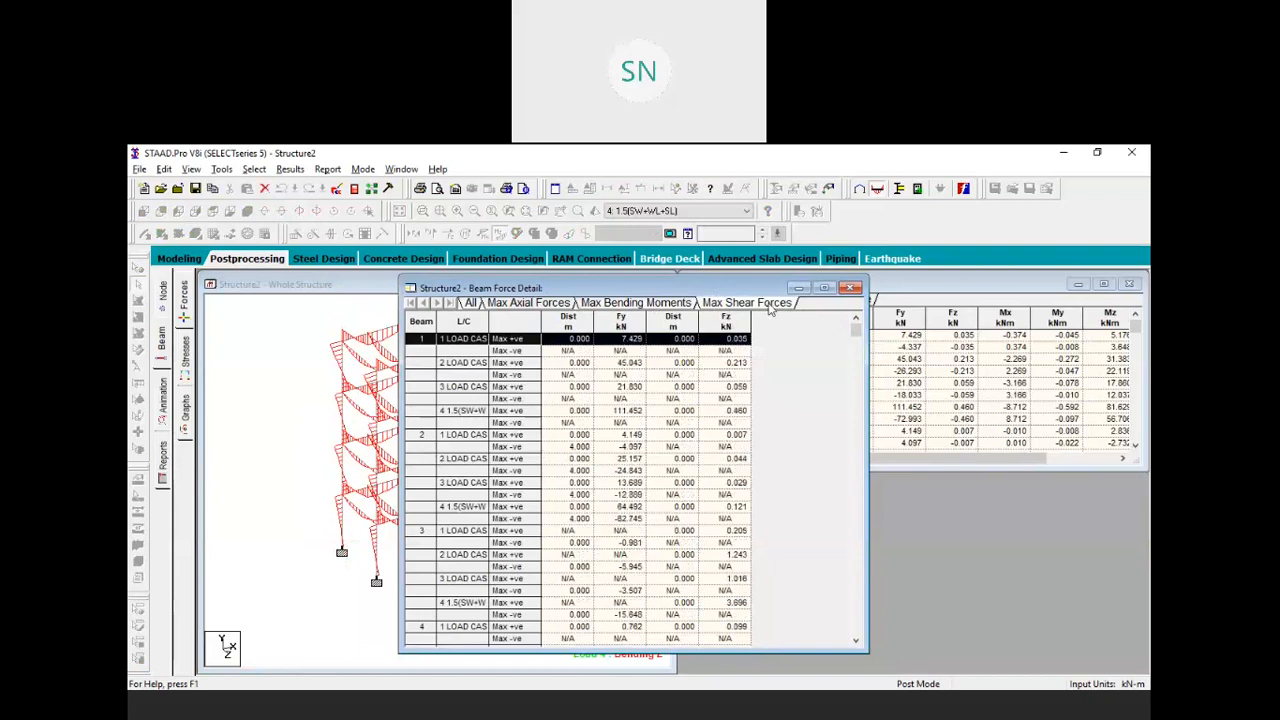
left_click(630, 303)
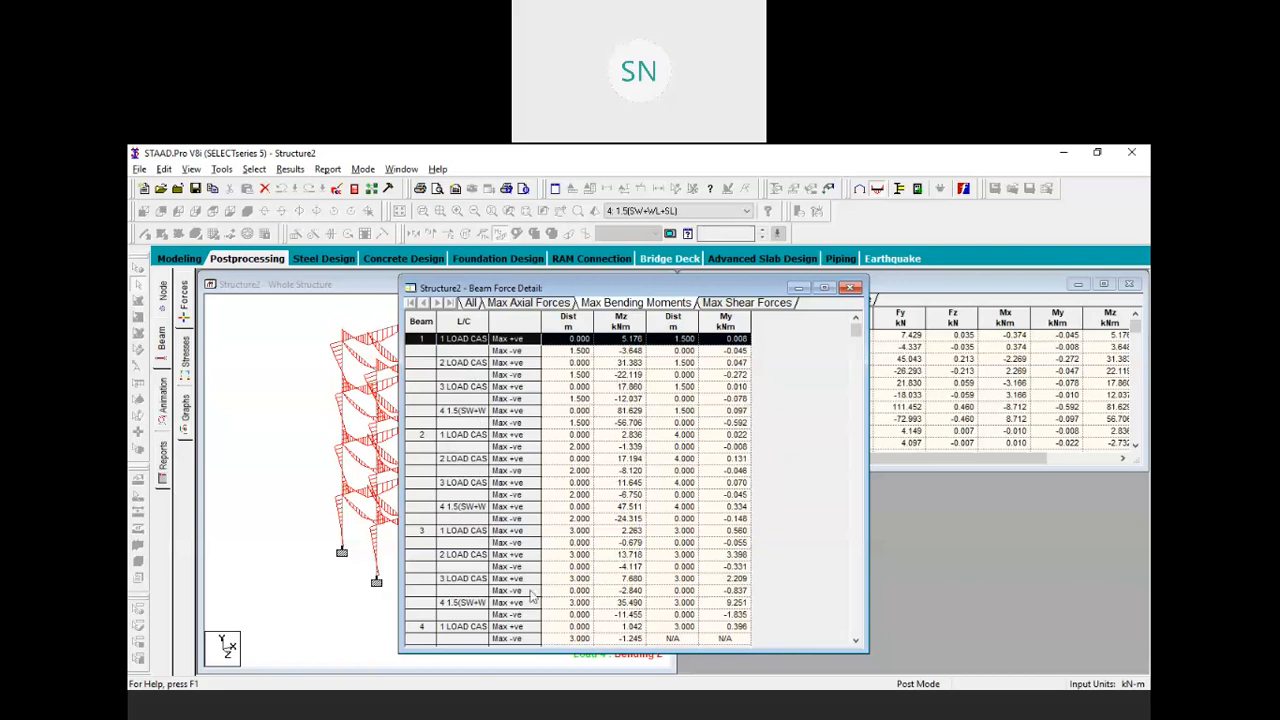
Return to the Modeling mode and delete the YRANGE 3 12 floor load of -6.75 from Load Case 3
left_click_drag(587, 289, 803, 331)
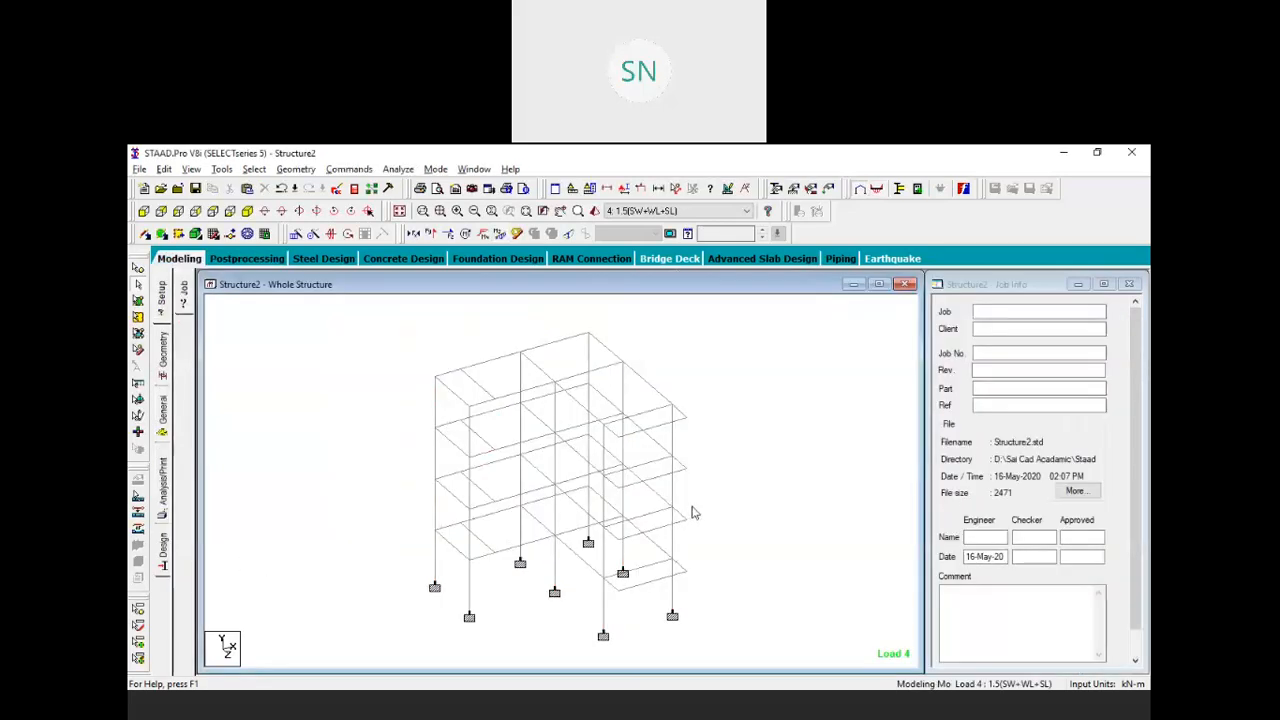
left_click(166, 412)
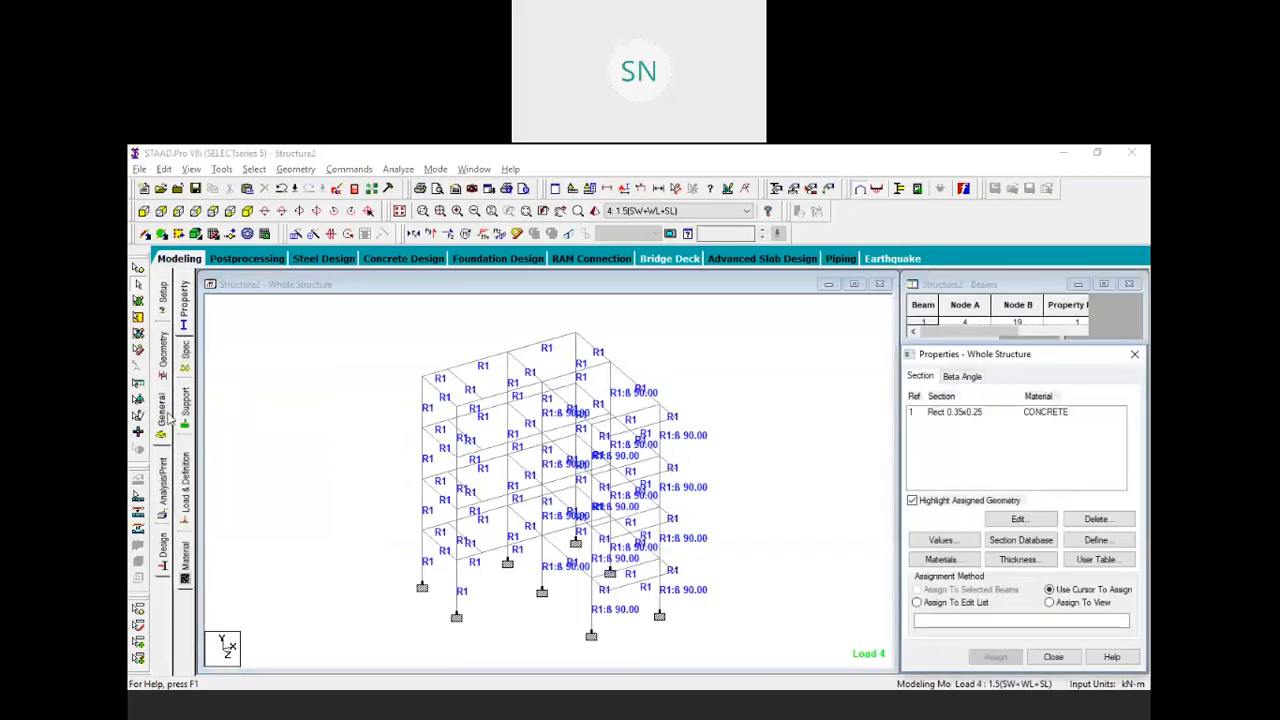
left_click(185, 480)
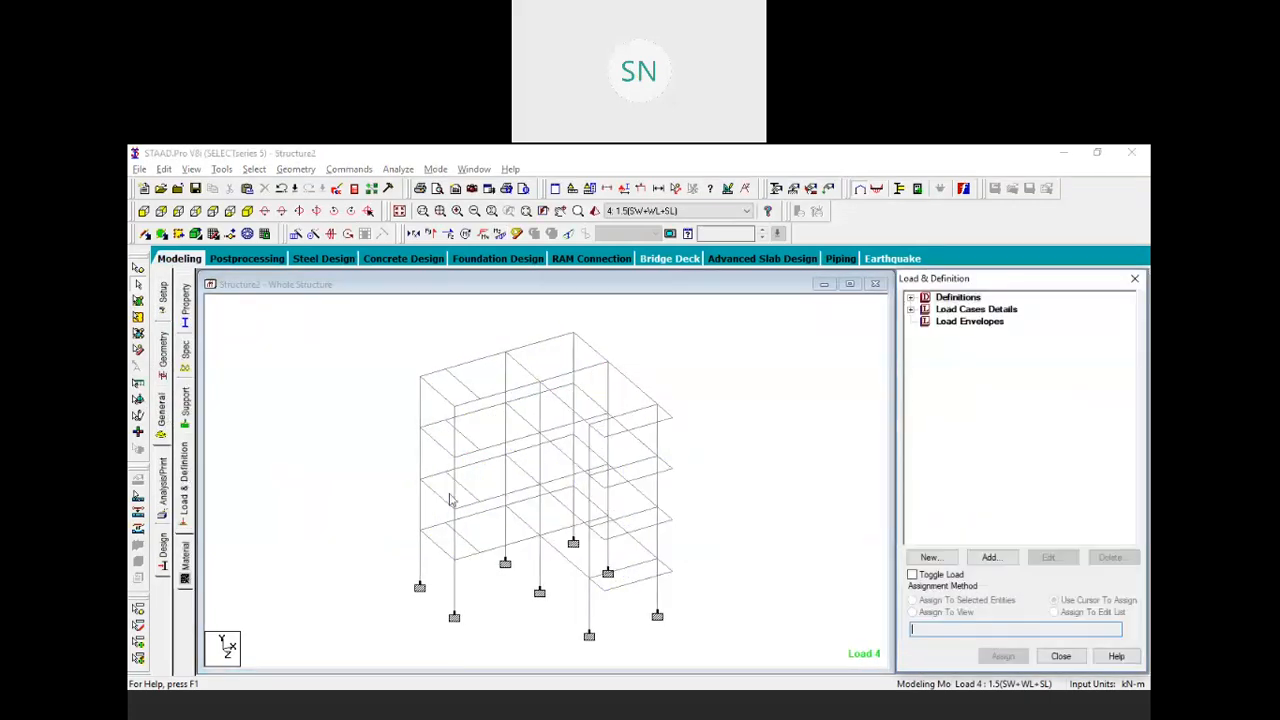
left_click(910, 310)
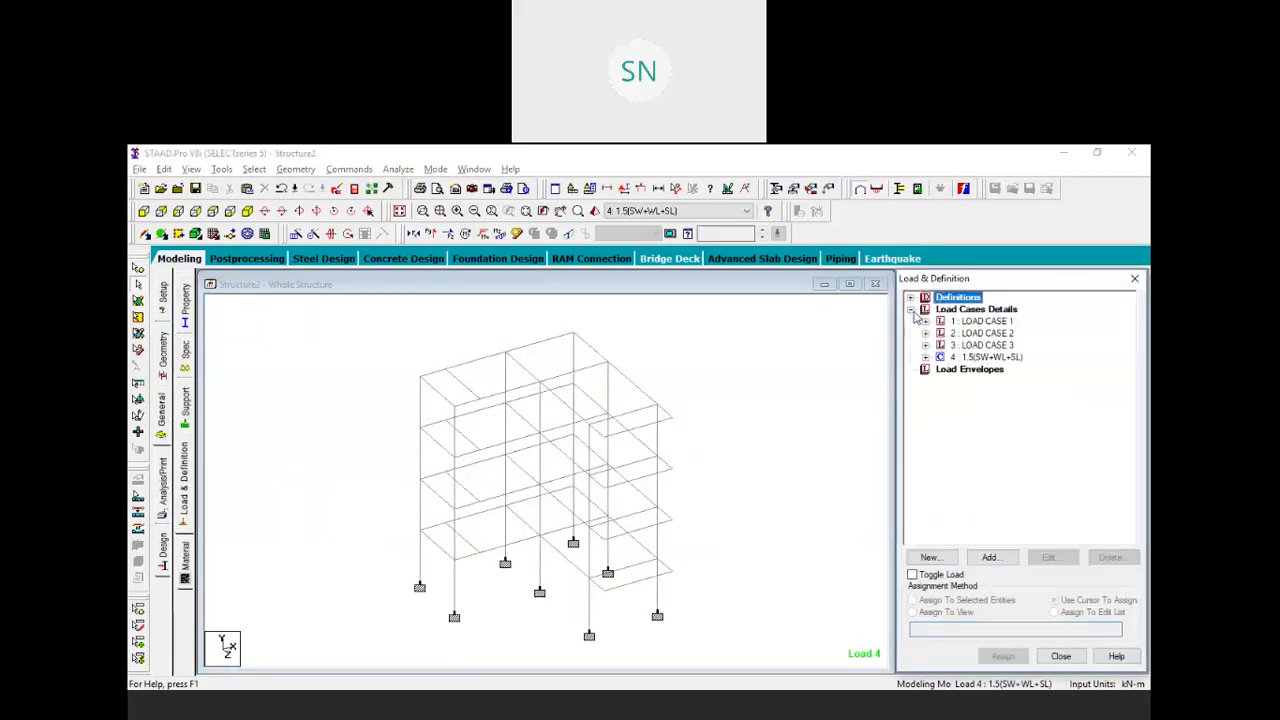
left_click(925, 345)
left_click(1001, 358)
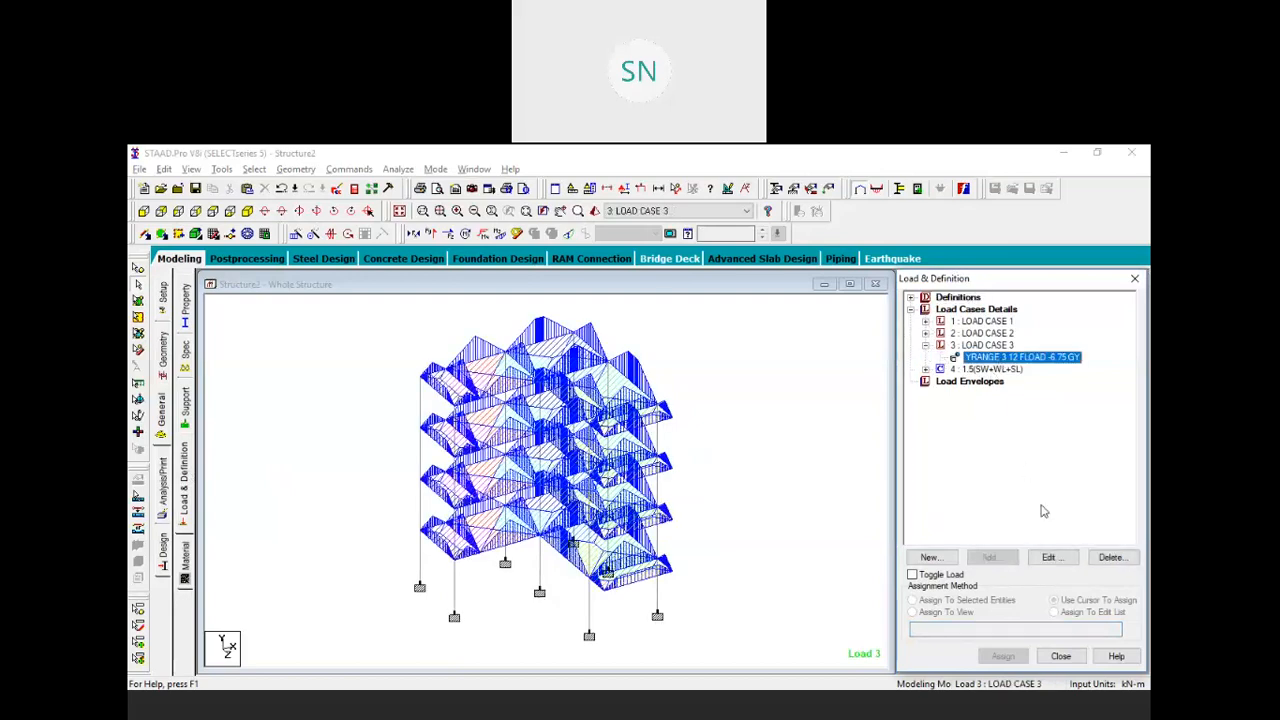
key("Delete")
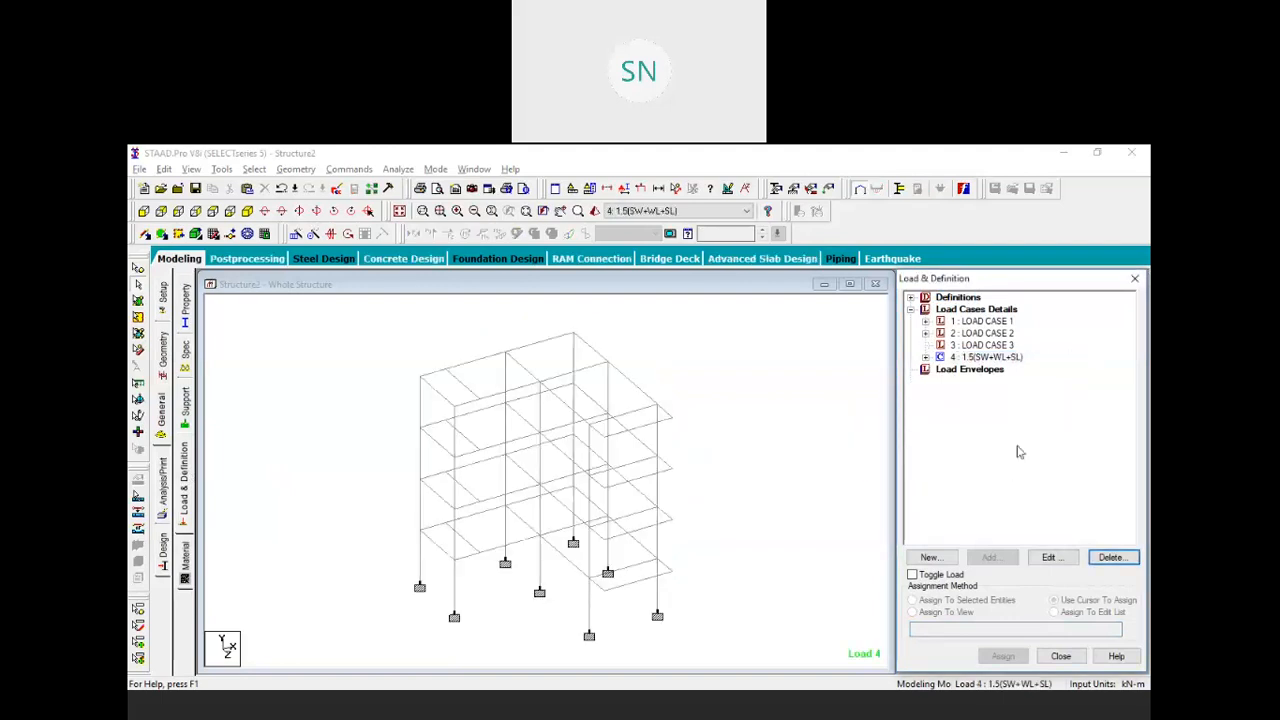
Start a new floor load item for Load Case 3 with a pressure of -6.75 kN/m2
left_click(976, 345)
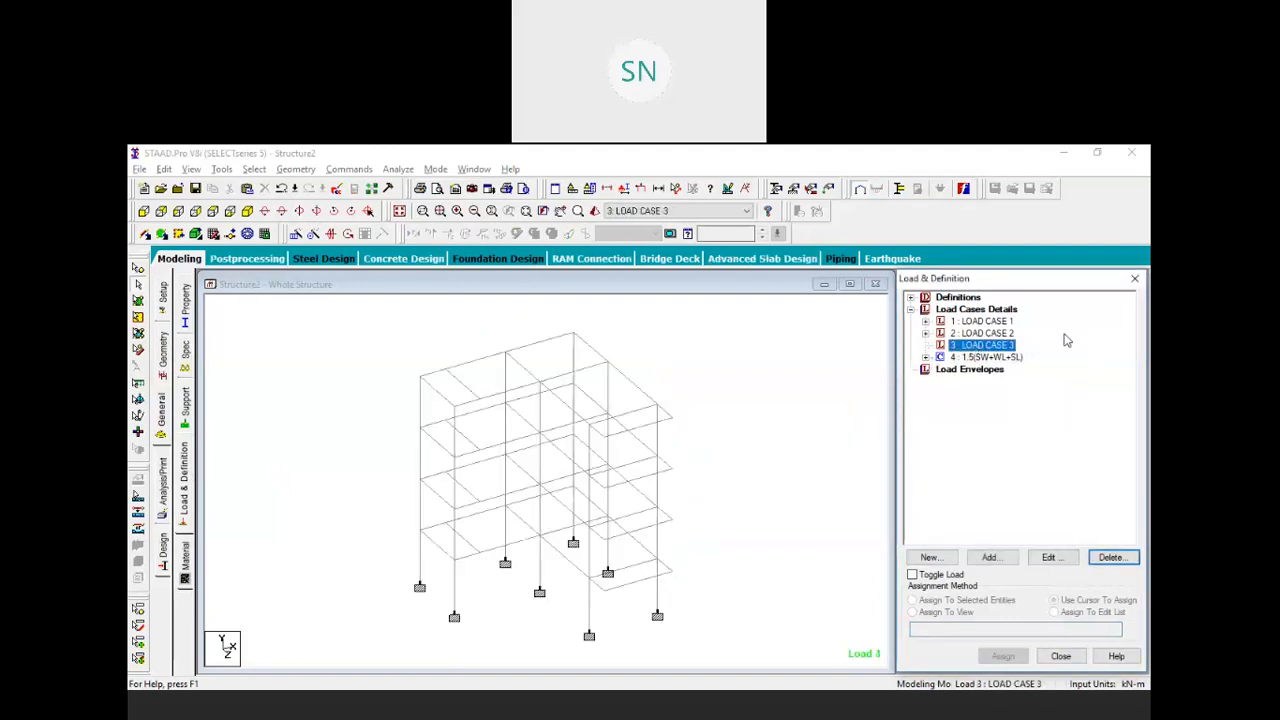
left_click(990, 557)
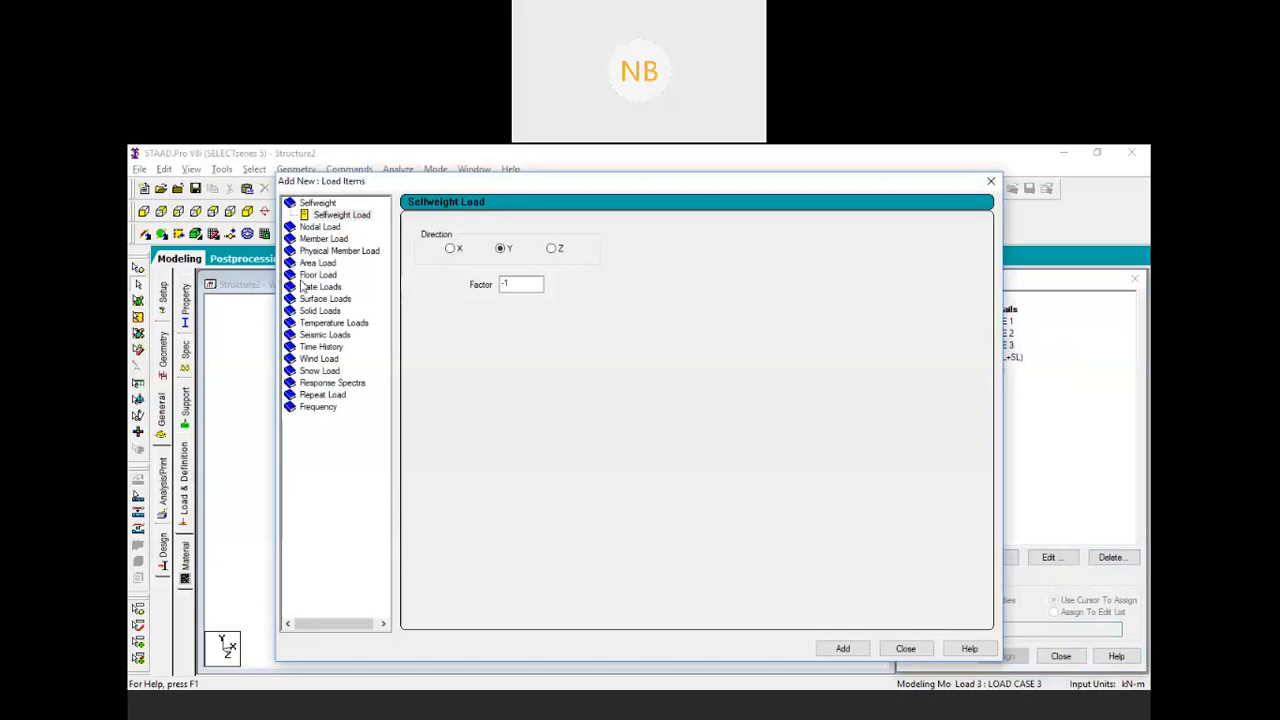
left_click(318, 275)
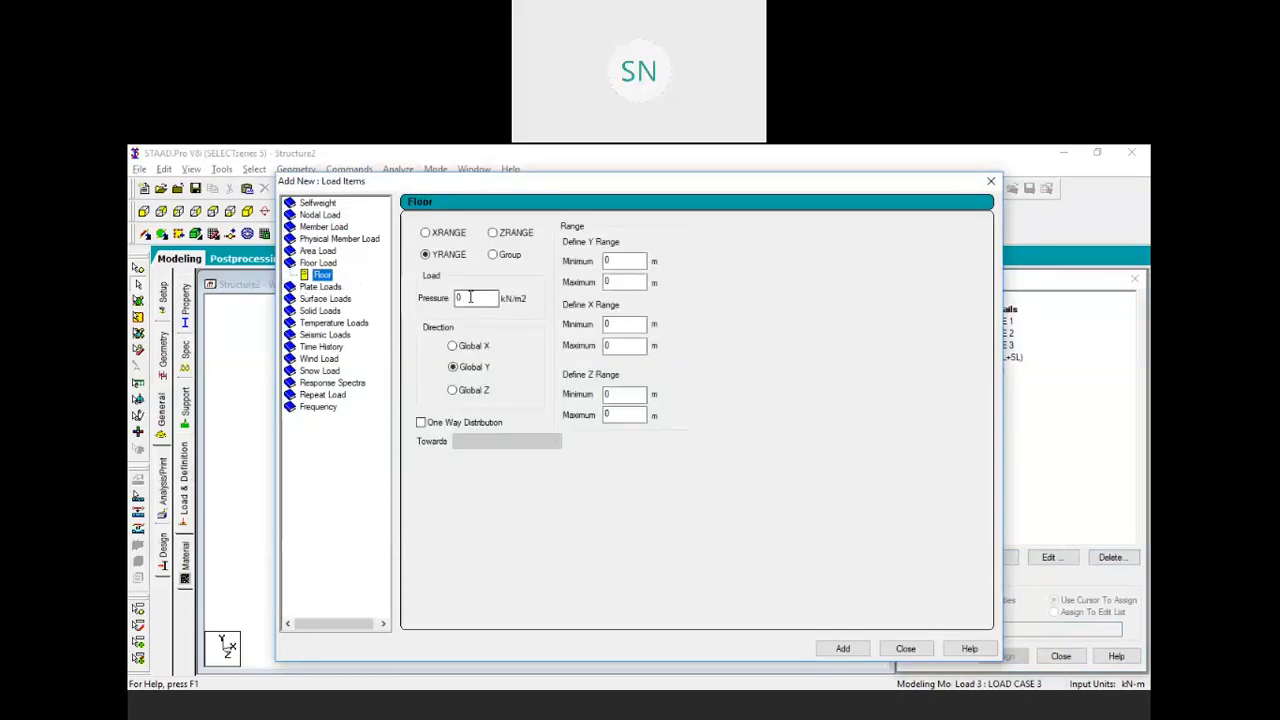
type("1")
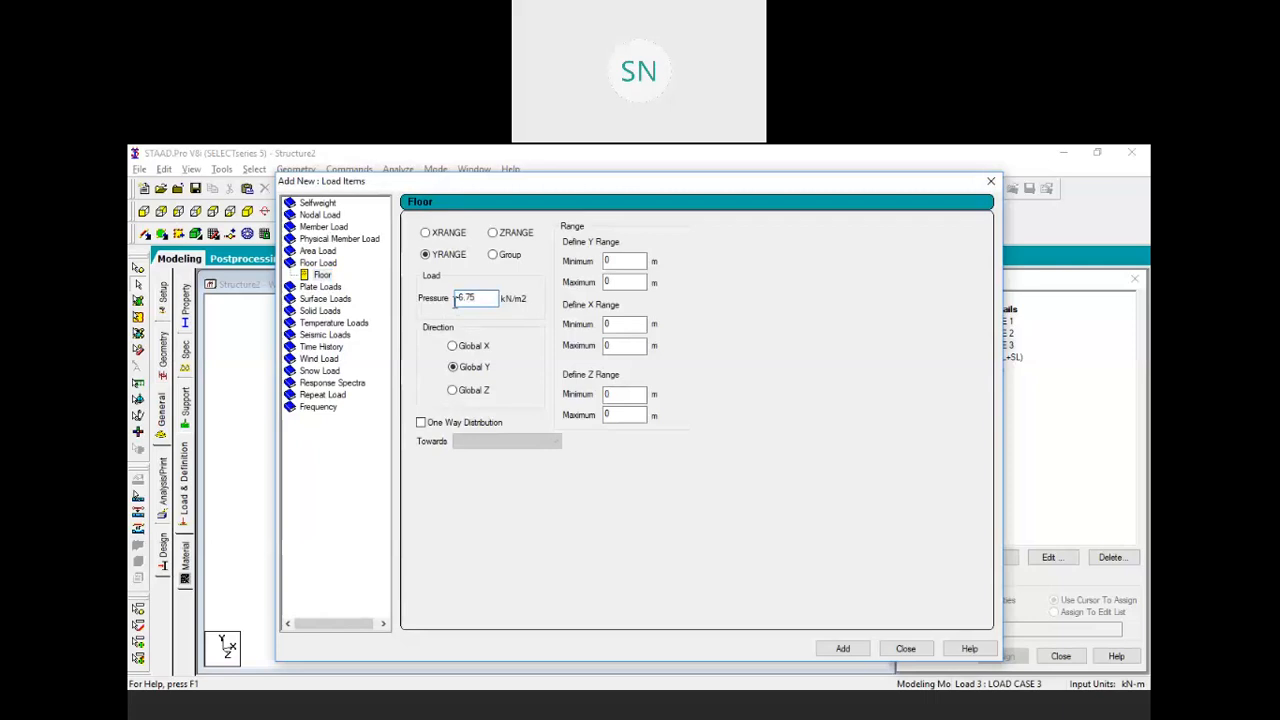
Define the floor load's Y range from 3 to 9 m, add it to Load Case 3 and display its distribution
double_click(624, 261)
left_click_drag(740, 181, 1015, 180)
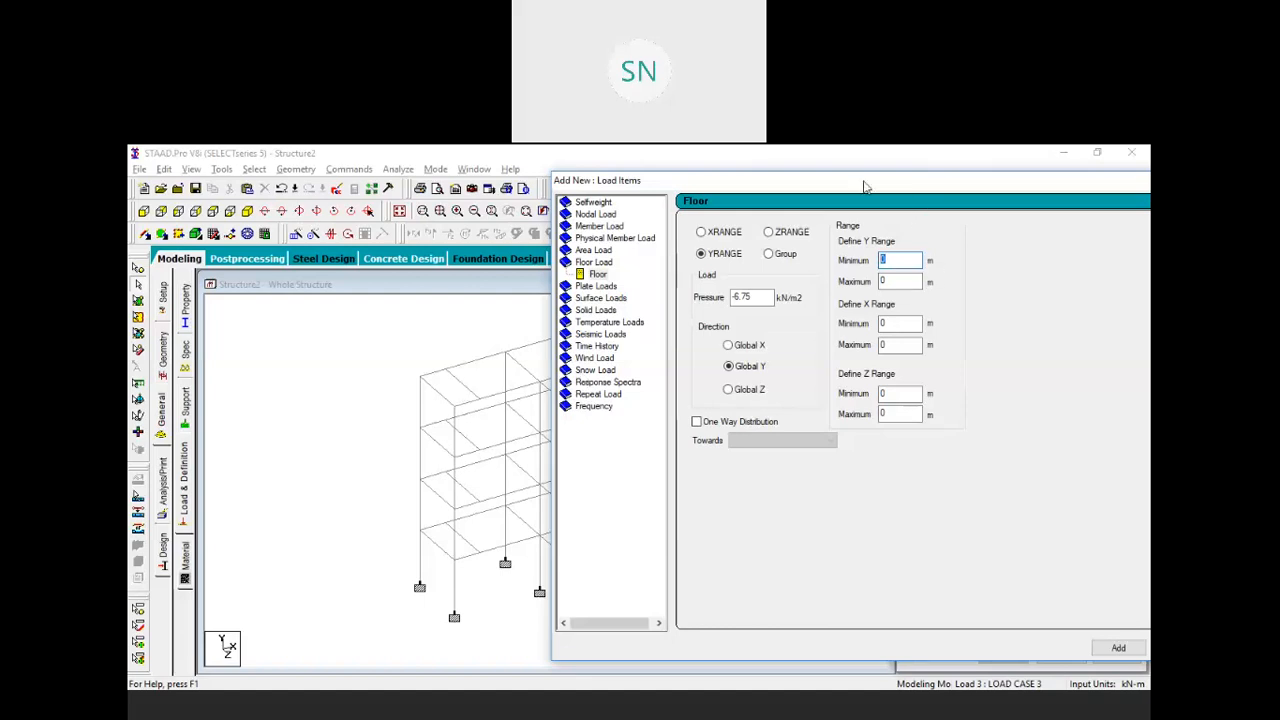
left_click_drag(880, 184, 834, 172)
double_click(836, 248)
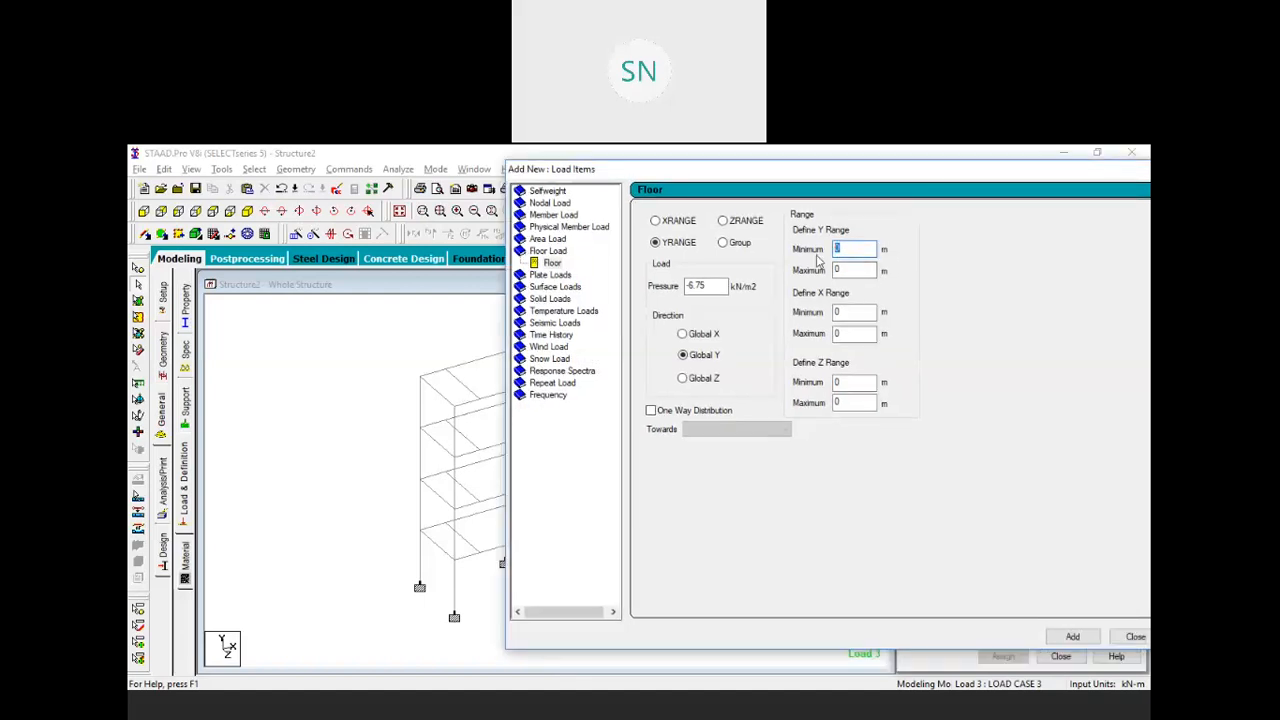
type("3")
key("Tab")
type("9")
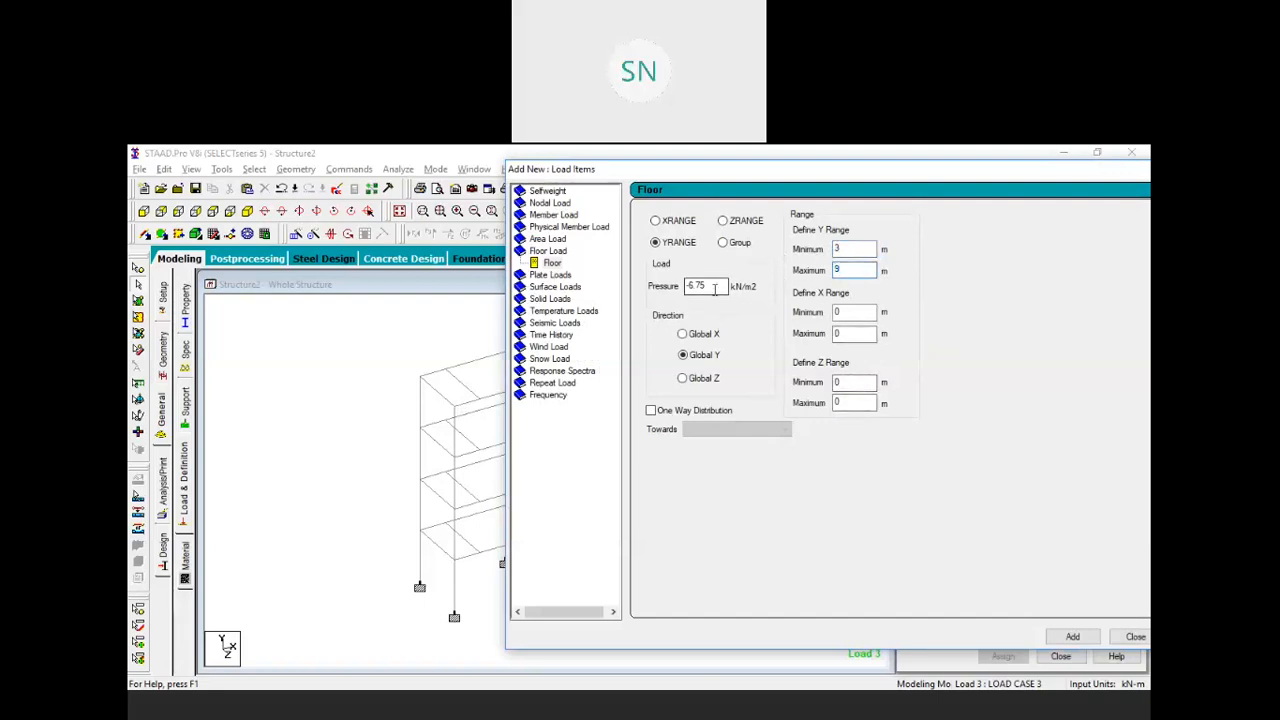
left_click_drag(824, 173, 677, 166)
left_click(929, 628)
left_click(988, 629)
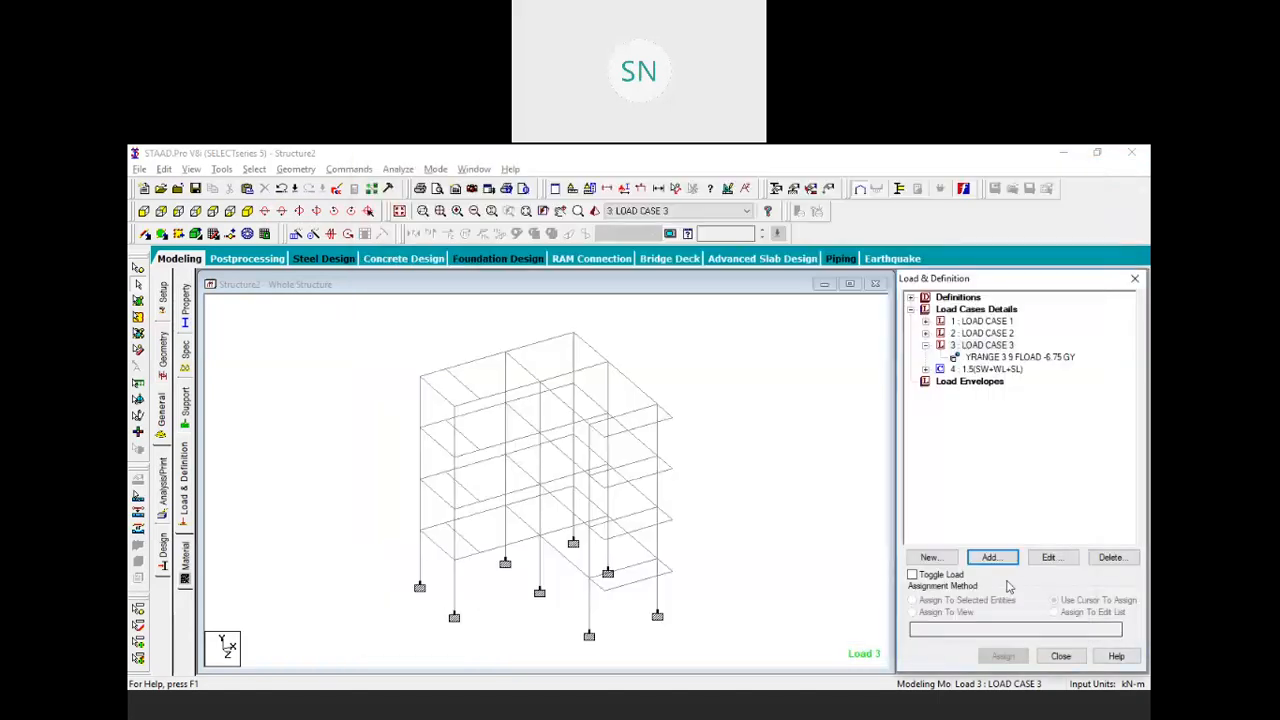
left_click(1005, 357)
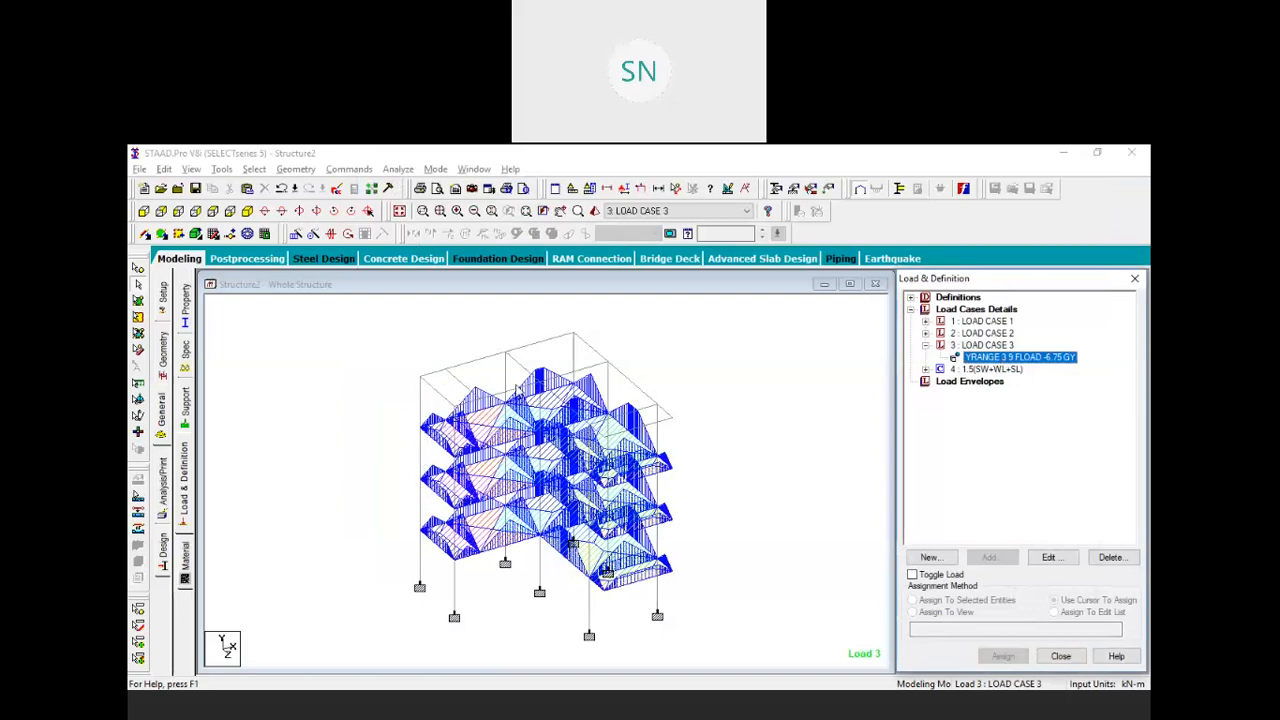
Start another floor load item for Load Case 3 with a pressure of -2 kN/m2
left_click(985, 345)
left_click(1002, 557)
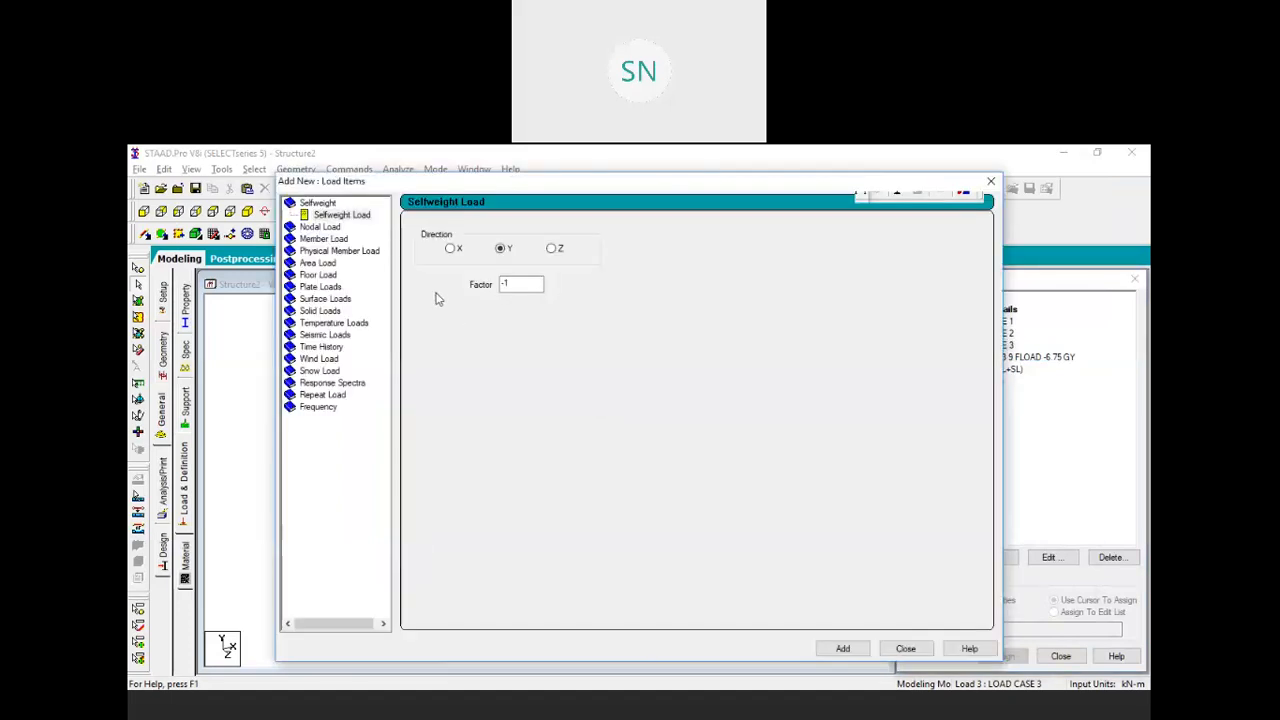
left_click(325, 275)
left_click_drag(475, 299, 410, 299)
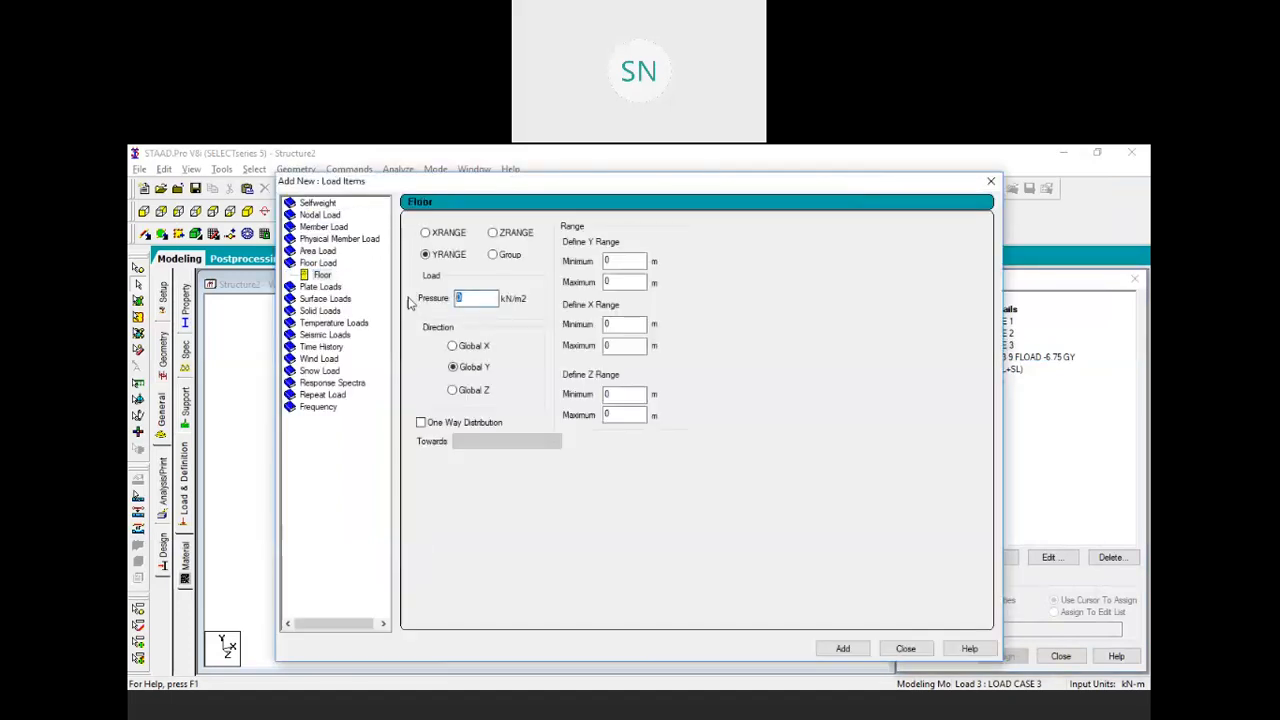
type("-2")
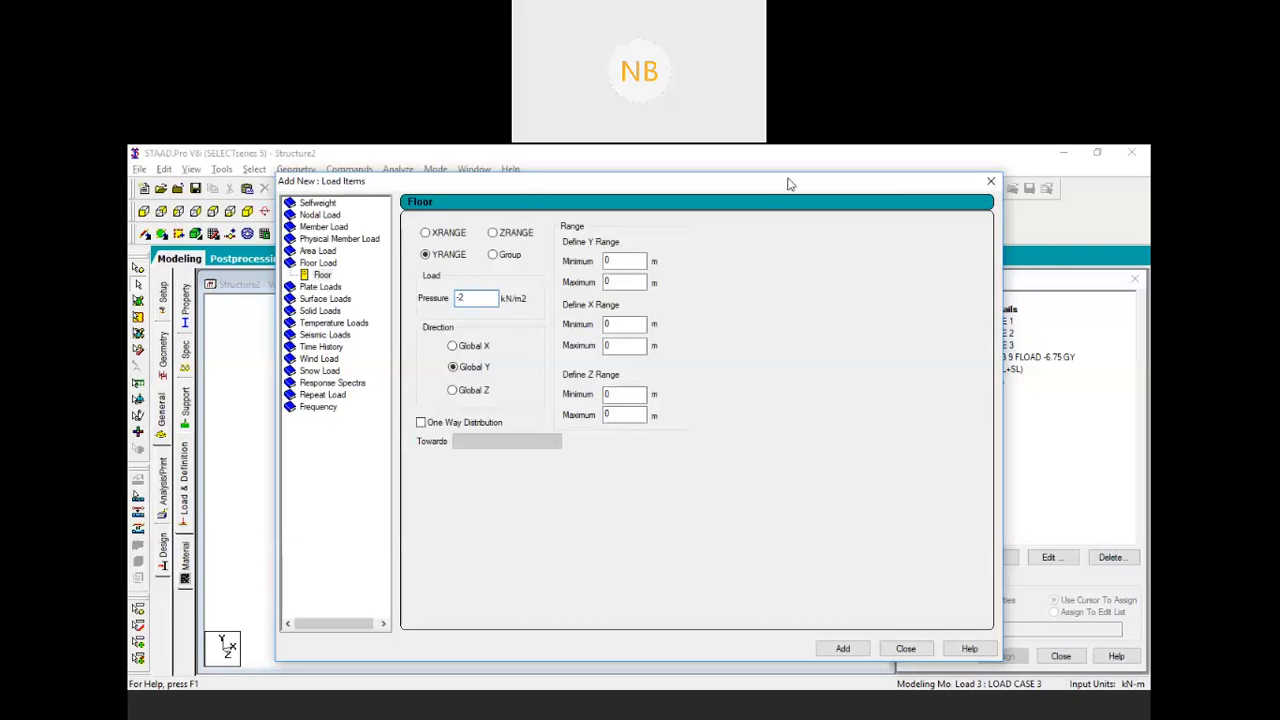
Define the roof floor load's Y range from 11 to 13 m, add it to Load Case 3 and display its distribution
left_click_drag(780, 184, 1040, 172)
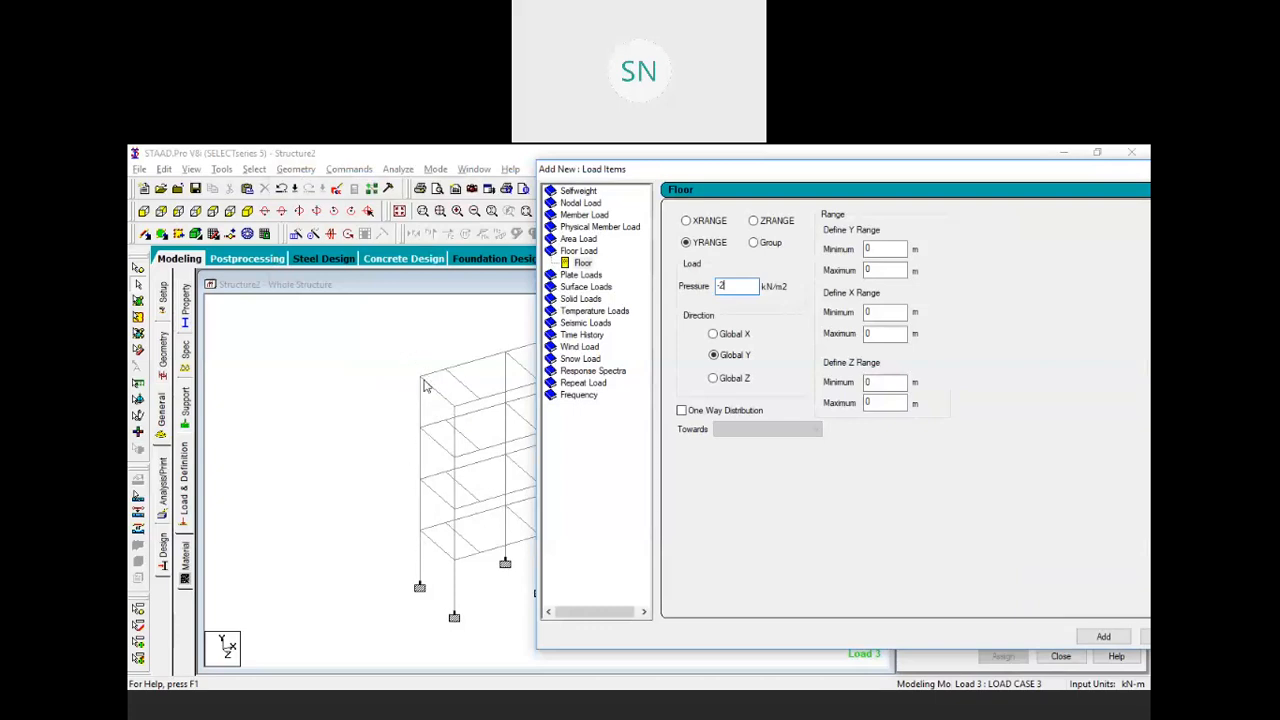
double_click(882, 249)
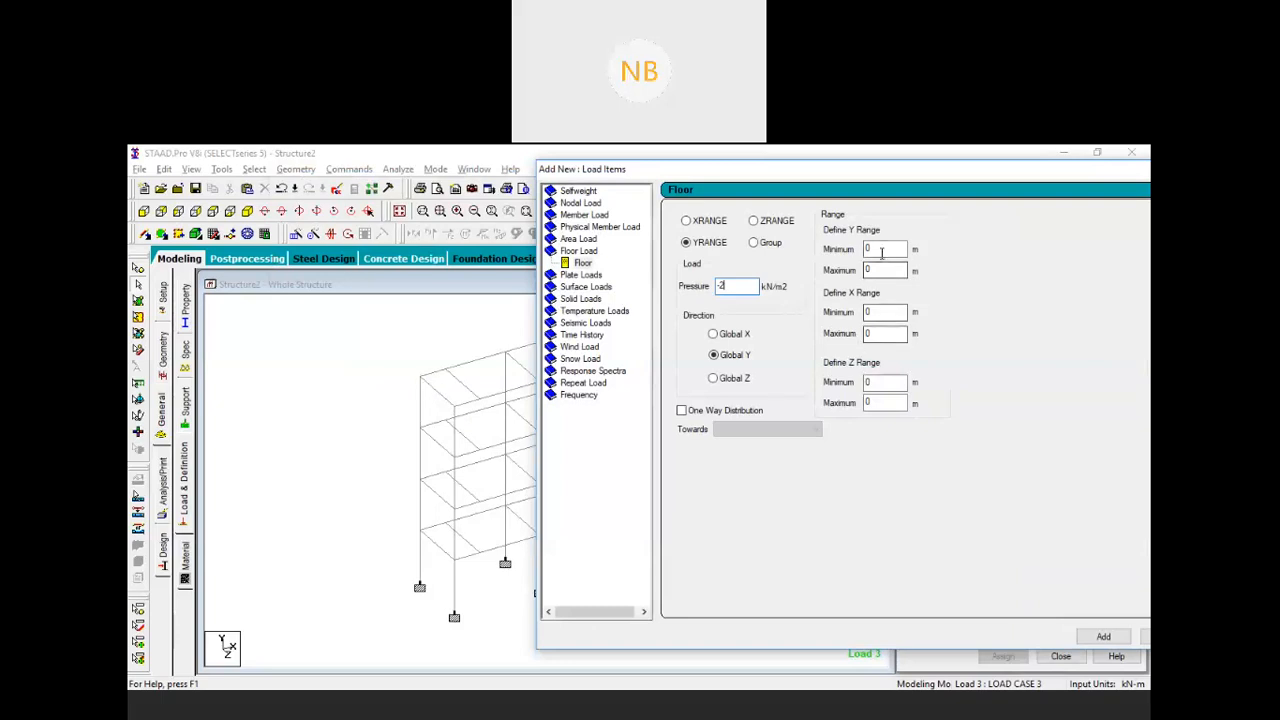
type("11")
key("Tab")
type("1")
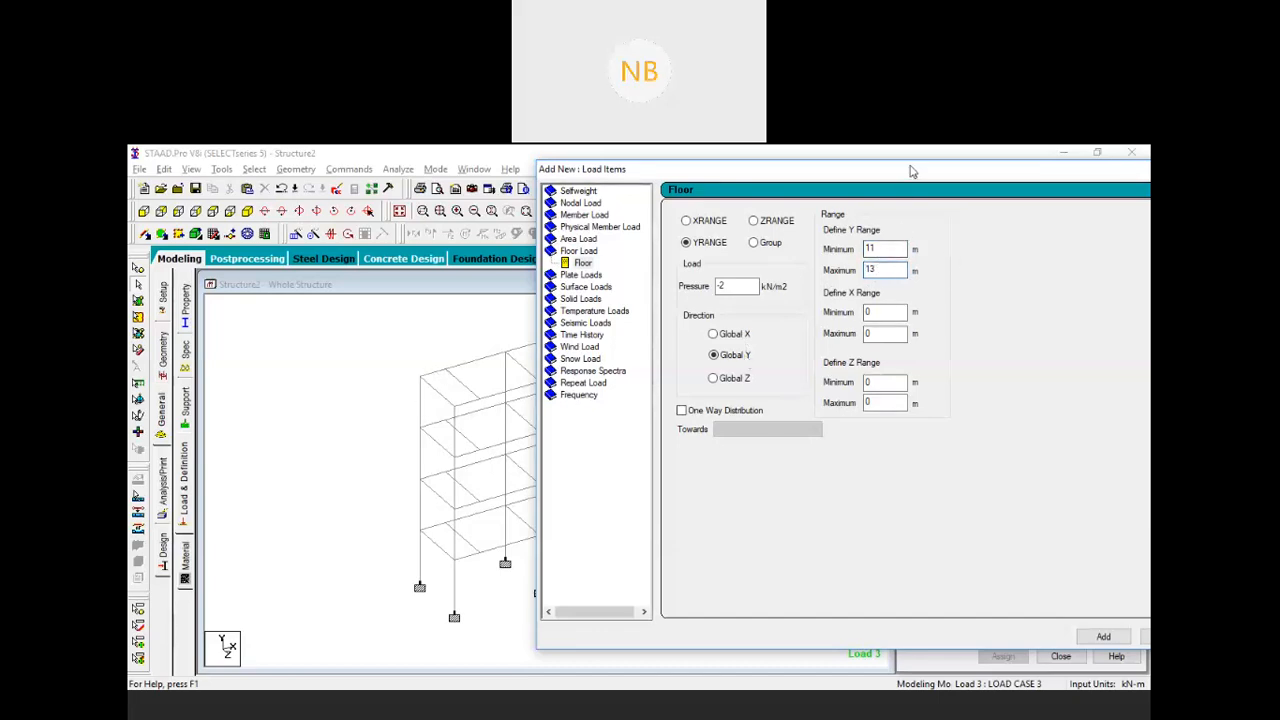
left_click_drag(760, 163, 583, 160)
left_click(928, 623)
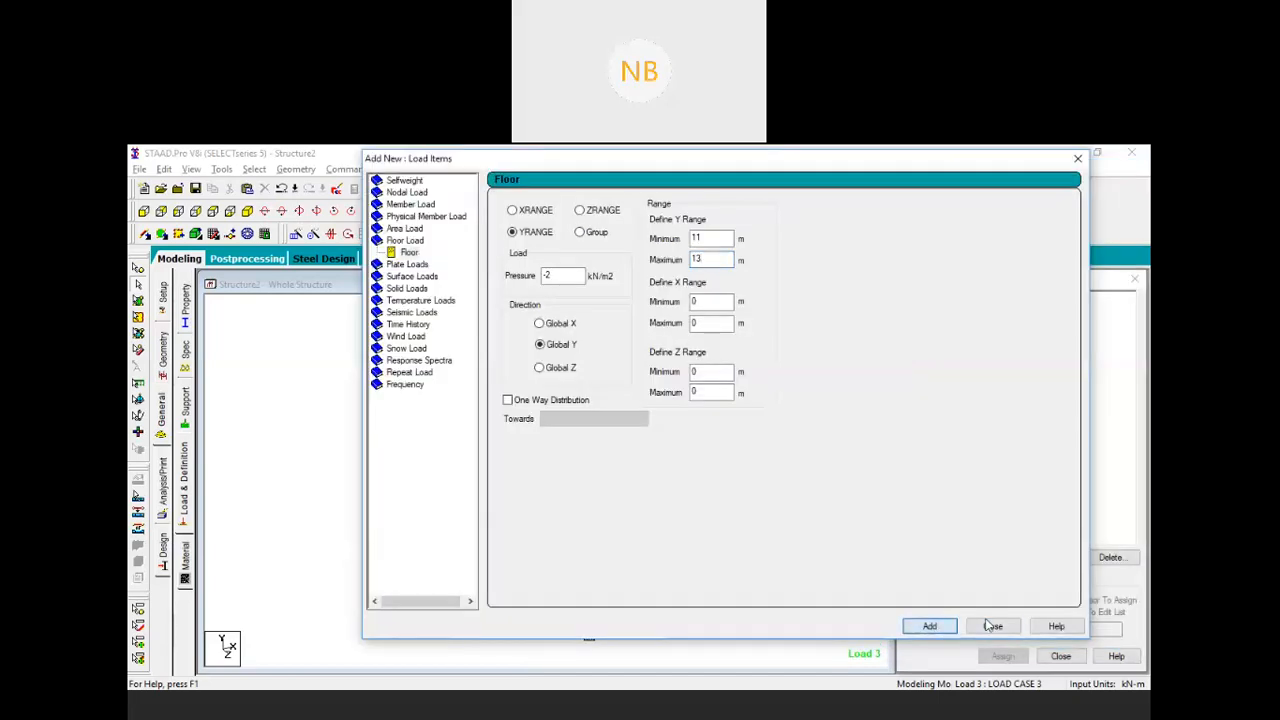
left_click(986, 622)
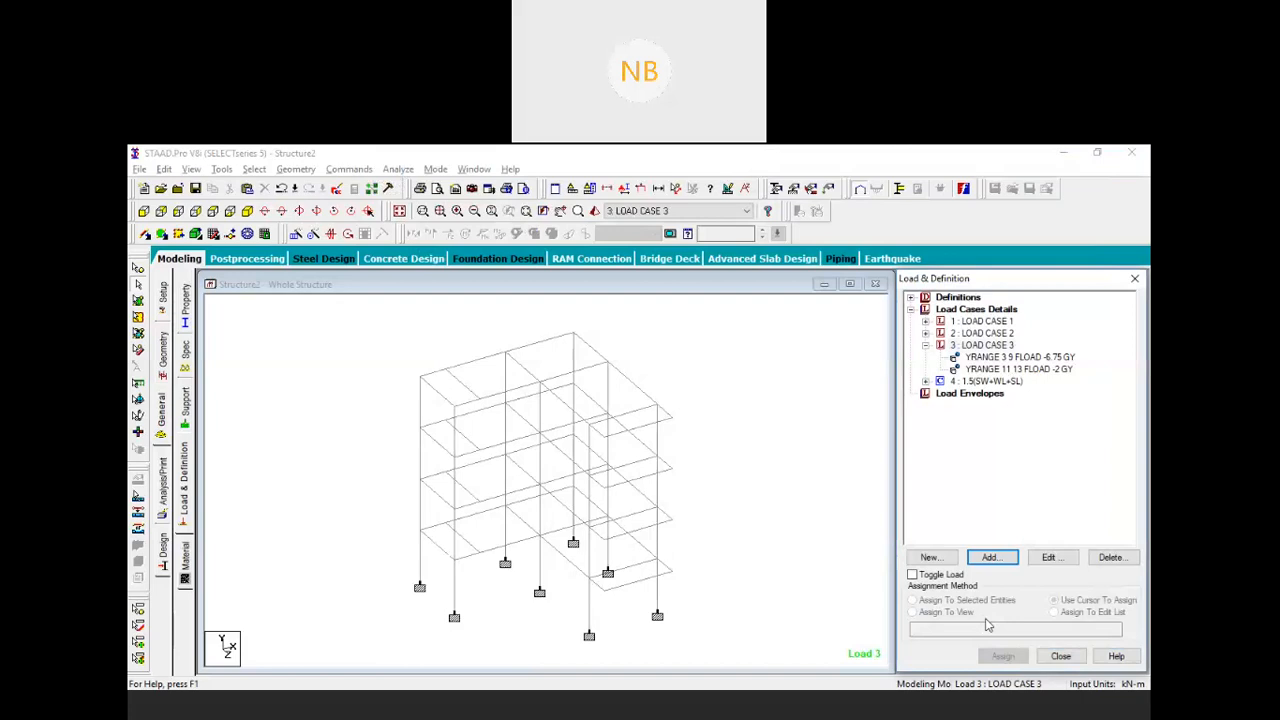
left_click(997, 369)
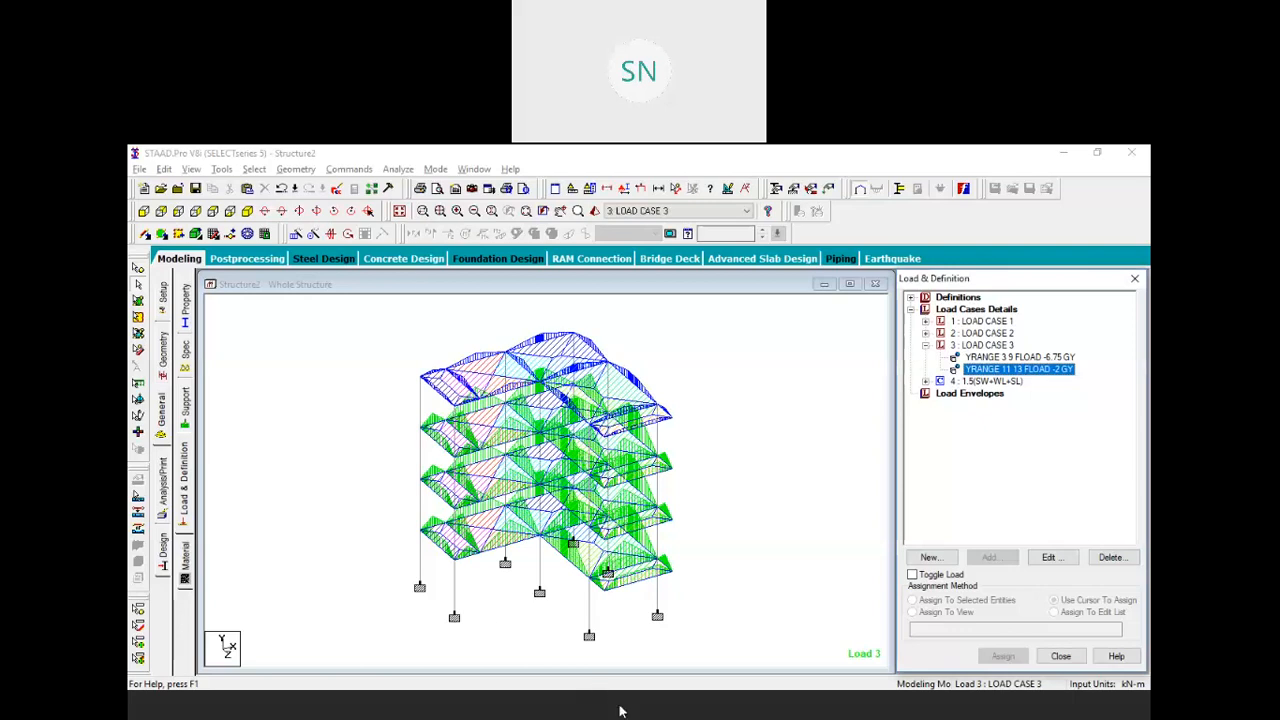
Switch to the Assignment 3 document in Word and review the drawings and guidelines of Problem 1 and Problem 2
left_click(687, 715)
left_click(726, 620)
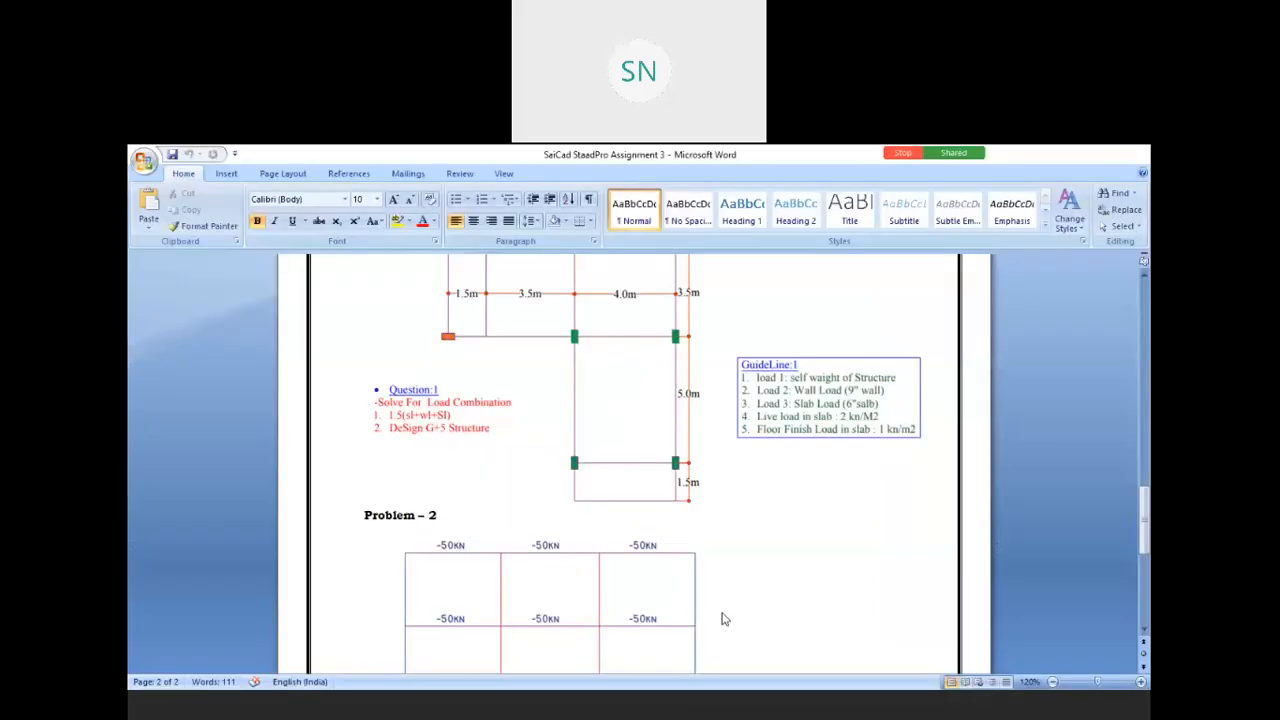
scroll(723, 540, "up", 3)
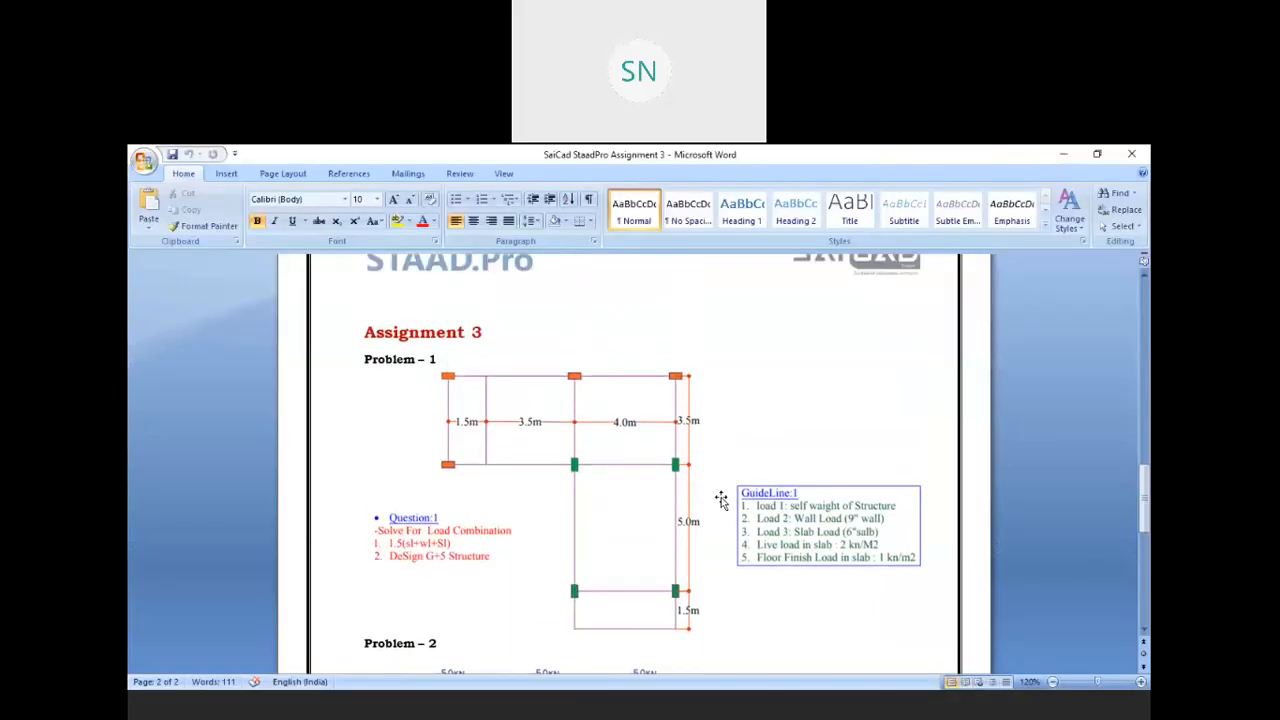
scroll(721, 499, "down", 1)
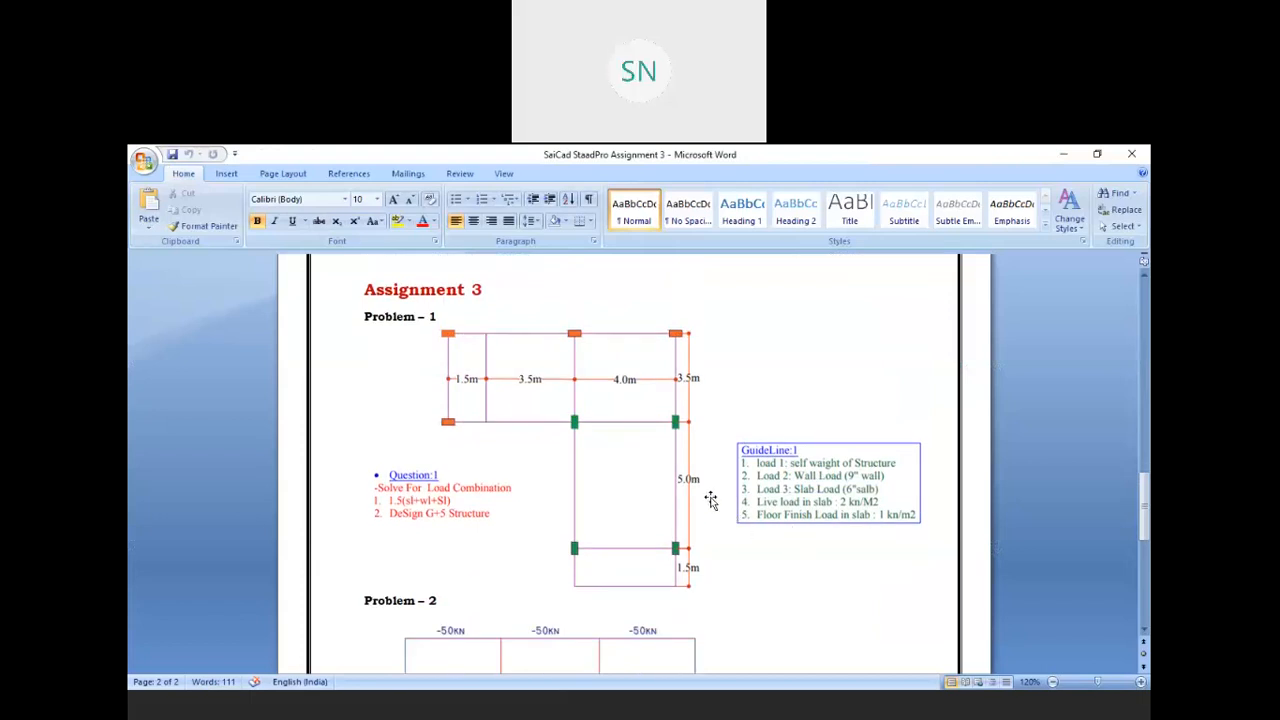
scroll(706, 493, "down", 8)
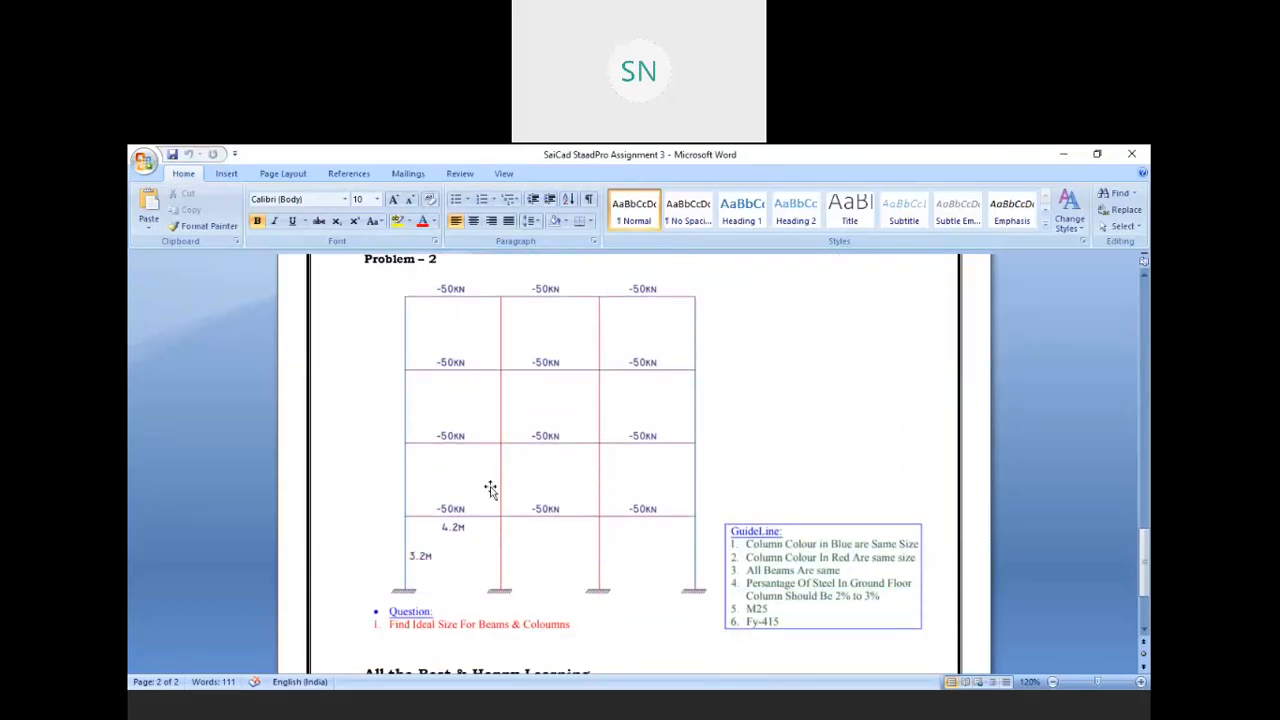
Switch back to STAAD.Pro and close the Structure2 model without saving its changes
key("alt+Tab")
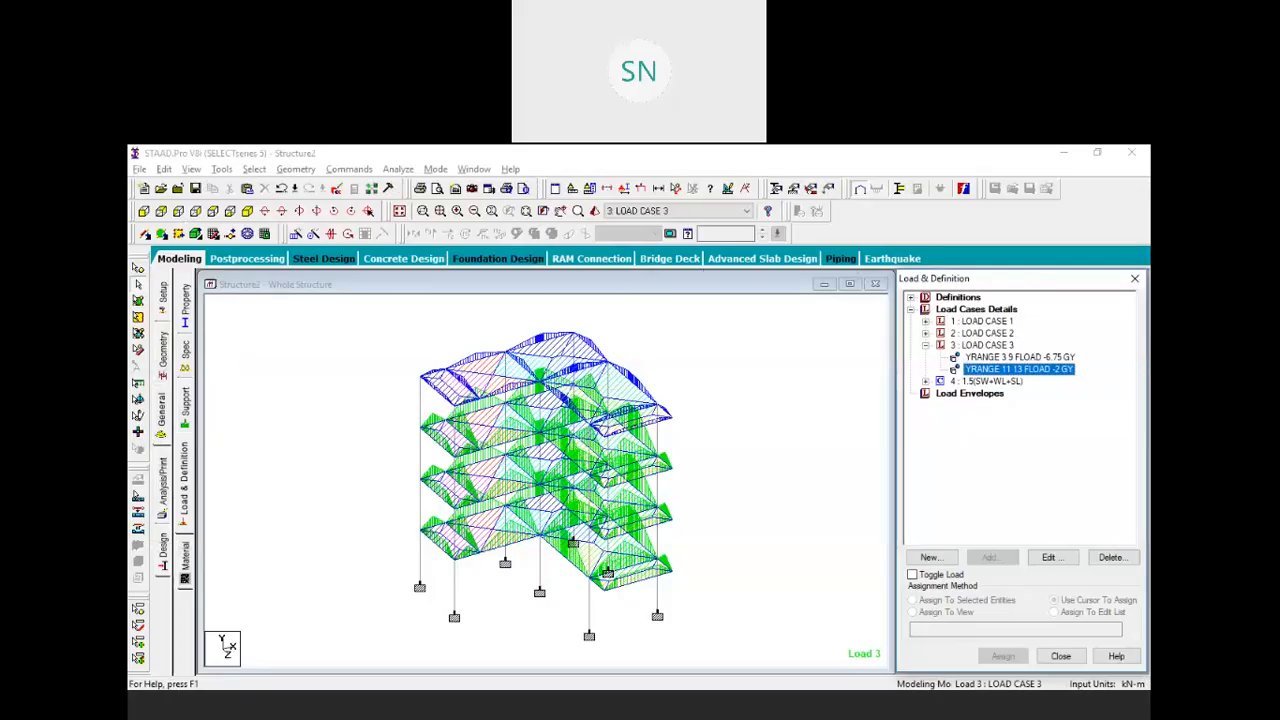
left_click(820, 163)
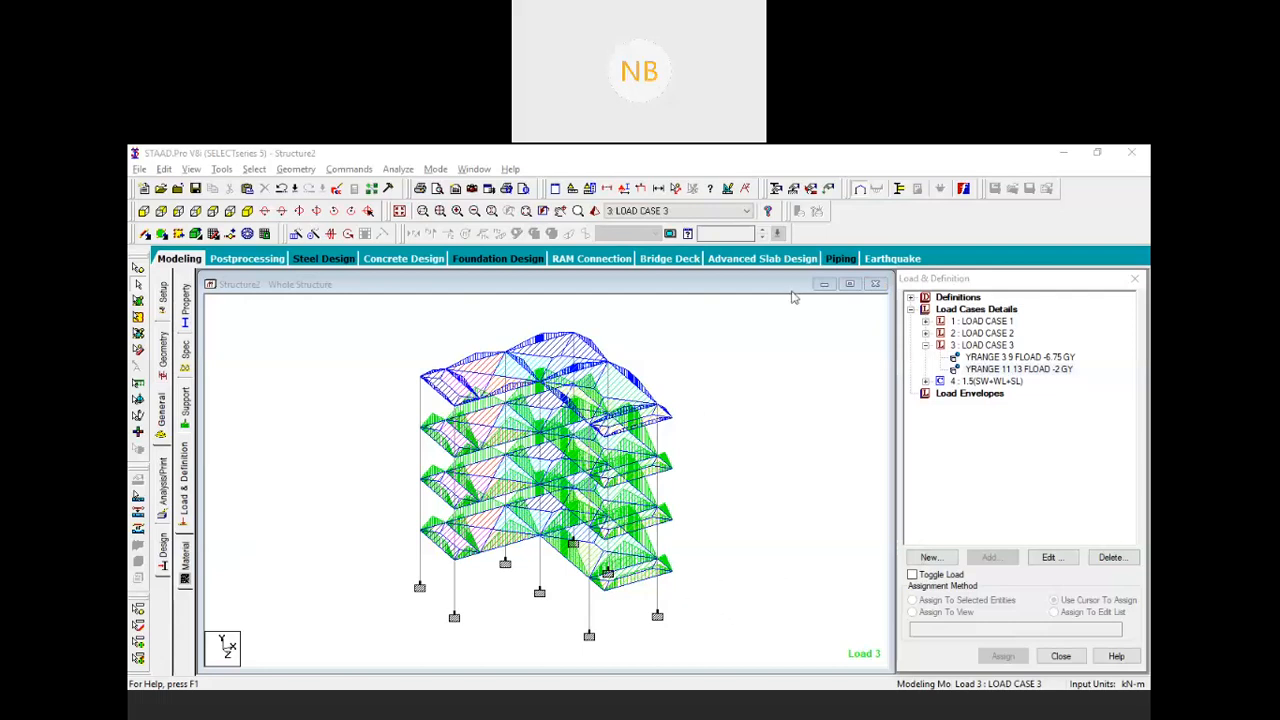
left_click(876, 286)
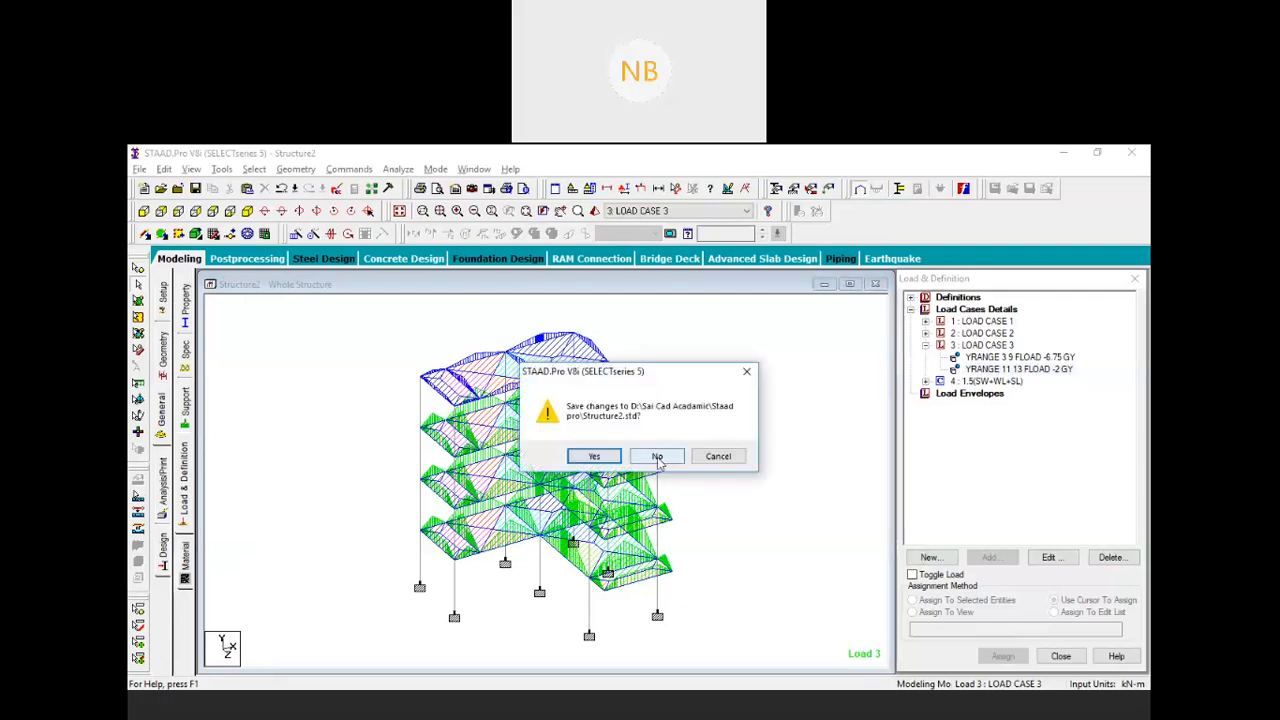
left_click(657, 457)
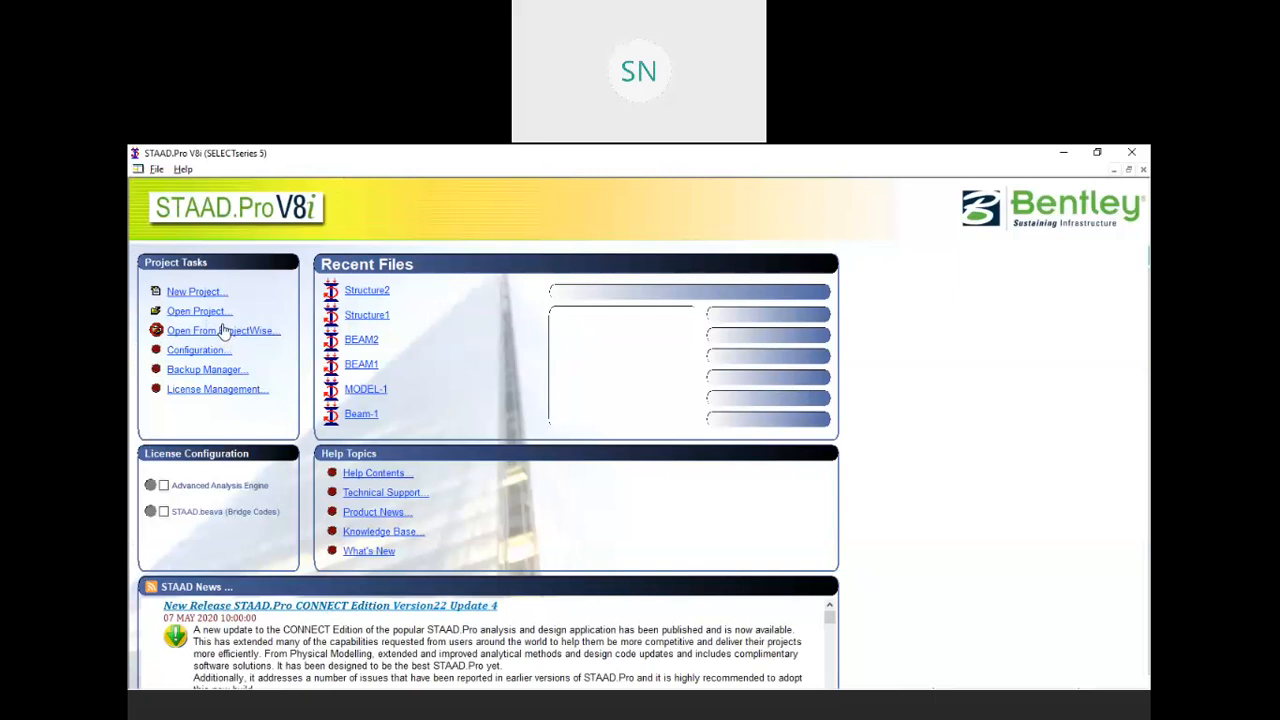
Switch to the Assignment 3 document in Word and read Problem 2's frame dimensions, beam loads and guidelines
left_click(224, 330)
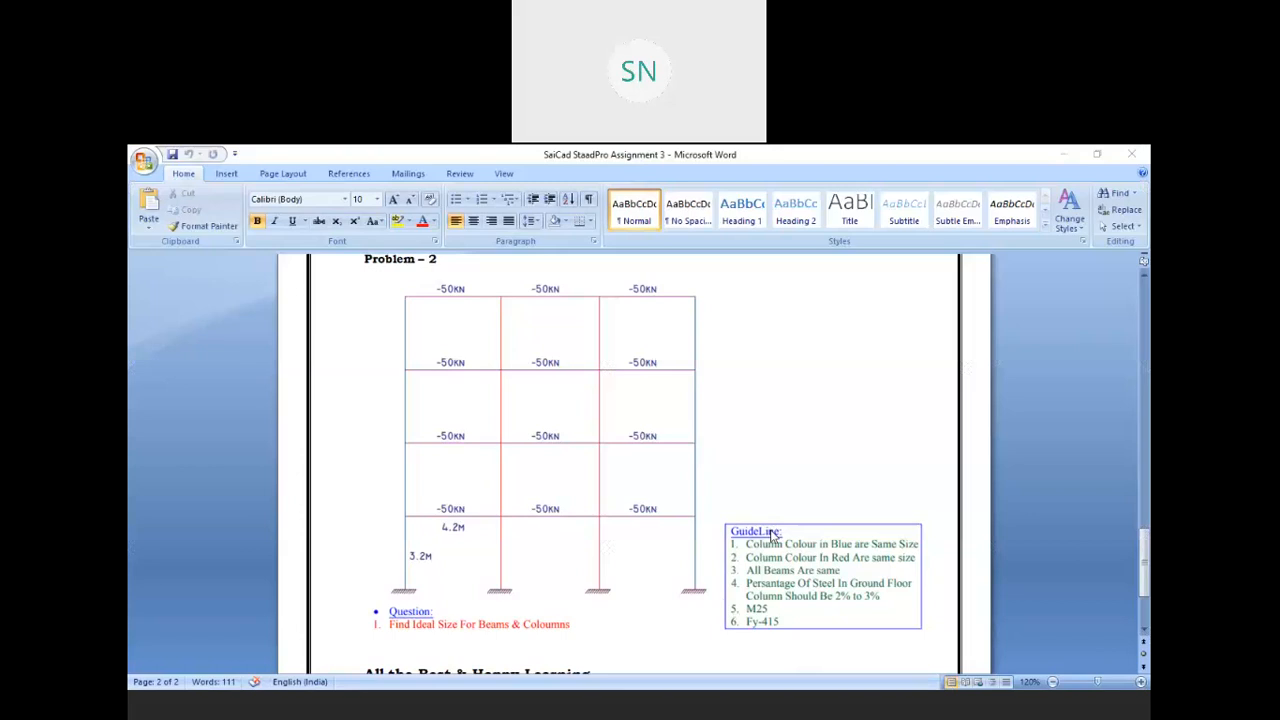
scroll(723, 514, "up", 1)
scroll(723, 514, "down", 1)
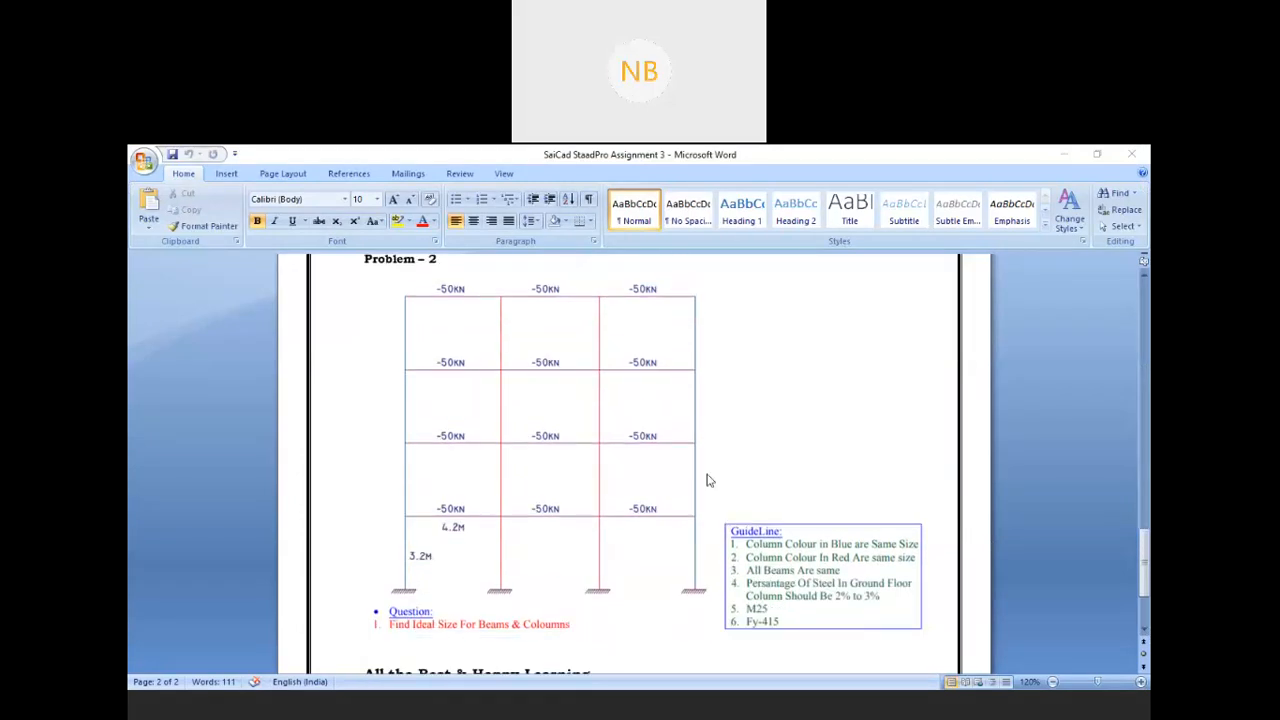
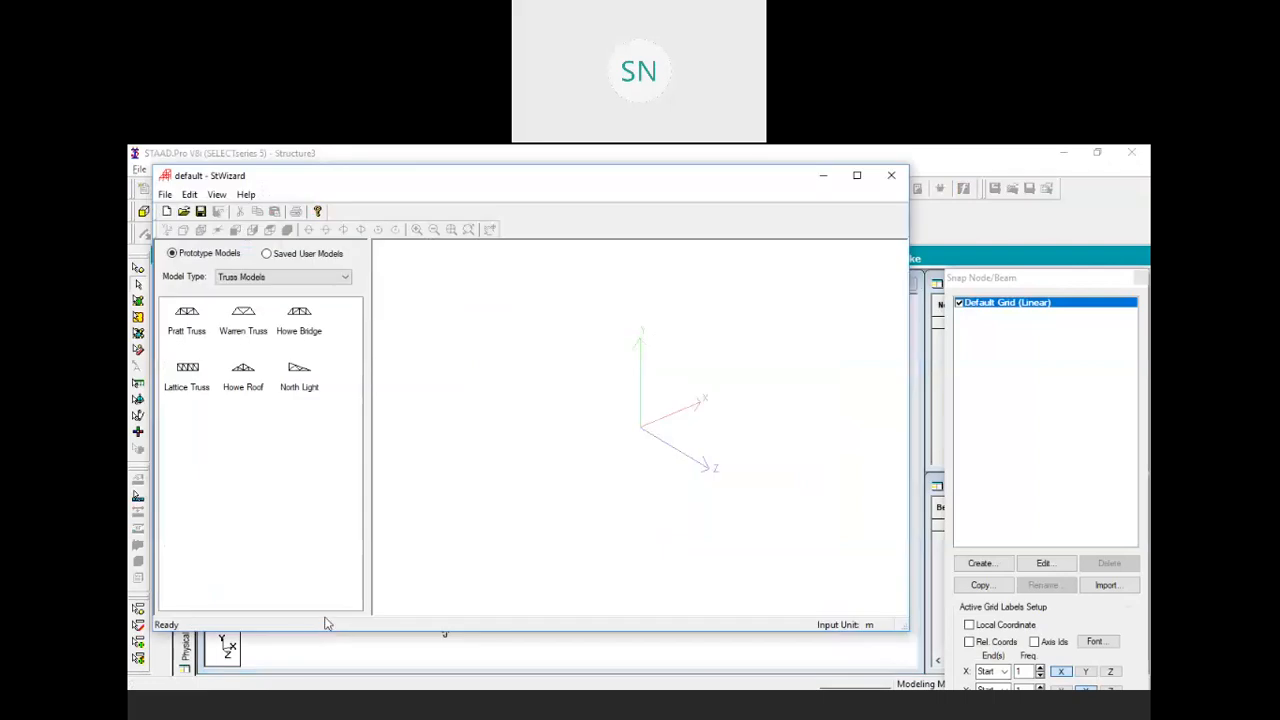
Start a Bay Frame from the Frame Models with length 12.6 m, height 12.8 m and width 0
left_click(278, 279)
left_click(265, 300)
left_click_drag(190, 325, 694, 348)
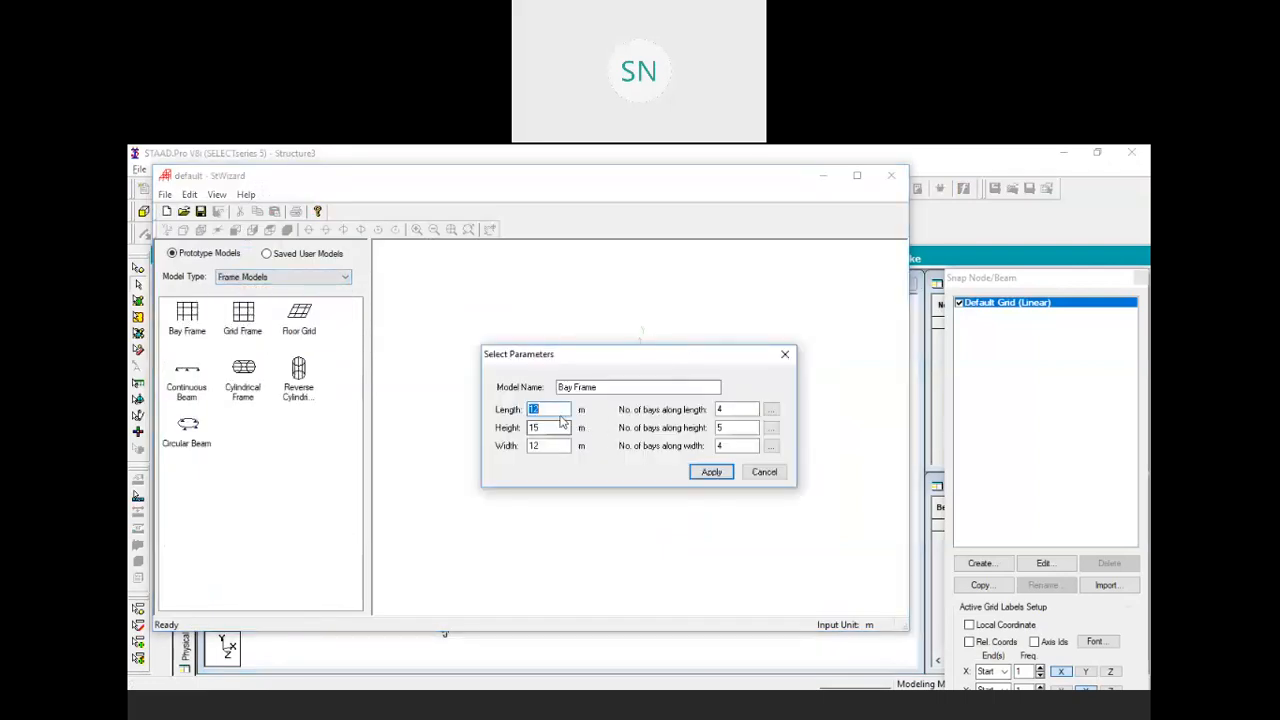
type("12.6")
key("Tab")
type("12.8")
key("Tab")
type("0")
key("Tab")
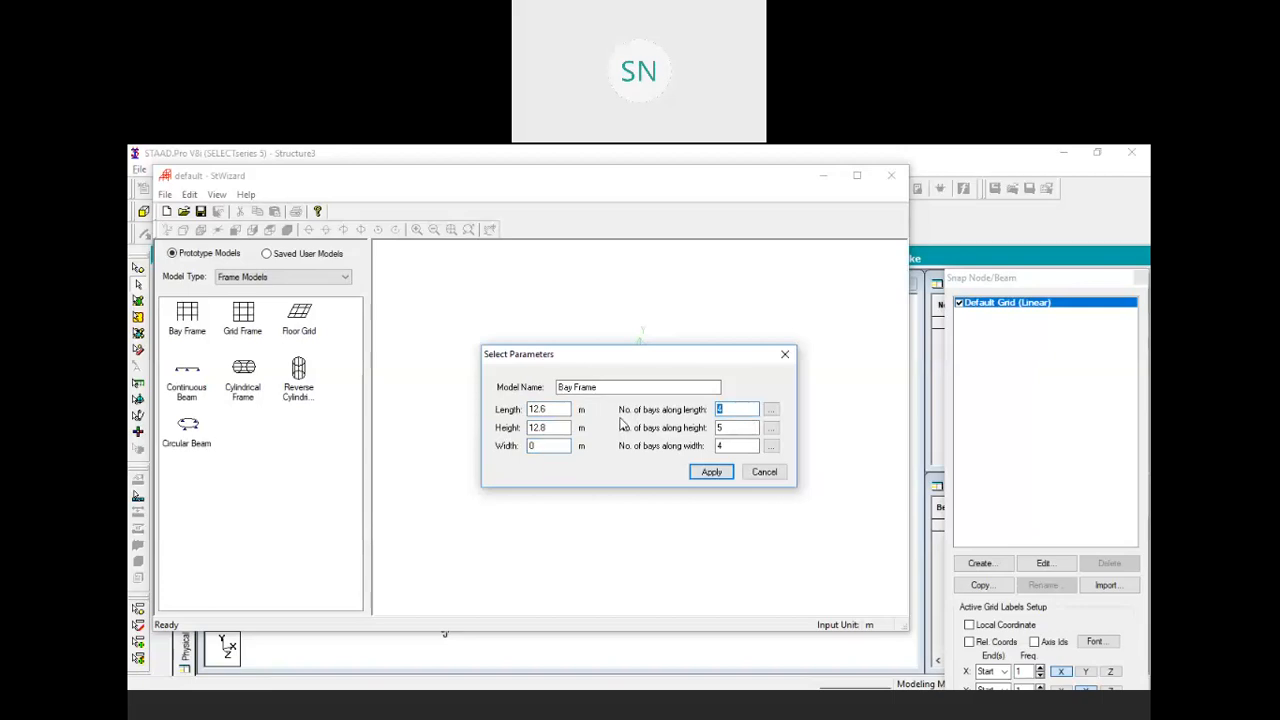
Divide the bay frame into 3 bays along its length and 4 along its height, and generate it
type("3")
key("Tab")
type("4")
key("Tab")
left_click(716, 474)
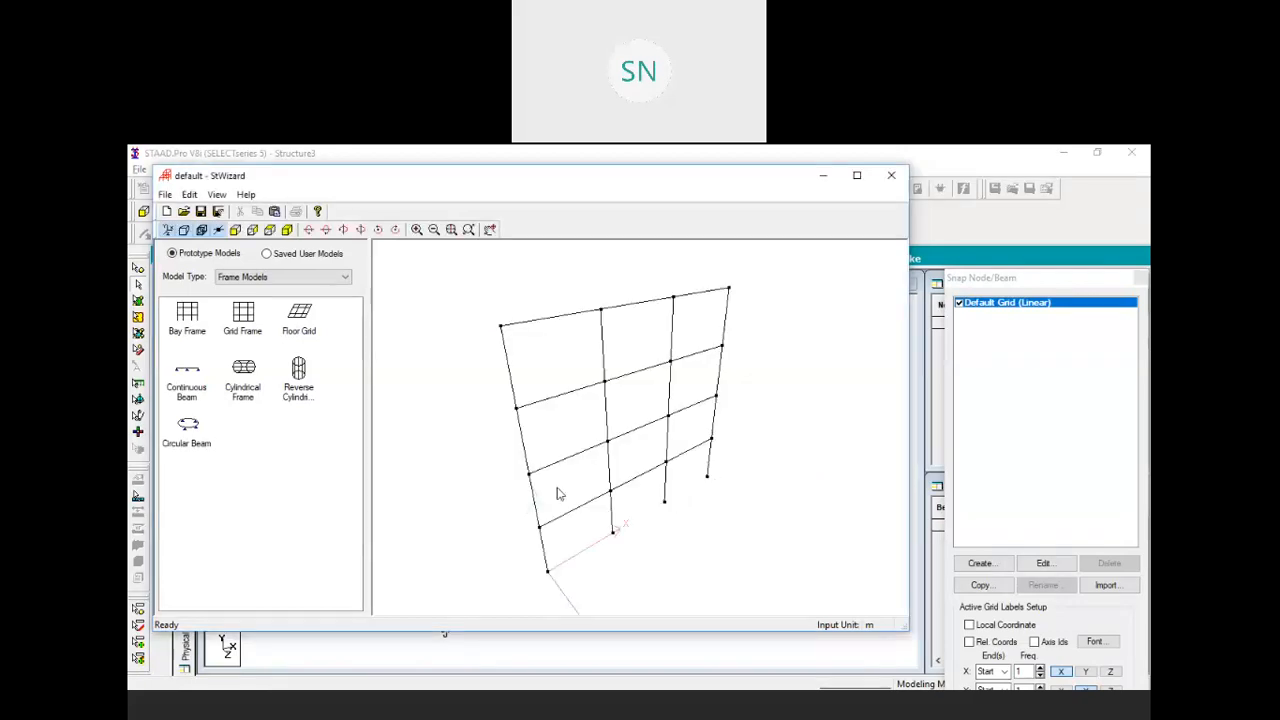
Transfer the bay frame into the Structure3 model with zero X, Y and Z offset and dismiss the snap grid
left_click(275, 212)
left_click(675, 456)
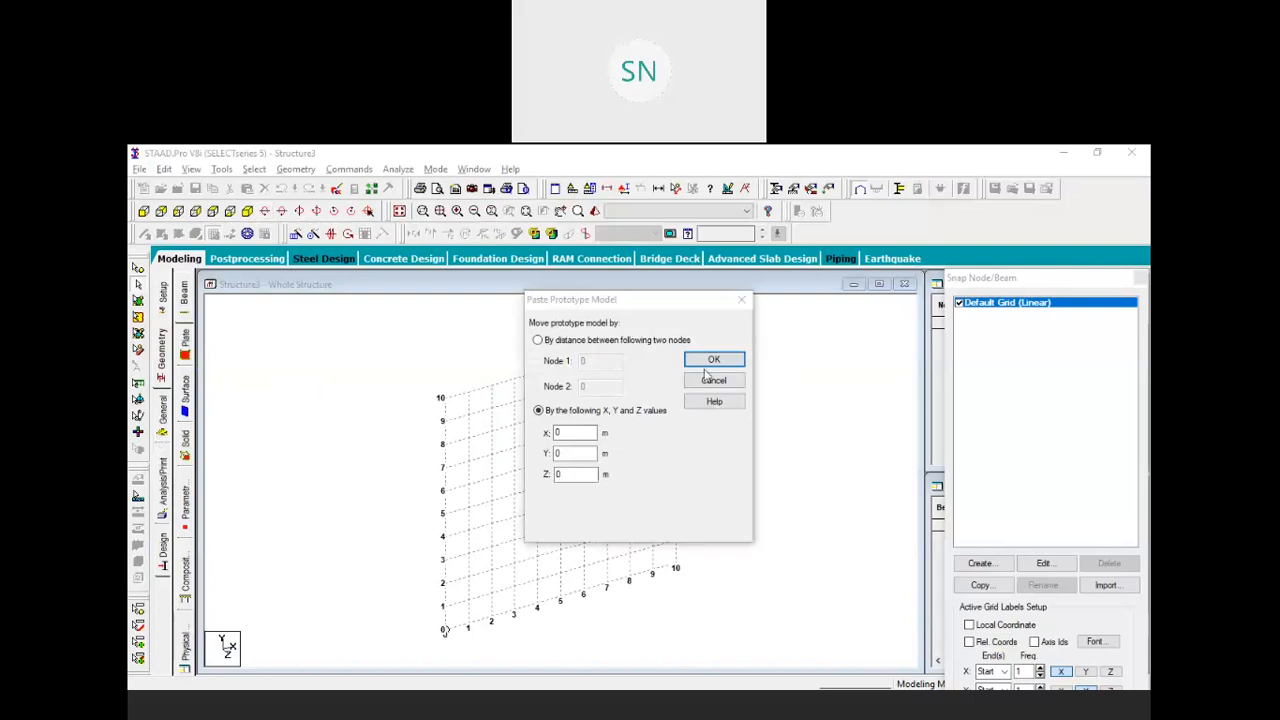
left_click(710, 364)
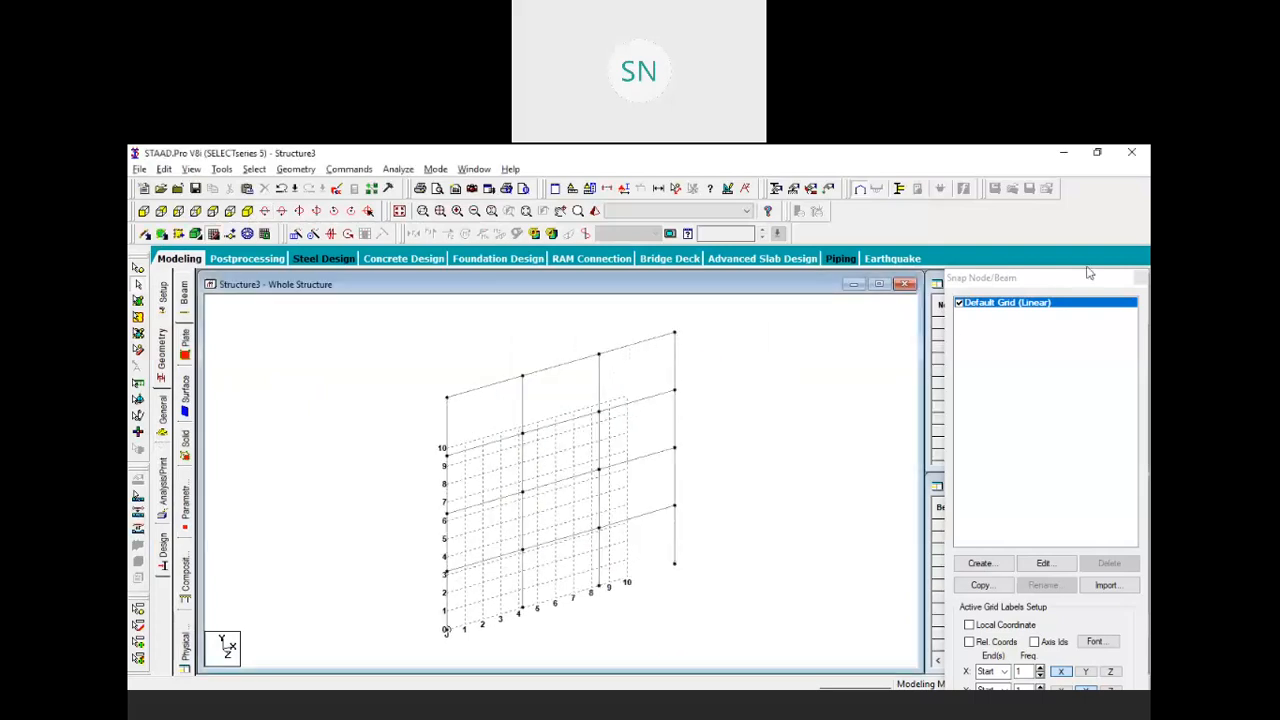
left_click(1140, 277)
middle_click_drag(822, 467, 794, 459)
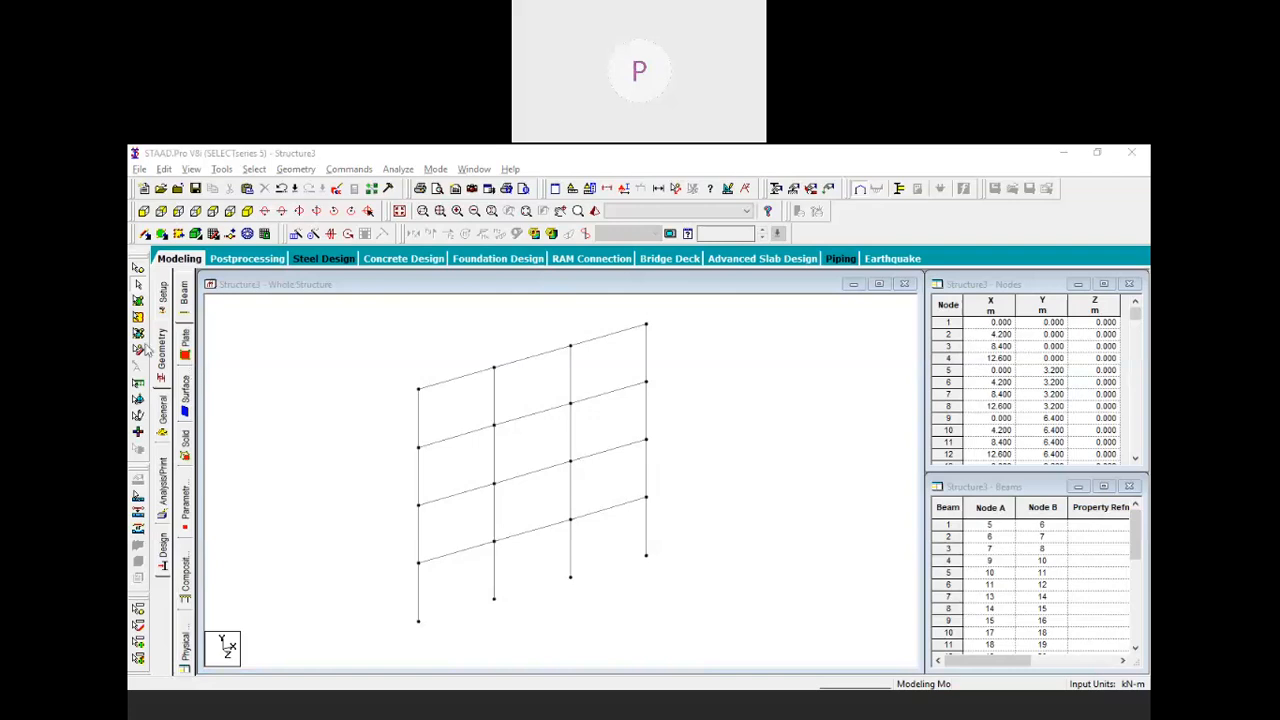
Start a new isotropic material titled M25 with Poisson's ratio 0.17 and density 27 kN/m3
left_click(168, 406)
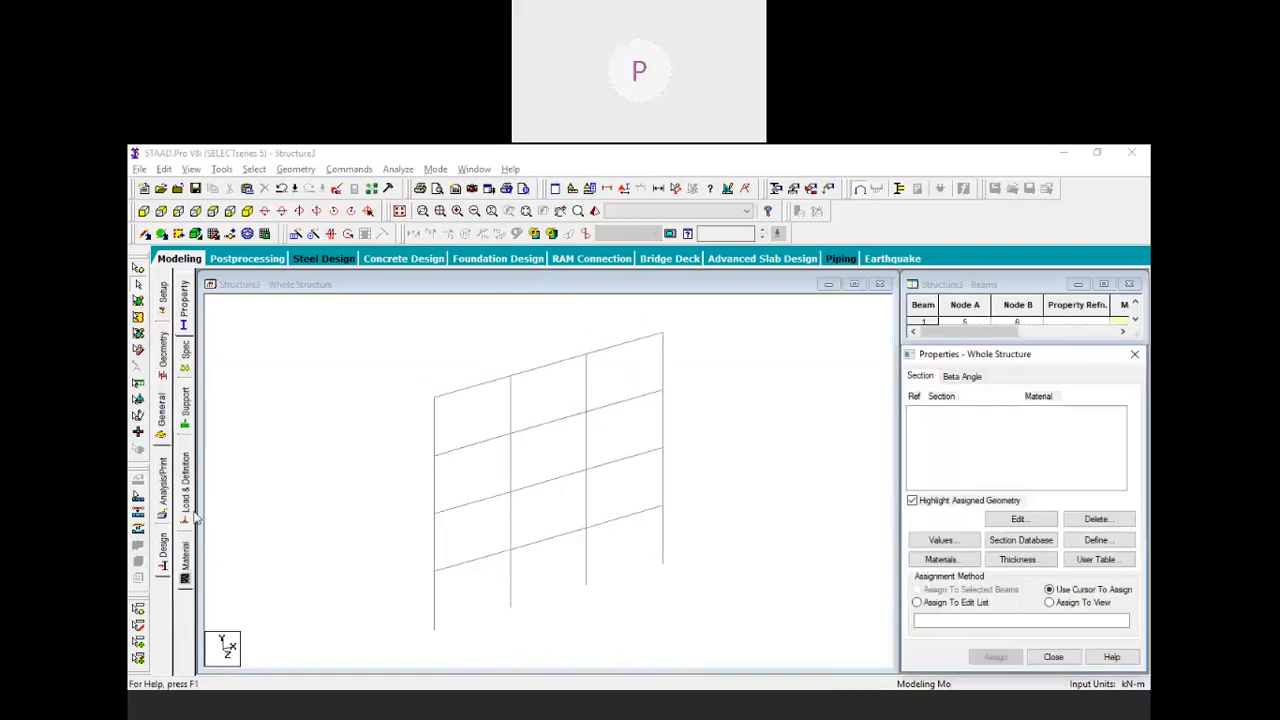
left_click(185, 560)
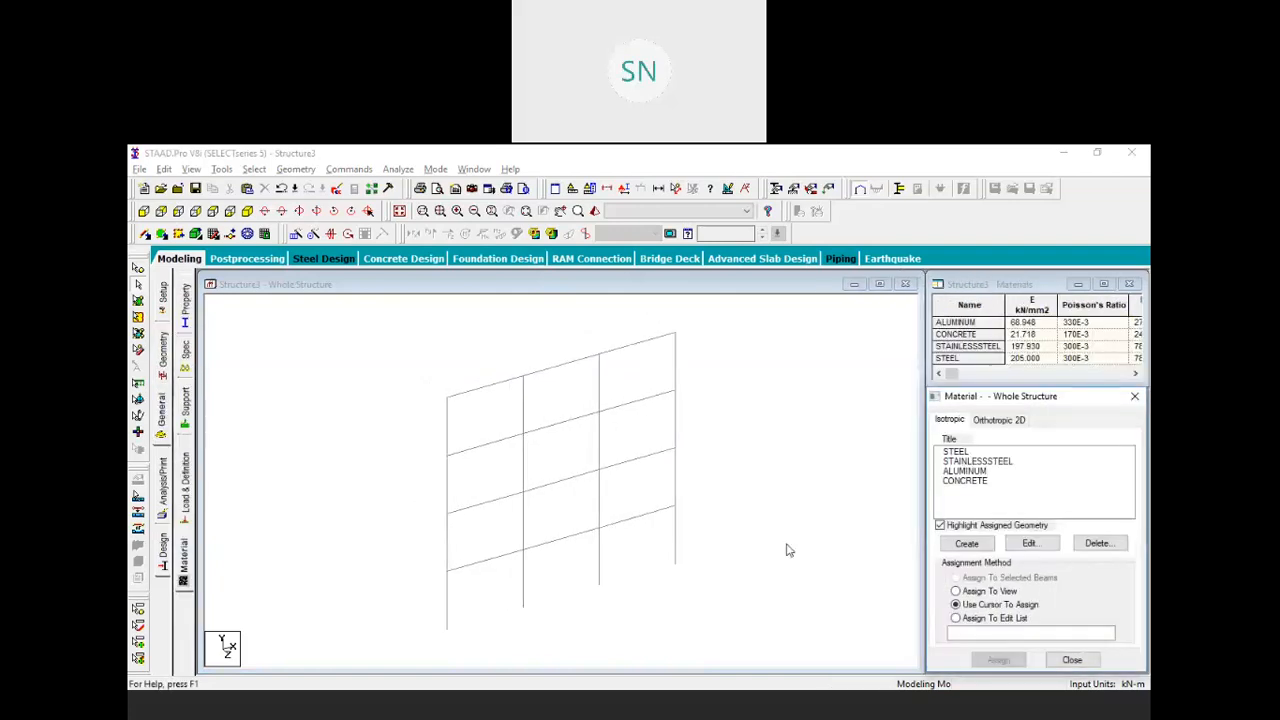
left_click(966, 543)
left_click_drag(576, 256, 530, 250)
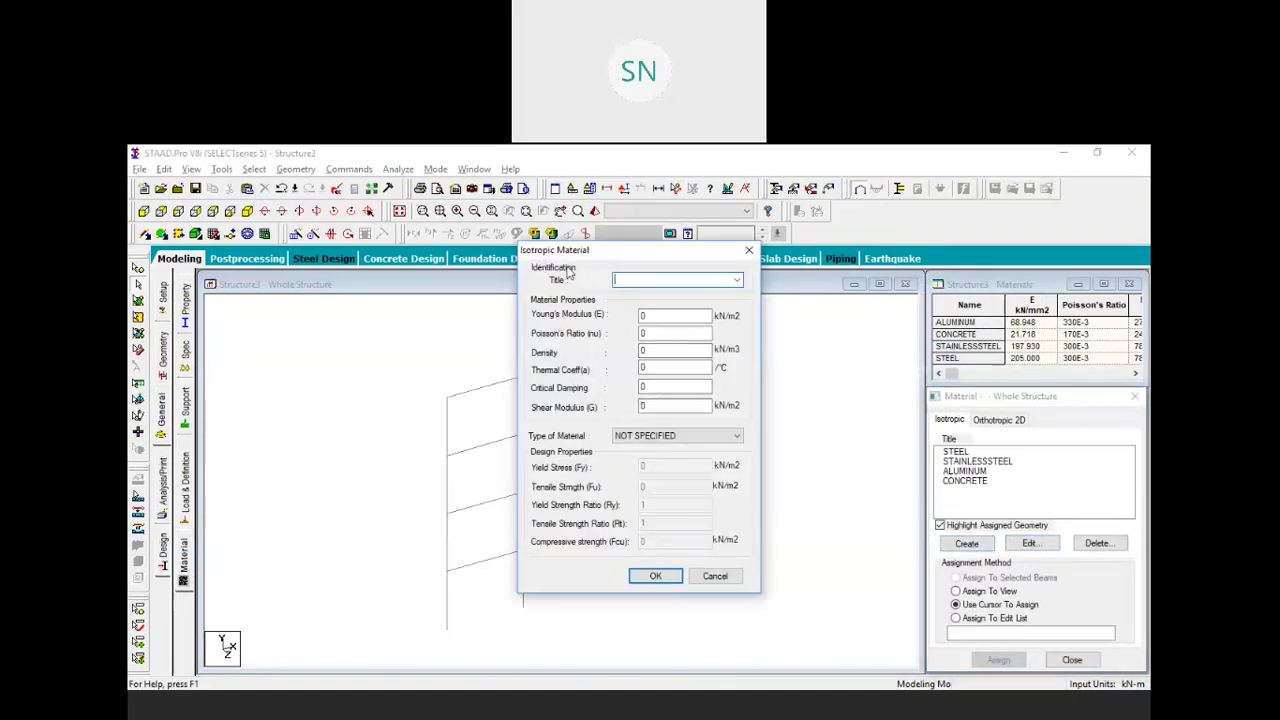
left_click(570, 274)
type("M25")
left_click(634, 328)
type("0")
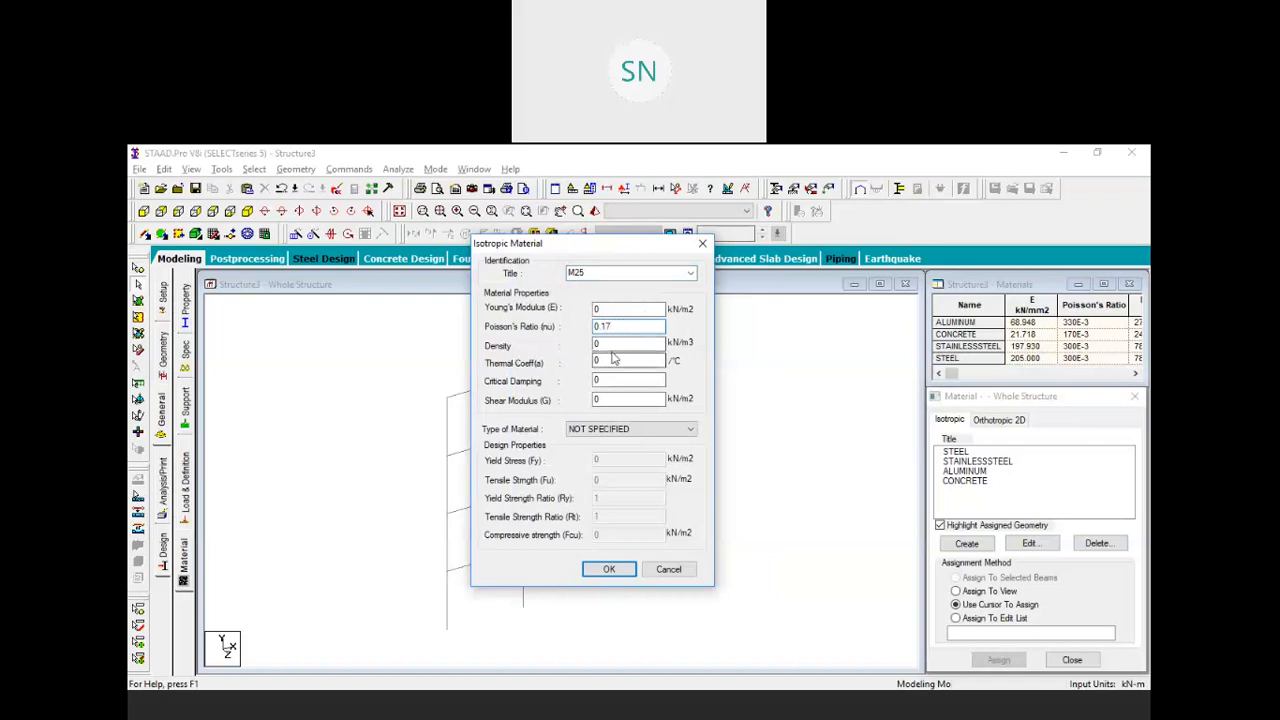
left_click_drag(614, 348, 549, 339)
type("27")
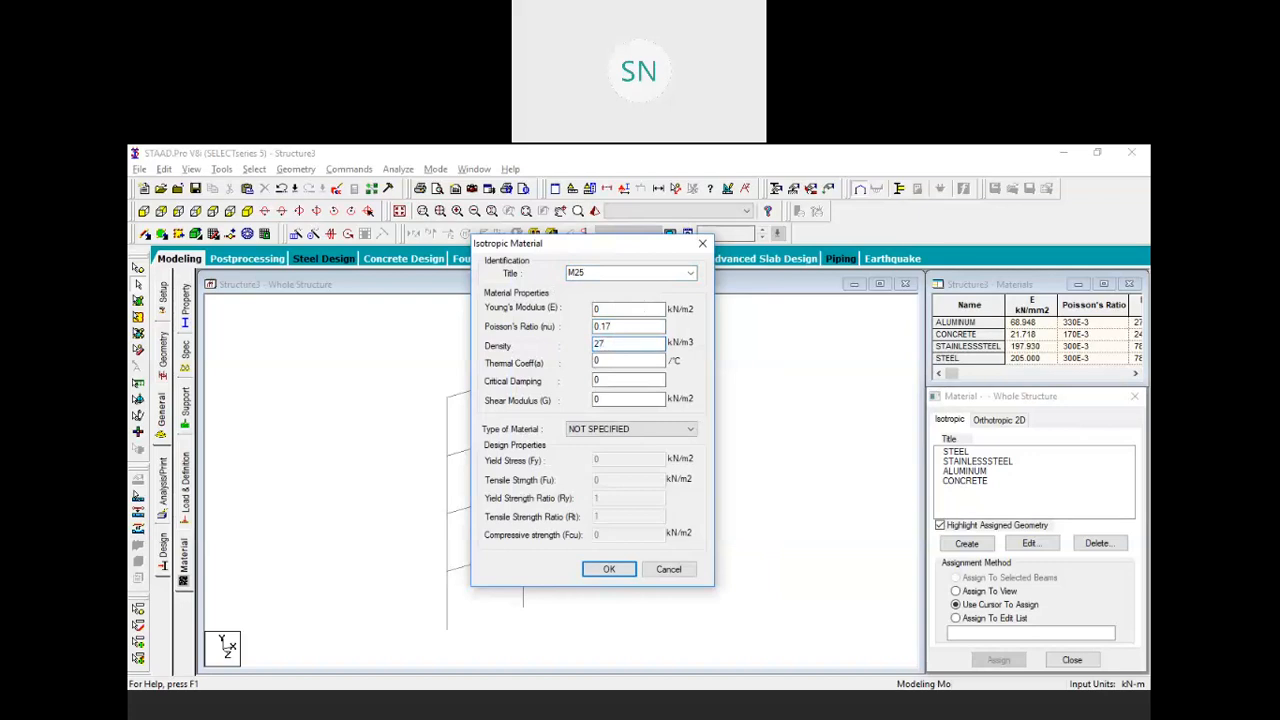
Set M25's Young's modulus to 2.5E+7 kN/m2 and save the material
left_click(610, 309)
key("alt+Tab")
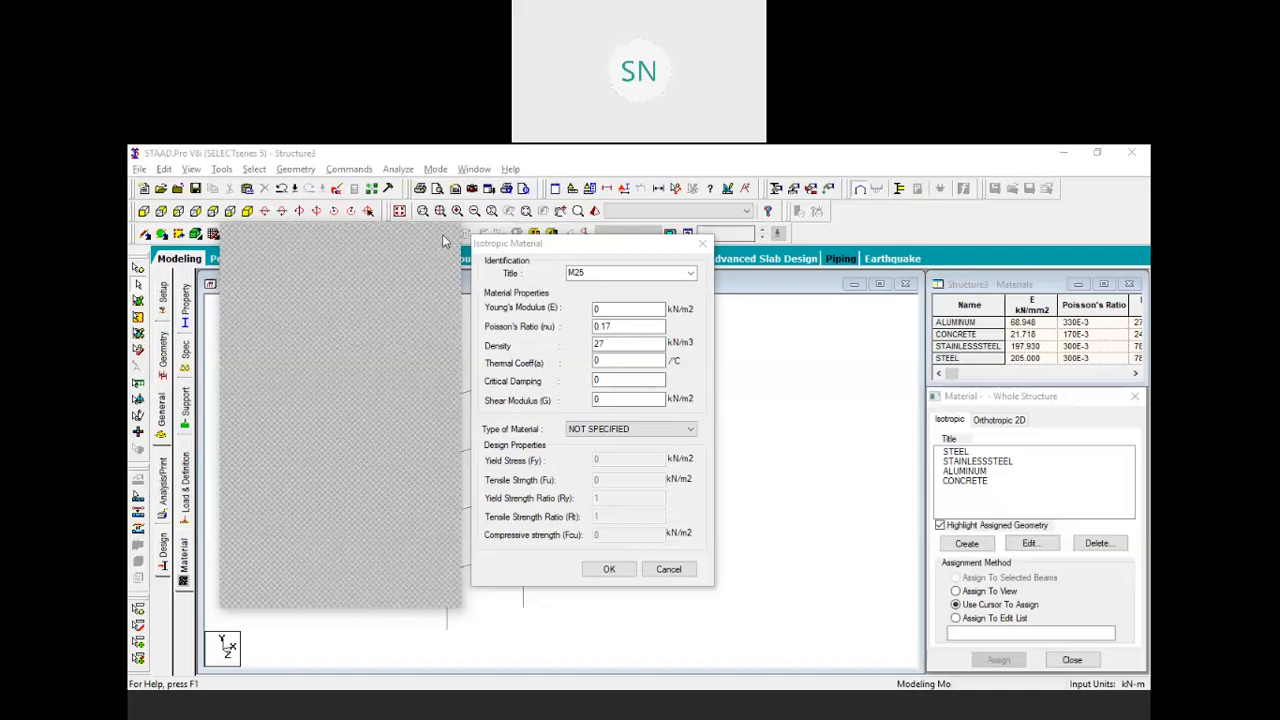
type("2.5E")
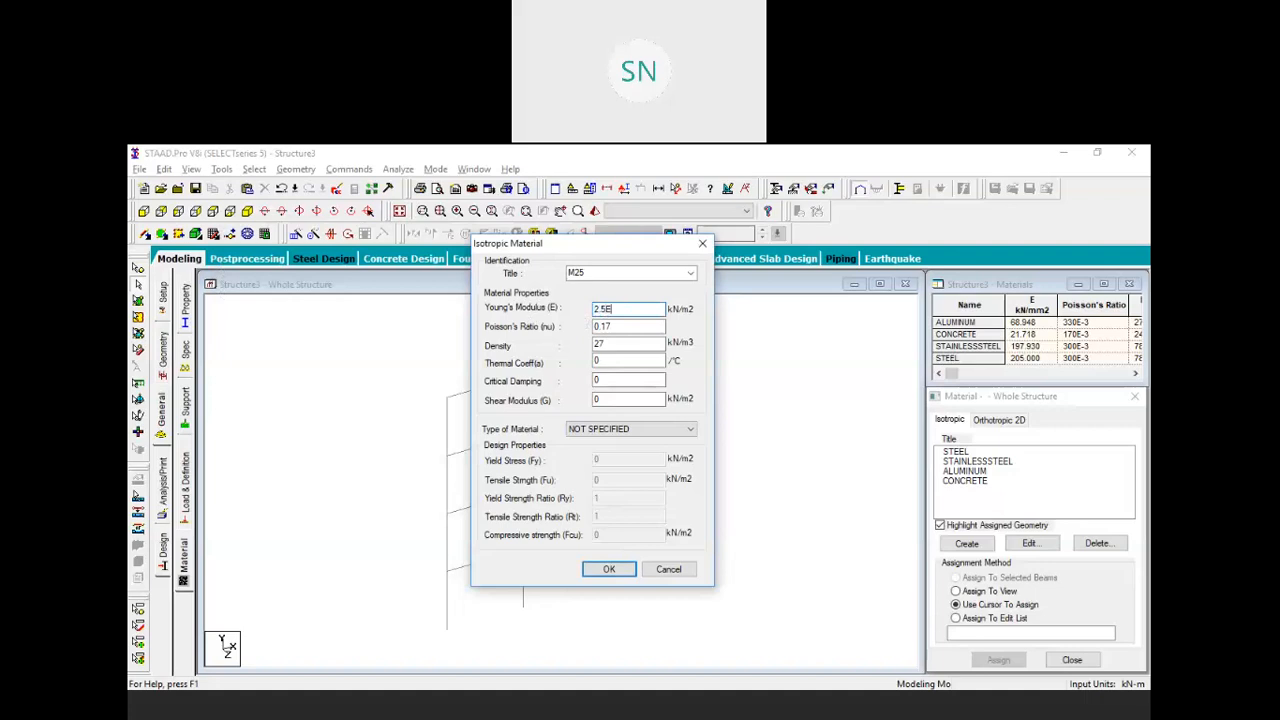
type("+7")
left_click(607, 571)
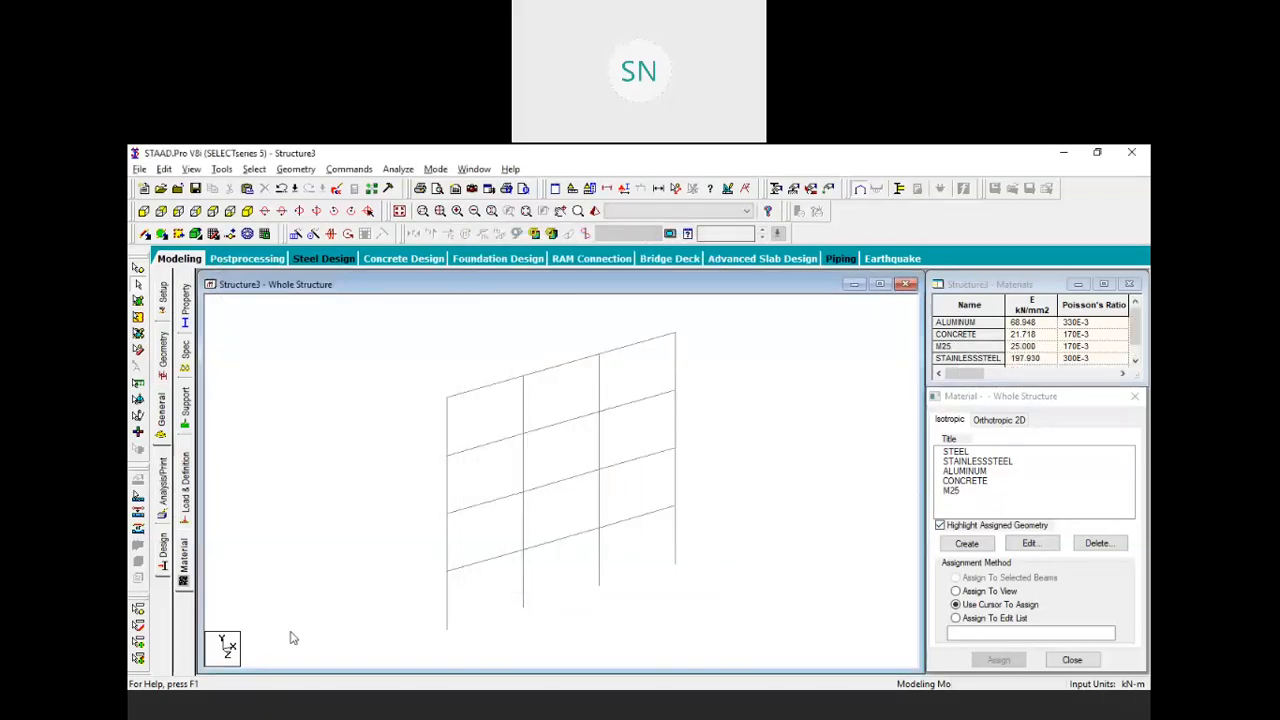
Define a rectangular section property with YD 0.3 m and ZD 0.25 m
left_click(186, 305)
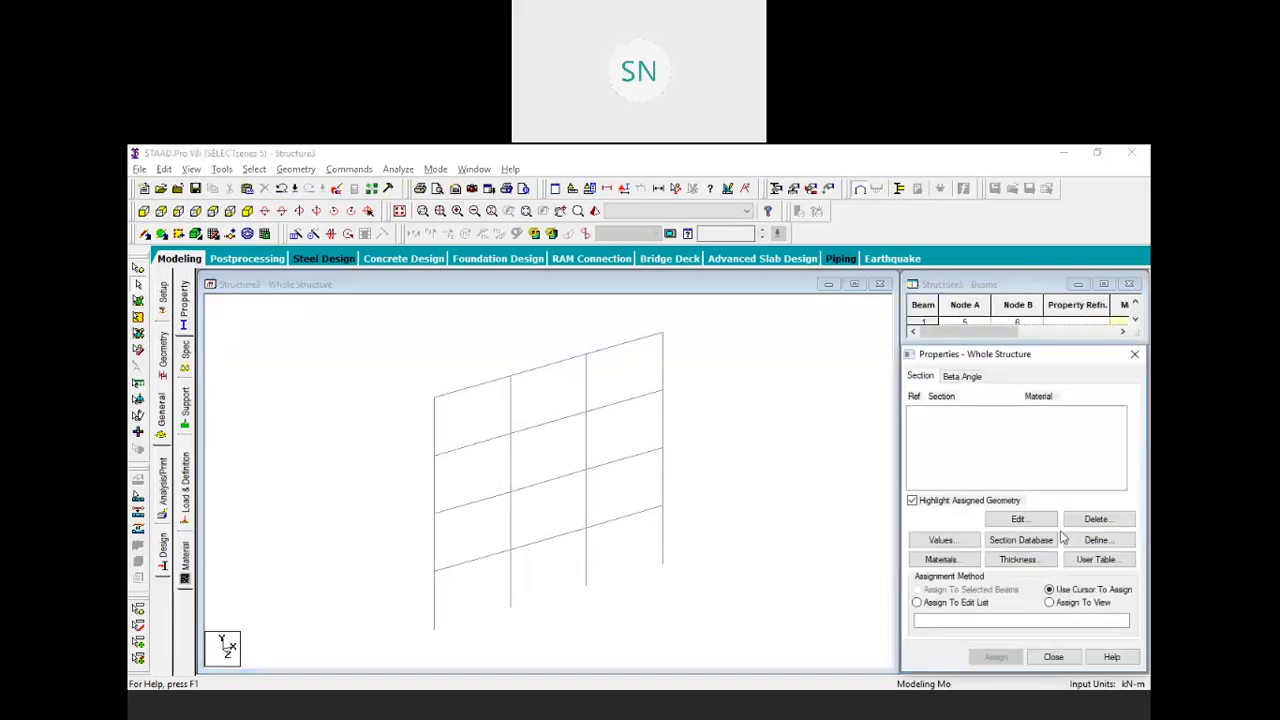
left_click(1095, 542)
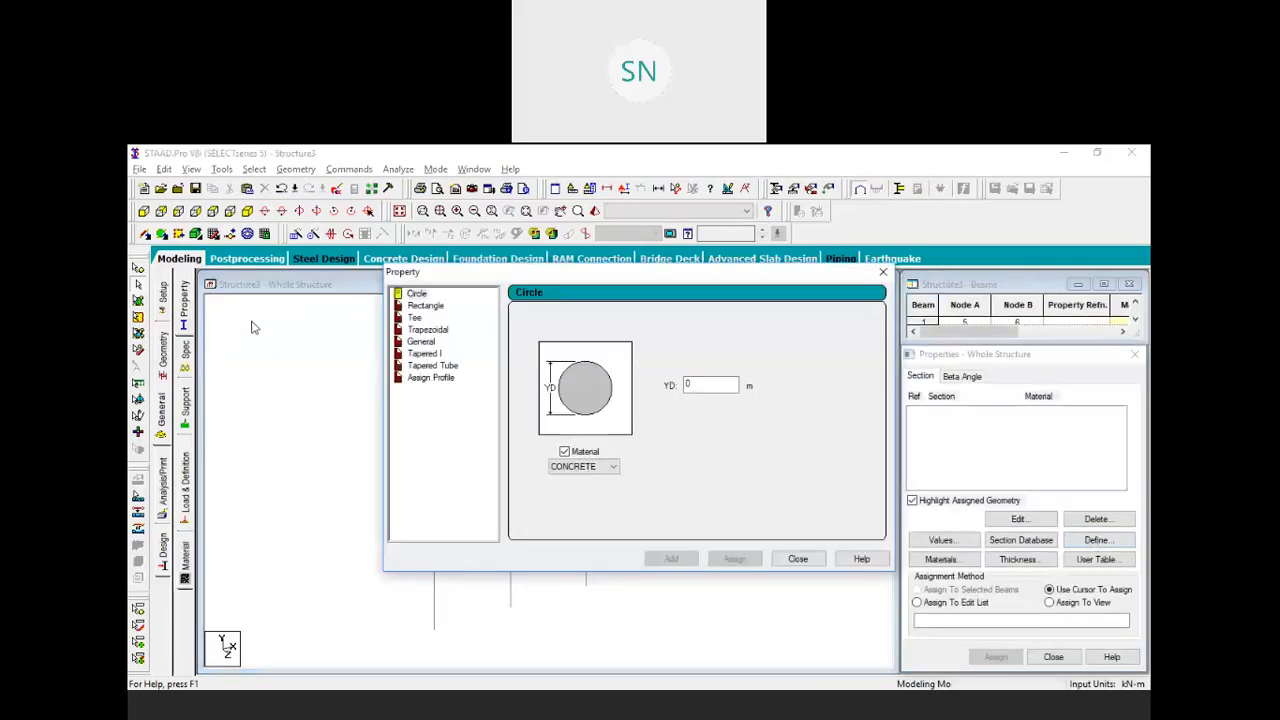
left_click(413, 307)
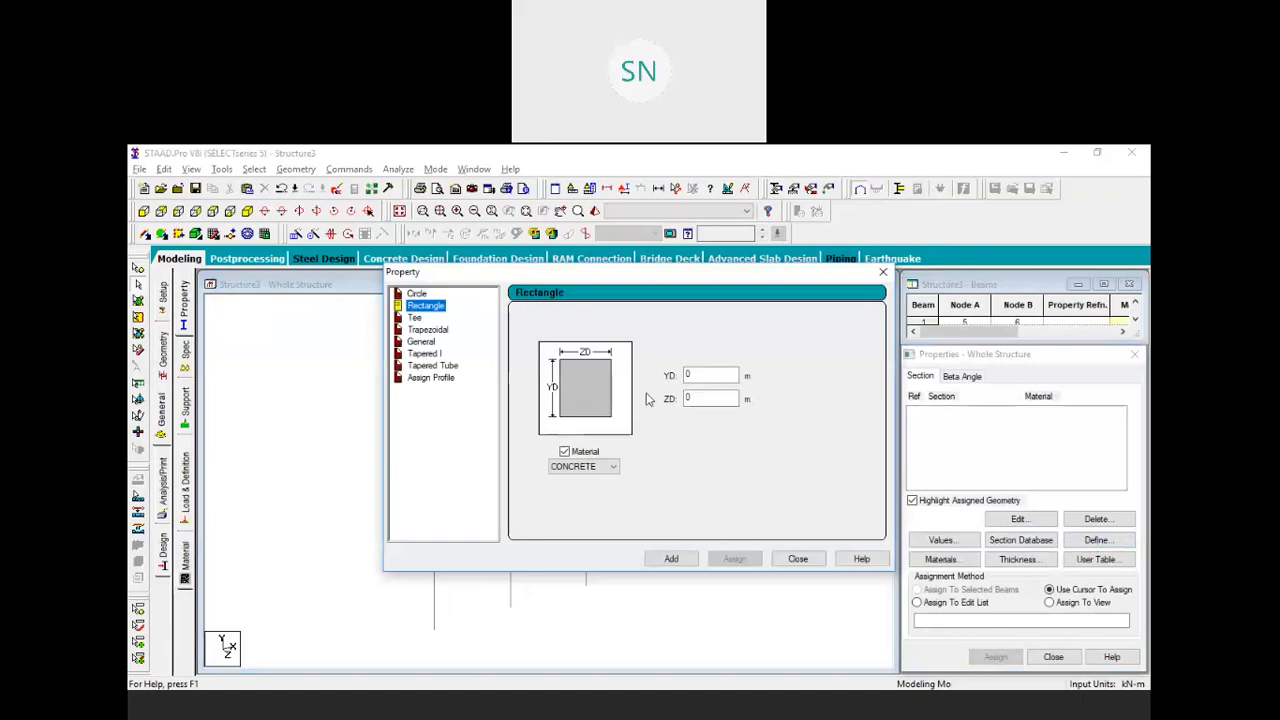
double_click(704, 373)
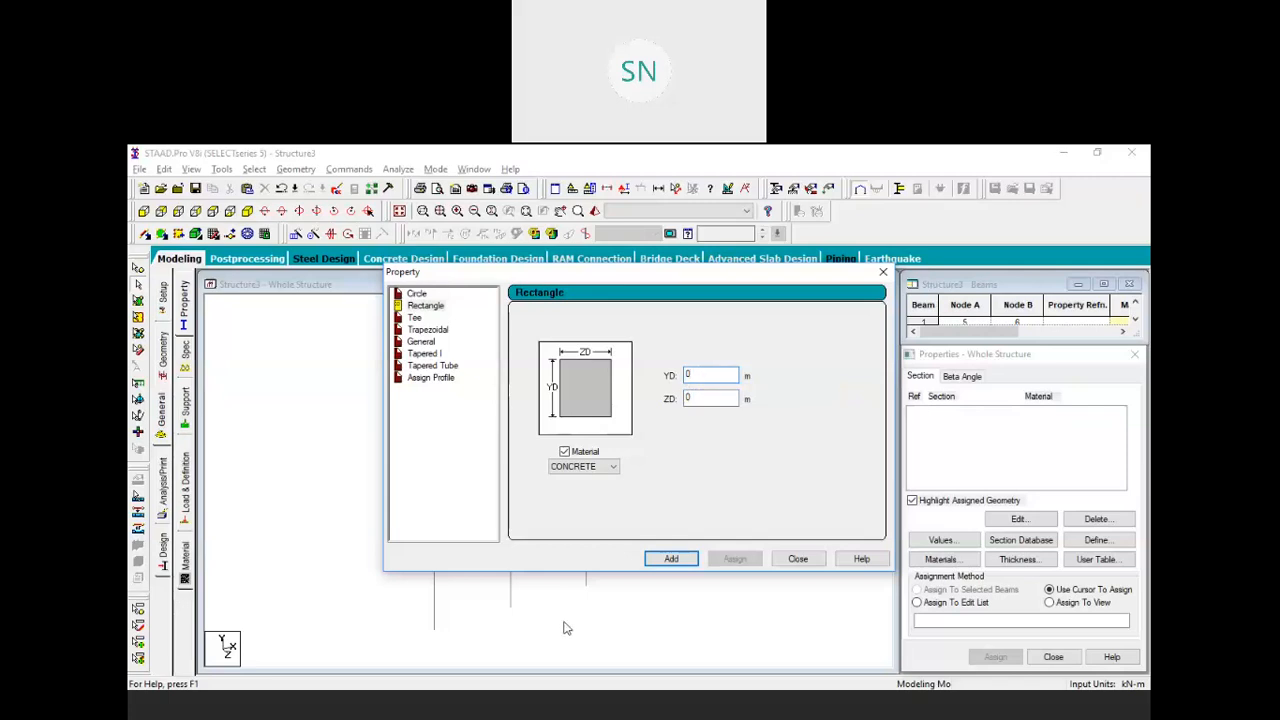
type("5")
key("BackSpace")
key("BackSpace")
left_click(712, 399)
type(".25")
Choose M25 as the rectangular section's material and add the section to the property list
left_click(600, 467)
left_click(573, 508)
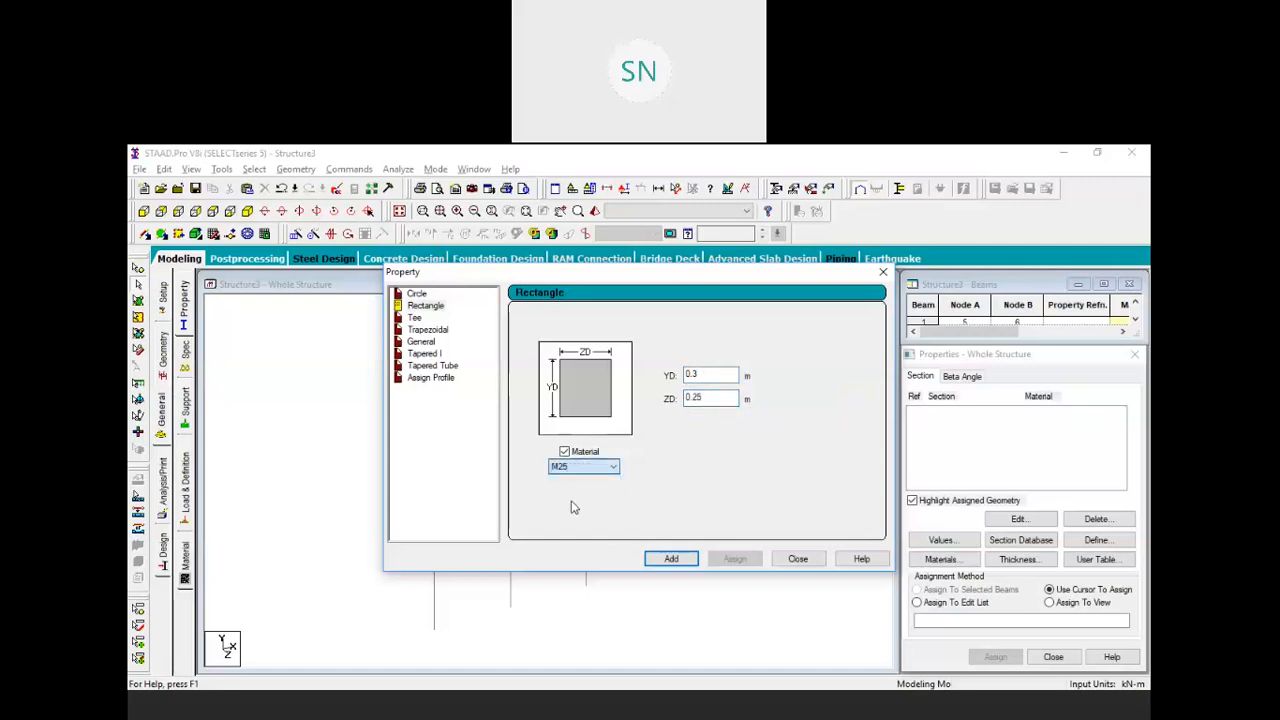
left_click(668, 559)
left_click(796, 559)
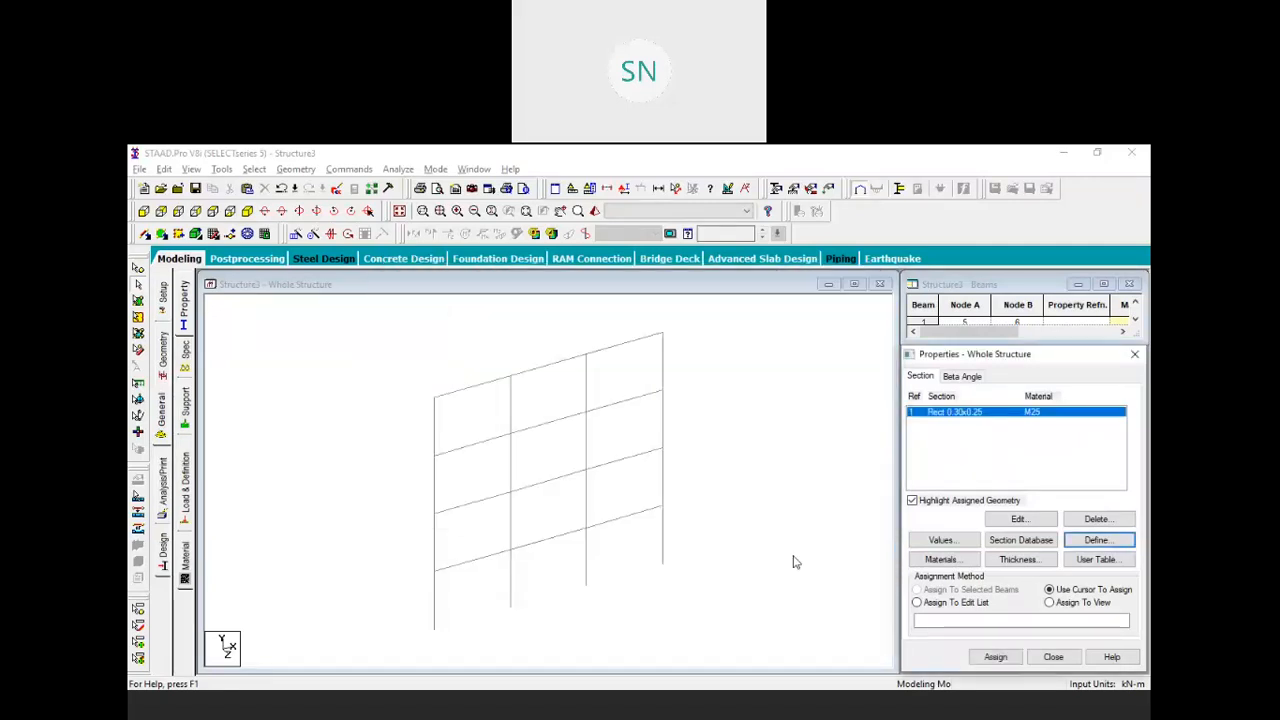
Assign the Rect 0.30x0.25 section to all members in the view
left_click(747, 591)
left_click(983, 412)
left_click(1050, 602)
left_click(994, 657)
left_click(1047, 548)
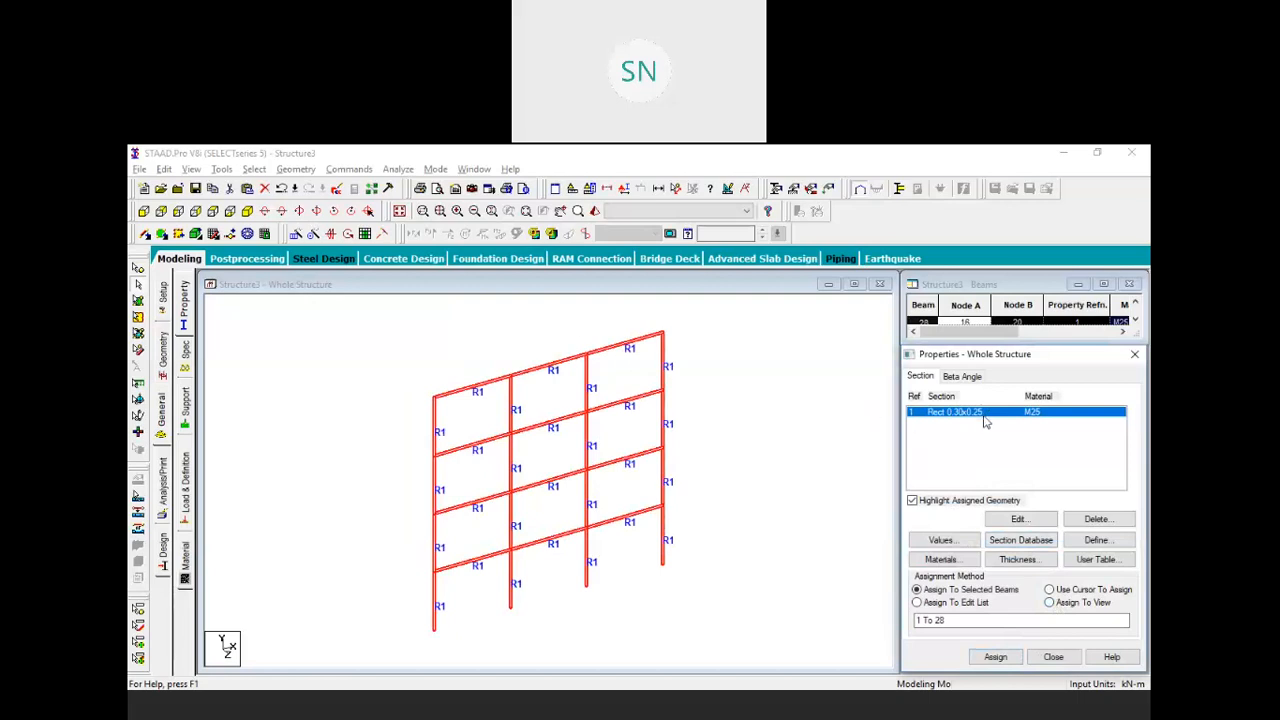
left_click(706, 431)
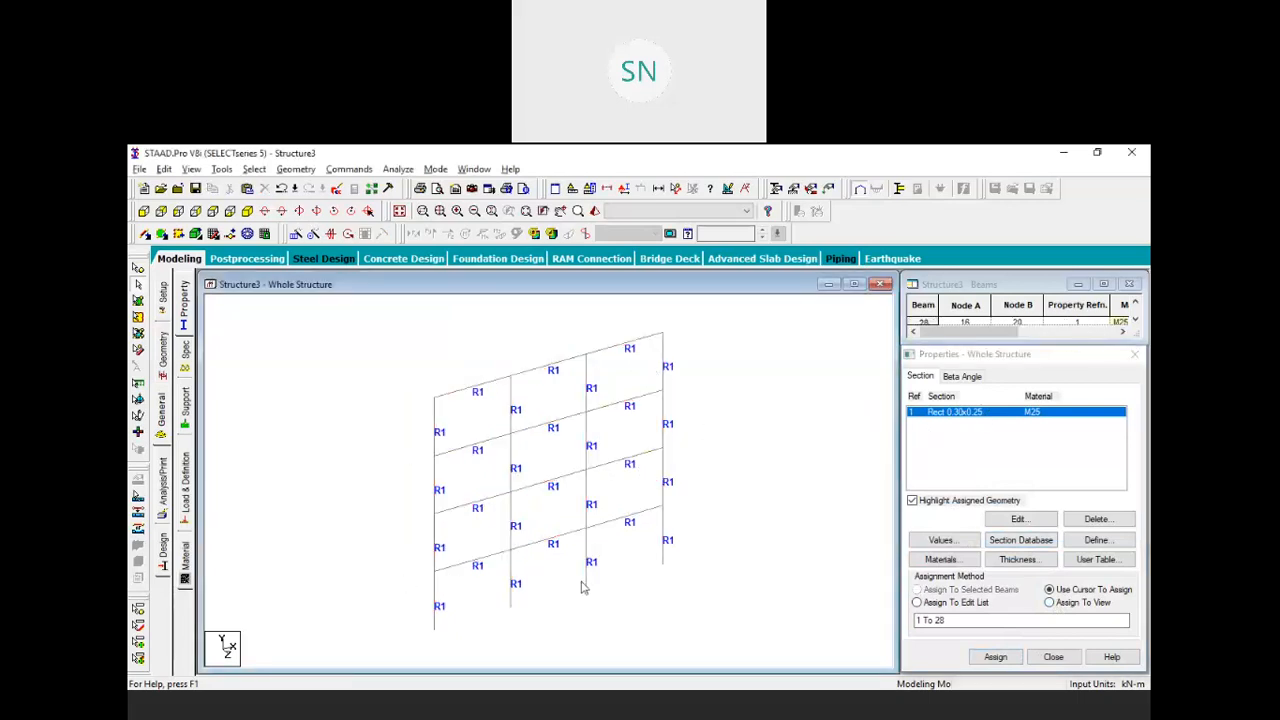
Create a fixed support and assign it to the four column base nodes of the frame
middle_click_drag(583, 582, 566, 573)
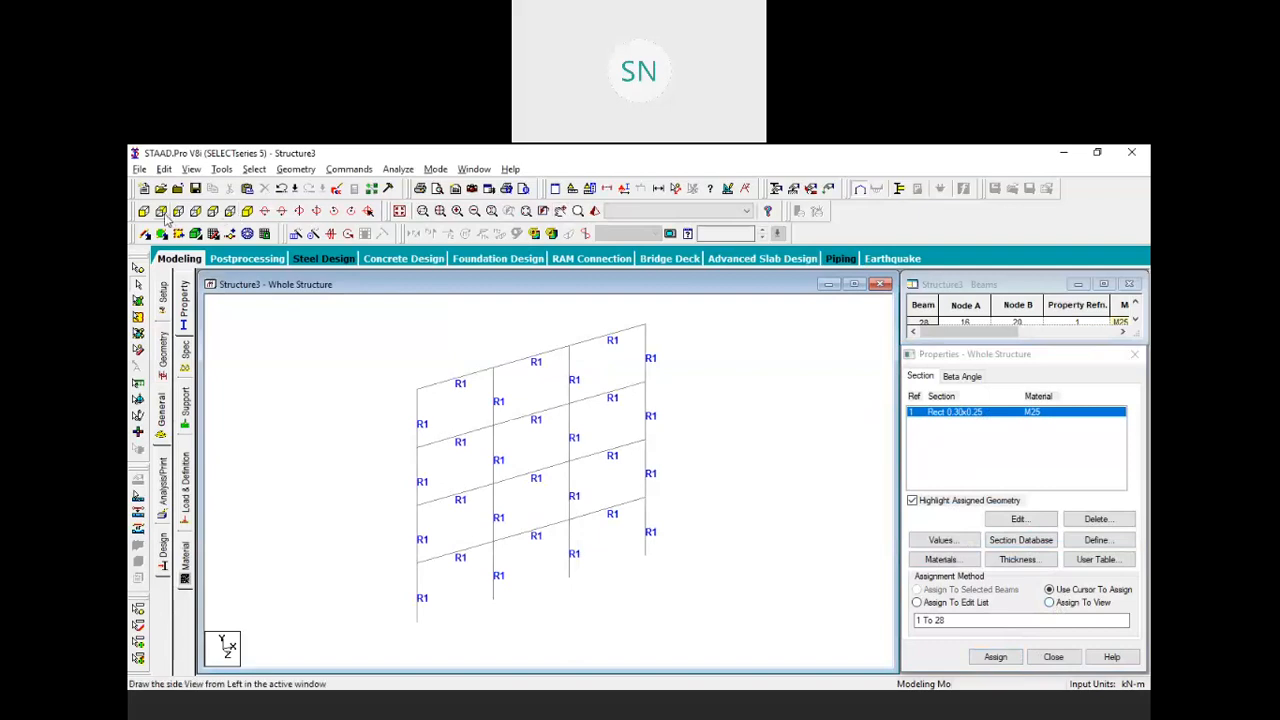
left_click(161, 212)
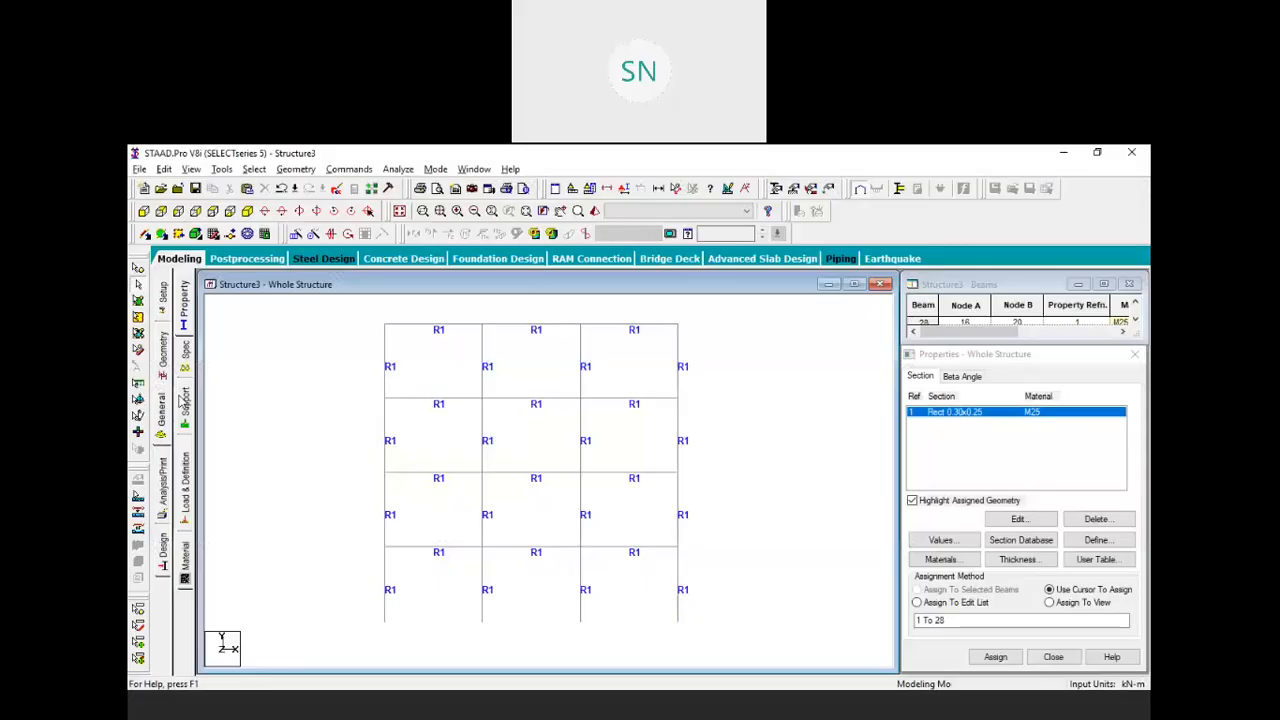
left_click(184, 401)
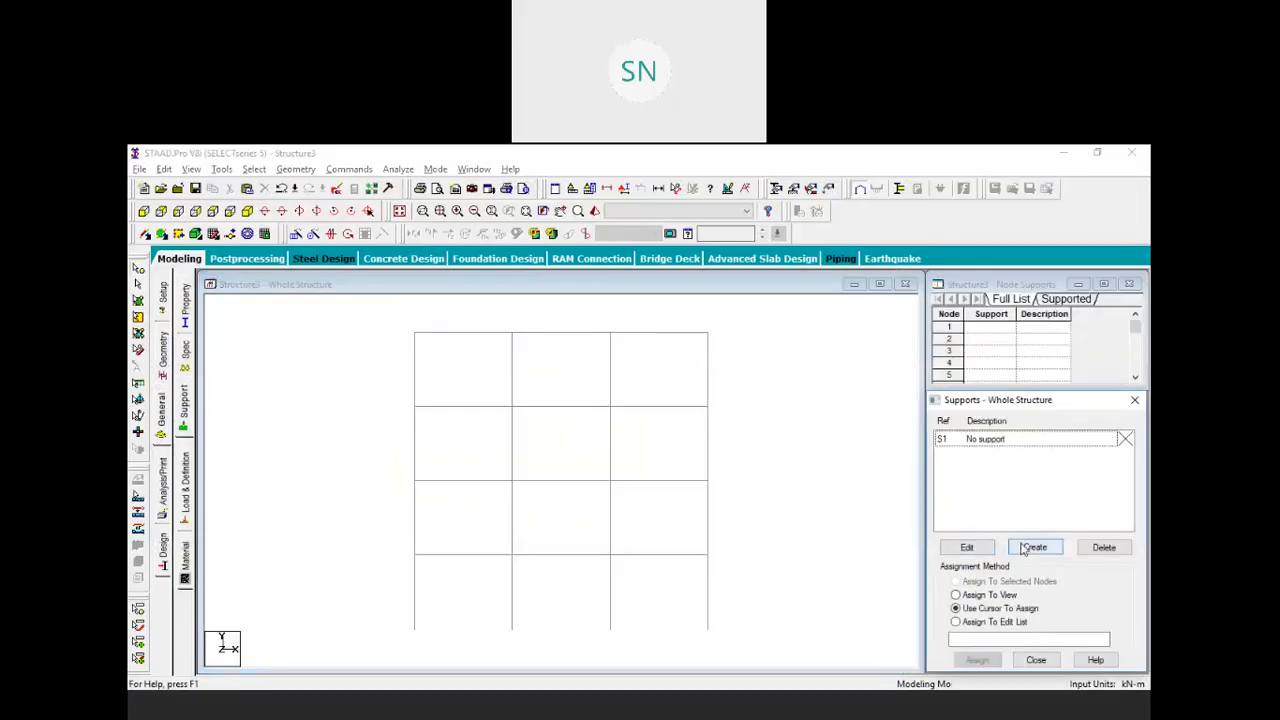
left_click(1028, 544)
left_click(972, 675)
left_click(990, 454)
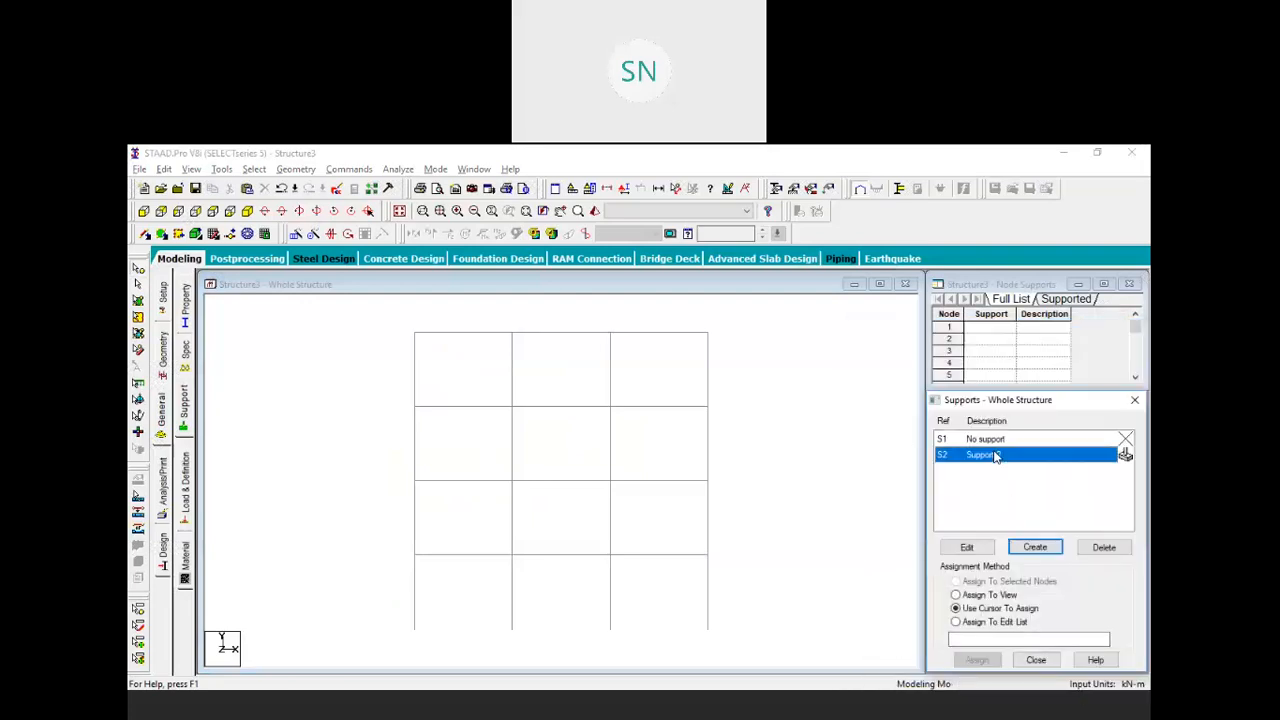
left_click_drag(380, 606, 764, 650)
left_click(990, 660)
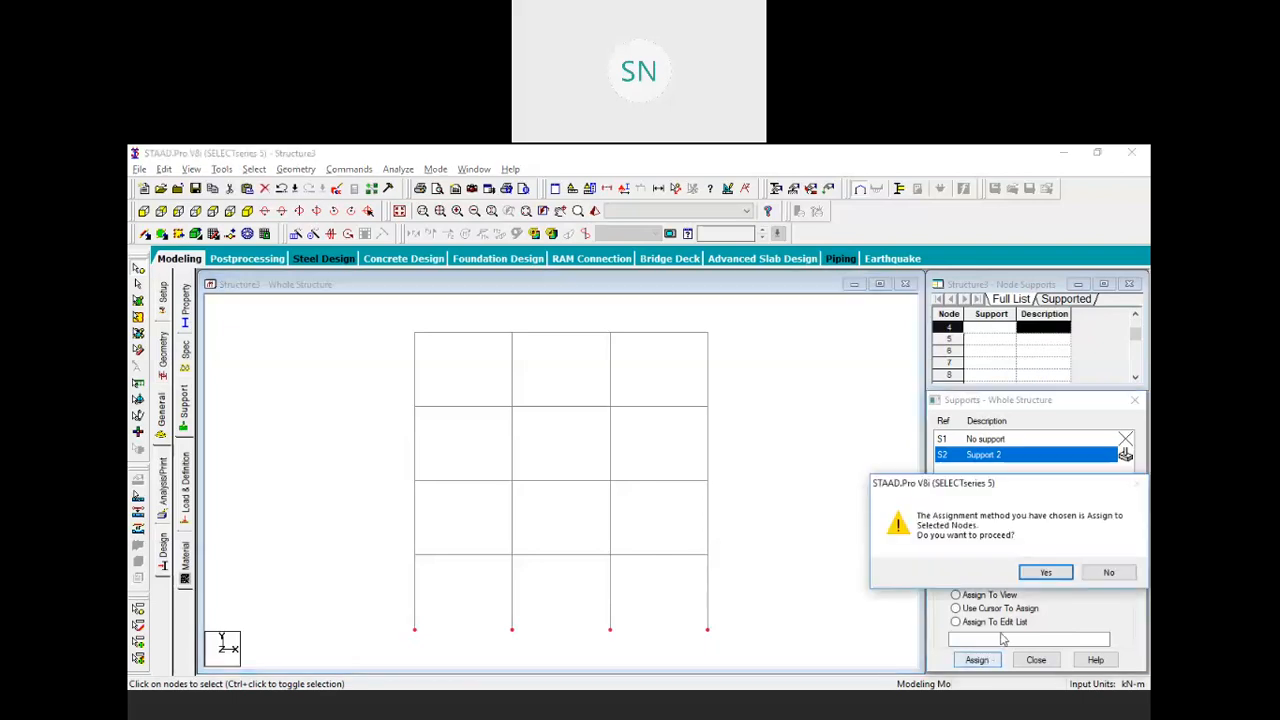
left_click(1046, 576)
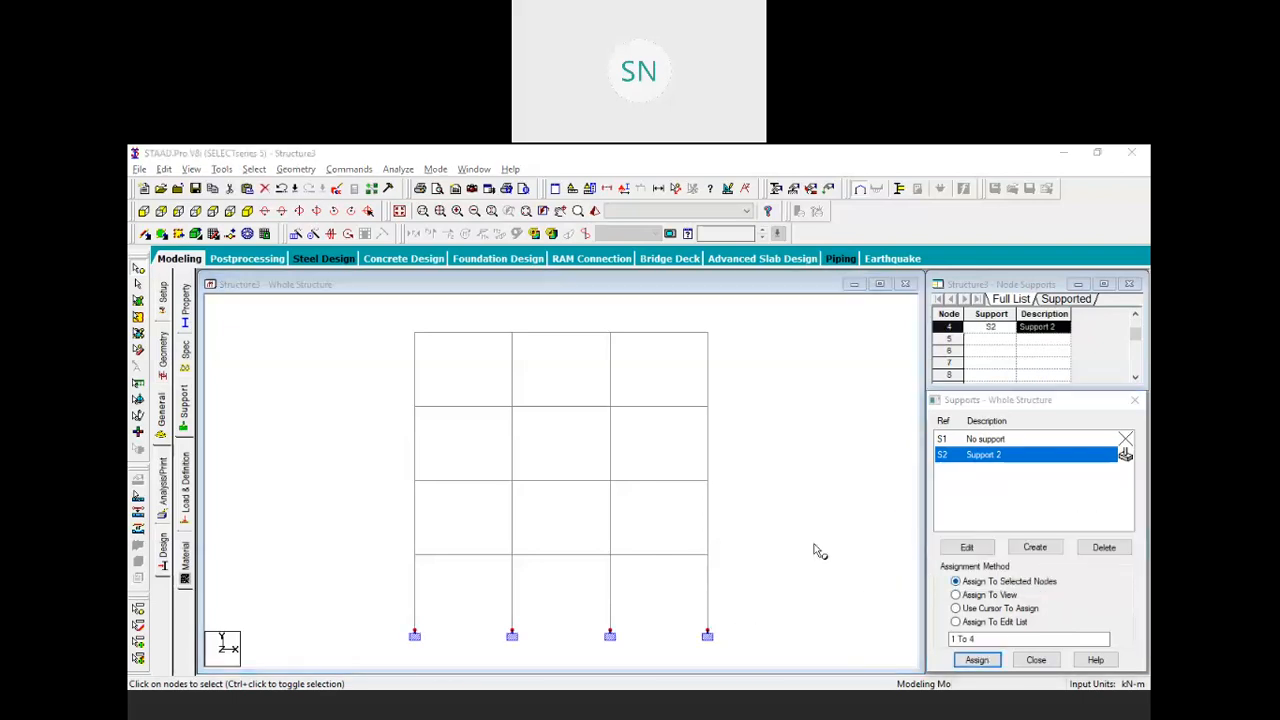
Add a primary load case numbered 1 with loading type None and the title LOAD CASE 1
left_click(184, 486)
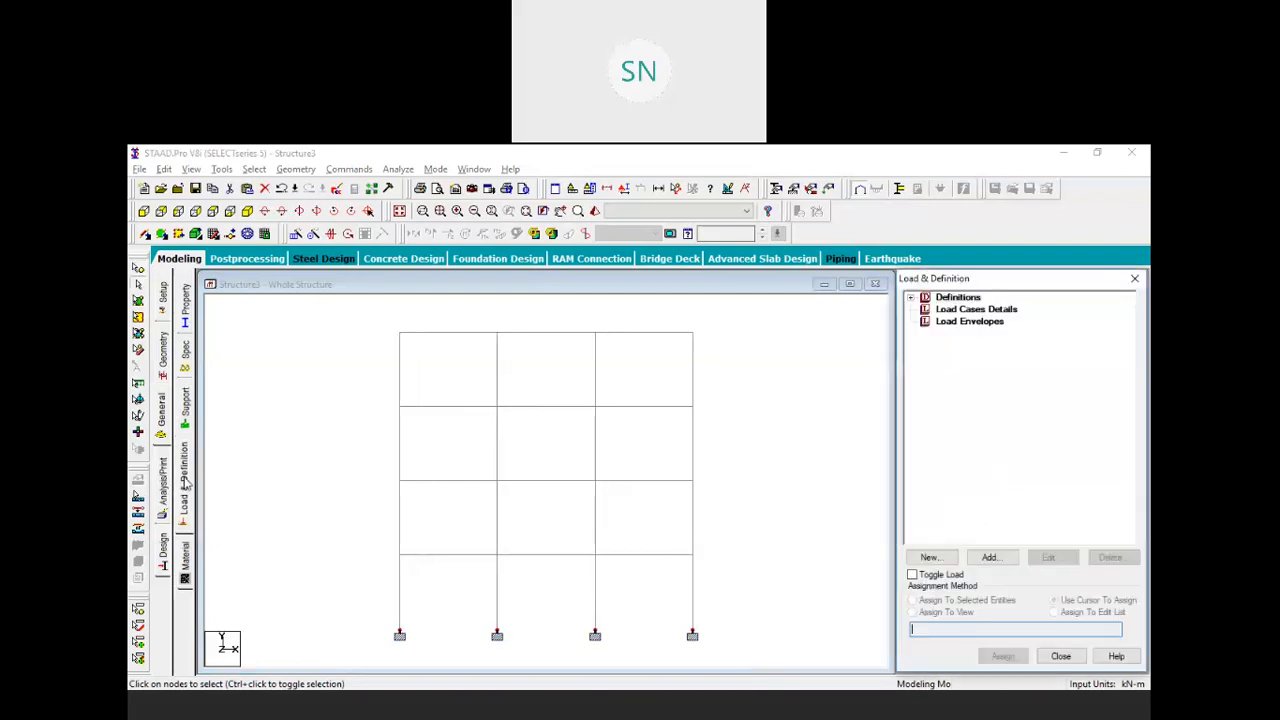
left_click(976, 310)
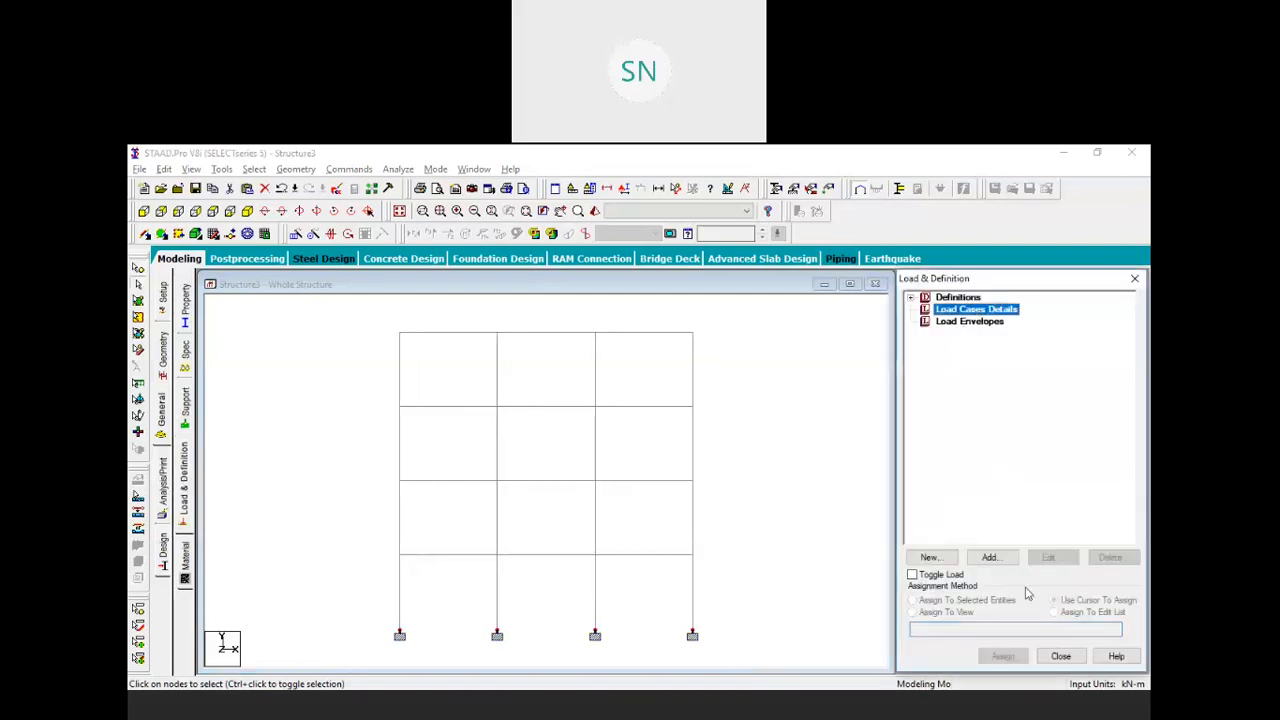
left_click(989, 558)
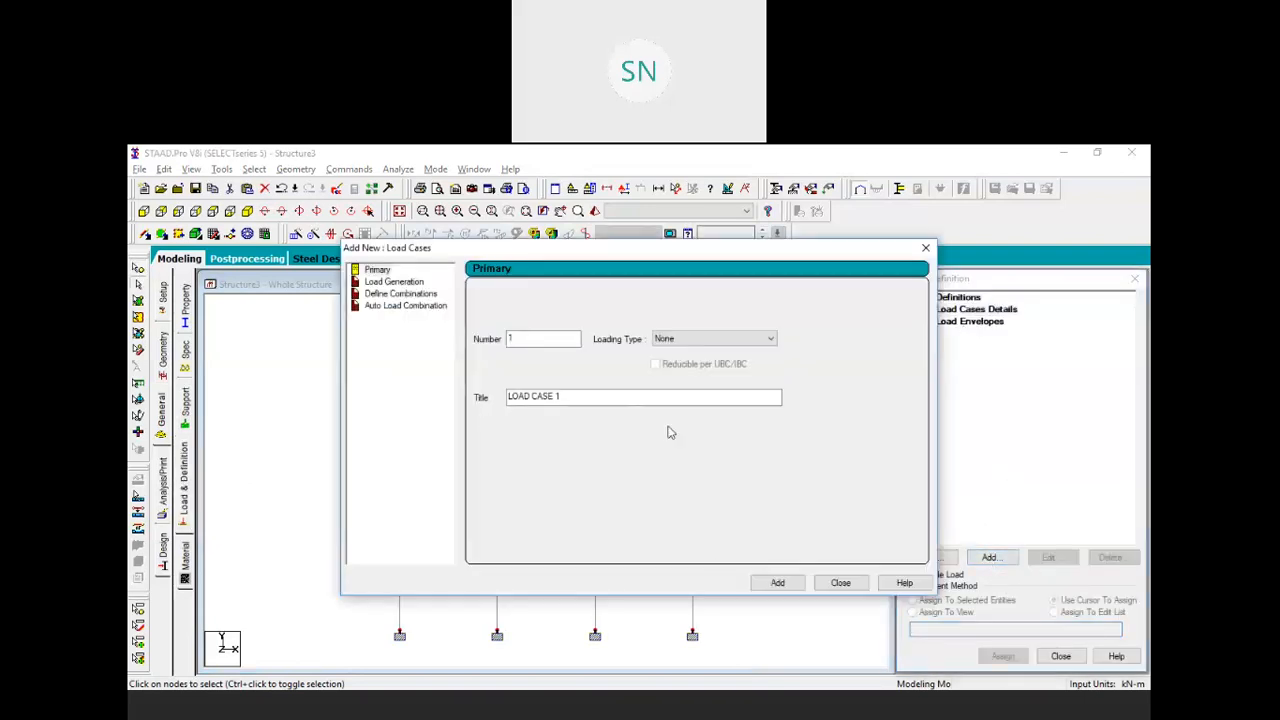
left_click(788, 583)
left_click(840, 583)
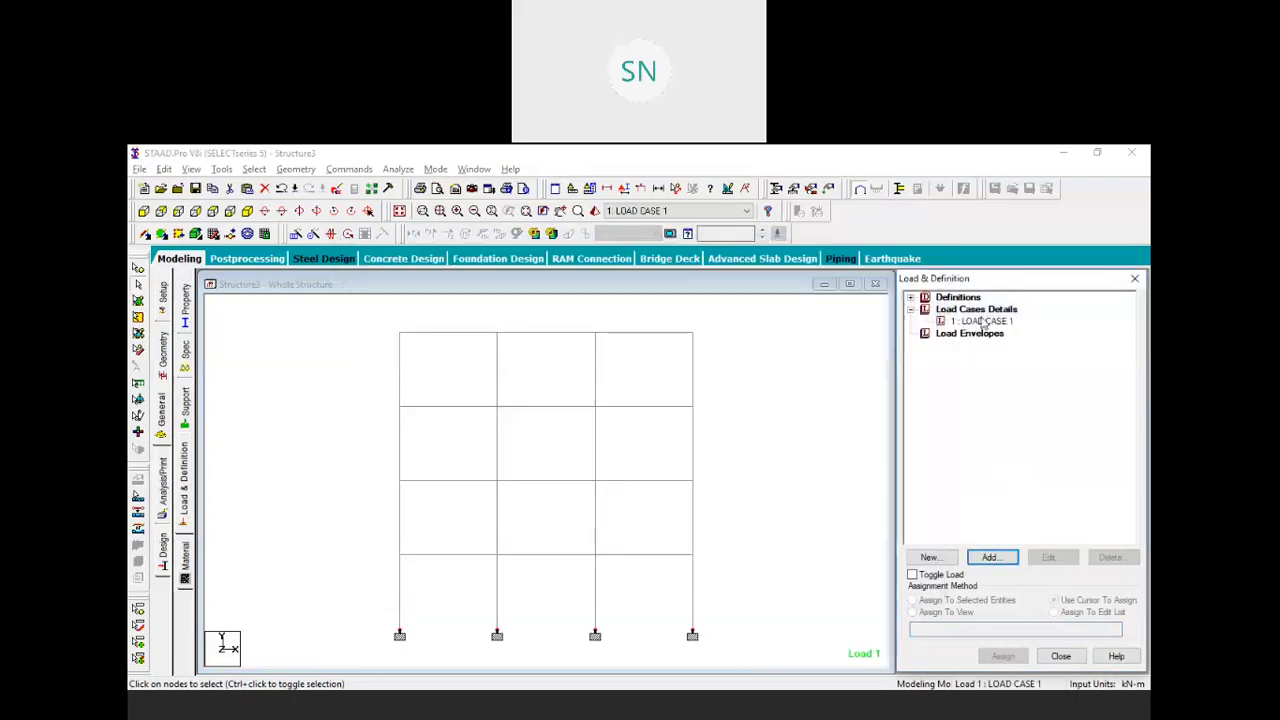
Add a uniform member load of -50 kN/m in the GY direction to Load Case 1
left_click(982, 321)
left_click(1003, 558)
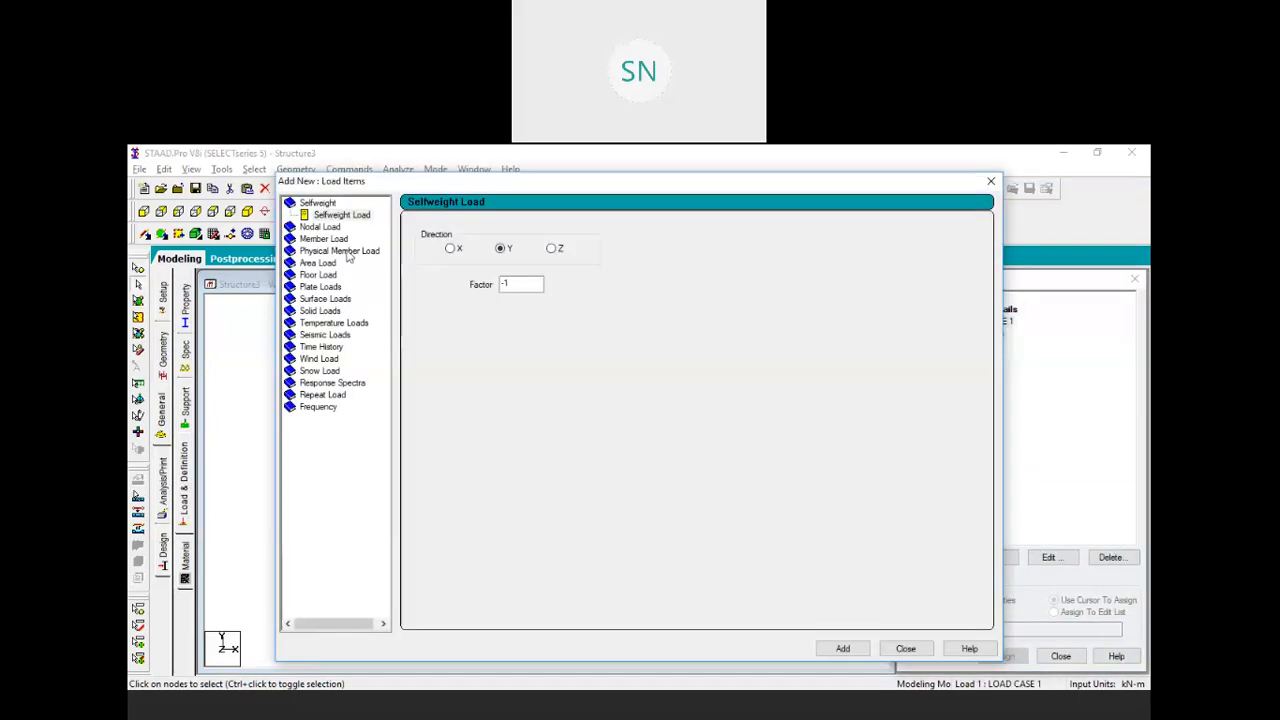
left_click(330, 241)
double_click(556, 265)
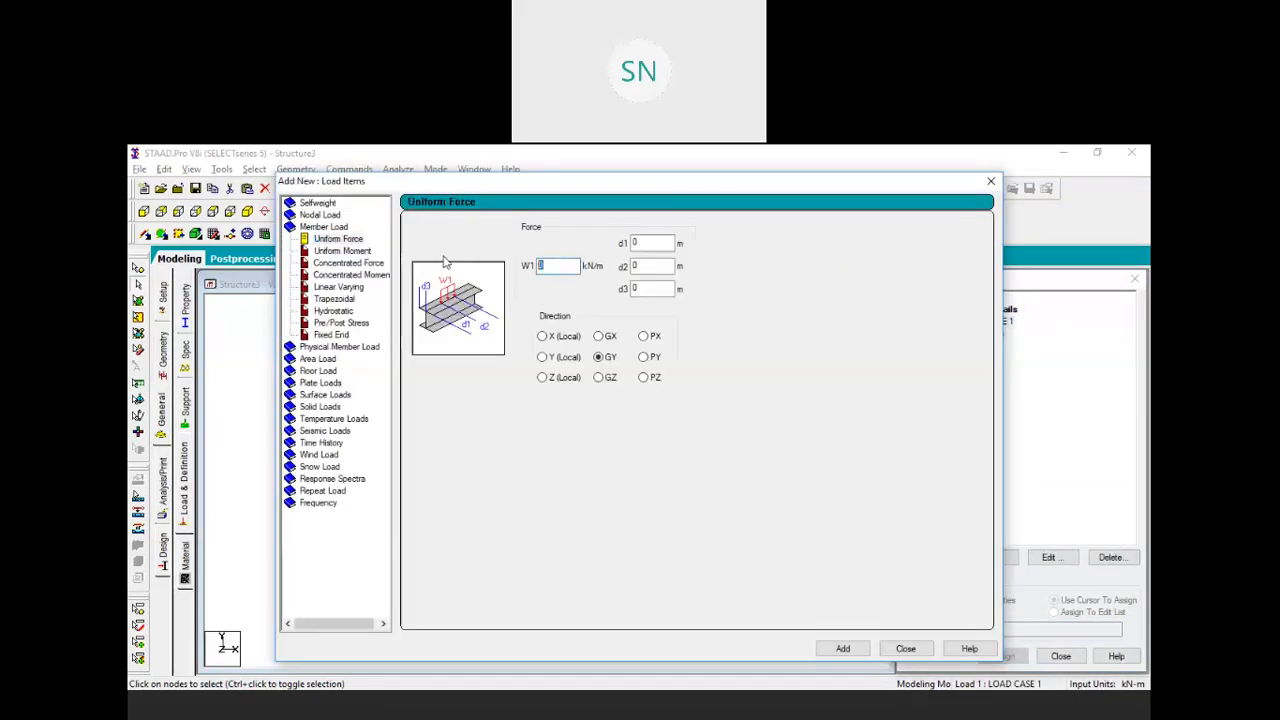
type("-50")
left_click(843, 648)
left_click(905, 648)
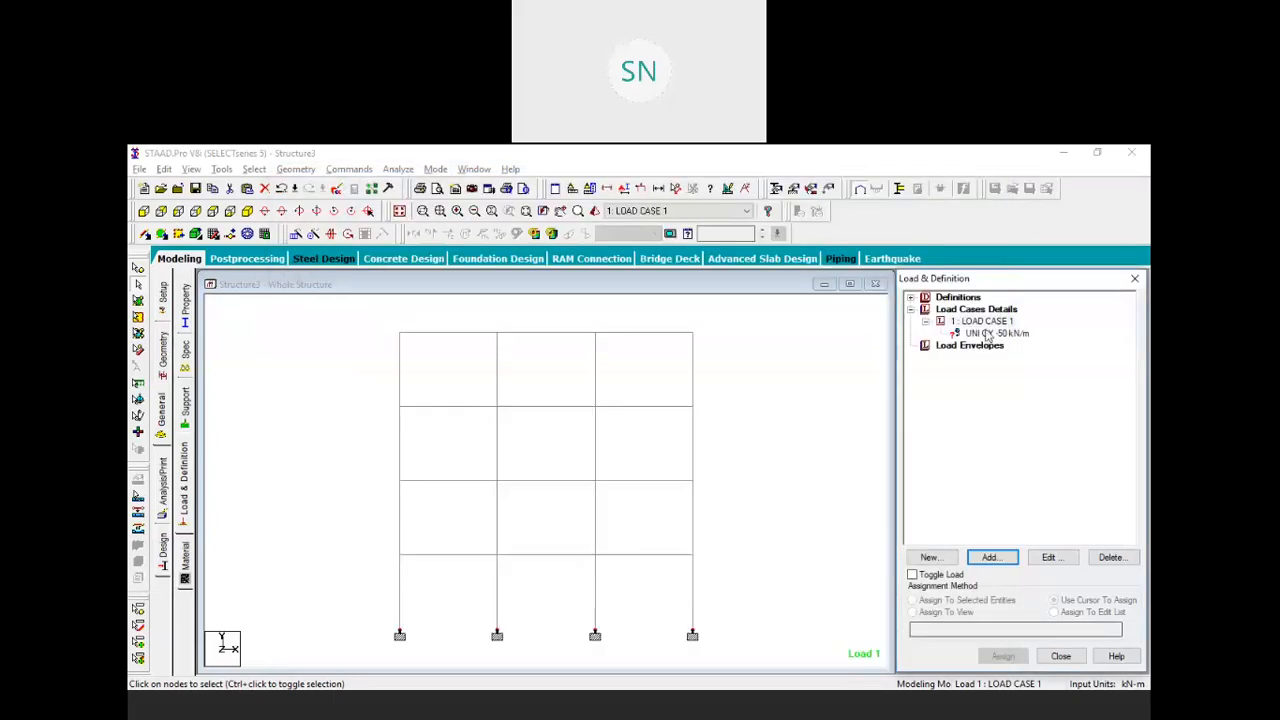
Assign the -50 kN/m GY uniform load to all the frame's horizontal beams parallel to X
left_click(988, 333)
left_click(254, 169)
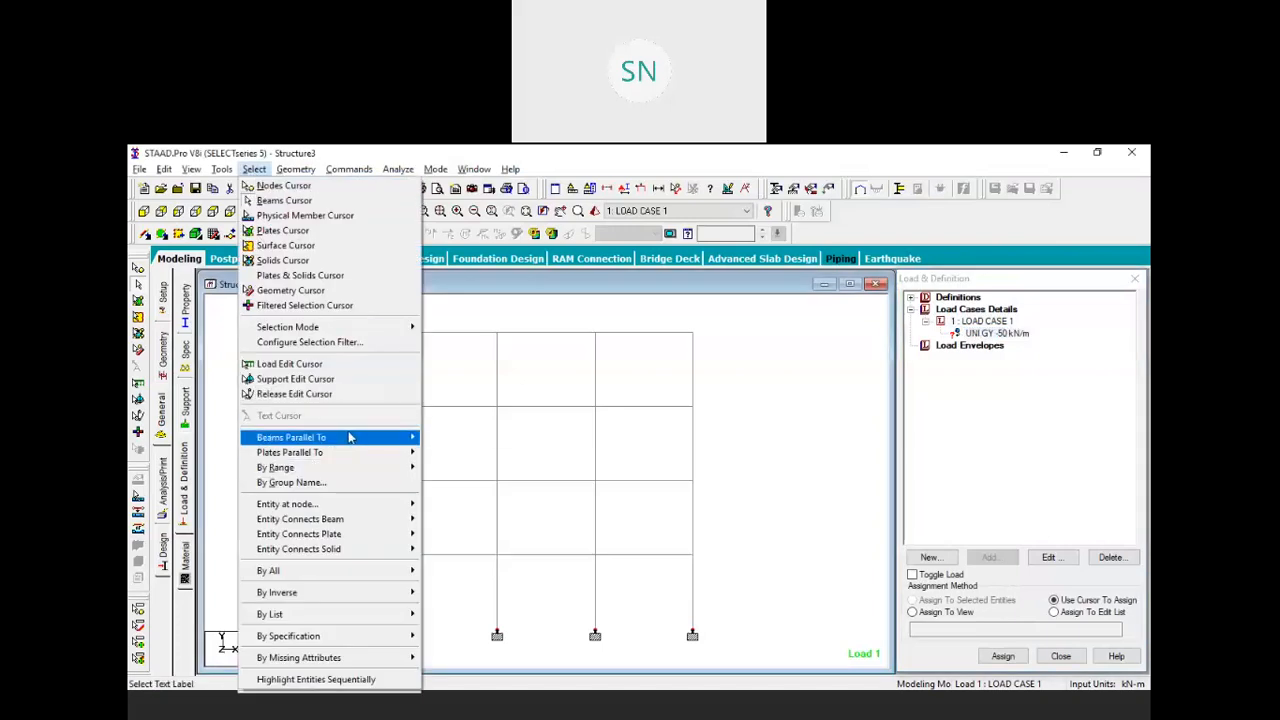
left_click(445, 441)
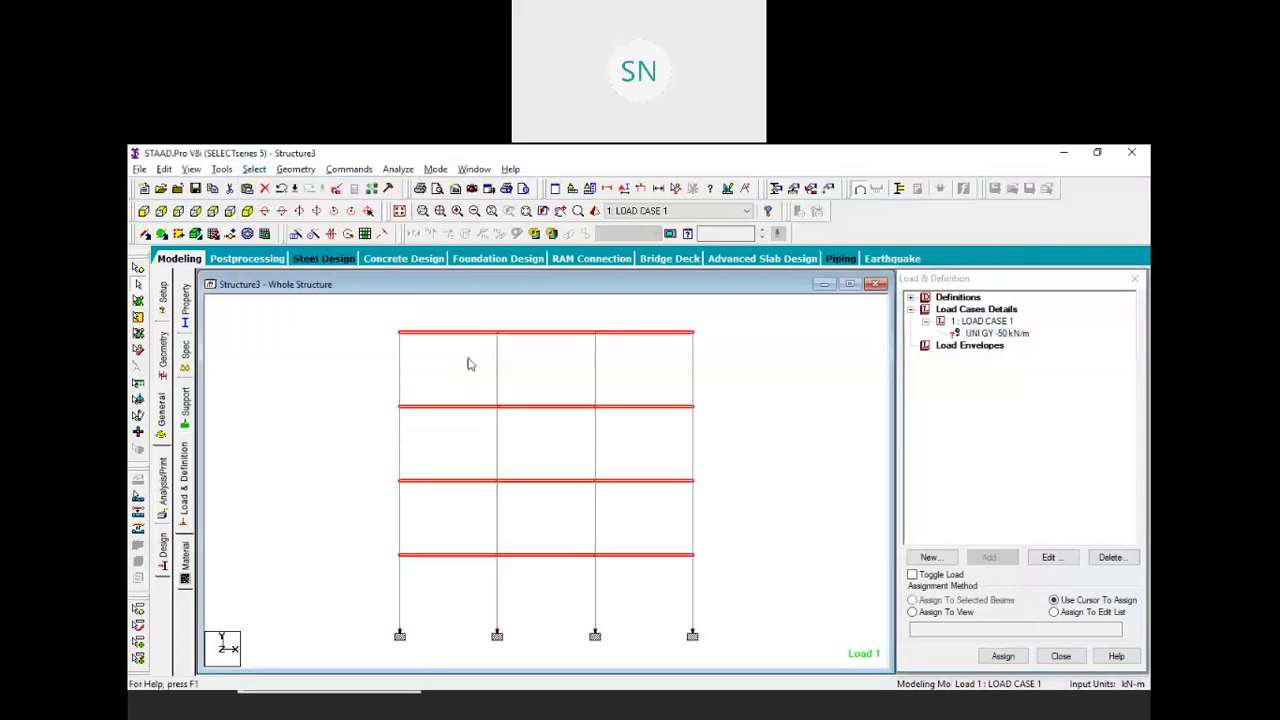
left_click(912, 600)
left_click(1014, 656)
left_click(1056, 510)
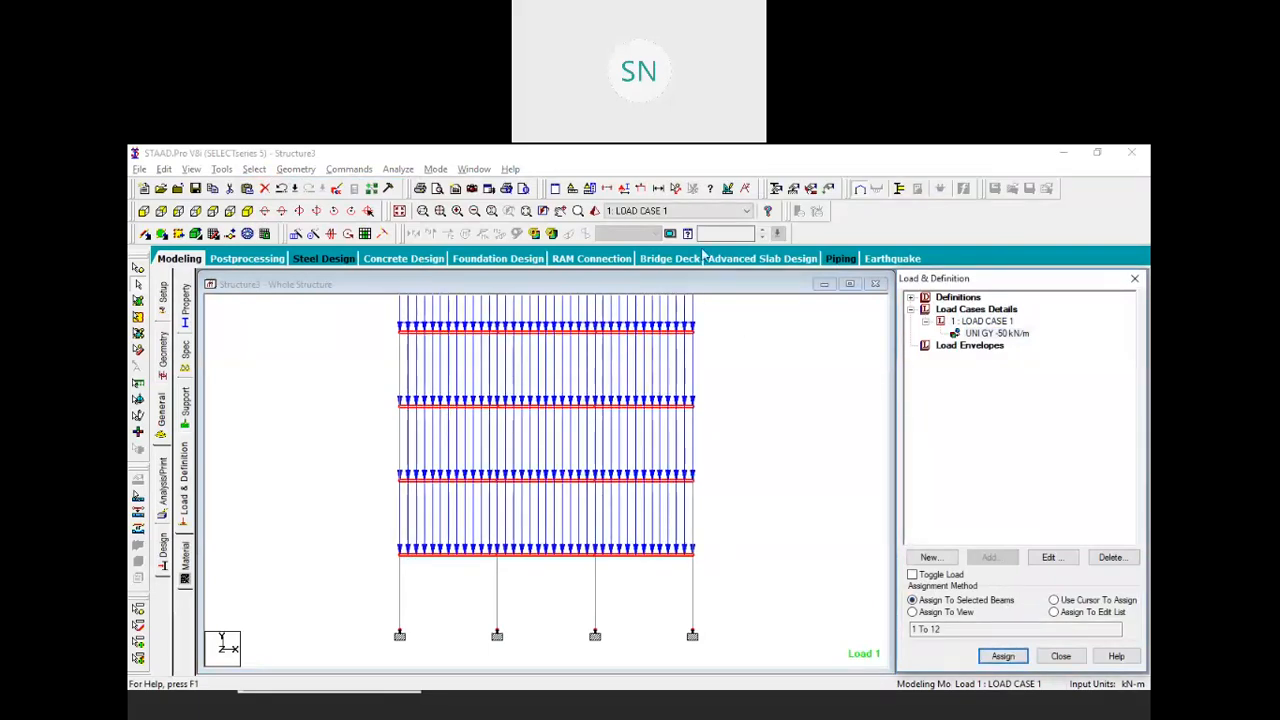
Reduce the displayed size of the load arrows and clear the beam selection in the frame view
left_click(641, 188)
left_click(741, 398)
middle_click_drag(749, 440, 733, 446)
scroll(711, 431, "down", 1)
scroll(785, 475, "down", 1)
middle_click_drag(807, 492, 778, 486)
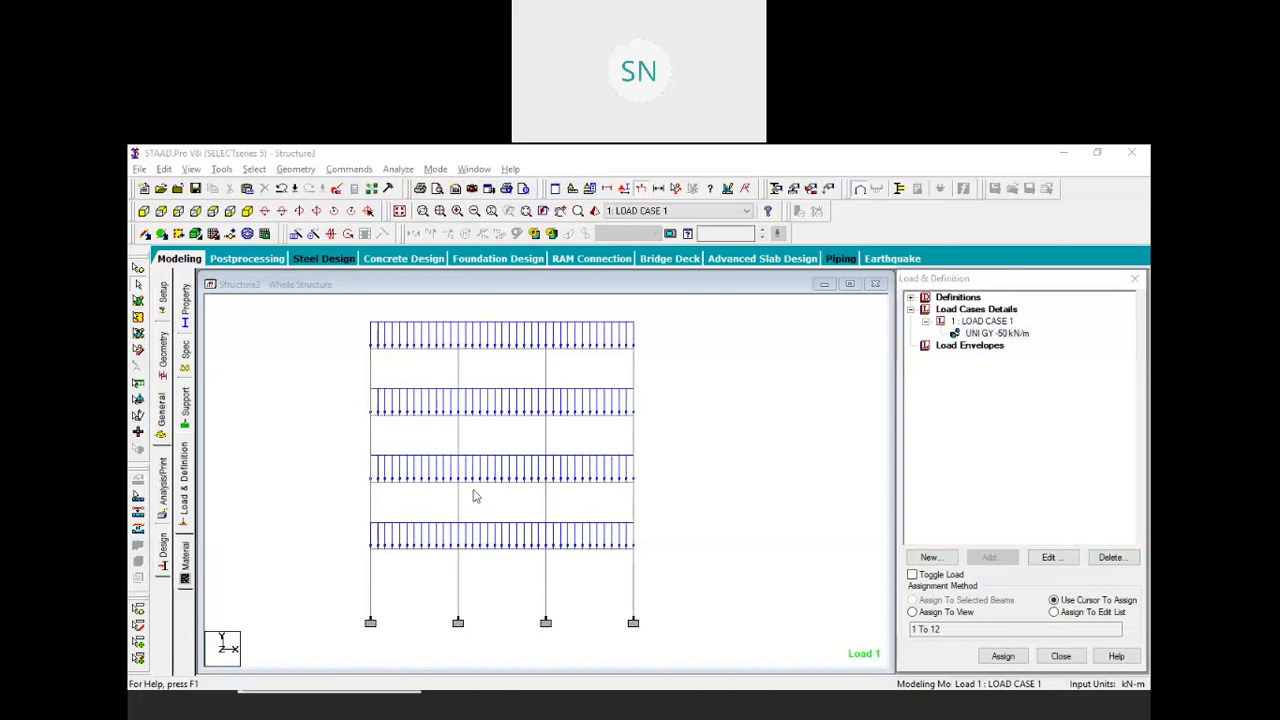
left_click(419, 511)
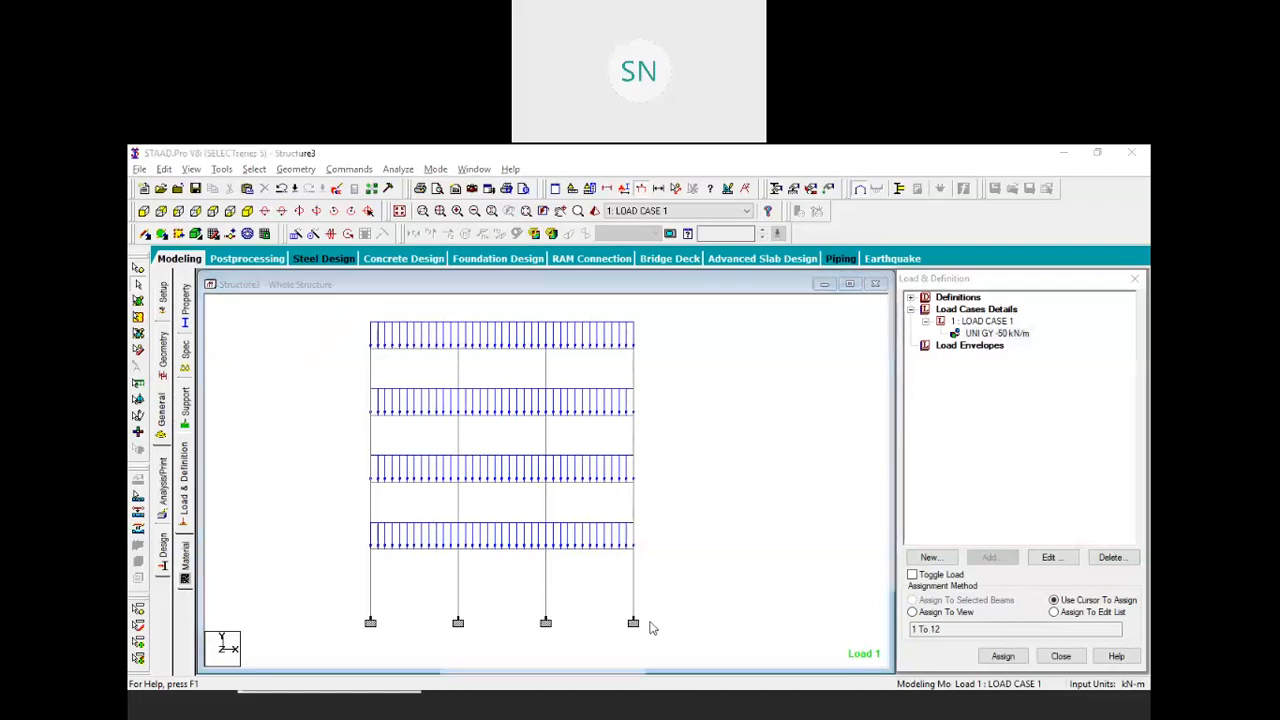
middle_click_drag(667, 513, 646, 499)
scroll(646, 499, "down", 2)
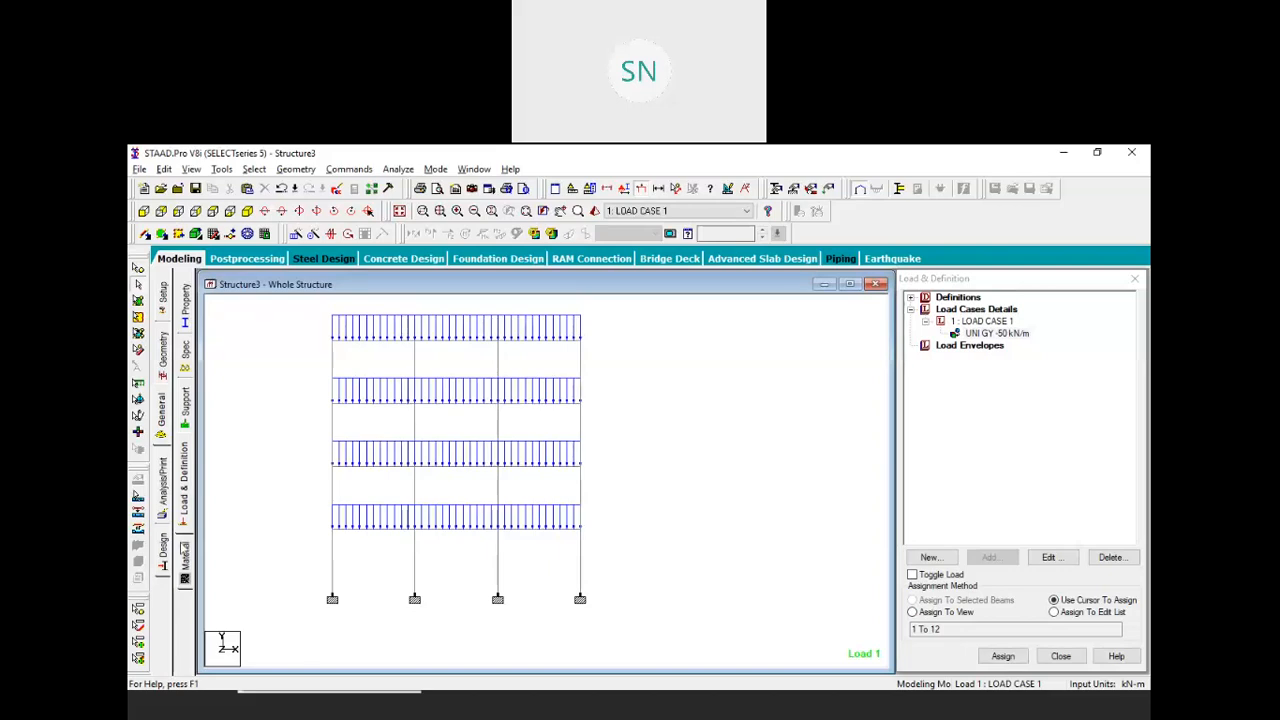
Open the concrete design settings for the whole structure and choose IS456 as the current design code
left_click(163, 550)
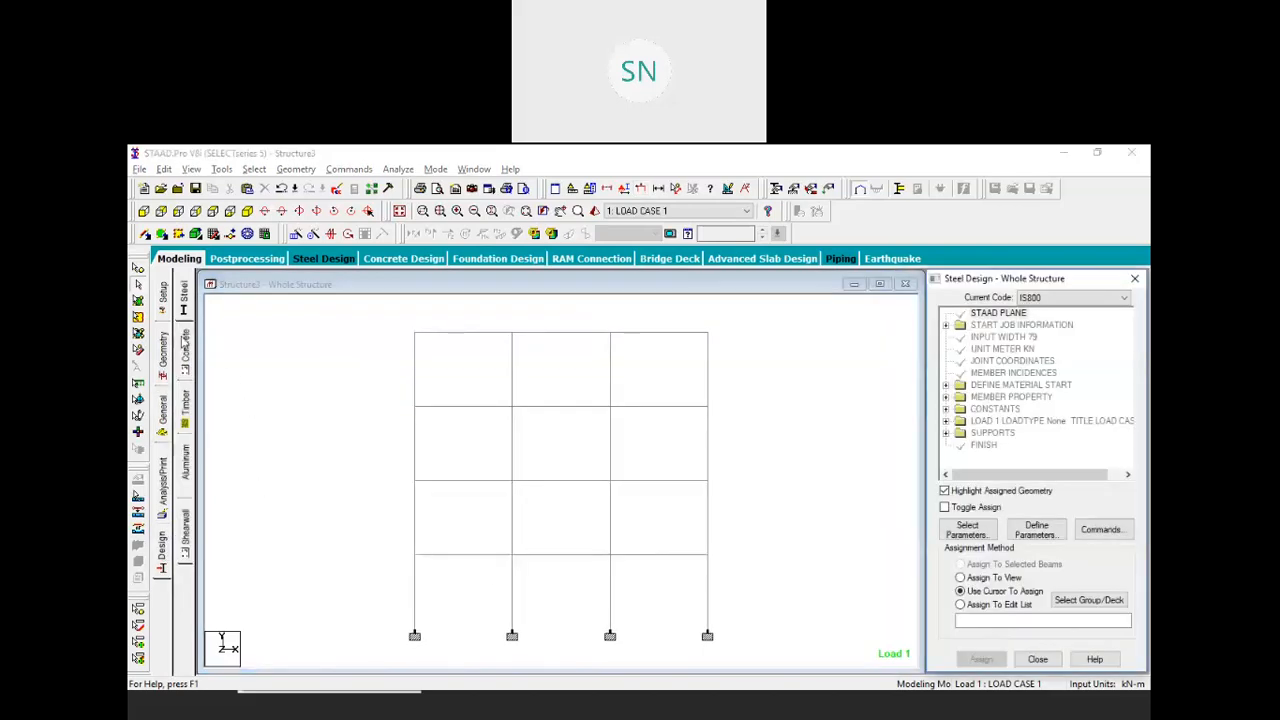
left_click(184, 346)
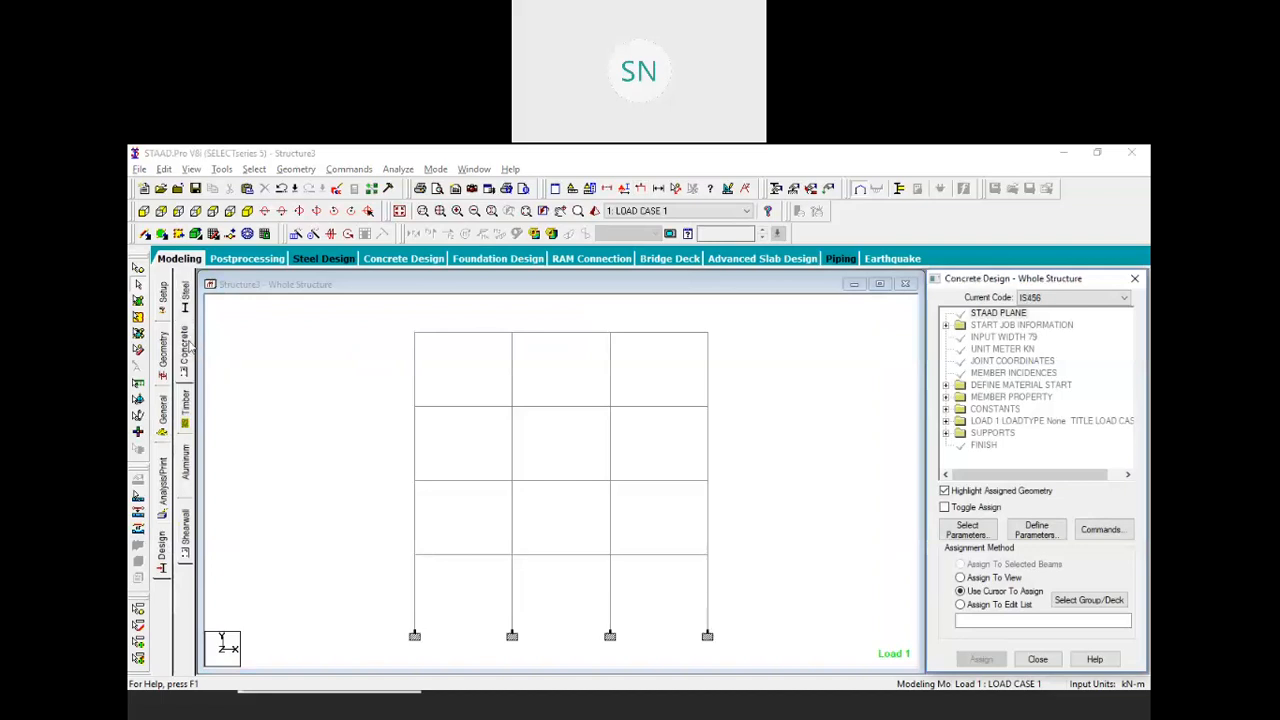
left_click(185, 292)
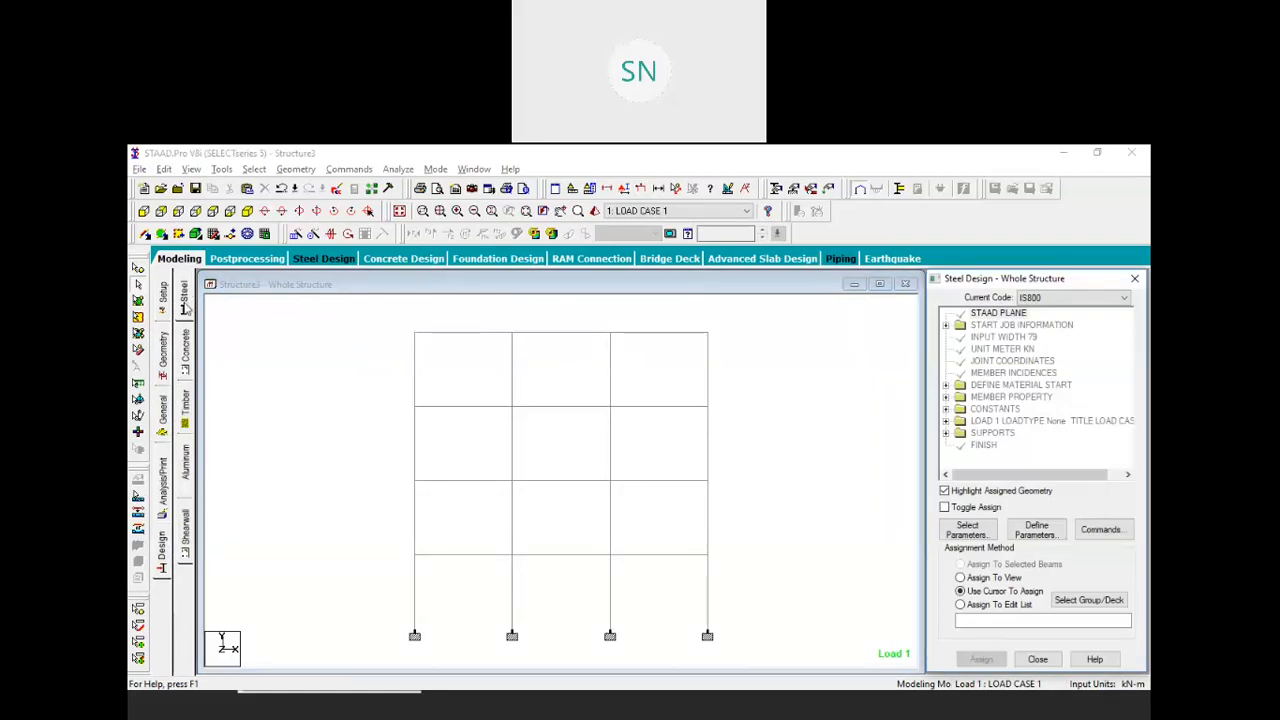
left_click(189, 355)
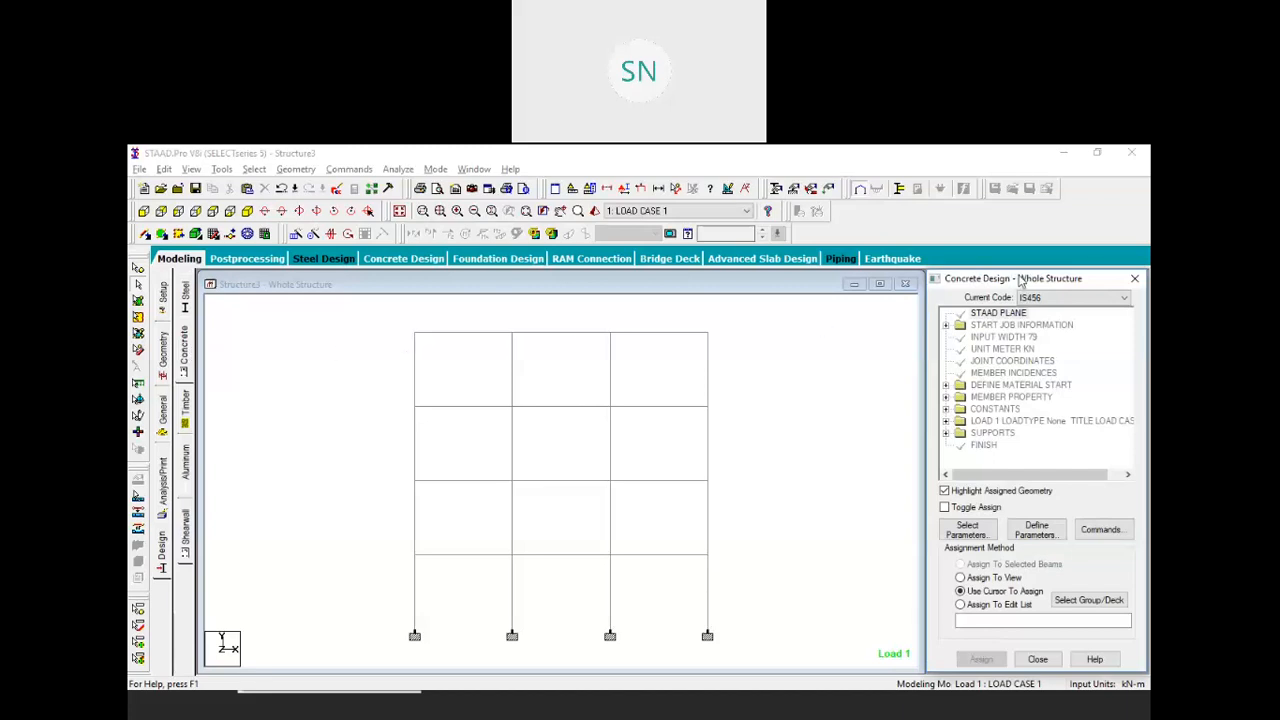
left_click_drag(594, 212, 550, 194)
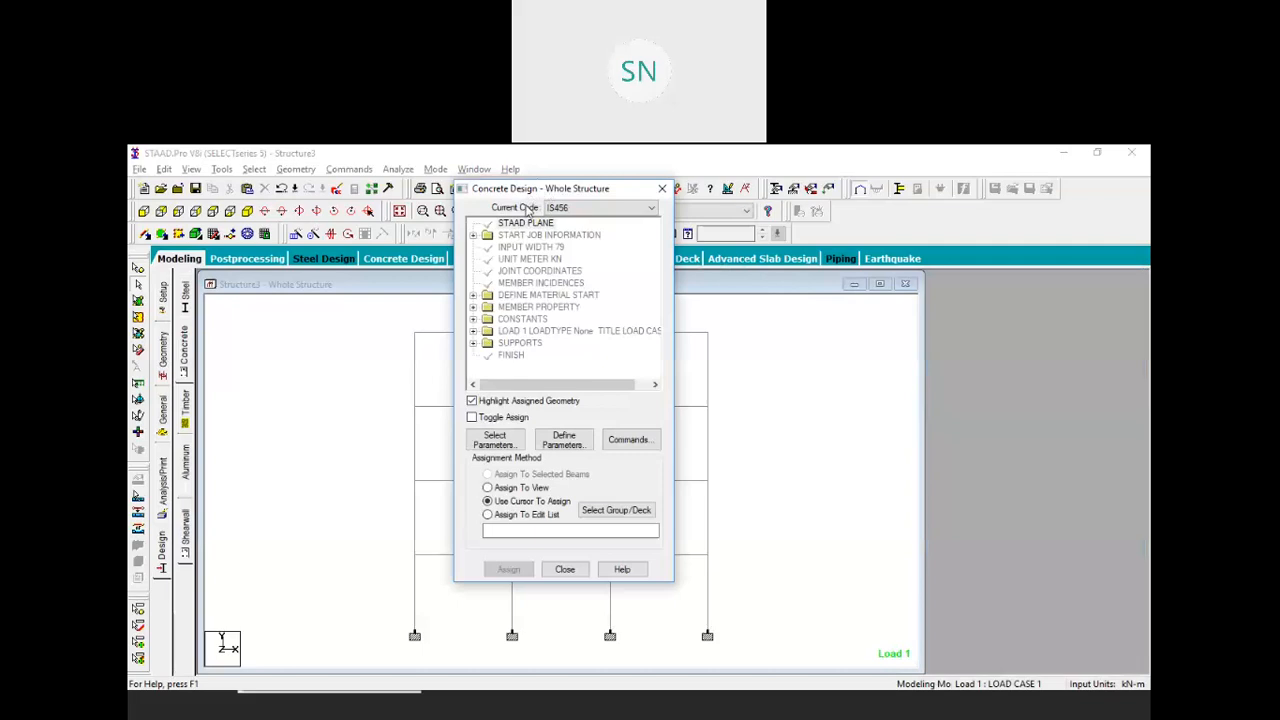
left_click(555, 208)
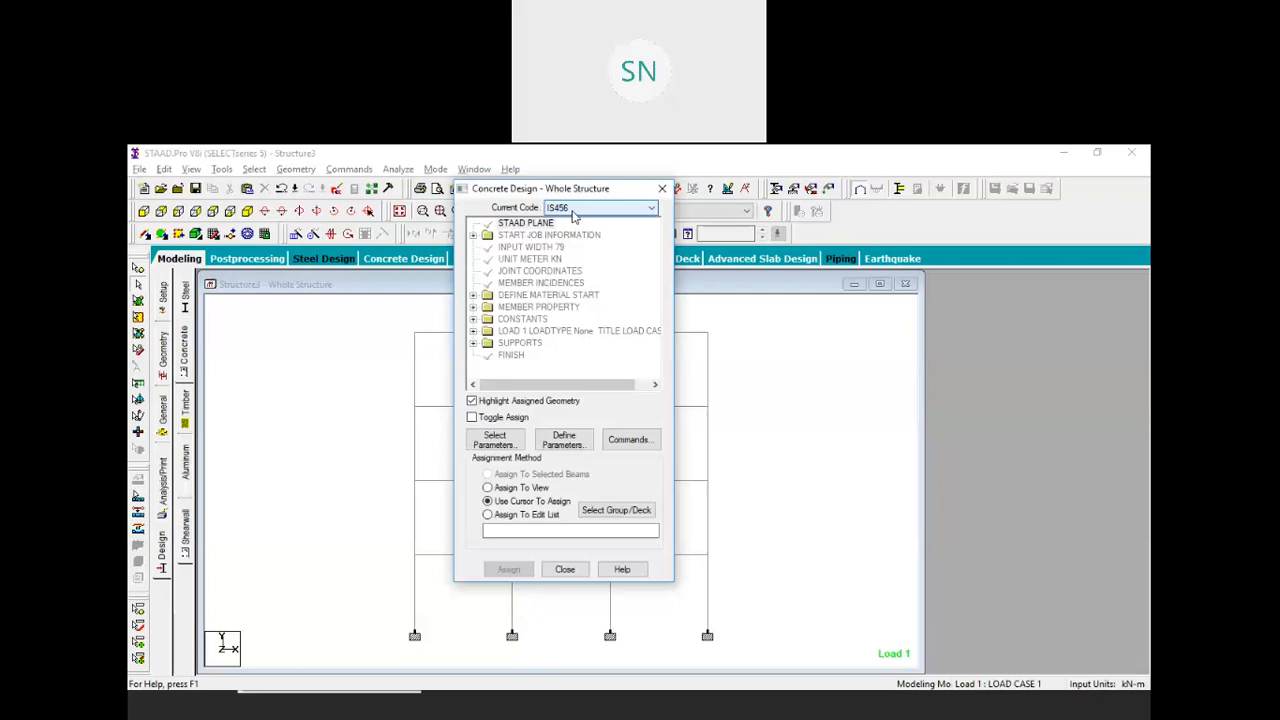
left_click(597, 208)
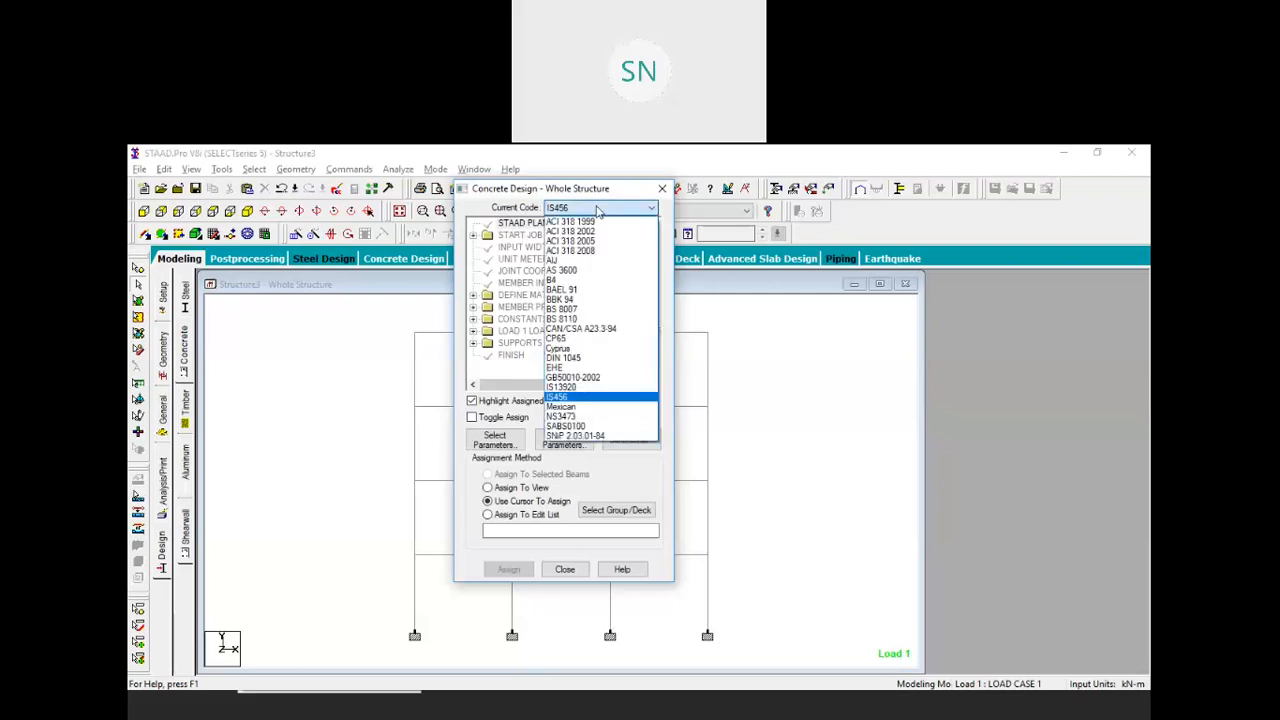
left_click(585, 400)
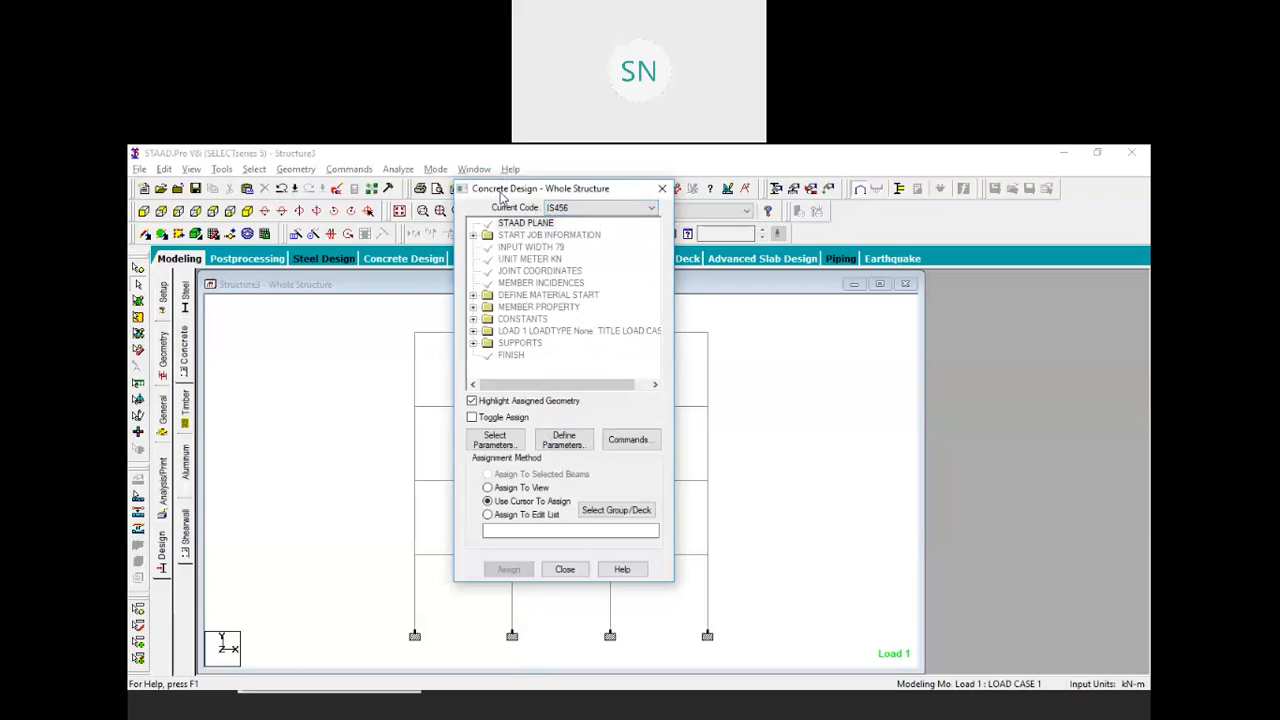
left_click_drag(833, 200, 856, 201)
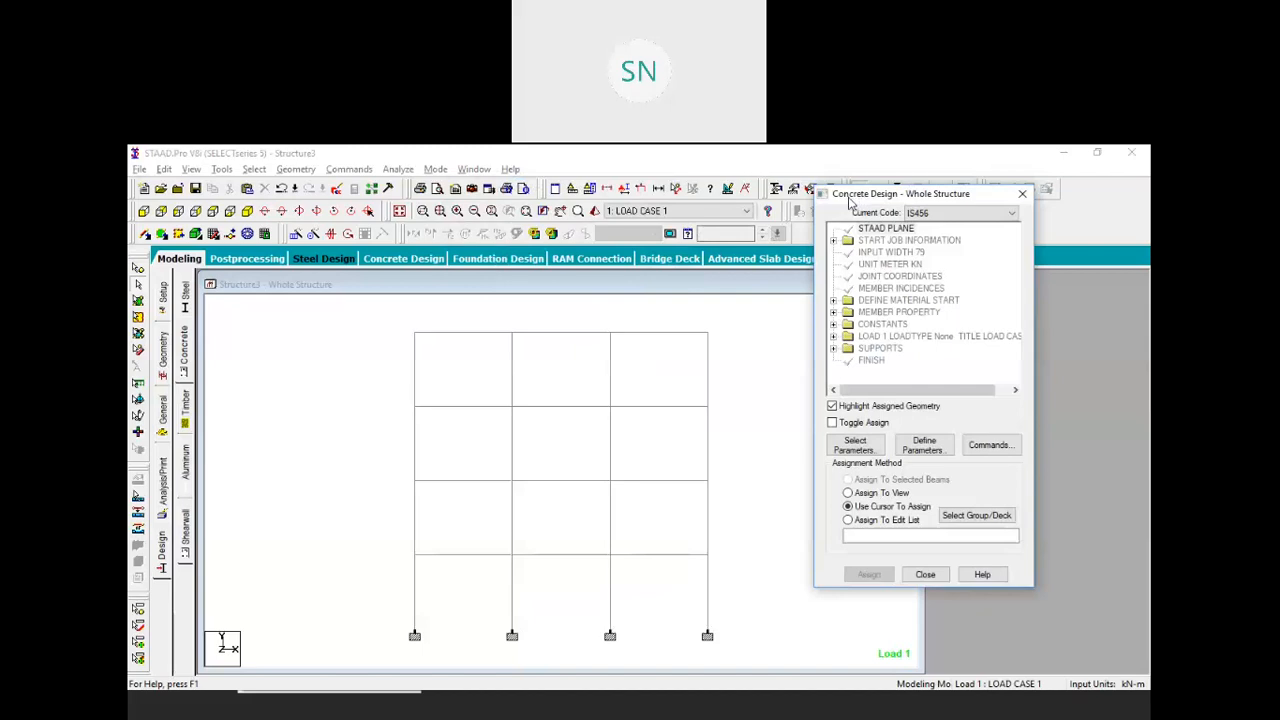
Define the FC design parameter with a concrete compressive strength of 25000 kN/m2 and add it
left_click(913, 449)
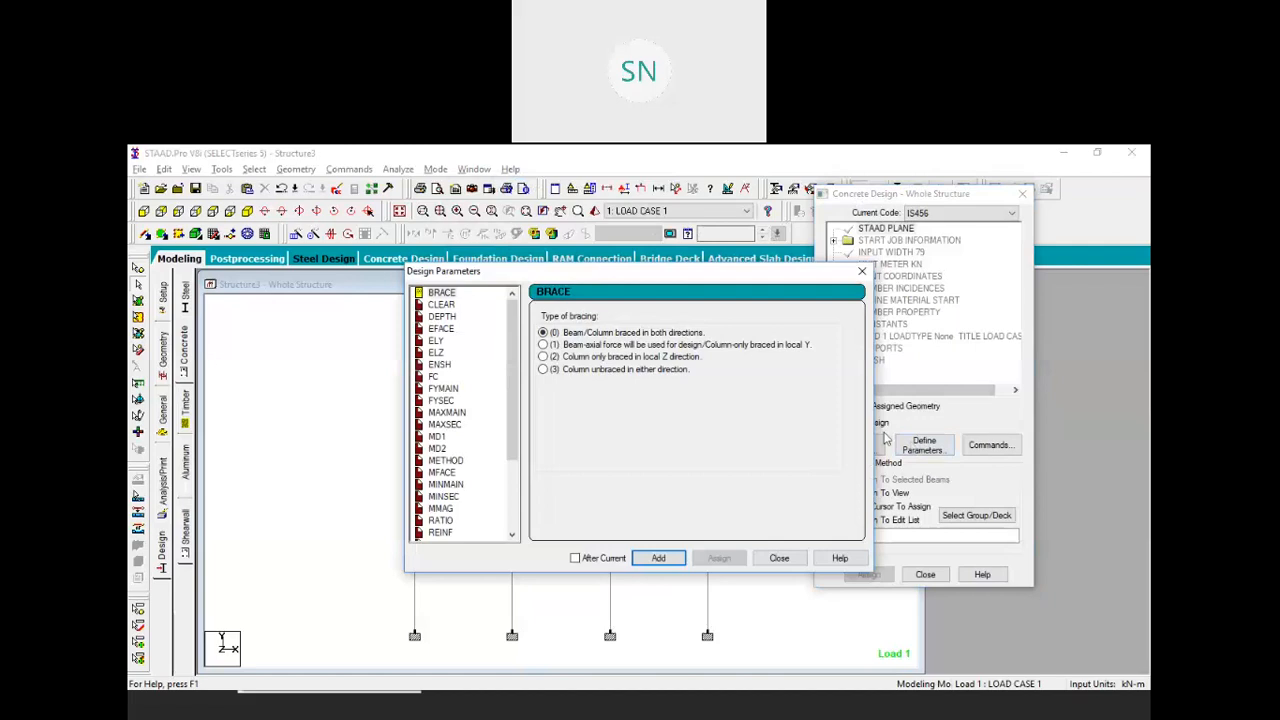
left_click_drag(646, 275, 562, 220)
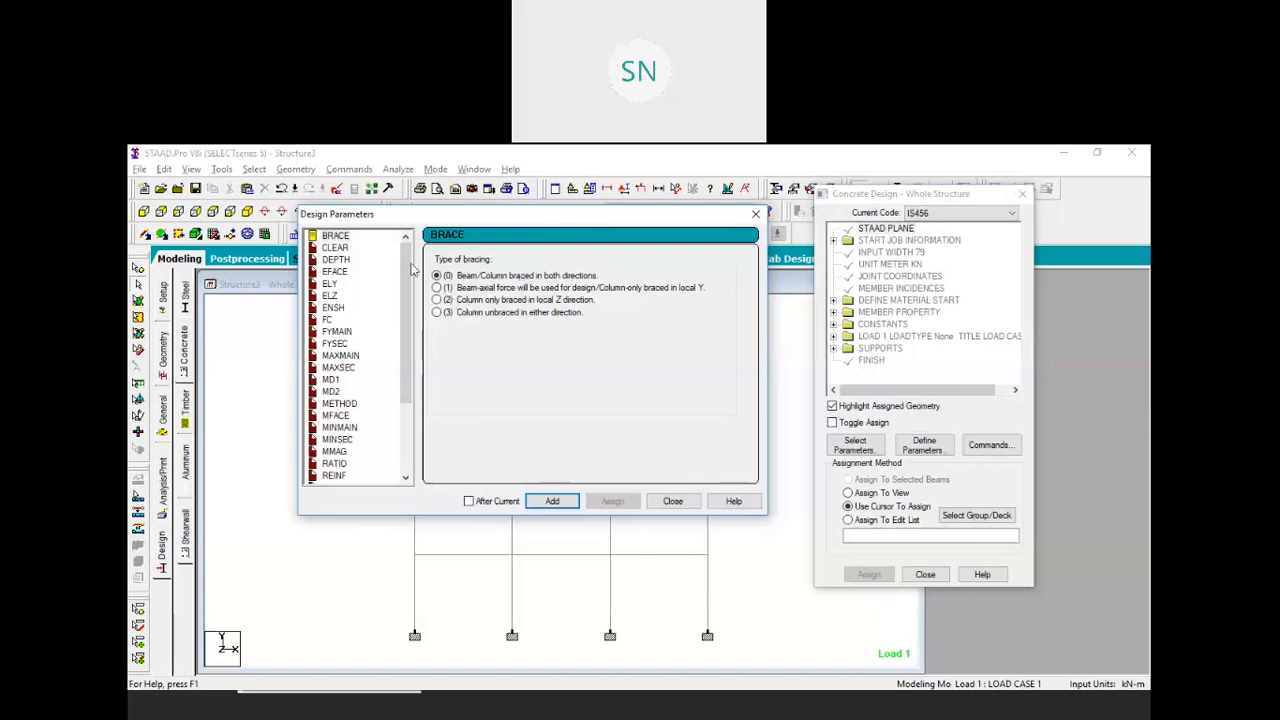
left_click(326, 319)
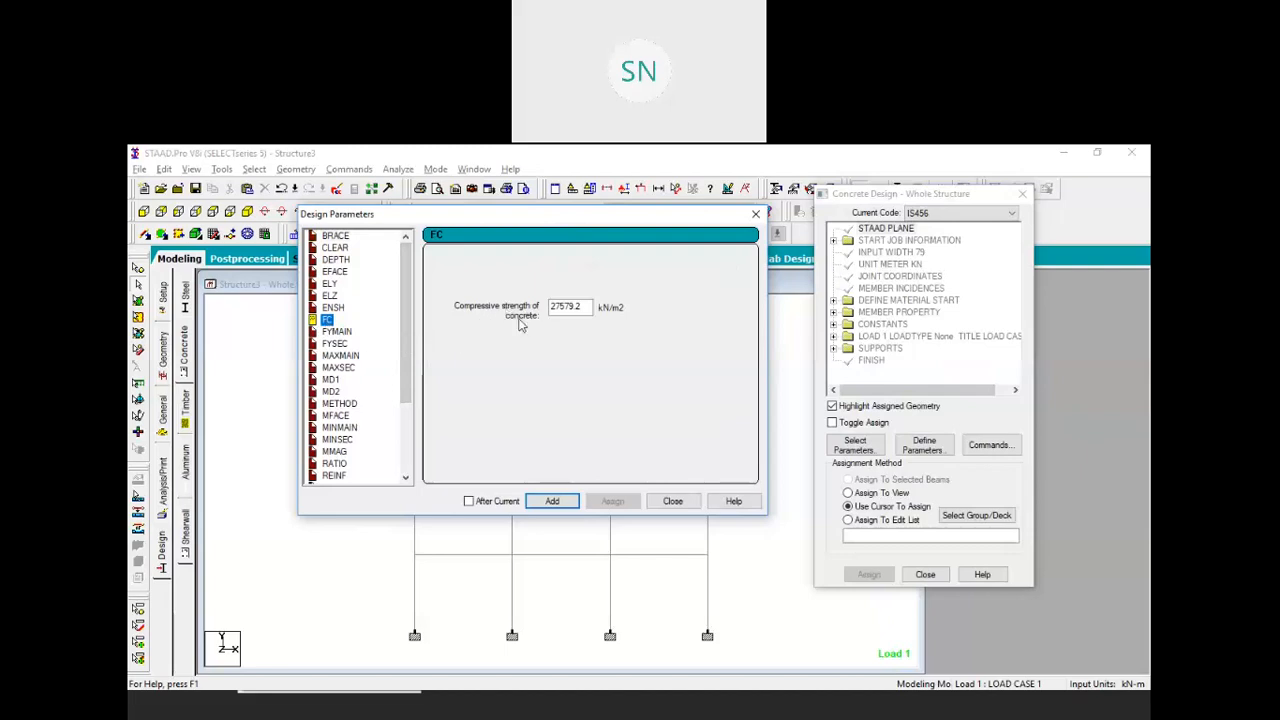
key("Tab")
type("25")
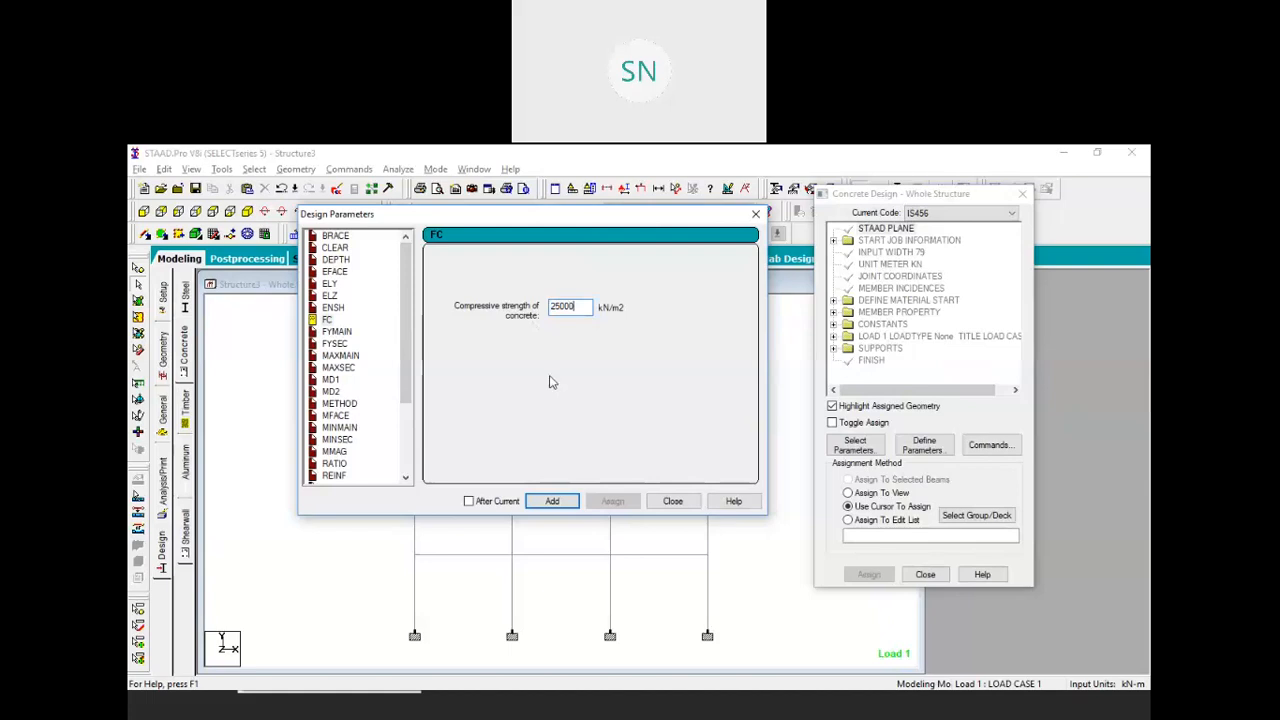
left_click(554, 501)
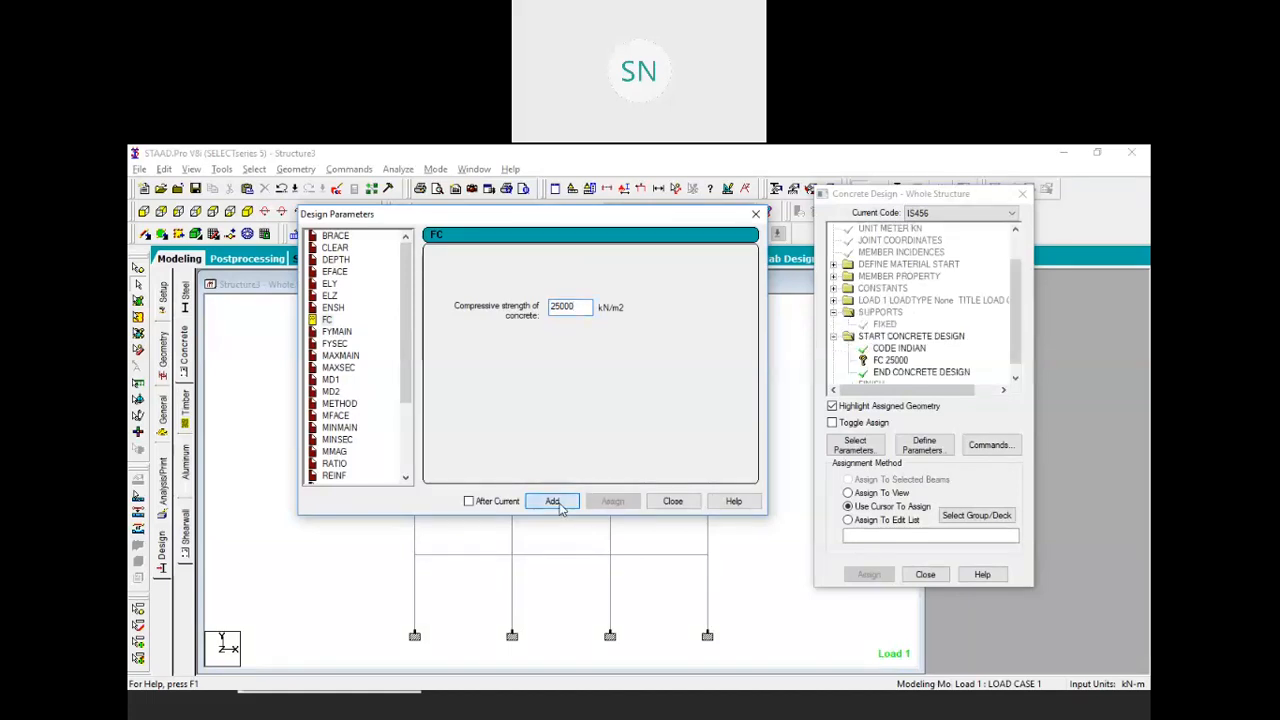
Add the FYMAIN design parameter with a main reinforcement yield strength of 415000 kN/m2
left_click(337, 333)
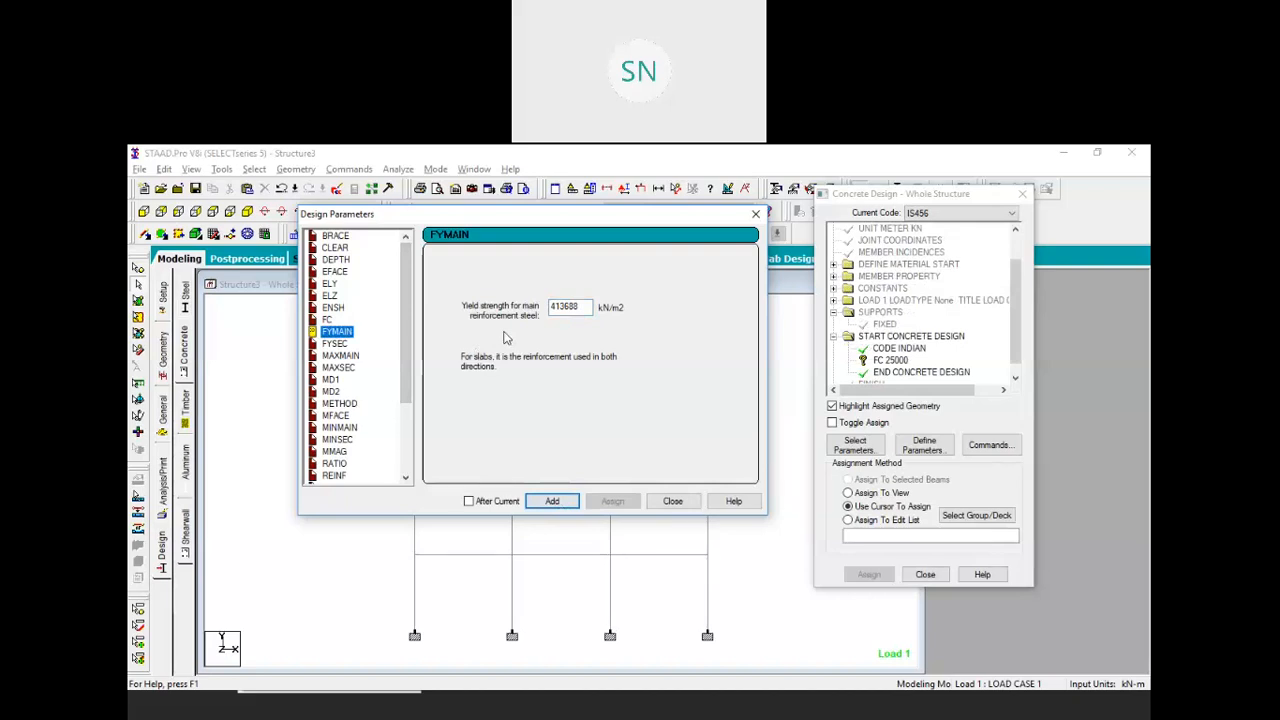
left_click(590, 307)
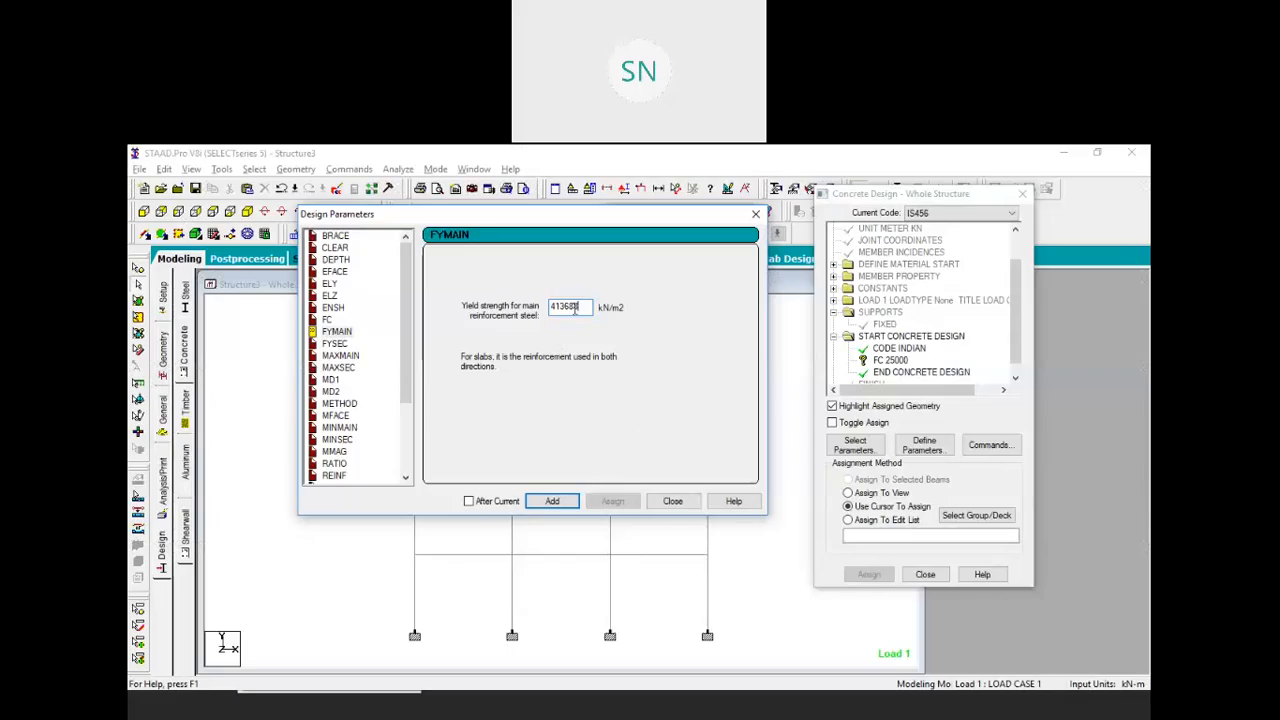
left_click_drag(562, 306, 603, 311)
type("5")
left_click(556, 502)
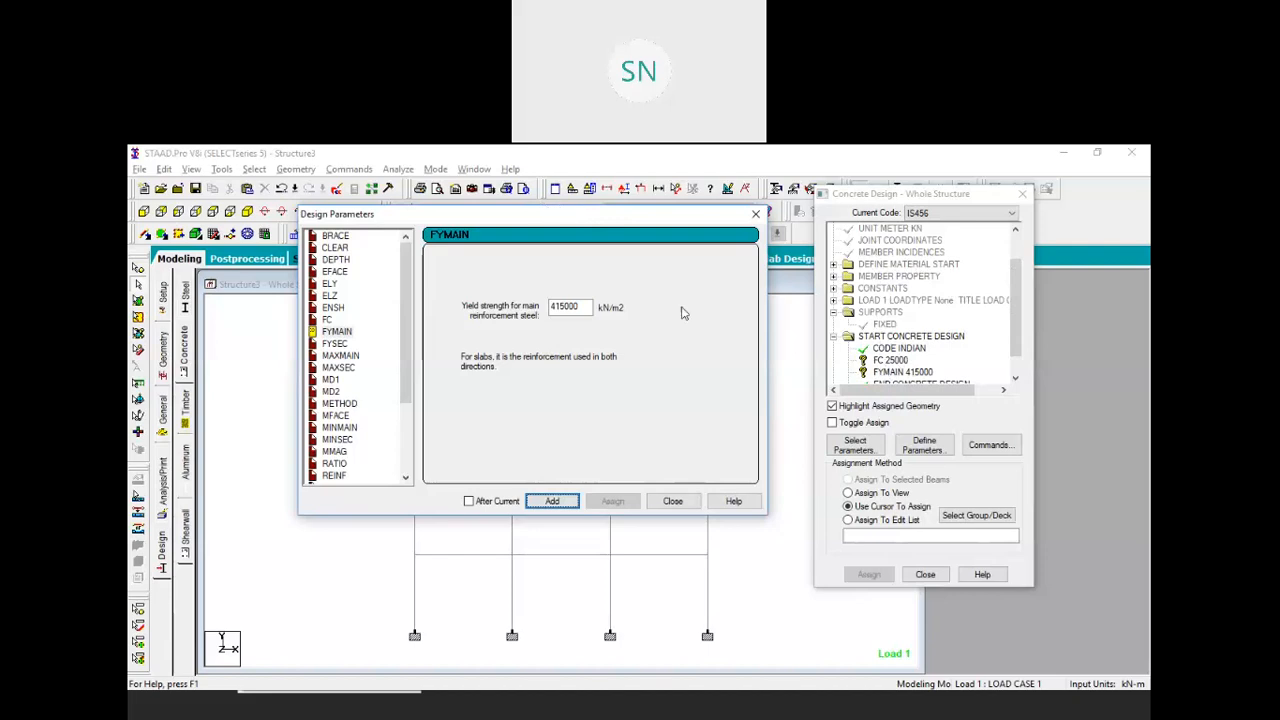
left_click_drag(548, 210, 492, 202)
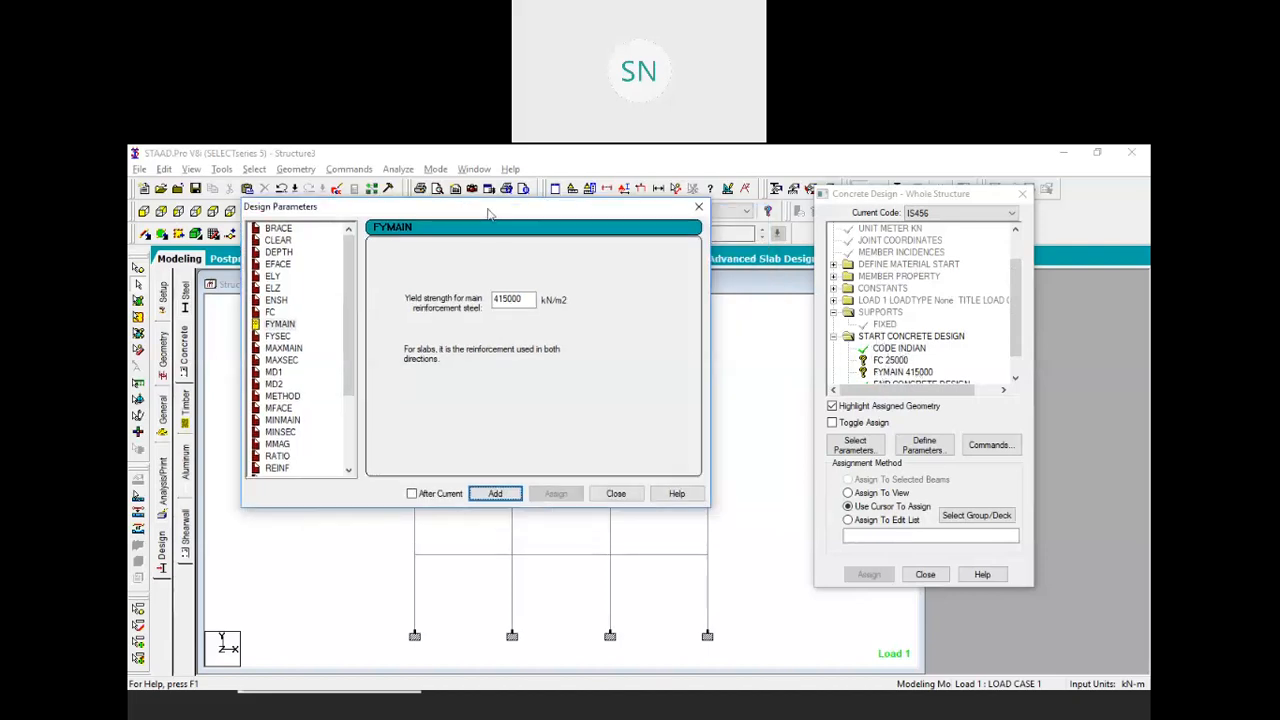
left_click_drag(462, 210, 492, 217)
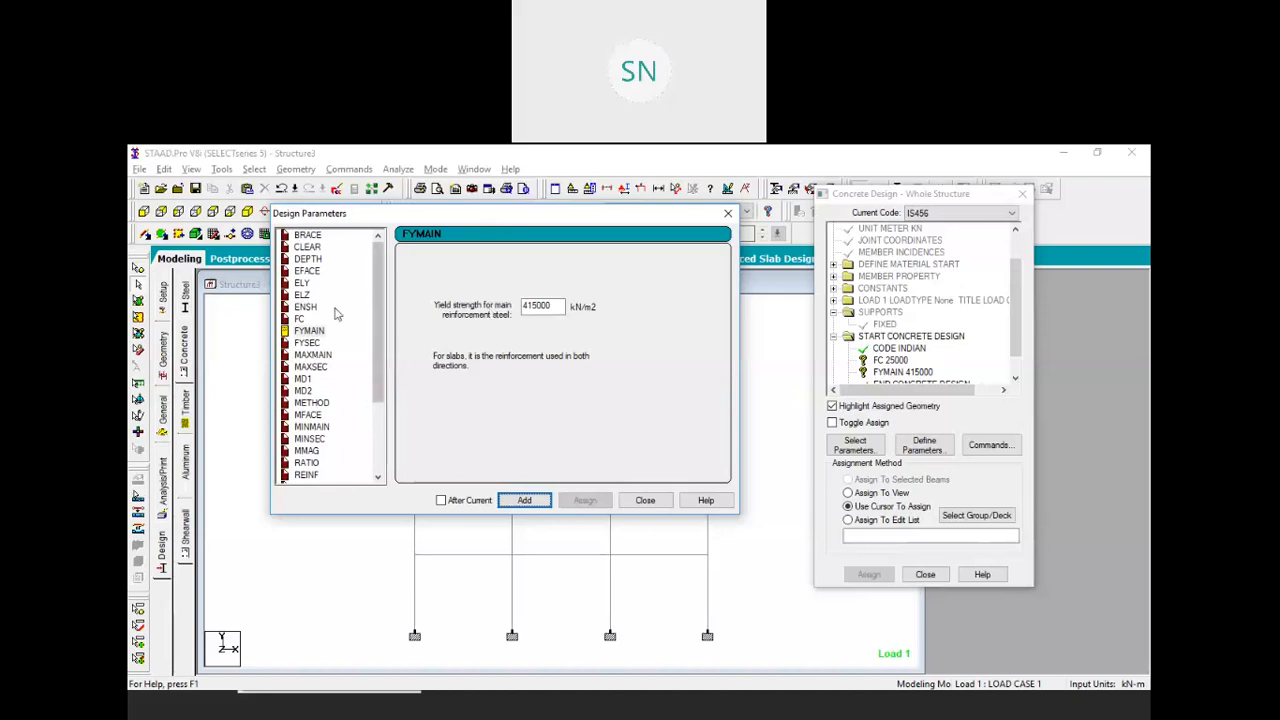
Add the TRACK design parameter with option 2 and finish defining parameters
left_click(308, 331)
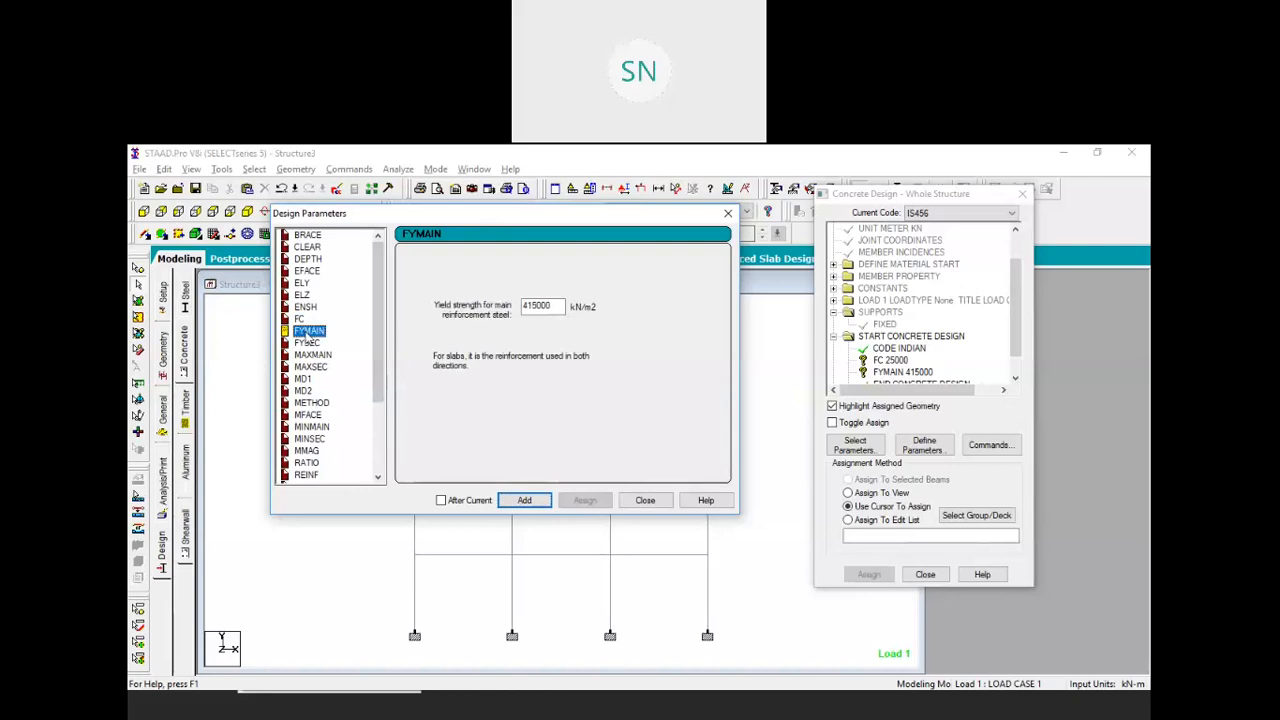
left_click_drag(379, 262, 394, 345)
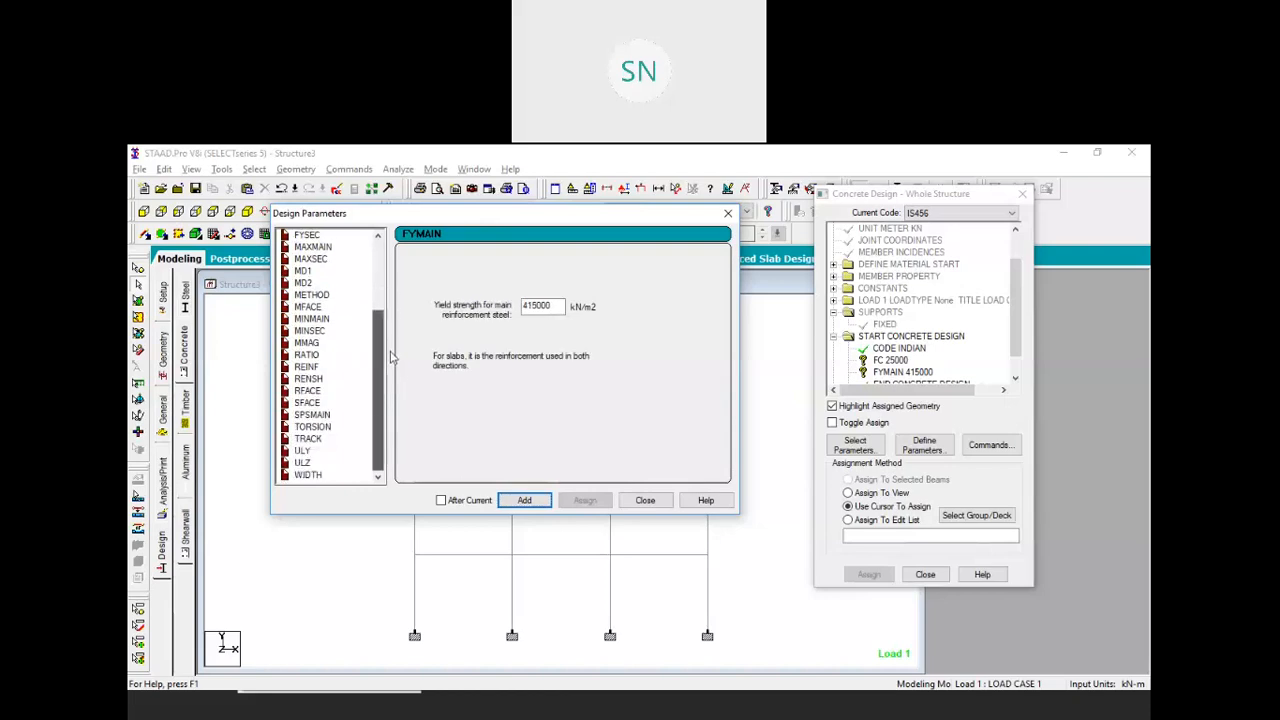
left_click(308, 440)
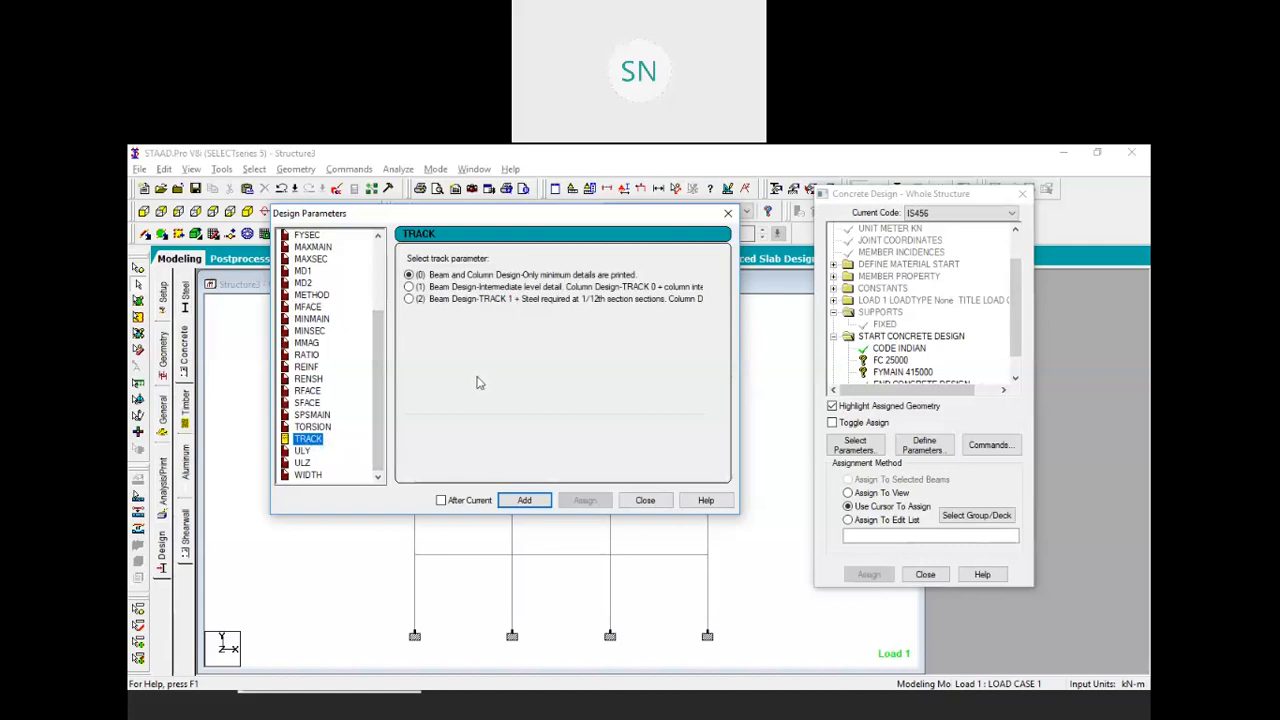
left_click(421, 290)
left_click(421, 289)
left_click(412, 299)
left_click(525, 500)
left_click(645, 500)
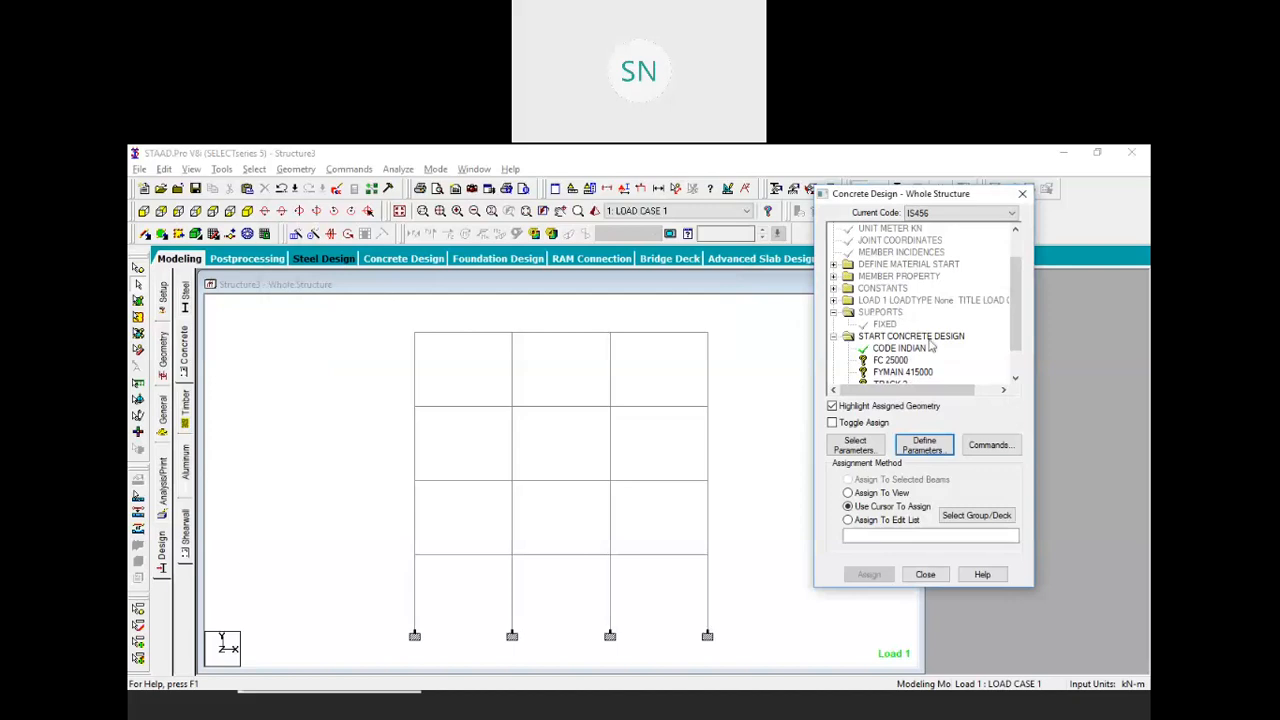
Assign the FC 25000 design parameter to every member of the frame using the Assign To View method
left_click_drag(1018, 270, 1024, 300)
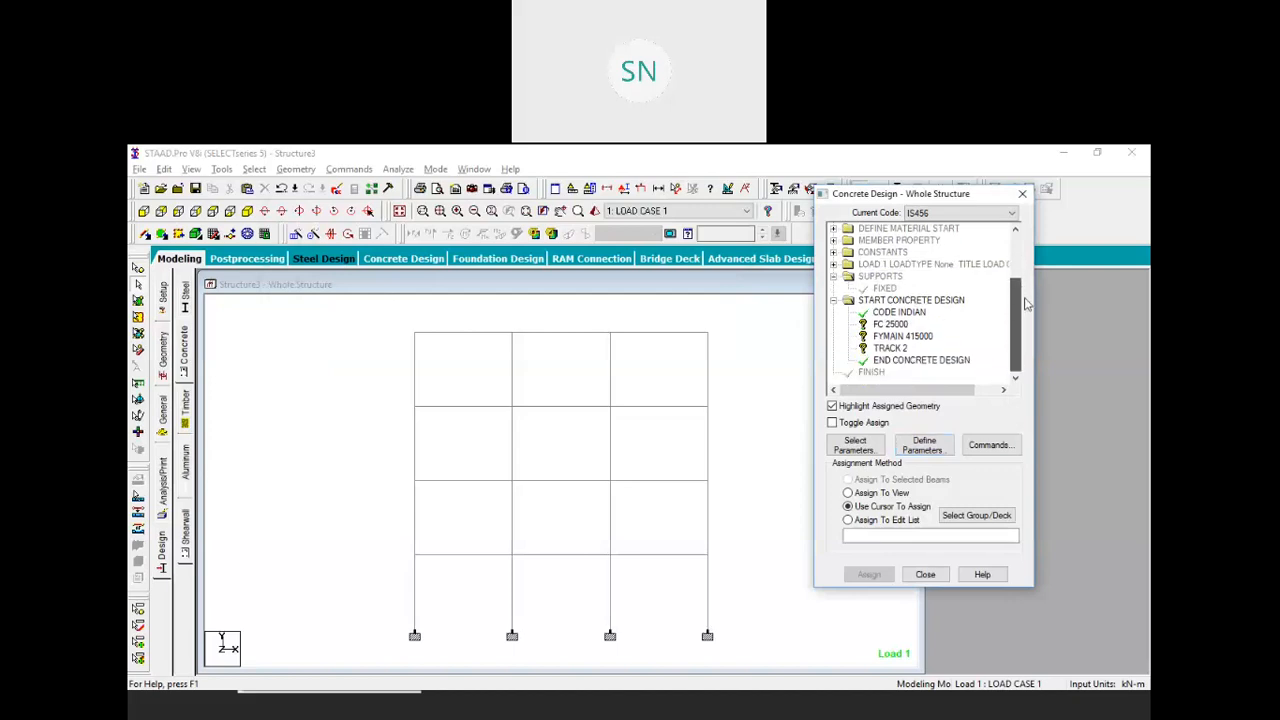
left_click(898, 325)
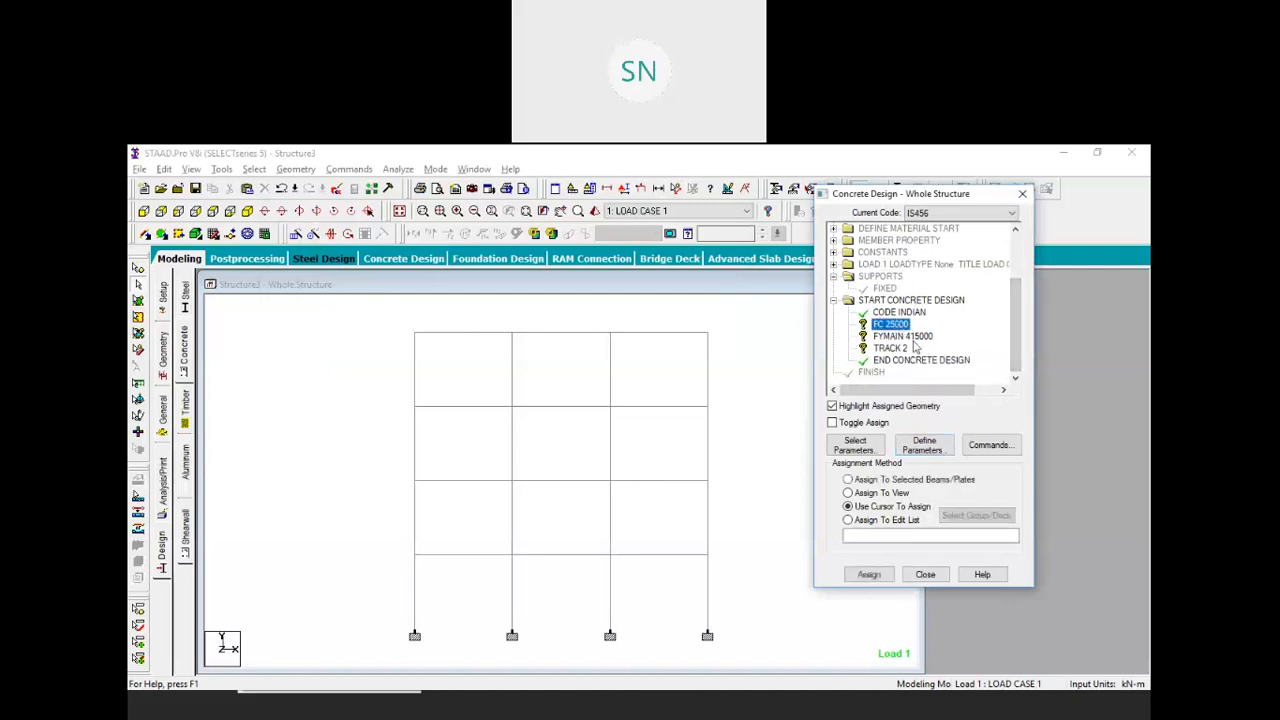
left_click(900, 337)
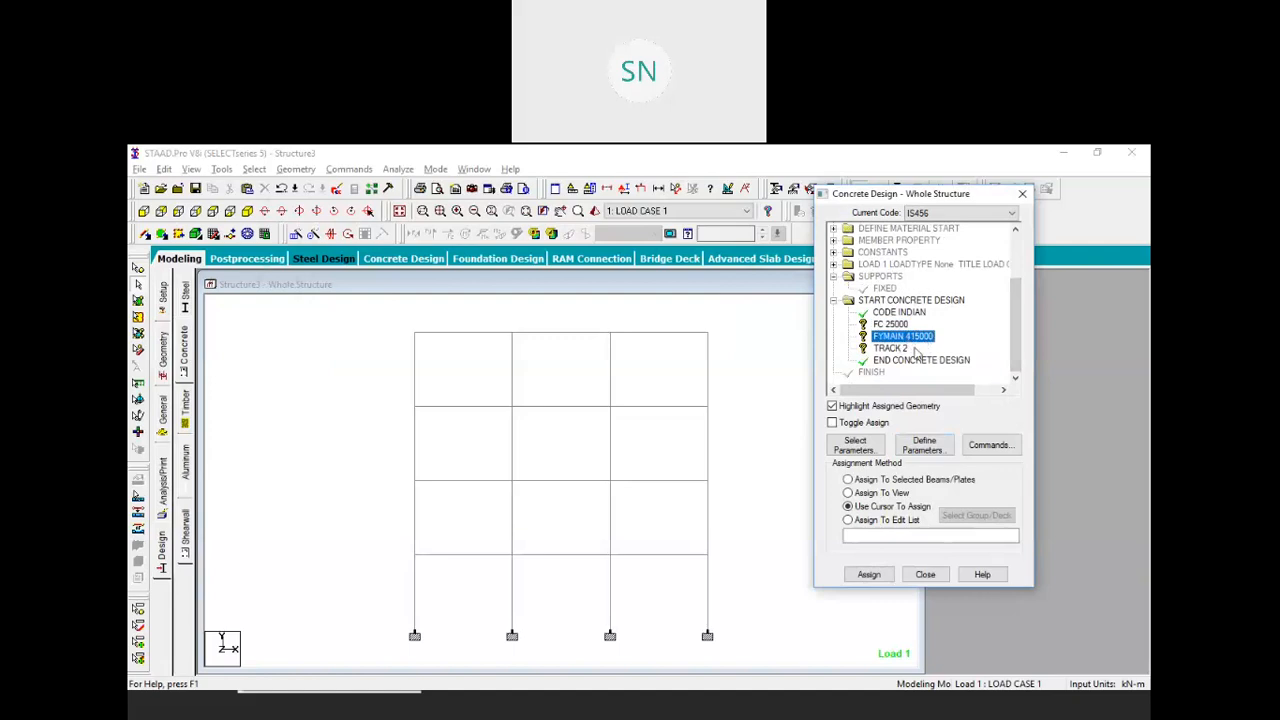
left_click(887, 350)
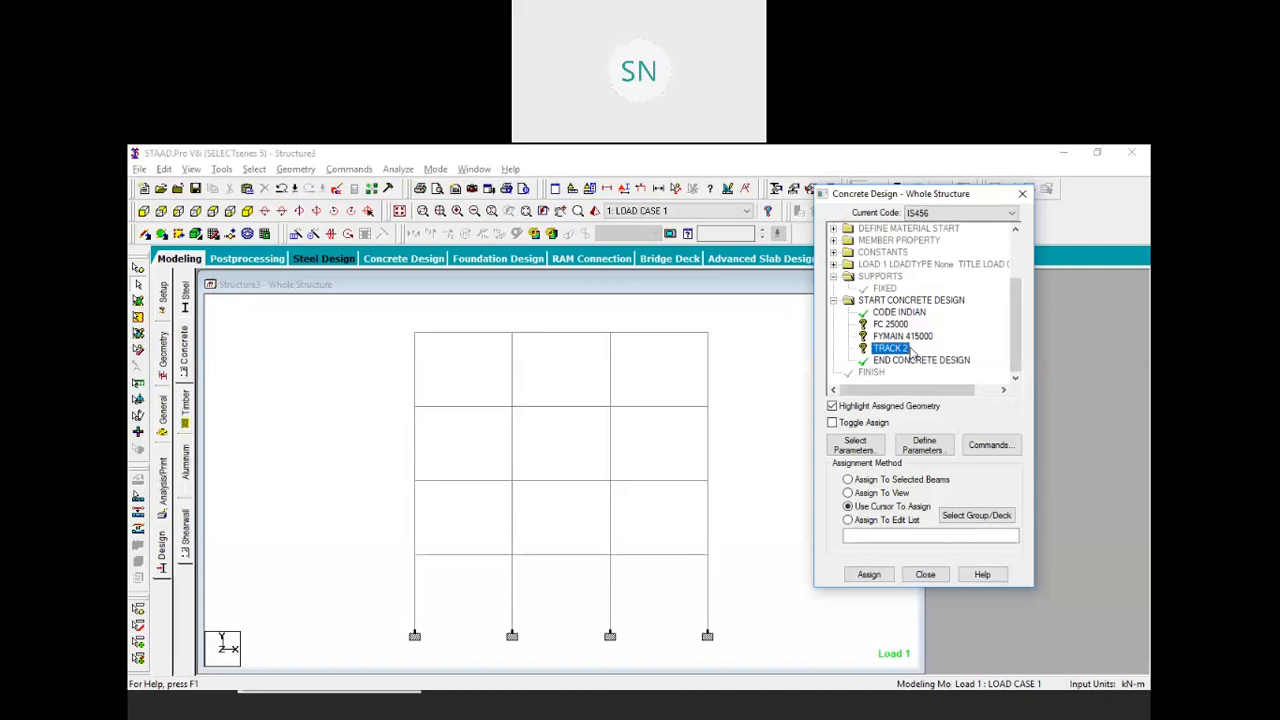
left_click(893, 325)
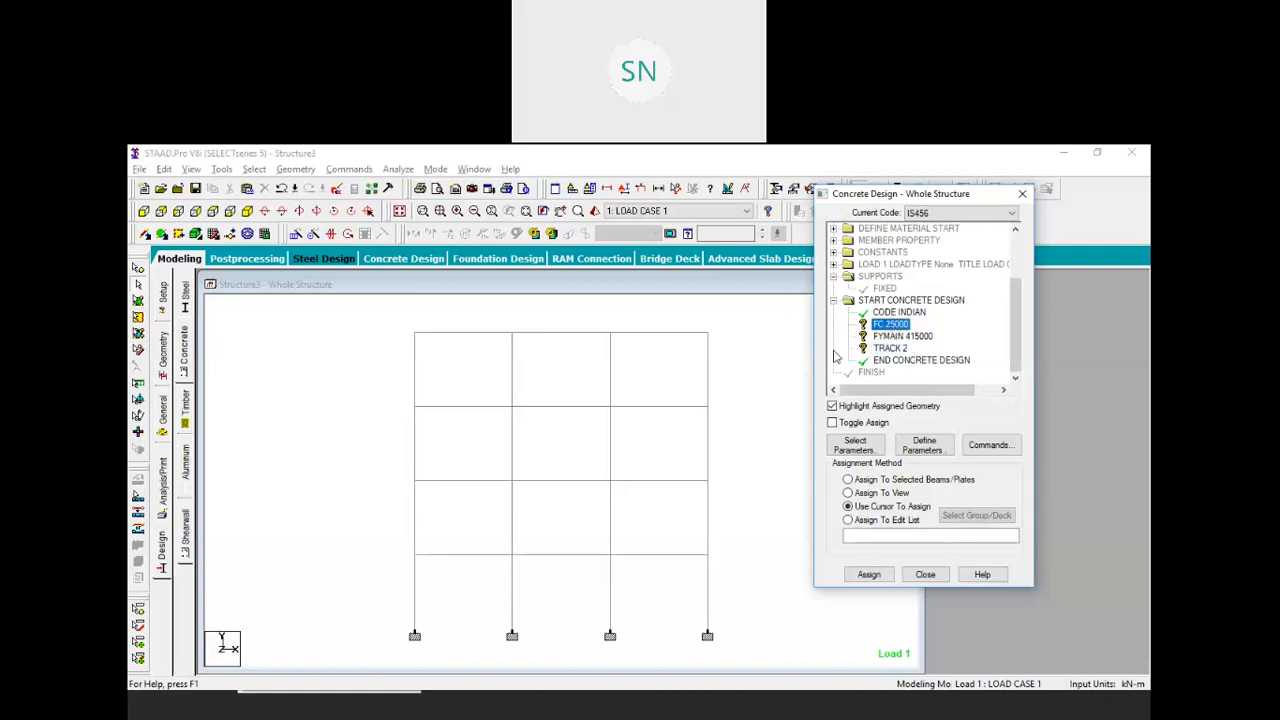
middle_click_drag(562, 528, 509, 515)
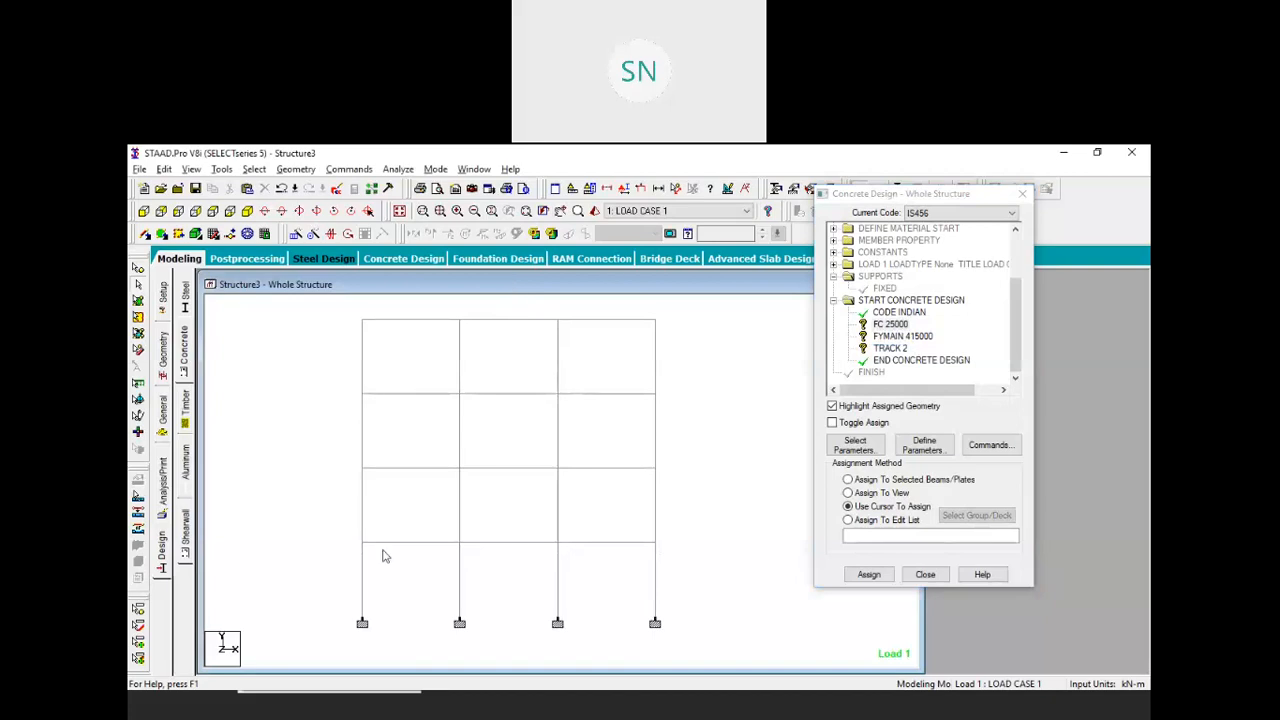
left_click(899, 327)
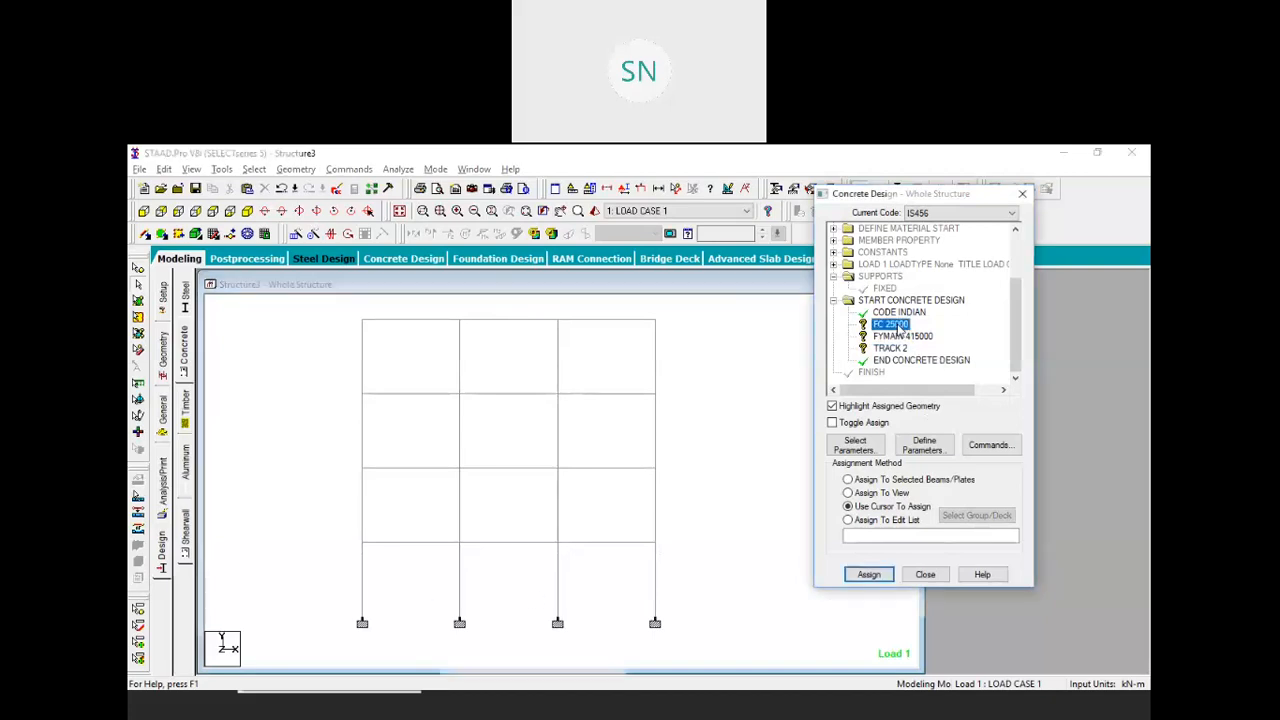
left_click(870, 494)
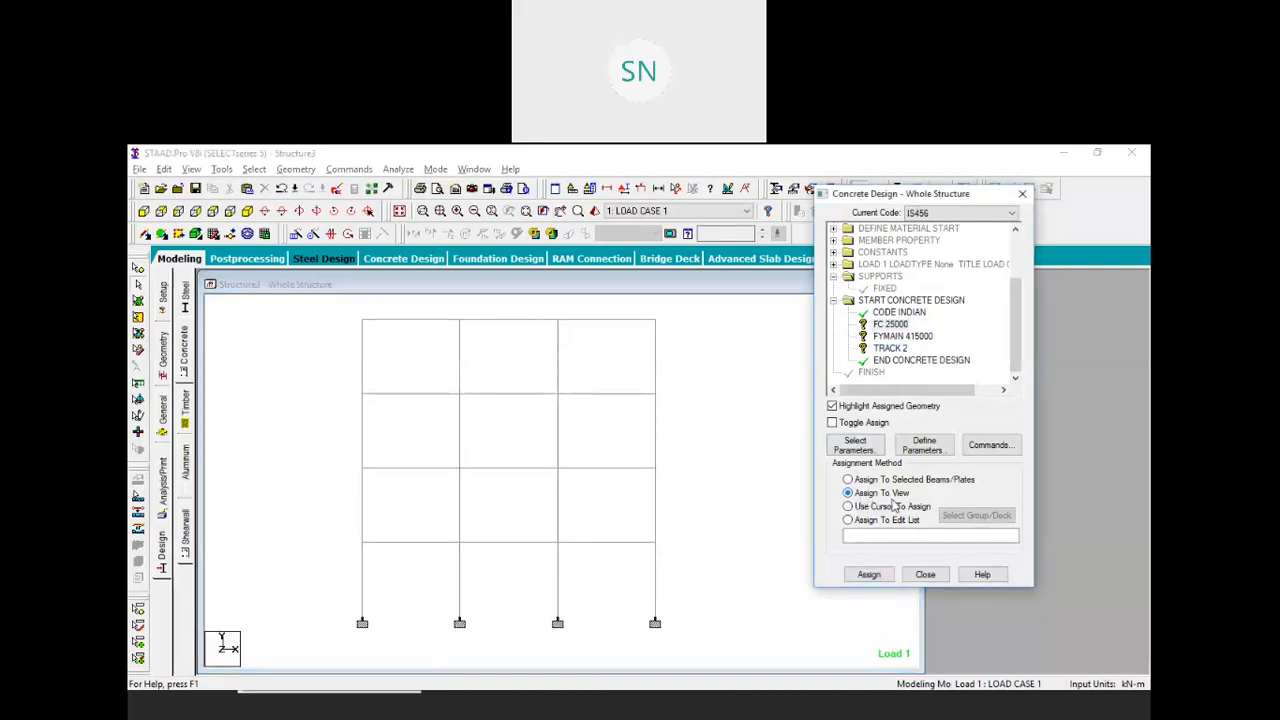
left_click(868, 574)
left_click(970, 425)
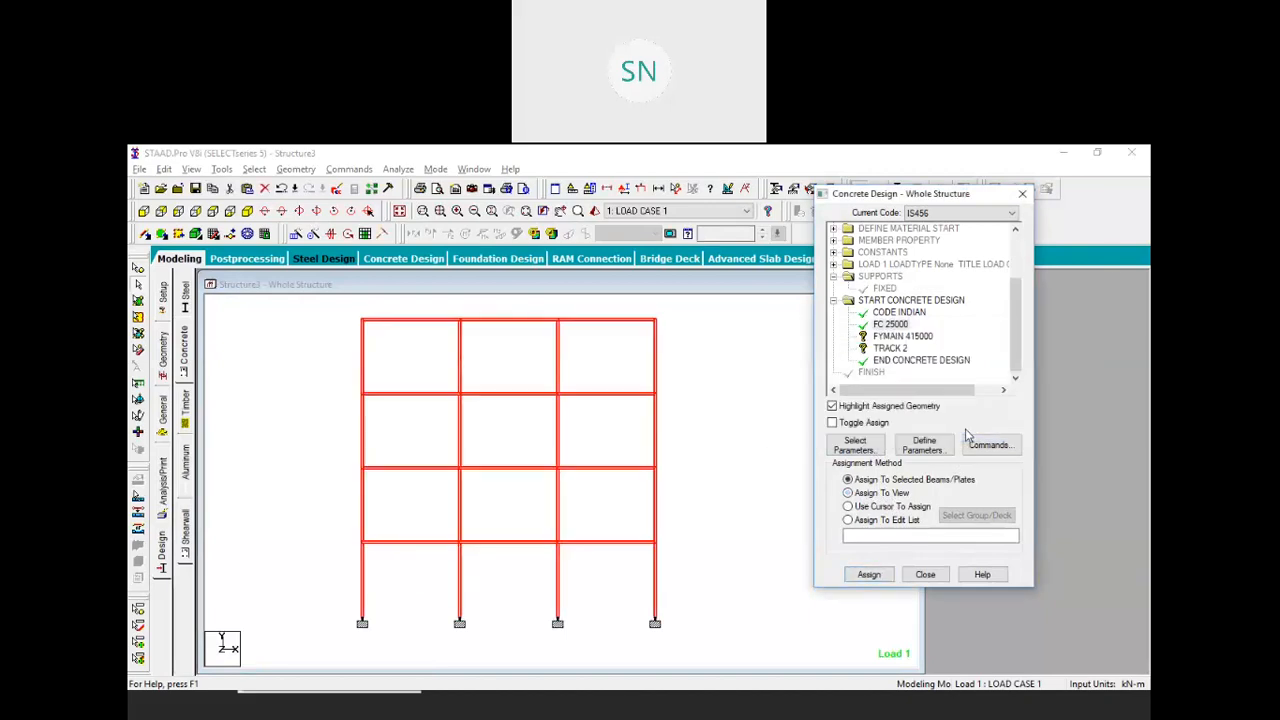
Assign the FYMAIN 415000 parameter to all frame members in the view and clear the member selection
left_click(903, 336)
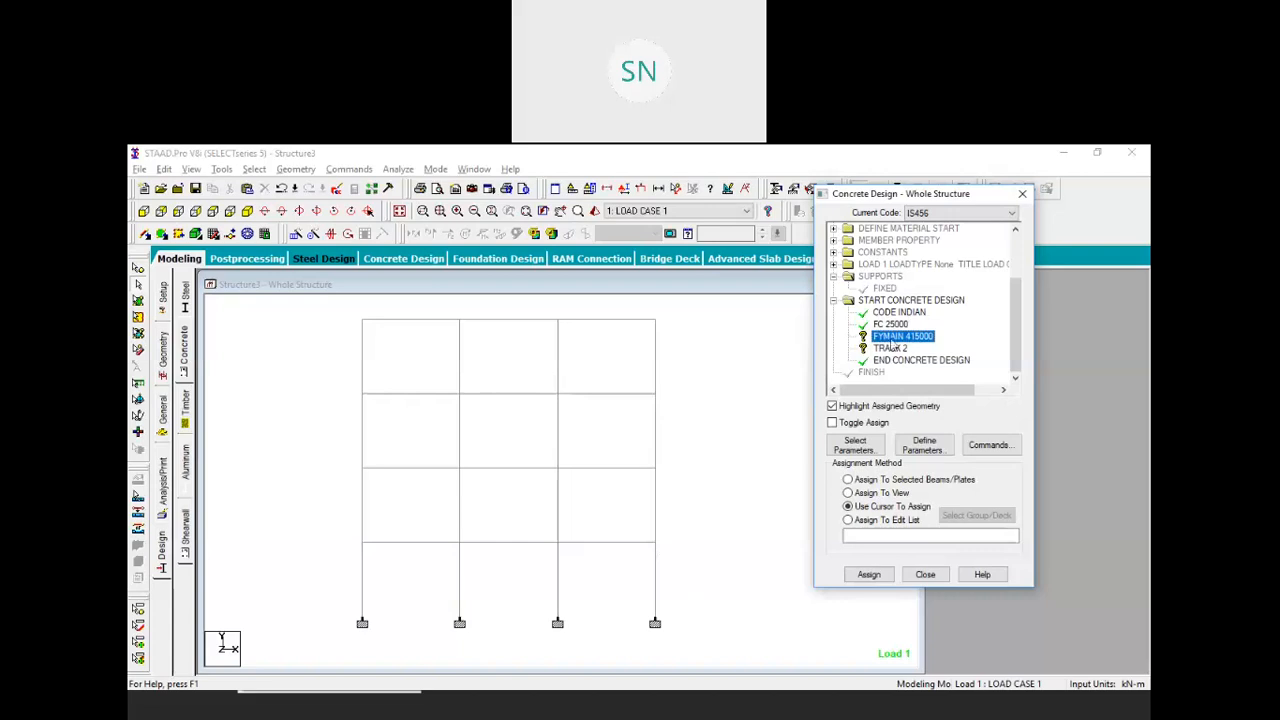
left_click(866, 493)
left_click(869, 576)
left_click(968, 428)
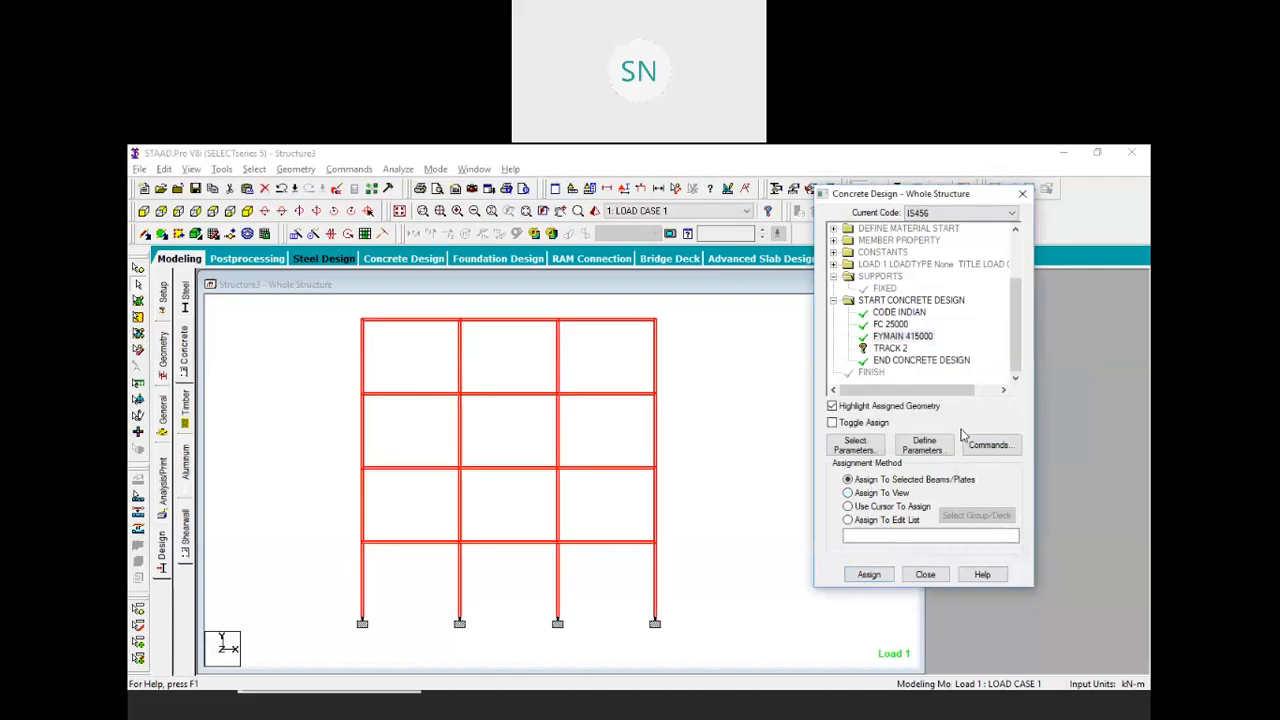
left_click(768, 478)
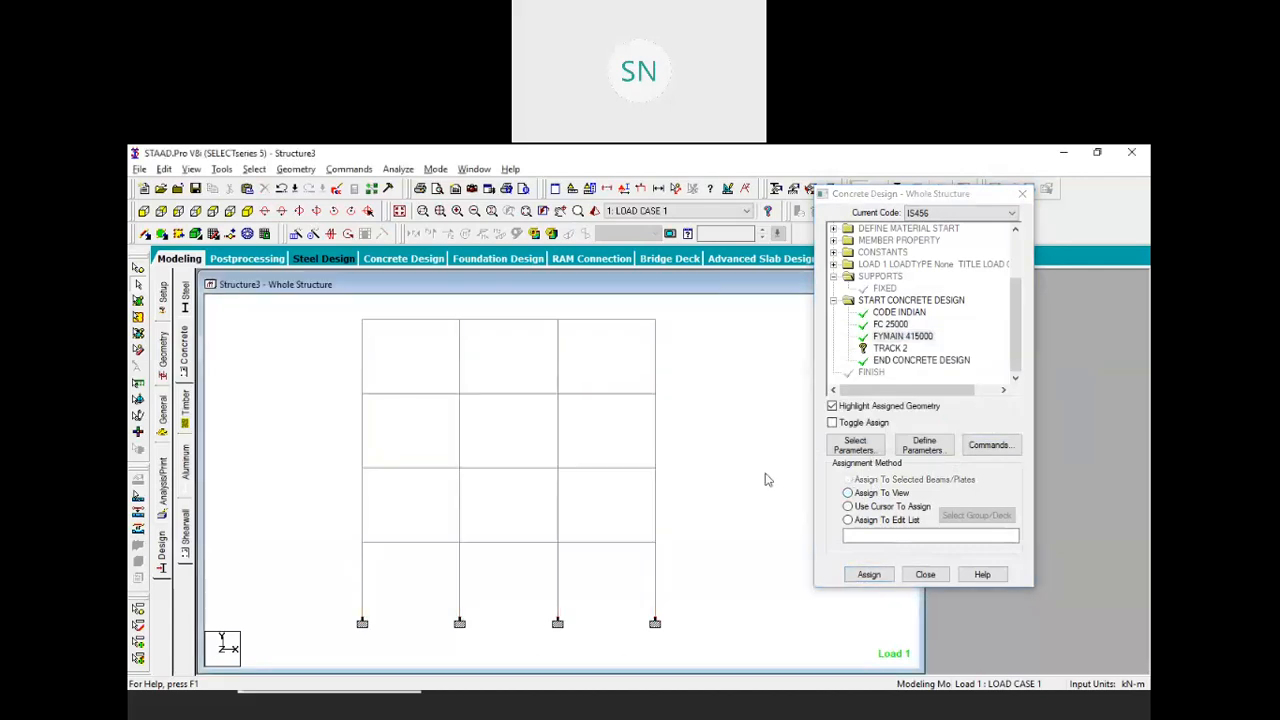
Assign the TRACK 2 parameter to all frame members in the view and clear the member selection
left_click(886, 350)
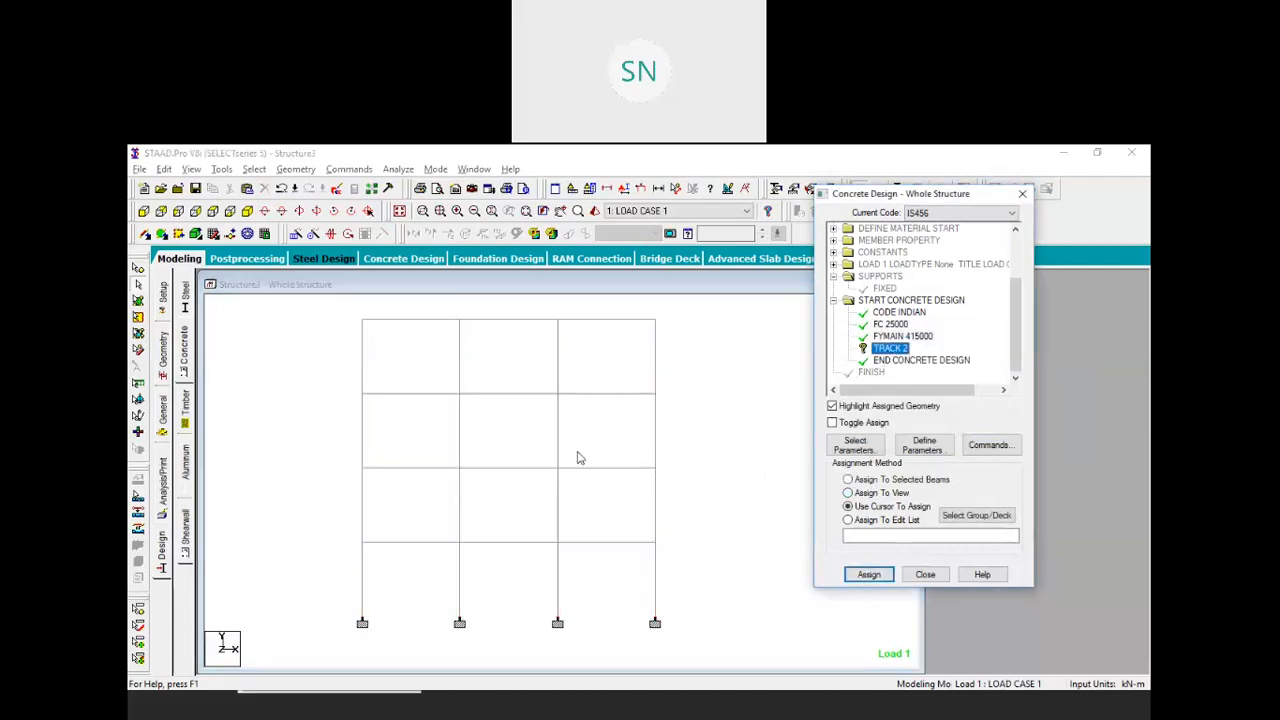
left_click(849, 493)
left_click(868, 574)
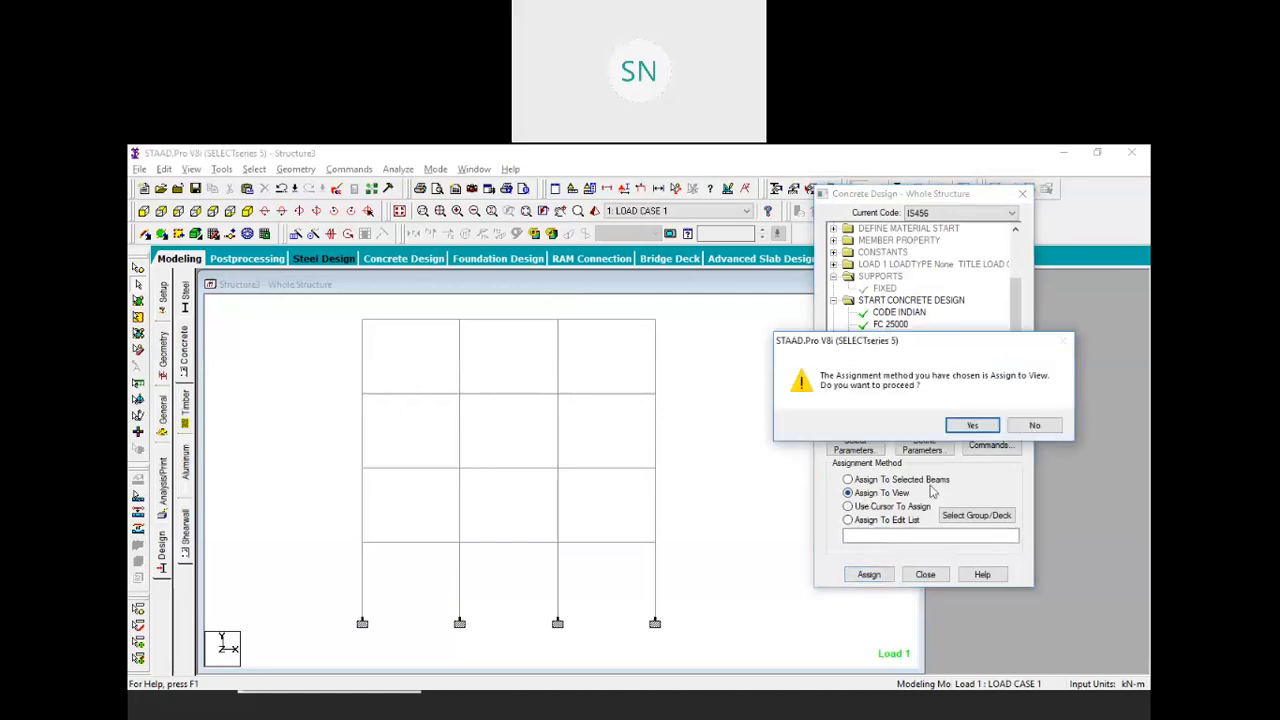
left_click(972, 426)
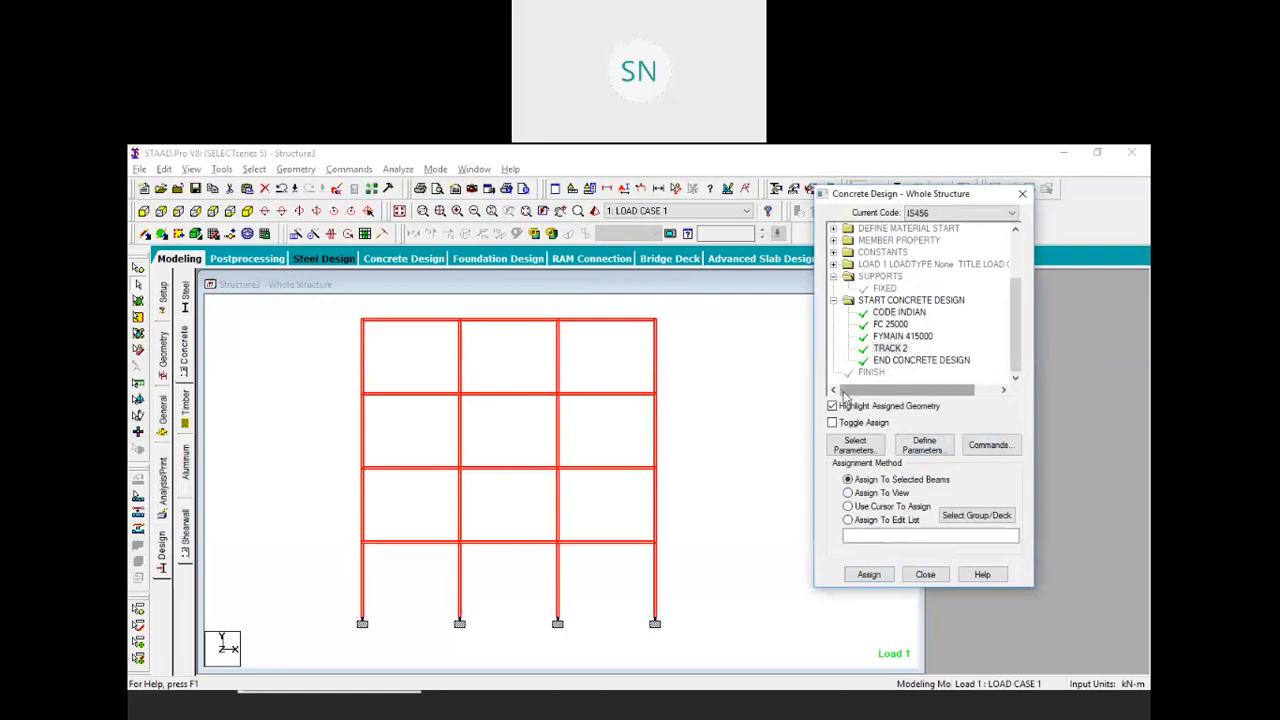
left_click(740, 478)
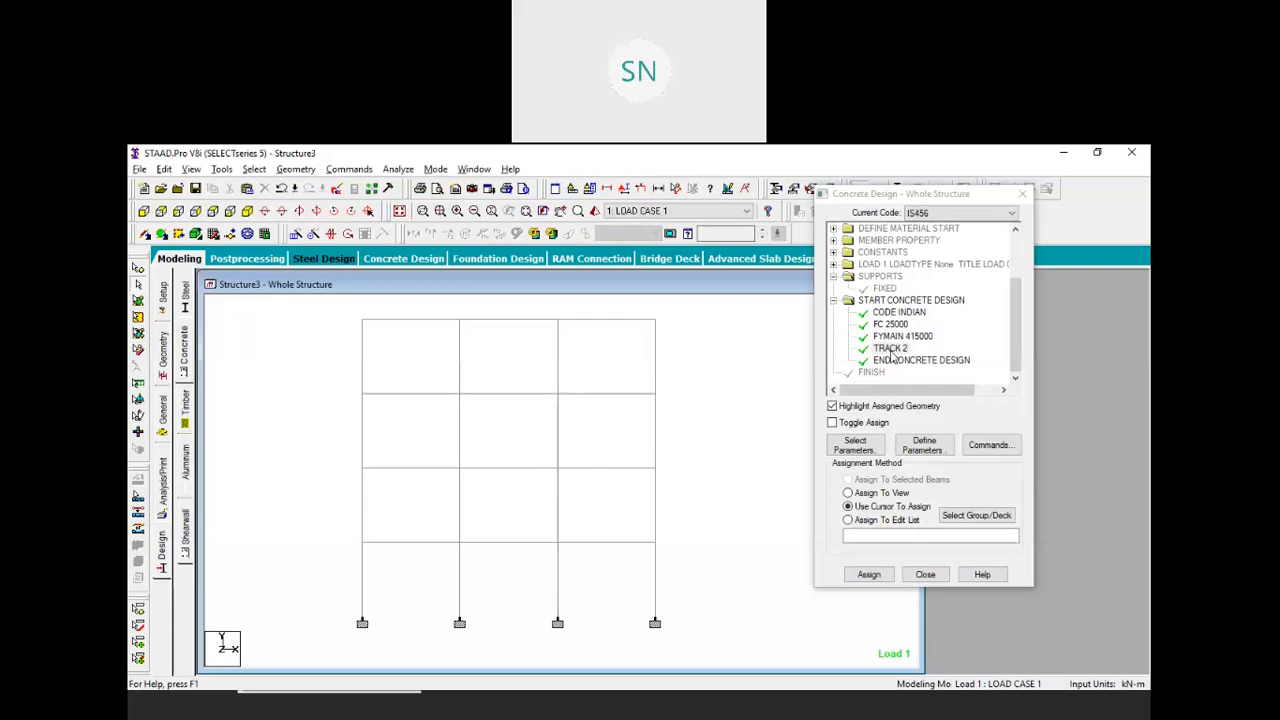
Accept the automatic save of the structure file and return to the concrete design entries
left_click(924, 451)
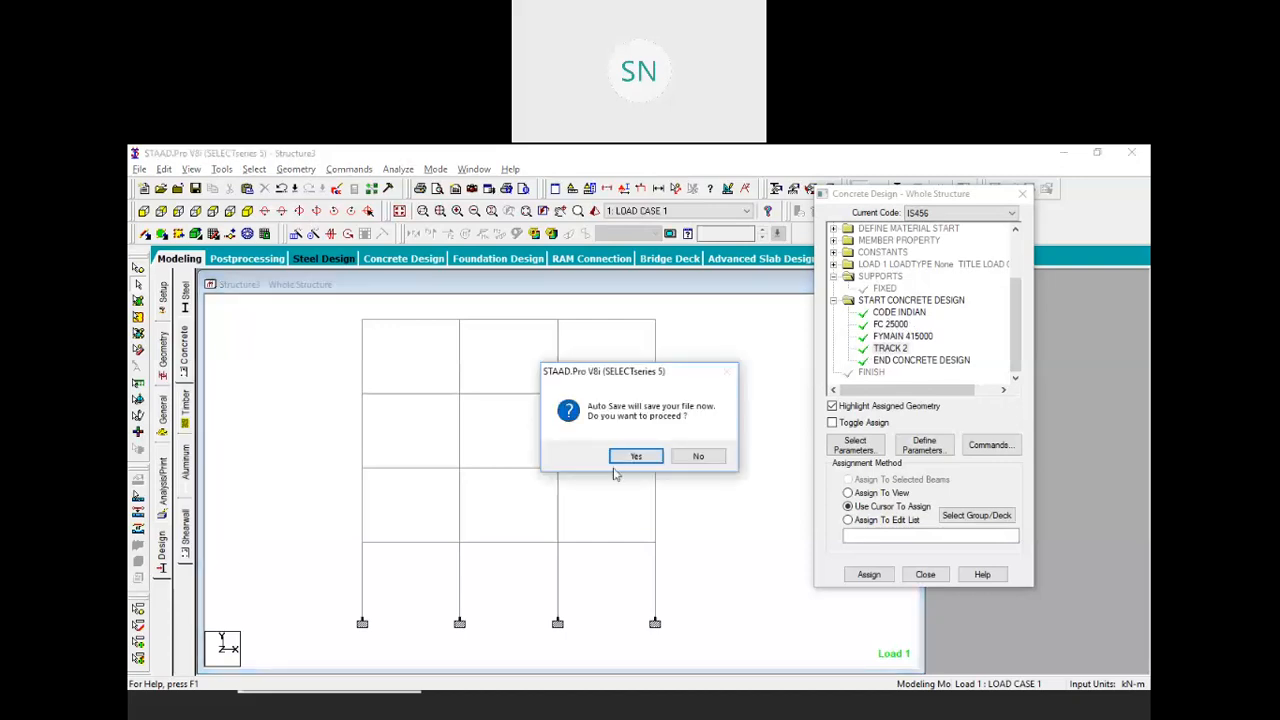
left_click(632, 456)
left_click(547, 444)
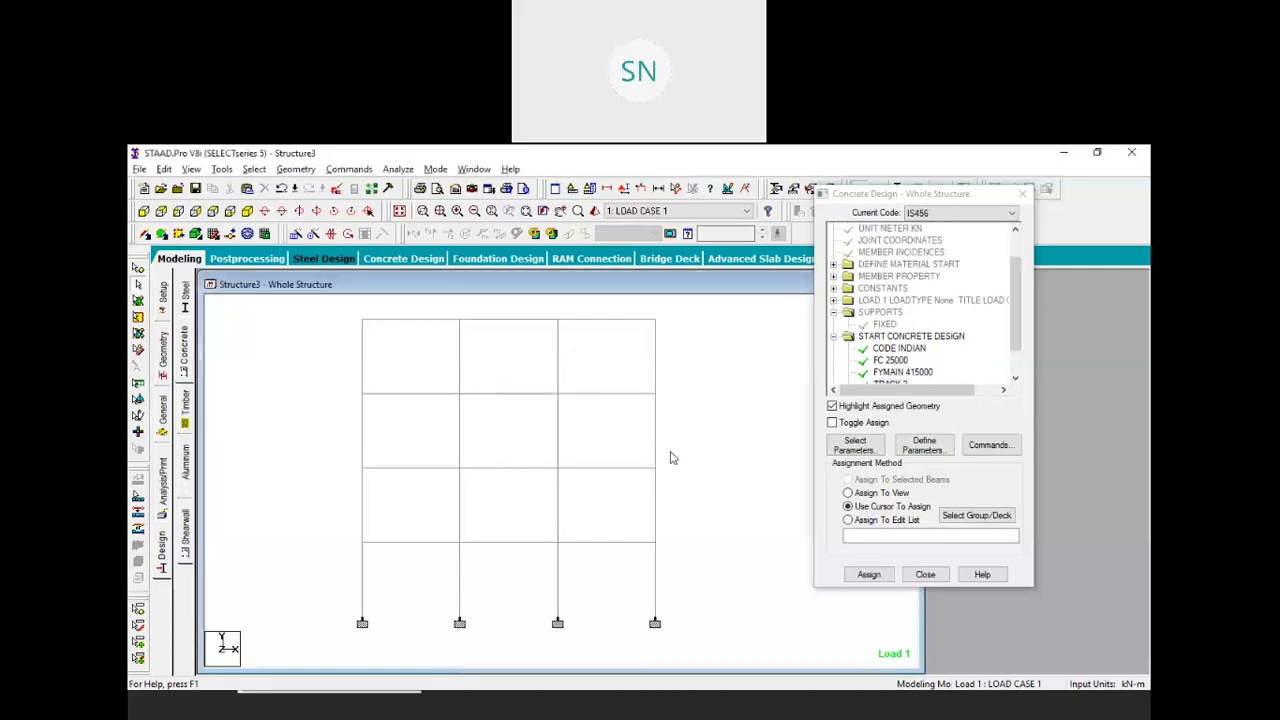
scroll(895, 358, "up", 1)
left_click_drag(1022, 298, 1025, 326)
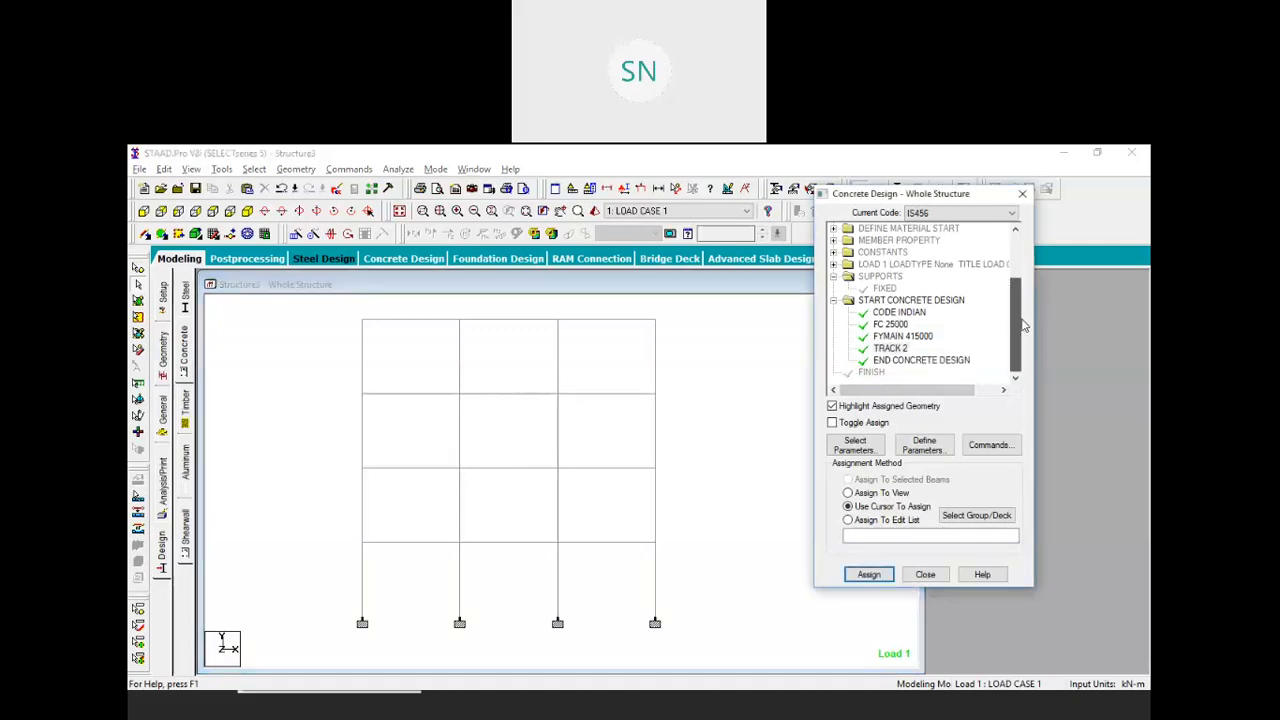
left_click(746, 640)
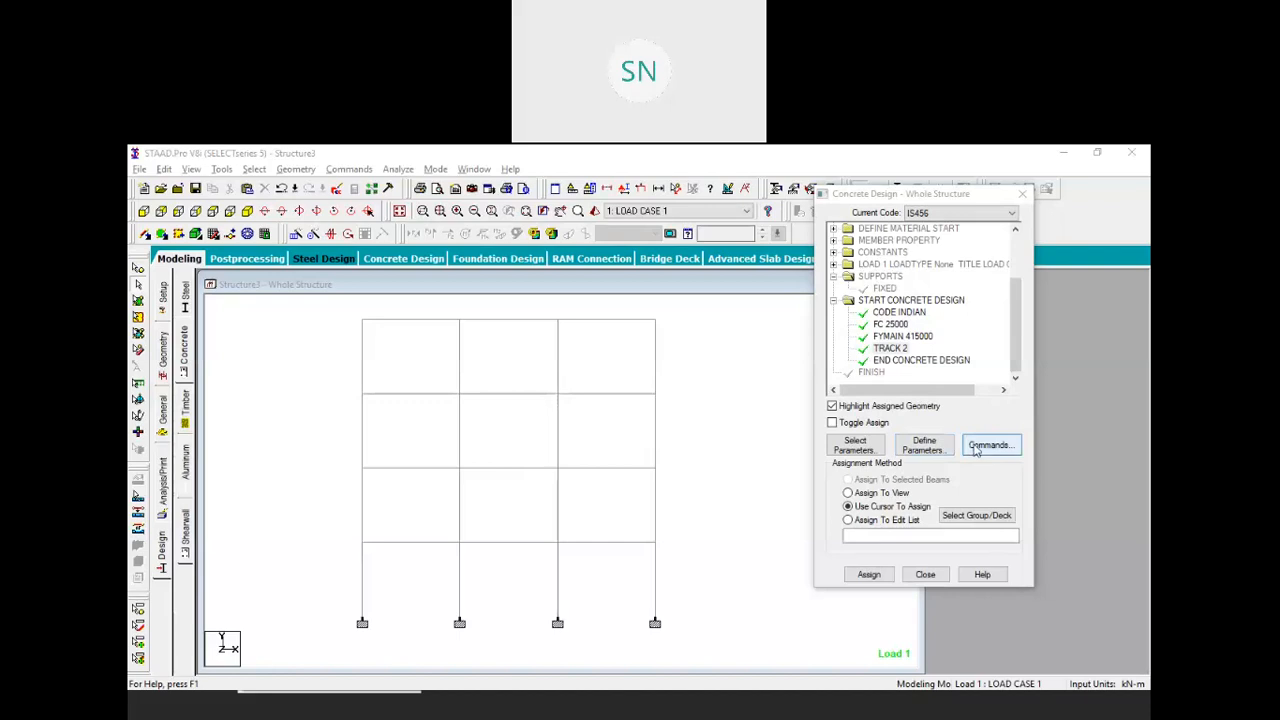
Add the DESIGN BEAM, DESIGN COLUMN and TAKE OFF commands to the concrete design and finish defining commands
left_click(976, 448)
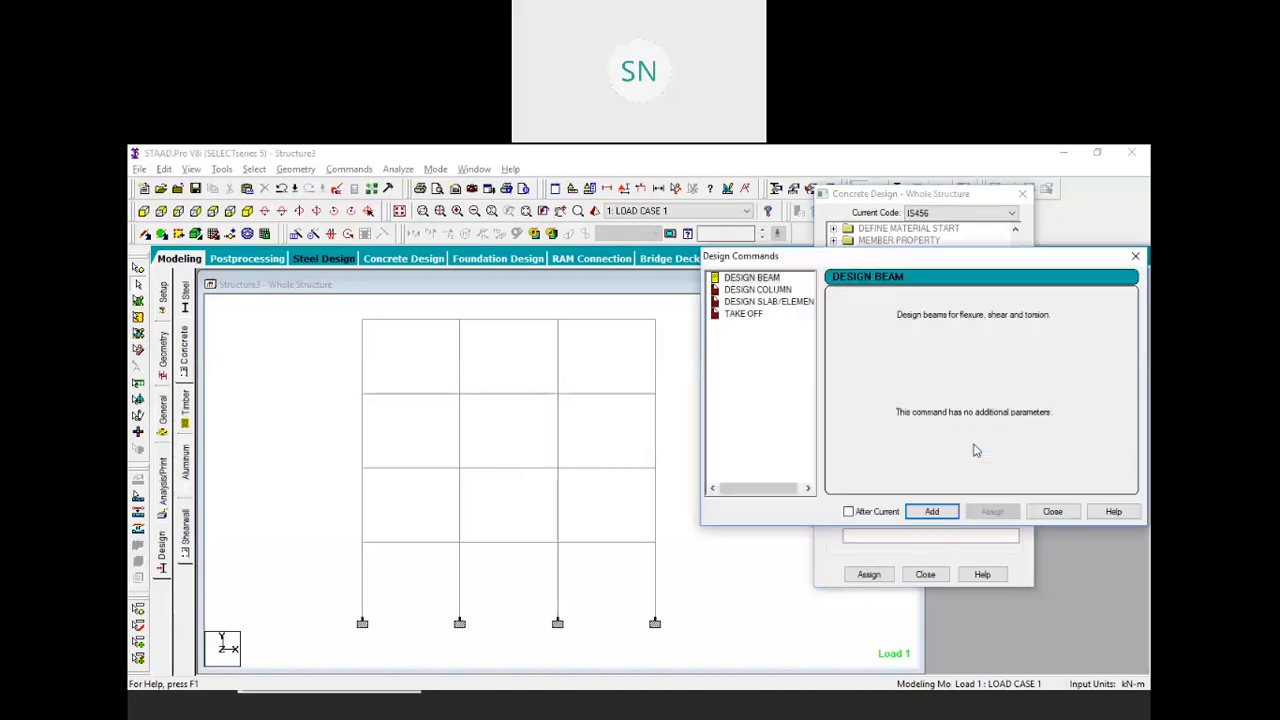
left_click_drag(812, 260, 528, 226)
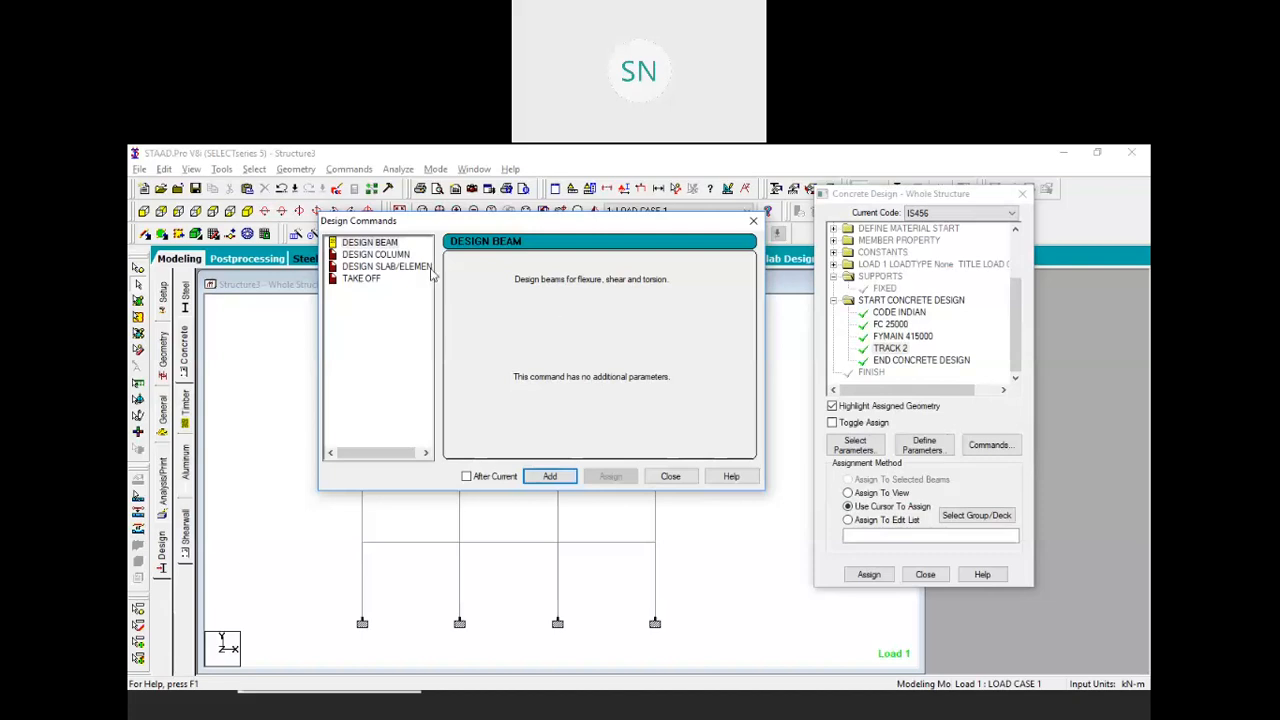
left_click(550, 476)
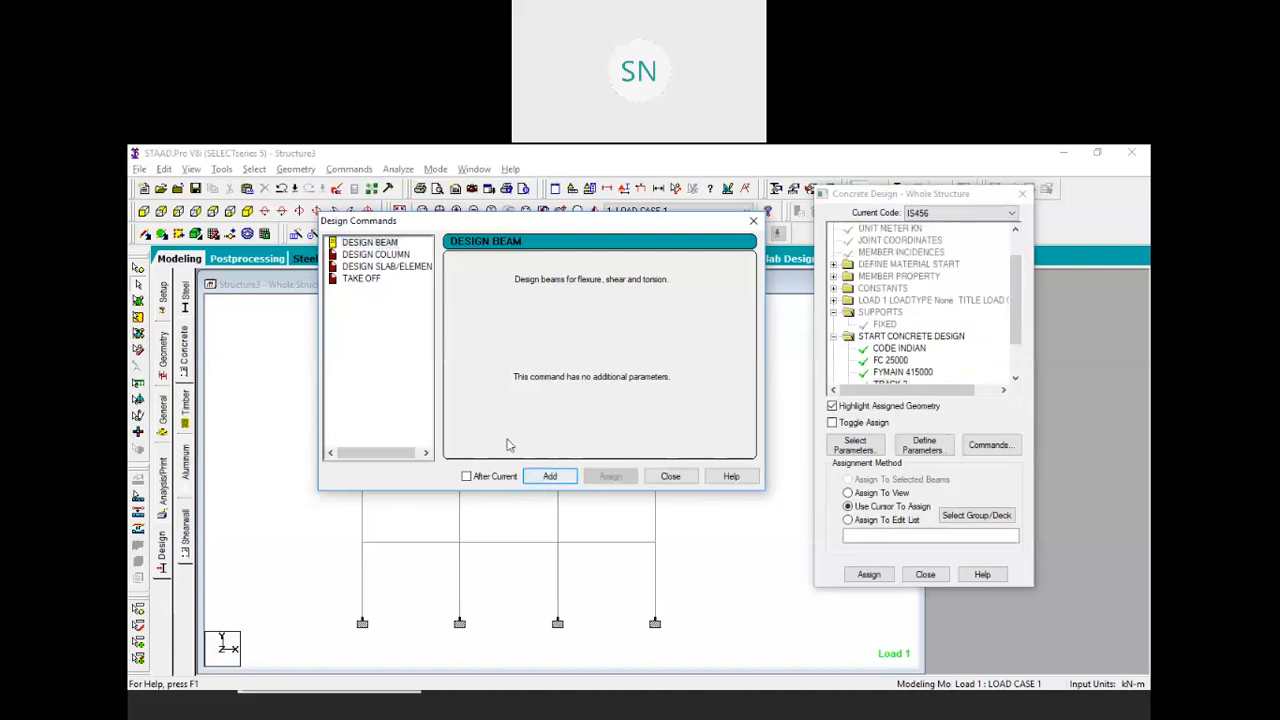
left_click(362, 256)
left_click(552, 477)
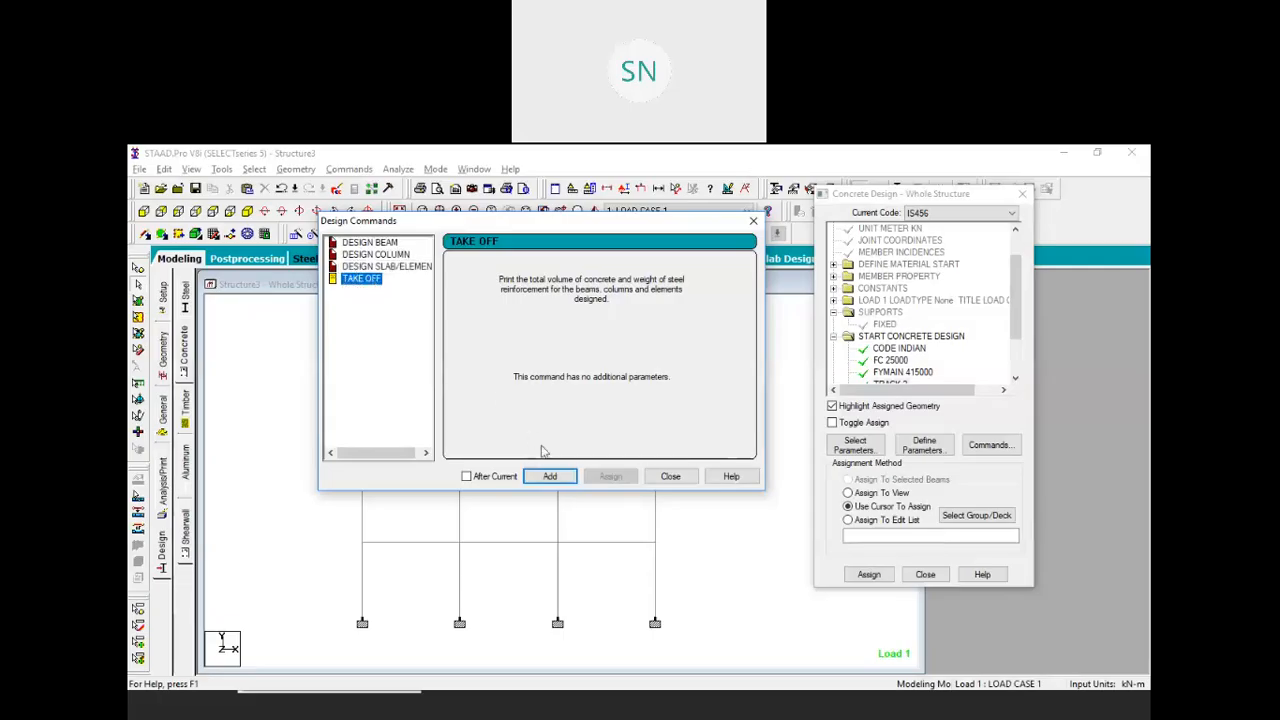
left_click(572, 479)
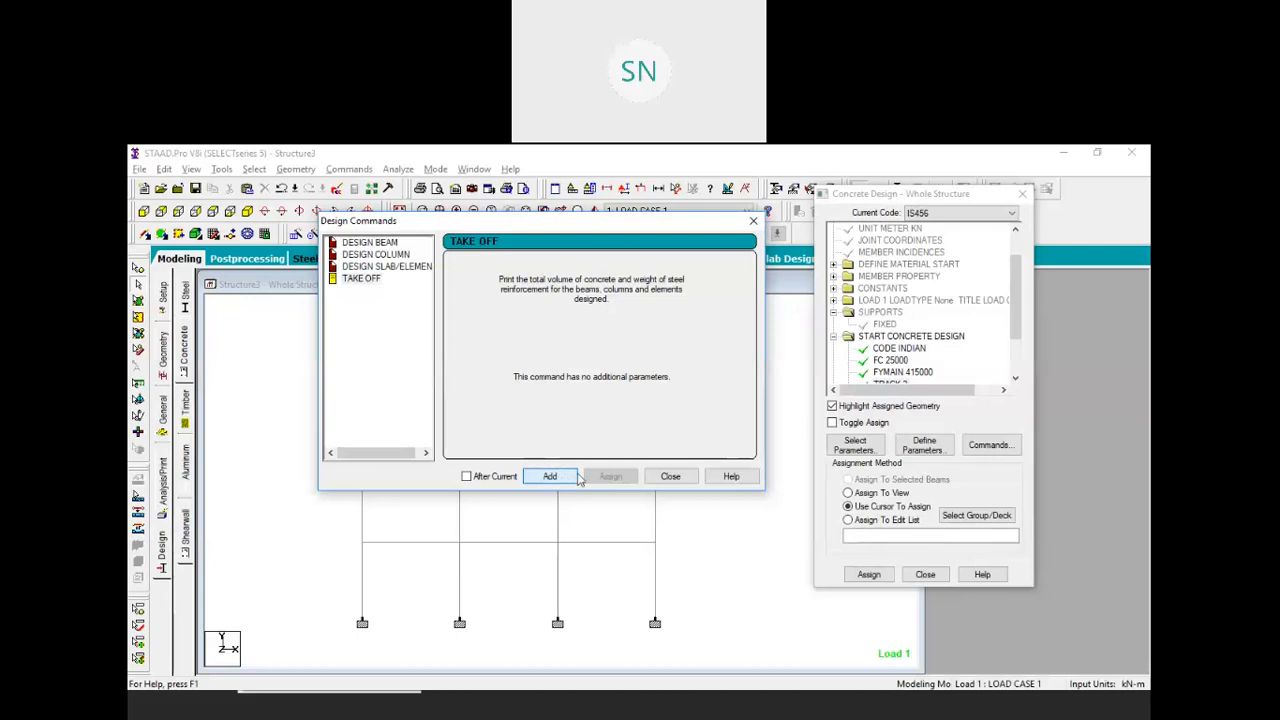
left_click(668, 477)
left_click_drag(1020, 287, 1014, 354)
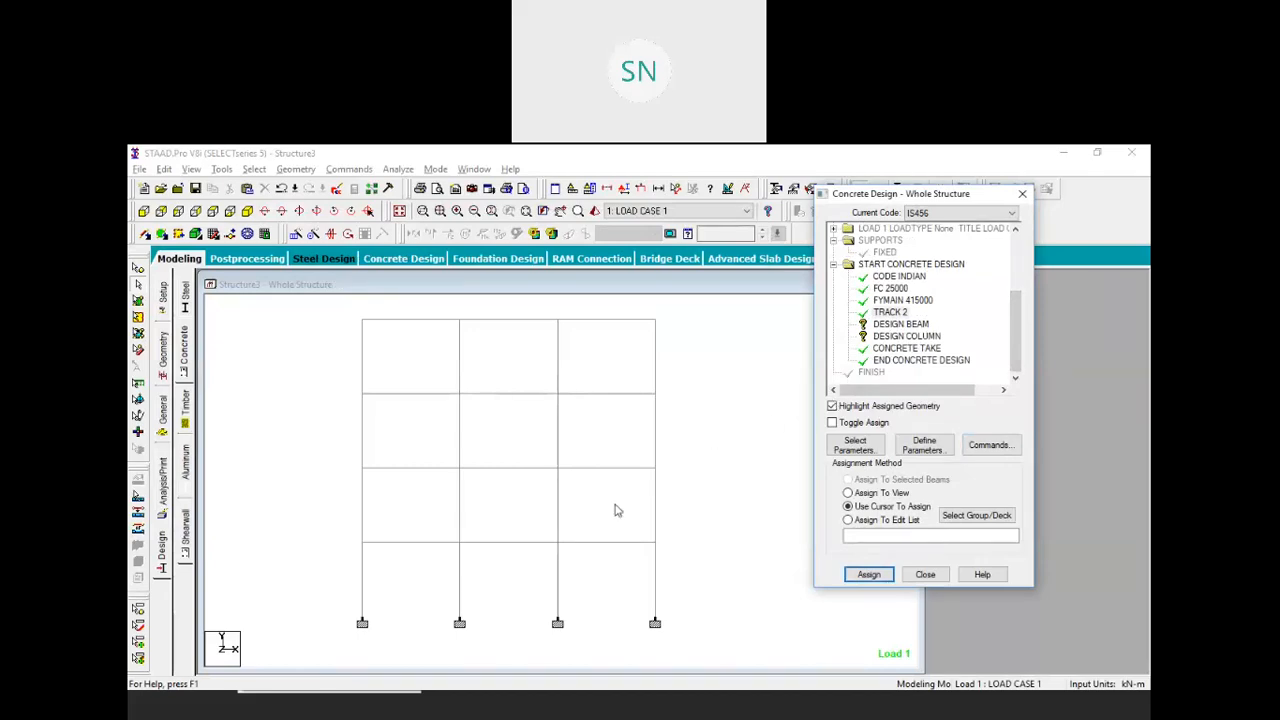
left_click(622, 560)
left_click(590, 541)
left_click(557, 583)
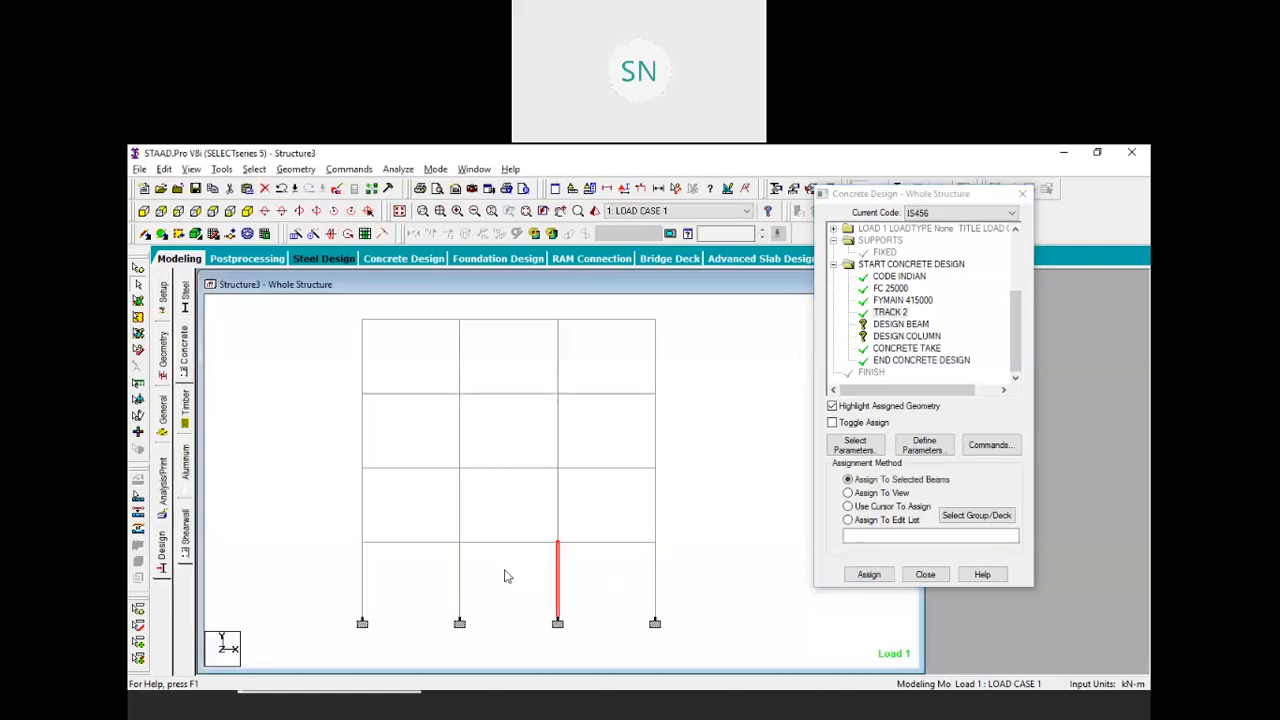
left_click(505, 576)
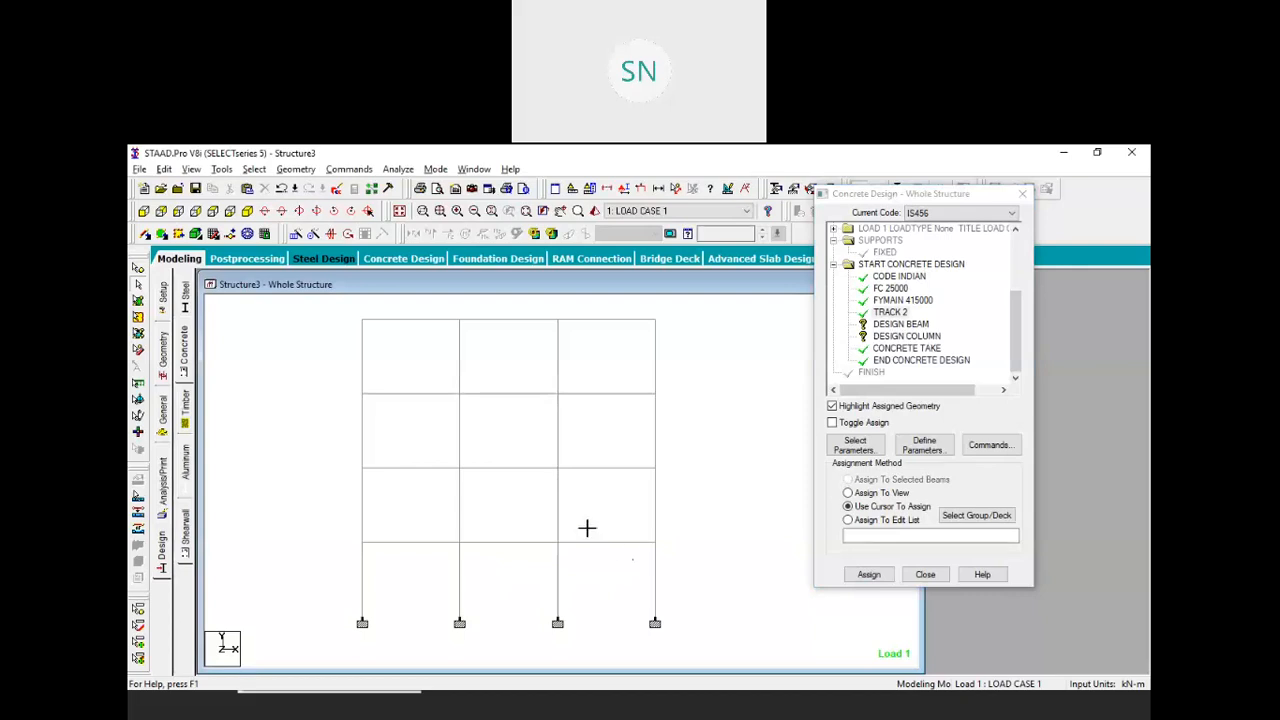
left_click(598, 541)
left_click(505, 542)
left_click(530, 467)
left_click_drag(630, 406, 592, 384)
left_click_drag(581, 528, 543, 498)
left_click_drag(587, 438, 530, 411)
left_click_drag(587, 352, 522, 363)
left_click_drag(587, 440, 525, 416)
left_click_drag(582, 520, 523, 497)
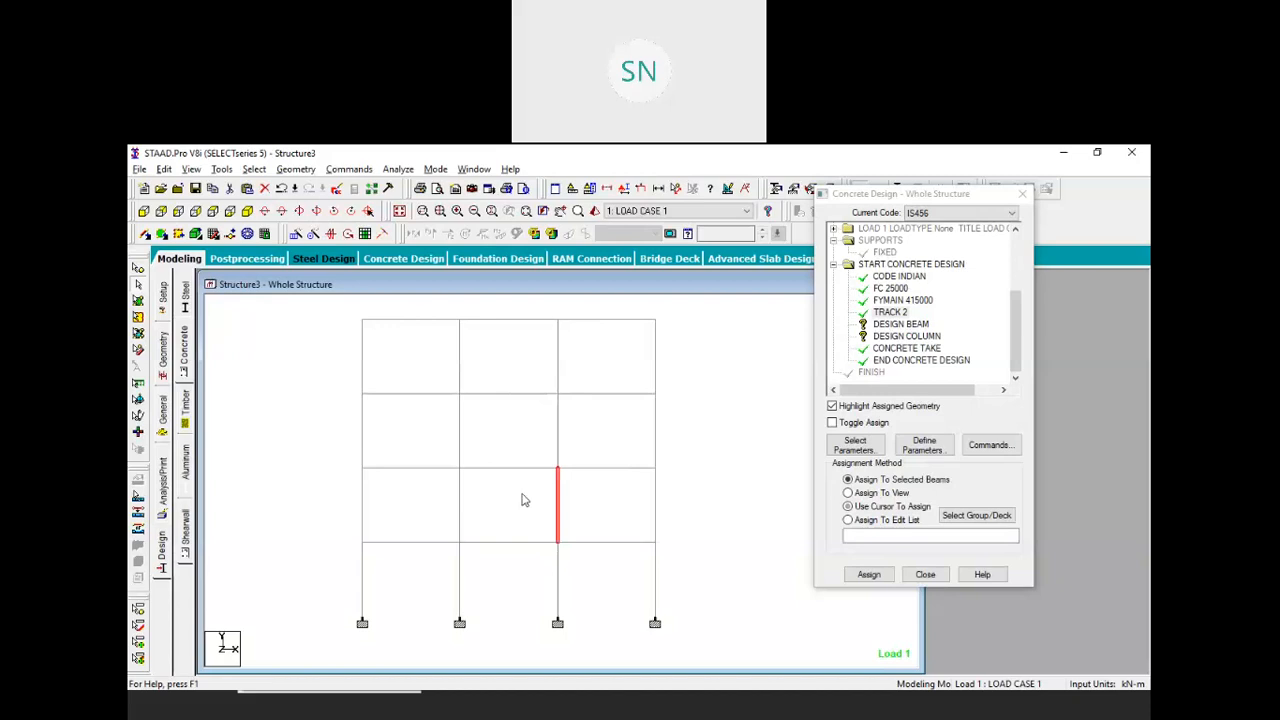
left_click(580, 572)
left_click_drag(566, 591, 534, 569)
left_click(600, 543)
left_click(601, 593)
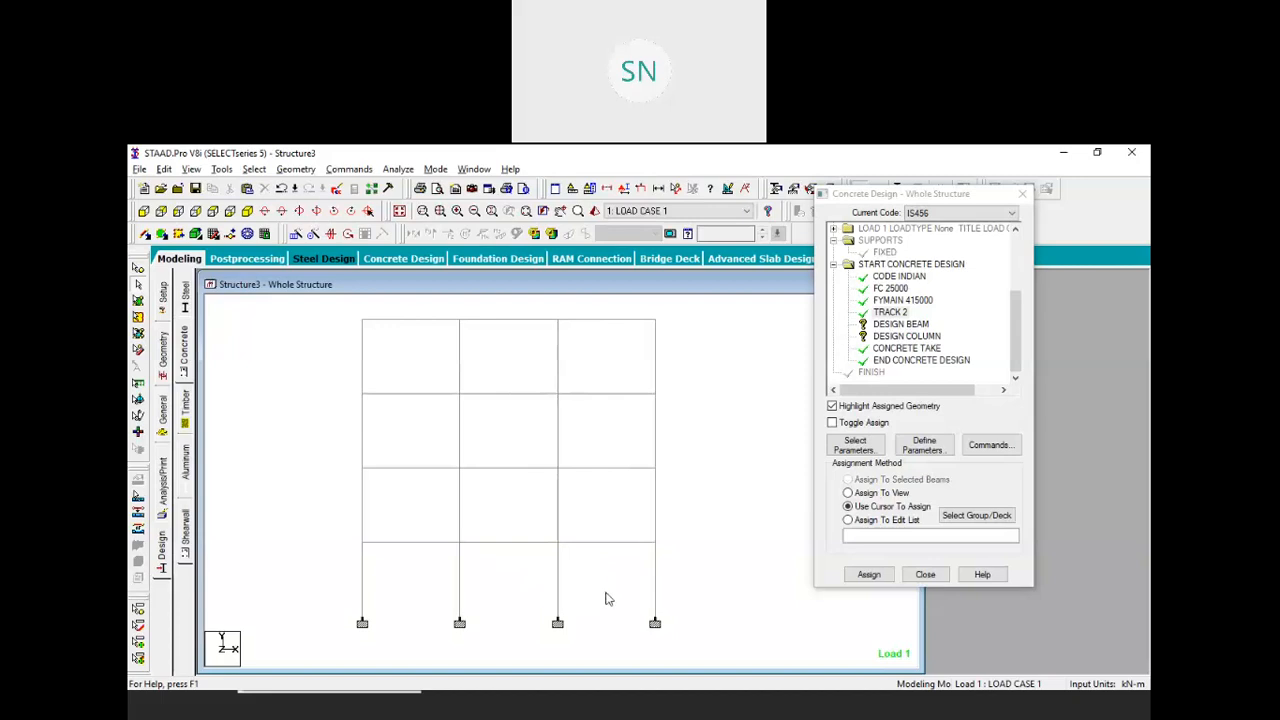
Try to window-select the upper rows of horizontal beams for the DESIGN BEAM command
left_click(898, 330)
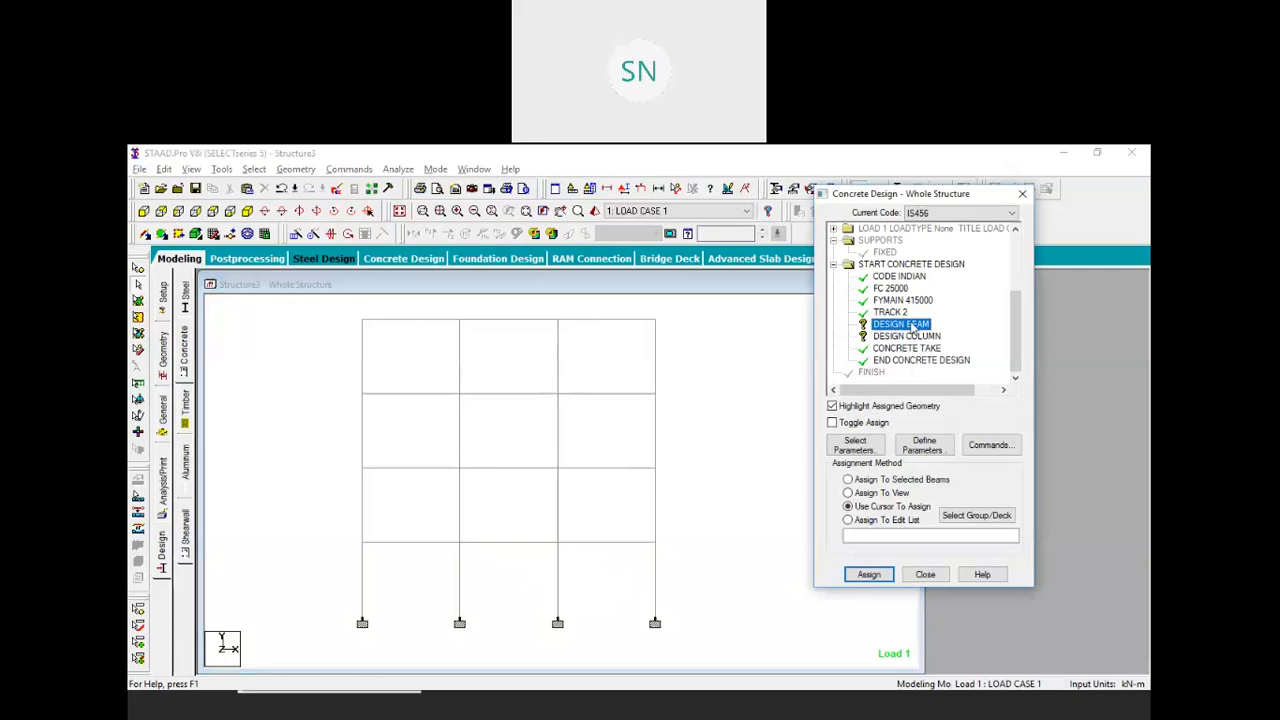
left_click_drag(343, 307, 672, 328)
left_click_drag(358, 378, 680, 406)
left_click(296, 340)
Assign the DESIGN BEAM command to all members parallel to X and clear the selection
left_click(245, 170)
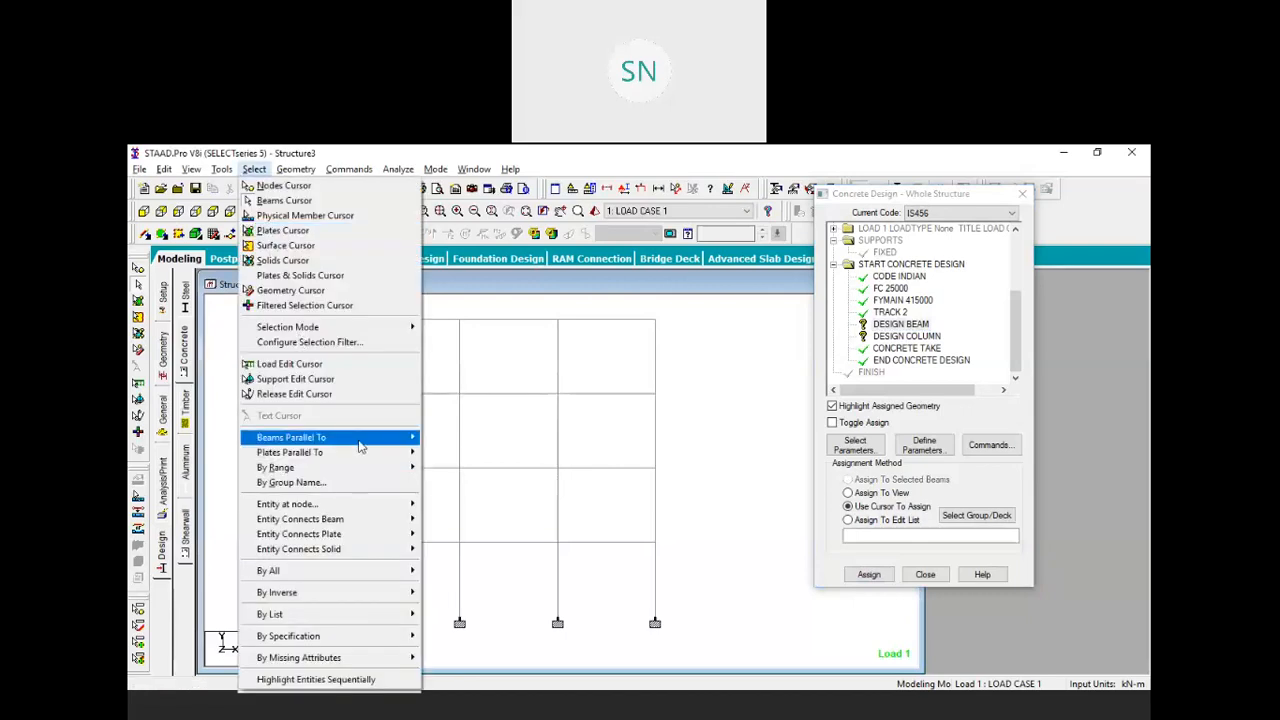
mouse_move(405, 440)
left_click(444, 440)
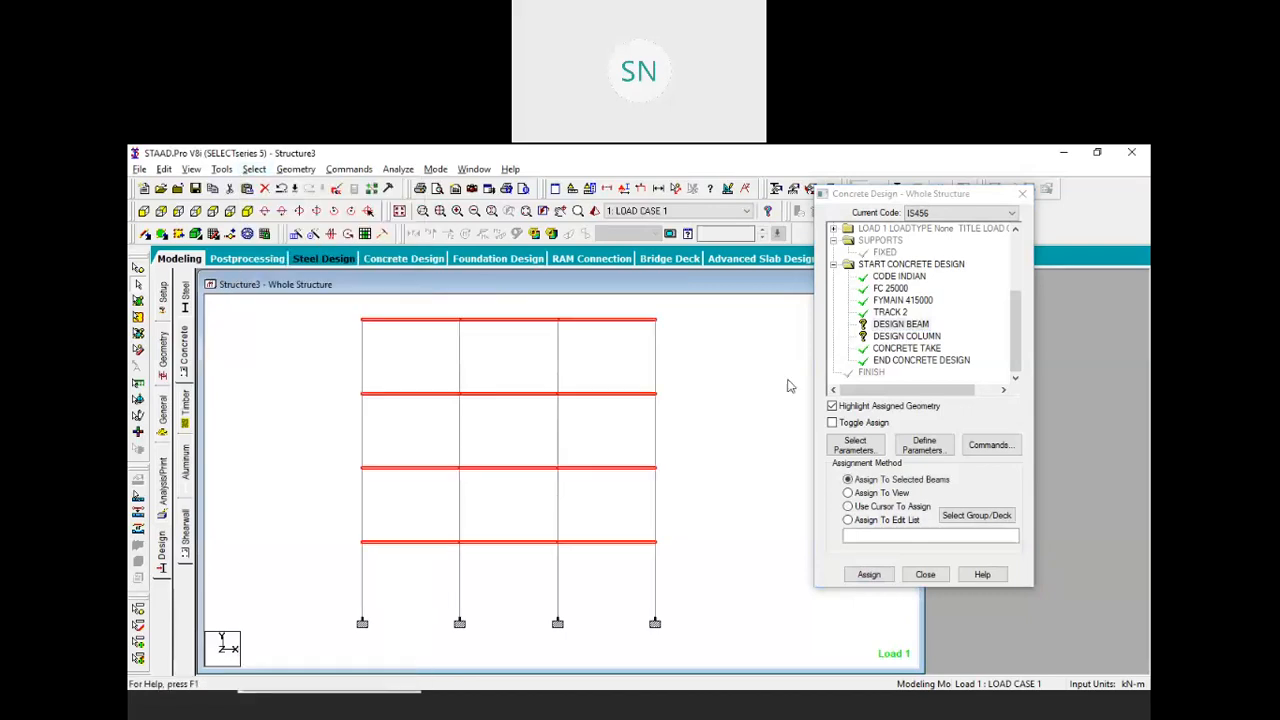
left_click(910, 326)
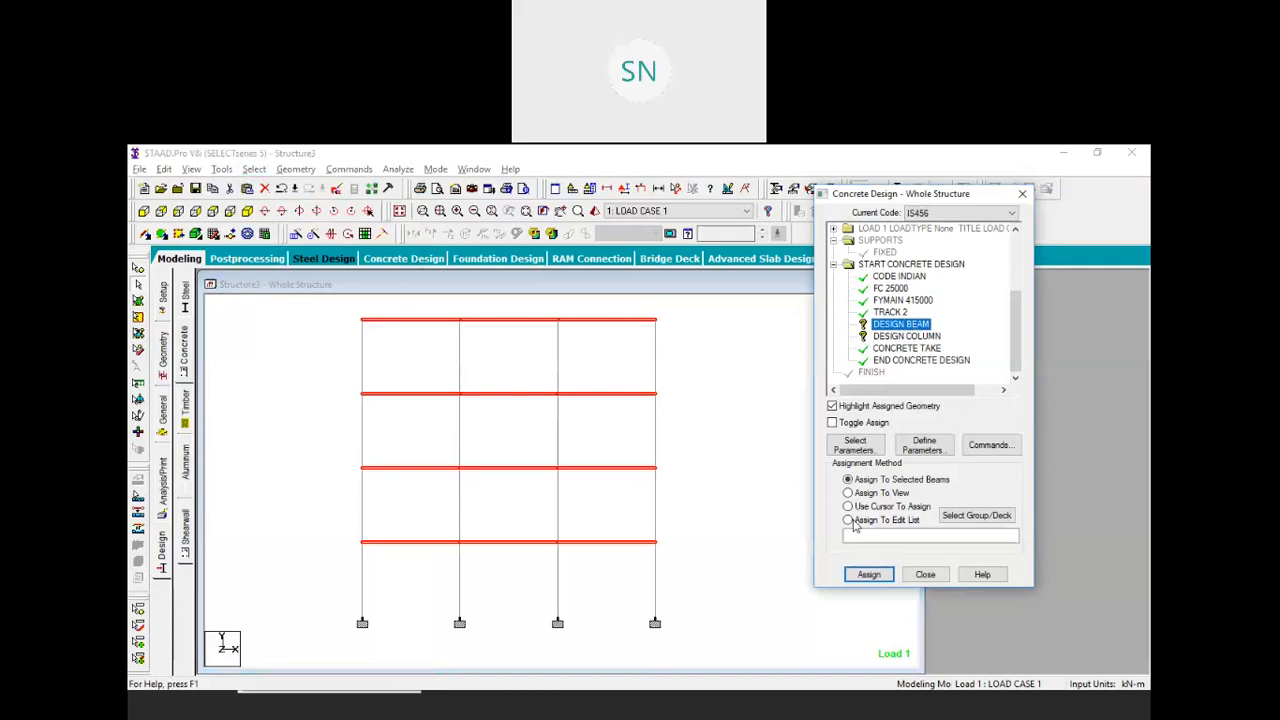
left_click(868, 575)
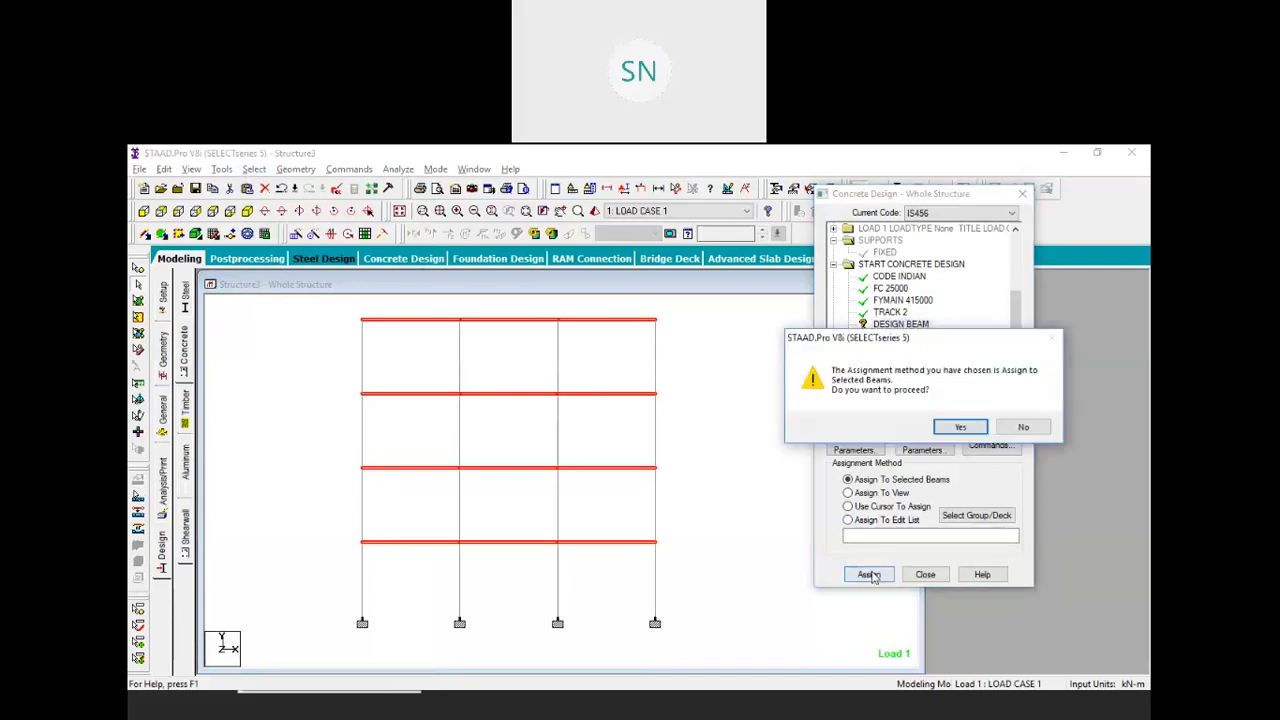
left_click(962, 428)
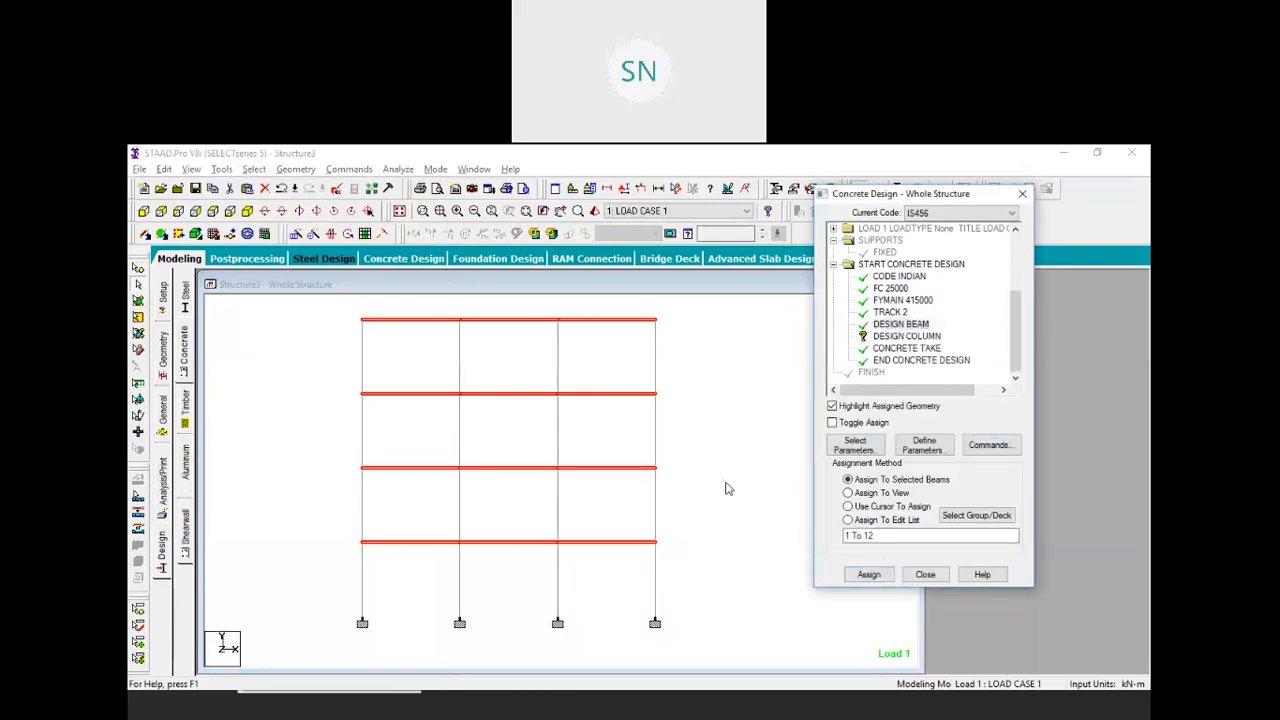
left_click(737, 404)
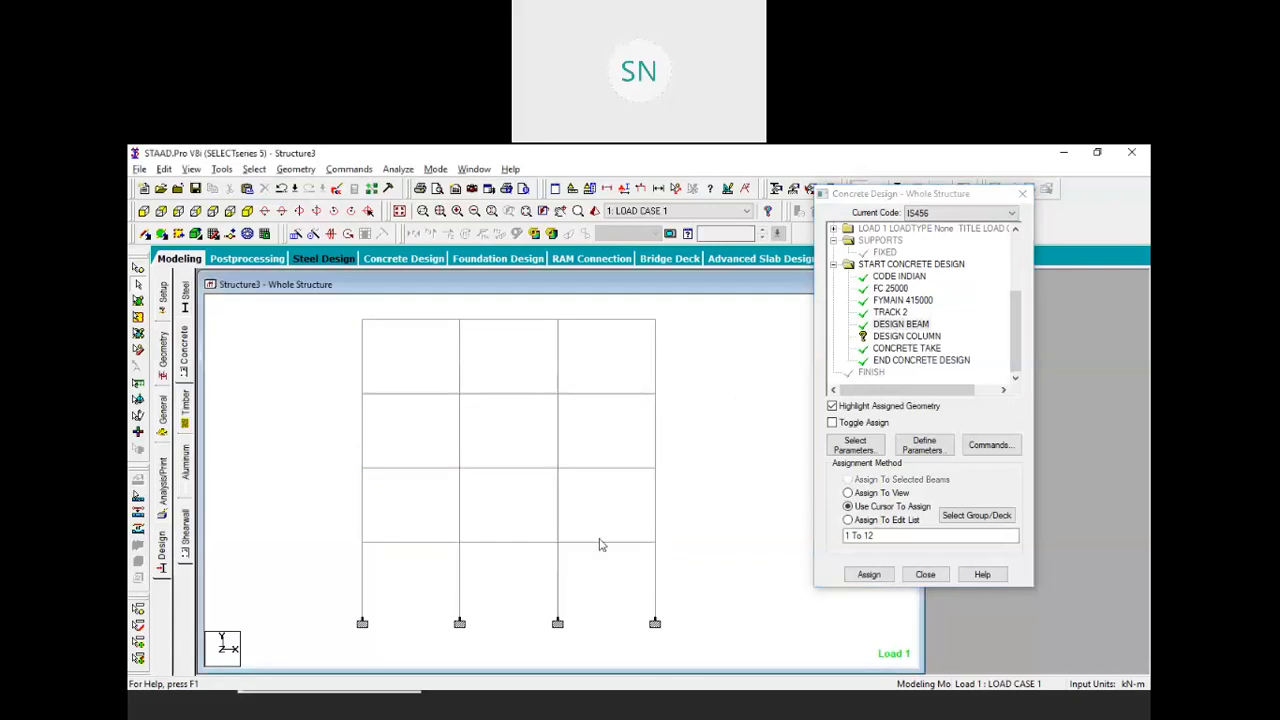
Try window-selecting single beams and columns in the frame's outer bay, clearing each selection
left_click_drag(612, 512, 573, 382)
left_click(594, 431)
left_click(606, 466)
left_click(602, 431)
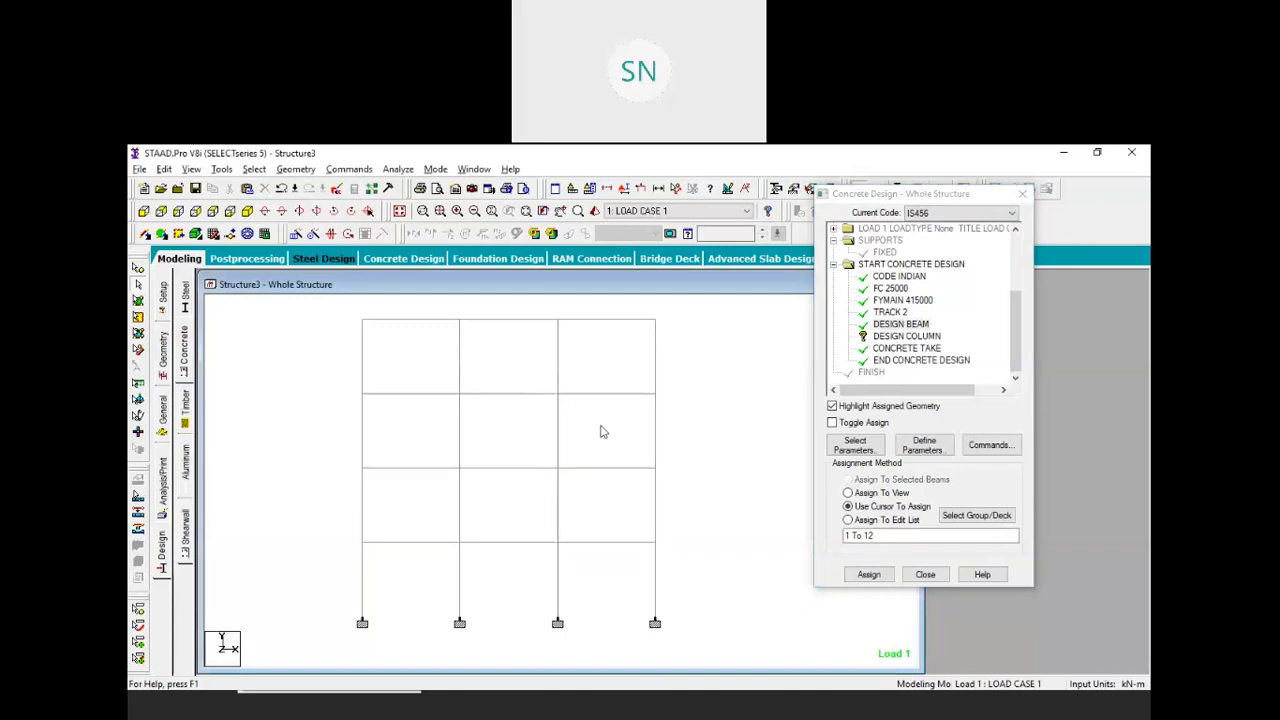
left_click_drag(686, 520, 620, 484)
left_click(611, 497)
left_click_drag(677, 477, 636, 527)
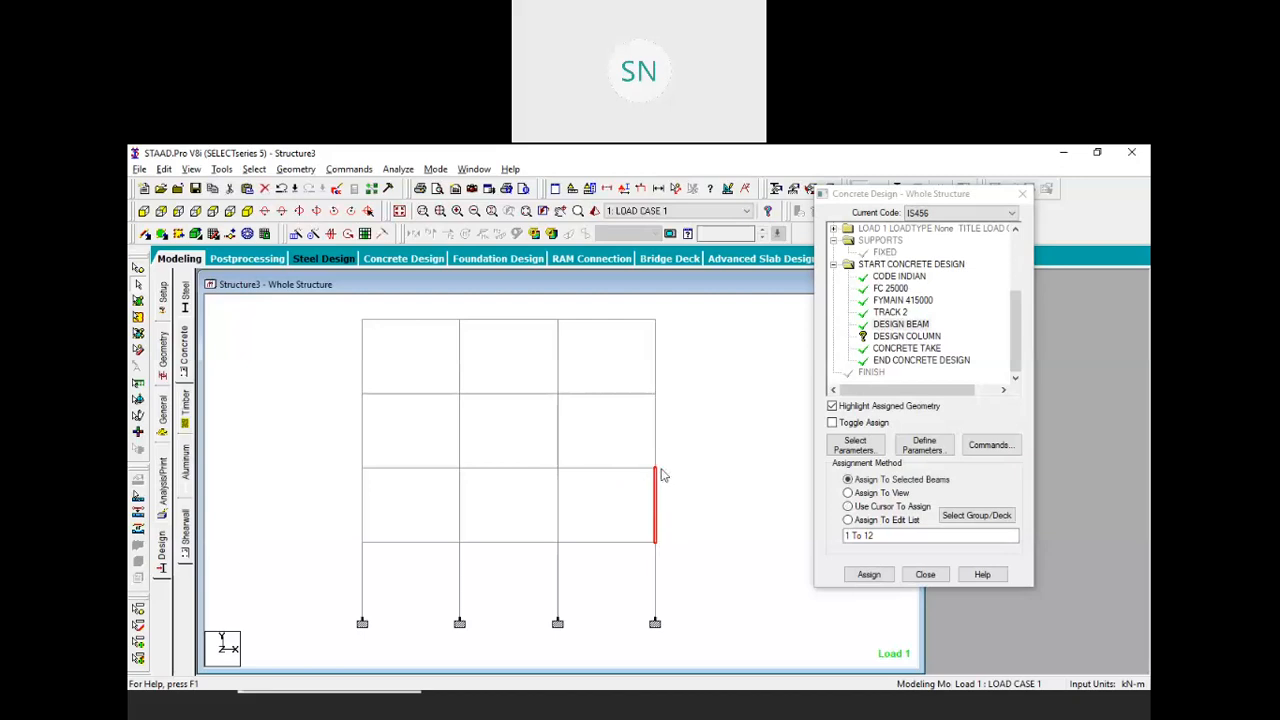
left_click(631, 512)
left_click_drag(638, 494, 574, 449)
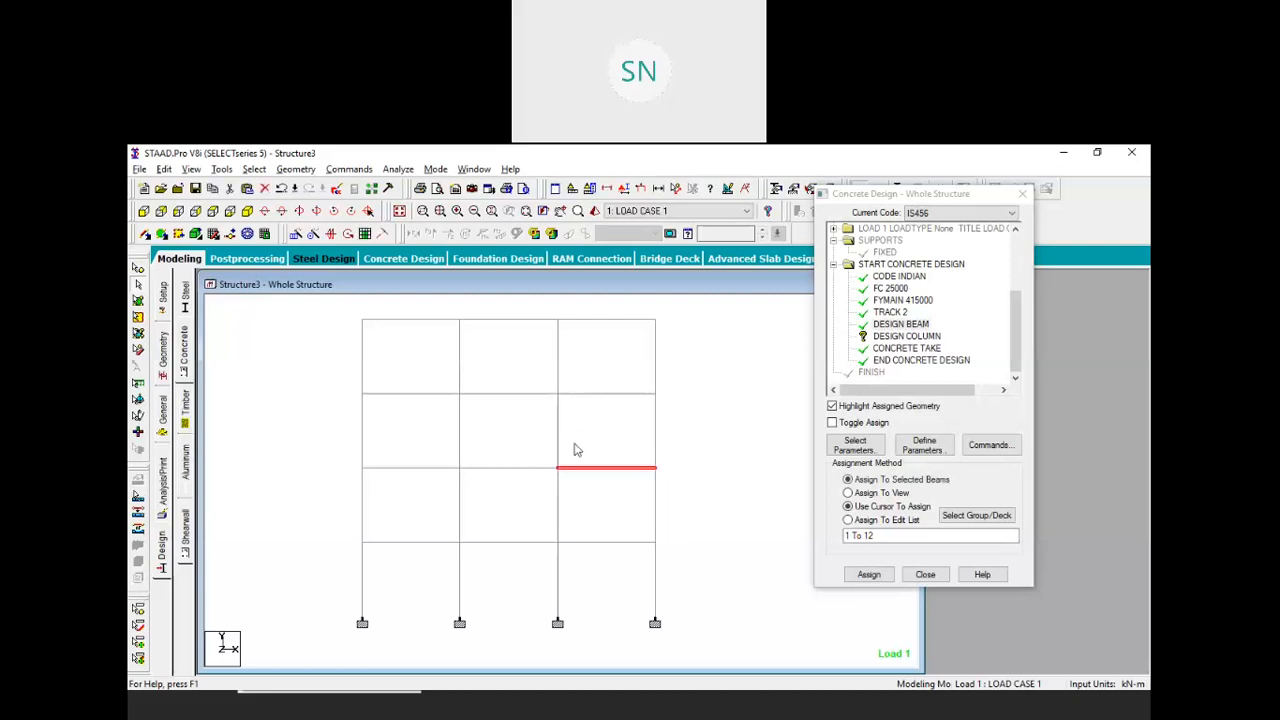
left_click(604, 495)
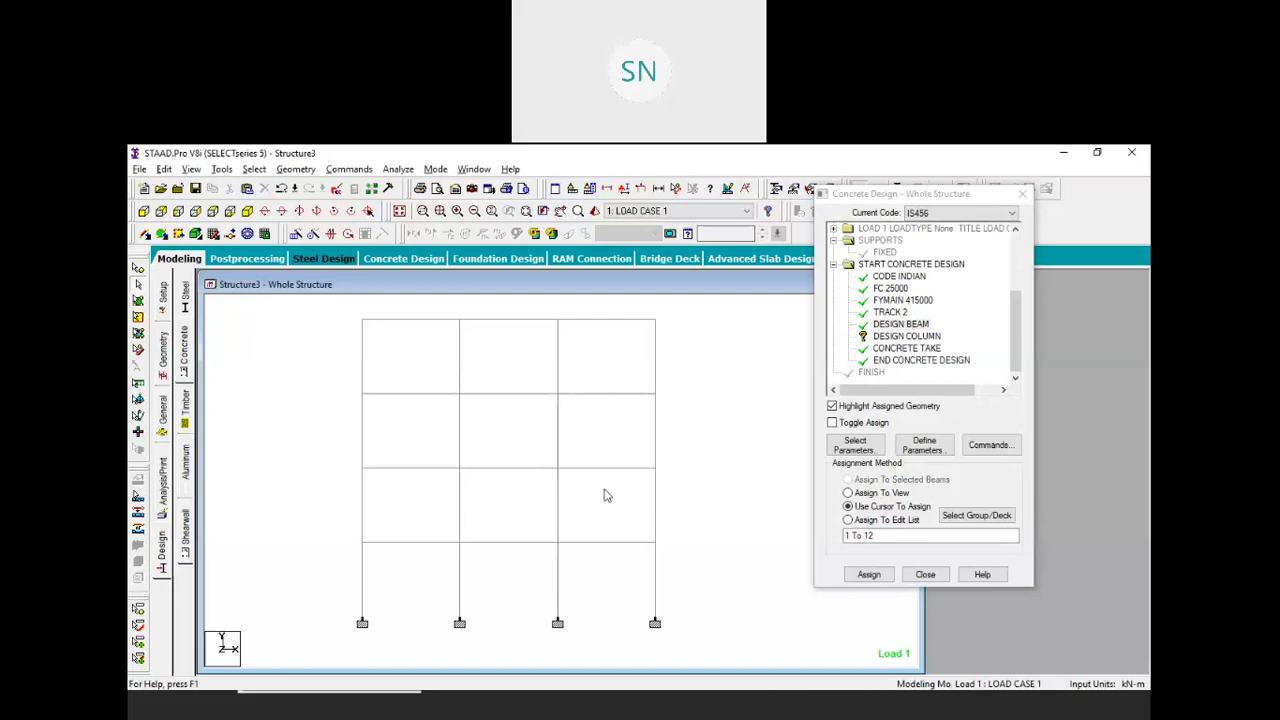
left_click_drag(634, 496, 578, 448)
left_click(600, 486)
left_click_drag(682, 471, 634, 543)
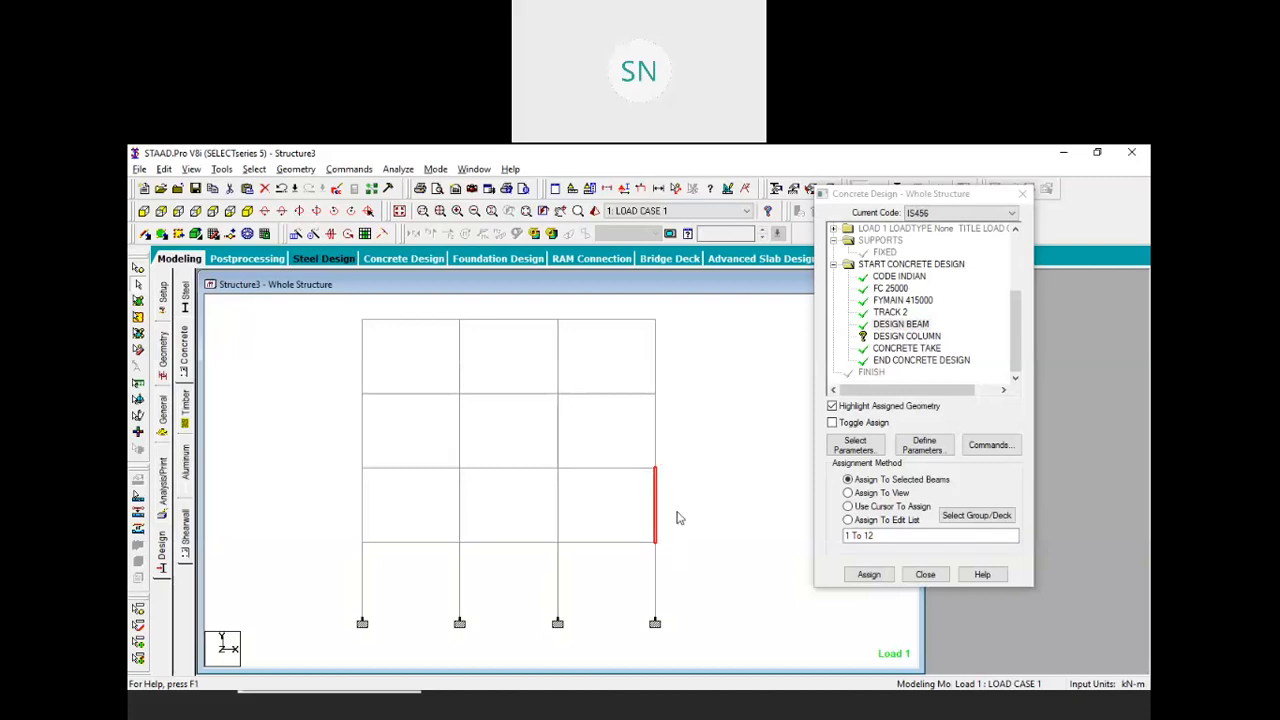
left_click(712, 483)
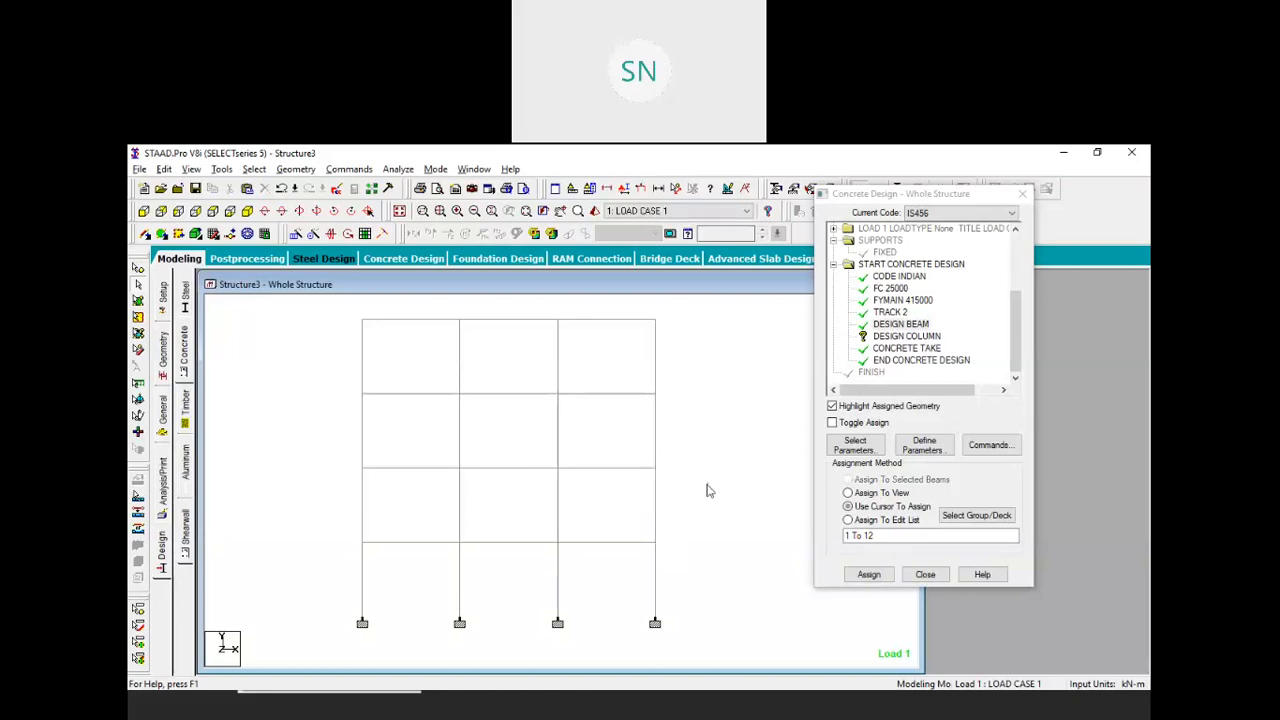
Assign the DESIGN COLUMN command to all members parallel to Y and clear the selection
left_click(903, 337)
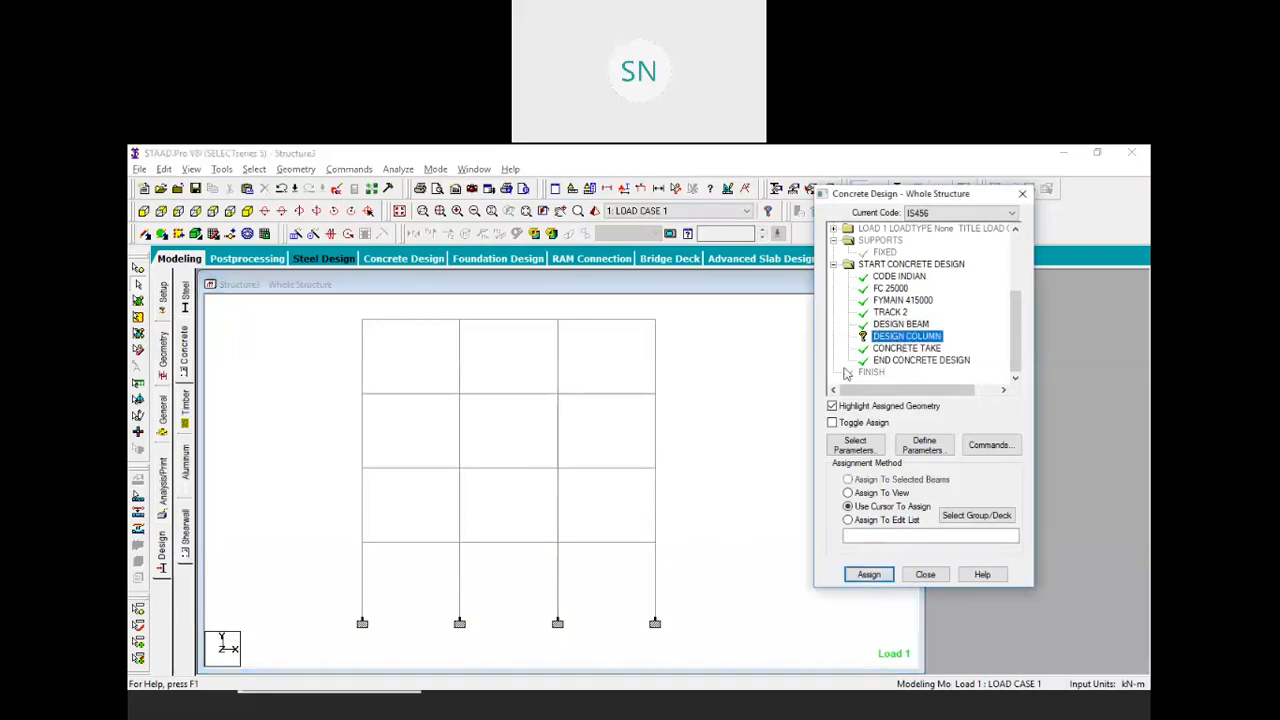
left_click(254, 169)
mouse_move(375, 447)
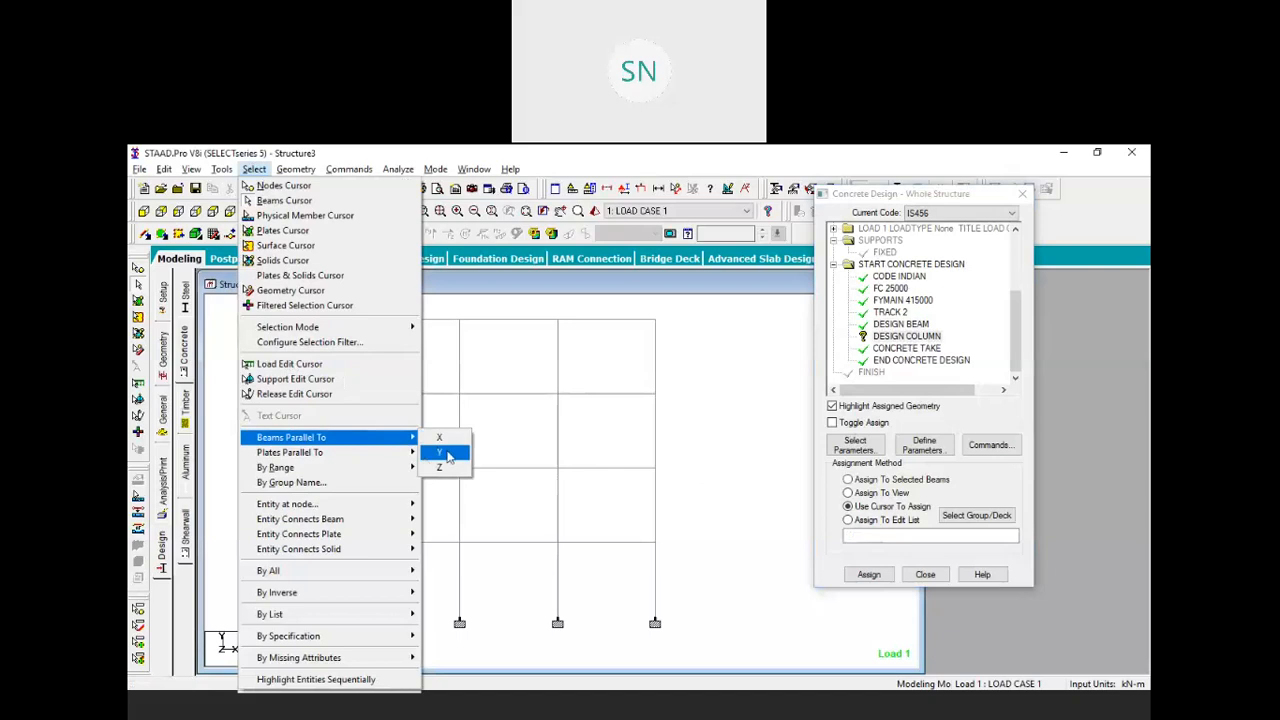
left_click(449, 457)
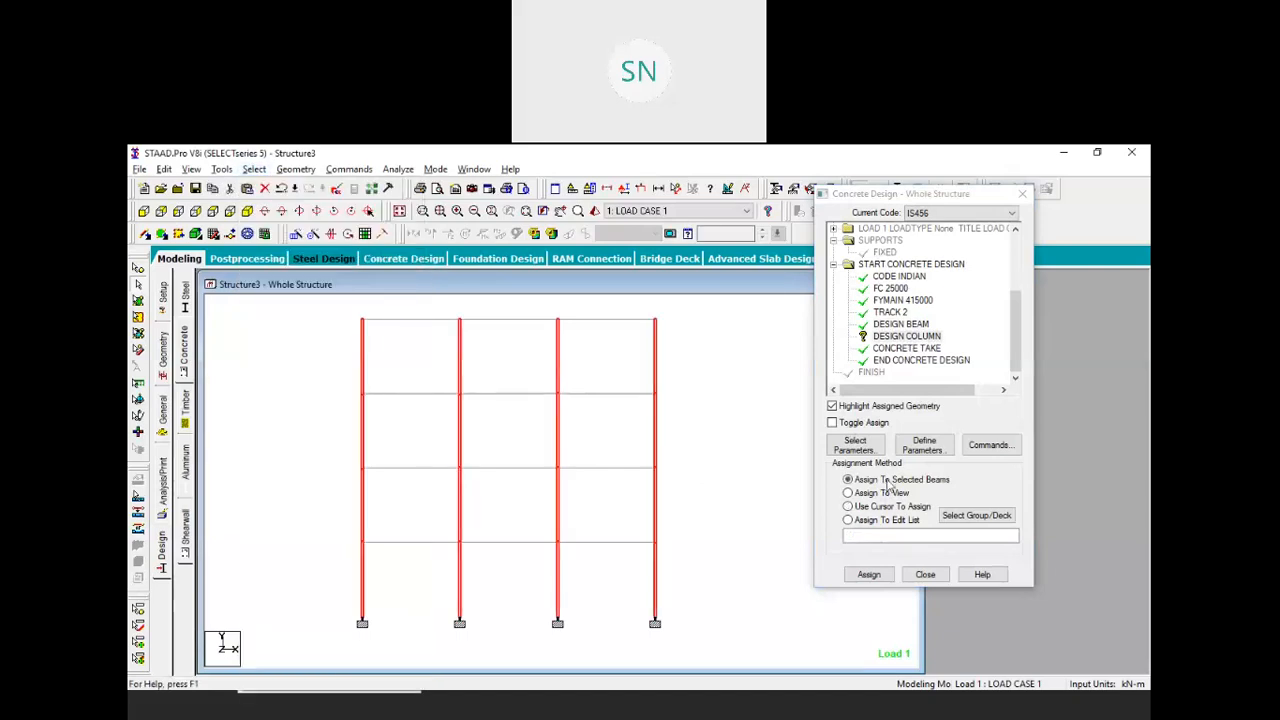
left_click(868, 574)
left_click(958, 428)
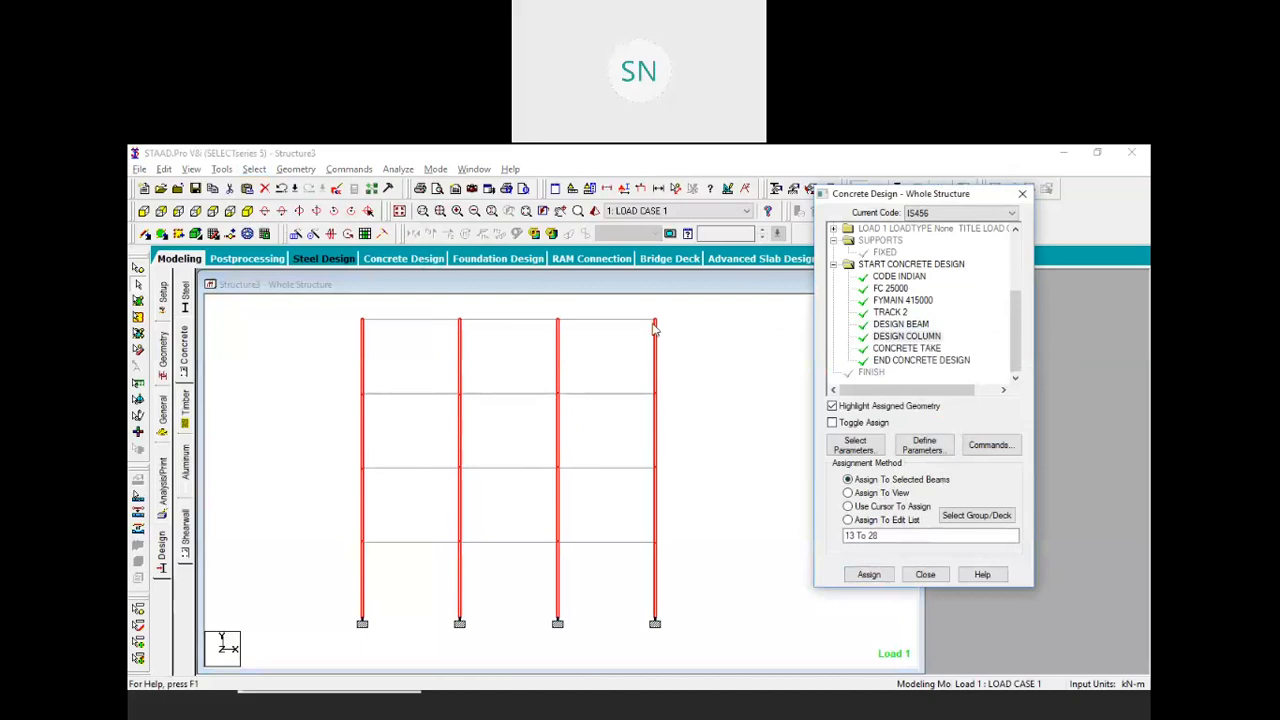
left_click(590, 509)
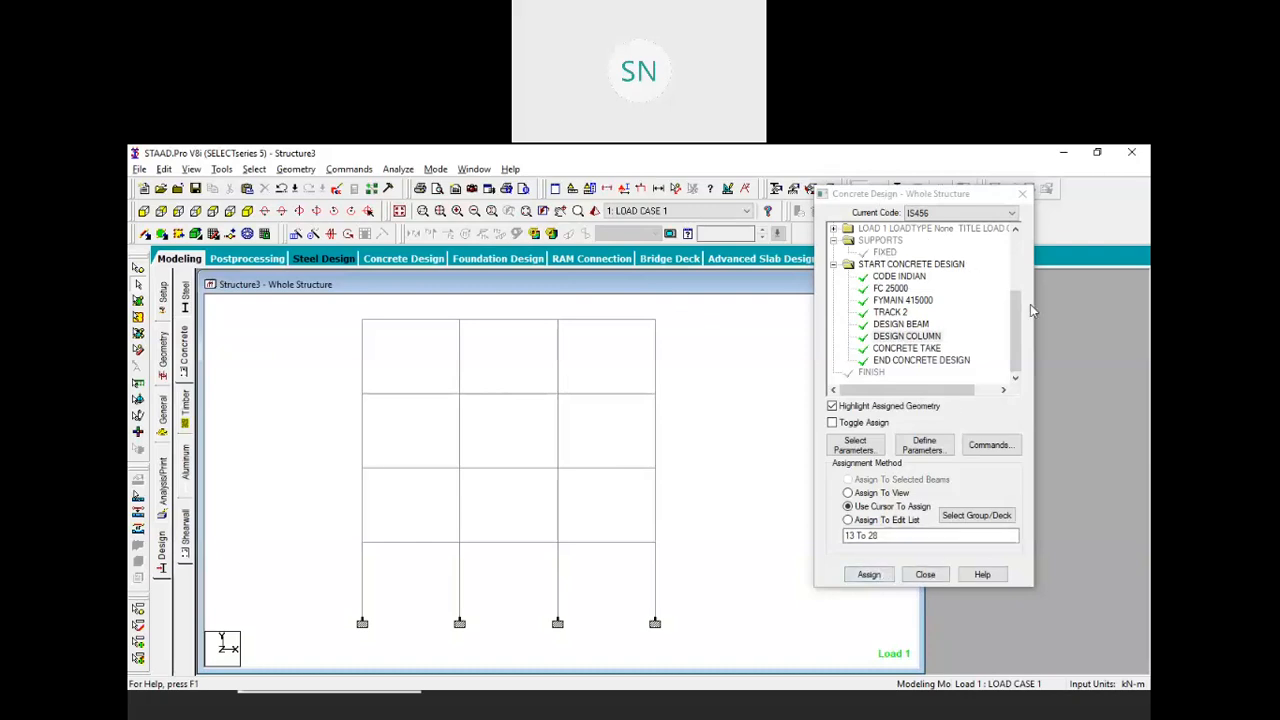
left_click(760, 395)
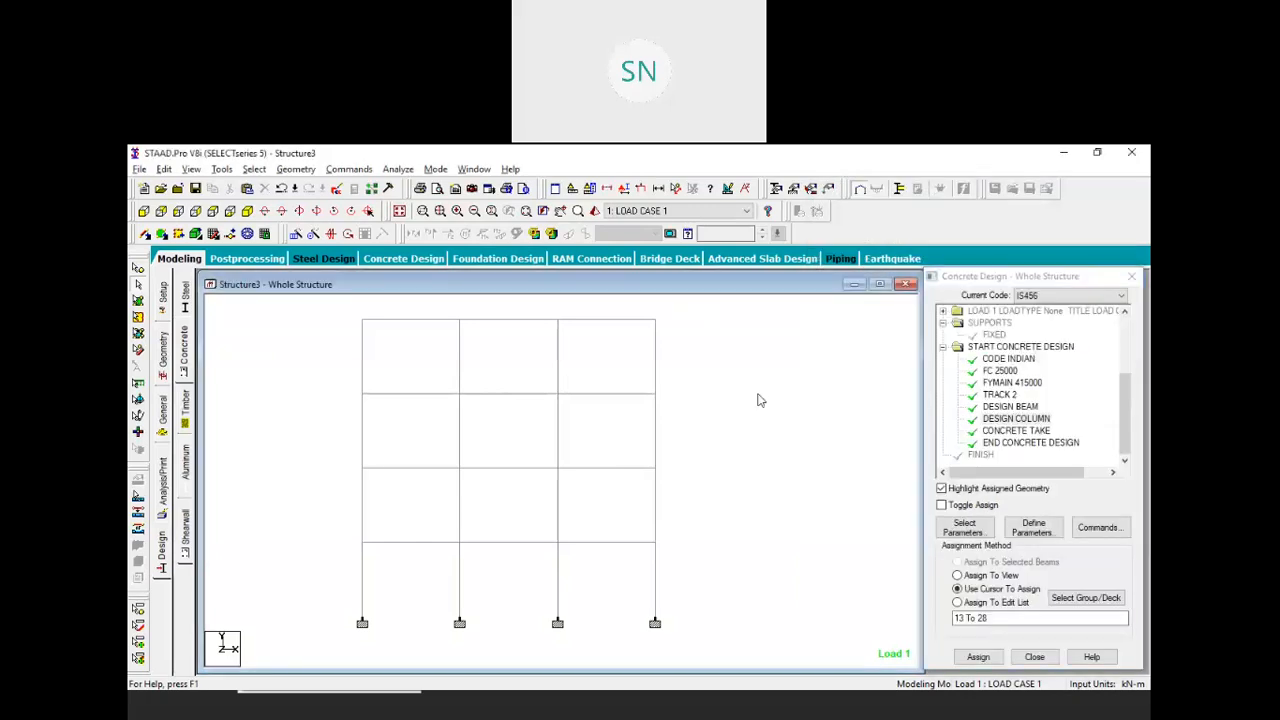
Define a Perform Analysis command with No Print, save the structure and run the analysis
left_click(348, 169)
mouse_move(405, 424)
left_click(533, 413)
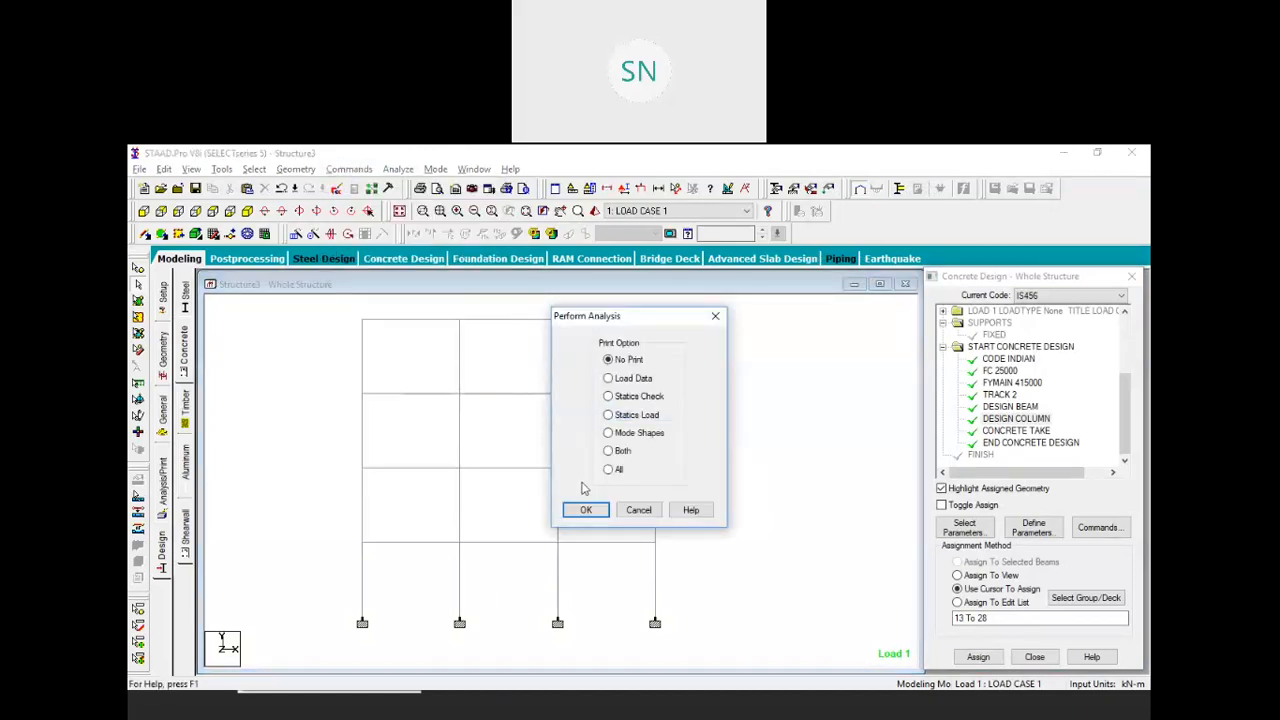
left_click(586, 510)
left_click(398, 169)
left_click(417, 188)
left_click(543, 444)
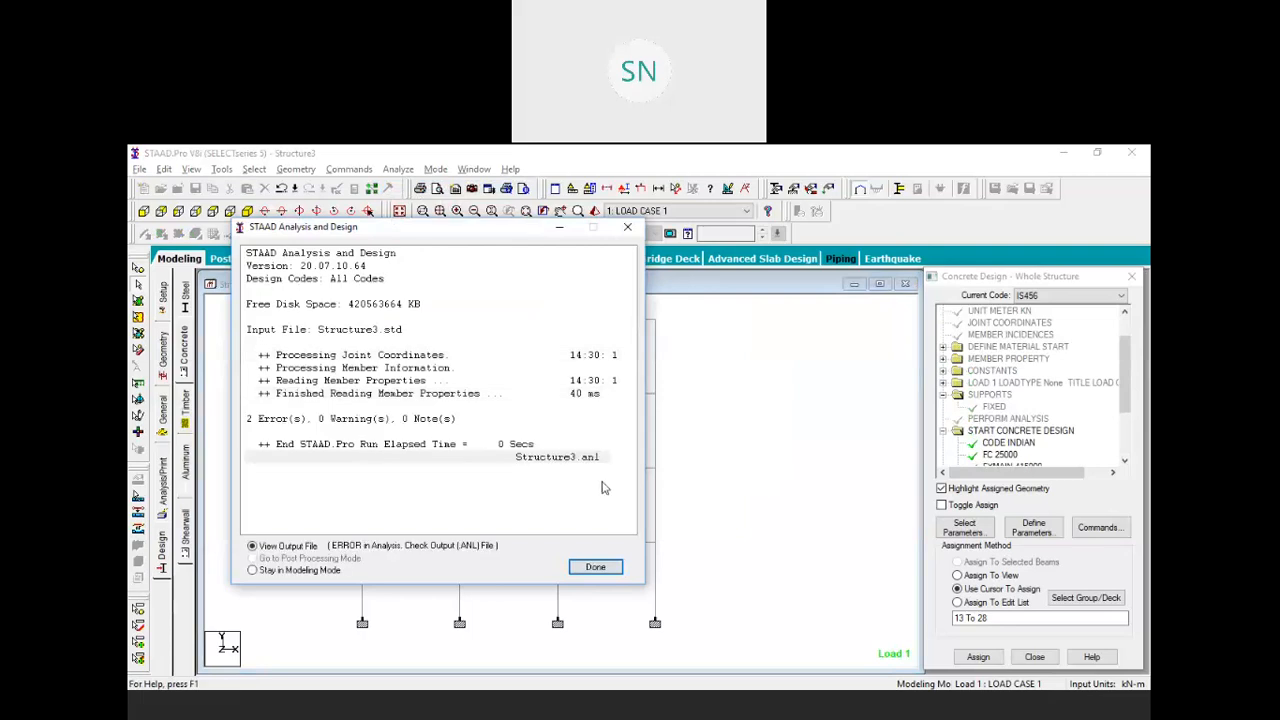
Examine the error message in the analysis output file and close the output
left_click(268, 421)
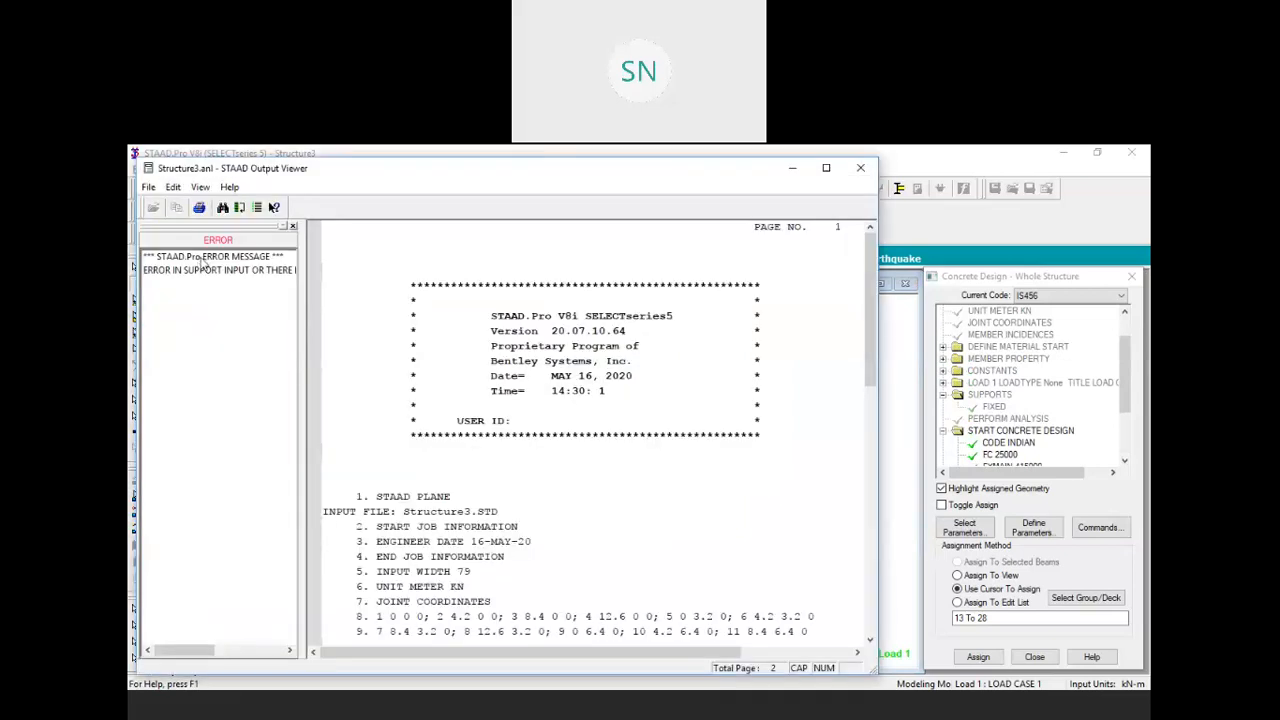
left_click(206, 257)
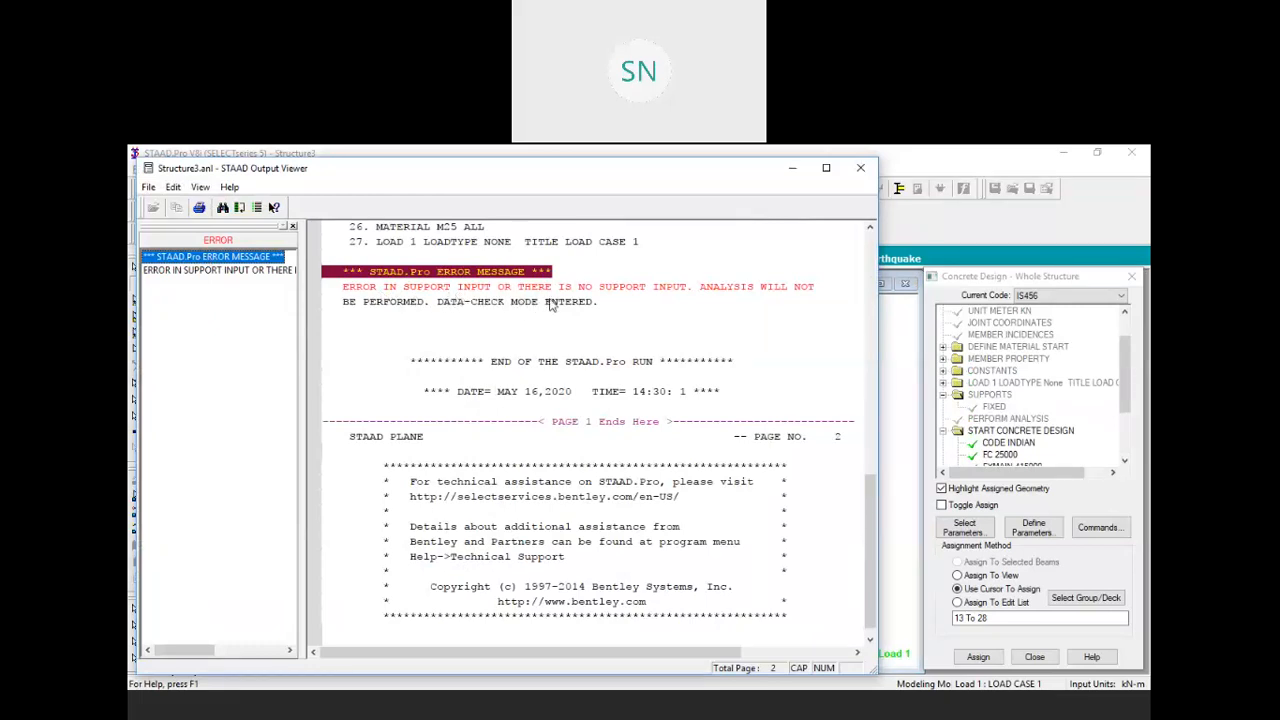
left_click(864, 172)
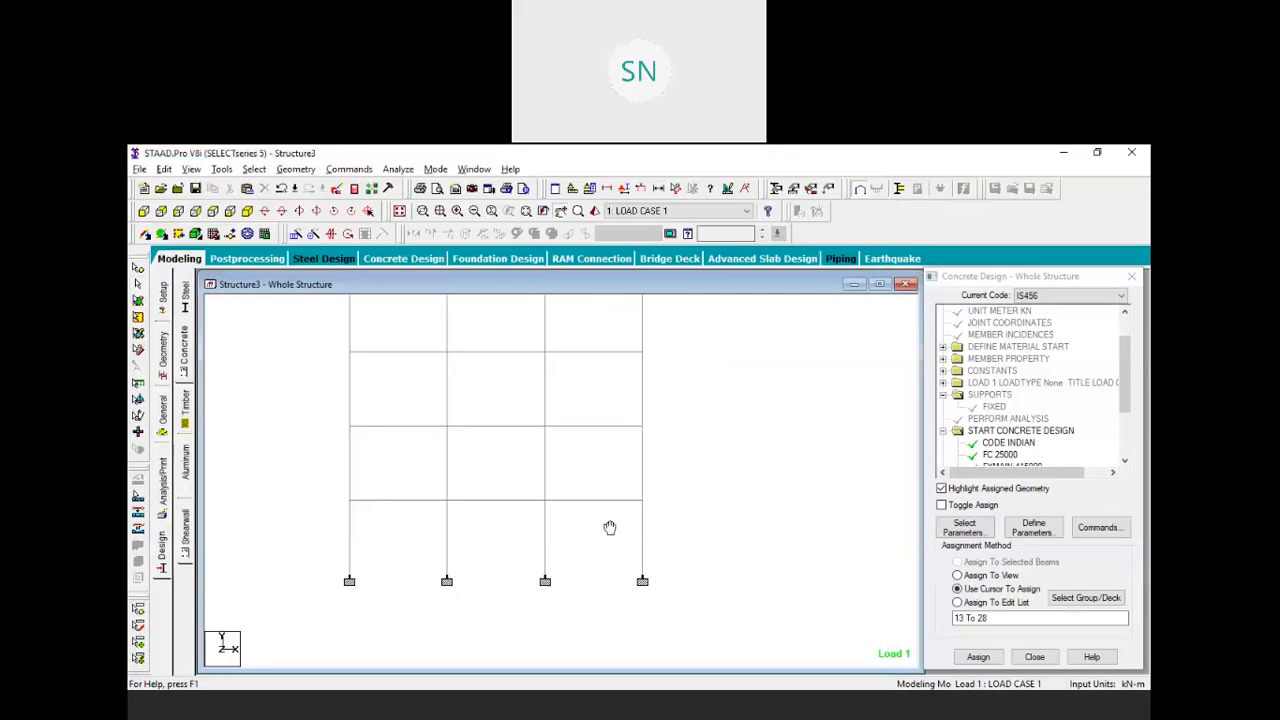
Check the defined analysis command, the member section properties and the support assignments of the frame
left_click(165, 482)
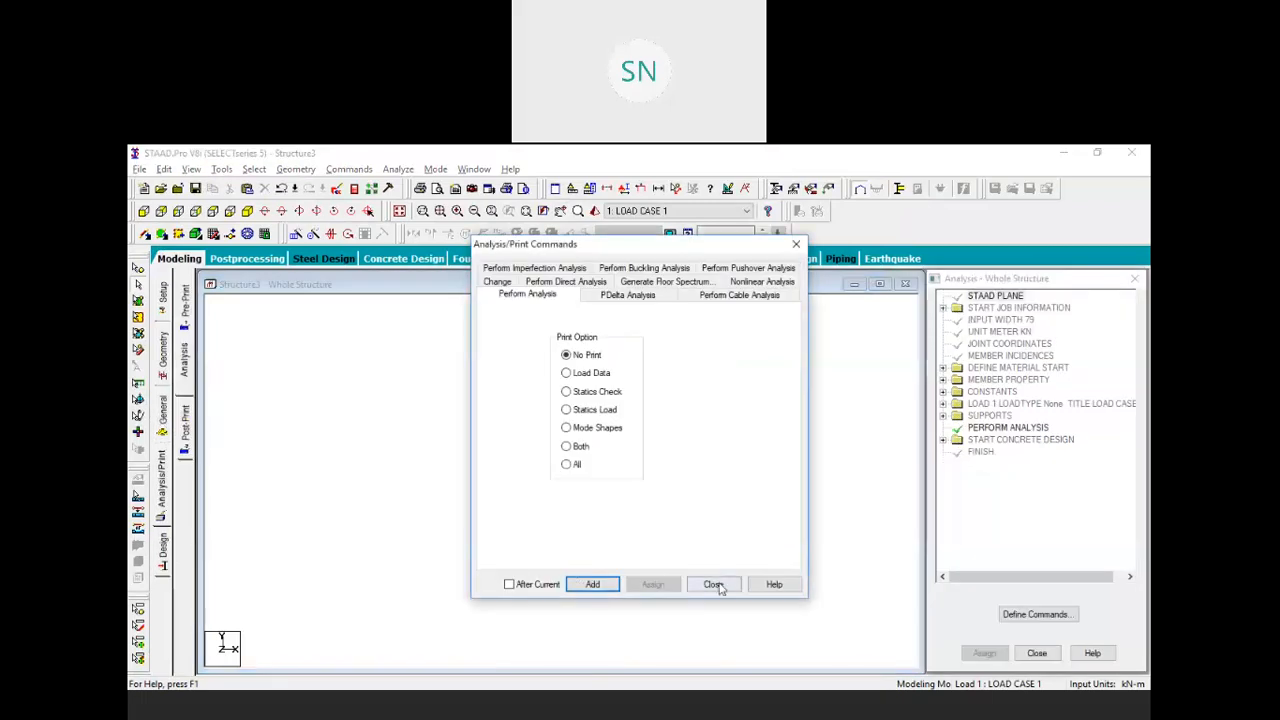
left_click(718, 586)
left_click(164, 411)
middle_click_drag(479, 461, 454, 424)
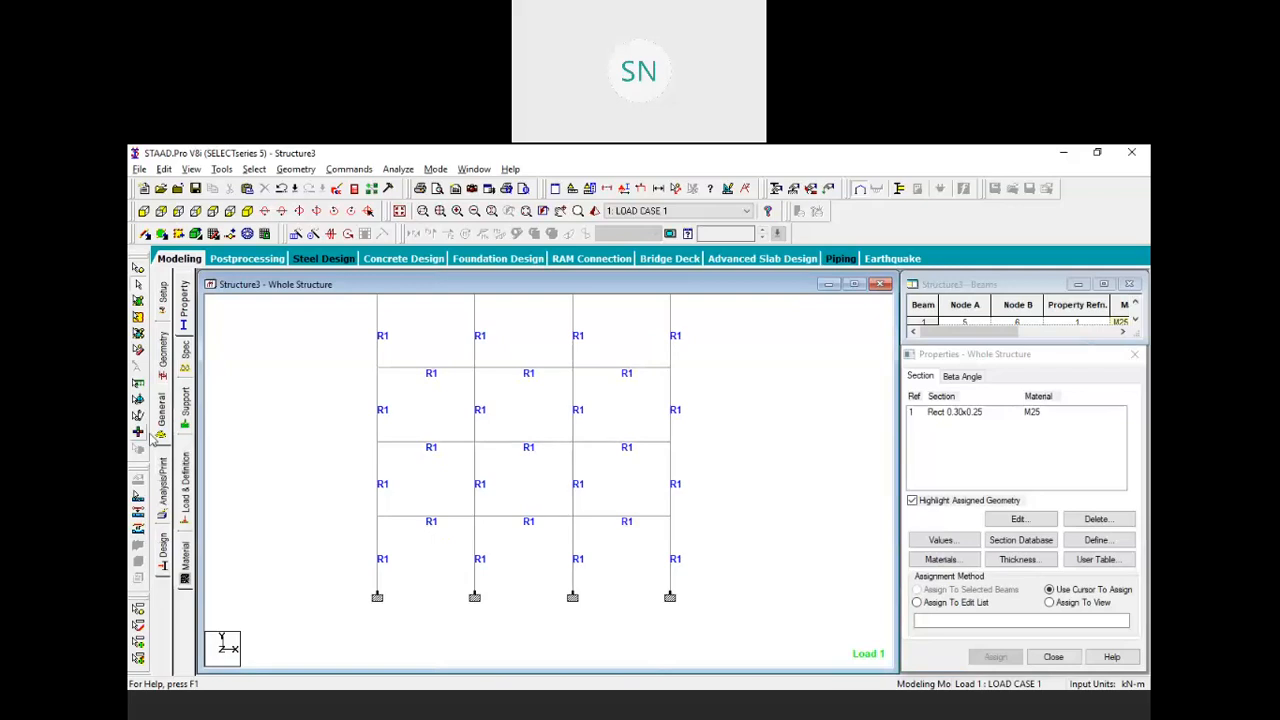
left_click(185, 412)
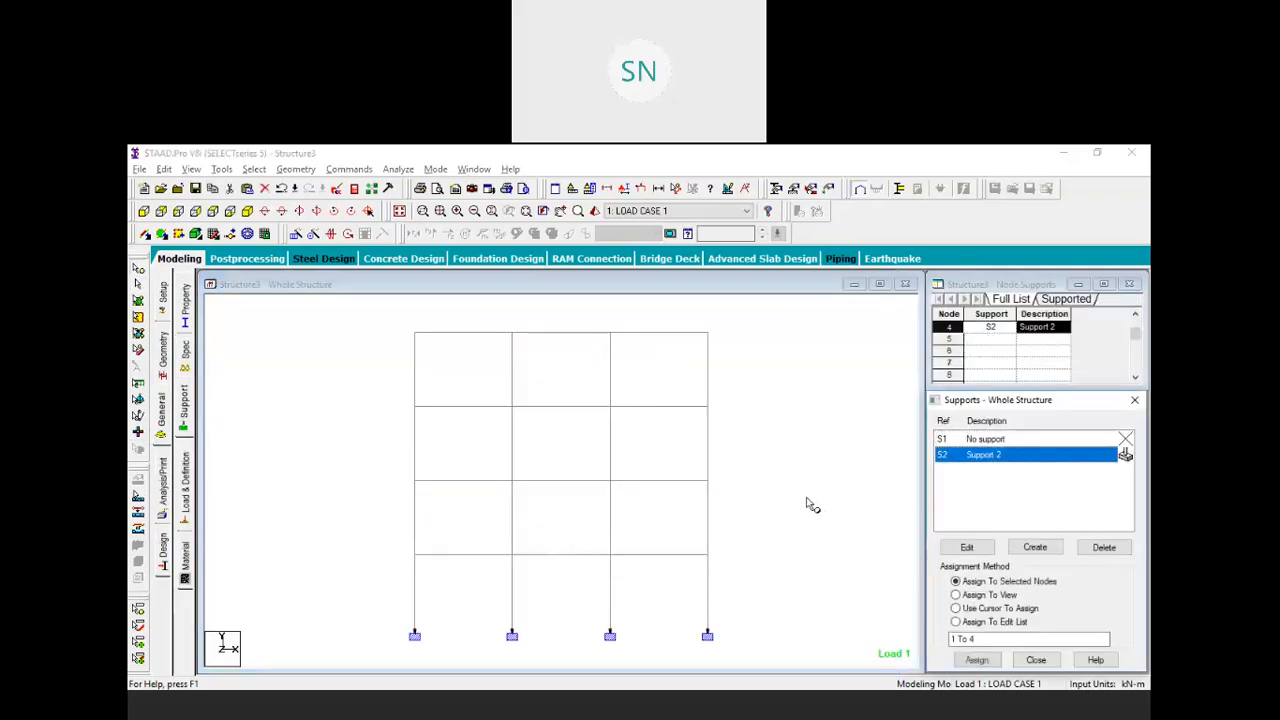
scroll(765, 459, "down", 1)
middle_click_drag(776, 437, 771, 452)
left_click(766, 440)
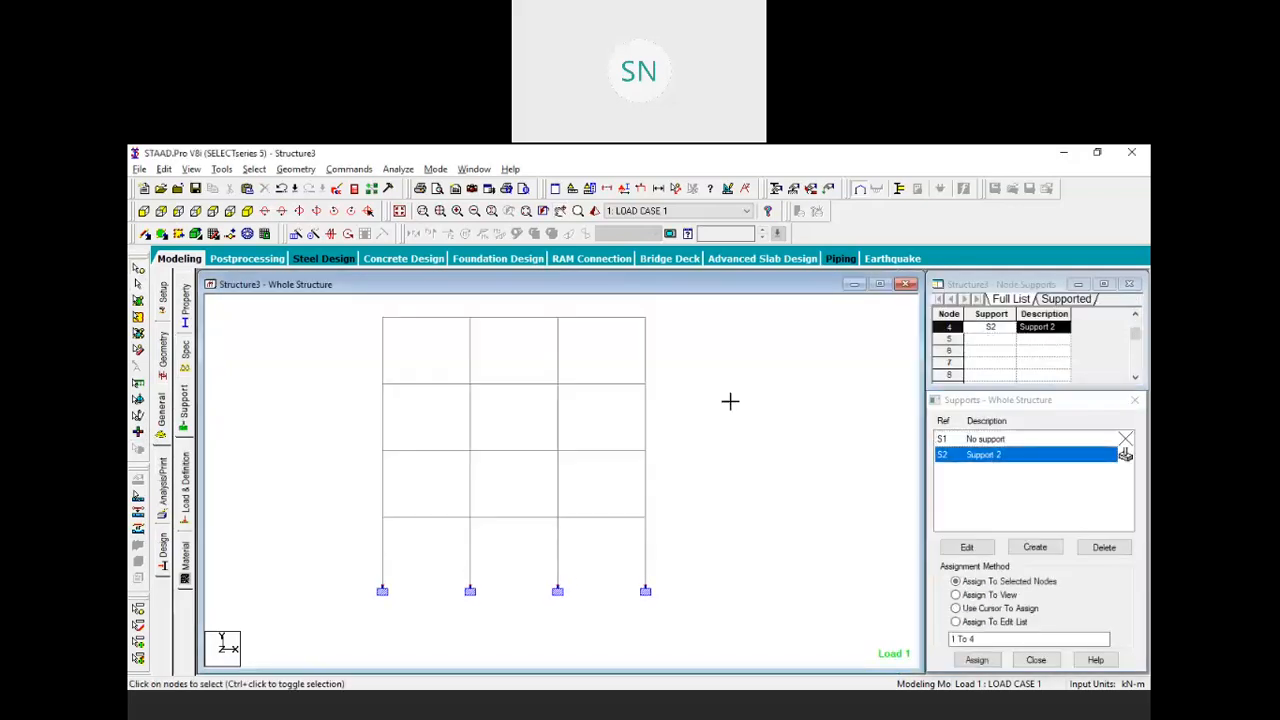
Issue the Perform Analysis command with No Print again, save the structure and rerun the analysis
left_click(349, 170)
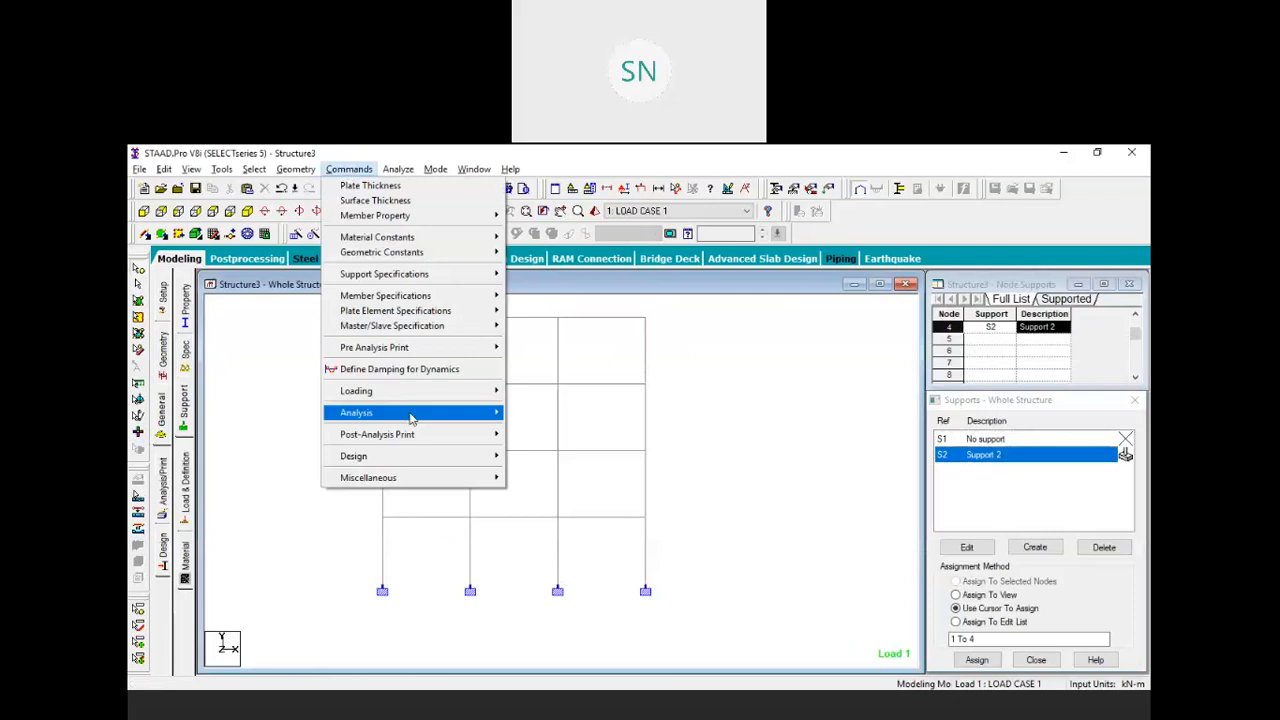
mouse_move(430, 413)
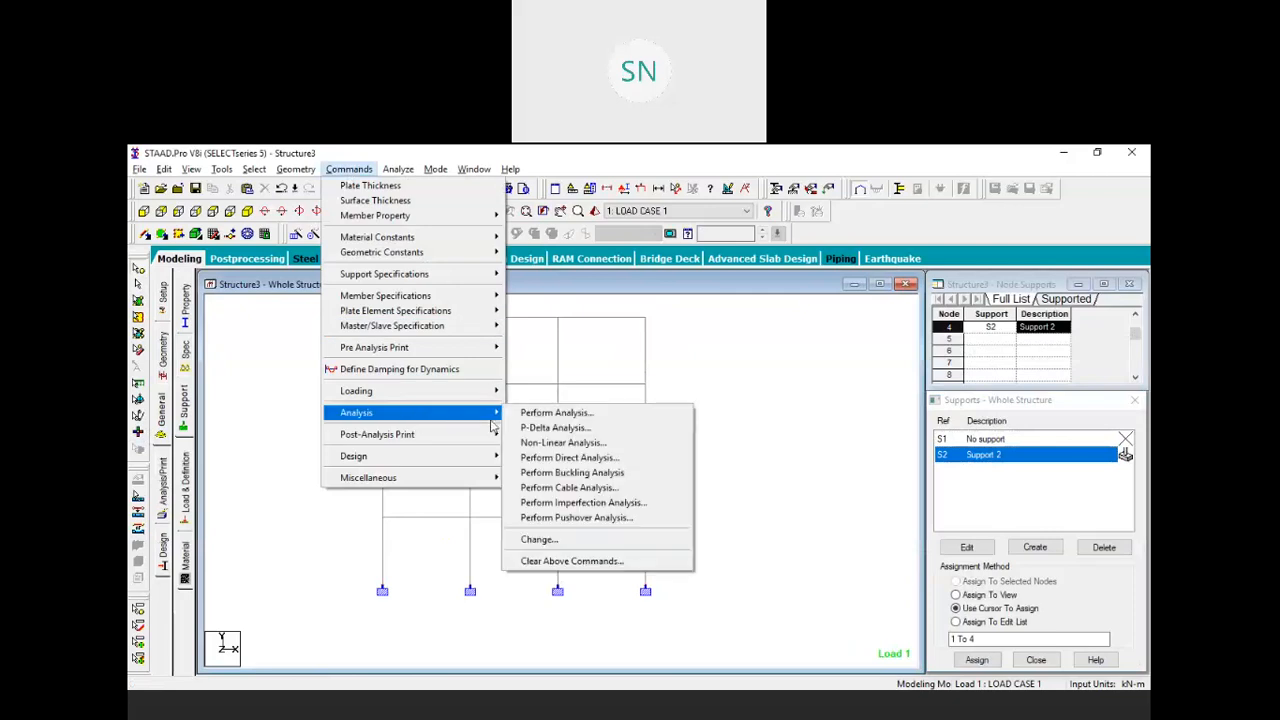
left_click(554, 413)
left_click(583, 508)
left_click(398, 169)
left_click(430, 183)
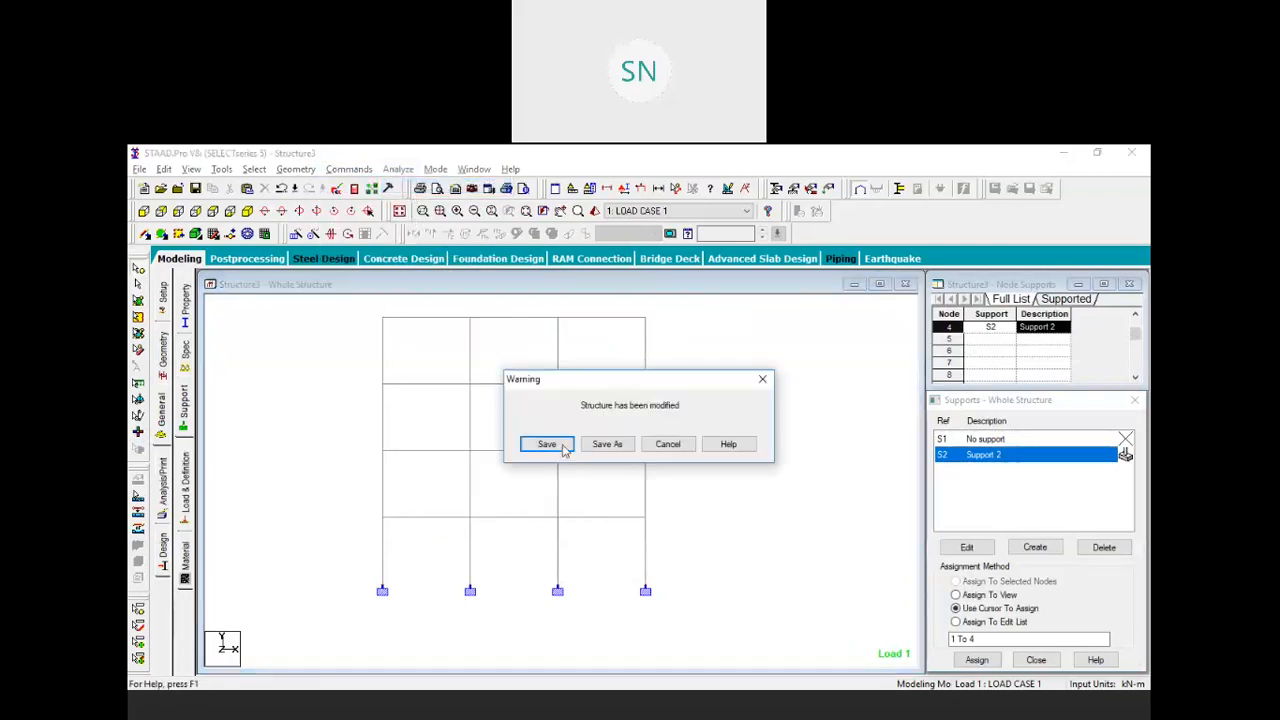
left_click(547, 445)
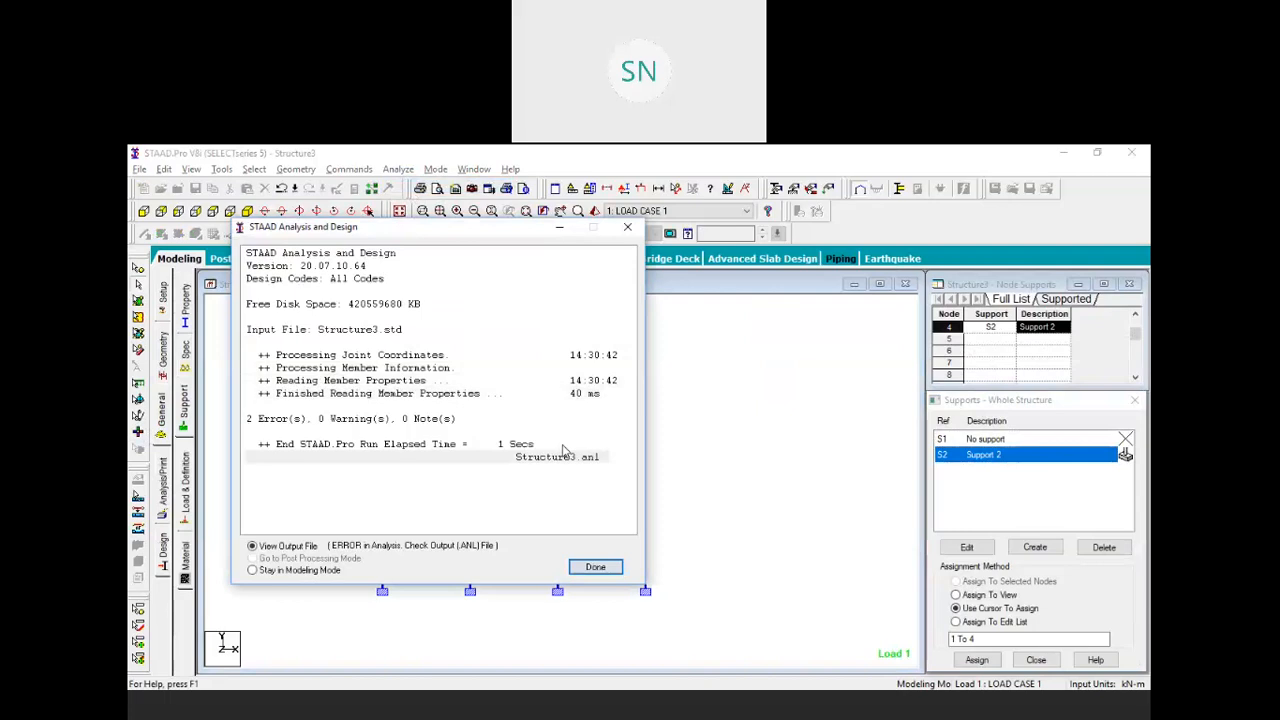
Examine the errors and the echoed model input in the new analysis output file
left_click(293, 420)
left_click(588, 568)
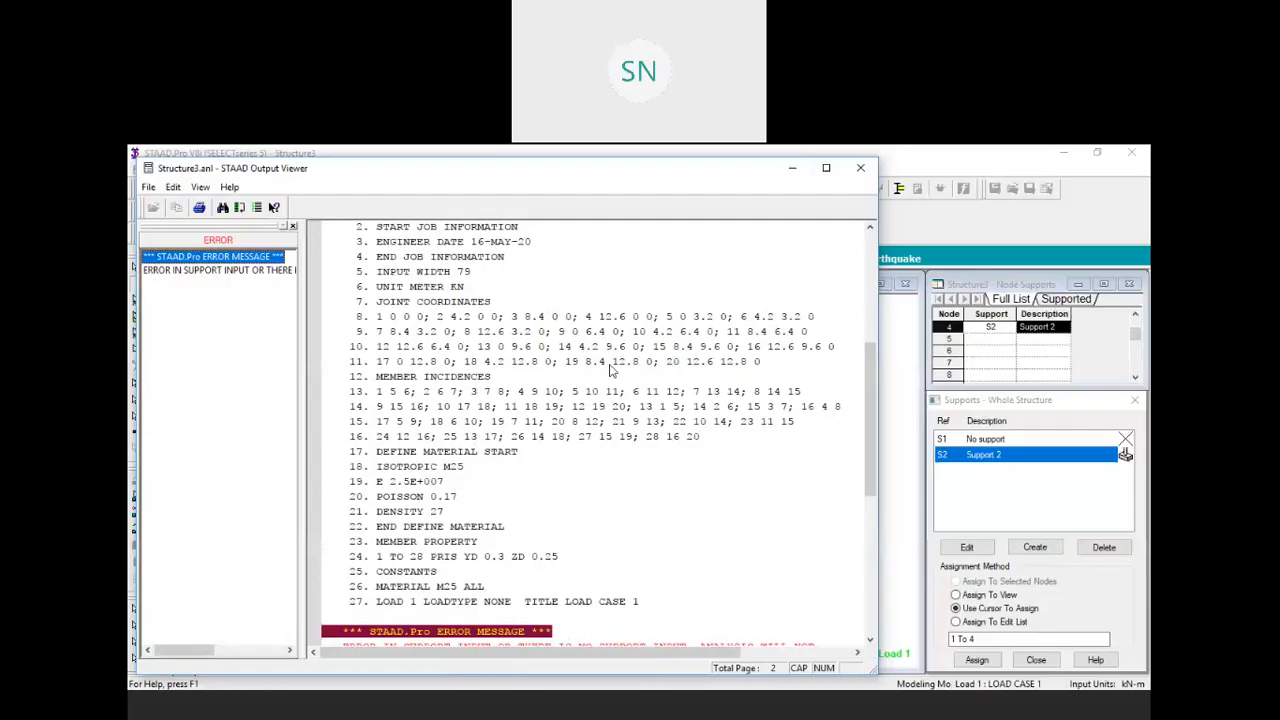
scroll(615, 368, "up", 7)
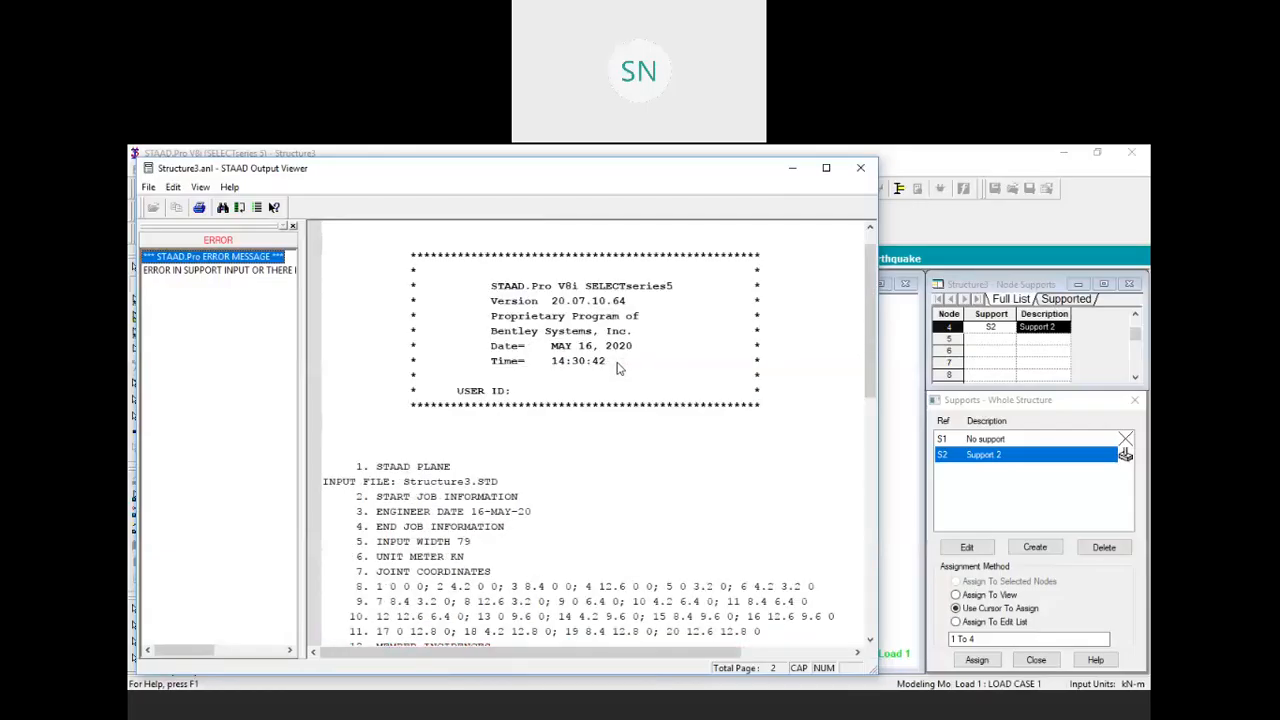
Close the analysis output and the Structure3 model
left_click(861, 170)
left_click(905, 284)
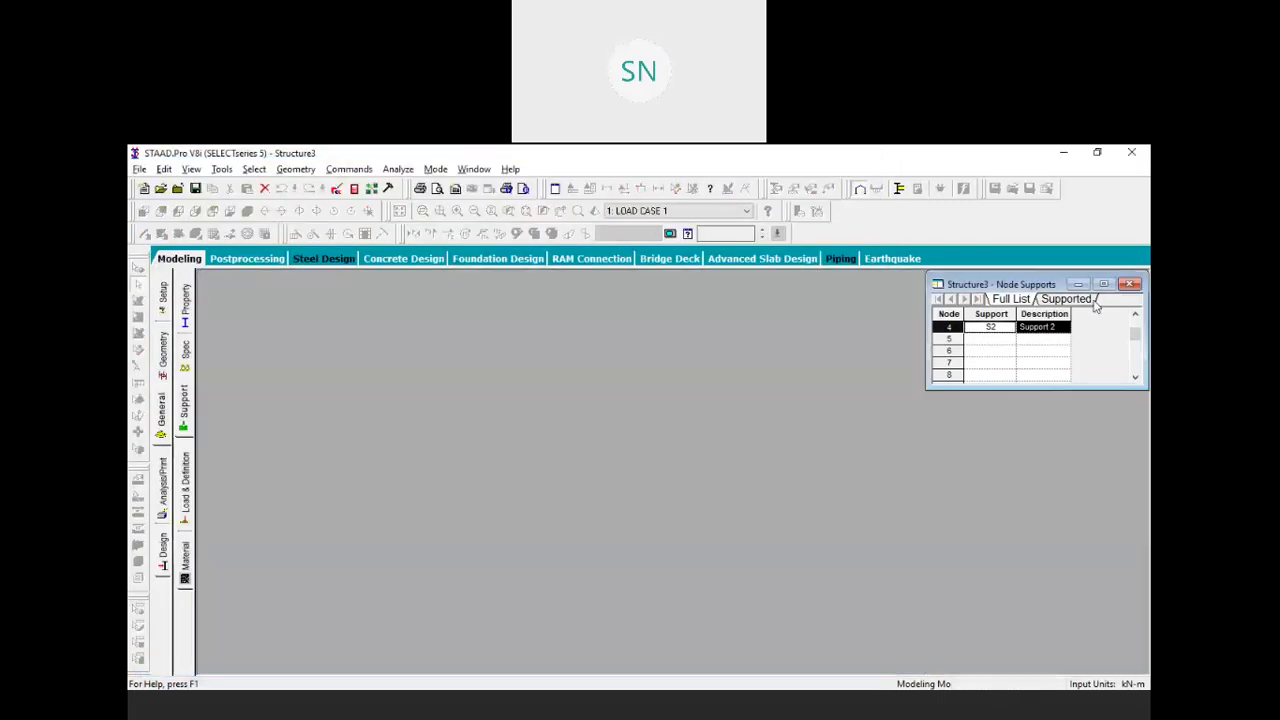
left_click(1129, 285)
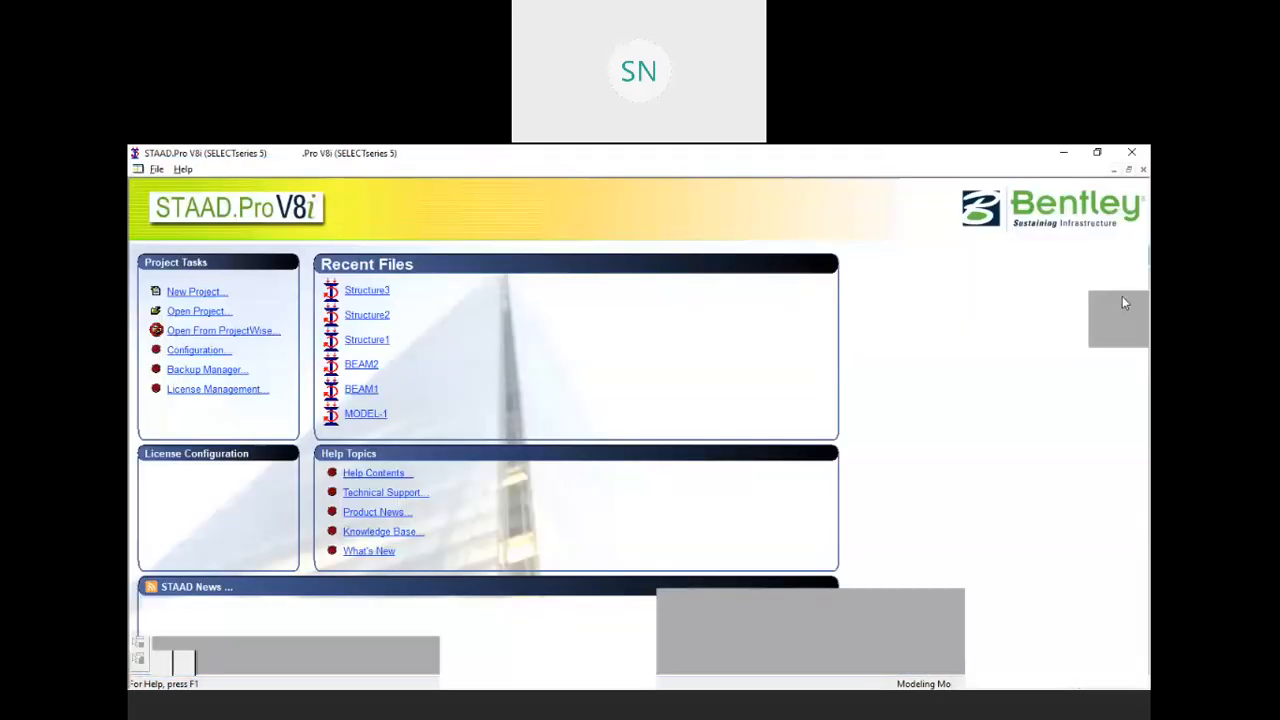
Create a new Space structure named Structure4 with metre length units and kilonewton force units
left_click(196, 292)
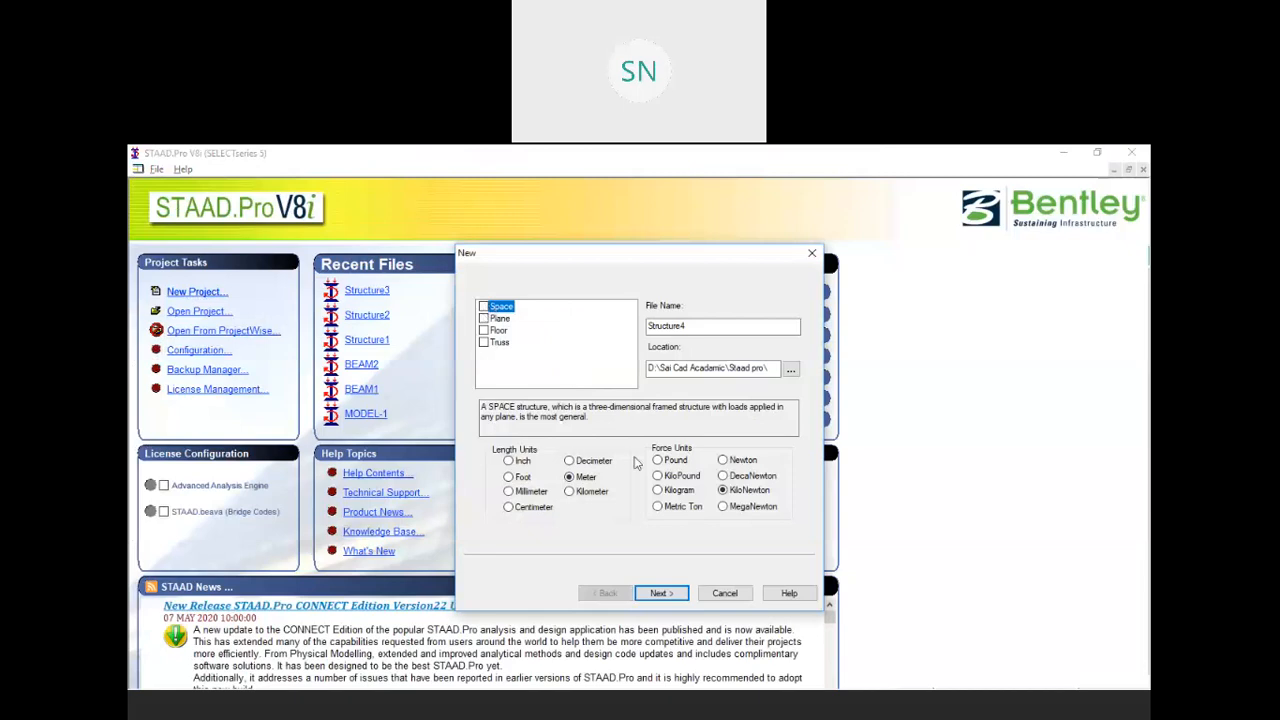
left_click(661, 593)
left_click(662, 593)
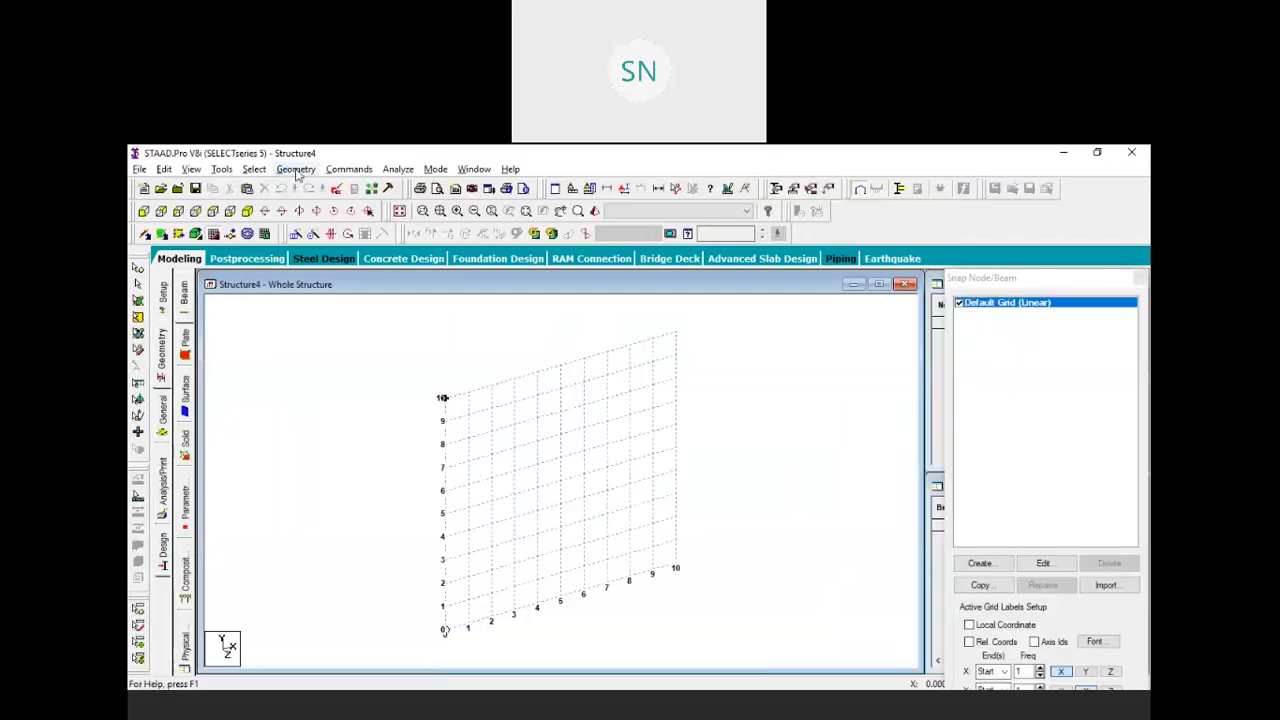
Start a Bay Frame prototype from the Frame Models in the Structure Wizard
left_click(296, 169)
left_click(365, 622)
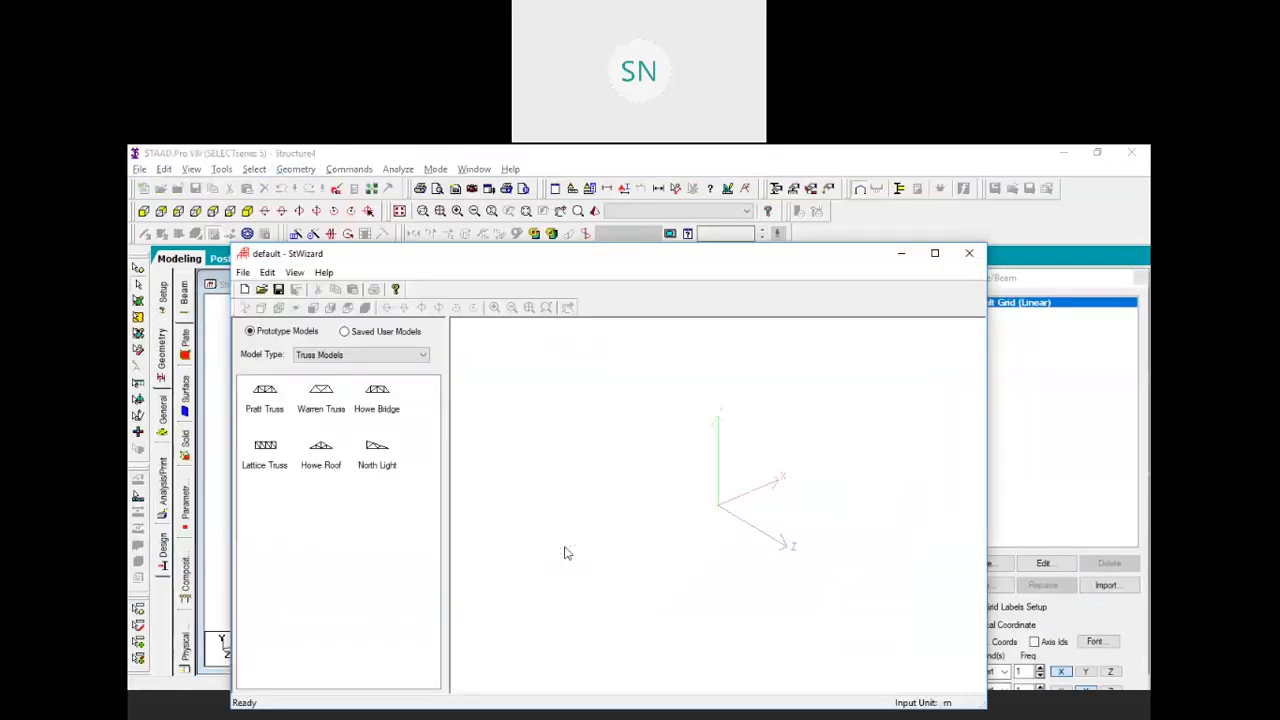
left_click(352, 356)
left_click(343, 380)
left_click_drag(265, 390, 610, 458)
Generate the bay frame 12.6 m long, 12.8 m high and 0 m wide, with 3 bays along the length and 4 along the height
type("12")
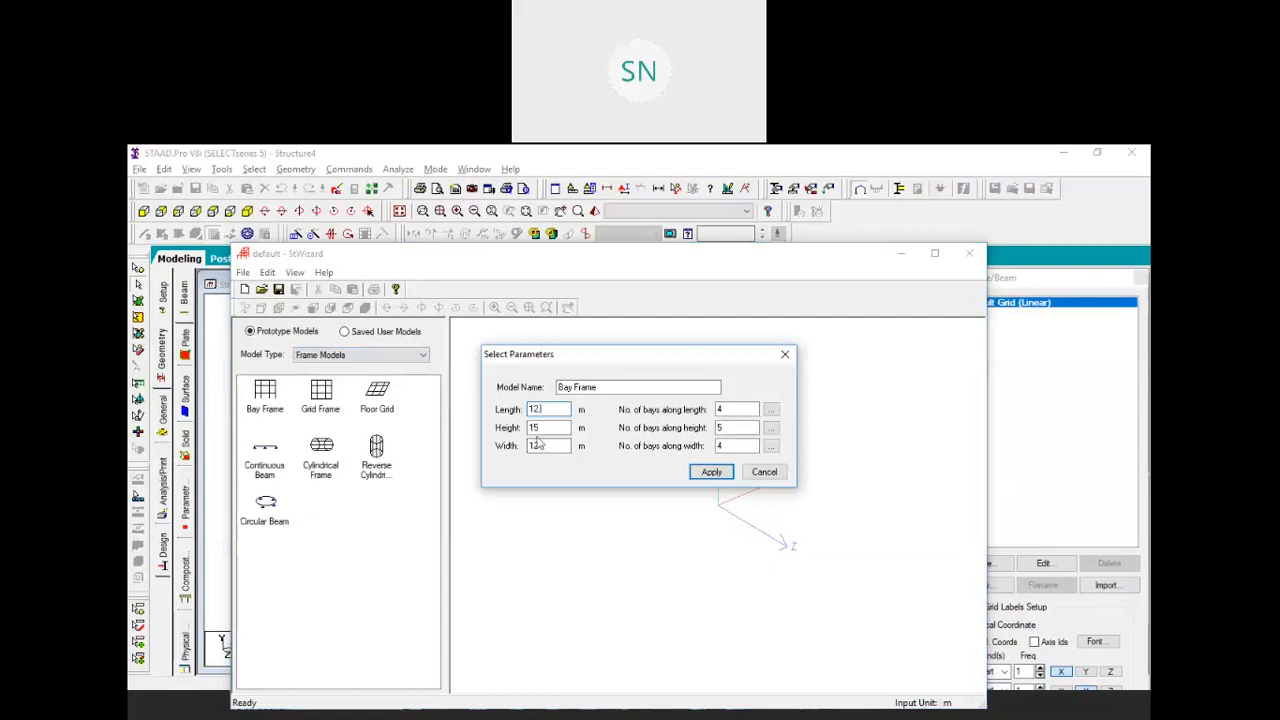
type(".6")
key("Tab")
type("12")
left_click_drag(550, 444, 485, 453)
type("0")
left_click_drag(749, 409, 626, 417)
type("2")
key("shift+Tab")
type("3")
key("Tab")
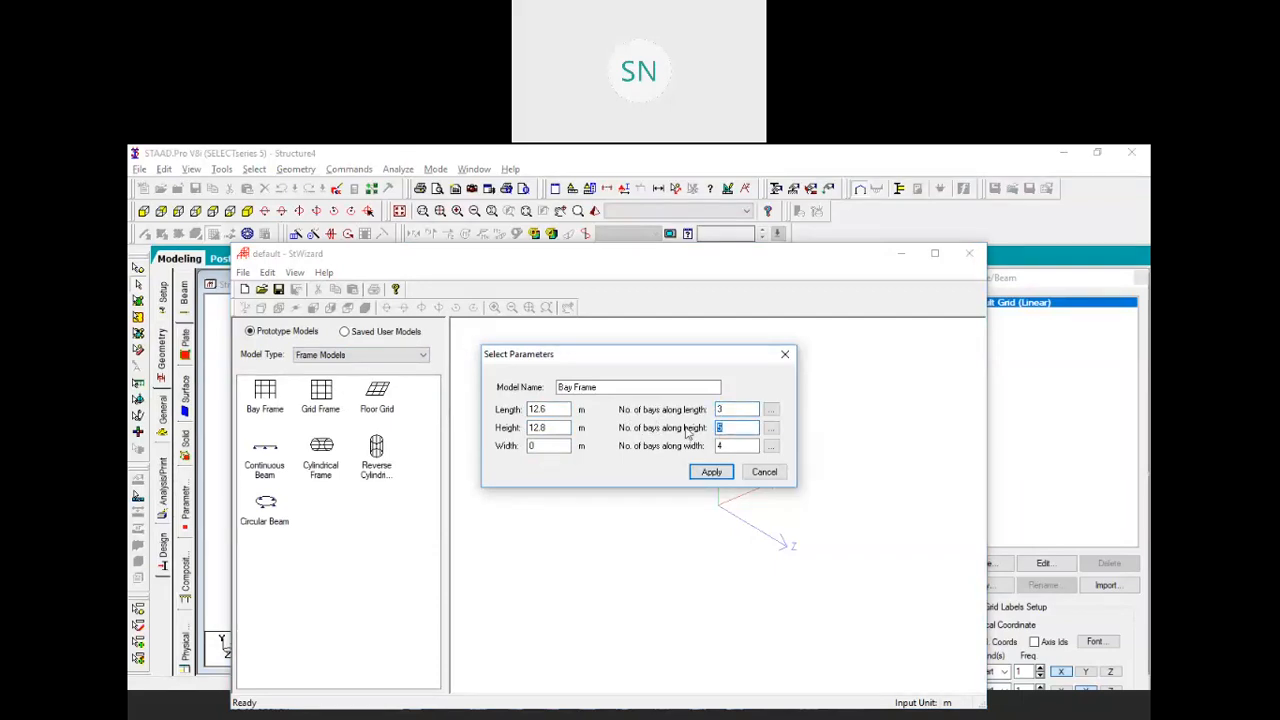
left_click(711, 472)
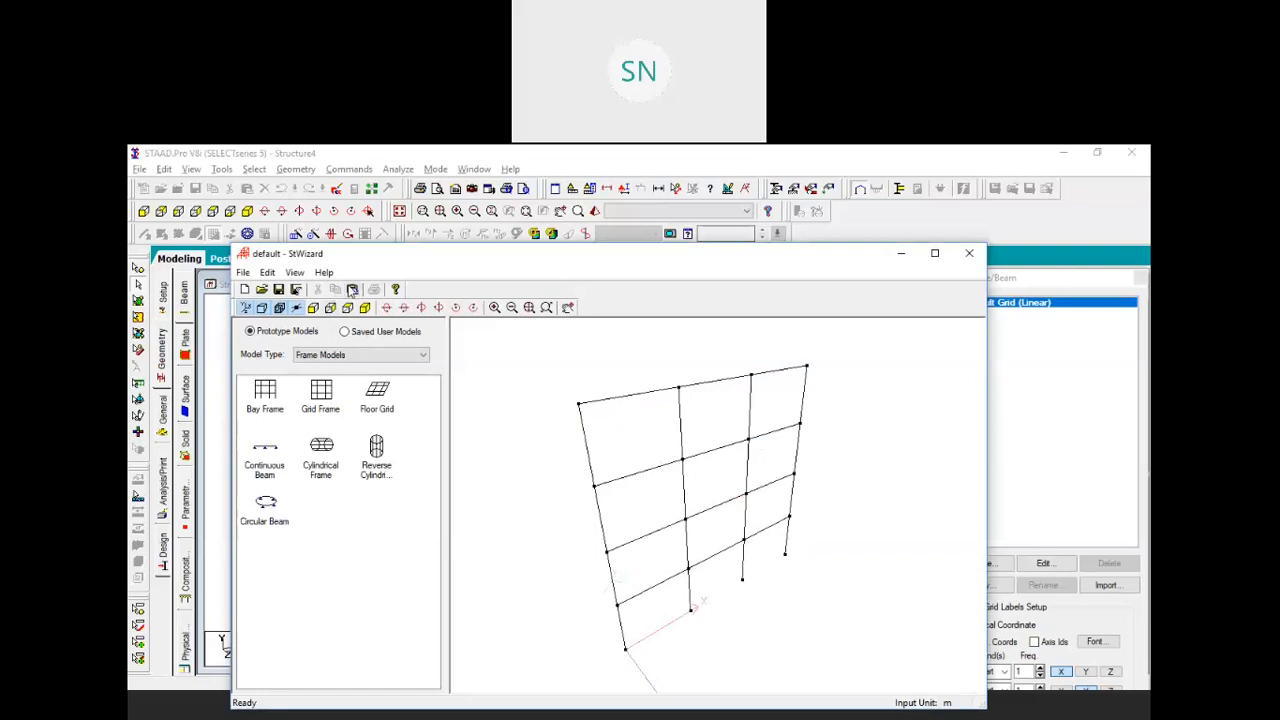
Transfer the bay frame into the Structure4 model with zero X, Y and Z offsets and dismiss the snap grid
left_click(352, 290)
left_click(680, 455)
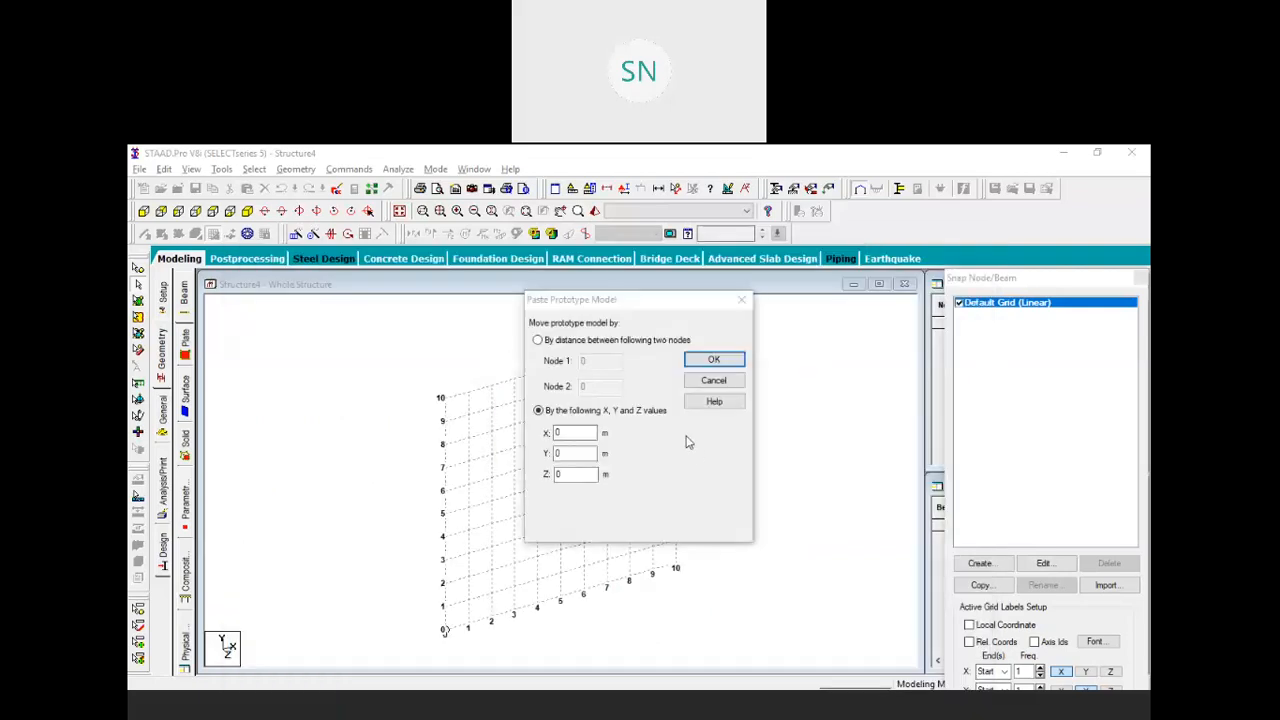
left_click(714, 360)
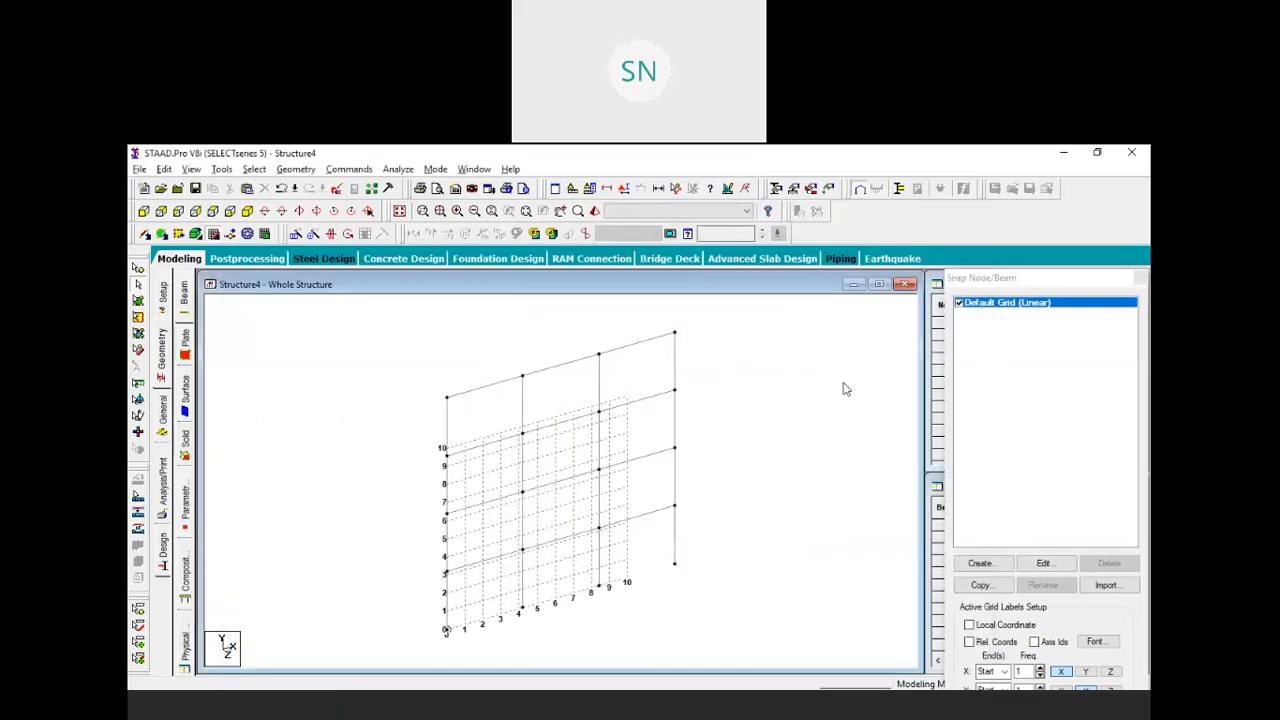
left_click(1139, 278)
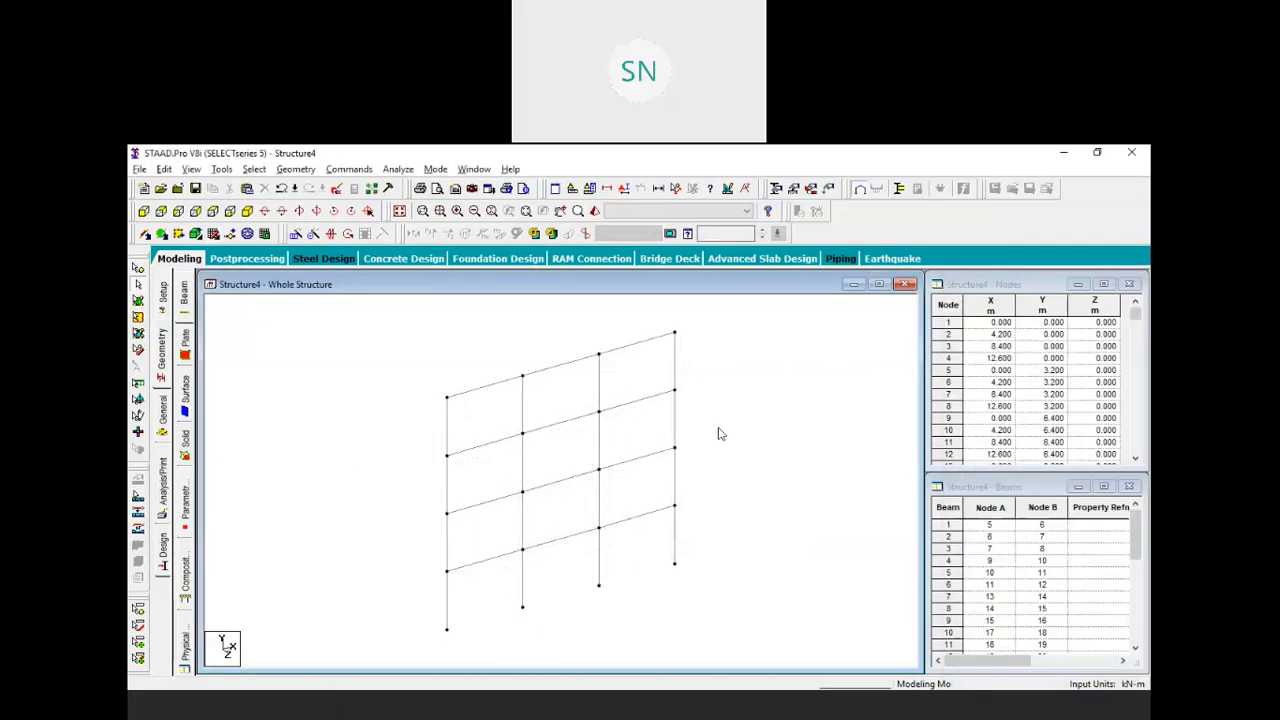
Define a rectangular concrete section property with YD 0.3 m and ZD 0.25 m
left_click(164, 408)
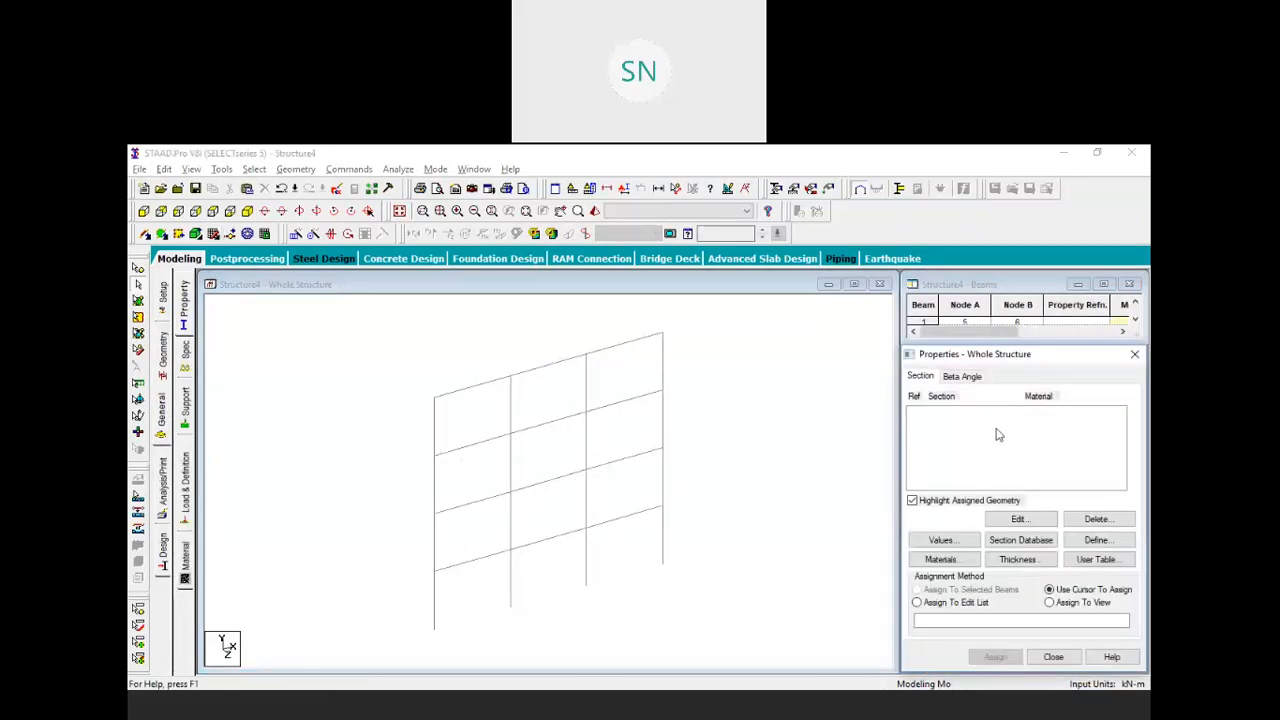
left_click_drag(1005, 353, 1005, 356)
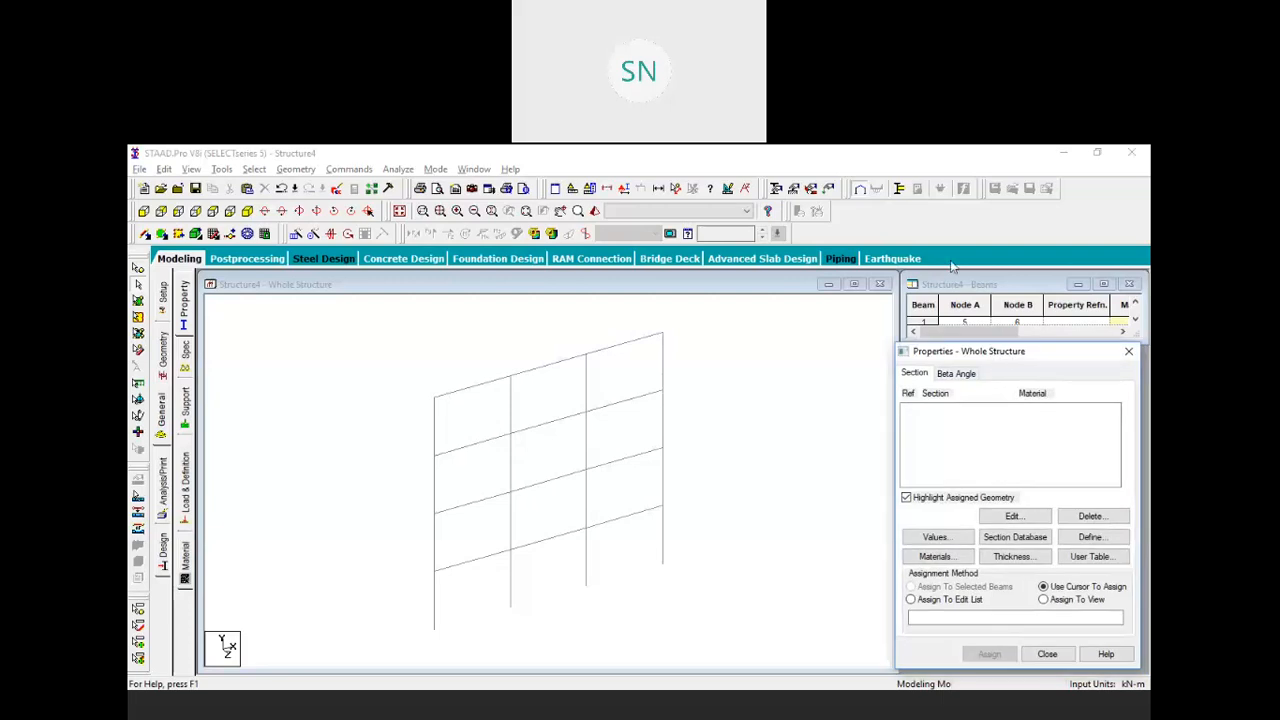
left_click_drag(952, 266, 955, 262)
left_click(1053, 442)
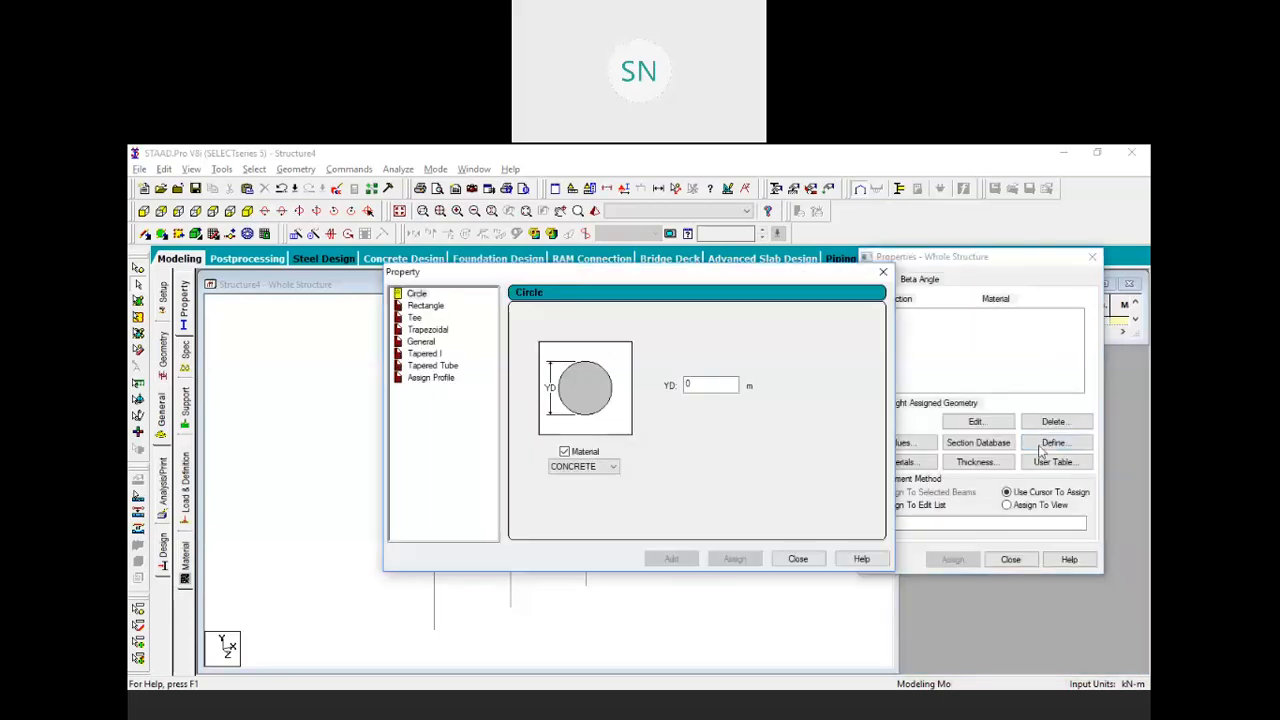
left_click(421, 306)
left_click(715, 374)
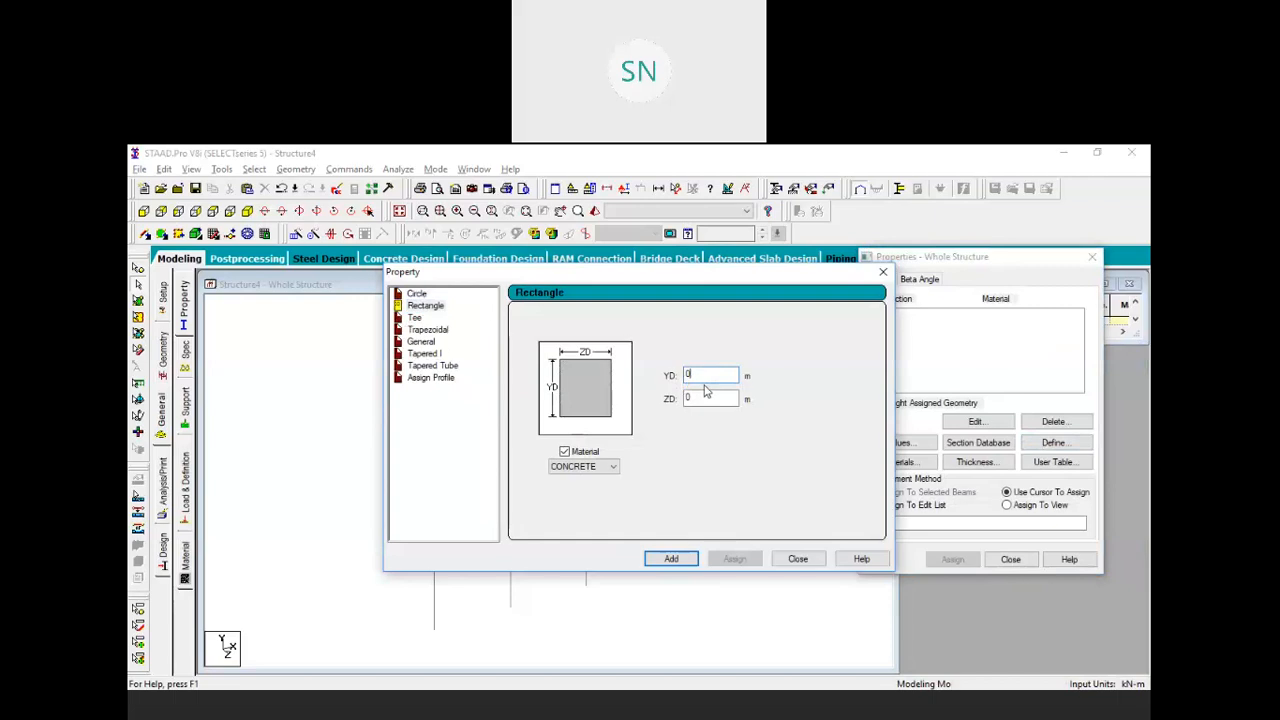
double_click(704, 397)
type(".25")
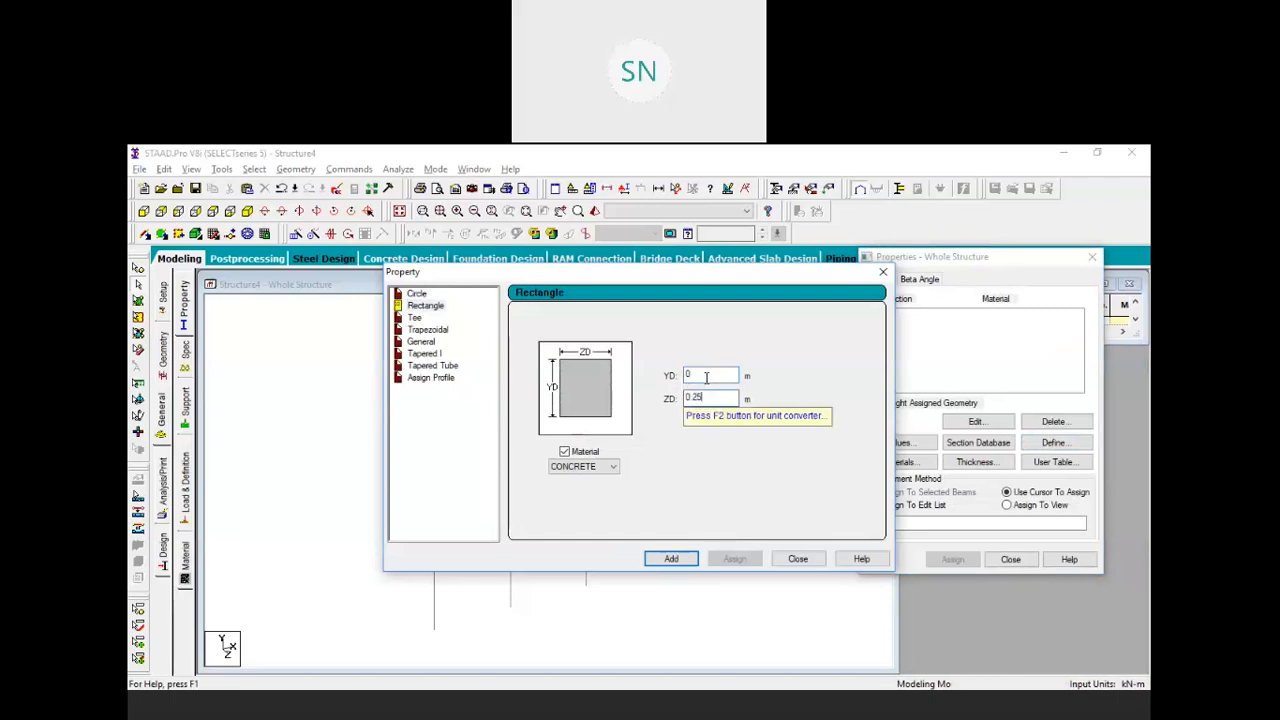
double_click(706, 377)
type(".3")
left_click(600, 467)
left_click(578, 510)
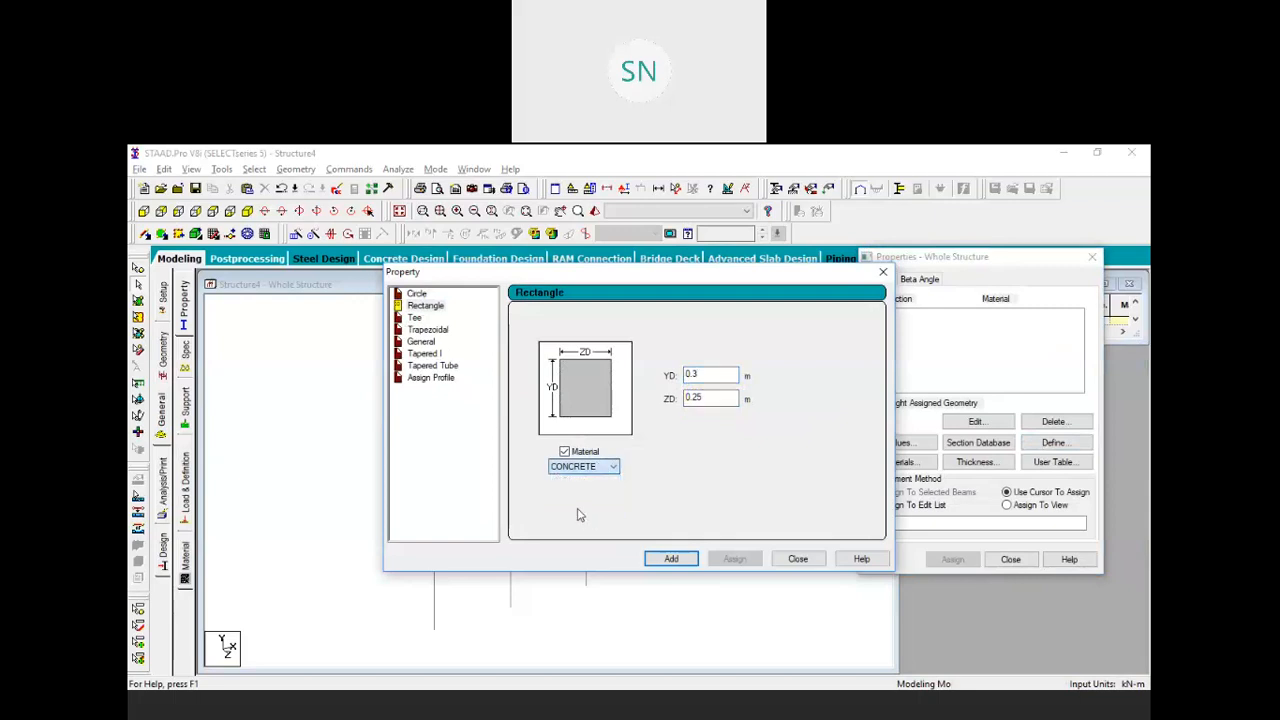
left_click(672, 560)
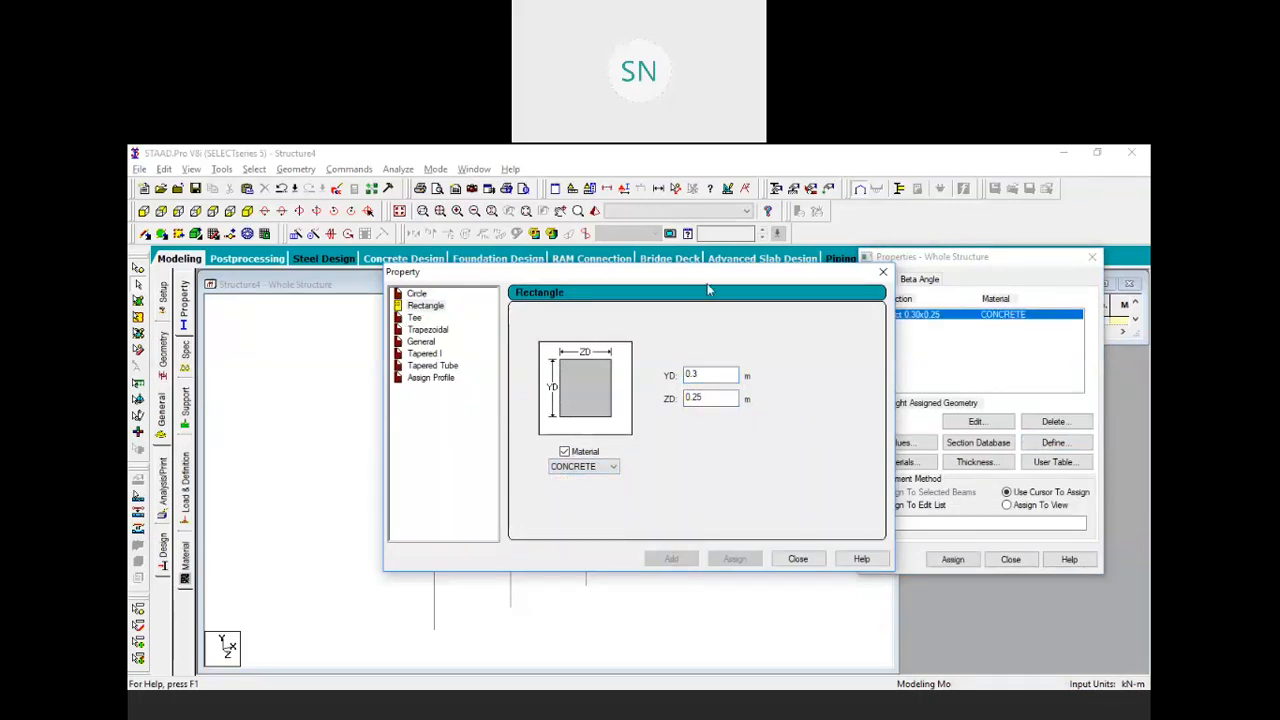
left_click_drag(688, 280, 612, 264)
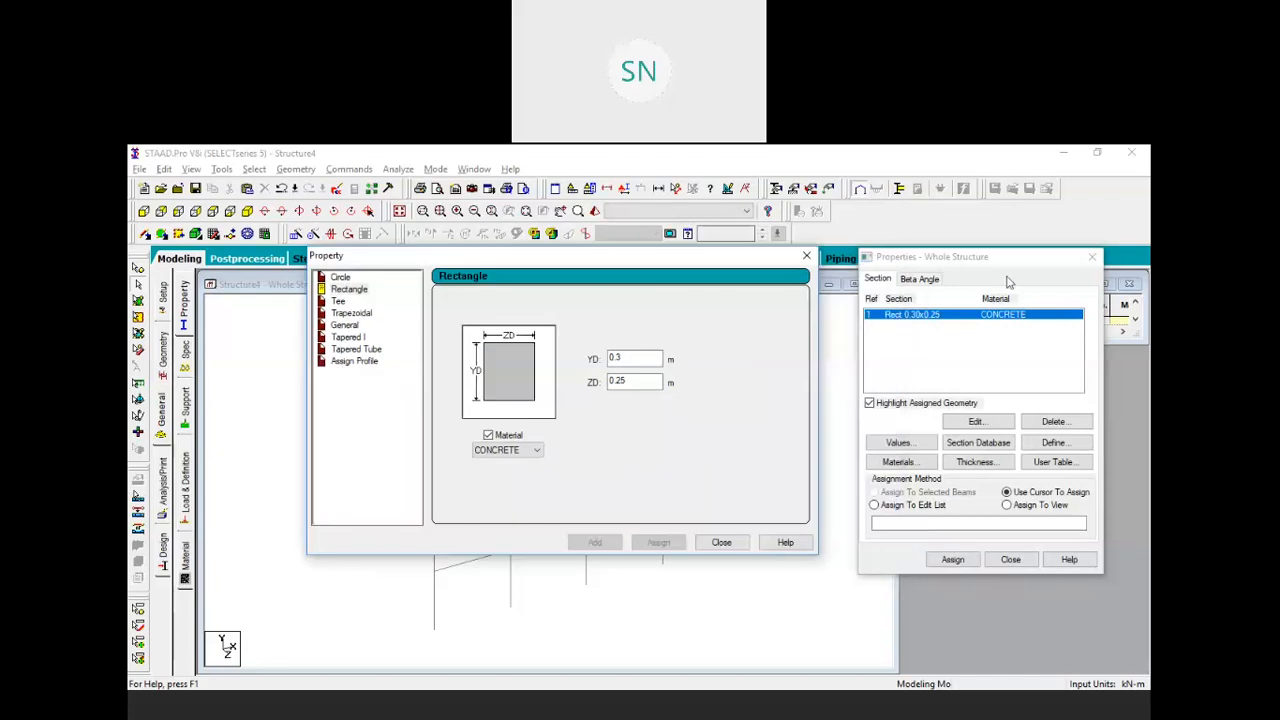
left_click(721, 543)
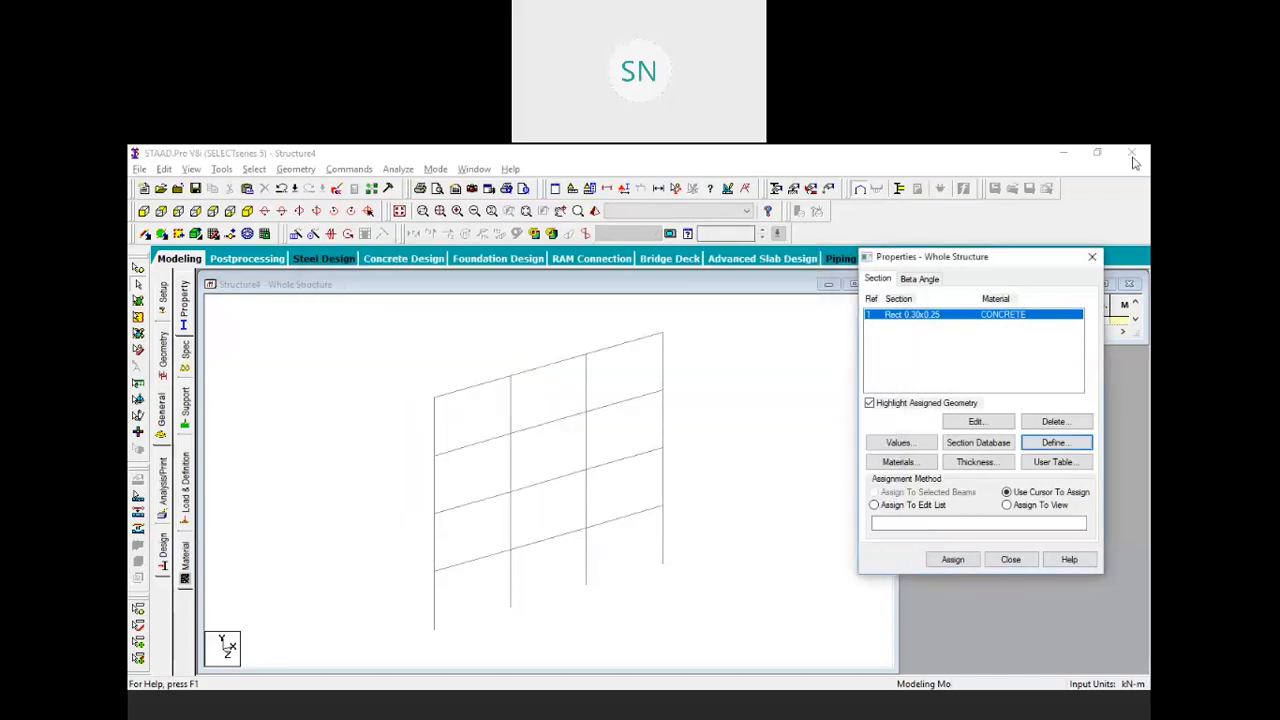
Assign the 0.30 x 0.25 m rectangular section to all members in the view
left_click(950, 318)
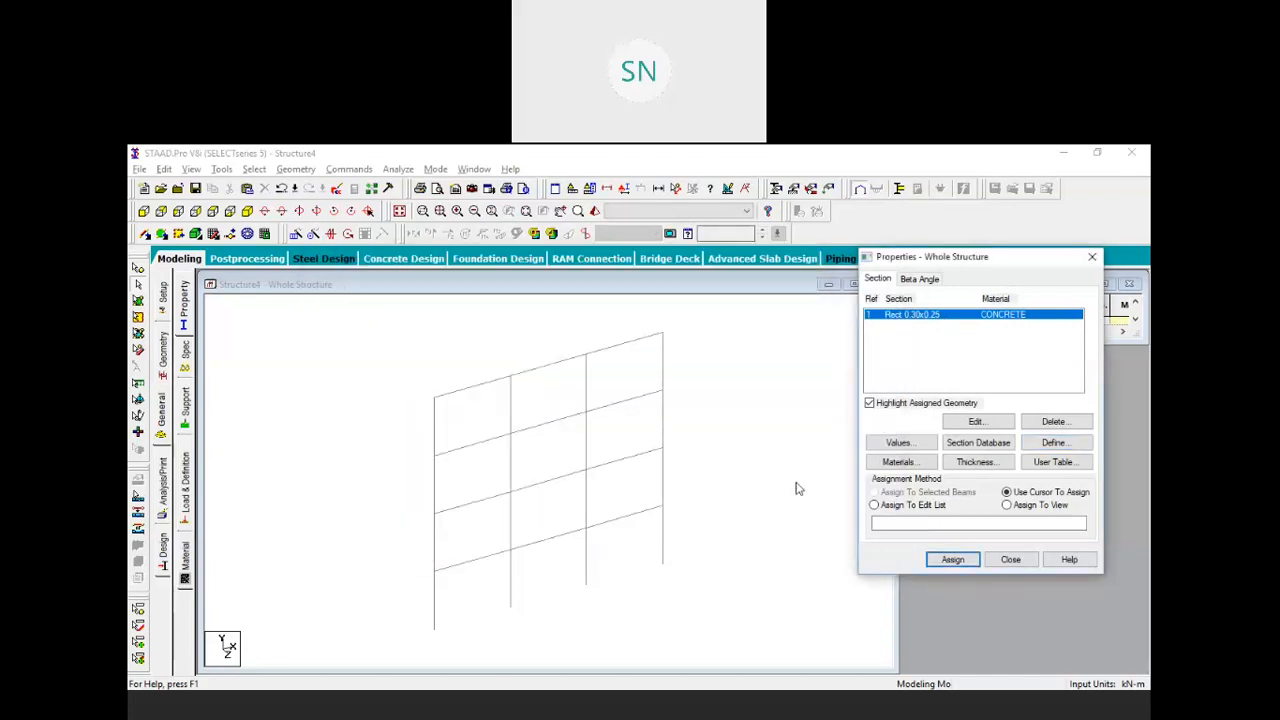
left_click(1015, 508)
left_click(952, 559)
left_click(1022, 449)
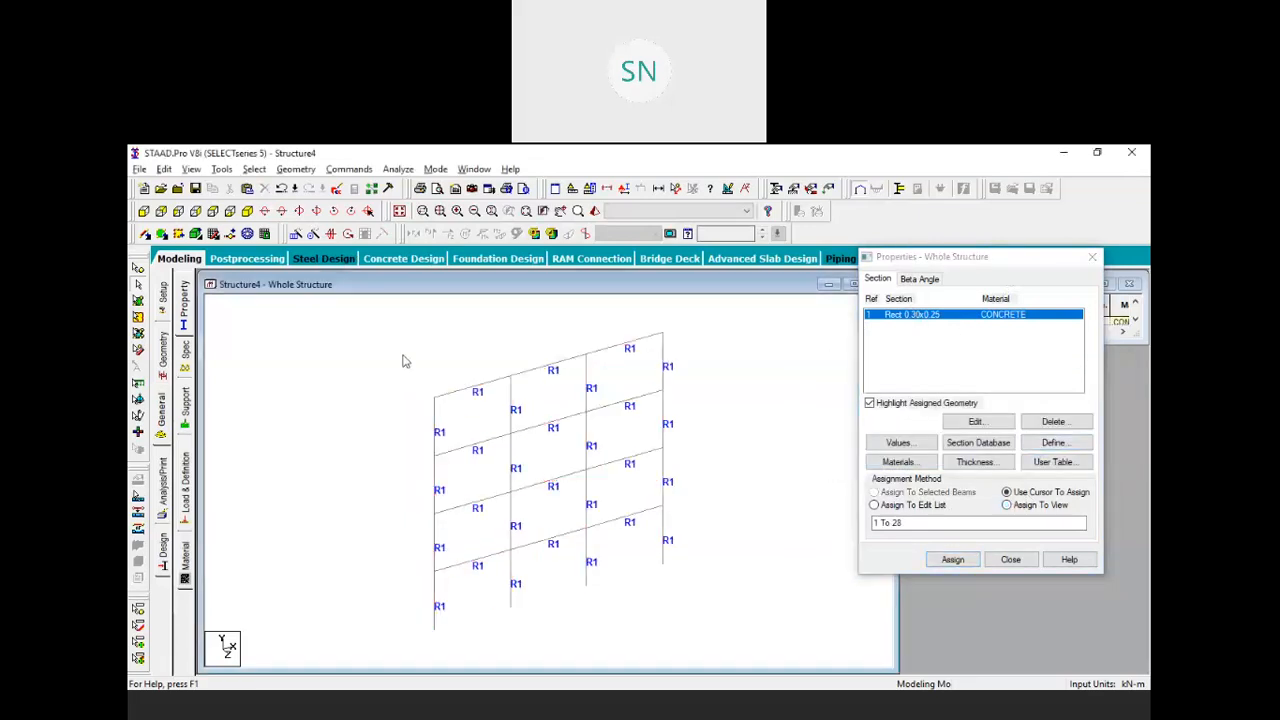
Create a fixed support for the frame
left_click(185, 401)
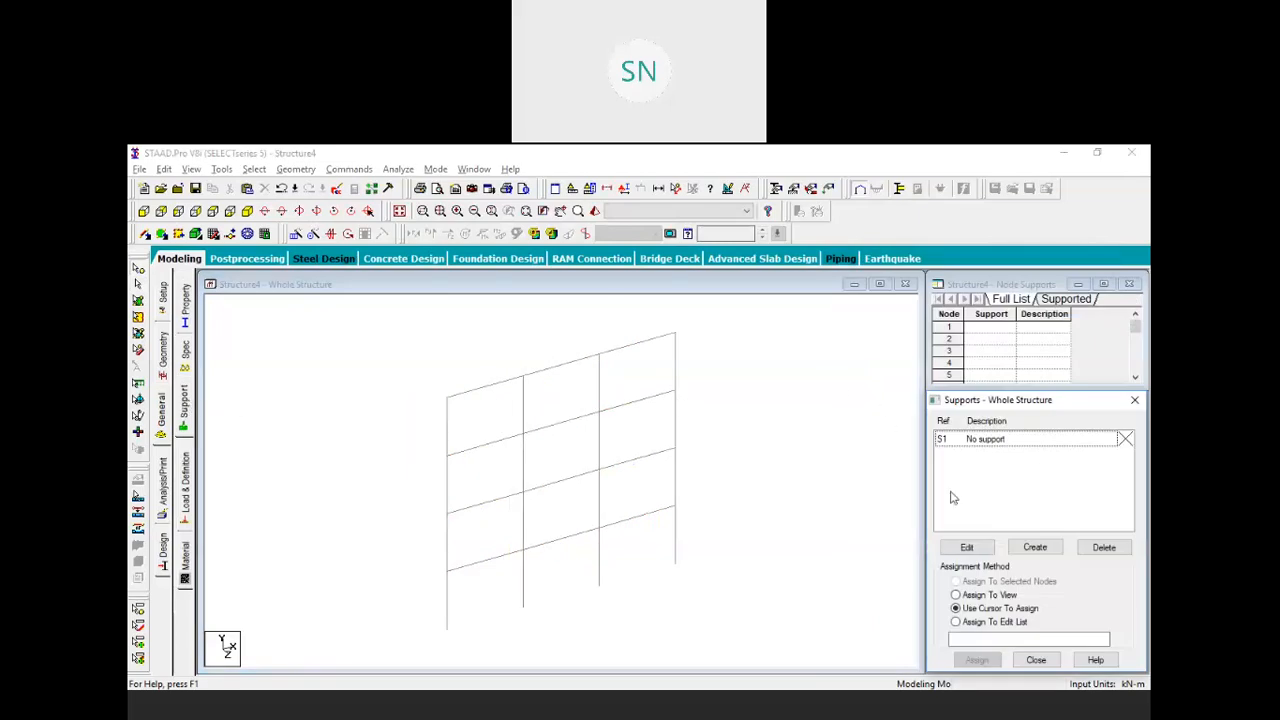
left_click(1036, 546)
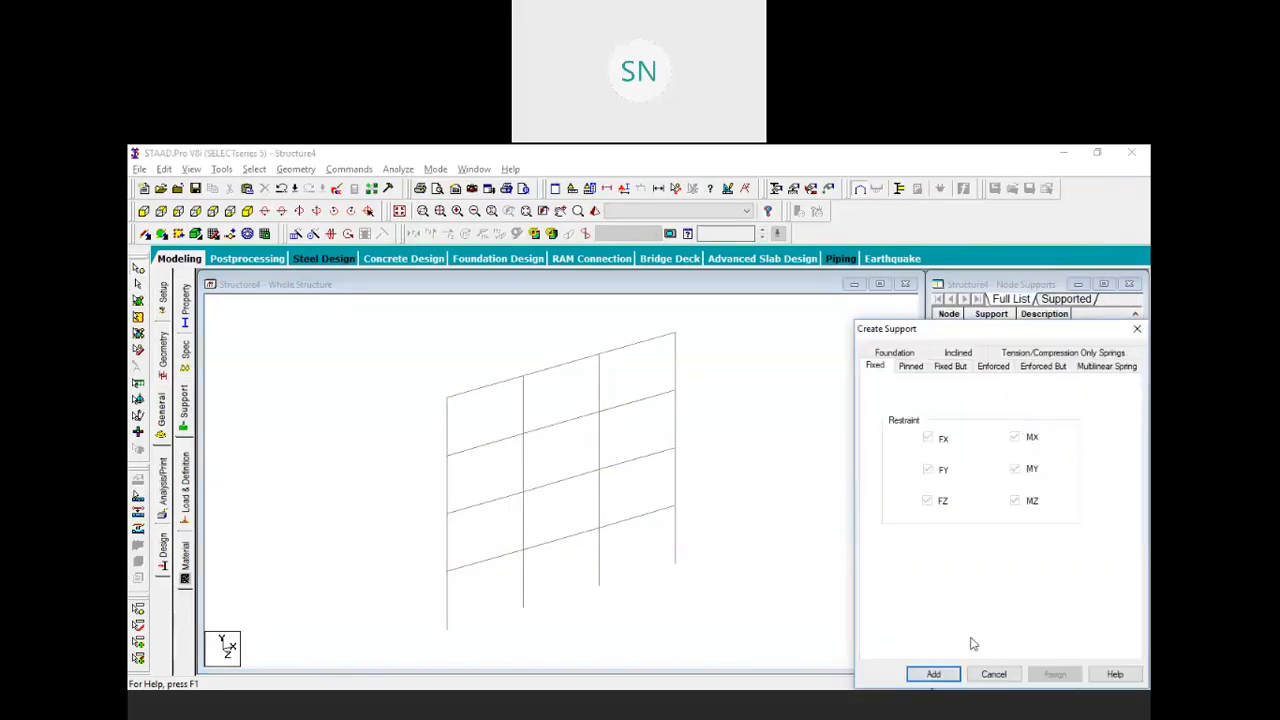
left_click(958, 678)
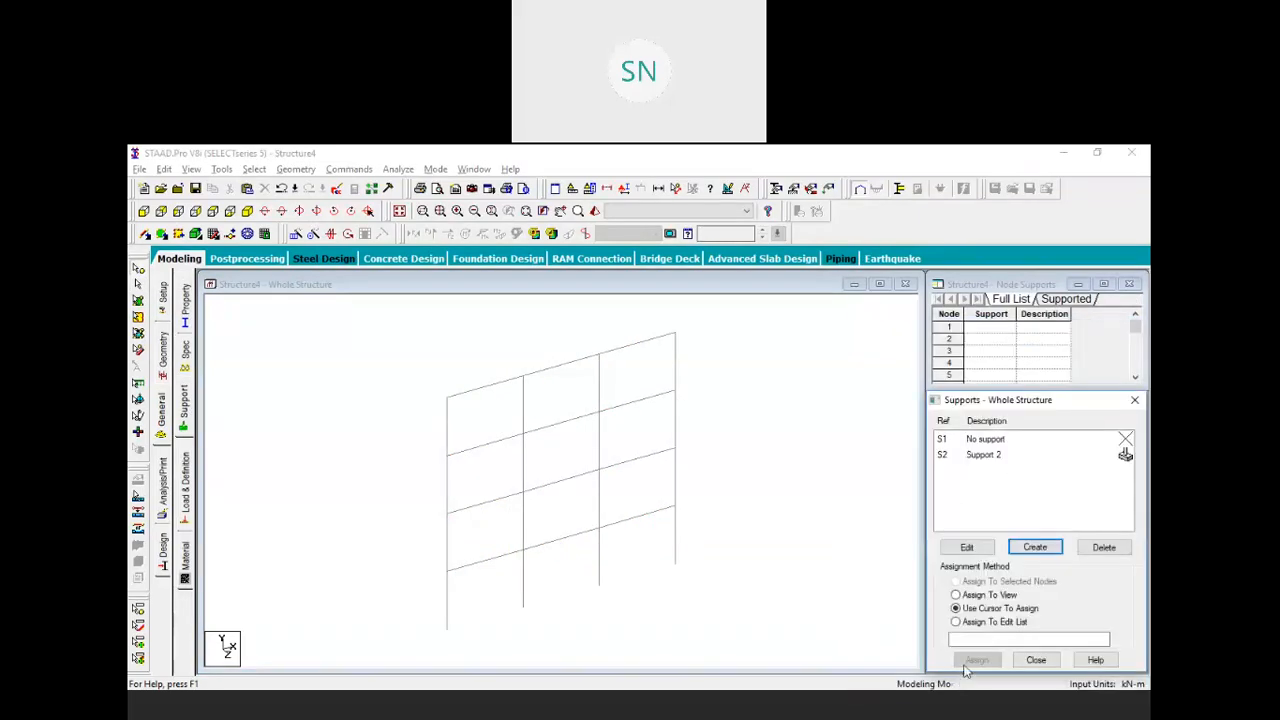
Assign the fixed support to the four column base nodes, selected in the front view
left_click(990, 456)
left_click(143, 211)
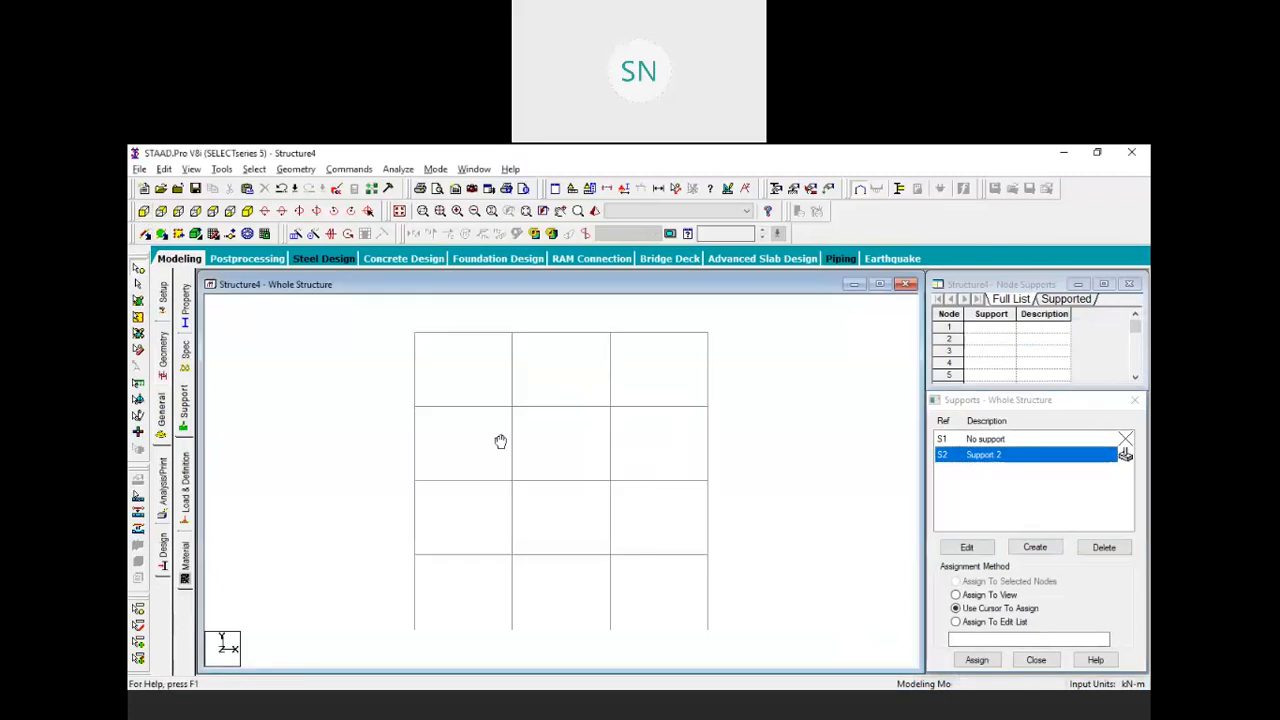
left_click_drag(734, 570, 352, 612)
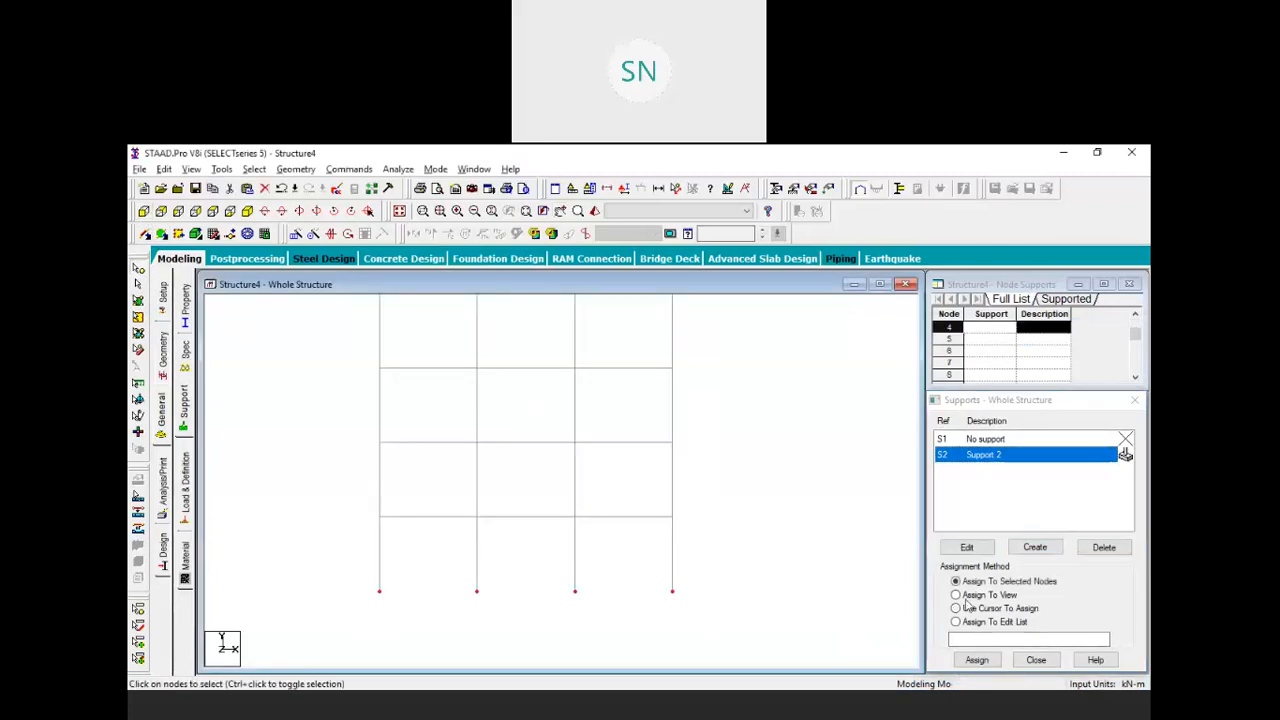
left_click(977, 660)
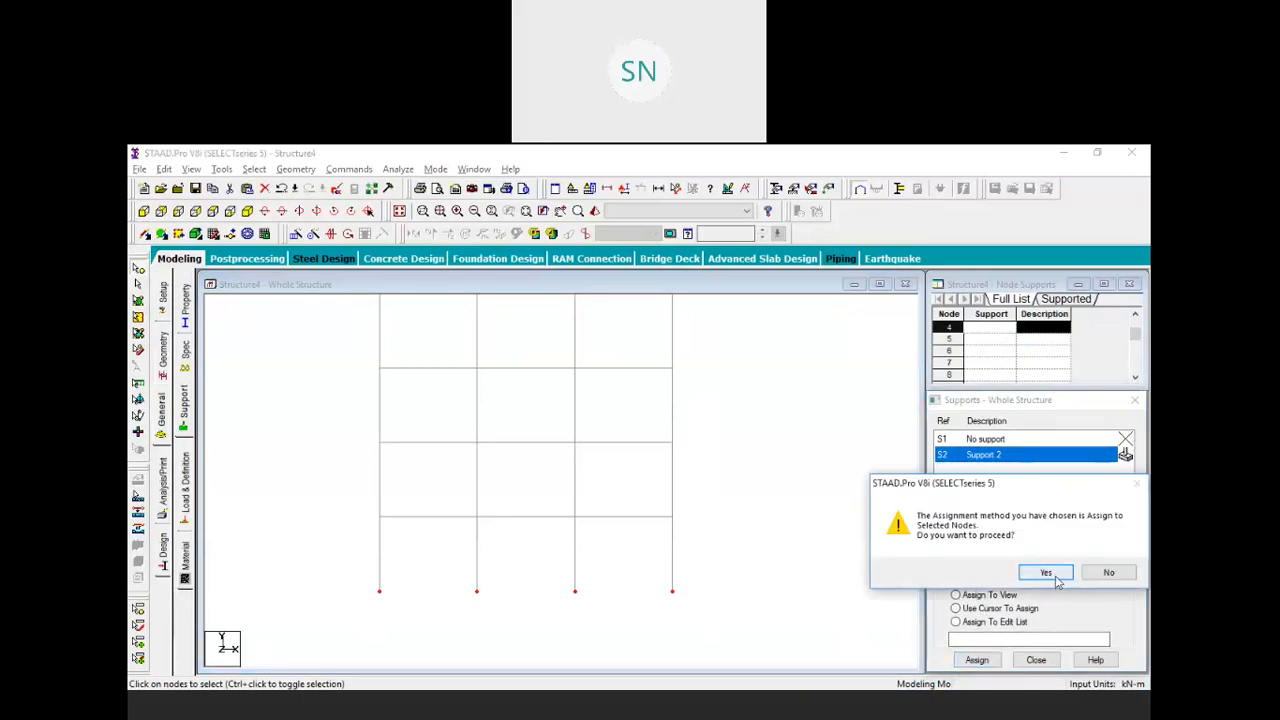
left_click(1046, 572)
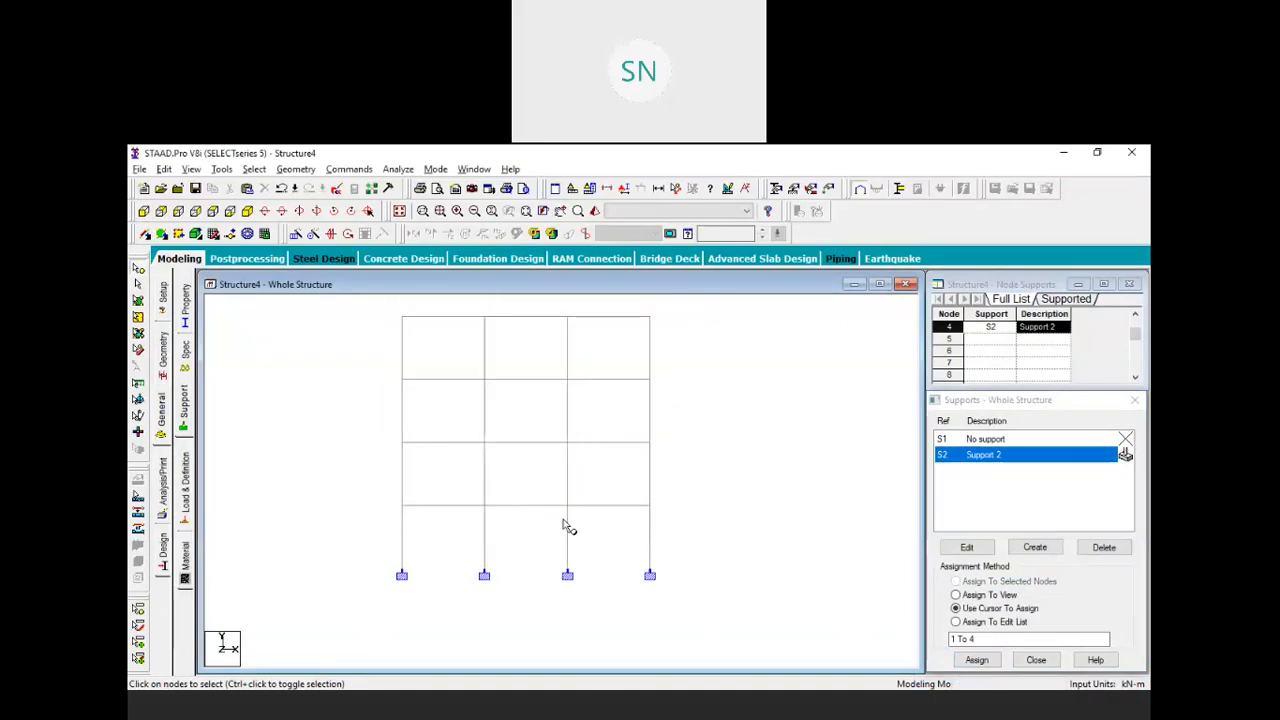
Add primary load case 1 titled LOAD CASE 1 with loading type None
left_click(188, 472)
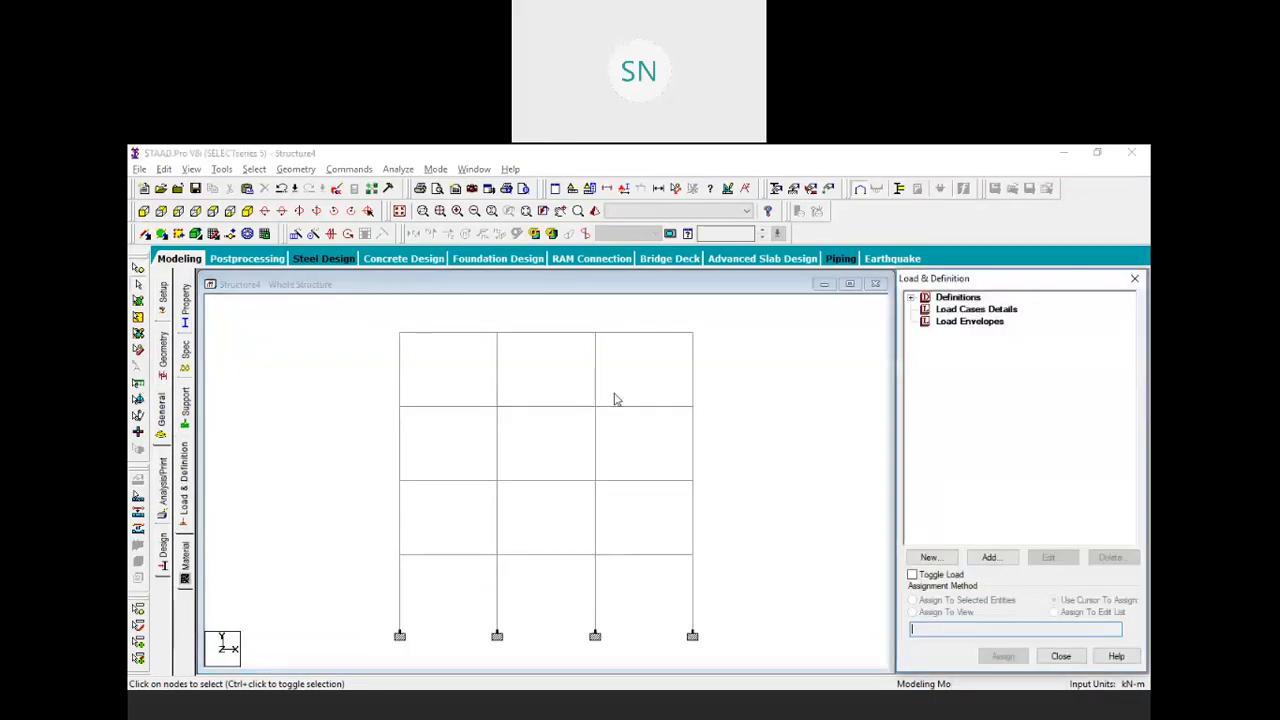
left_click(968, 311)
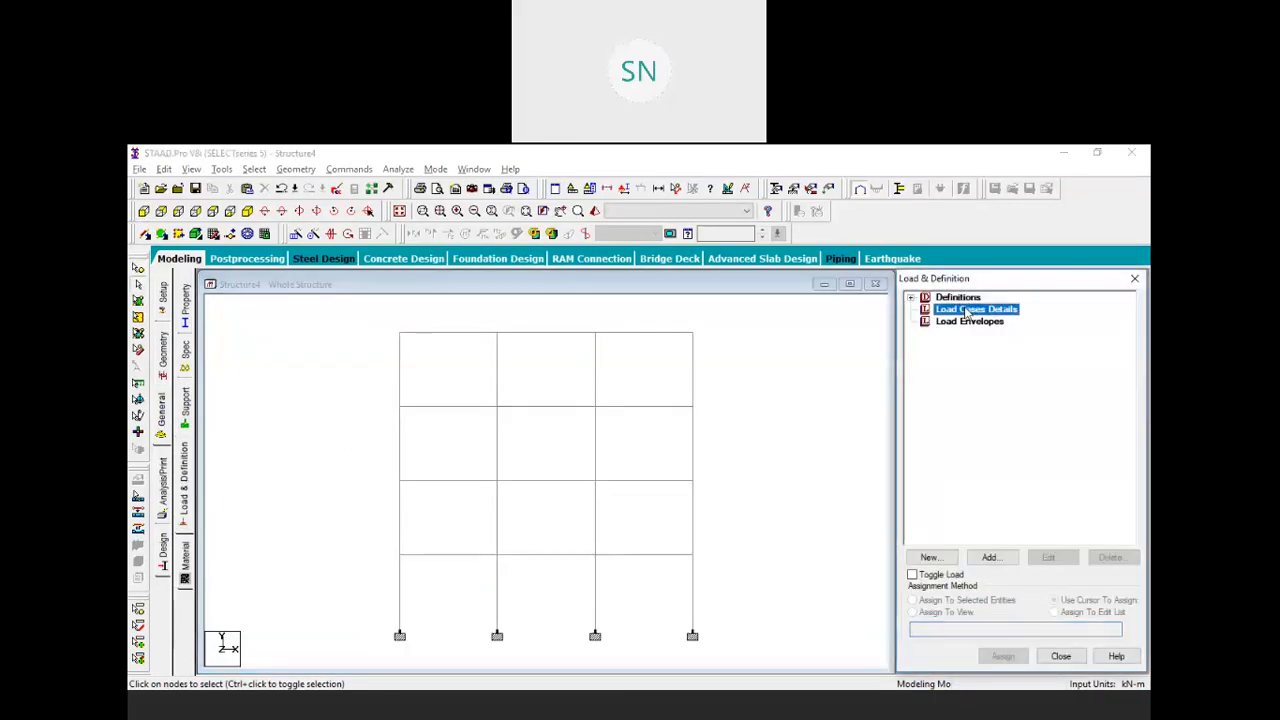
left_click(986, 560)
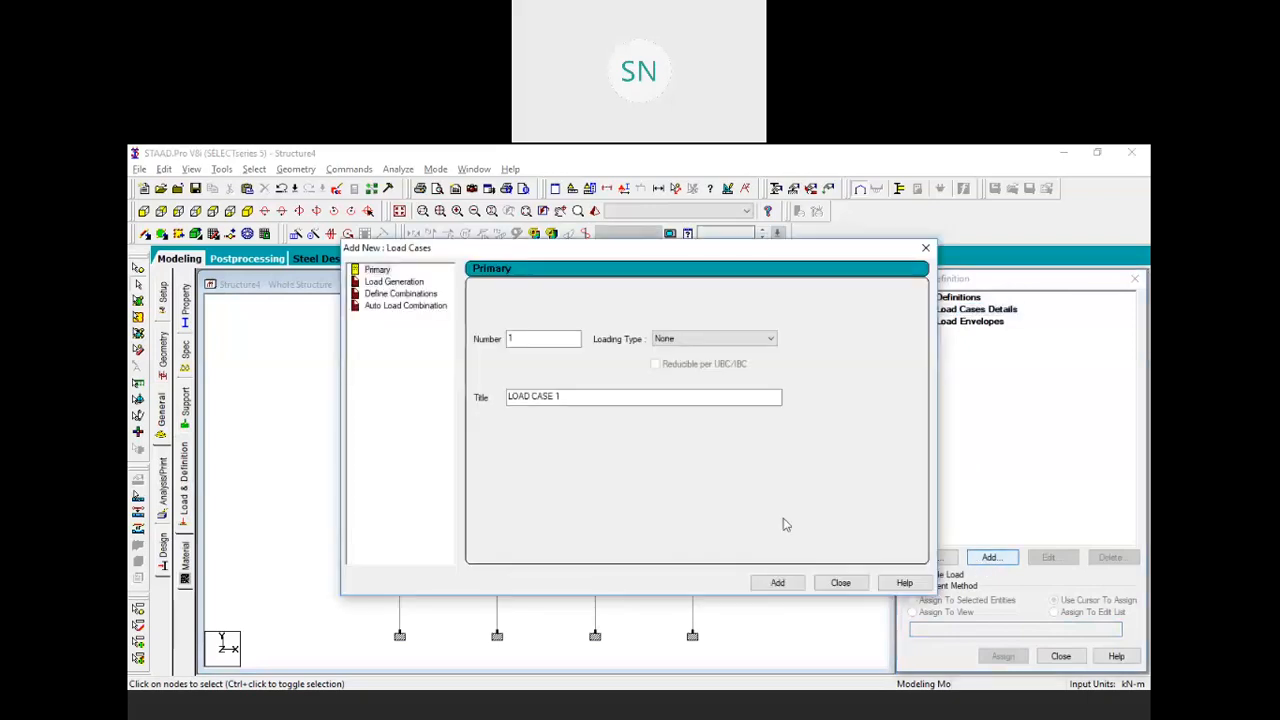
left_click(777, 582)
left_click(840, 582)
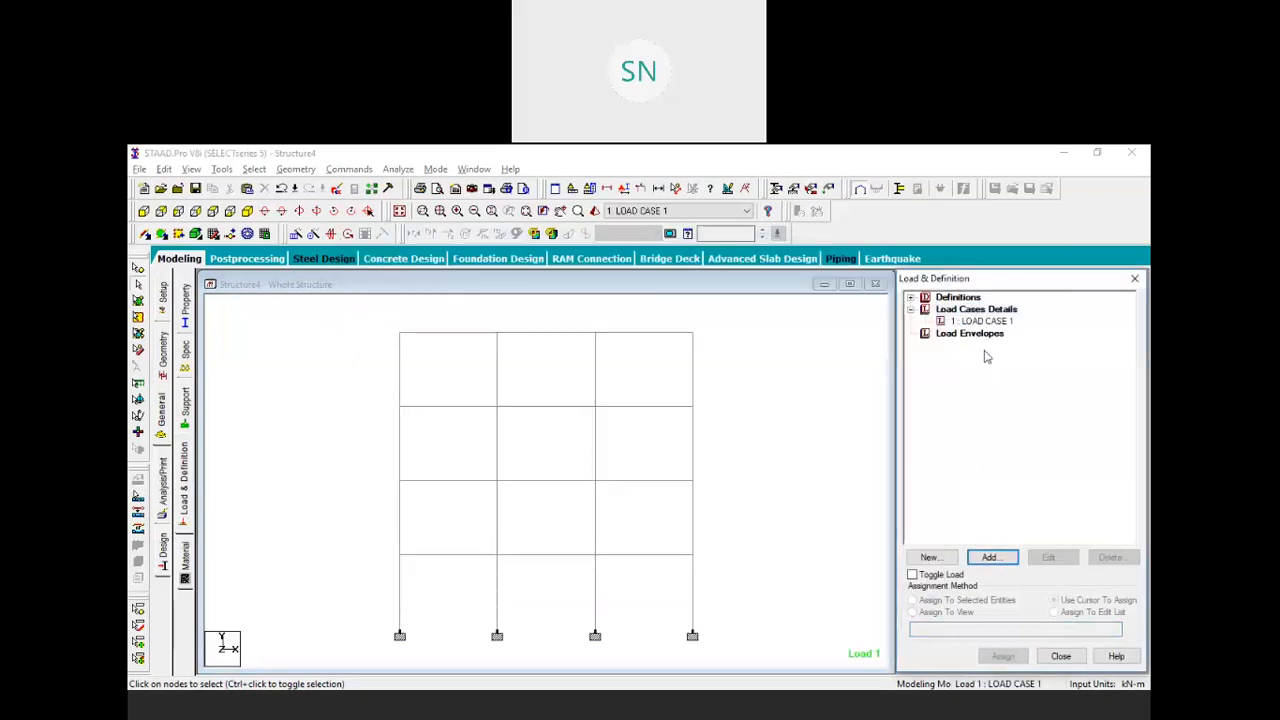
Add a uniform member force of -50 kN/m in the GY direction to LOAD CASE 1 and select that load item
left_click(975, 321)
left_click(990, 560)
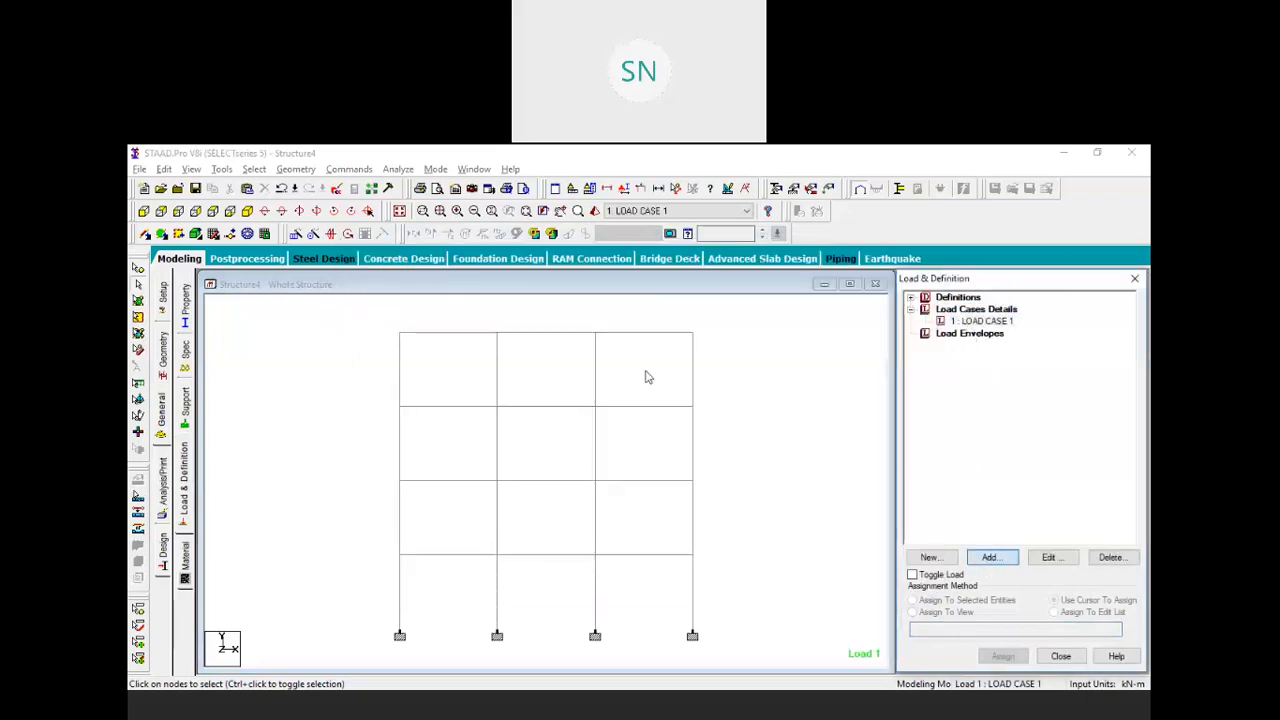
left_click(321, 239)
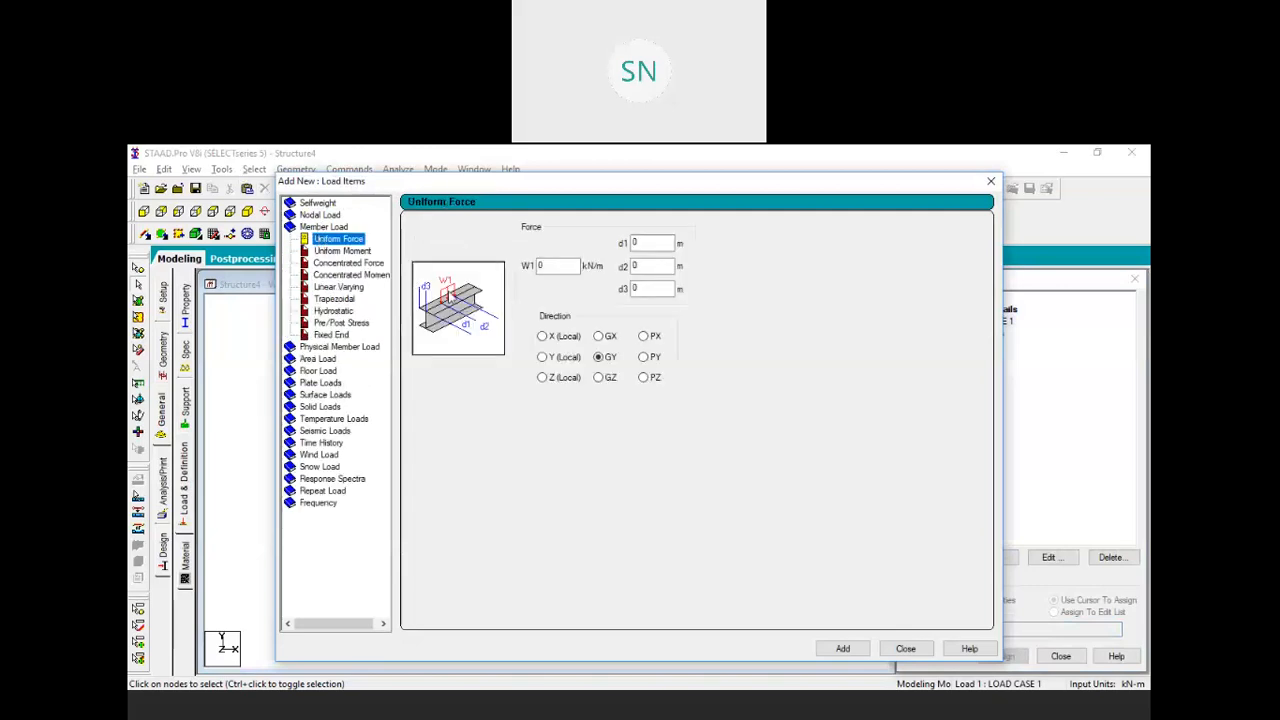
type("-50")
left_click(846, 661)
left_click(843, 649)
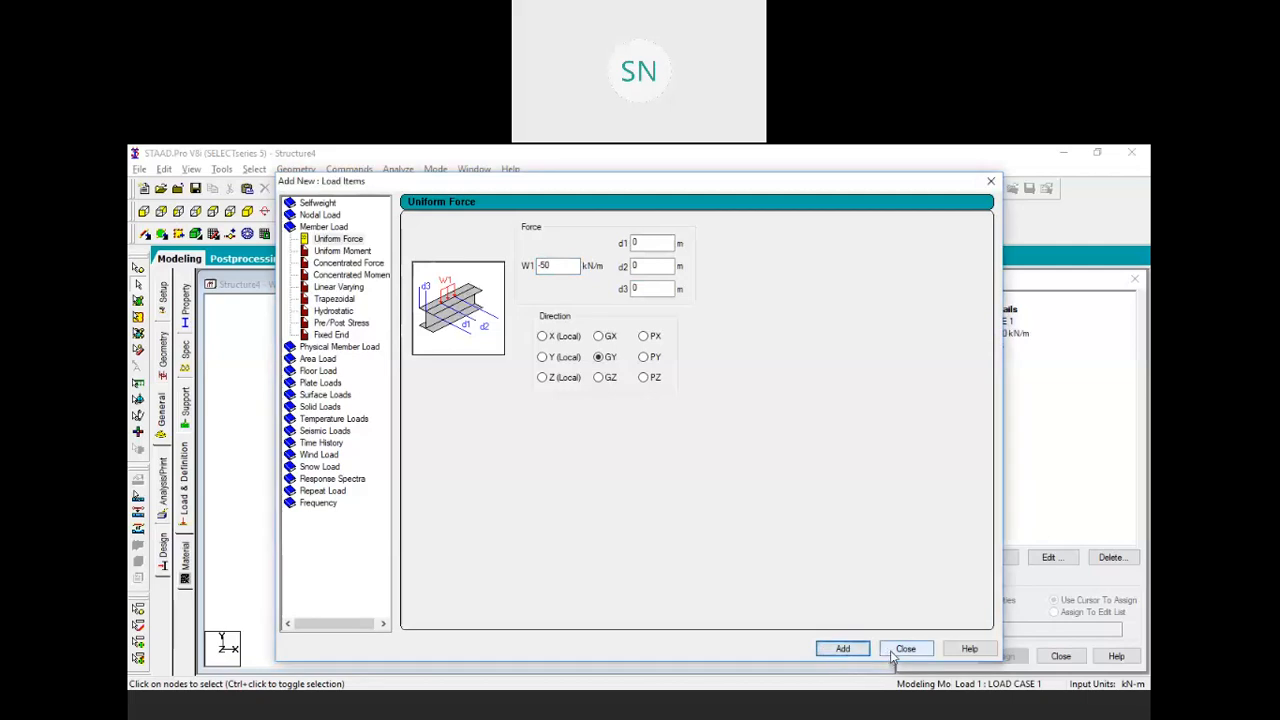
left_click(904, 649)
left_click(975, 334)
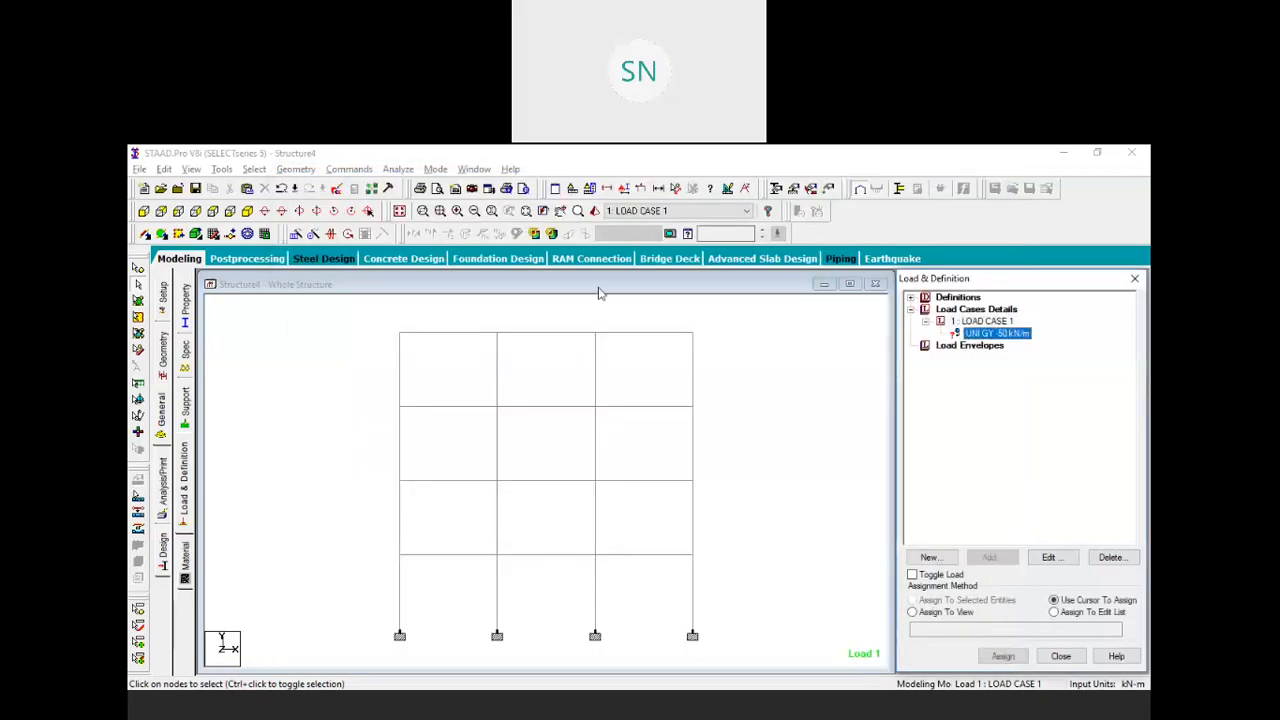
Assign the -50 kN/m uniform load to all beams parallel to X, shrink the load display and clear the selection
left_click(254, 169)
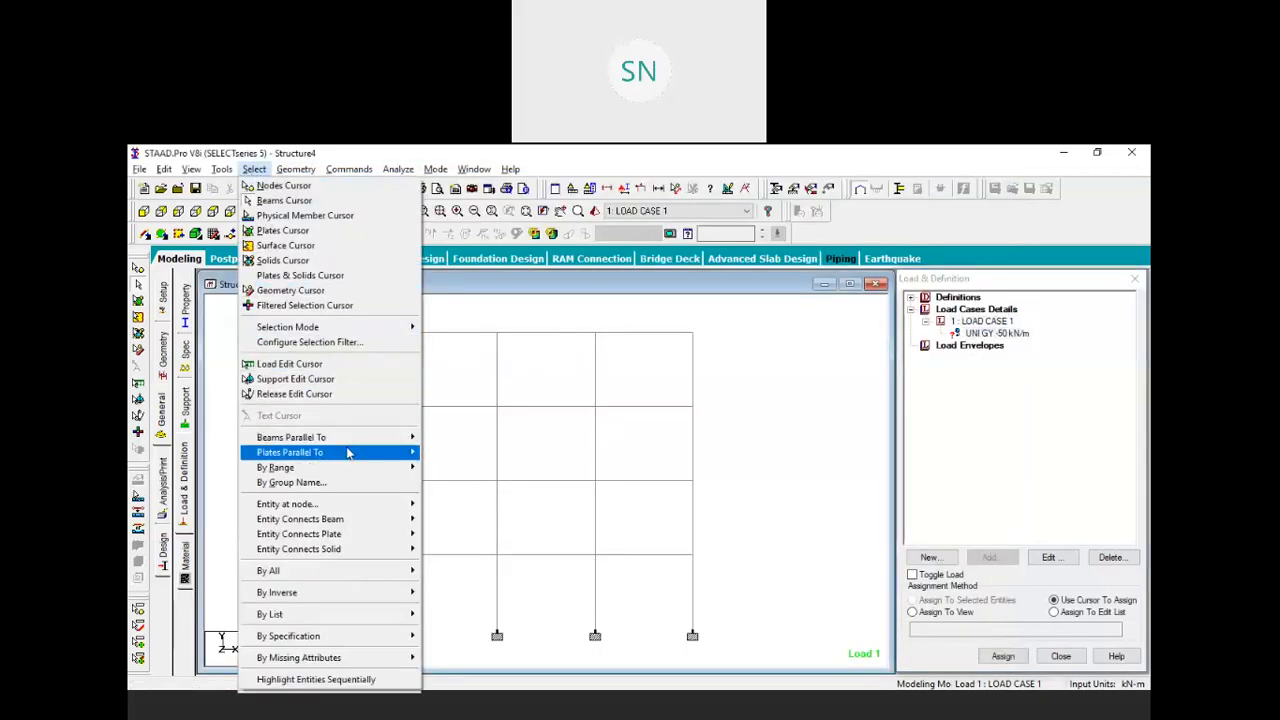
mouse_move(390, 455)
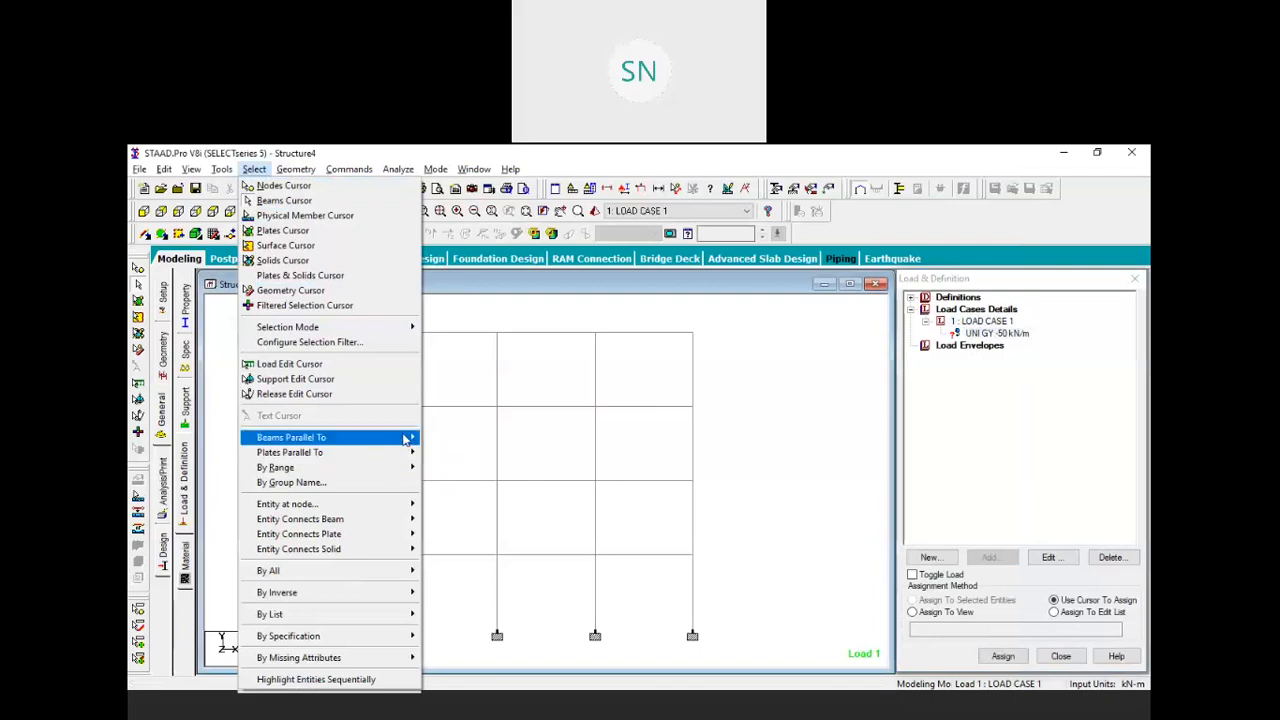
left_click(437, 441)
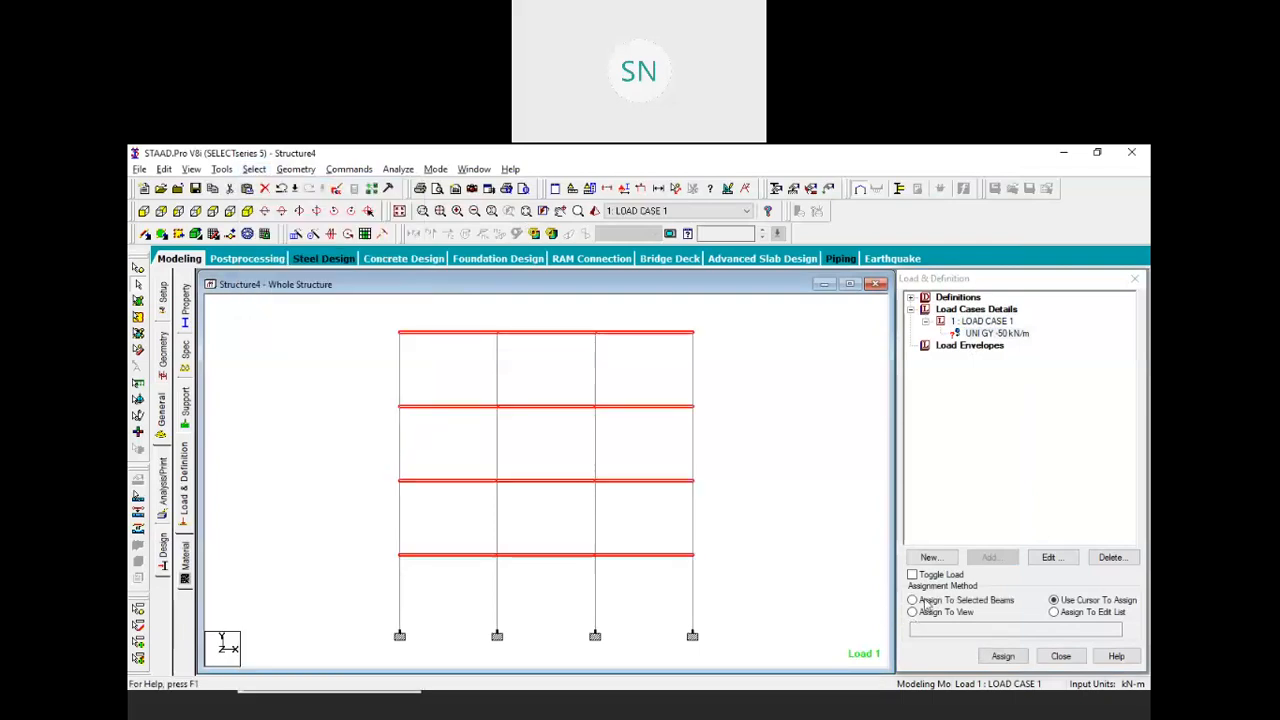
left_click(929, 600)
left_click(1003, 656)
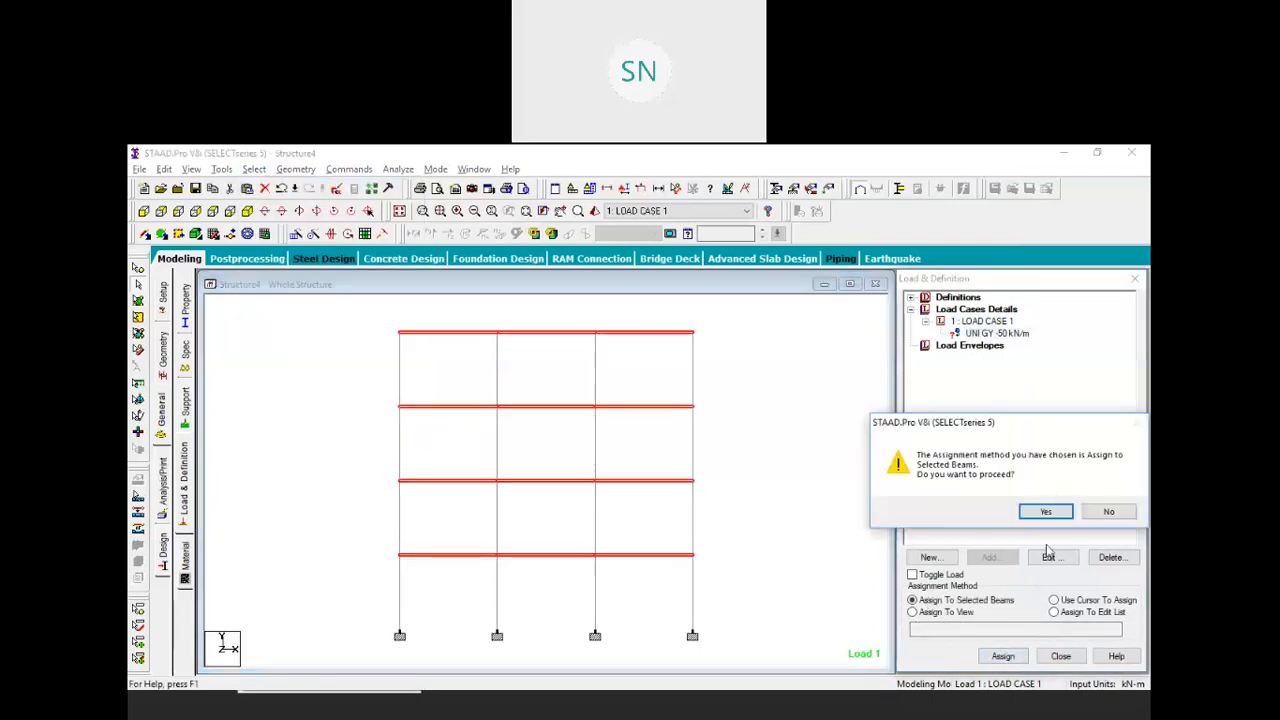
left_click(1041, 514)
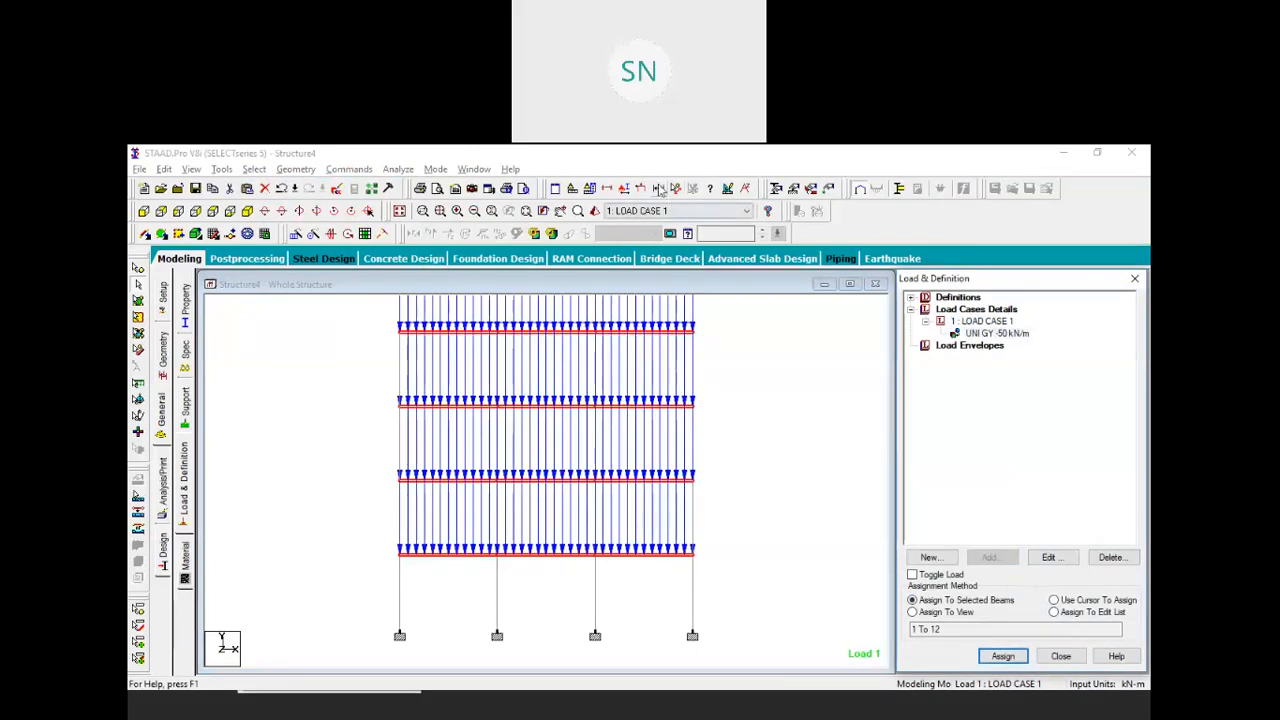
left_click(643, 189)
scroll(608, 394, "down", 1)
middle_click_drag(676, 428, 604, 412)
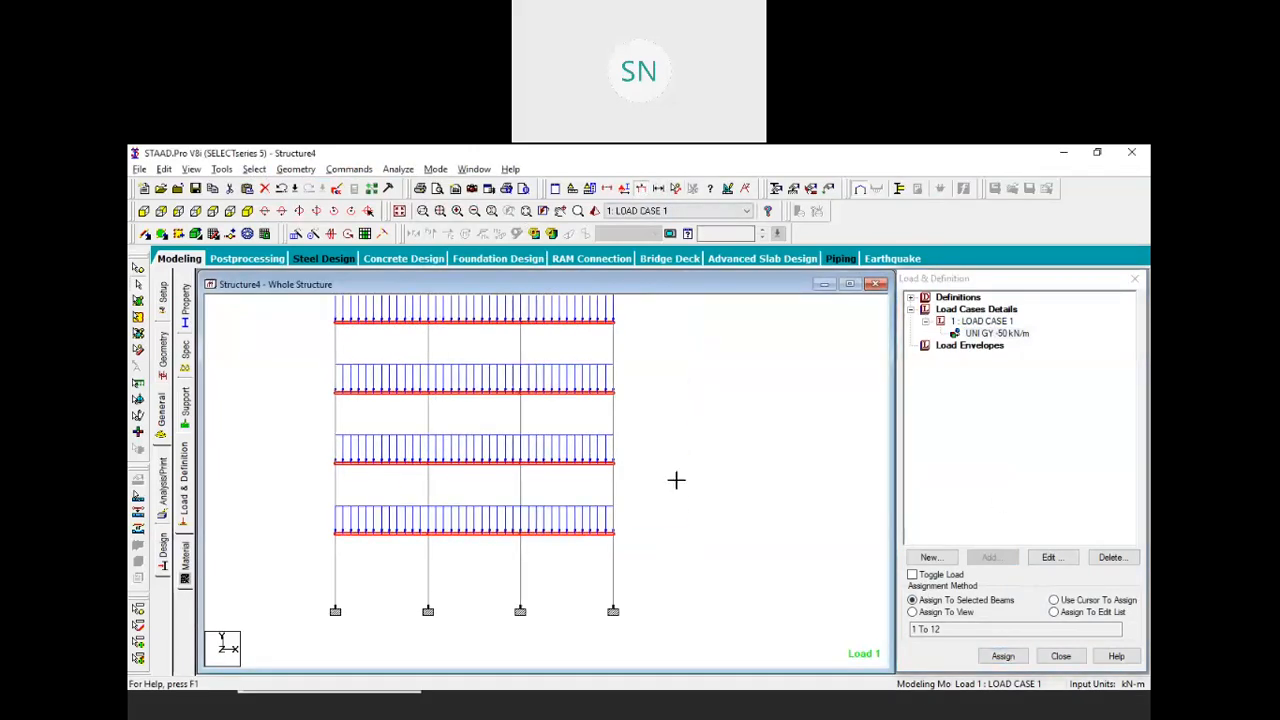
middle_click_drag(676, 480, 676, 491)
left_click(663, 592)
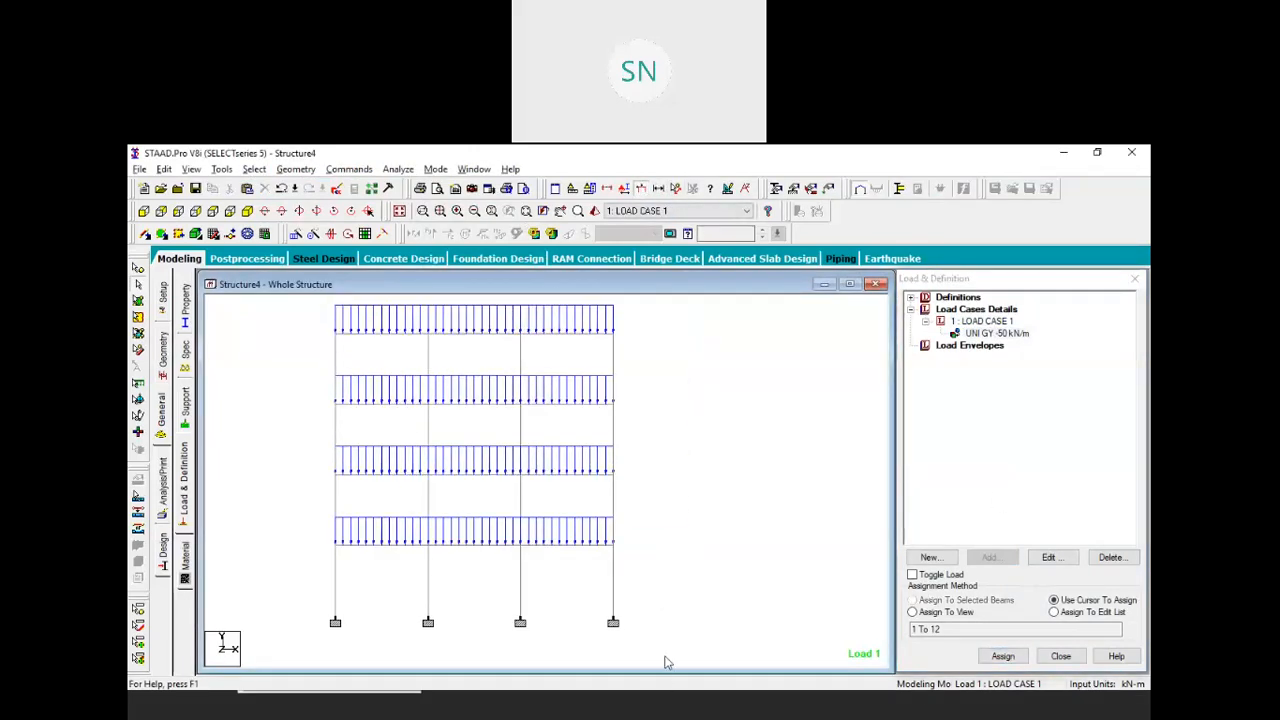
left_click(661, 695)
Start a concrete design under code IS456 and add the FC parameter with a compressive strength of 25000 kN/m2
left_click(163, 558)
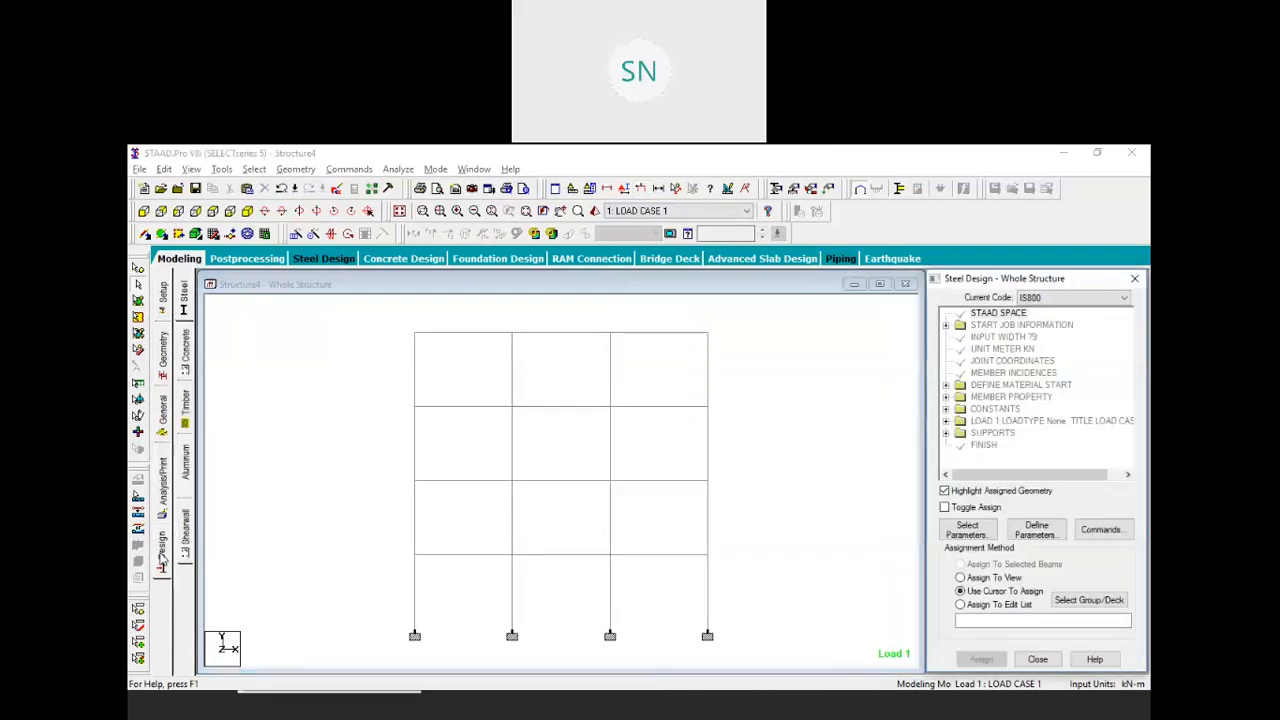
left_click(185, 352)
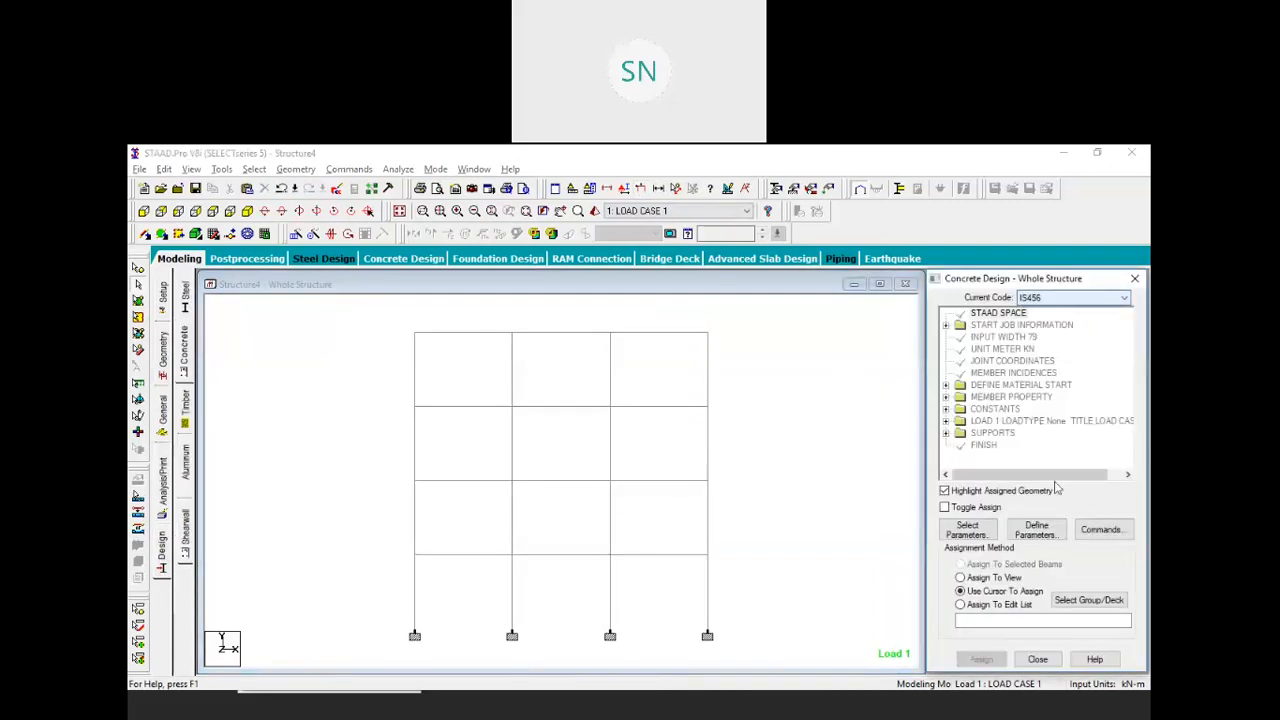
left_click(1038, 532)
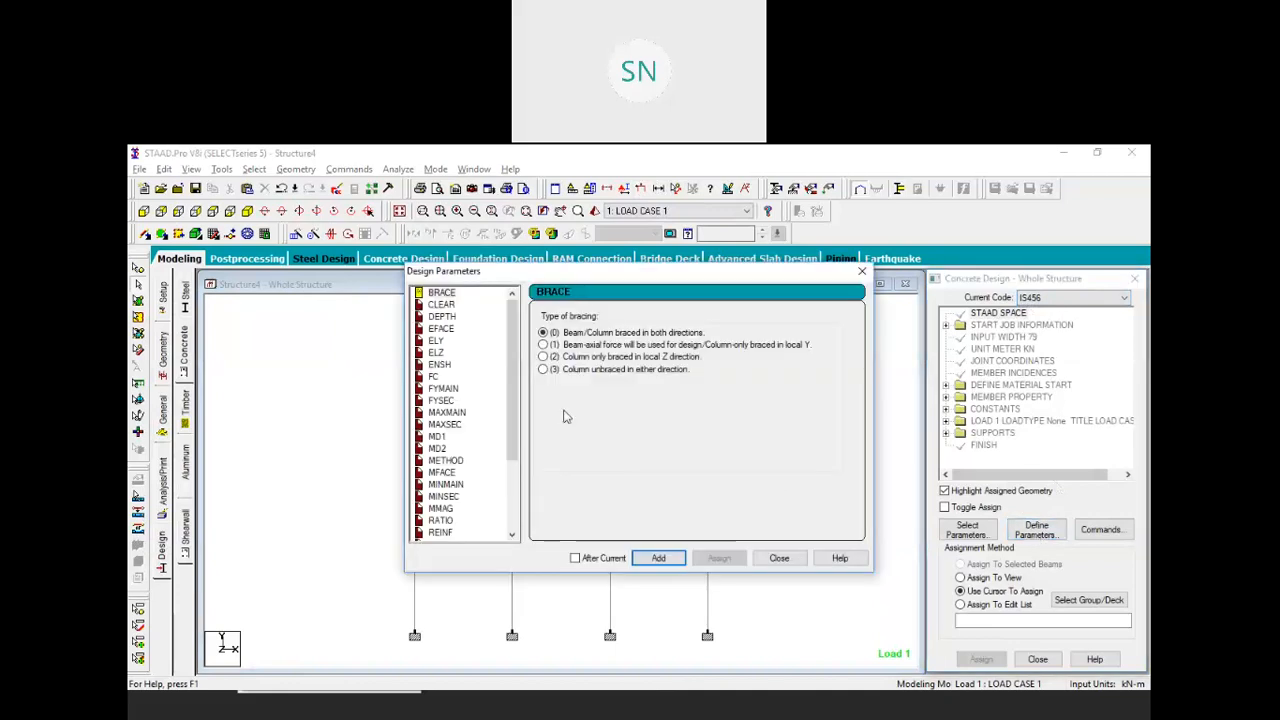
left_click(433, 376)
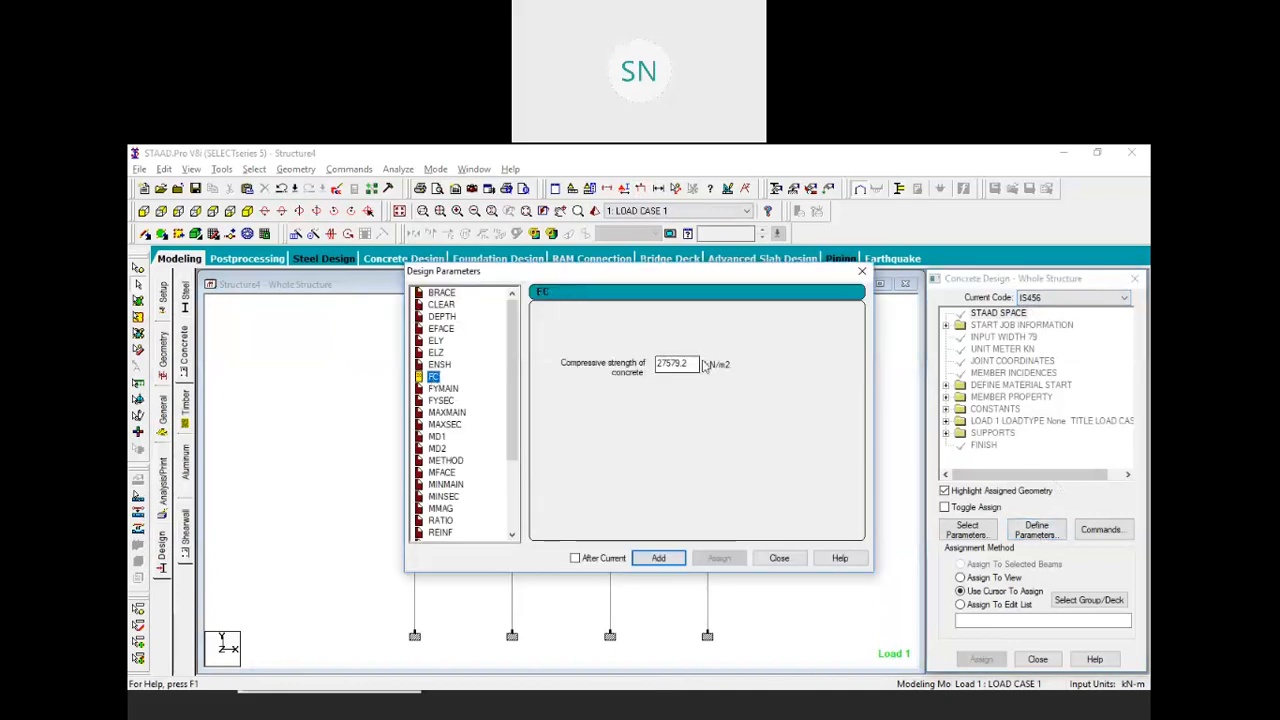
left_click_drag(668, 361, 576, 351)
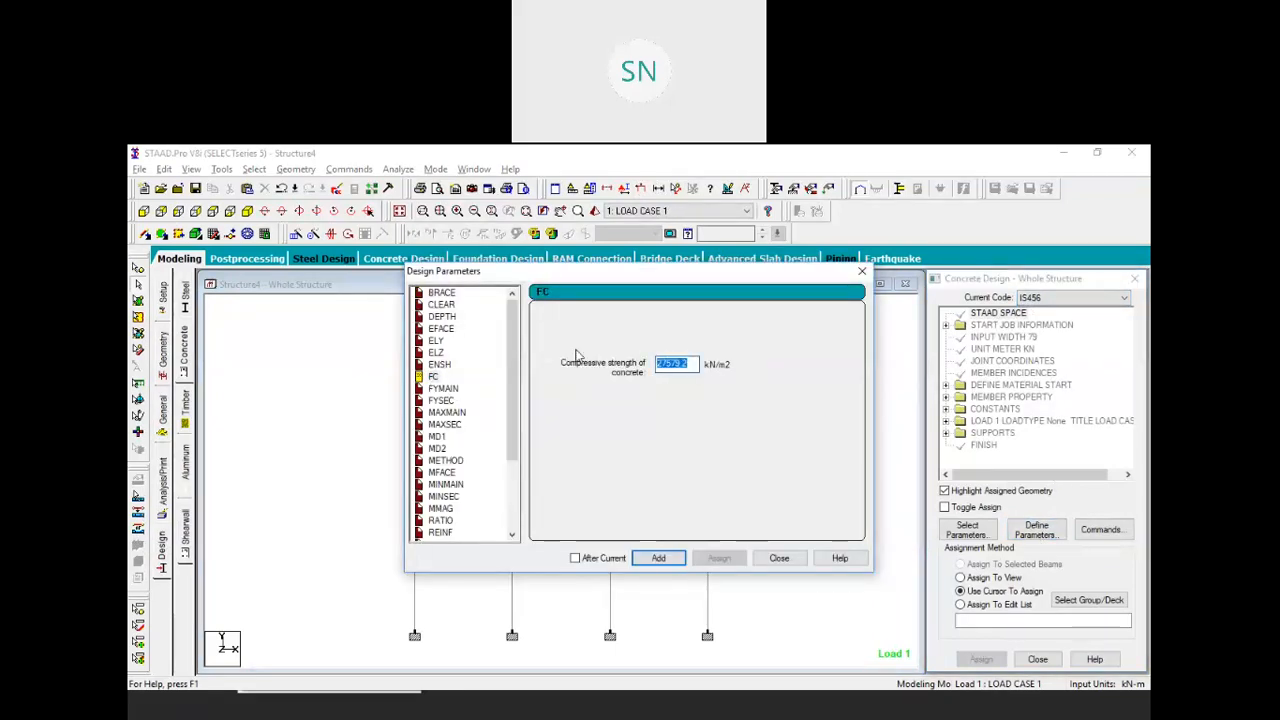
type("25000")
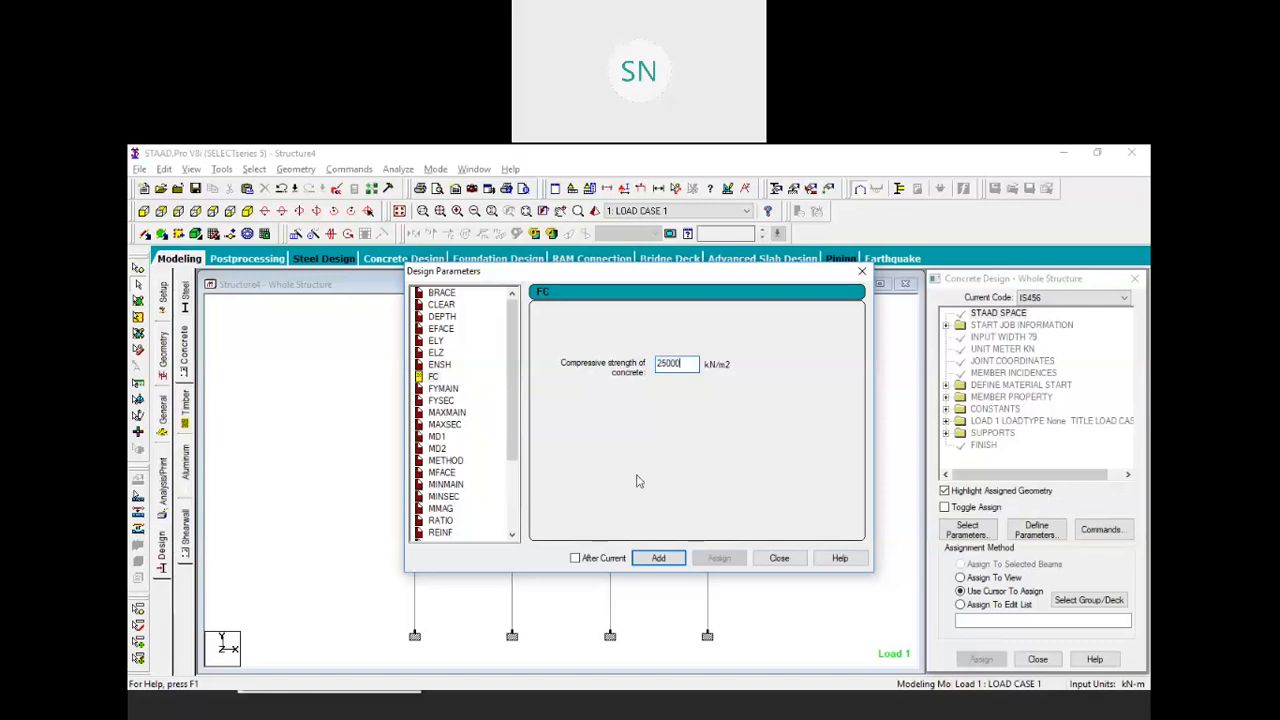
left_click(658, 558)
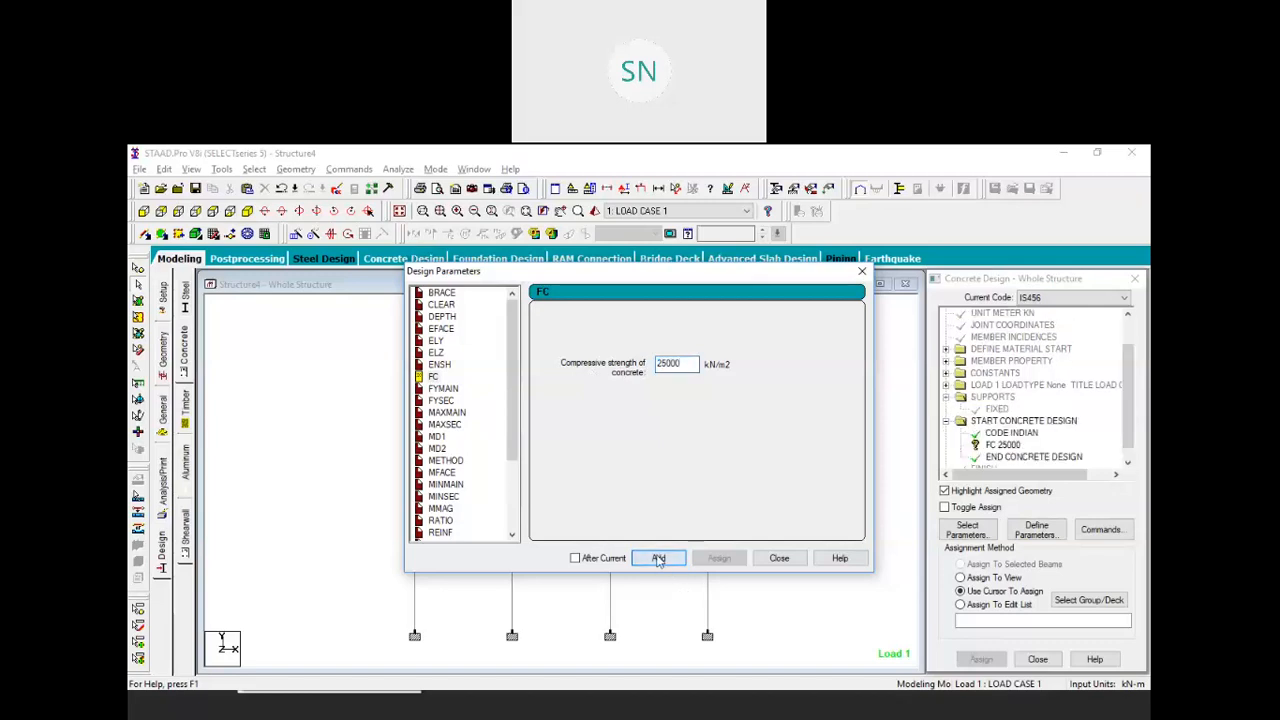
Add the FYMAIN parameter with a main reinforcement yield strength of 415000 kN/m2
left_click(443, 389)
left_click_drag(694, 366, 668, 363)
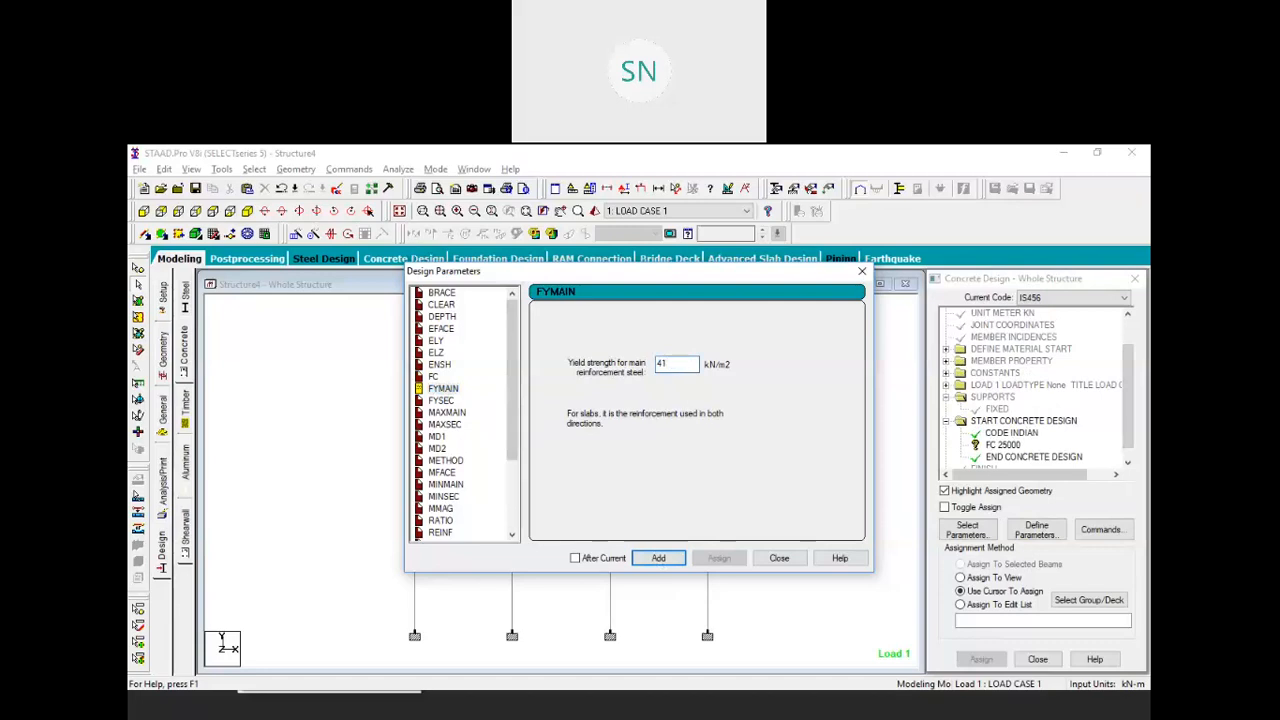
type("5000")
left_click(658, 560)
Add the TRACK parameter with option 2 and finish defining the design parameters
scroll(445, 500, "down", 3)
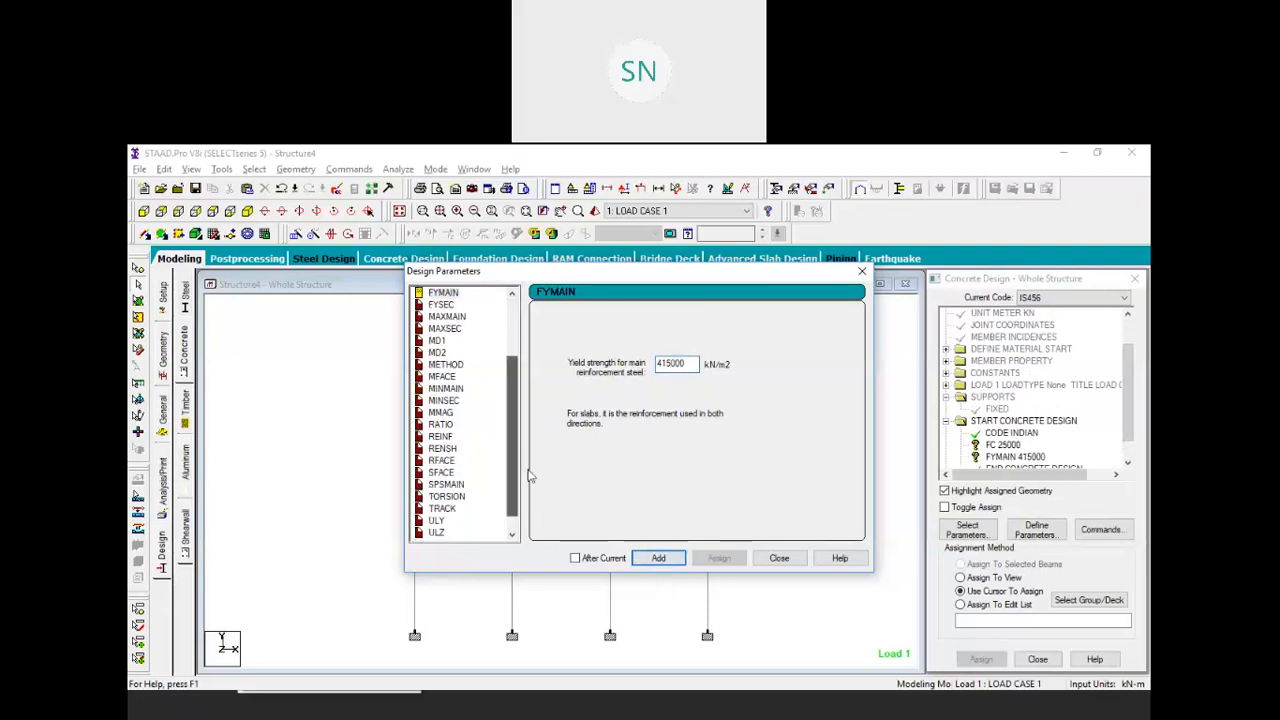
left_click(442, 497)
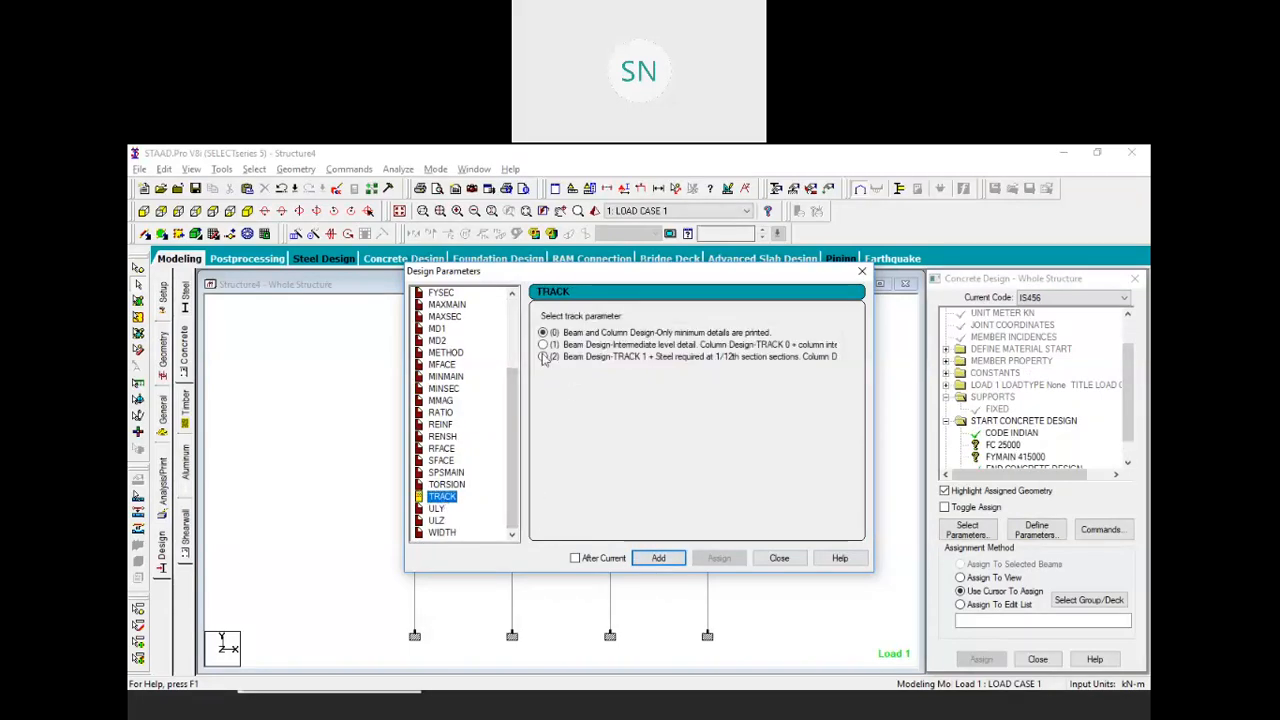
left_click(543, 357)
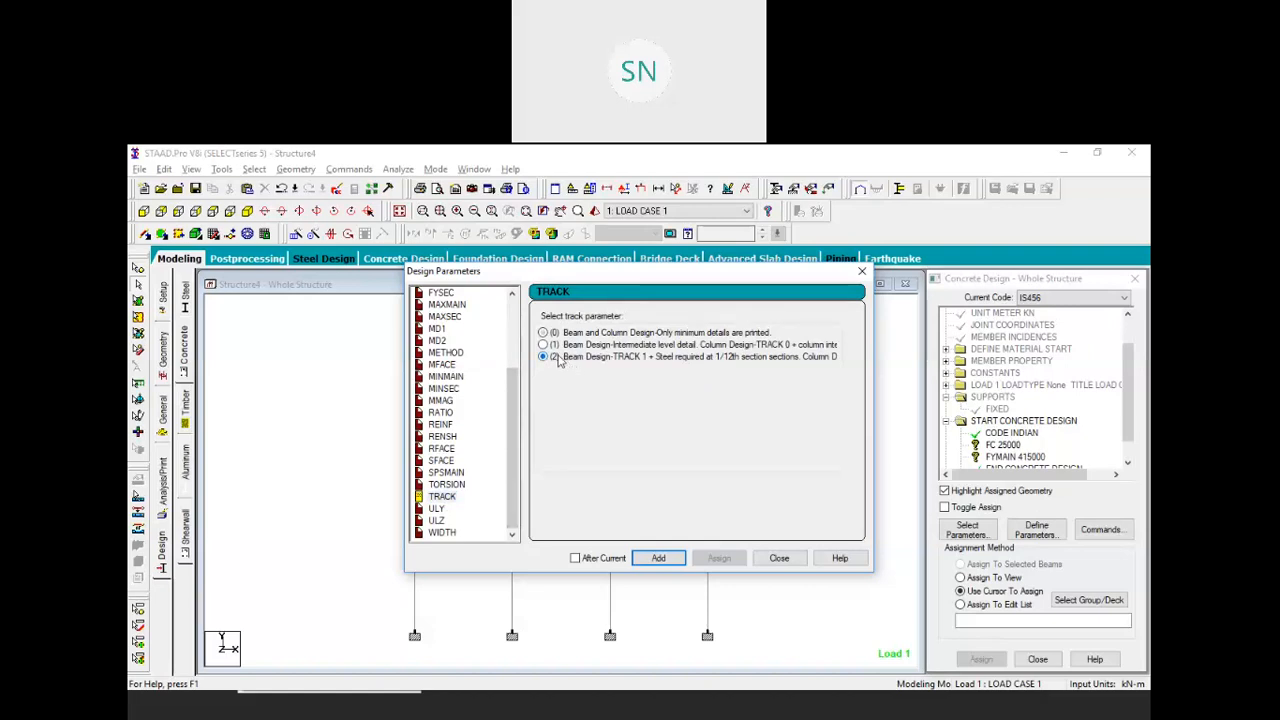
left_click(658, 558)
left_click(779, 558)
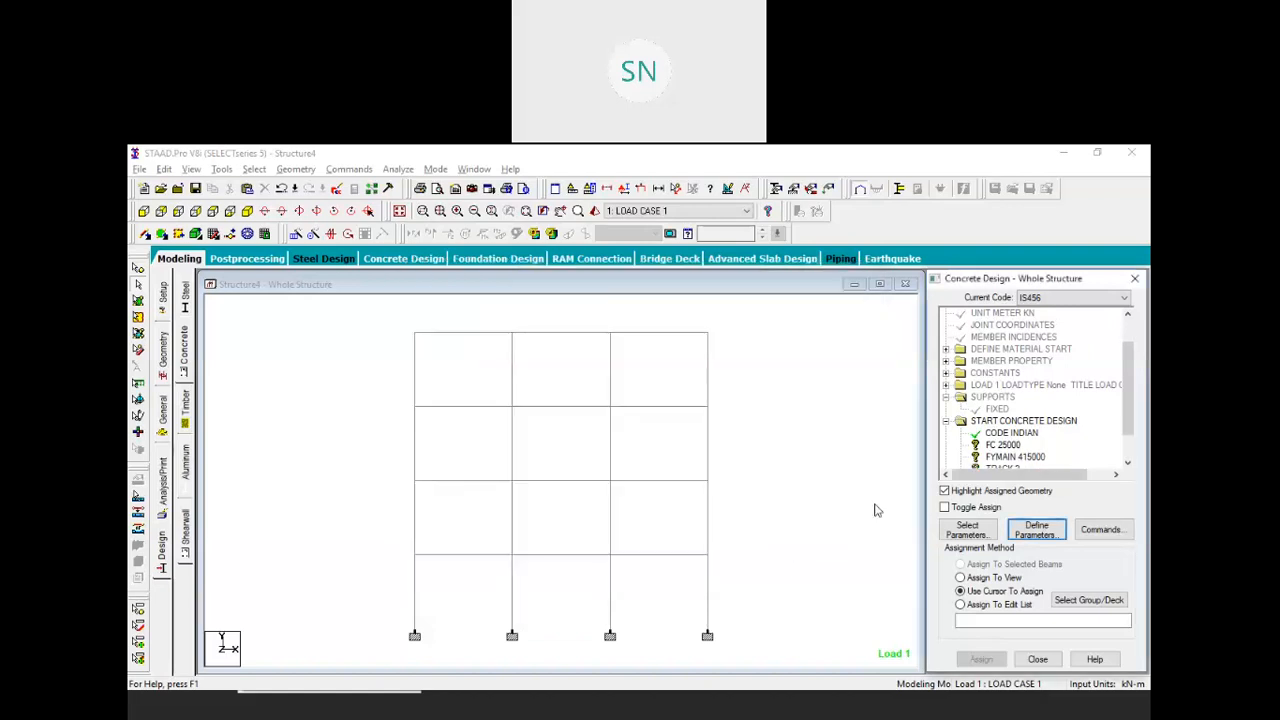
Assign the FC 25000 parameter to all members in the view
left_click(1003, 445)
left_click(978, 578)
left_click(981, 659)
left_click(1060, 509)
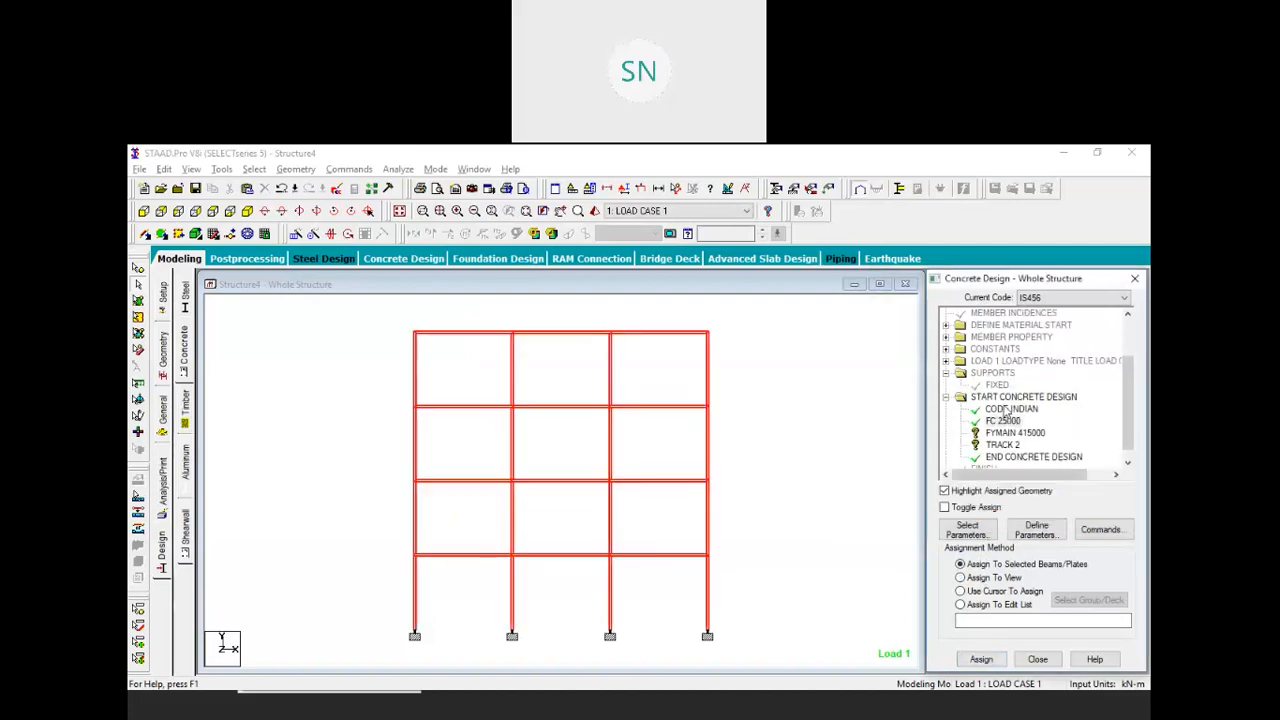
Assign the FYMAIN 415000 and TRACK 2 parameters to all members in the view
left_click(1012, 421)
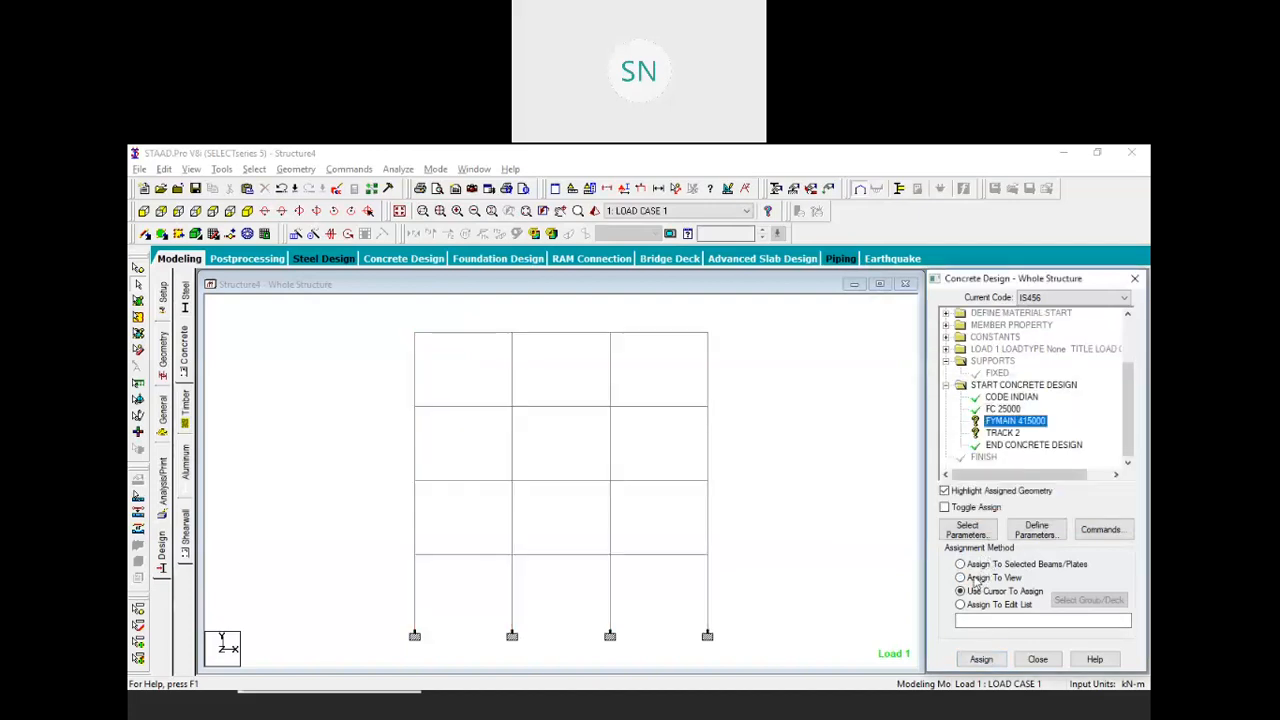
left_click(975, 578)
left_click(981, 659)
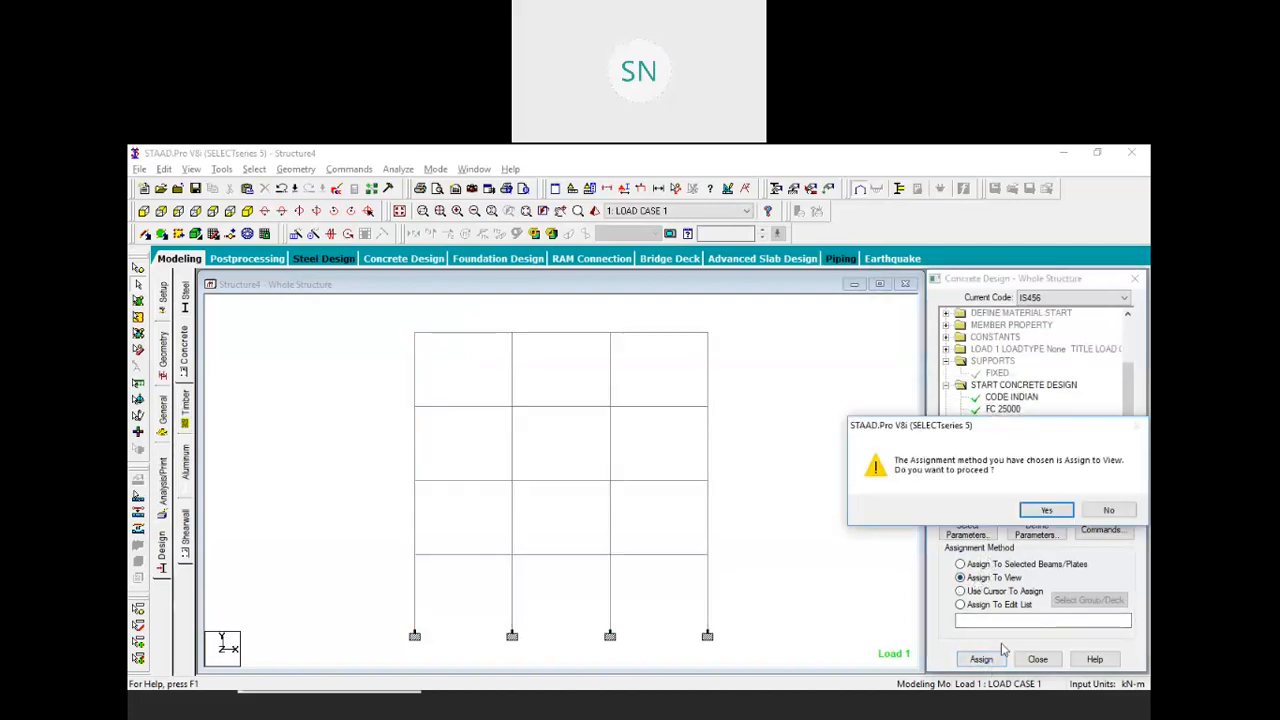
left_click(1048, 509)
left_click(1002, 433)
left_click(975, 578)
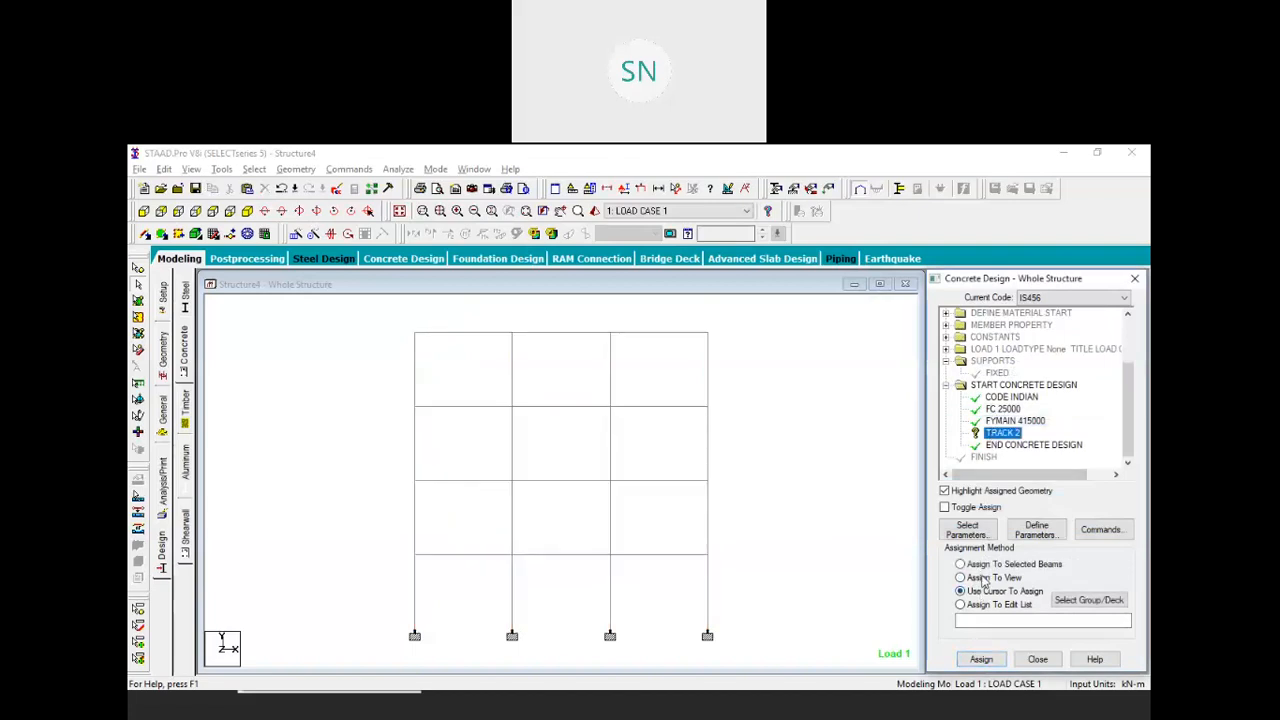
left_click(982, 662)
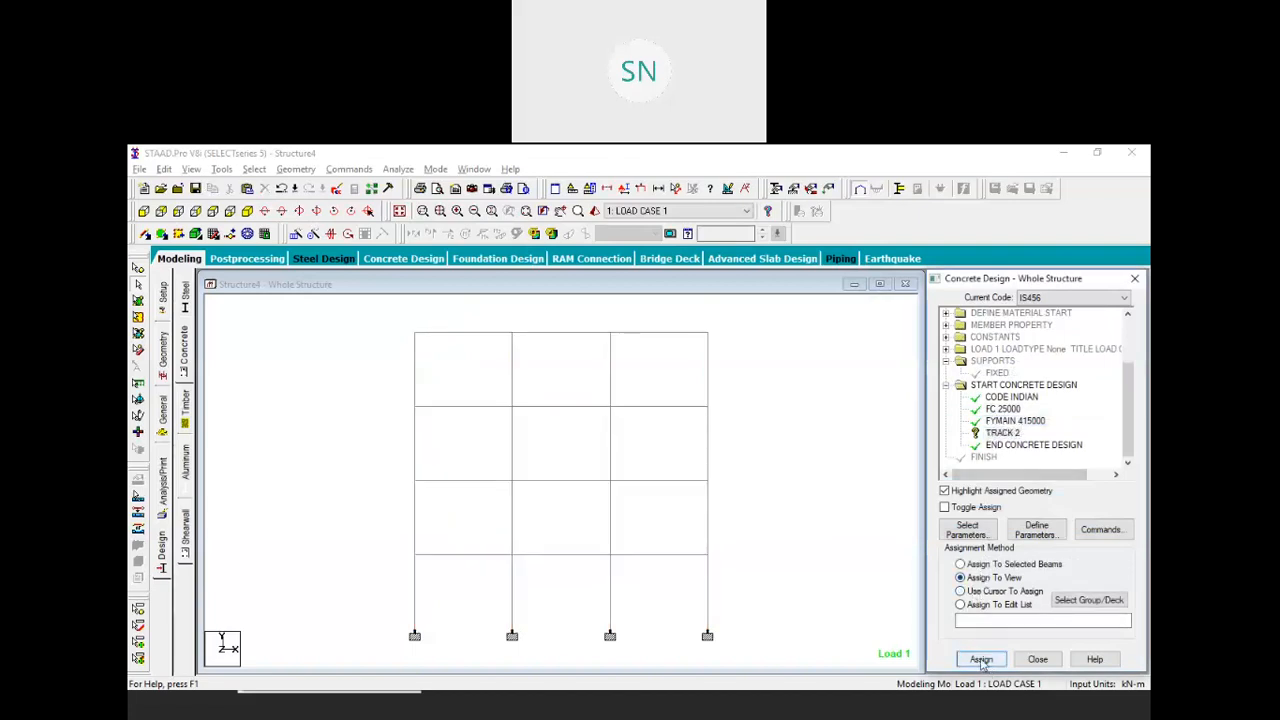
Add the DESIGN BEAM, DESIGN COLUMN and TAKE OFF commands to the concrete design
left_click(1100, 529)
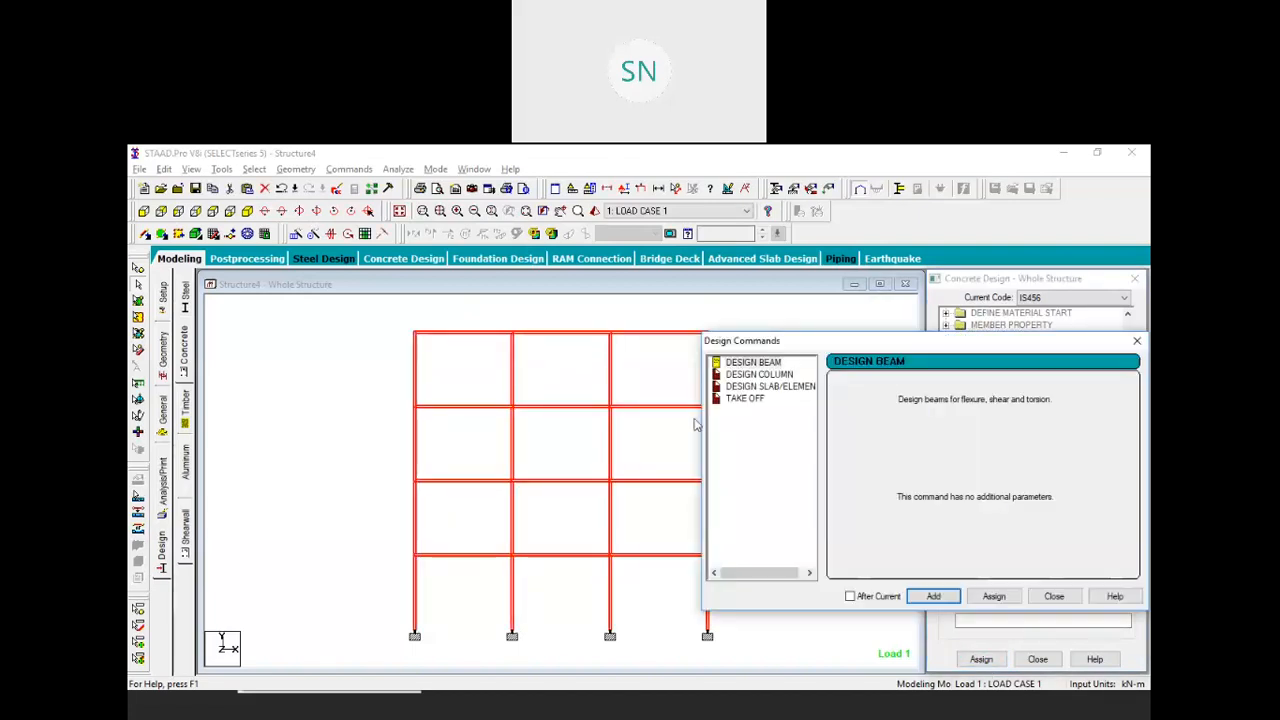
left_click(933, 596)
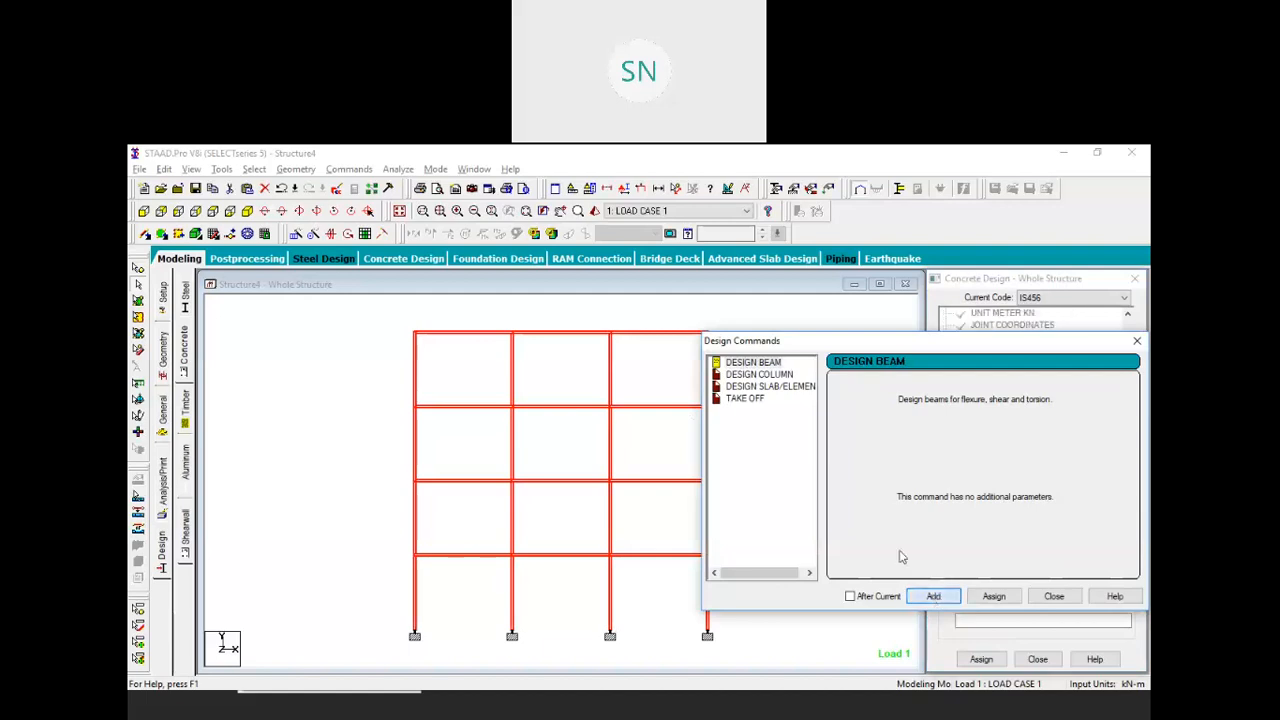
left_click(760, 374)
left_click(933, 596)
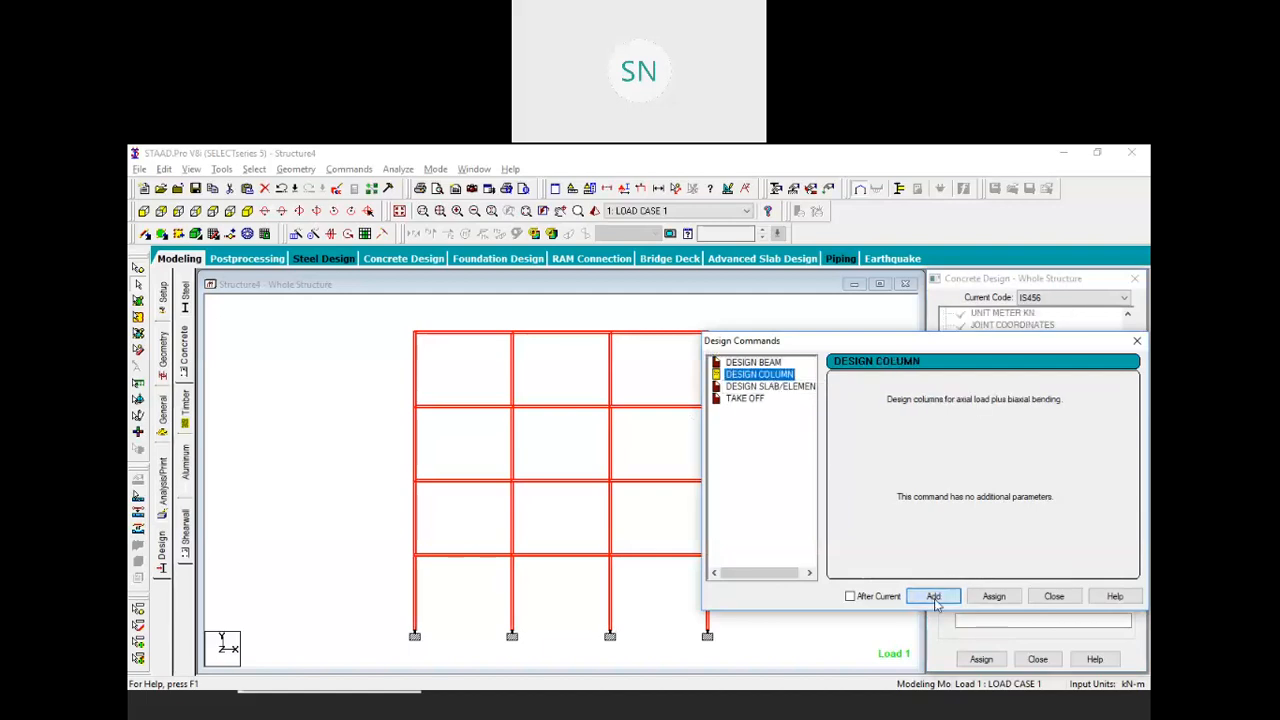
left_click(745, 398)
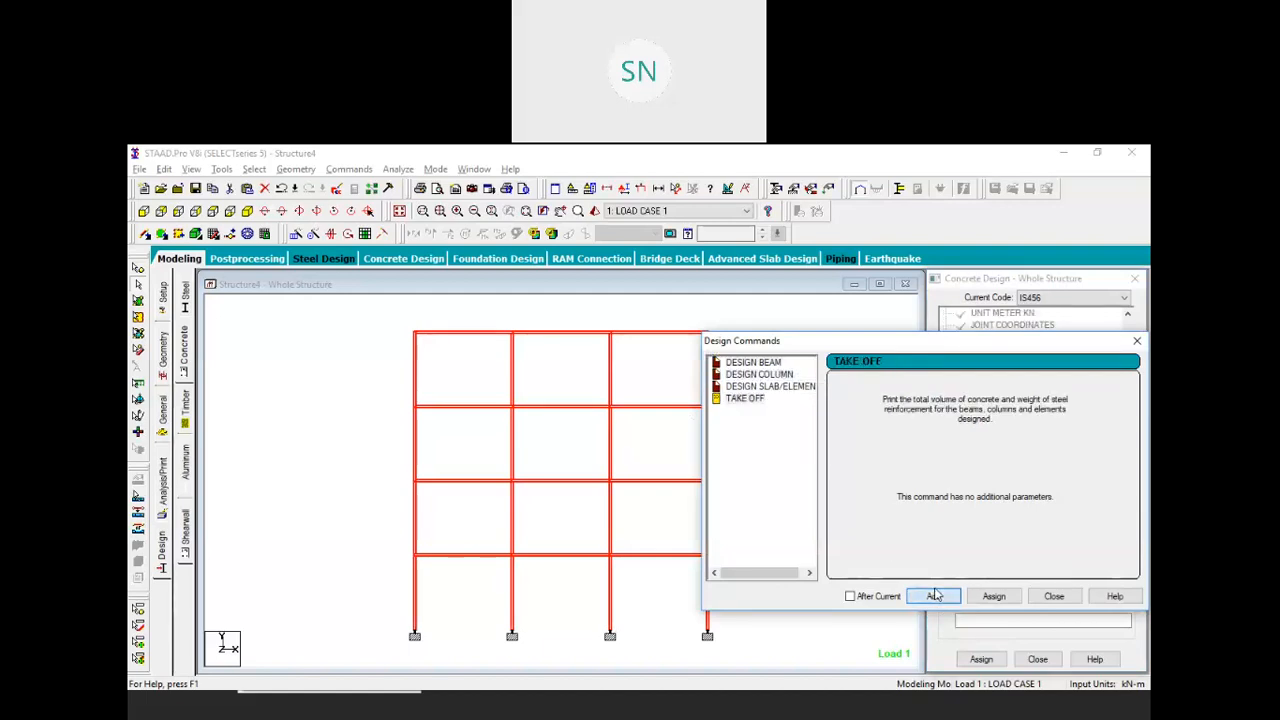
left_click(1054, 596)
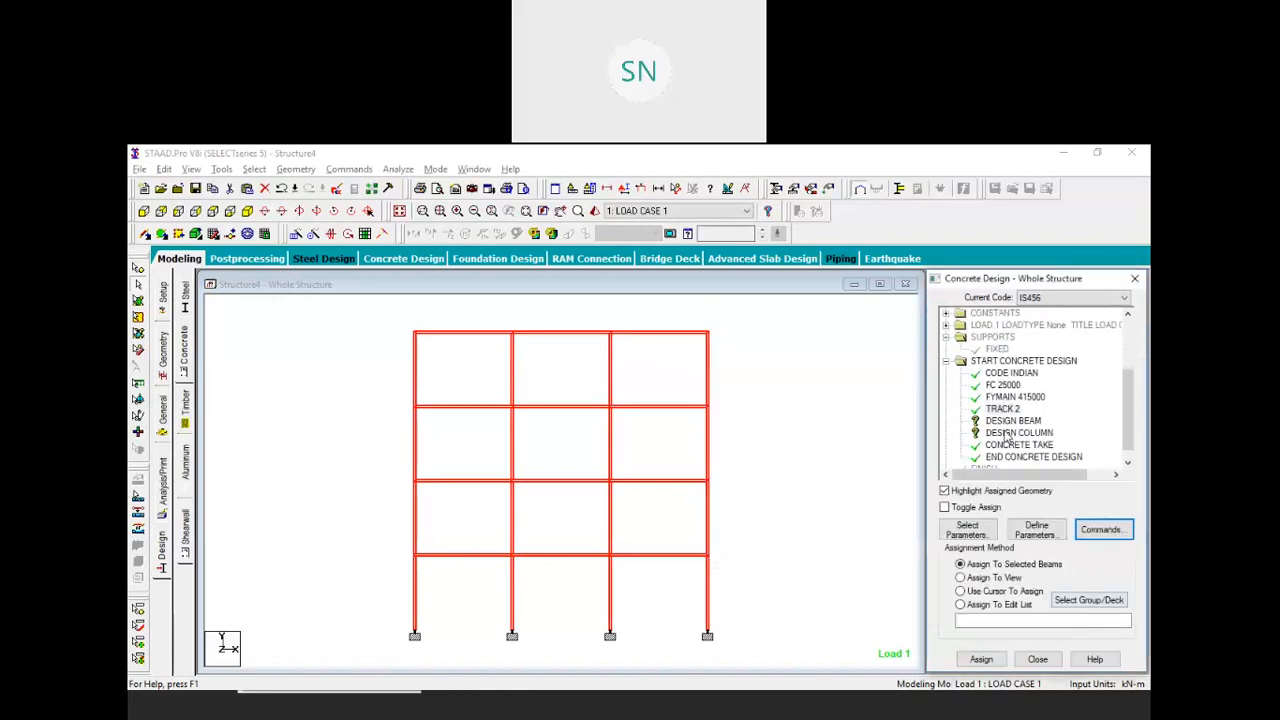
Assign the DESIGN BEAM command to all beams parallel to X
left_click(1010, 421)
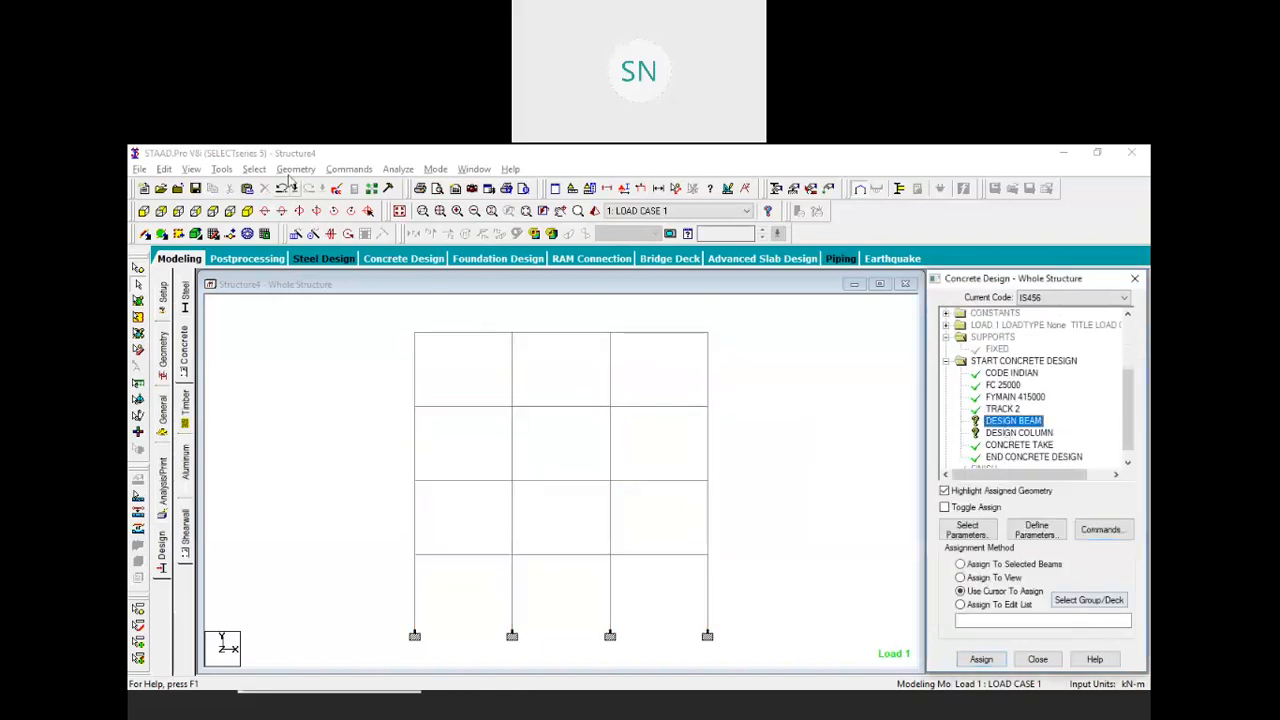
left_click(253, 169)
mouse_move(330, 440)
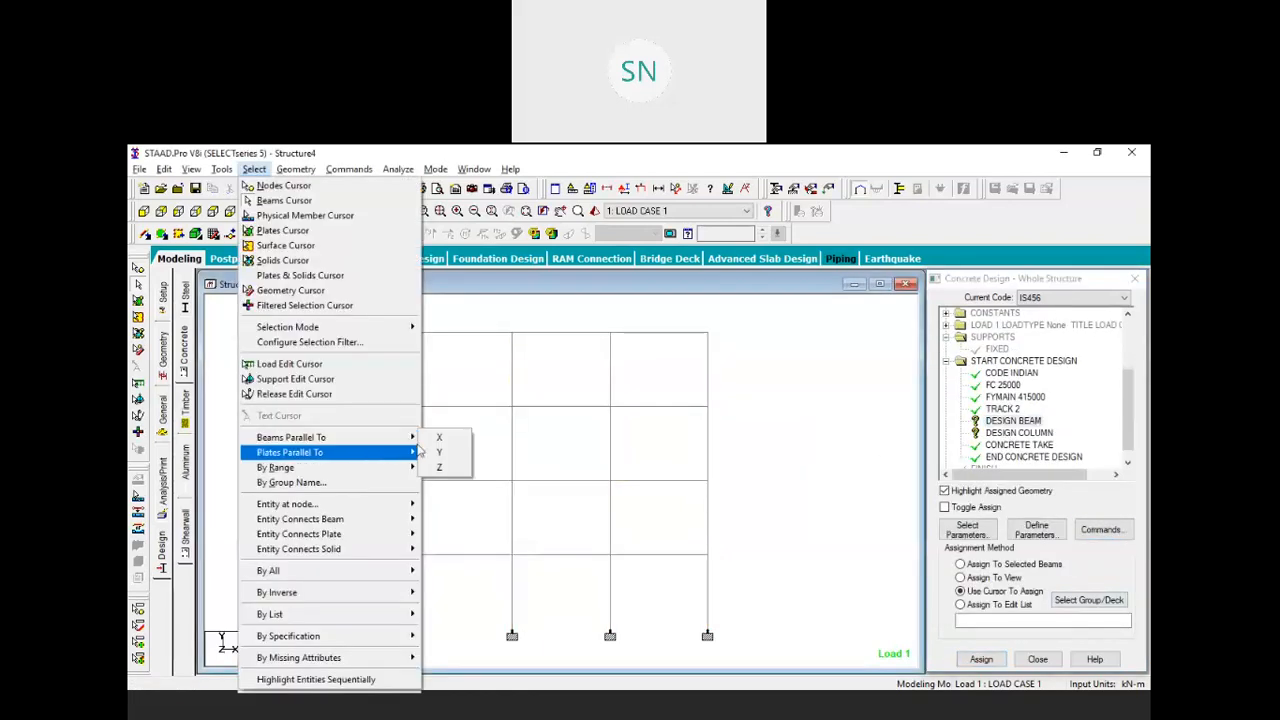
left_click(435, 442)
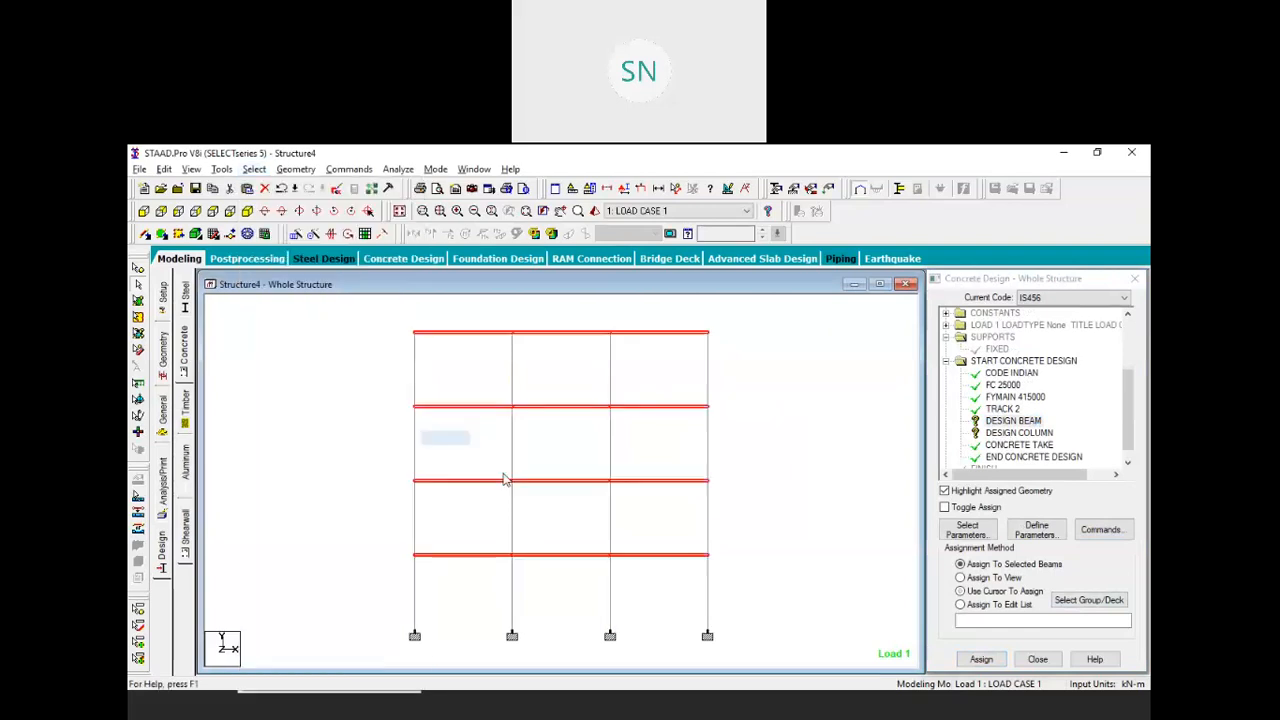
left_click(981, 659)
left_click(1043, 513)
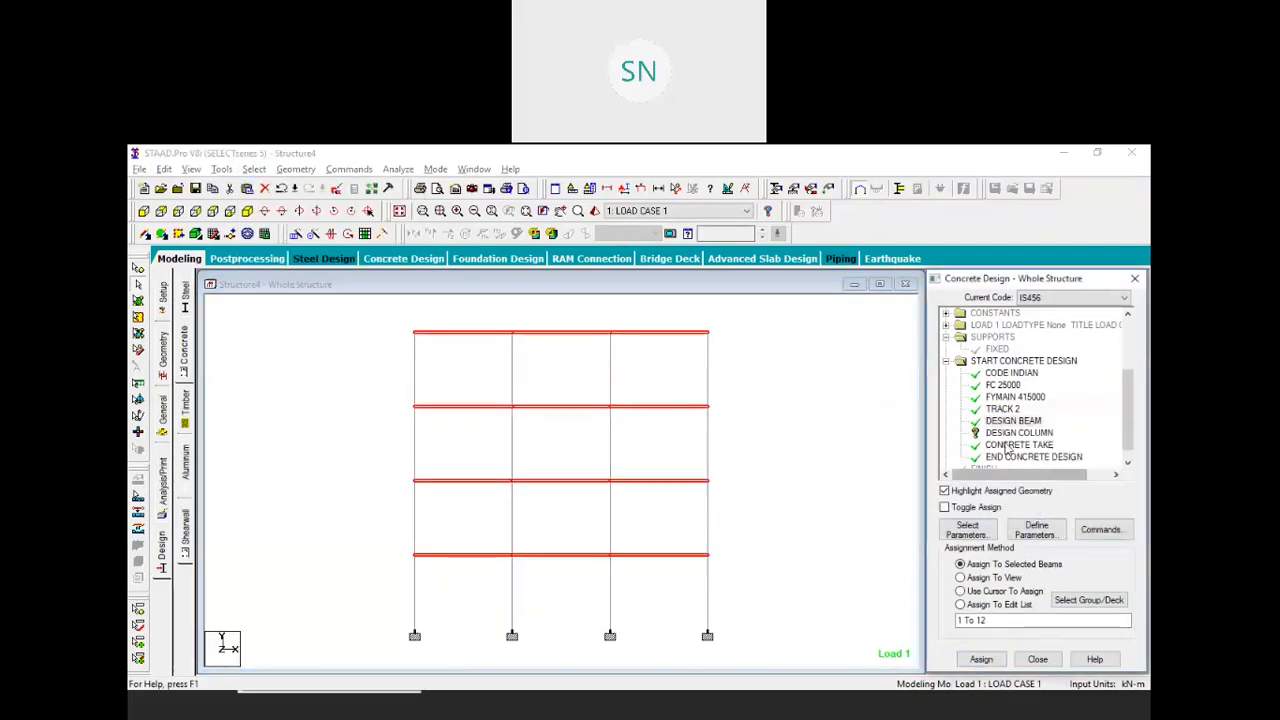
Assign the DESIGN COLUMN command to all beams parallel to Y
left_click(1015, 433)
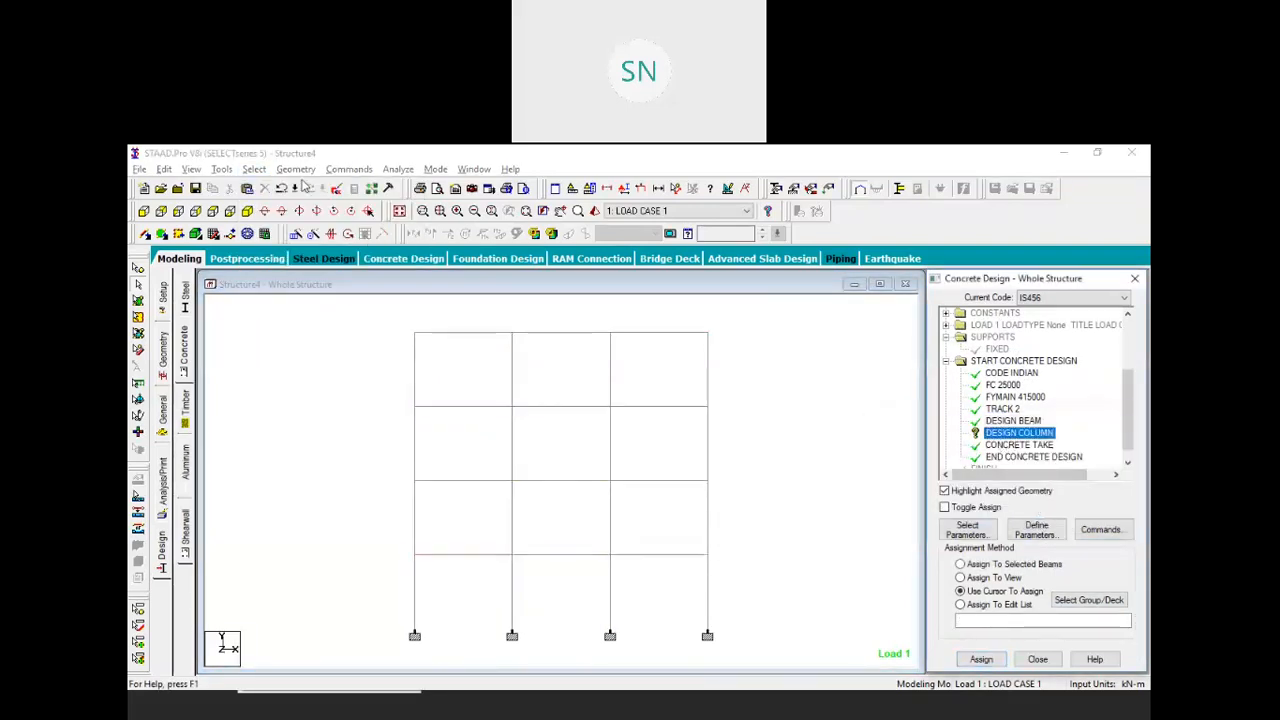
left_click(253, 169)
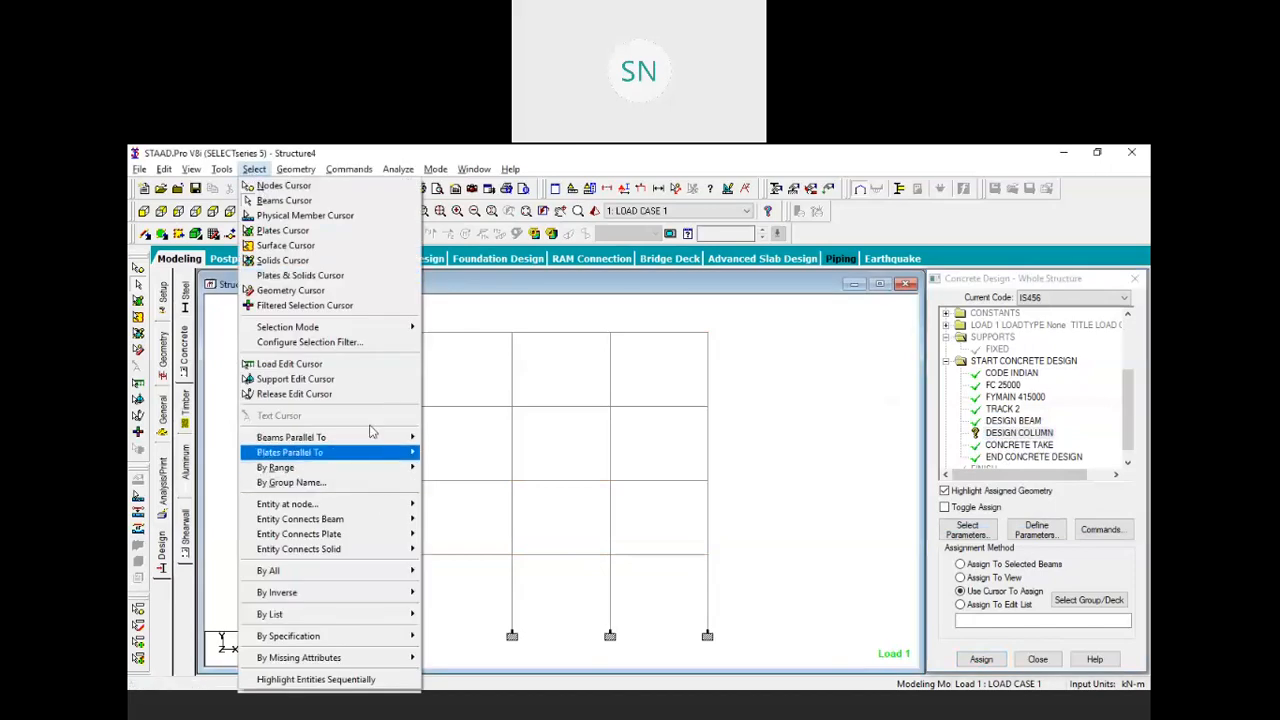
mouse_move(390, 440)
left_click(446, 458)
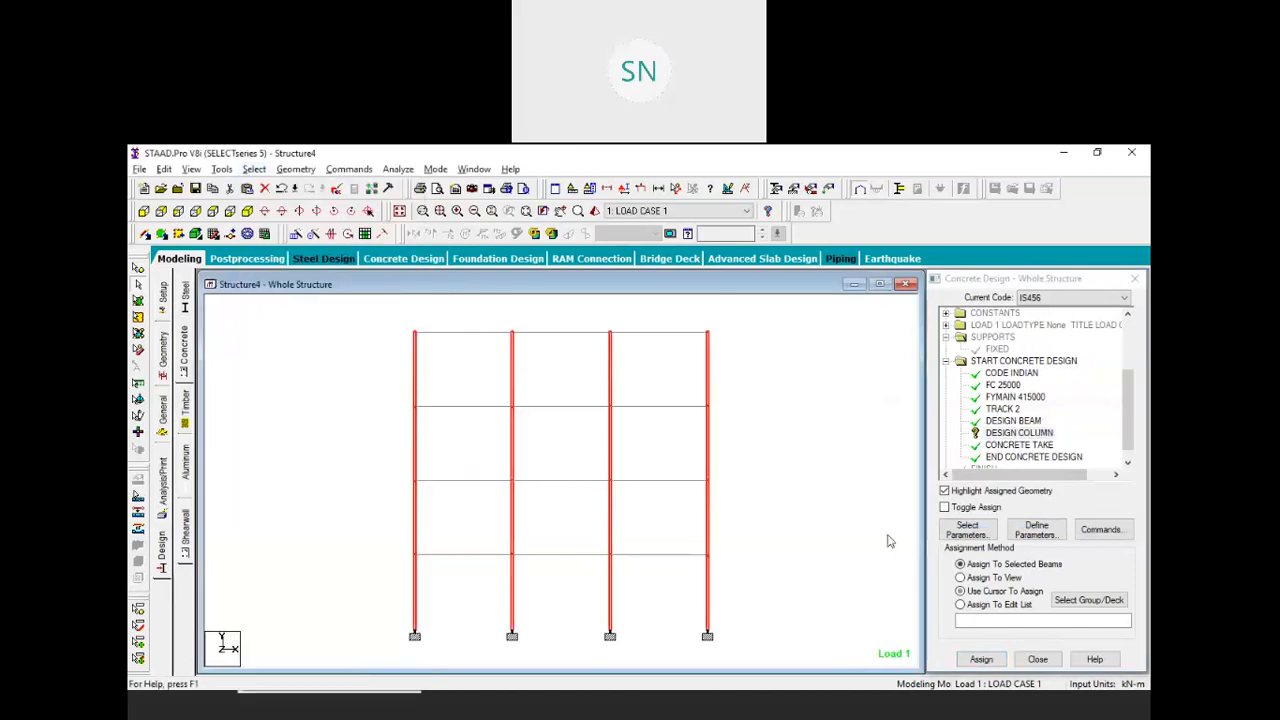
left_click(981, 659)
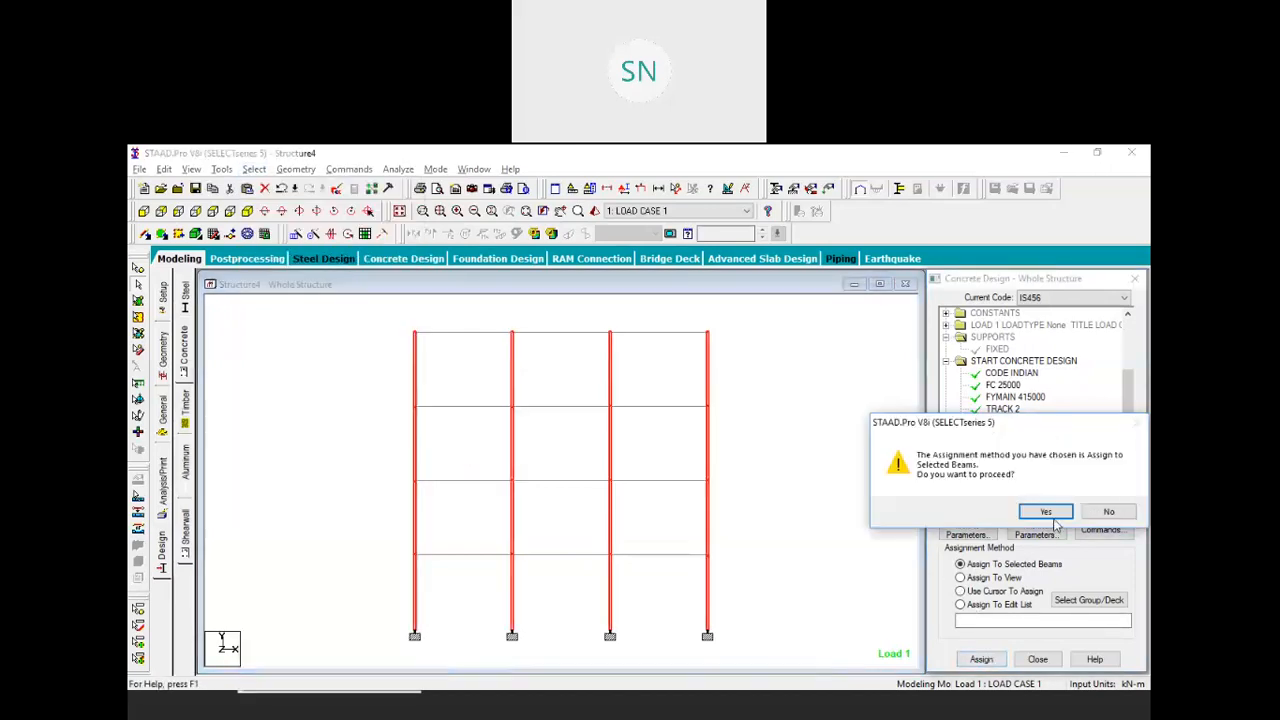
left_click(1047, 512)
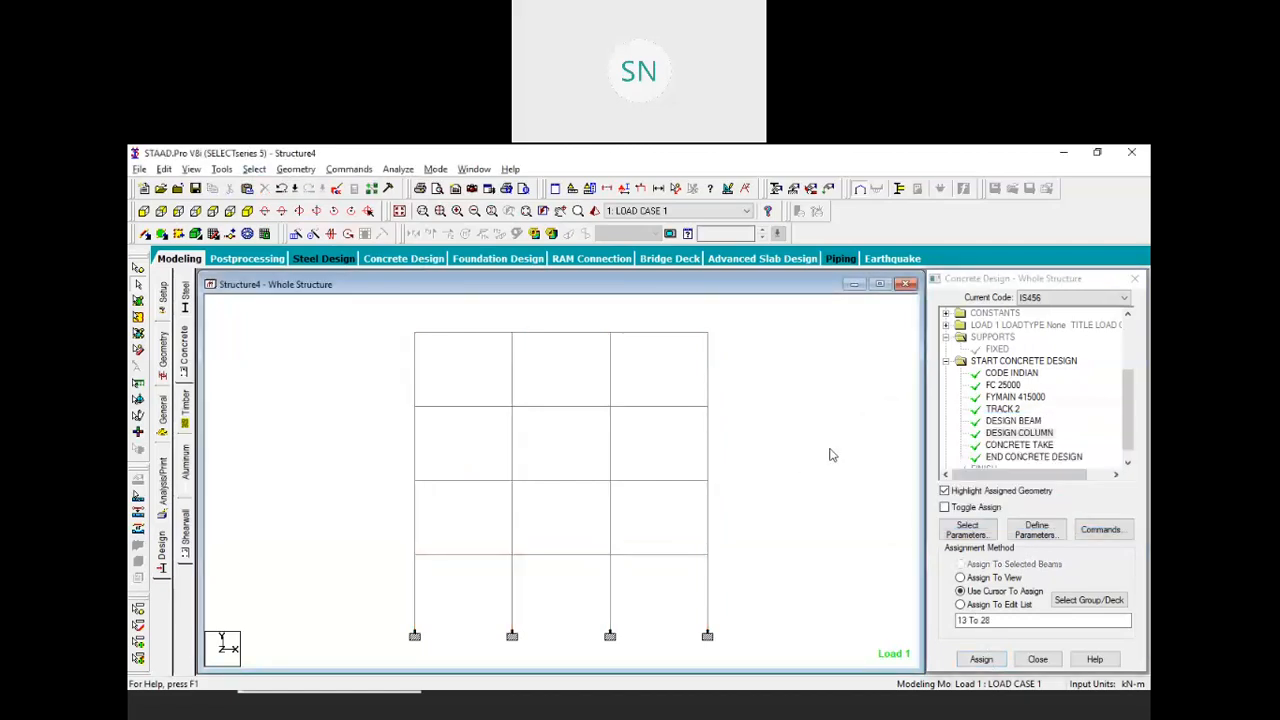
Add the Perform Analysis command to the model and run the analysis, saving the modified structure
left_click(349, 169)
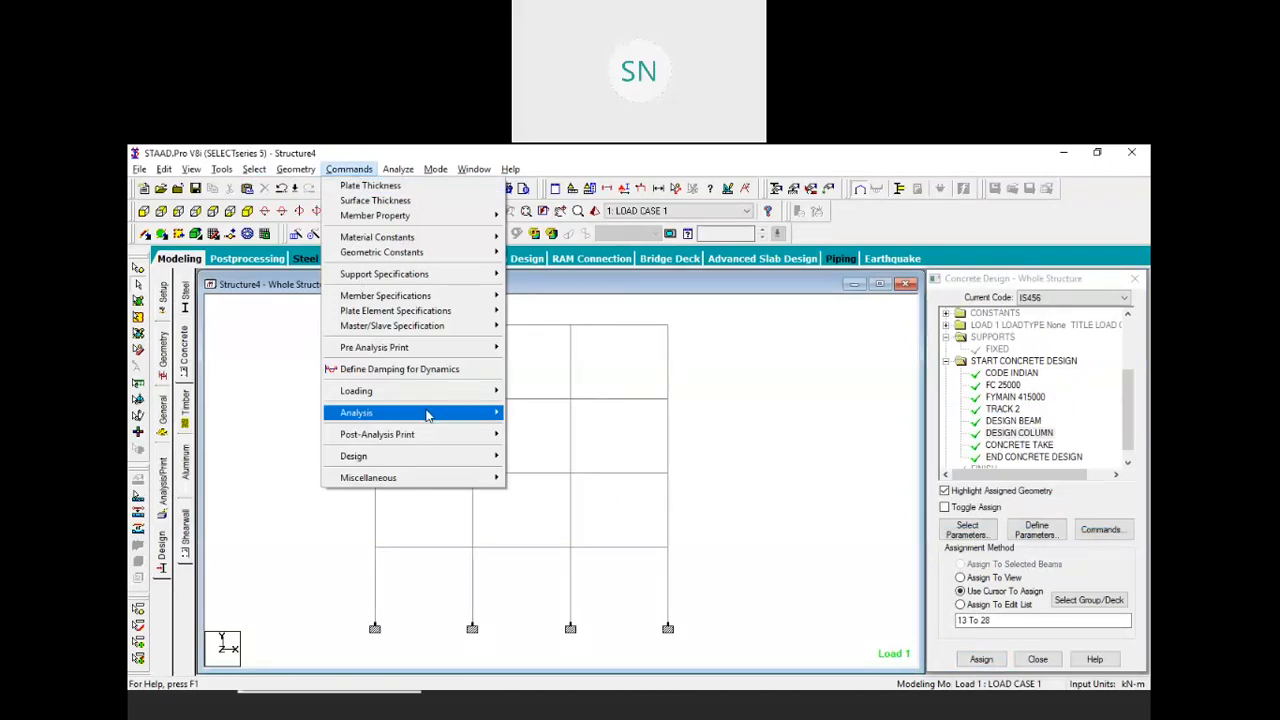
left_click(560, 412)
left_click(586, 508)
left_click(398, 169)
left_click(430, 186)
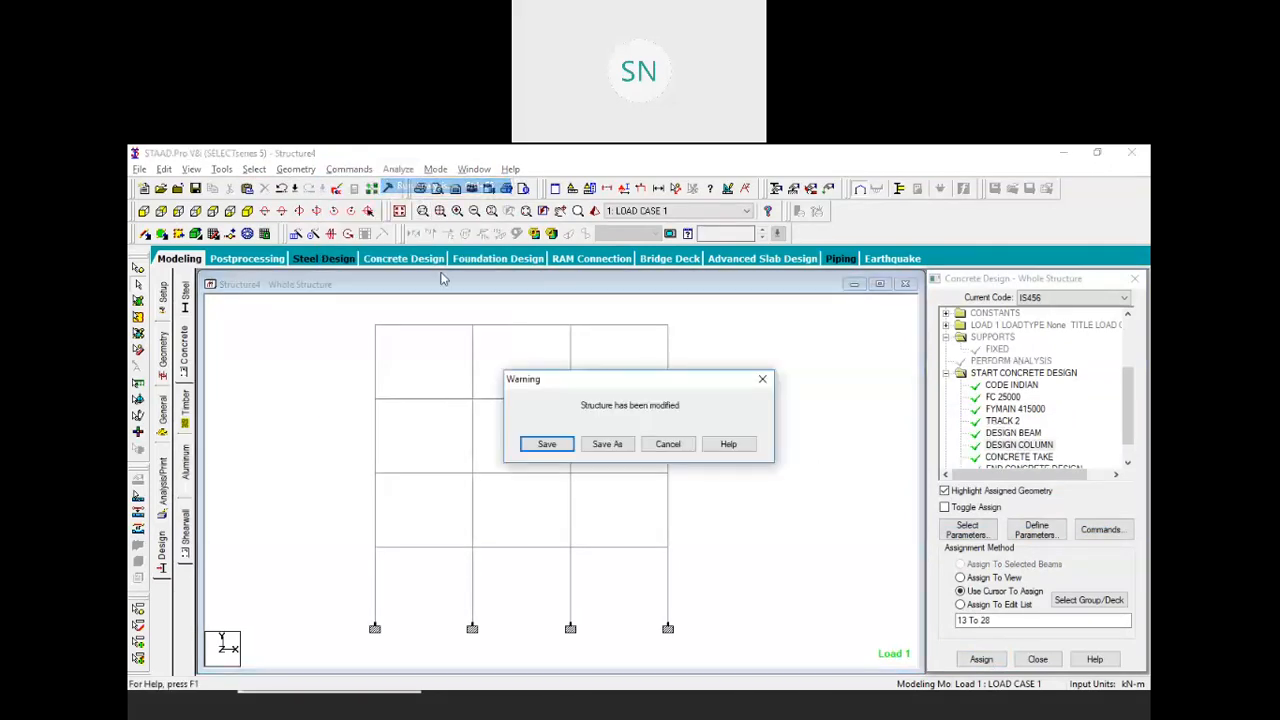
left_click(547, 444)
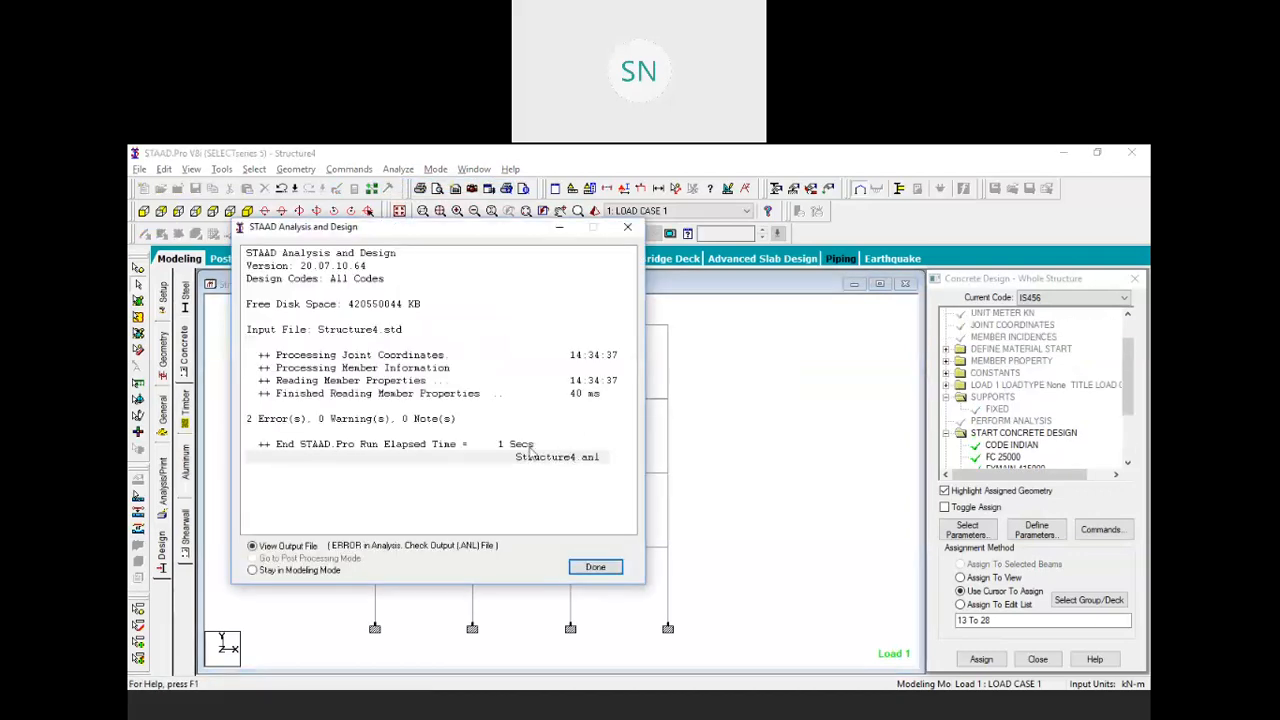
Check the error count of the analysis run and read the error messages in the Structure4 output file
left_click(289, 420)
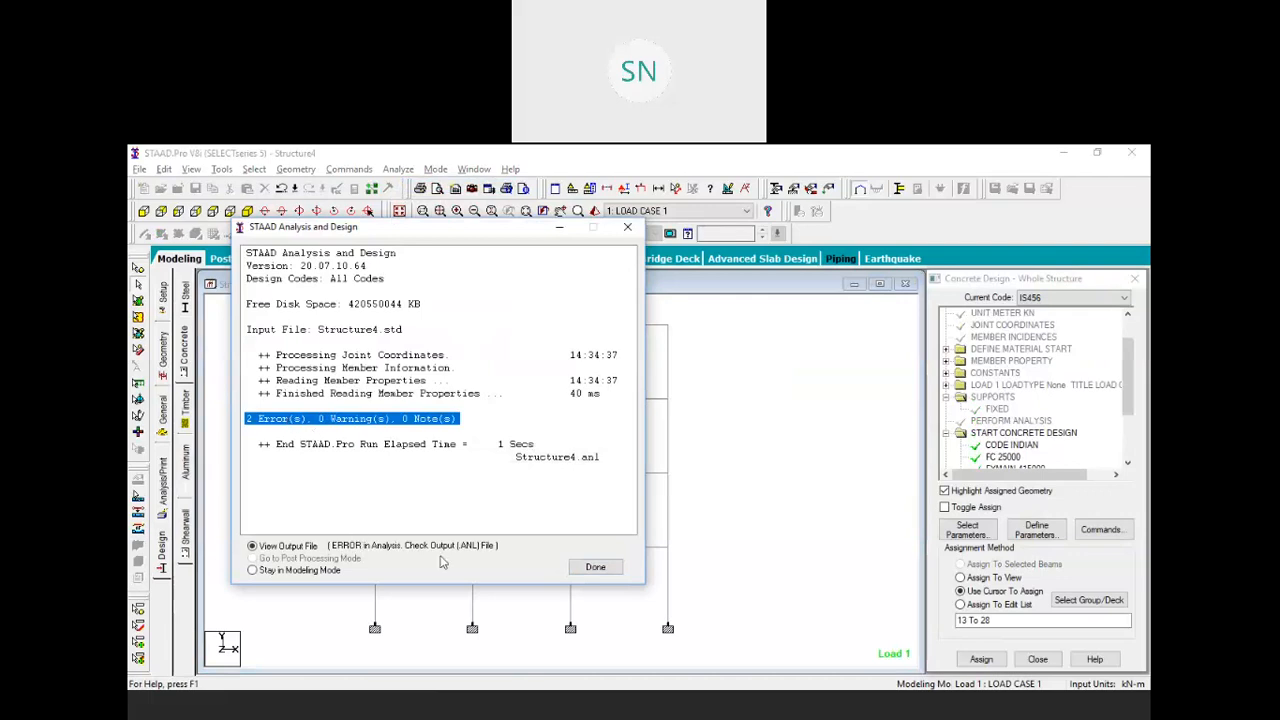
left_click(603, 571)
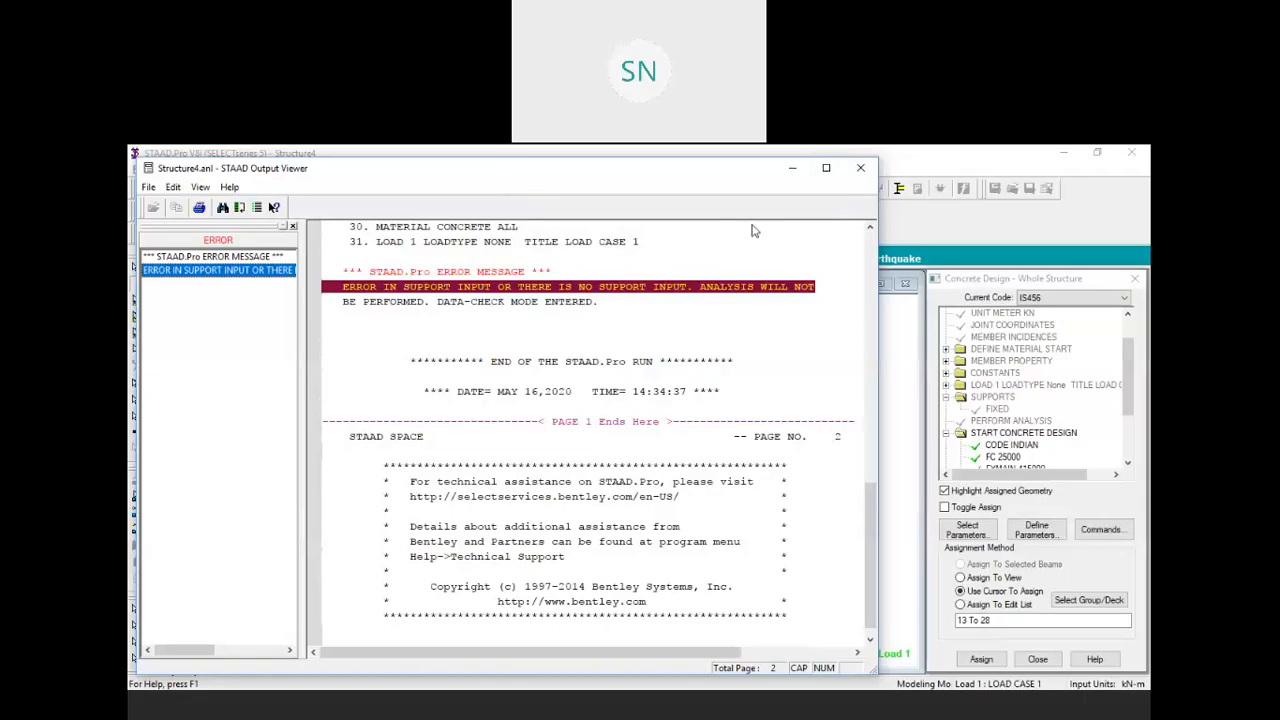
left_click(860, 167)
scroll(730, 432, "down", 4)
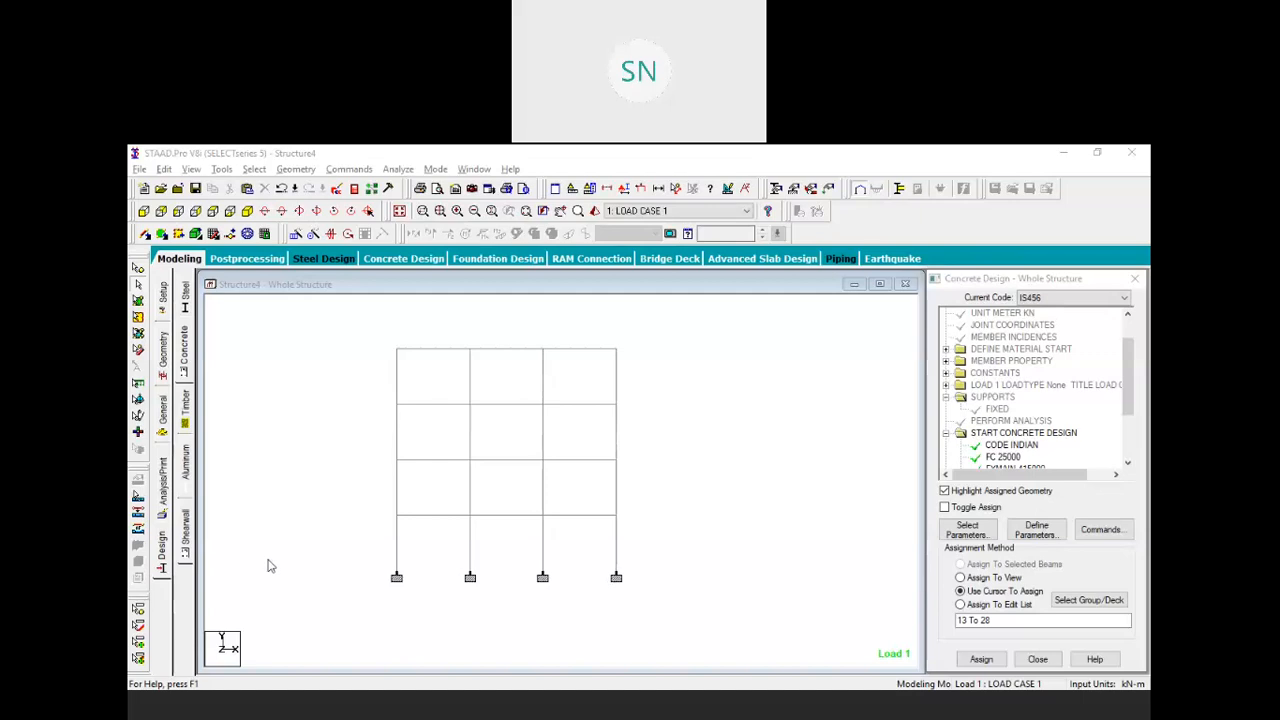
left_click(699, 513)
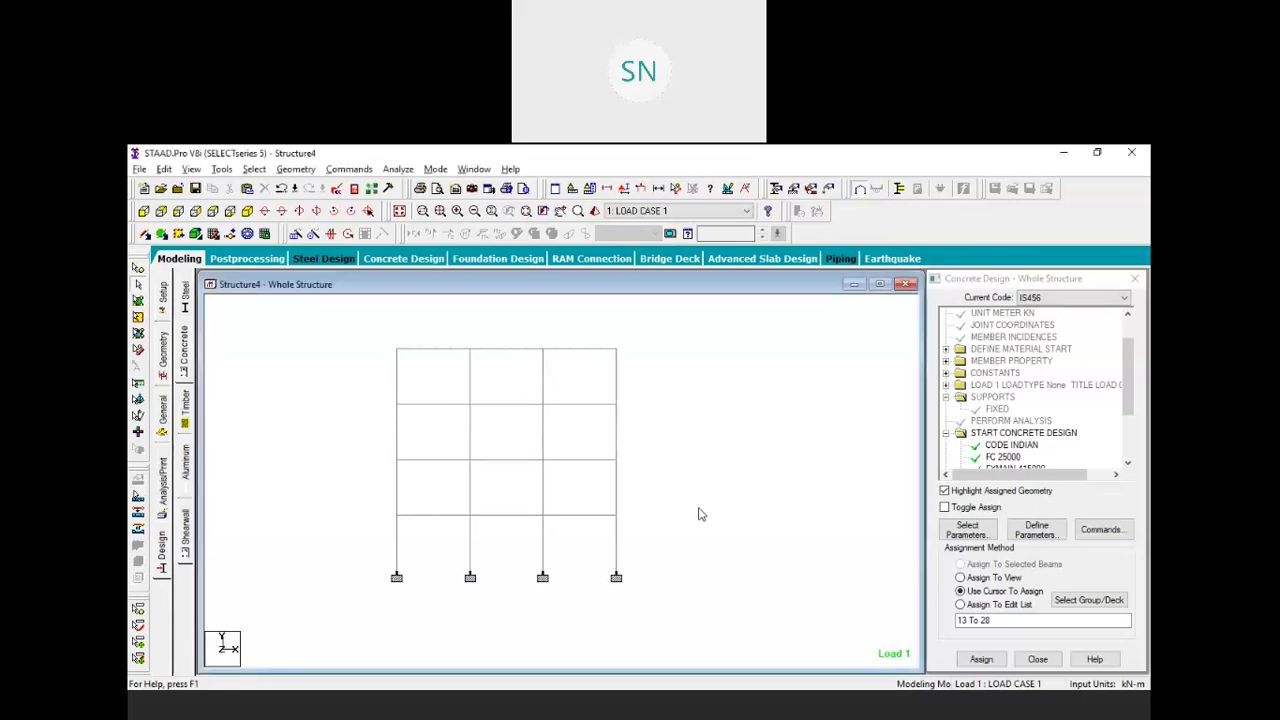
middle_click_drag(693, 511, 700, 511)
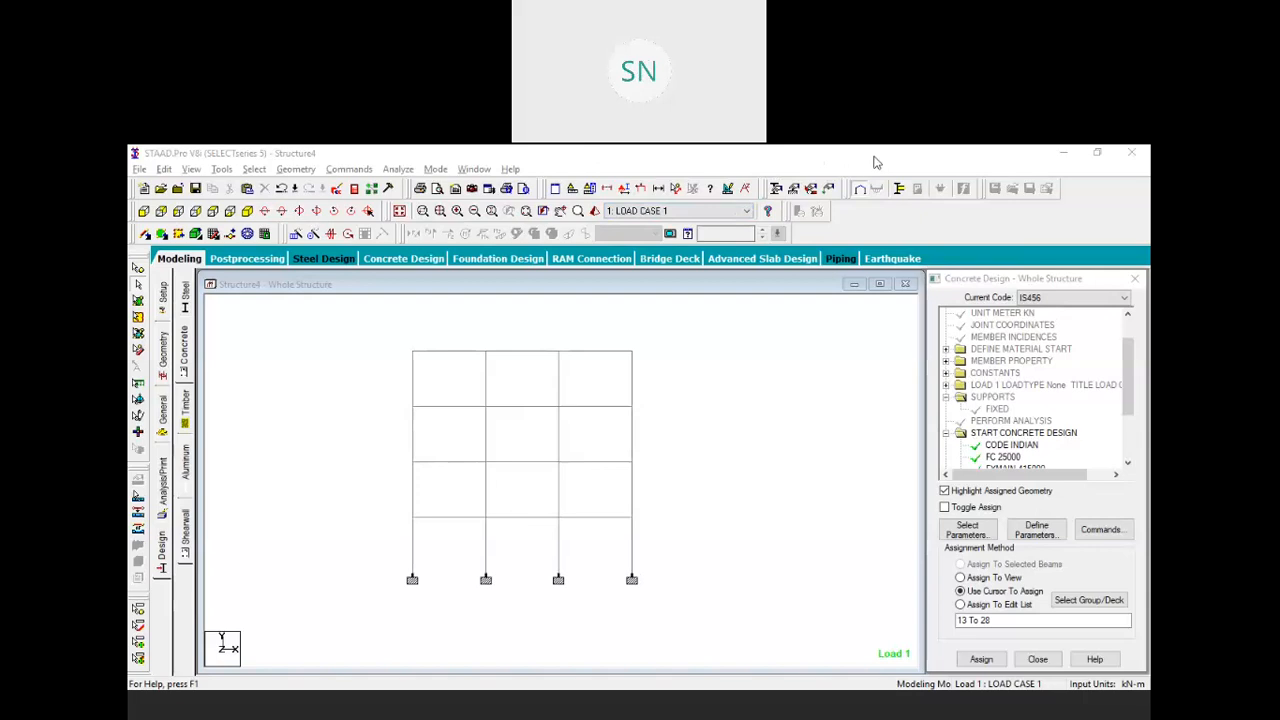
mouse_move(512, 448)
left_mouse_down()
mouse_move(537, 370)
mouse_move(632, 396)
mouse_move(612, 443)
mouse_move(508, 454)
left_mouse_up()
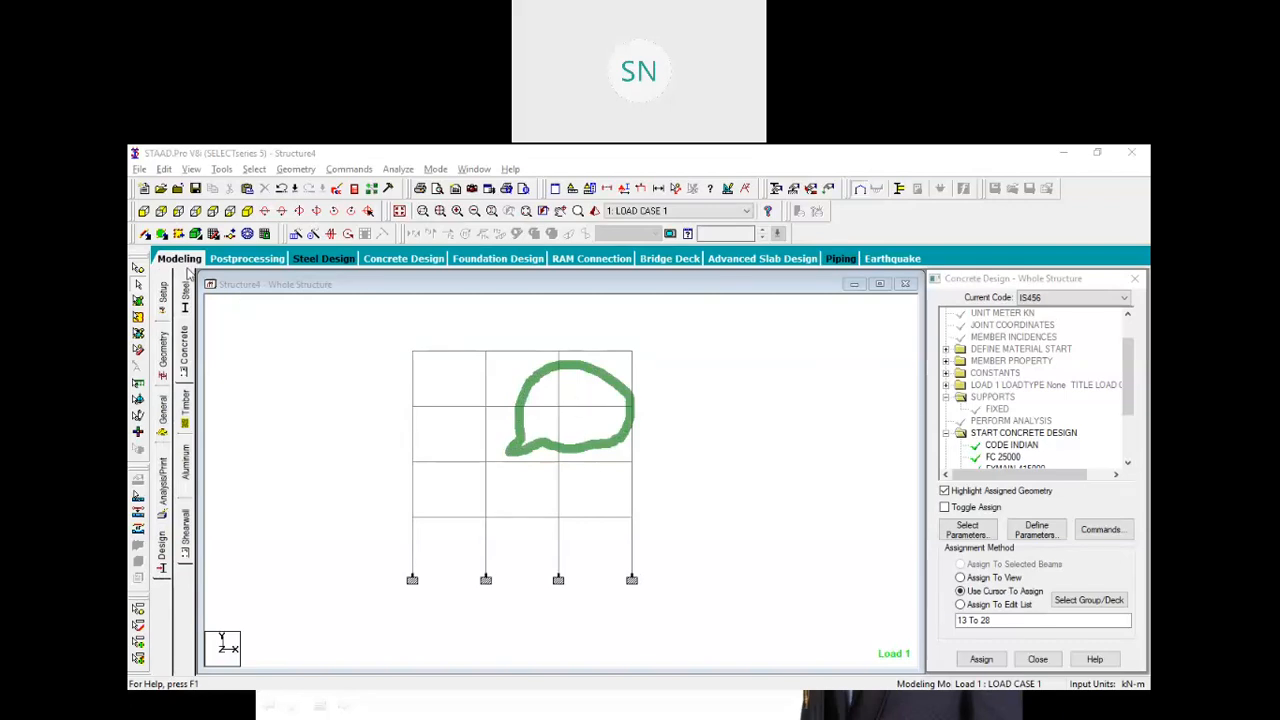
key("Escape")
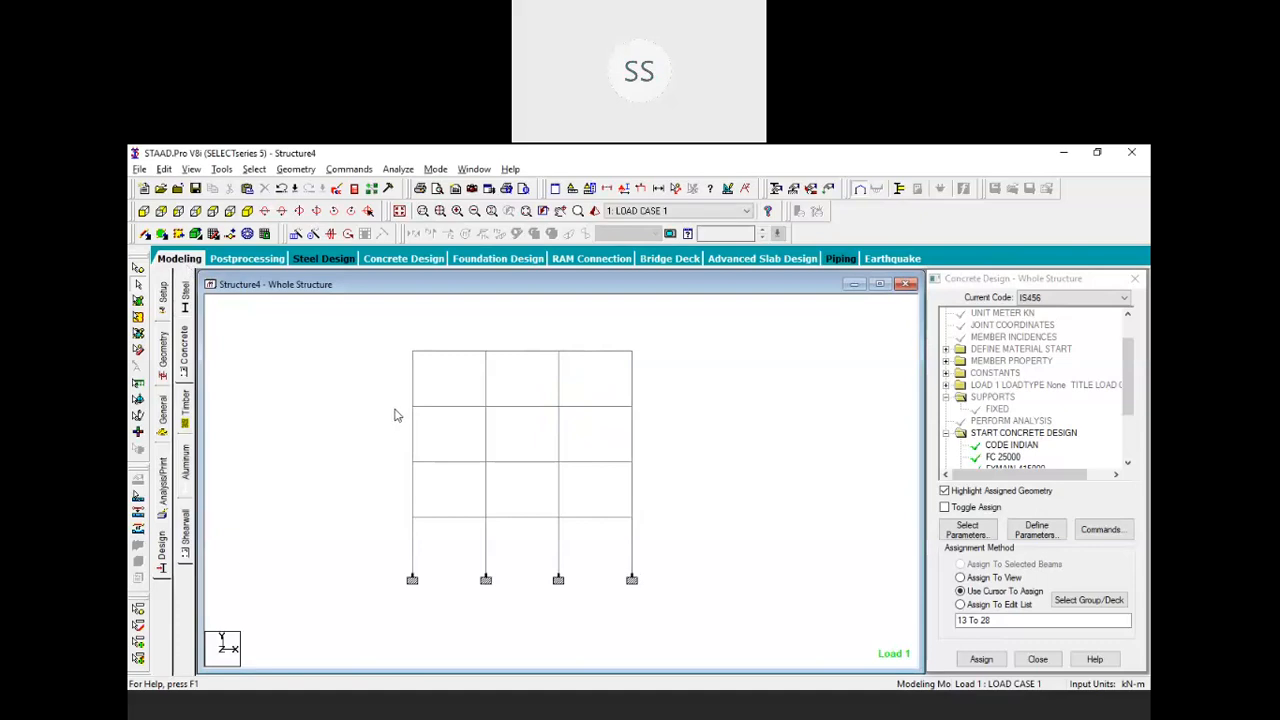